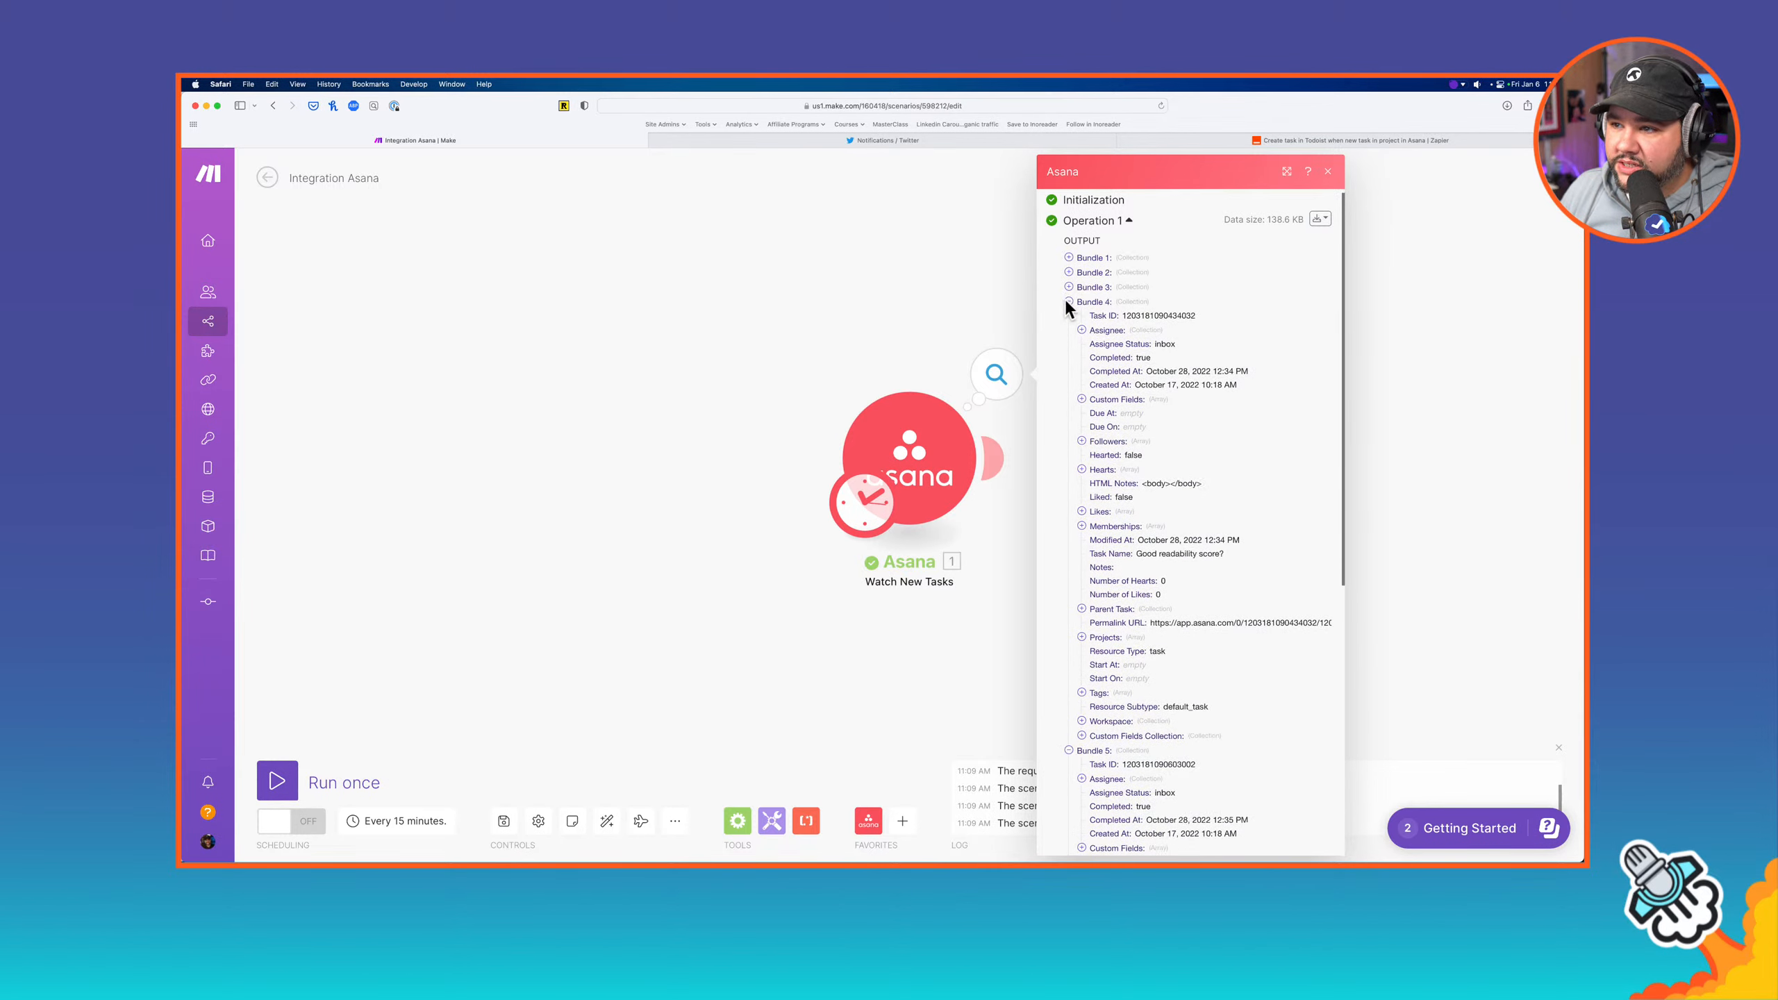
Collapse the expanded Bundle 4 and Bundle 5, and examine the task details in Bundle 10 before collapsing it too
click(1067, 300)
click(1068, 317)
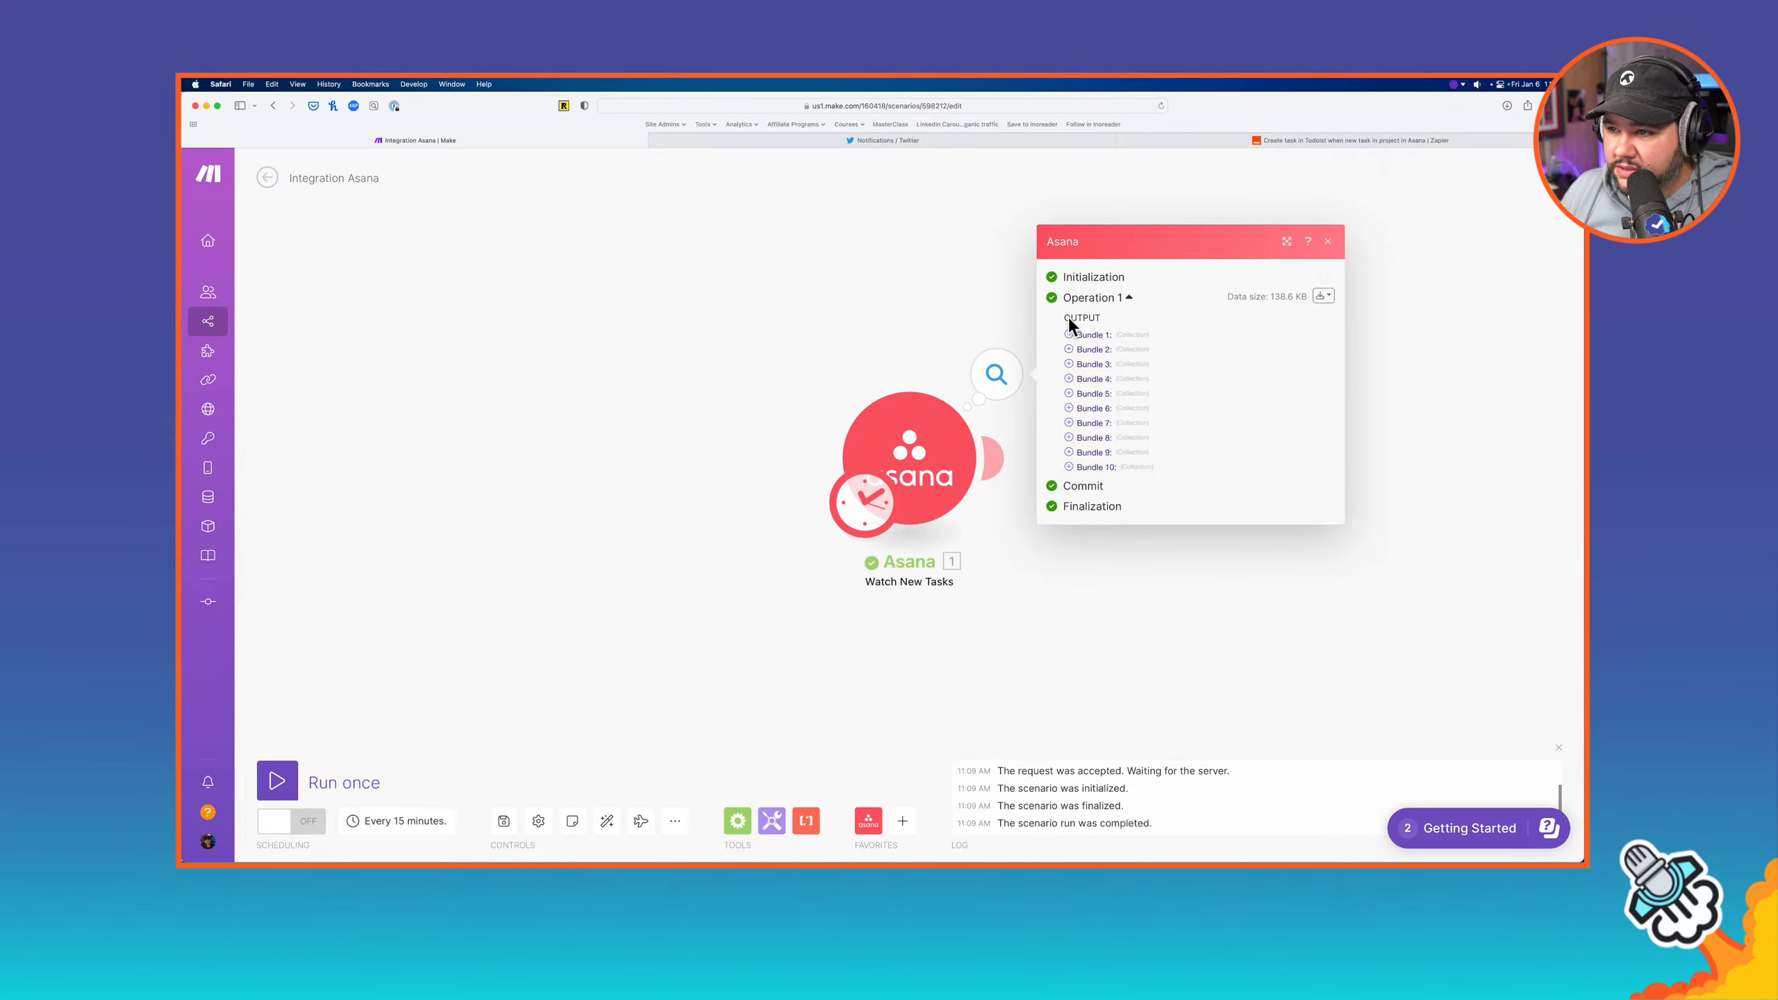
click(1071, 468)
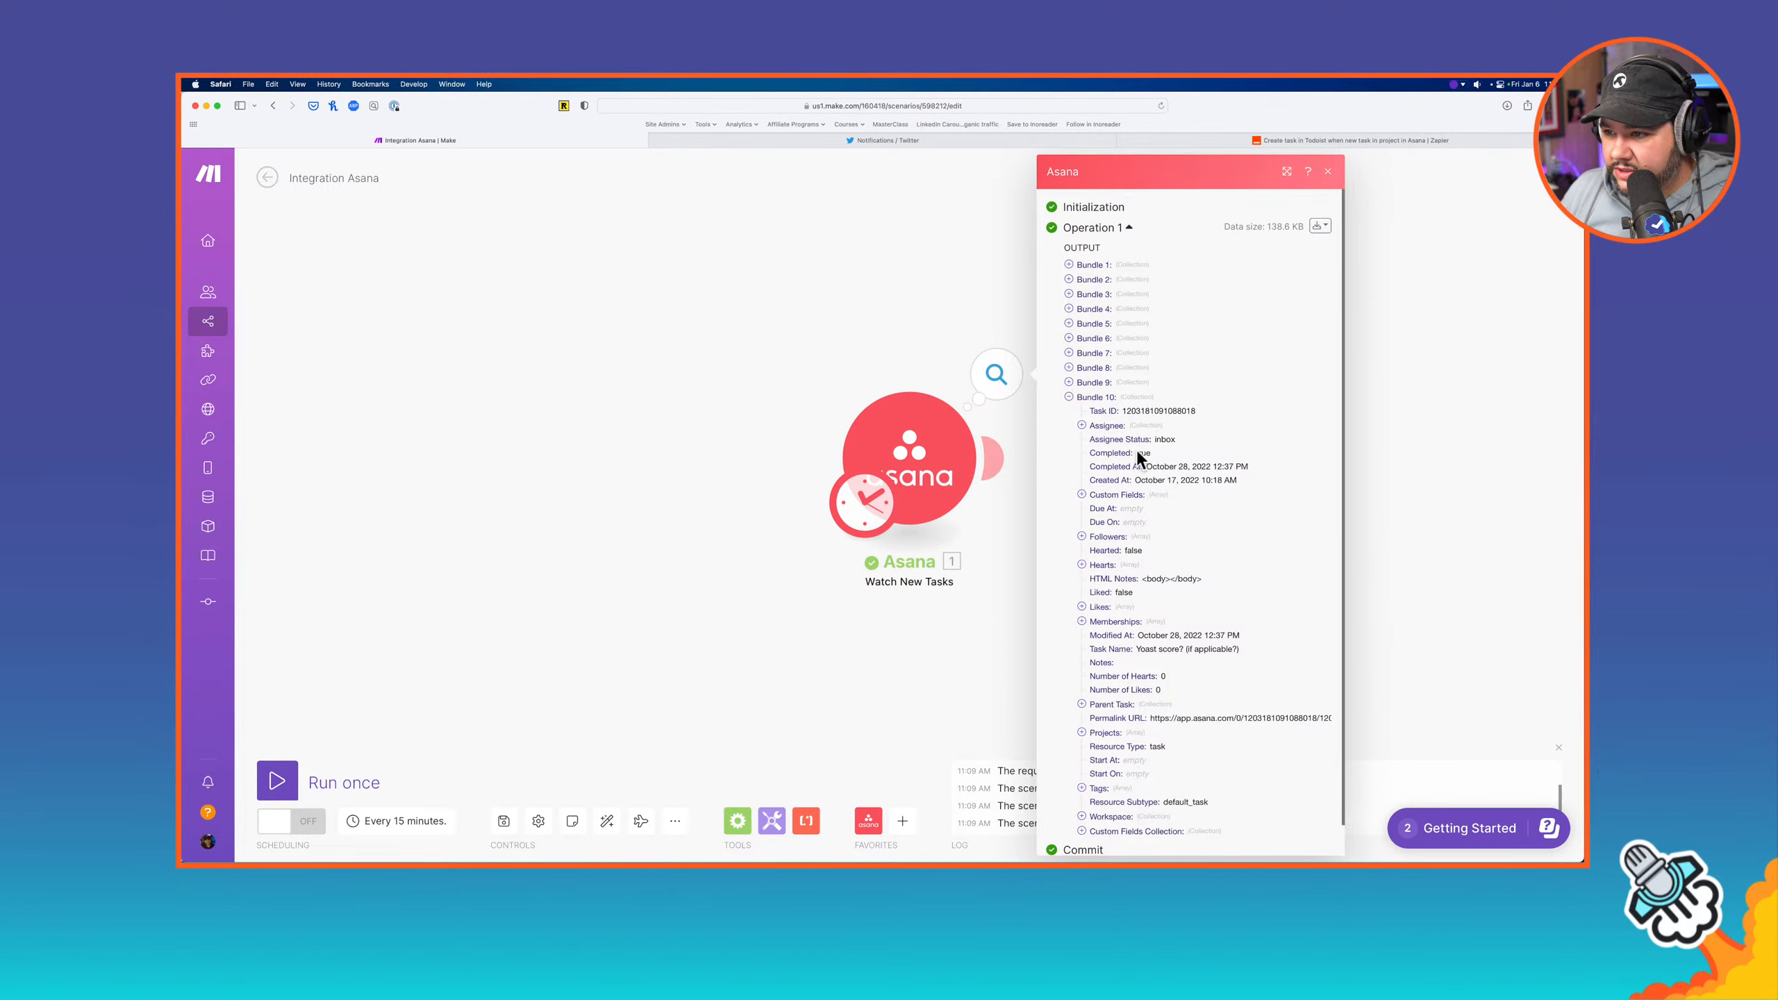
click(1069, 398)
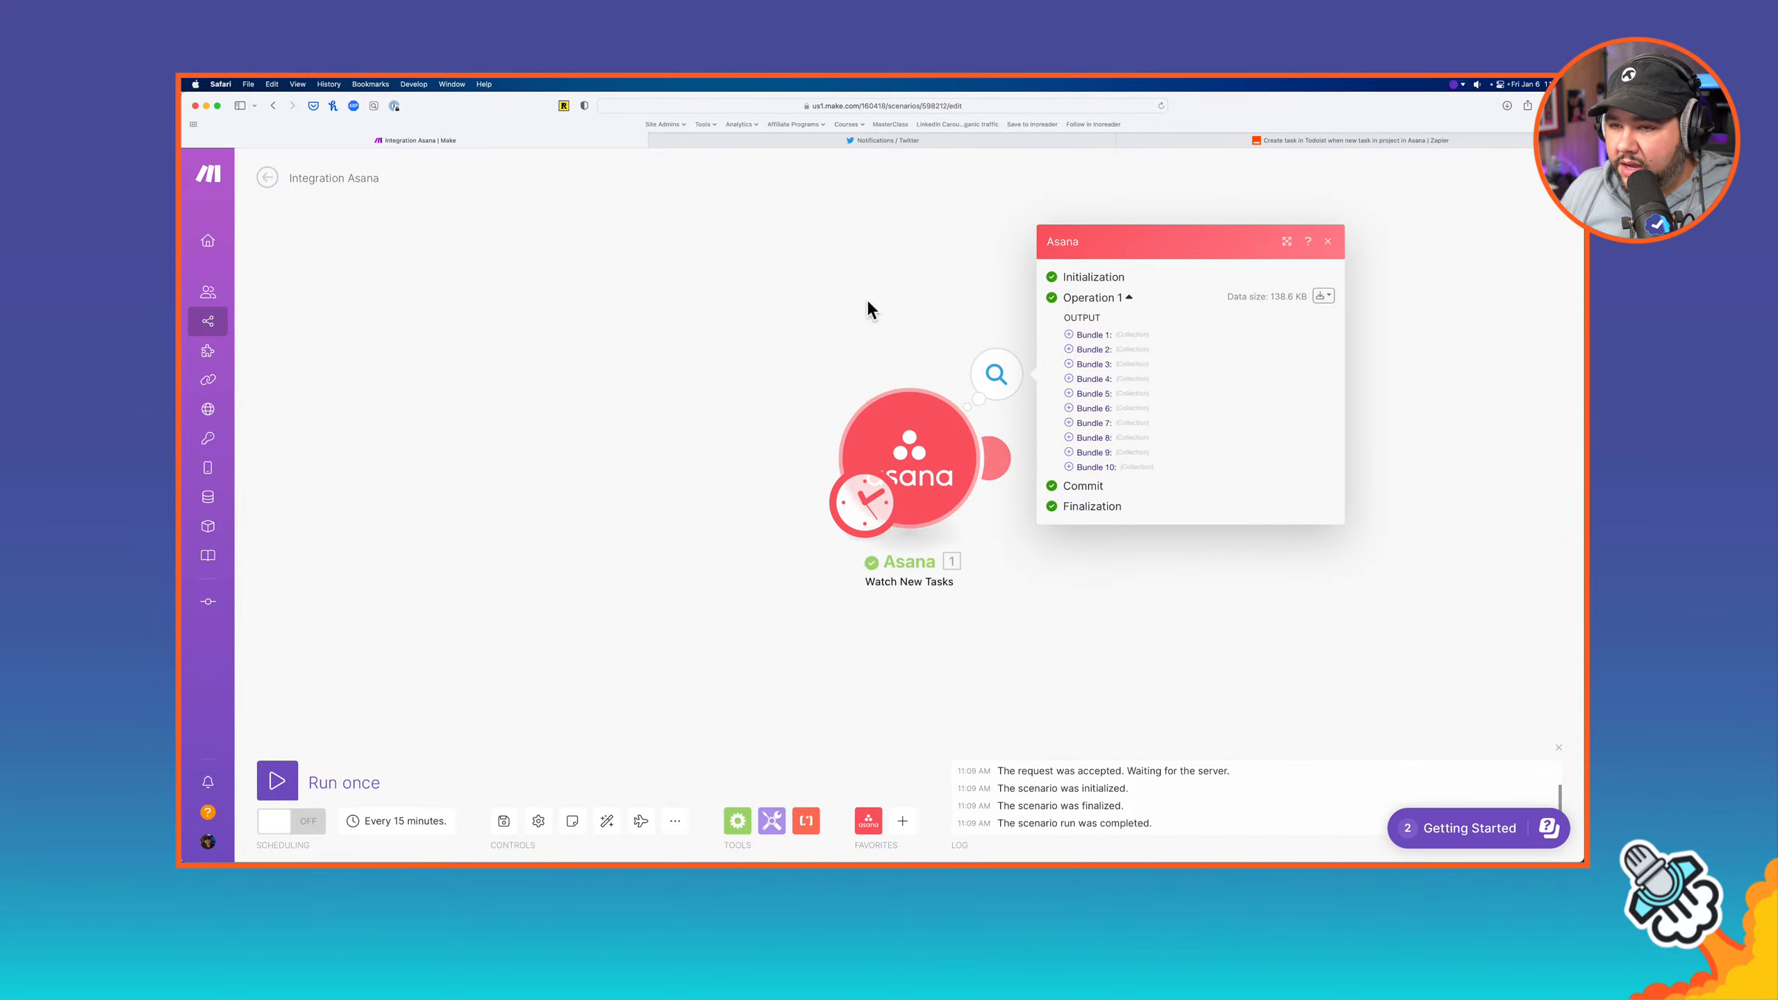
Switch to the Zapier zap and review its Asana trigger settings and the conditions of the "Only continue if..." filter
click(1337, 142)
click(679, 329)
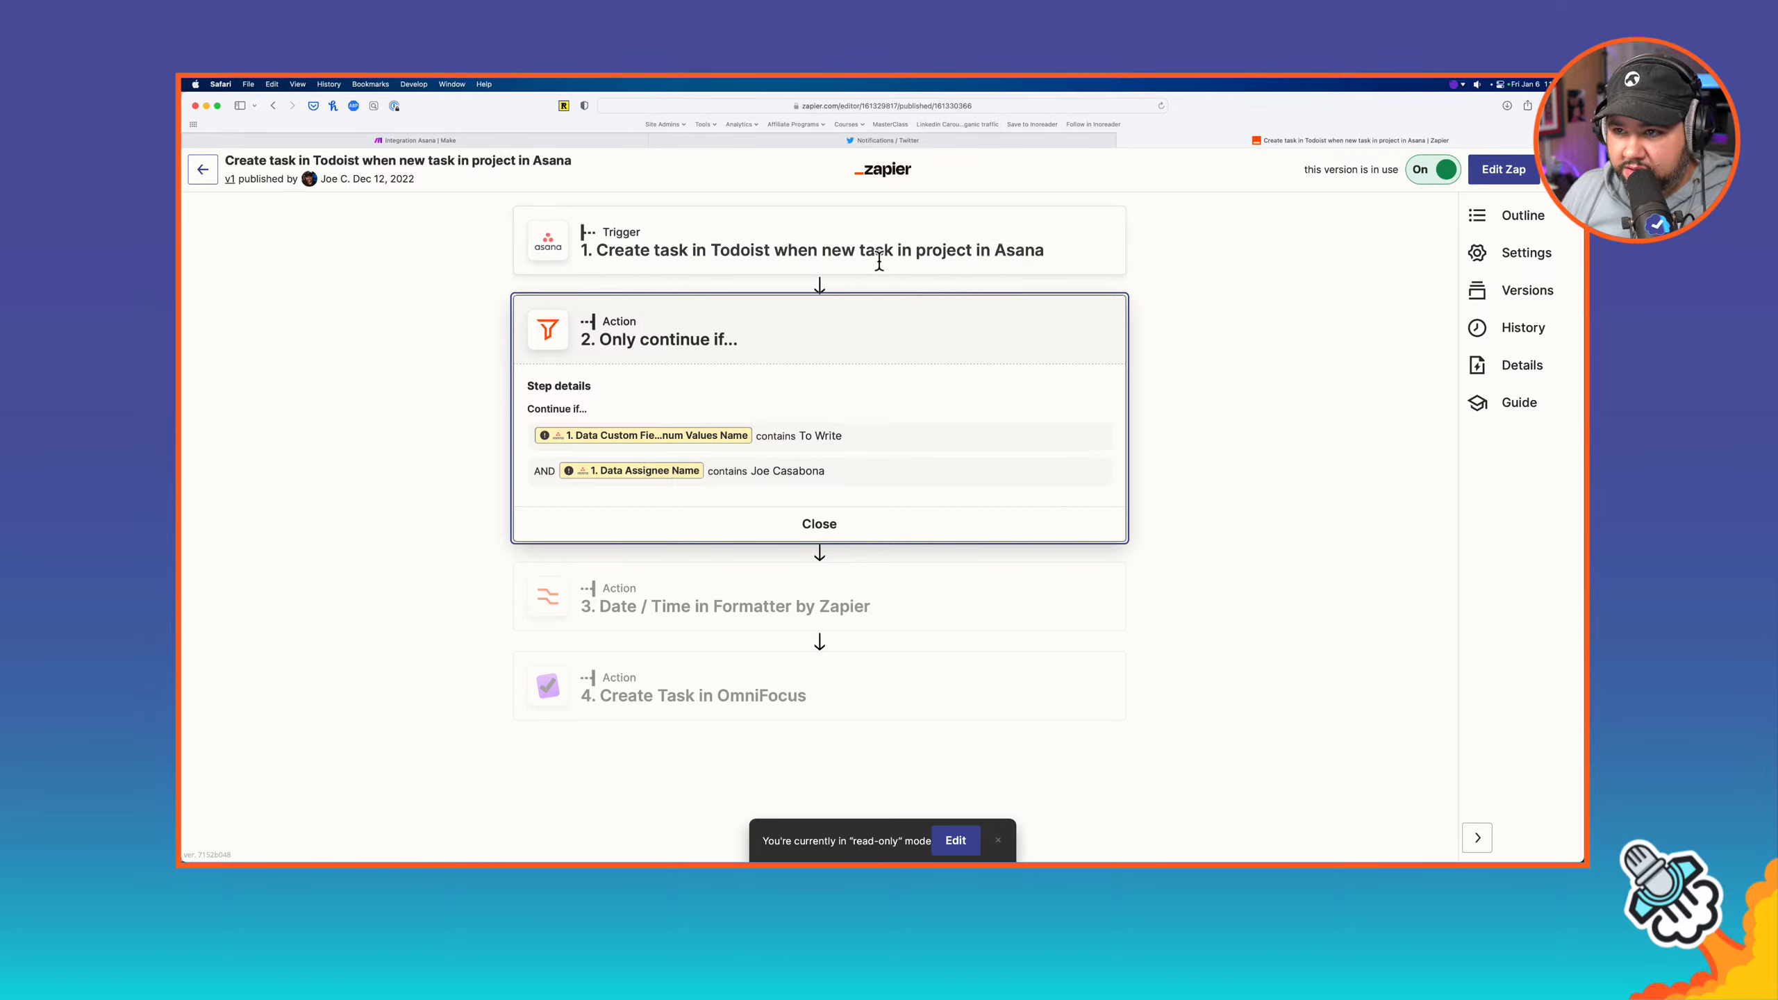
click(778, 247)
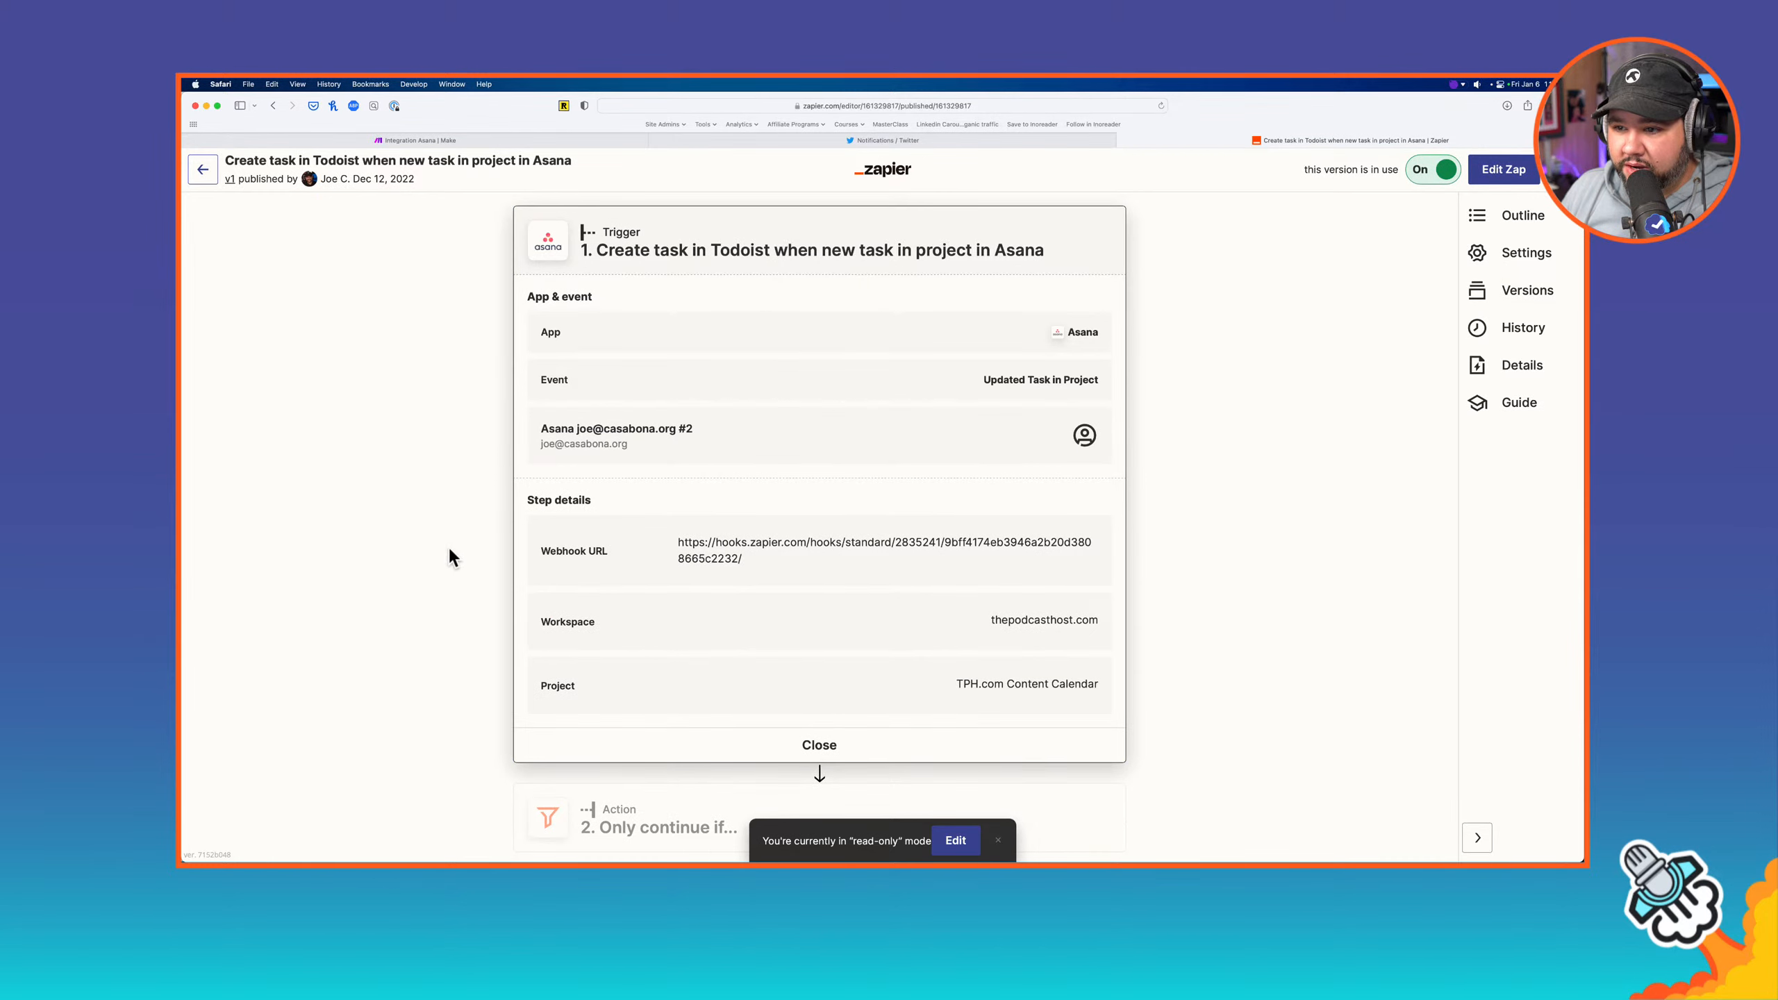
scroll(447, 554, down, 3)
click(629, 588)
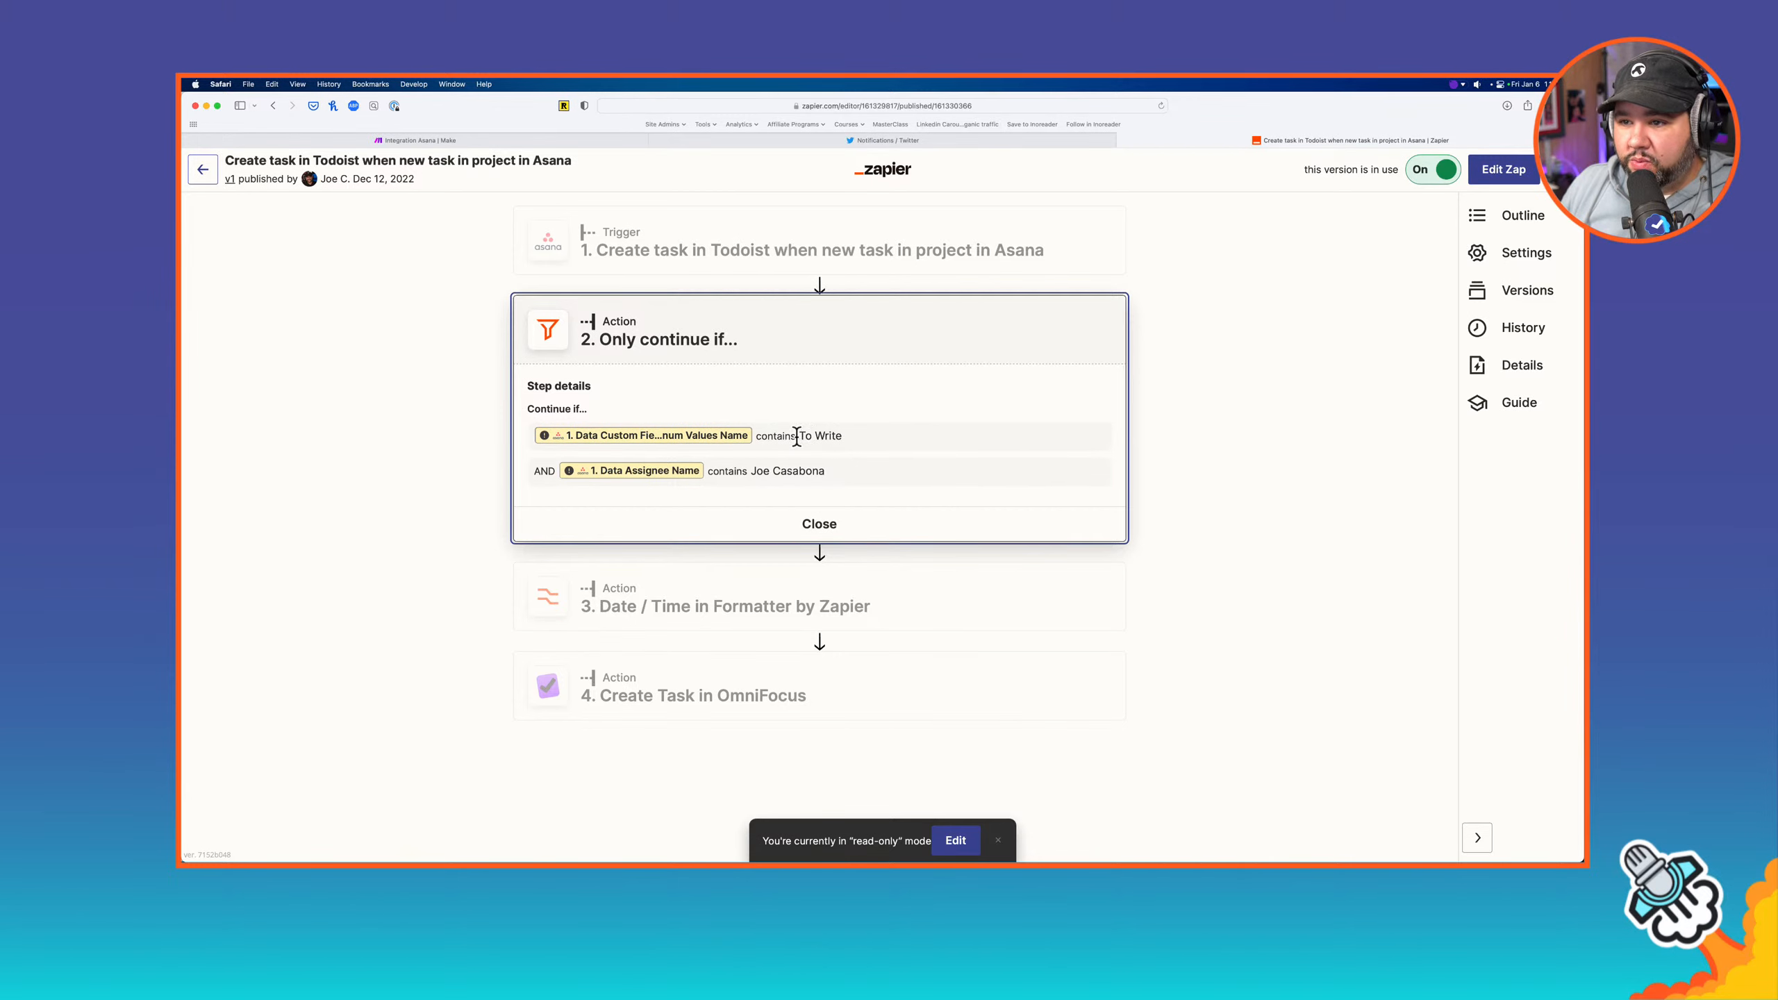
Return to the Make scenario and examine Bundle 1's workspace and the first entry of its Custom Fields Collection
click(543, 143)
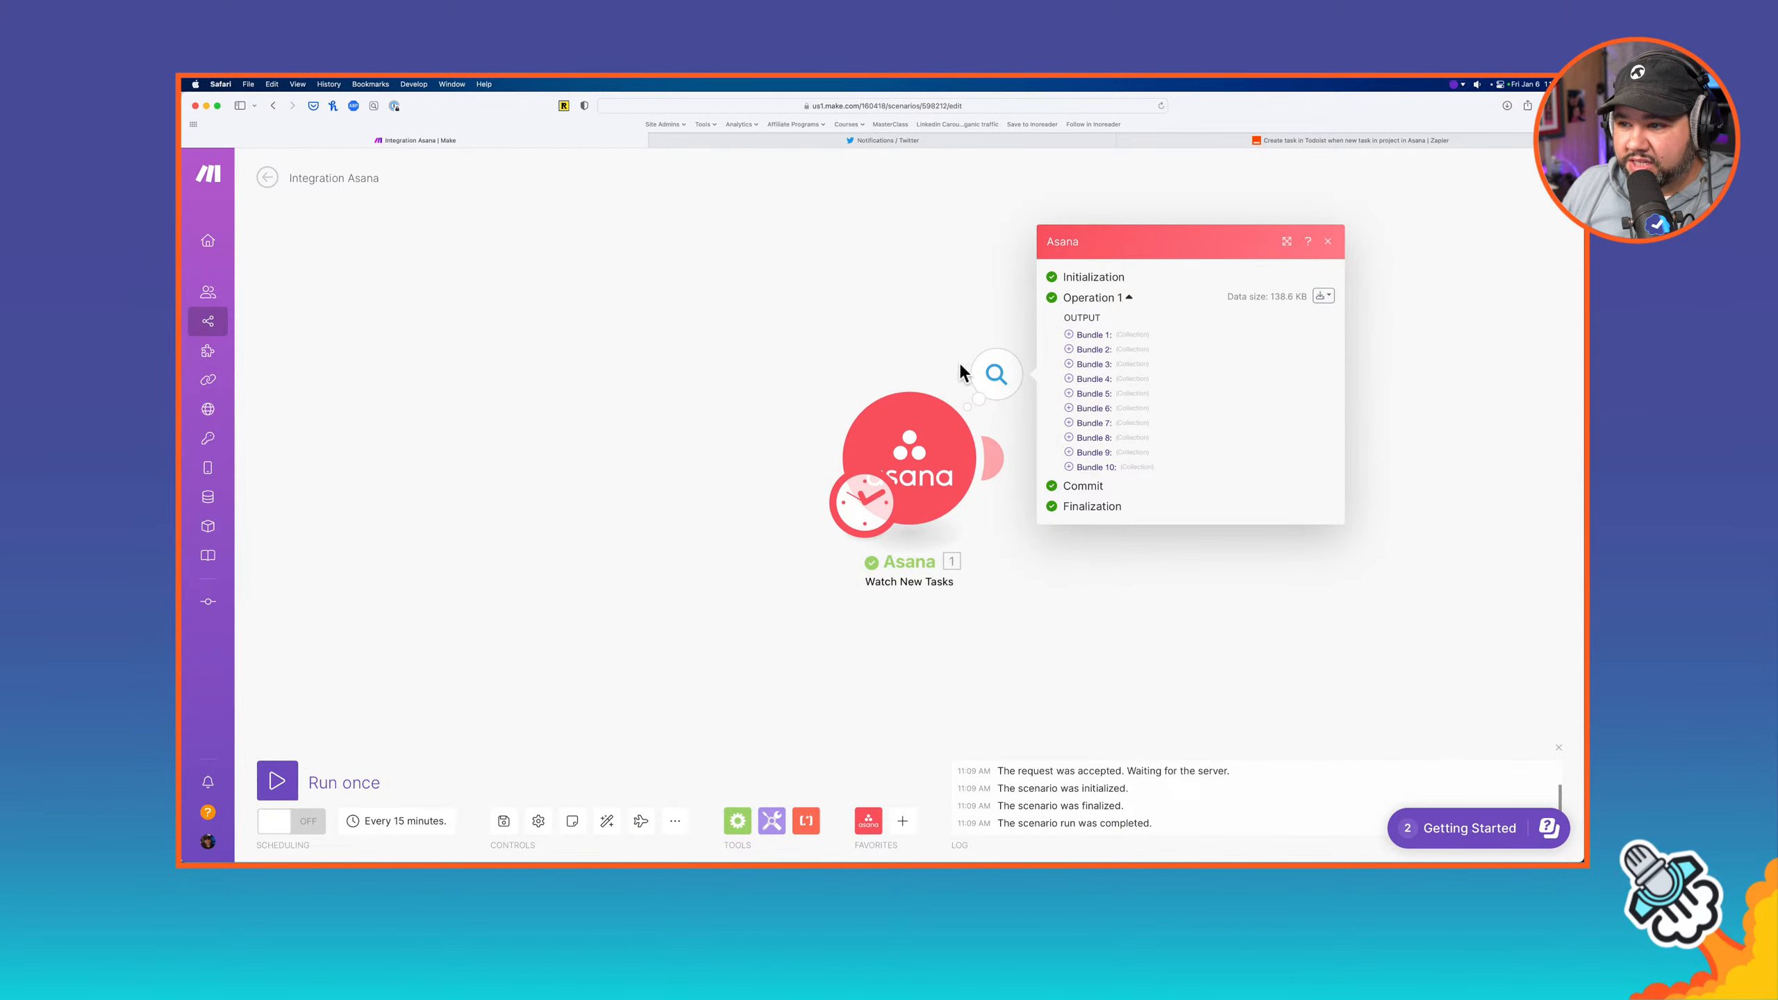
click(1068, 334)
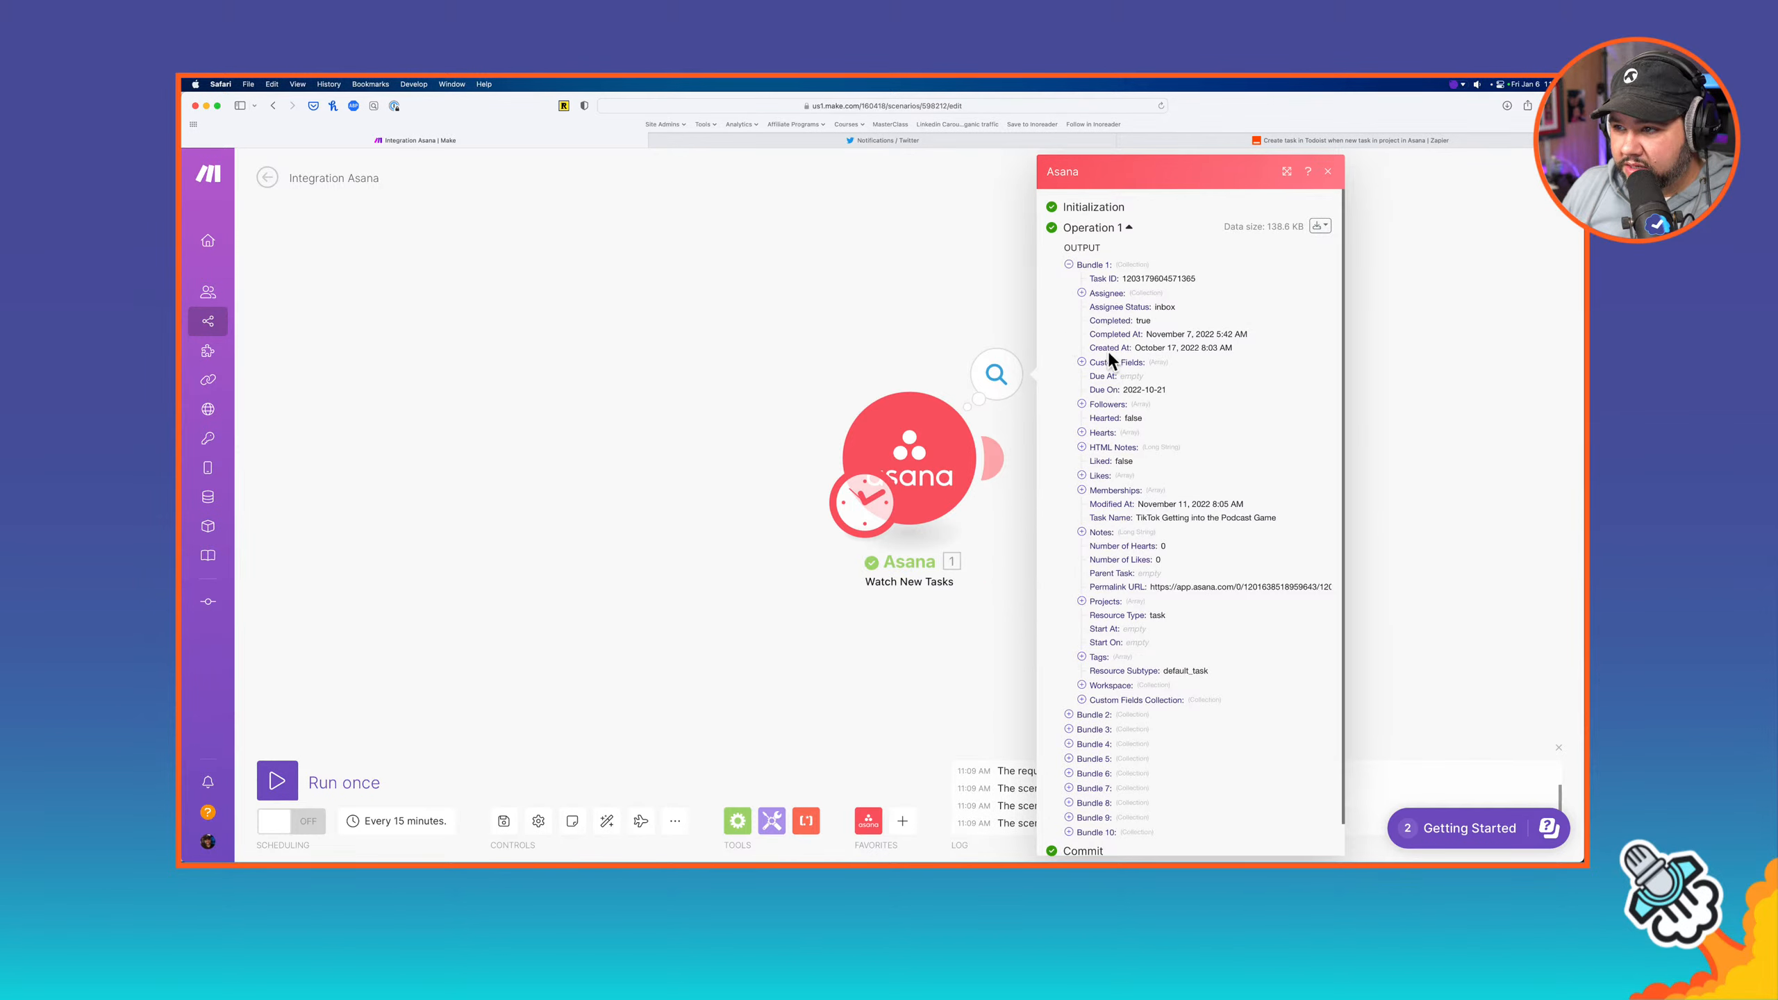
scroll(1131, 530, down, 2)
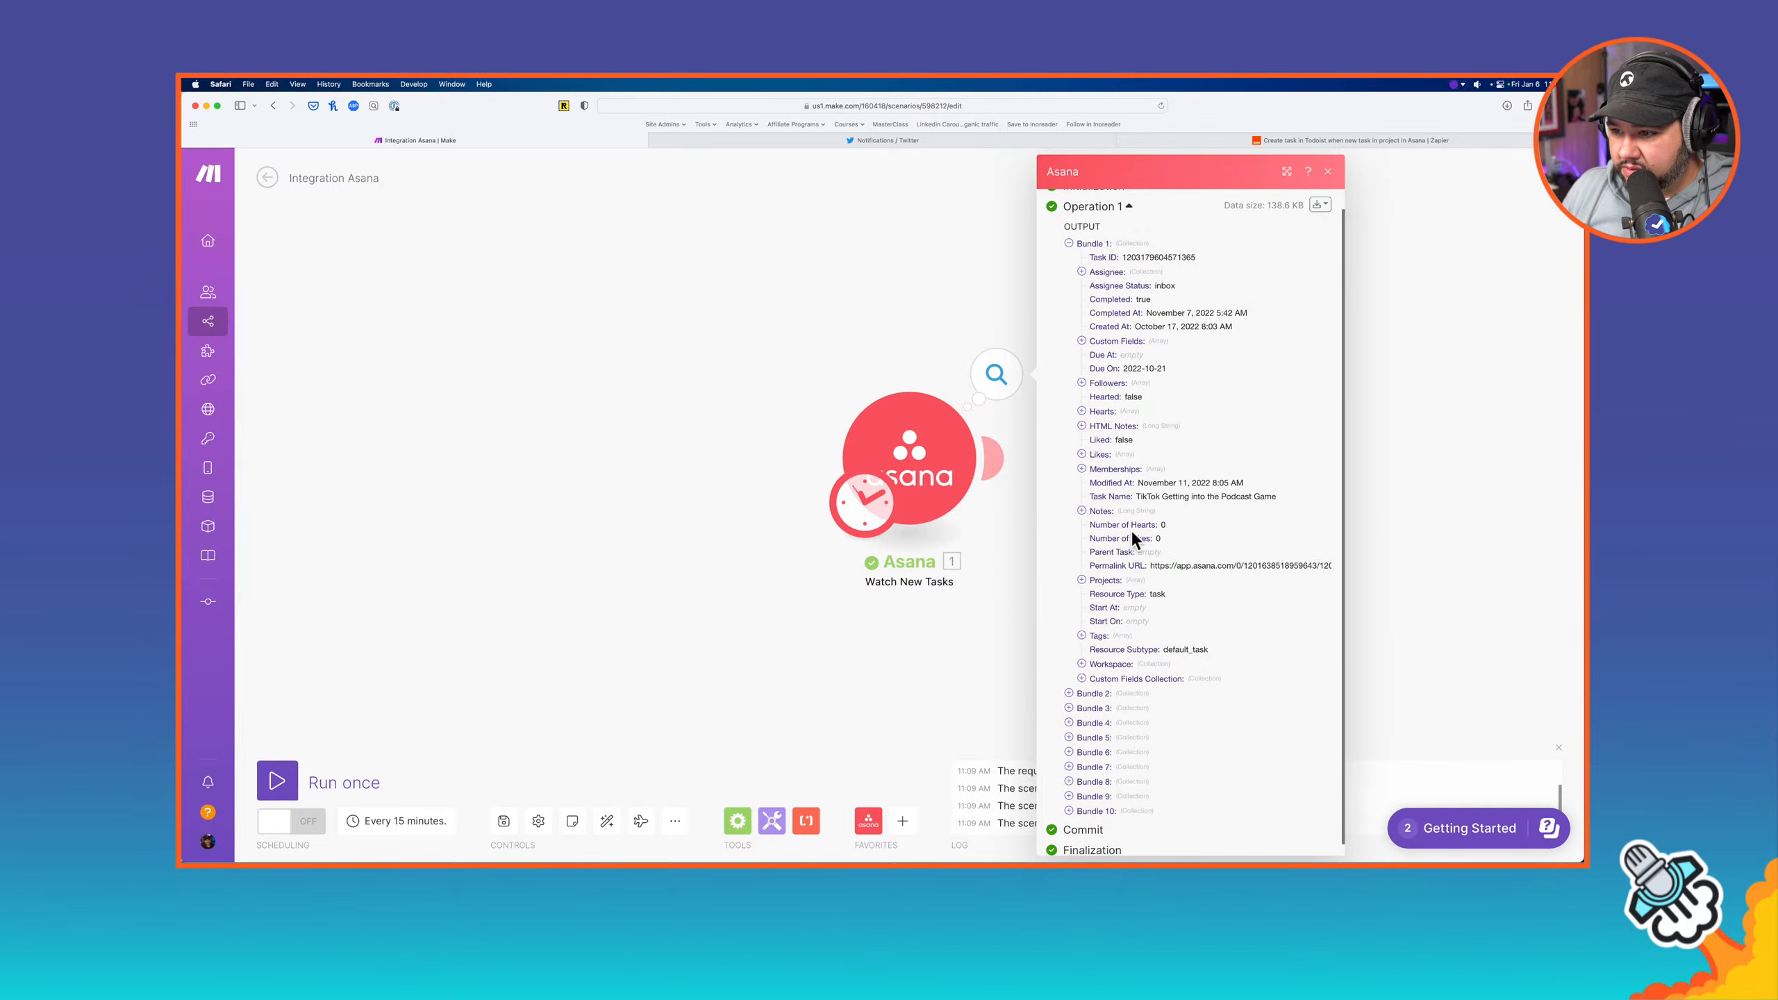
scroll(1133, 539, down, 1)
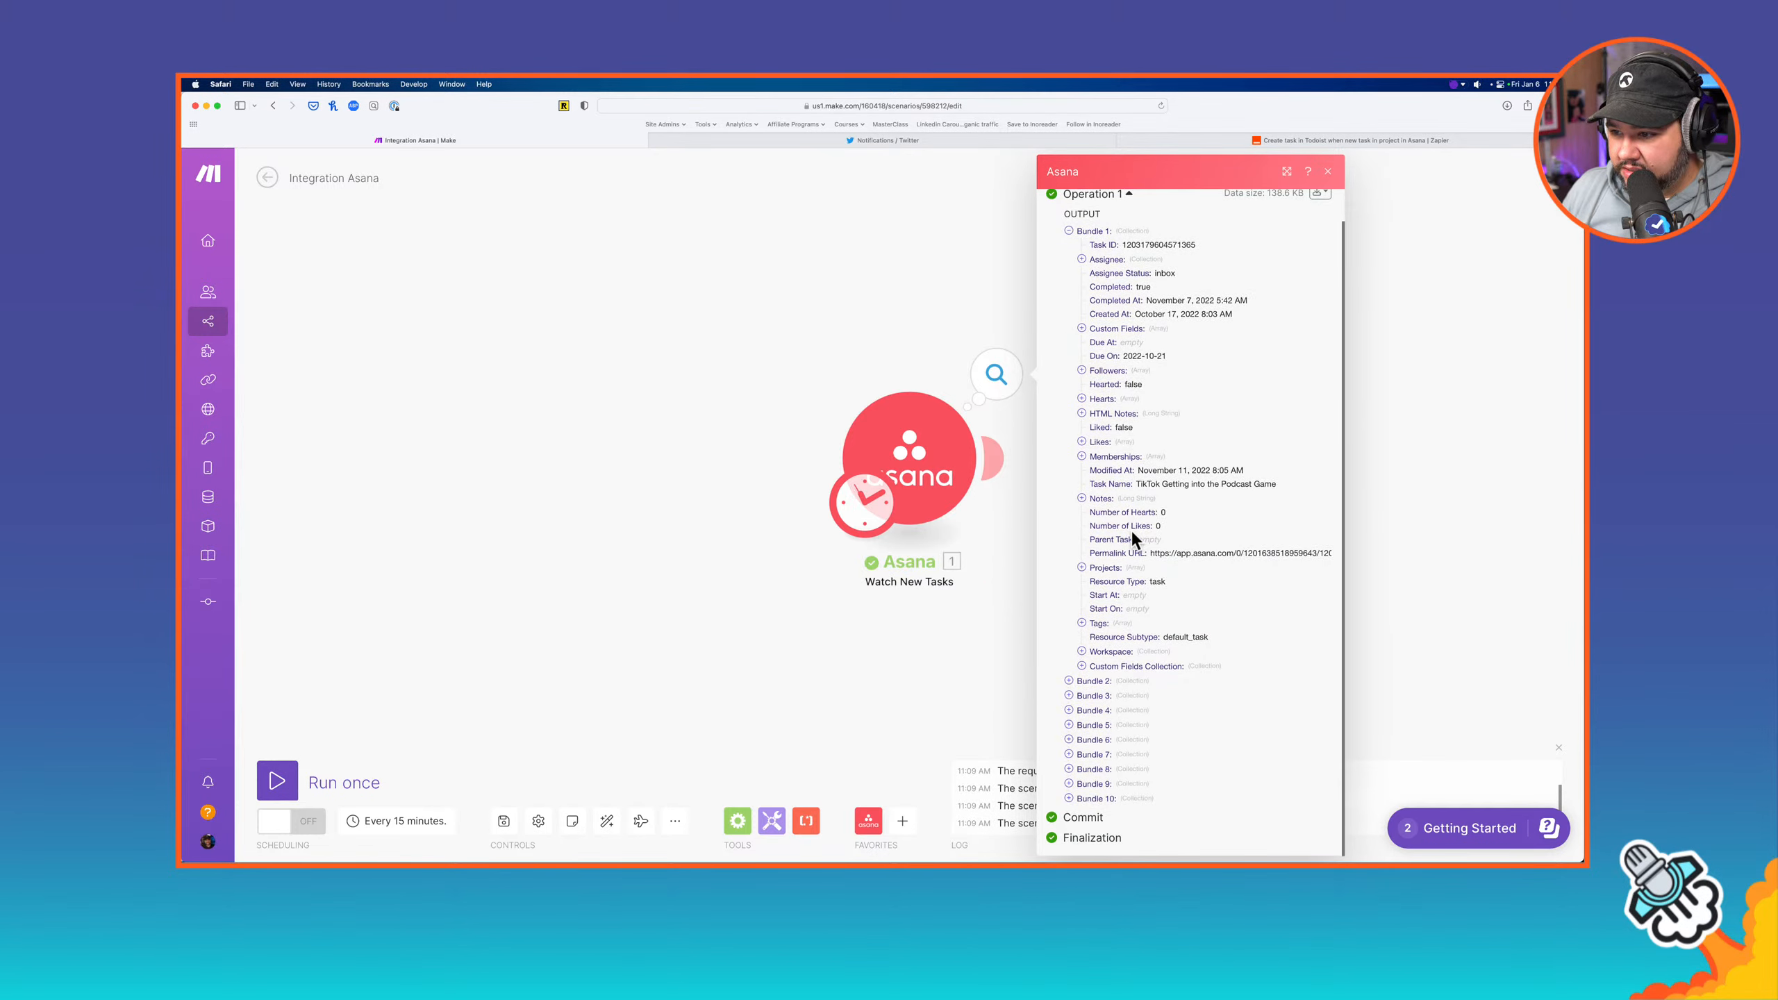
click(1082, 651)
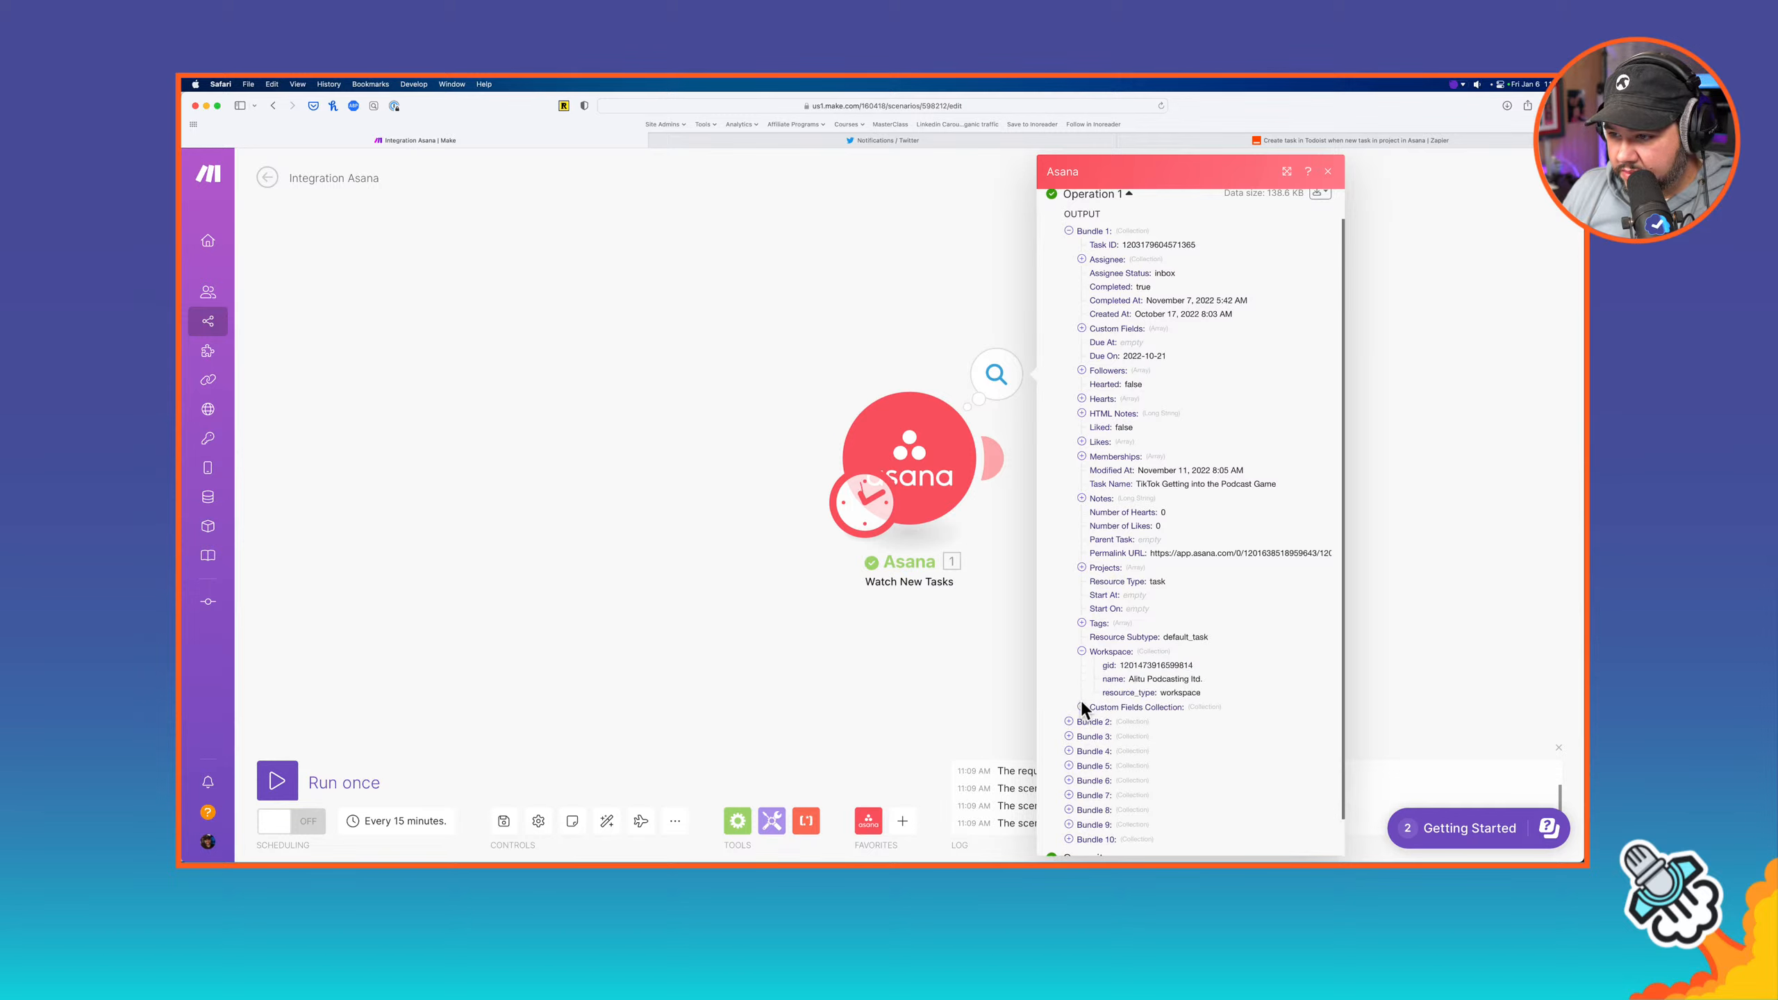
click(1082, 706)
scroll(1079, 691, down, 2)
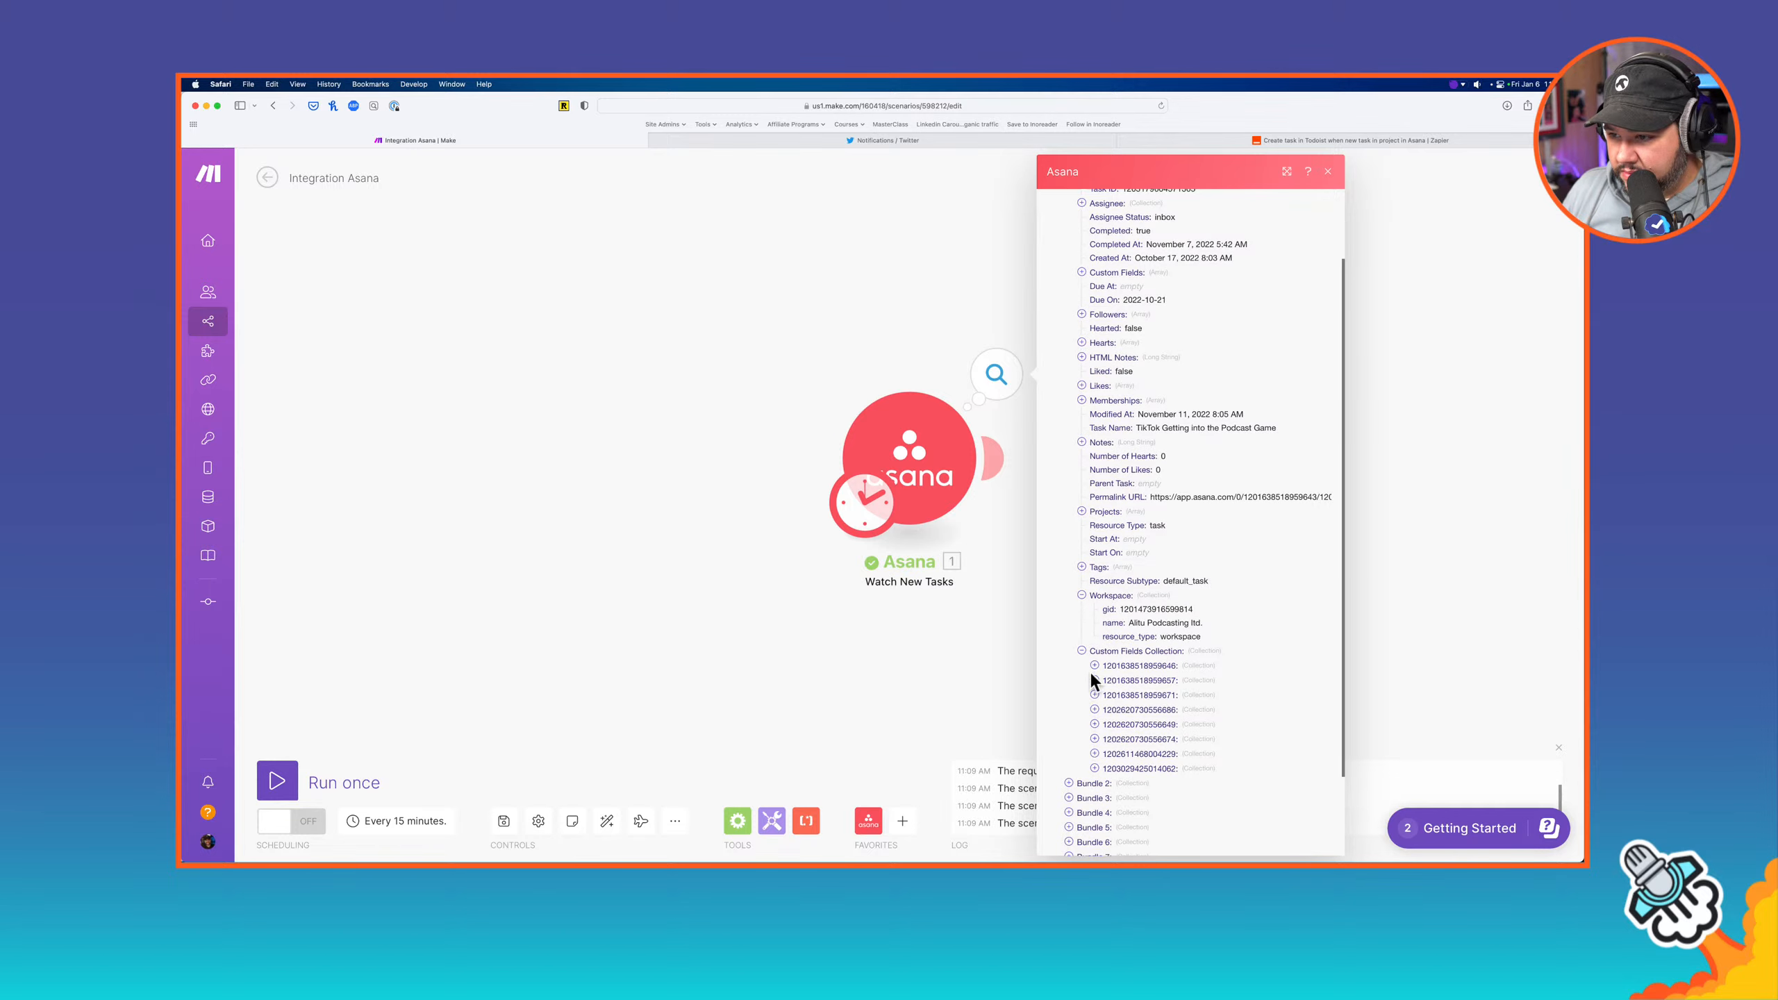
click(1094, 666)
scroll(1092, 670, down, 2)
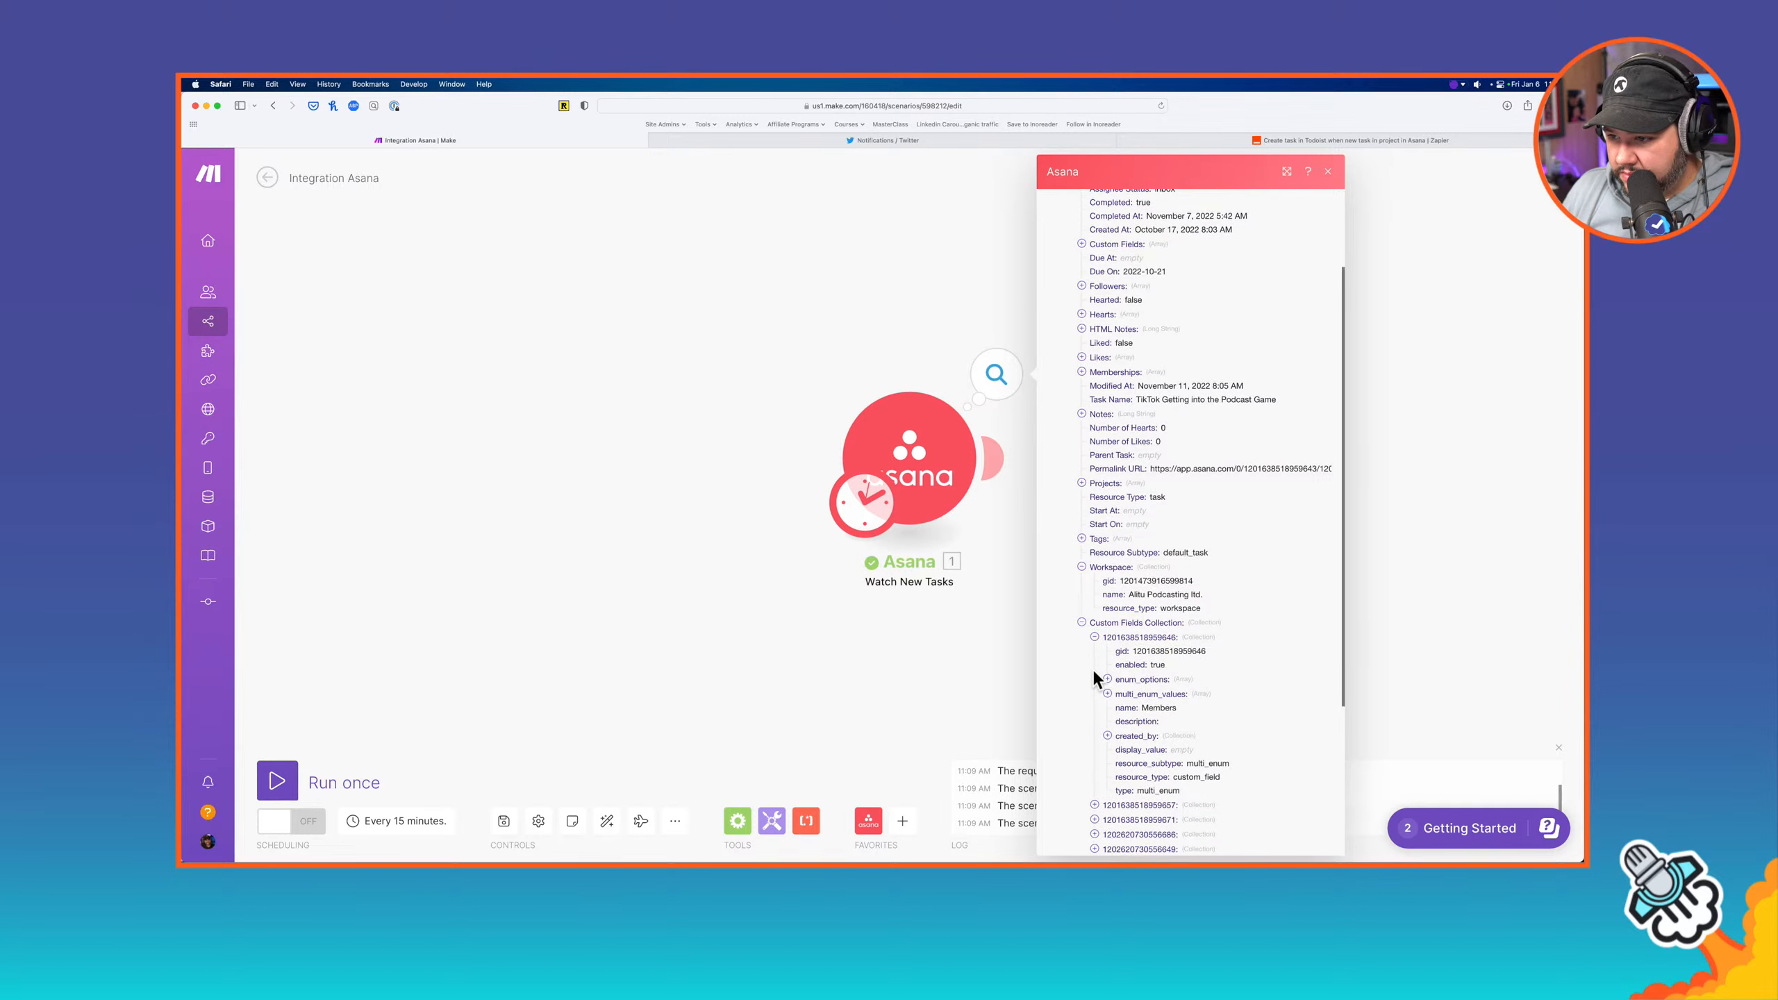
scroll(1092, 670, up, 5)
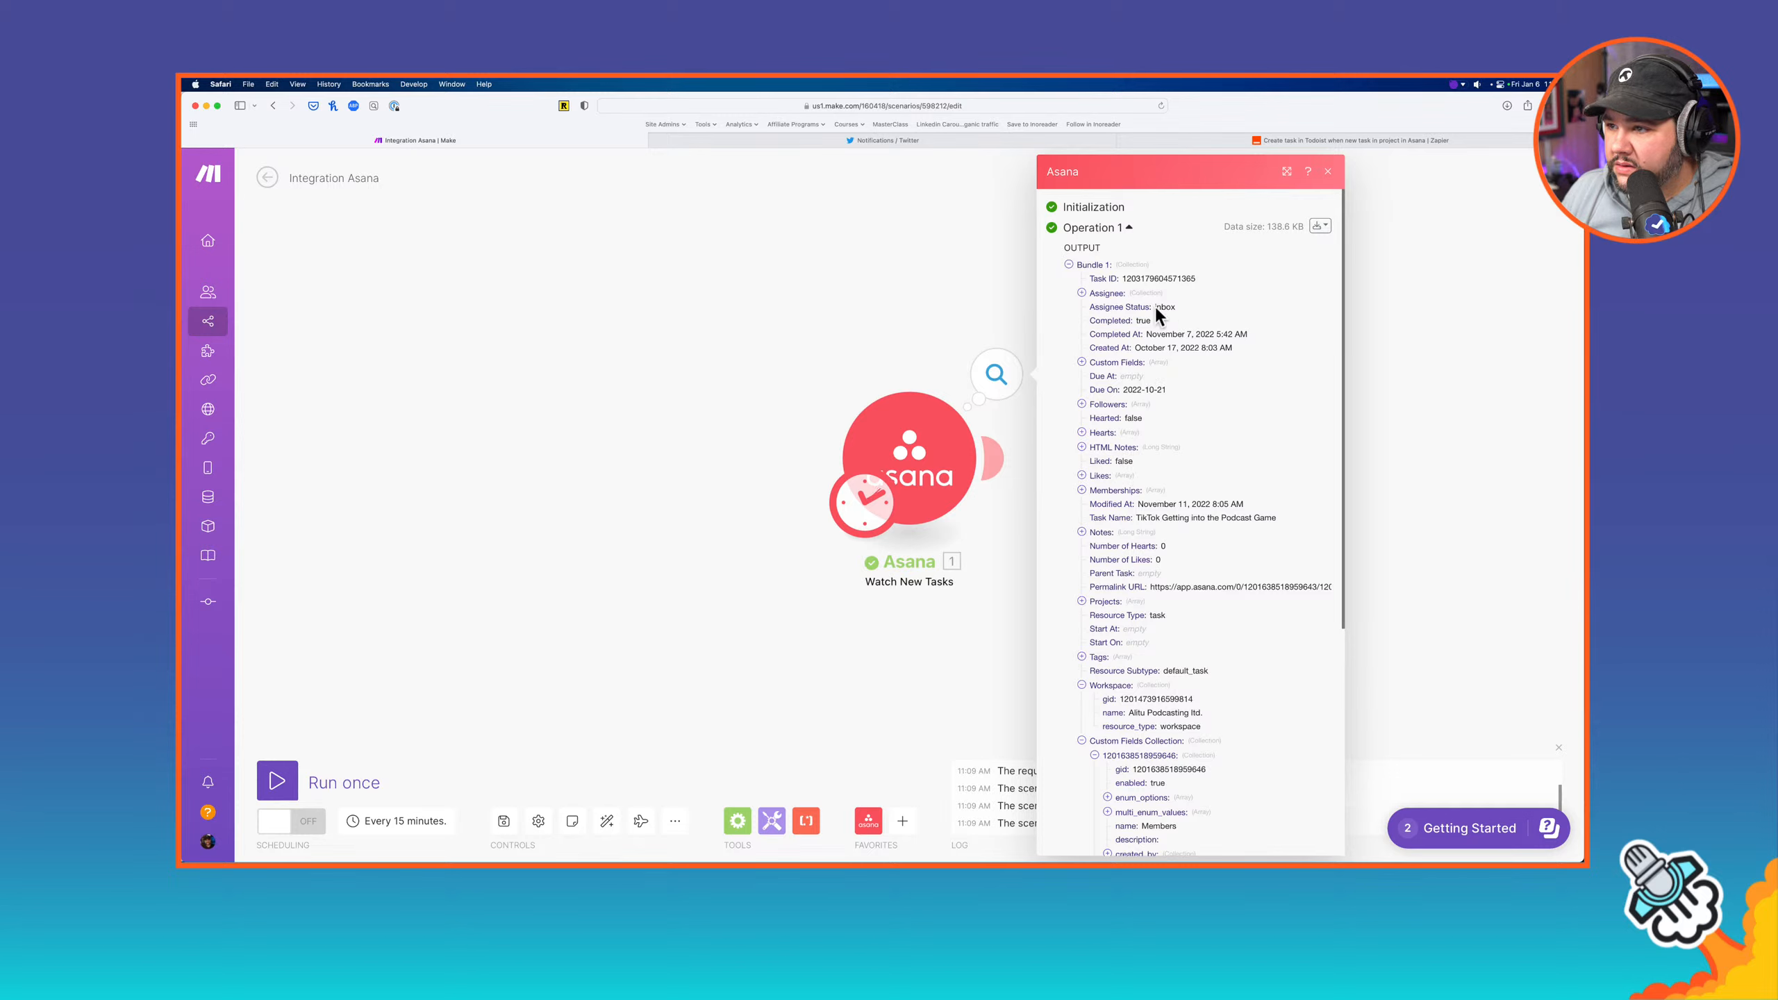
Inspect Bundle 1's assignee and the first item of its Custom Fields array, and collapse the bundle
click(1082, 295)
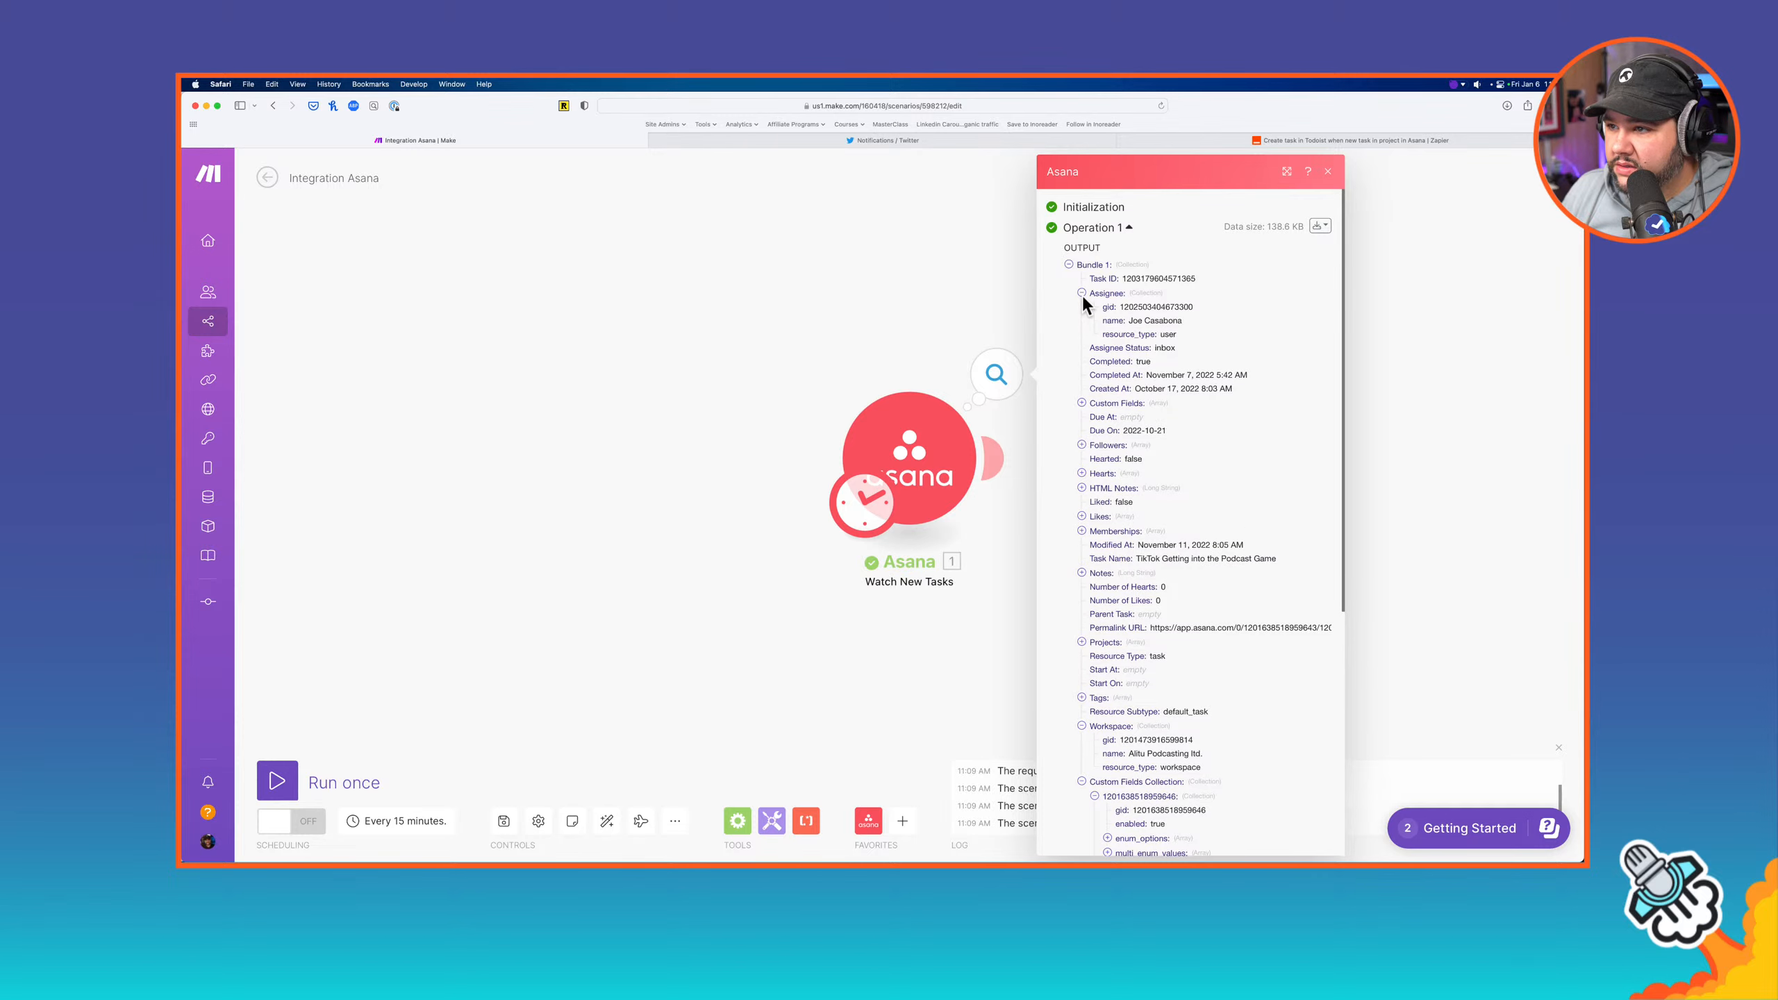
click(1082, 295)
click(1082, 362)
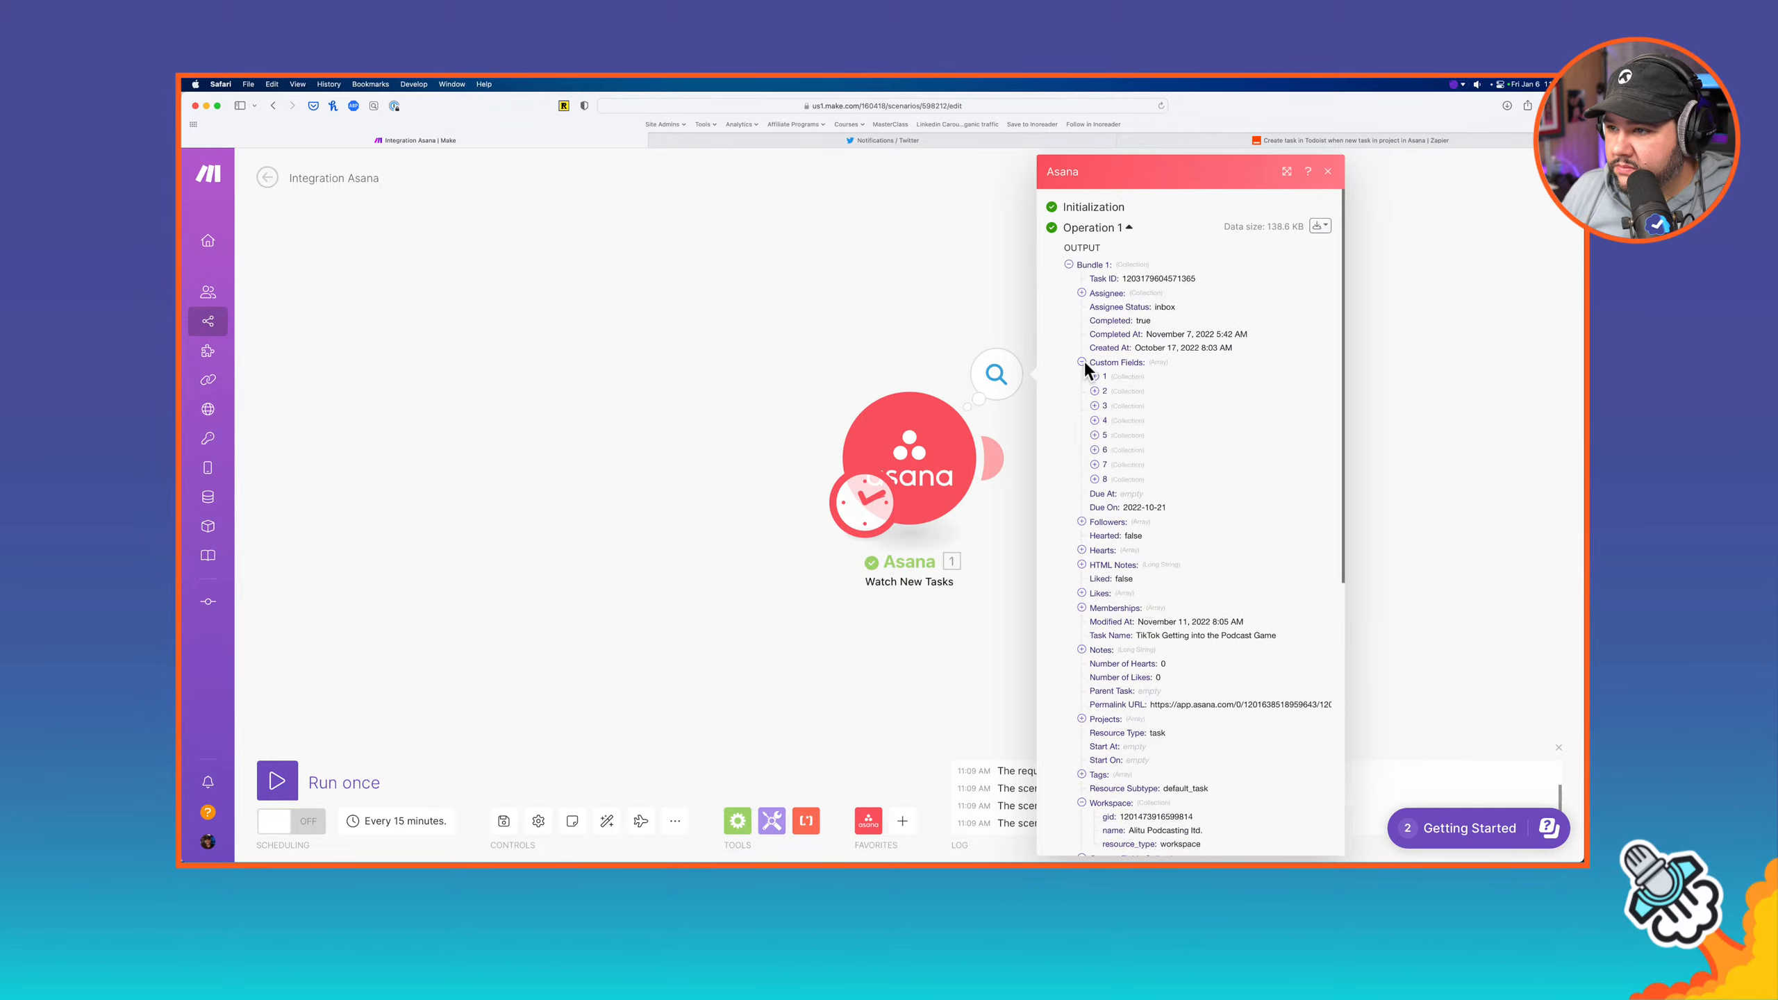
click(1092, 376)
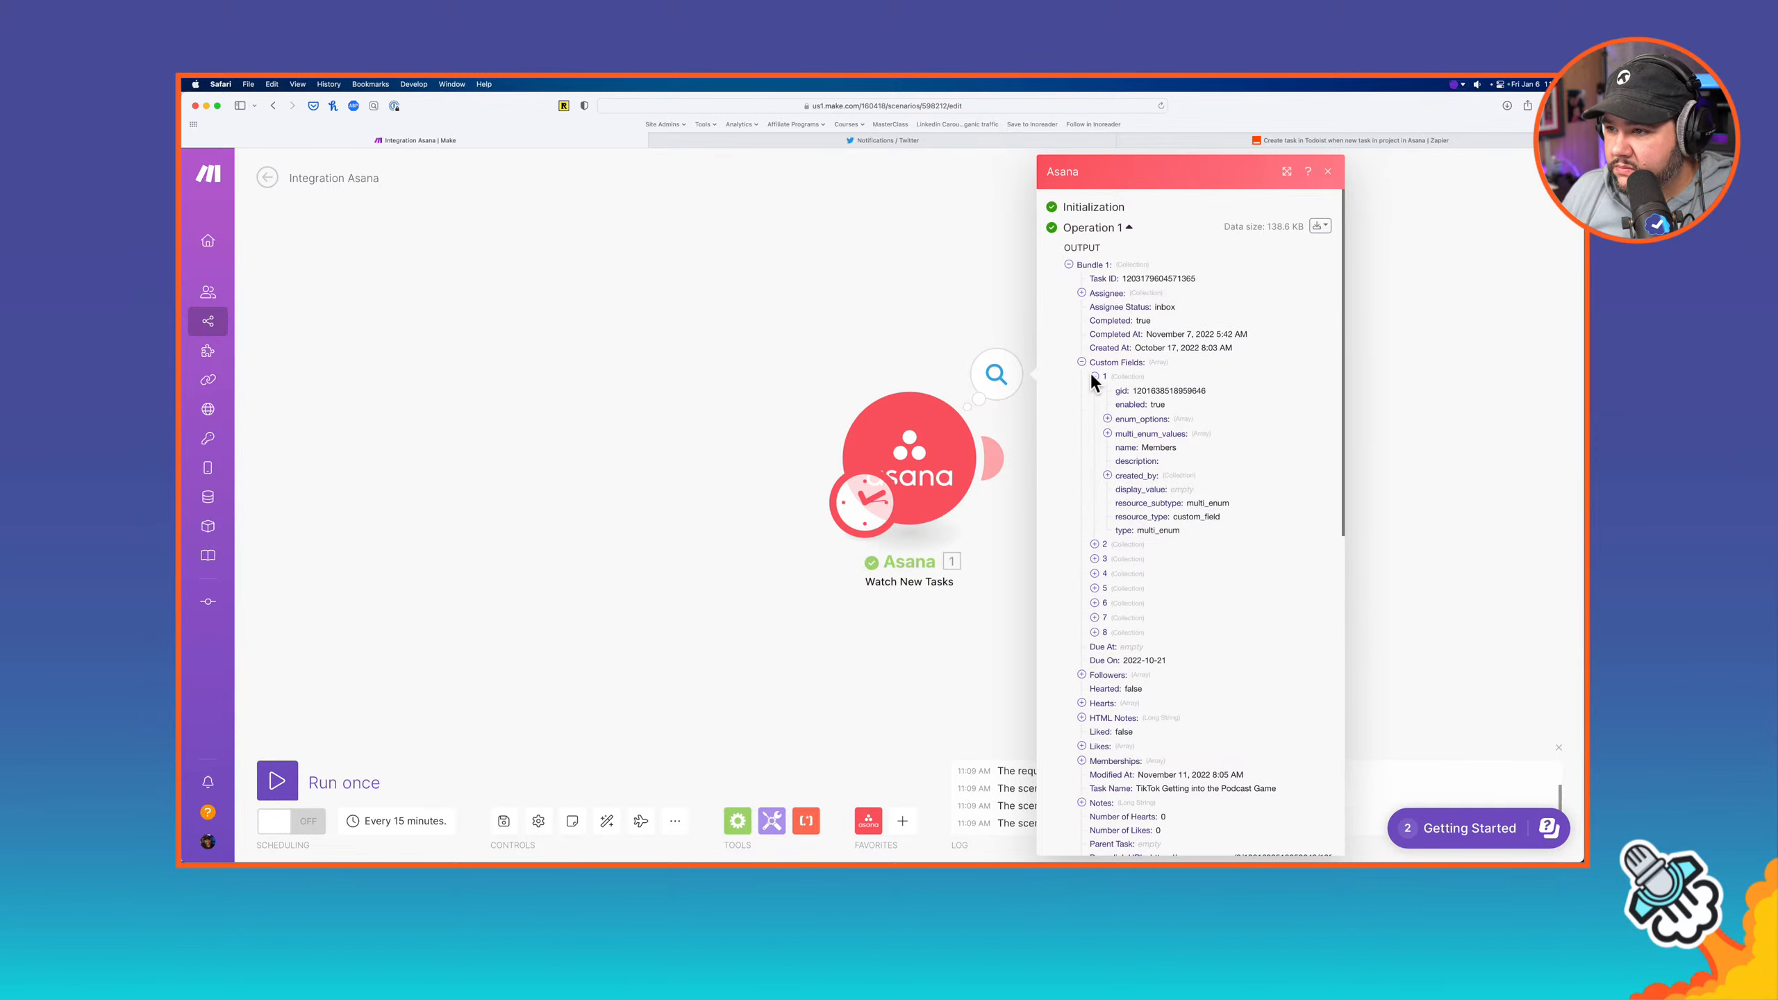
click(1094, 376)
click(1069, 264)
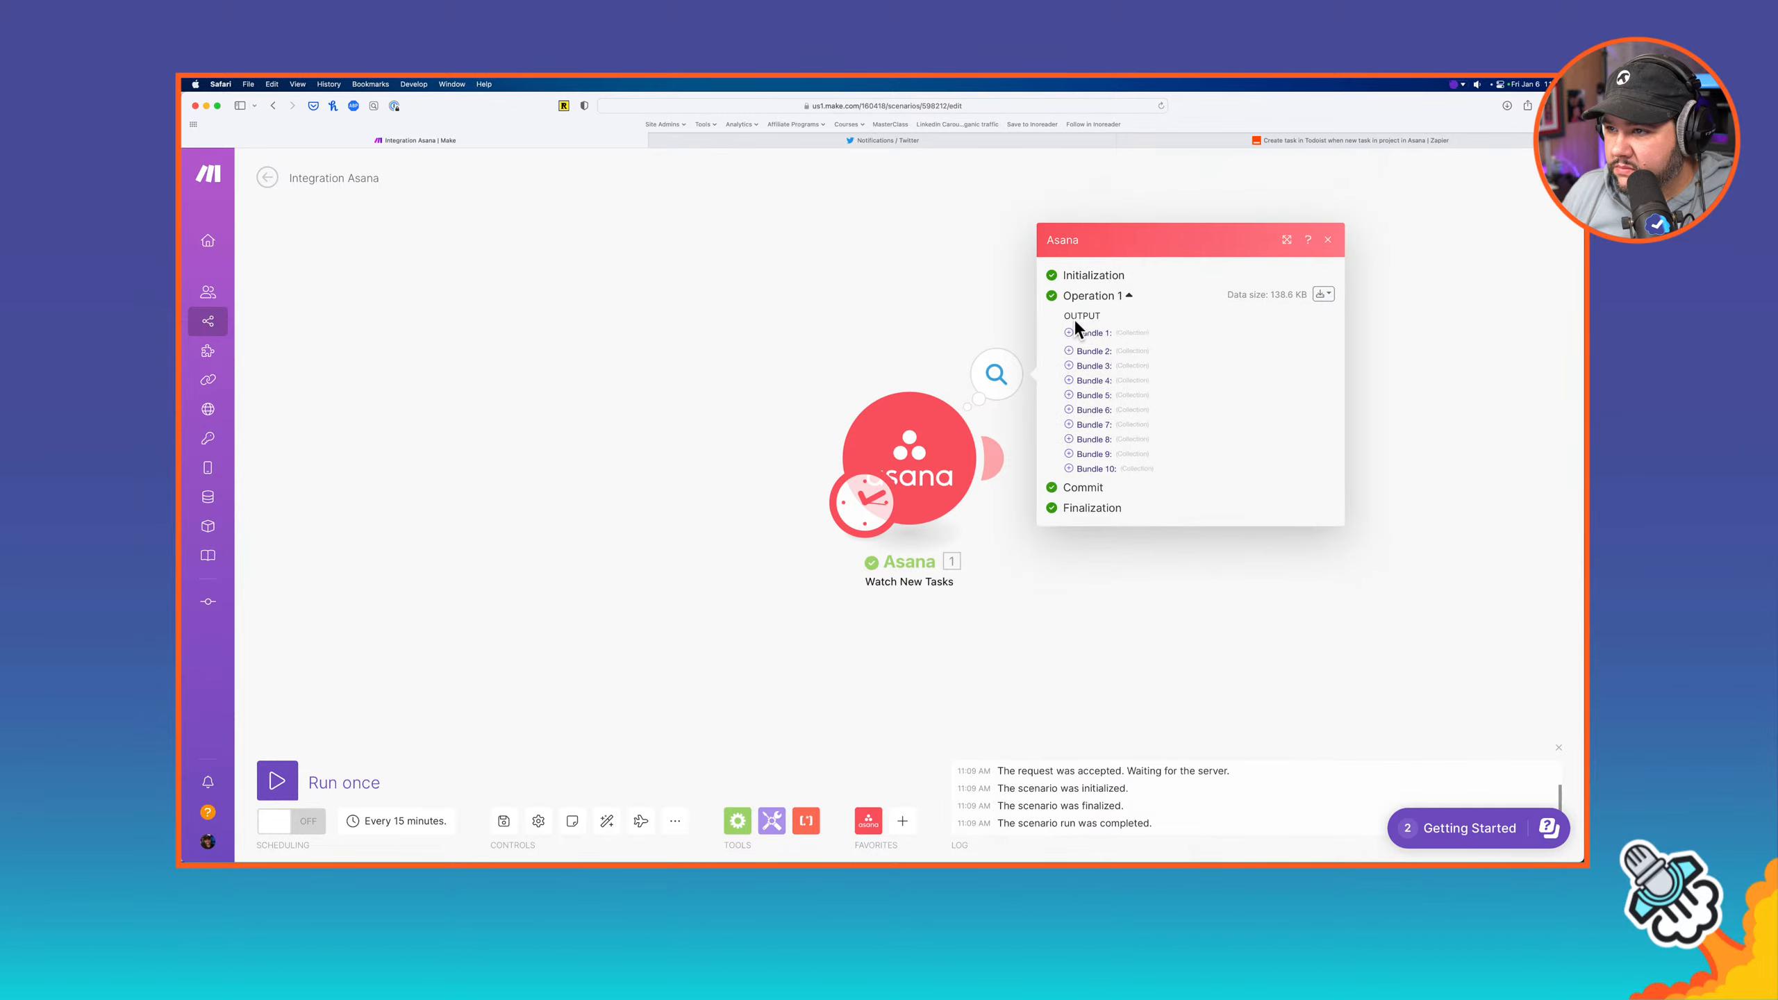
Check the completion, custom field and parent task data in Bundle 10, and collapse the bundle
click(1069, 467)
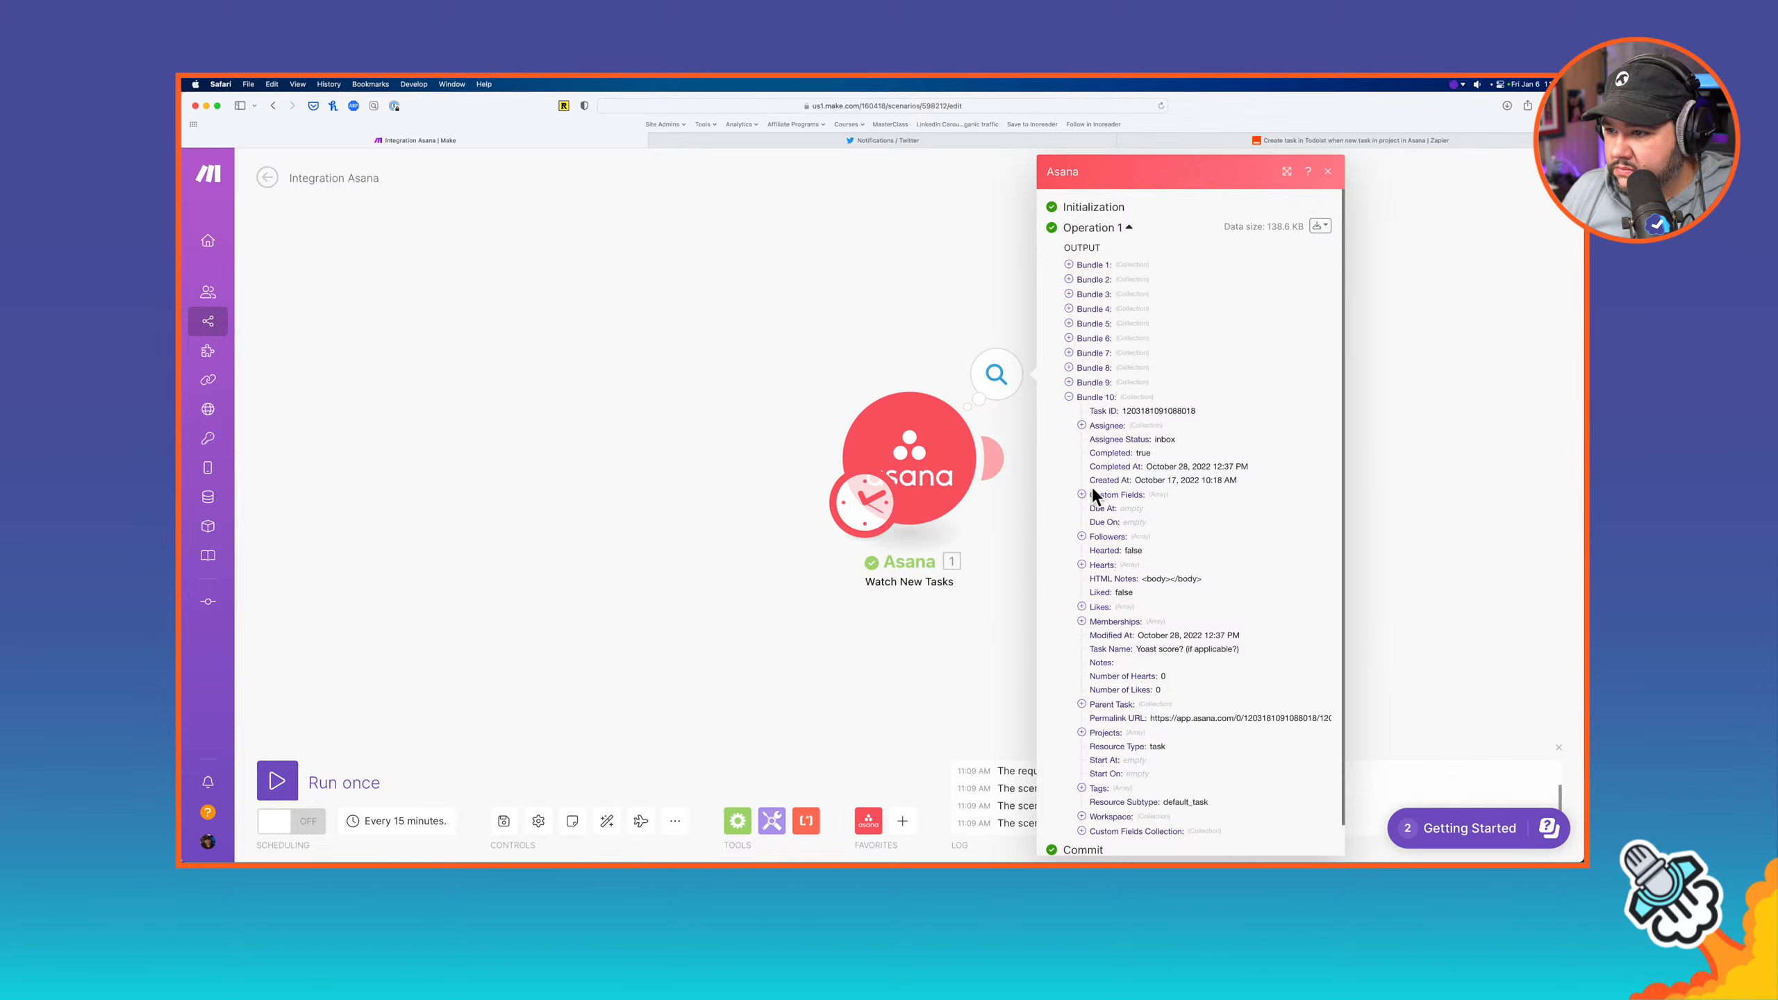
scroll(1090, 505, down, 1)
scroll(1089, 501, down, 1)
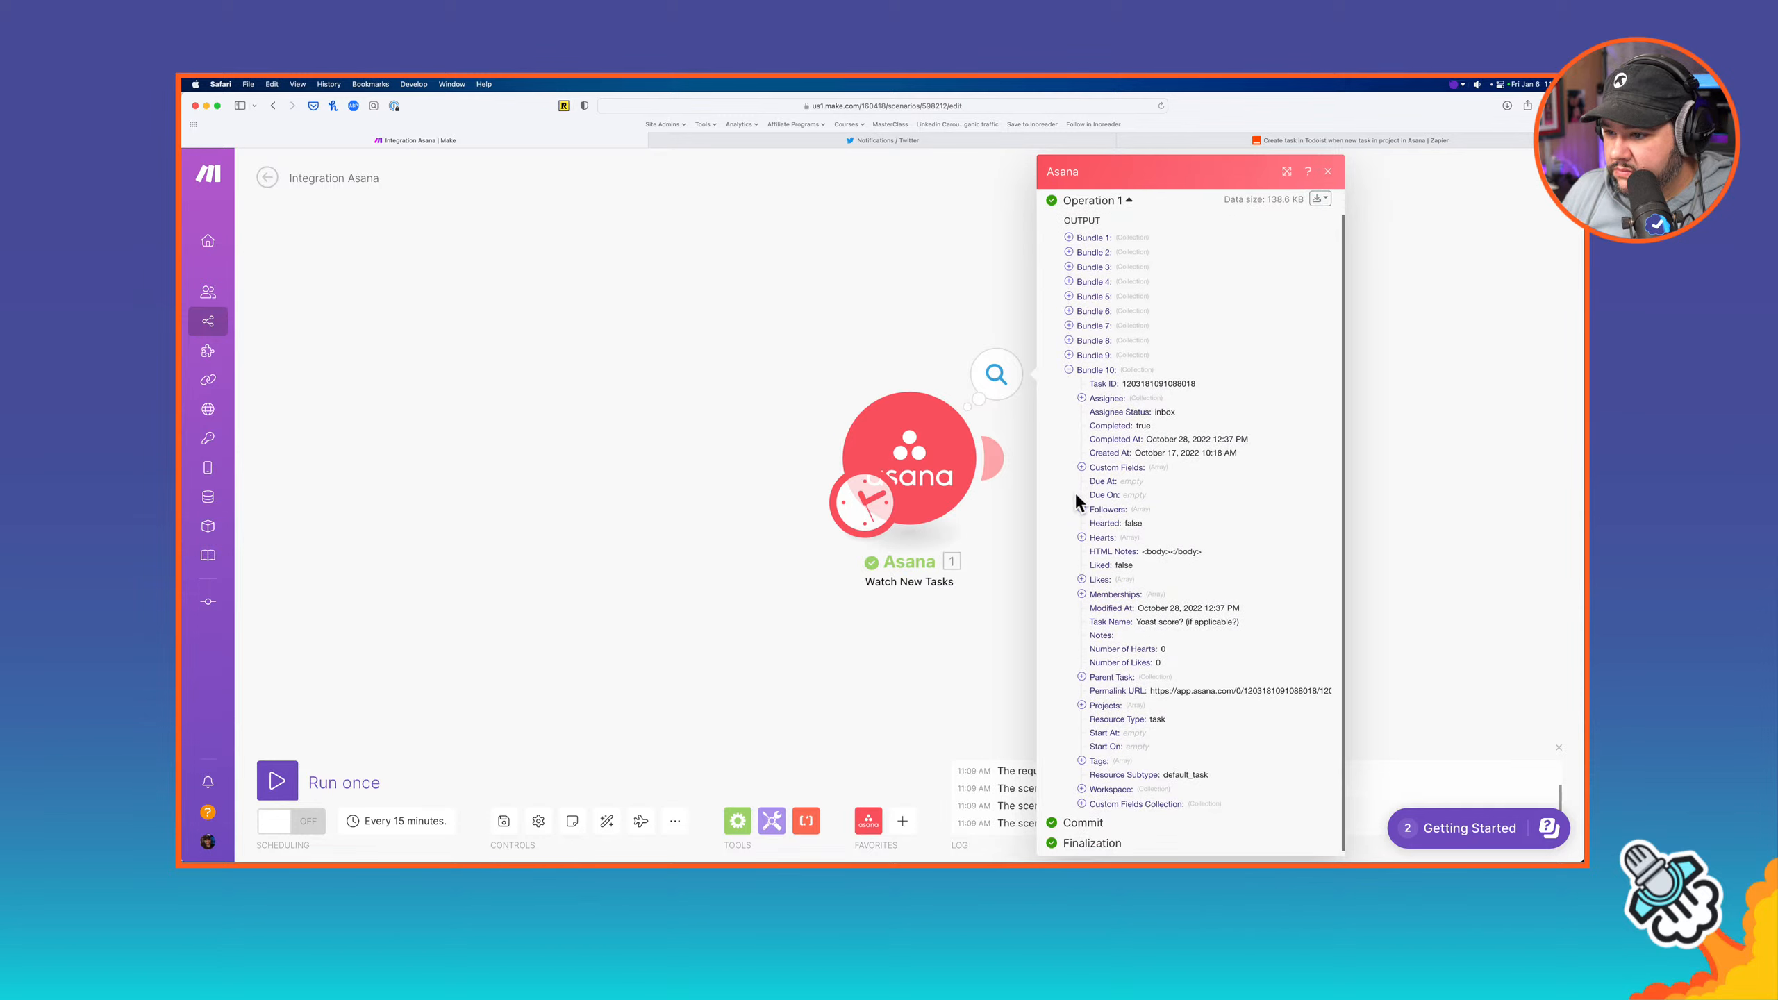
scroll(1074, 489, down, 1)
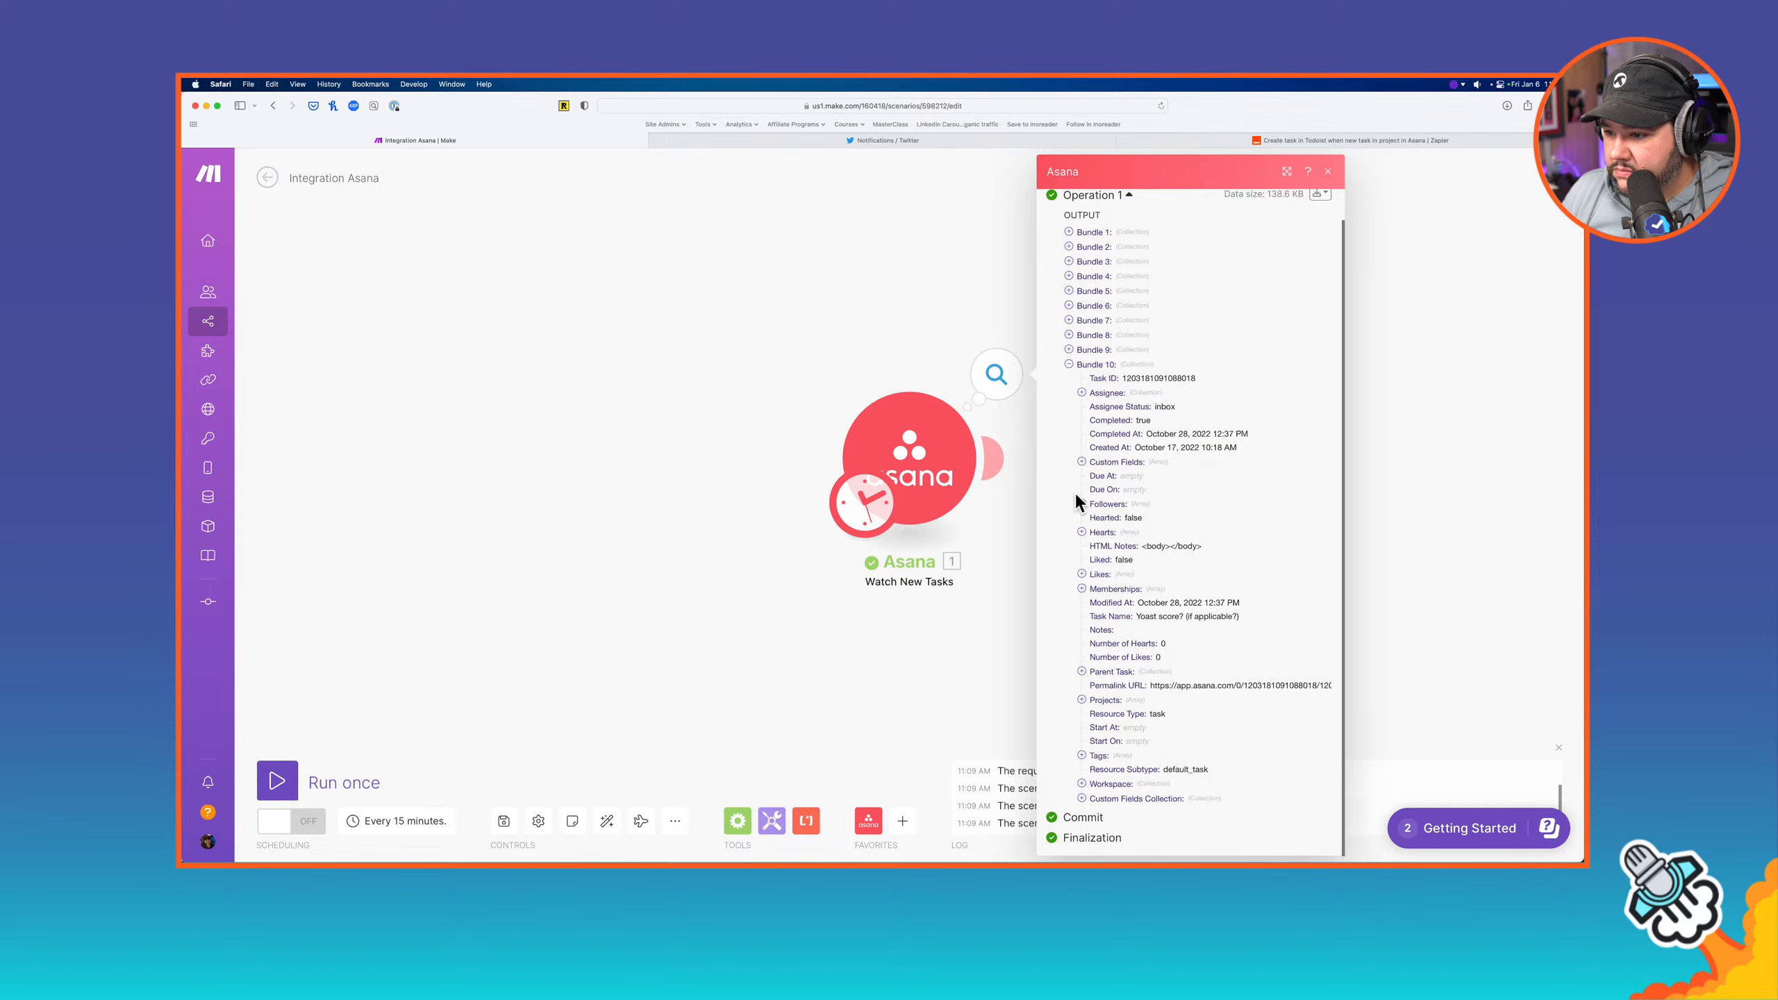
click(1071, 365)
Reopen Bundle 1 and read through its fields down to the Custom Fields Collection
click(1073, 333)
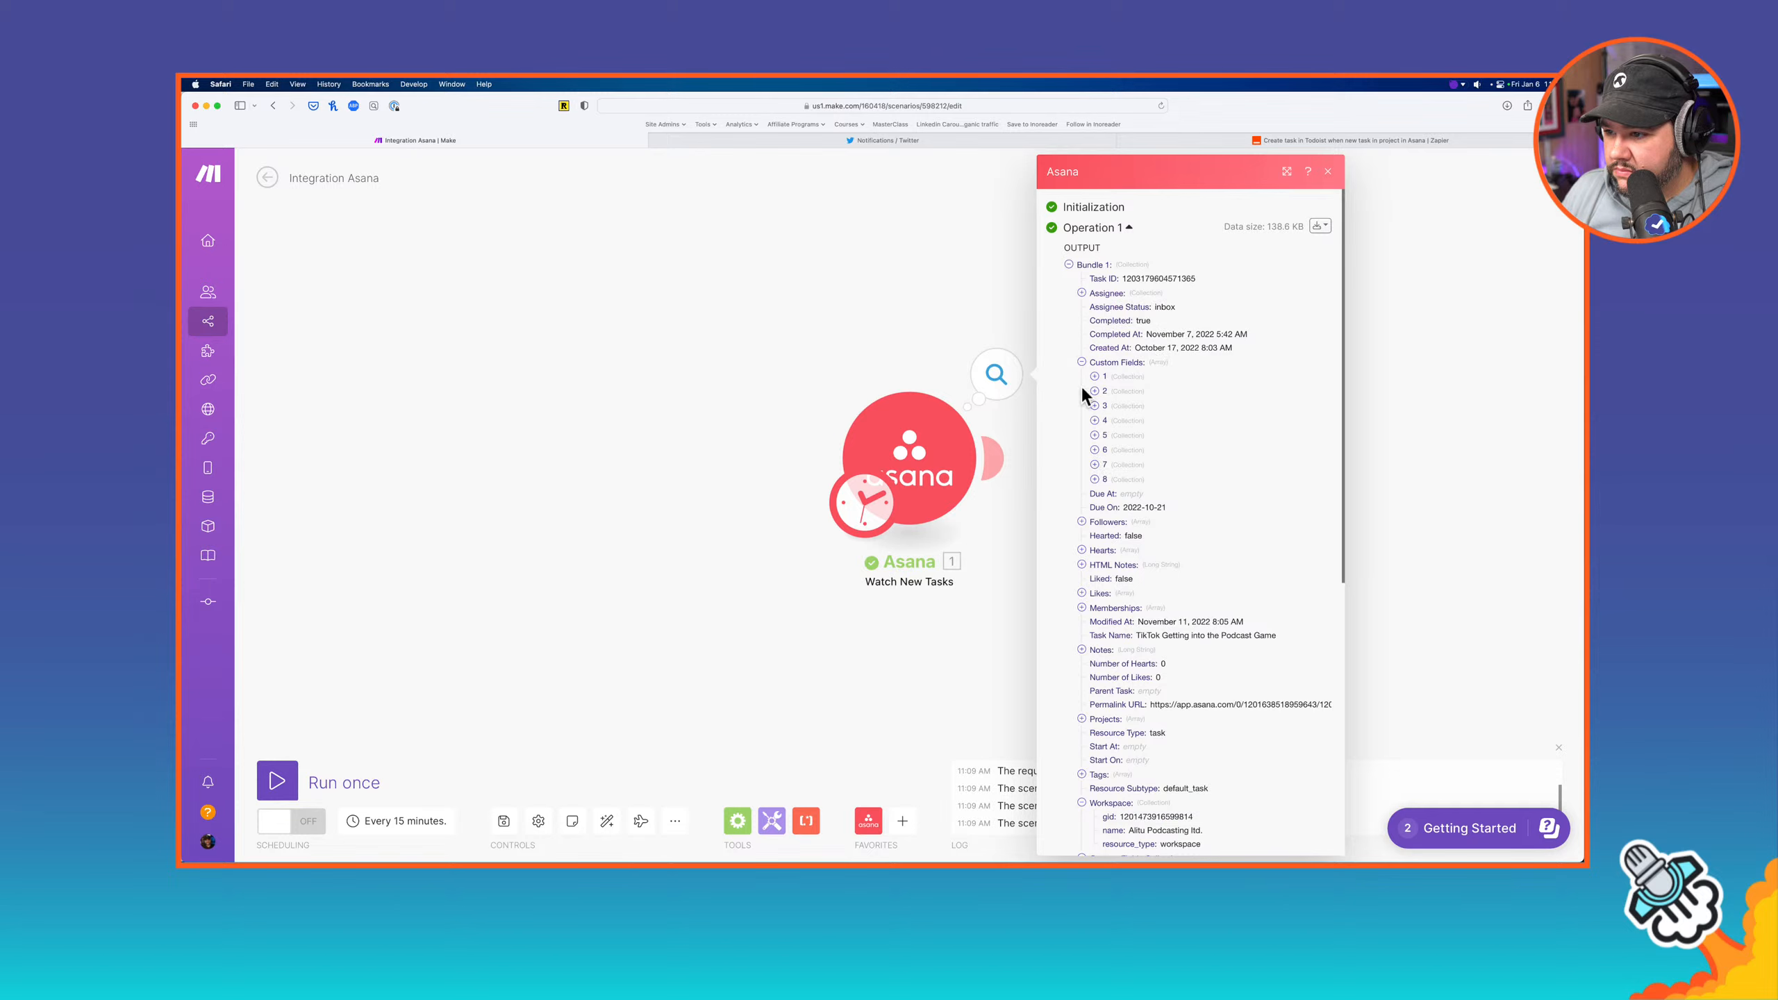
scroll(1080, 602, down, 2)
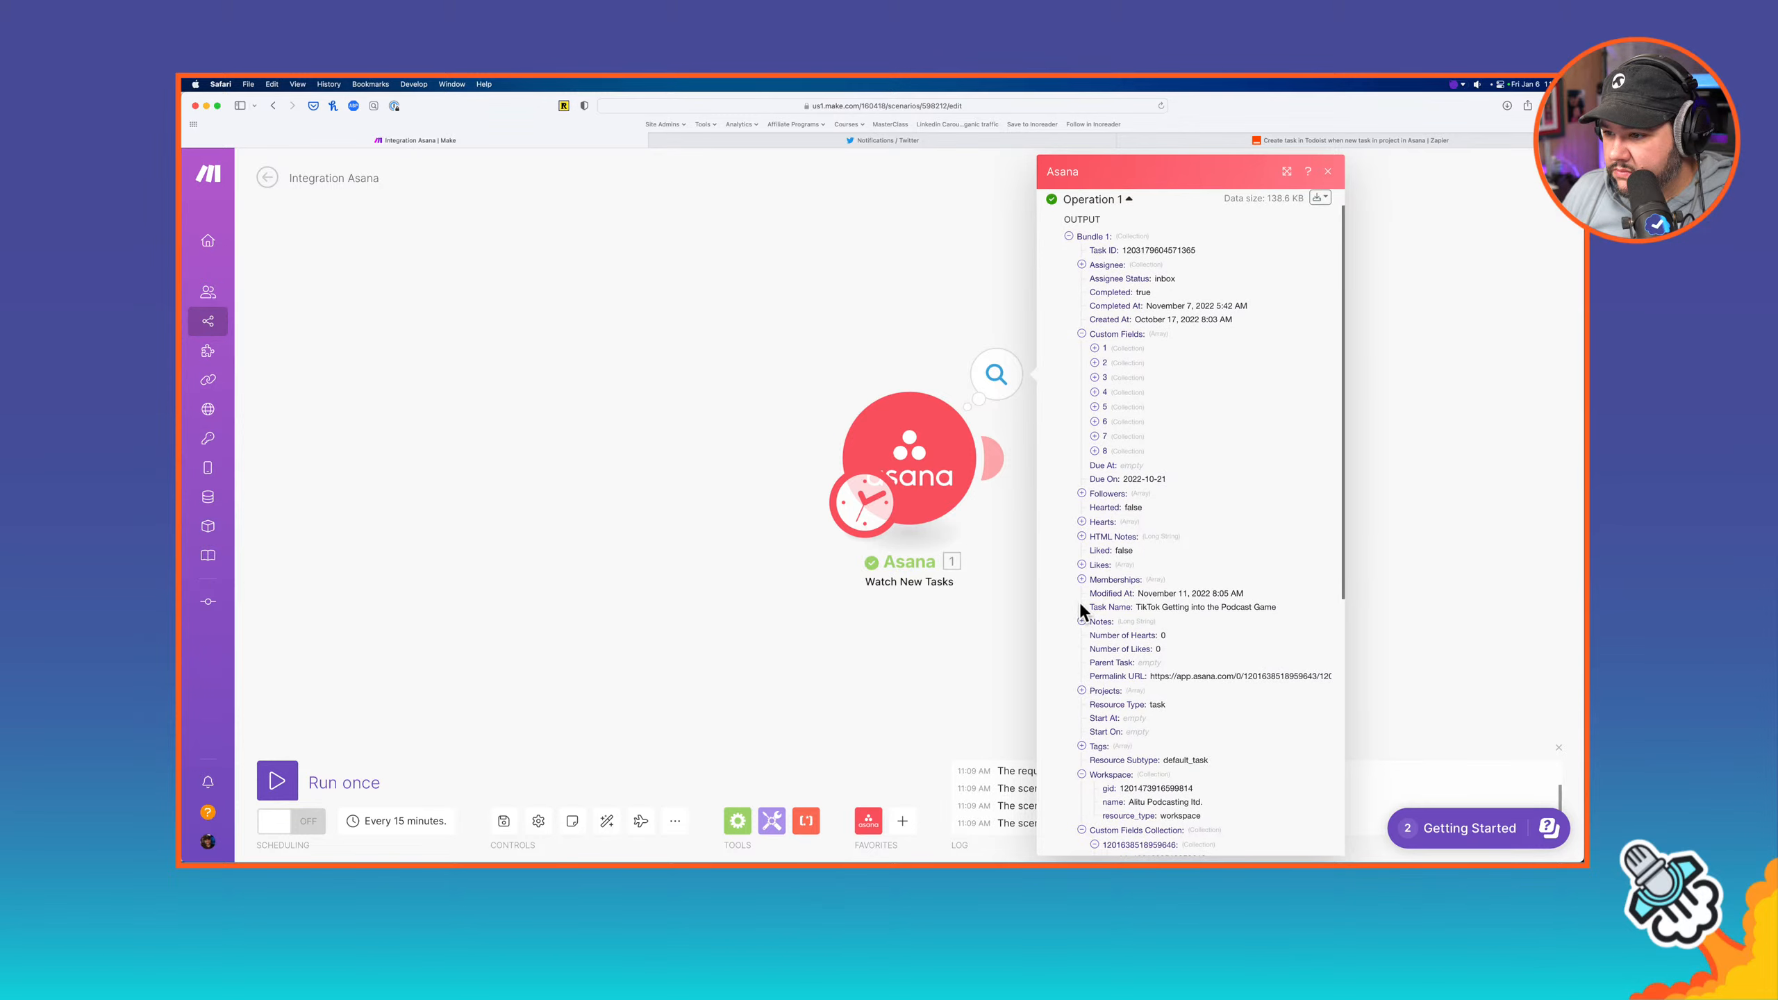
scroll(1080, 603, down, 3)
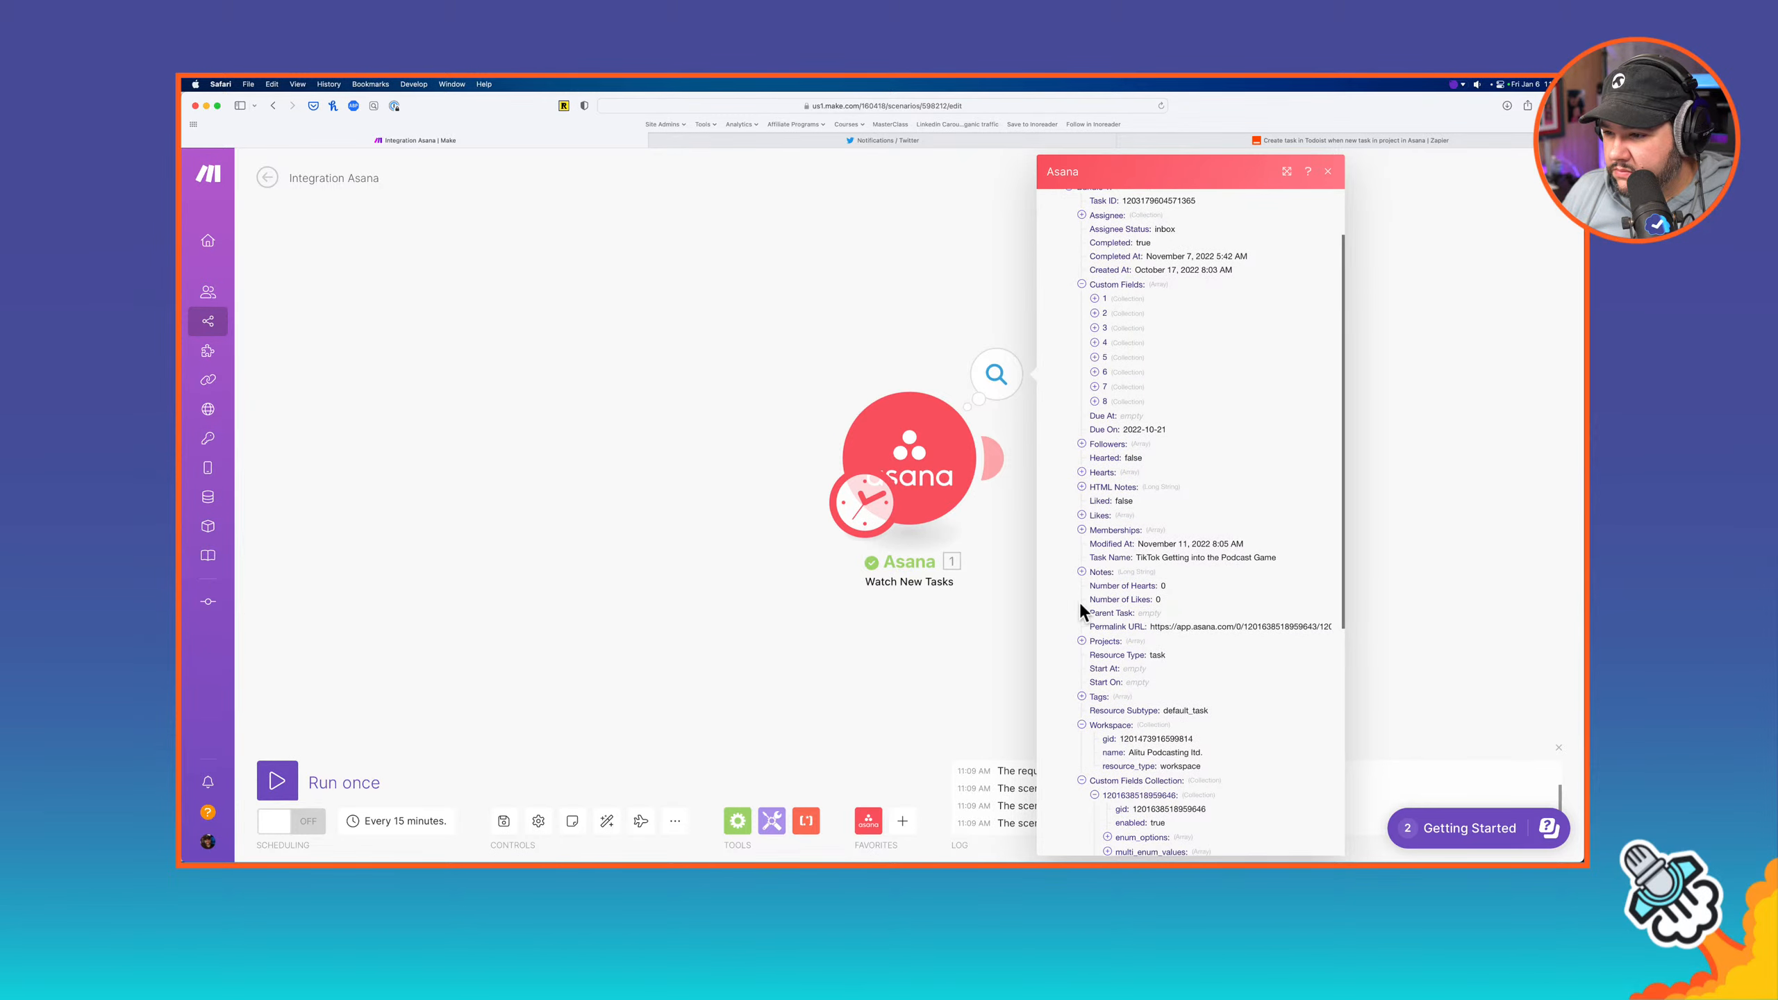
scroll(1080, 604, down, 4)
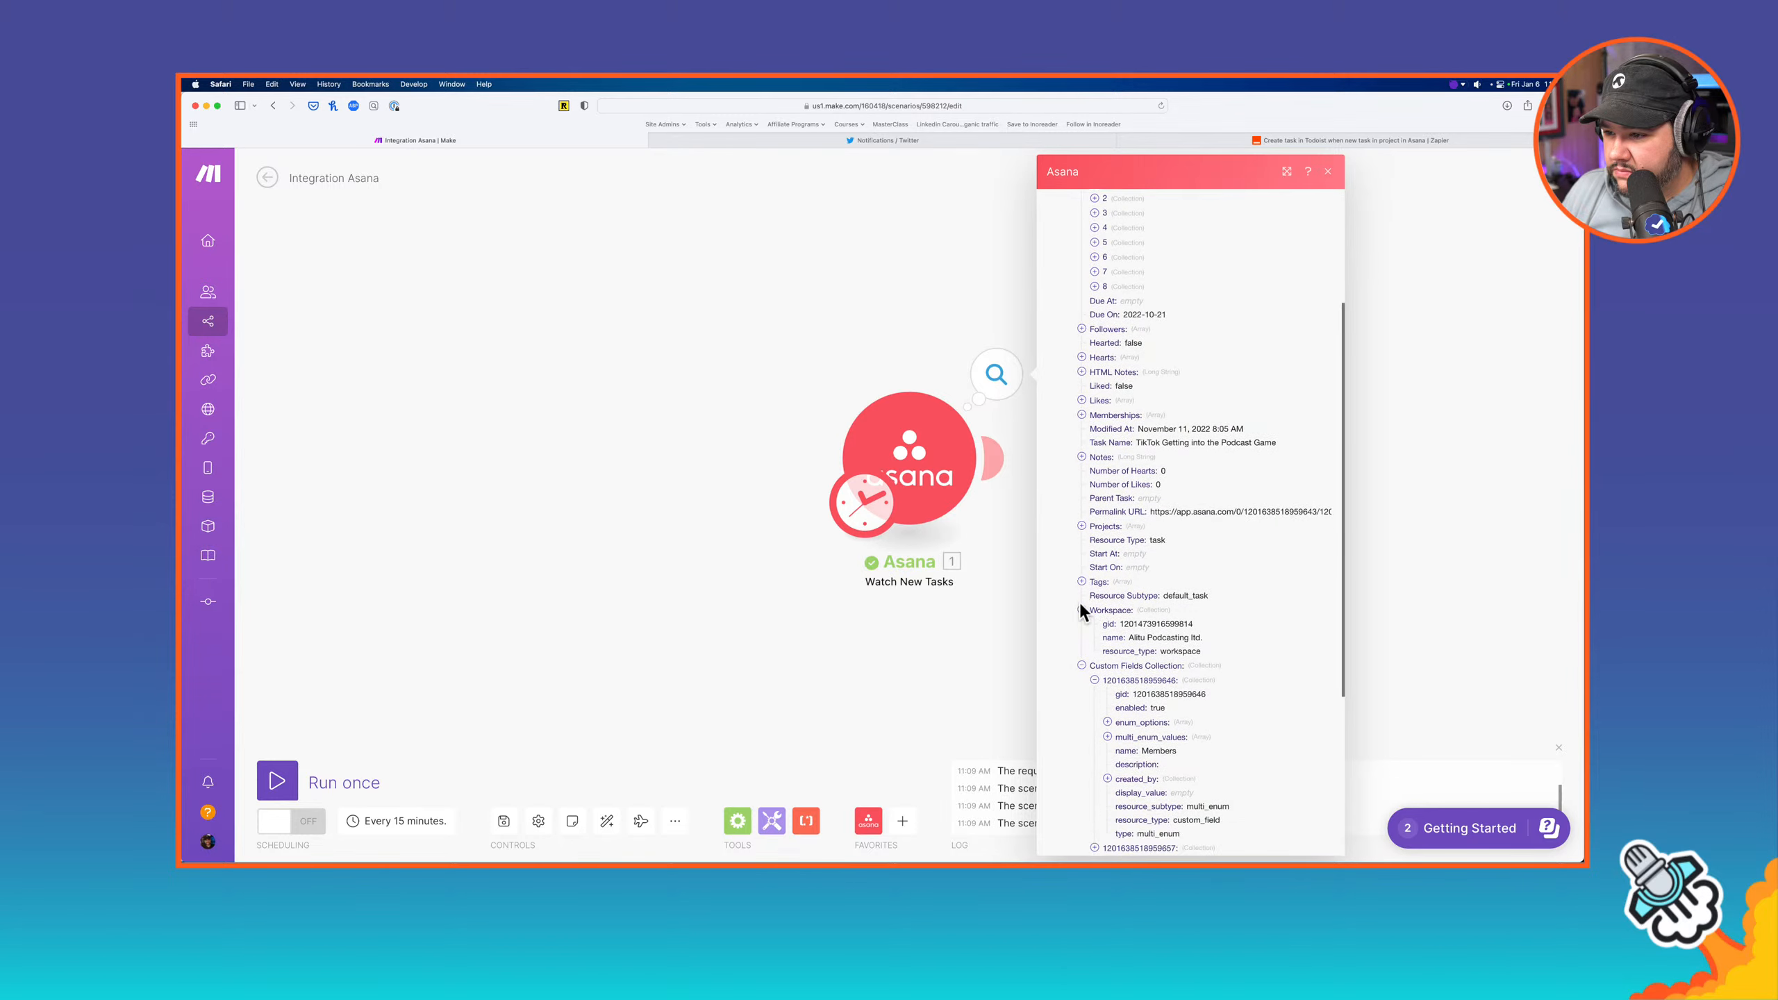
scroll(1083, 614, down, 7)
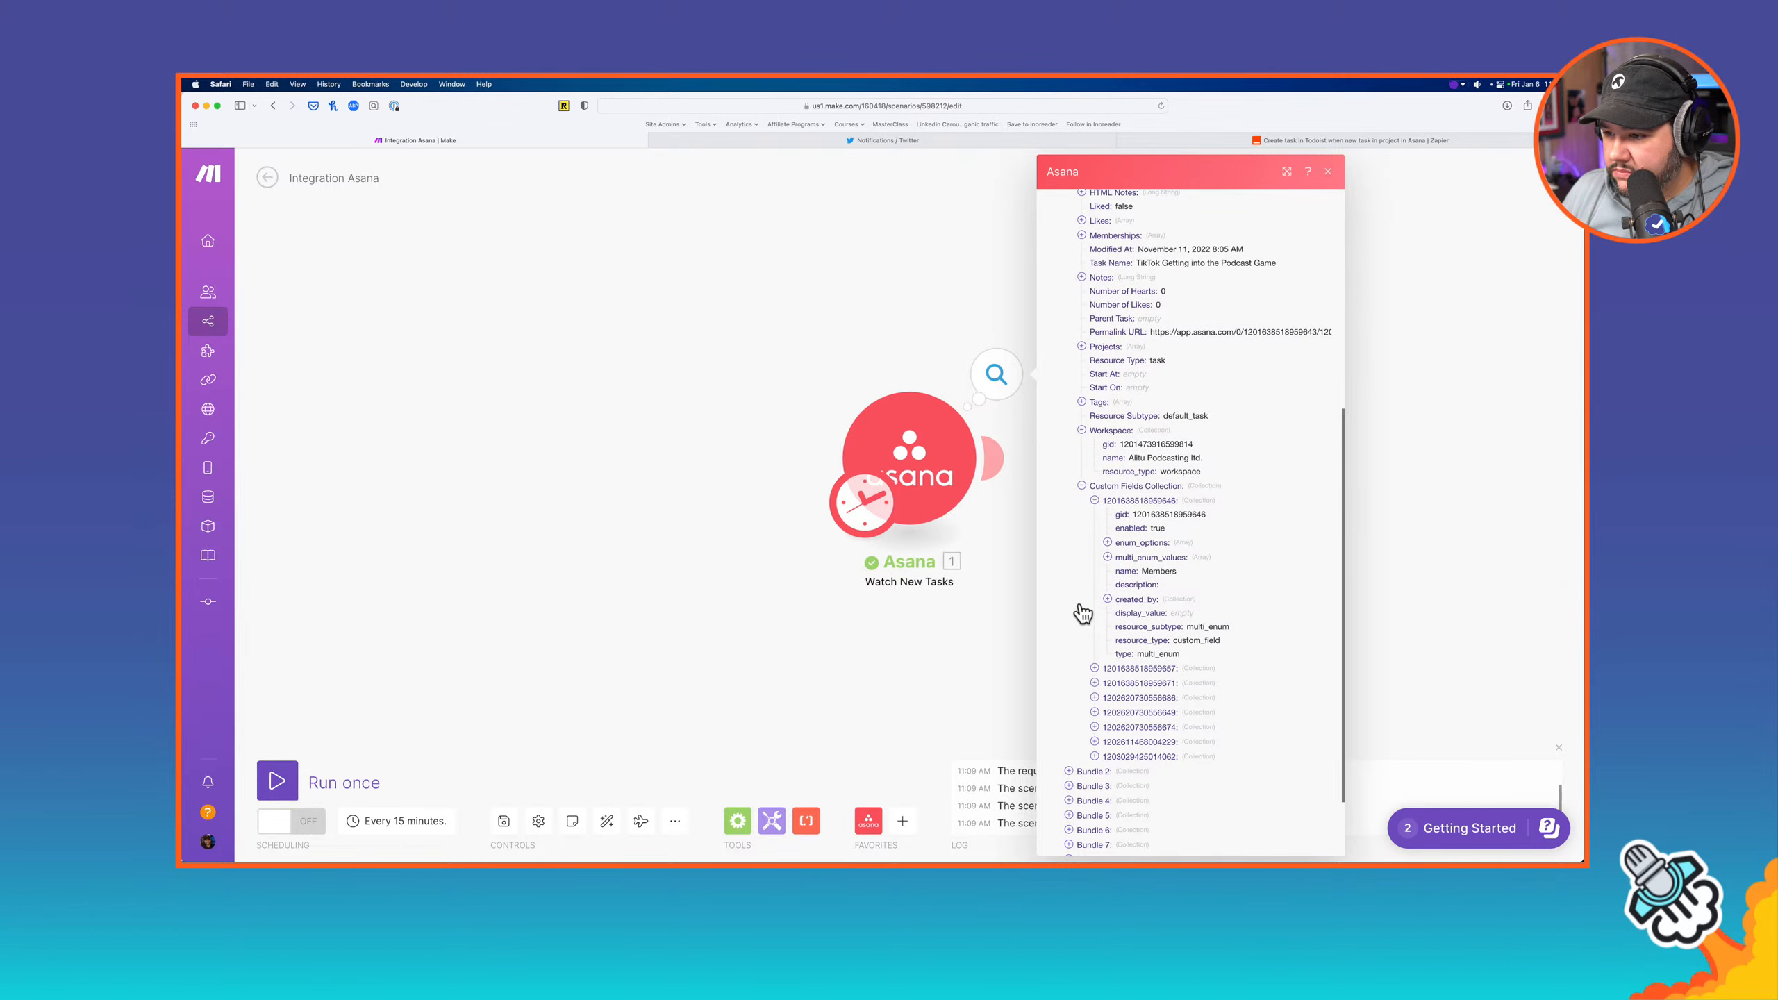
Expand Bundle 2 and compare its task name, dates and other fields with those of Bundle 1
click(1070, 679)
scroll(1062, 576, down, 2)
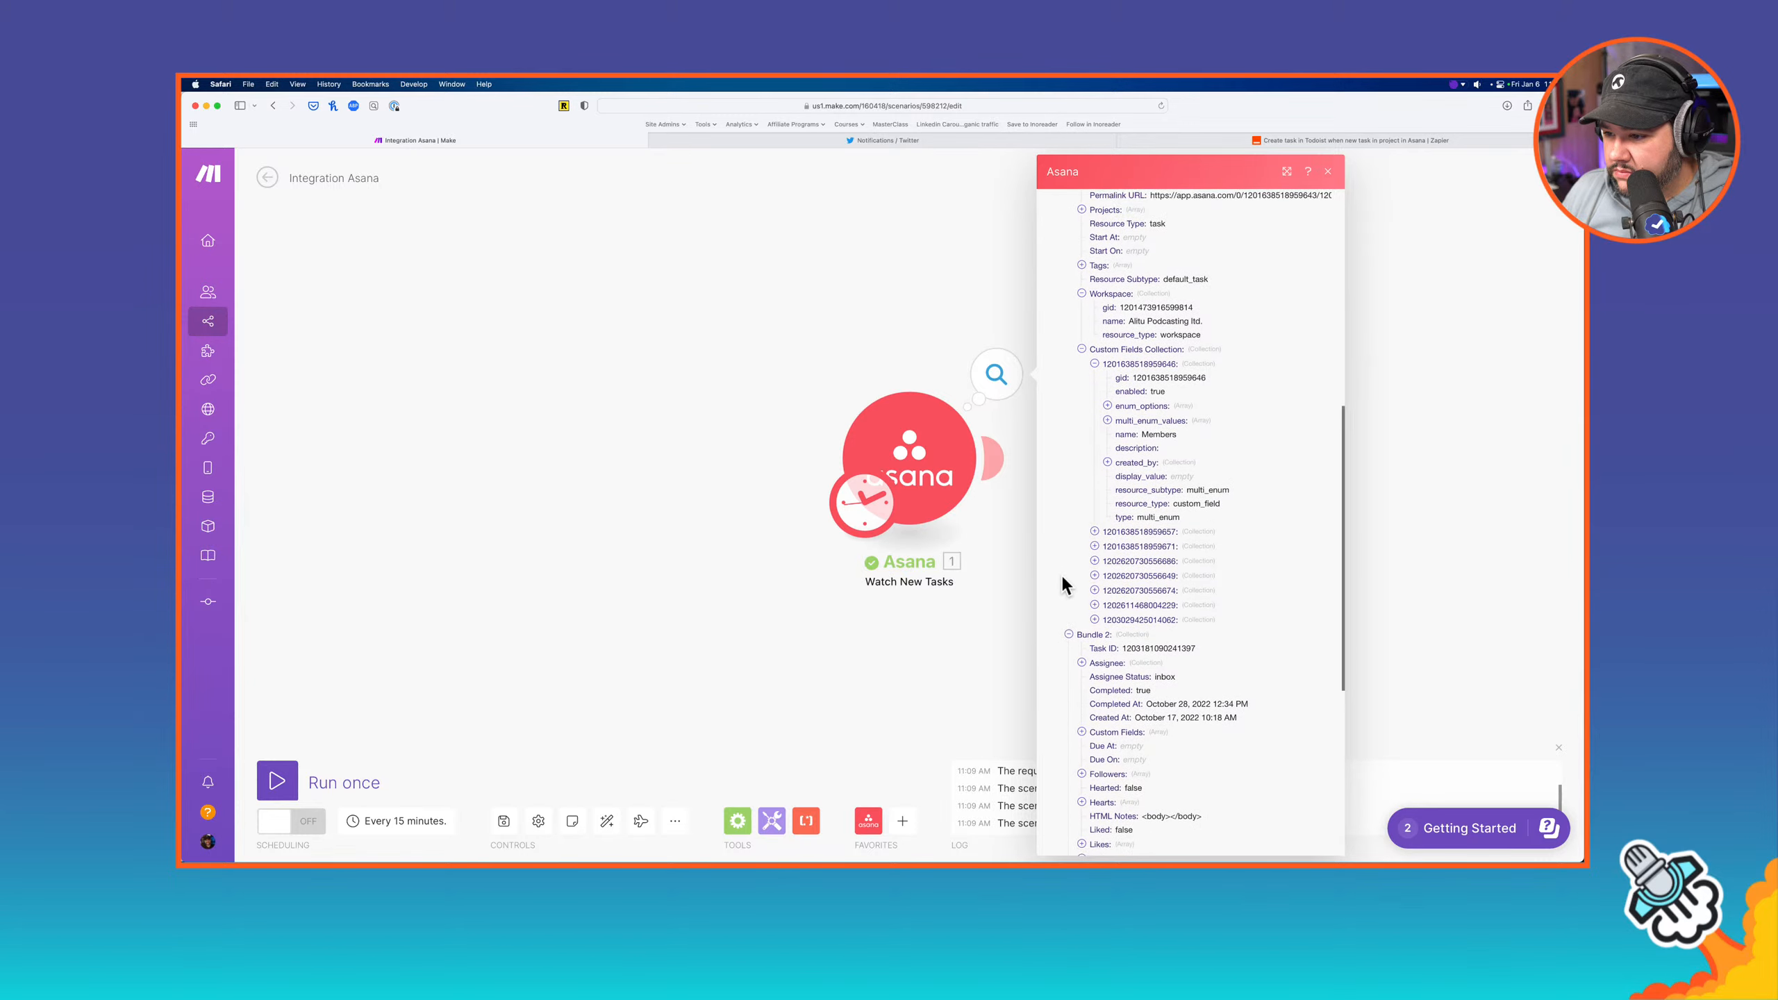
scroll(1063, 580, down, 2)
scroll(1062, 584, down, 1)
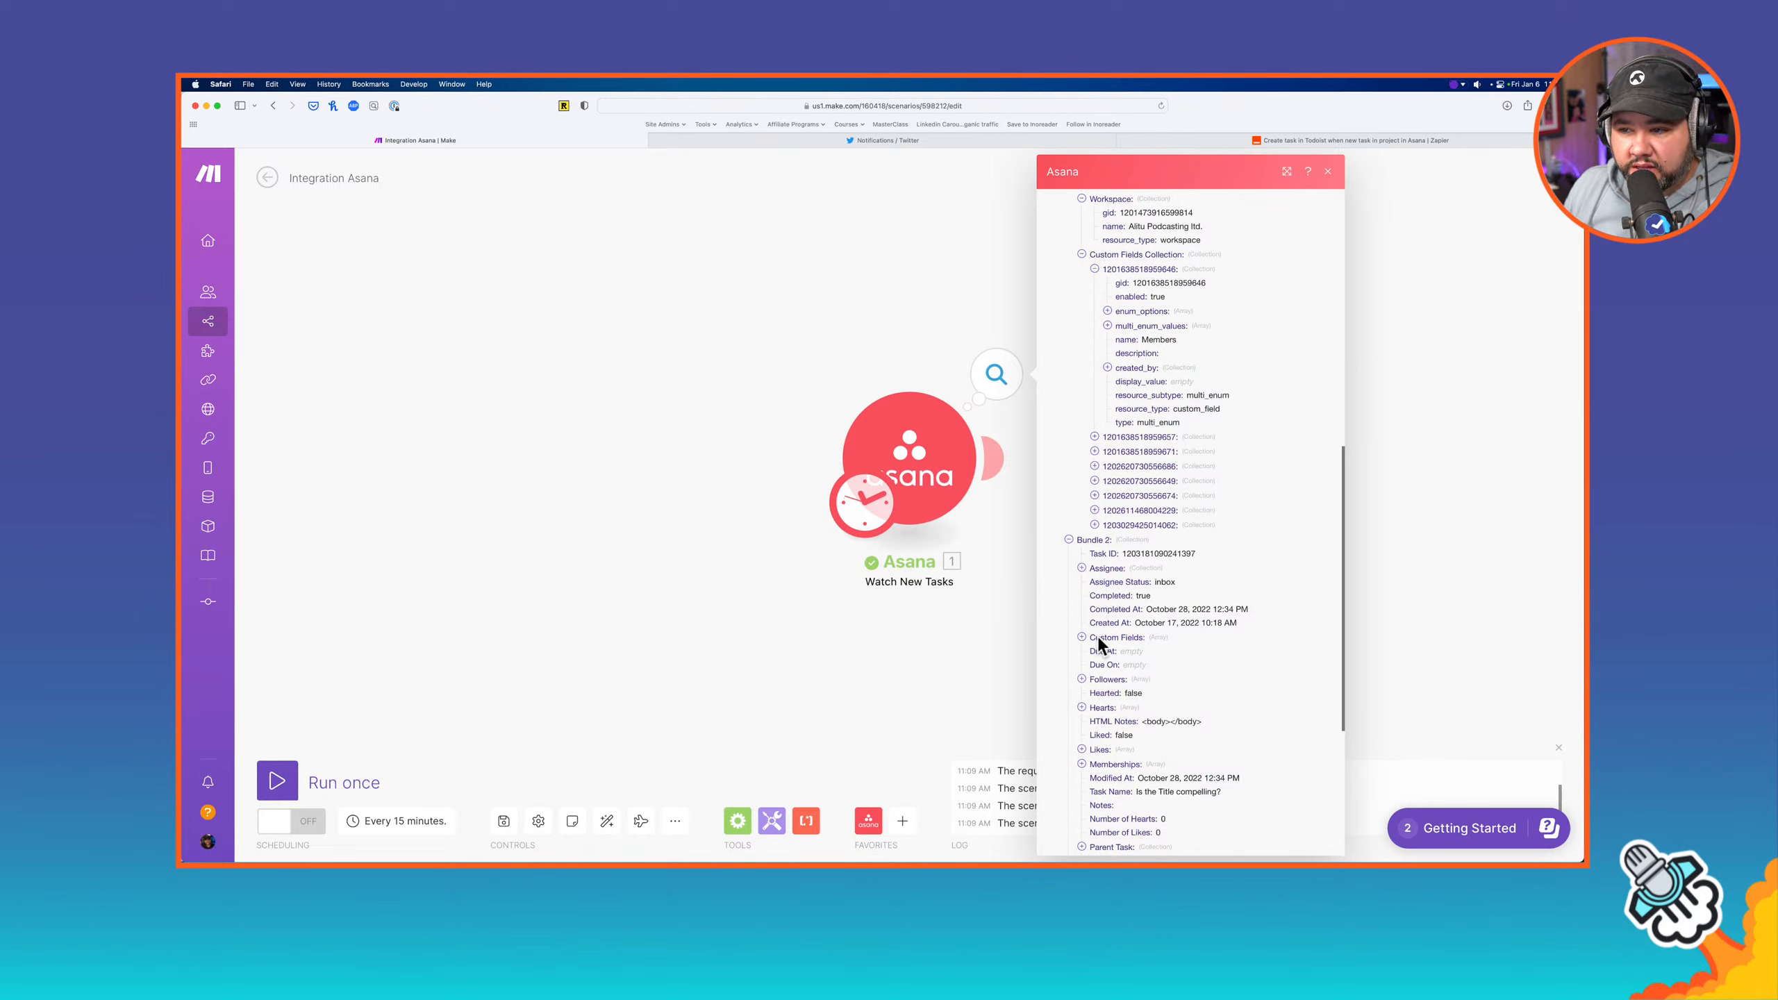
scroll(1090, 687, up, 17)
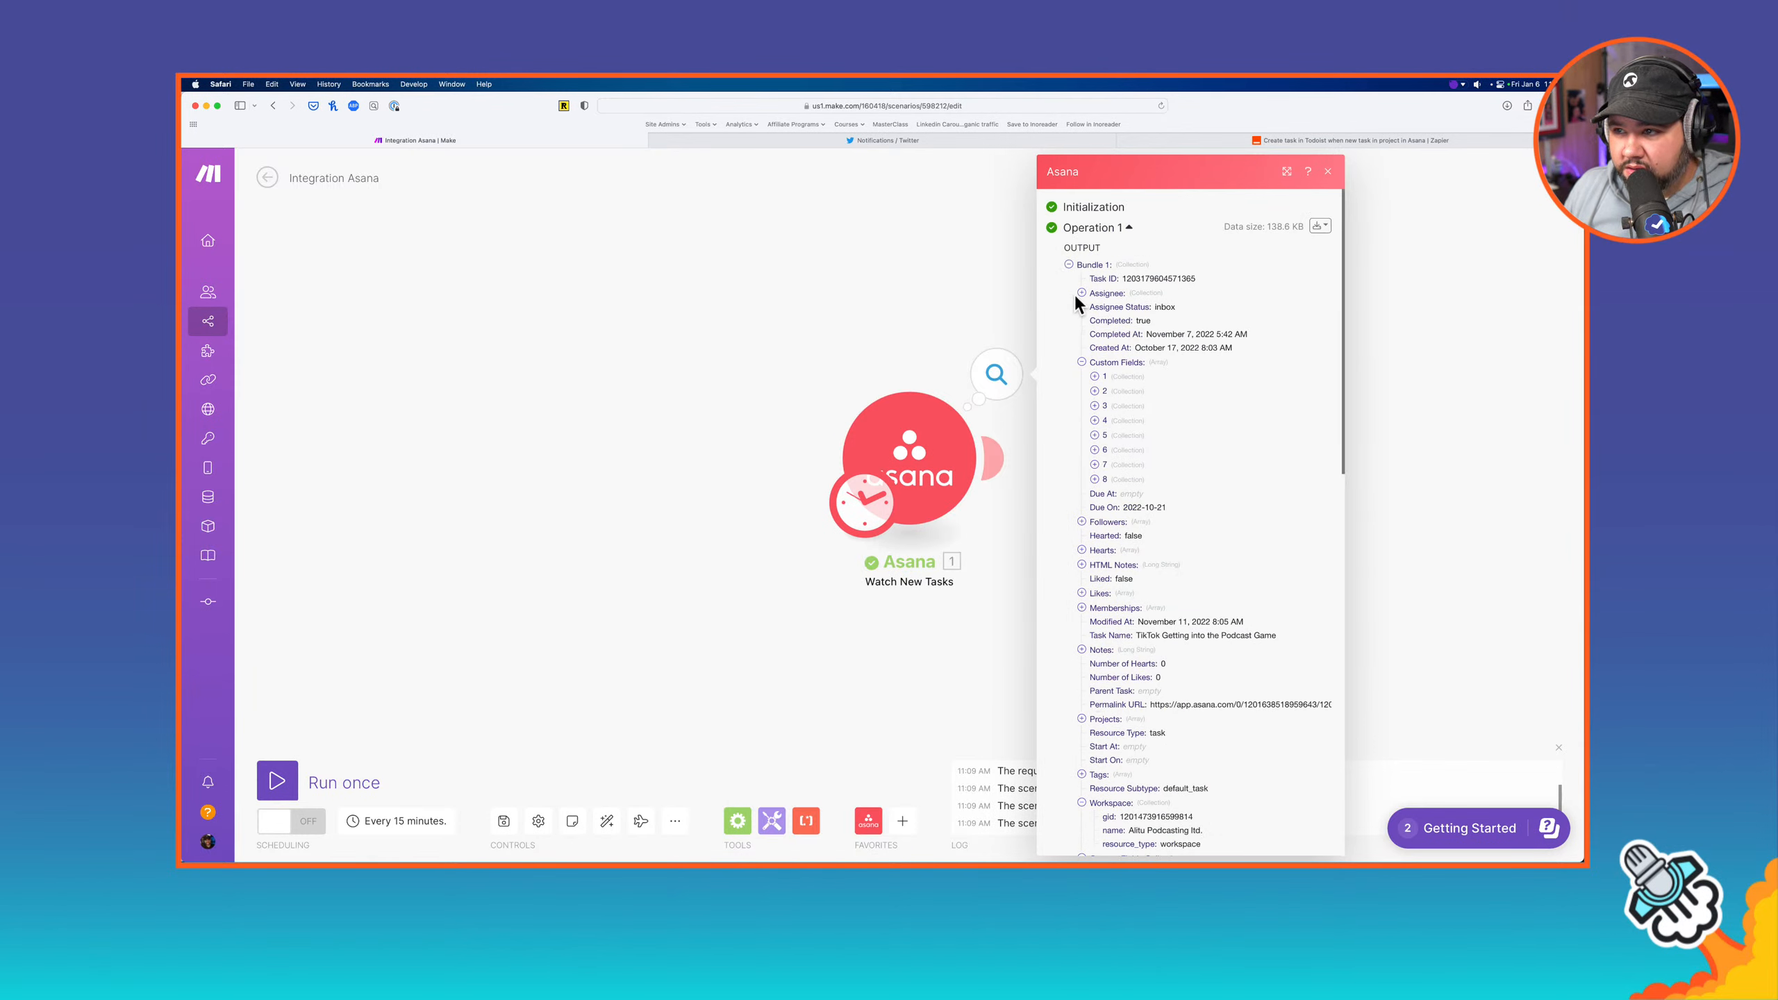
scroll(1121, 648, down, 14)
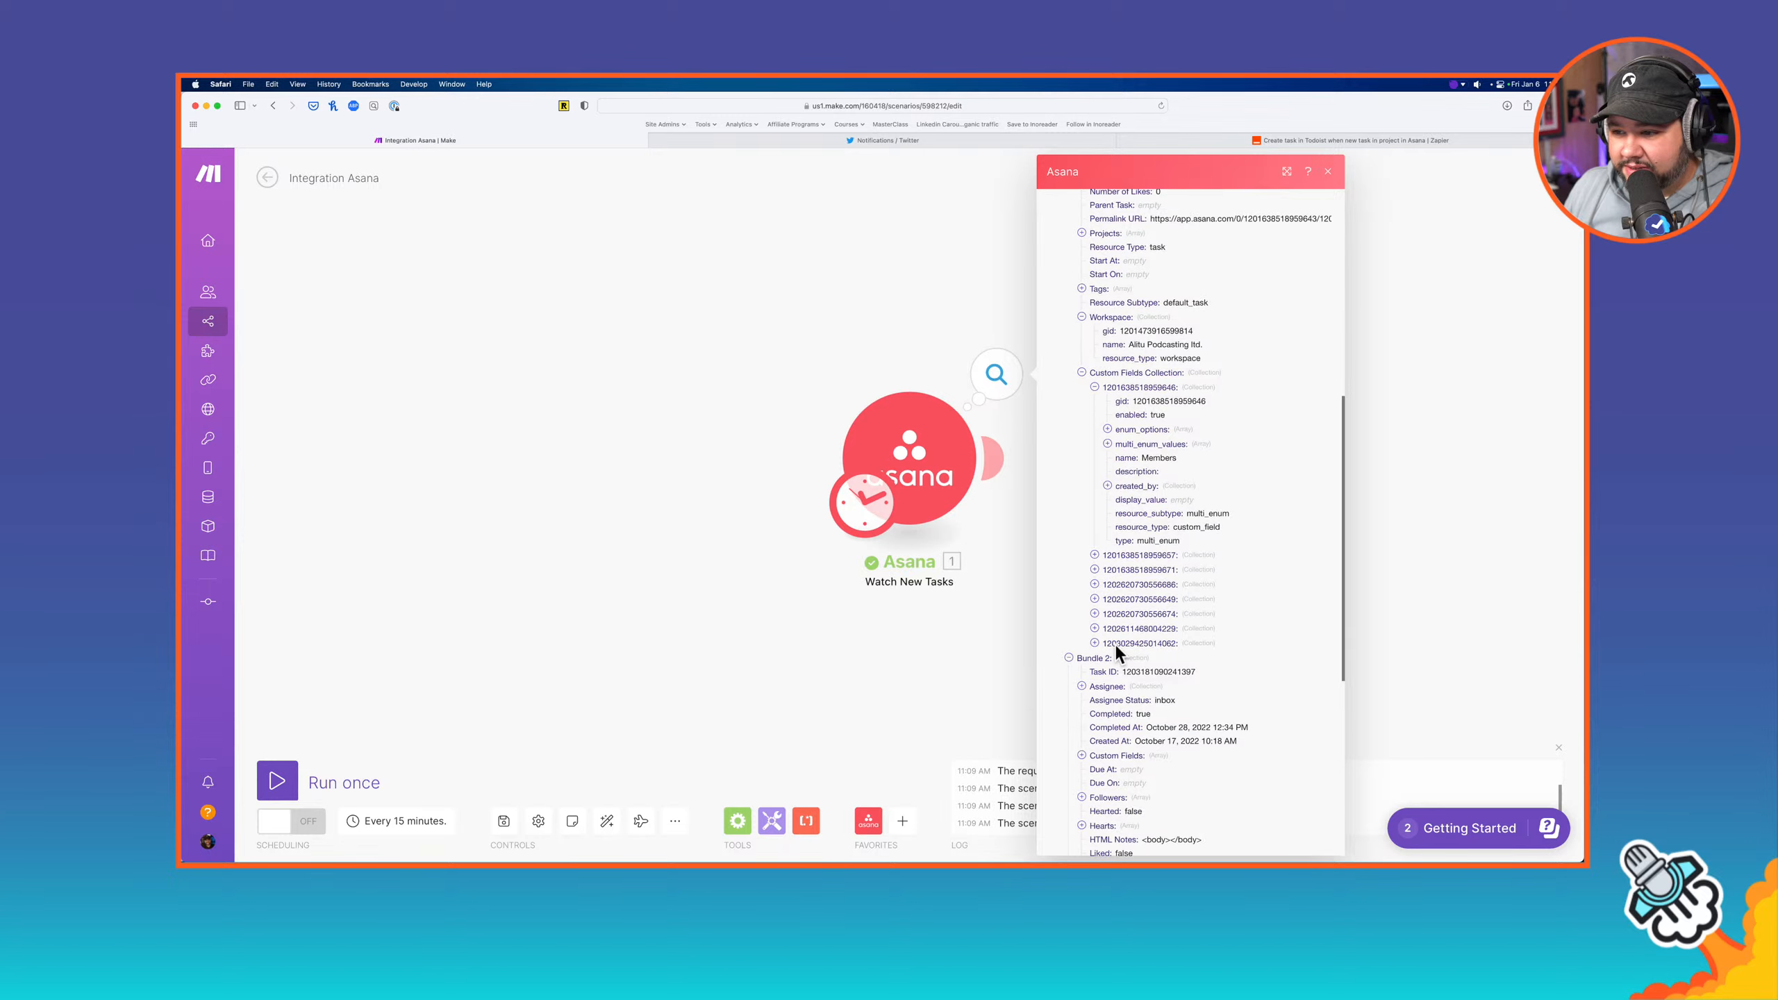
scroll(1160, 683, down, 2)
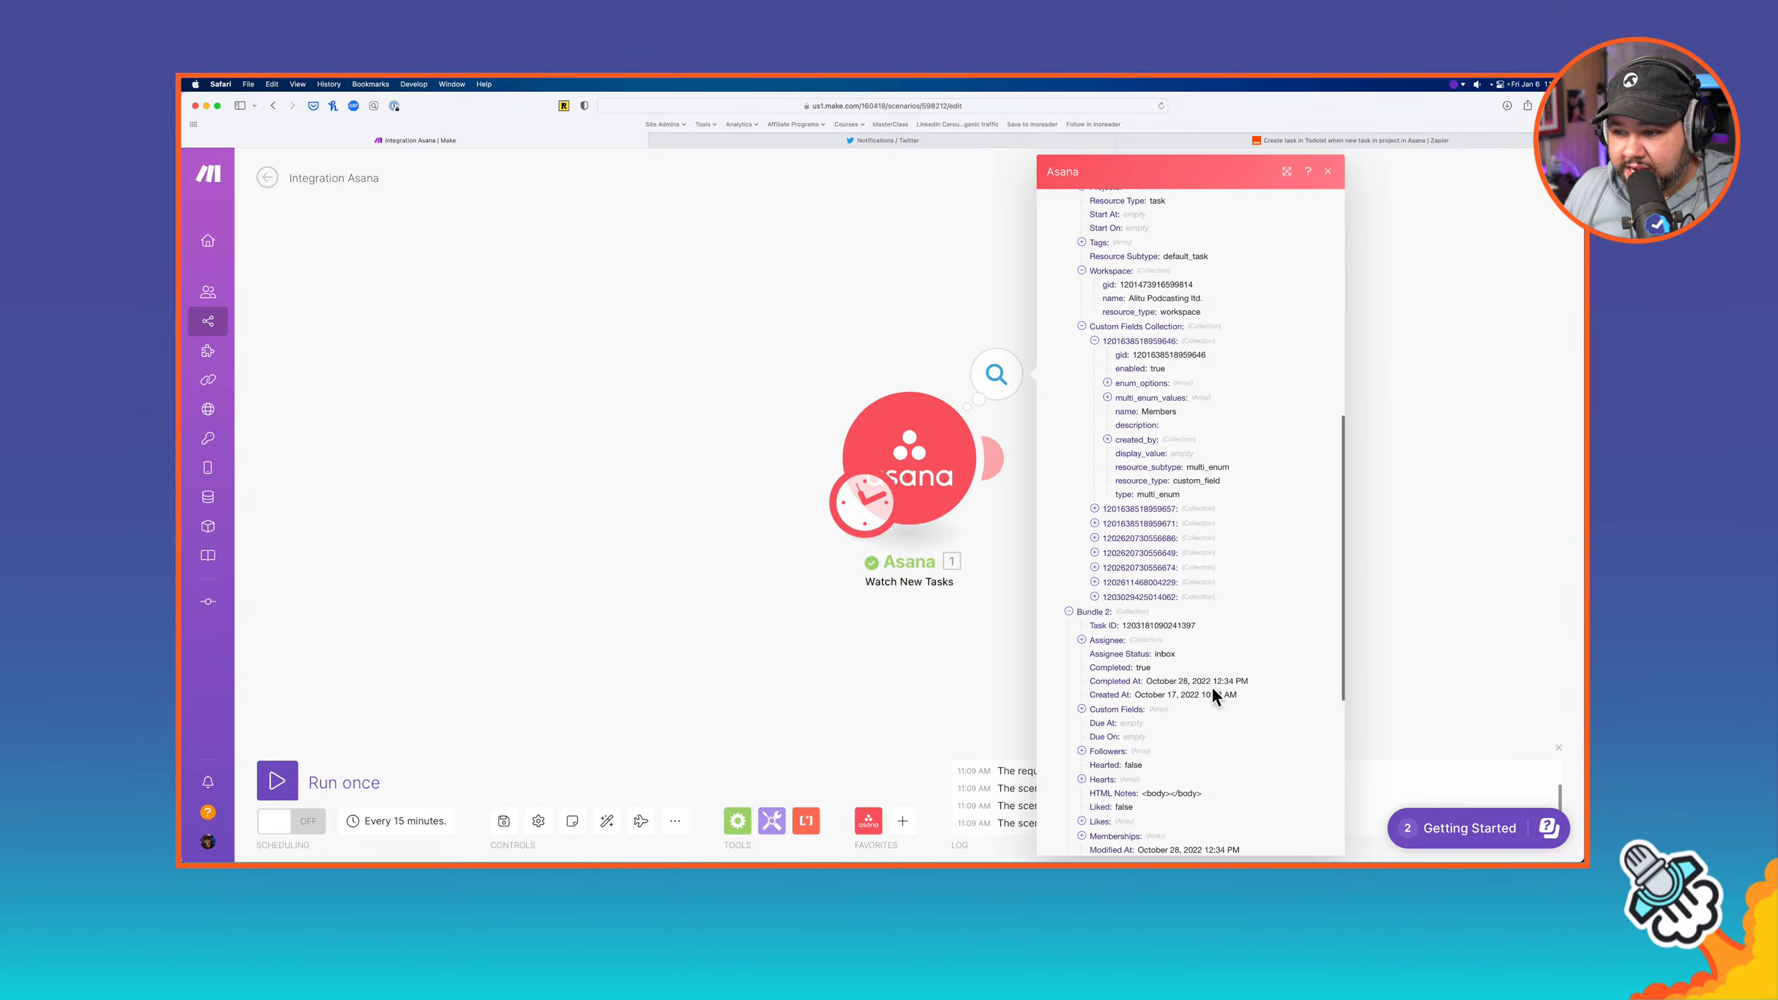
scroll(1211, 693, down, 3)
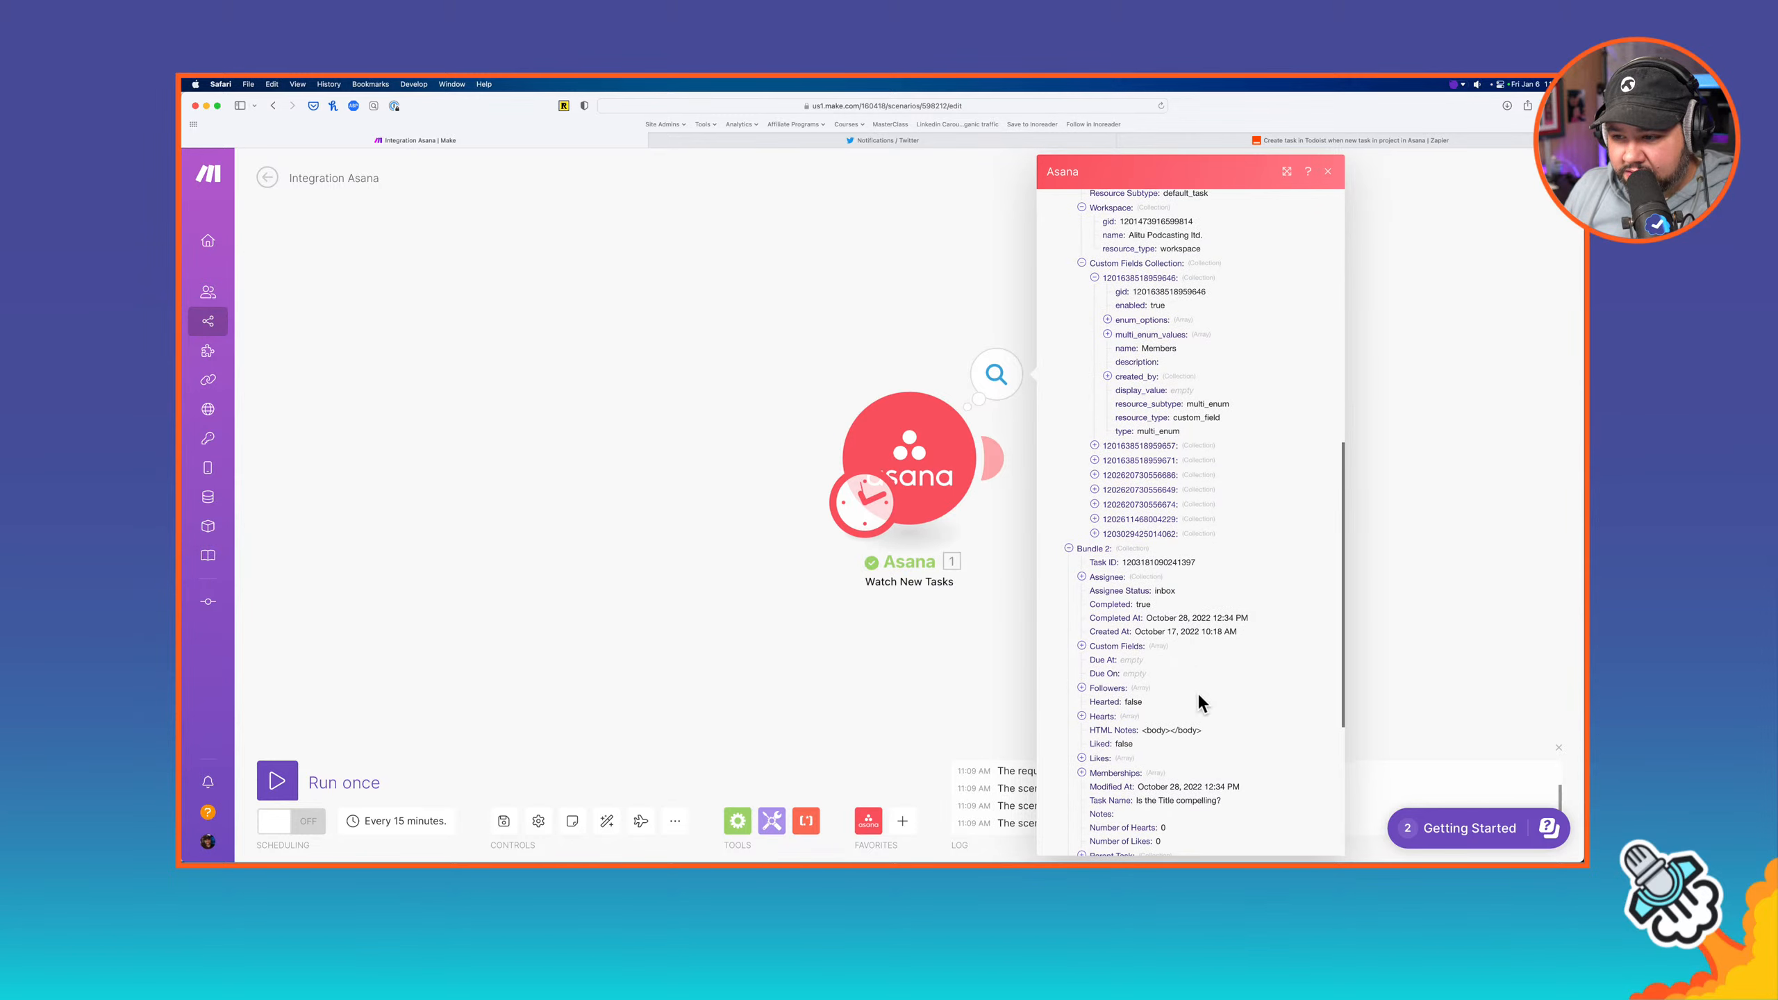
scroll(1155, 770, down, 1)
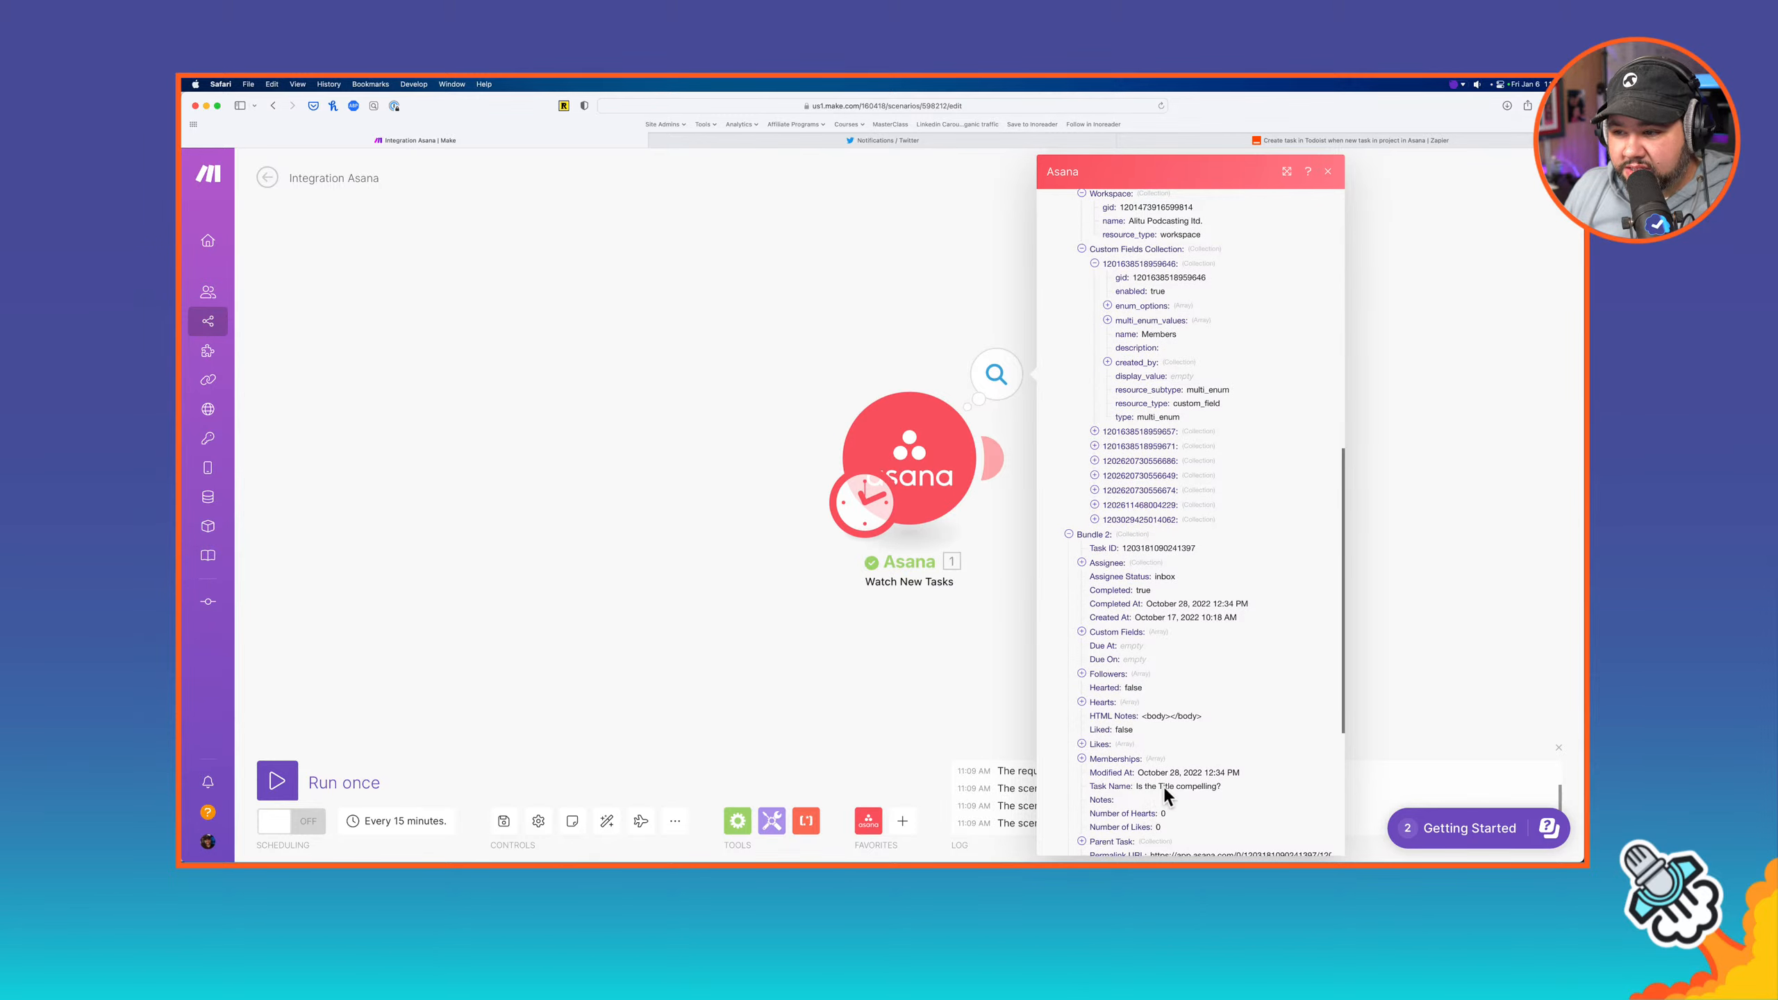
scroll(1162, 770, down, 2)
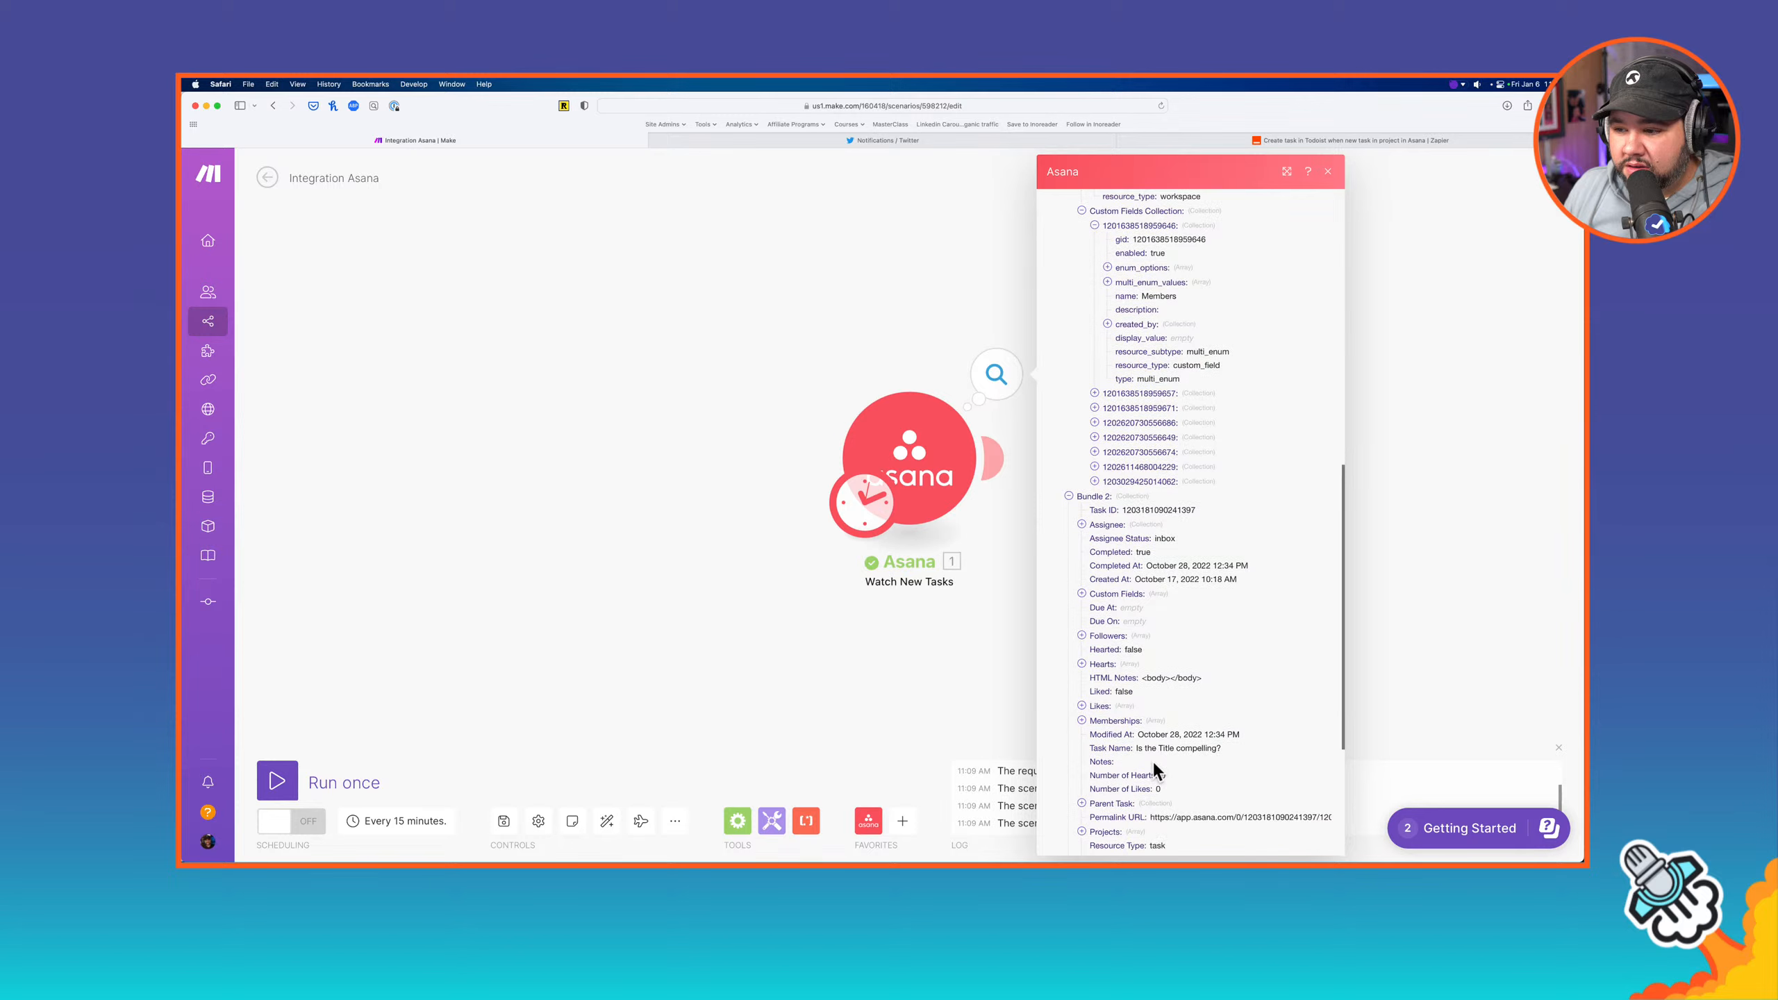
scroll(1153, 764, down, 4)
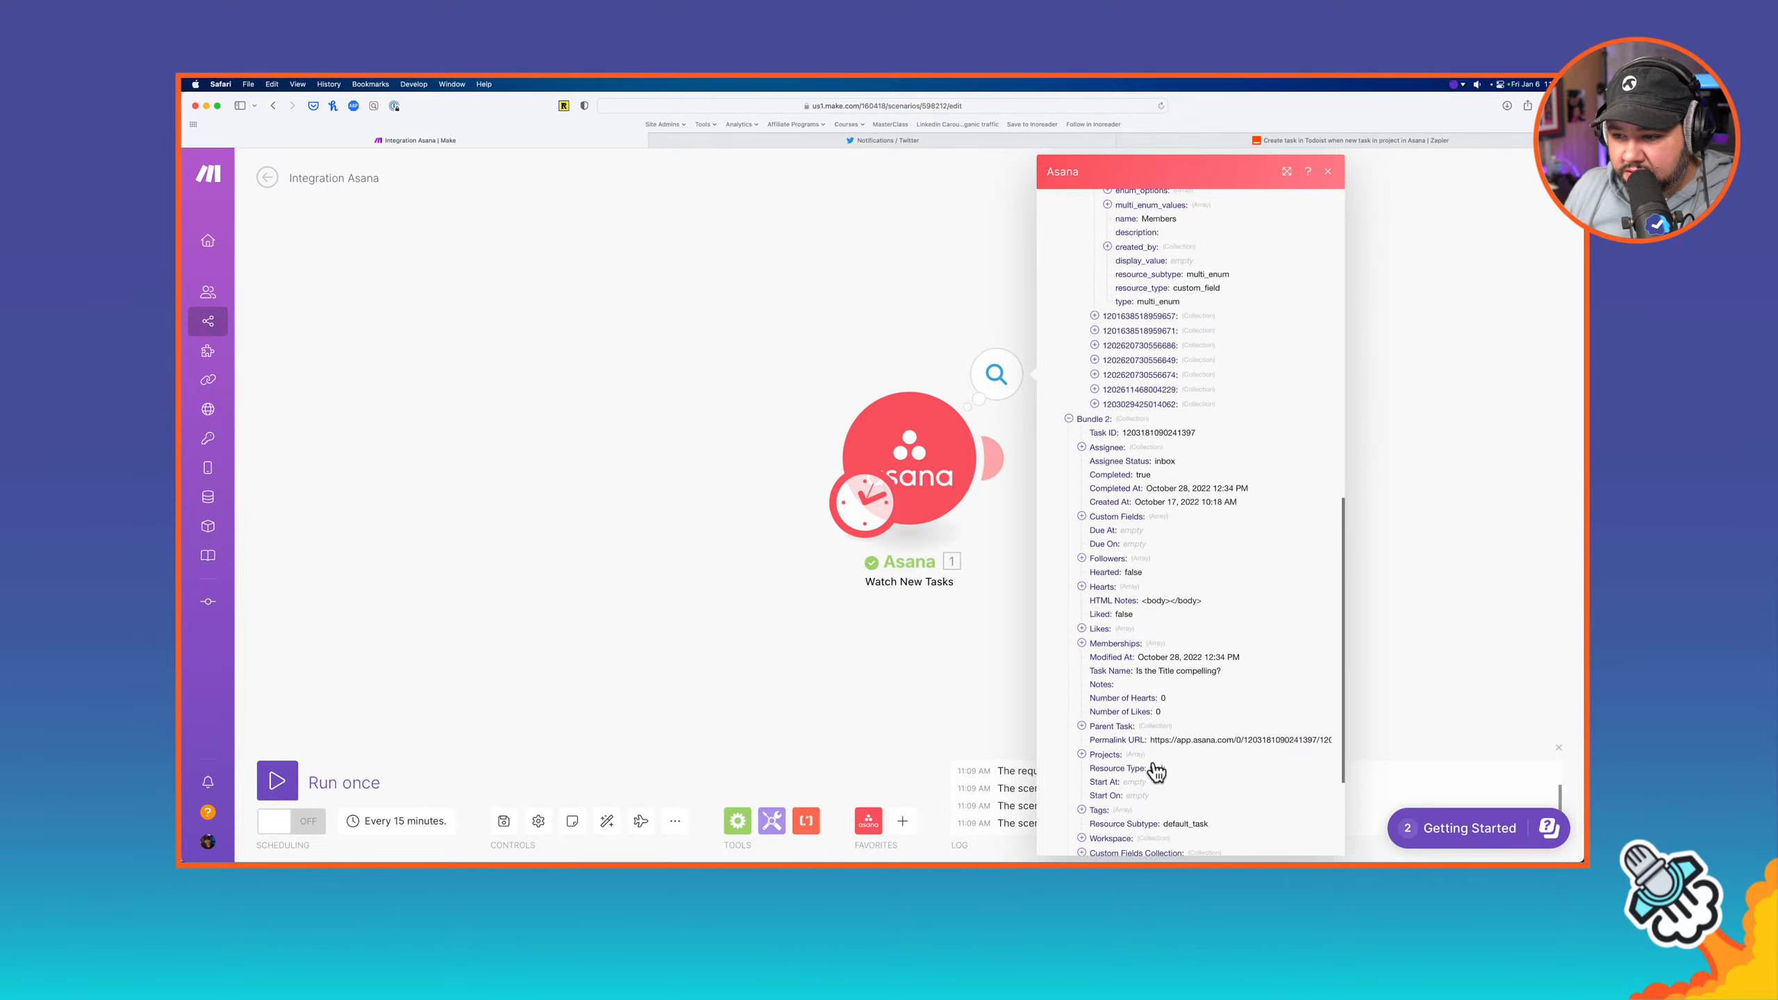
Expand Bundle 2's Custom Fields Collection and inspect its first custom field
scroll(1156, 767, down, 4)
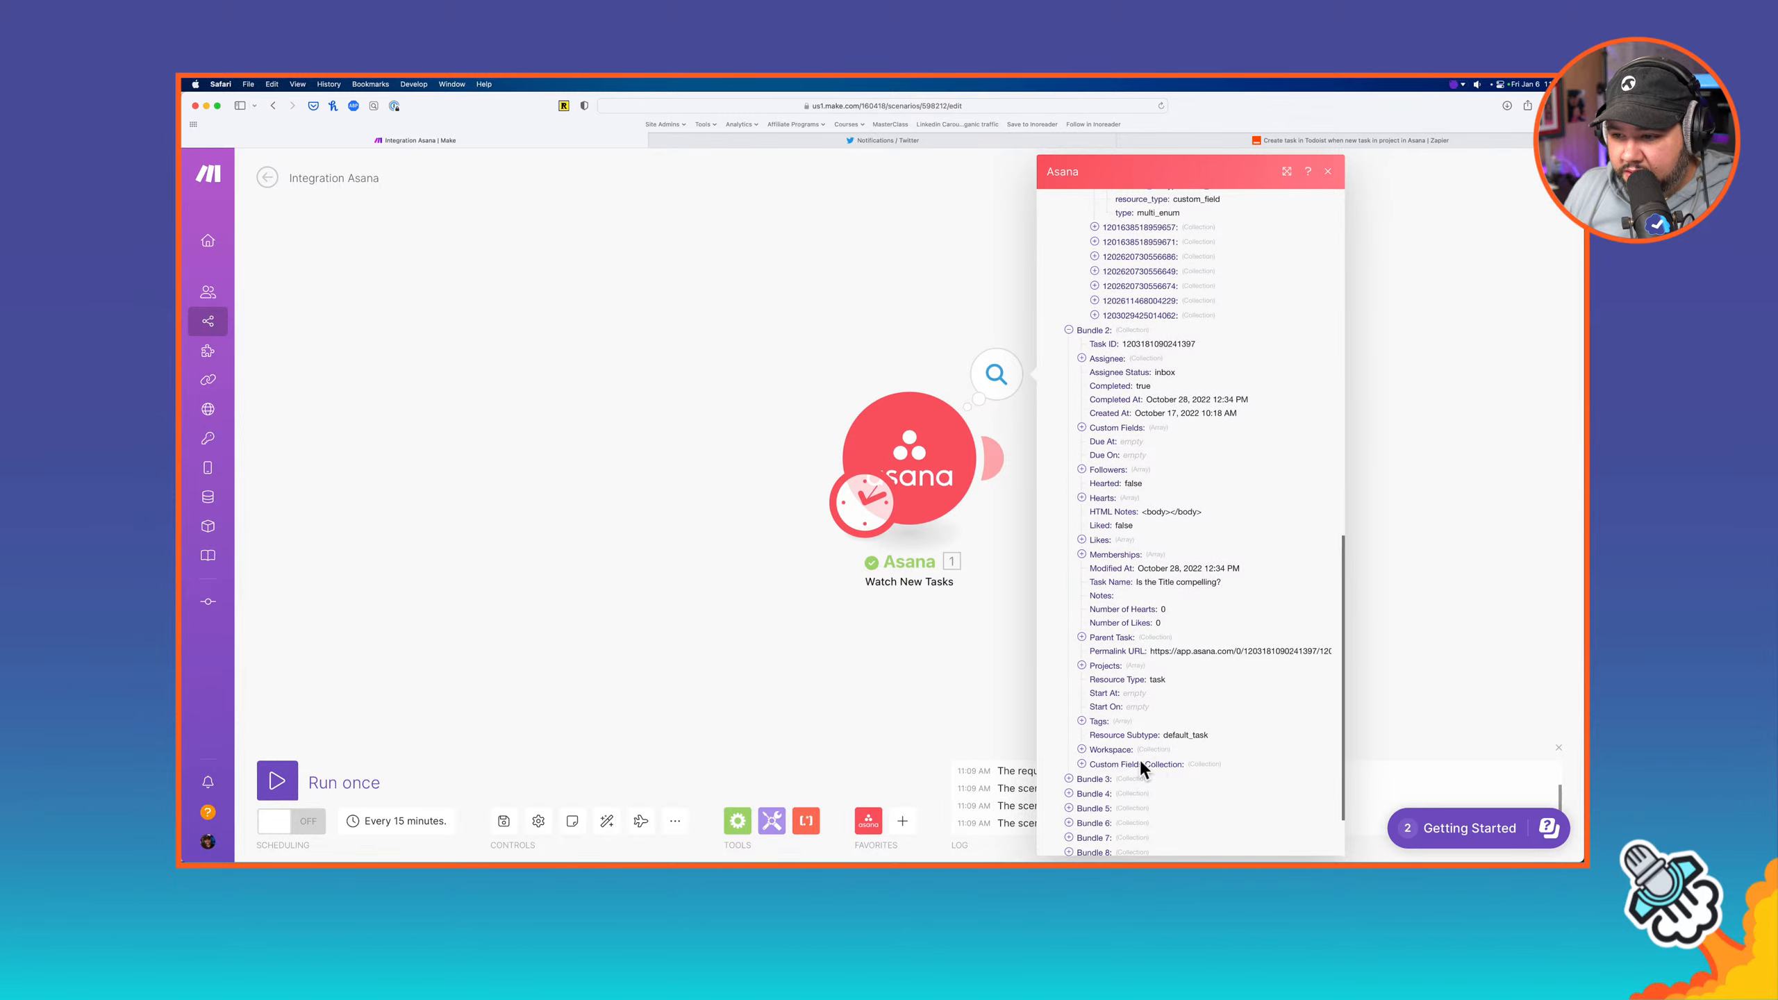
click(1082, 764)
scroll(1084, 758, down, 6)
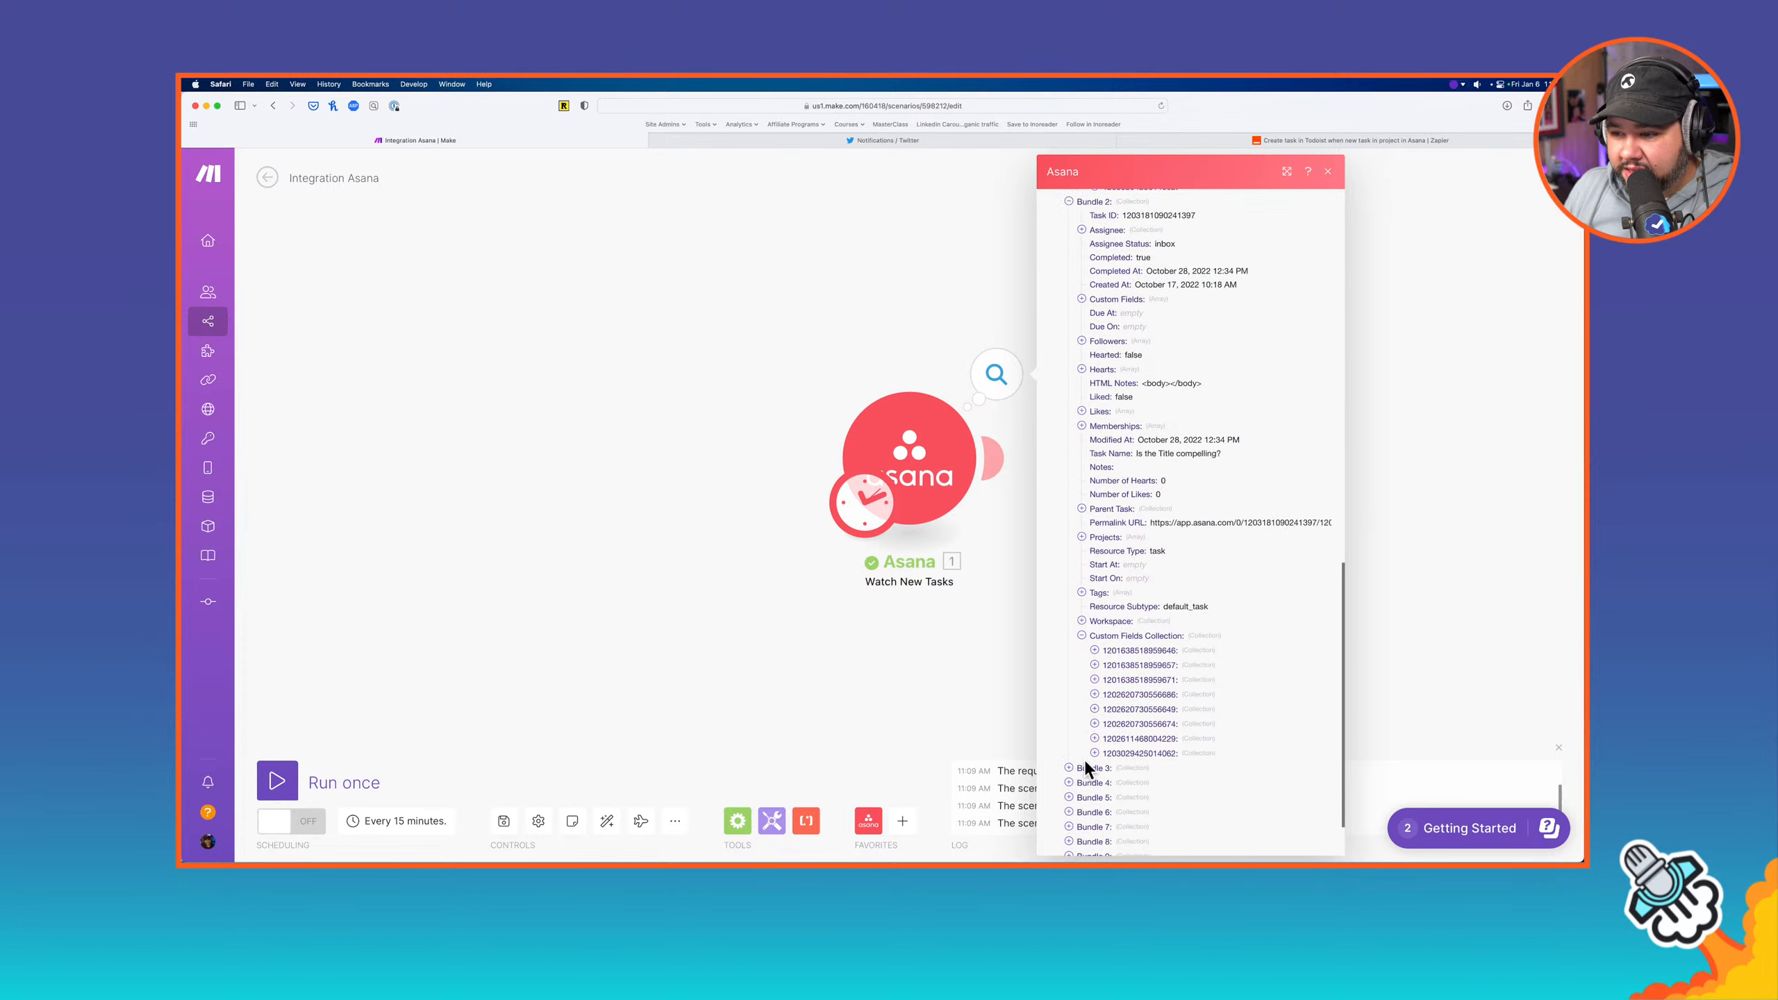
click(1093, 650)
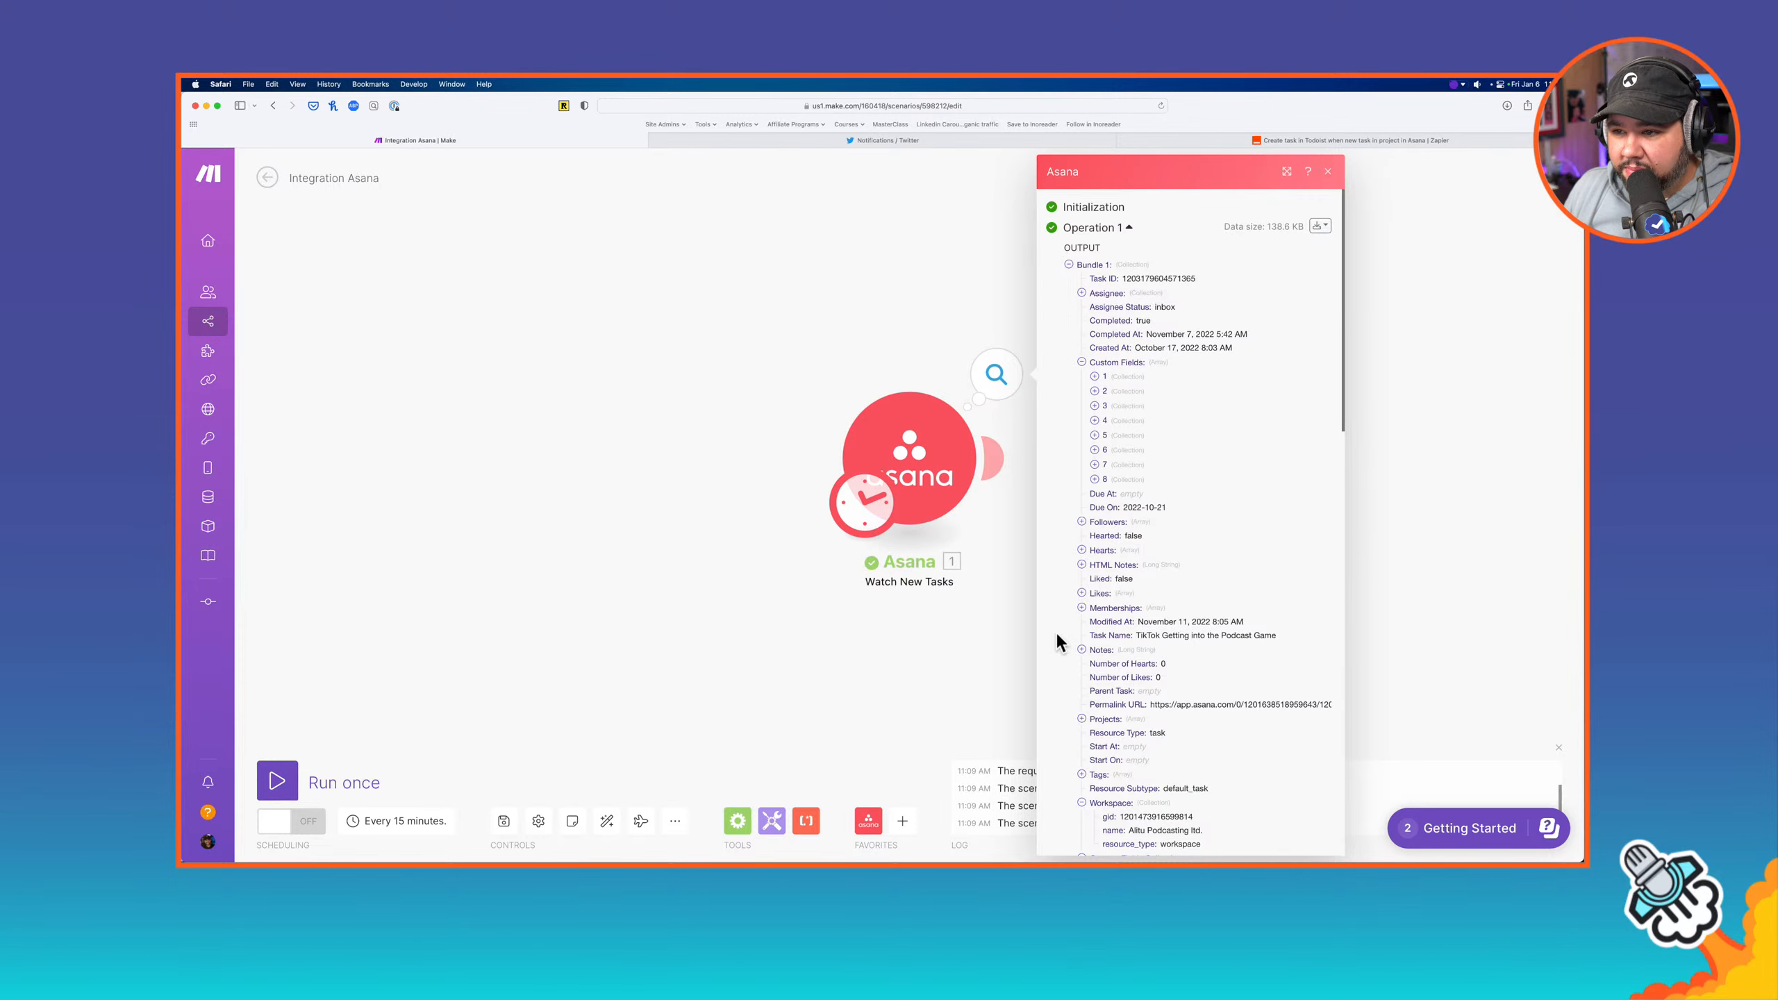
Review the filter, workspace, assignee and date settings of the Watch New Tasks module, and close them
click(913, 475)
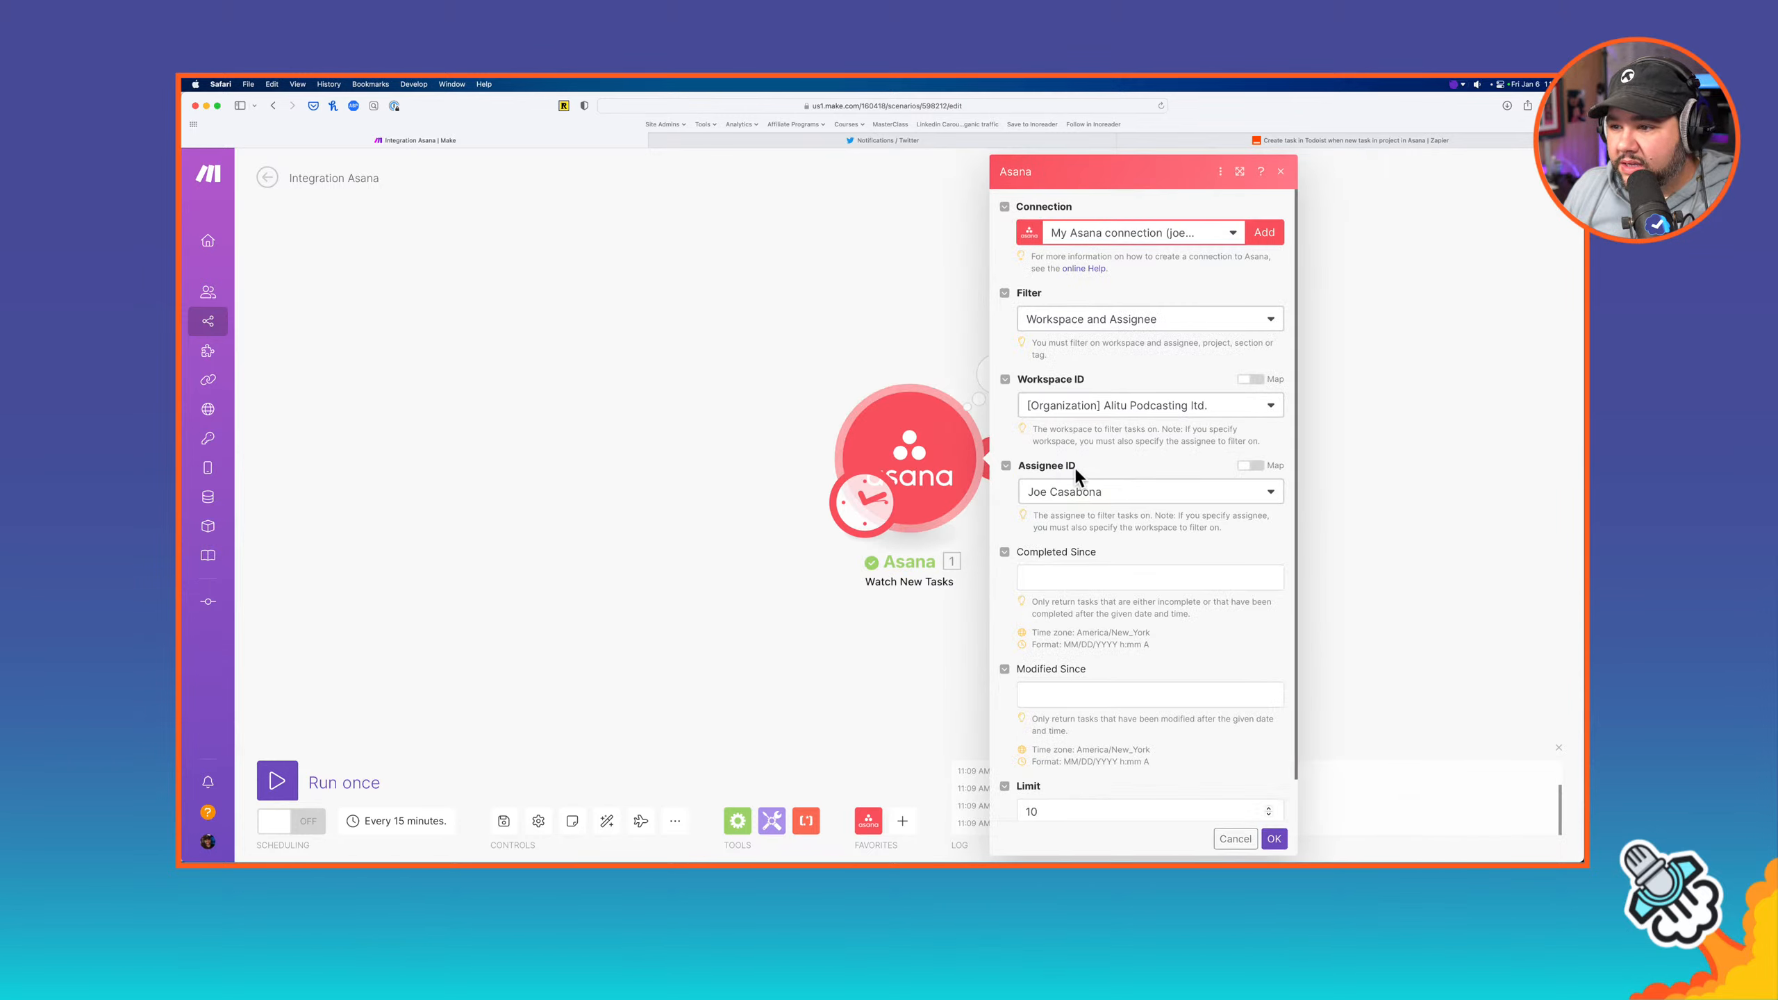
scroll(1062, 581, down, 1)
scroll(1067, 608, up, 1)
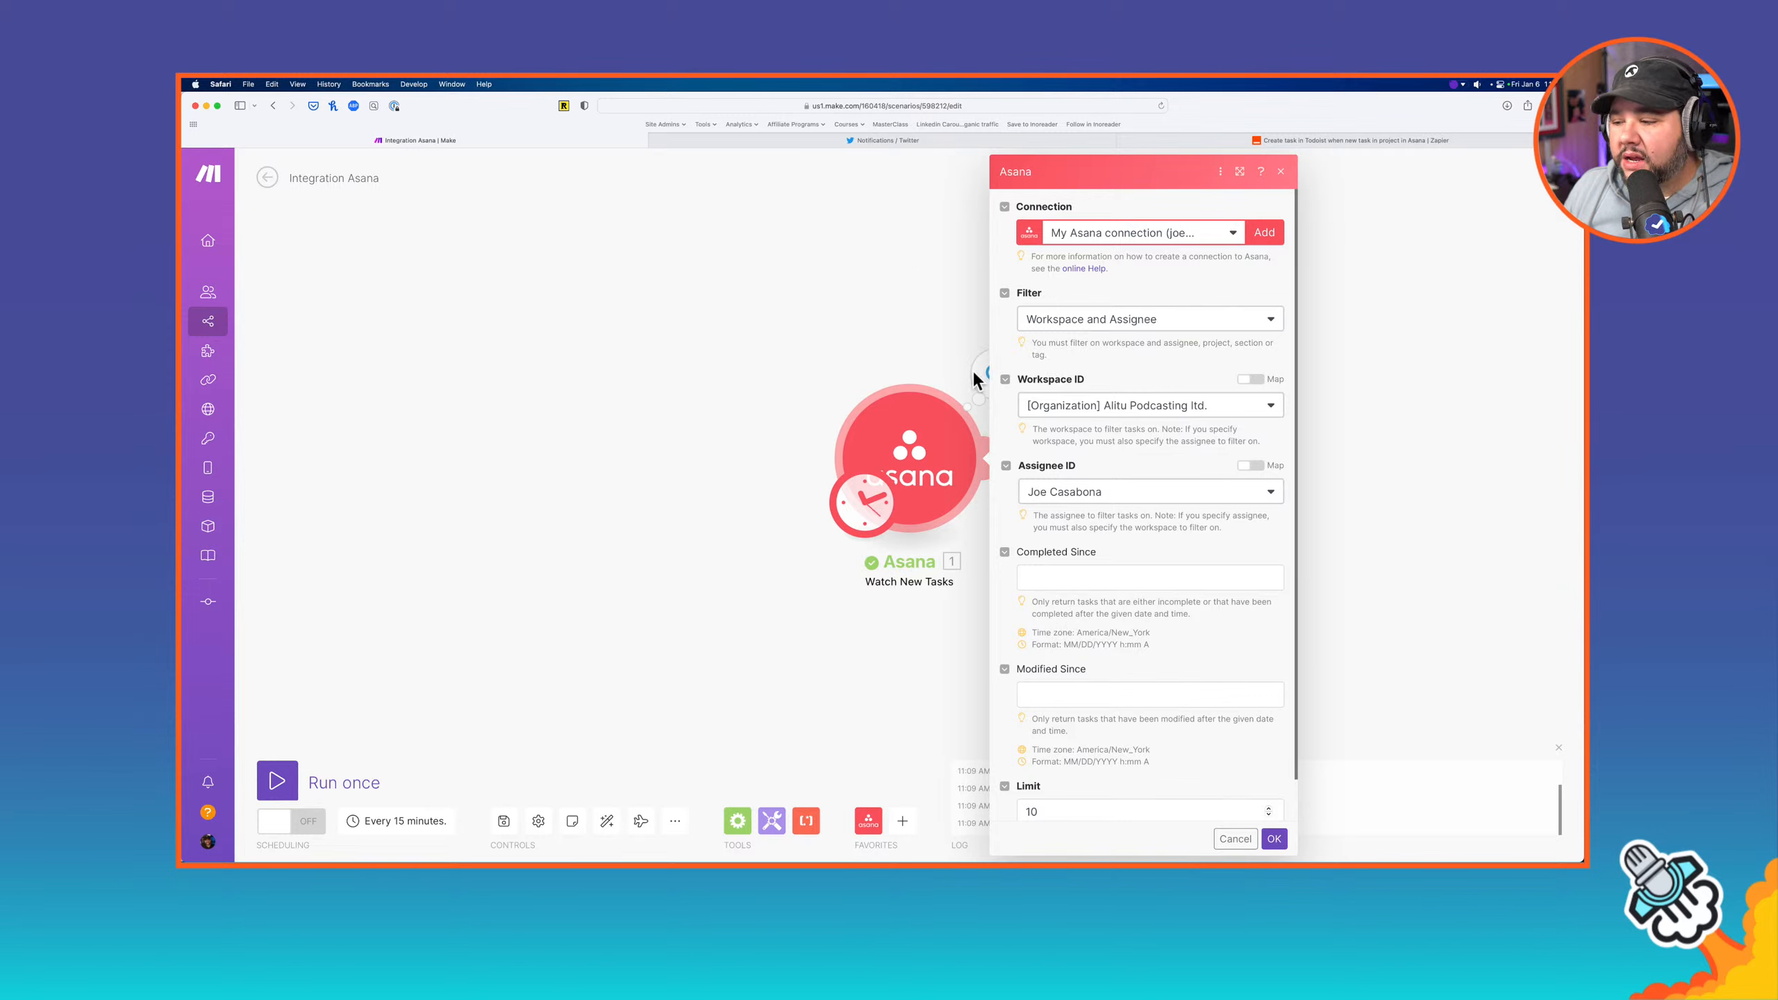
click(893, 364)
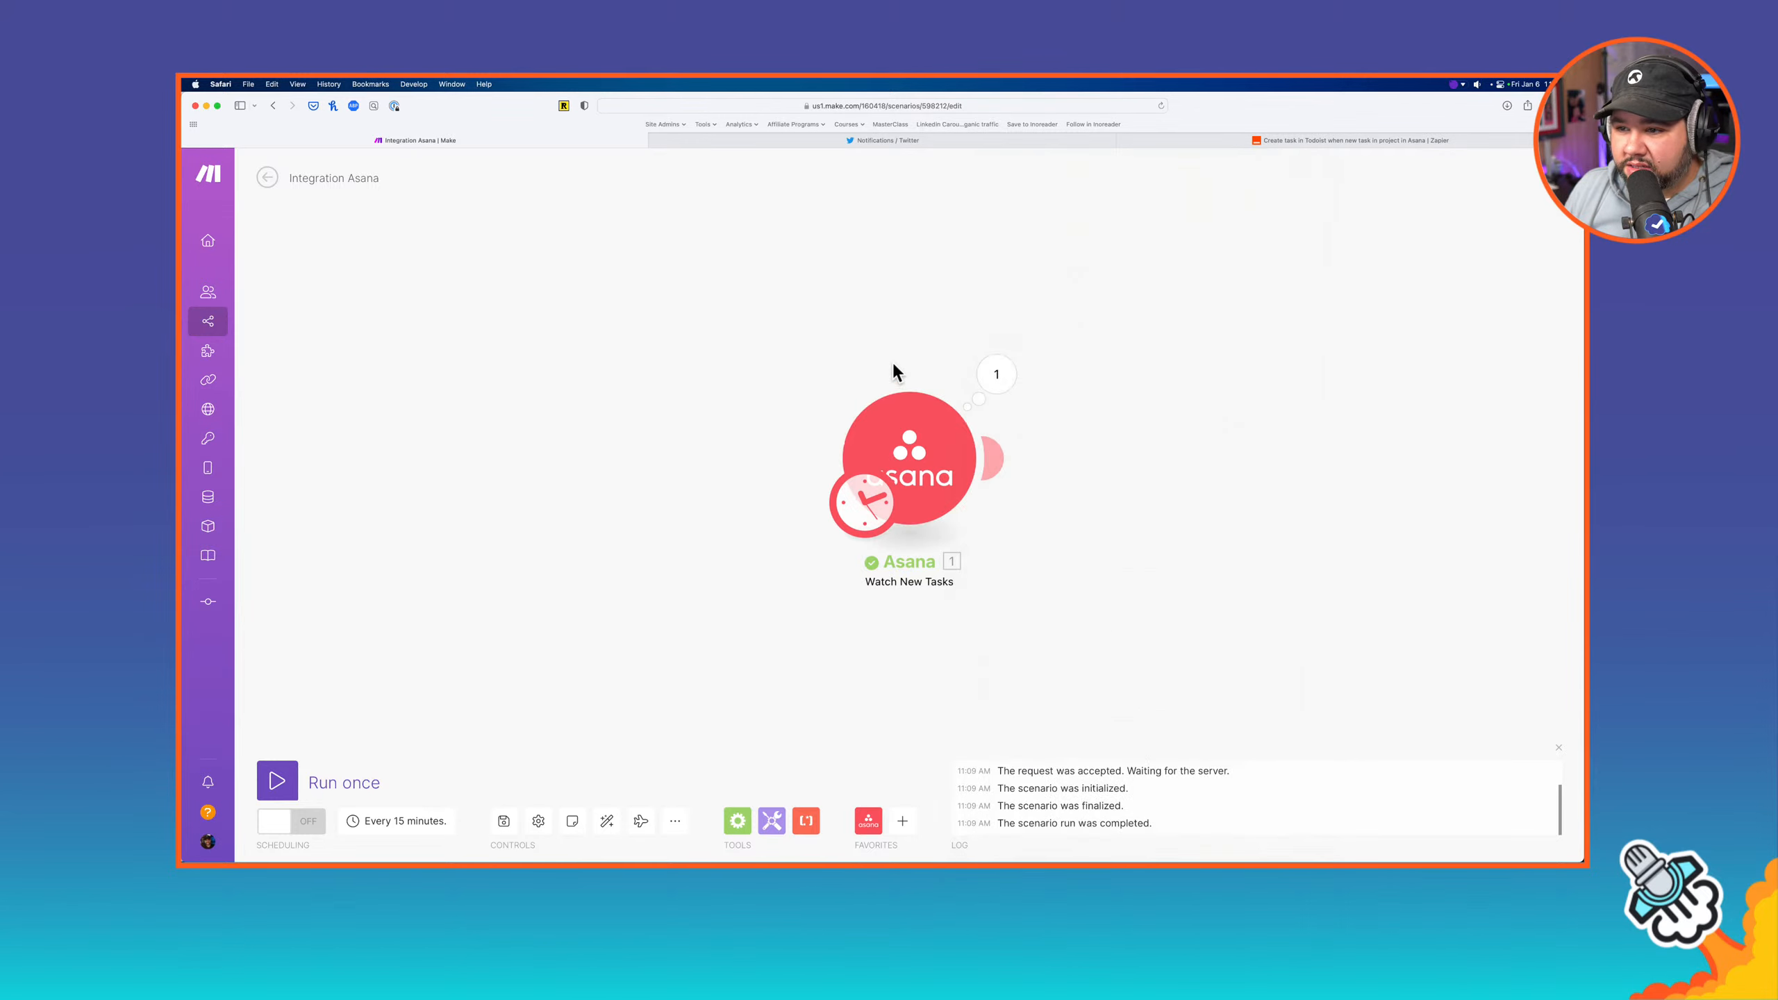
Delete the Watch New Tasks module and choose Asana as the app for the empty trigger
right_click(961, 476)
click(1020, 653)
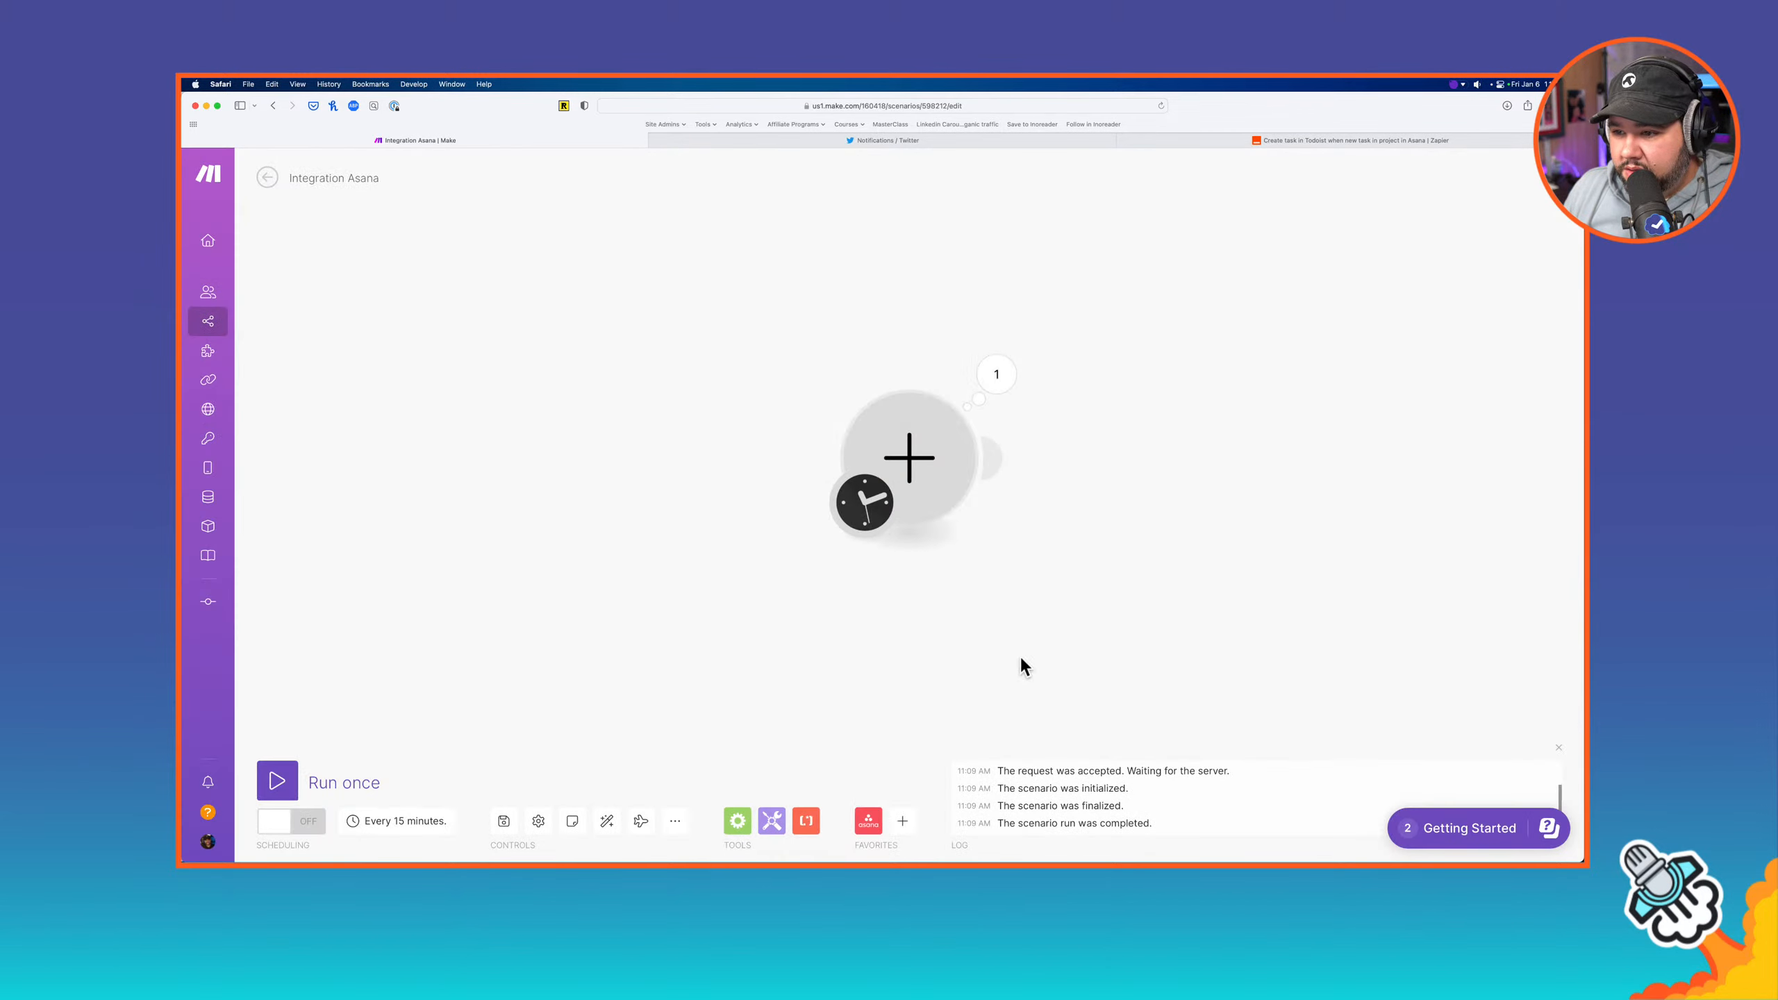
click(919, 478)
click(1020, 428)
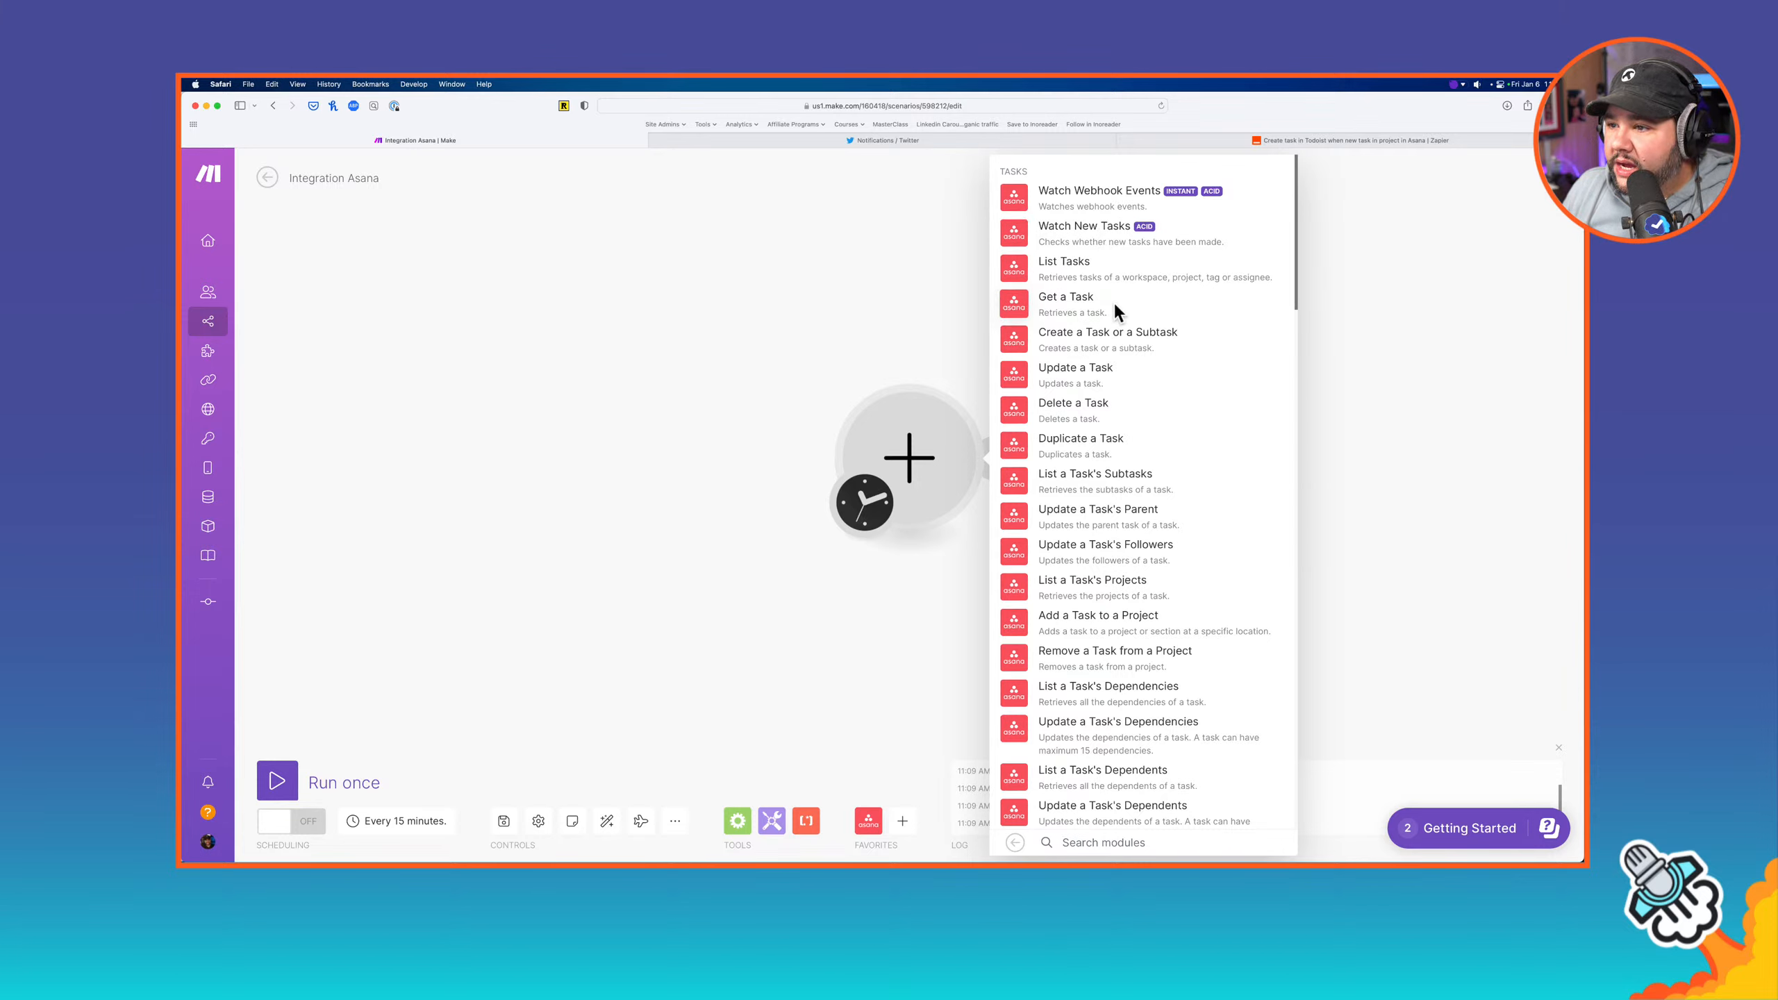
Look through all of Asana's available modules and add List Tasks as the trigger
scroll(1121, 498, down, 5)
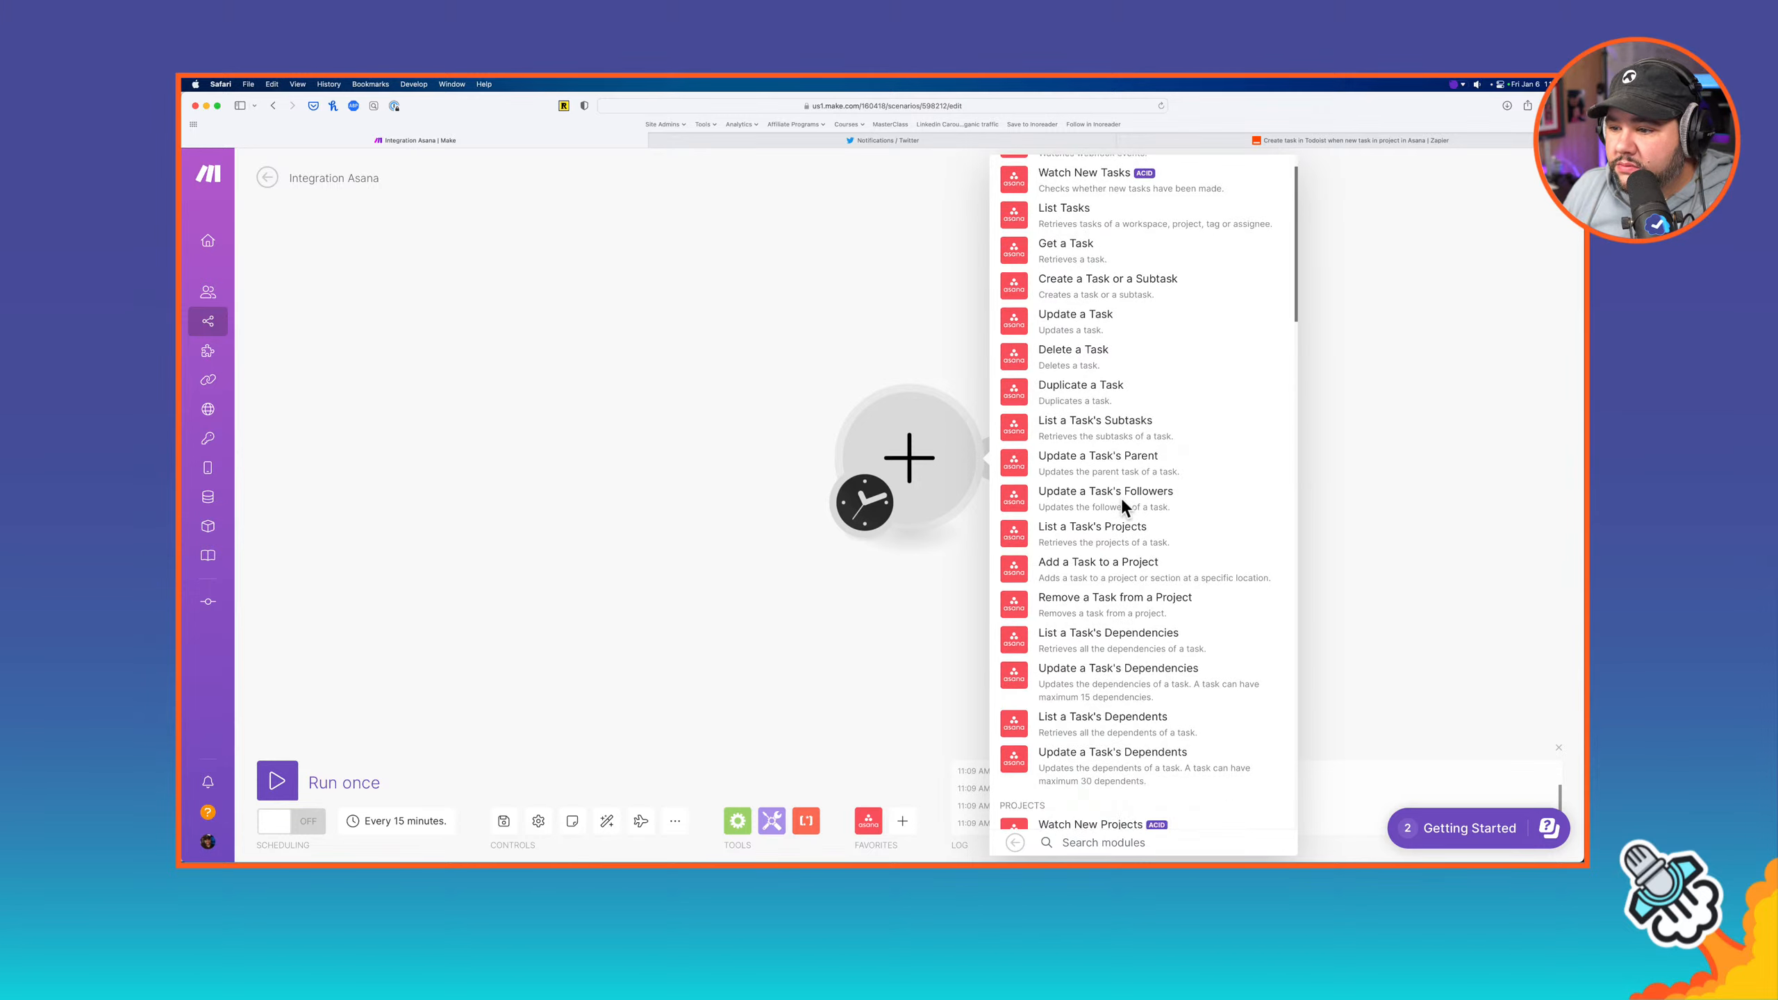
scroll(1124, 508, down, 20)
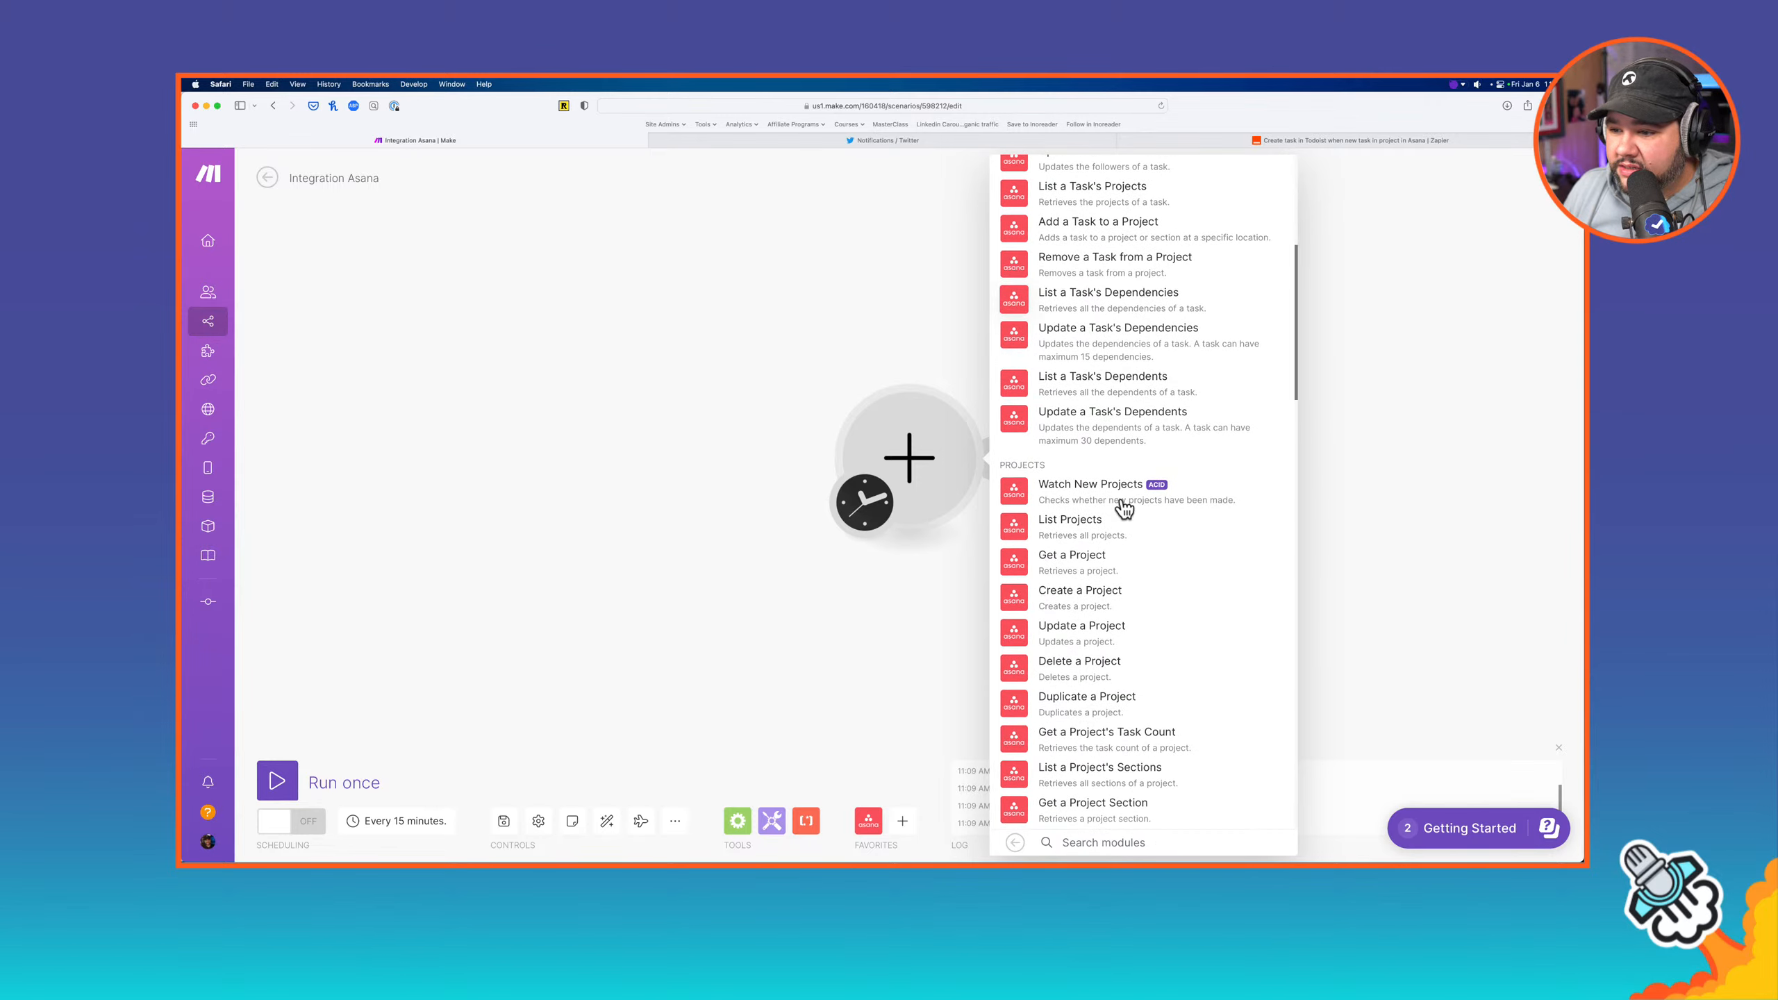
scroll(1138, 571, down, 18)
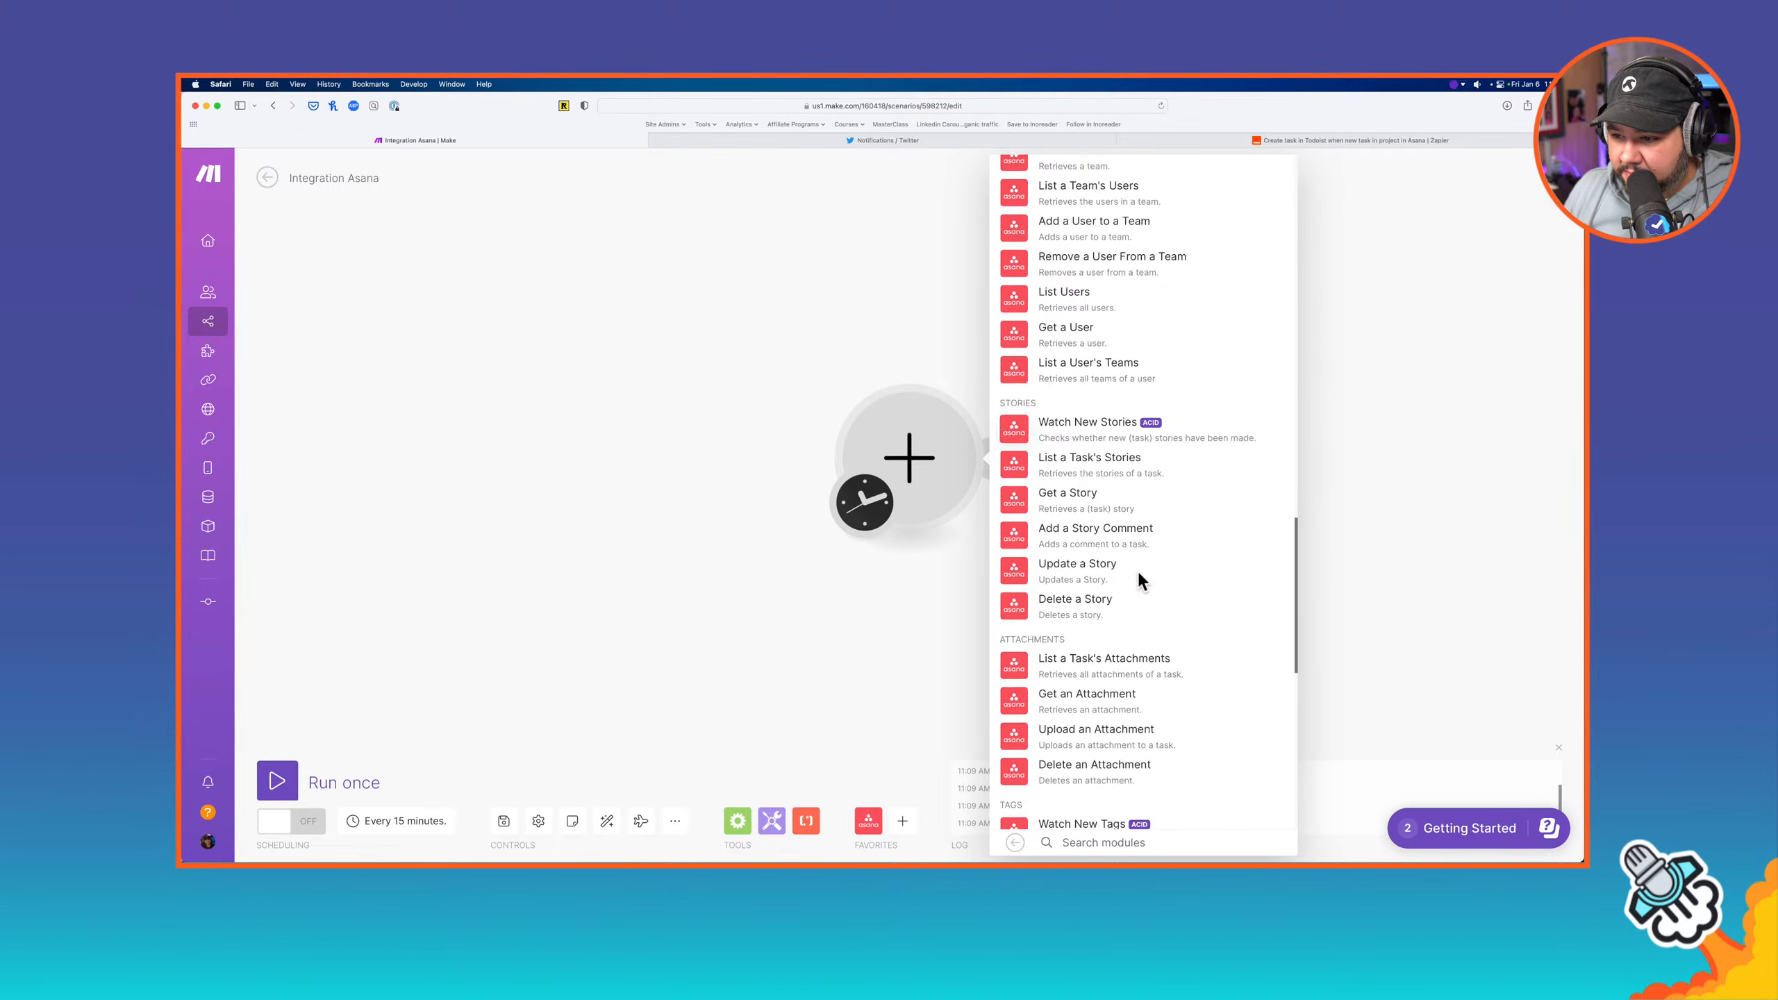
scroll(1138, 571, down, 10)
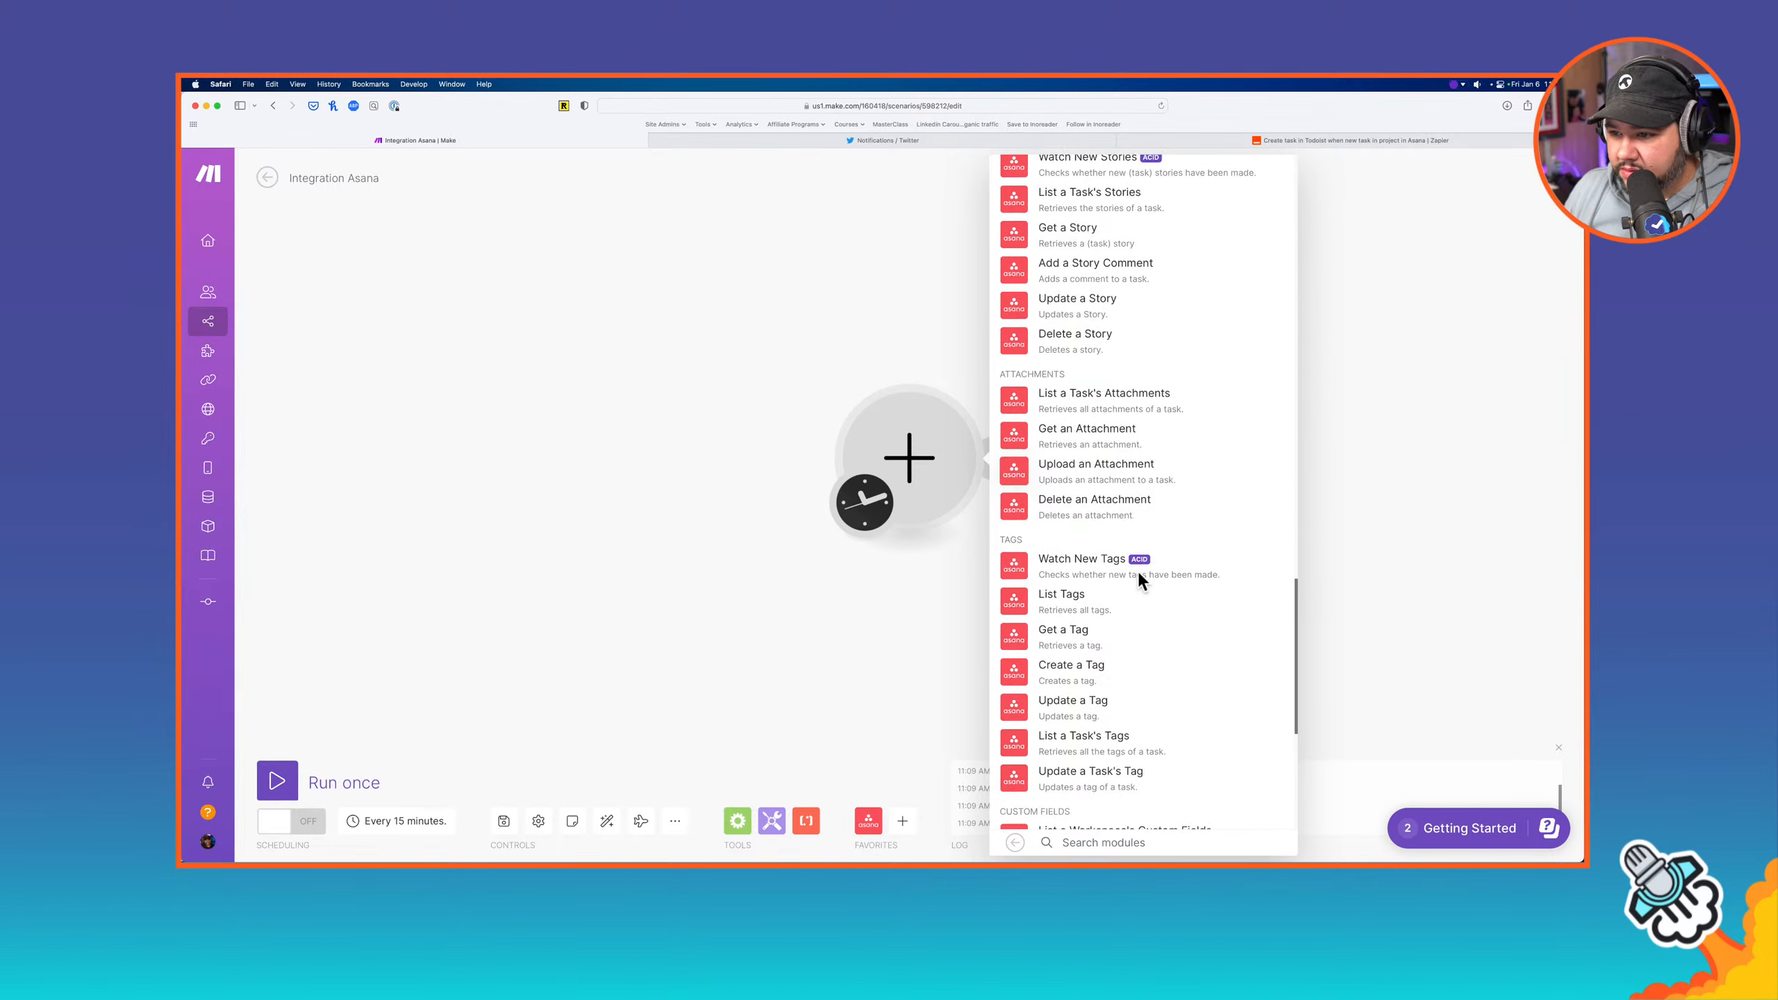
scroll(1138, 570, down, 4)
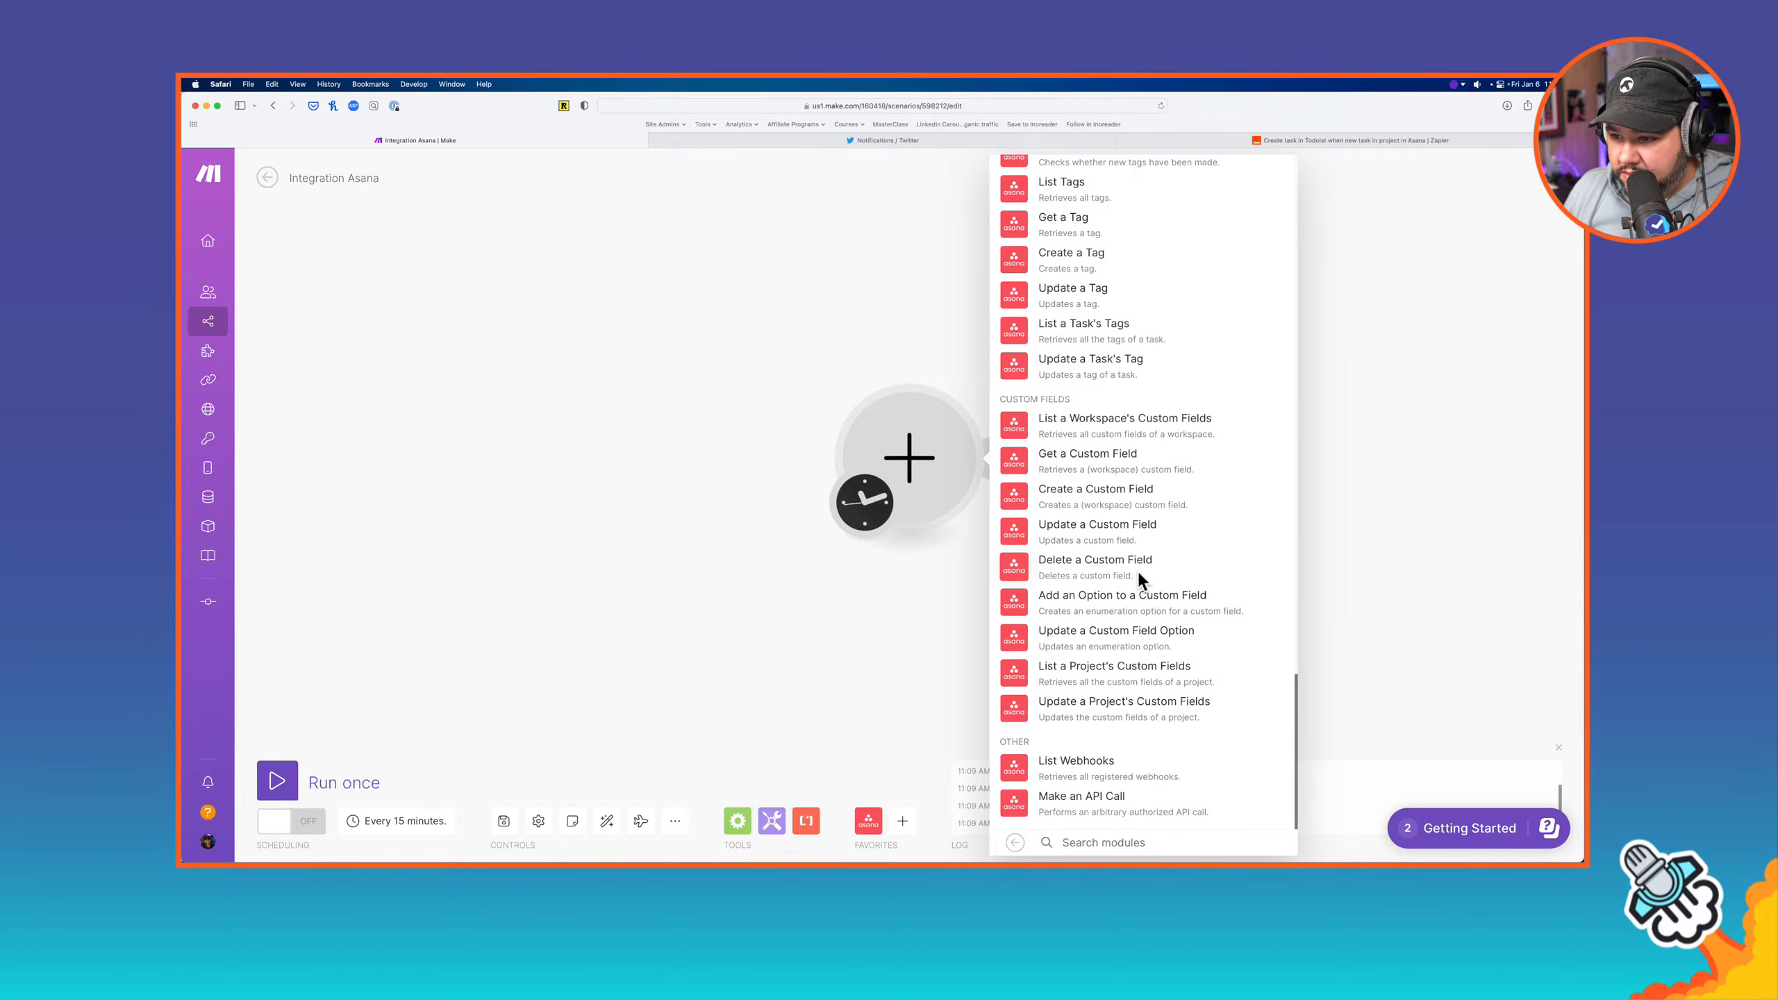
scroll(1137, 570, up, 20)
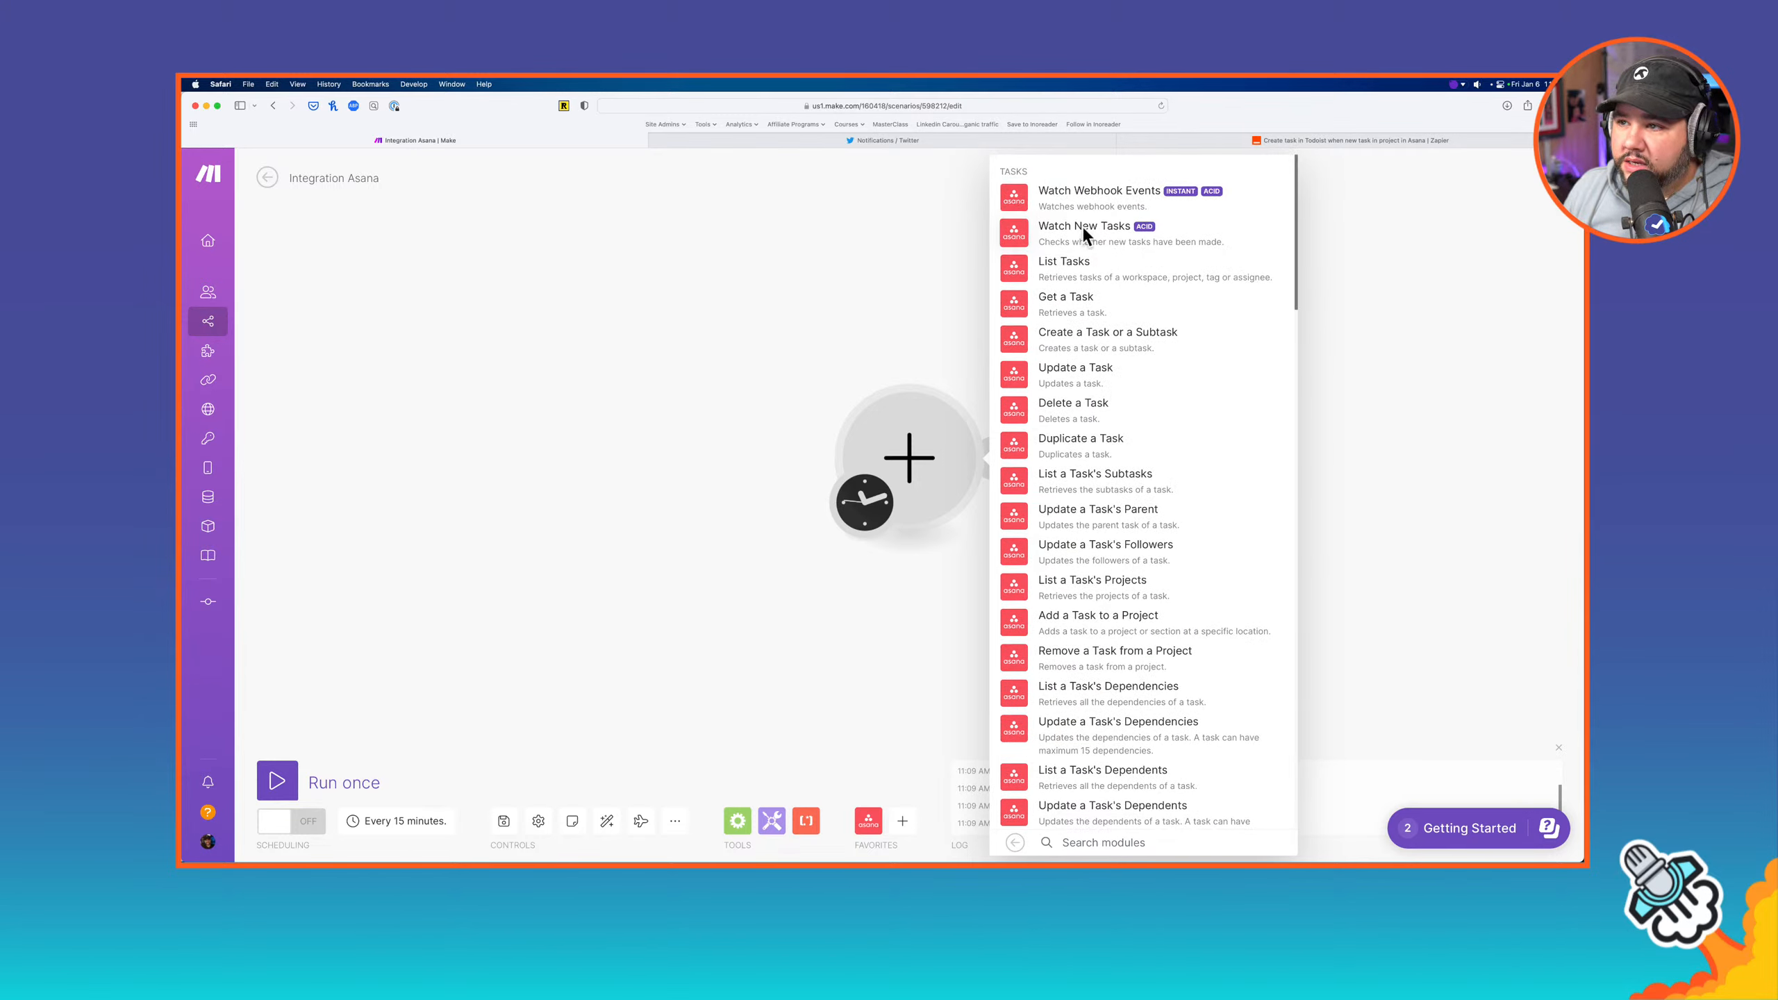
click(1073, 270)
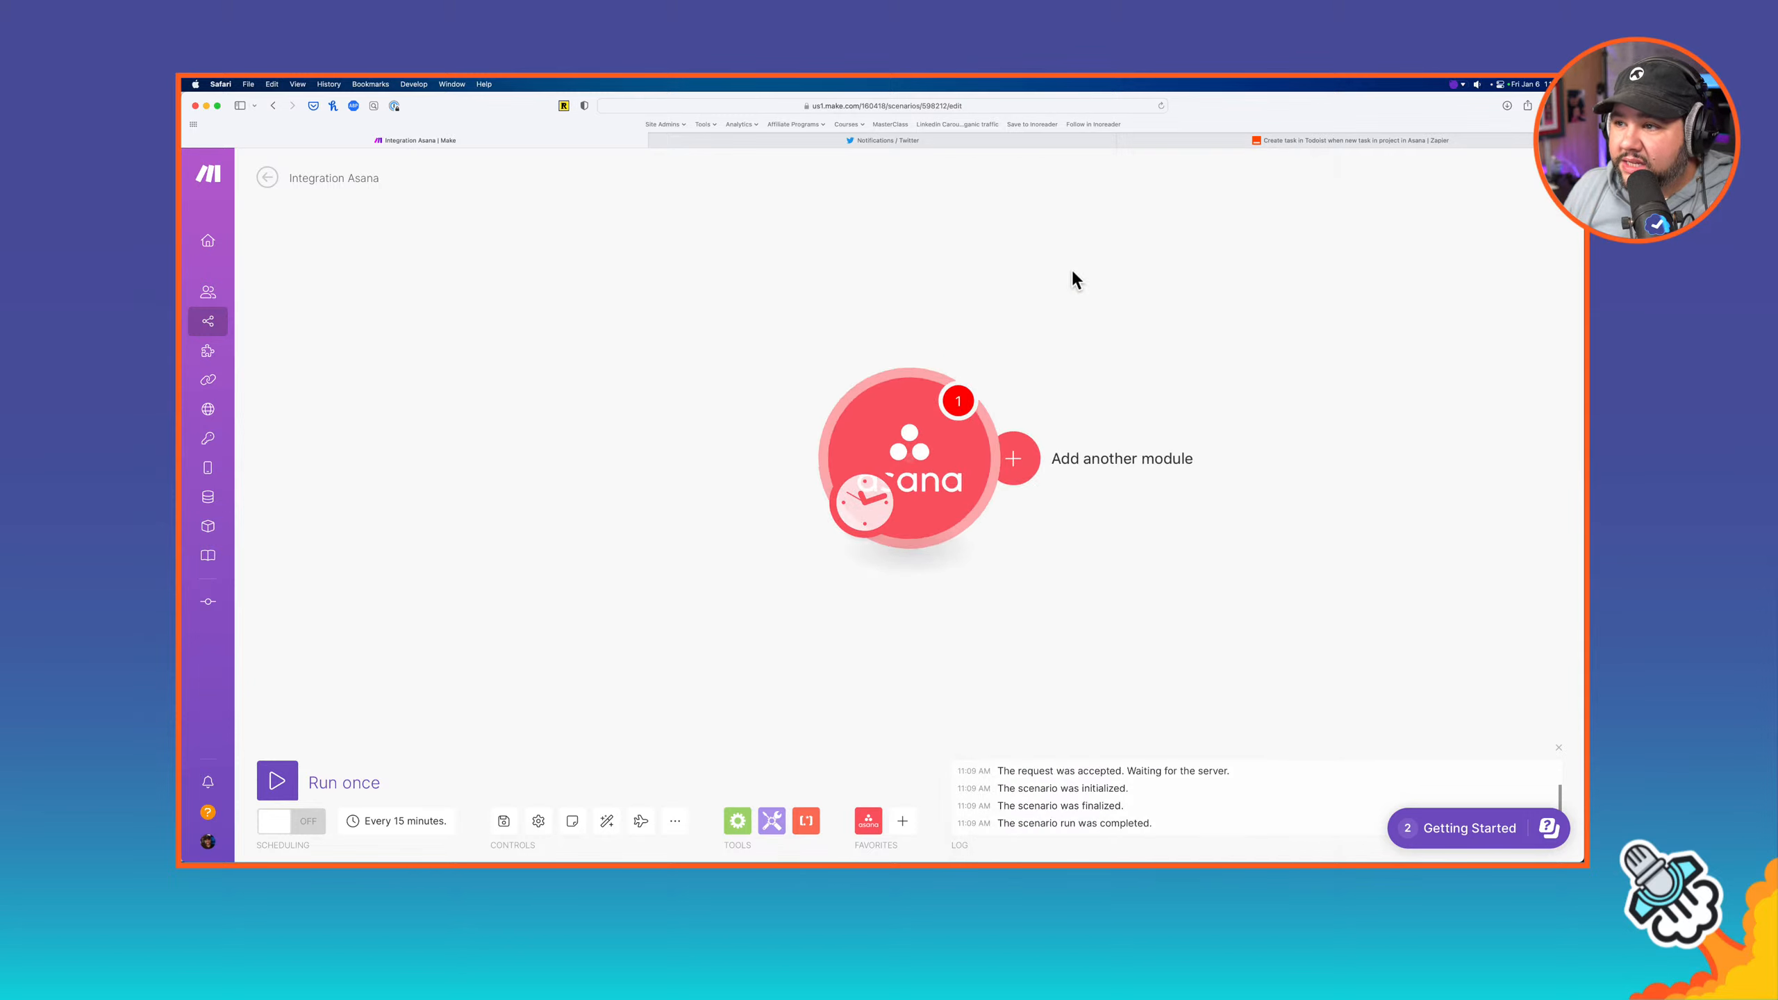
Filter the List Tasks module by Workspace and Assignee, using the Alitu Podcasting ltd. organization as the workspace
click(1108, 326)
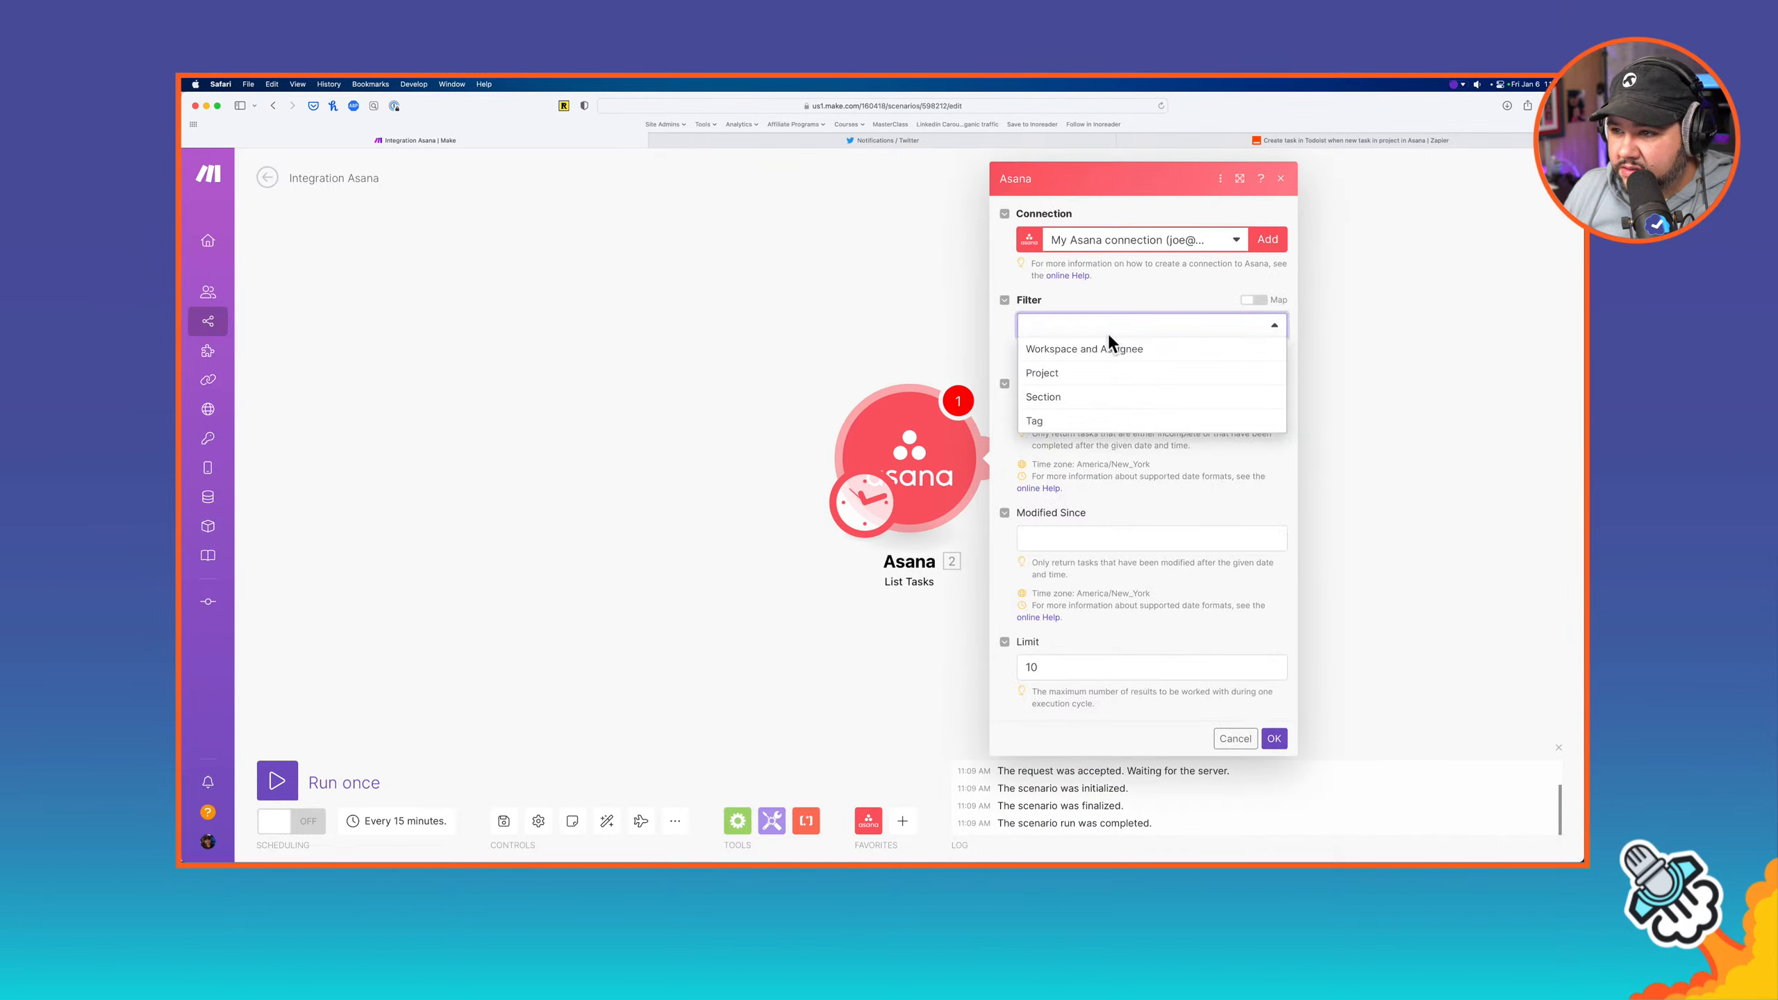
click(1105, 350)
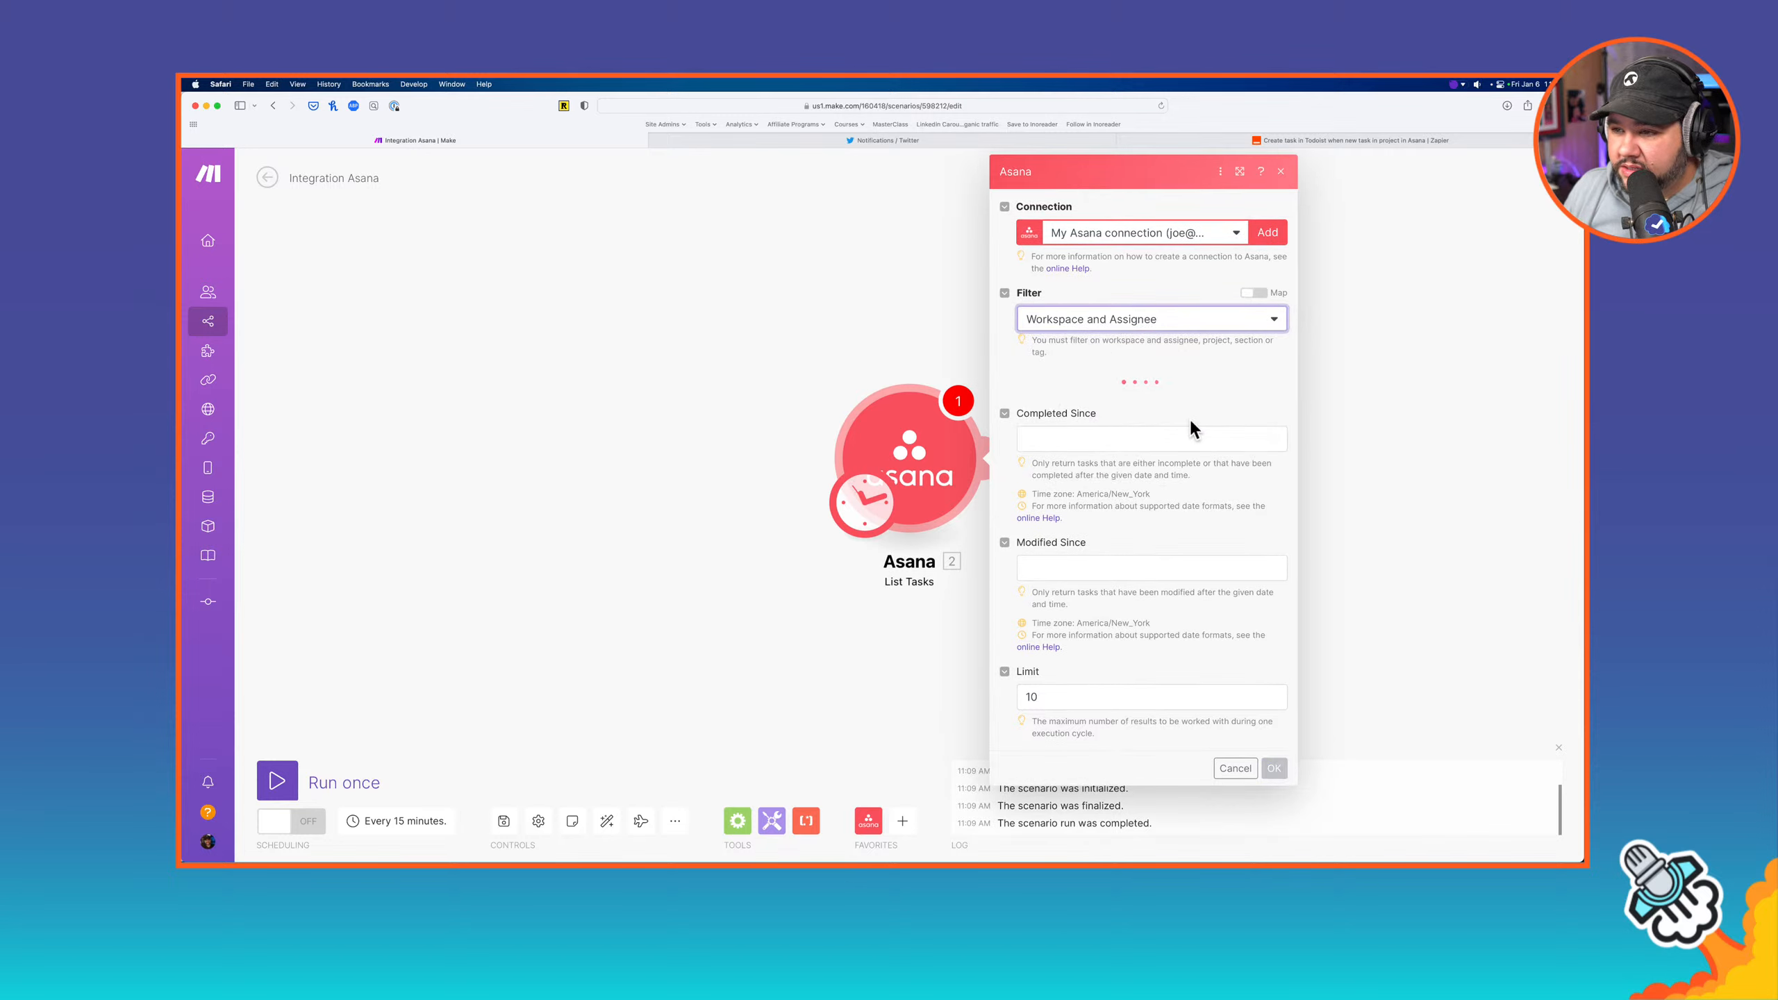
click(1099, 403)
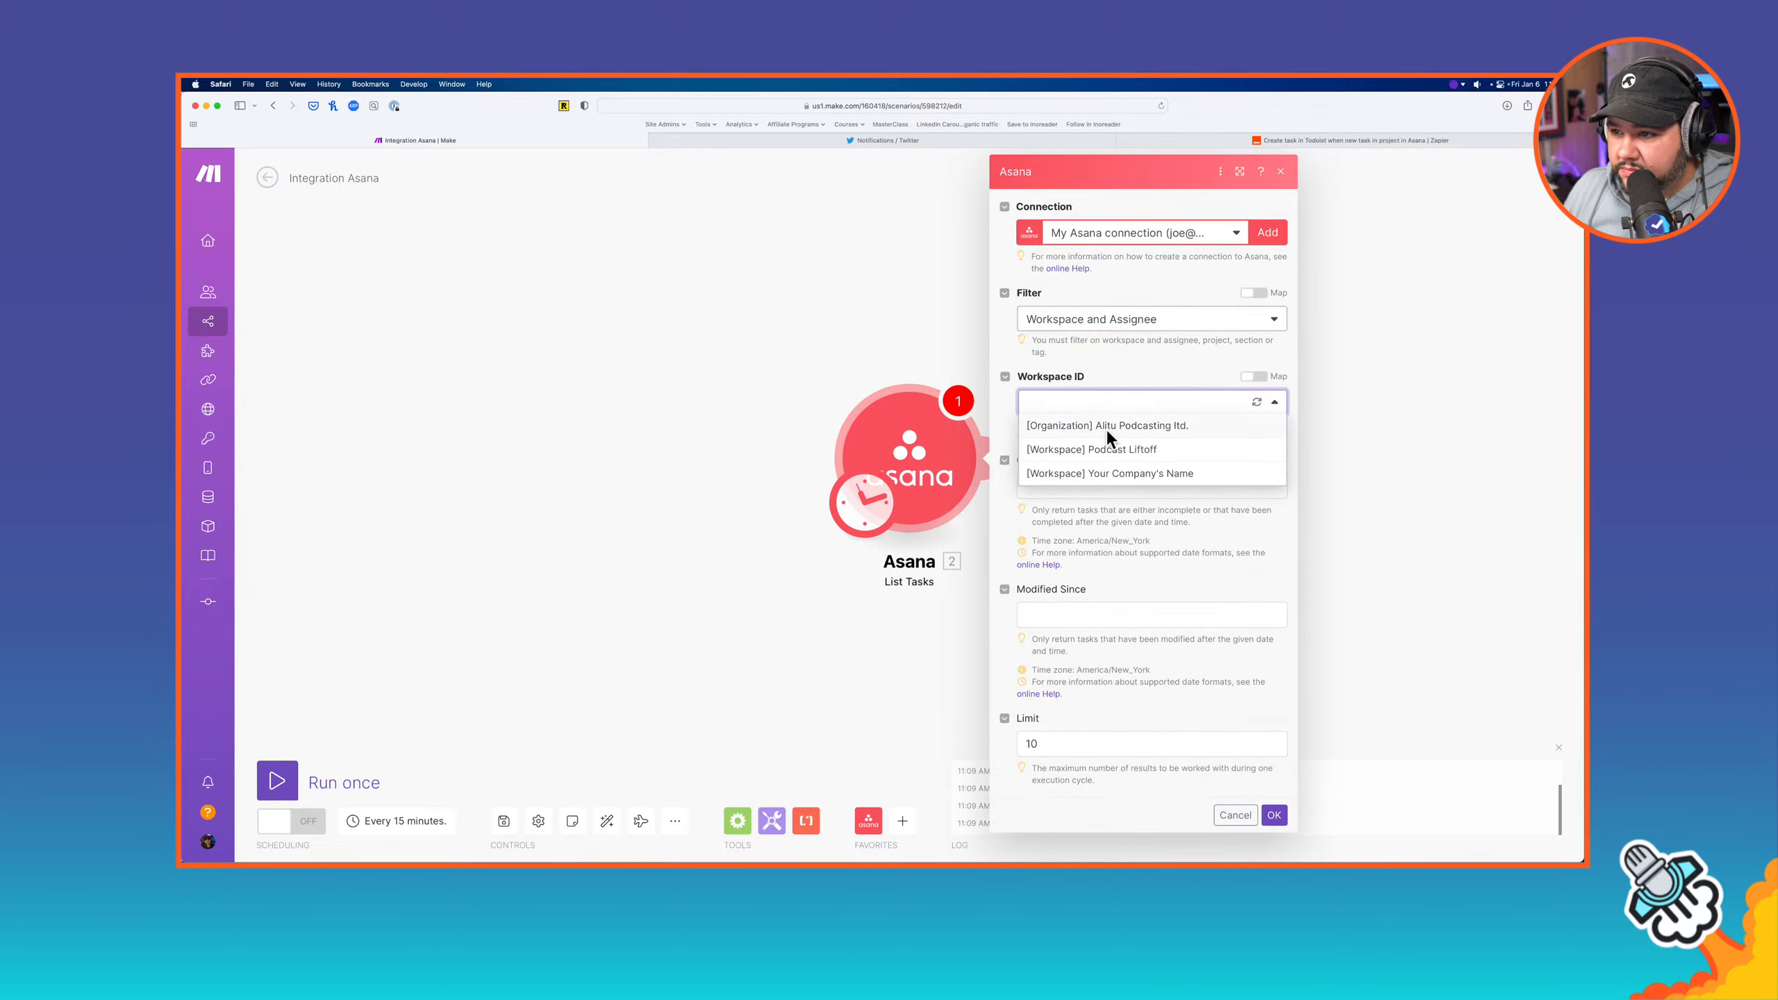
click(1107, 427)
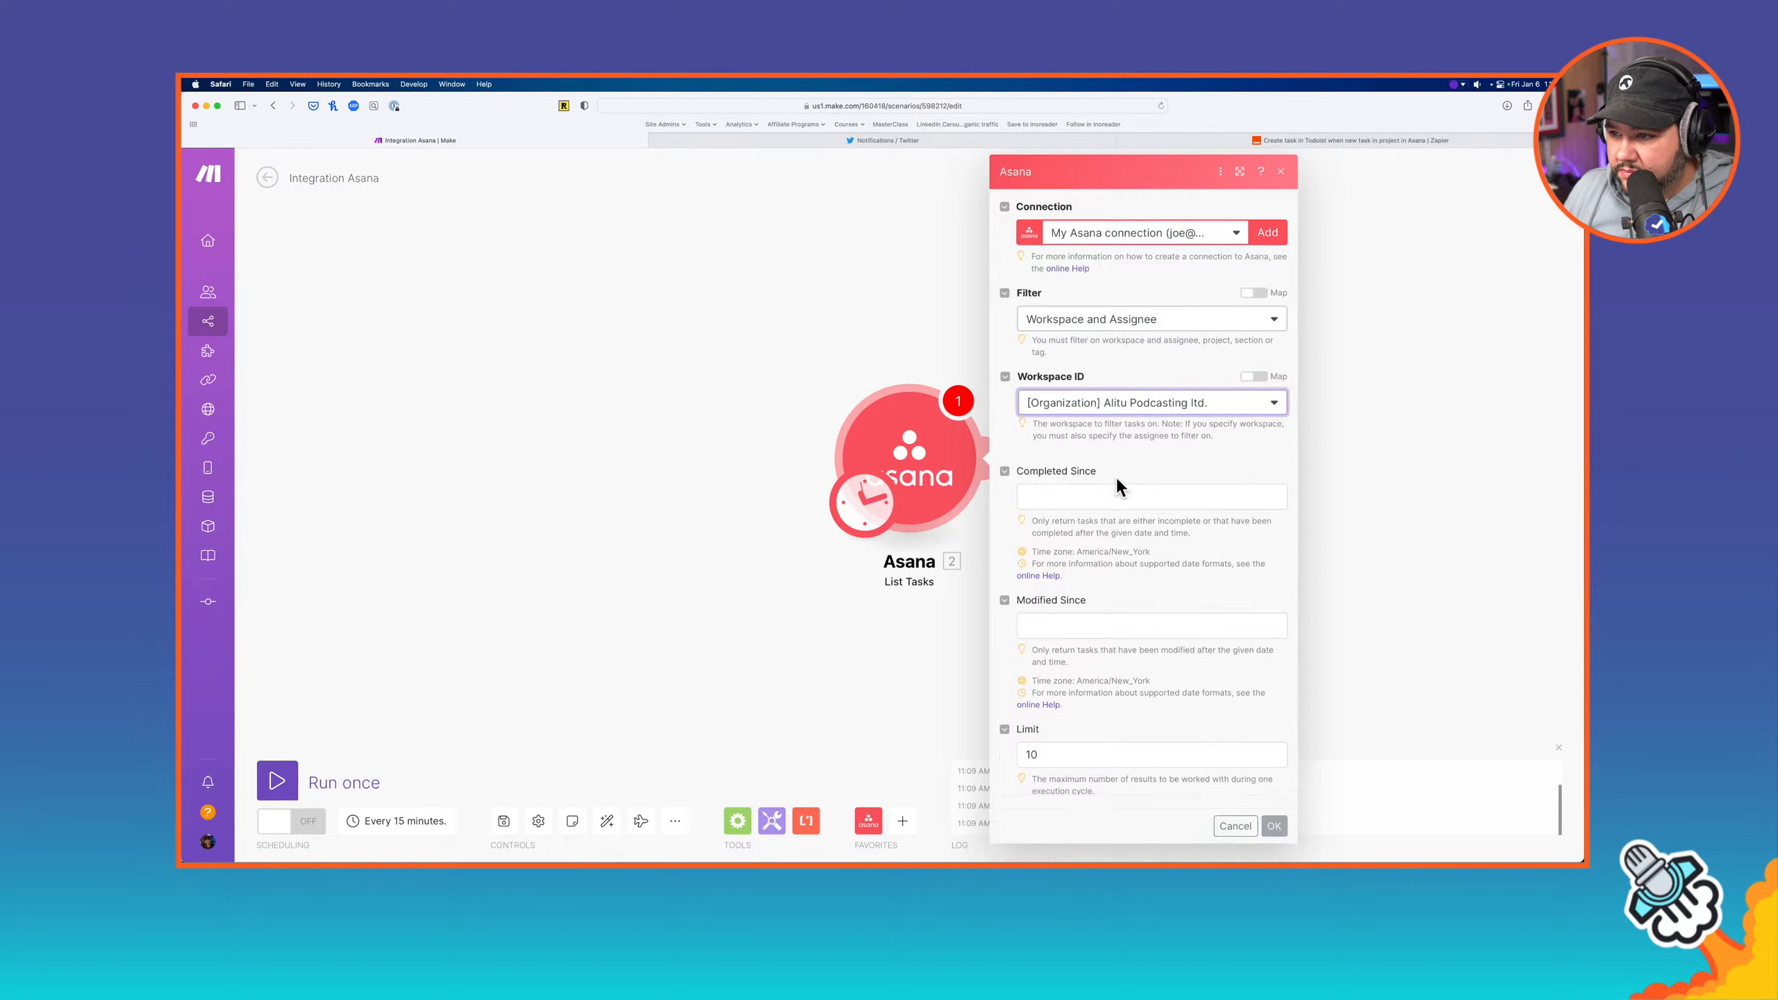
Find the account owner among the assignees, select that person, and save the List Tasks settings
click(1108, 488)
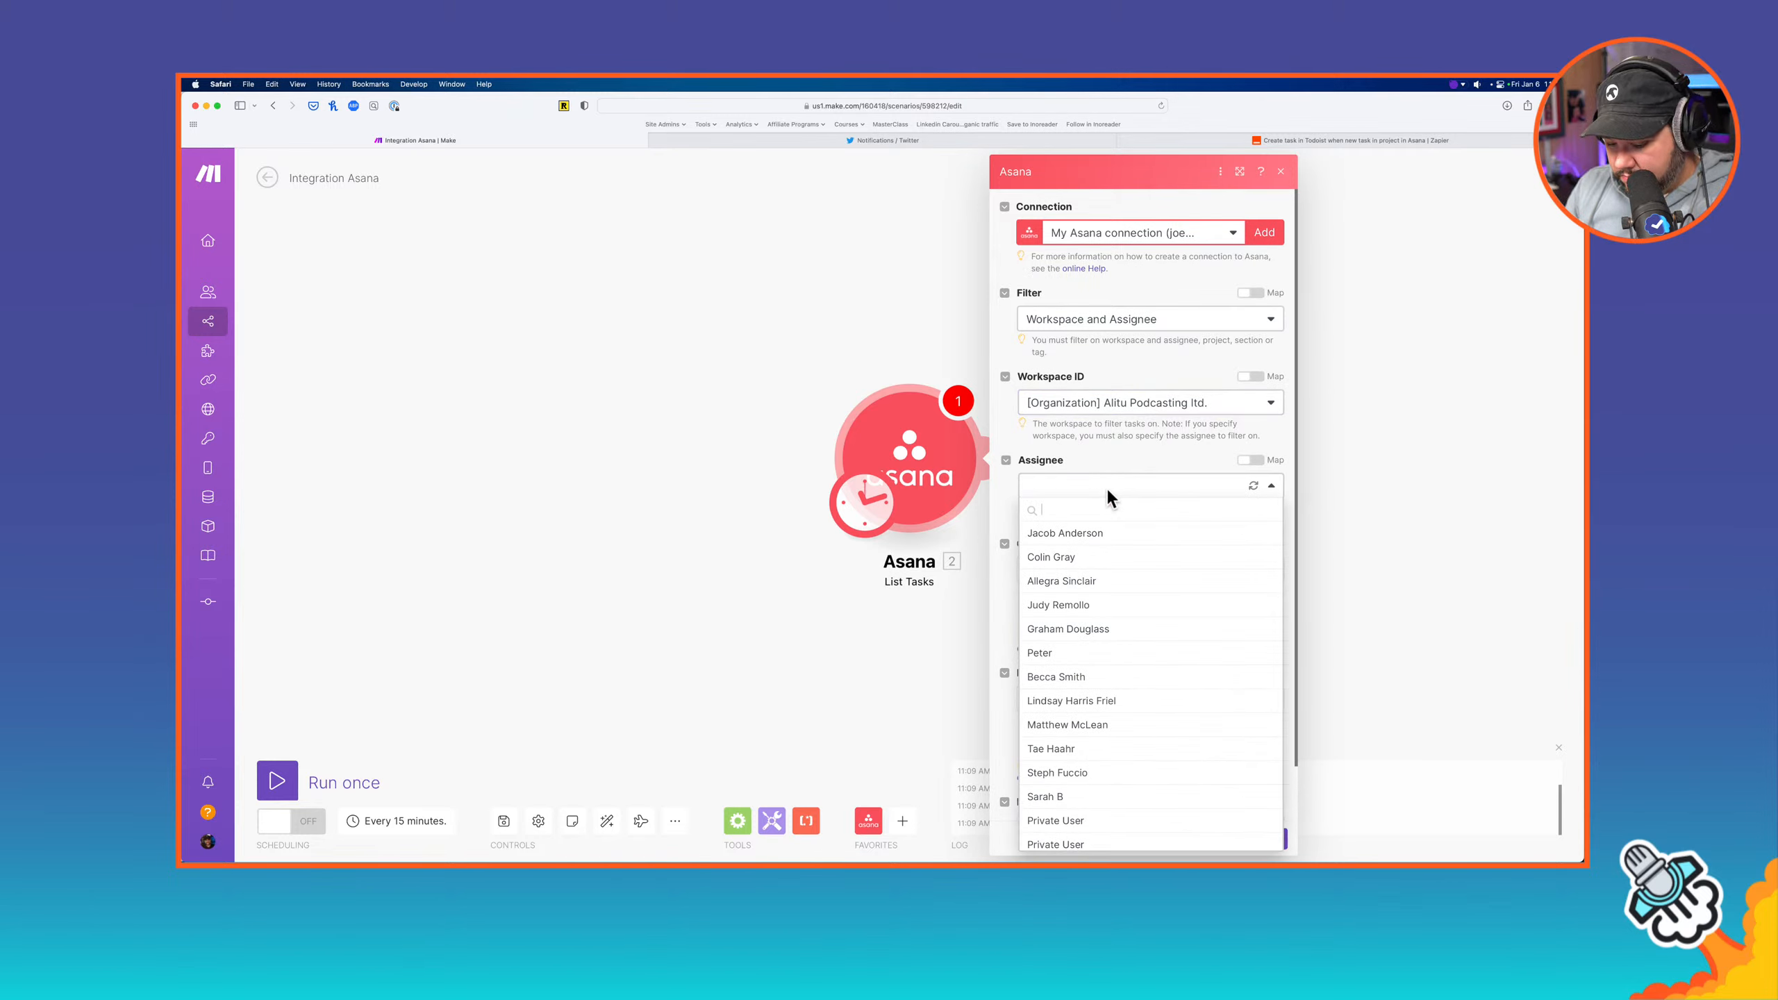
text(CAsa)
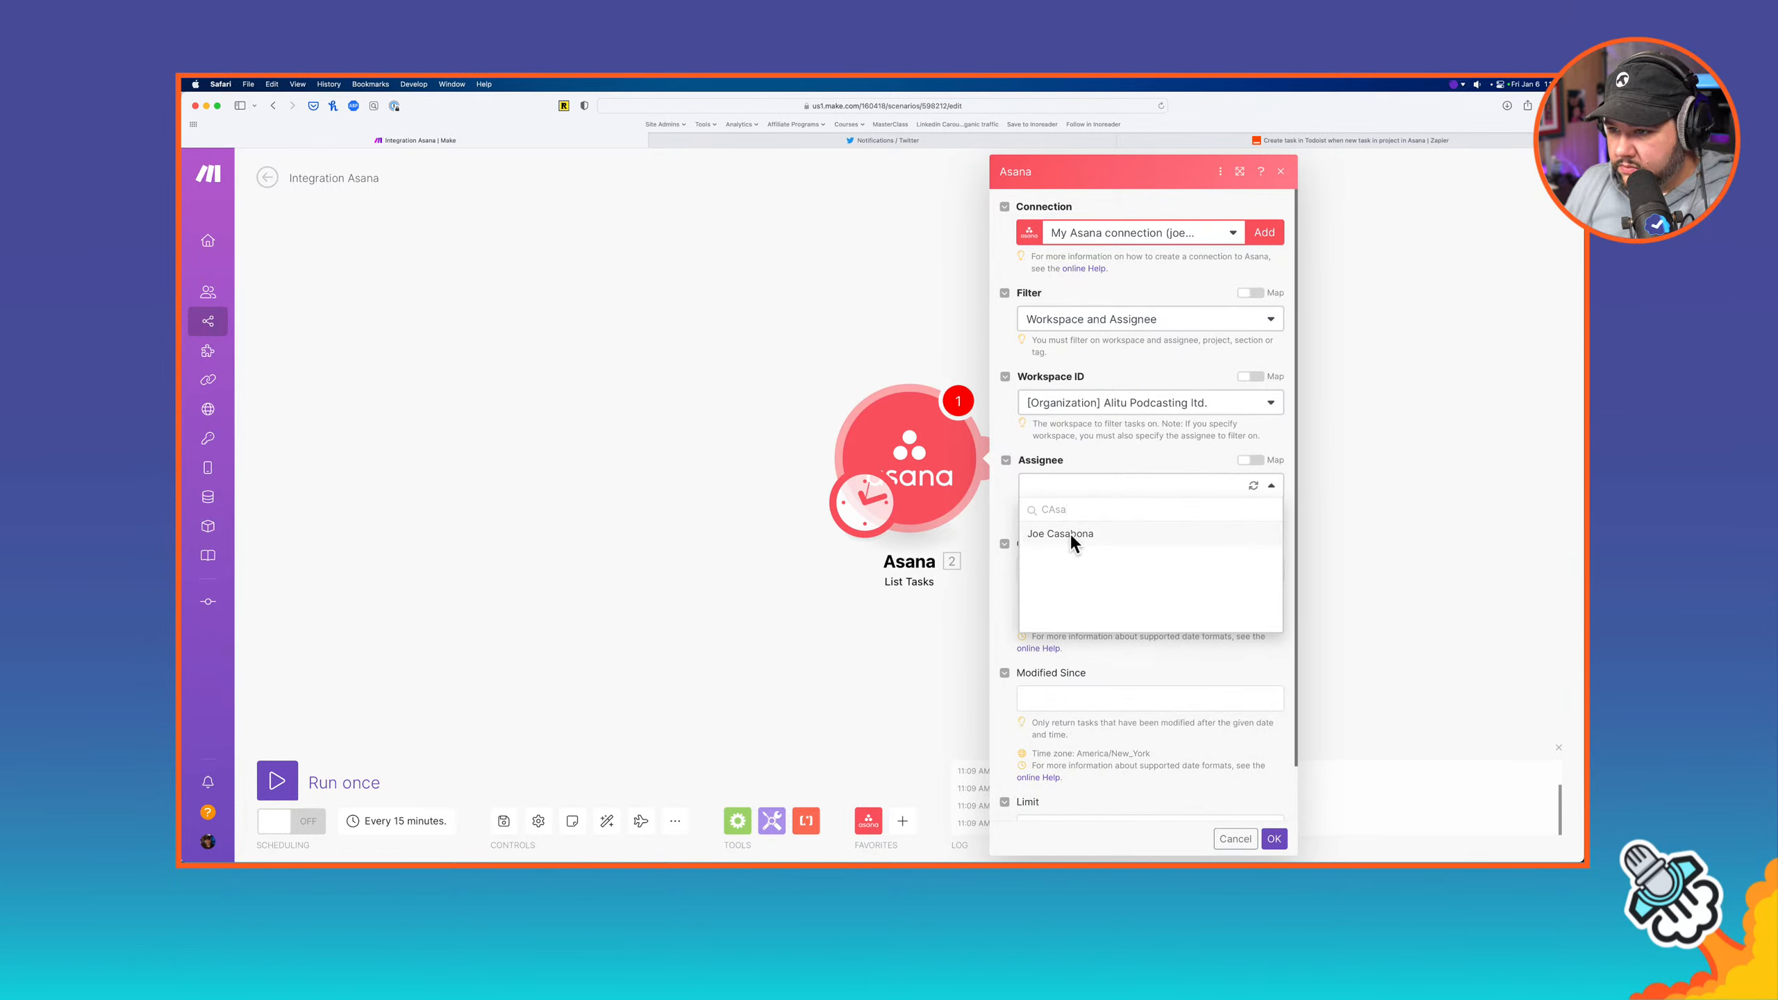
click(1071, 534)
scroll(1138, 635, down, 1)
scroll(1136, 629, down, 2)
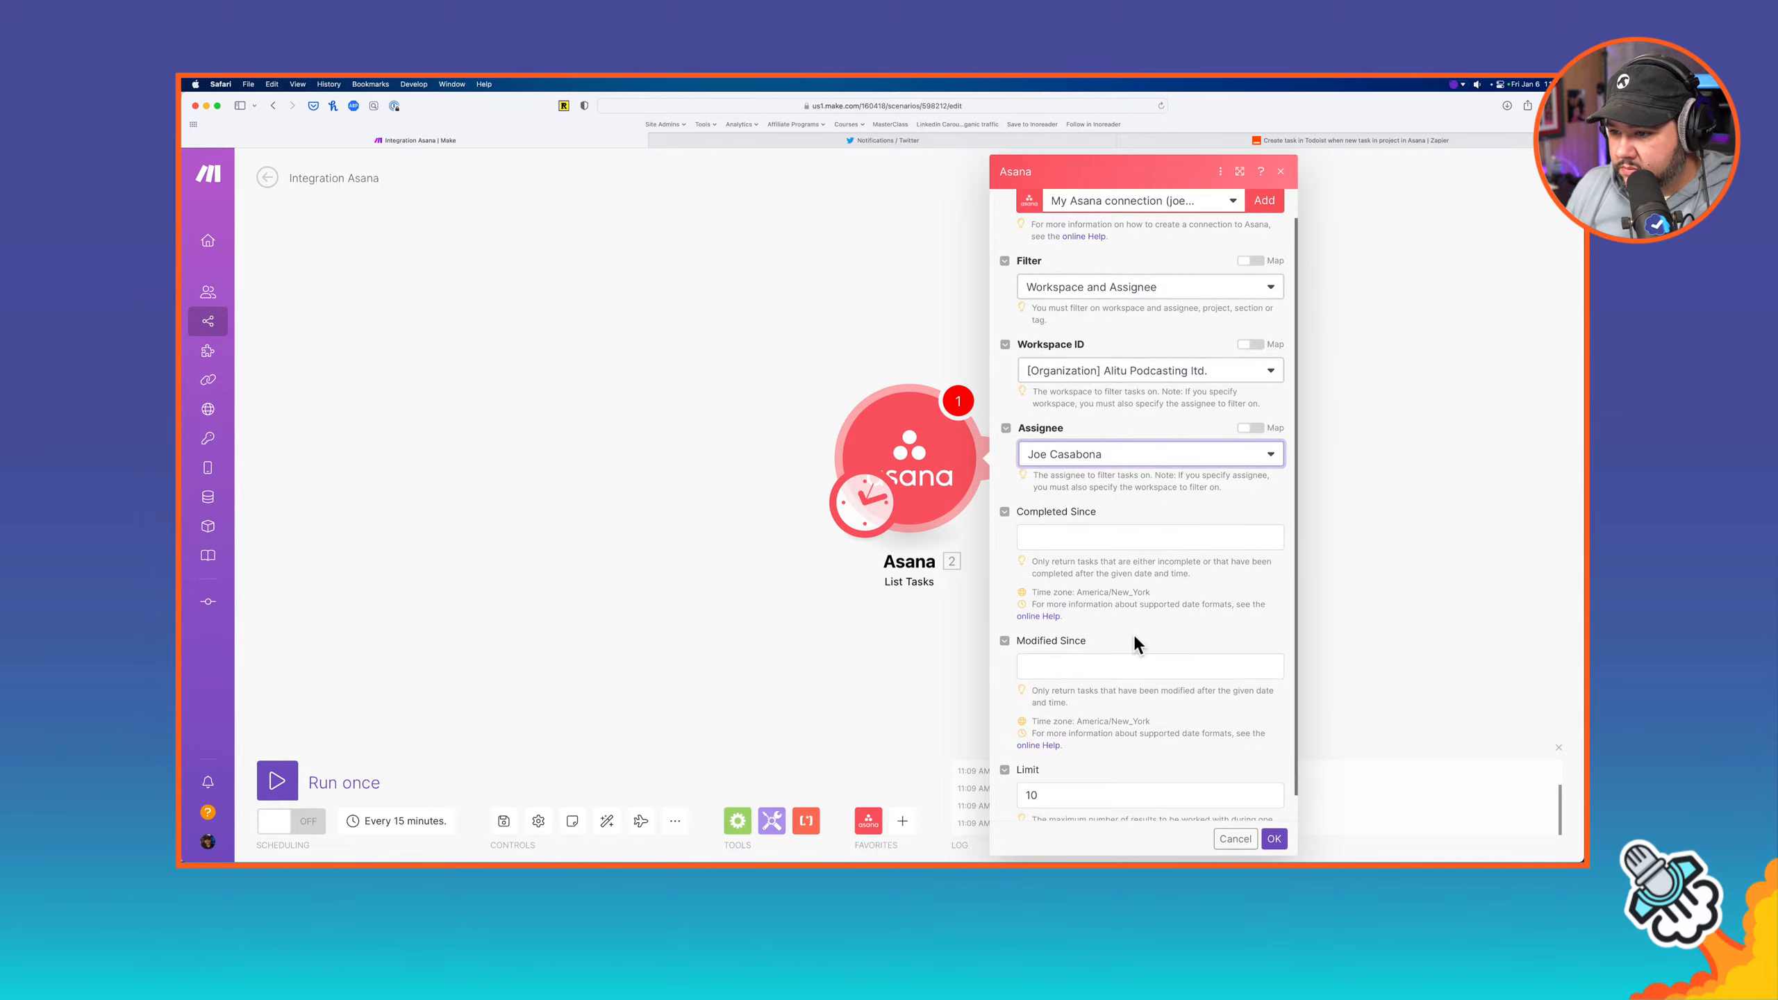
click(1273, 839)
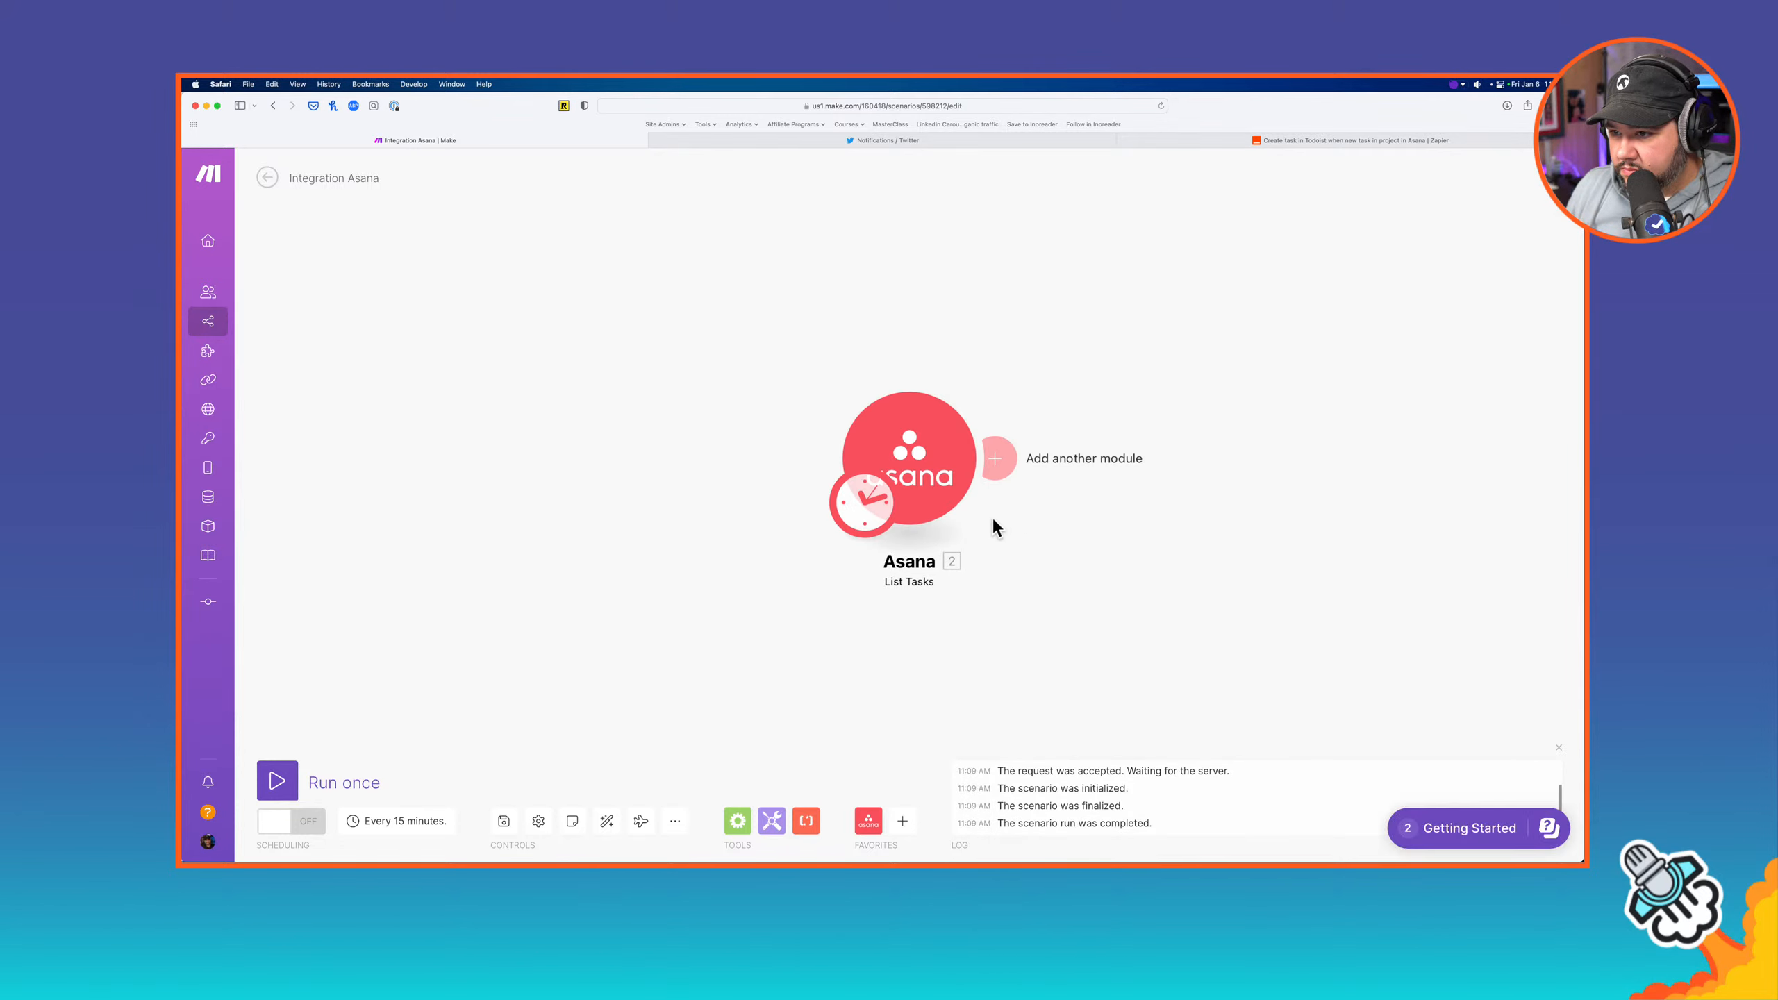
Run the scenario once, open the List Tasks output, and collapse output Bundle 1
click(277, 780)
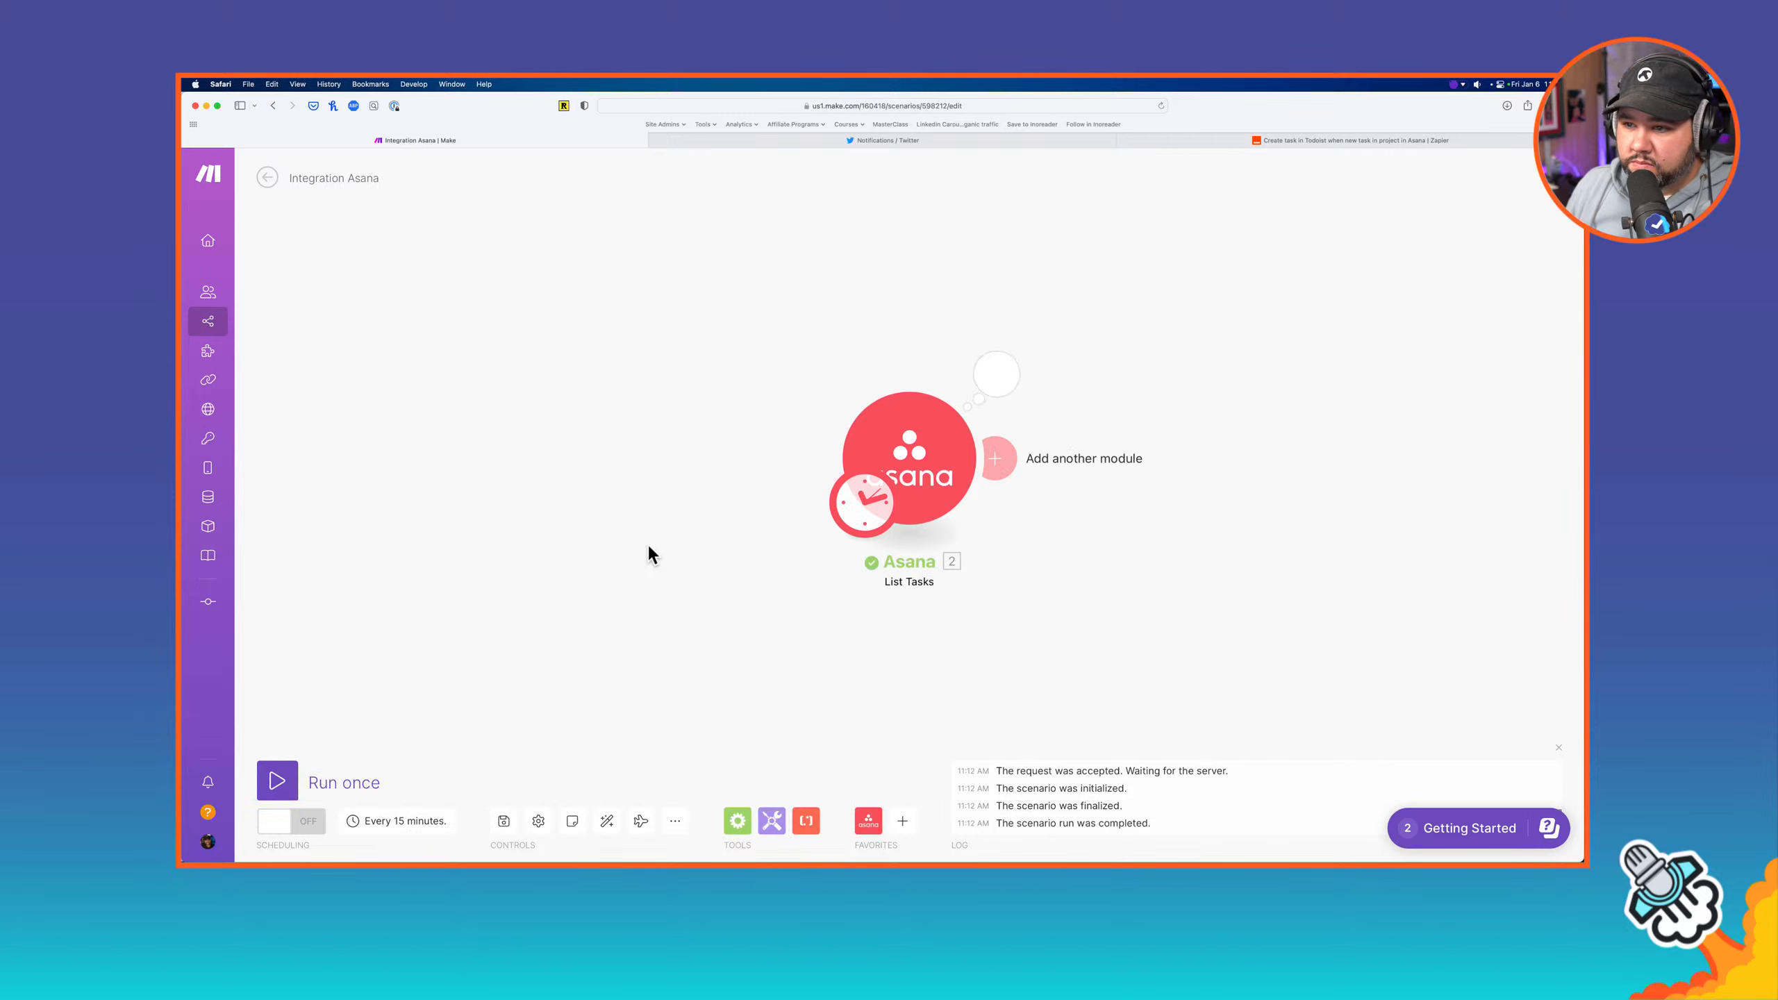
click(997, 376)
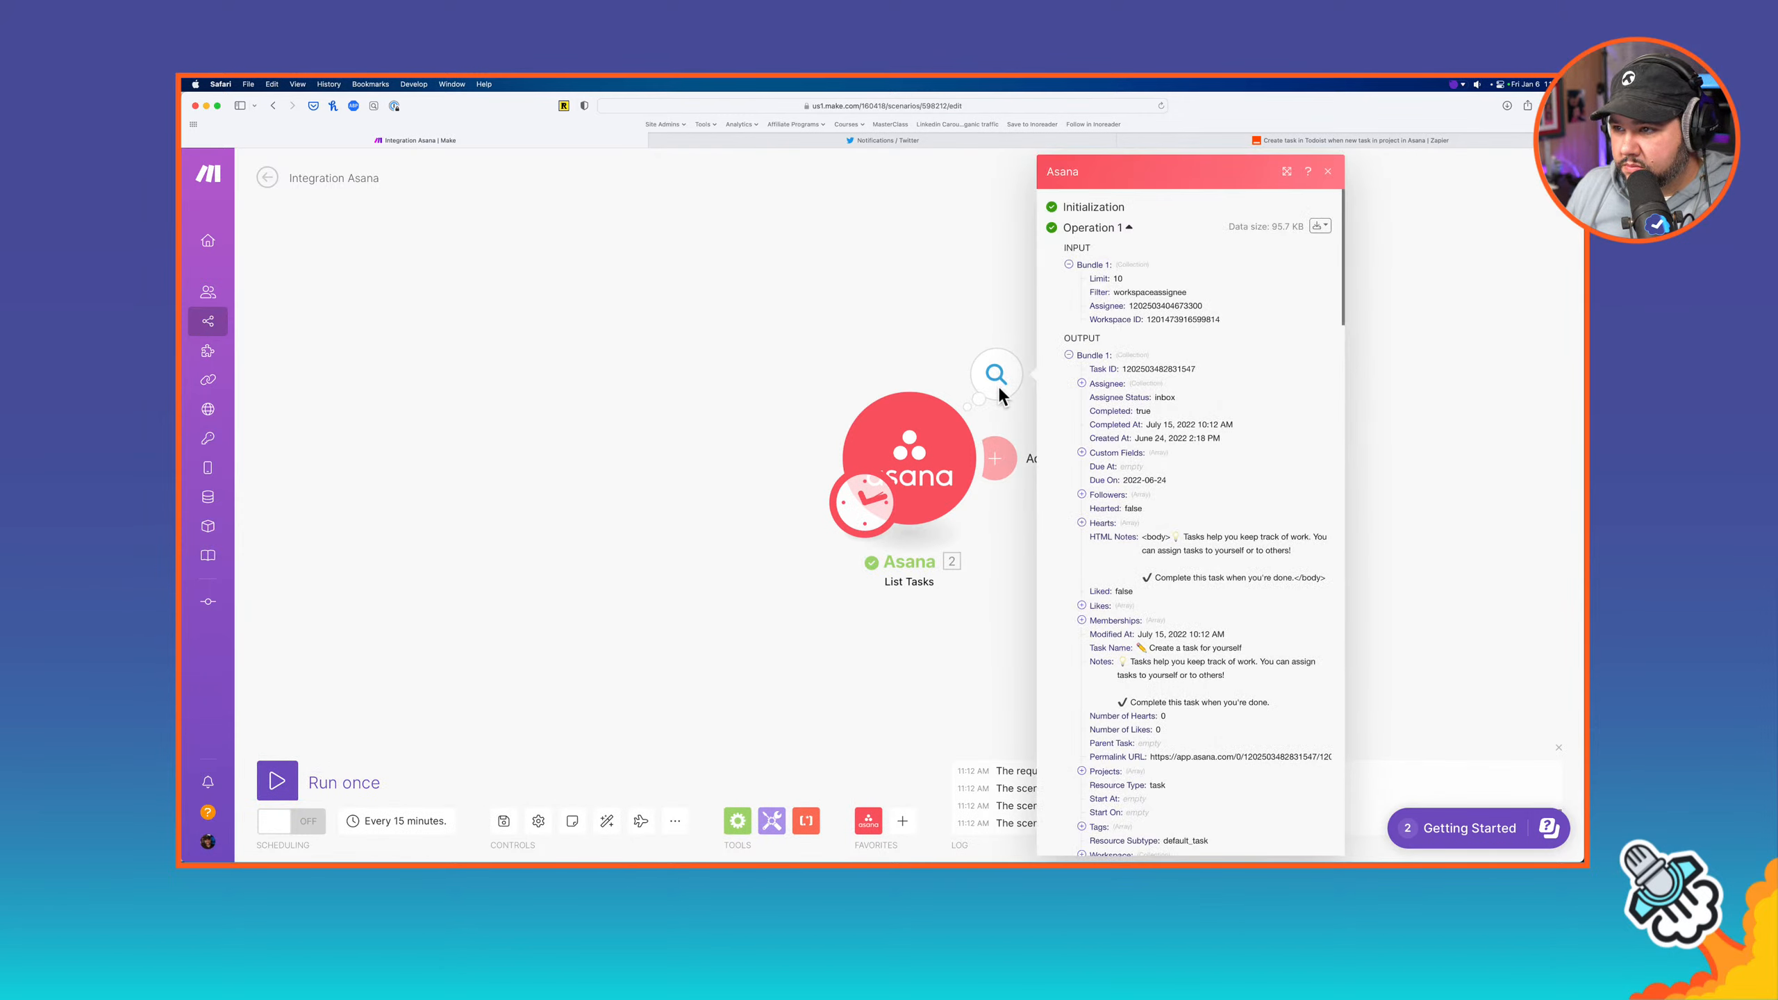
click(1069, 355)
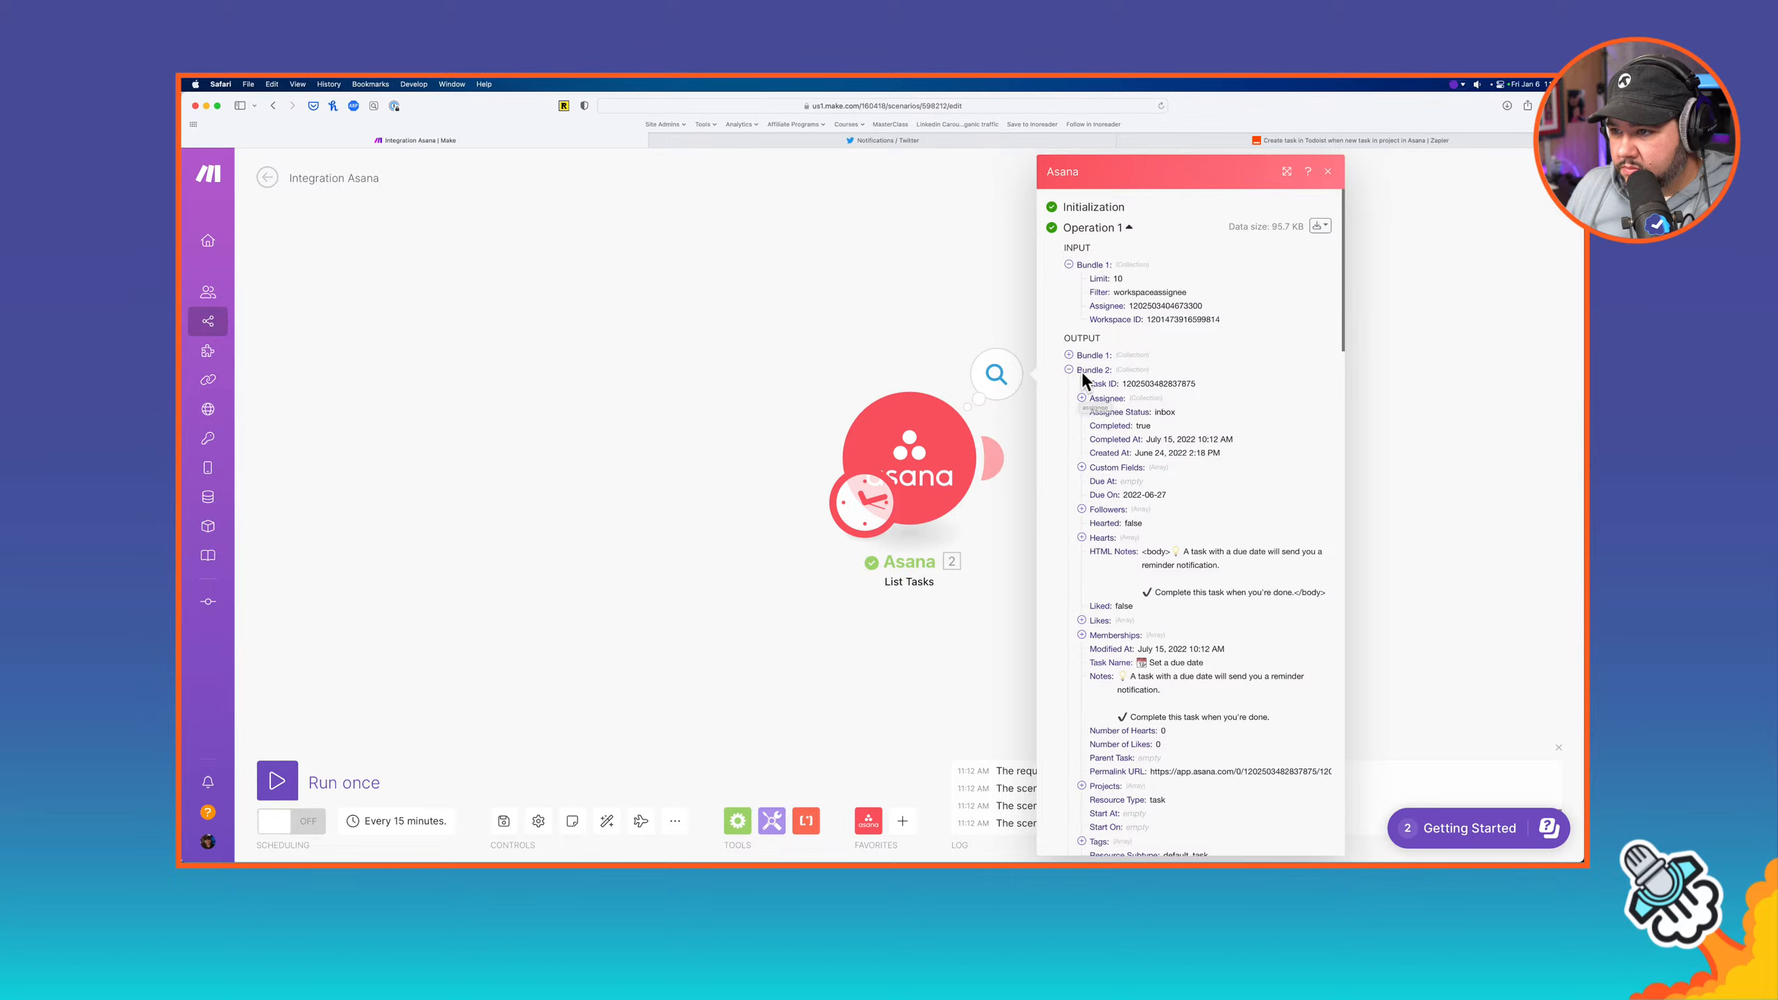
Read the dates, notes and other task fields in output Bundle 2, and collapse the bundle
scroll(1109, 467, down, 1)
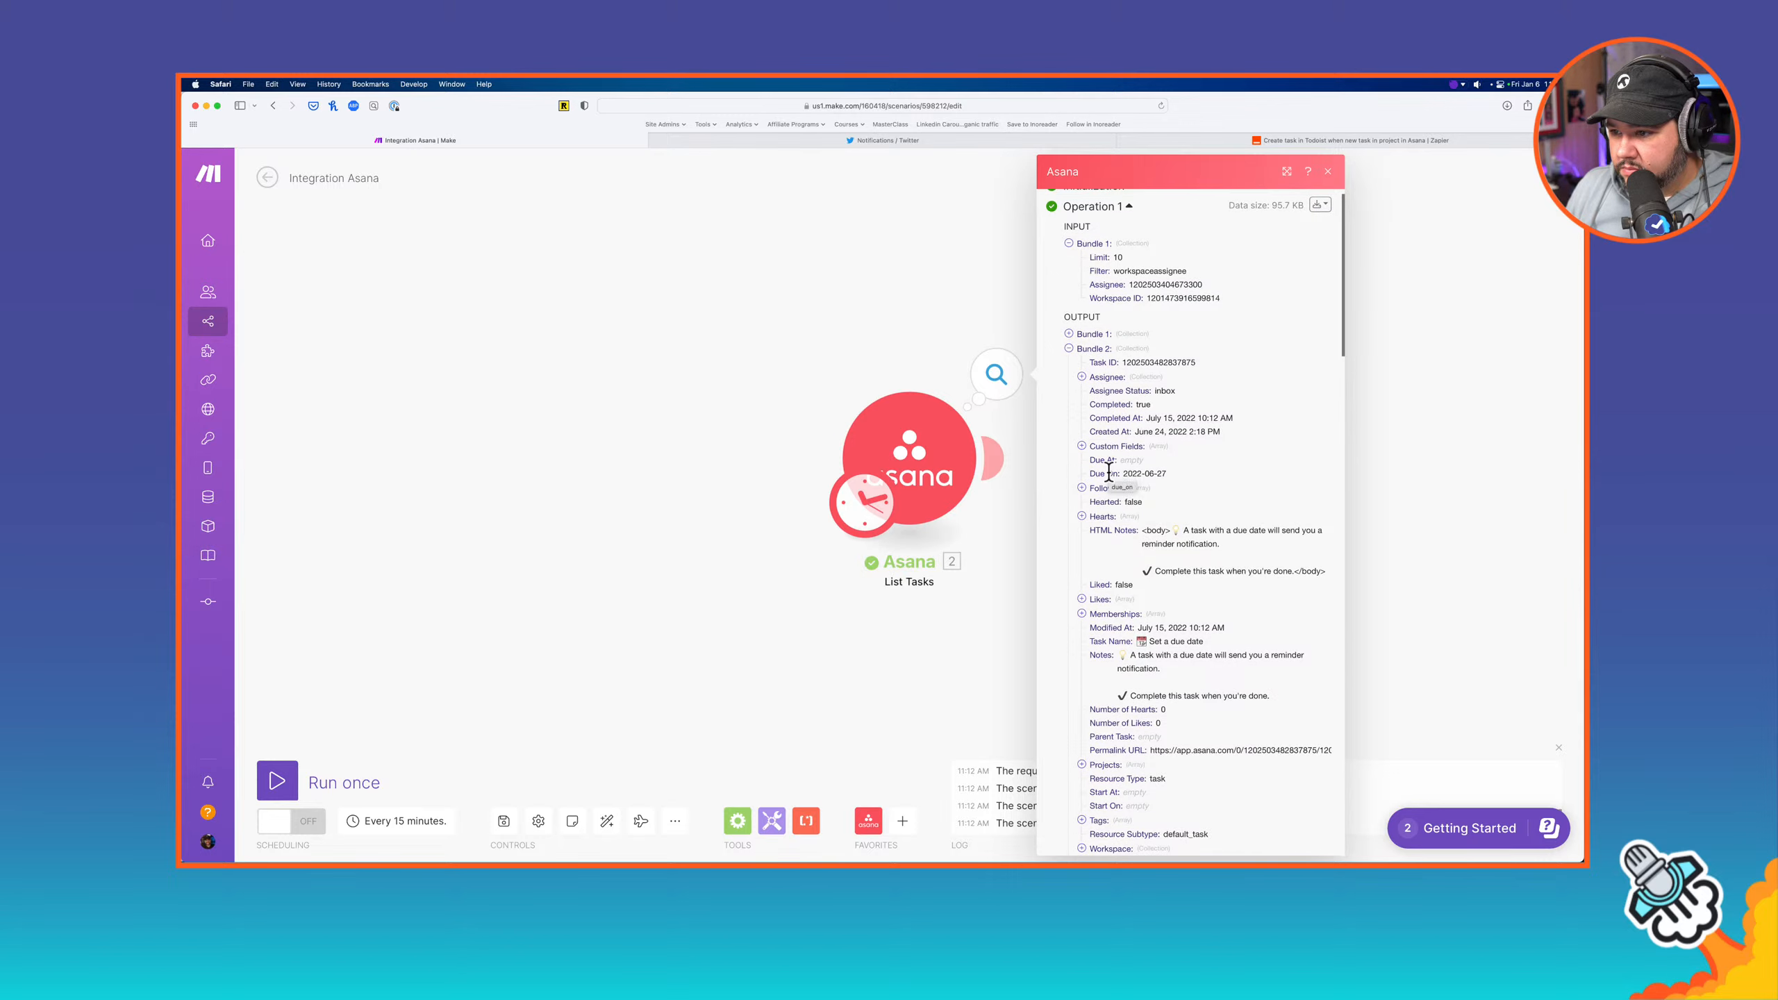
scroll(1109, 471, down, 3)
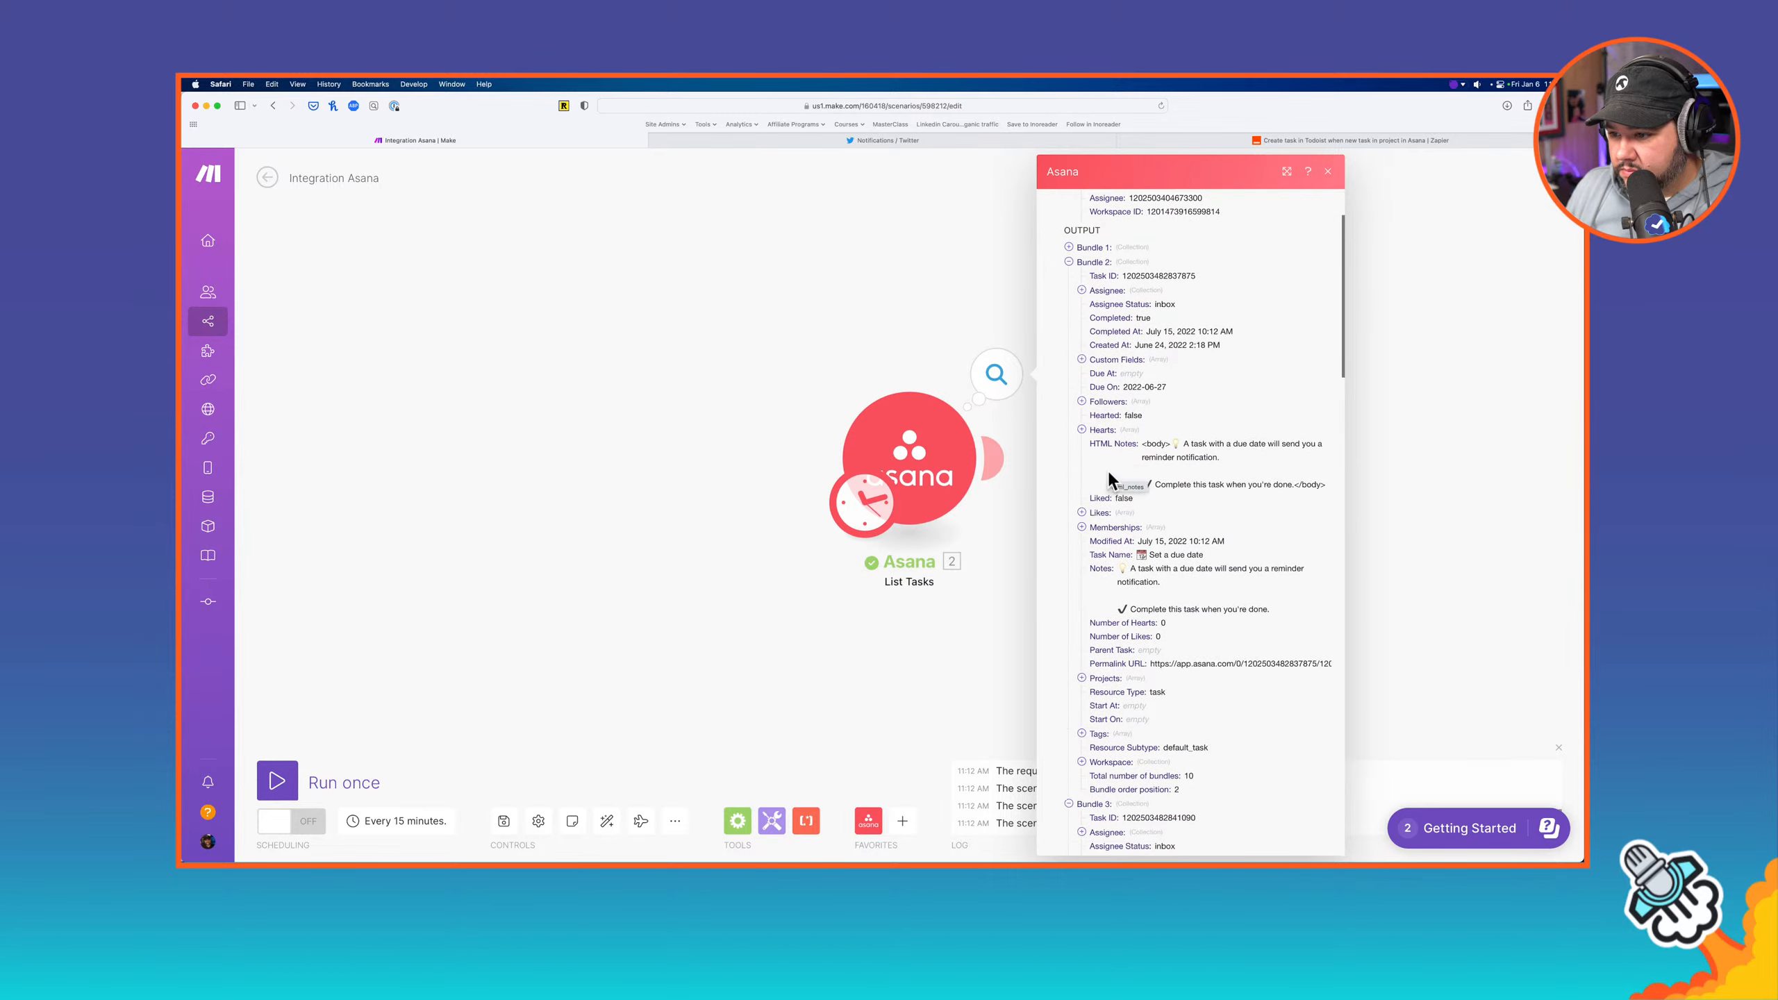
scroll(1109, 470, up, 2)
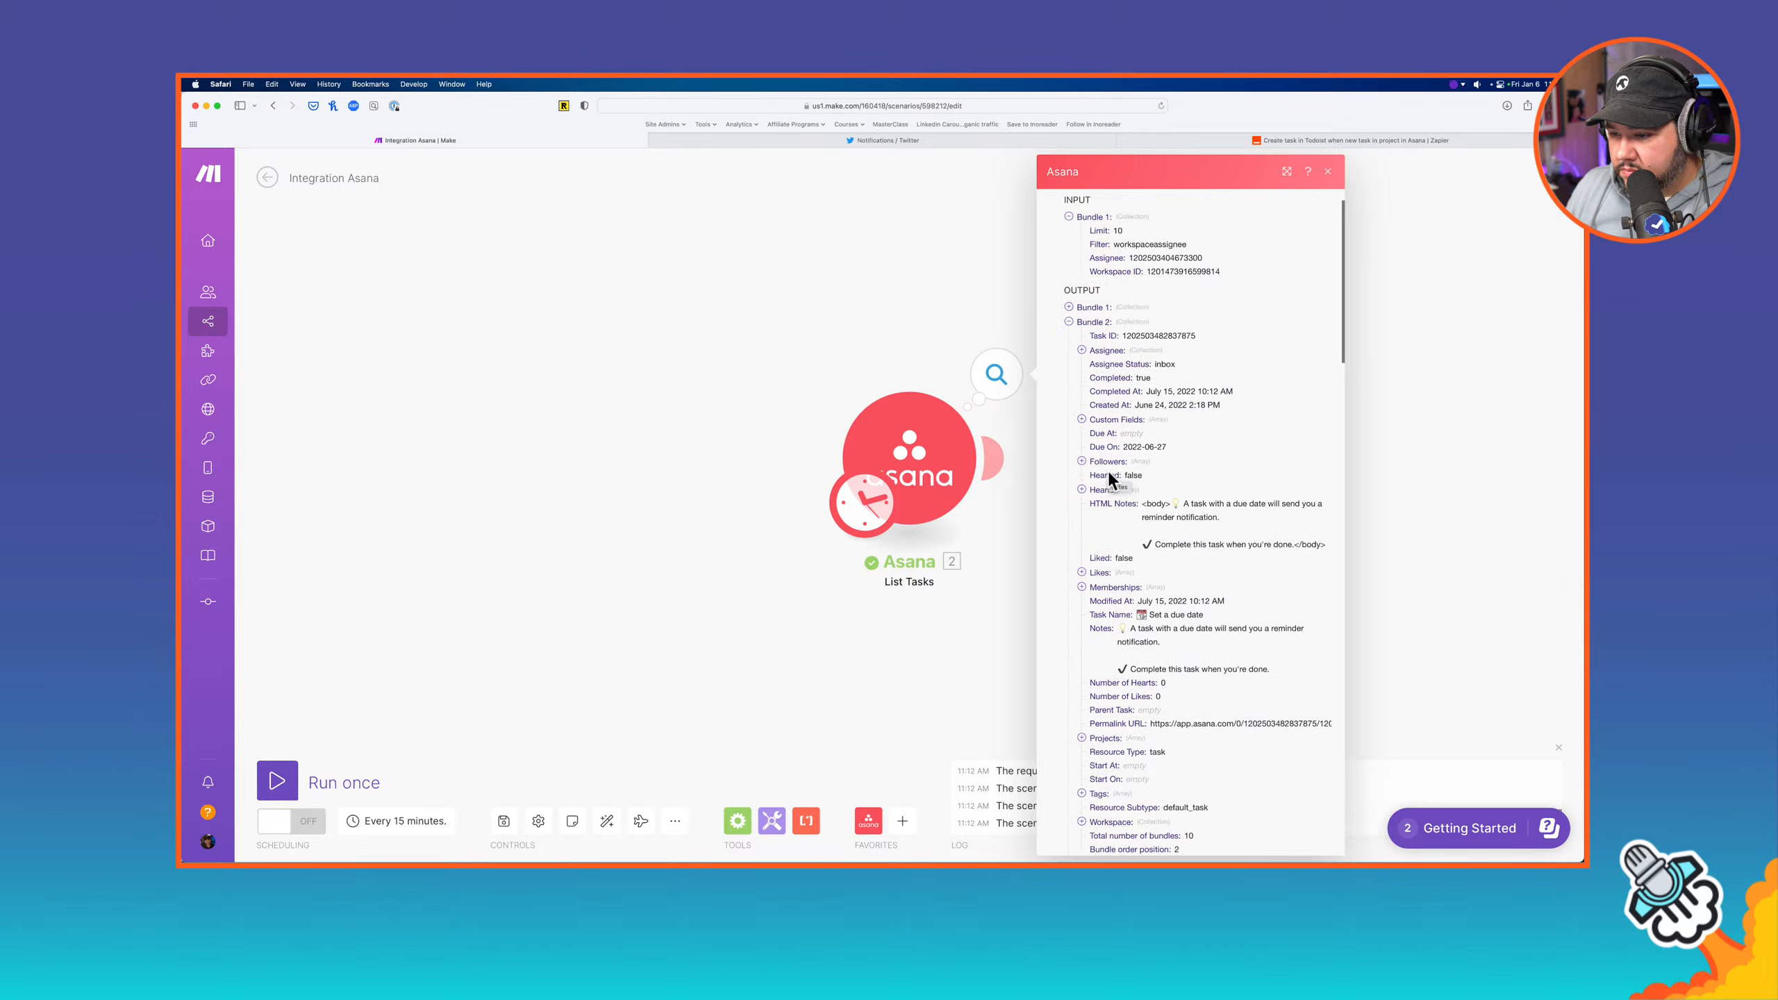
click(1070, 322)
Reopen output Bundle 1 and read through the task data from there to the end of the bundle list
click(1069, 307)
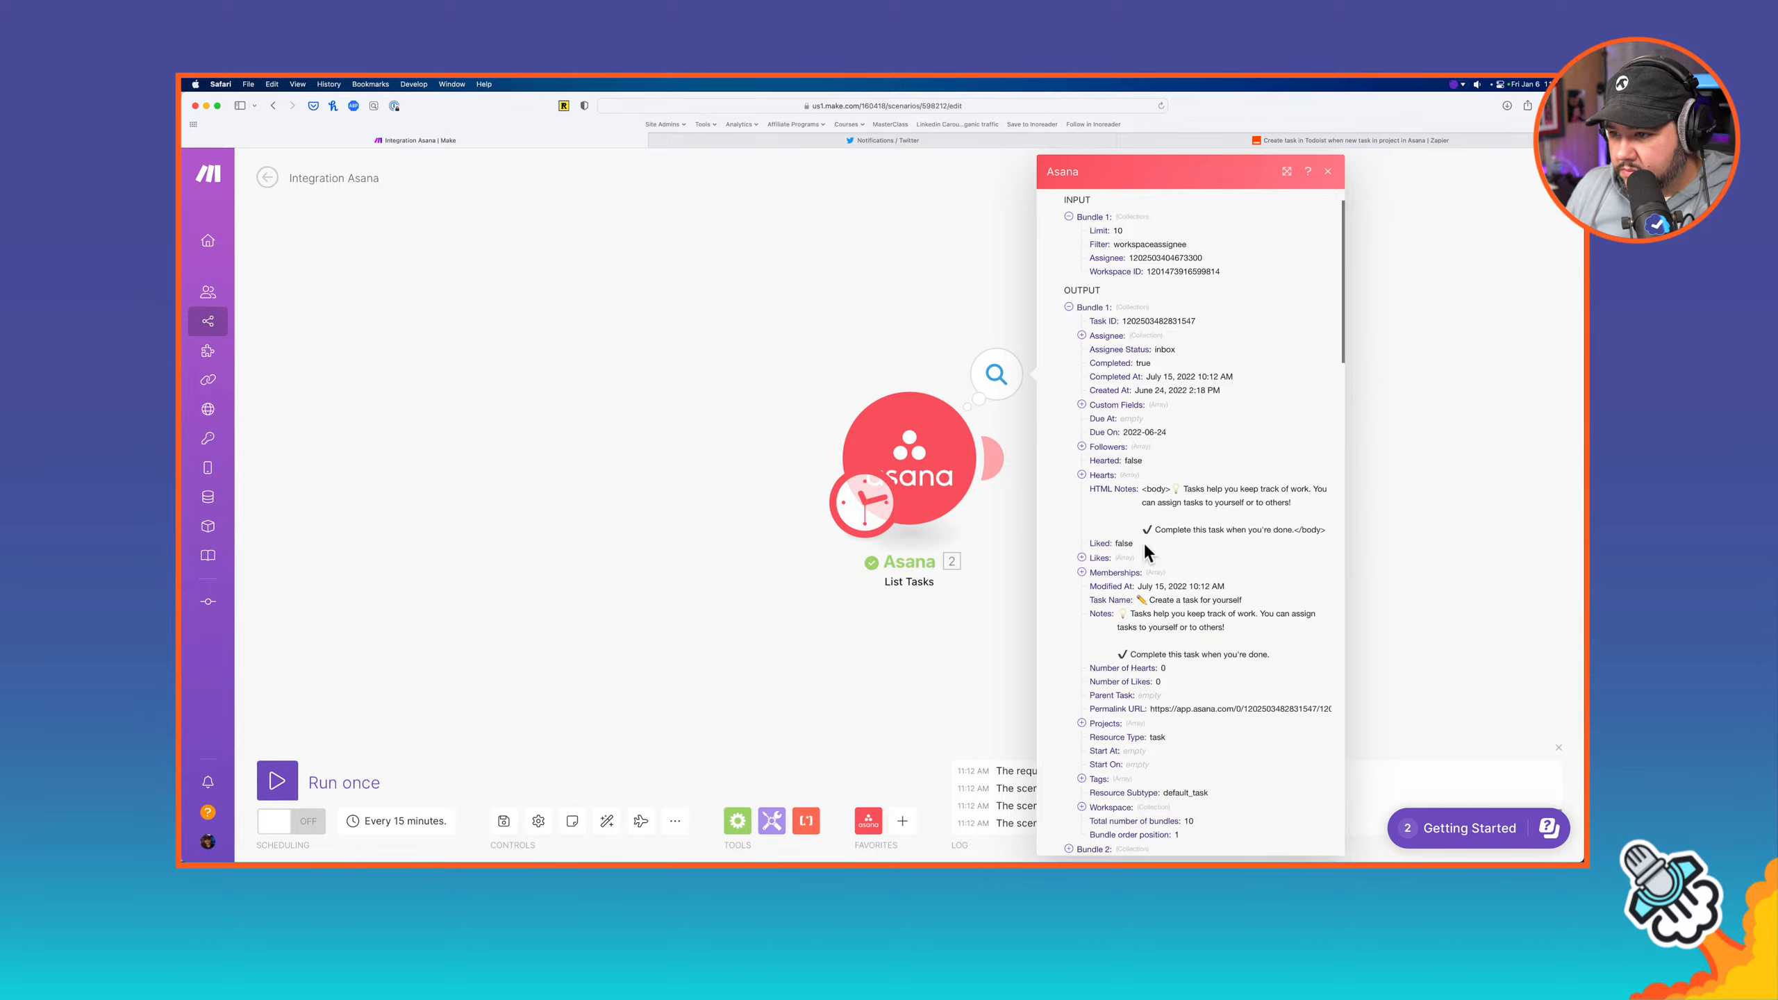
scroll(1097, 548, down, 1)
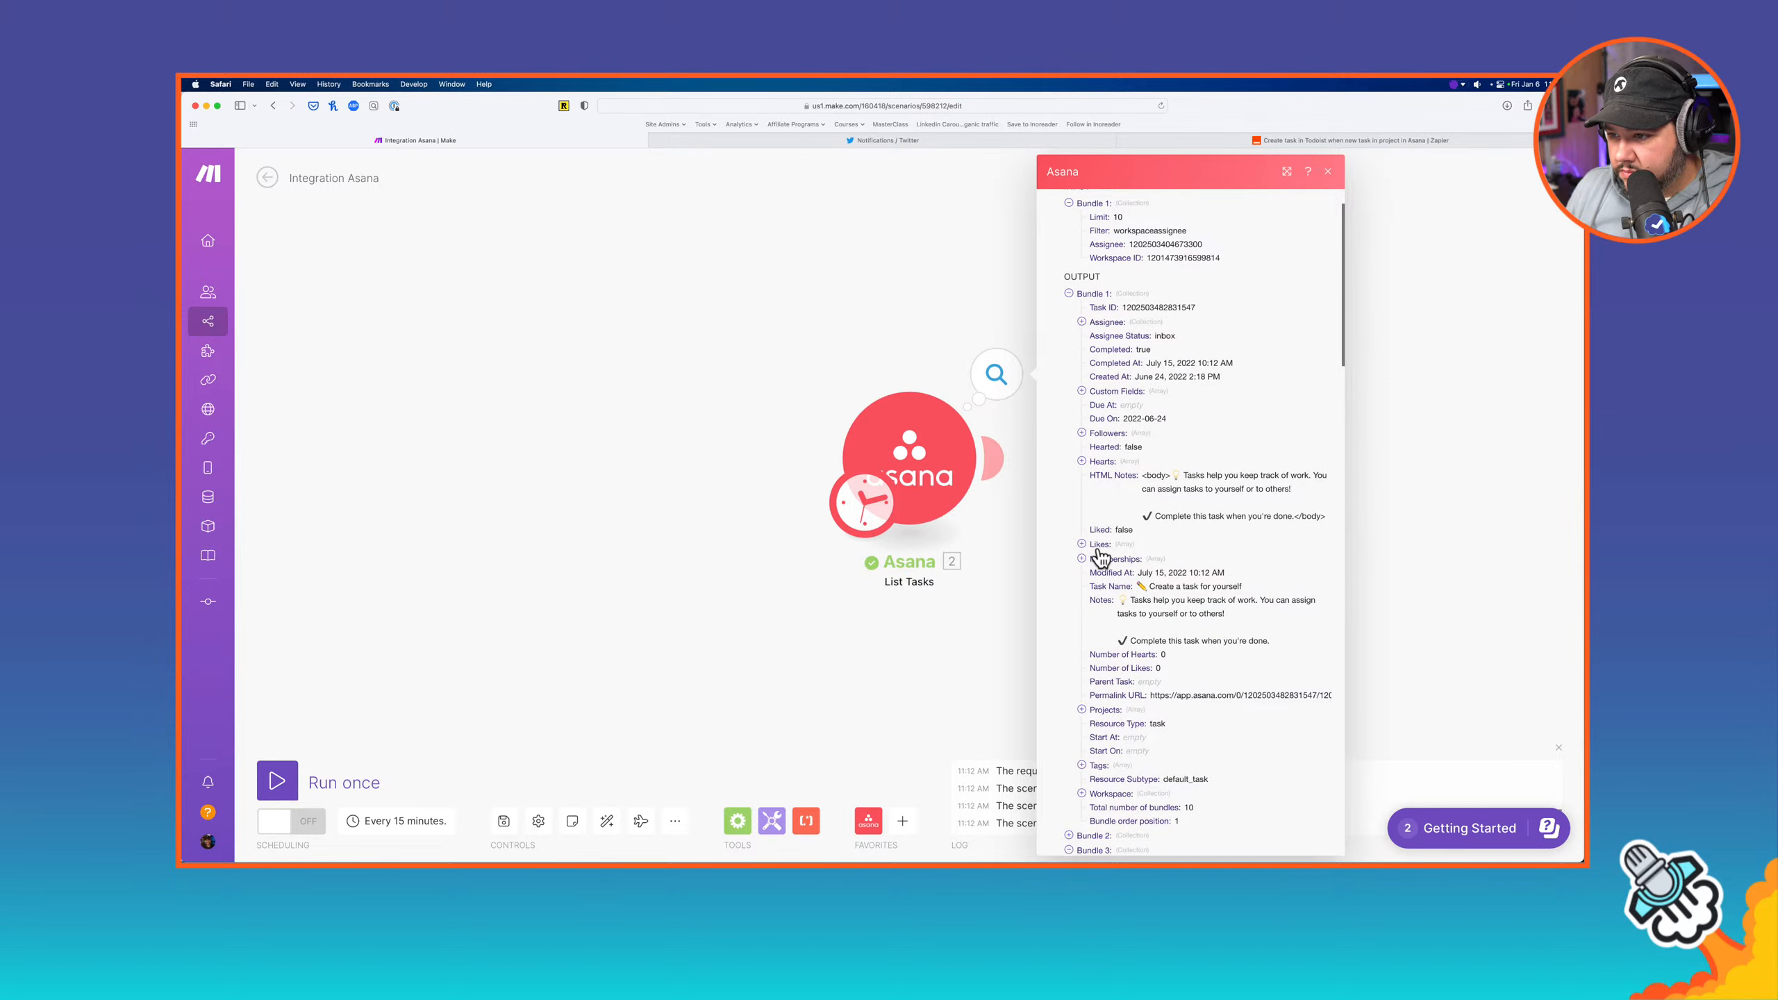
scroll(1098, 557, down, 1)
scroll(1099, 558, down, 1)
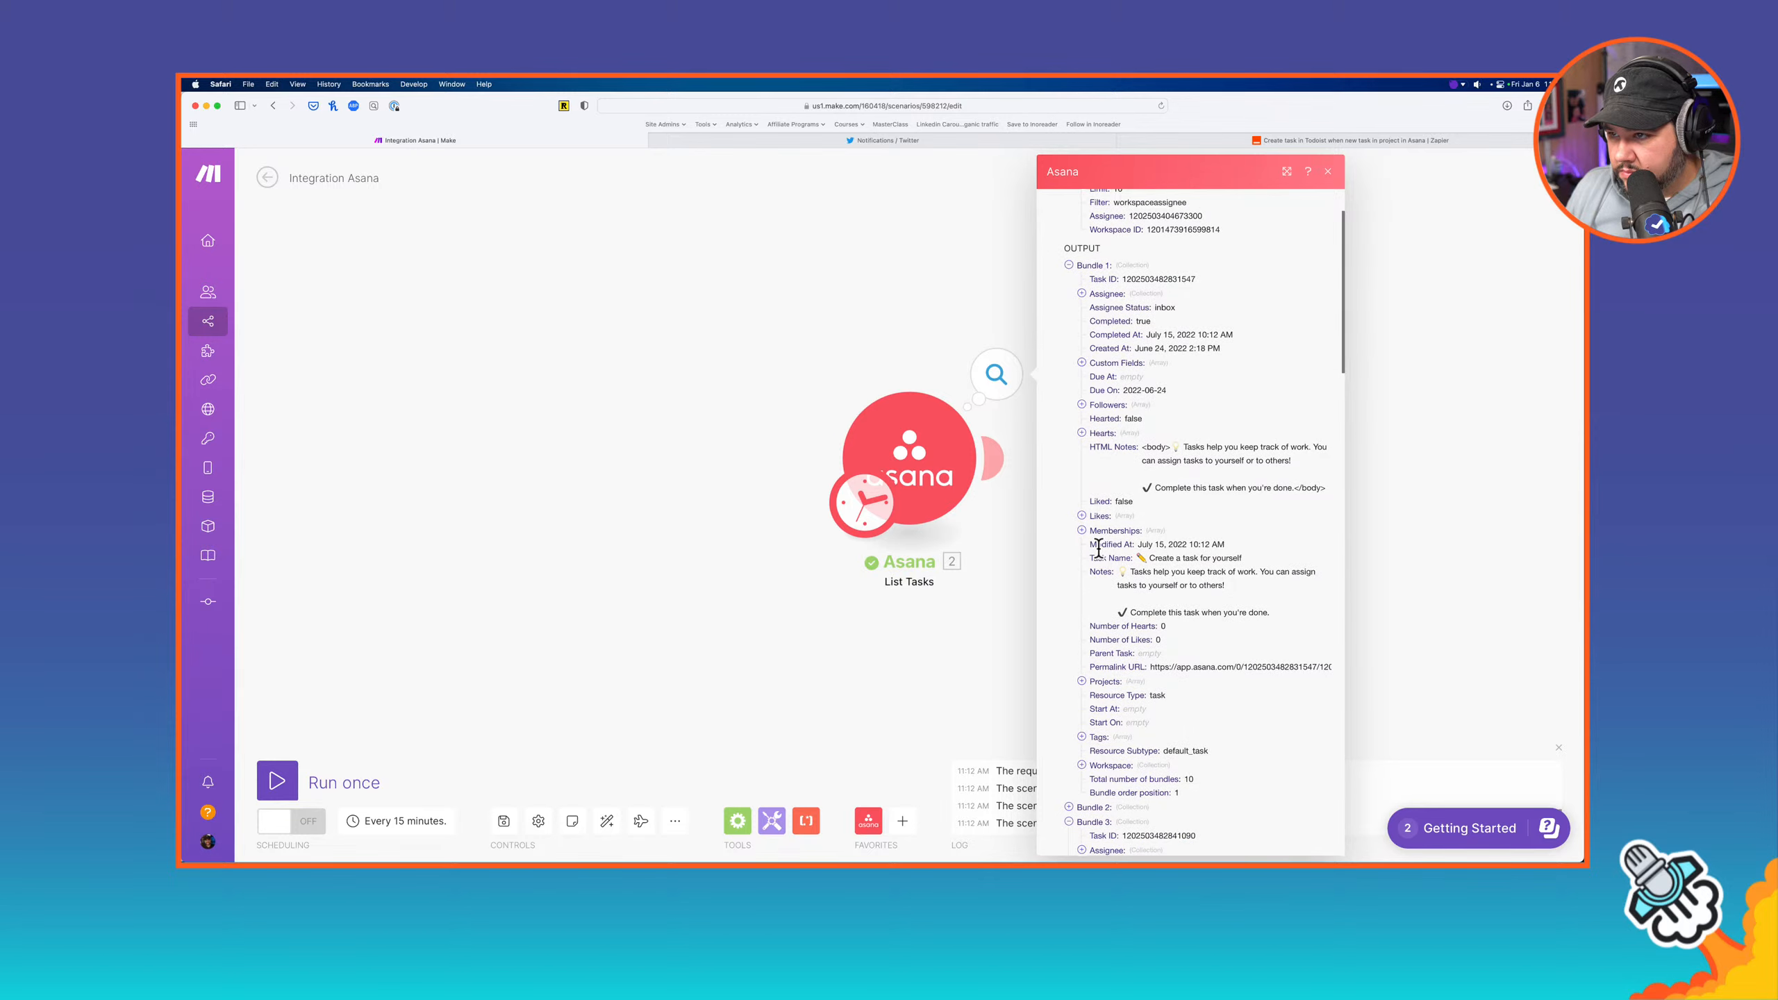
scroll(1097, 548, down, 8)
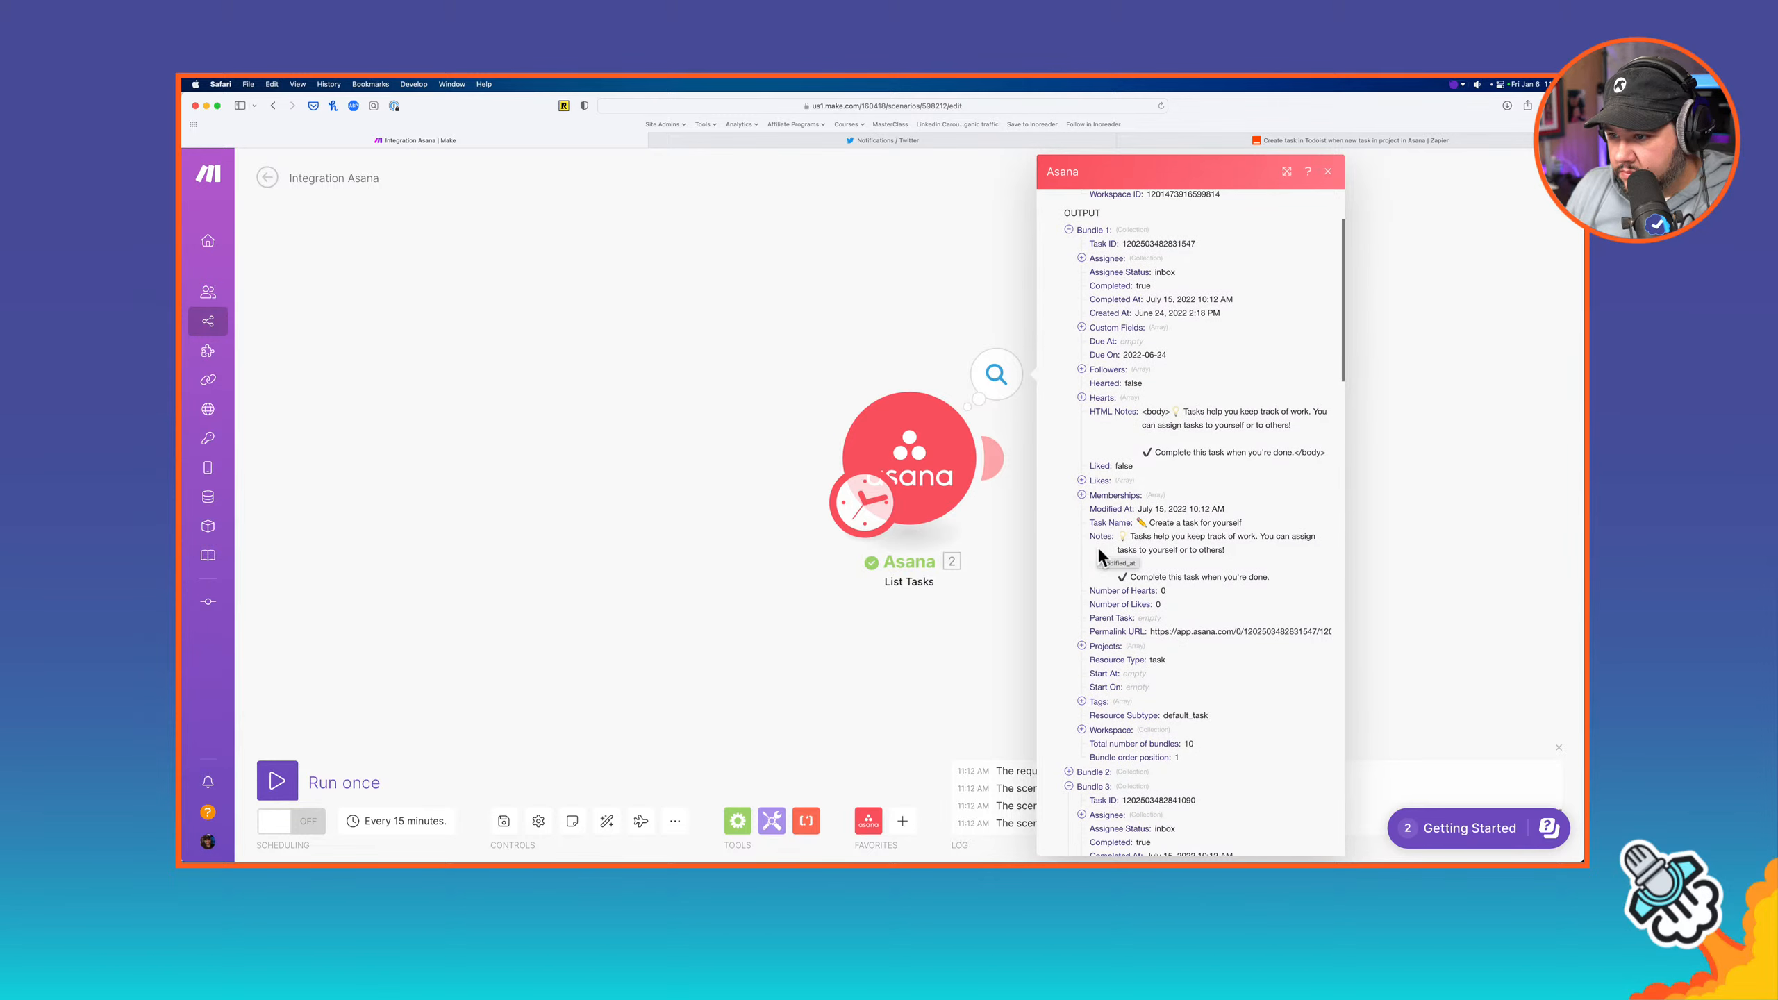
scroll(1098, 548, down, 20)
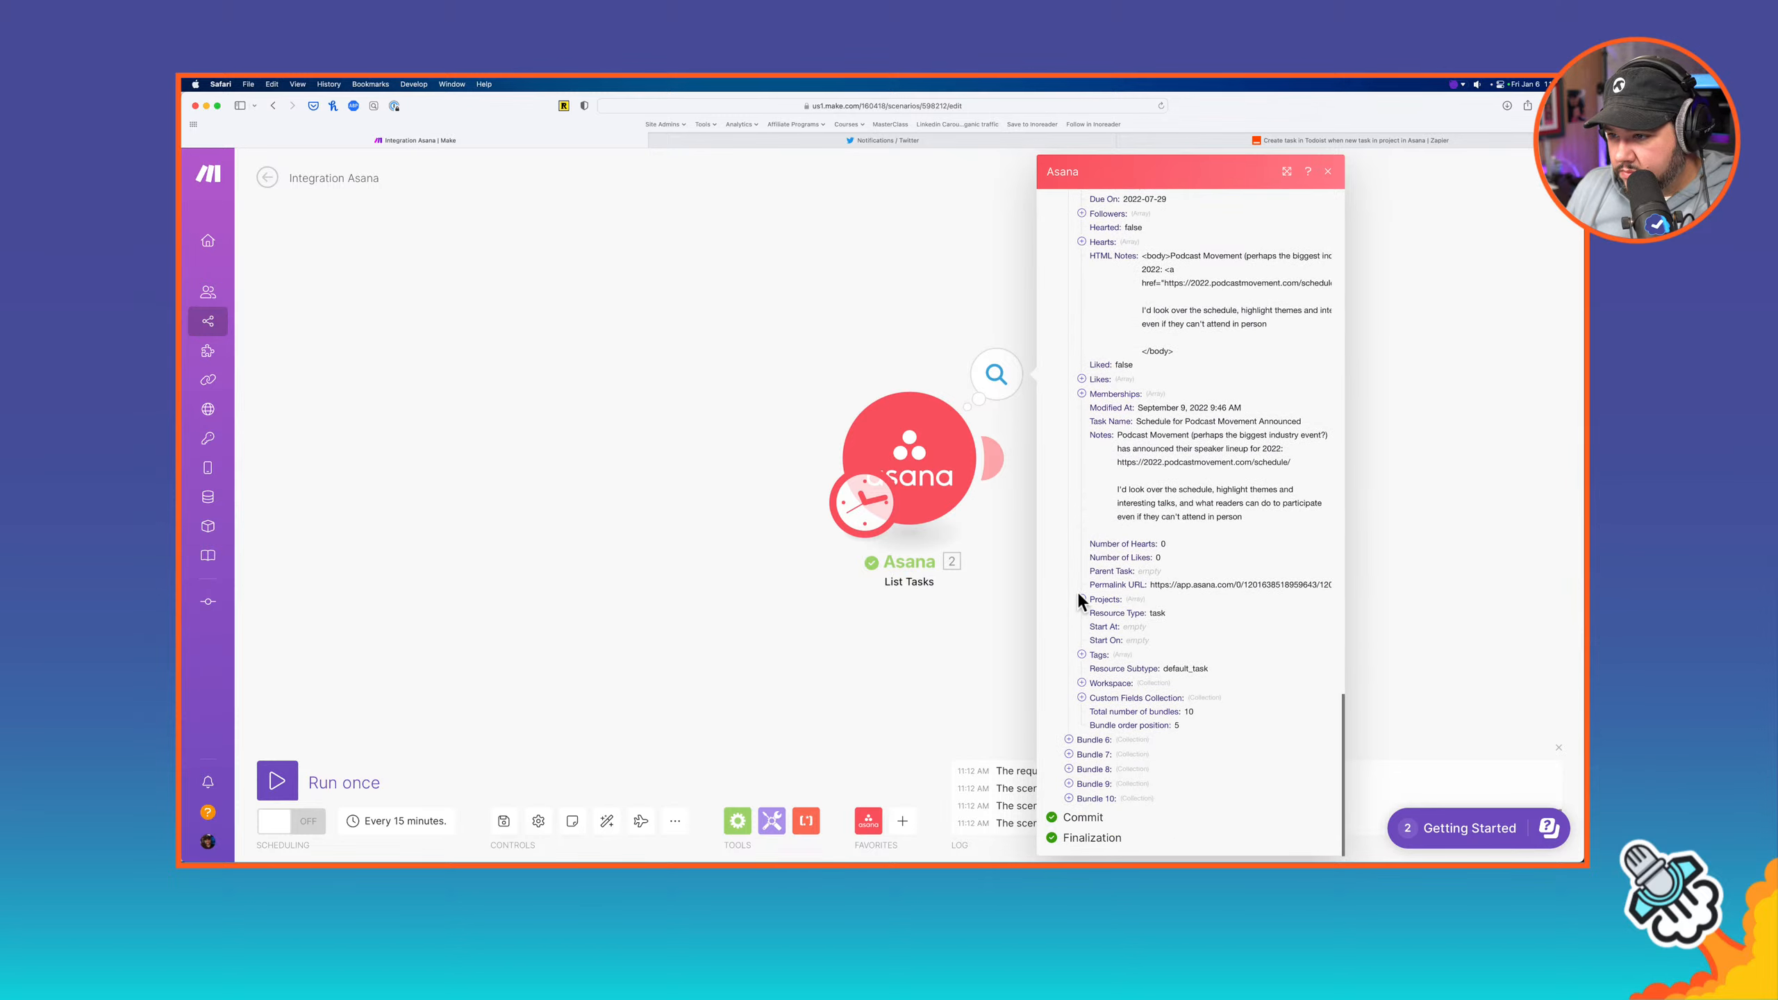
Expand output Bundle 10 and read its task fields down to the end of the bundle
click(1068, 798)
scroll(1096, 616, down, 8)
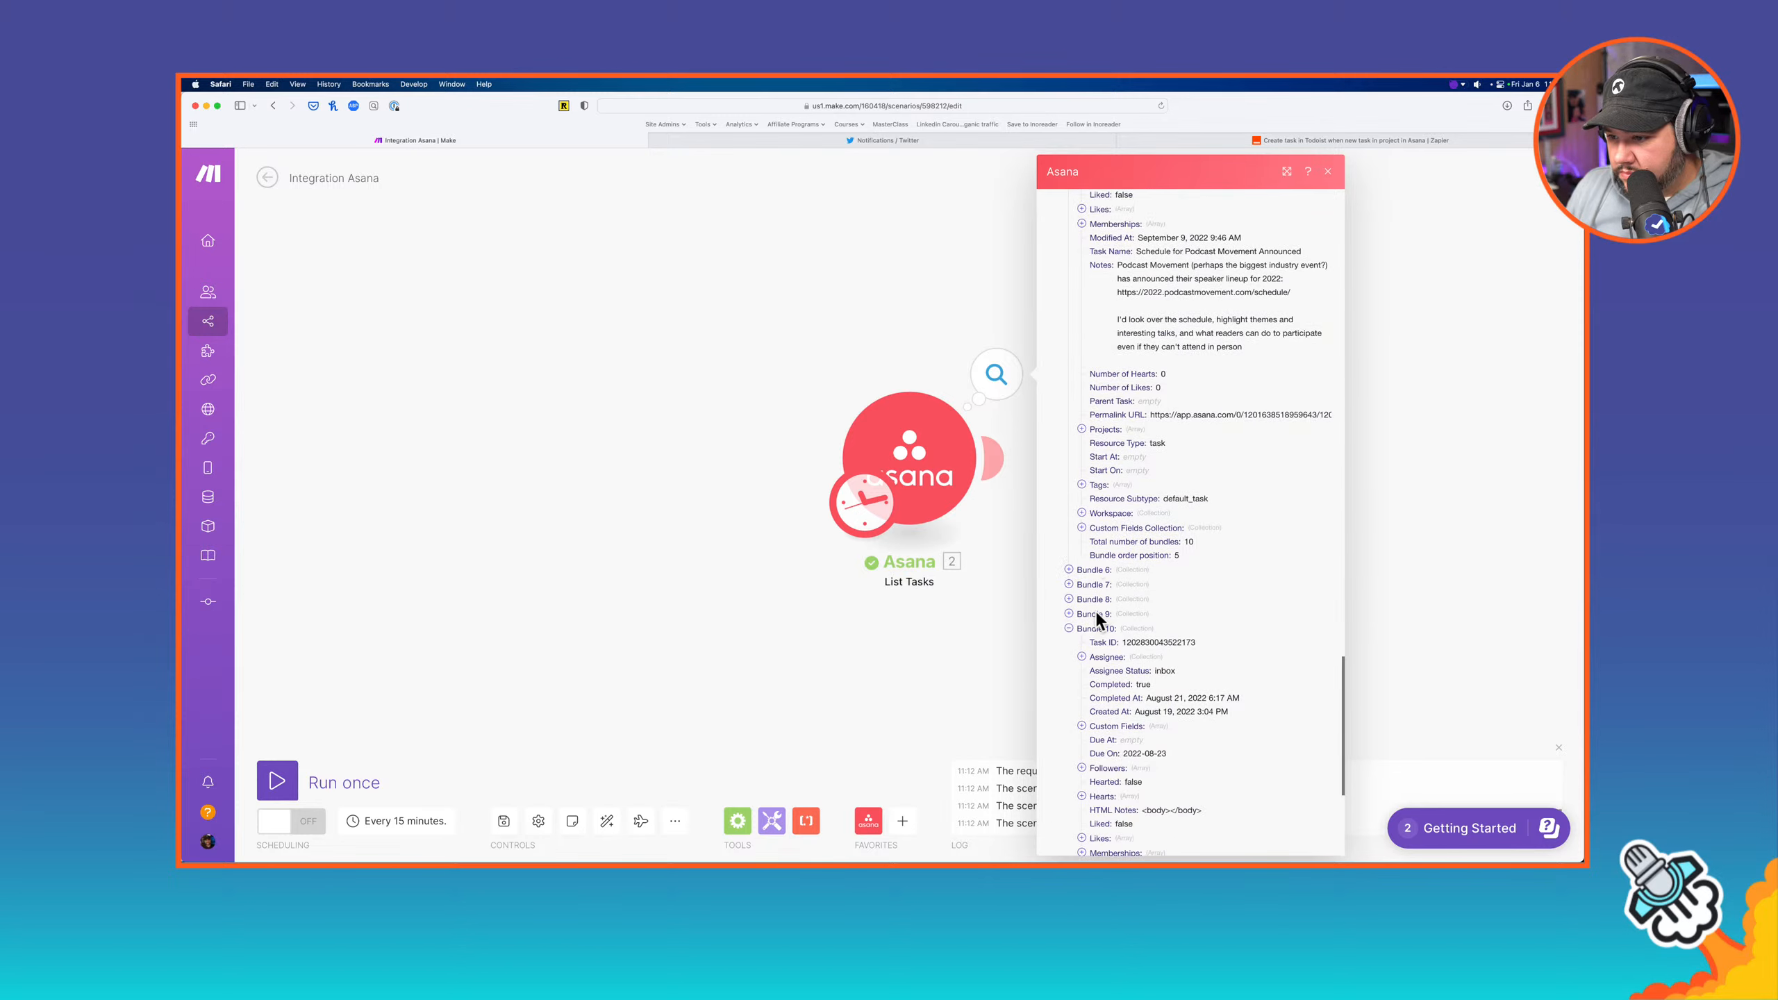
scroll(1096, 613, down, 2)
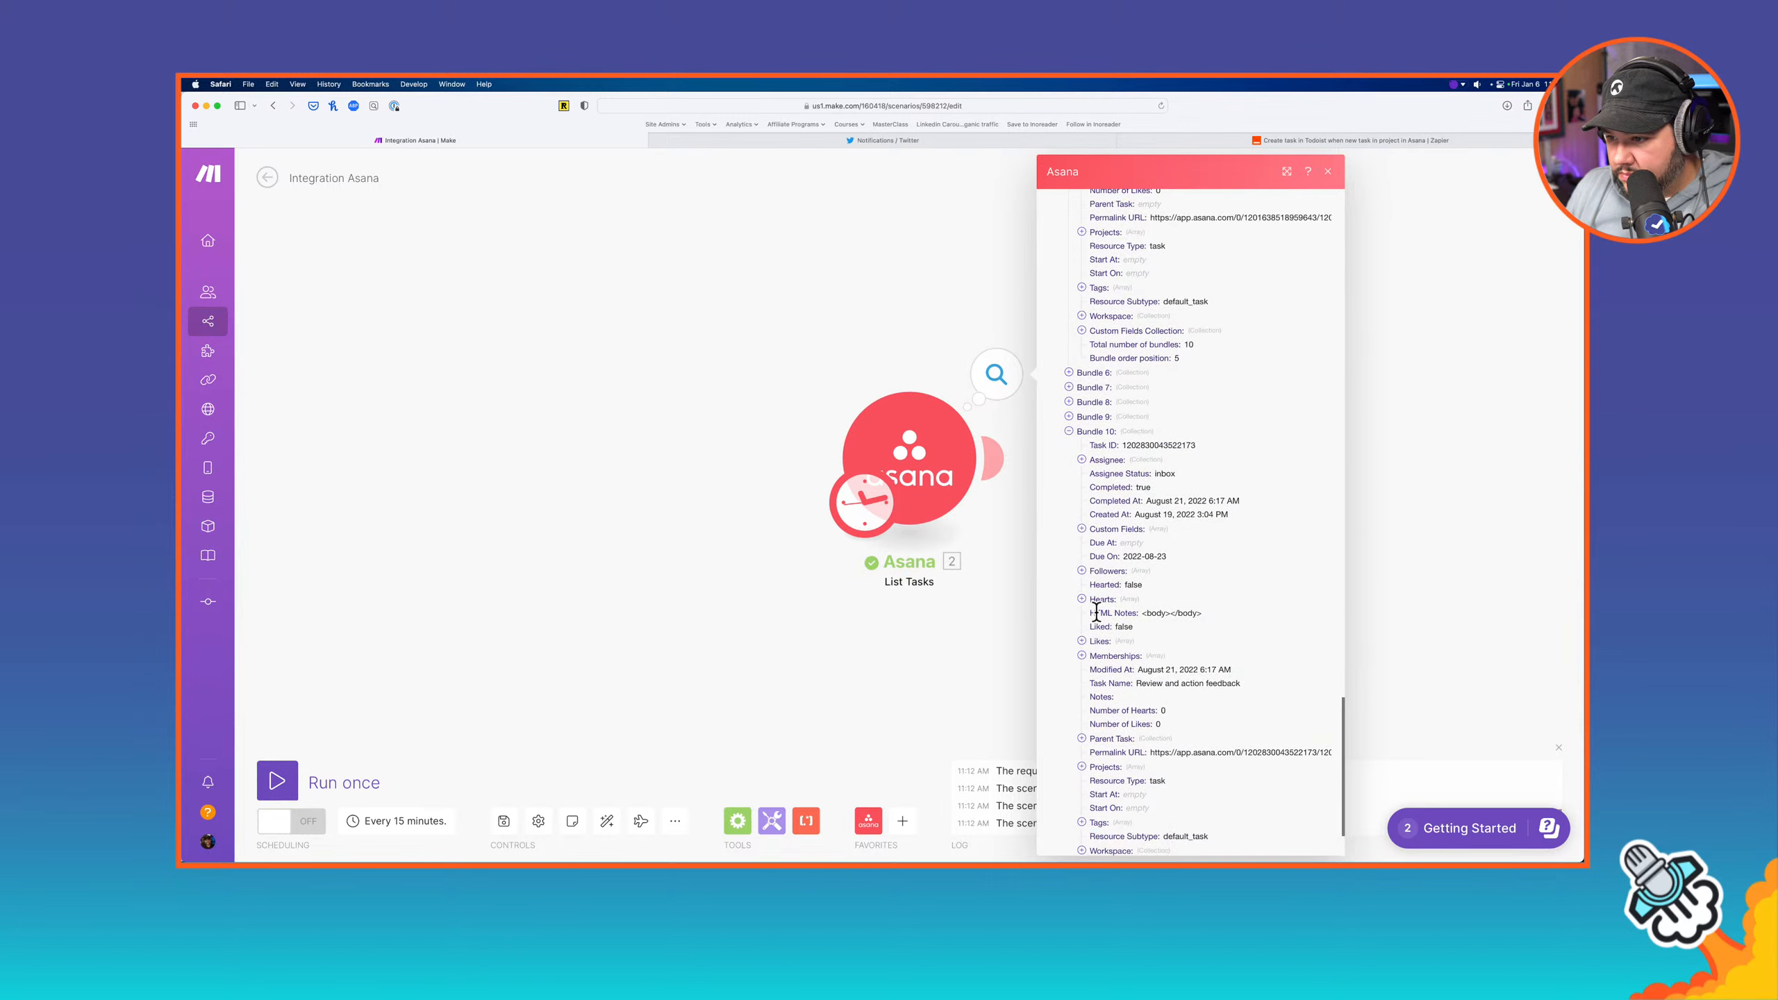
scroll(1096, 612, down, 2)
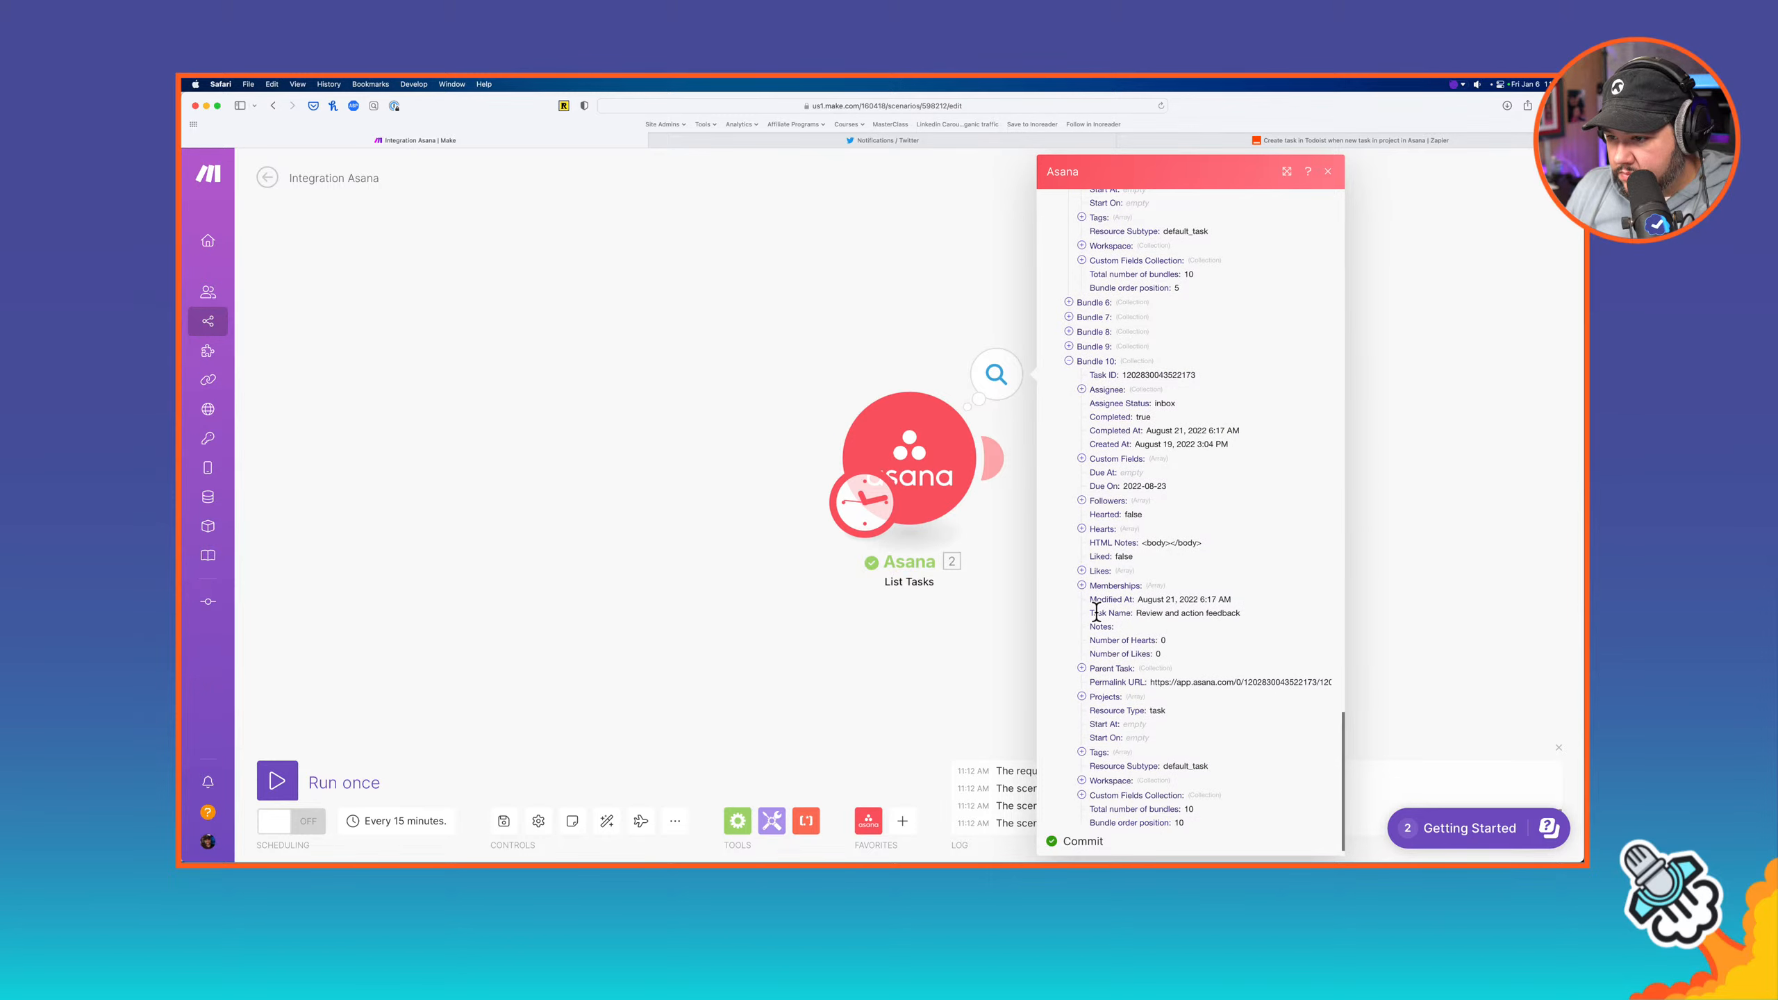
Check the connection in the List Tasks settings and delete the List Tasks module from the scenario
click(910, 459)
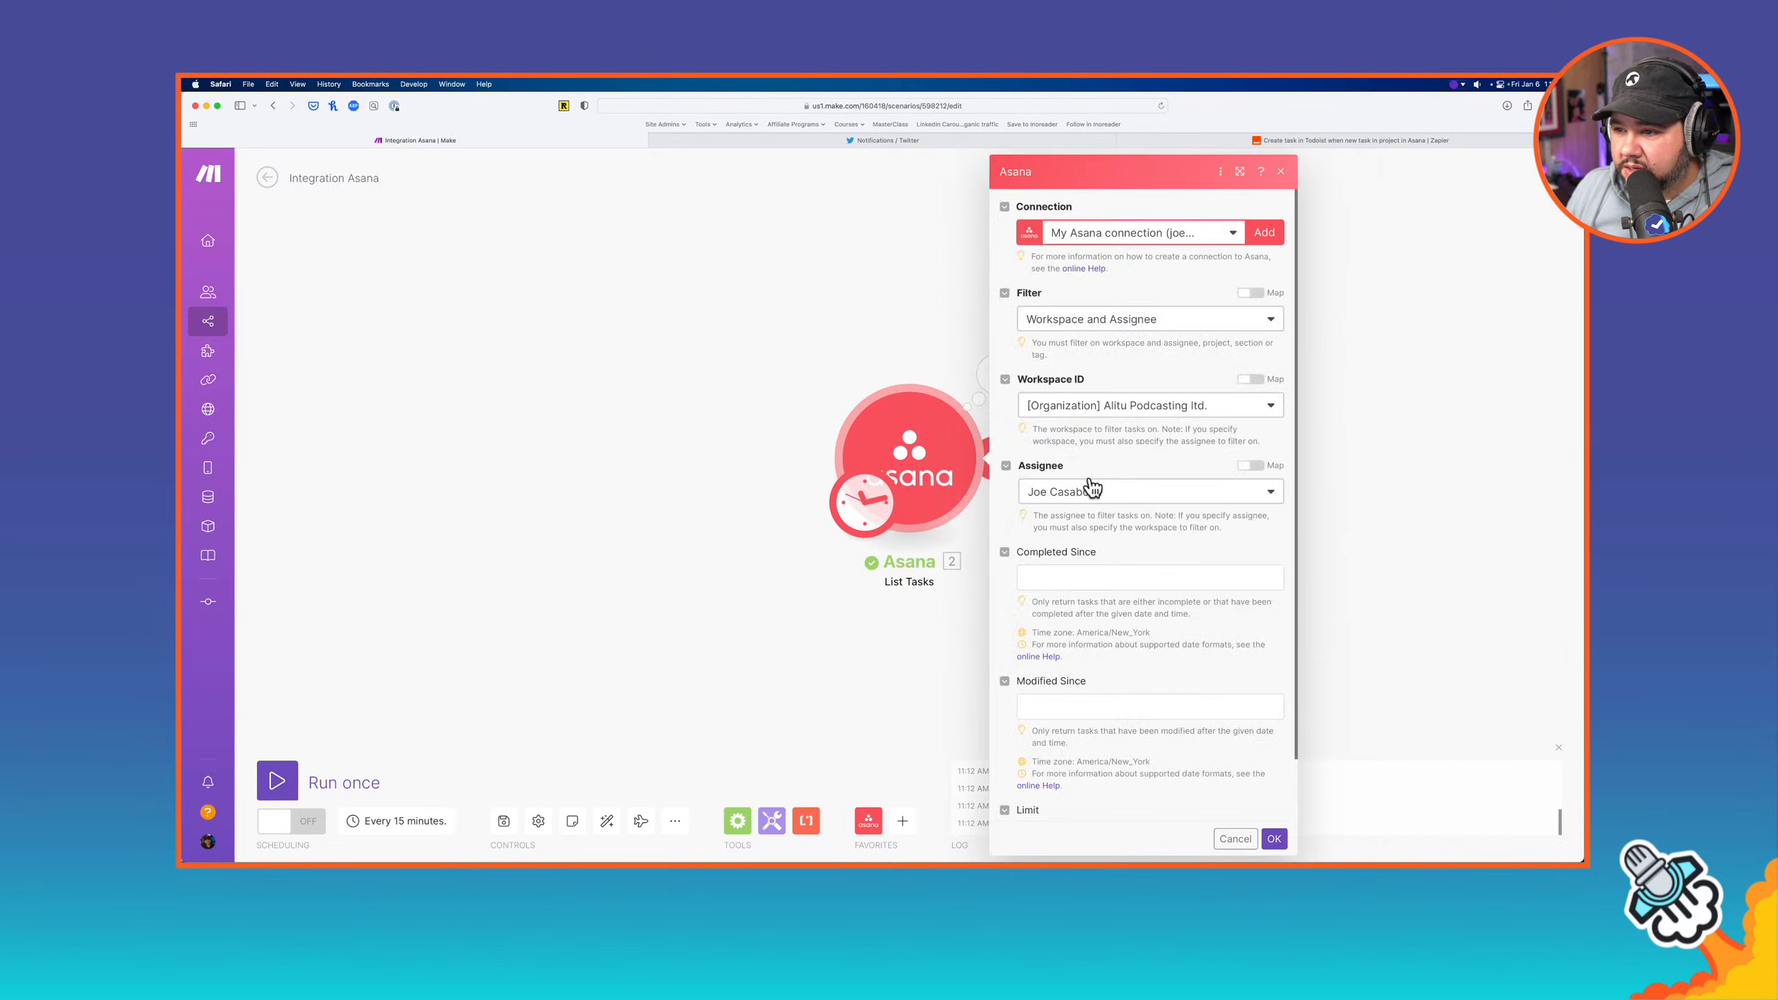
click(1203, 235)
click(1017, 304)
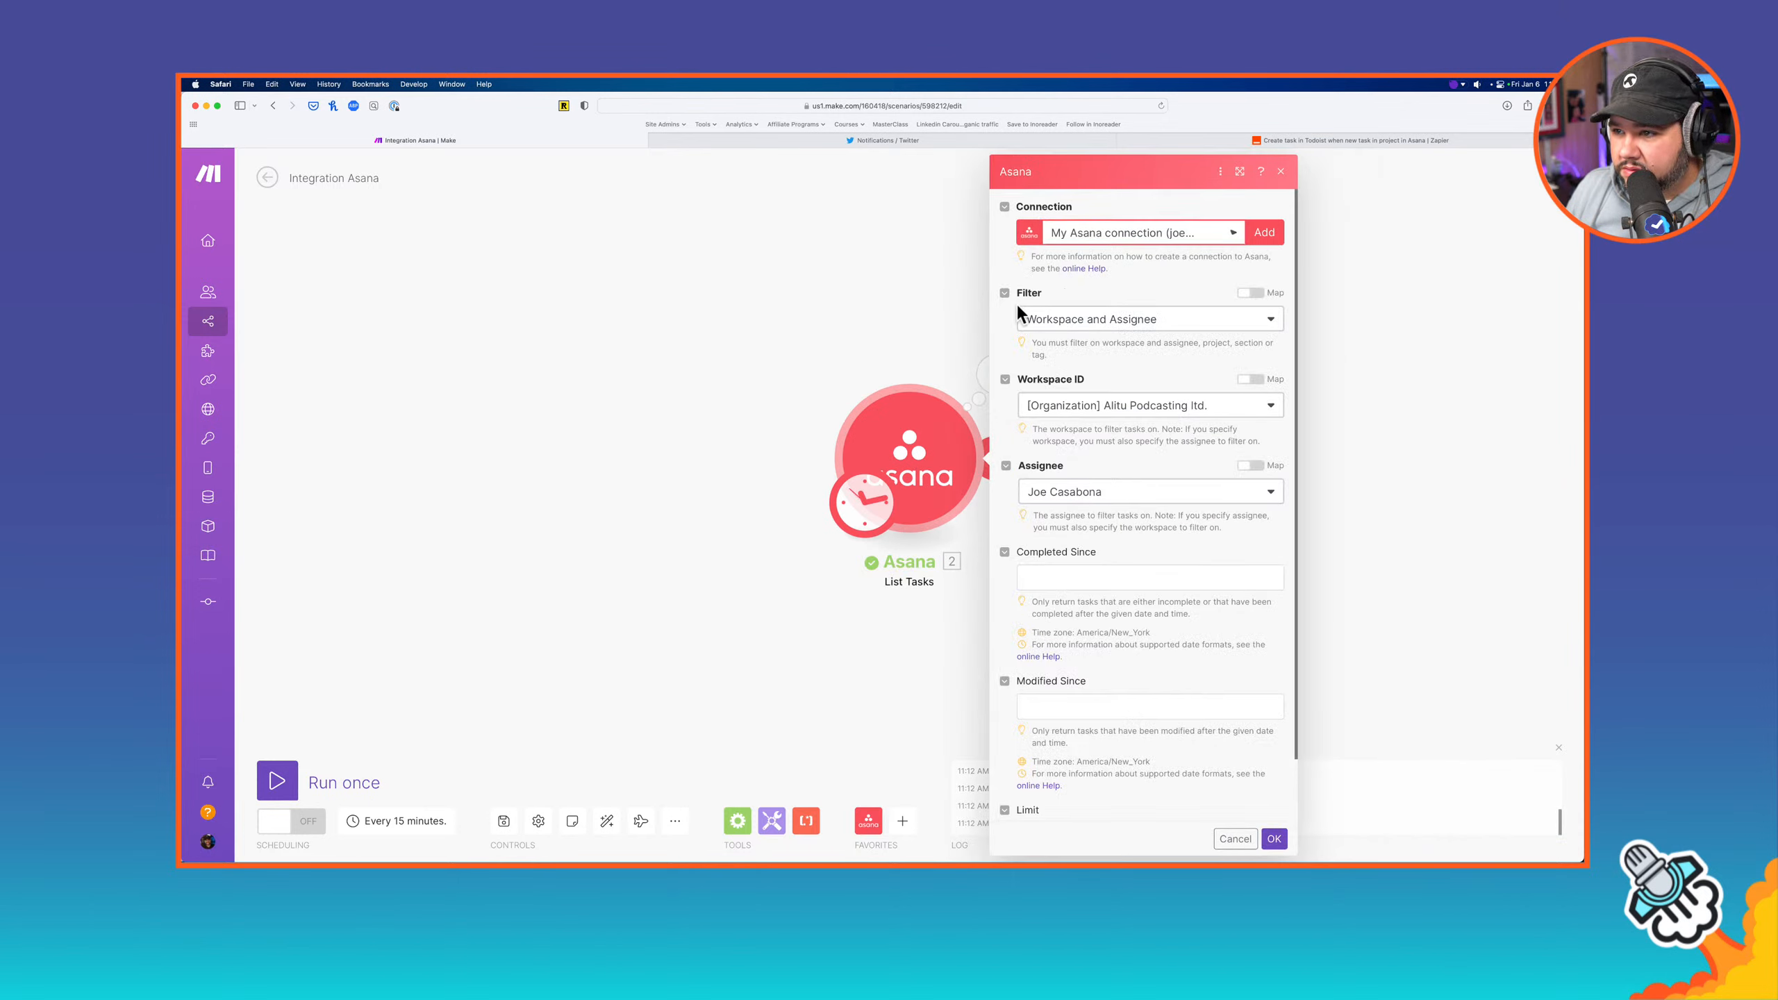
right_click(923, 464)
click(966, 641)
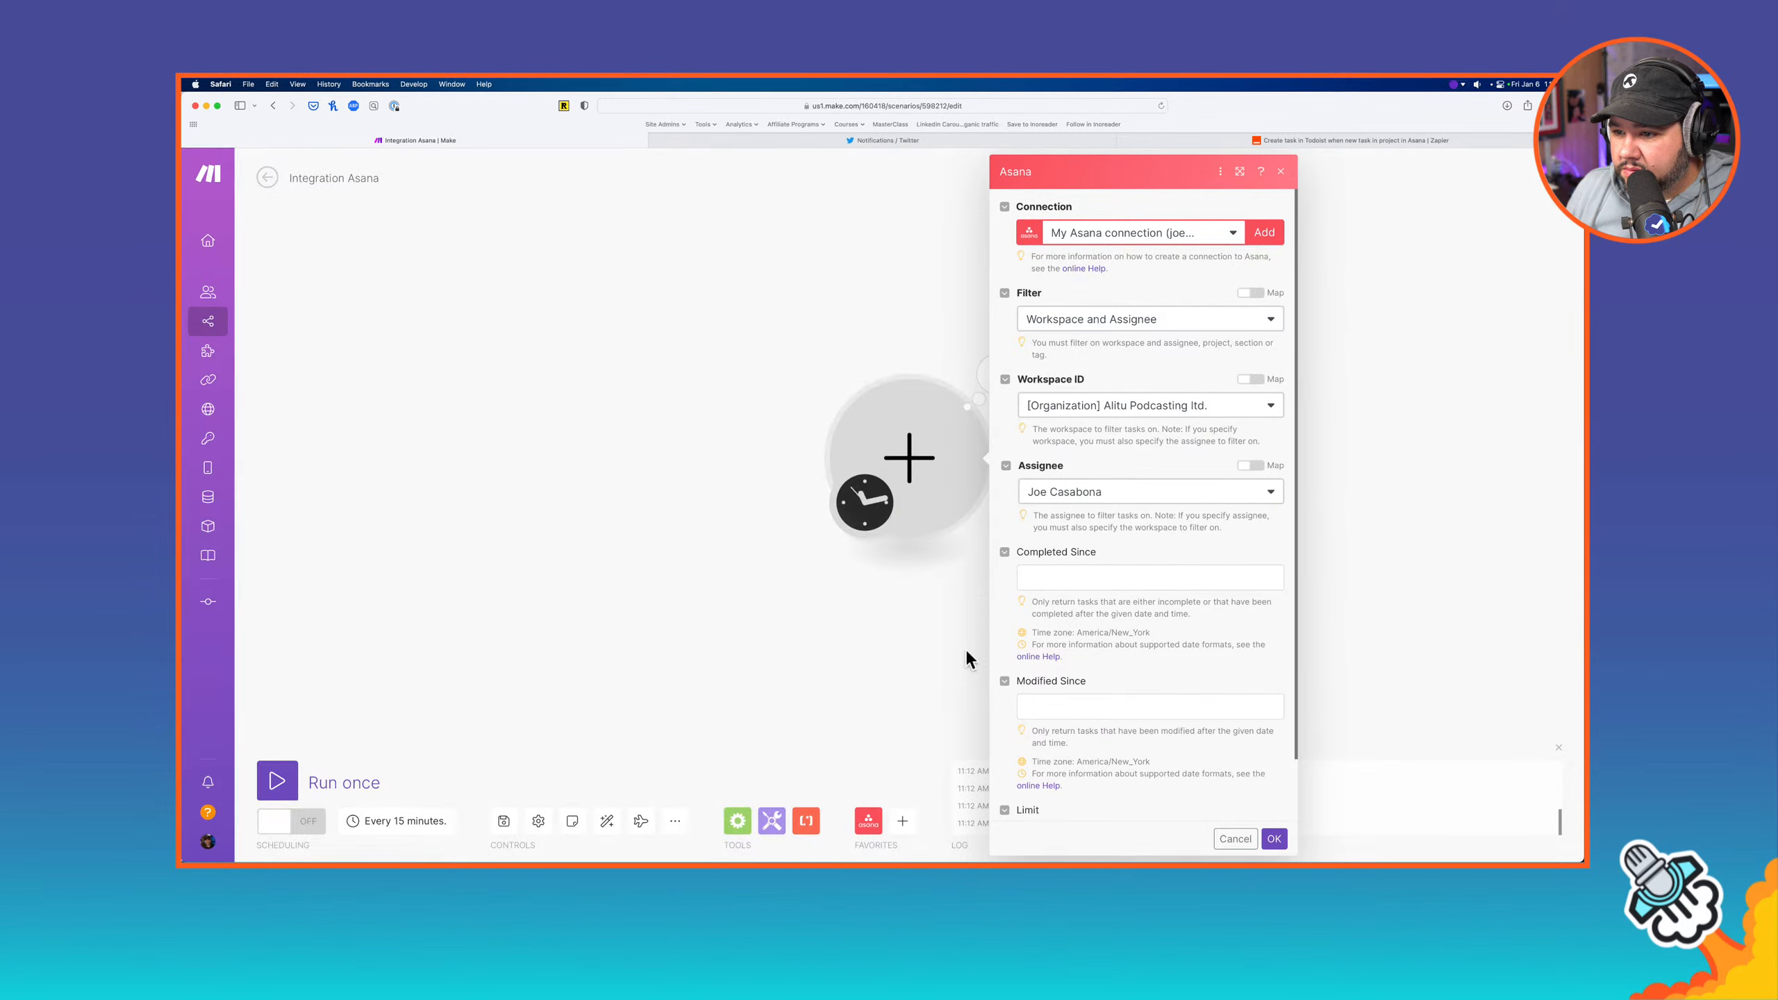
Add the Asana Watch Webhook Events module as the scenario's trigger
click(914, 450)
click(1040, 422)
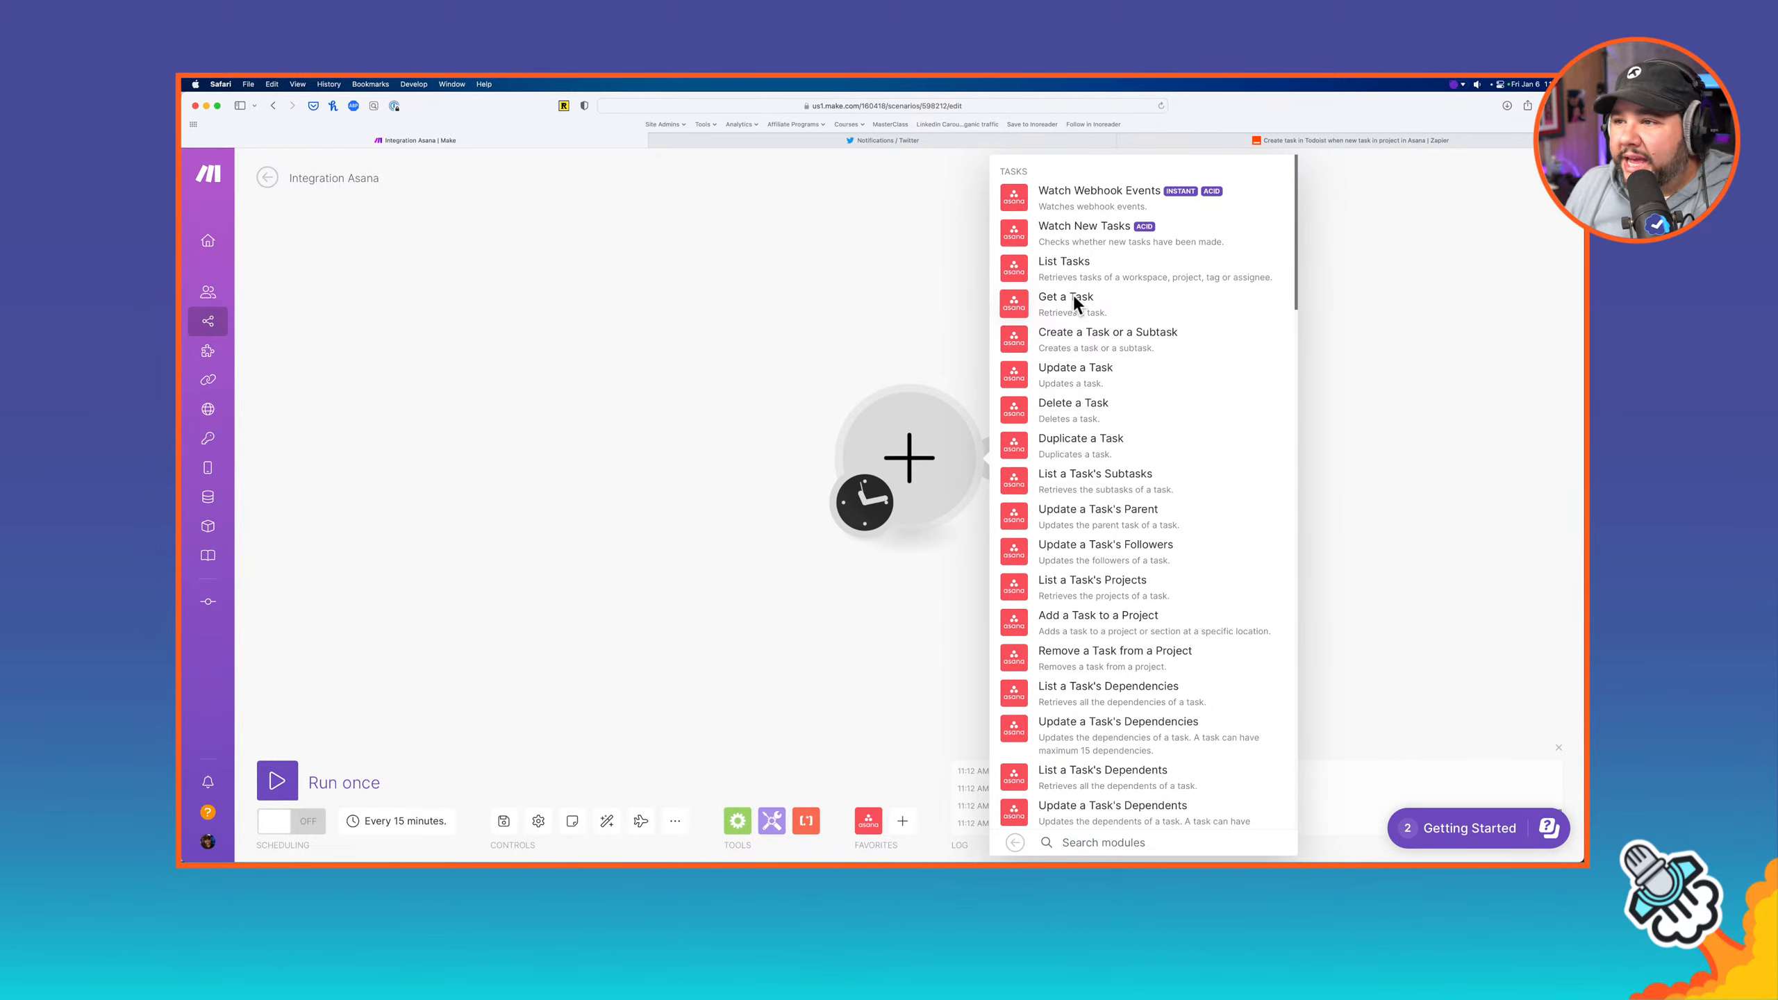
click(1110, 205)
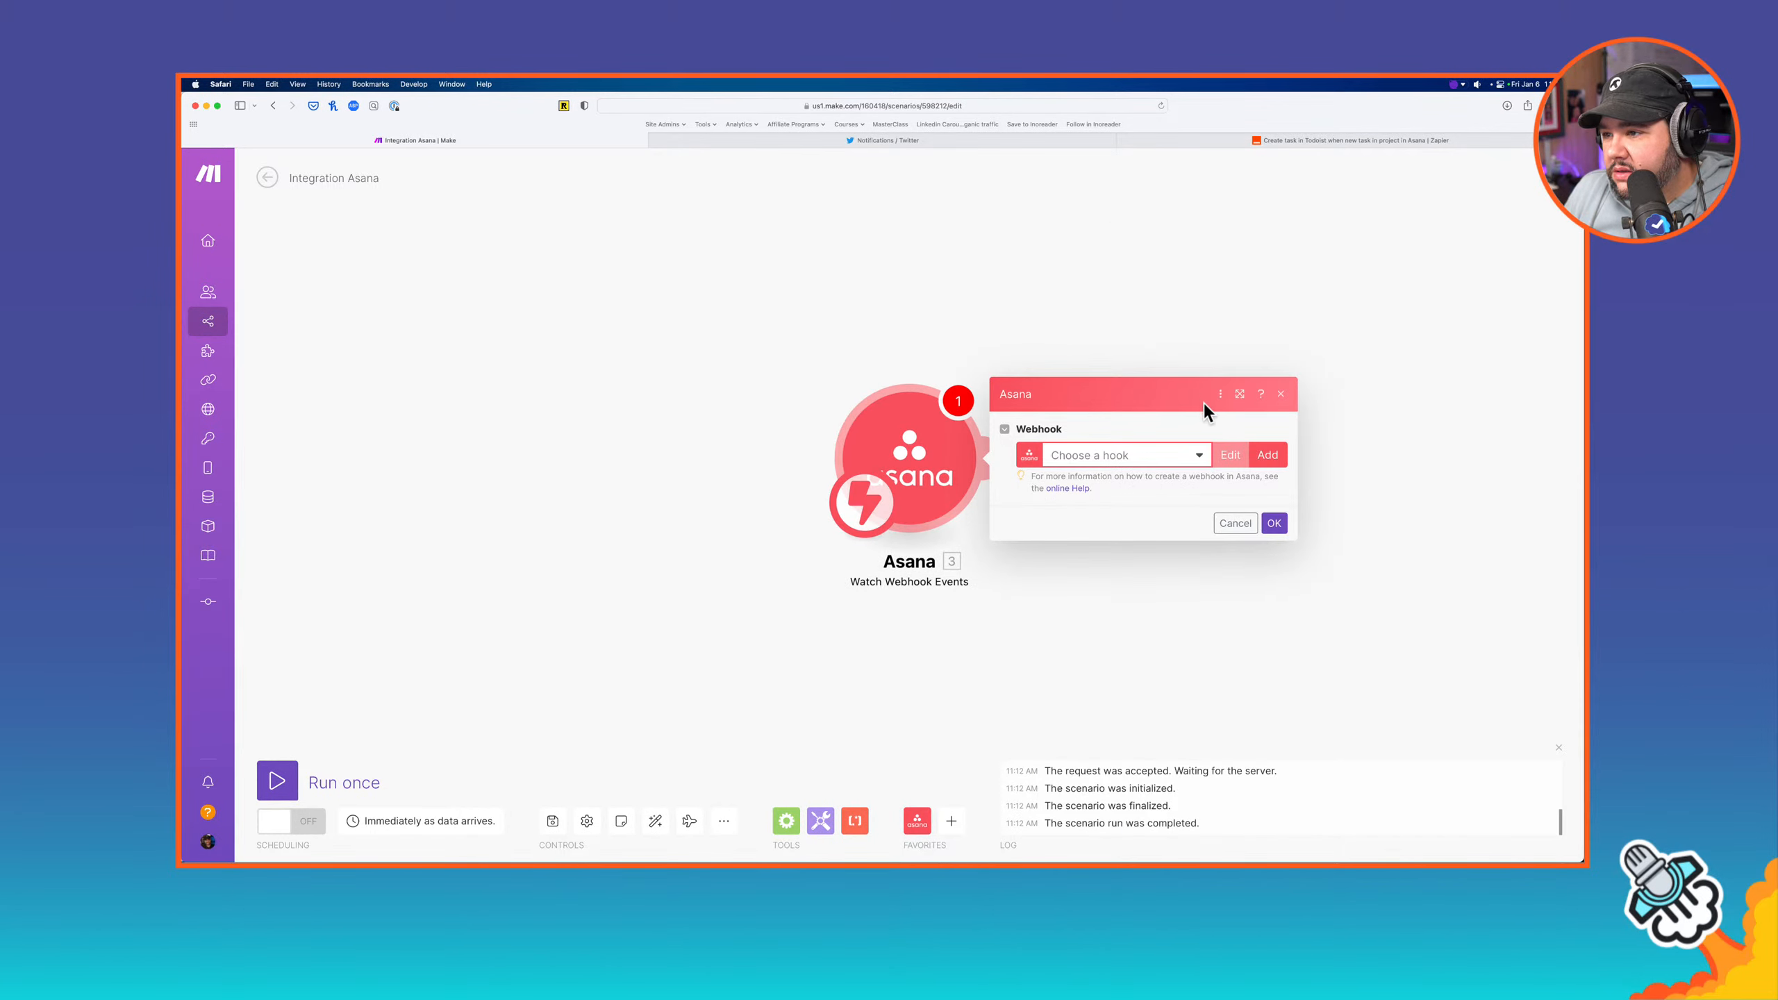
Switch to the Zap in Zapier, open it for editing, and check the Asana trigger's event and account settings
click(1338, 142)
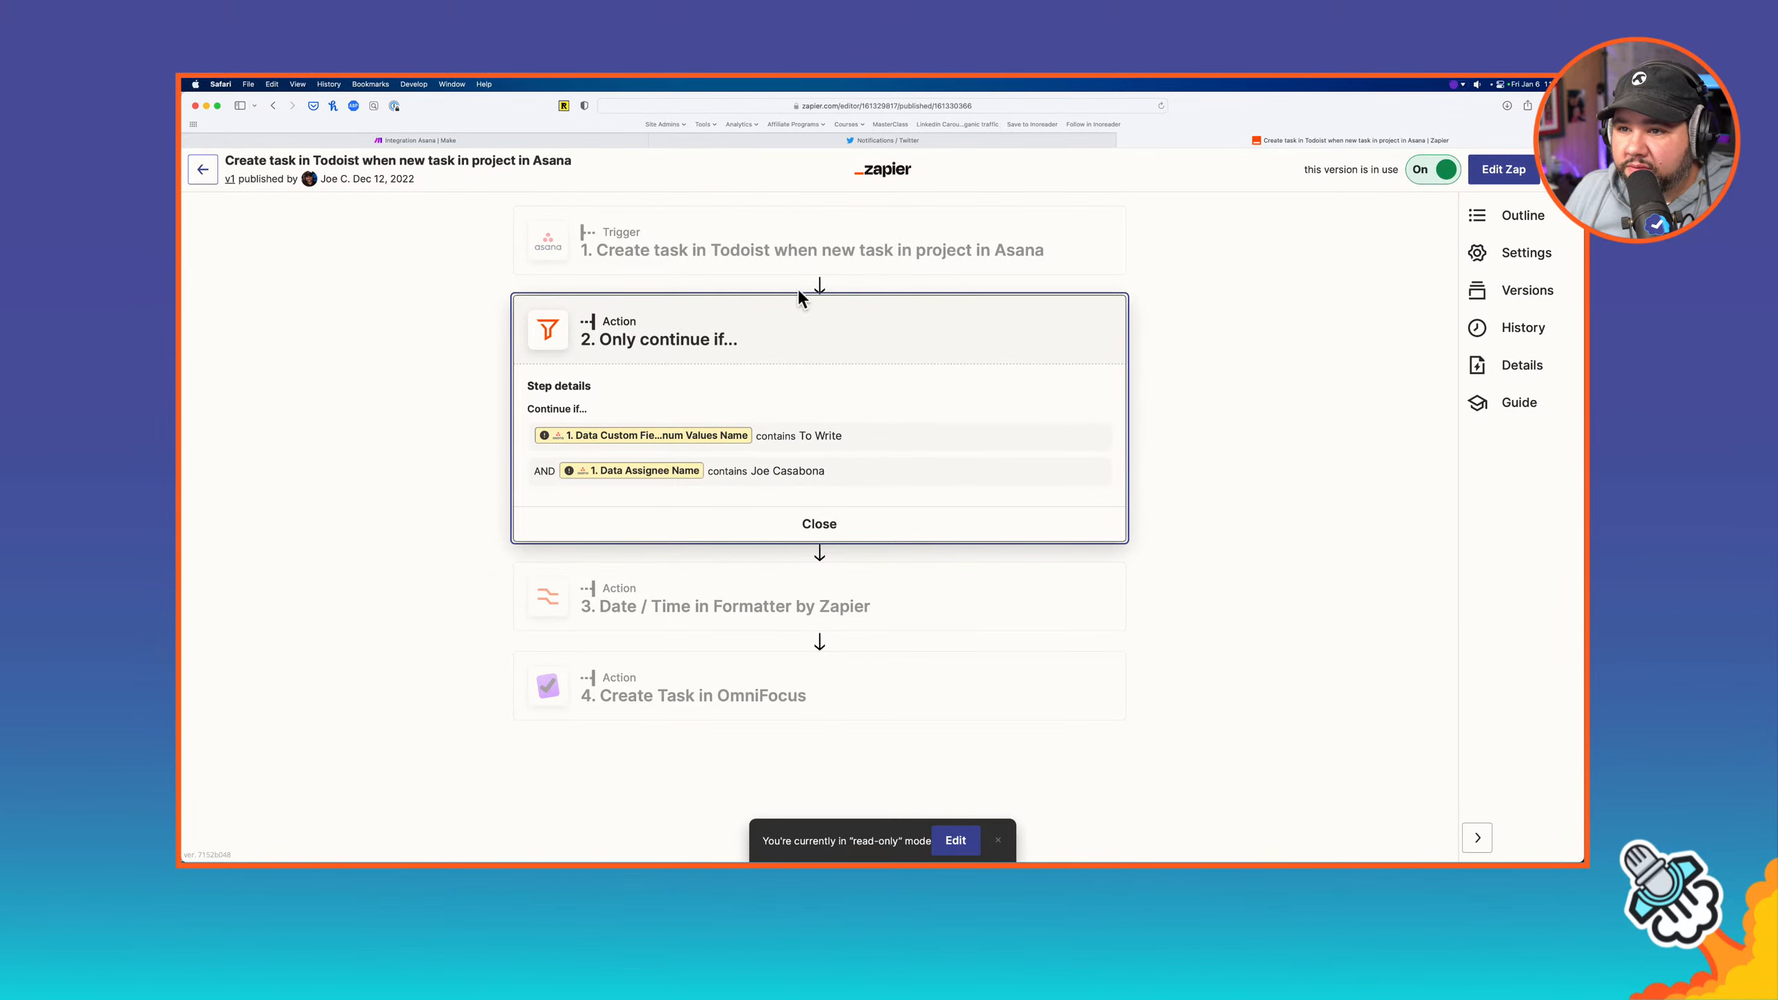
click(793, 245)
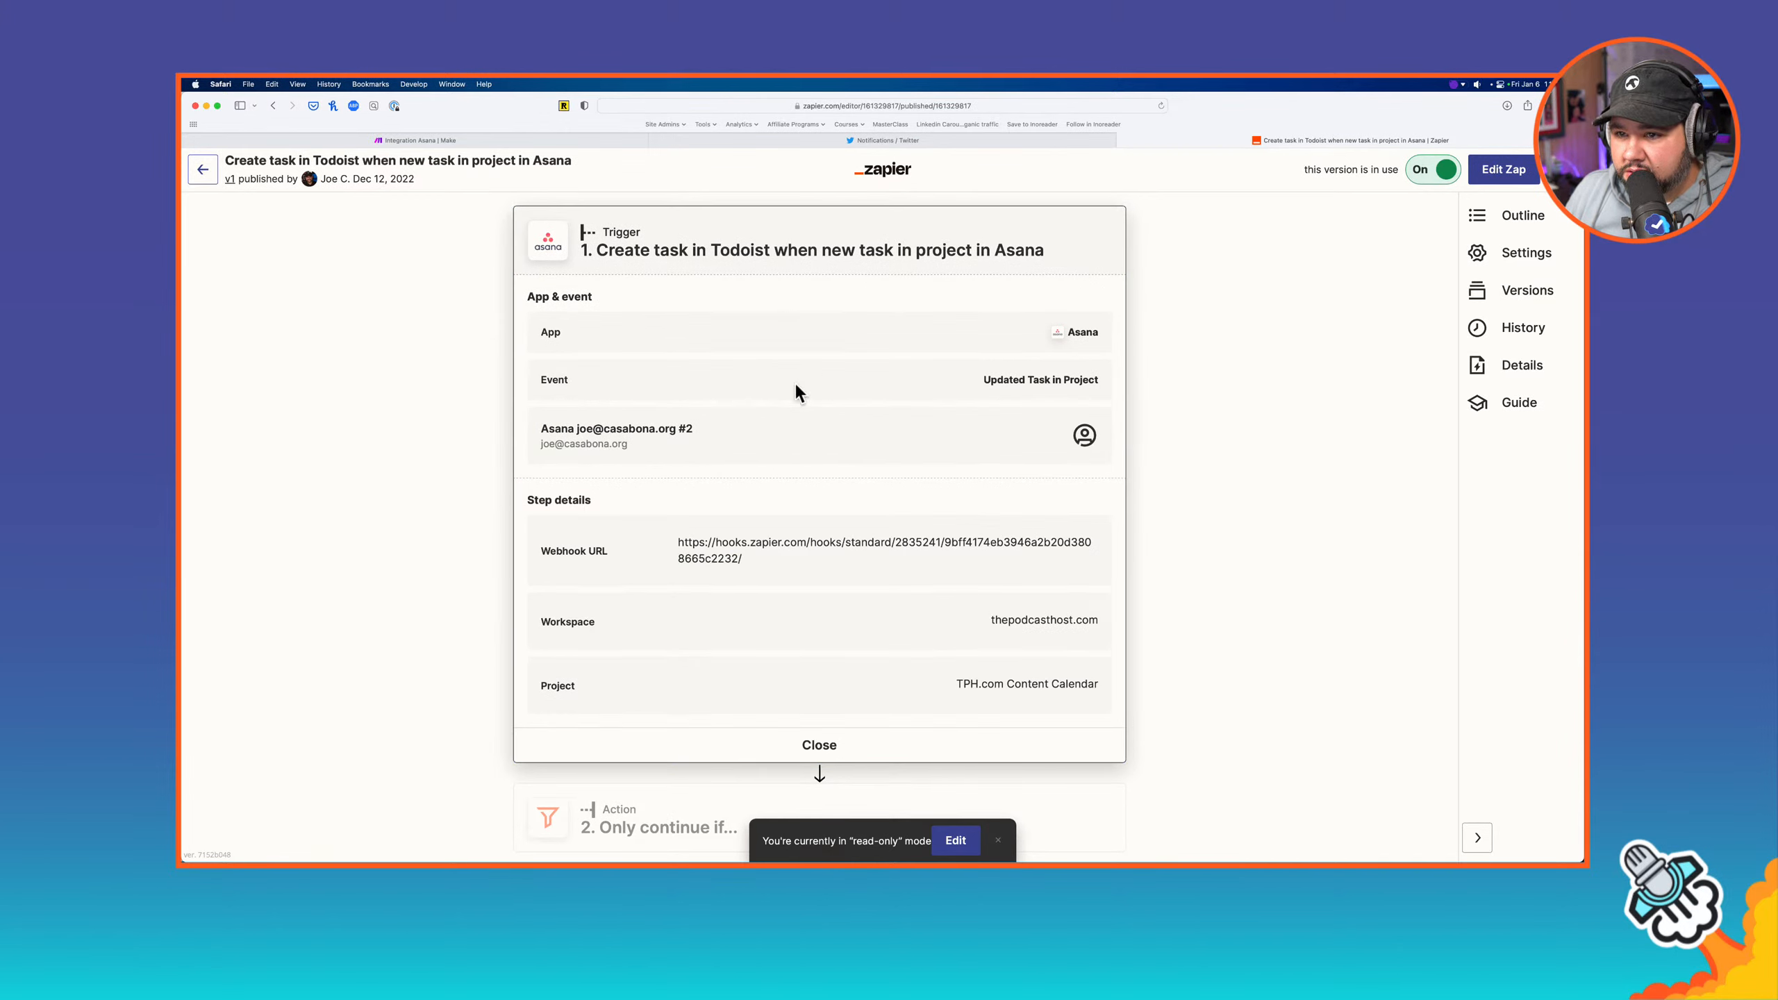
click(956, 839)
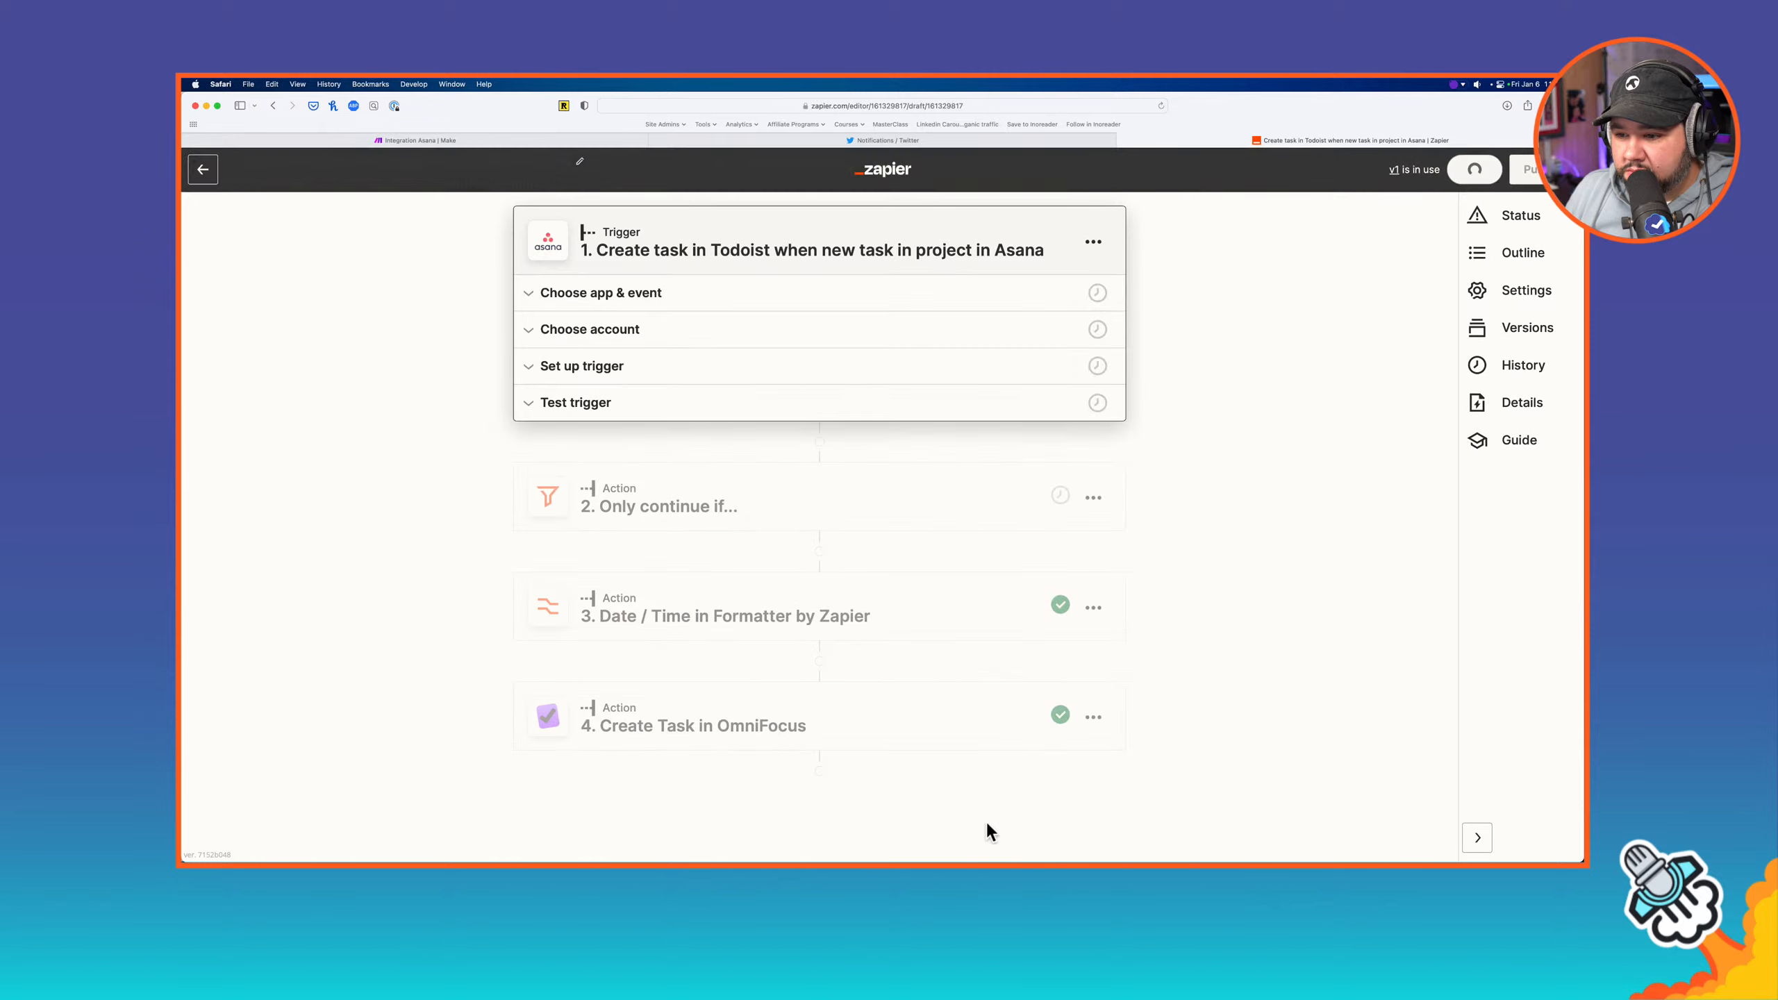
click(734, 293)
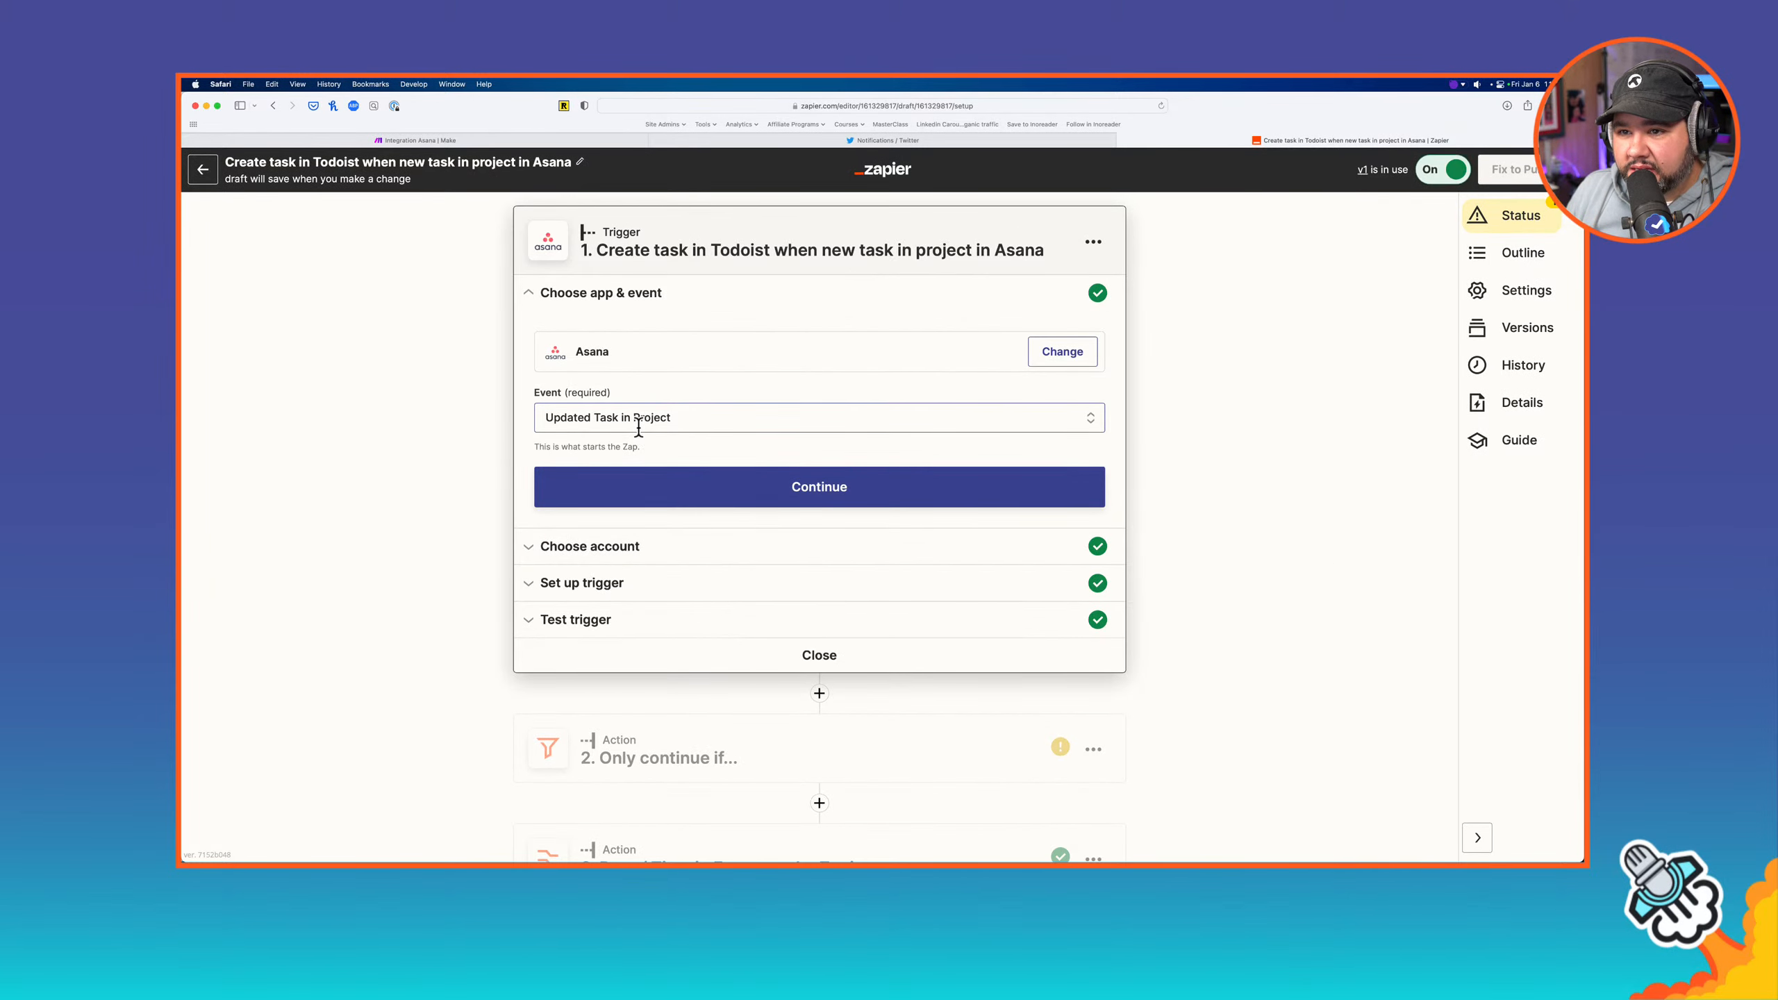
click(693, 548)
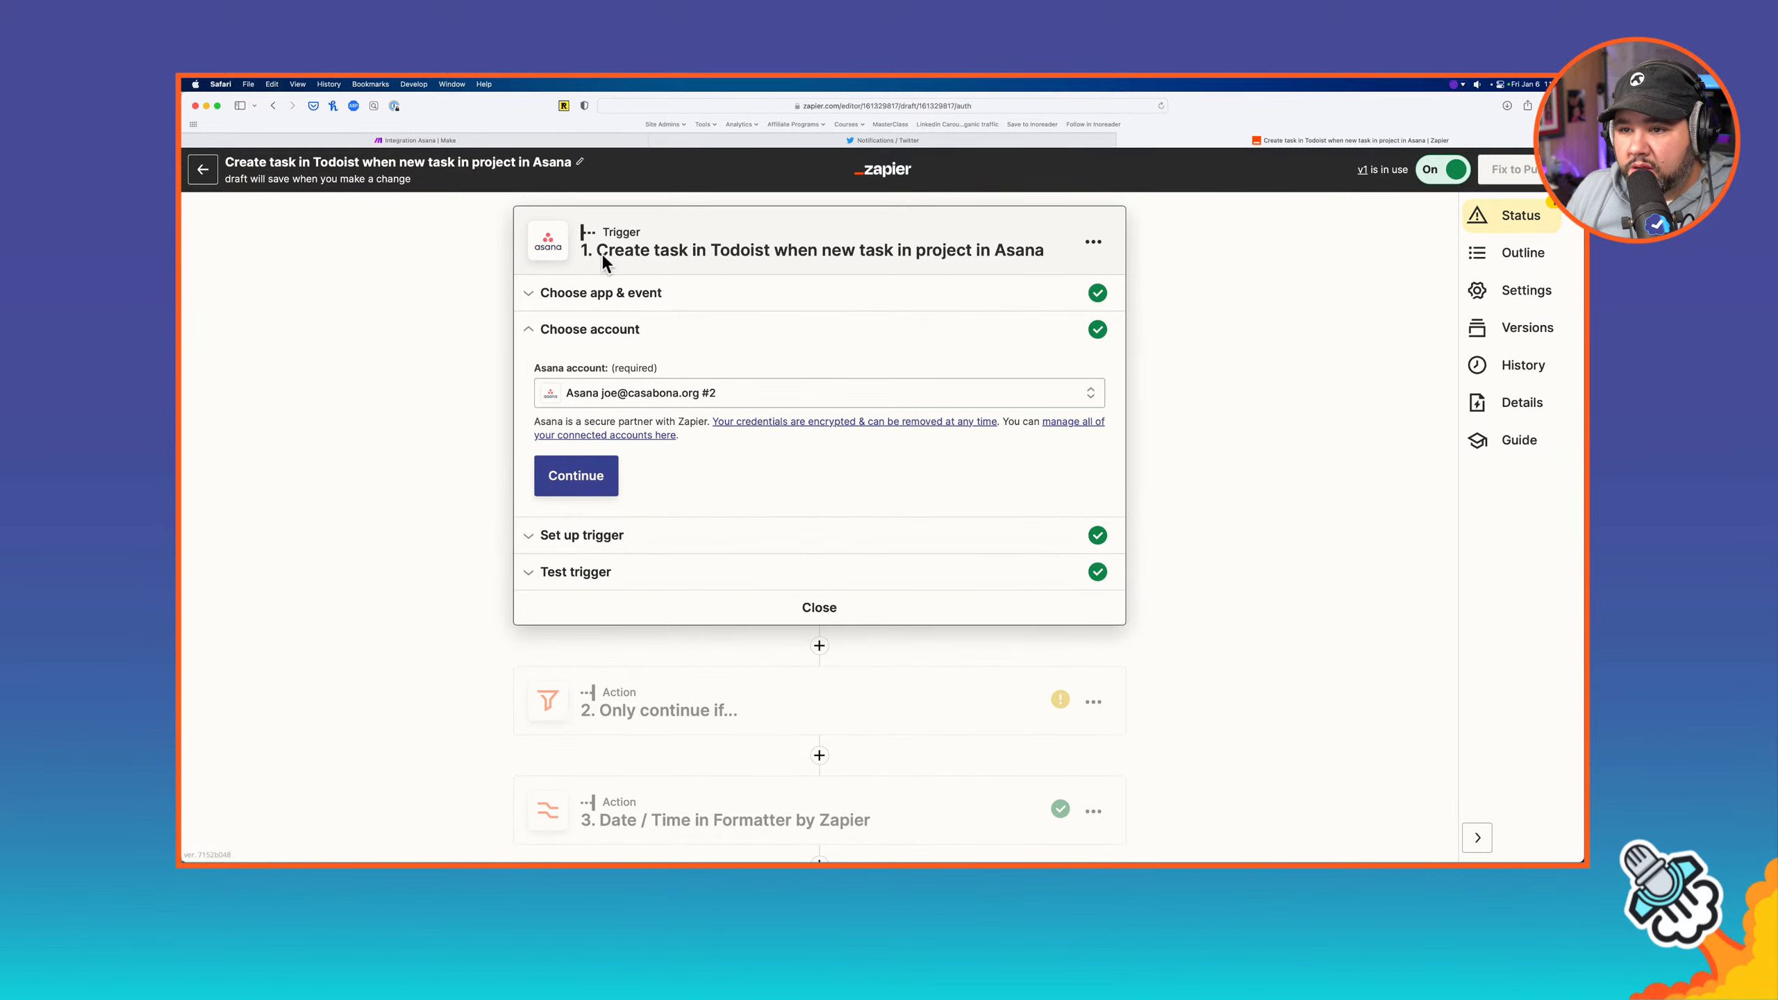
Return to the Make scenario, cancel the webhook setup, and delete the Watch Webhook Events module
click(505, 143)
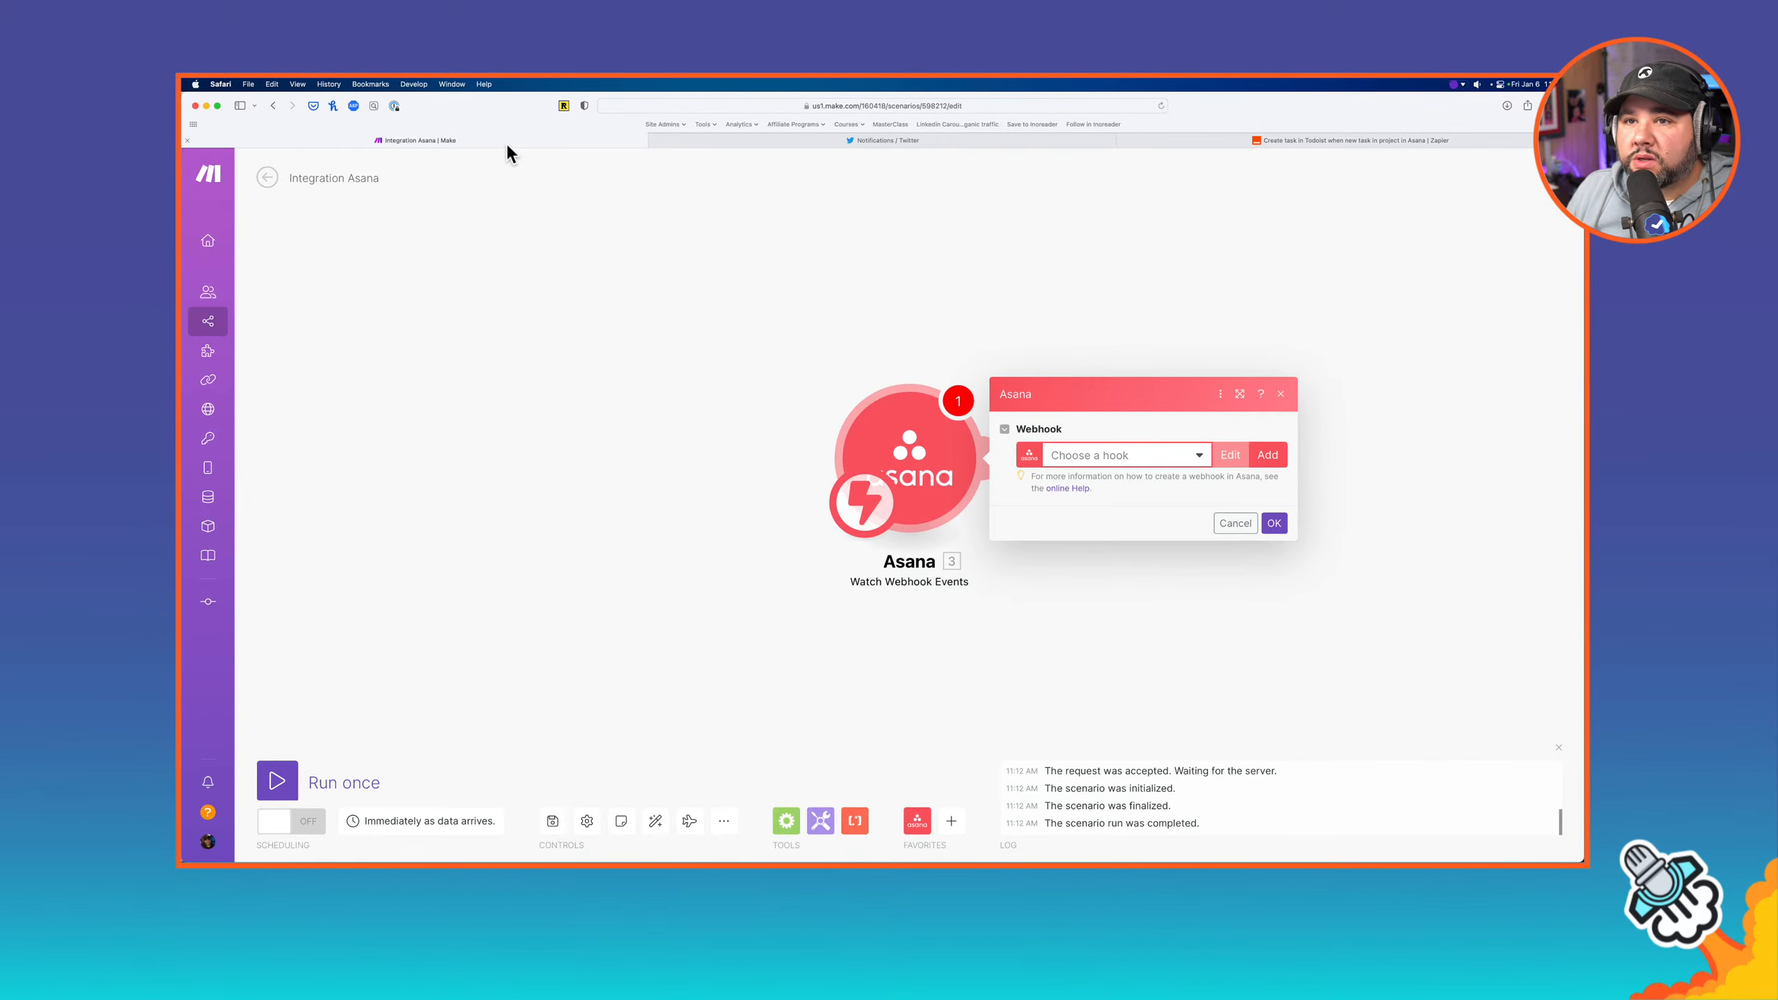
click(1232, 524)
click(961, 499)
right_click(969, 504)
click(977, 600)
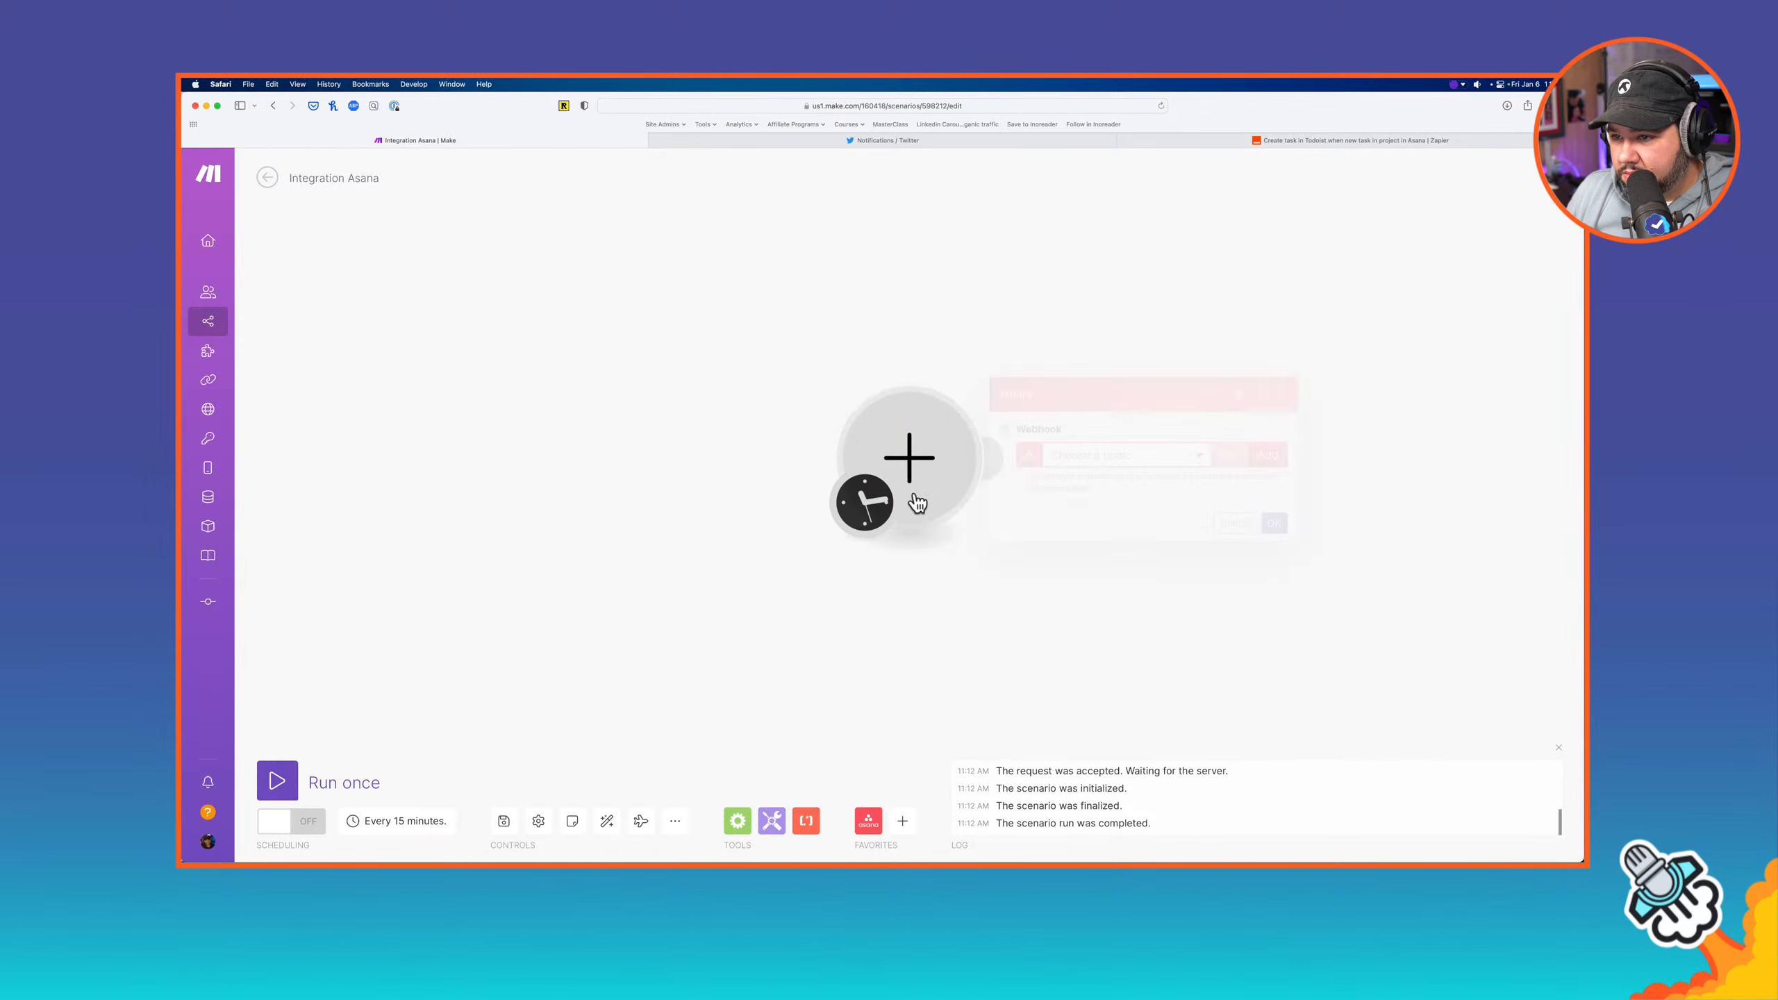
Browse the Asana task and project modules for a trigger matching Zapier's Updated Task in Project event
click(911, 501)
click(1057, 428)
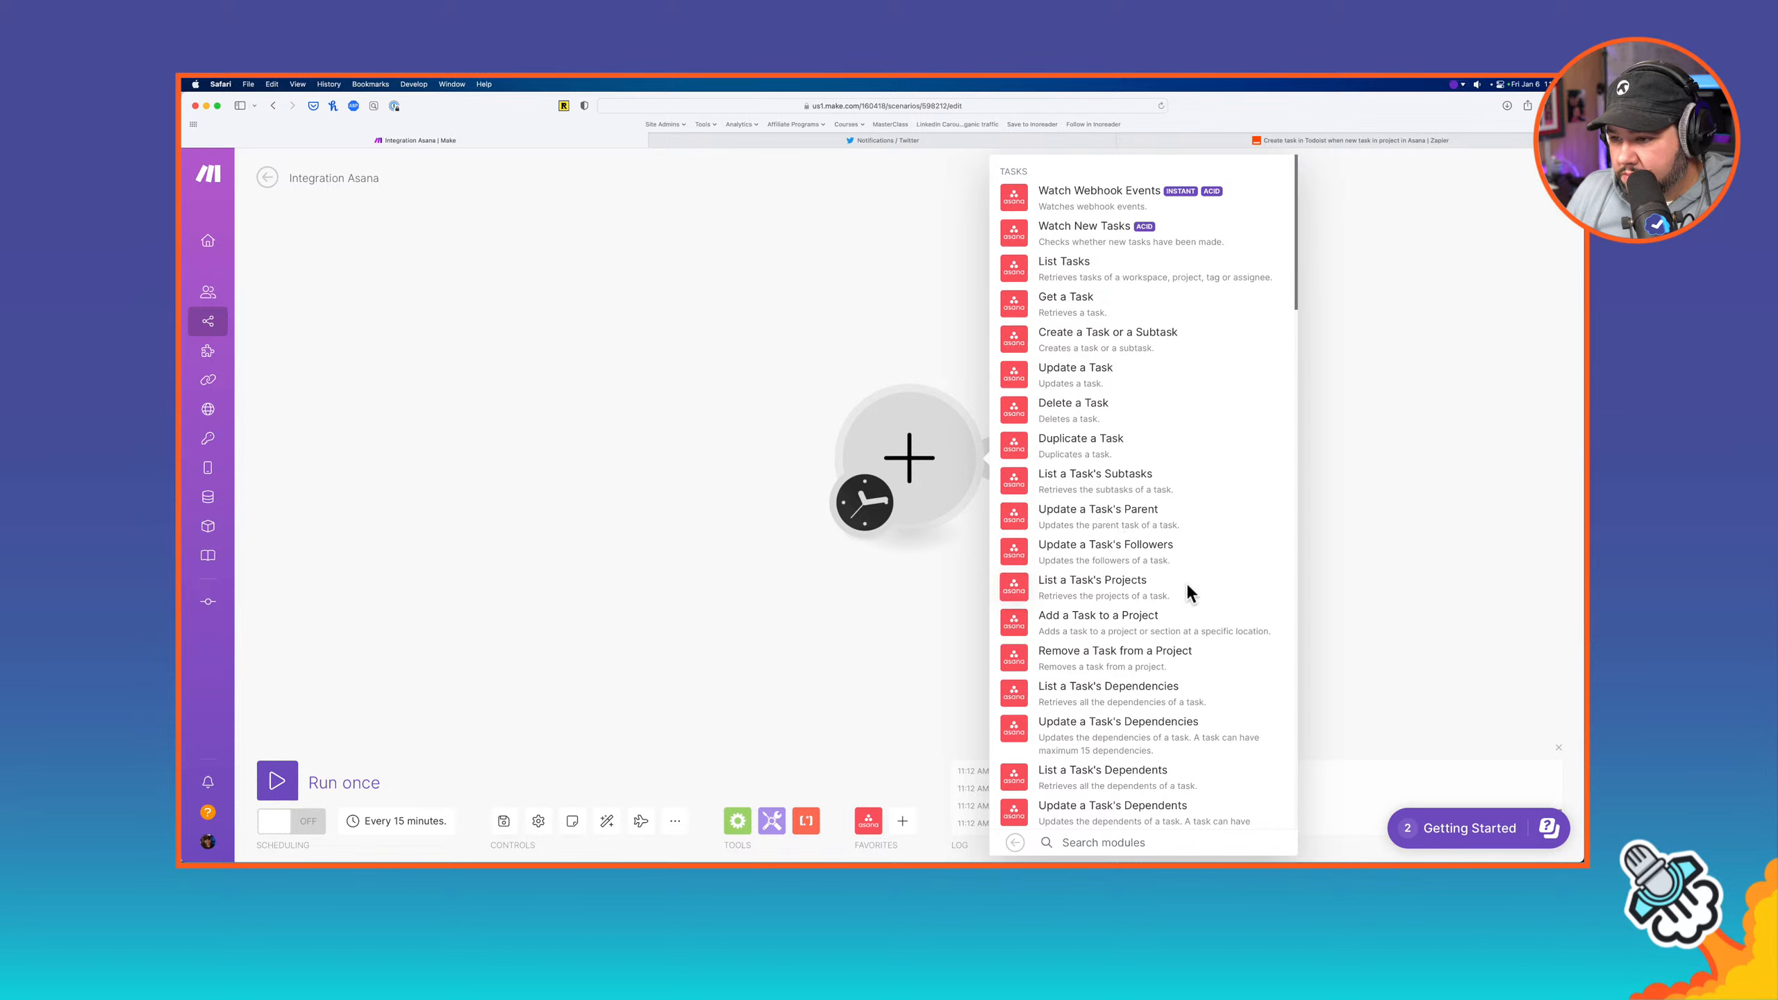
scroll(1122, 586, down, 1)
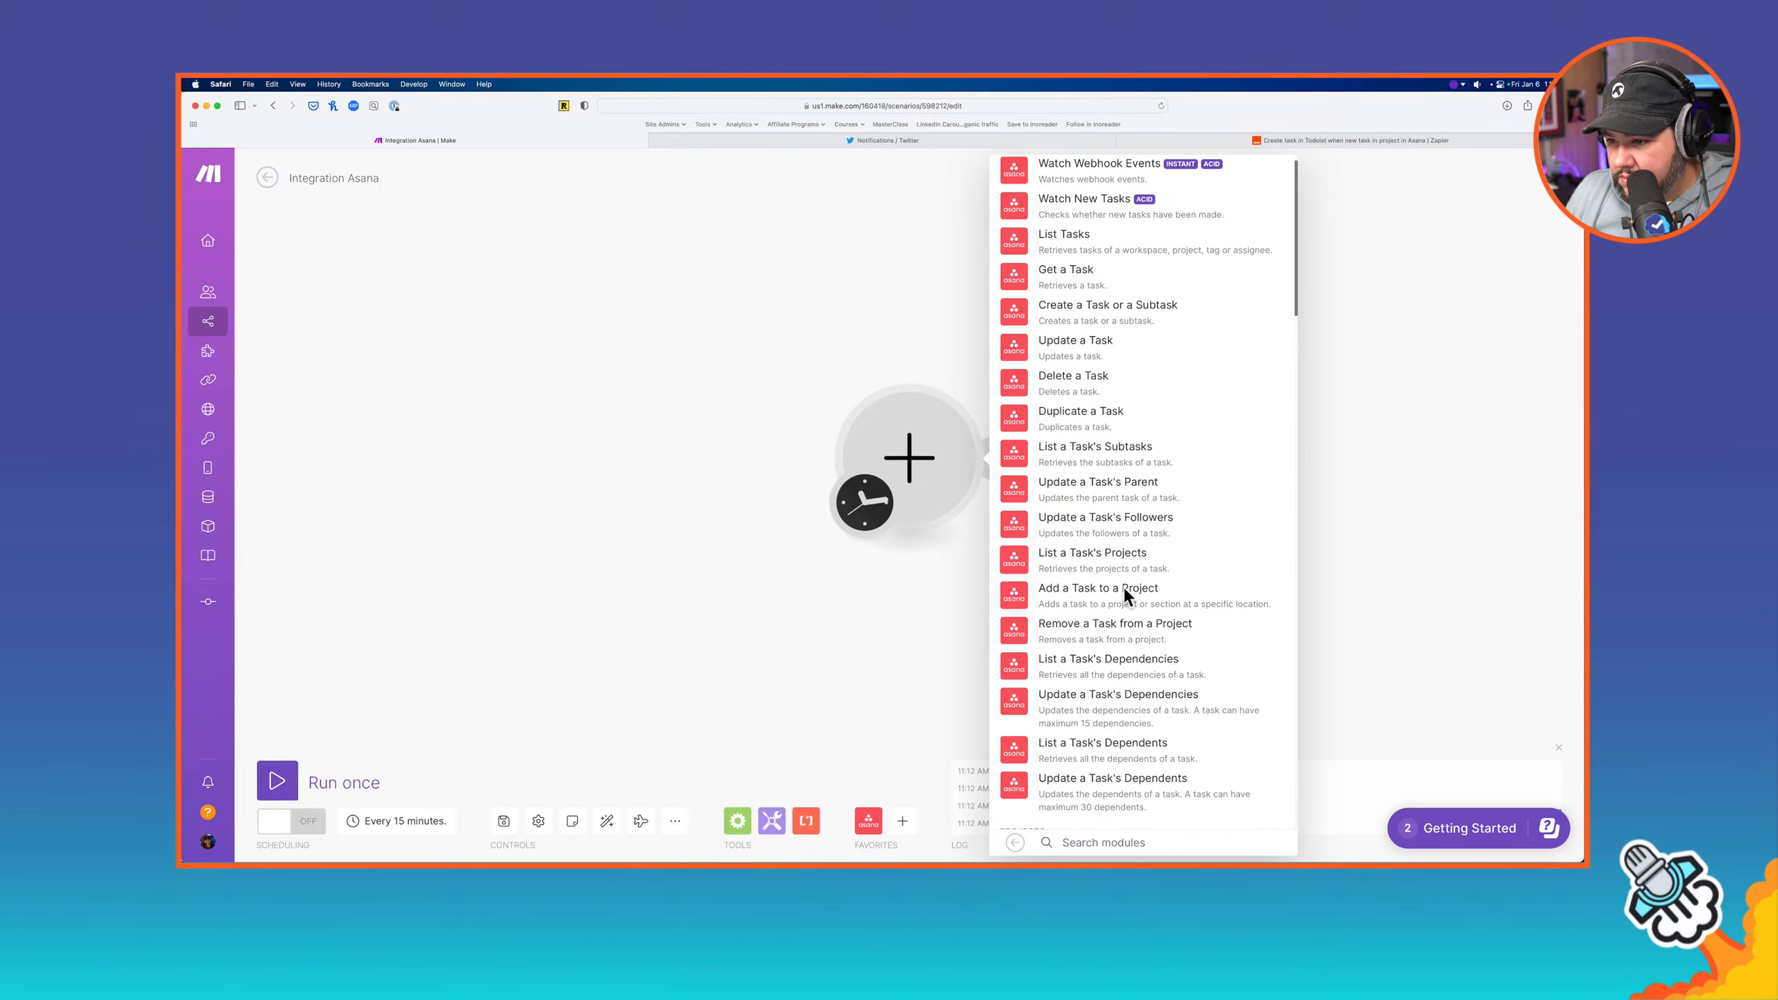
scroll(1124, 592, down, 1)
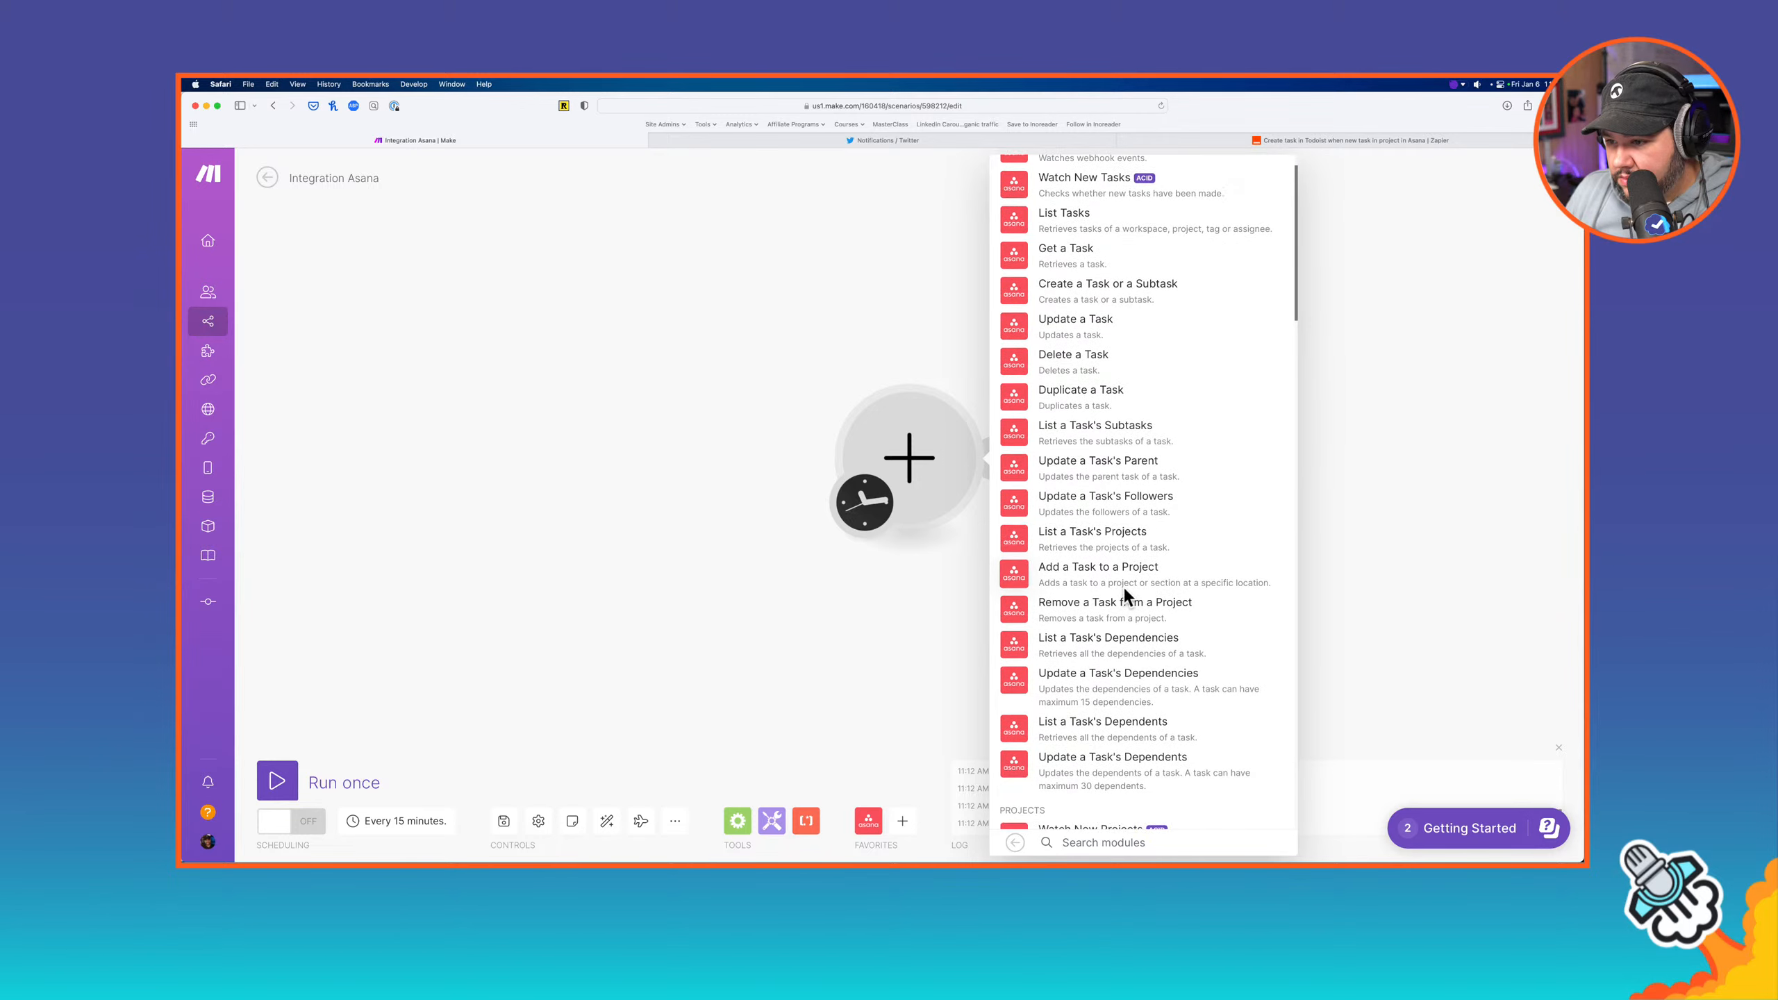
scroll(1124, 594, down, 1)
scroll(1124, 594, down, 3)
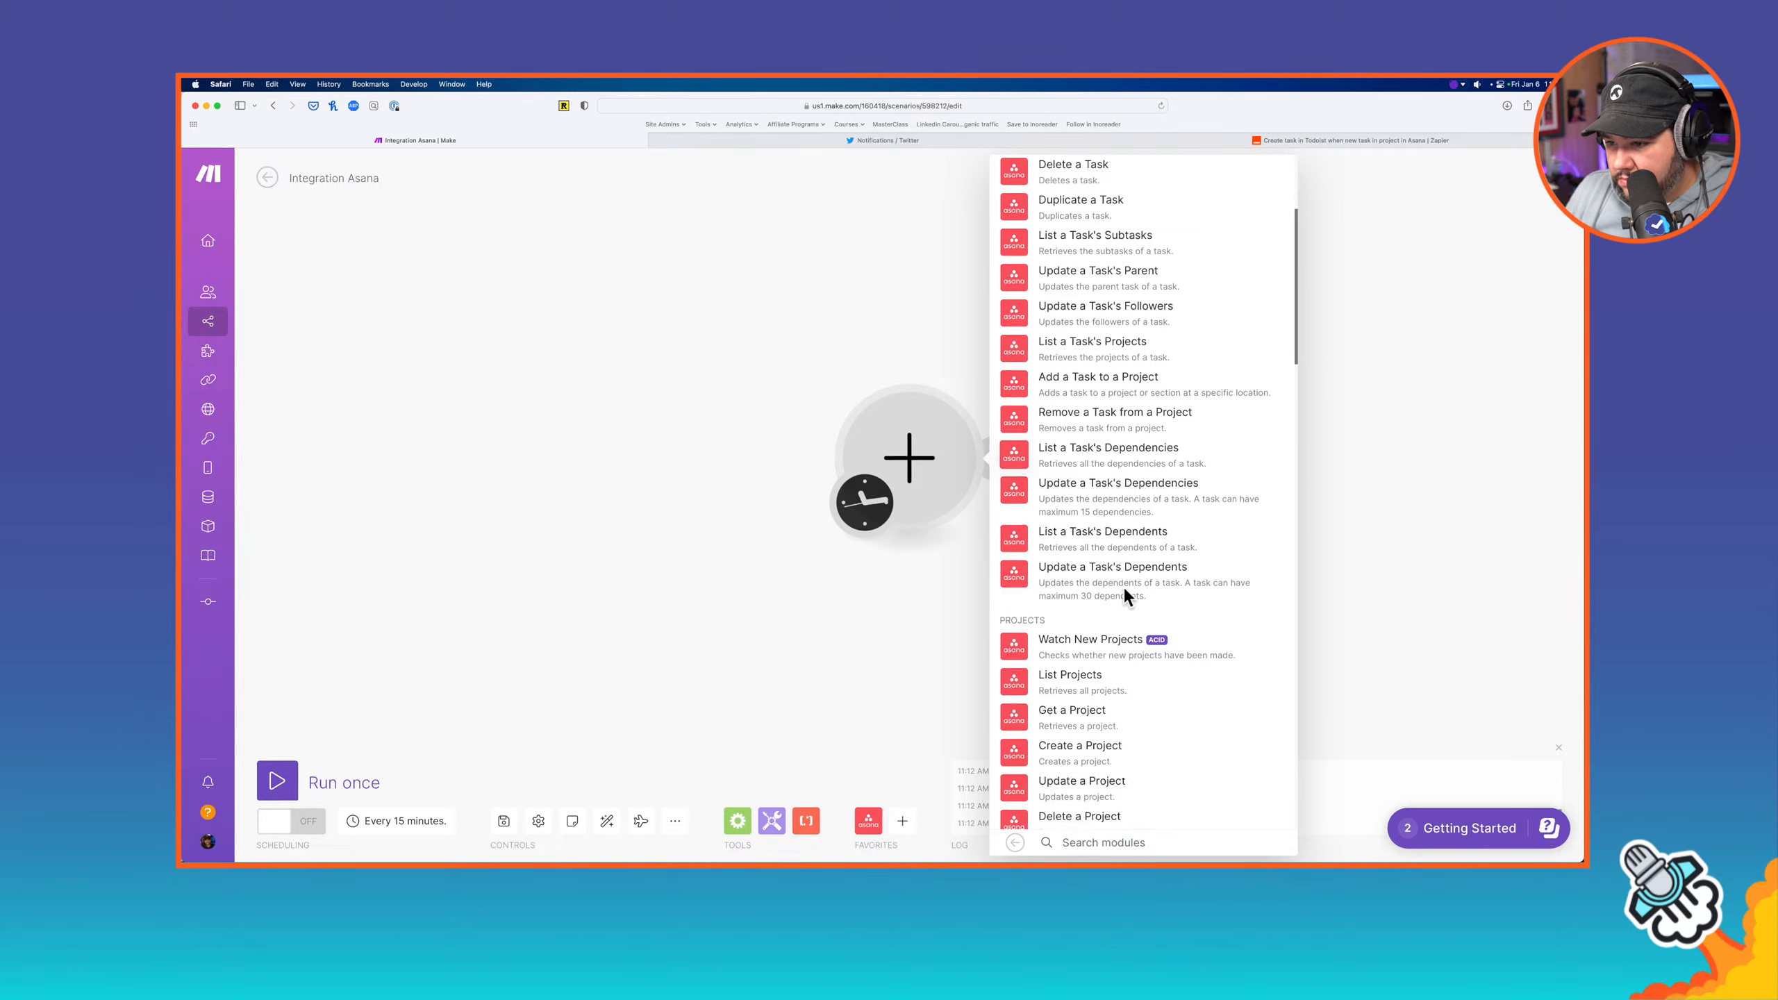
scroll(1123, 593, down, 6)
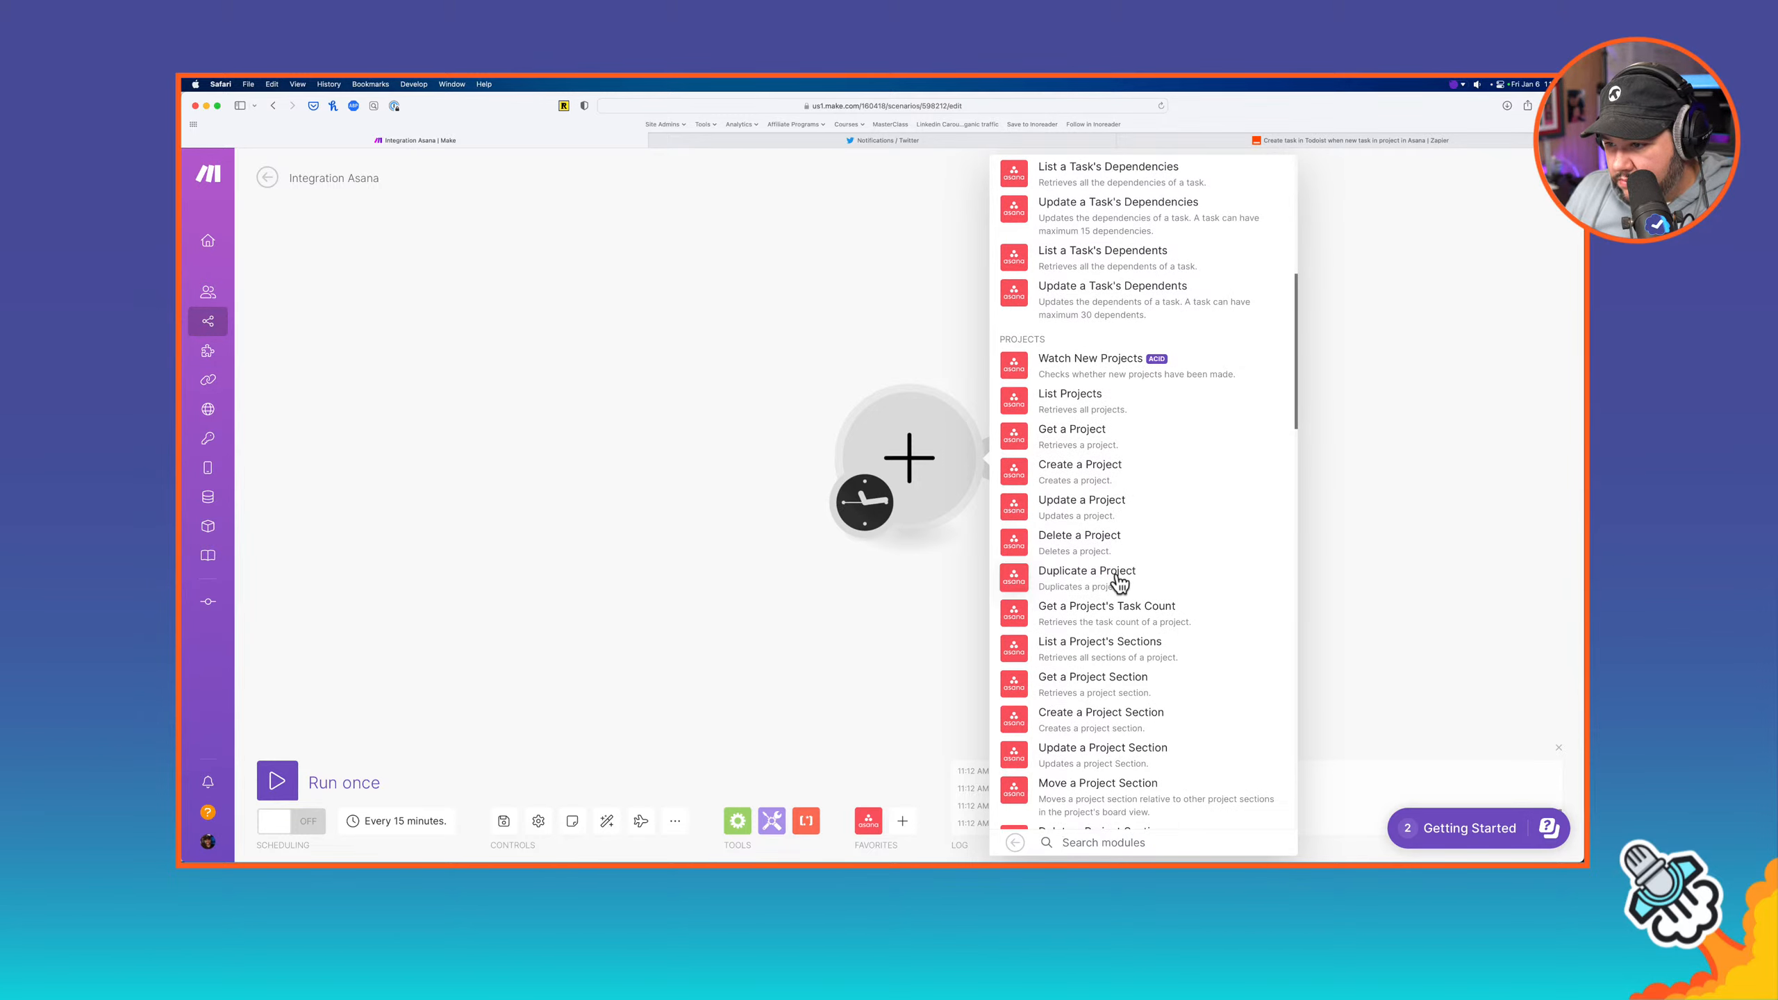
scroll(1117, 581, up, 10)
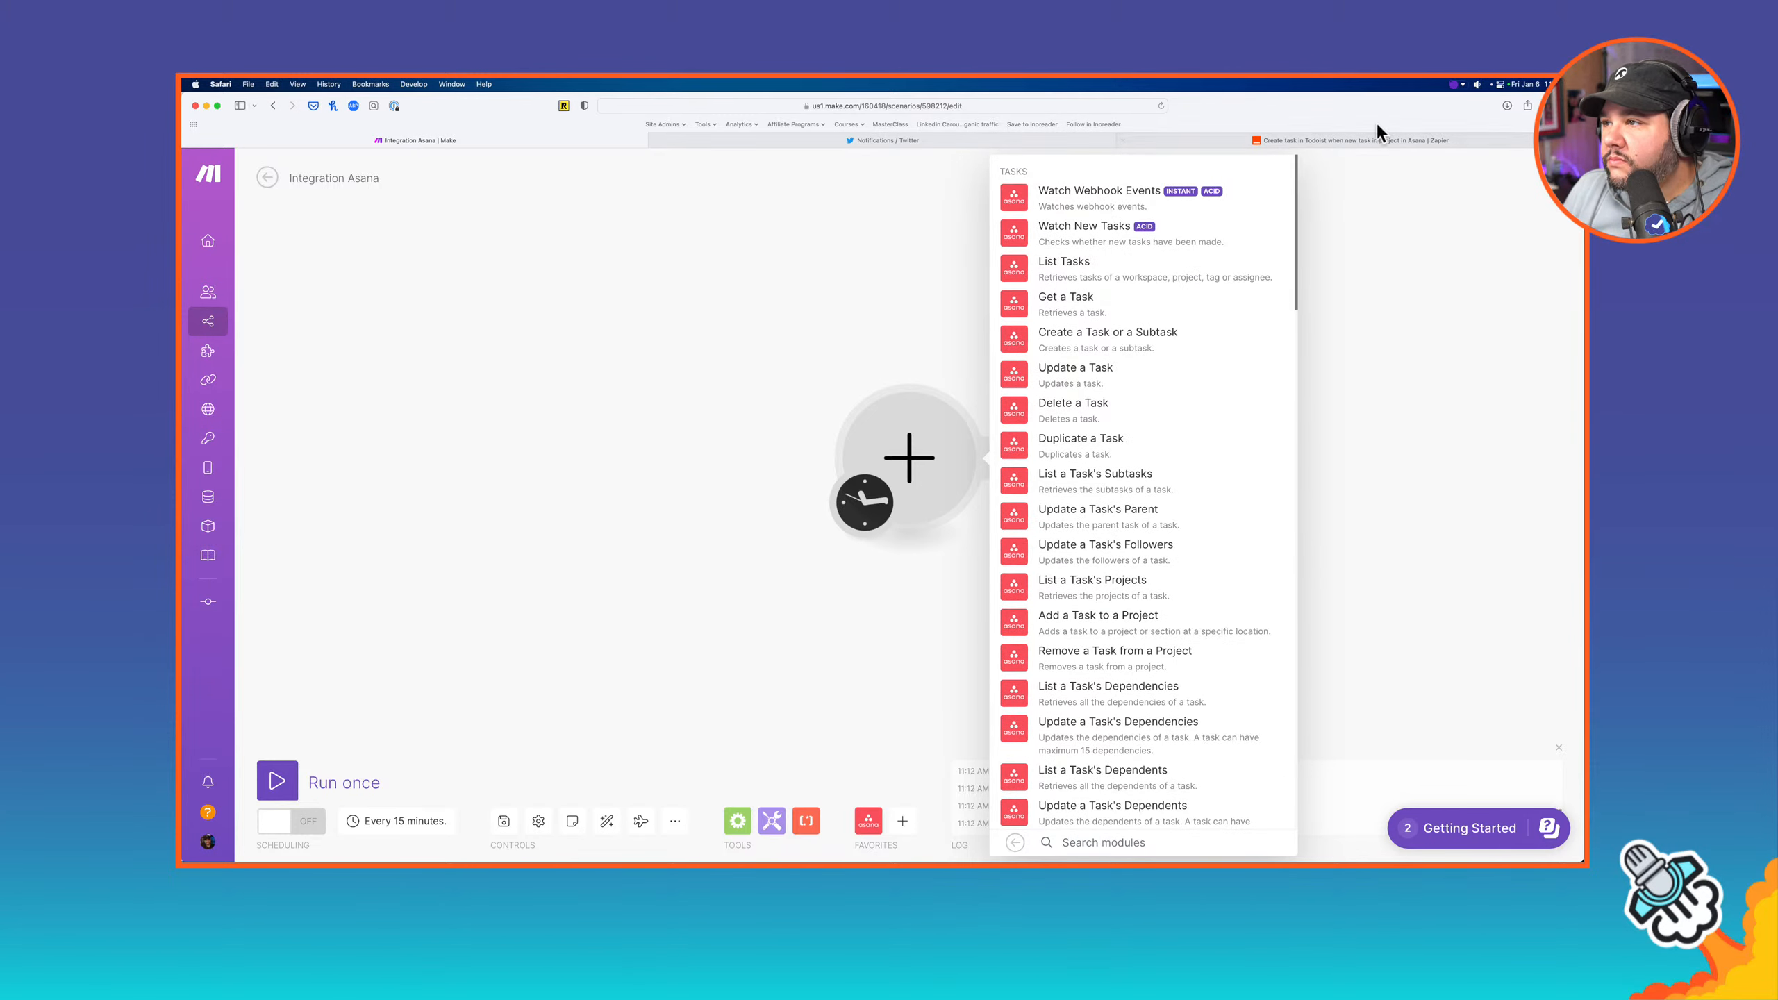
Search the web for "make.com asana to todoist" in a new tab and open Make's Asana and Todoist integration page
key(super+t)
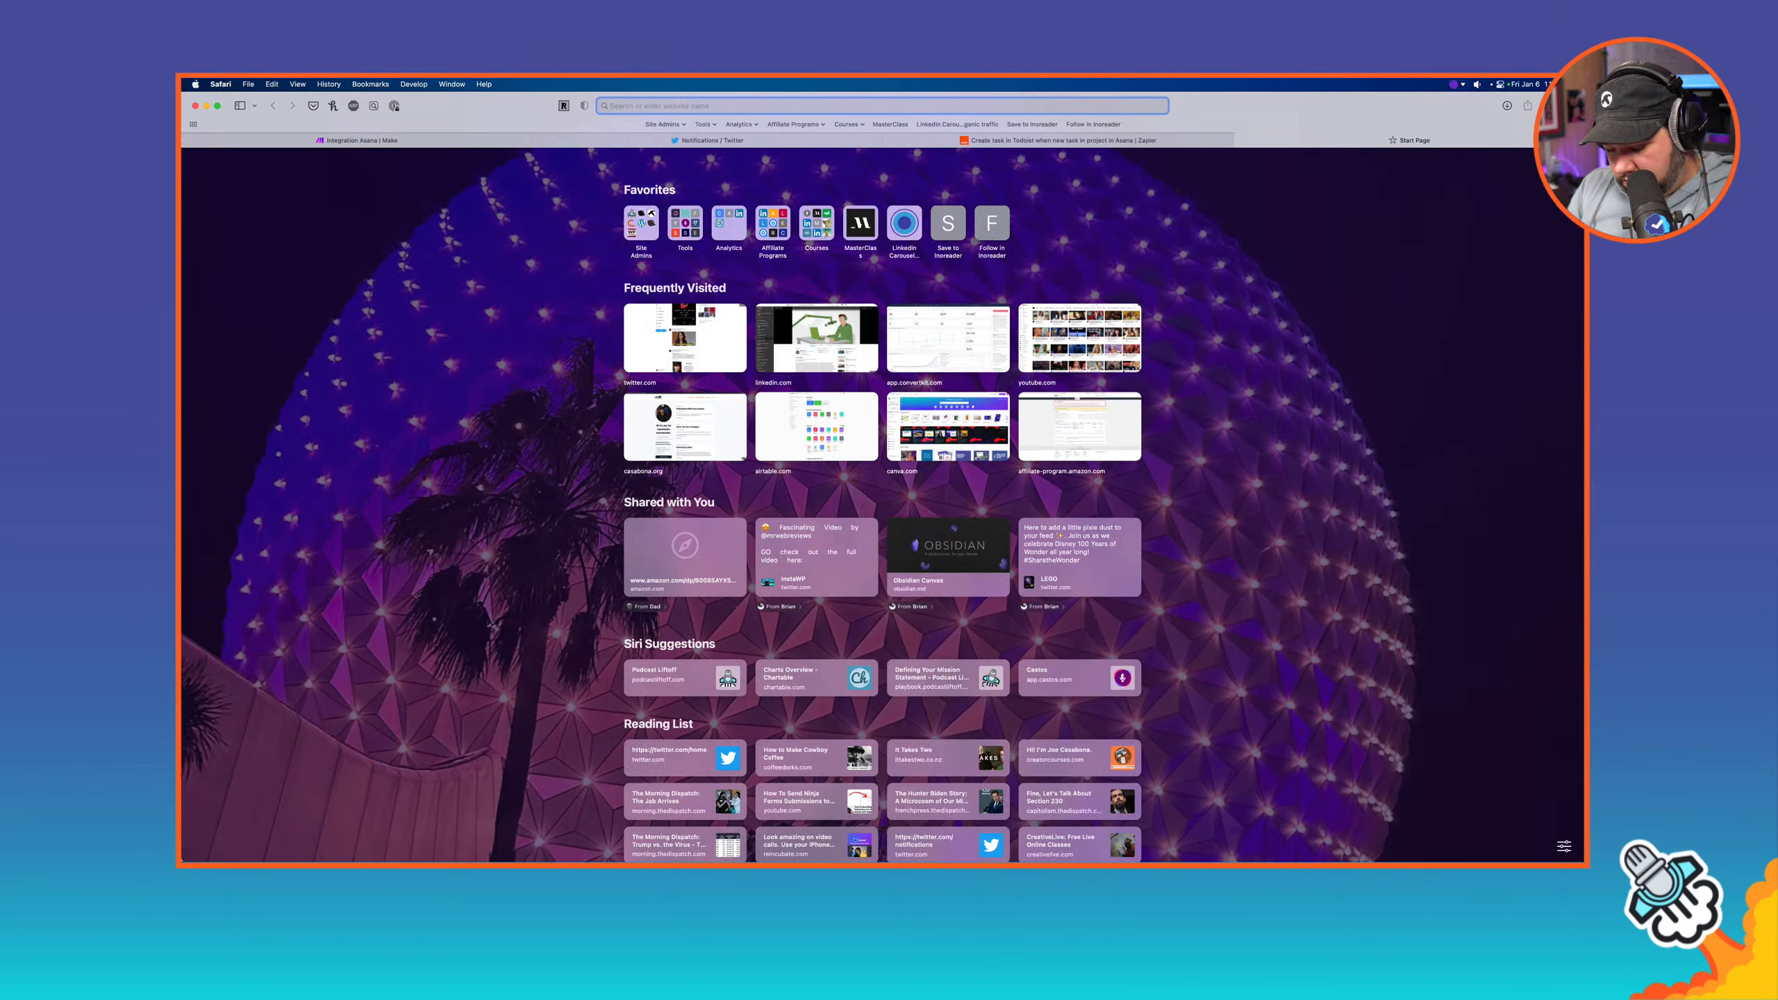
text(make.com)
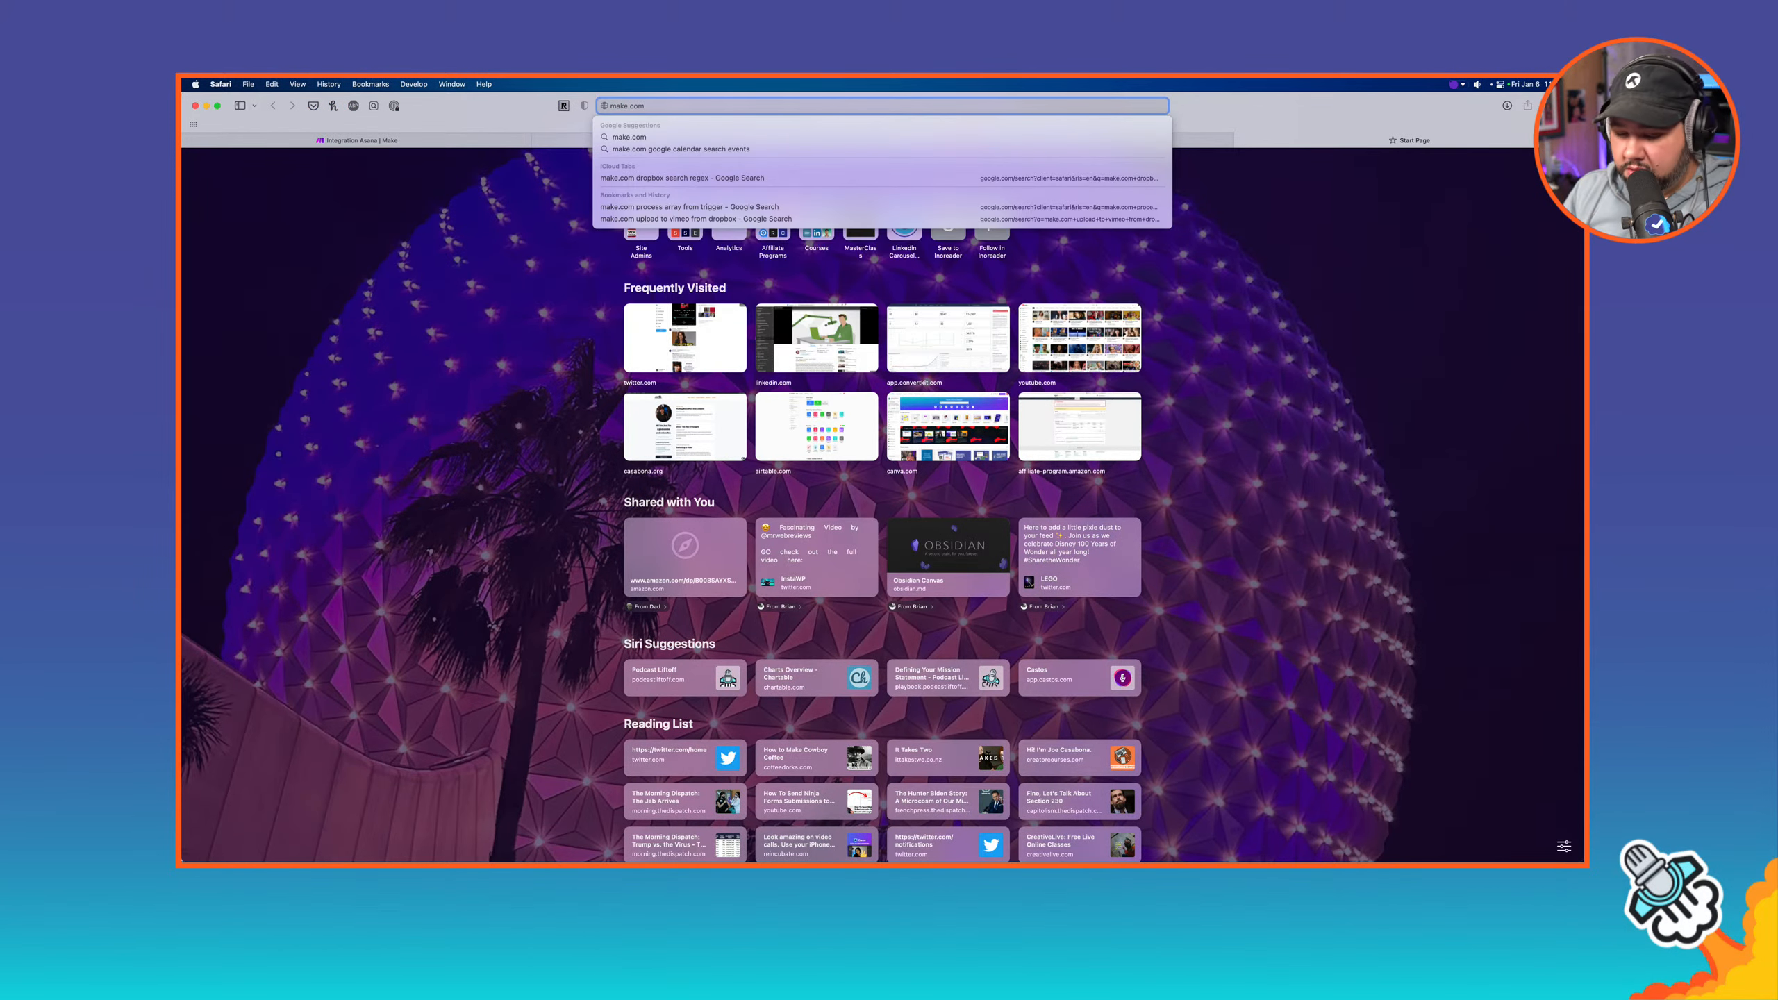
text( asa)
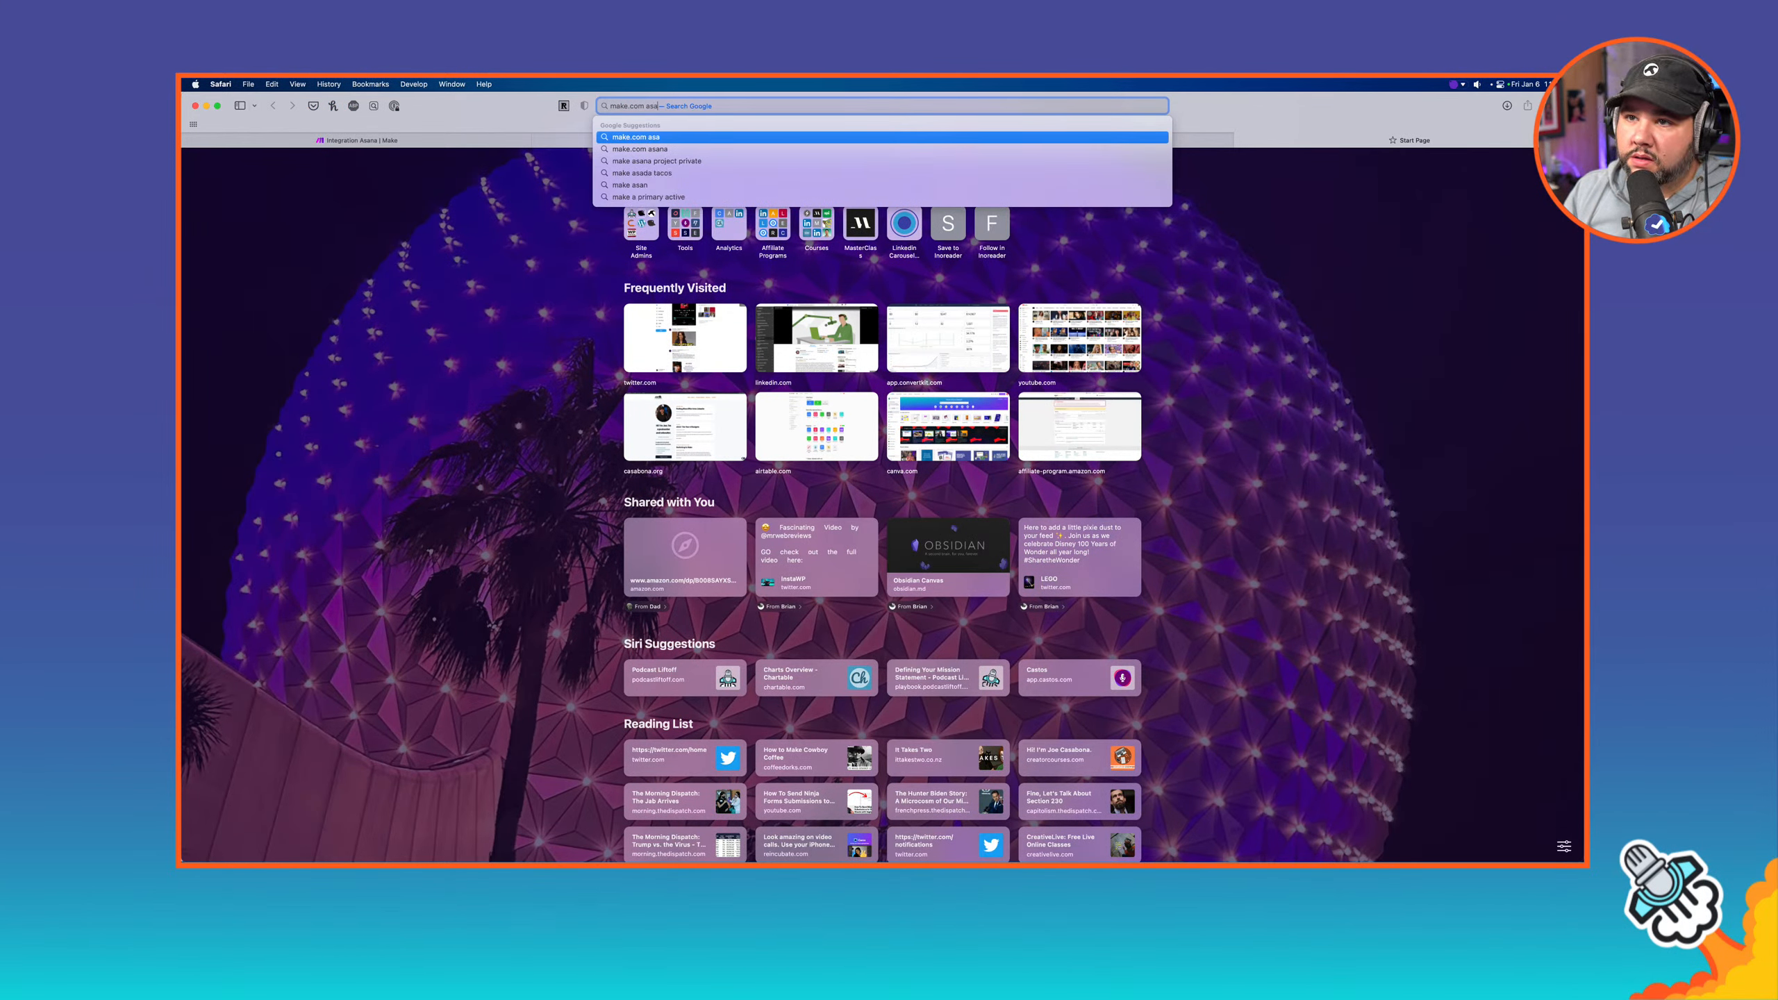
text(na to tod)
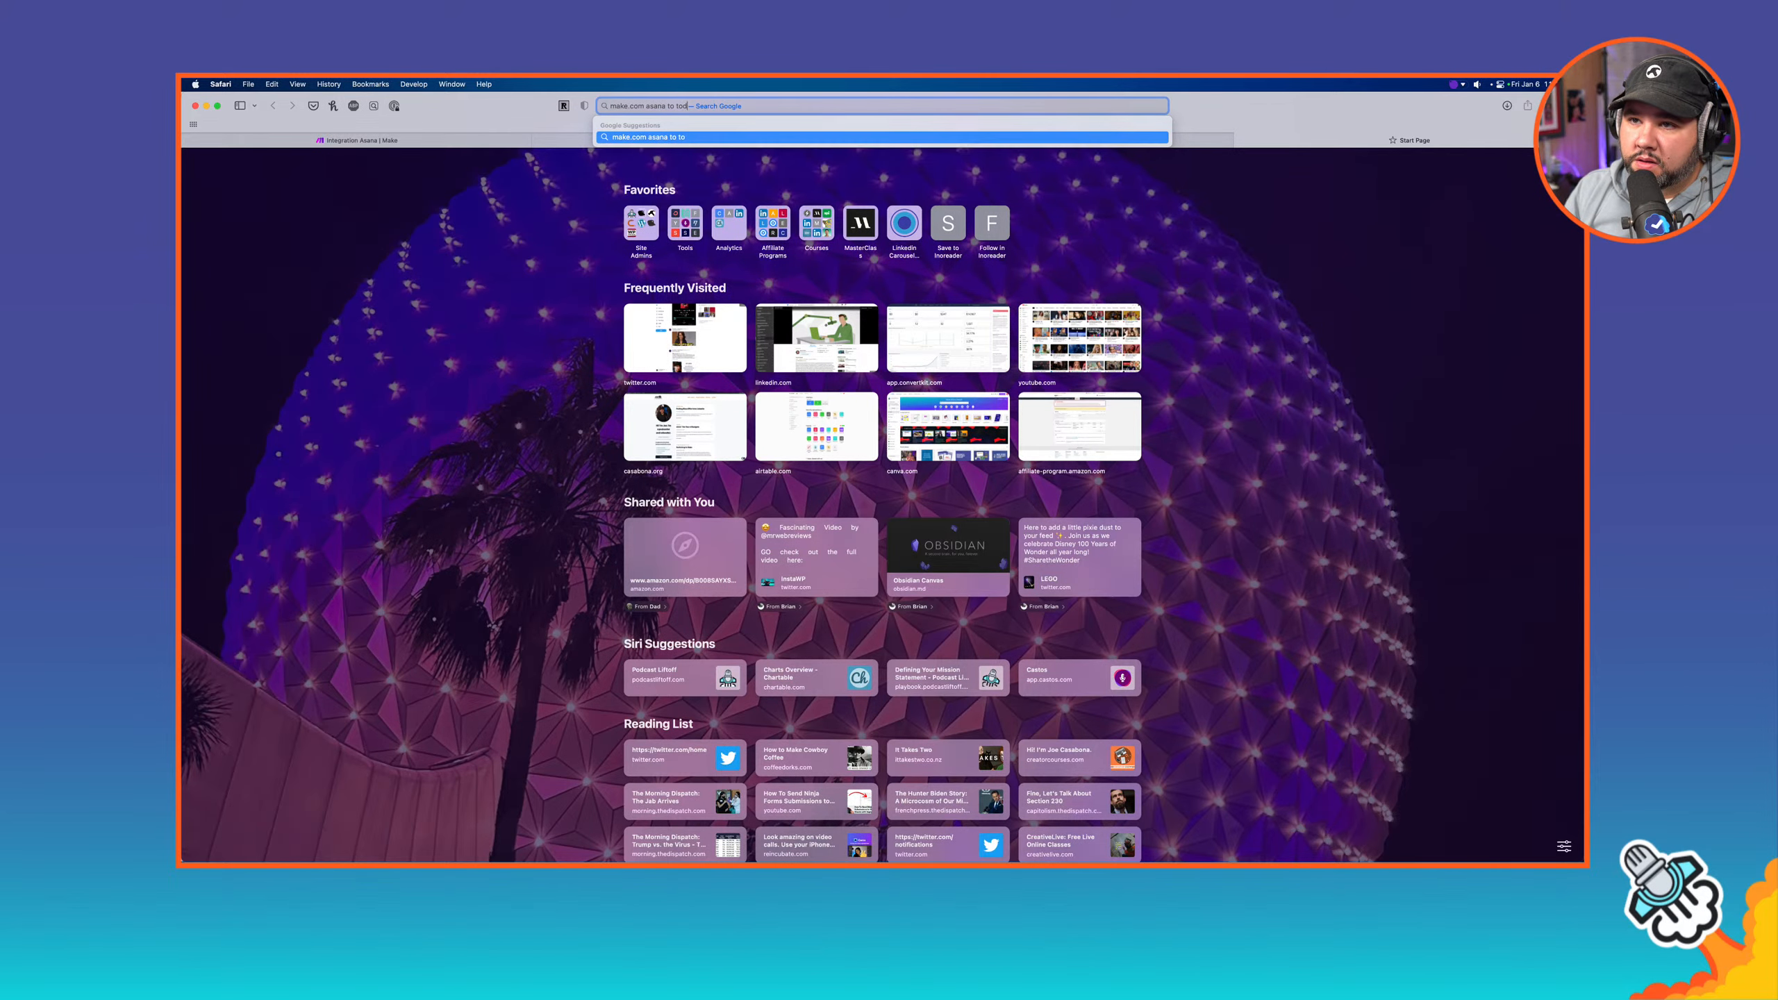
text(oist)
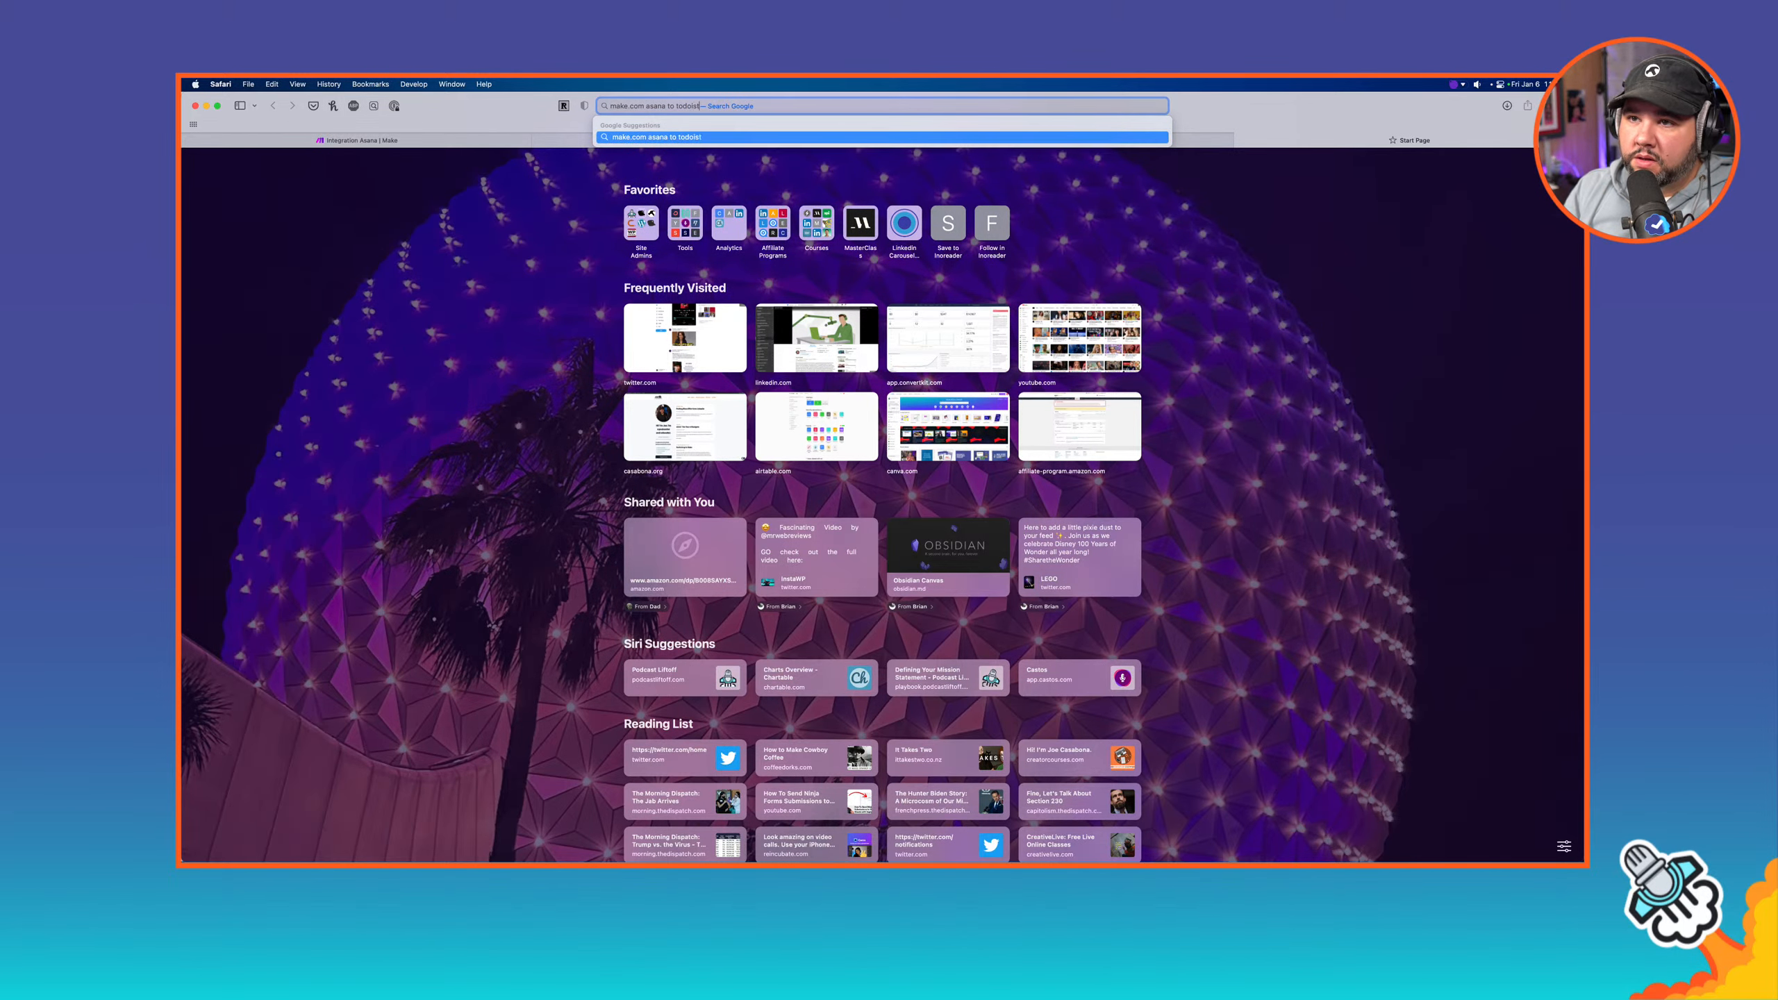
key(Return)
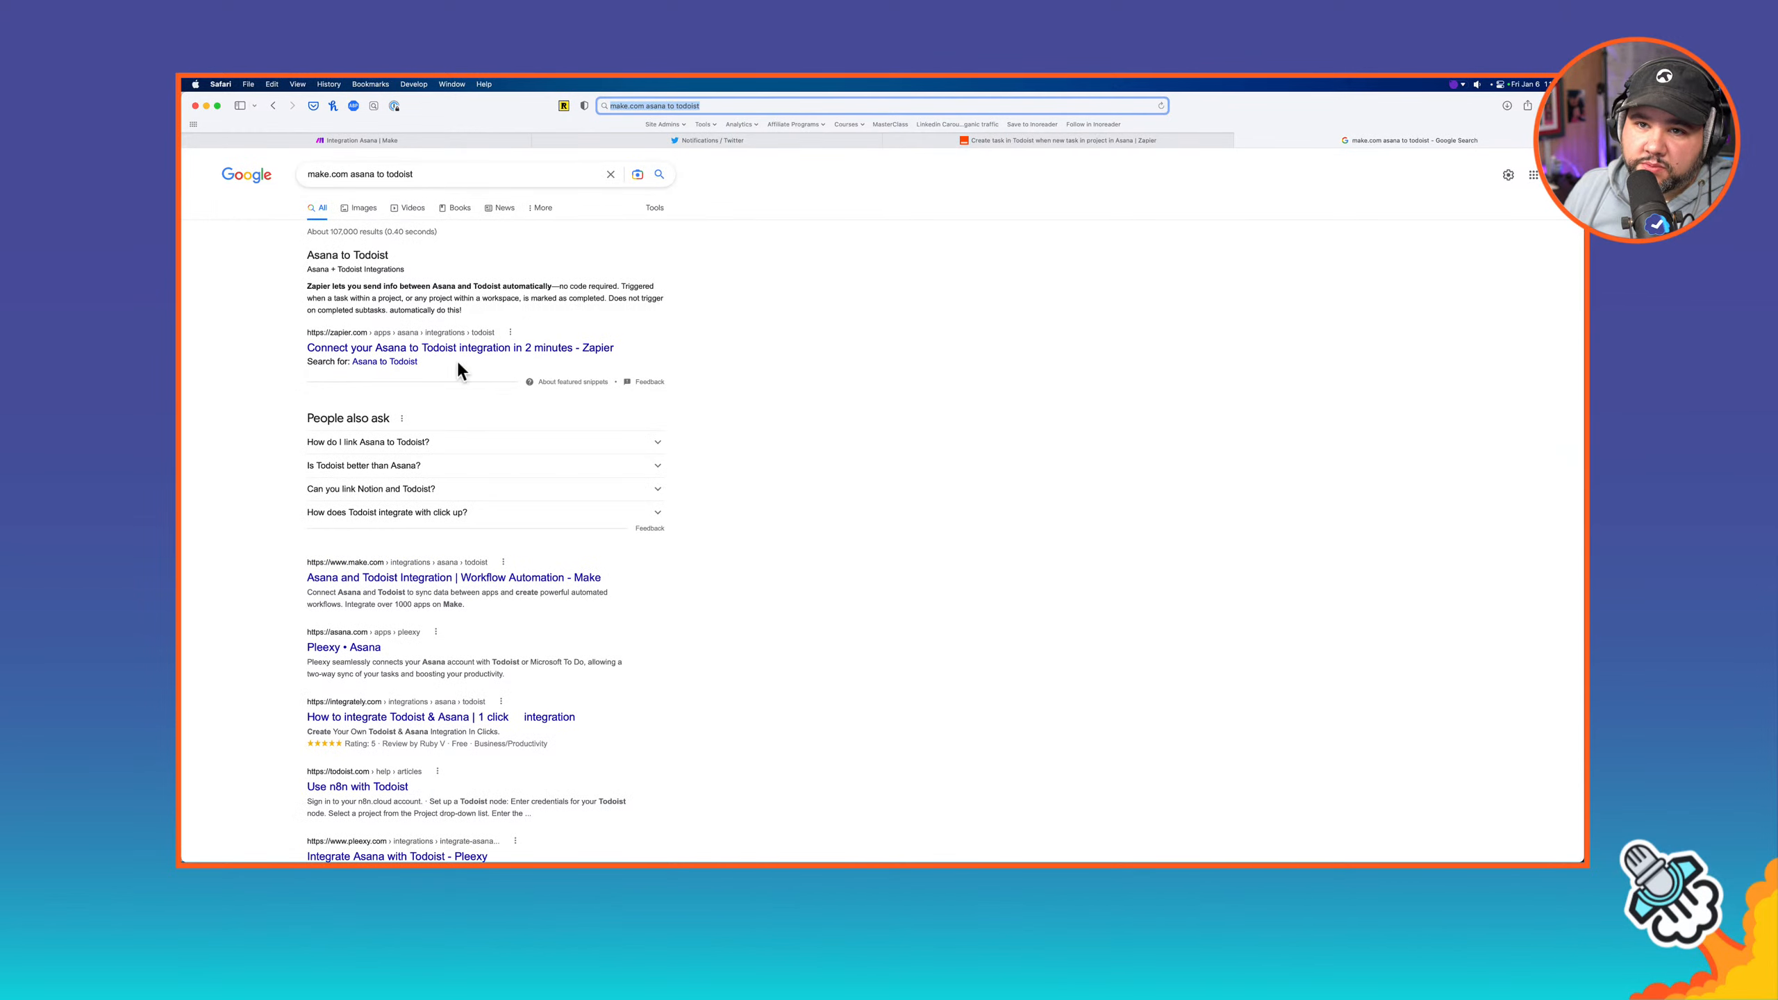
click(471, 583)
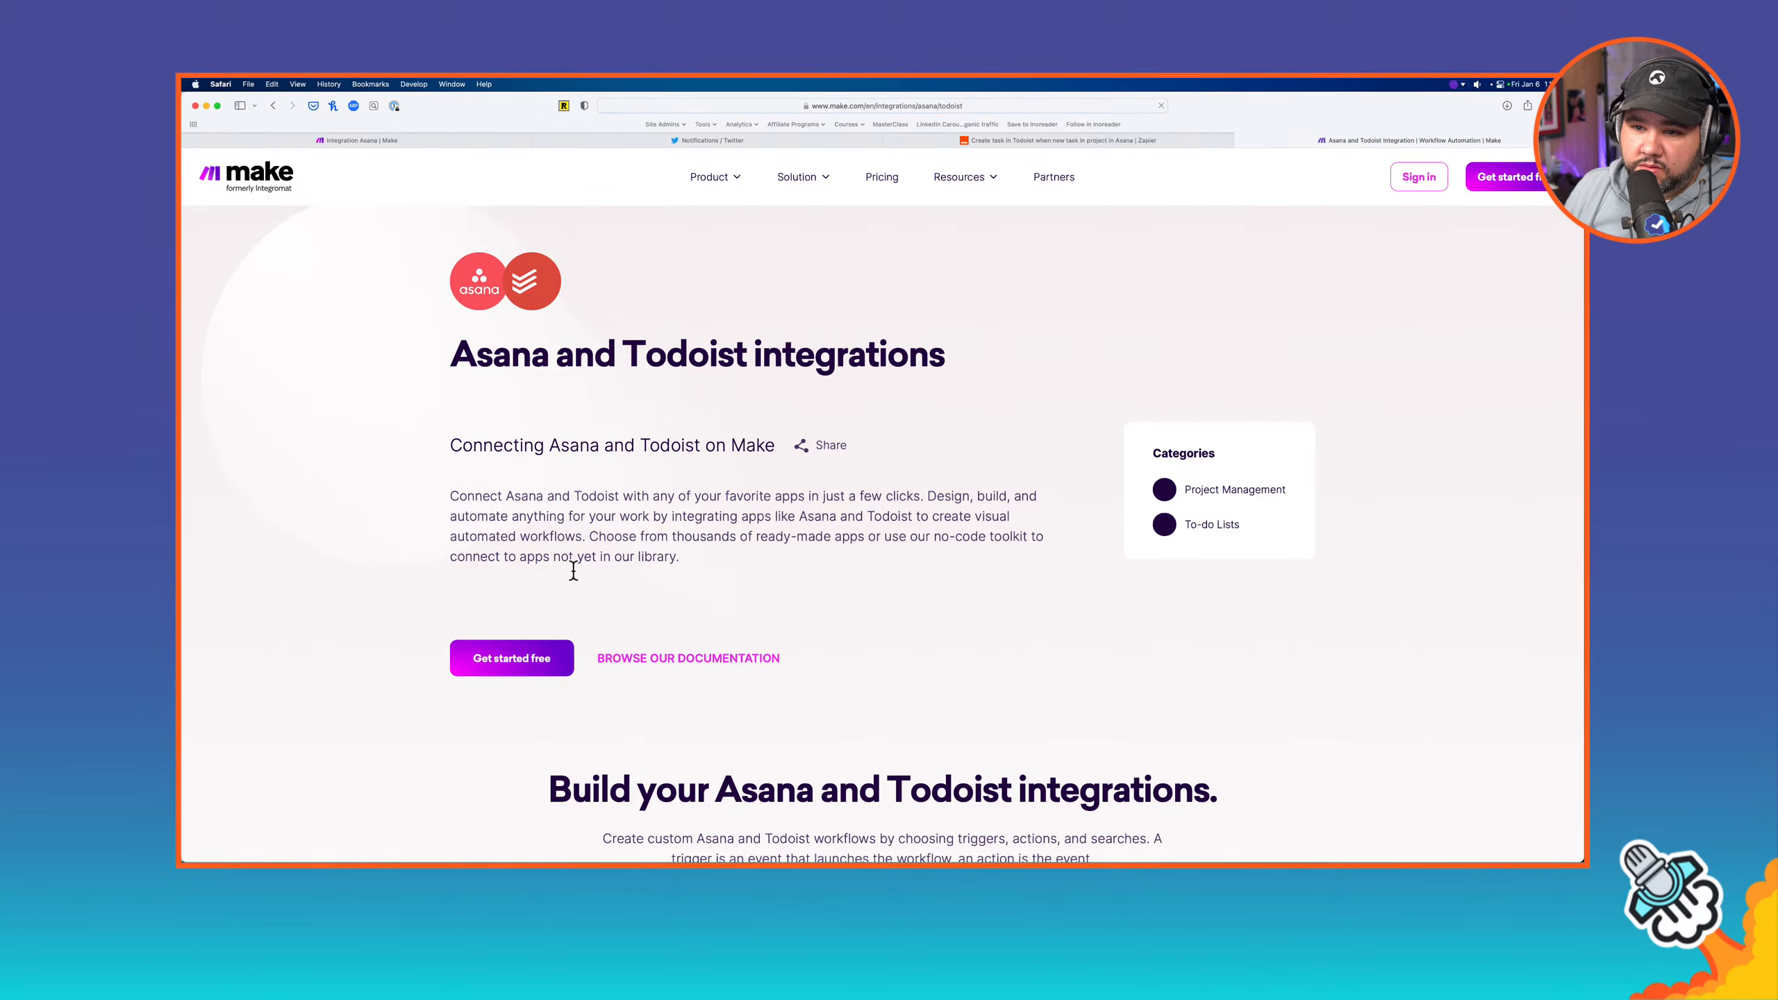
Look through the Asana and Todoist modules on the integration page, including Add a Task to a Project
scroll(690, 537, down, 6)
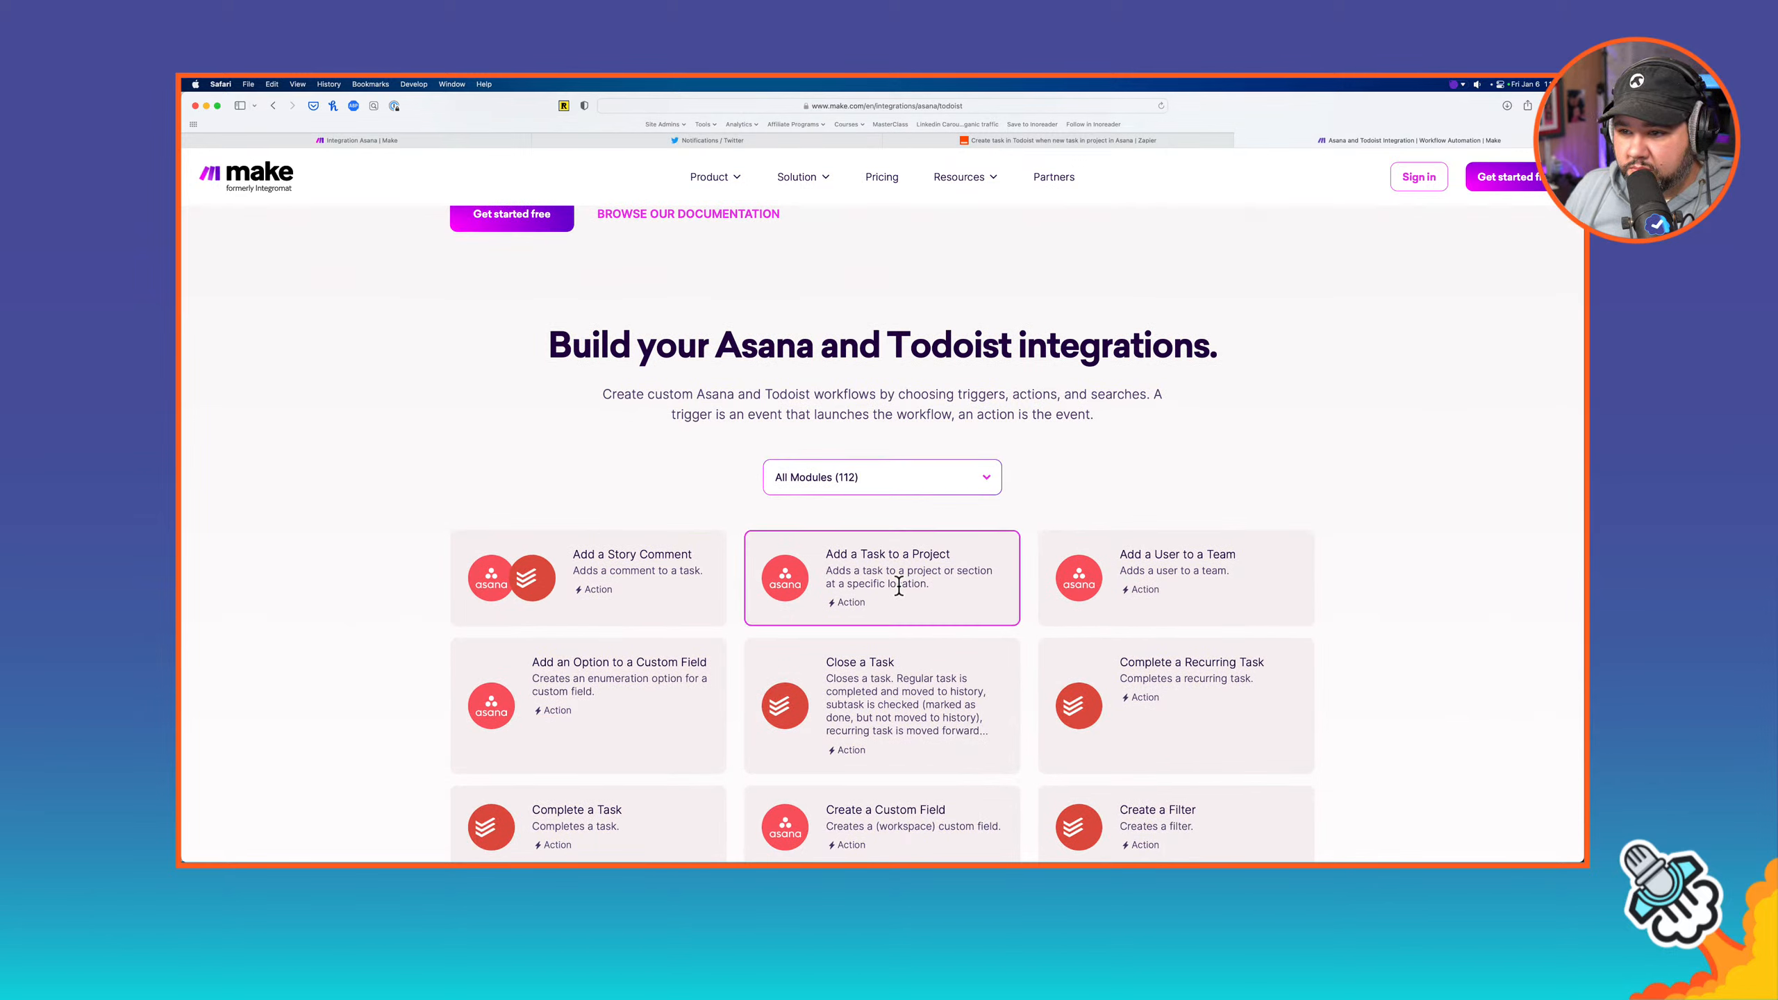
drag(770, 571, 875, 536)
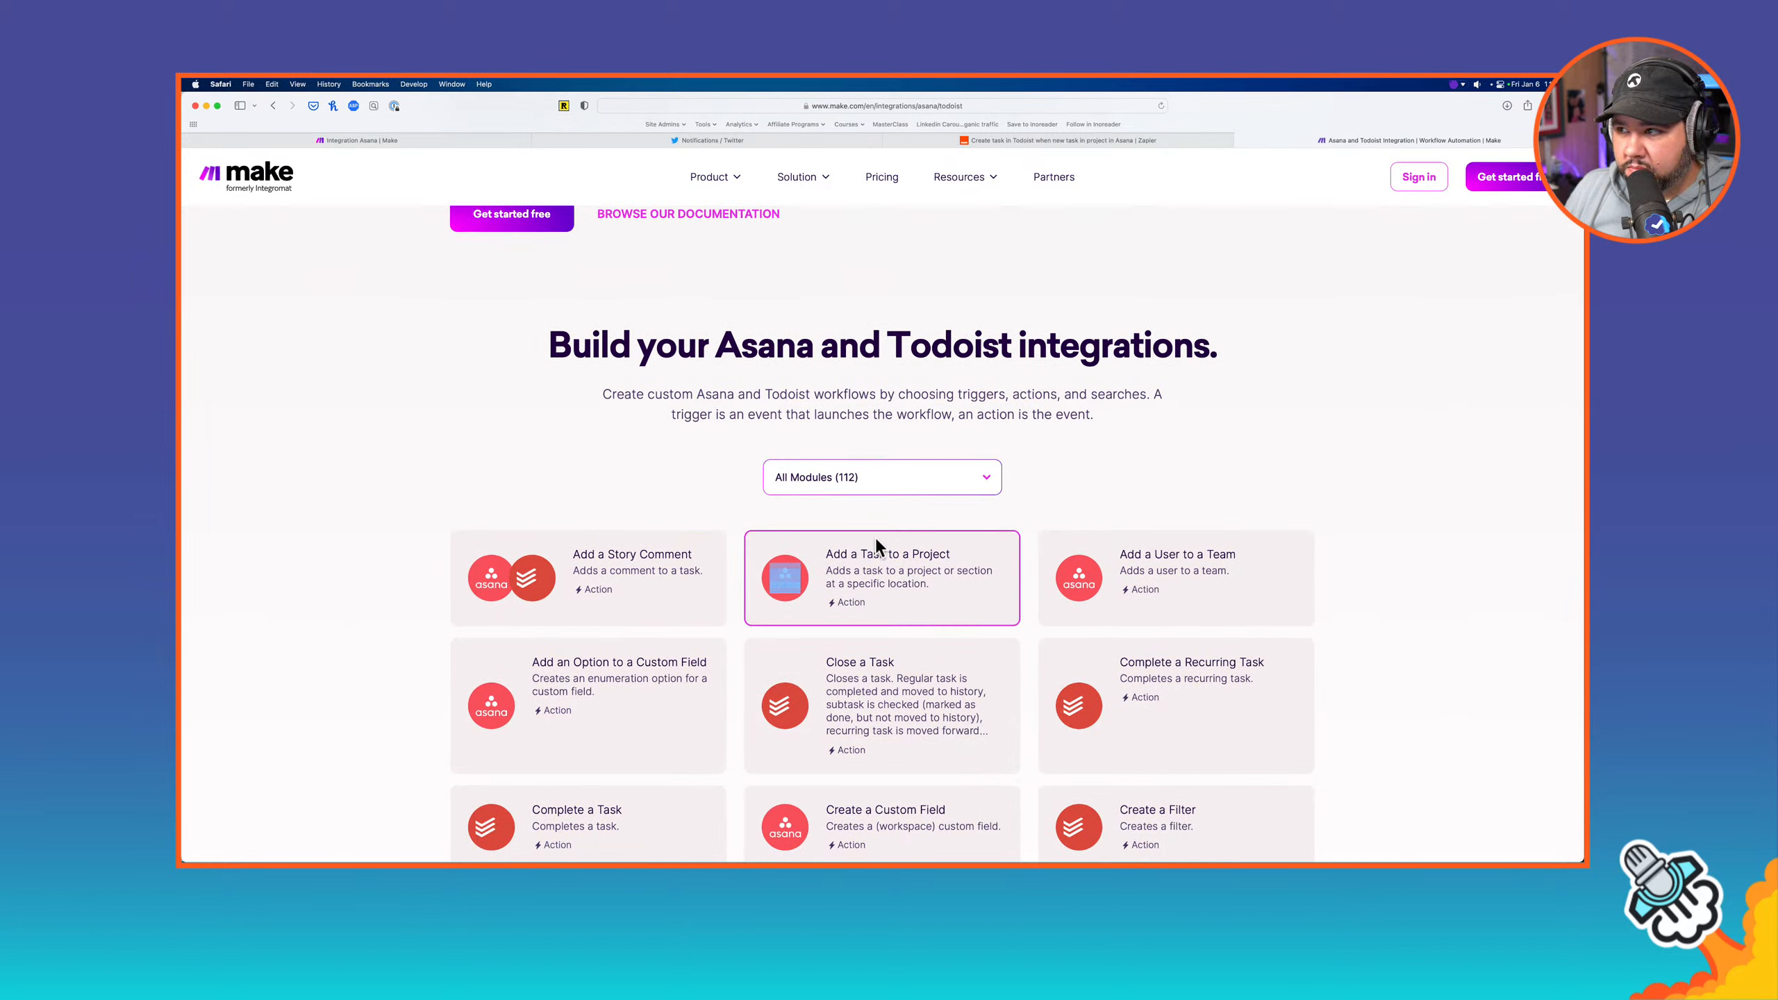
right_click(818, 570)
click(590, 450)
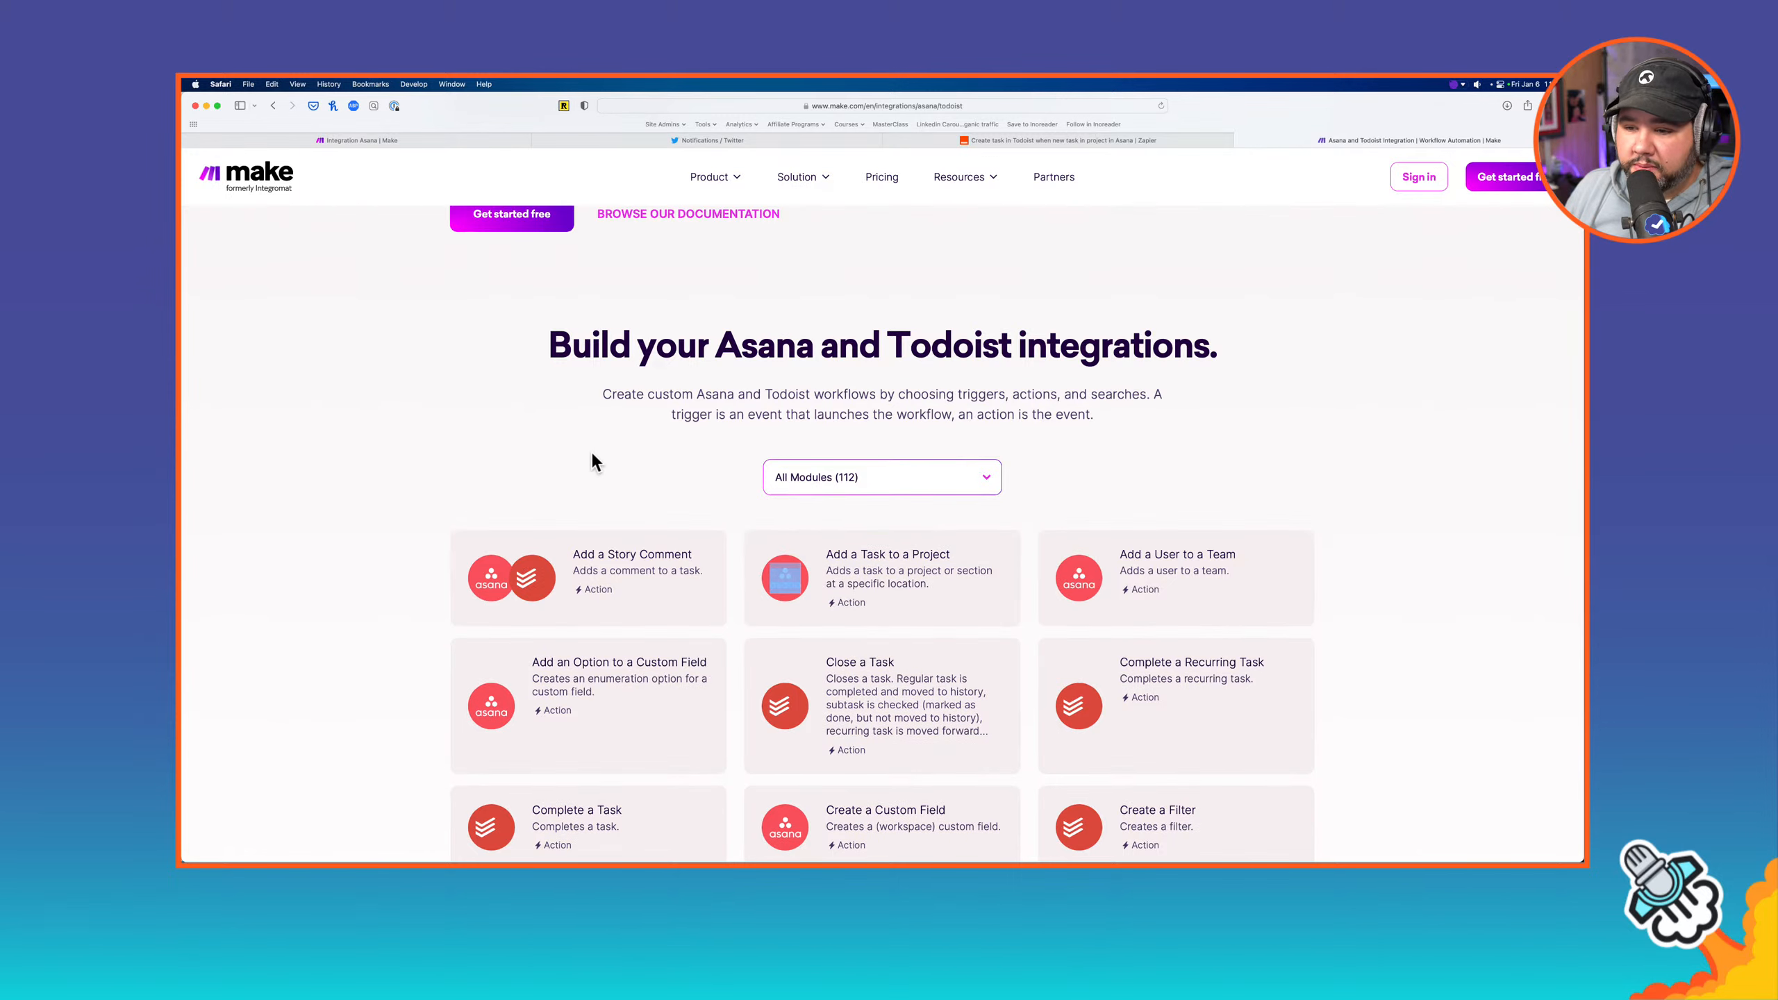
scroll(591, 450, down, 1)
scroll(596, 420, up, 5)
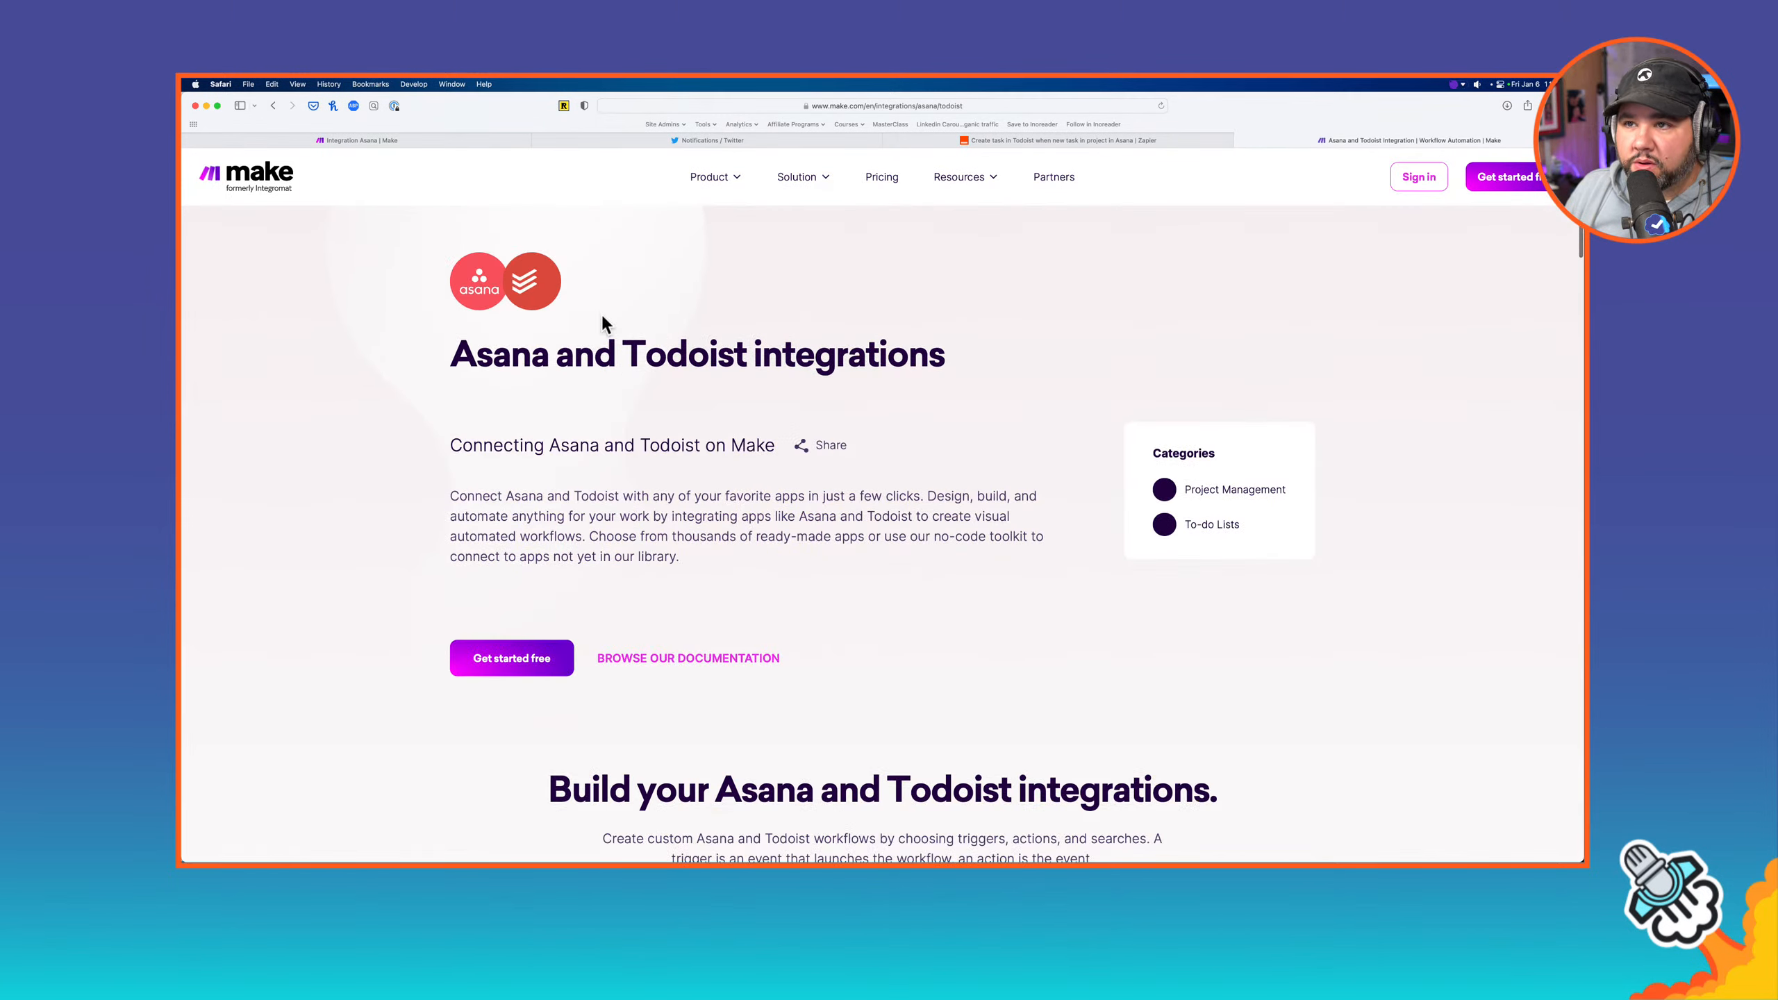
Return to the Make scenario and open the Templates page, discarding the scenario's unsaved changes
click(386, 141)
click(489, 319)
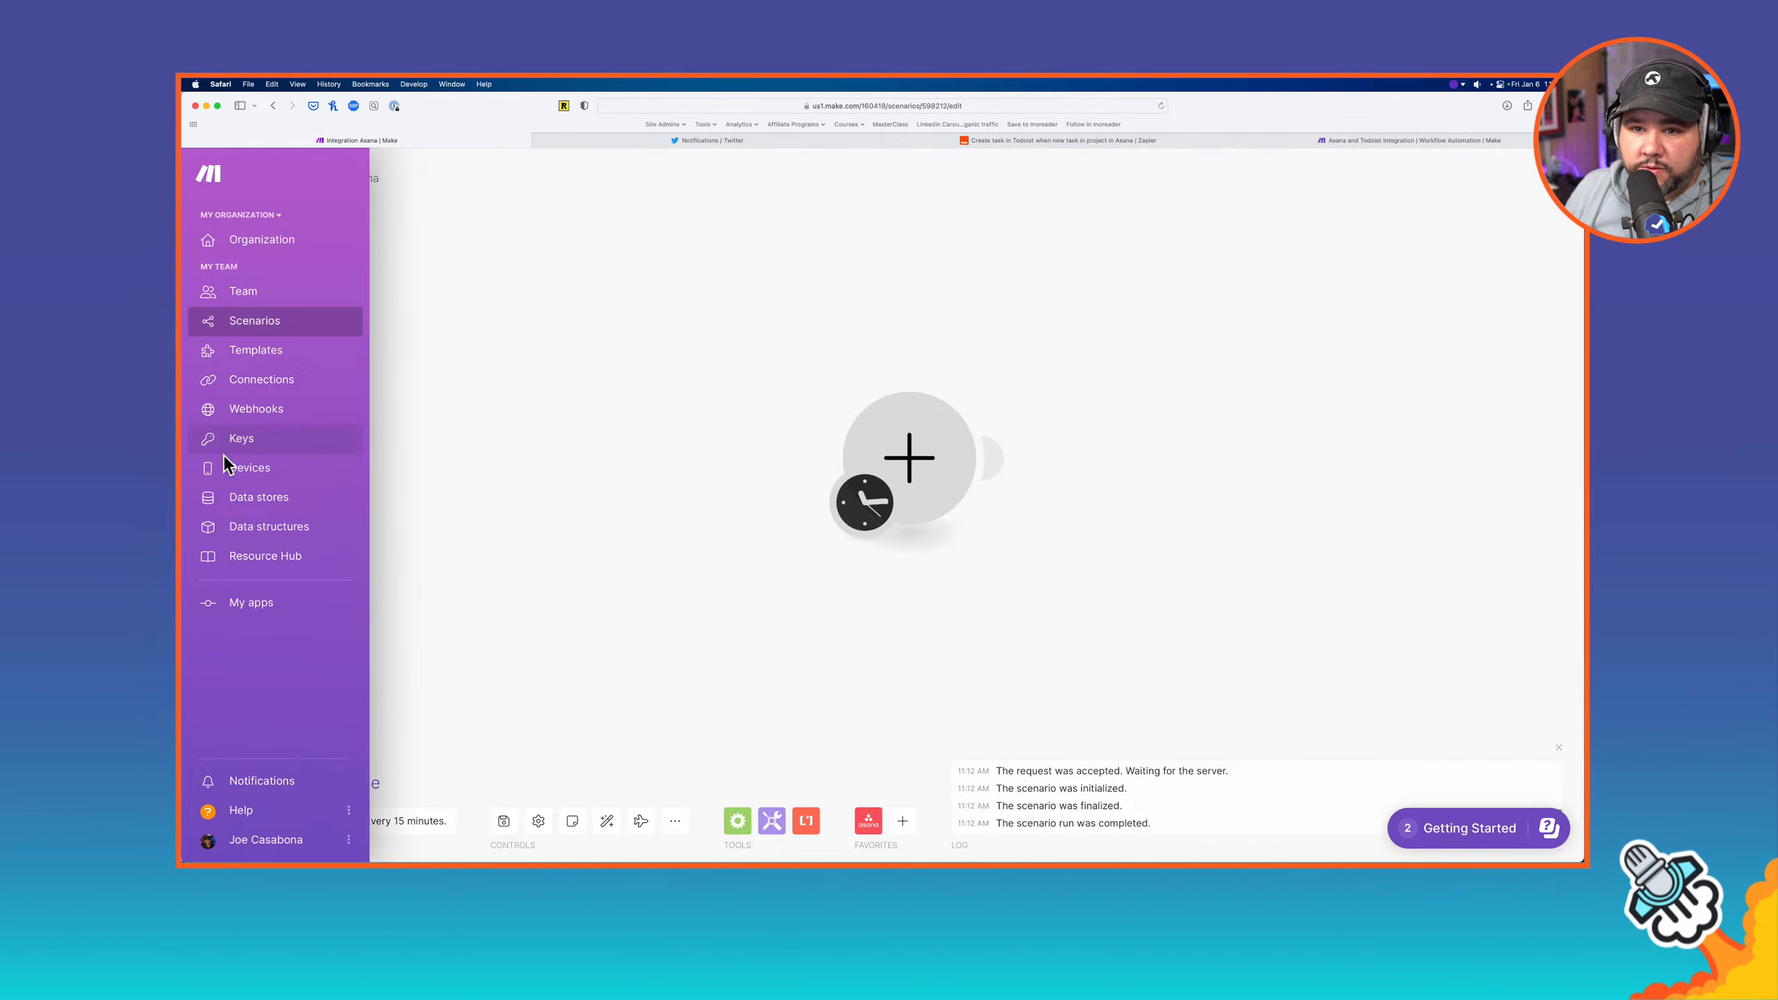
click(248, 346)
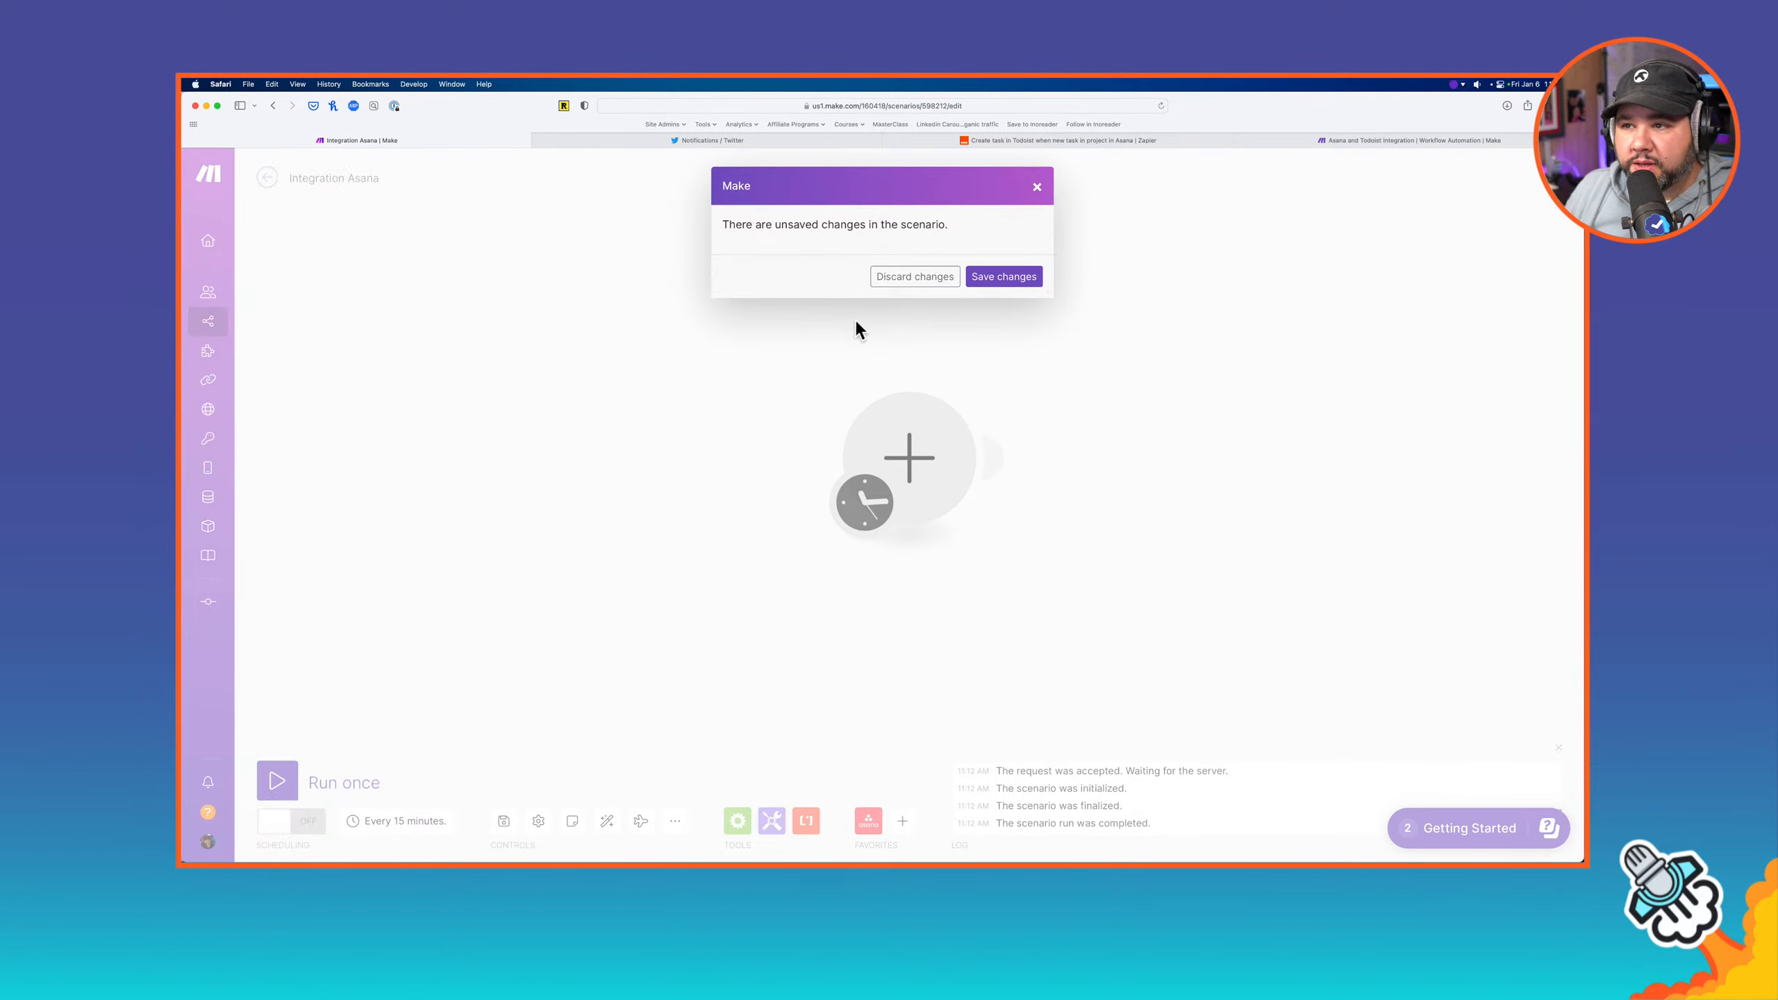
click(910, 277)
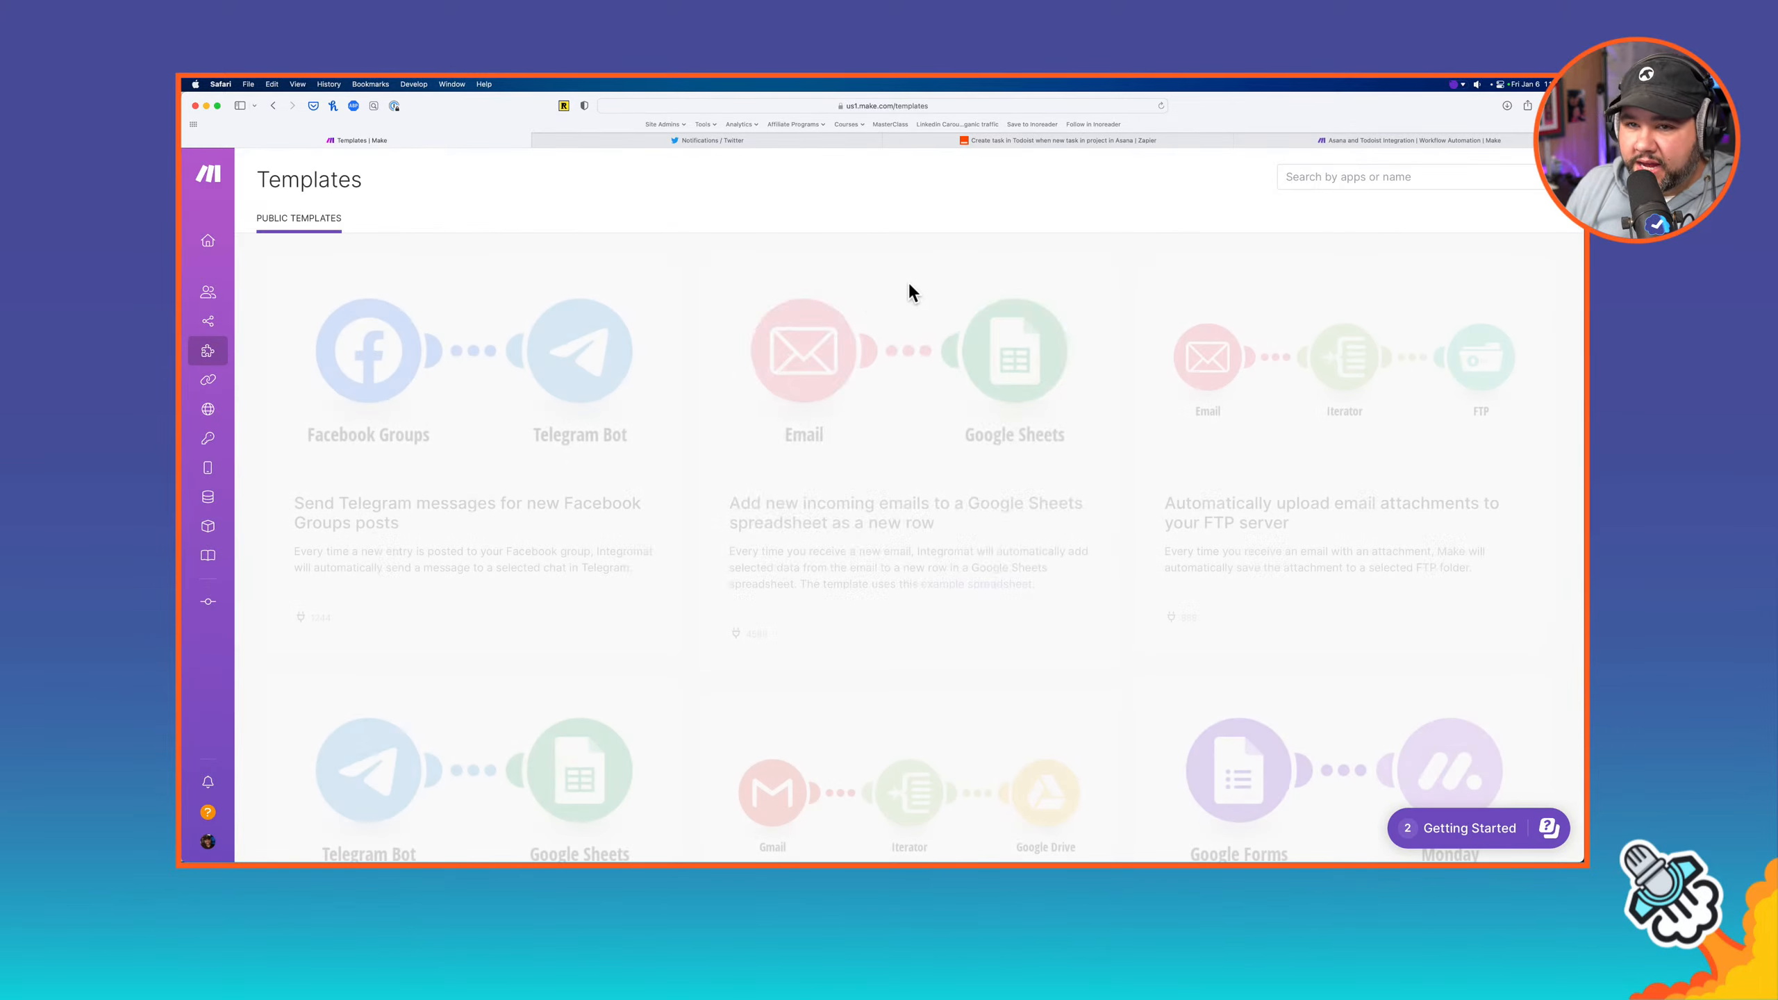
Search the public templates for "asana" and filter them by the Asana app
click(1378, 178)
text(asana)
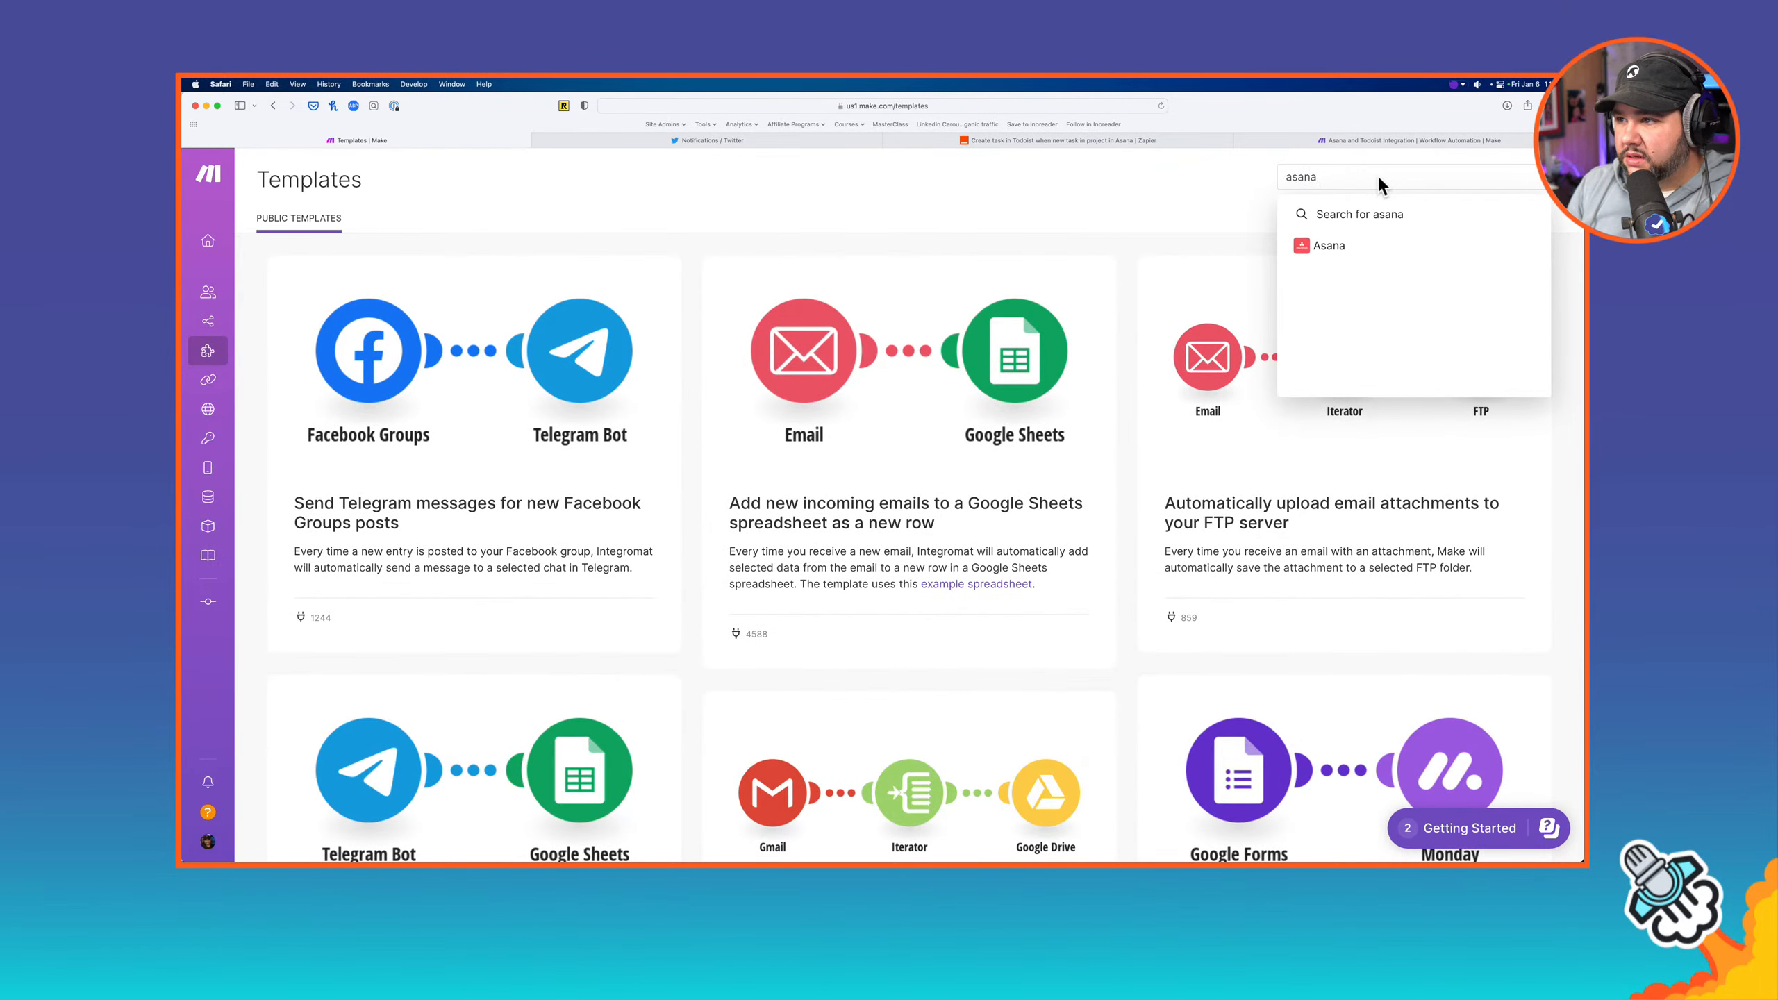
click(1394, 246)
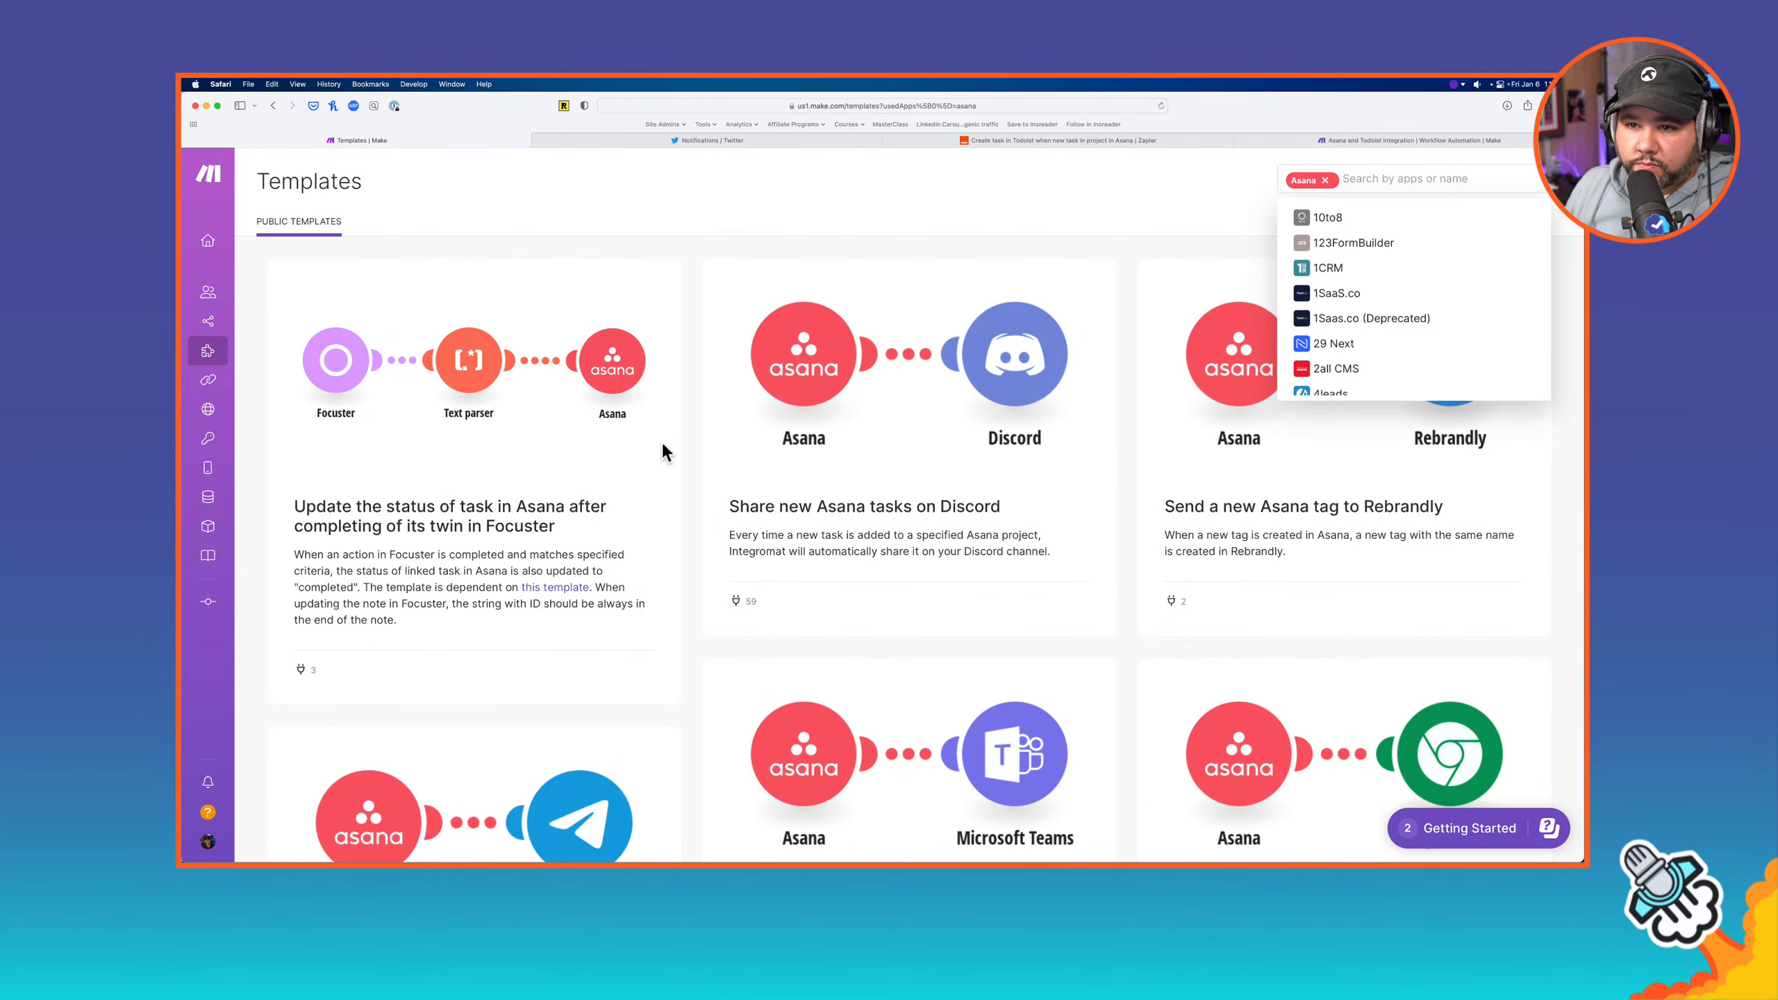
click(886, 249)
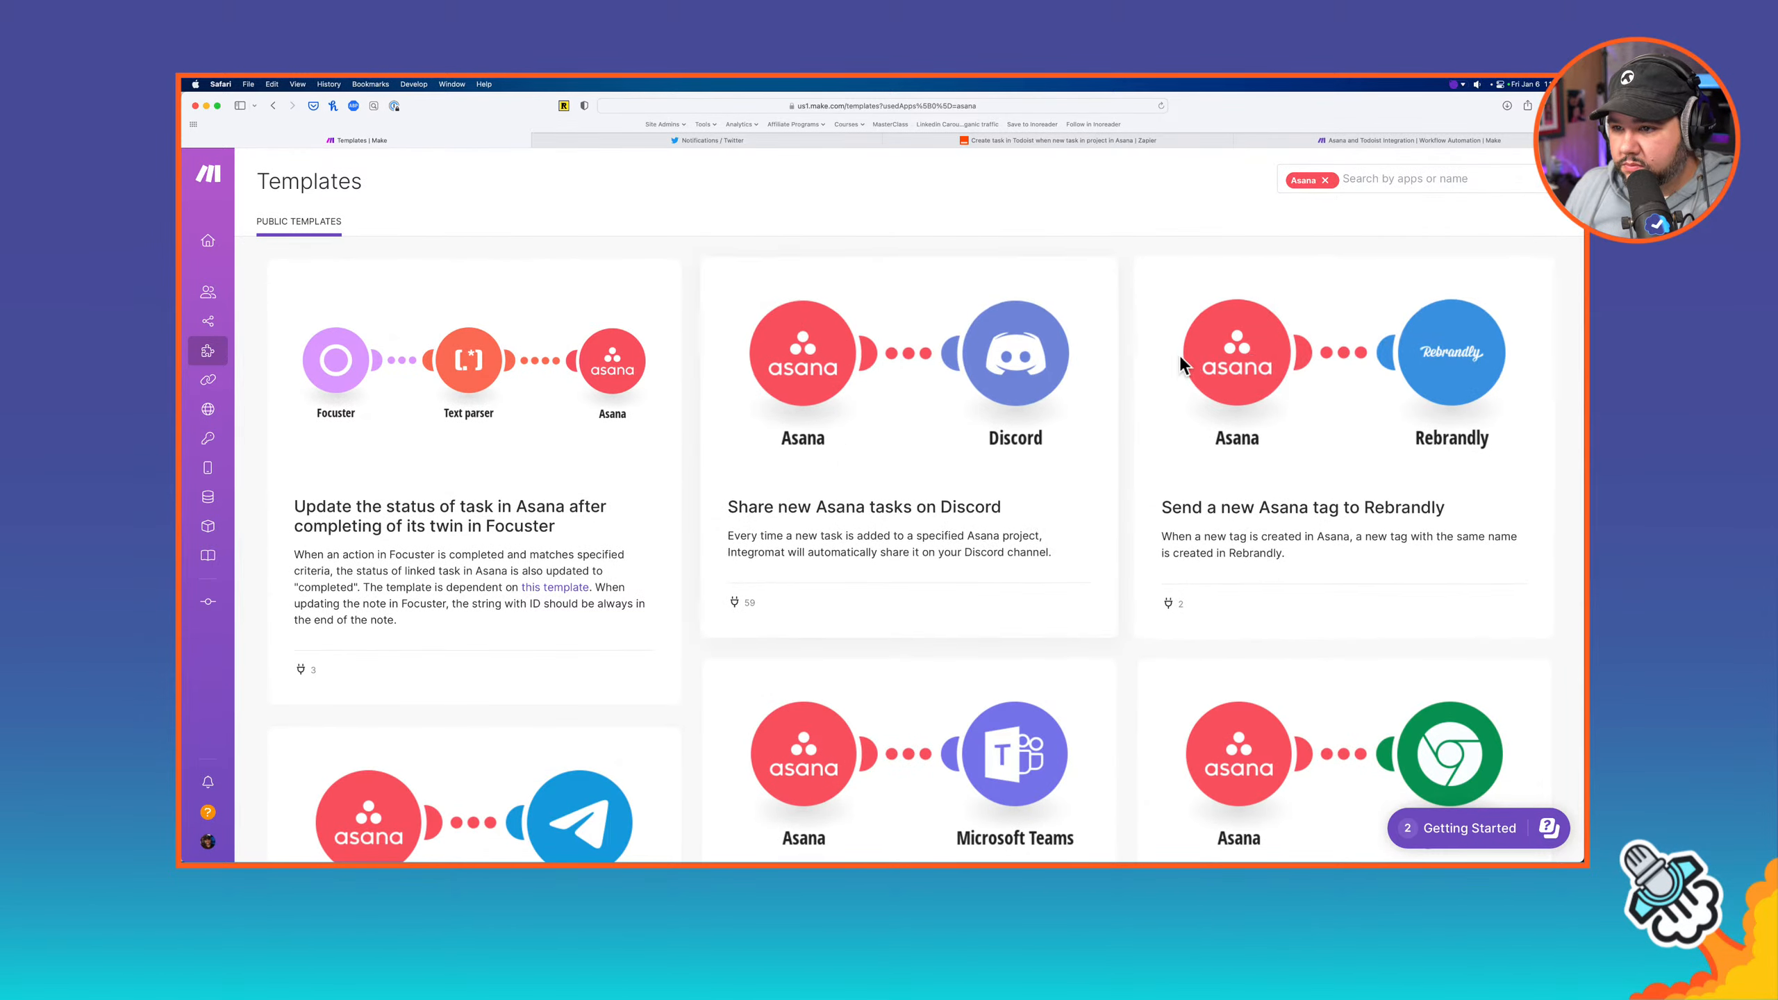
Look through the Asana templates for one that creates to-do tasks from Asana tasks
scroll(944, 496, down, 3)
scroll(820, 596, down, 5)
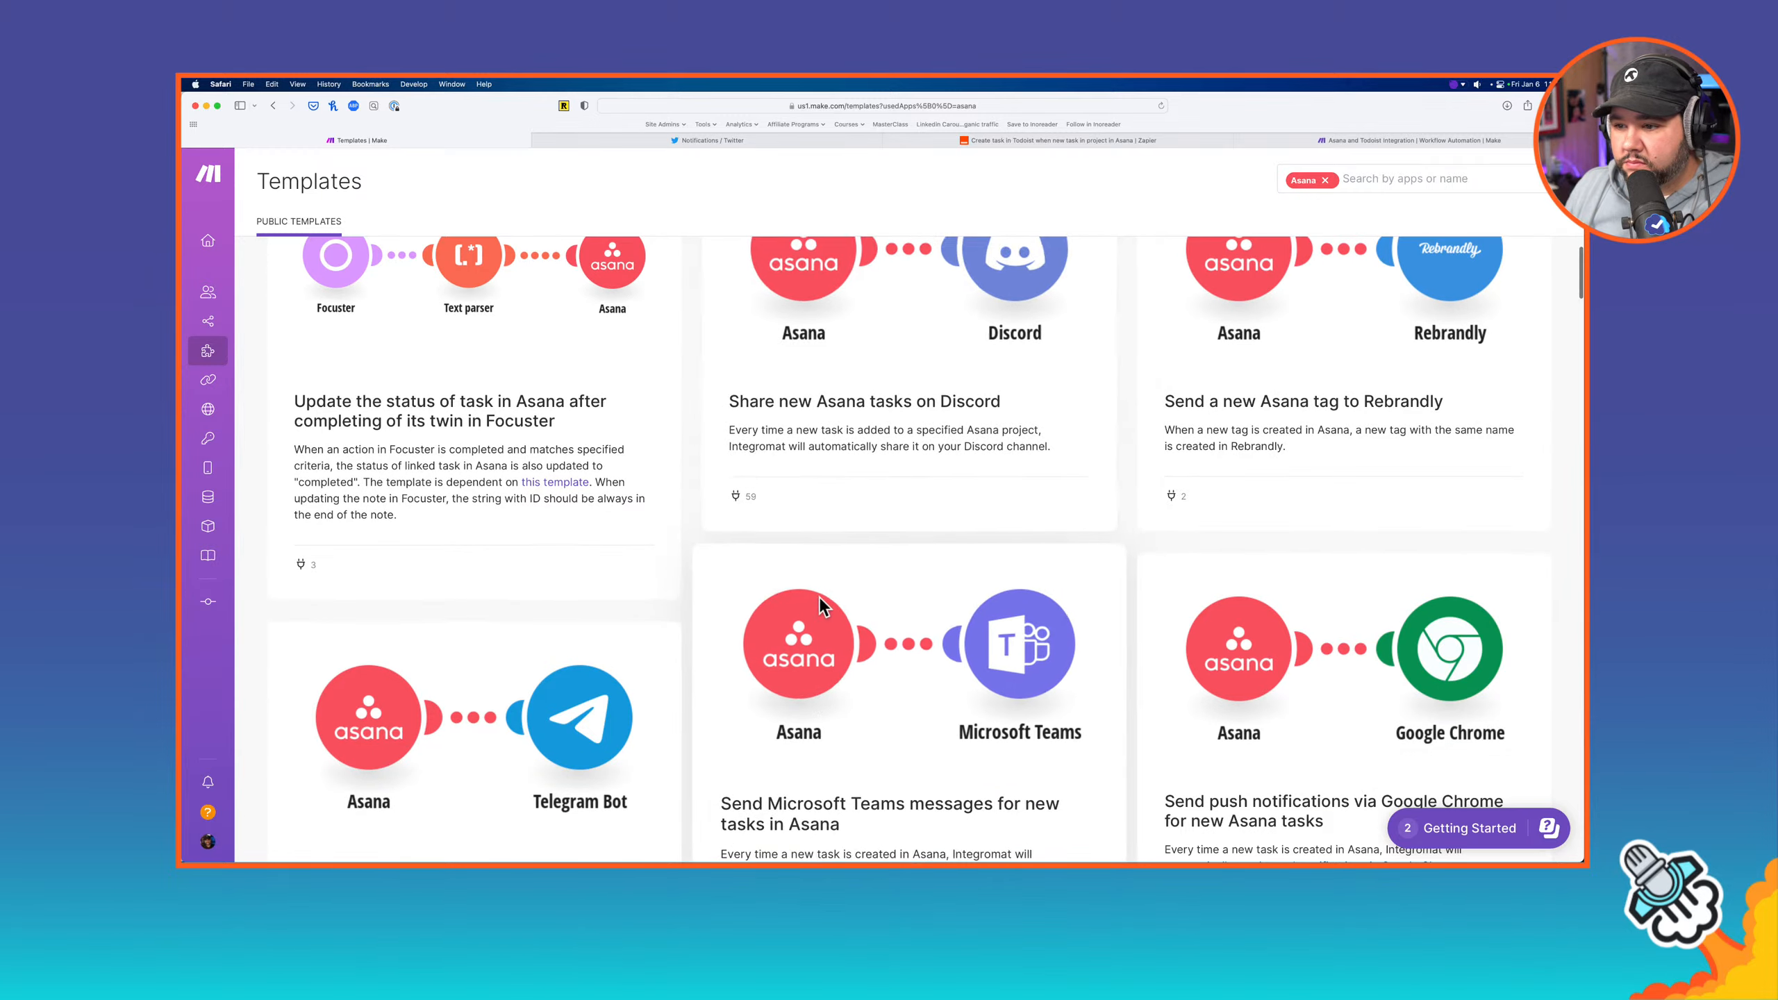
scroll(611, 565, down, 12)
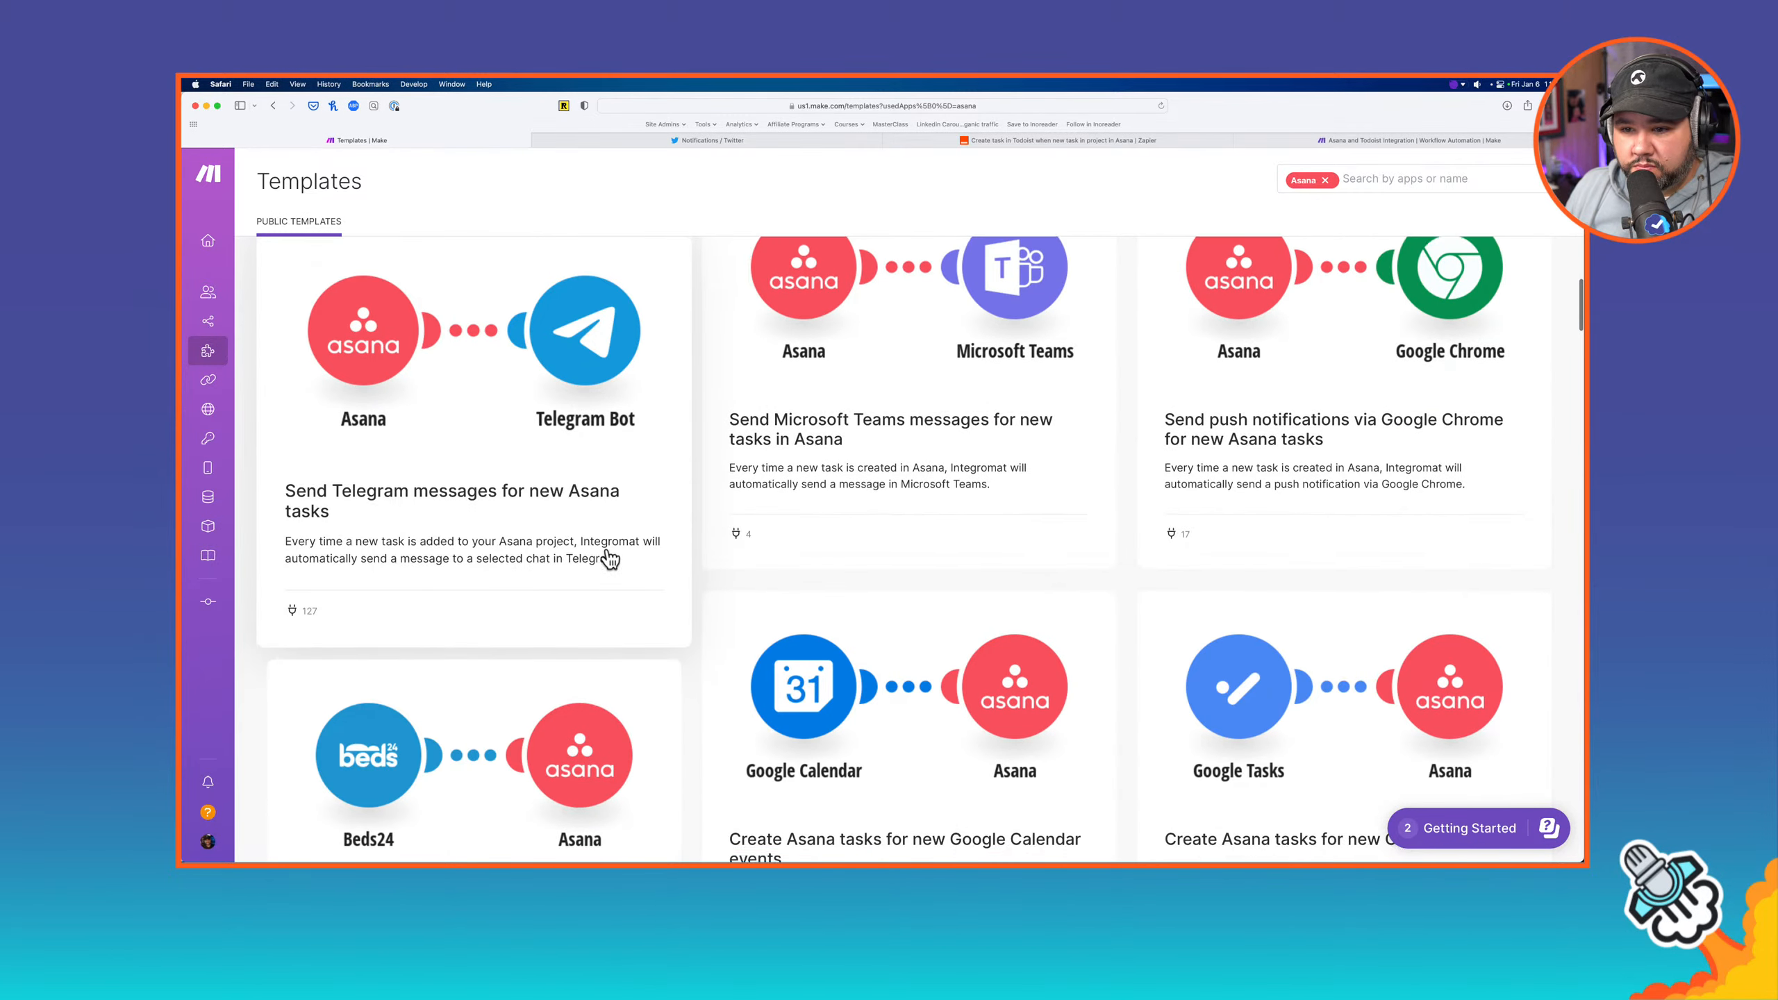
scroll(611, 559, down, 1)
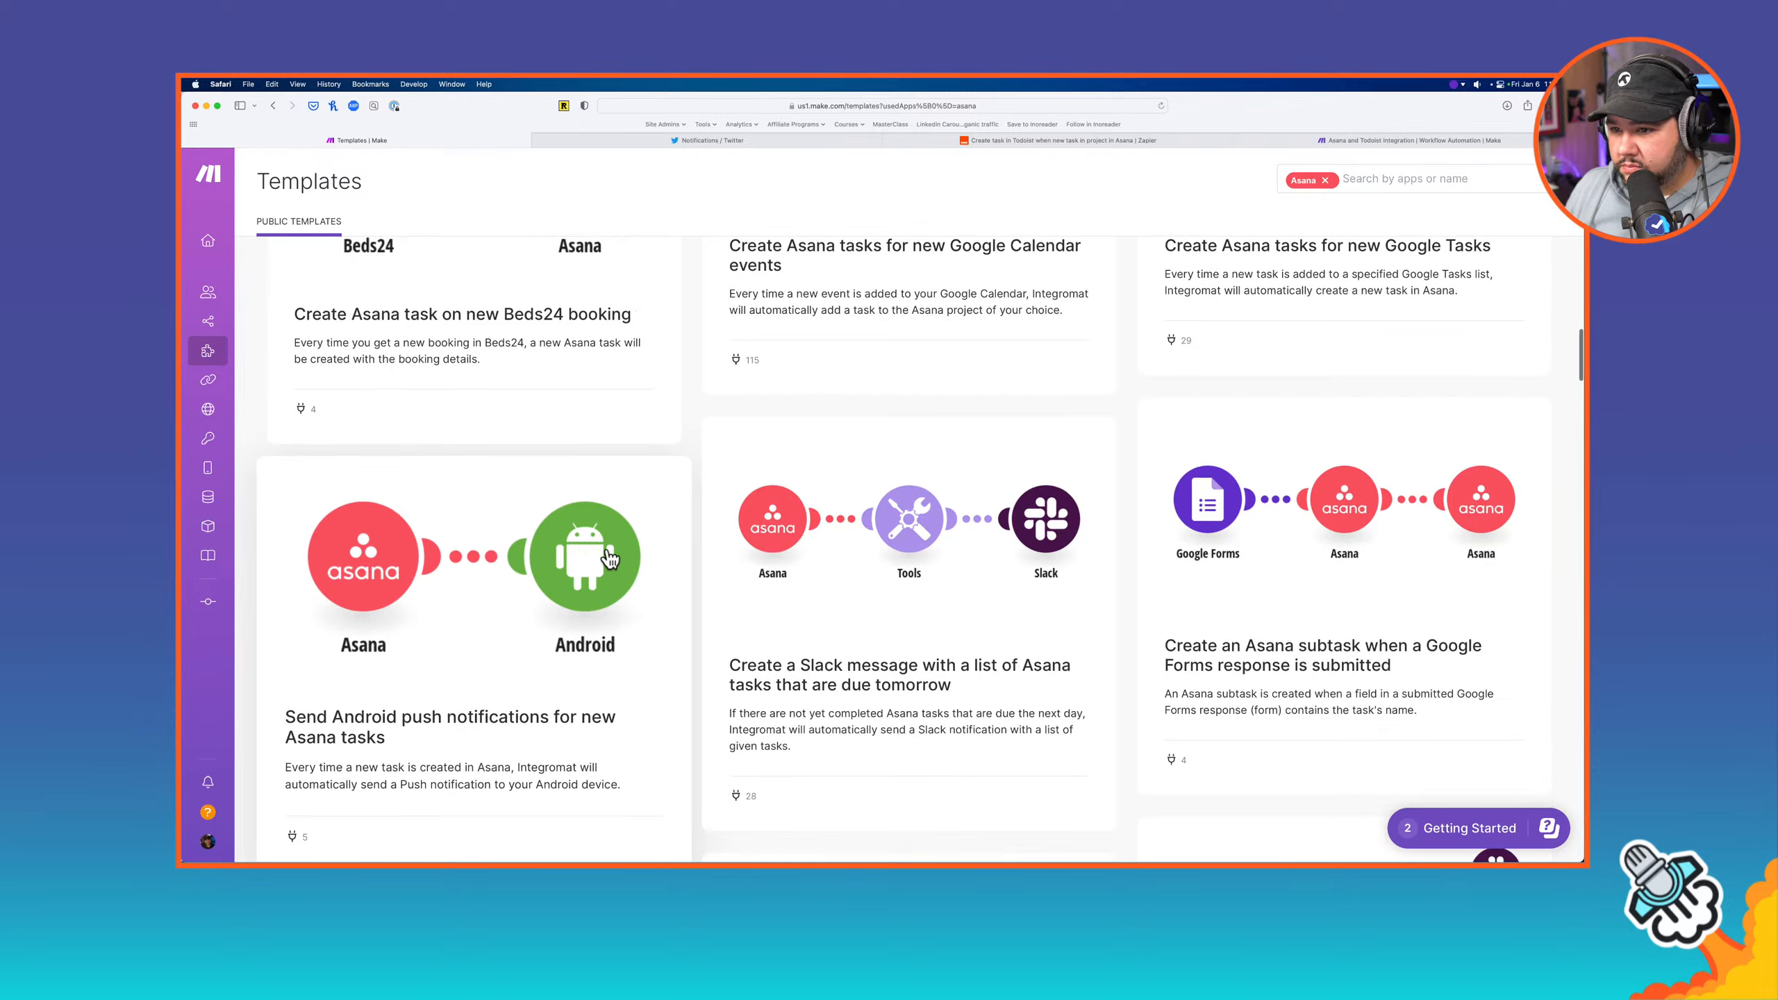
scroll(611, 558, down, 6)
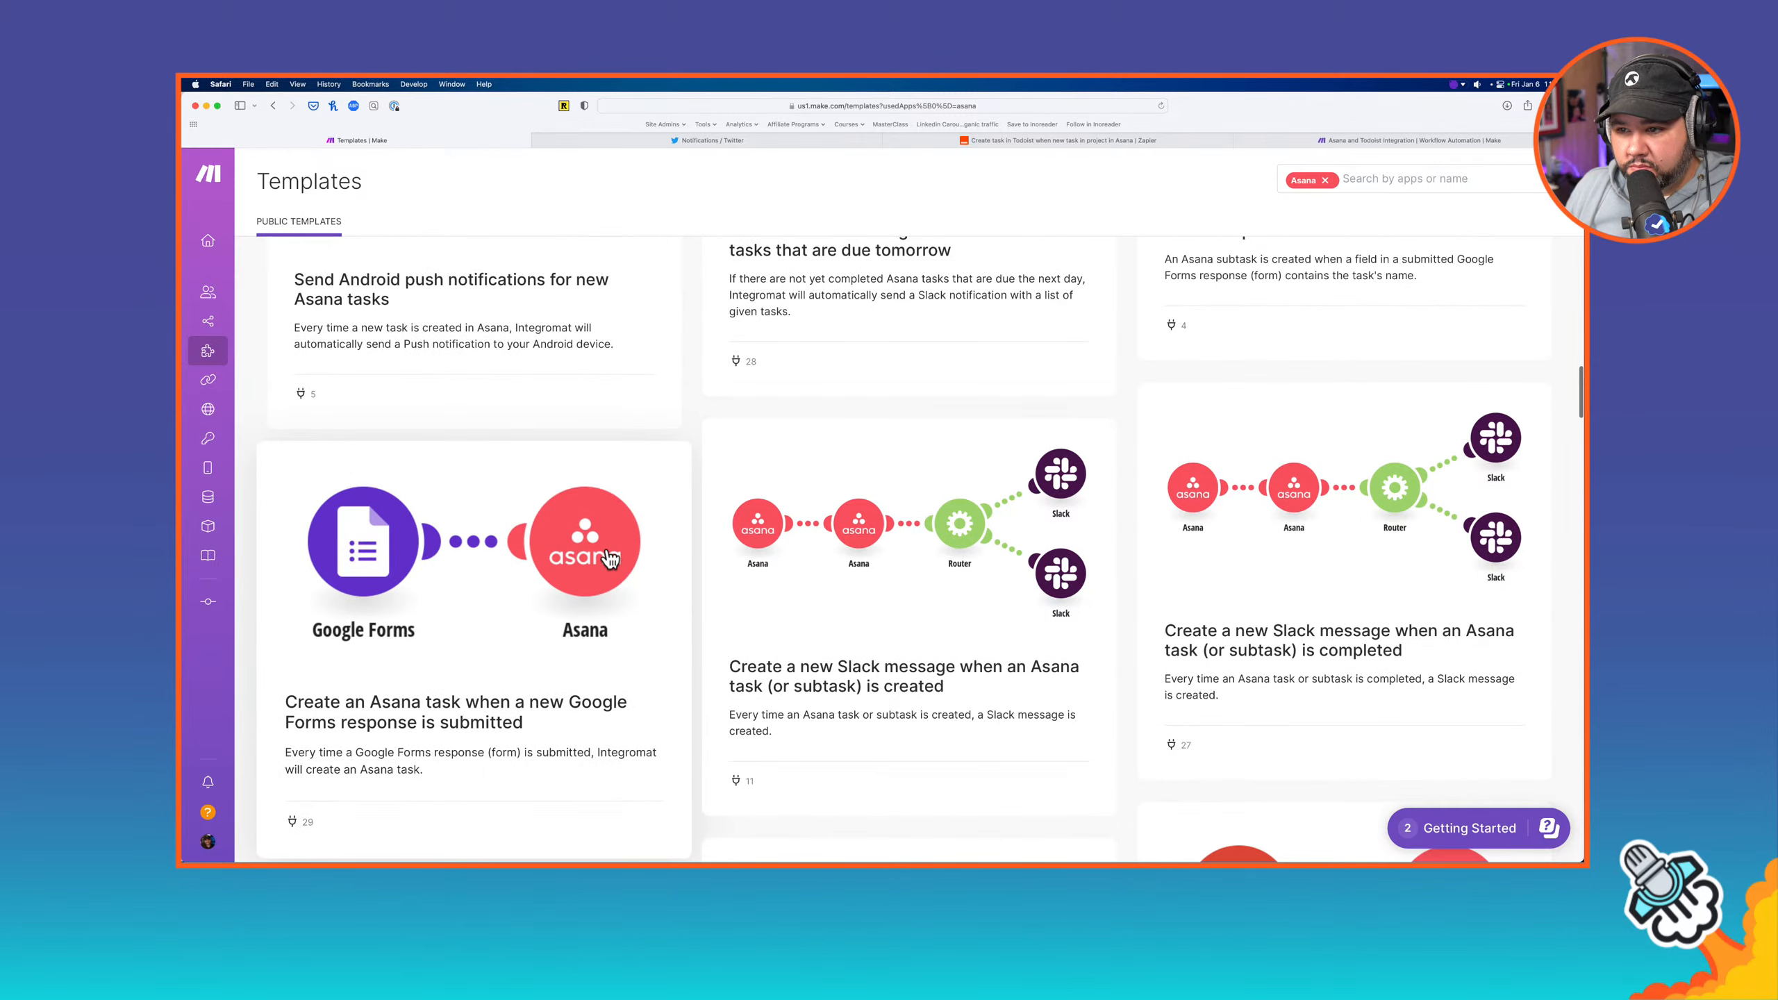
scroll(611, 558, down, 6)
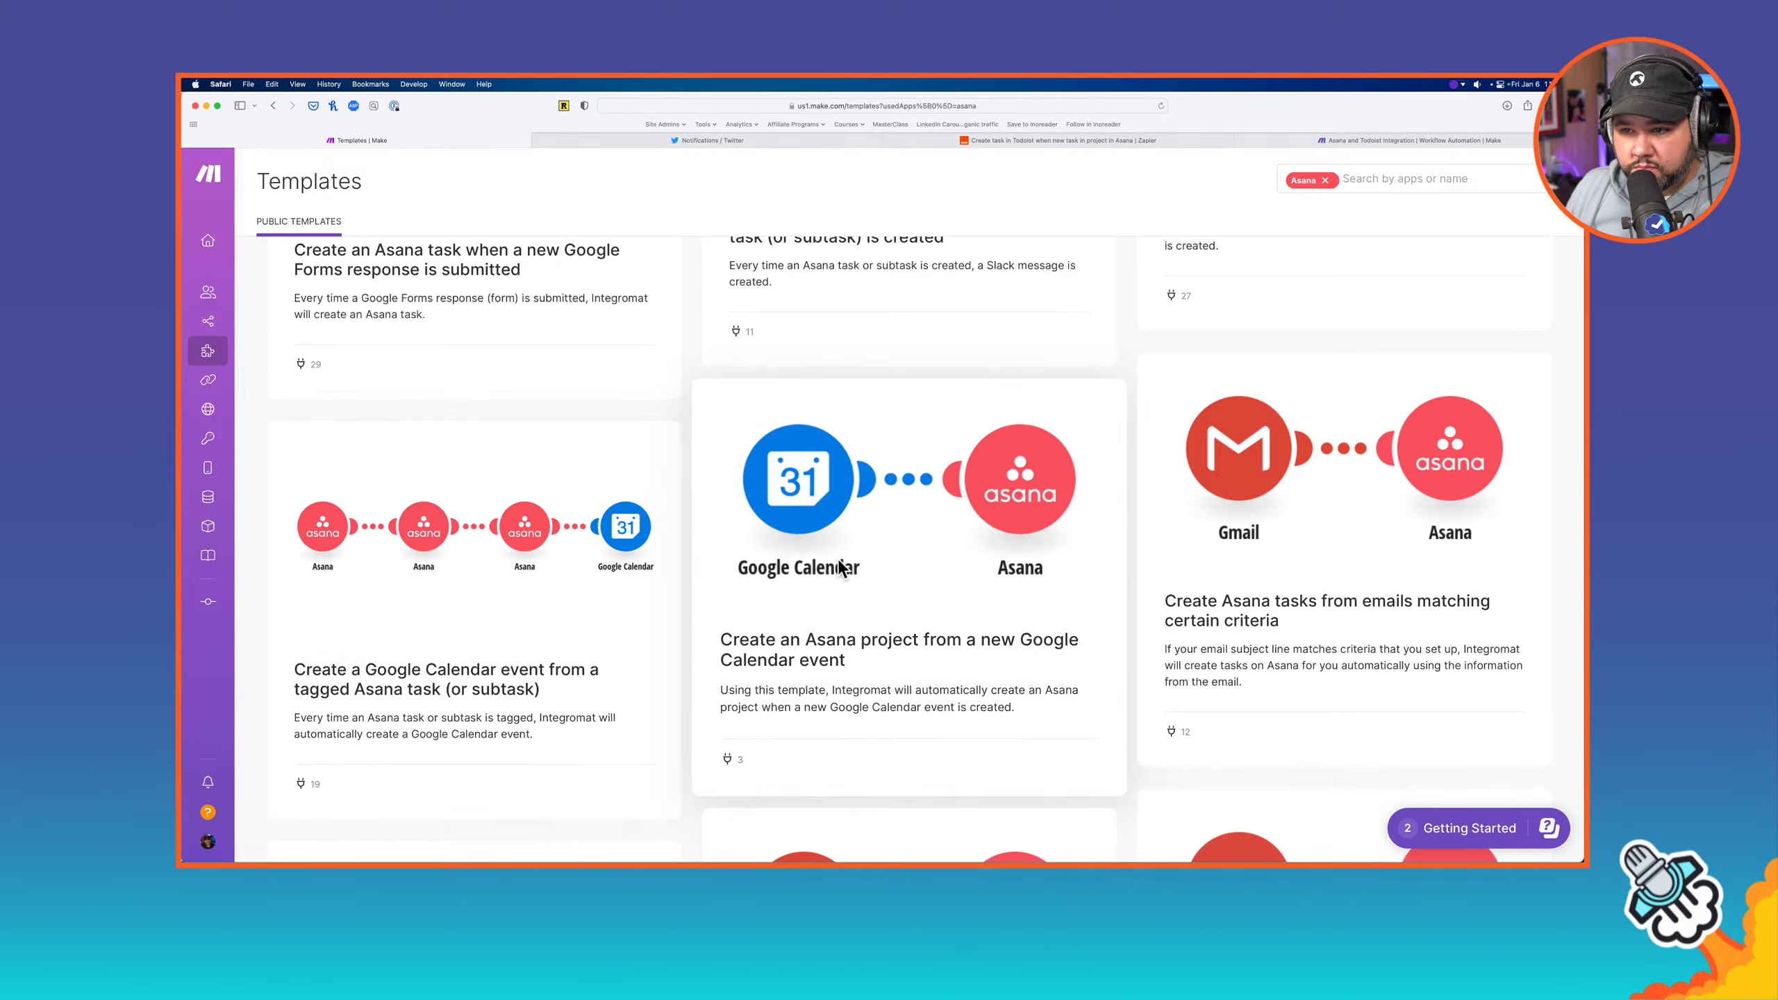
scroll(840, 566, down, 5)
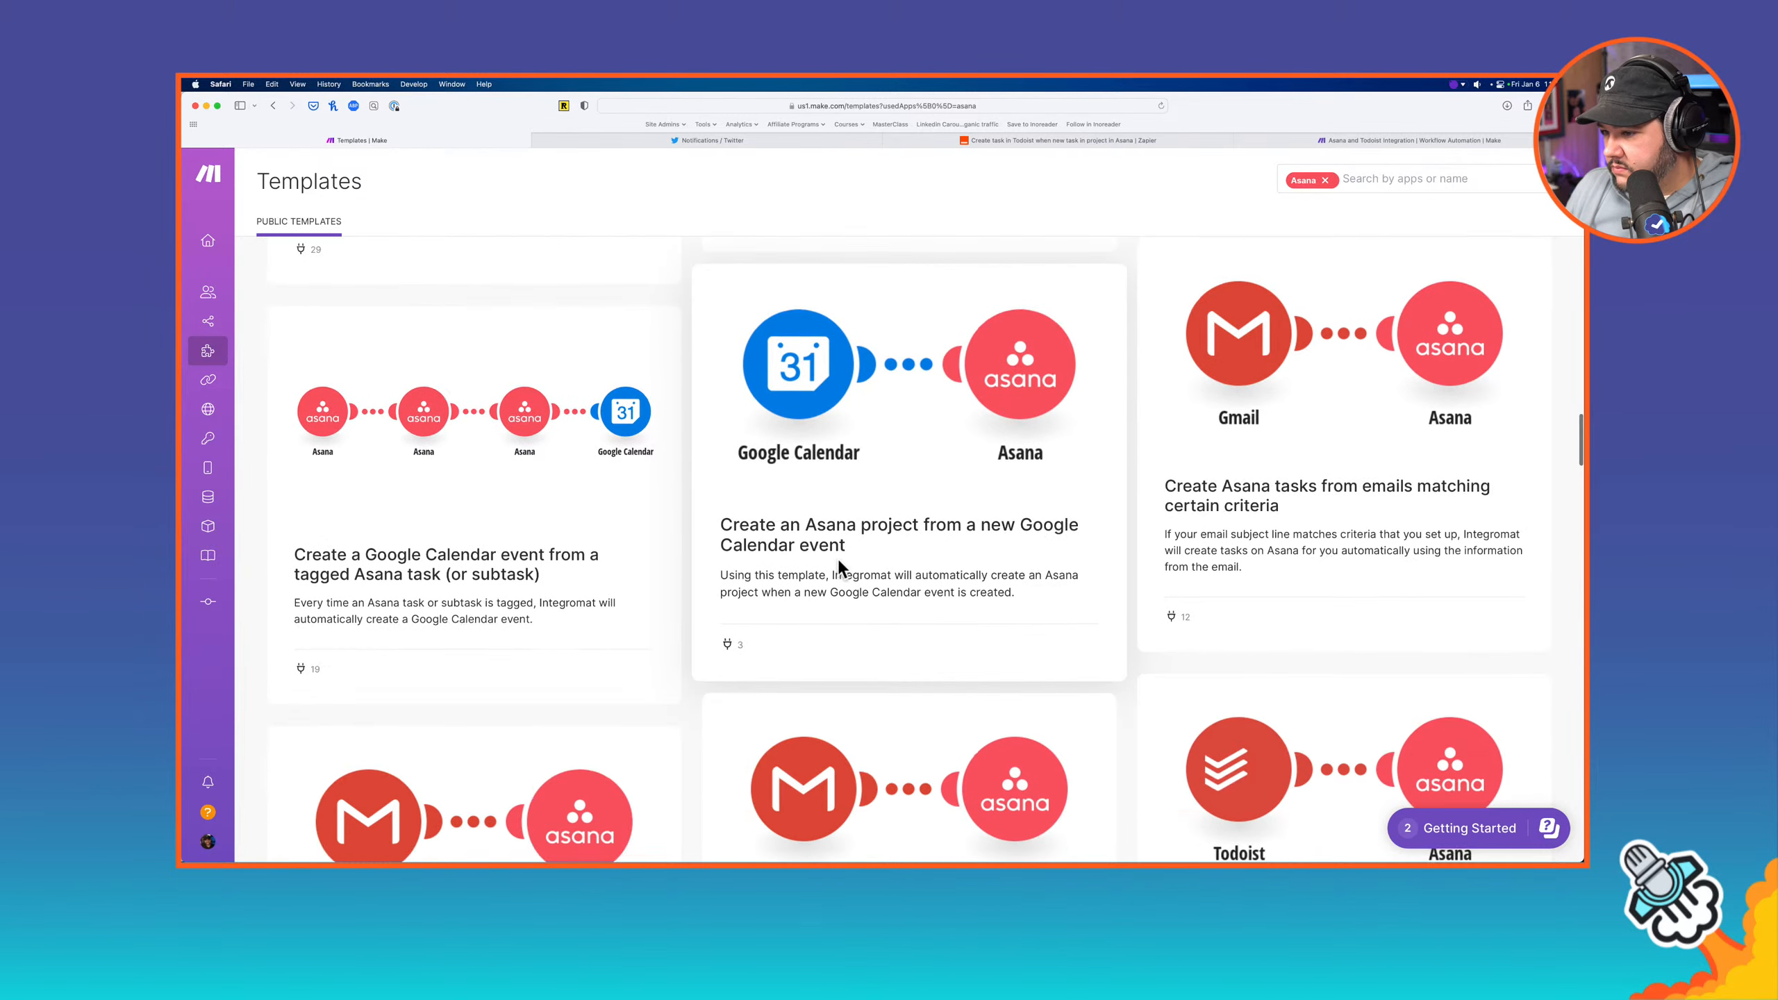
scroll(838, 559, down, 1)
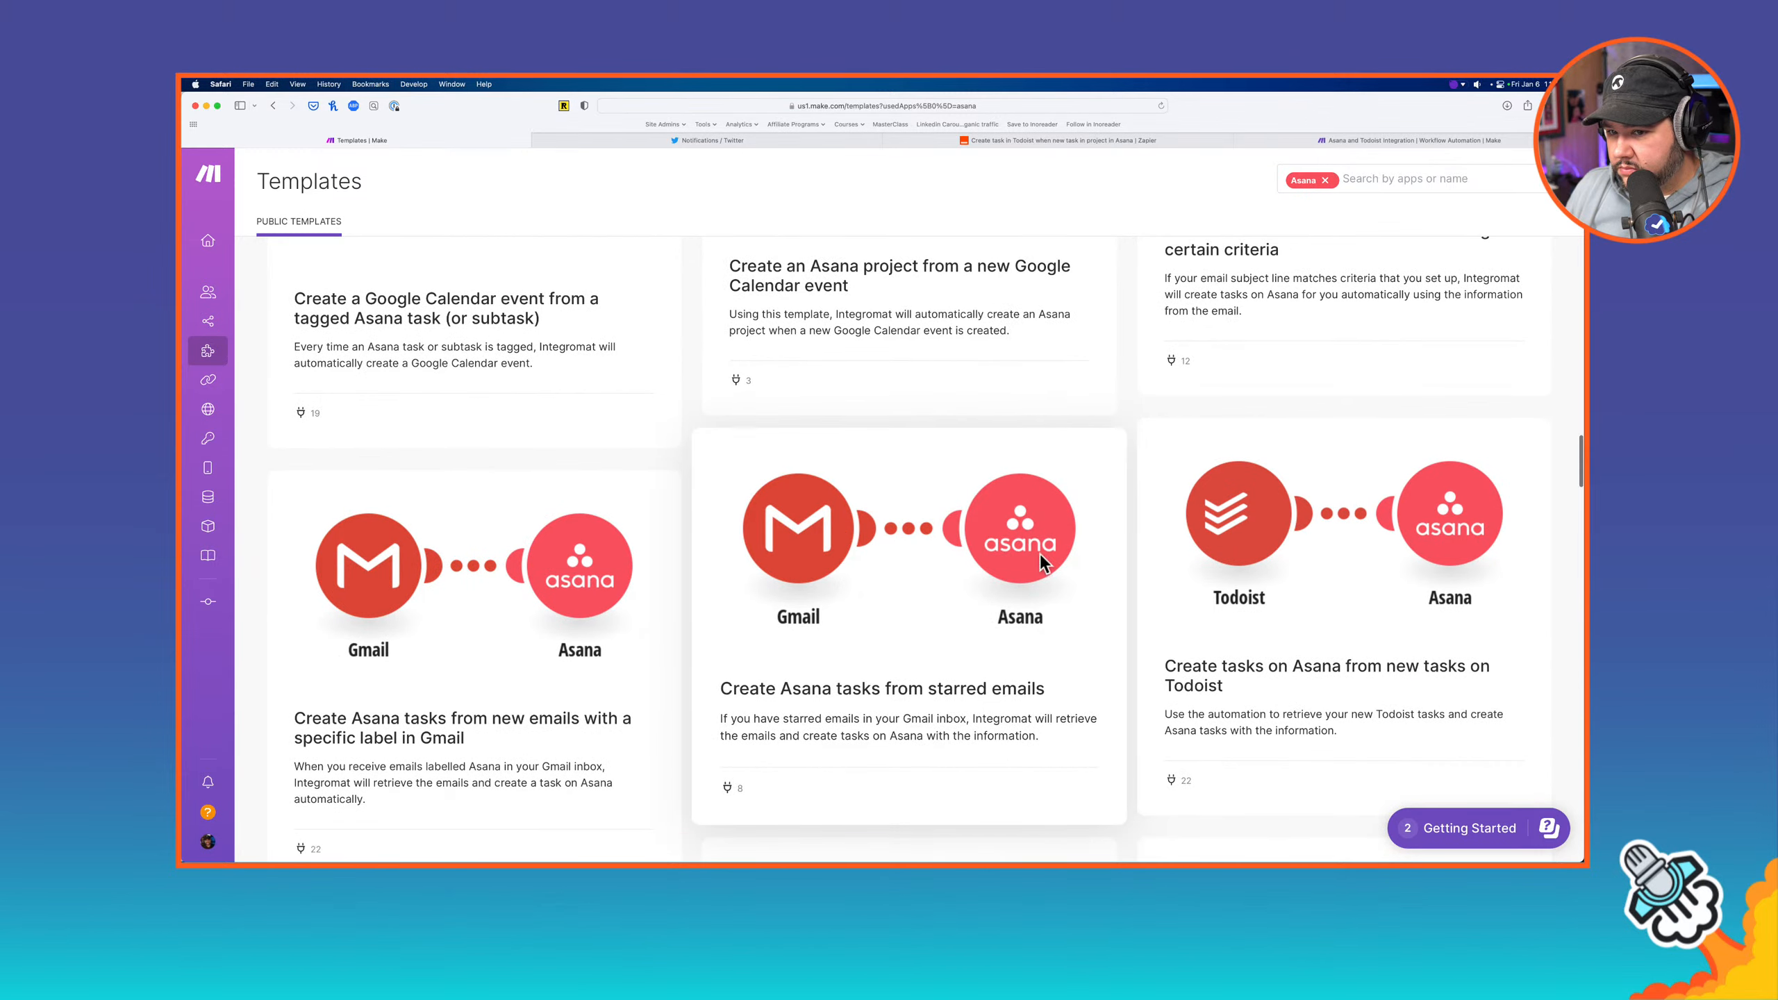
scroll(1270, 540, down, 1)
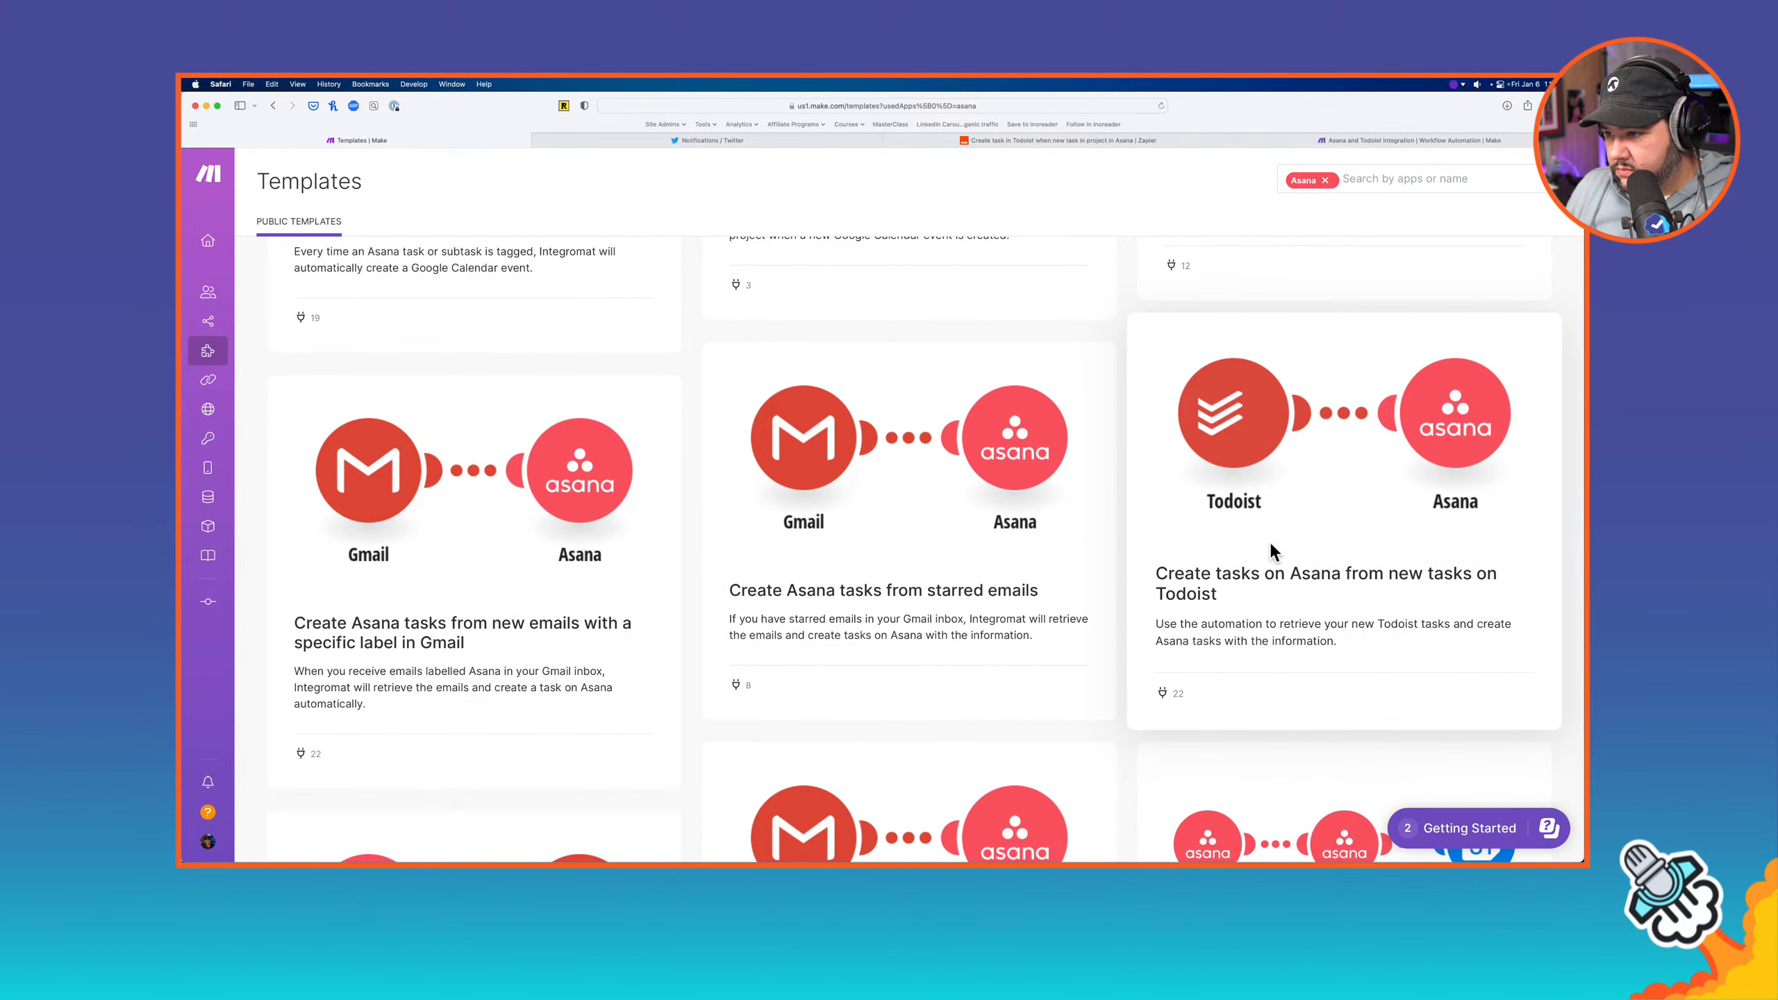
scroll(1270, 547, down, 2)
scroll(1271, 550, down, 3)
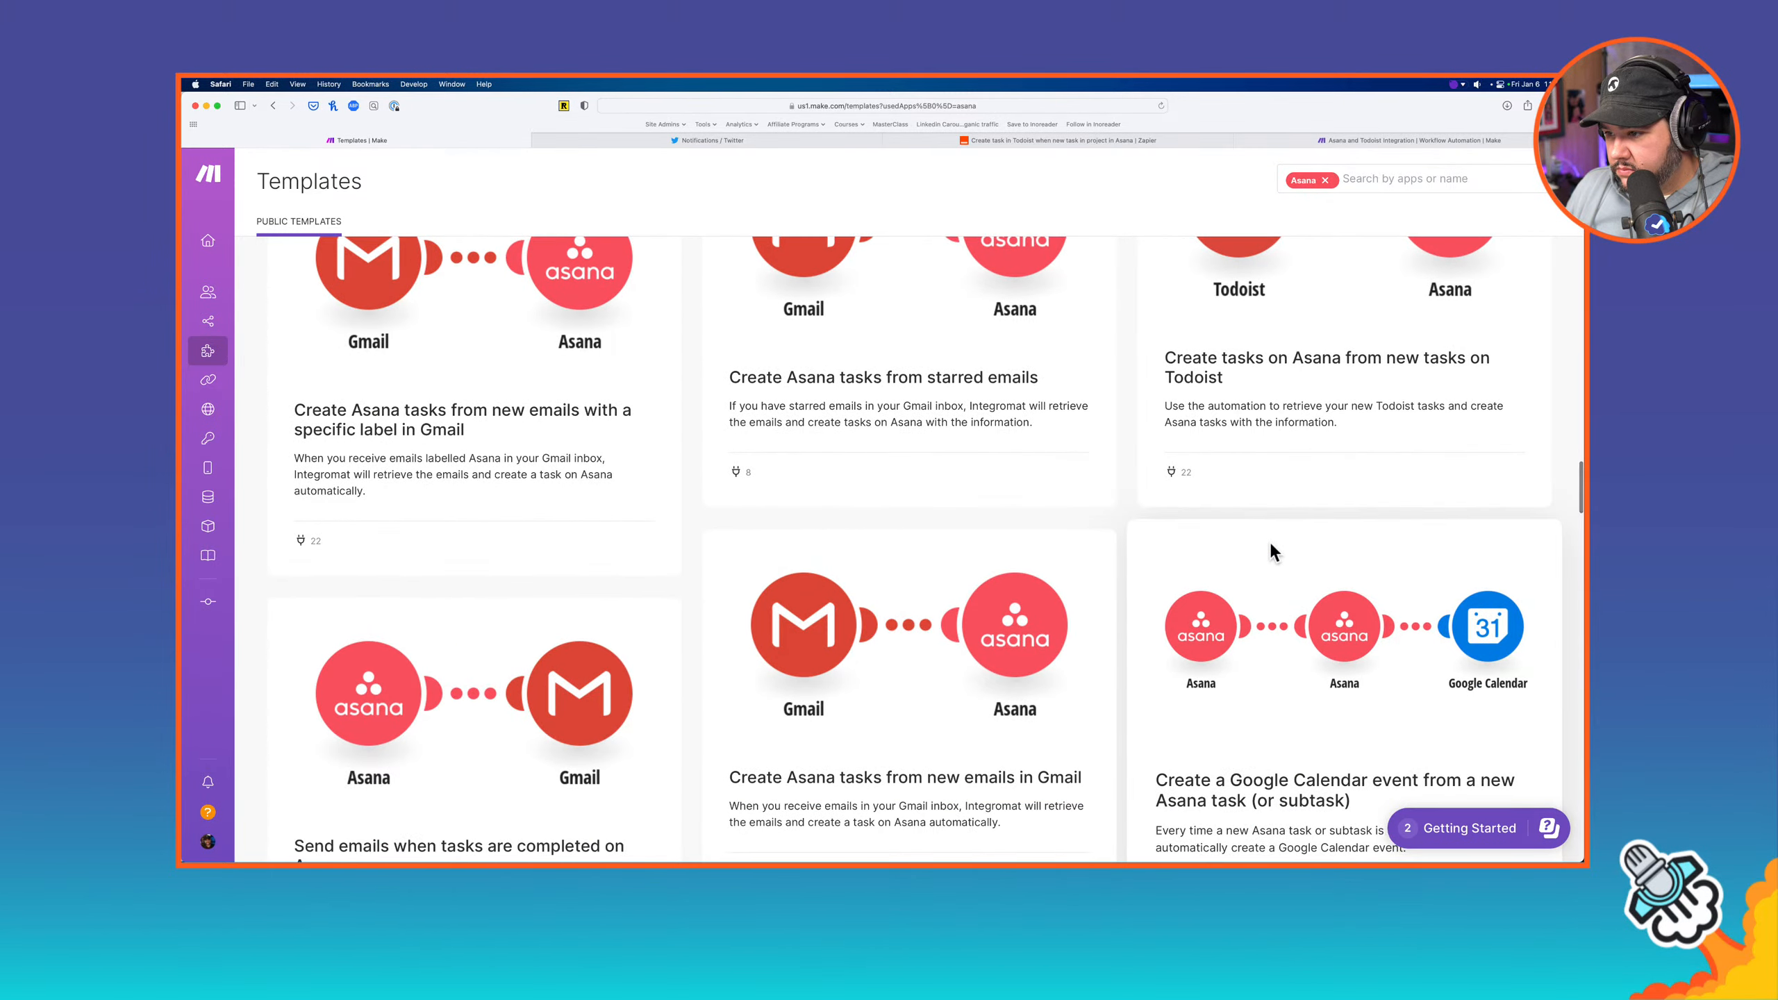
scroll(1272, 552, down, 1)
scroll(1271, 544, down, 1)
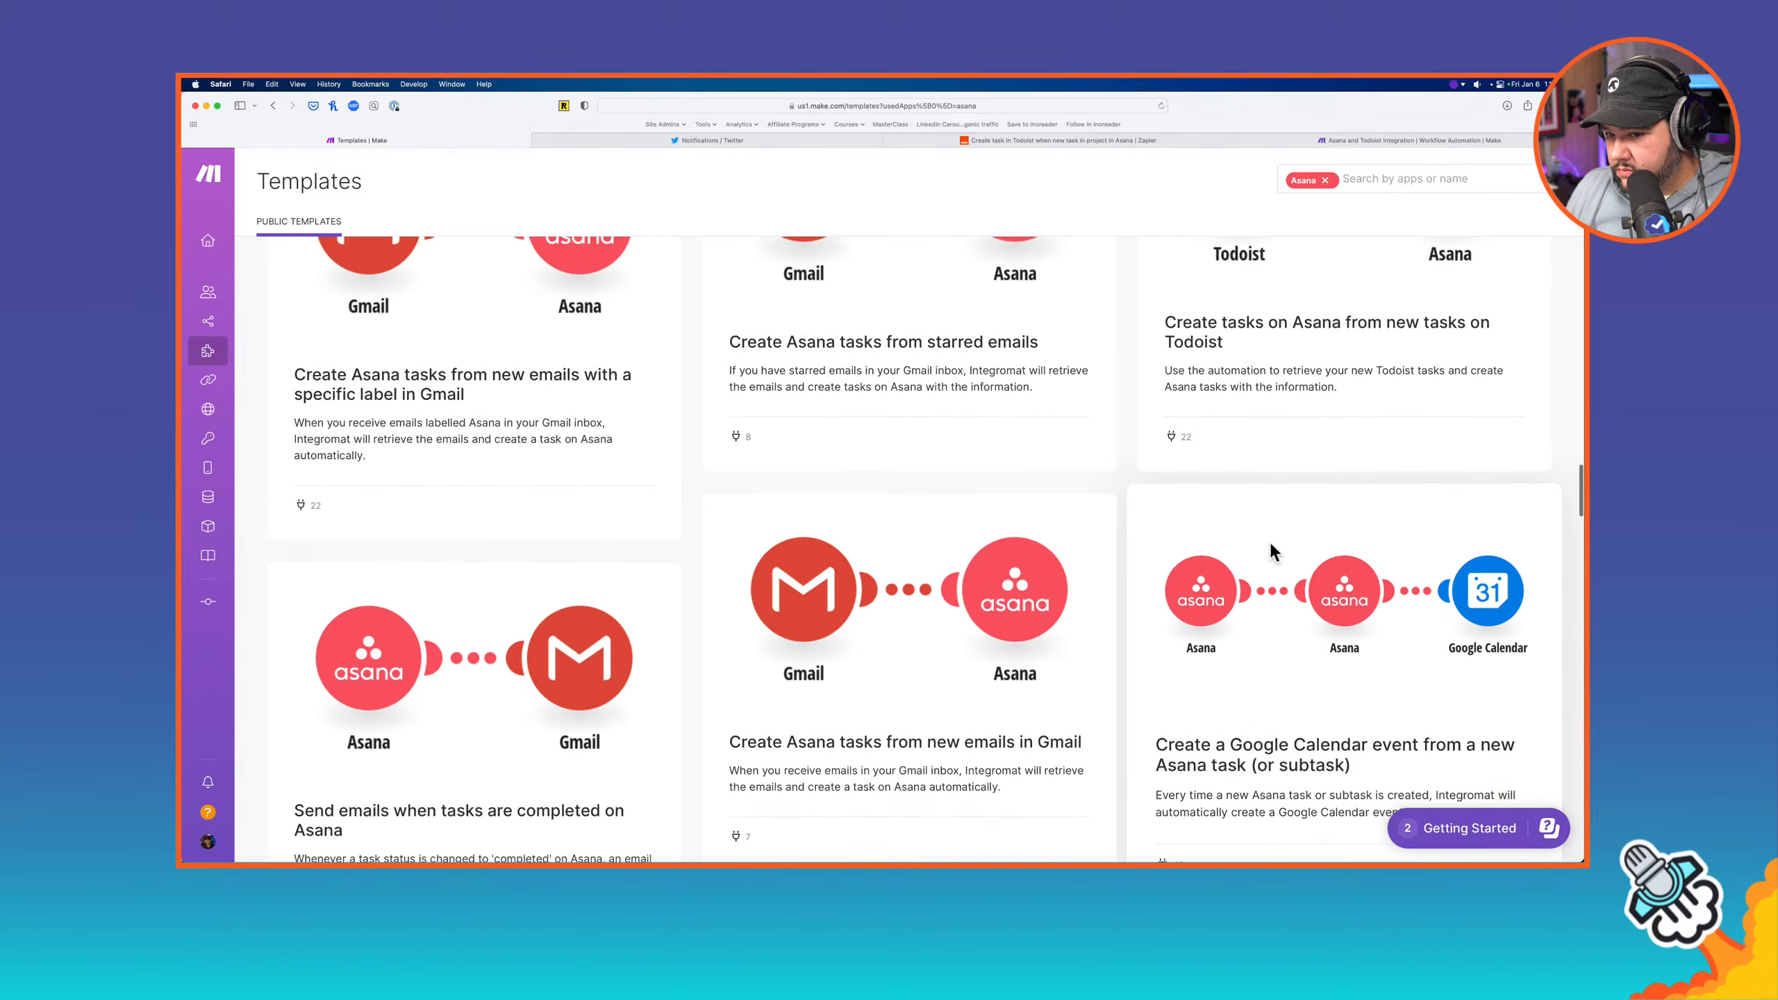
scroll(1270, 547, down, 3)
scroll(1270, 547, down, 4)
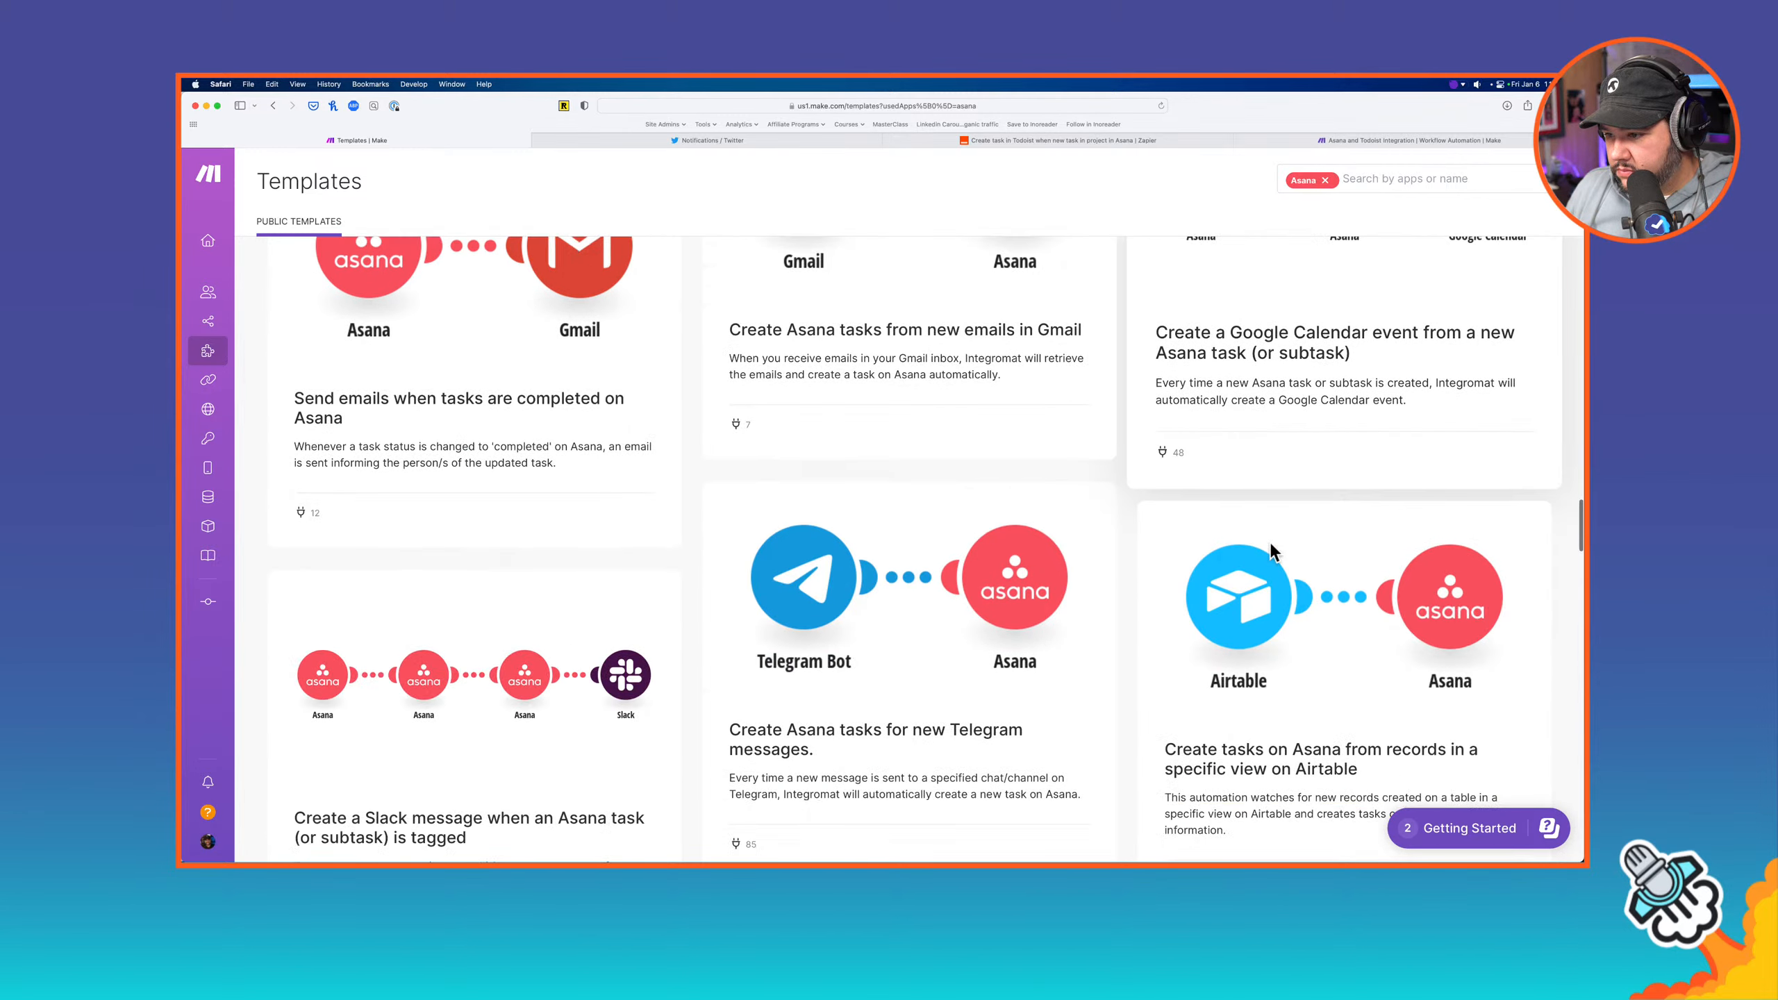
scroll(1269, 547, down, 4)
scroll(1270, 539, down, 4)
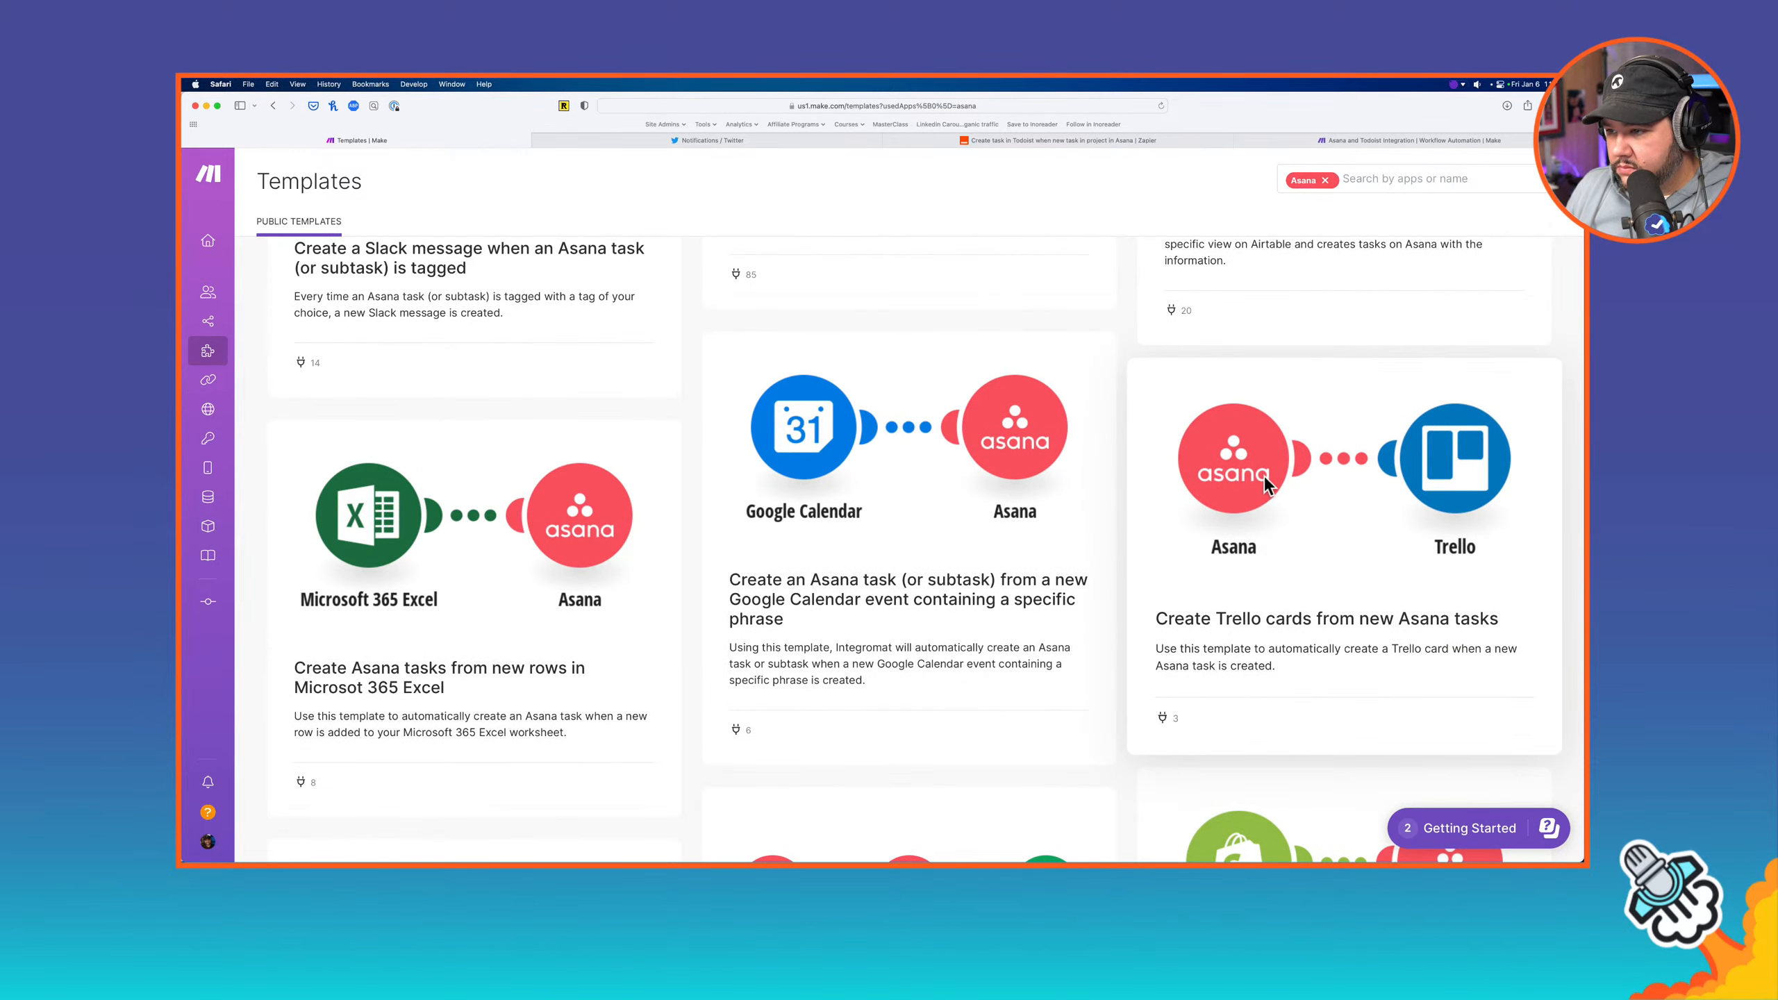
scroll(1264, 483, down, 2)
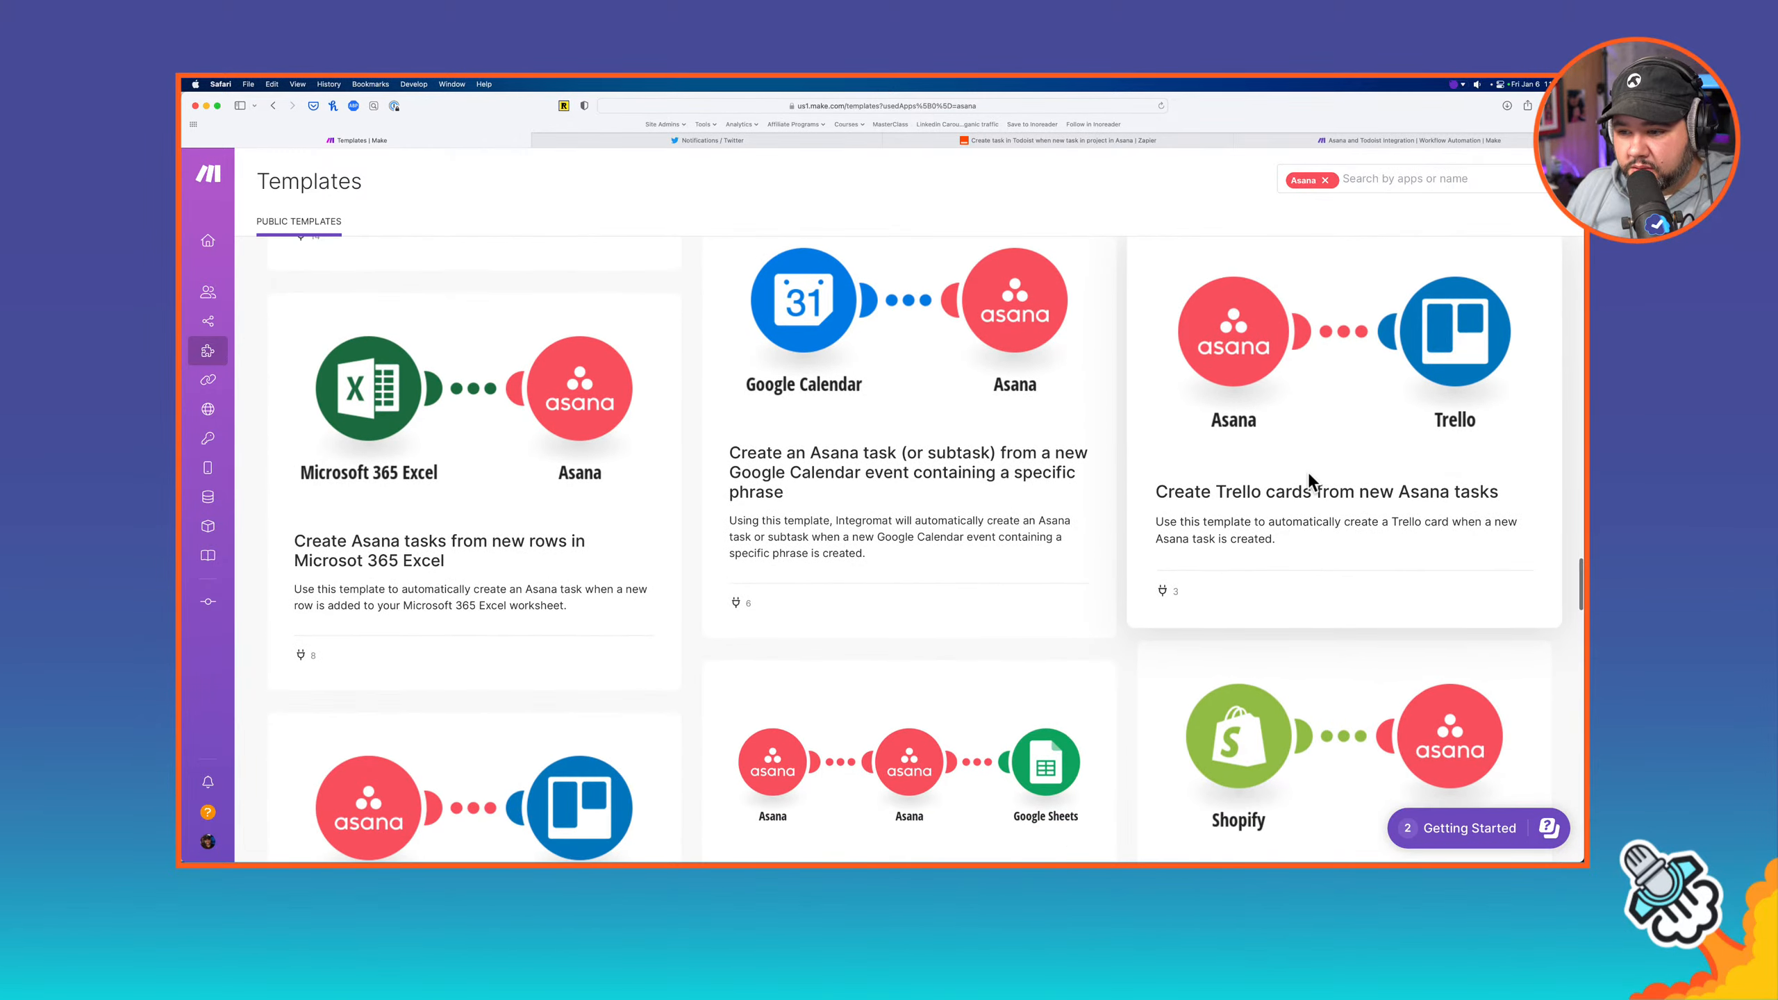
scroll(1309, 472, down, 1)
scroll(1317, 506, down, 4)
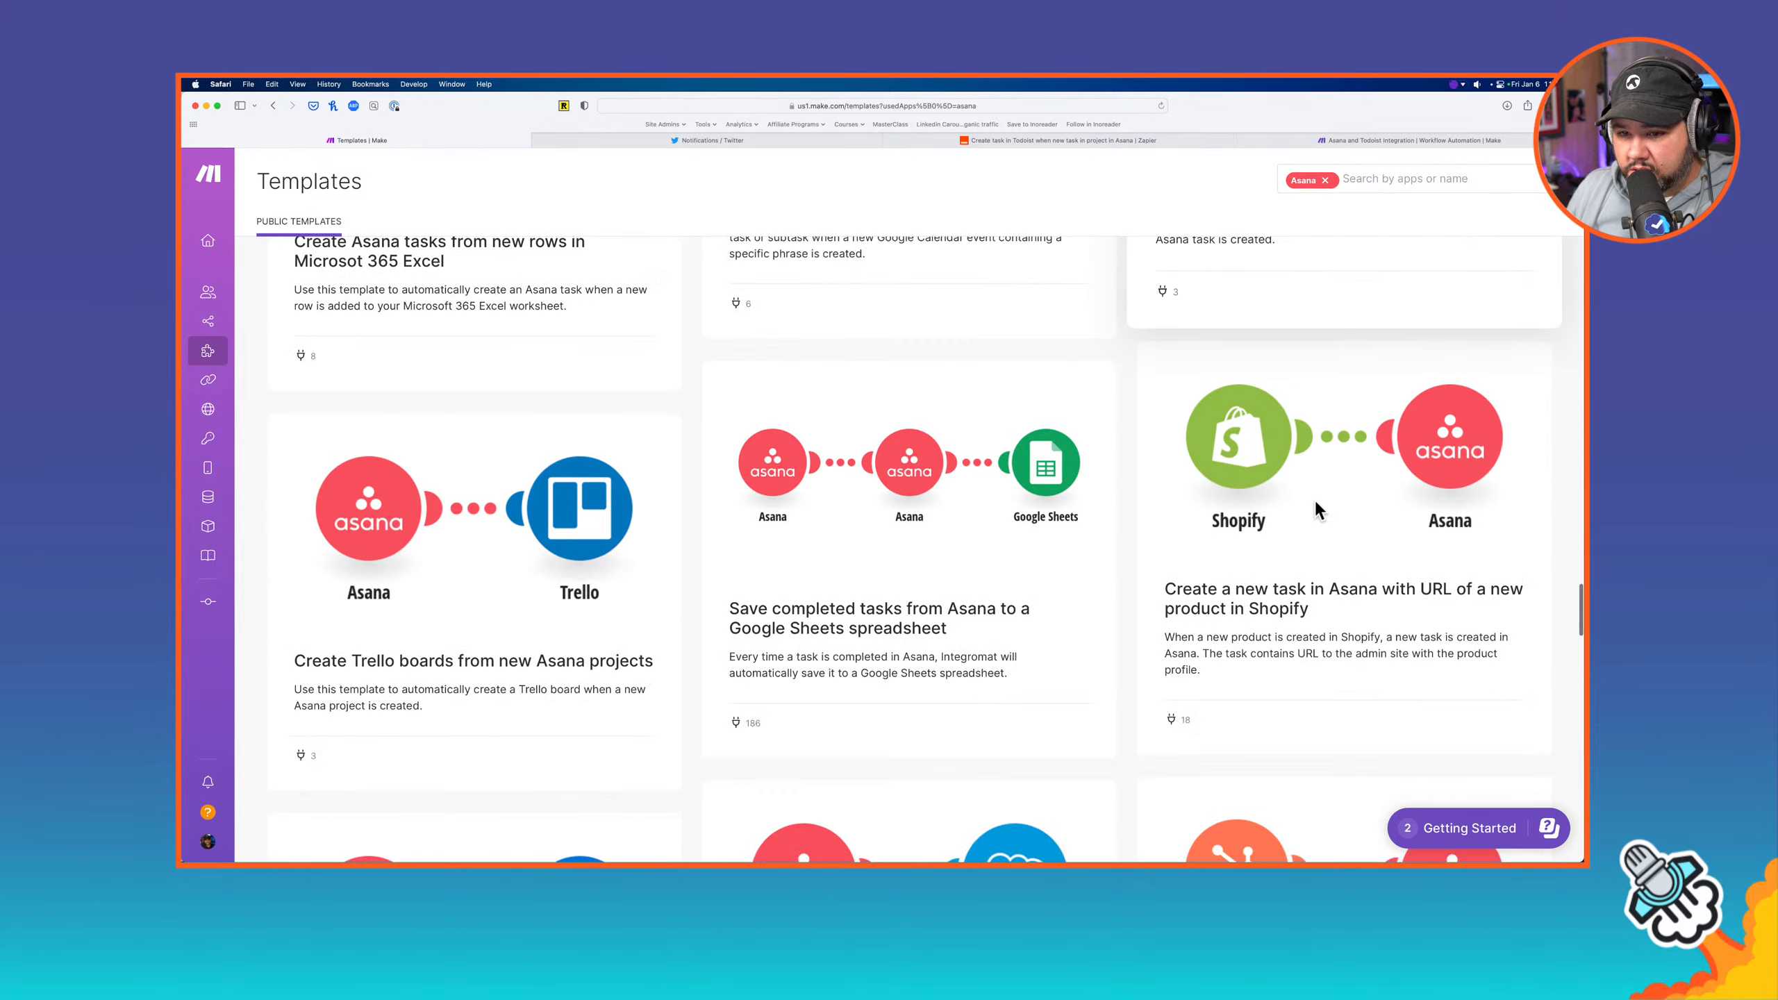
scroll(1311, 503, down, 4)
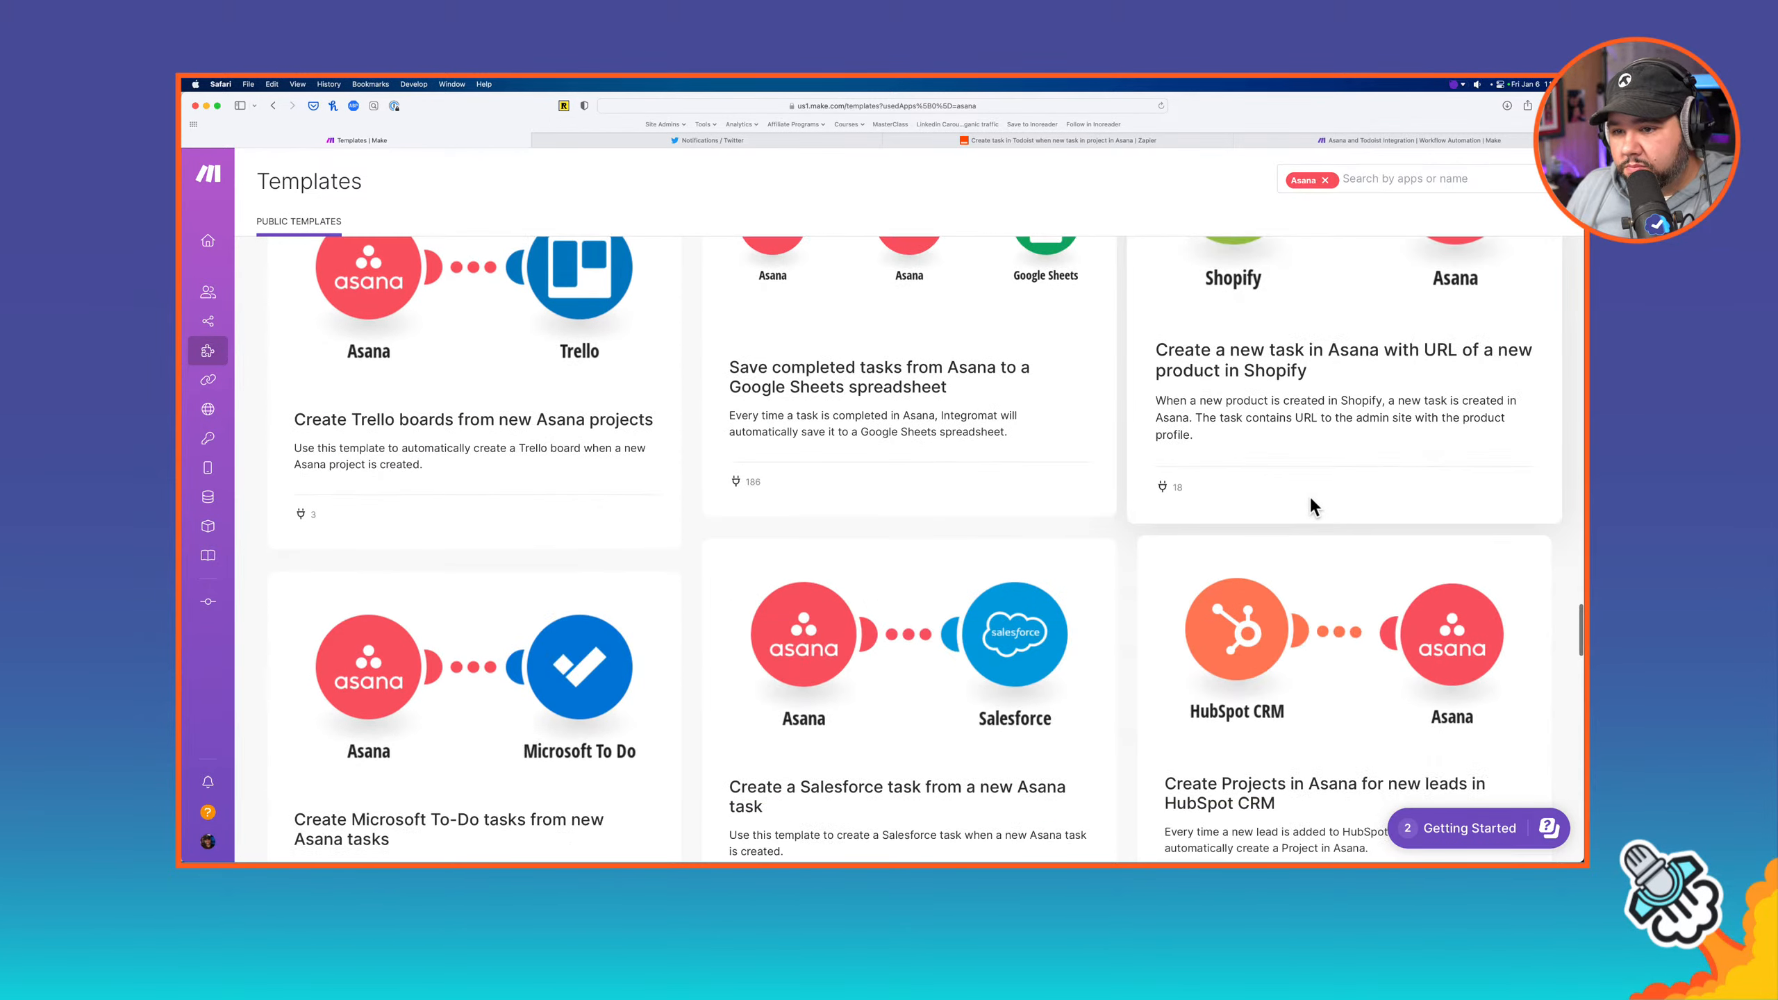
scroll(1309, 494, down, 7)
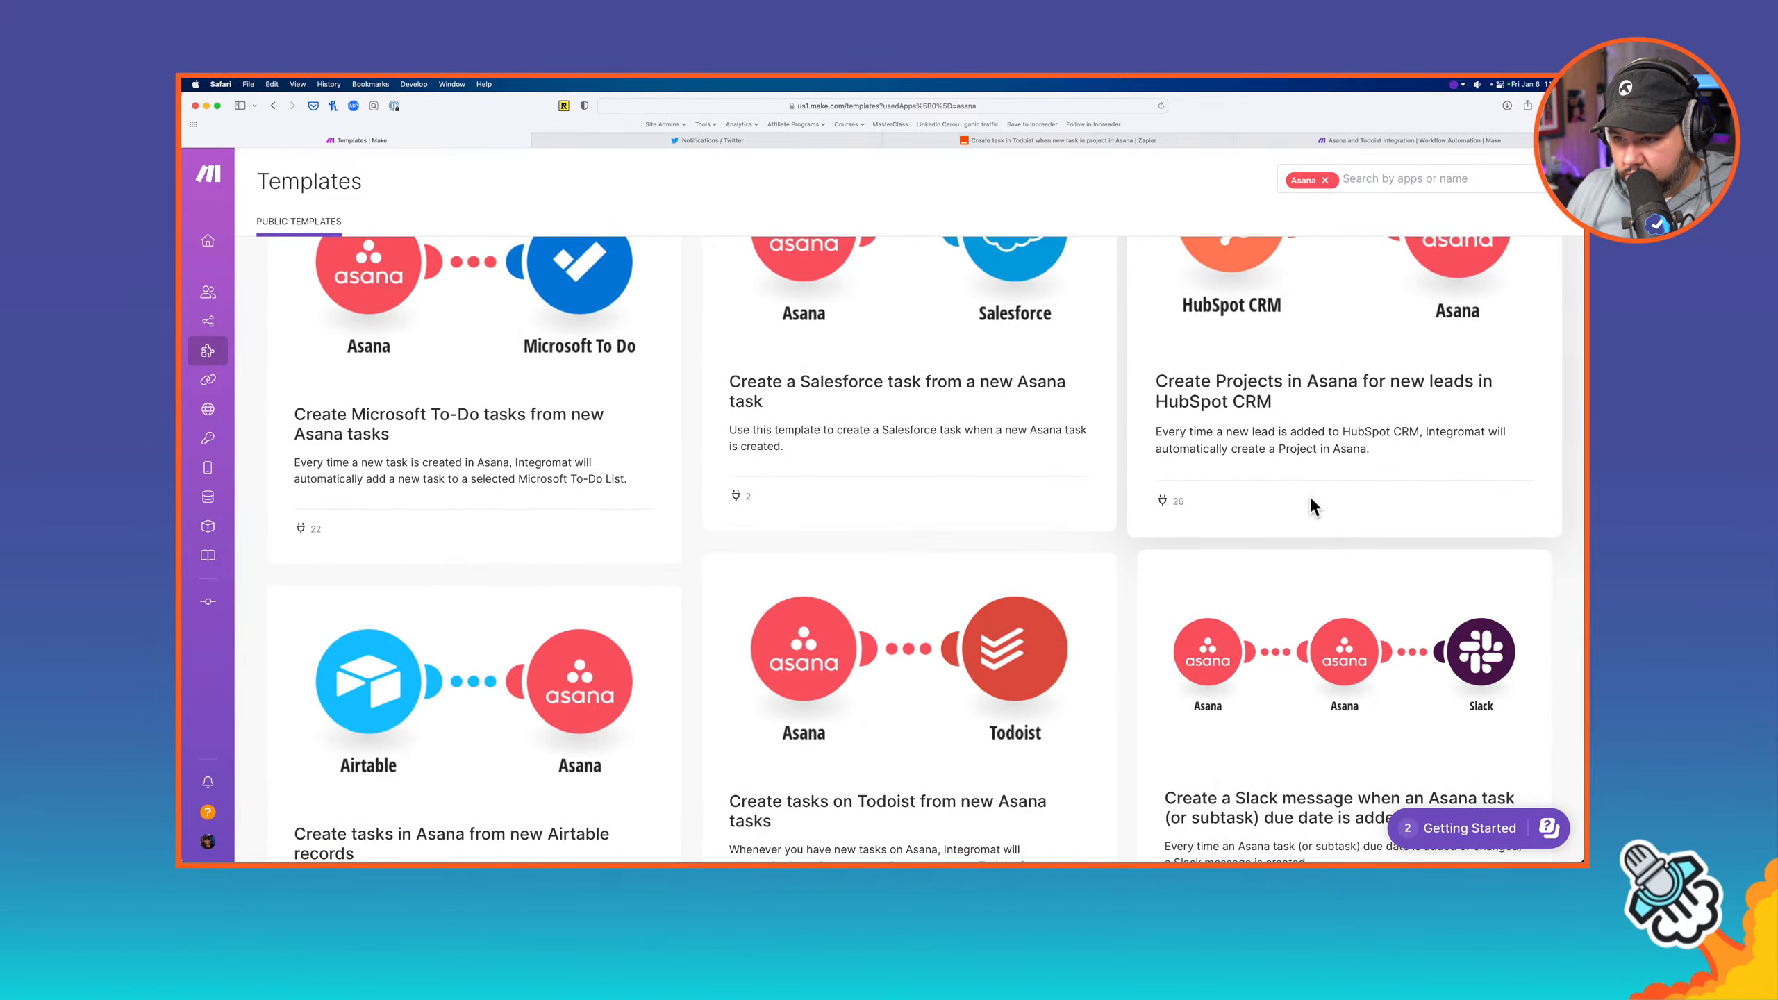
Open the "Create tasks on Todoist from new Asana tasks" template and start a new scenario from it
scroll(879, 595, down, 1)
click(881, 573)
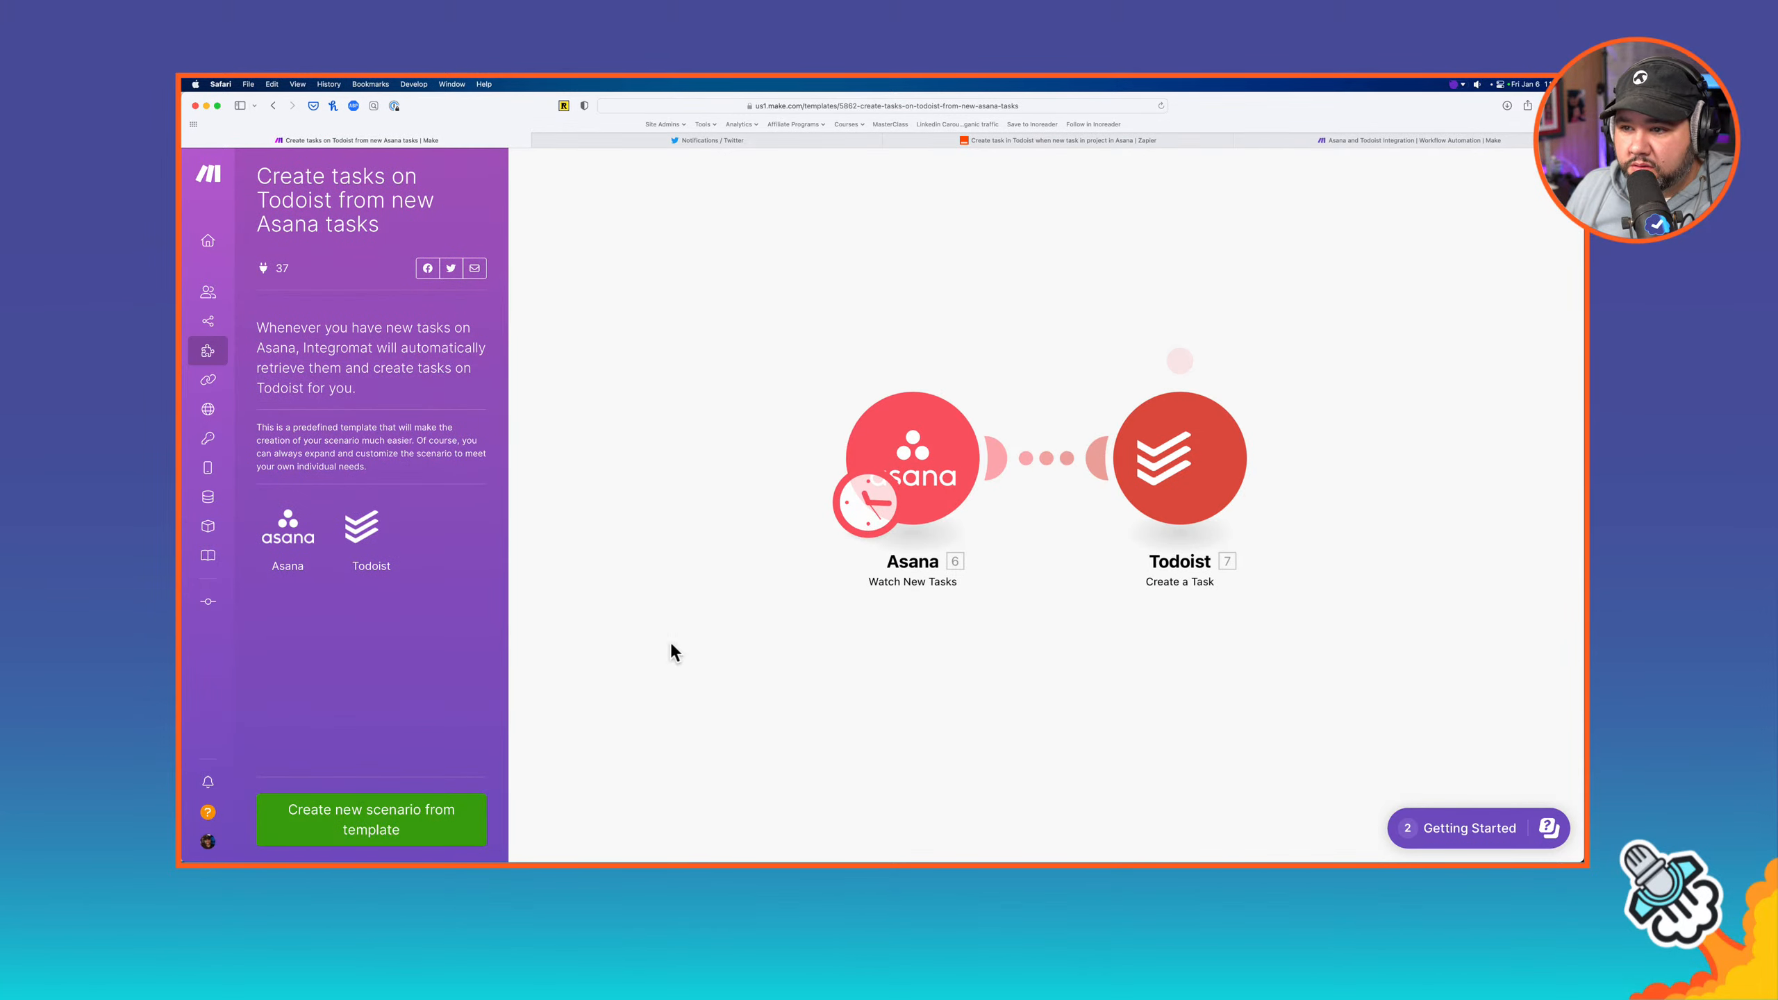
click(413, 827)
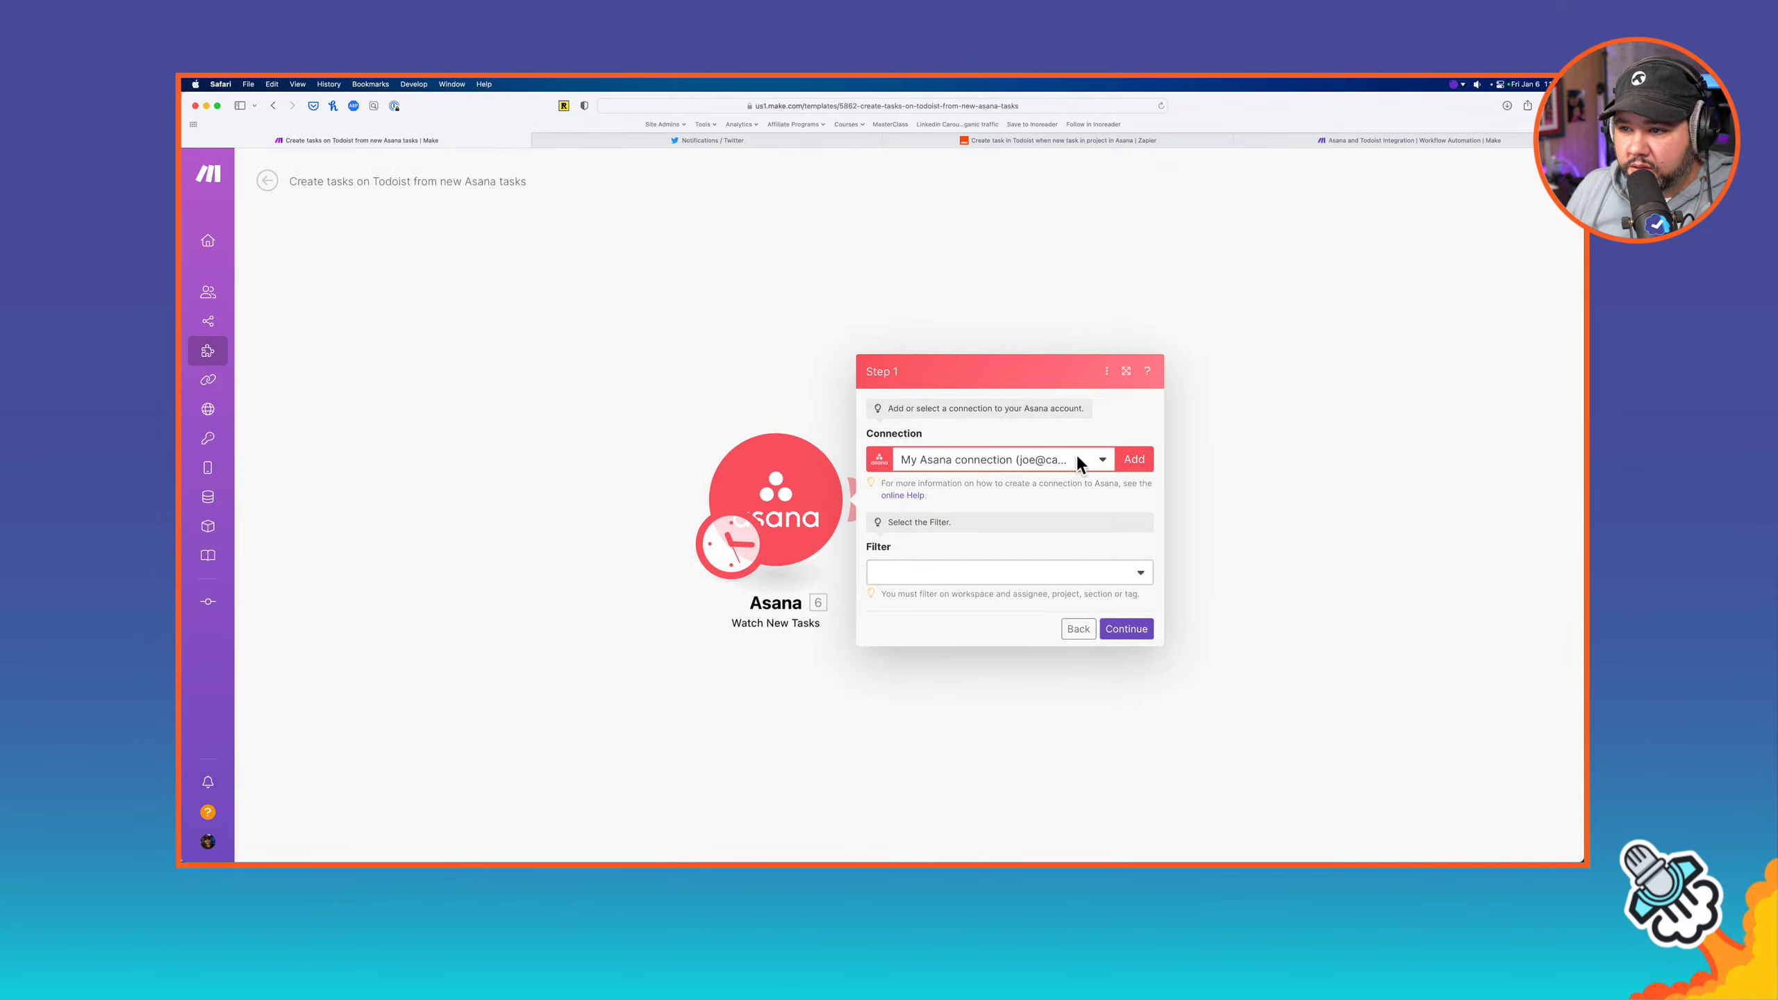
Filter the template's Asana trigger by Project, using the Alitu Podcasting ltd. organization and its Content Team project, and continue to the Todoist step
click(970, 577)
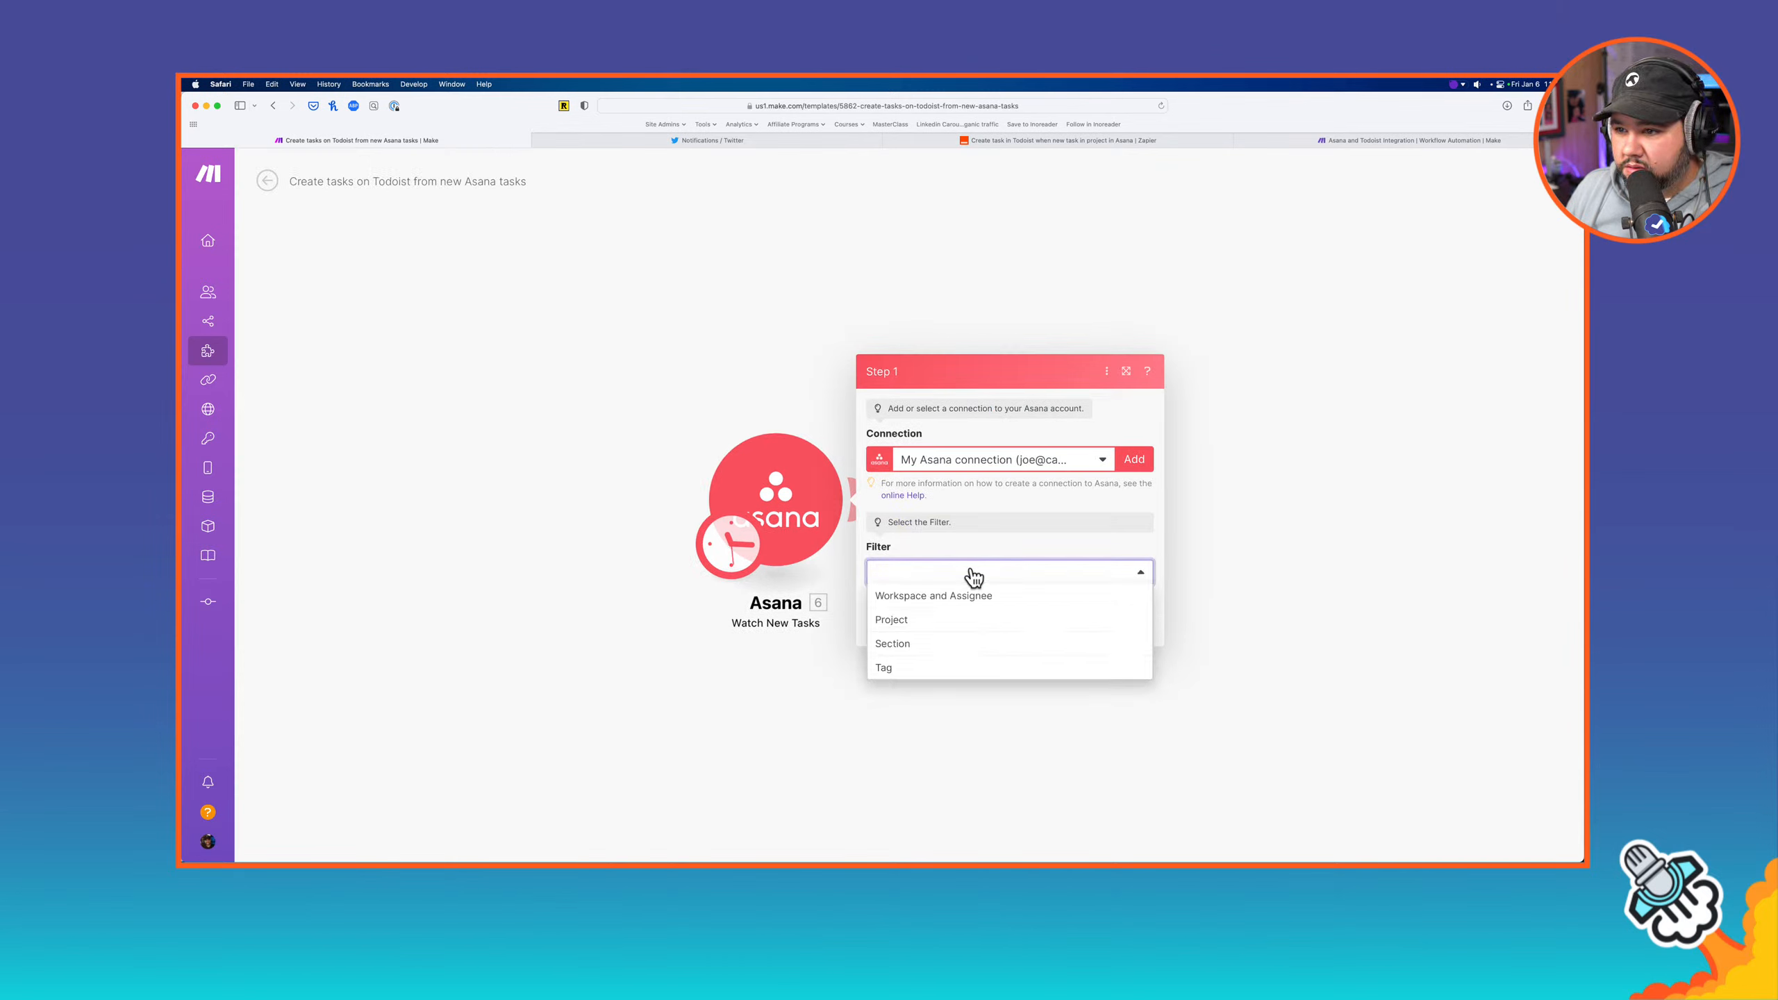
click(939, 624)
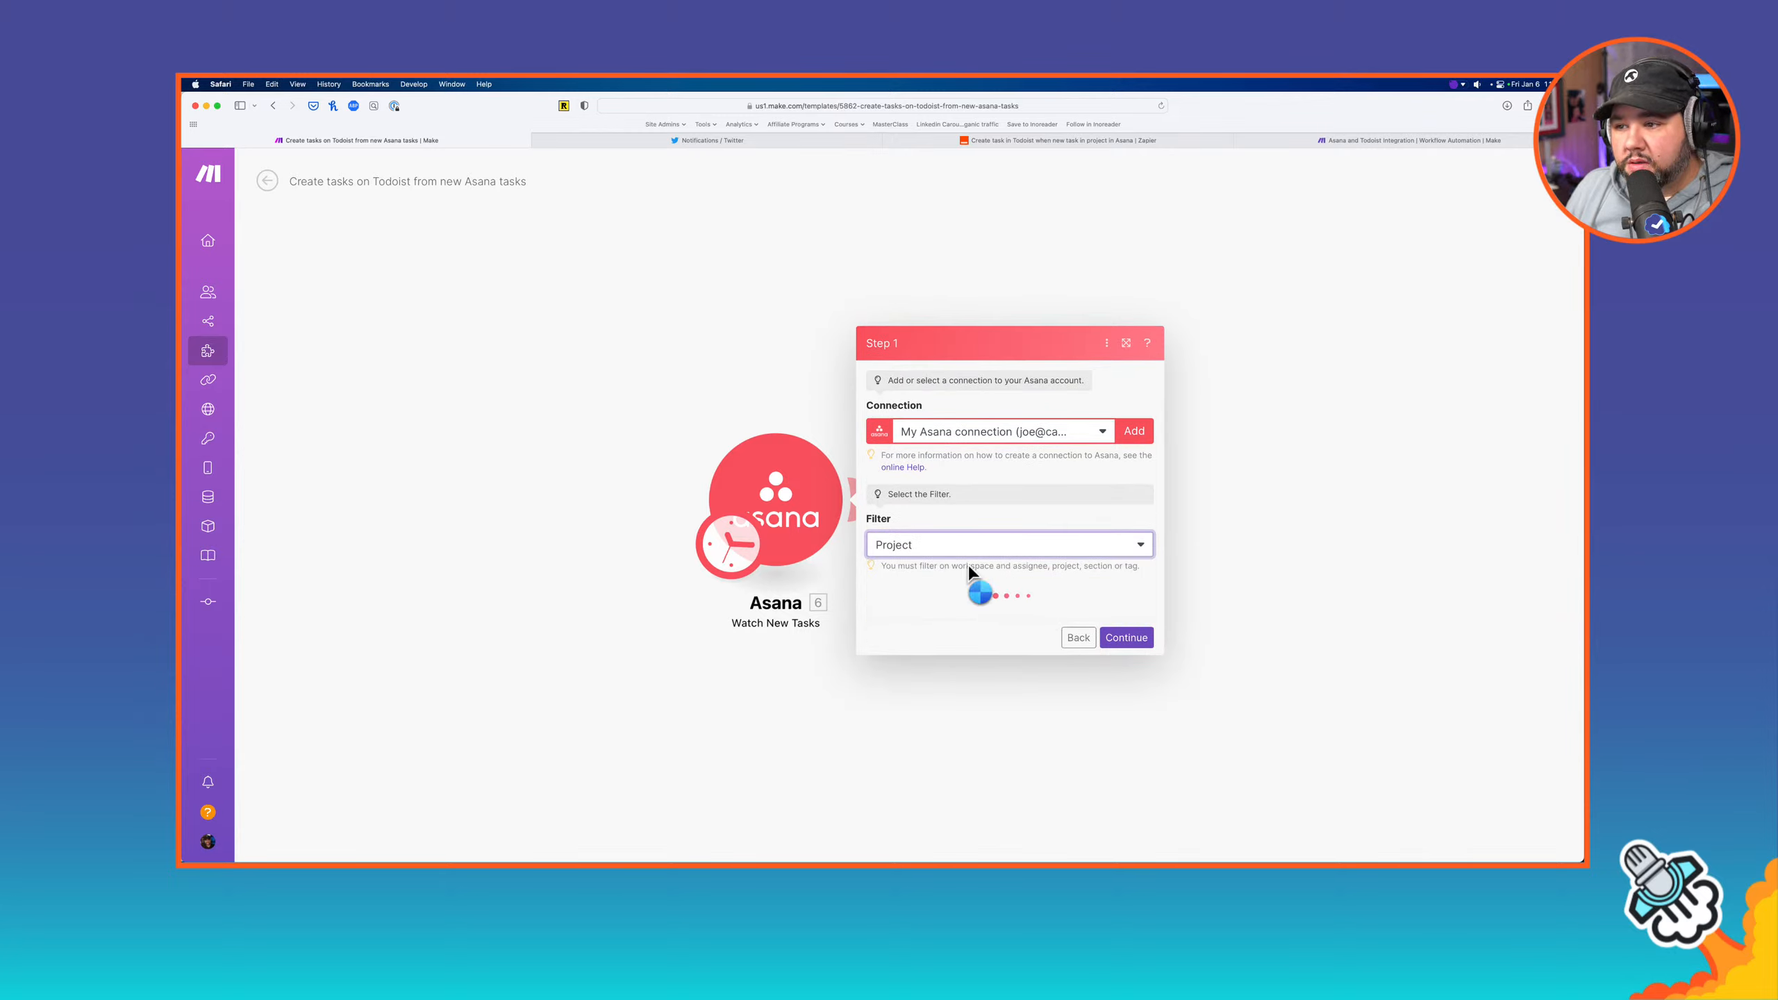
click(947, 620)
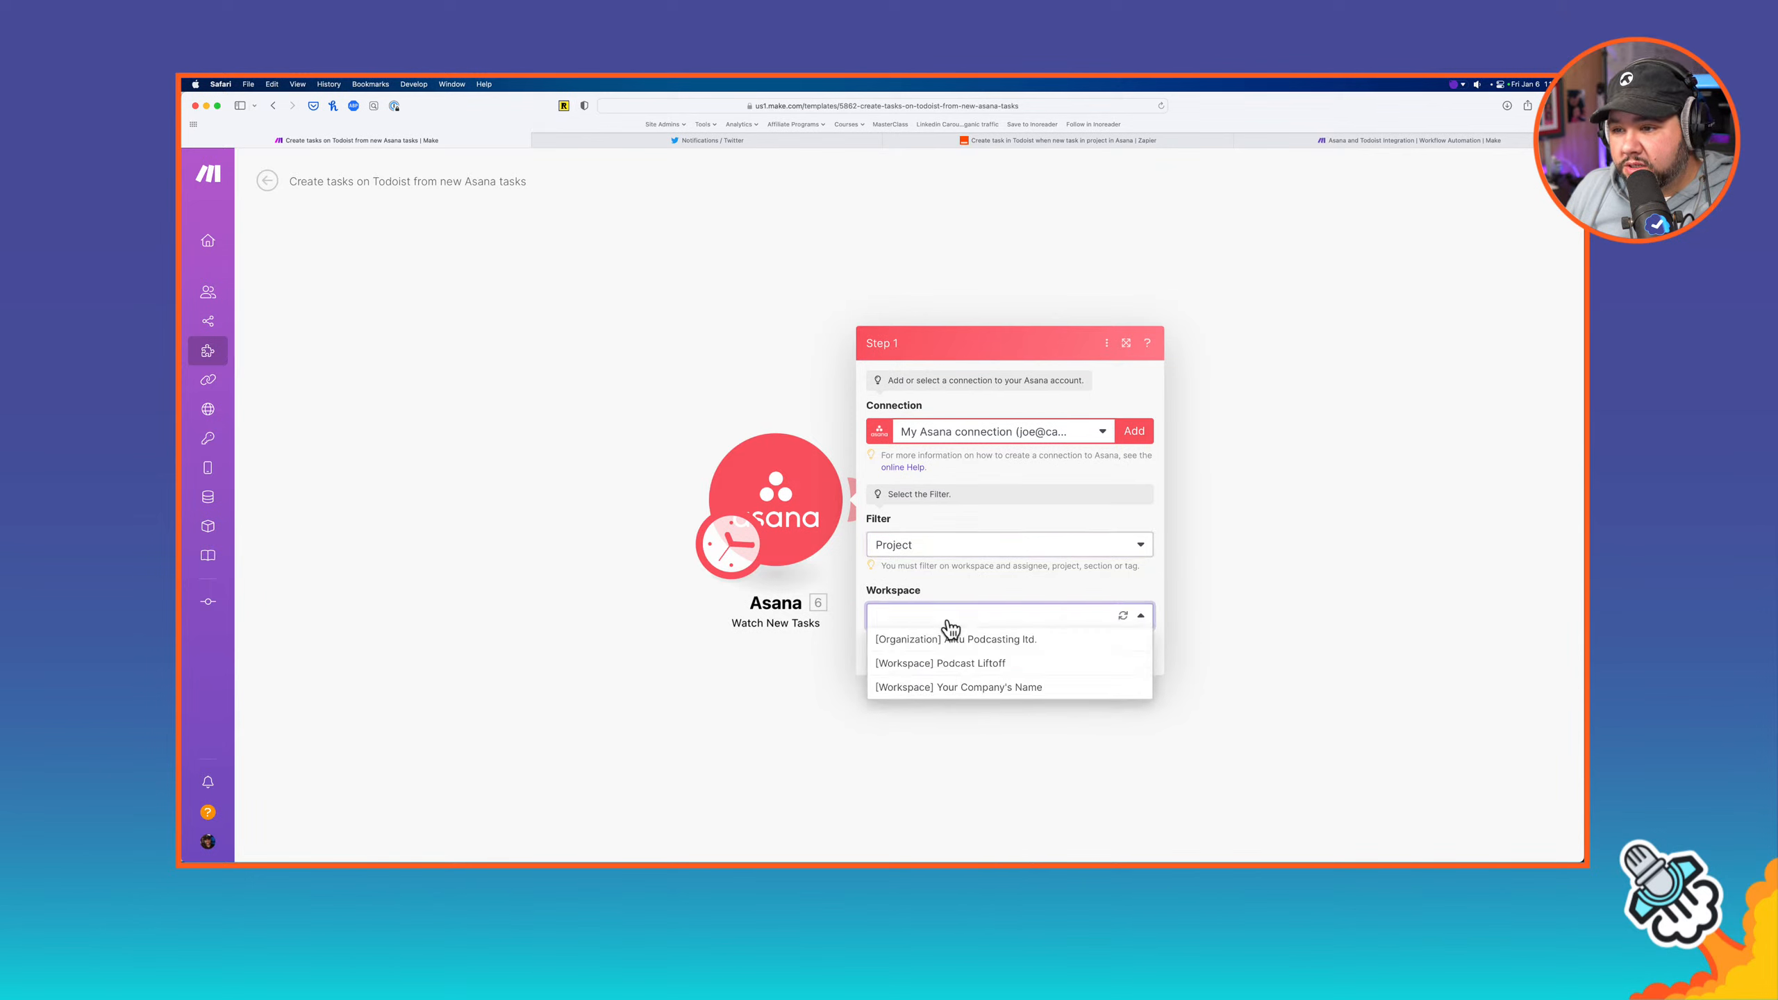
click(955, 639)
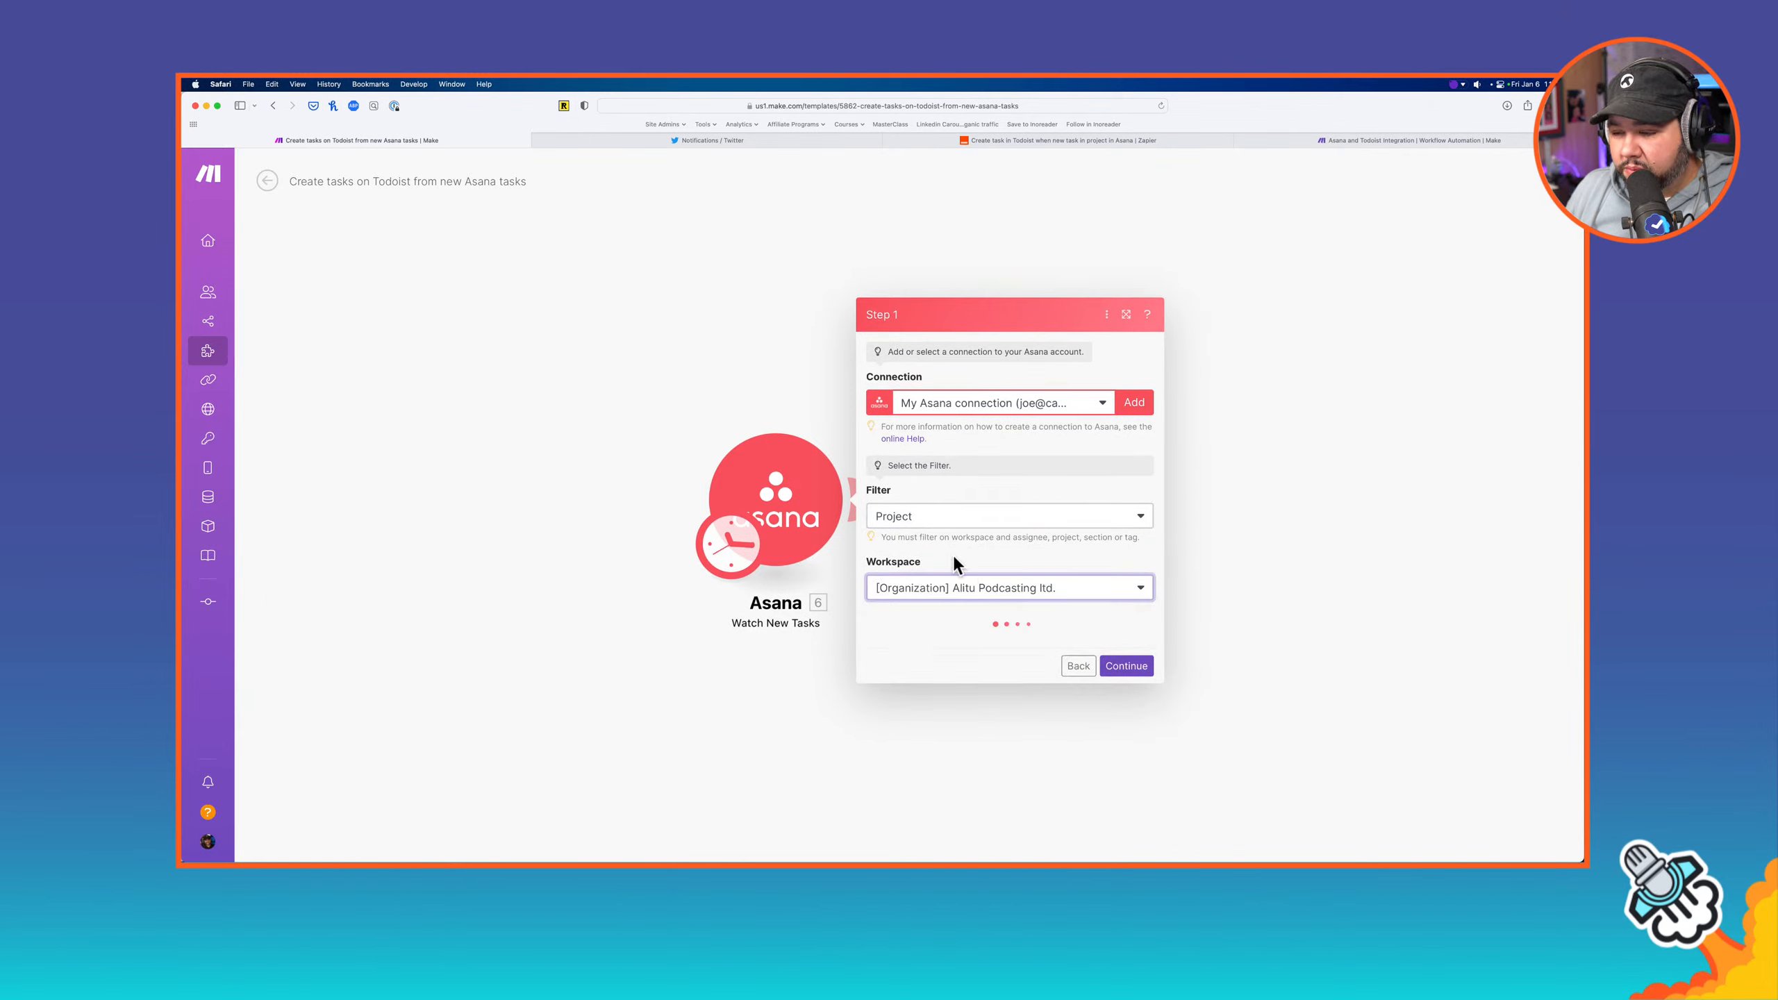
click(945, 616)
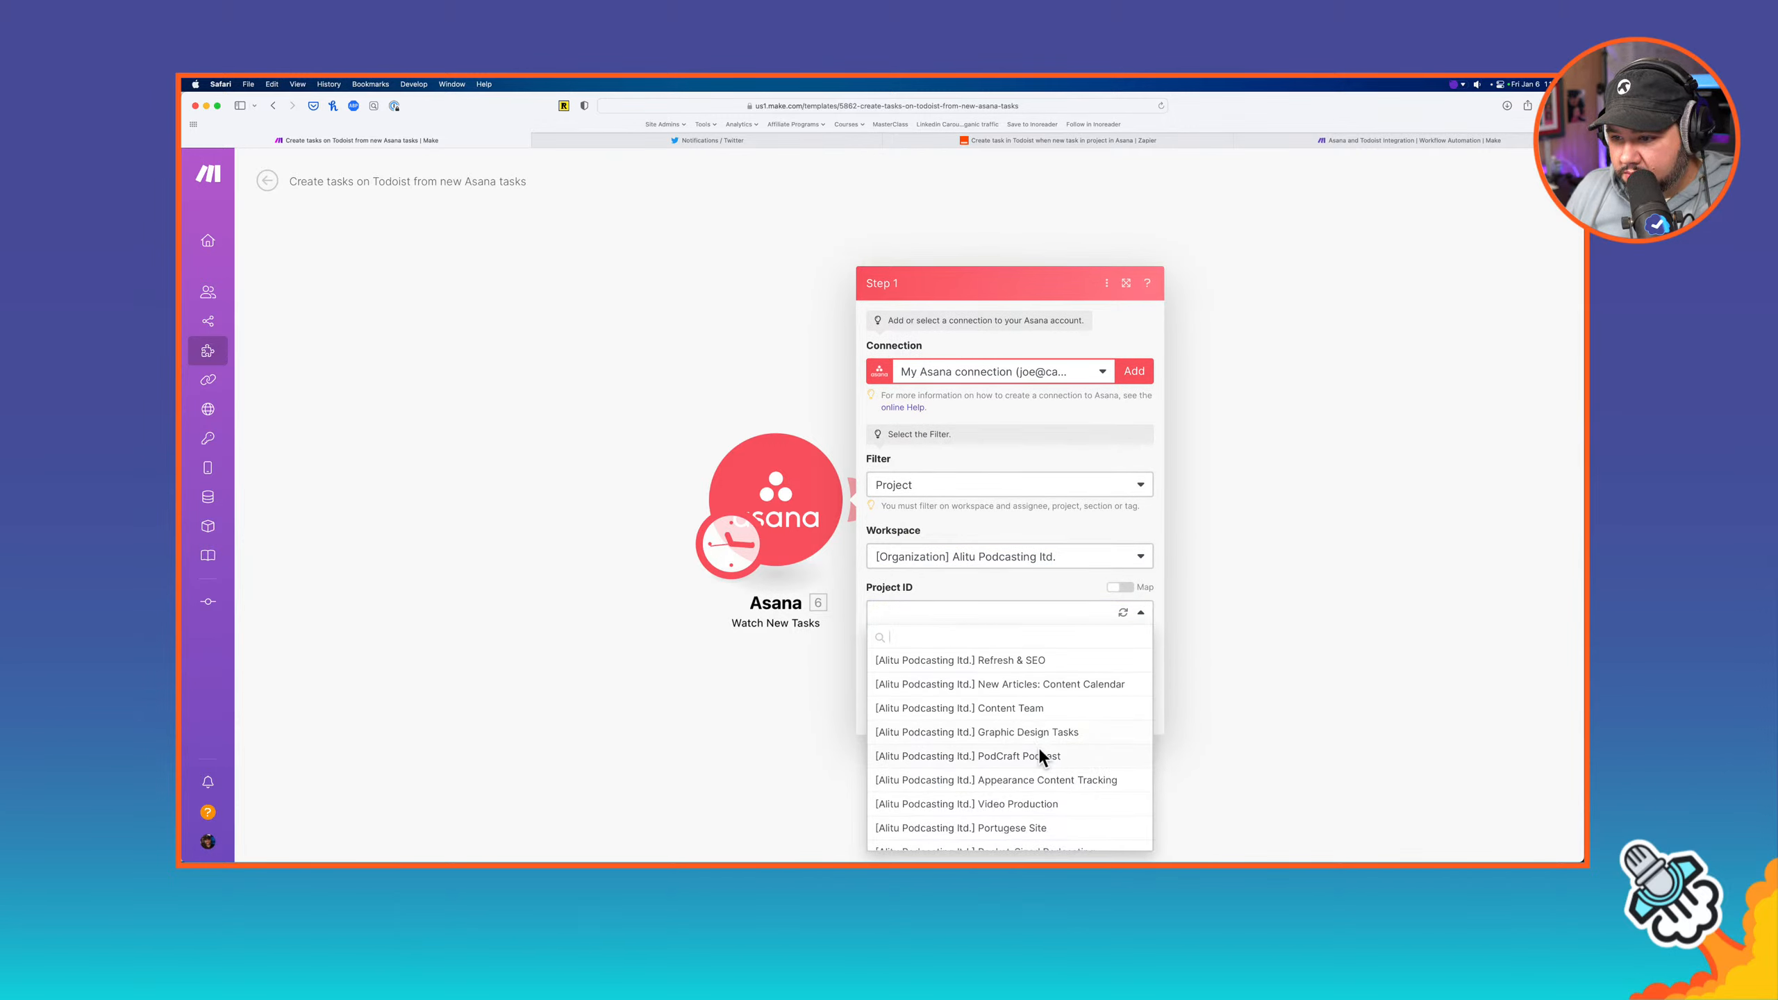
scroll(1039, 749, down, 3)
scroll(1039, 748, up, 5)
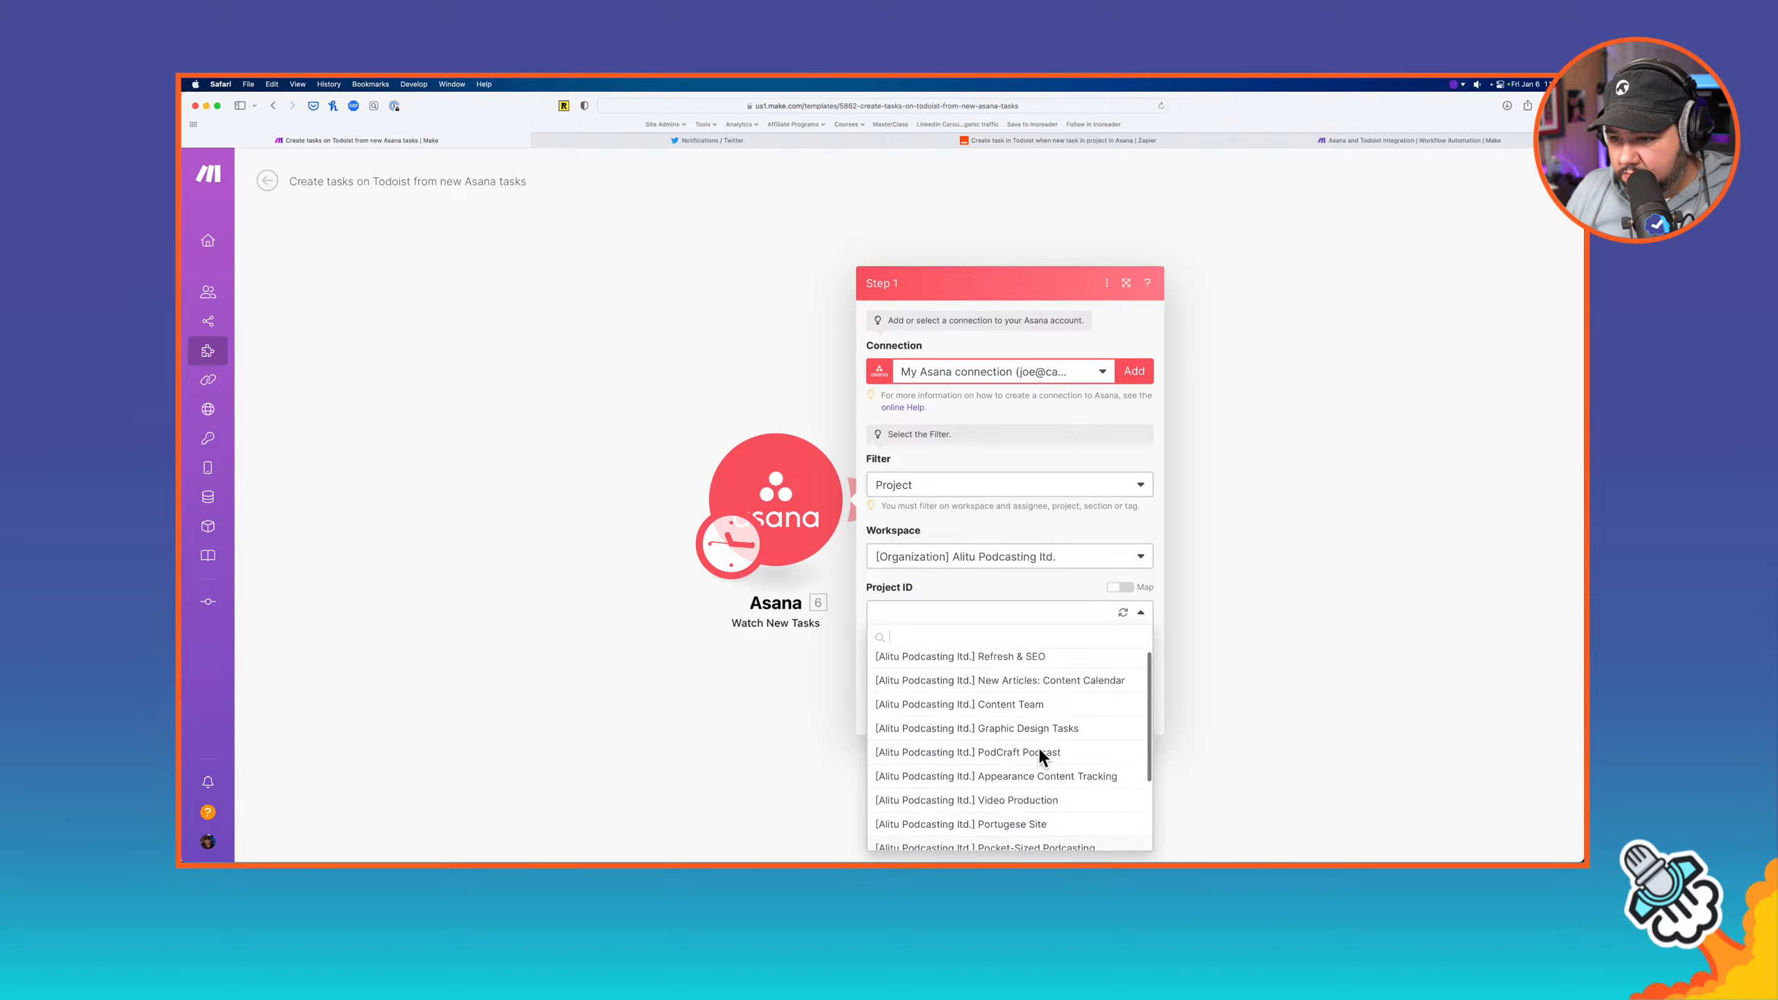
click(1022, 709)
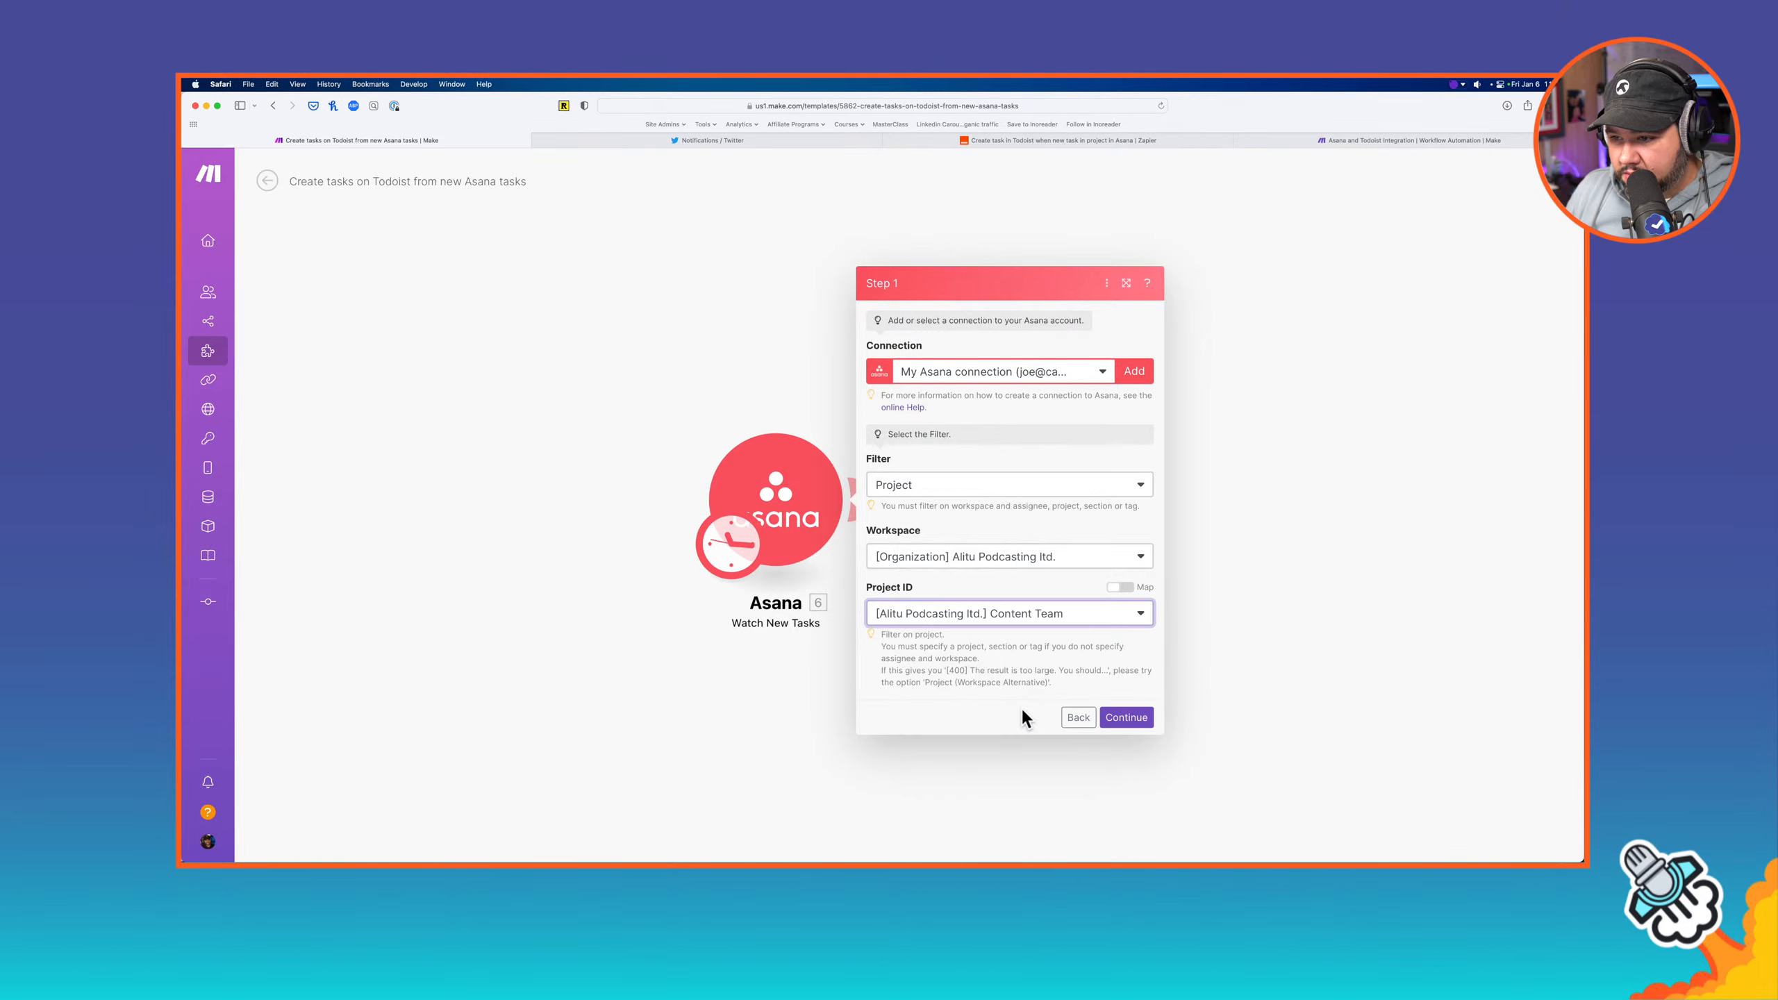
click(1131, 717)
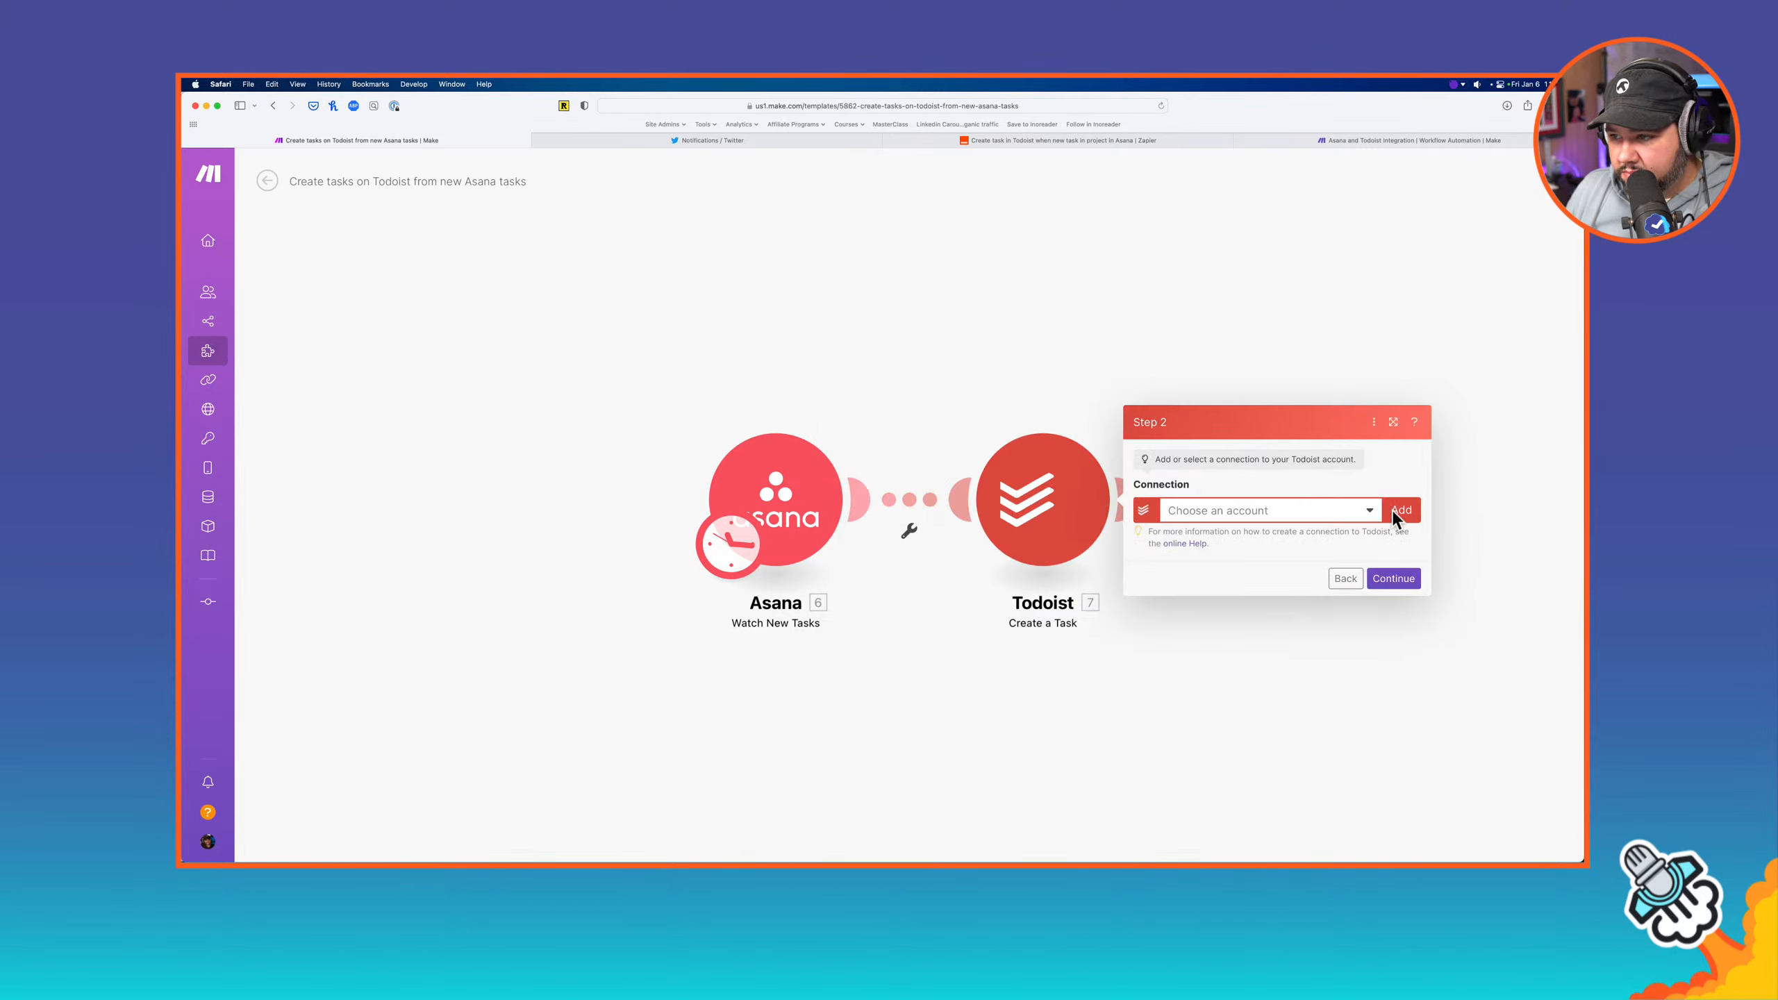
Check the Todoist module's context options, dismiss them, and go back to the template's Asana setup step
right_click(1058, 514)
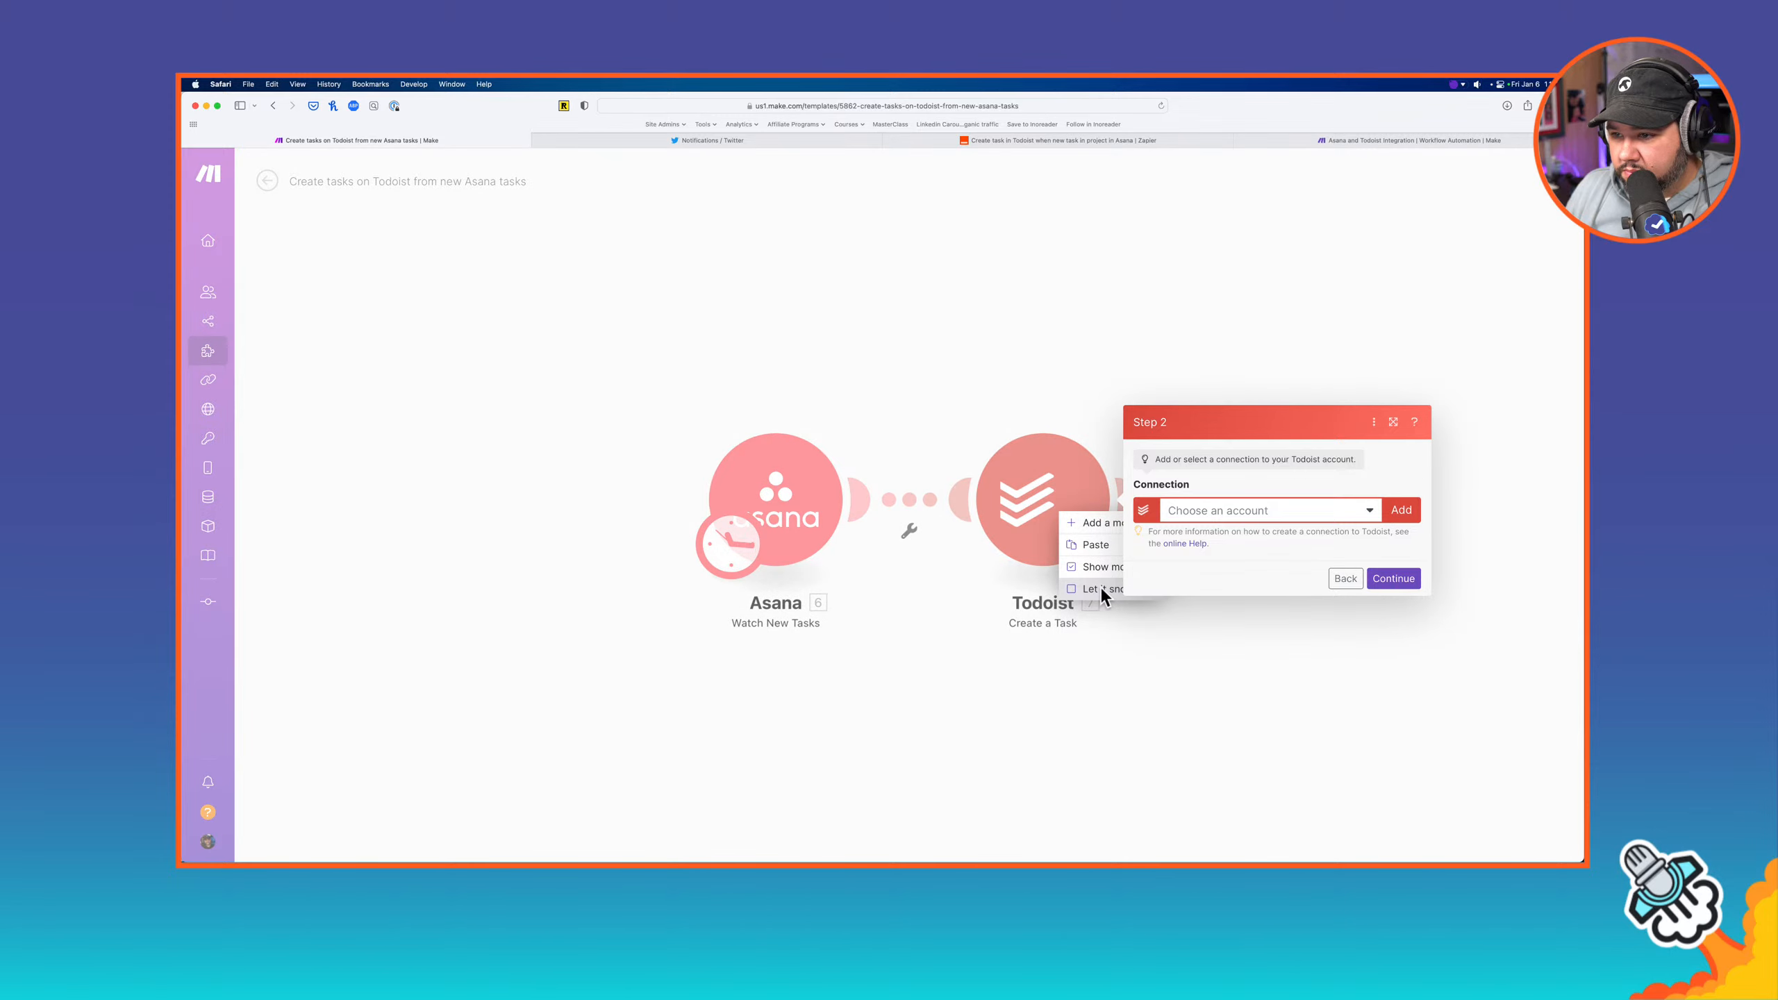
click(1139, 615)
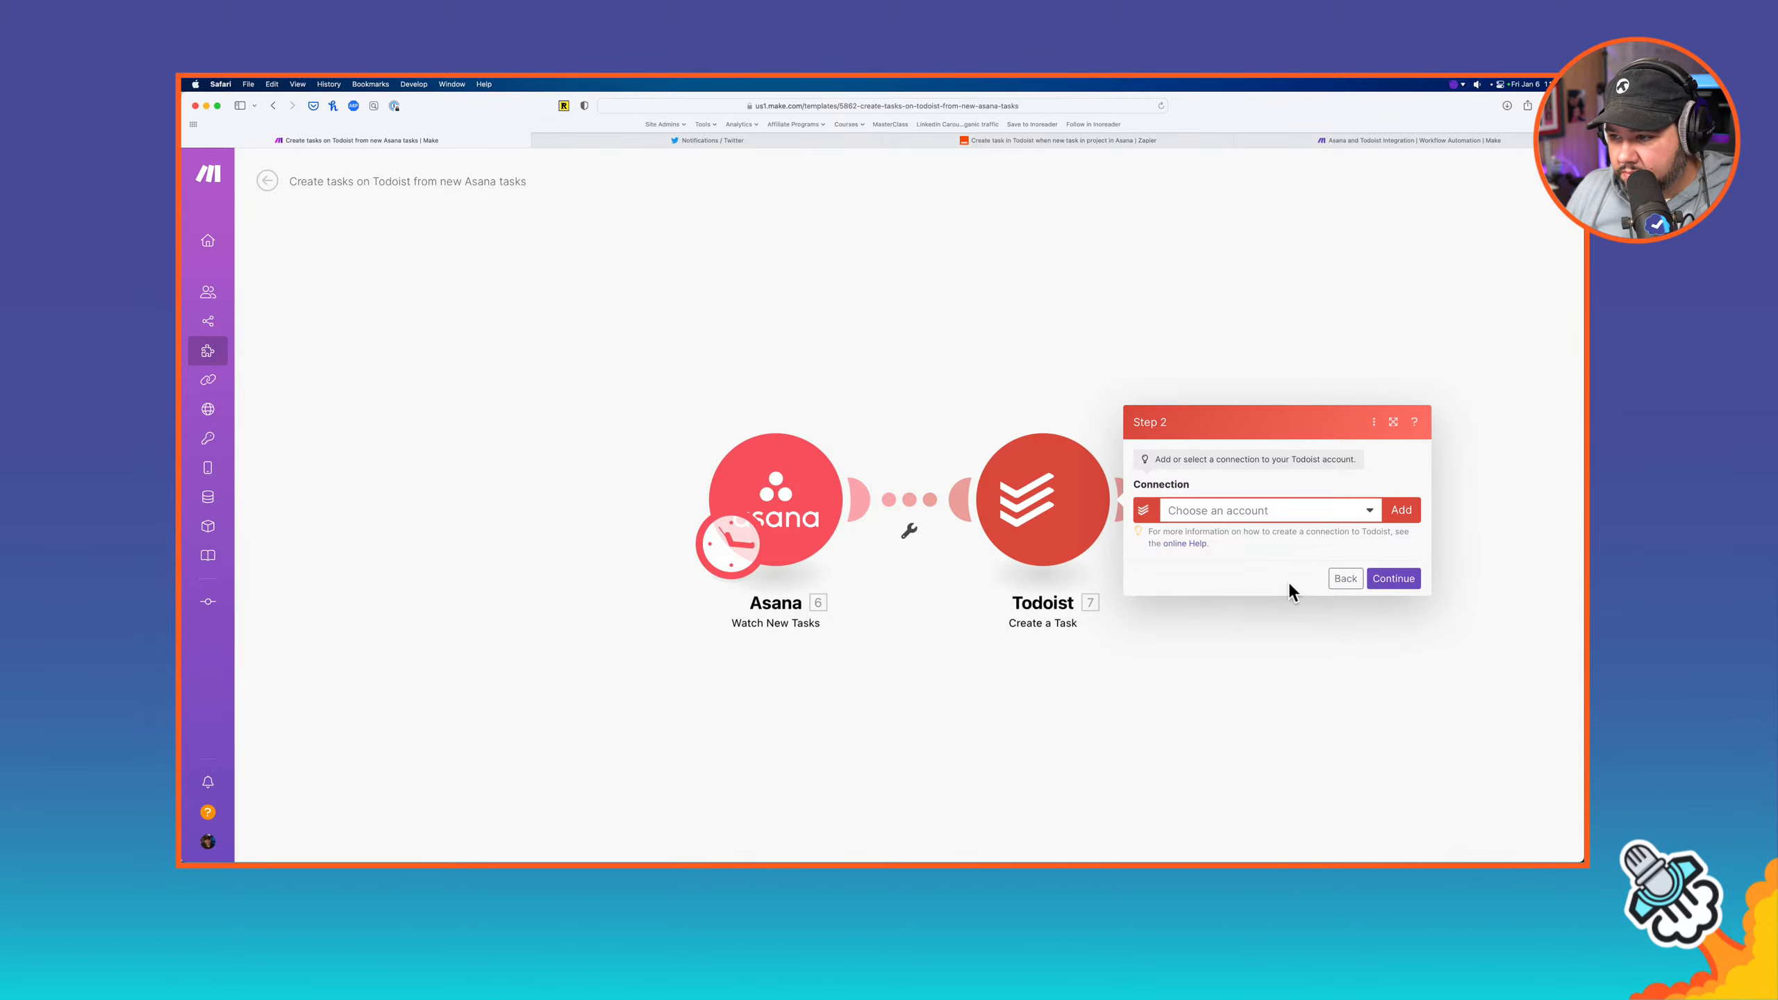
click(1345, 578)
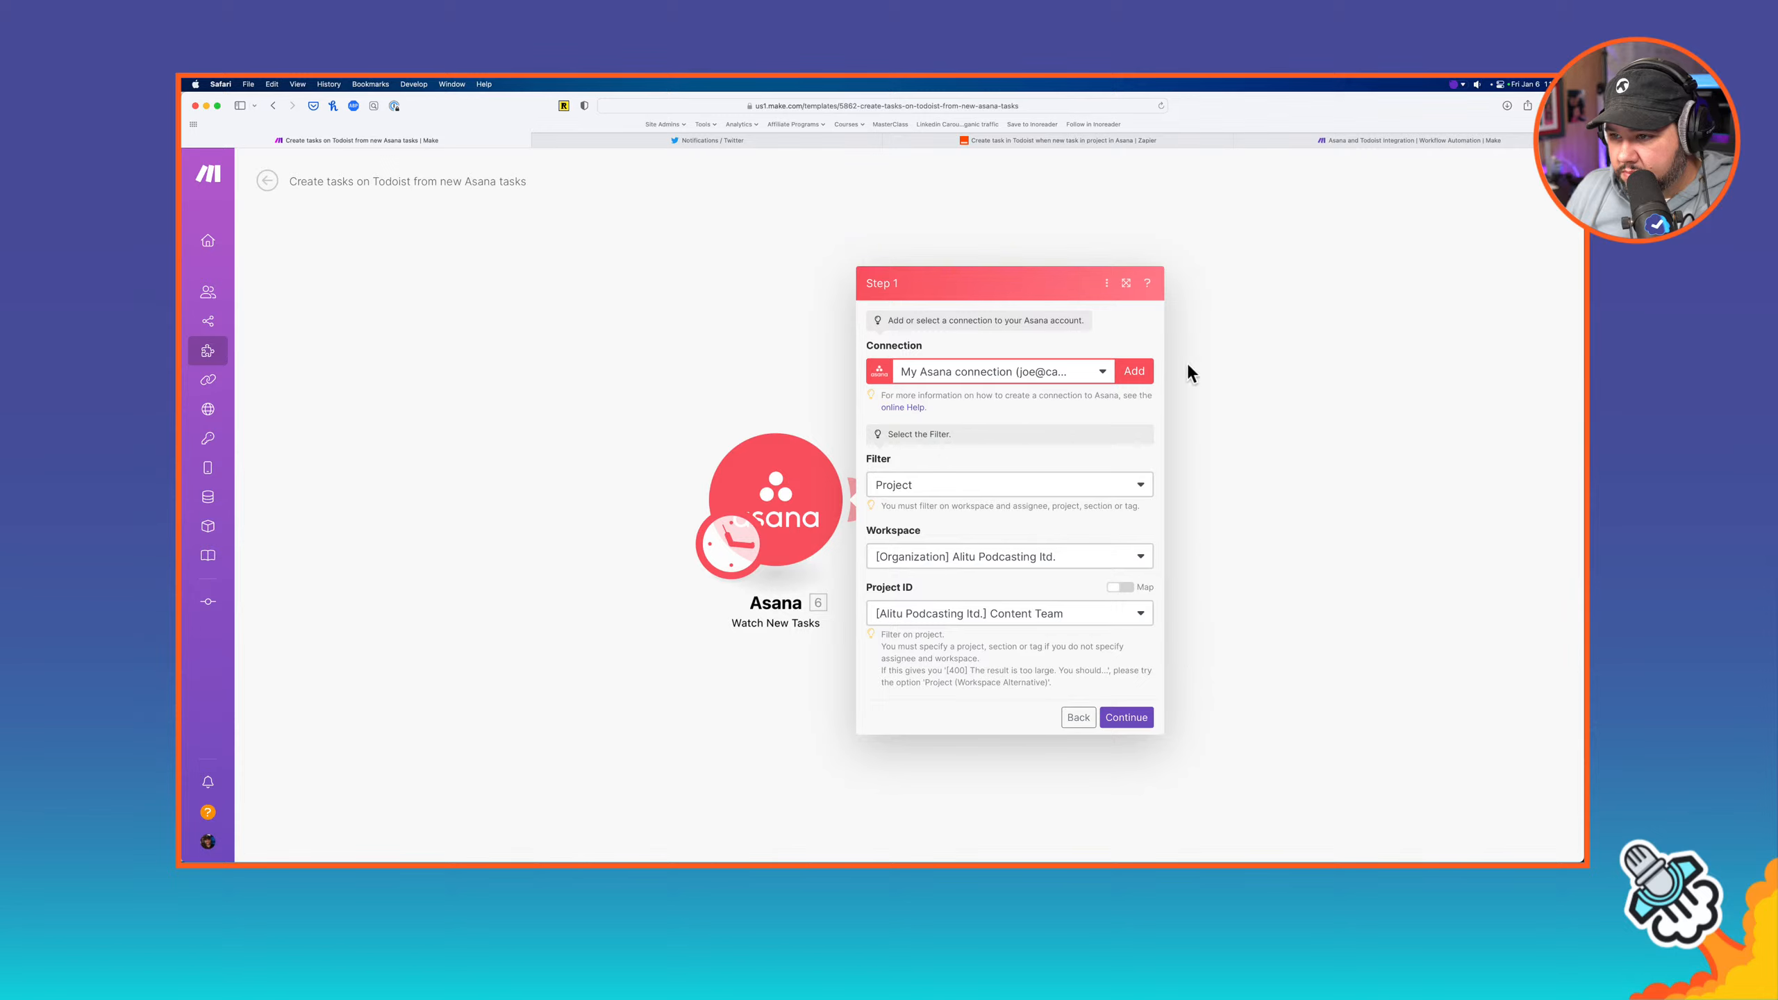
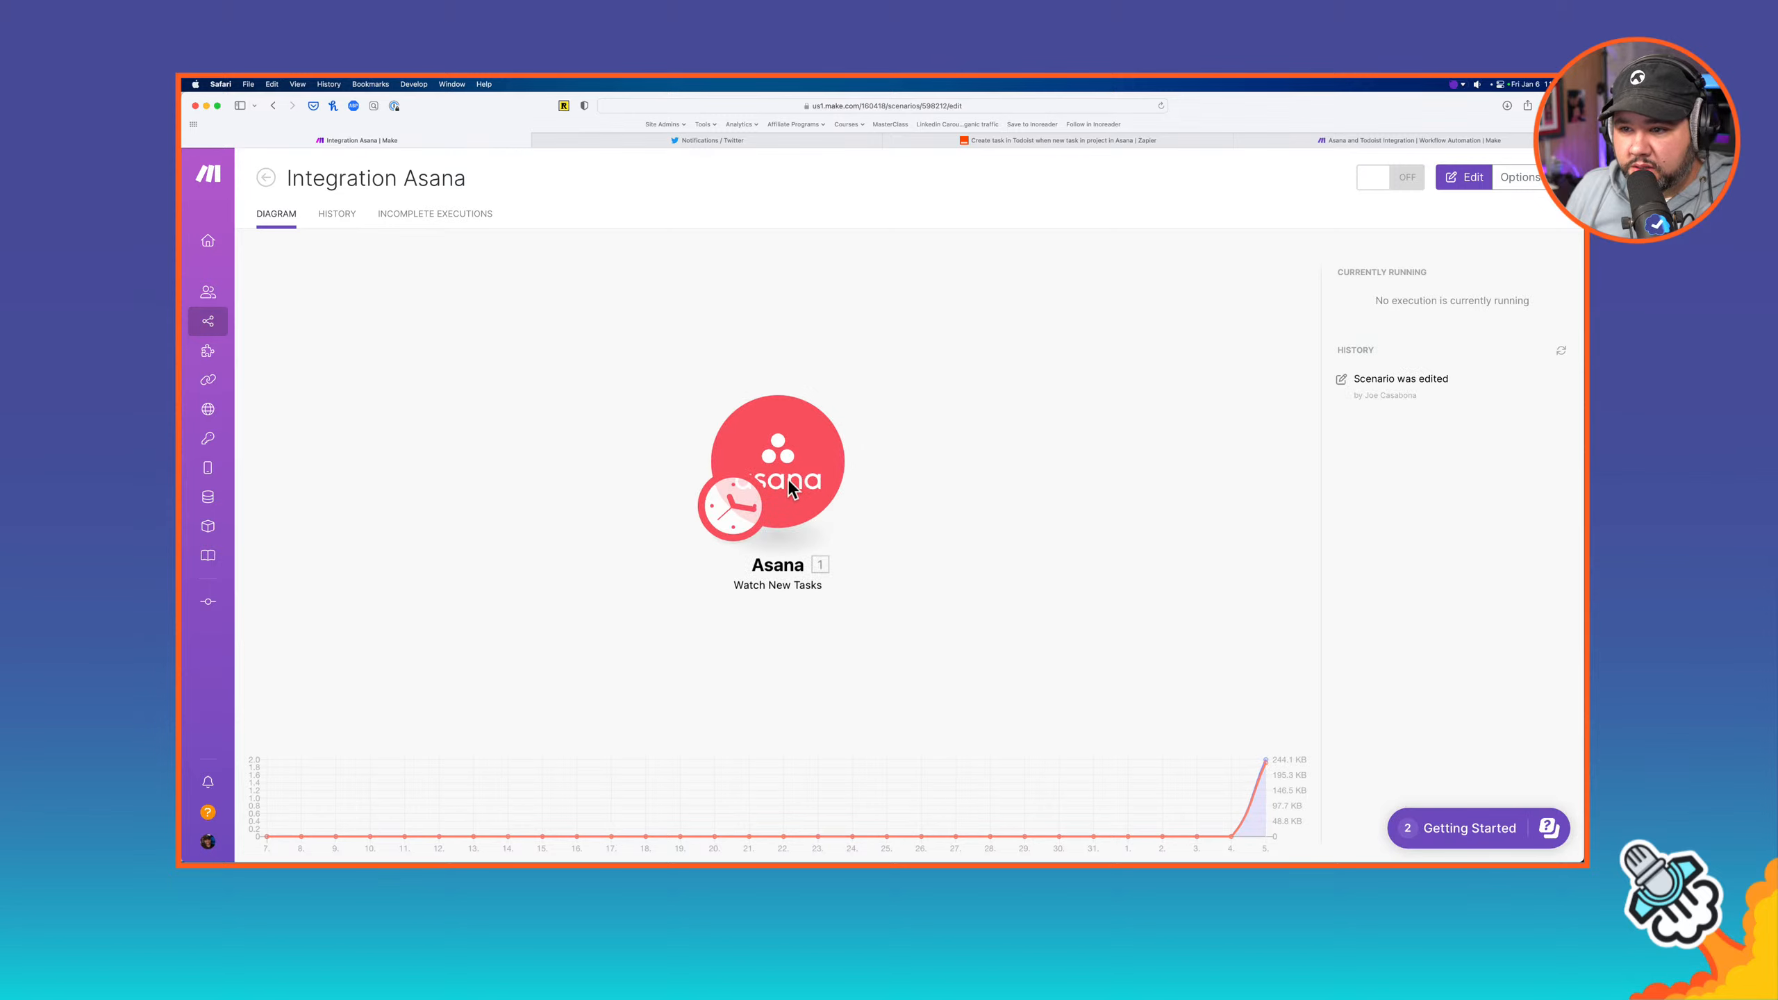
Edit the Integration Asana scenario and set its Watch New Tasks module's filter to Project
click(788, 478)
click(910, 466)
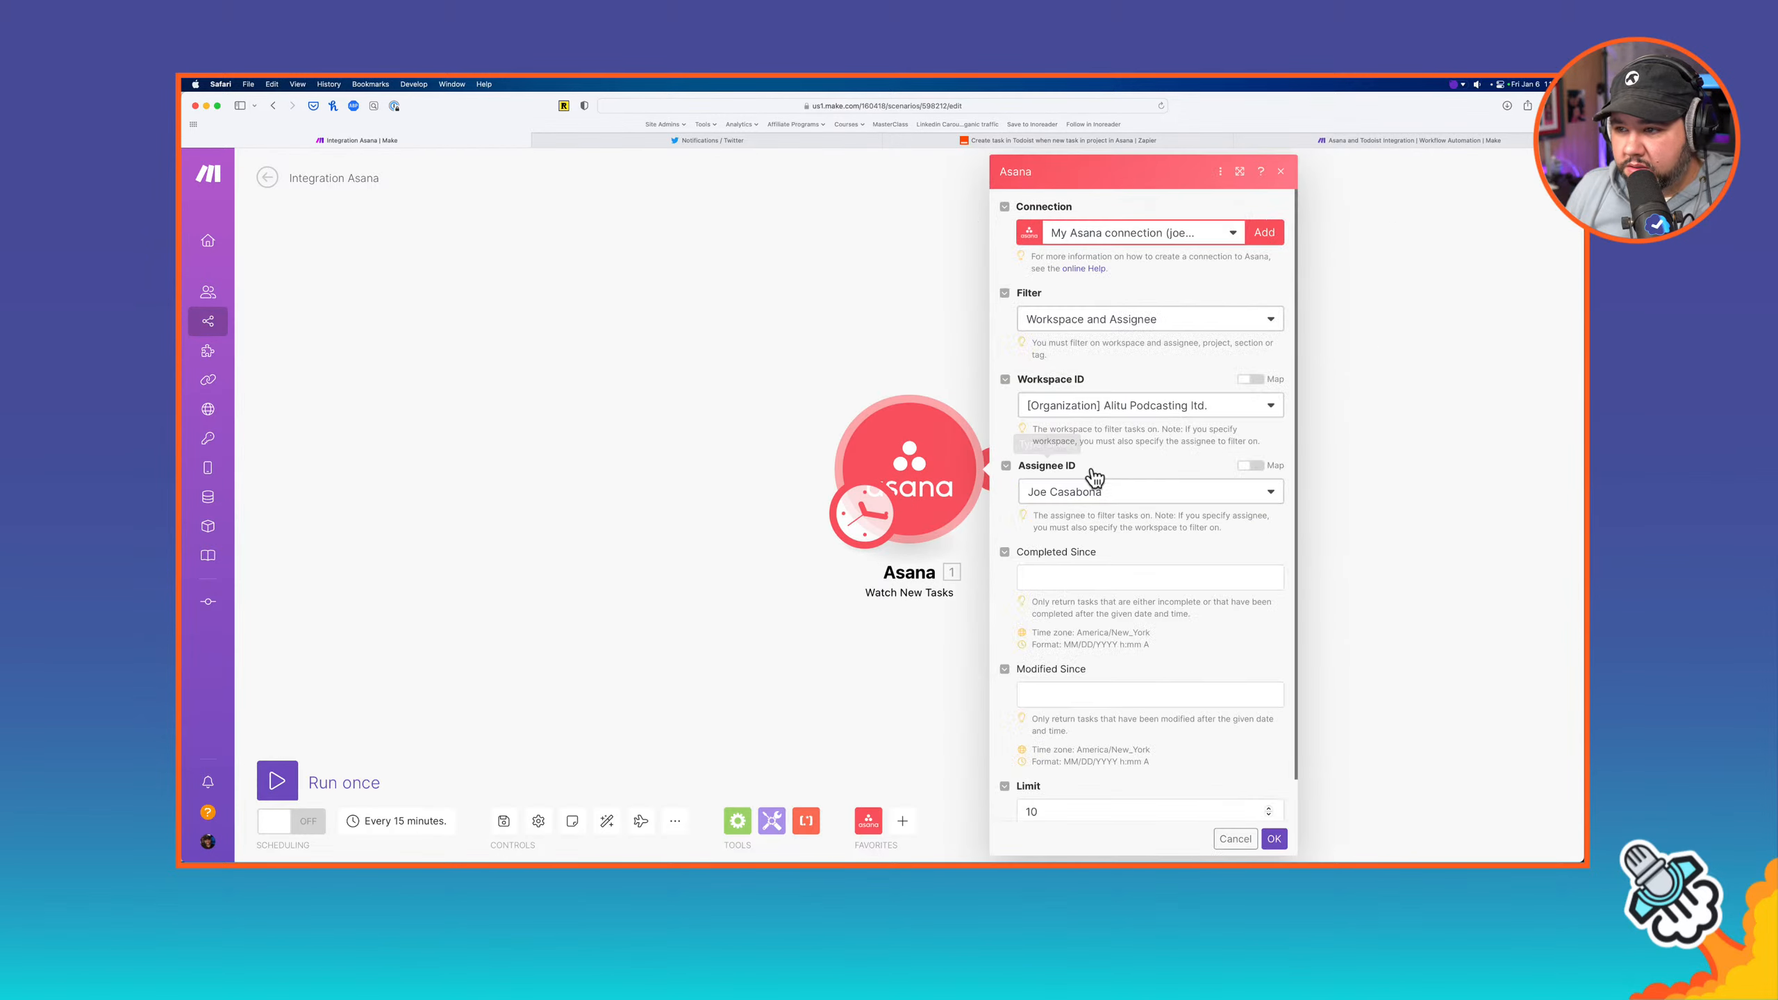
click(1123, 314)
click(1113, 358)
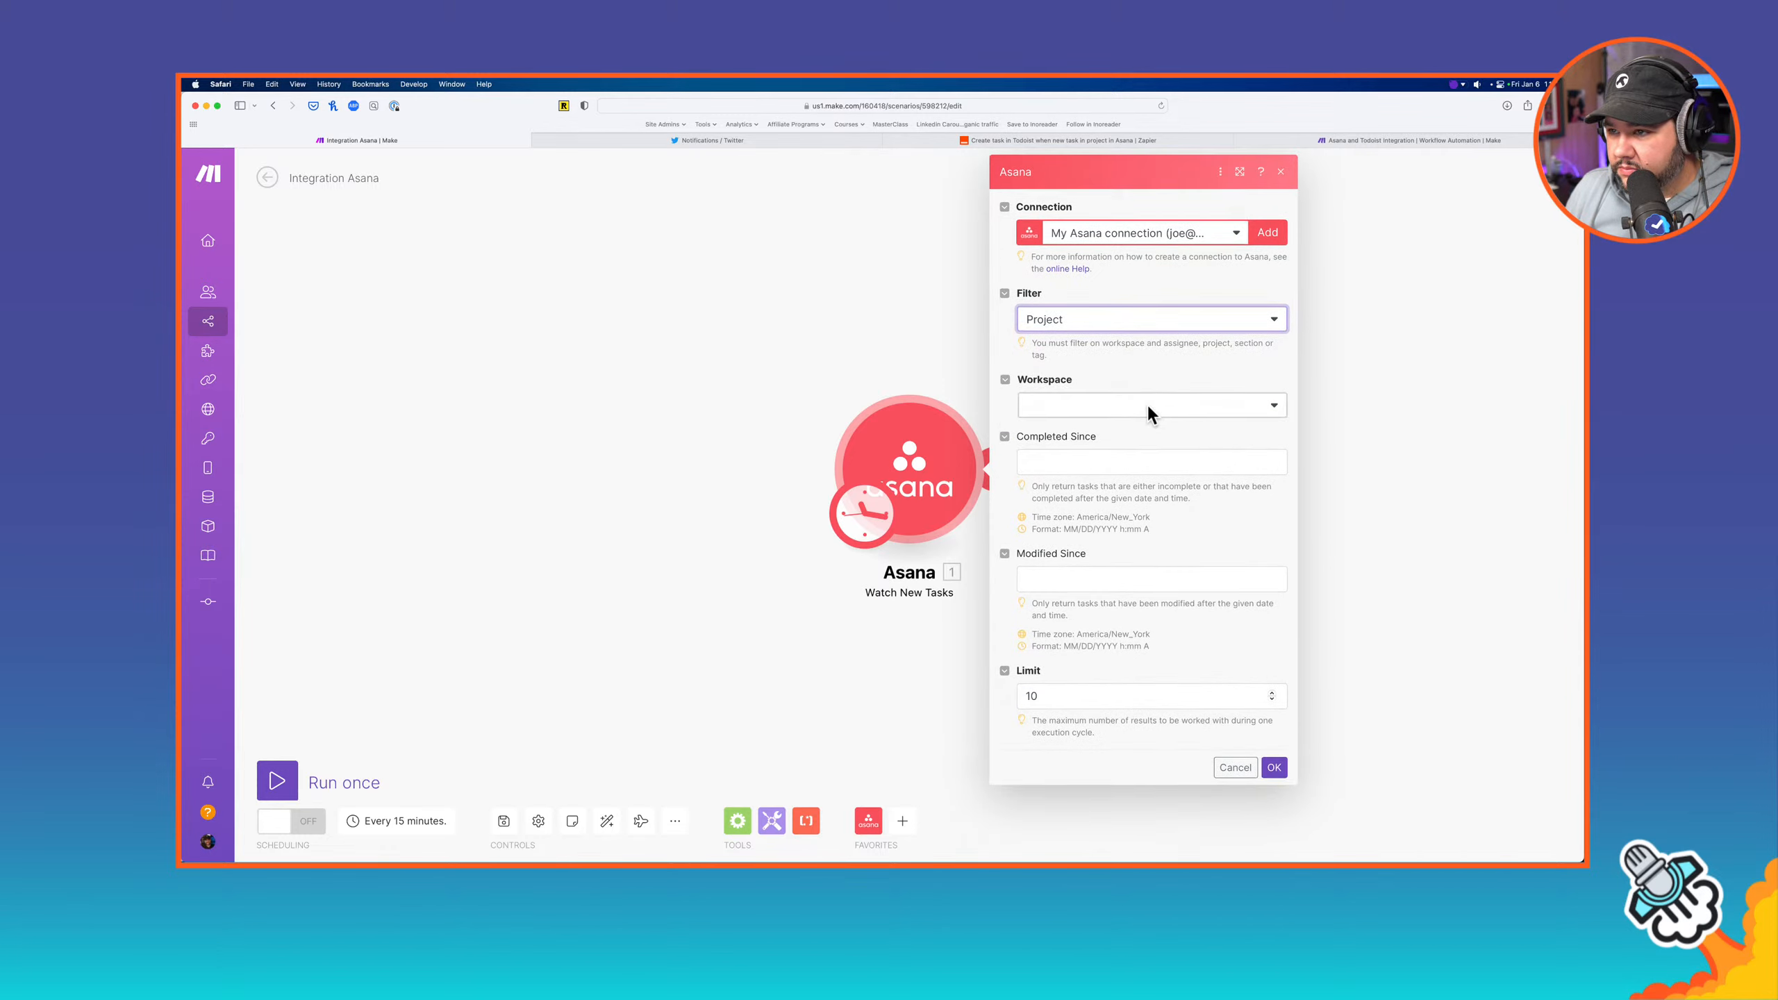
Set the Asana trigger's workspace to the Alitu Podcasting ltd. organization and its project to New Articles: Content Calendar
click(1115, 409)
click(1118, 428)
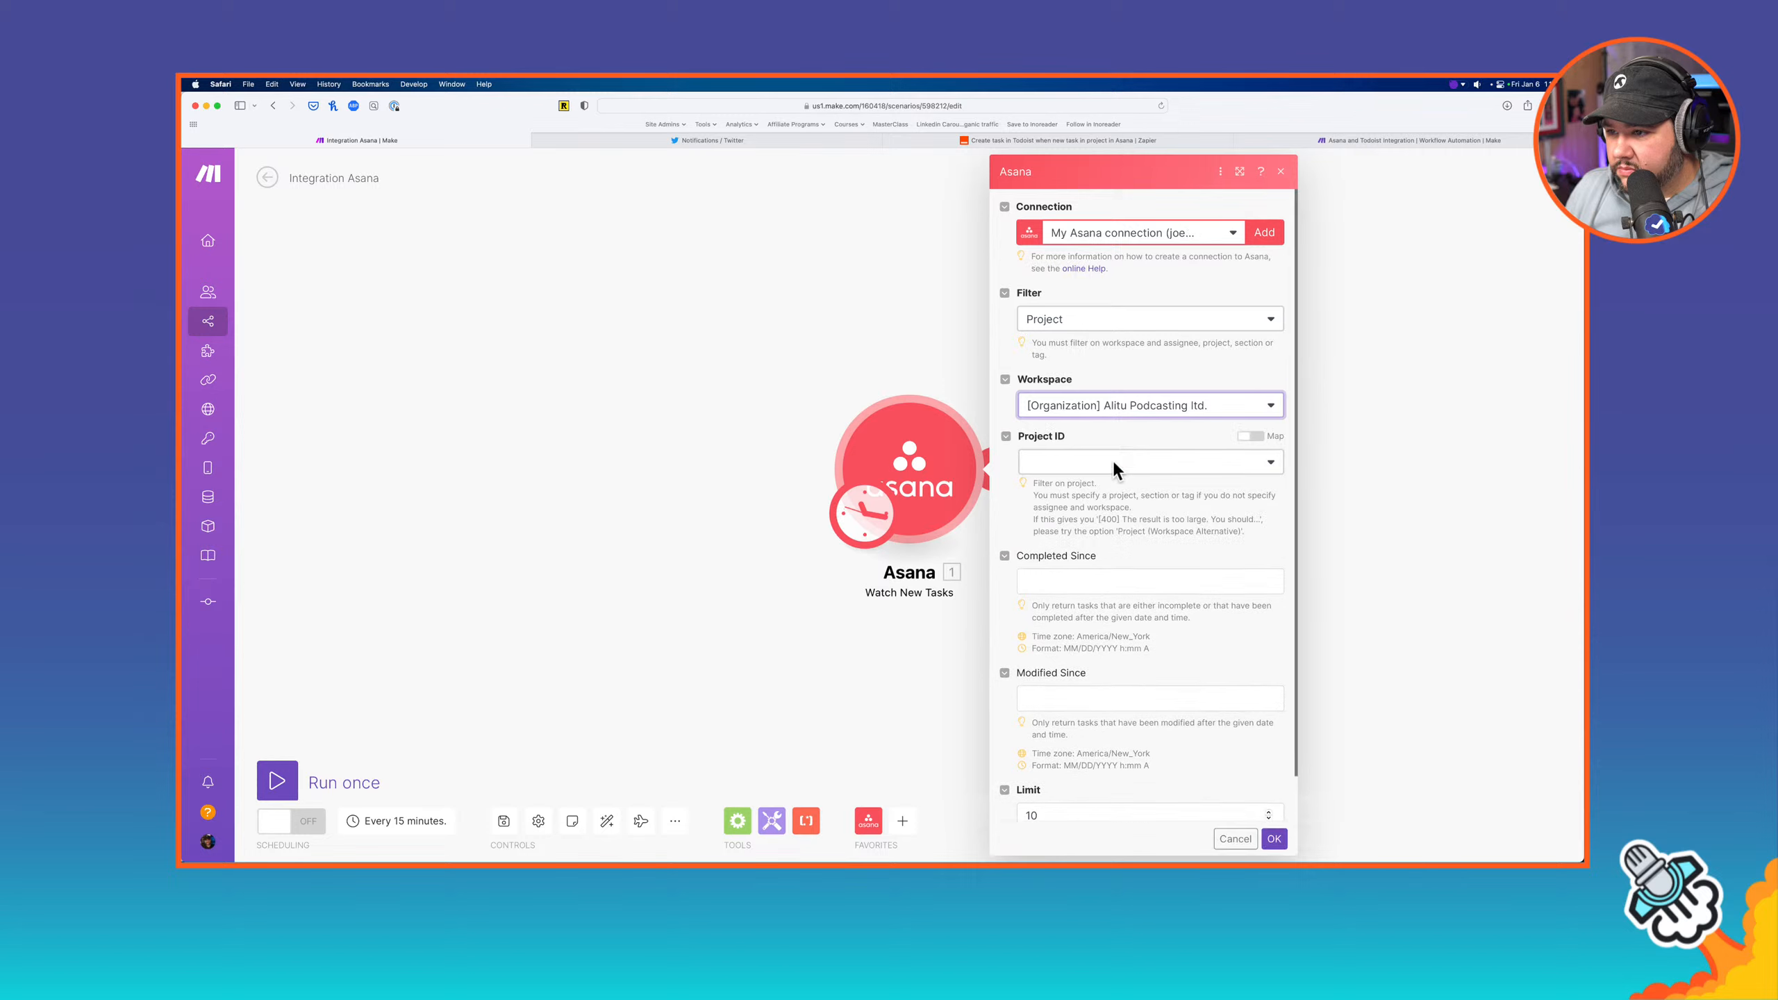
click(1112, 461)
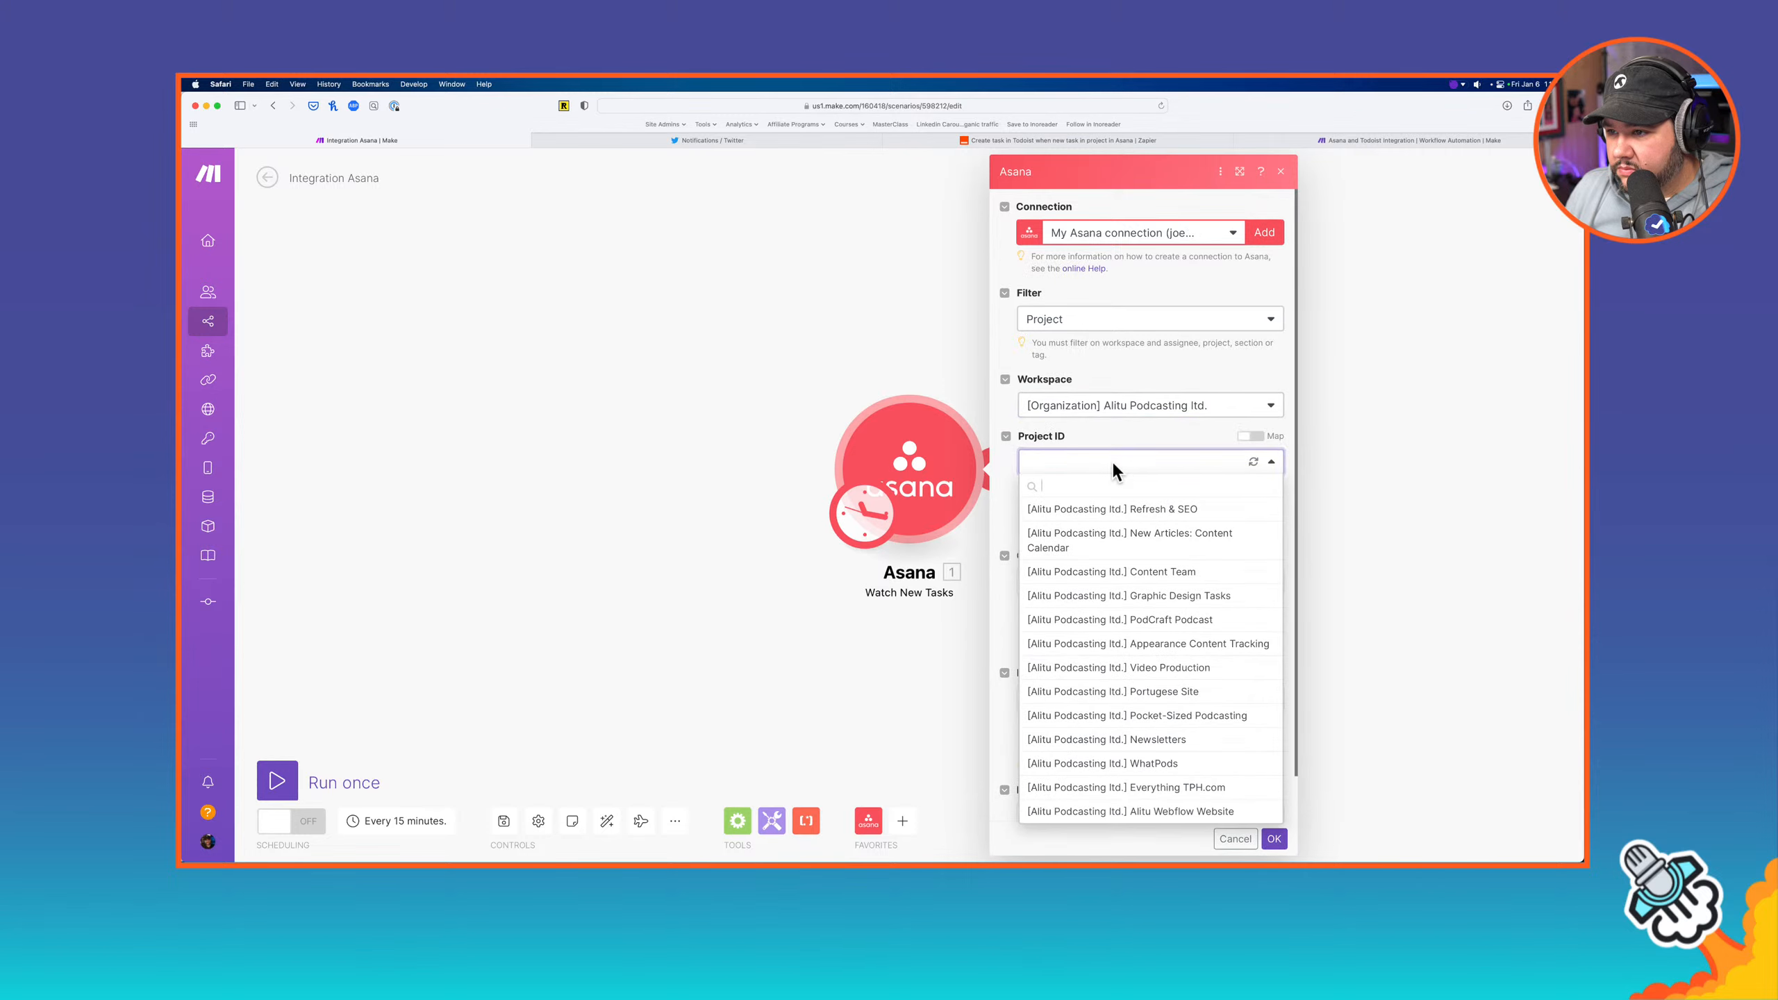
click(1133, 542)
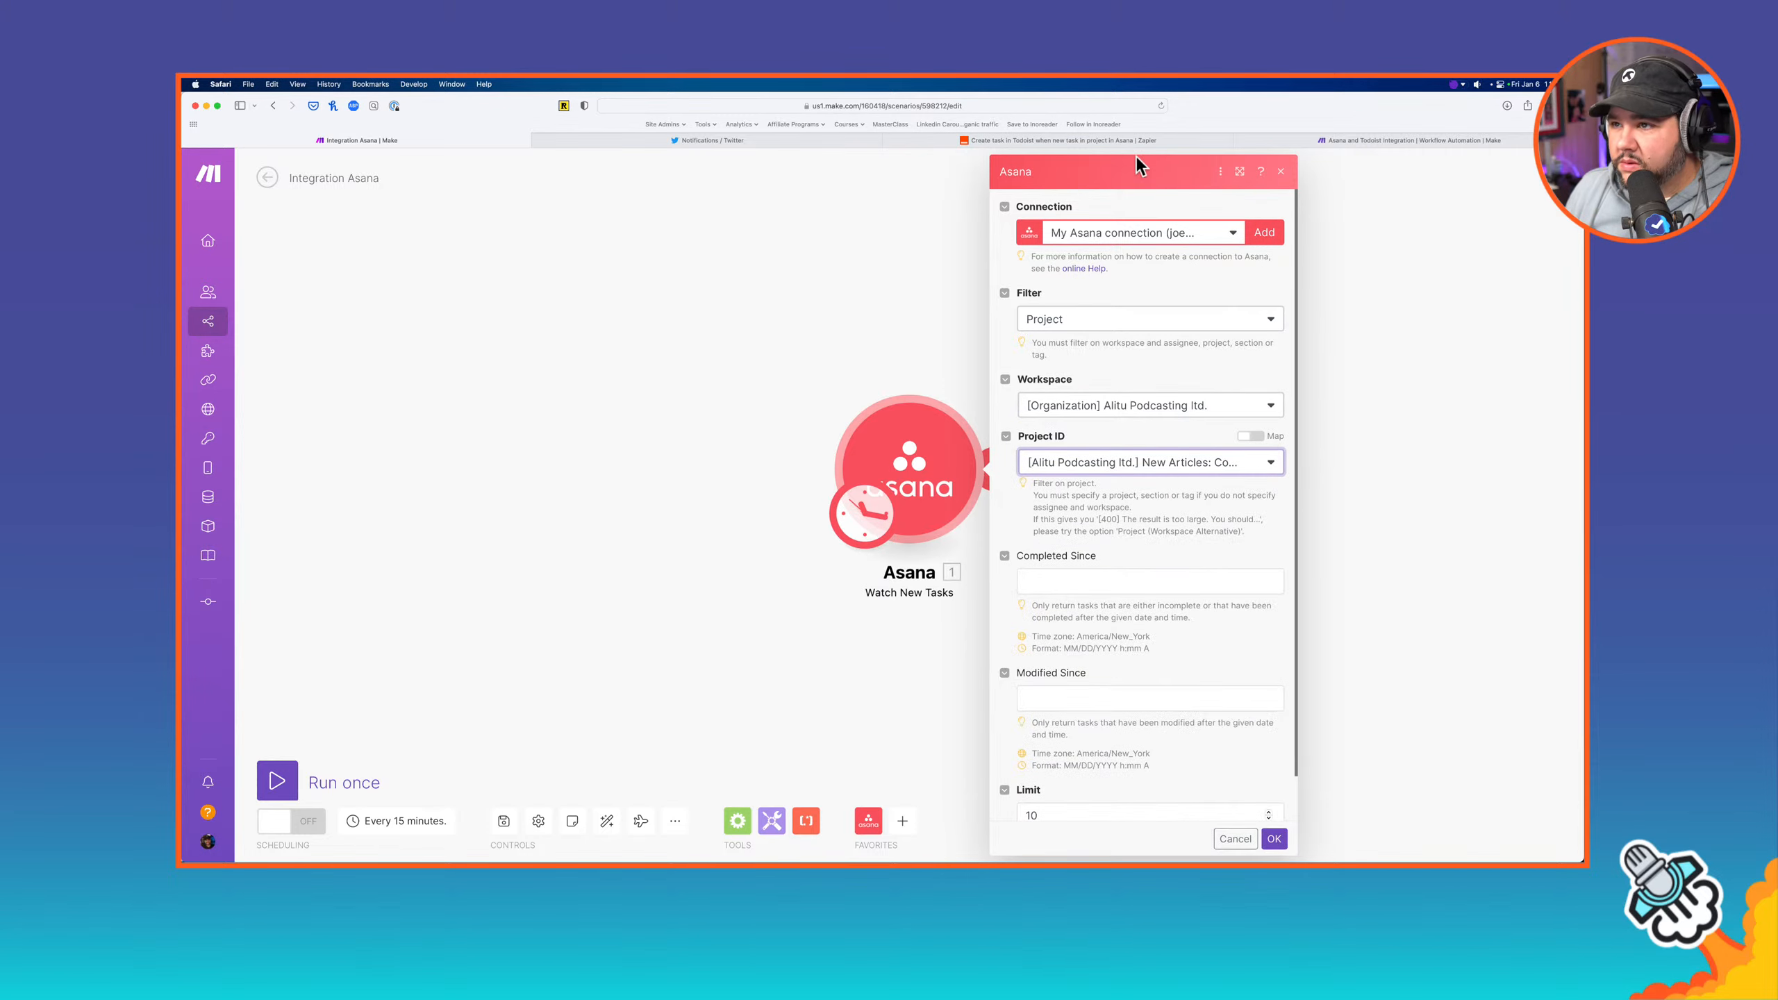
Look at the priorities on the Asana home page in a new tab, close it, and return to the Integration Asana scenario
key(super+t)
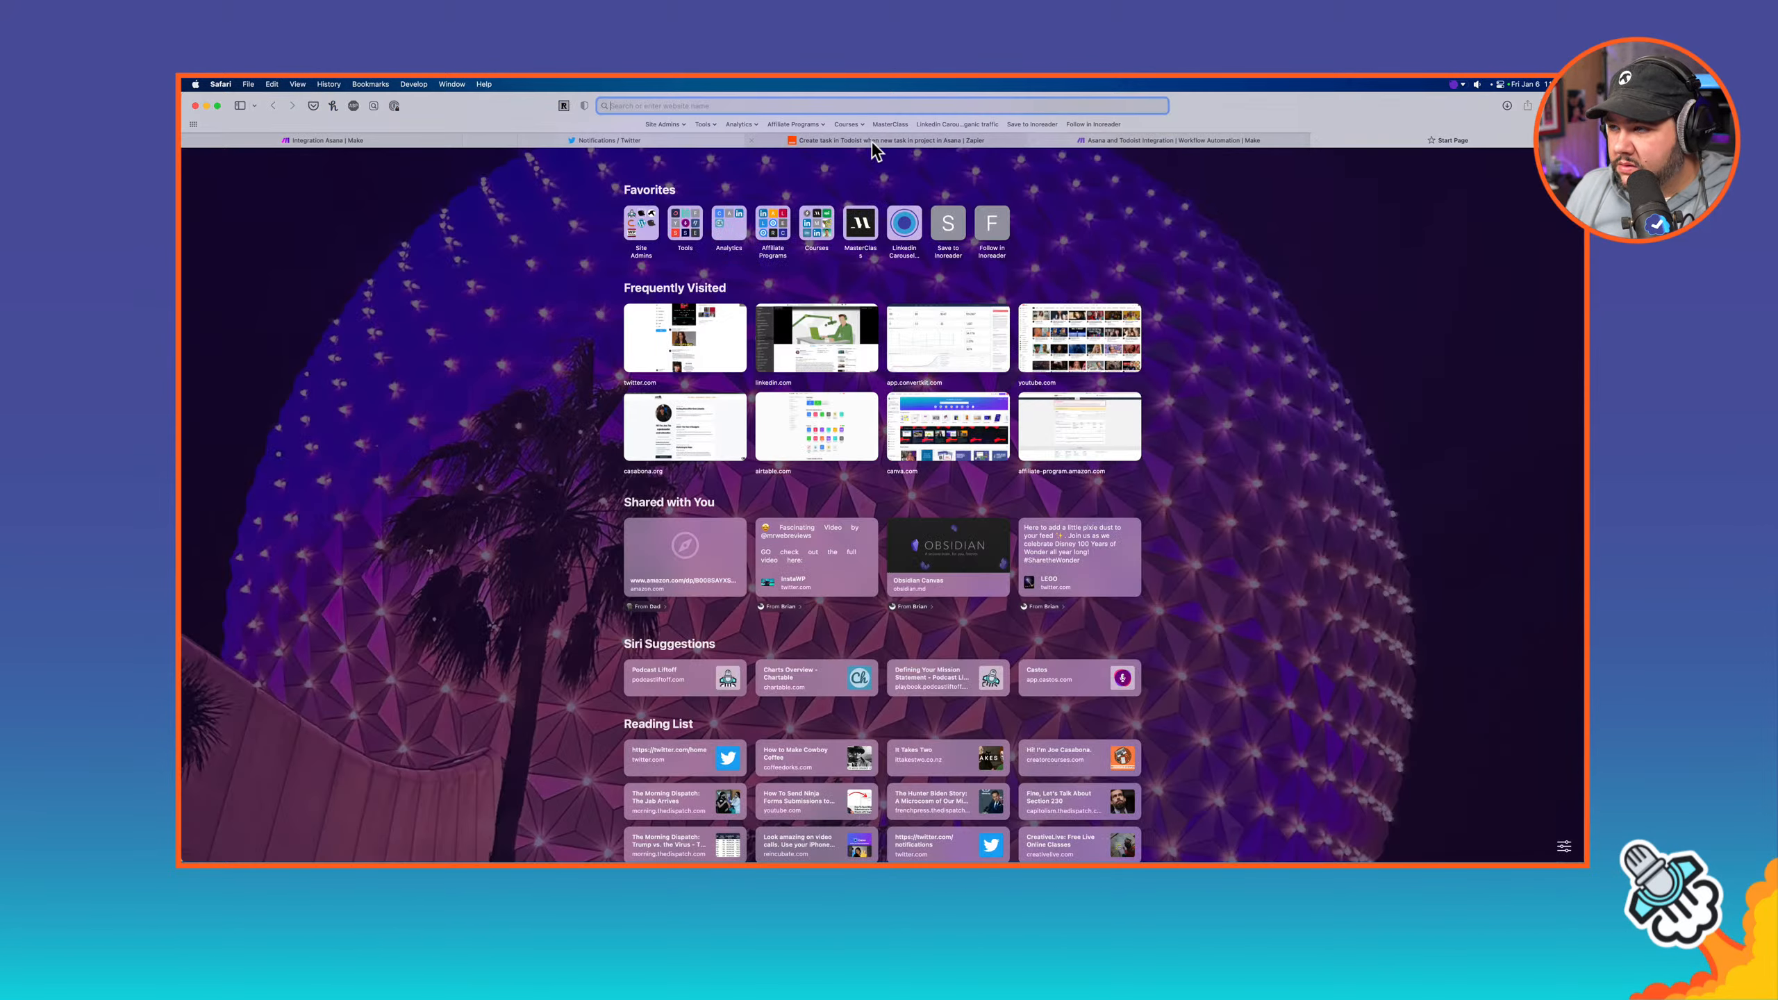
text(asana)
key(Return)
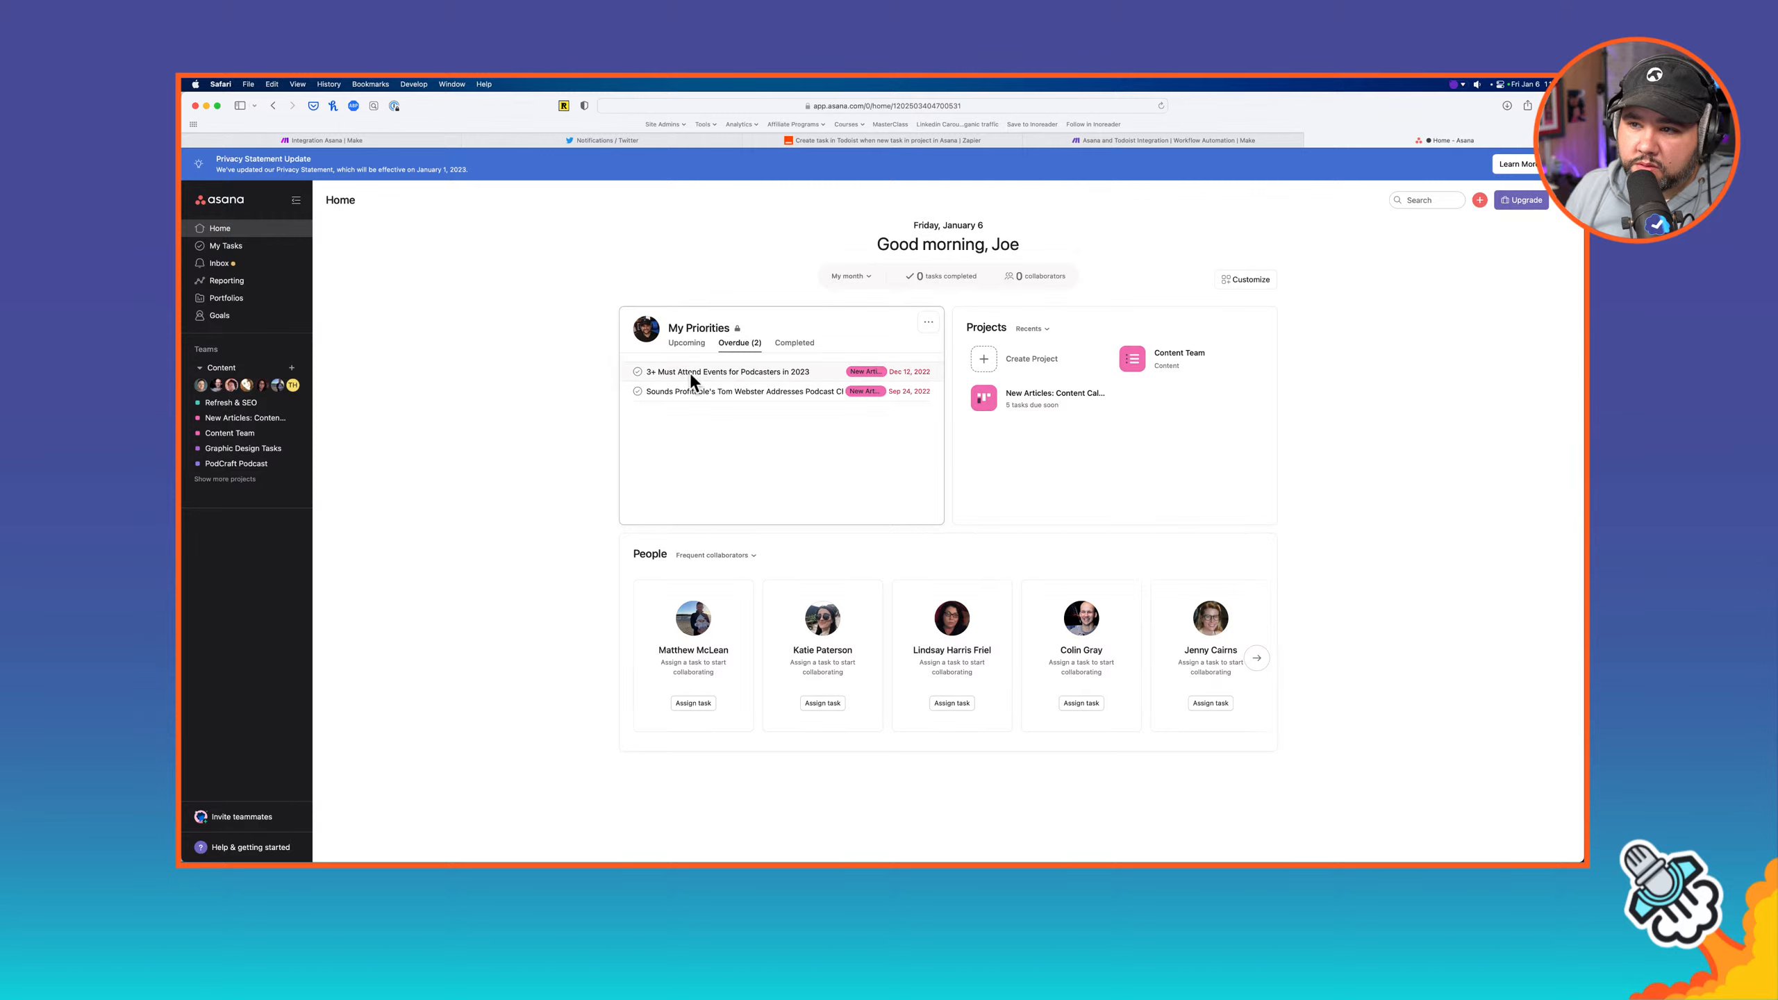
click(1322, 140)
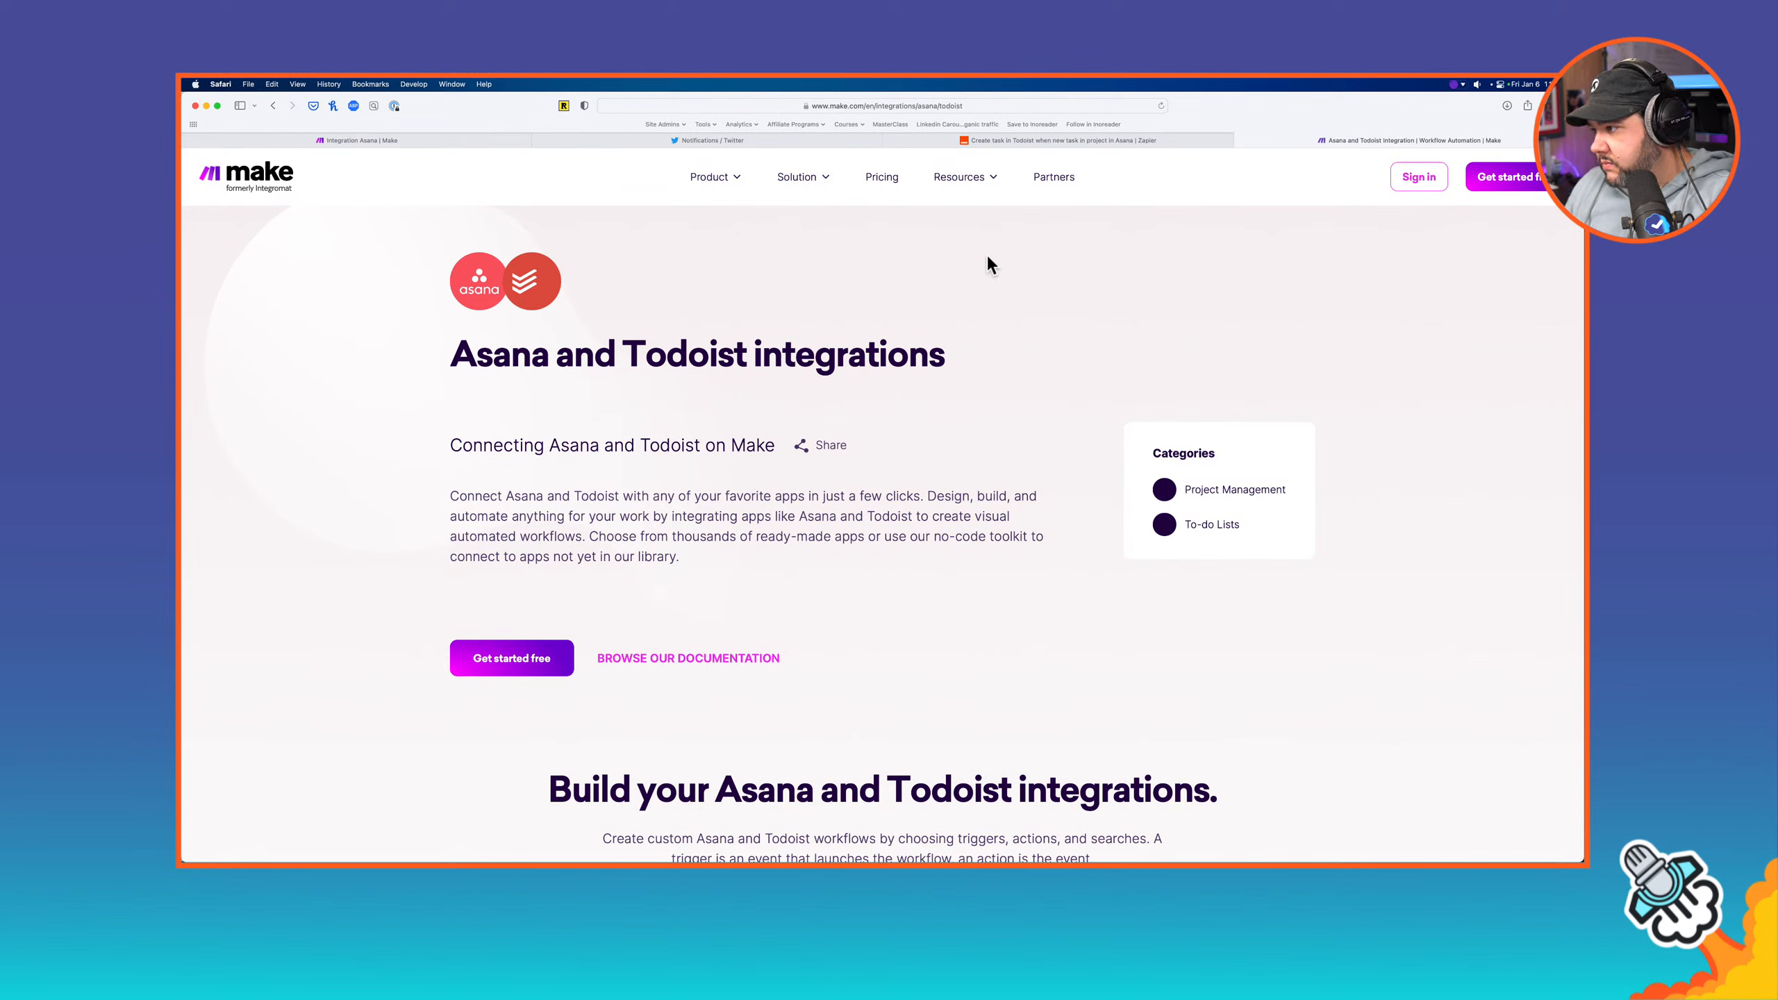
click(1085, 140)
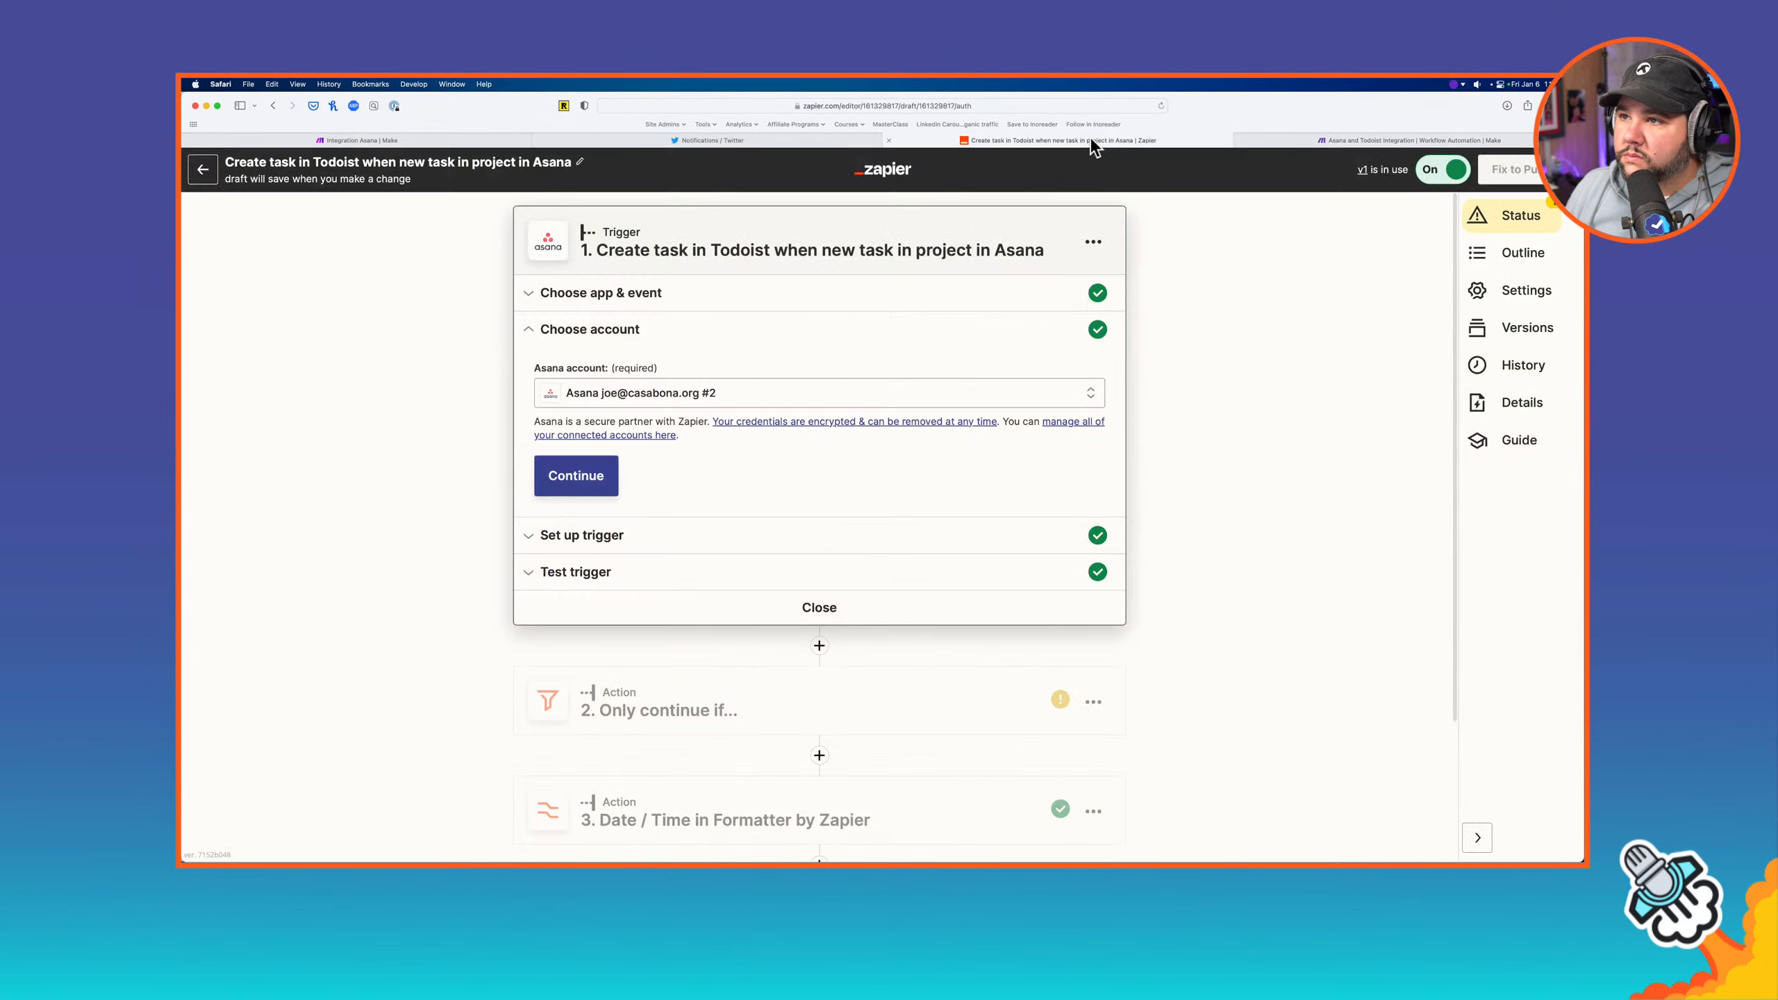
click(443, 141)
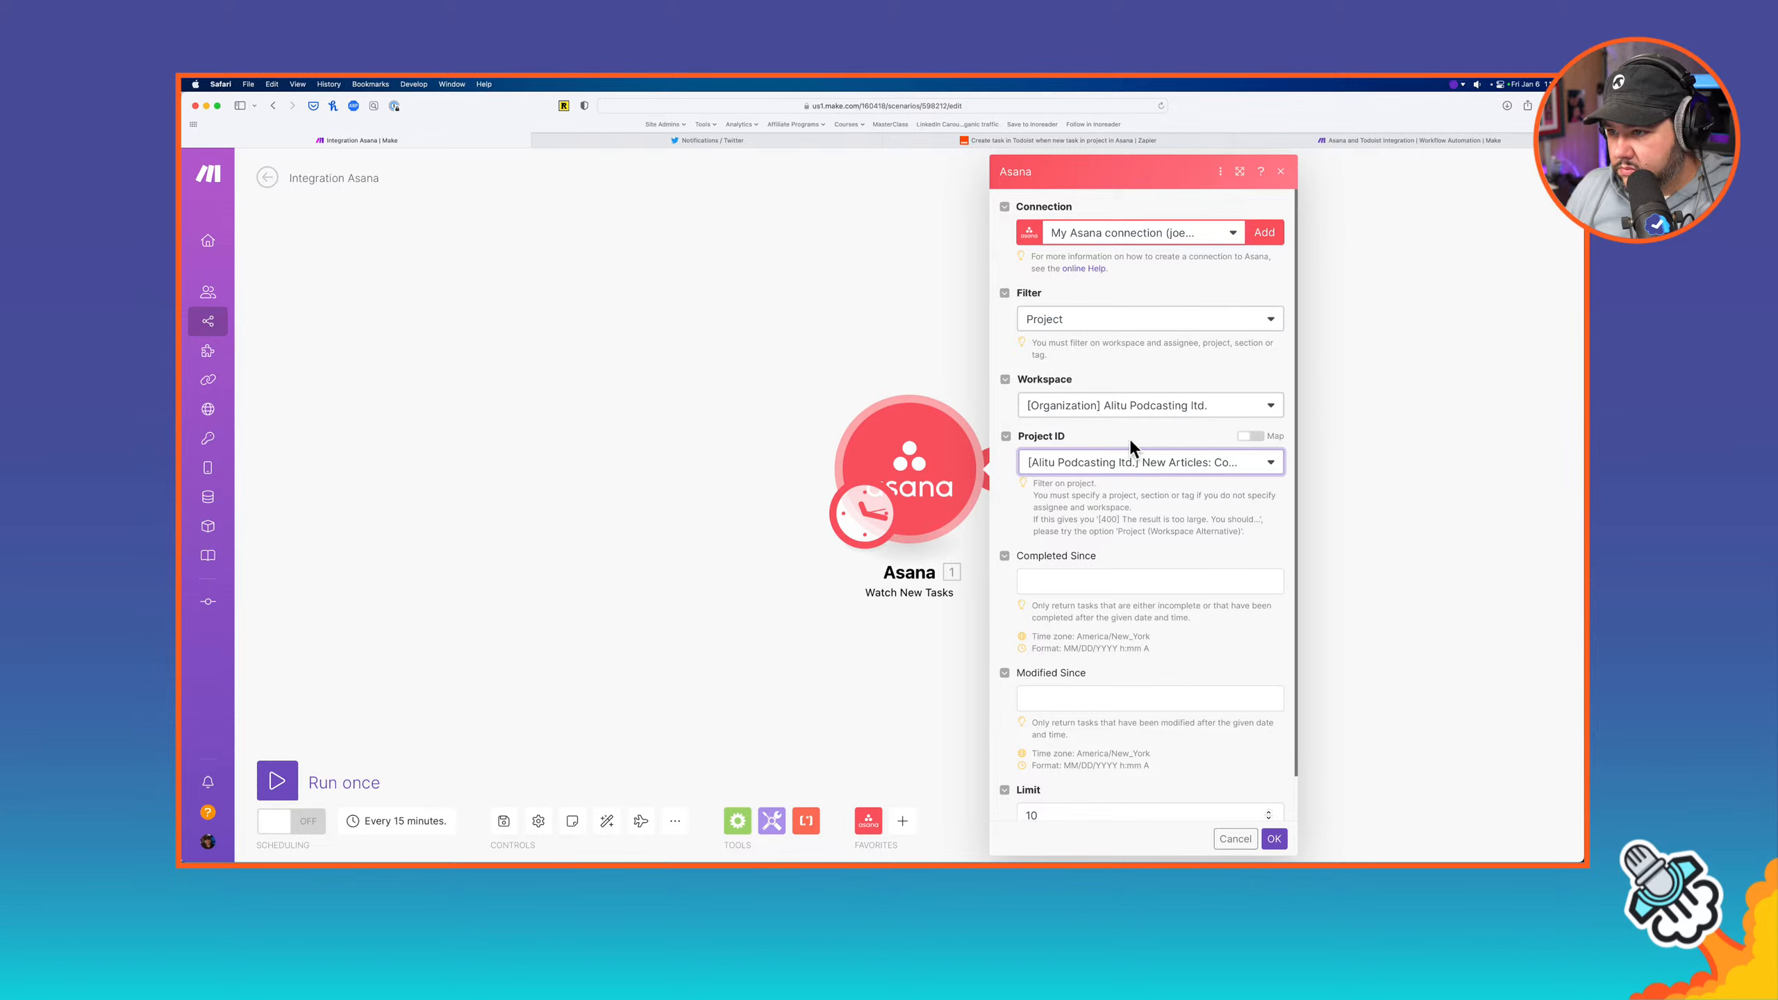
Save the Asana Watch New Tasks module's settings and run the scenario once
scroll(1090, 561, down, 2)
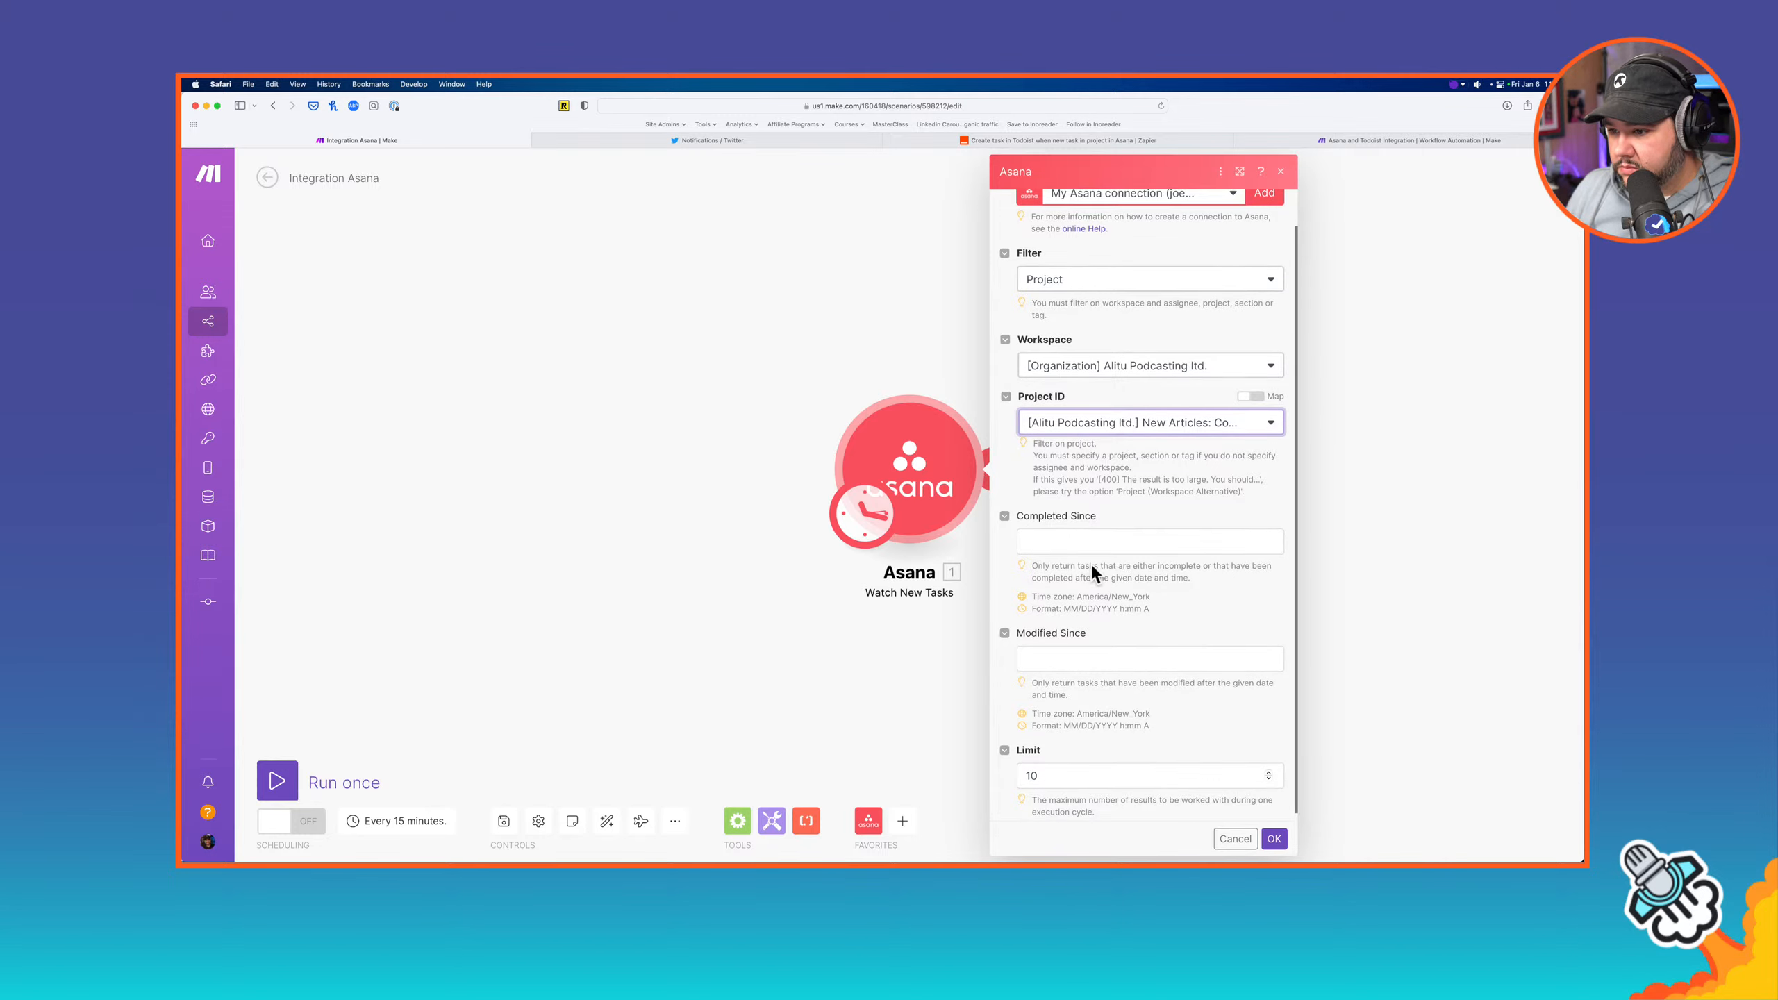
click(1281, 835)
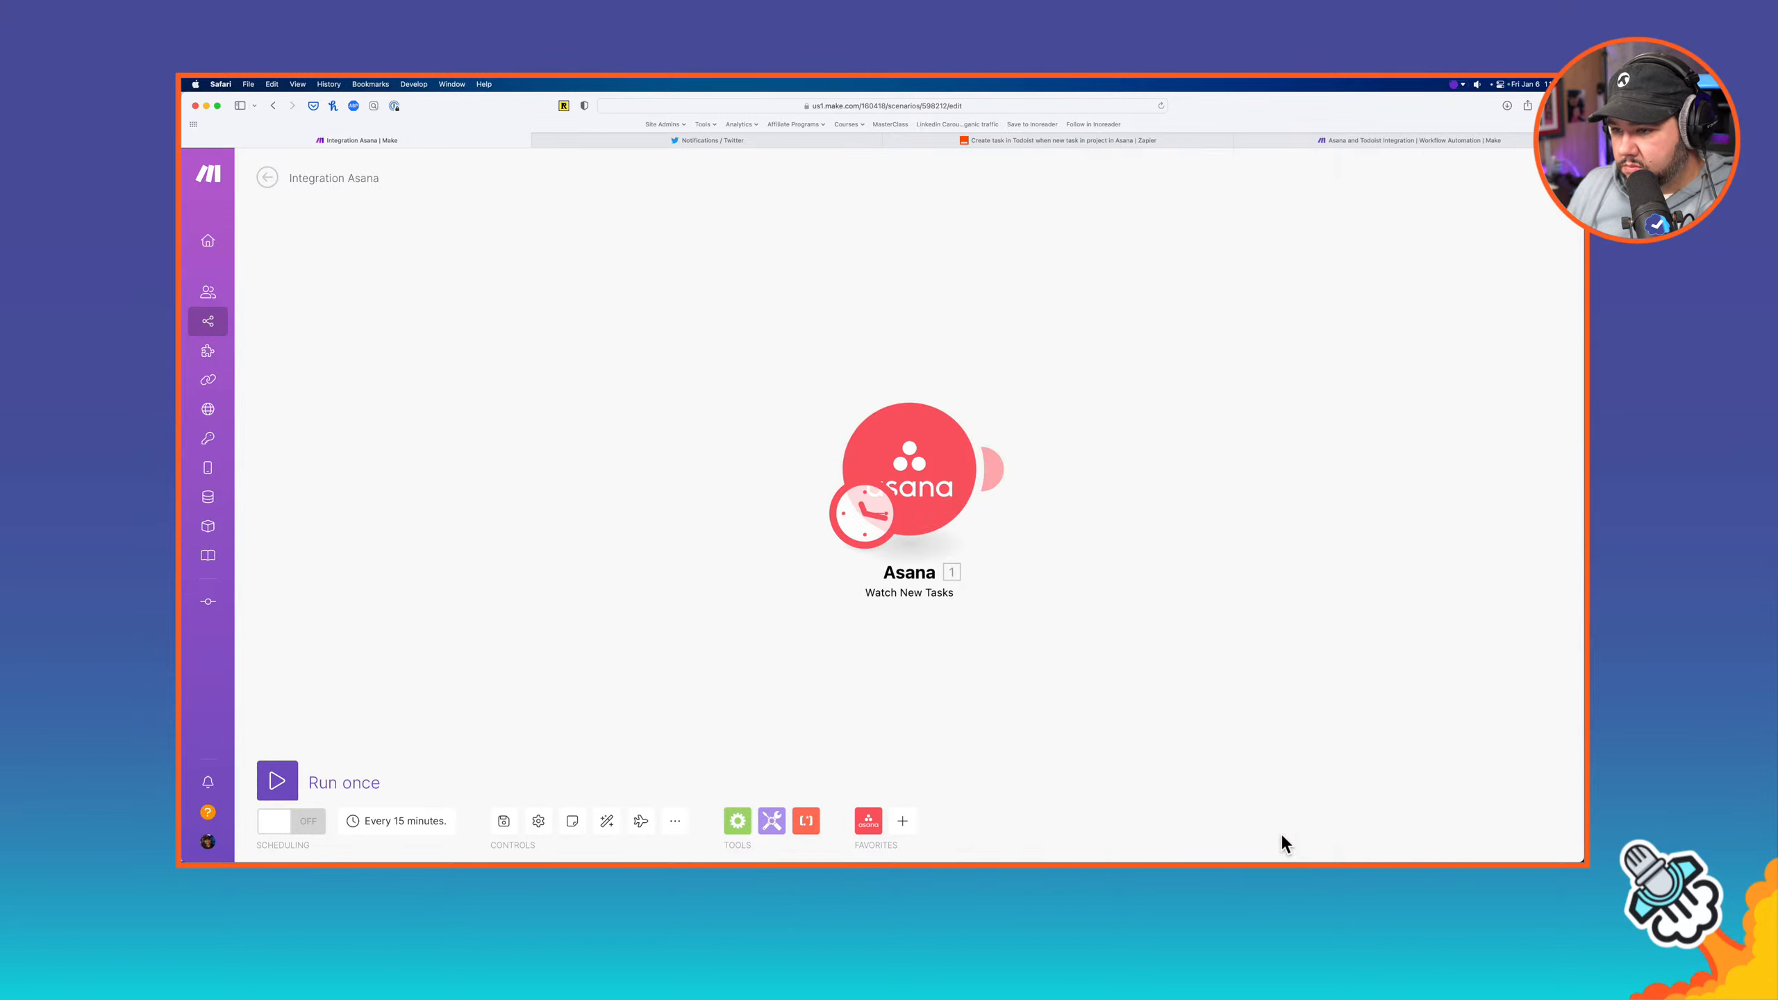
click(994, 479)
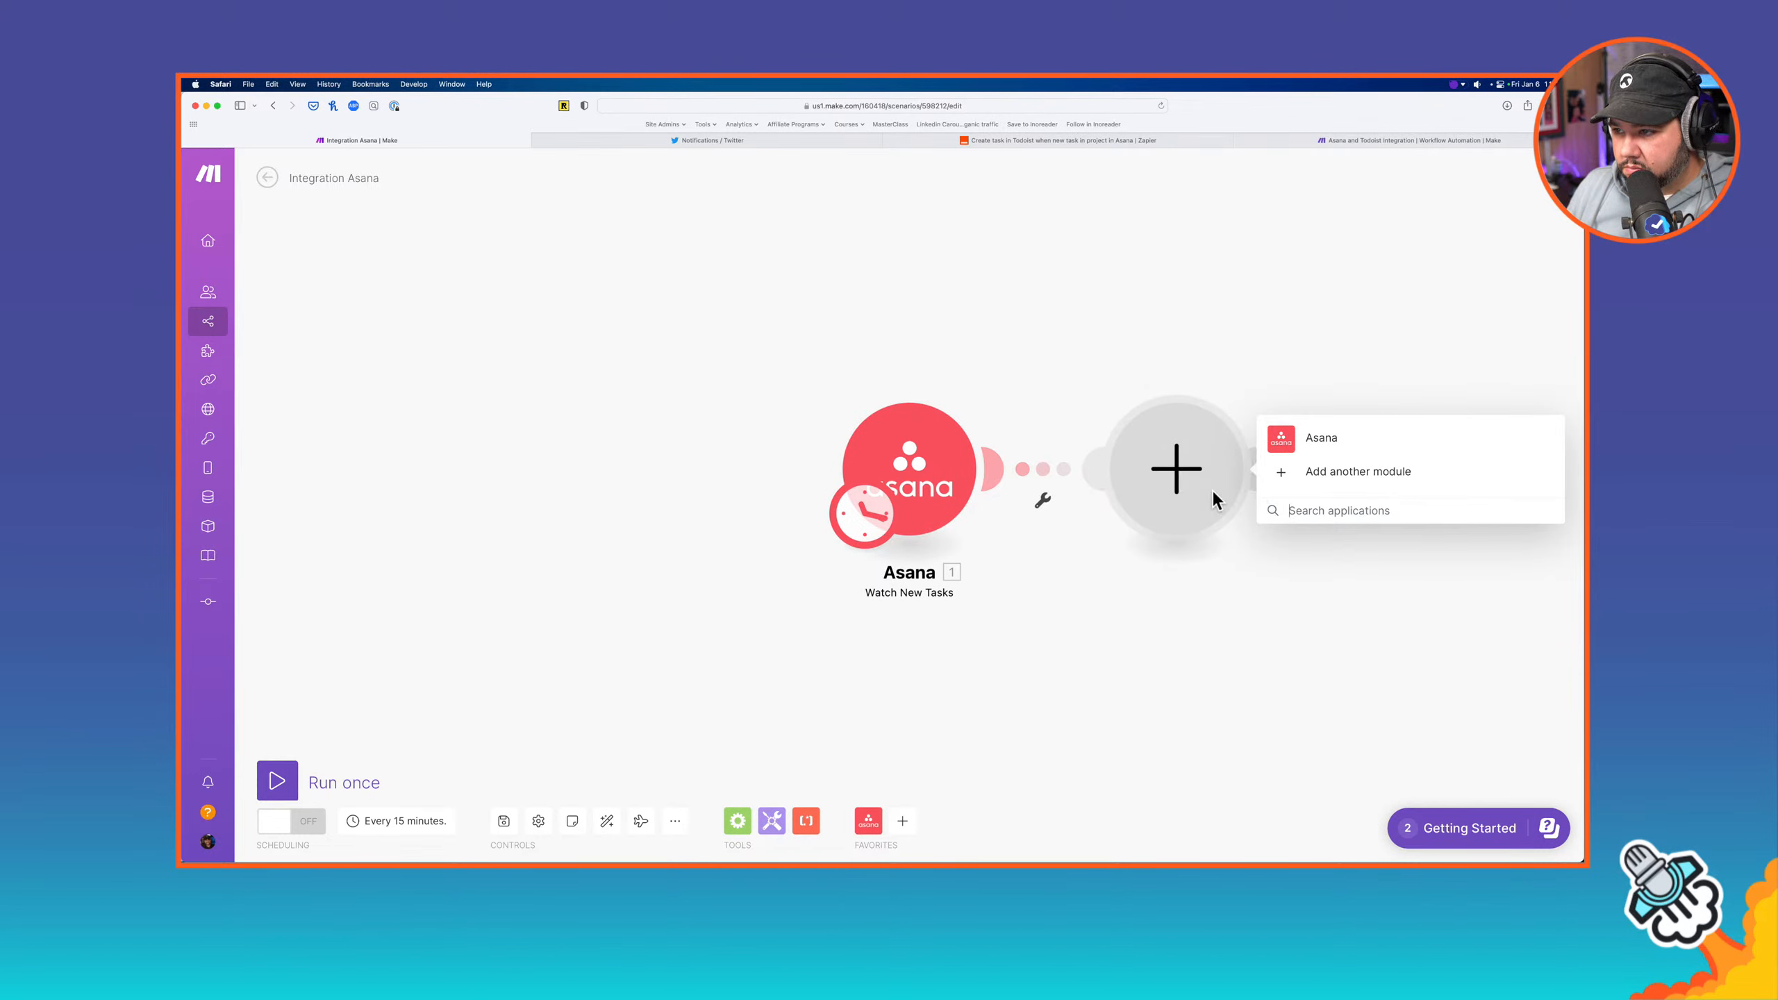
click(945, 481)
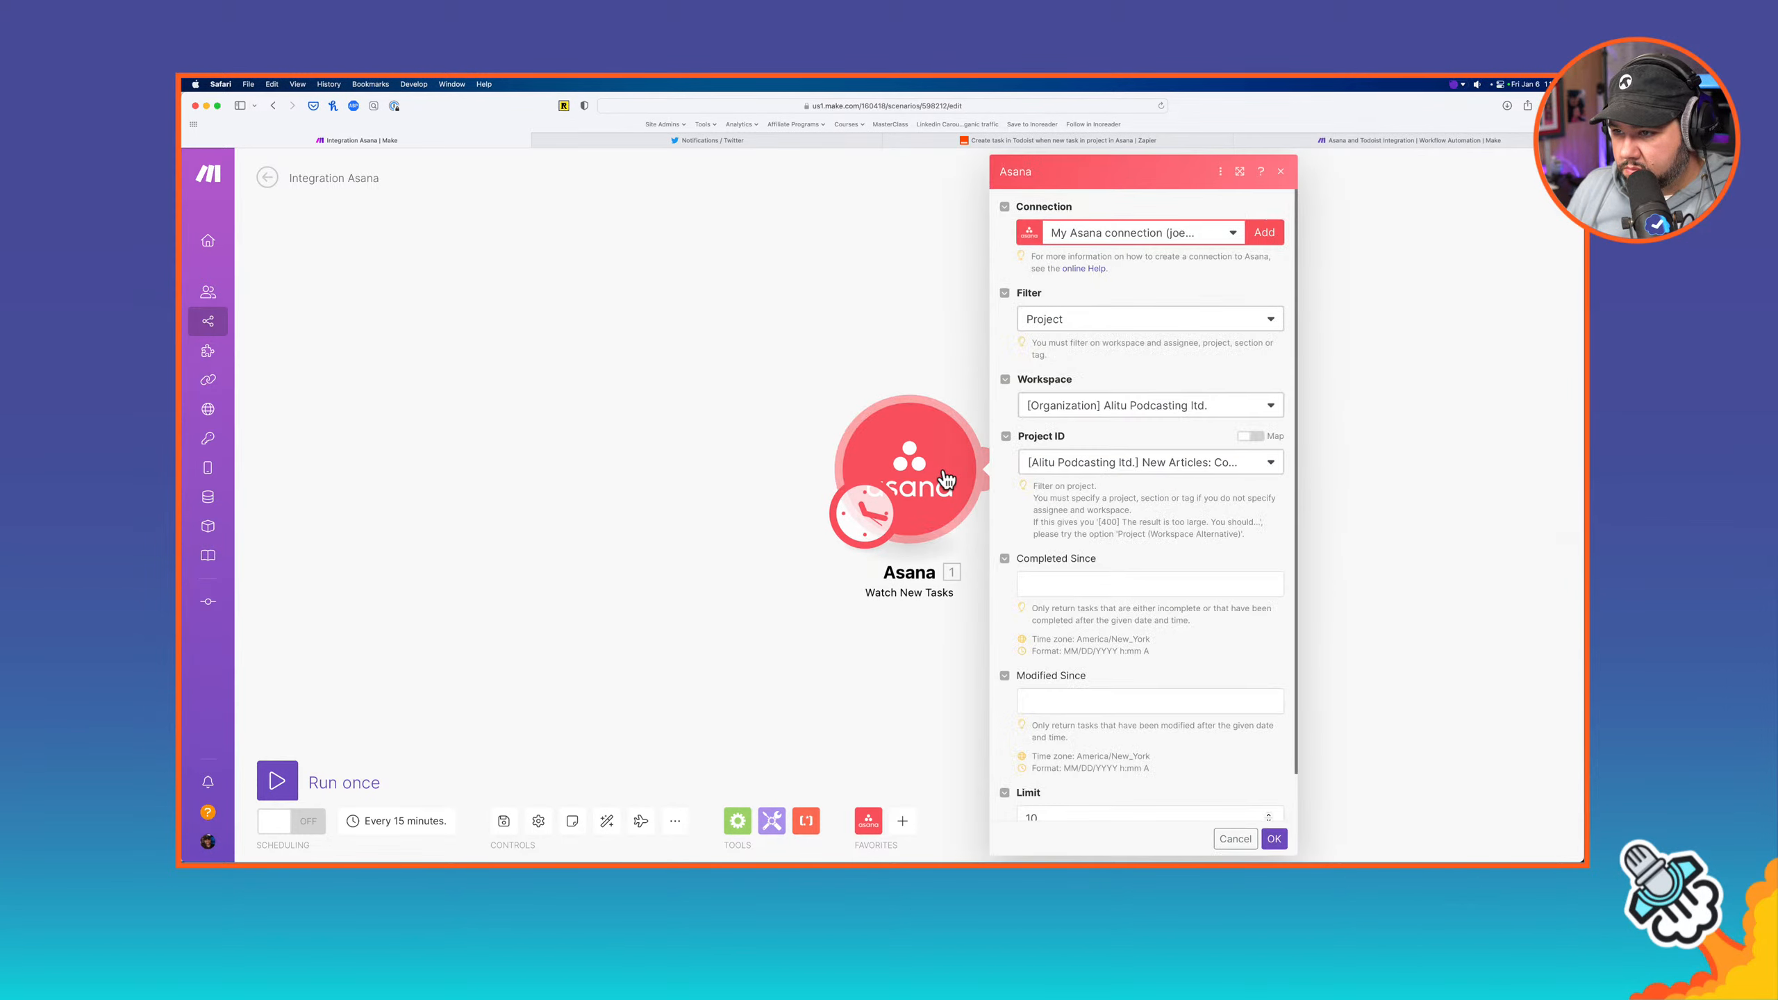
click(777, 561)
click(276, 783)
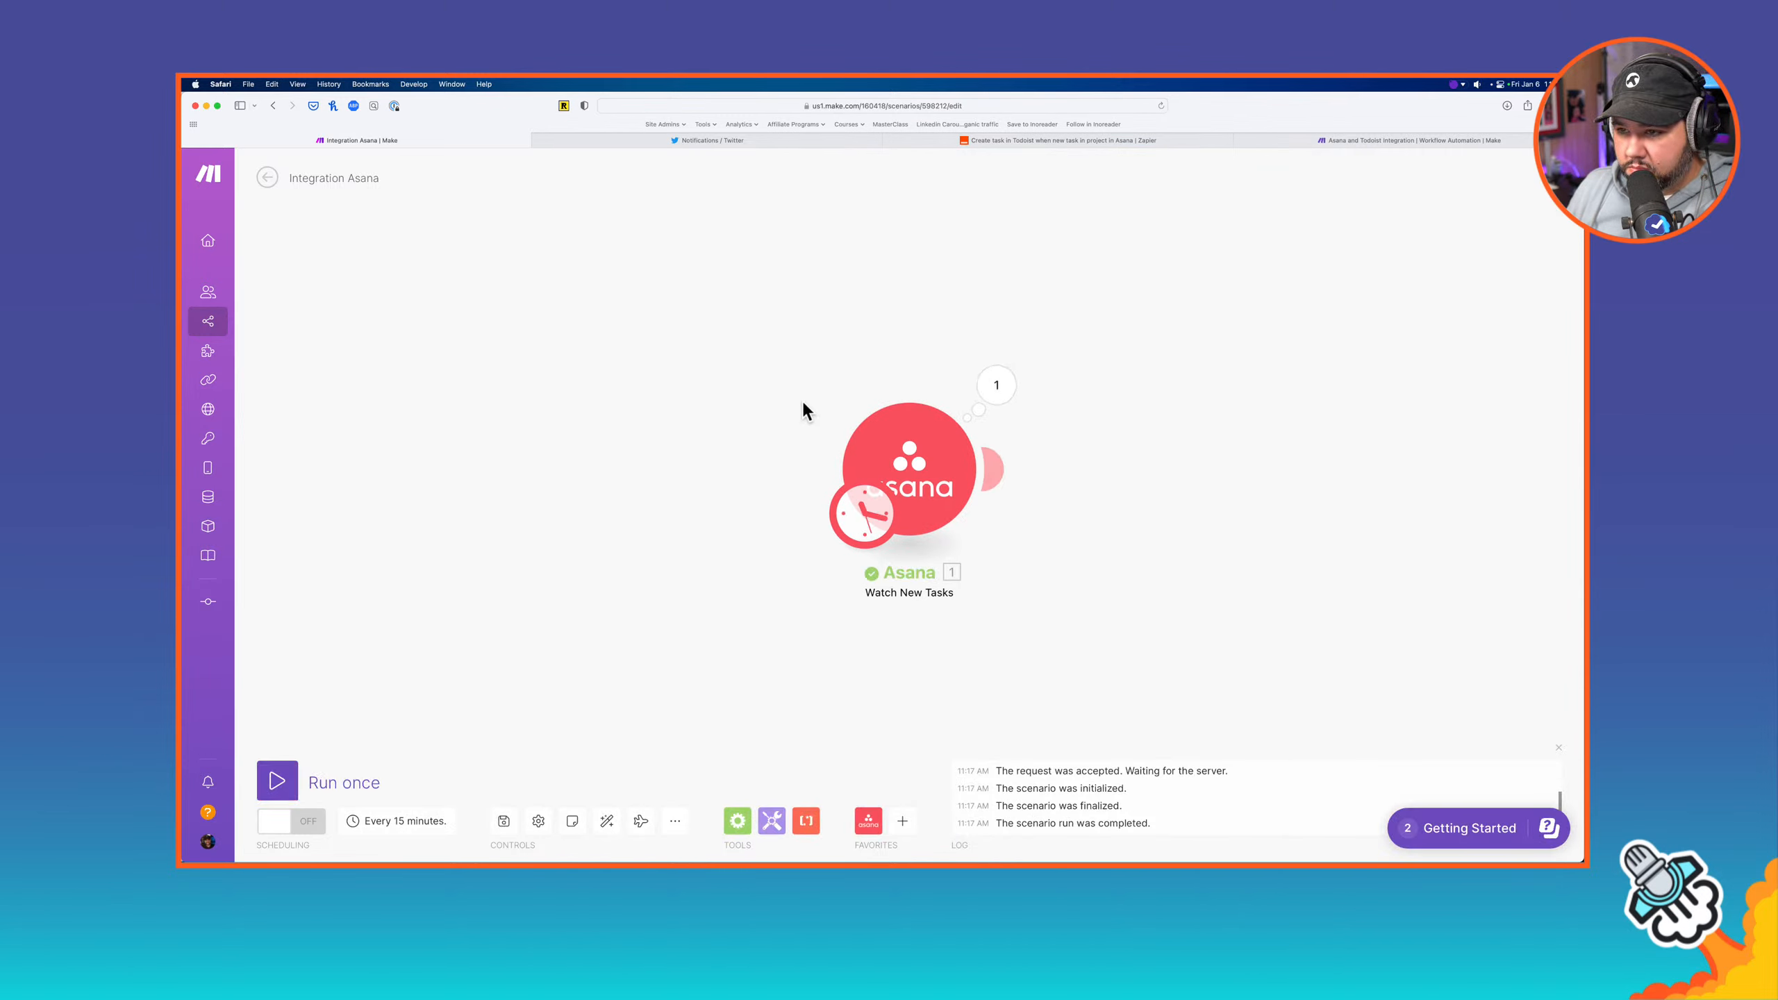
Examine the task bundles output by the Asana module's run, including the expanded Bundle 6, and close the output
click(997, 387)
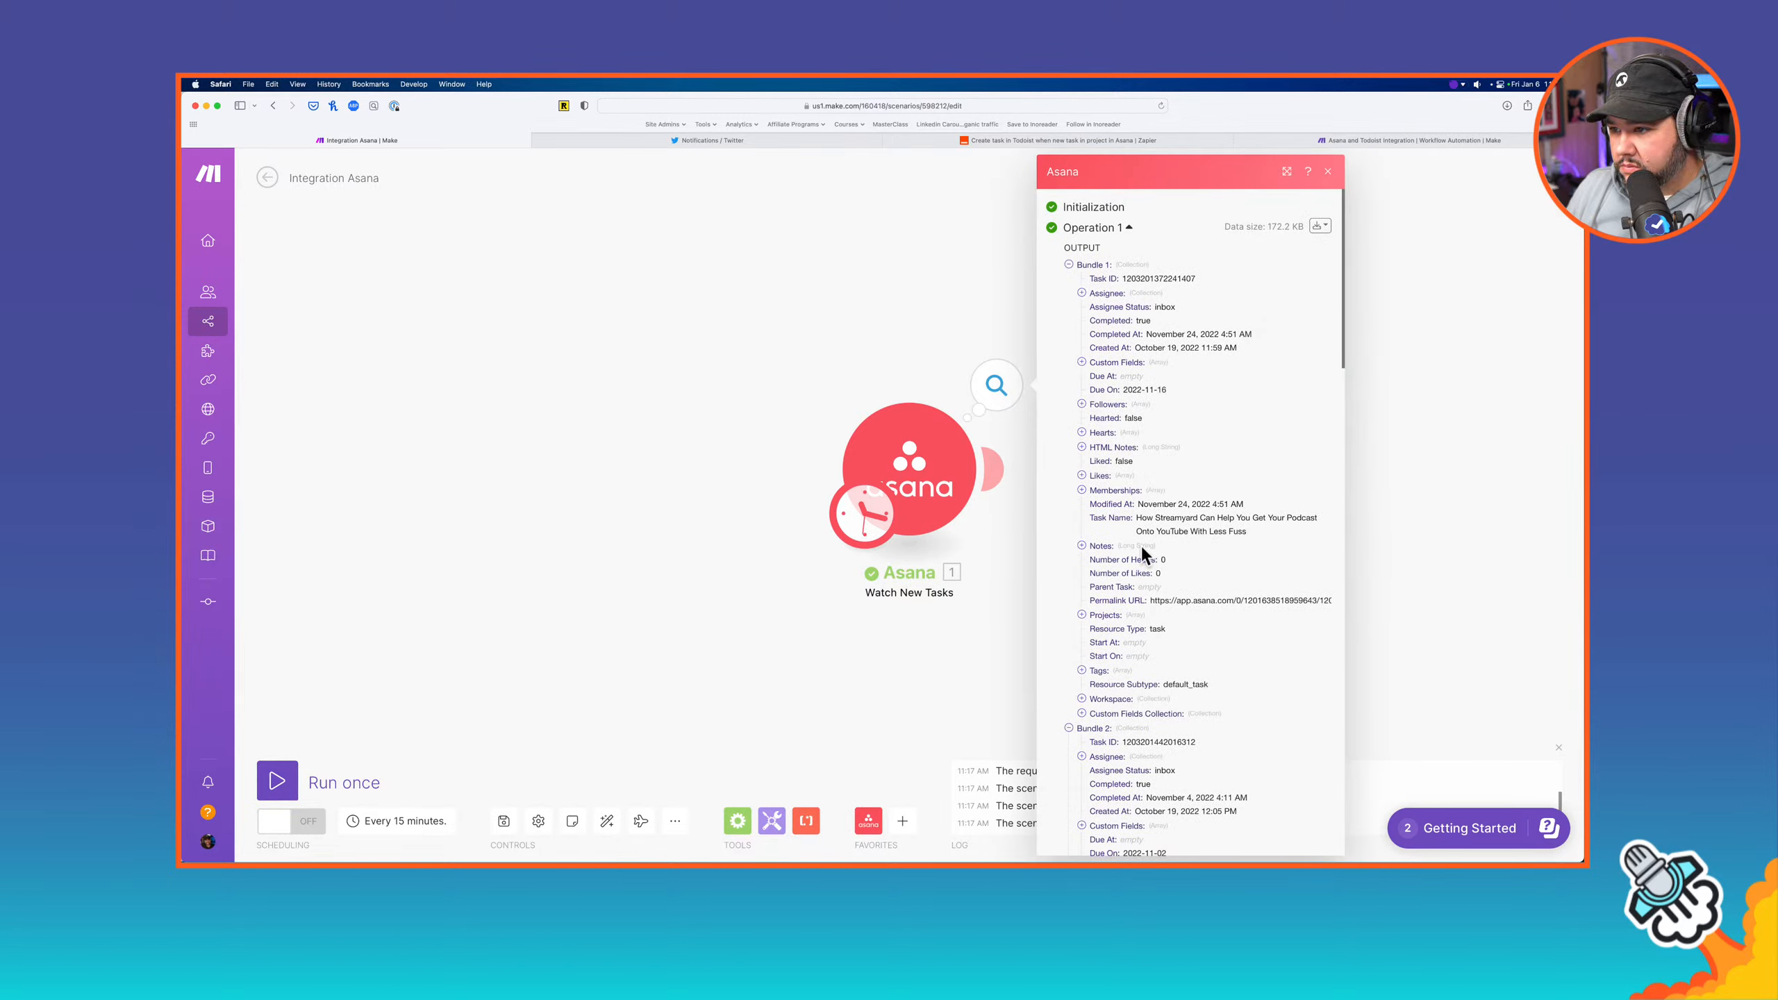
scroll(1142, 549, down, 1)
scroll(1142, 548, down, 5)
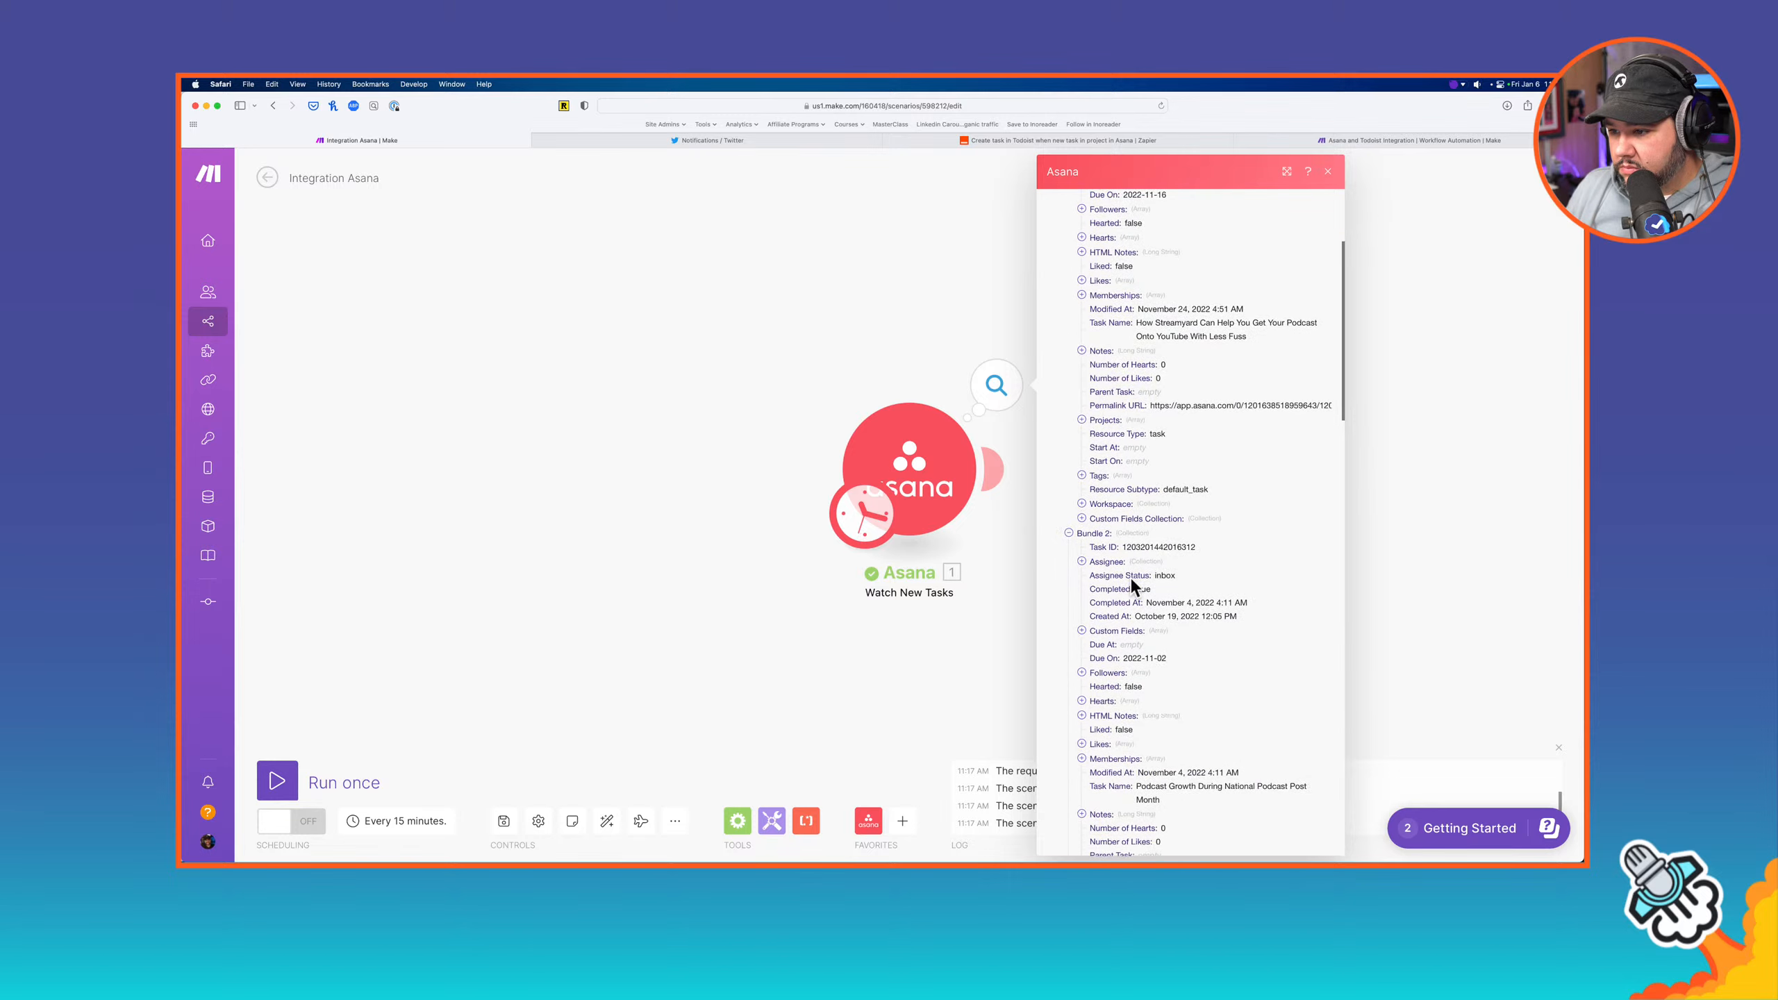
scroll(1133, 587, down, 7)
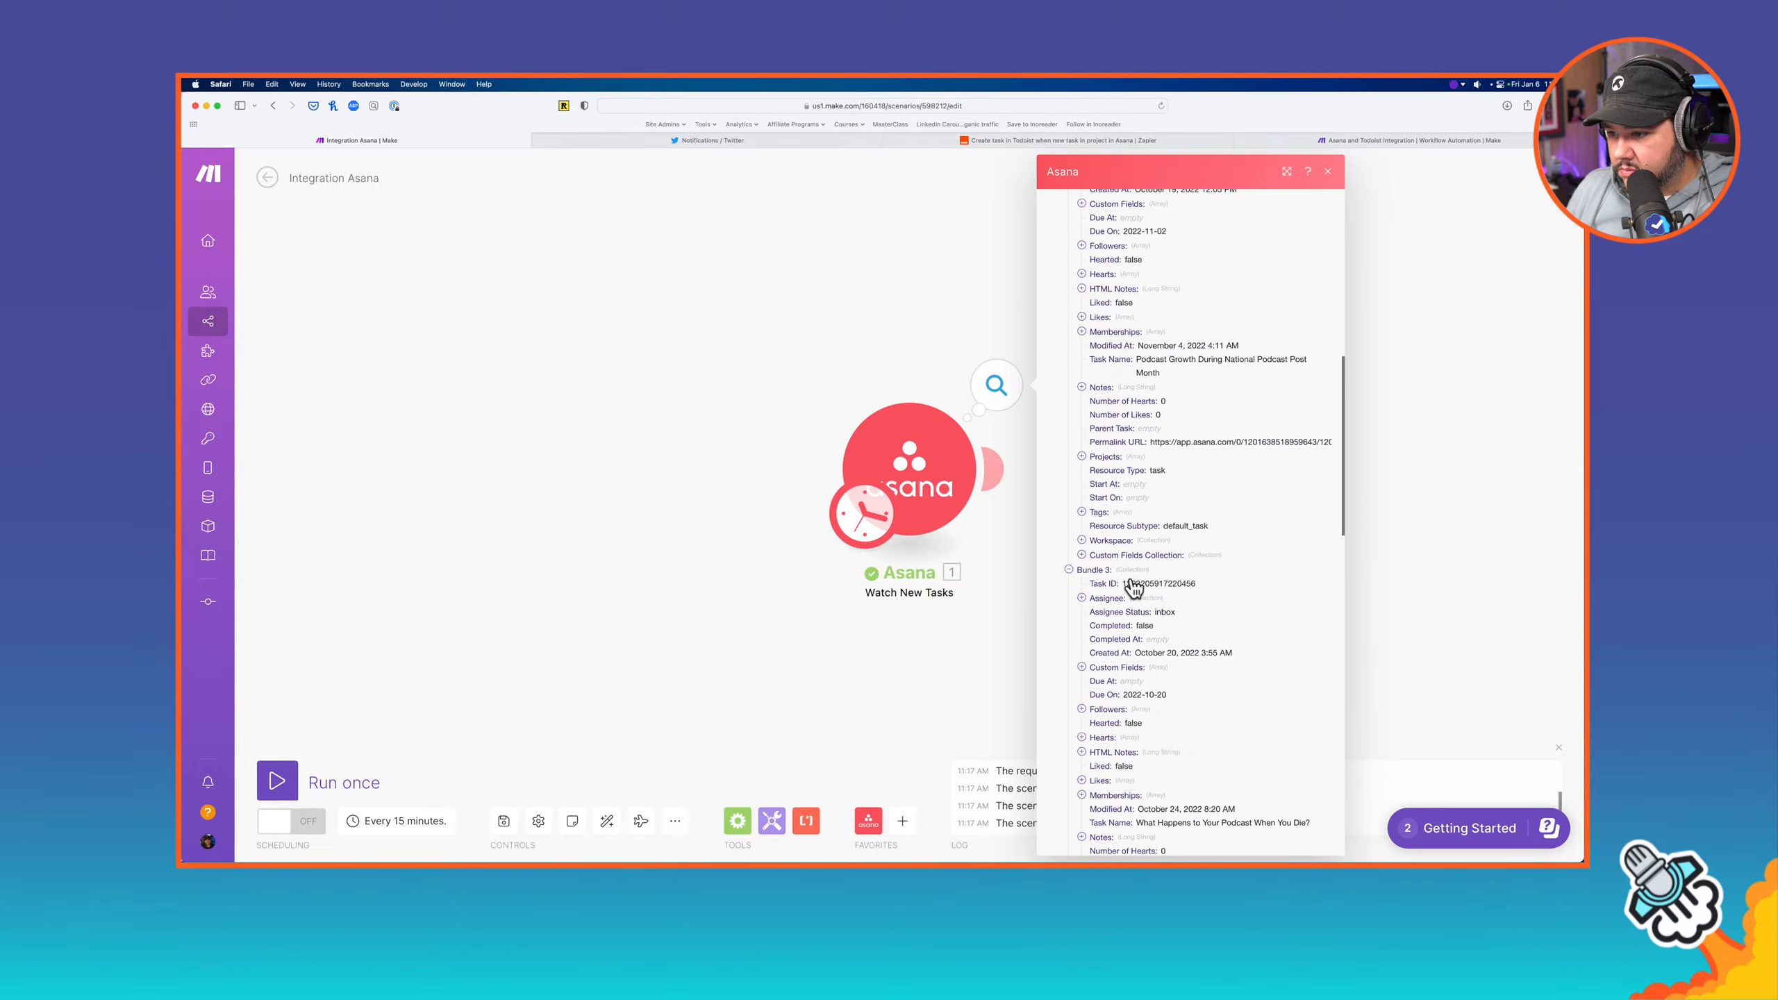
scroll(1134, 588, down, 7)
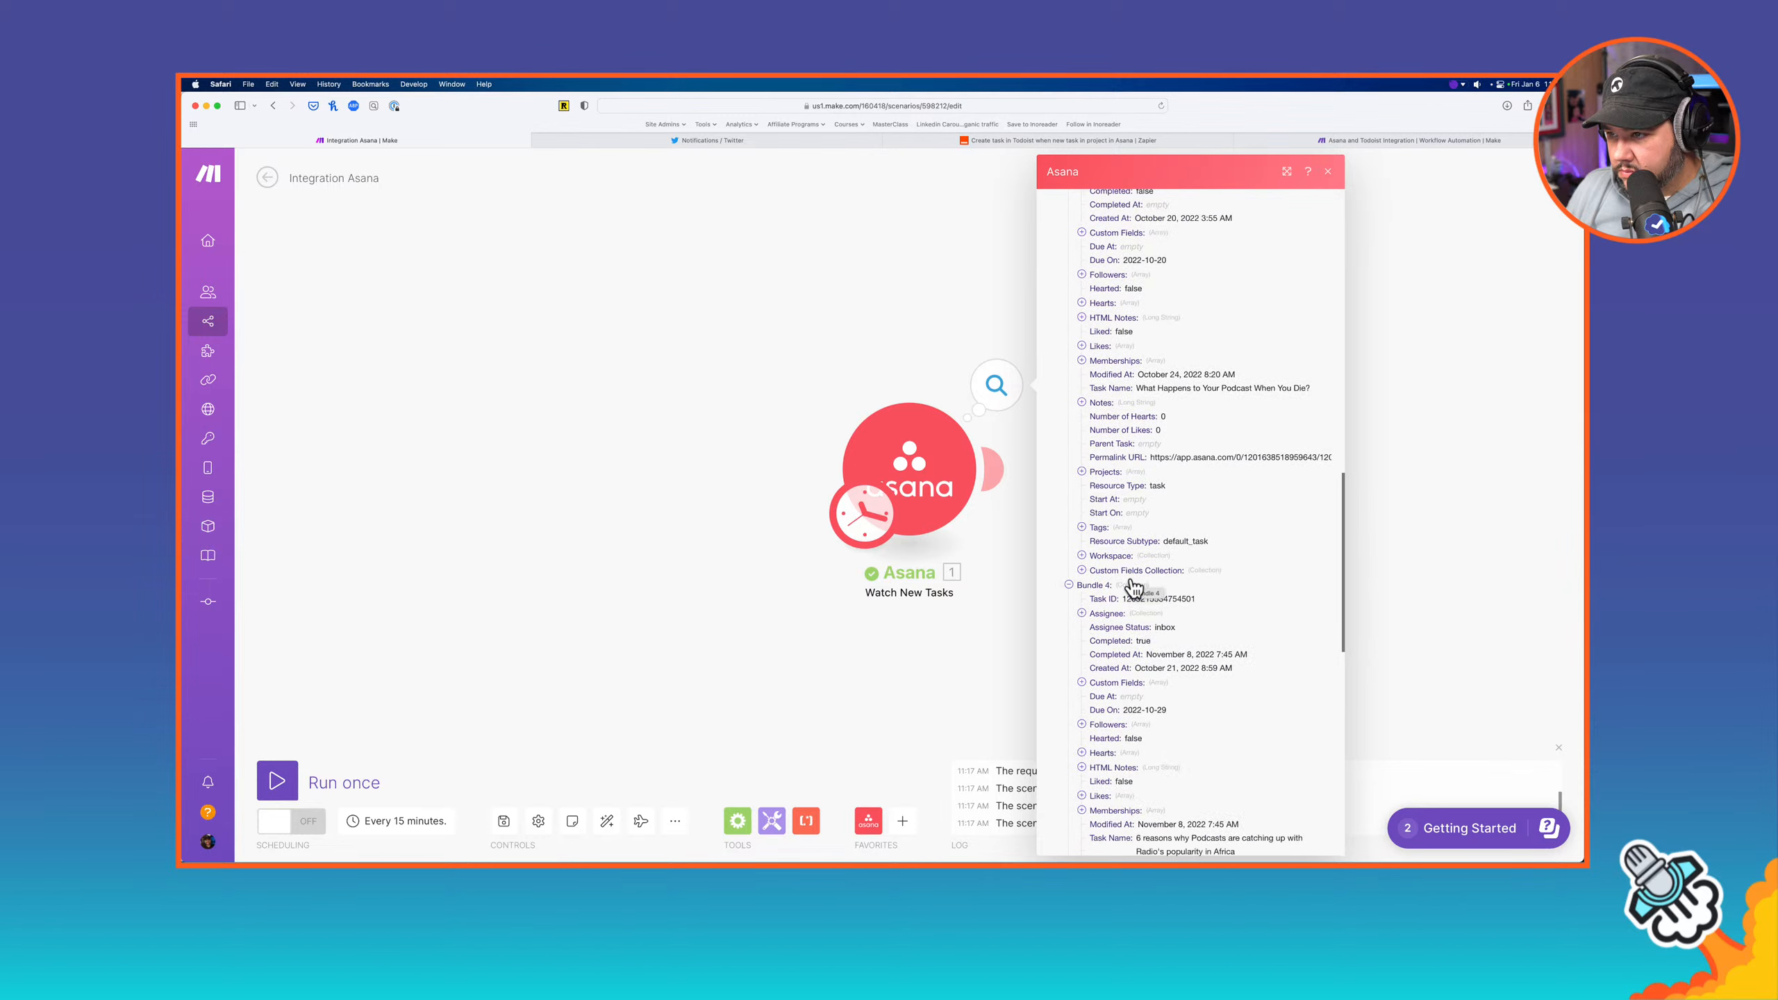
scroll(1133, 588, down, 5)
scroll(1134, 587, down, 2)
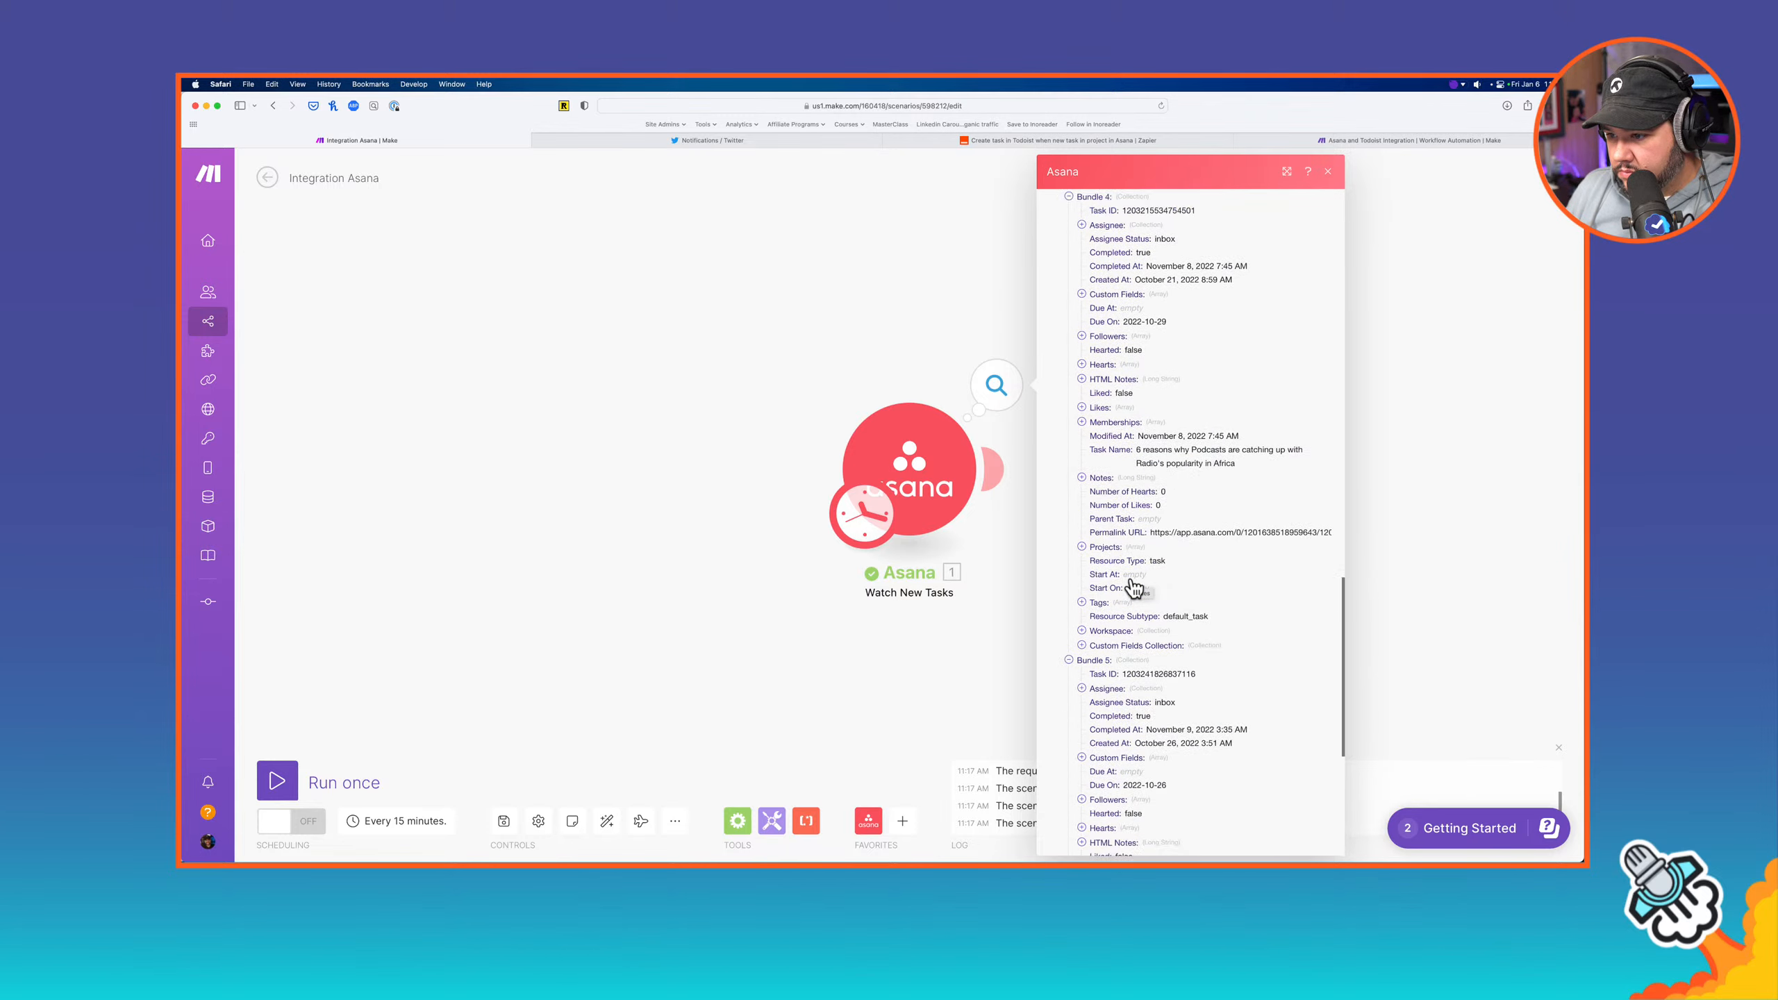
scroll(1132, 578, down, 1)
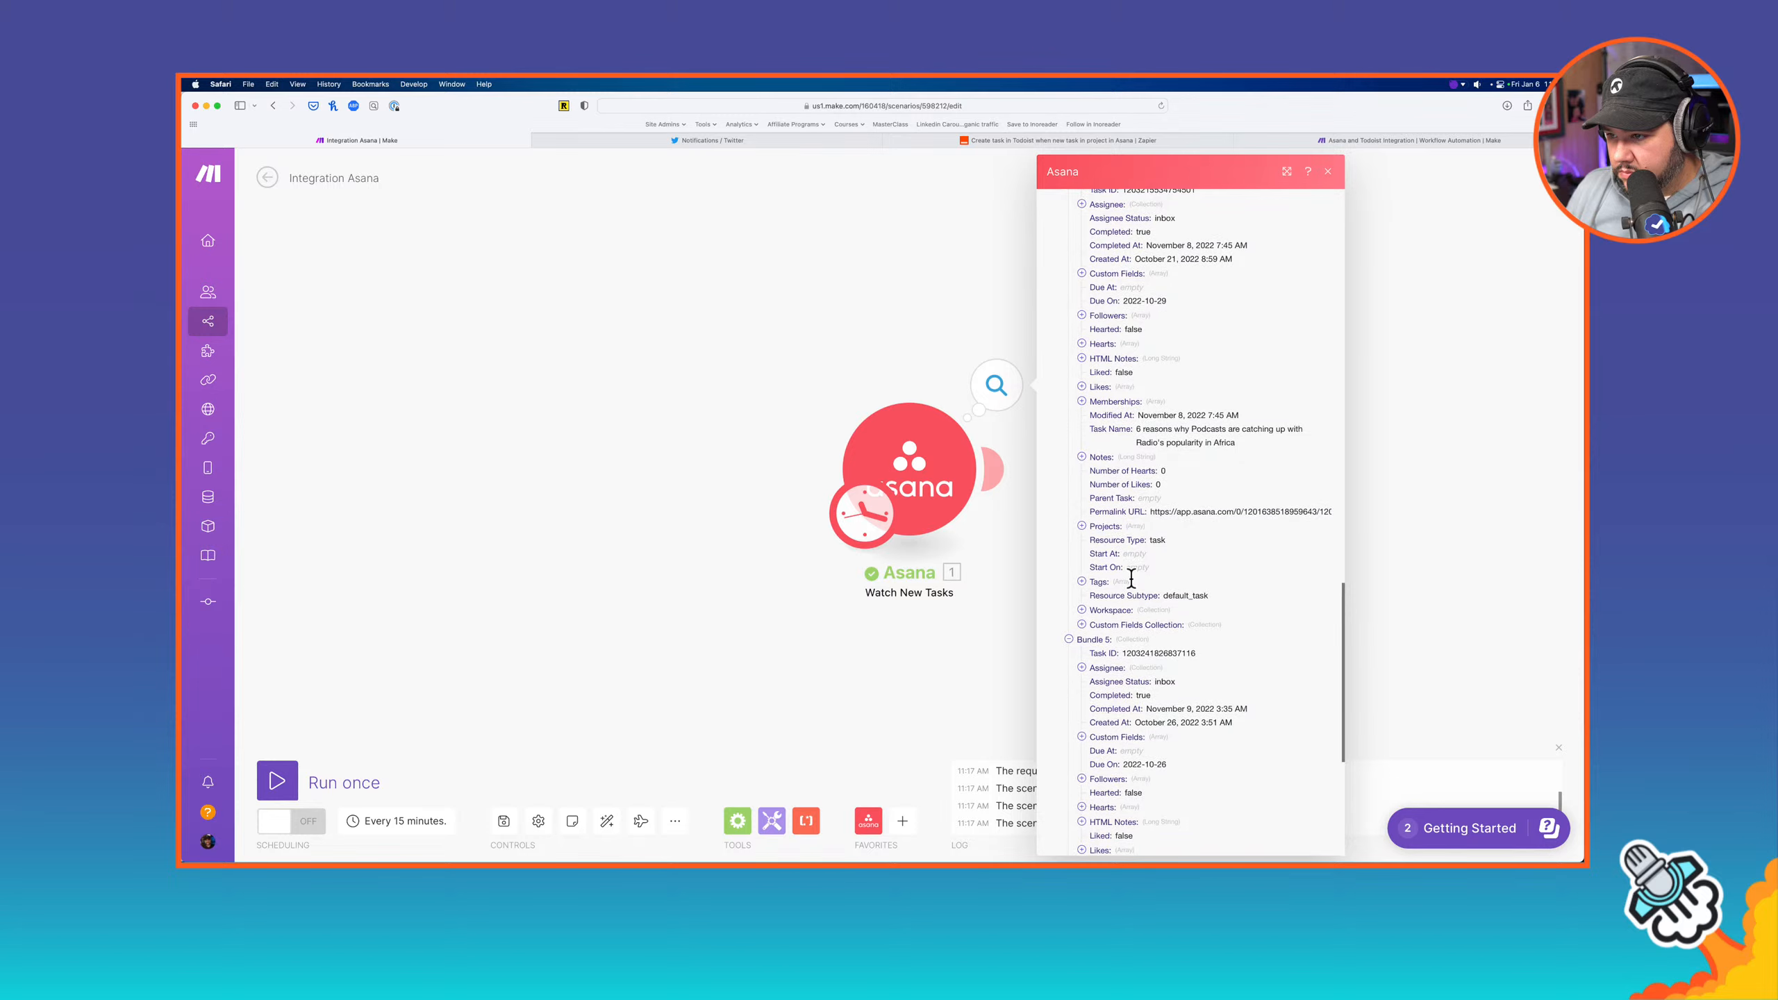
scroll(1133, 585, down, 5)
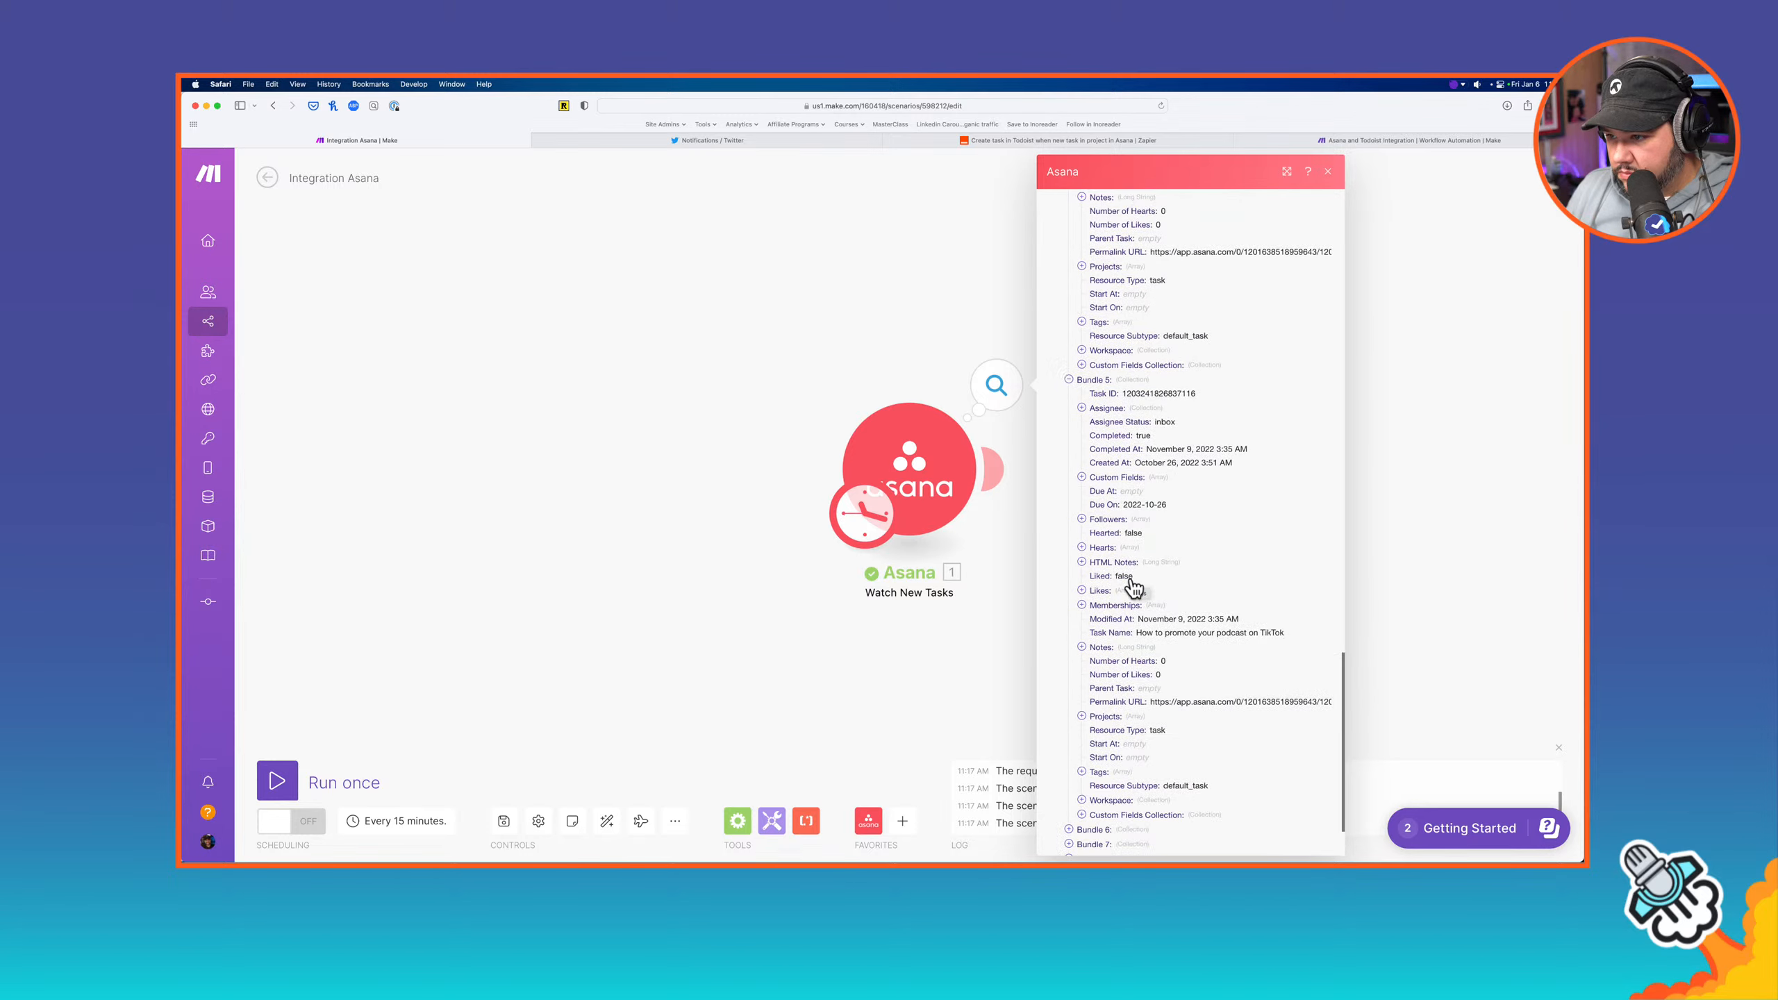
scroll(1133, 587, down, 1)
scroll(1132, 578, down, 2)
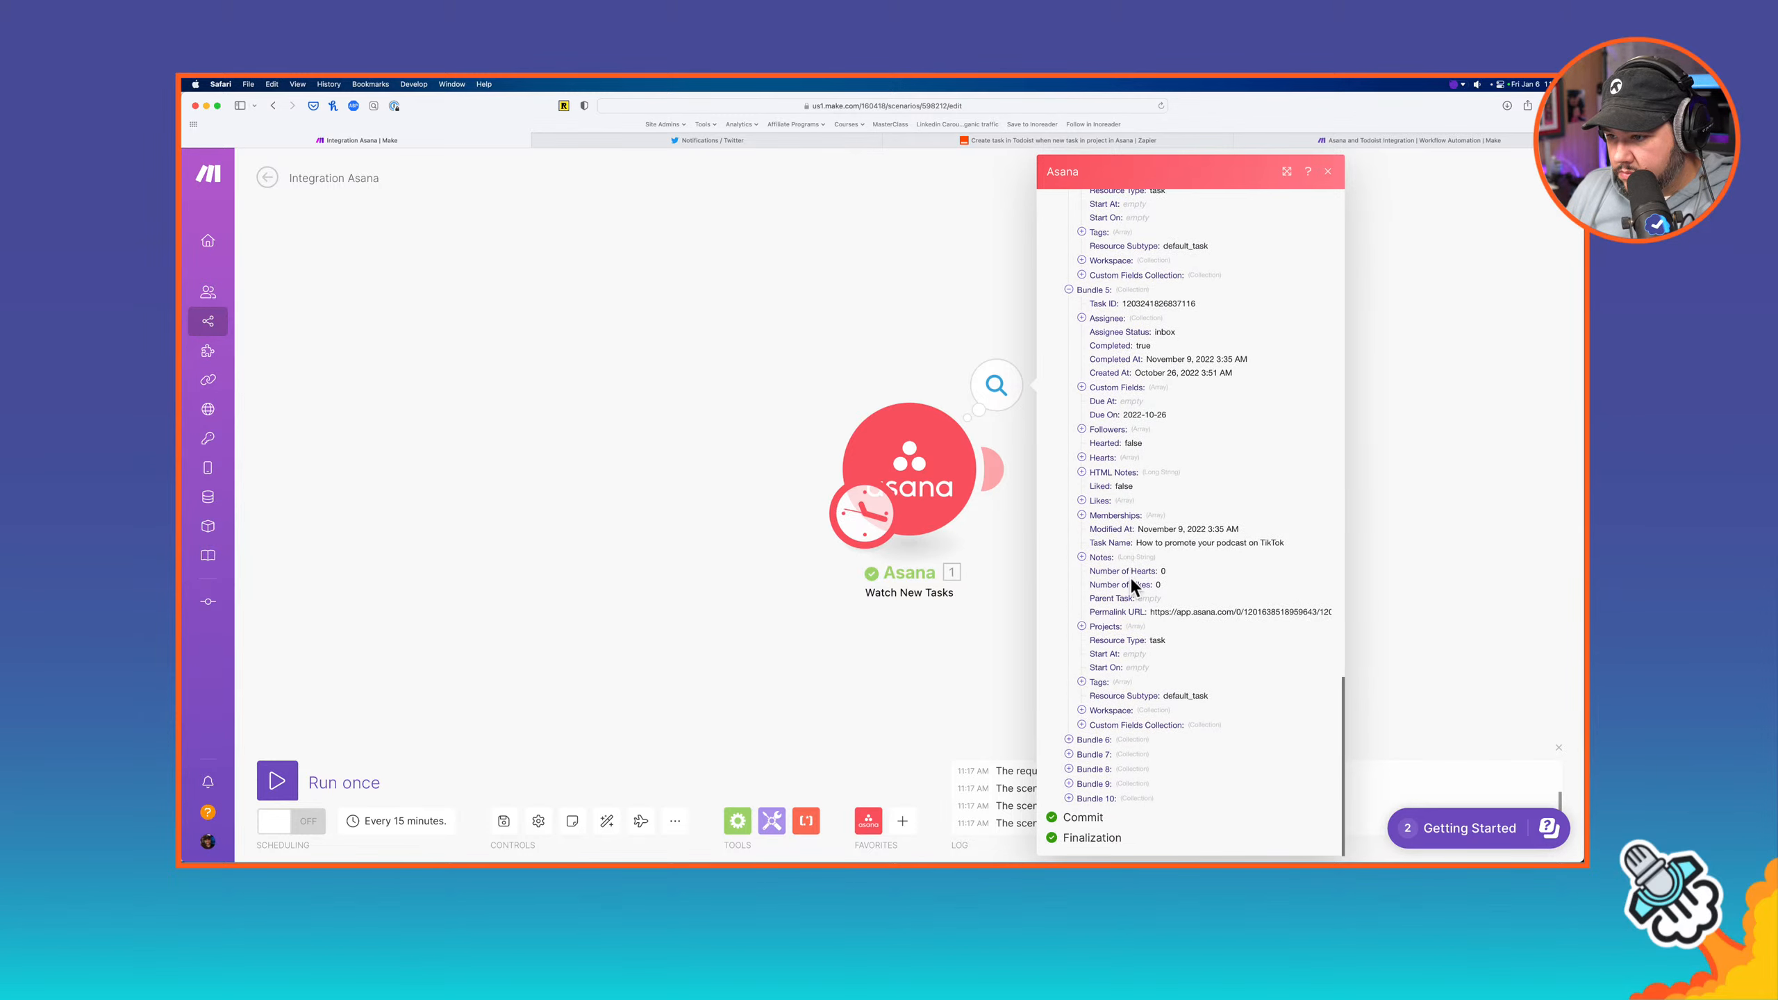
click(1069, 739)
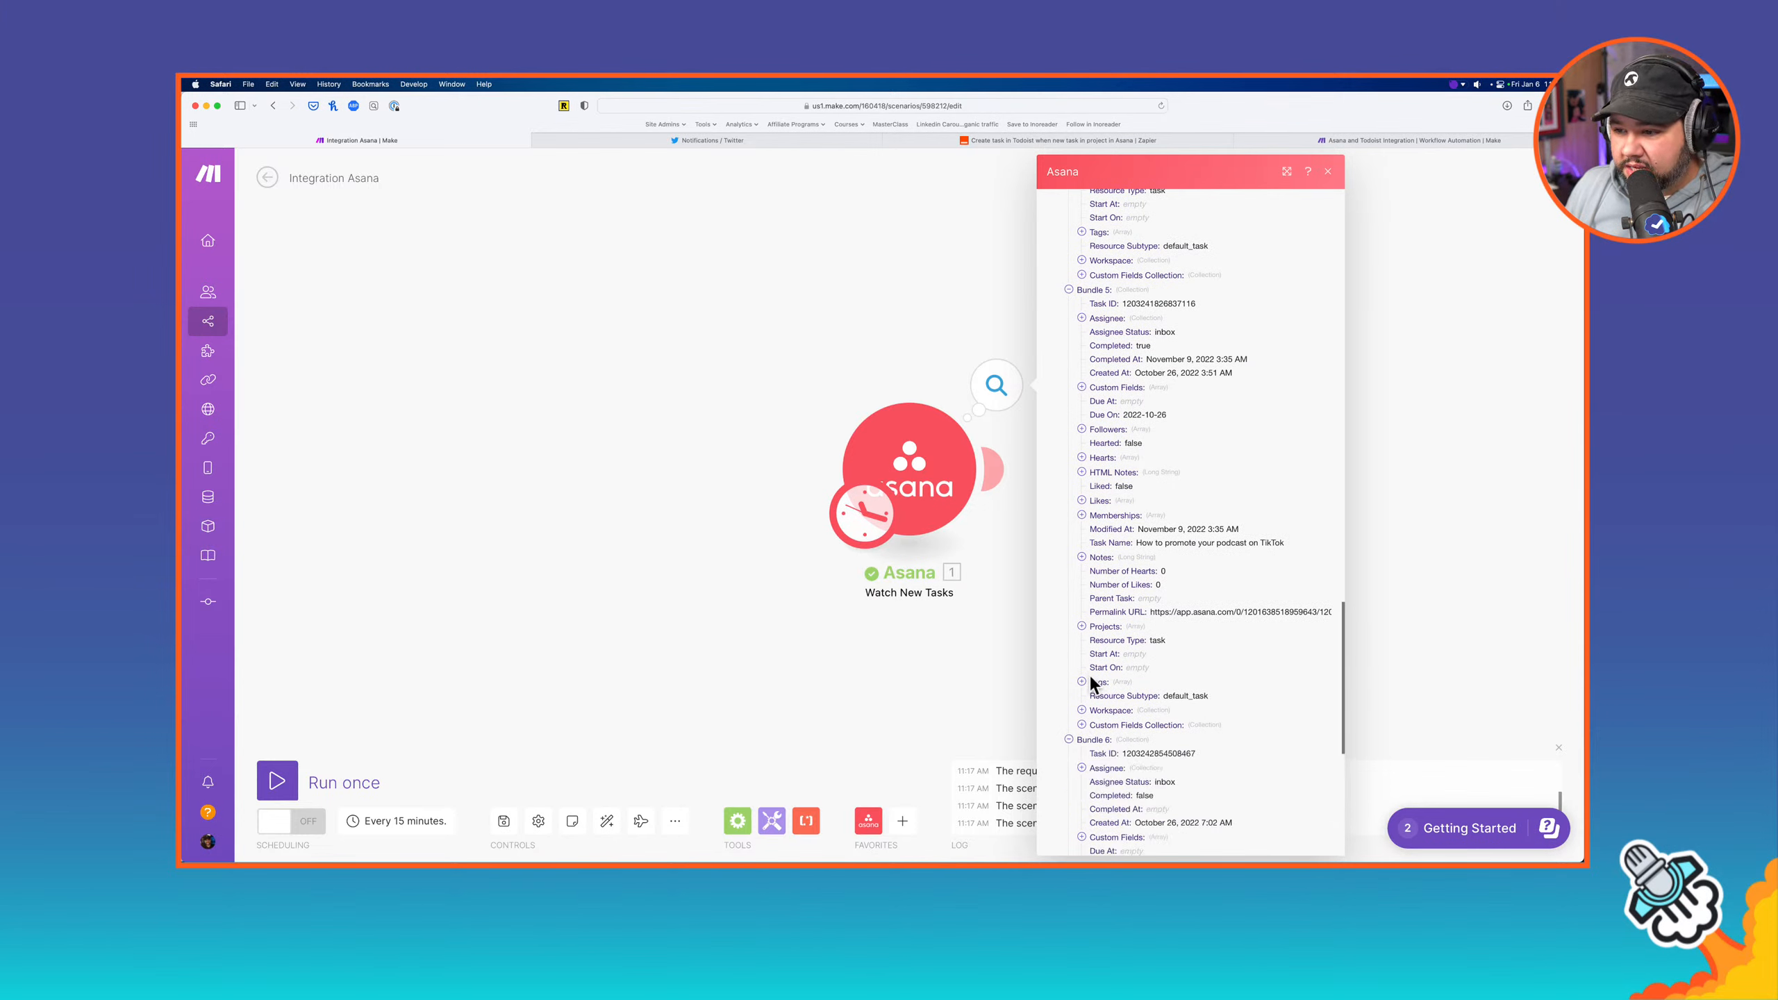
scroll(1092, 676, down, 5)
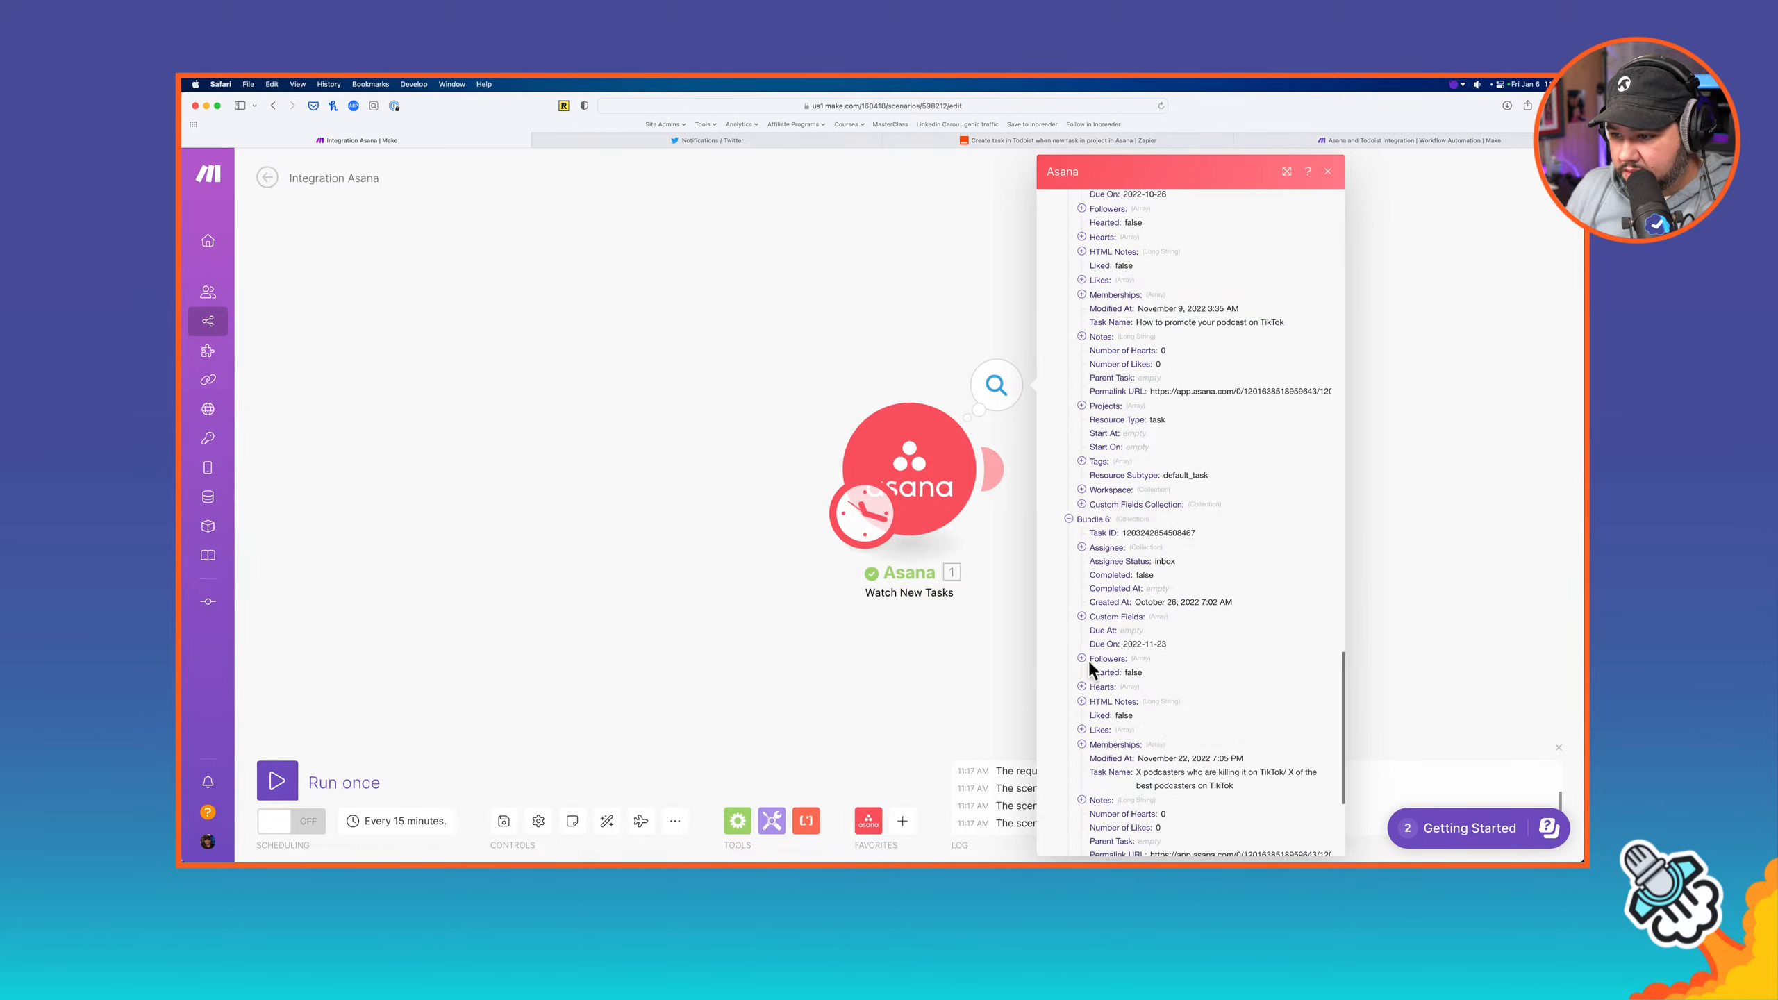
scroll(1089, 661, down, 3)
click(1443, 506)
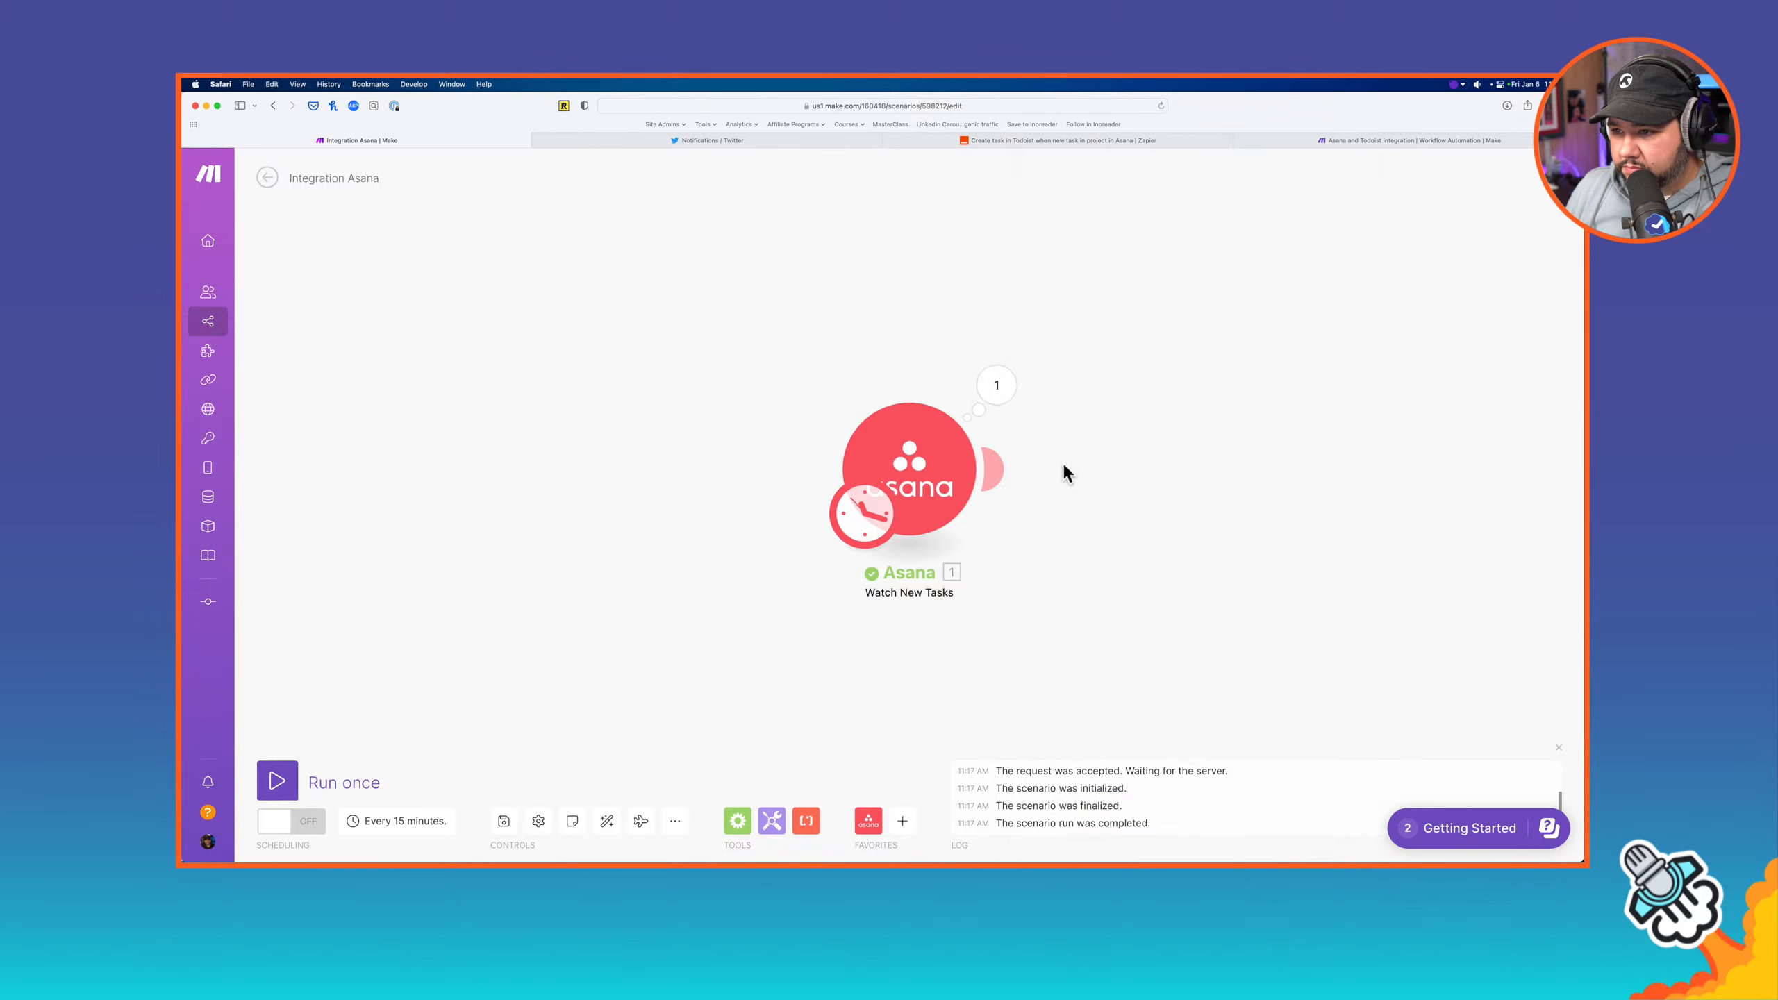
Add a Router from the flow control tools and connect it after the Asana Watch New Tasks module
click(995, 468)
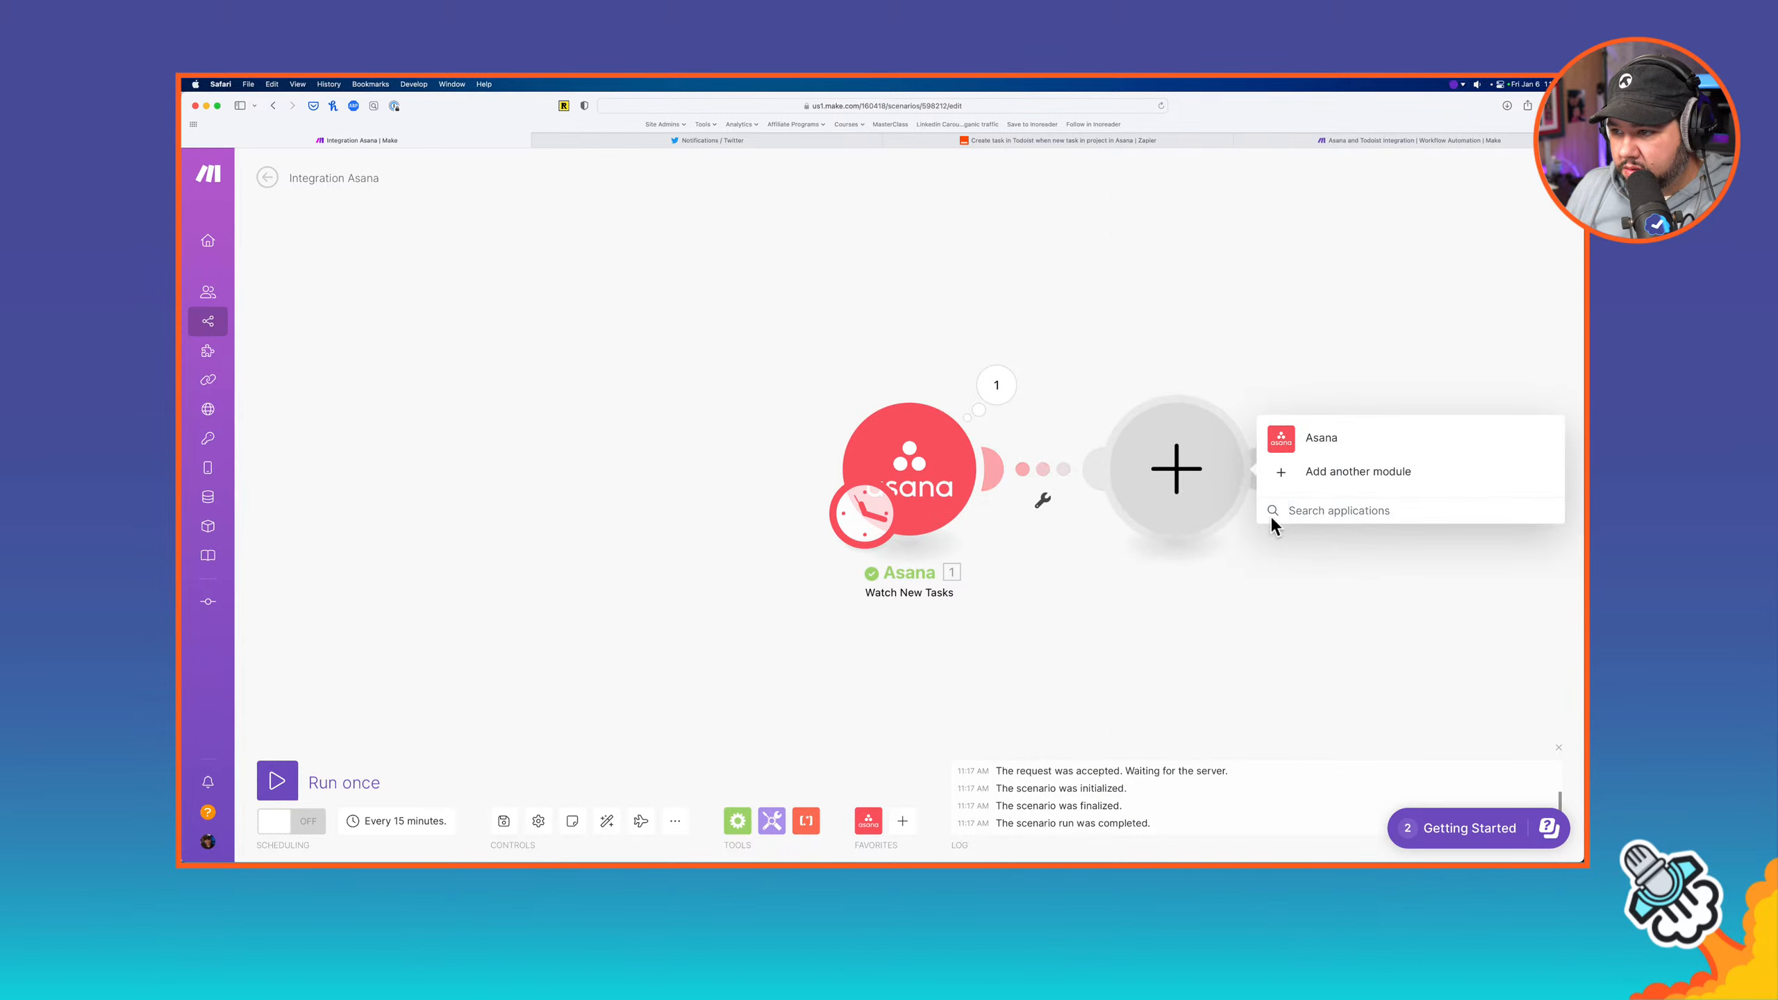
click(737, 821)
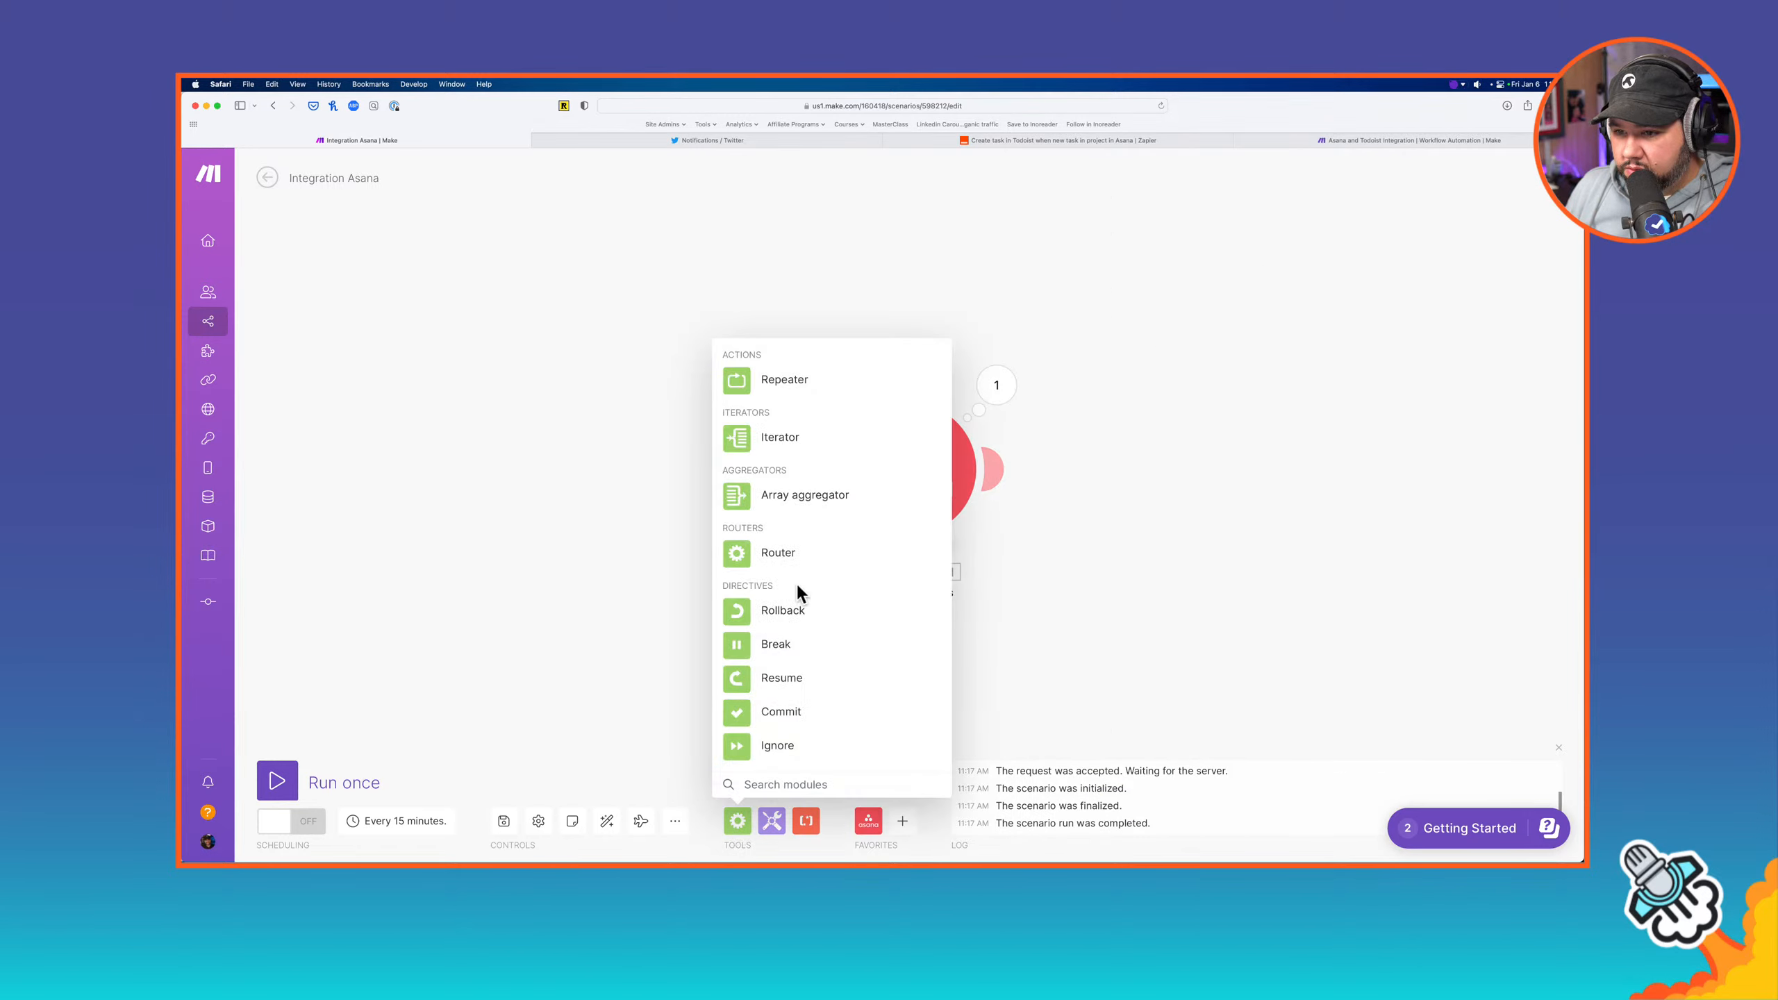
click(794, 561)
drag(791, 552, 1233, 479)
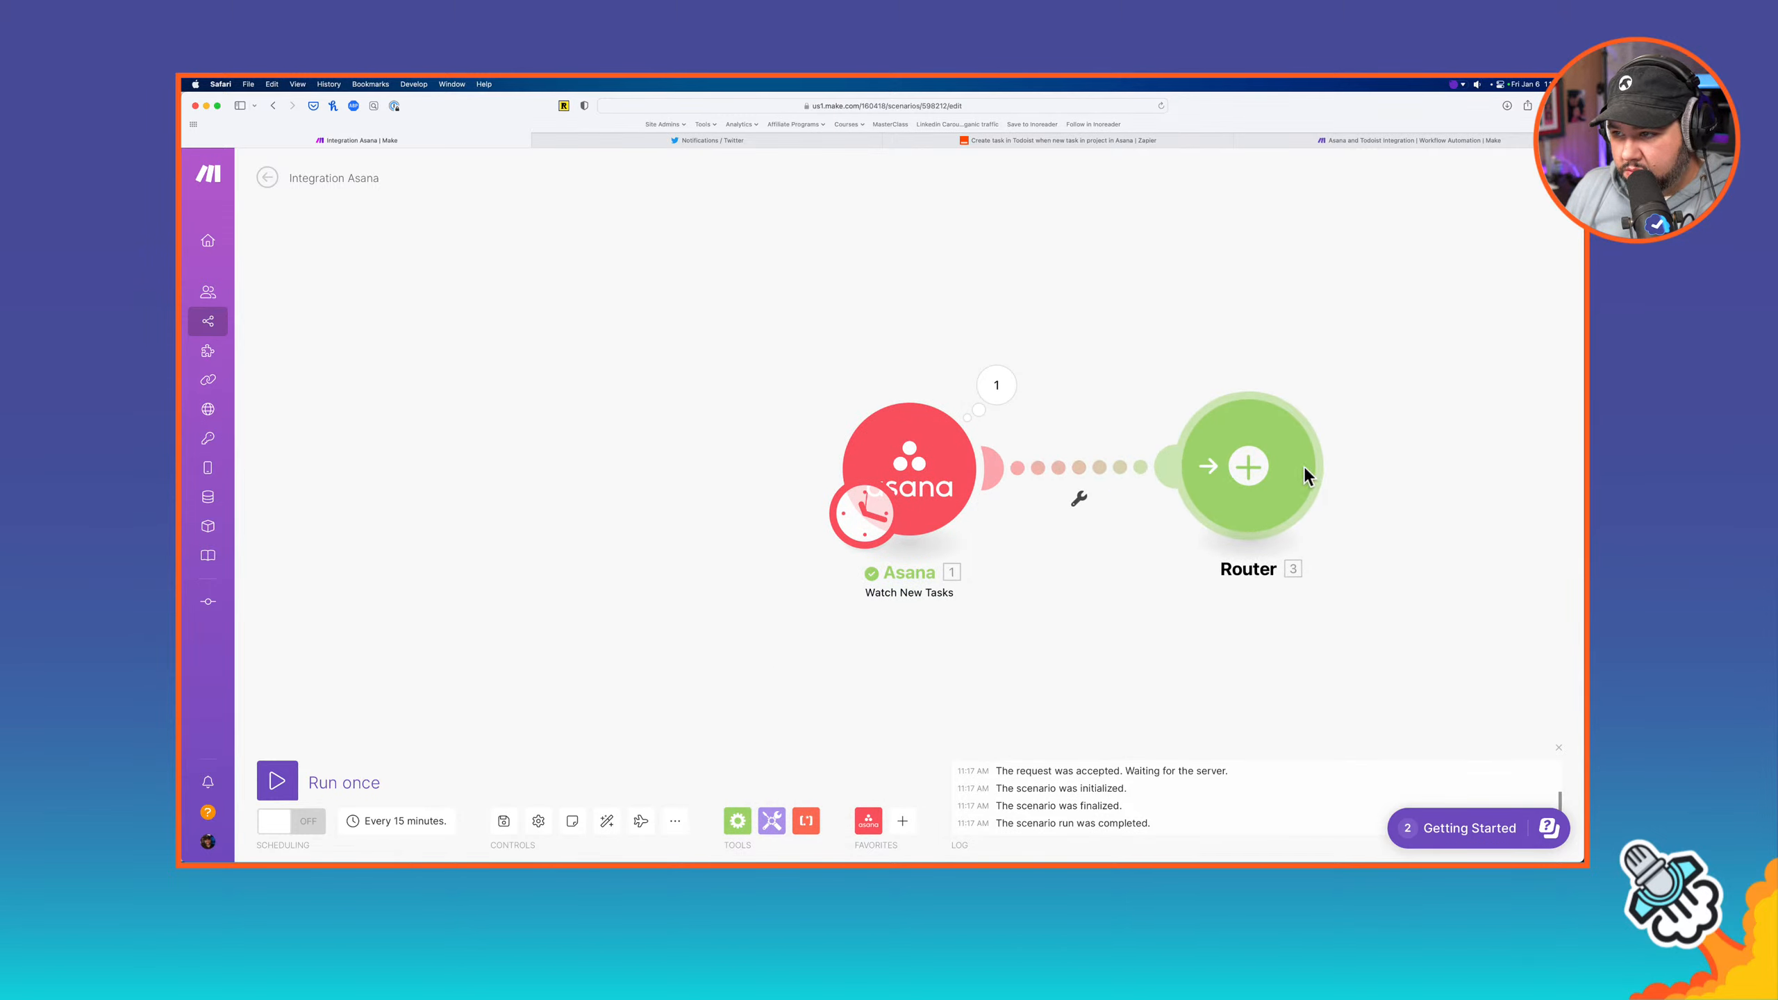
drag(1376, 486, 1114, 485)
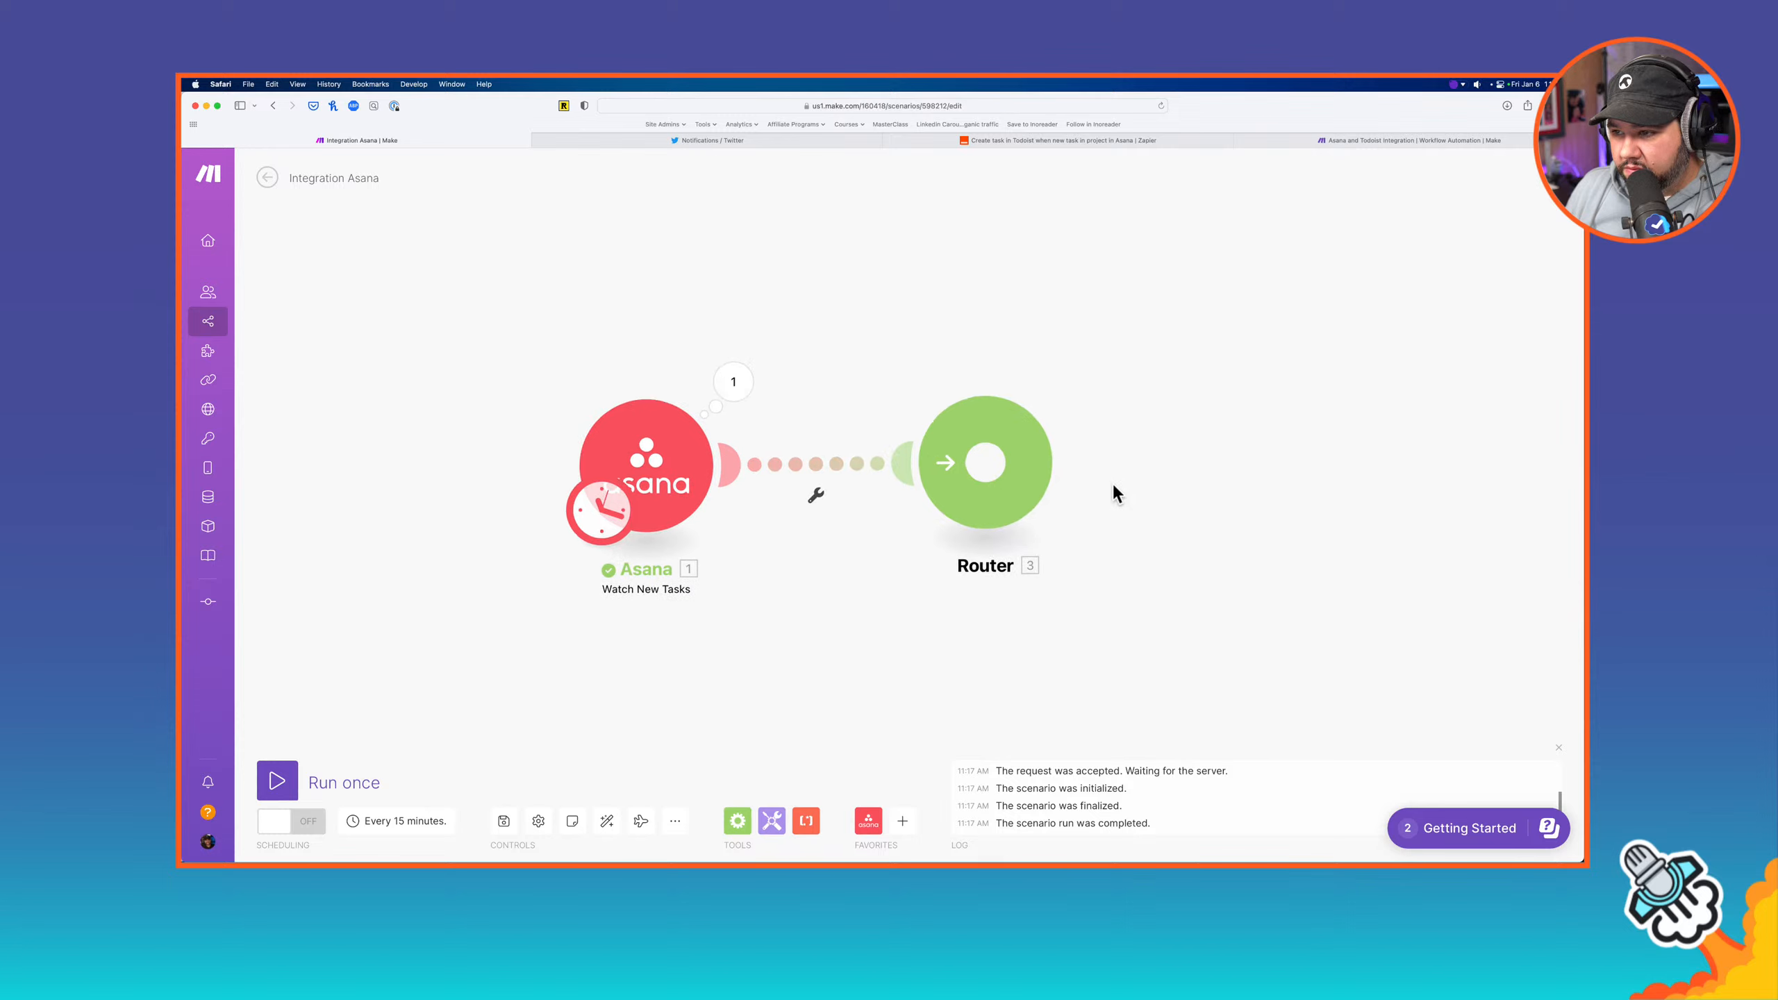
Add routes to the Router and delete the extra upper empty module, leaving a single route
click(984, 466)
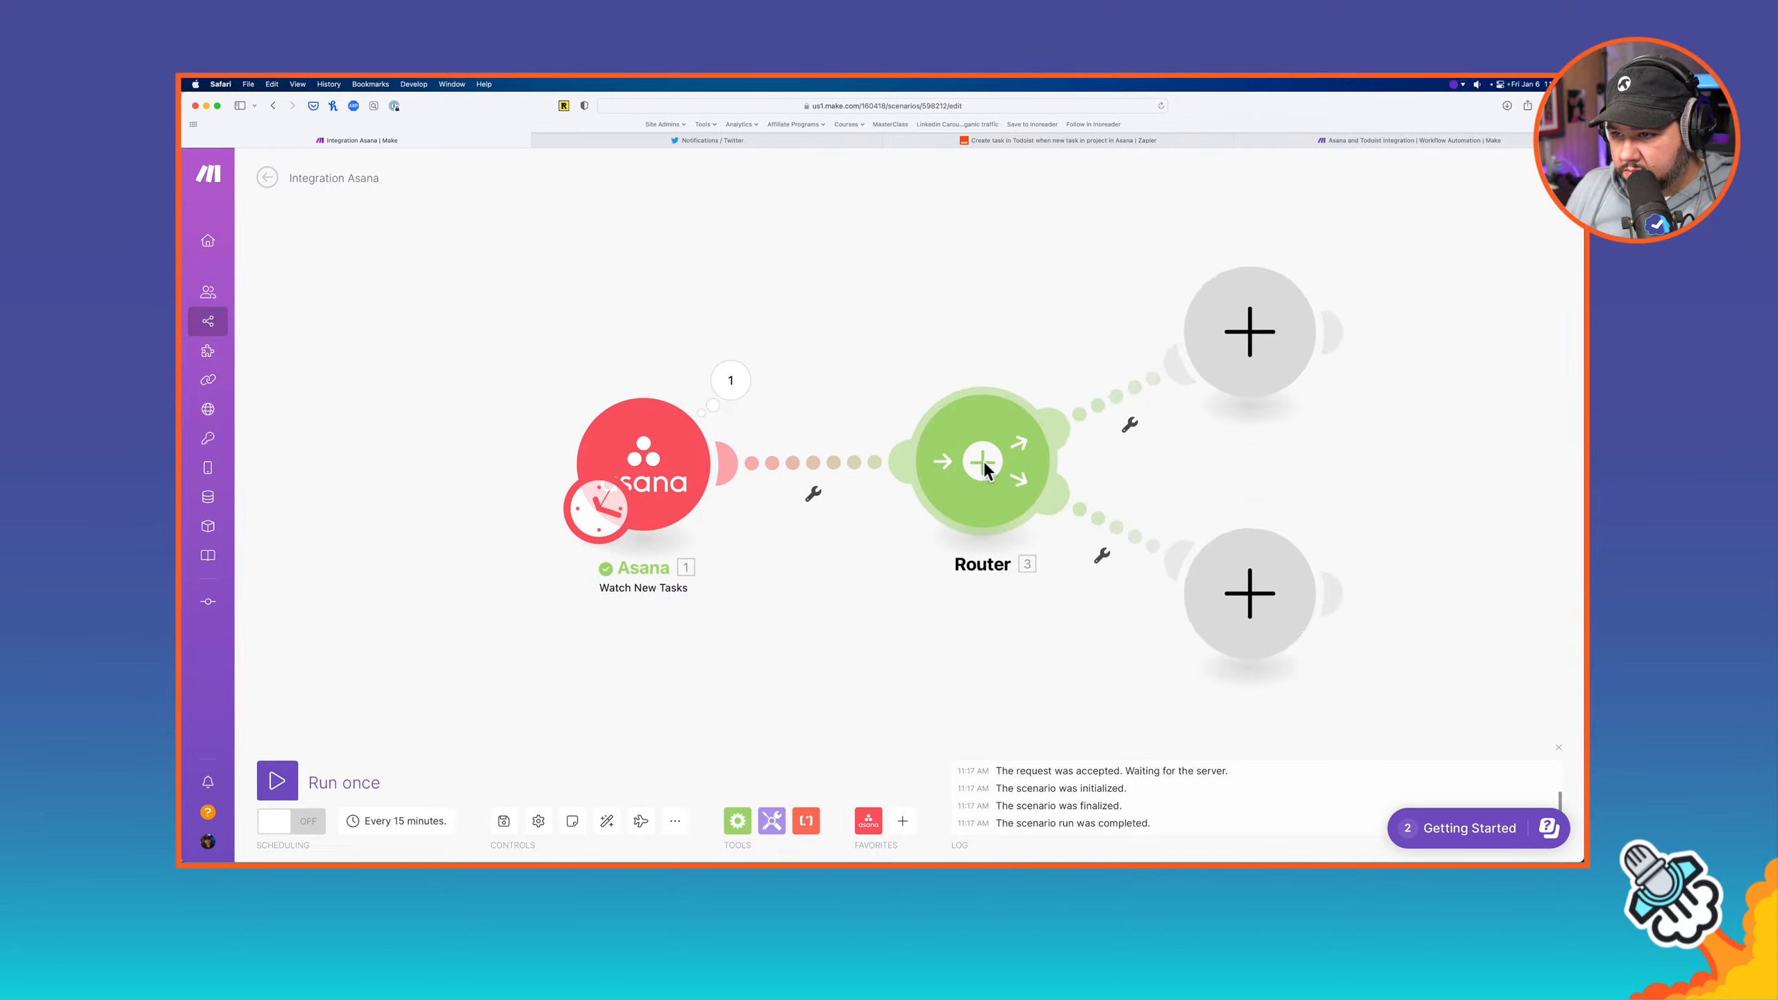
right_click(1242, 345)
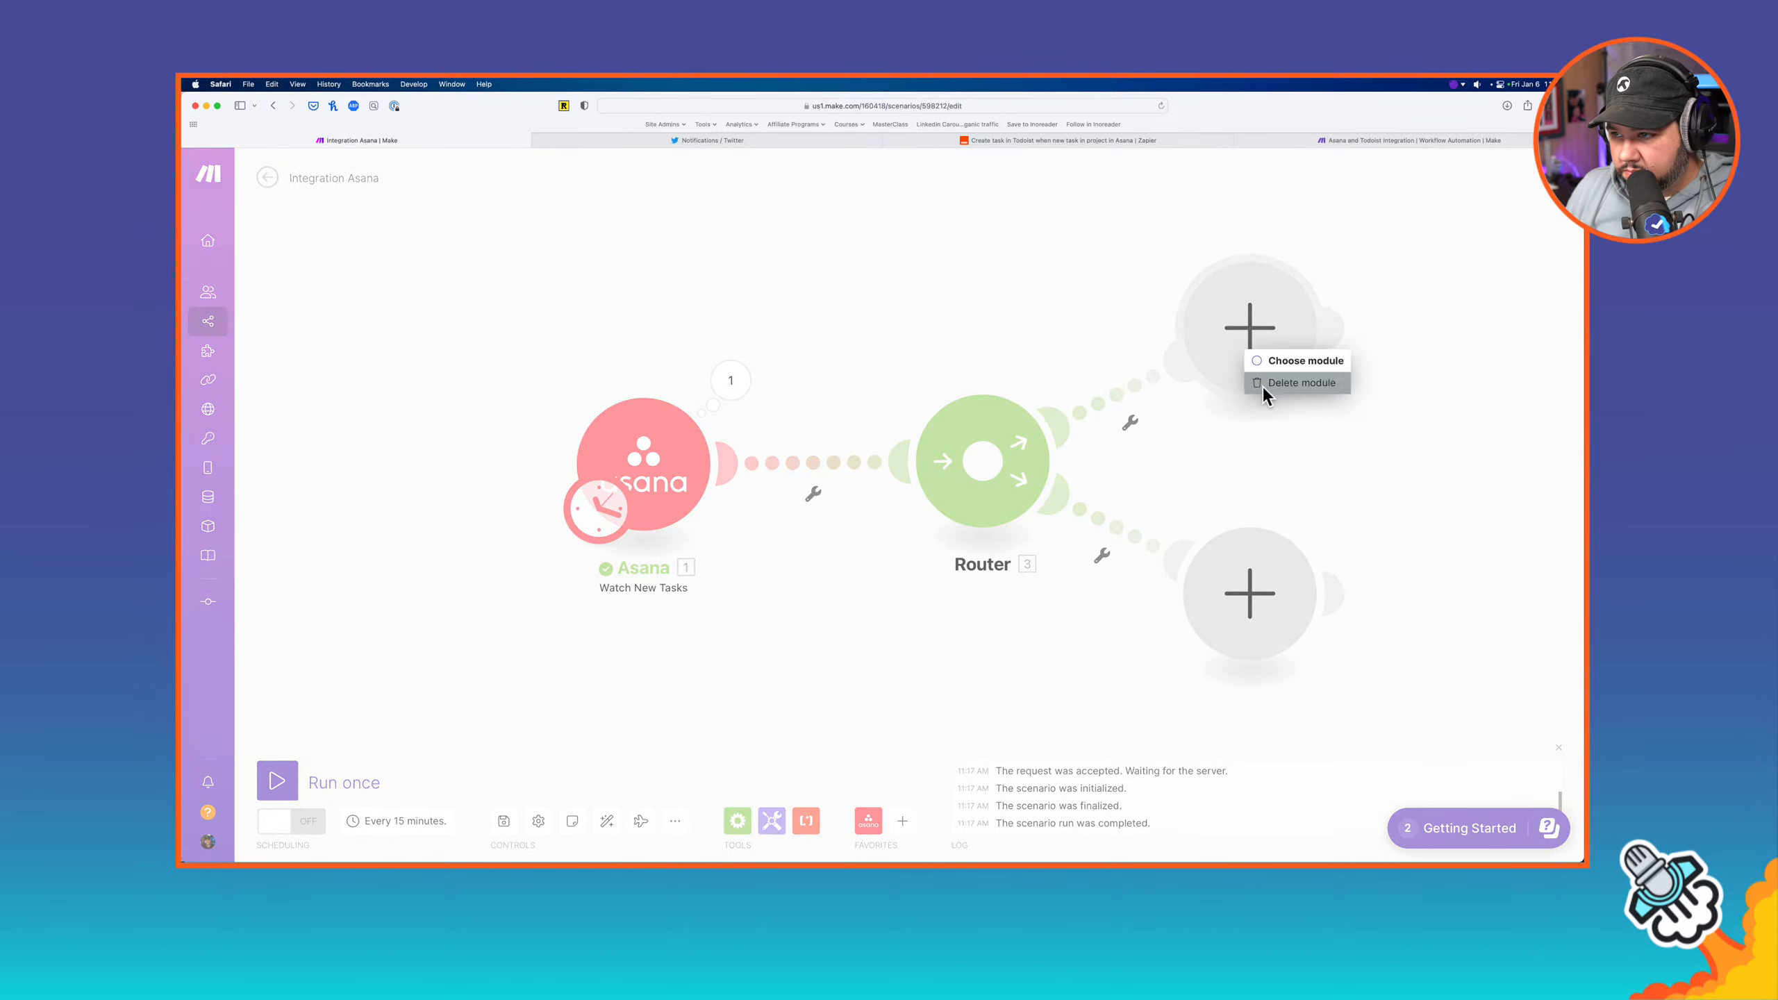
click(1264, 389)
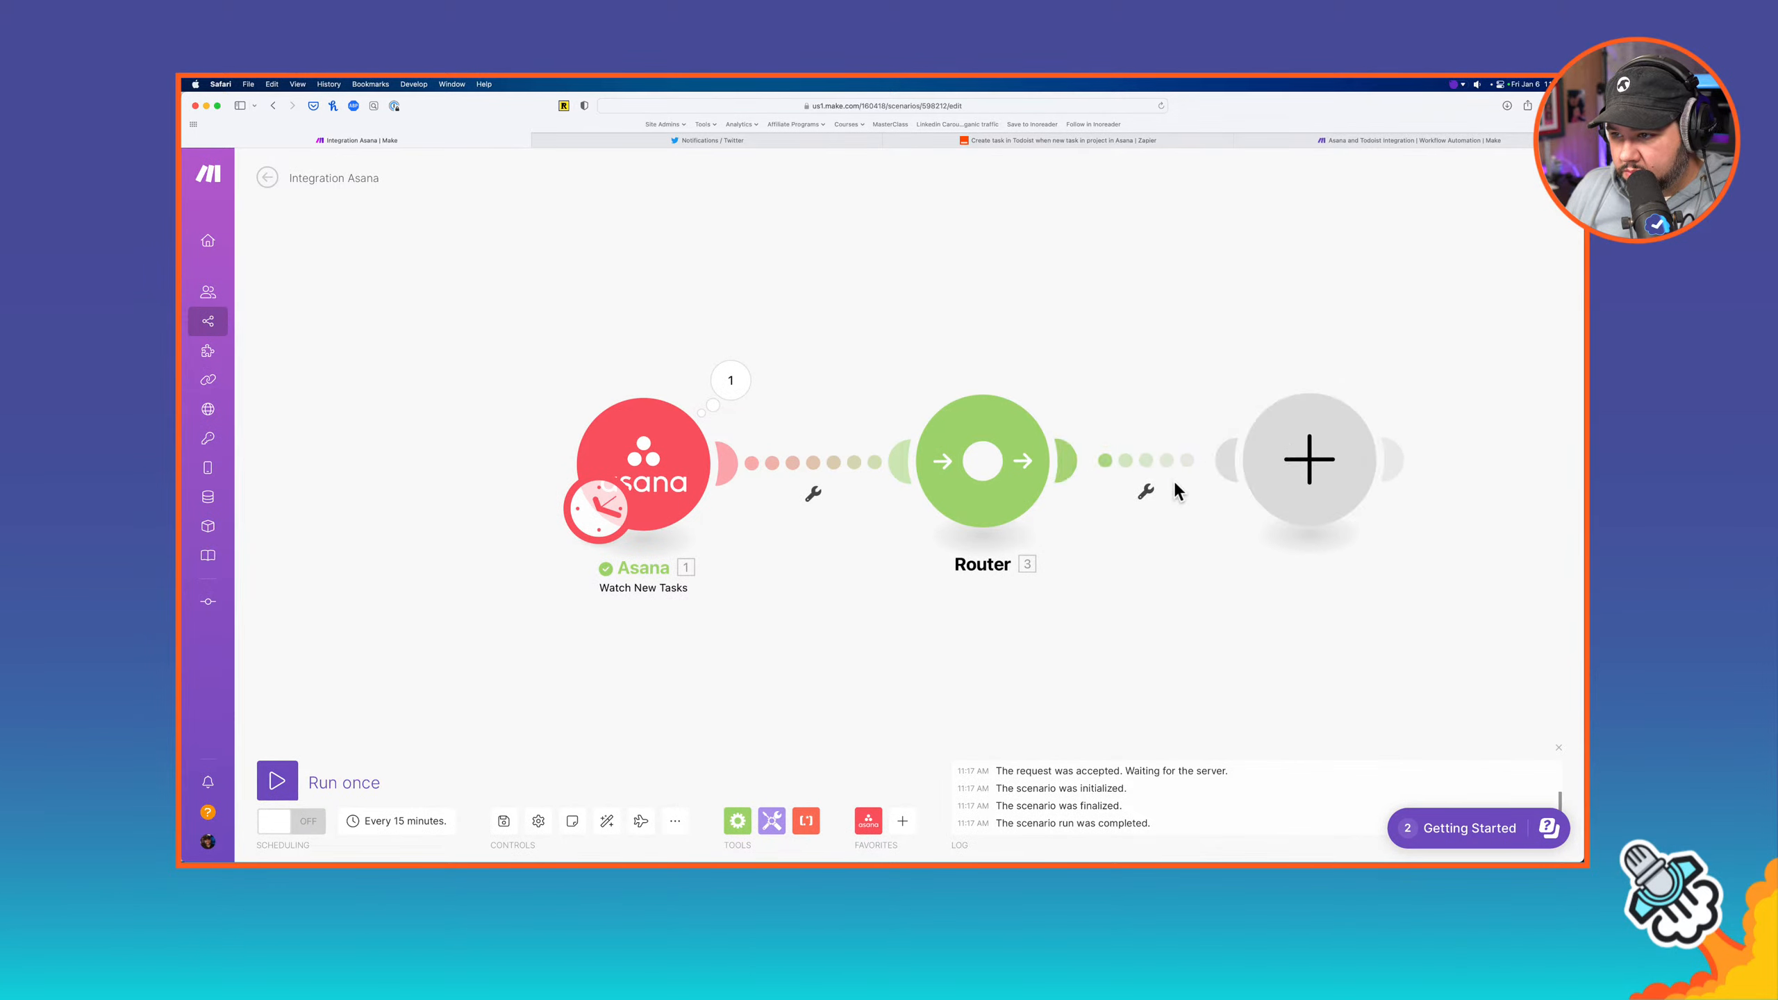
Set up a filter on the Router's route labelled "Assigned to Me", with Assignee Name equal to the user's full name
click(1146, 493)
click(1154, 508)
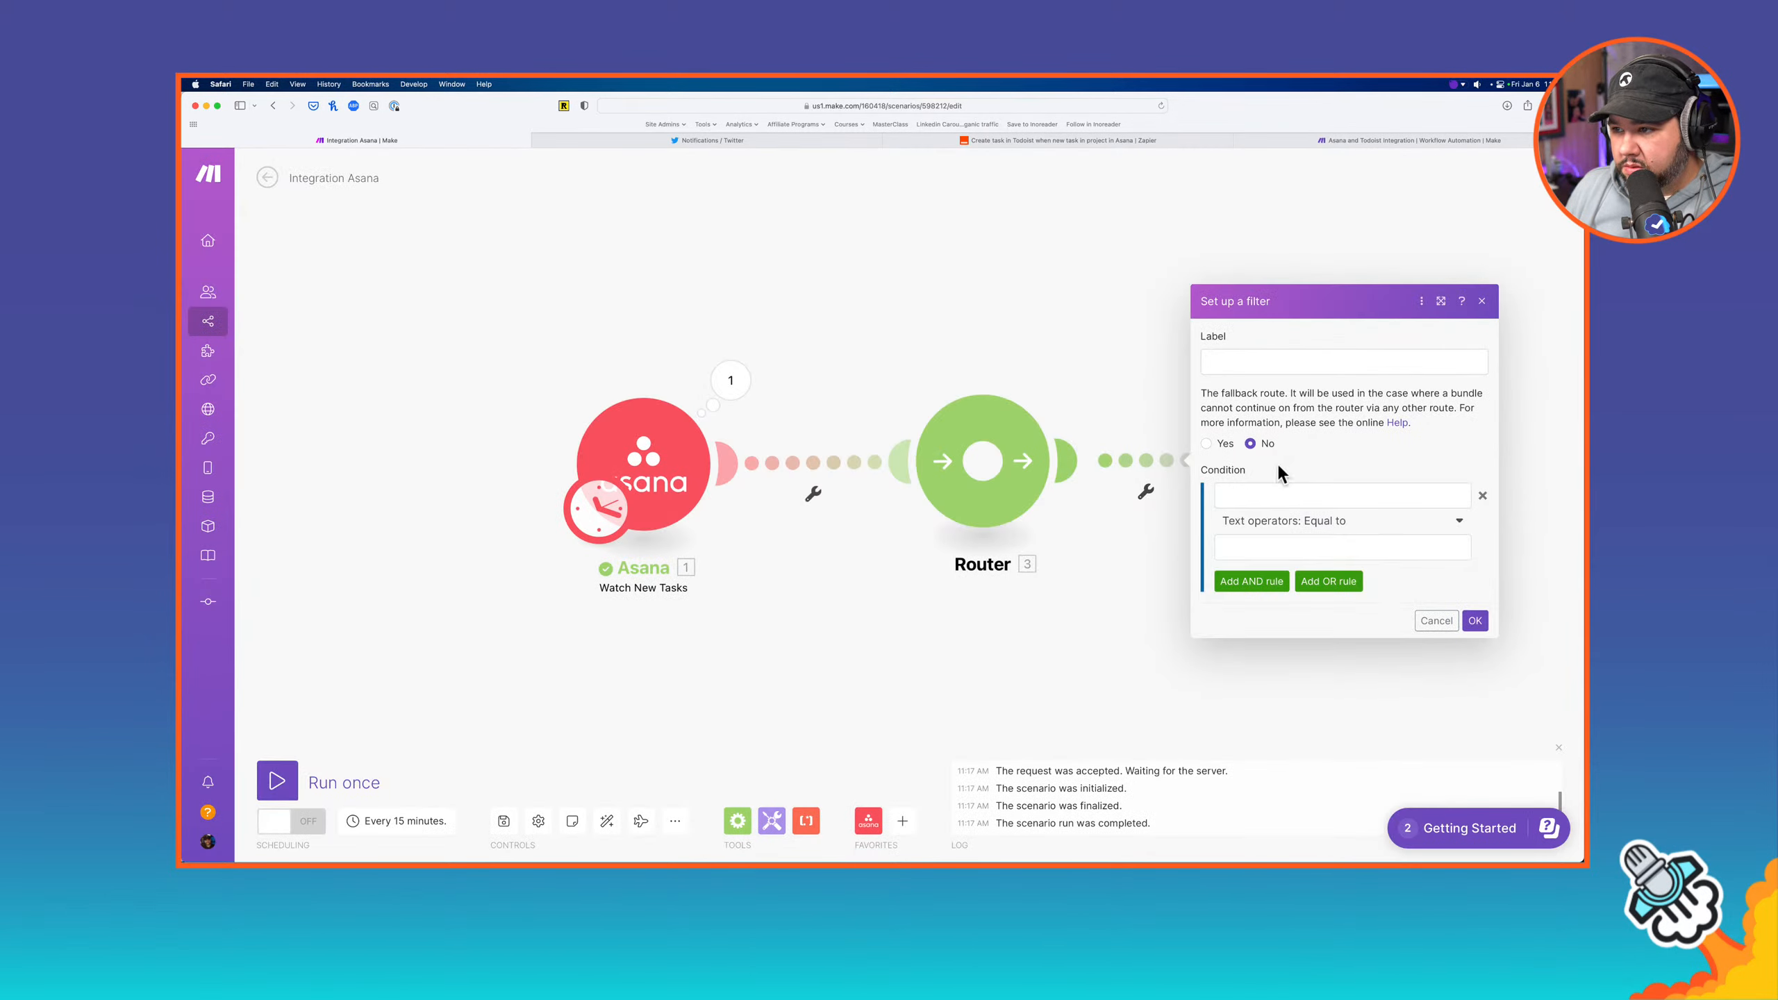
click(1248, 365)
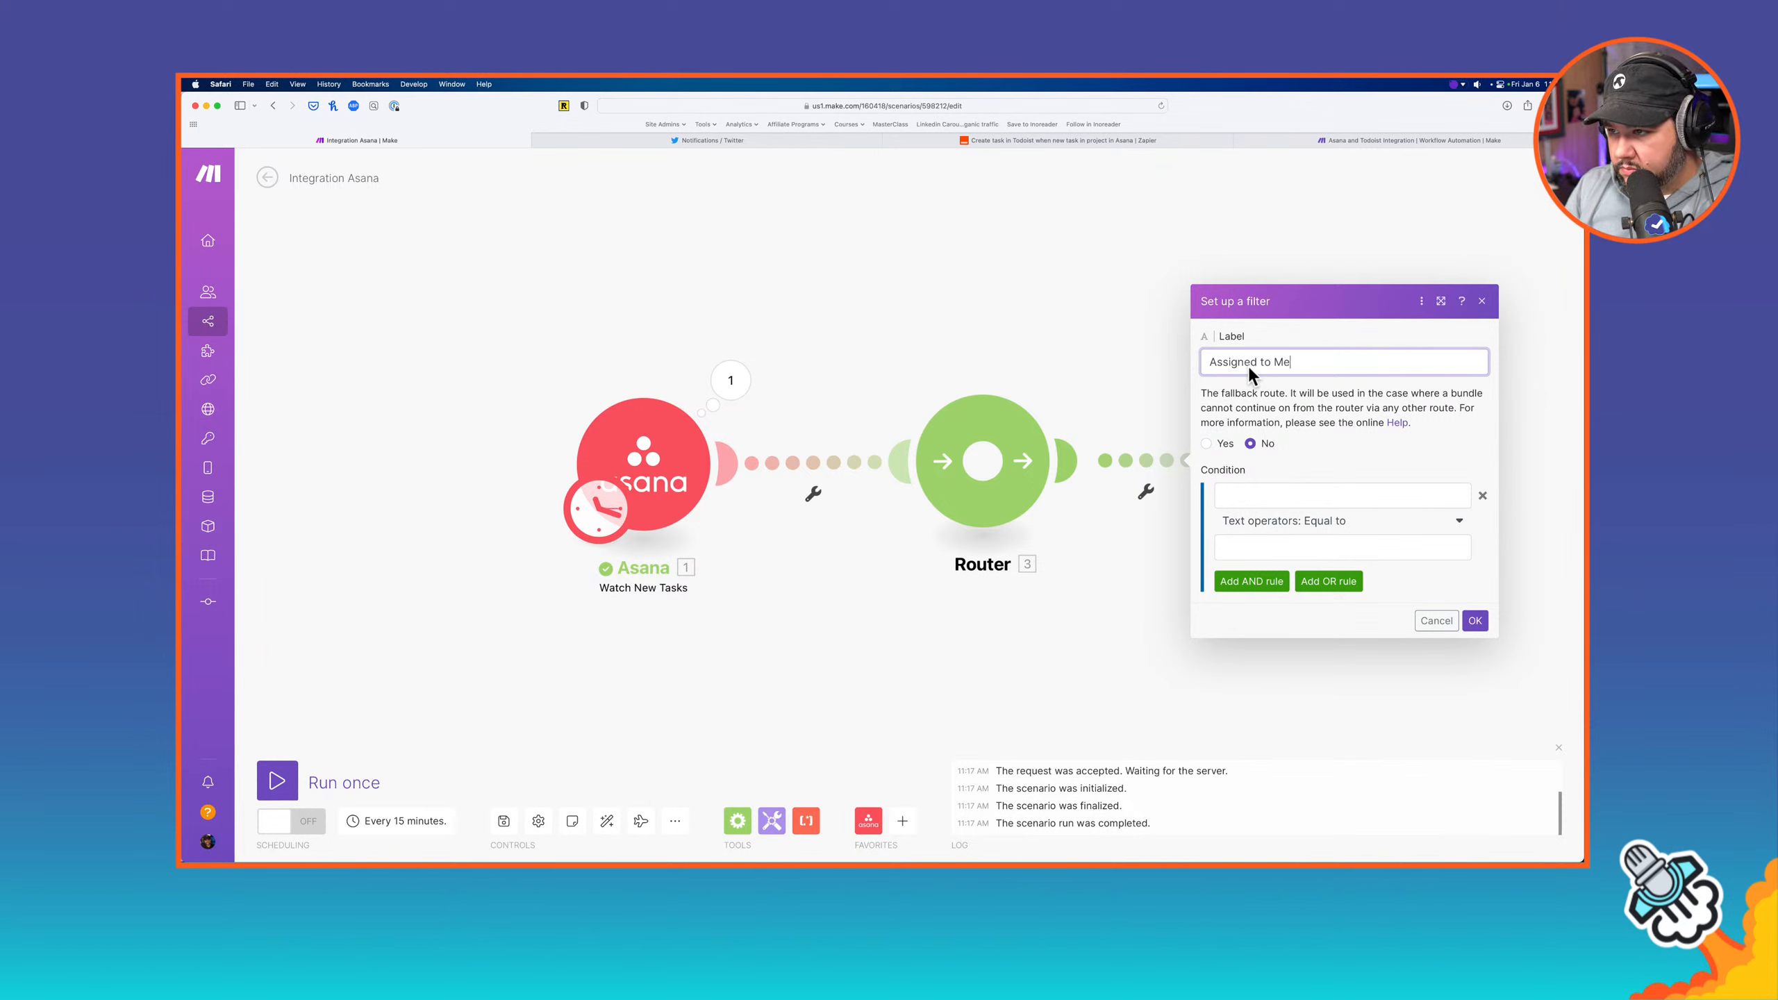
click(1269, 494)
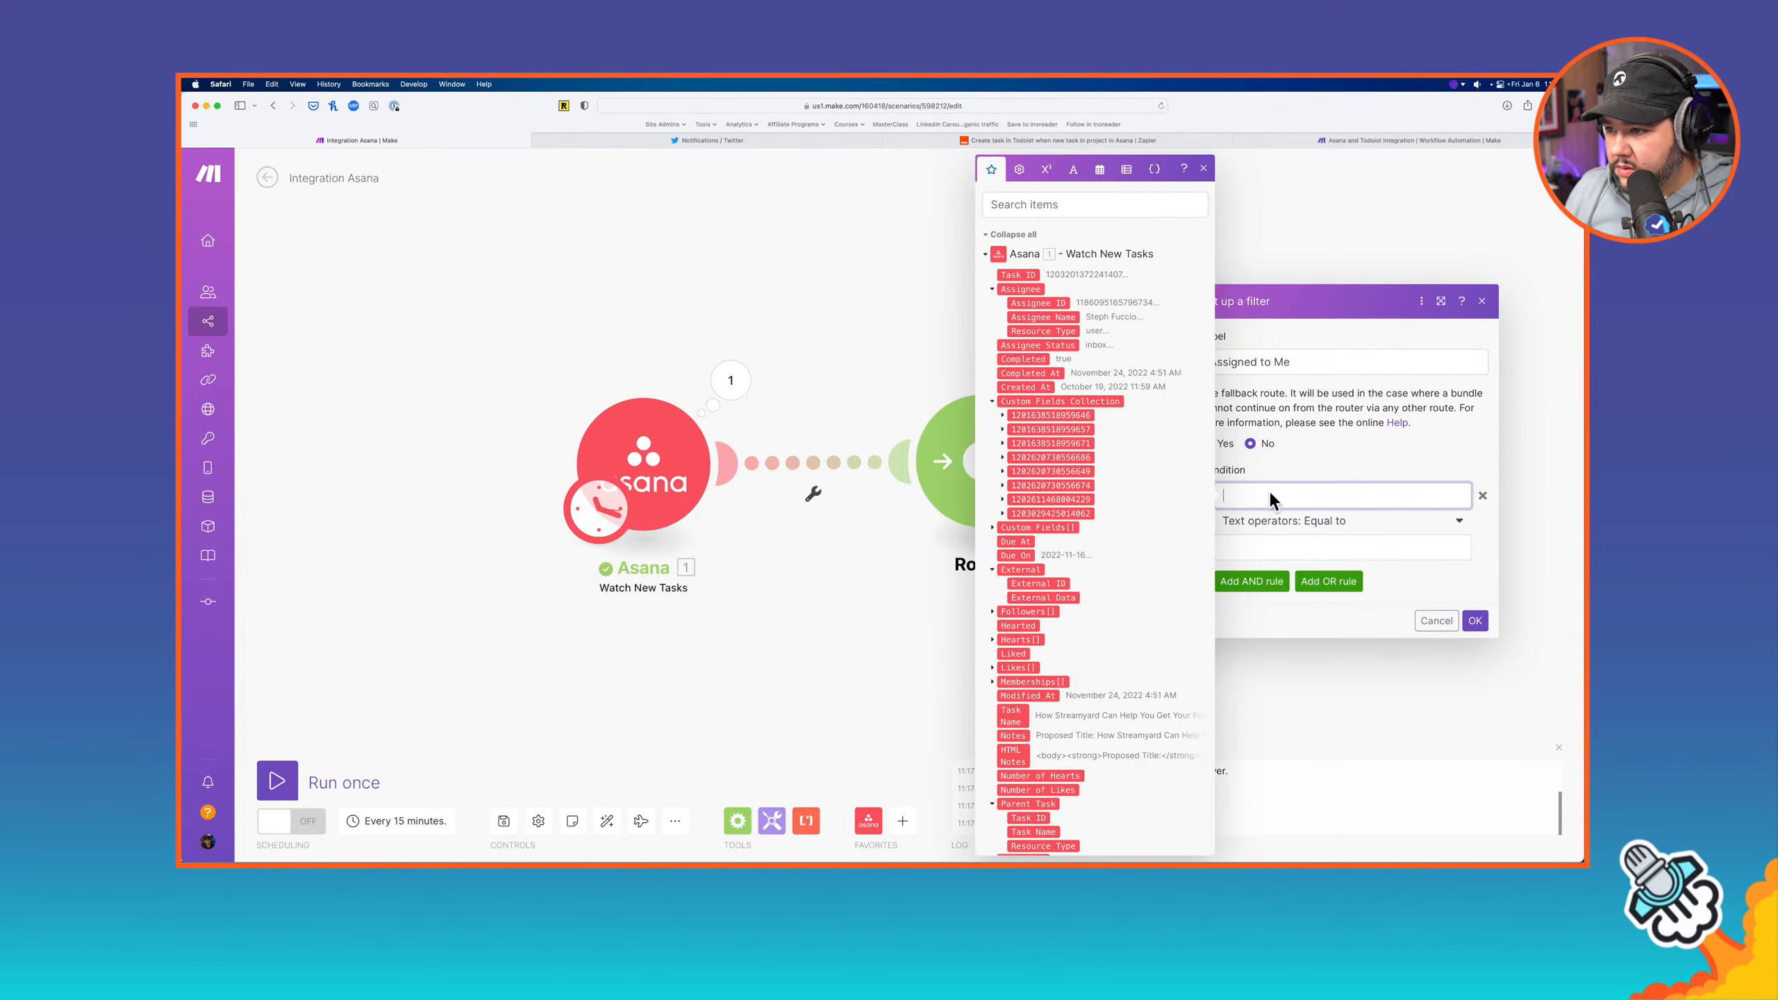
click(1056, 317)
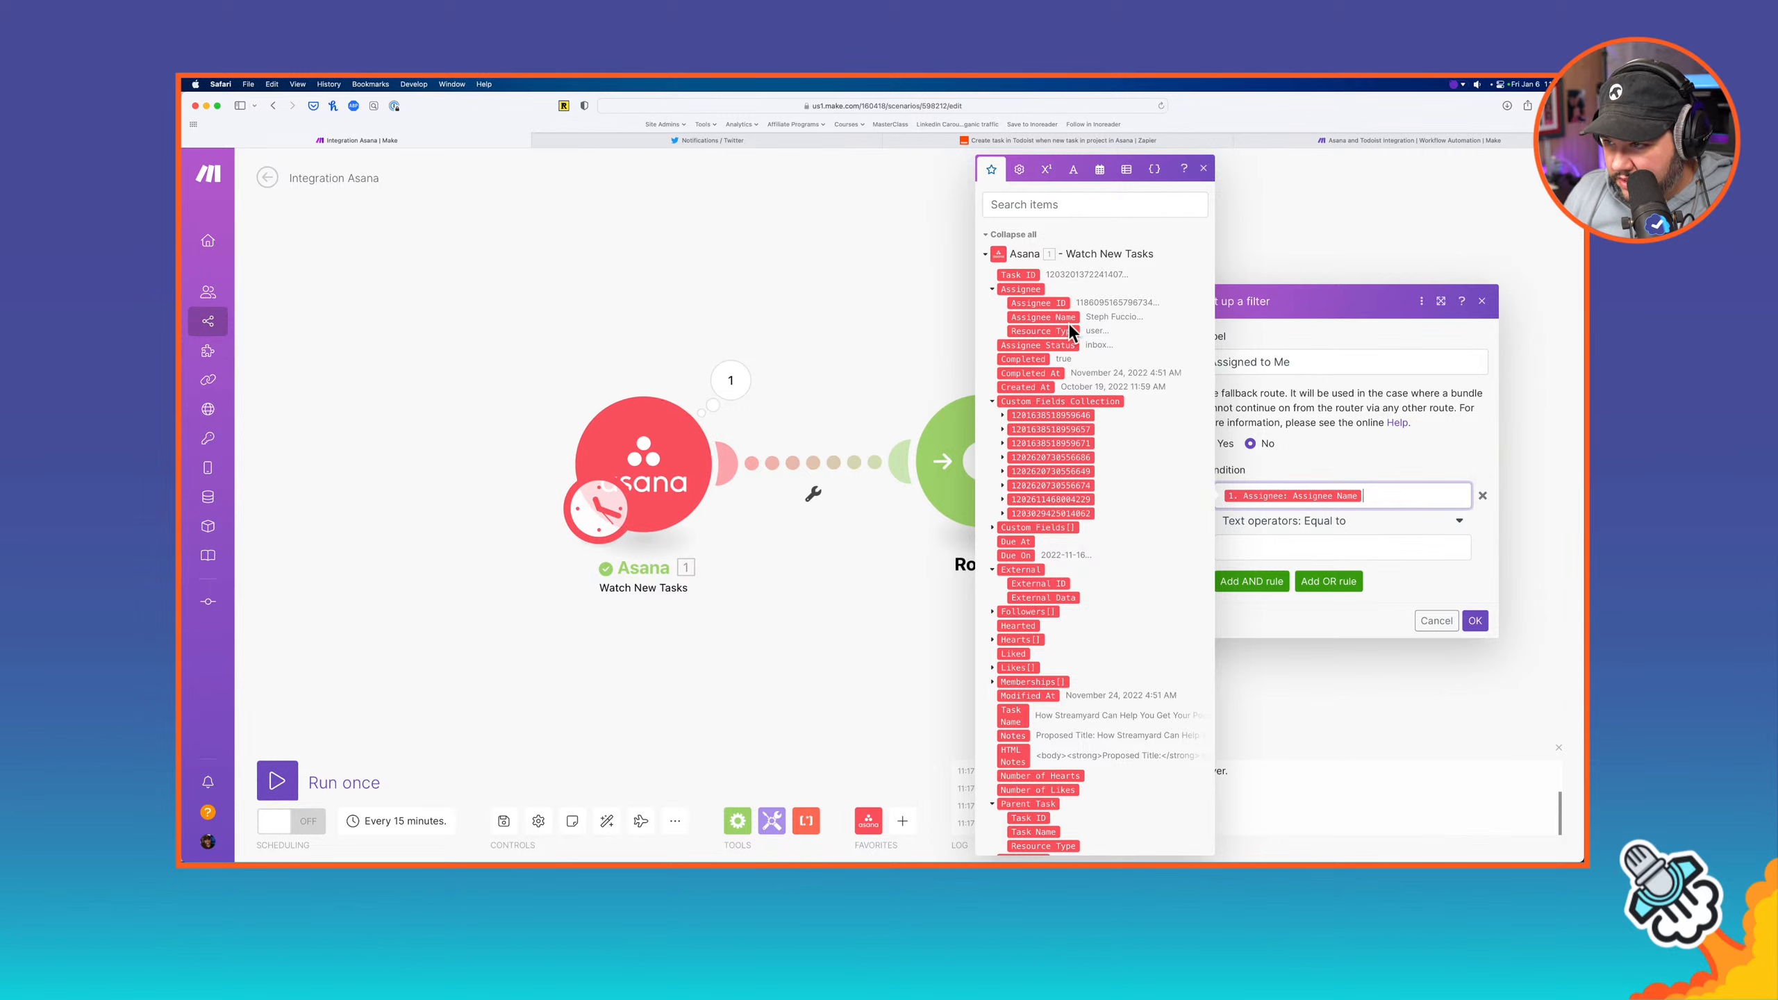
click(1324, 551)
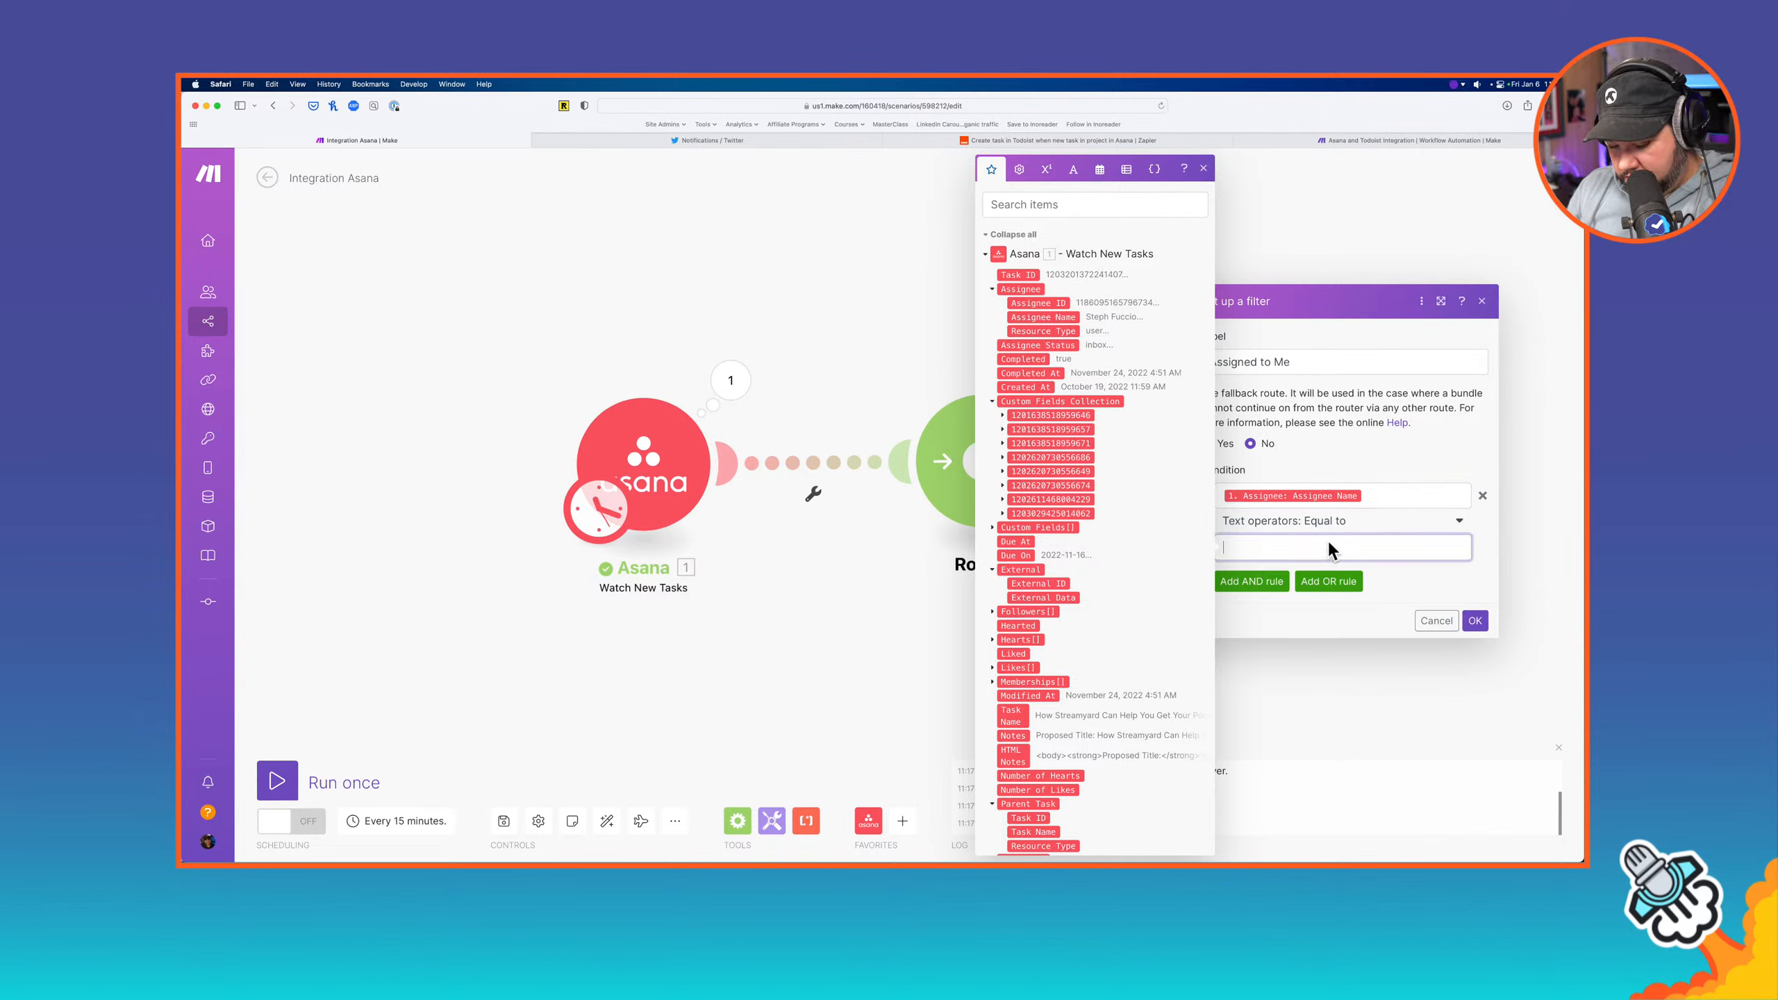
text(Joe Casabona)
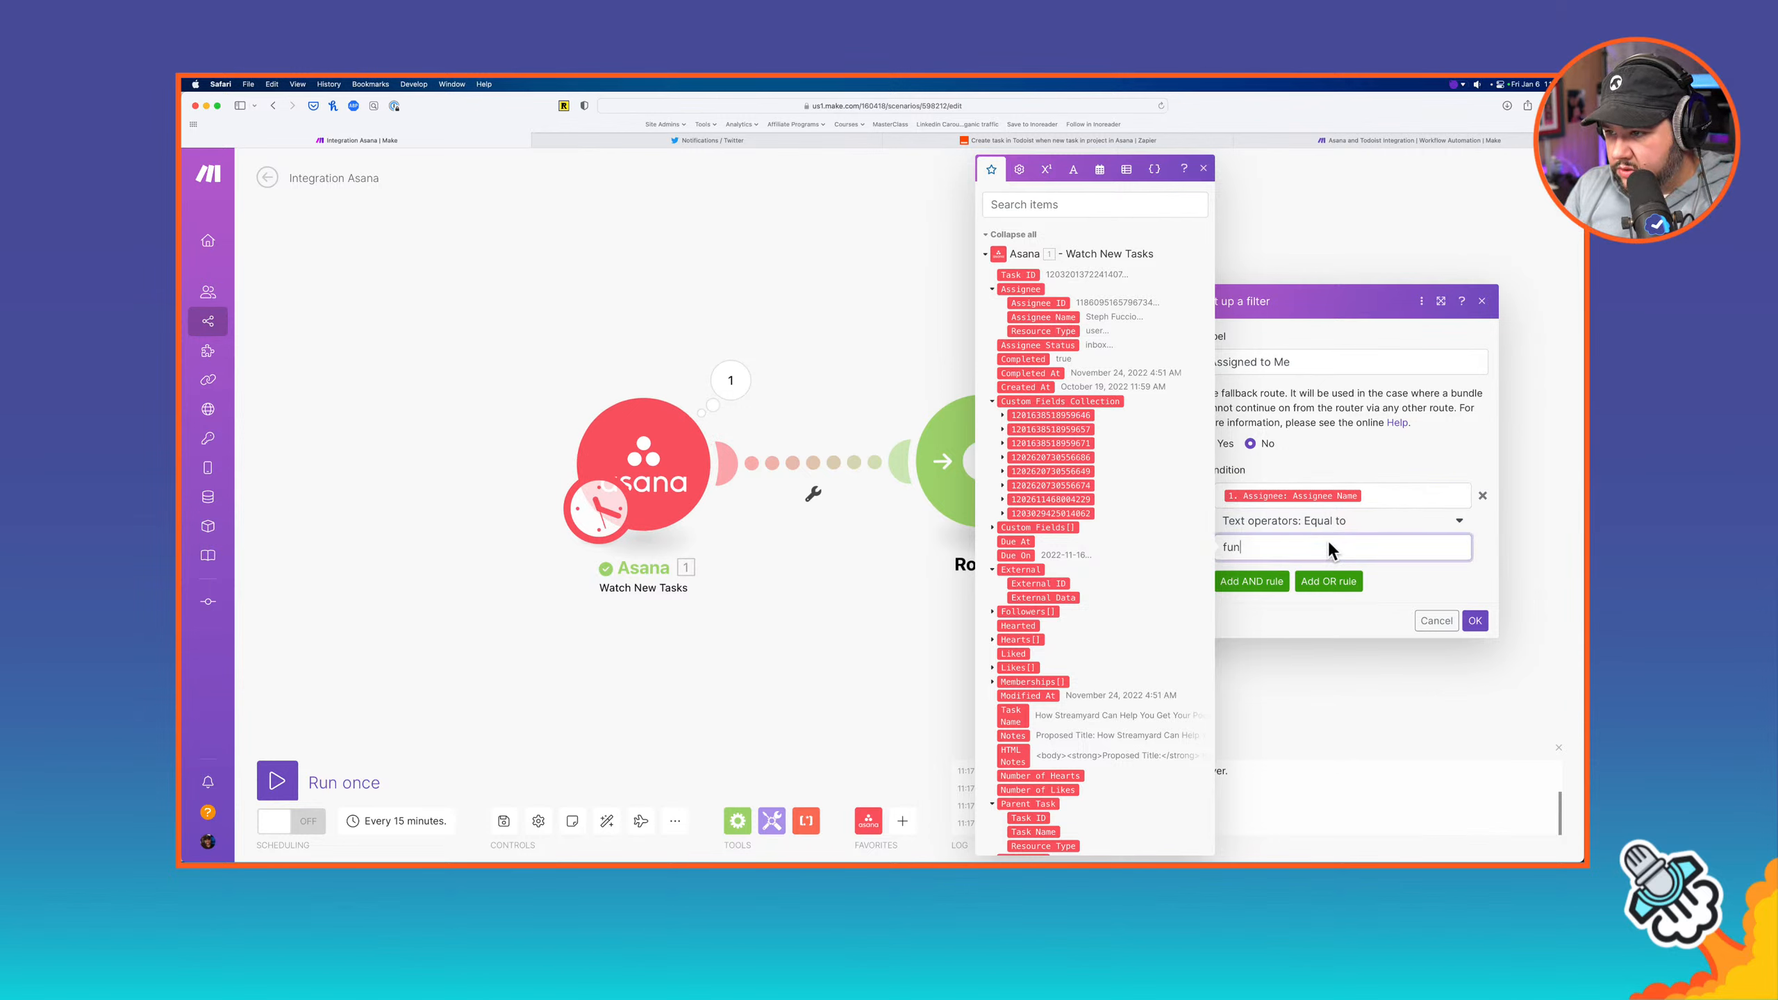
click(1401, 589)
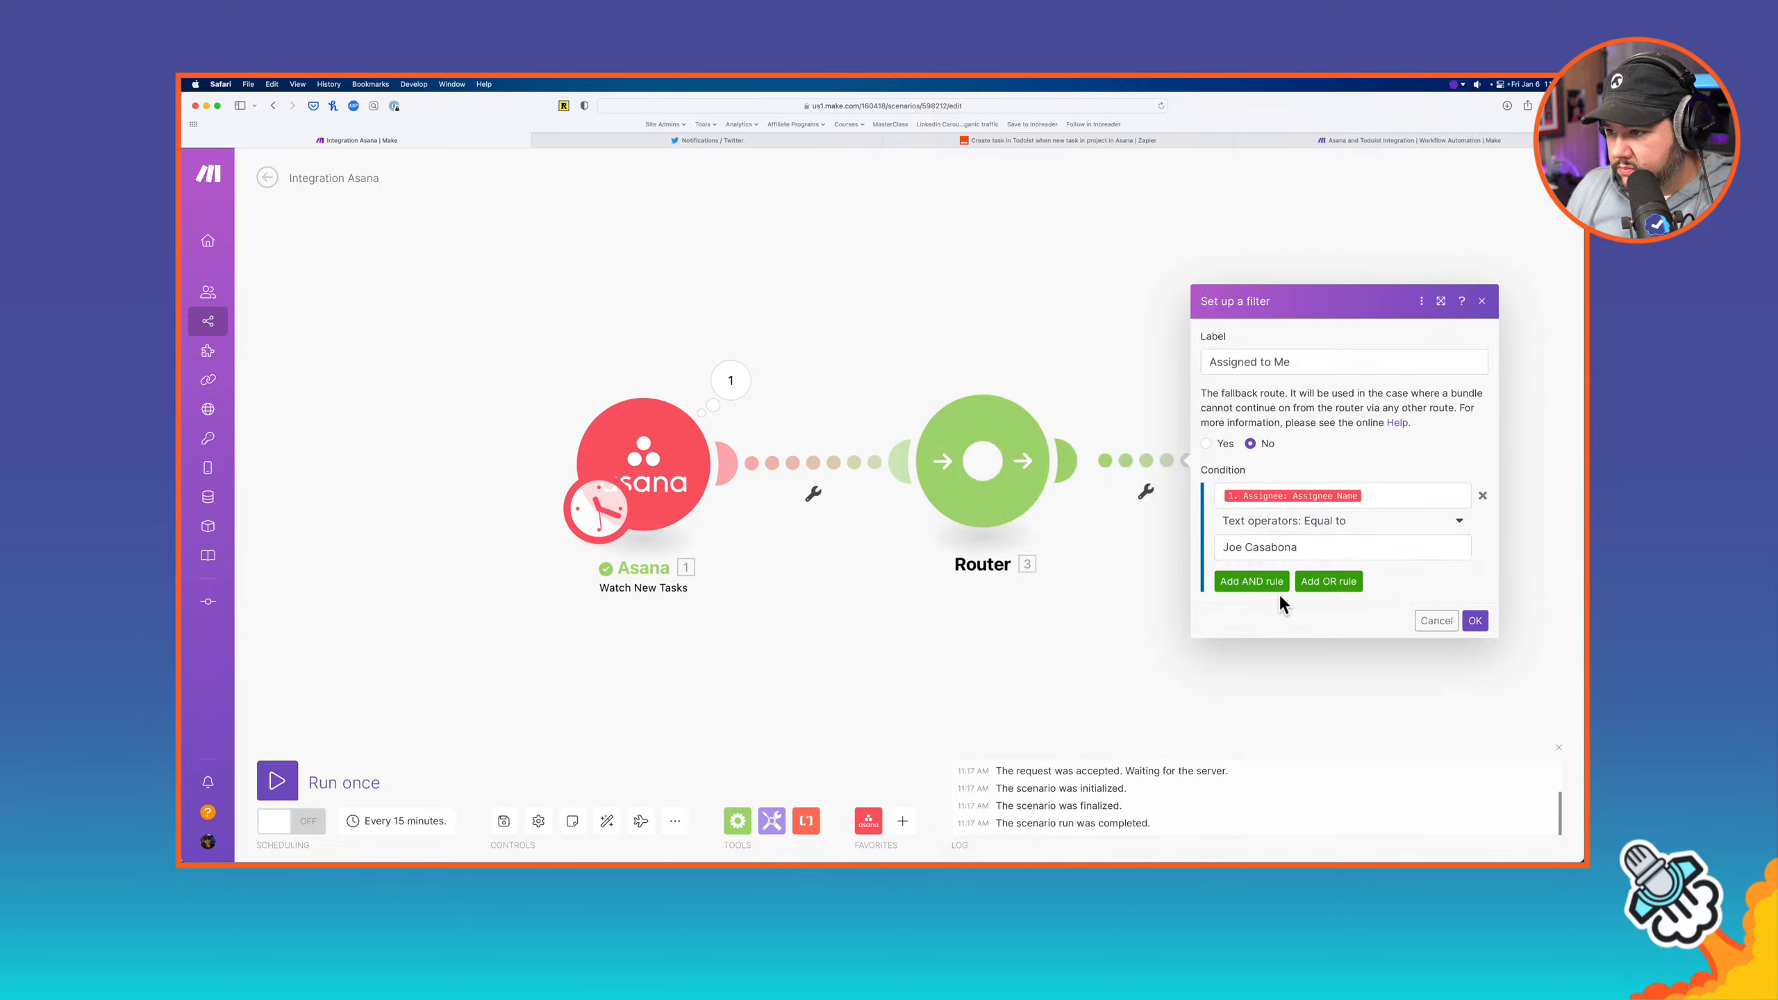
Try adding a second AND rule to the filter, remove it, and save the filter
click(1250, 582)
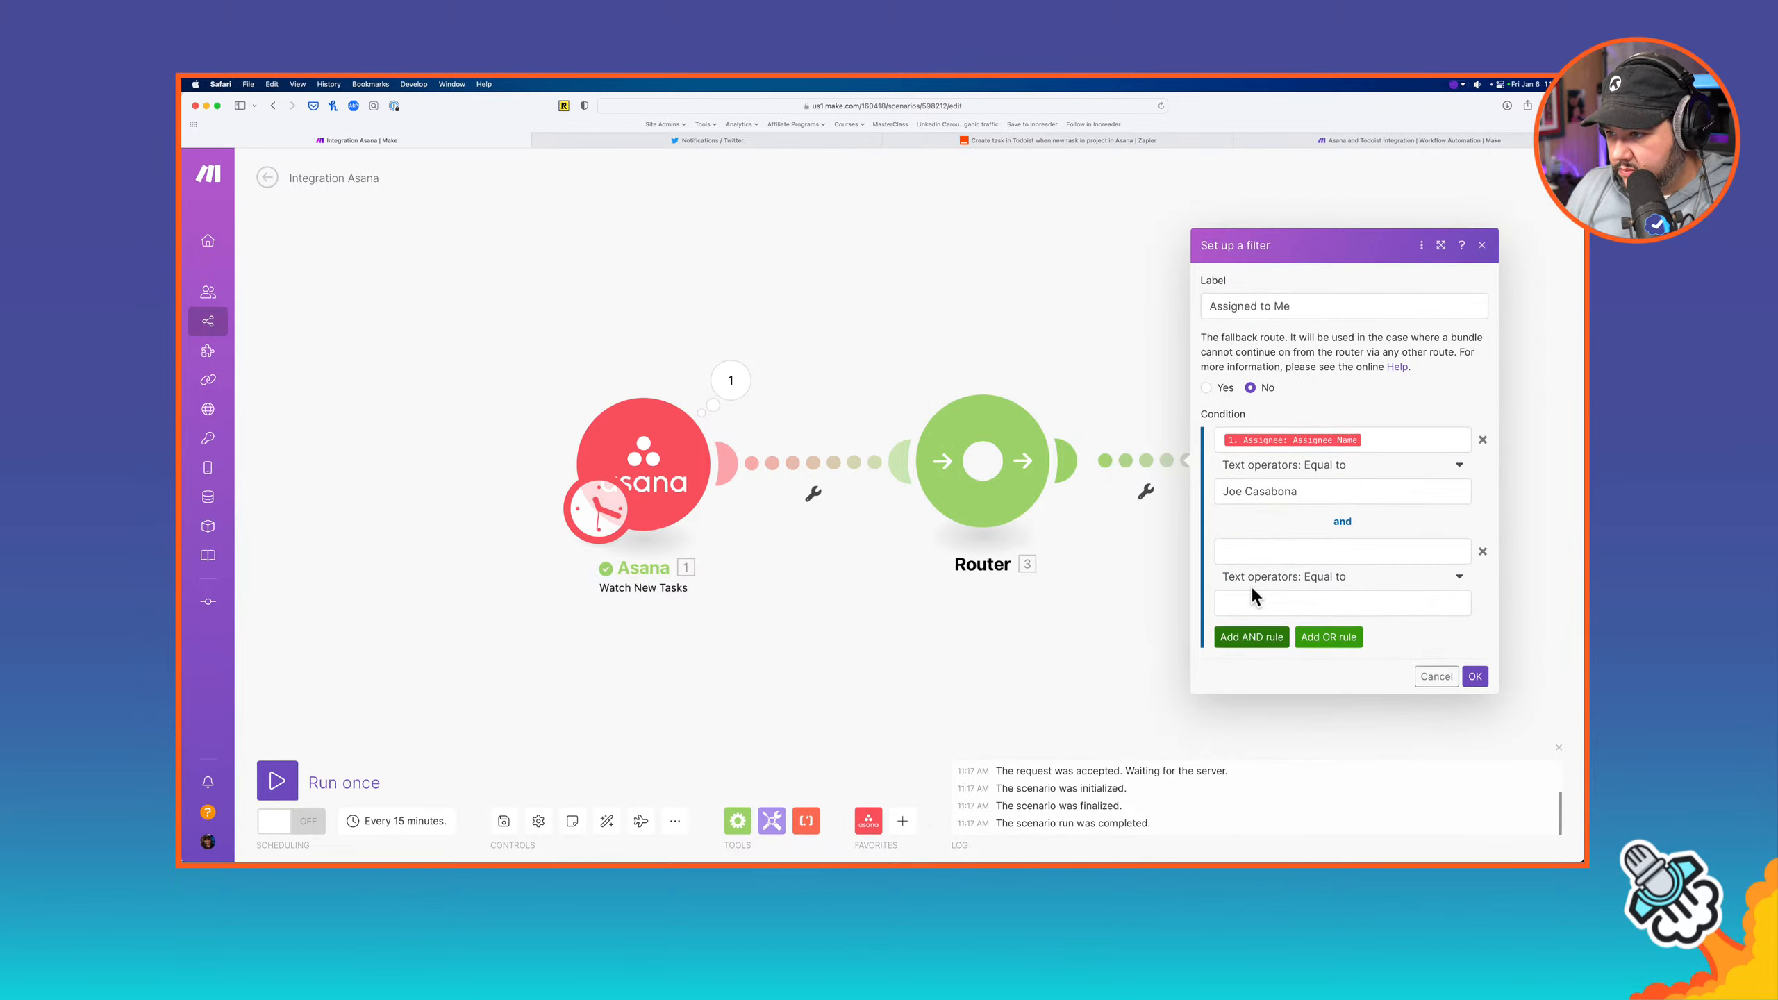
click(1270, 554)
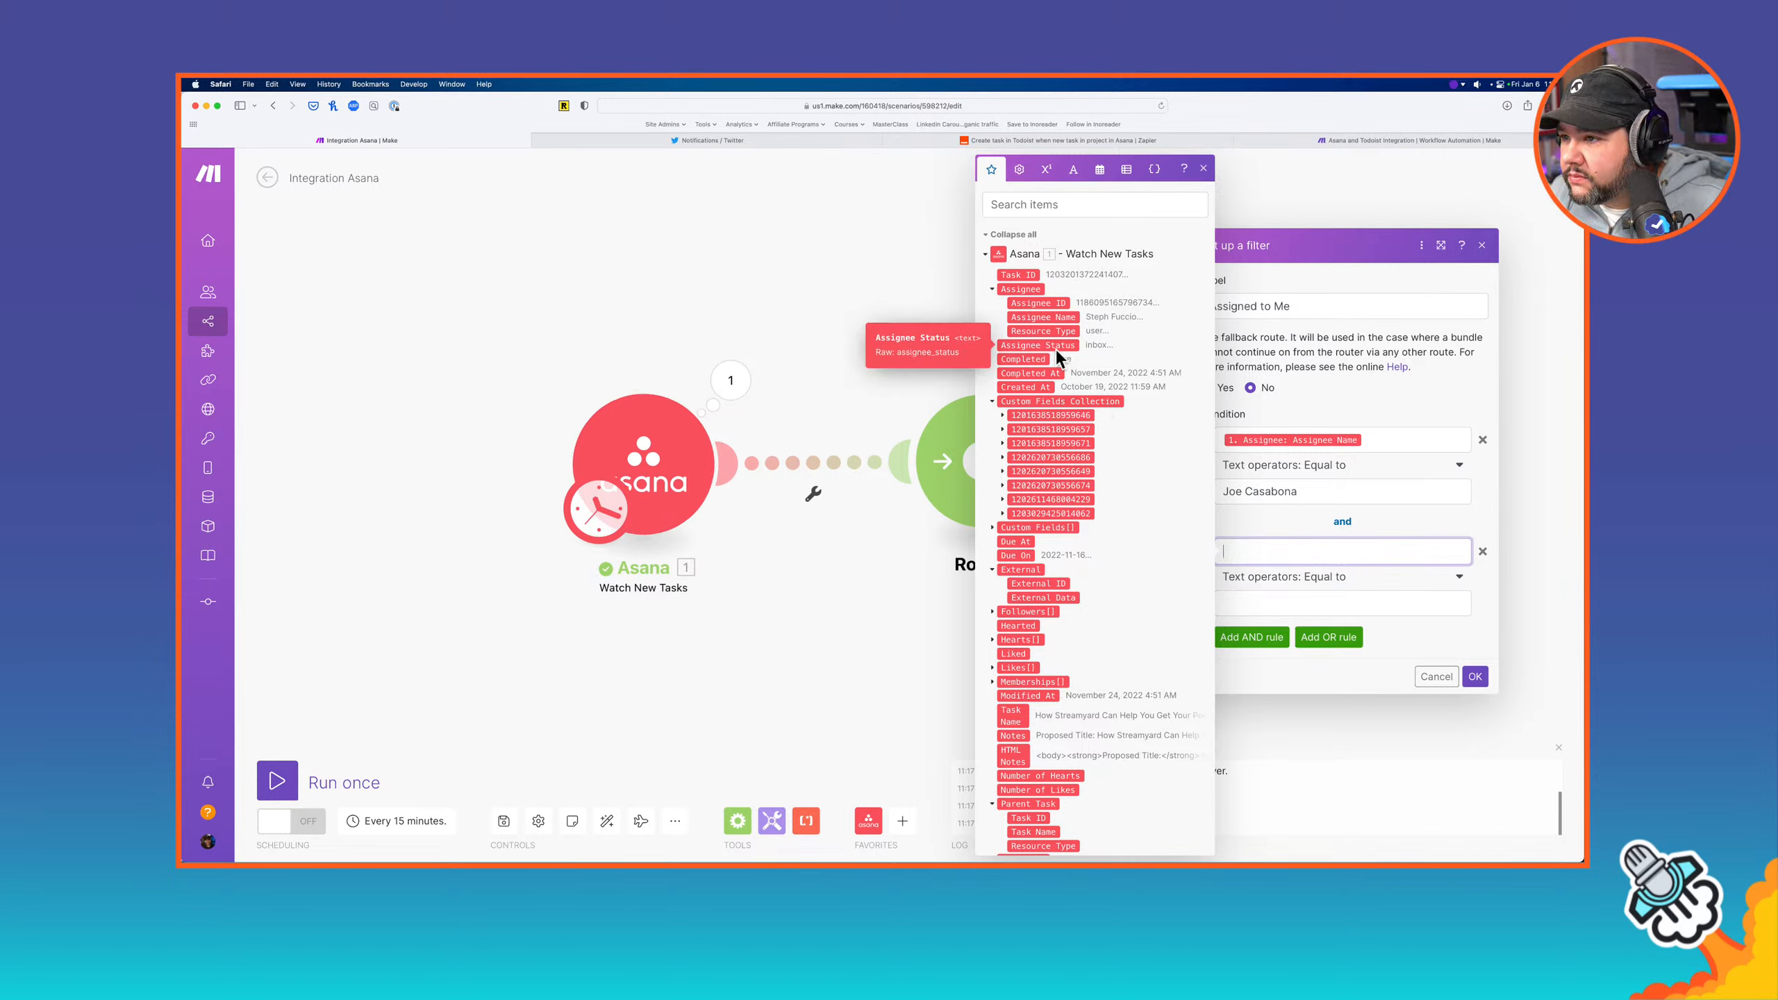
scroll(1056, 349, down, 1)
scroll(1056, 348, down, 3)
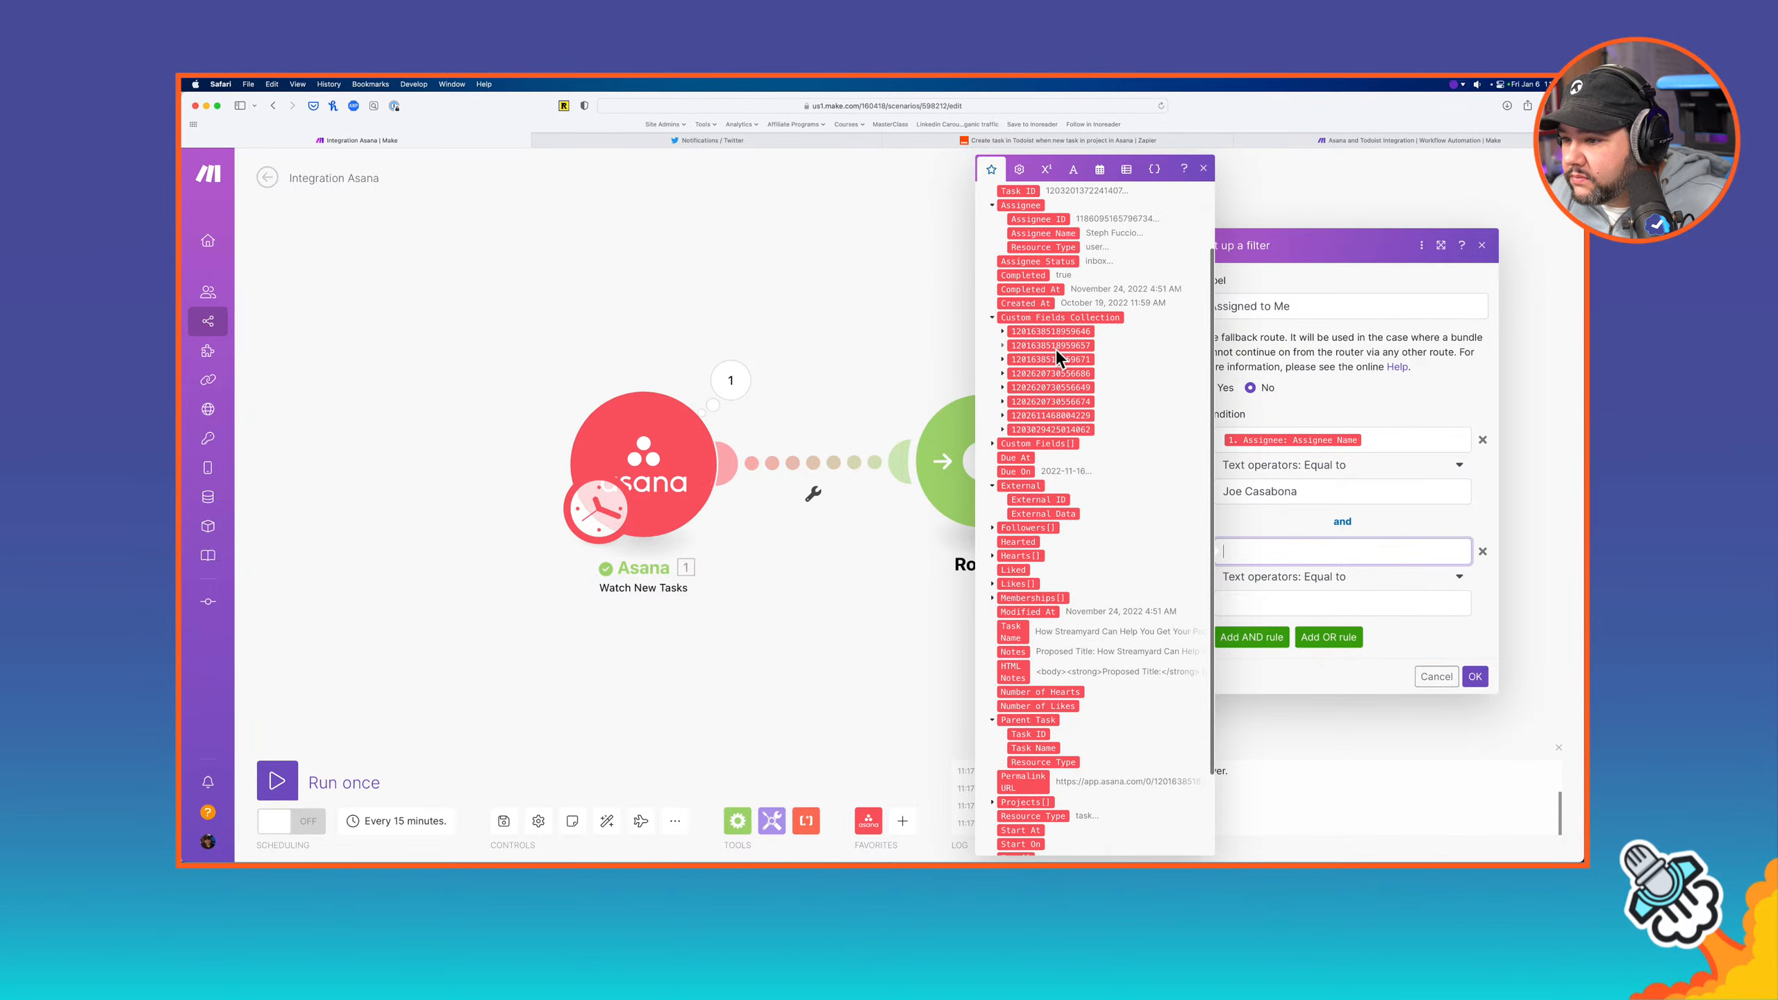
scroll(1082, 510, down, 5)
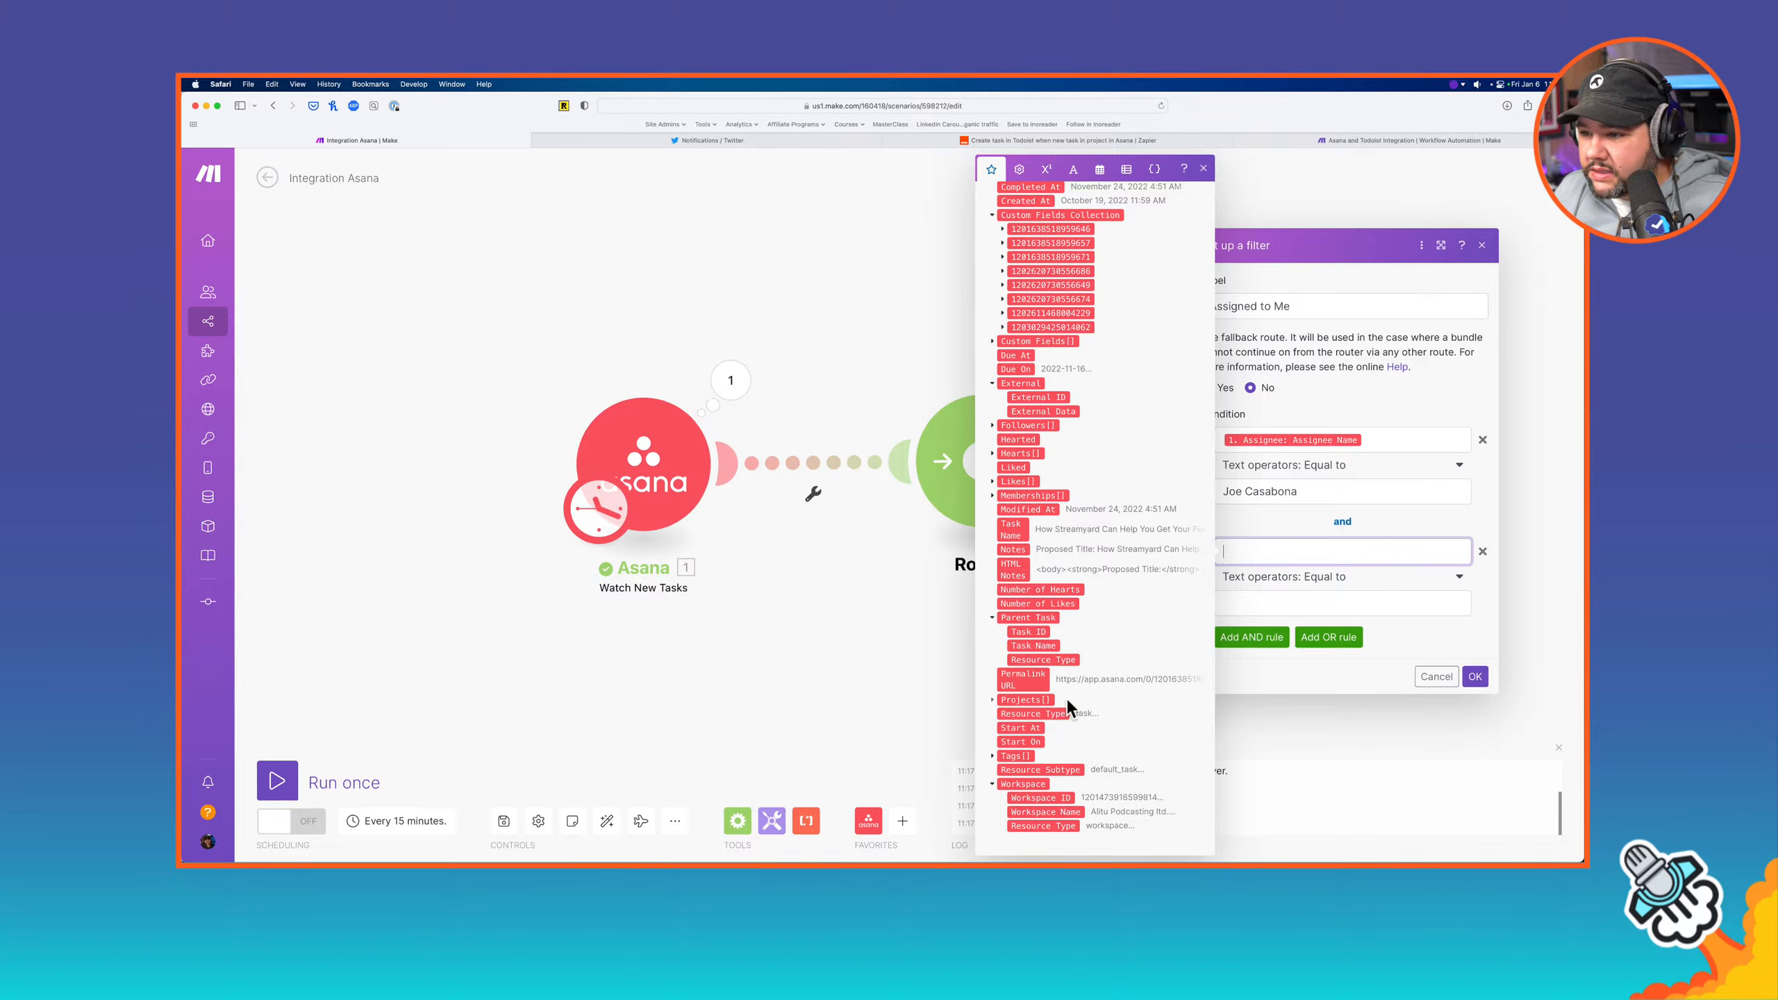
scroll(1064, 634, up, 2)
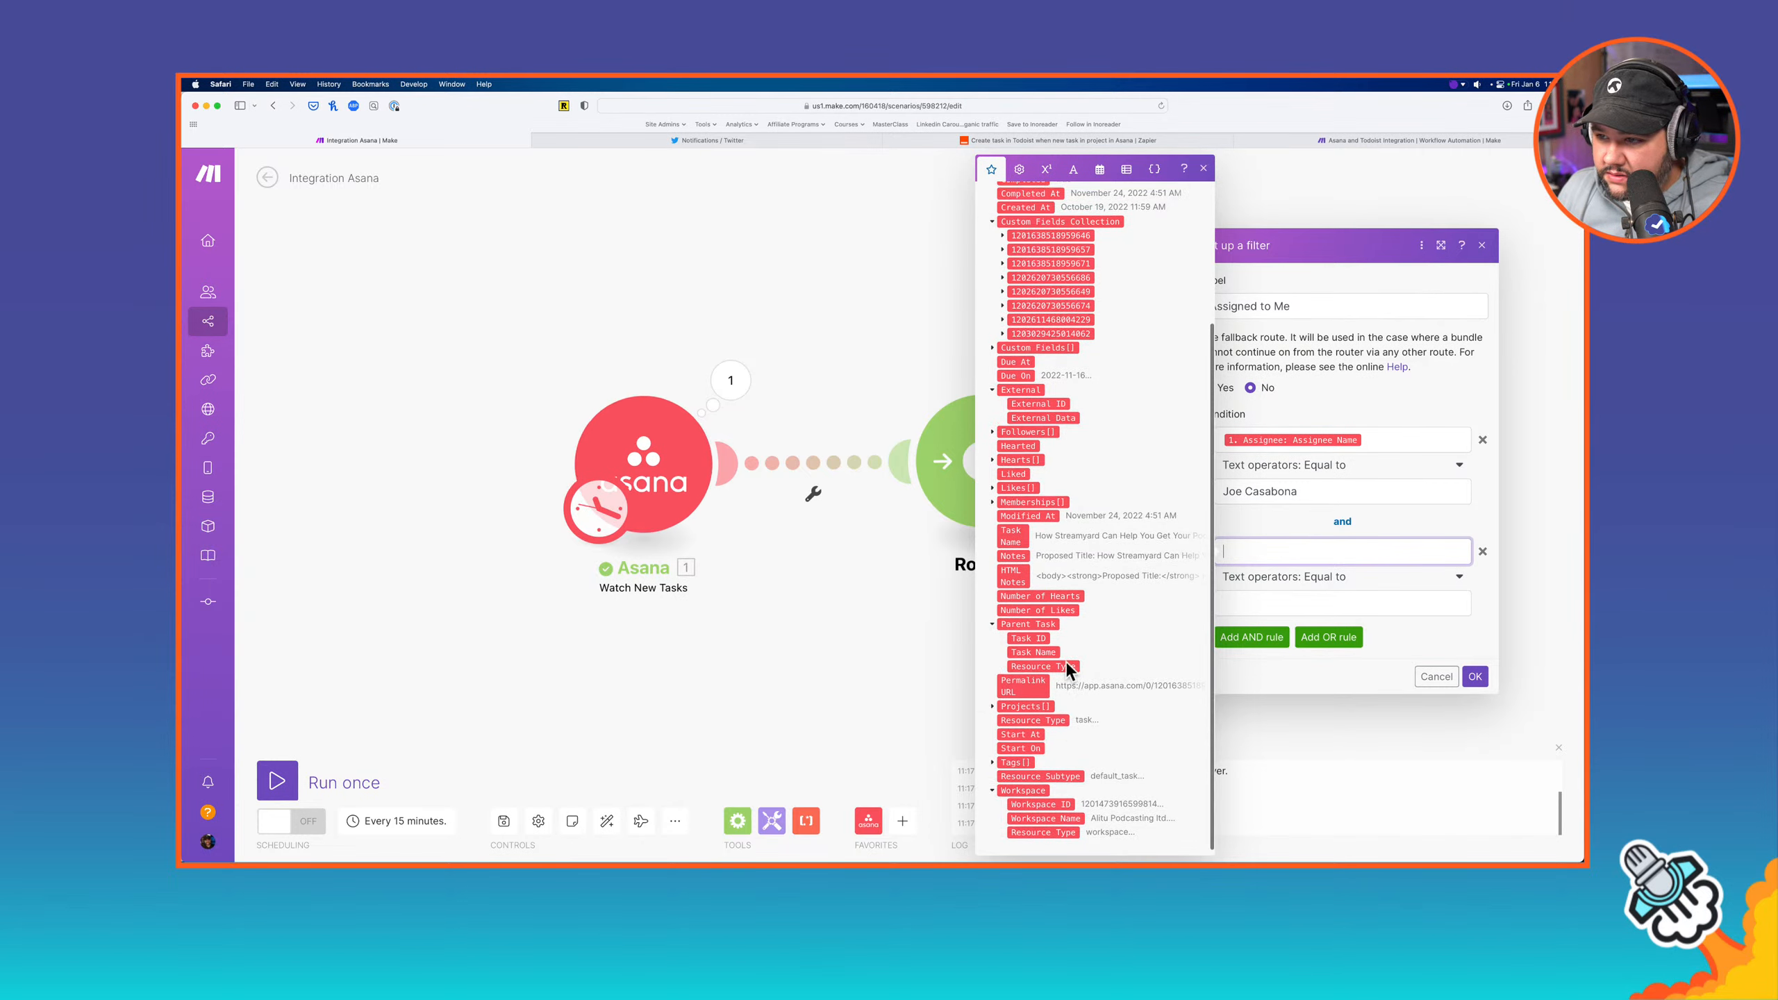
scroll(1078, 655, up, 5)
click(1310, 516)
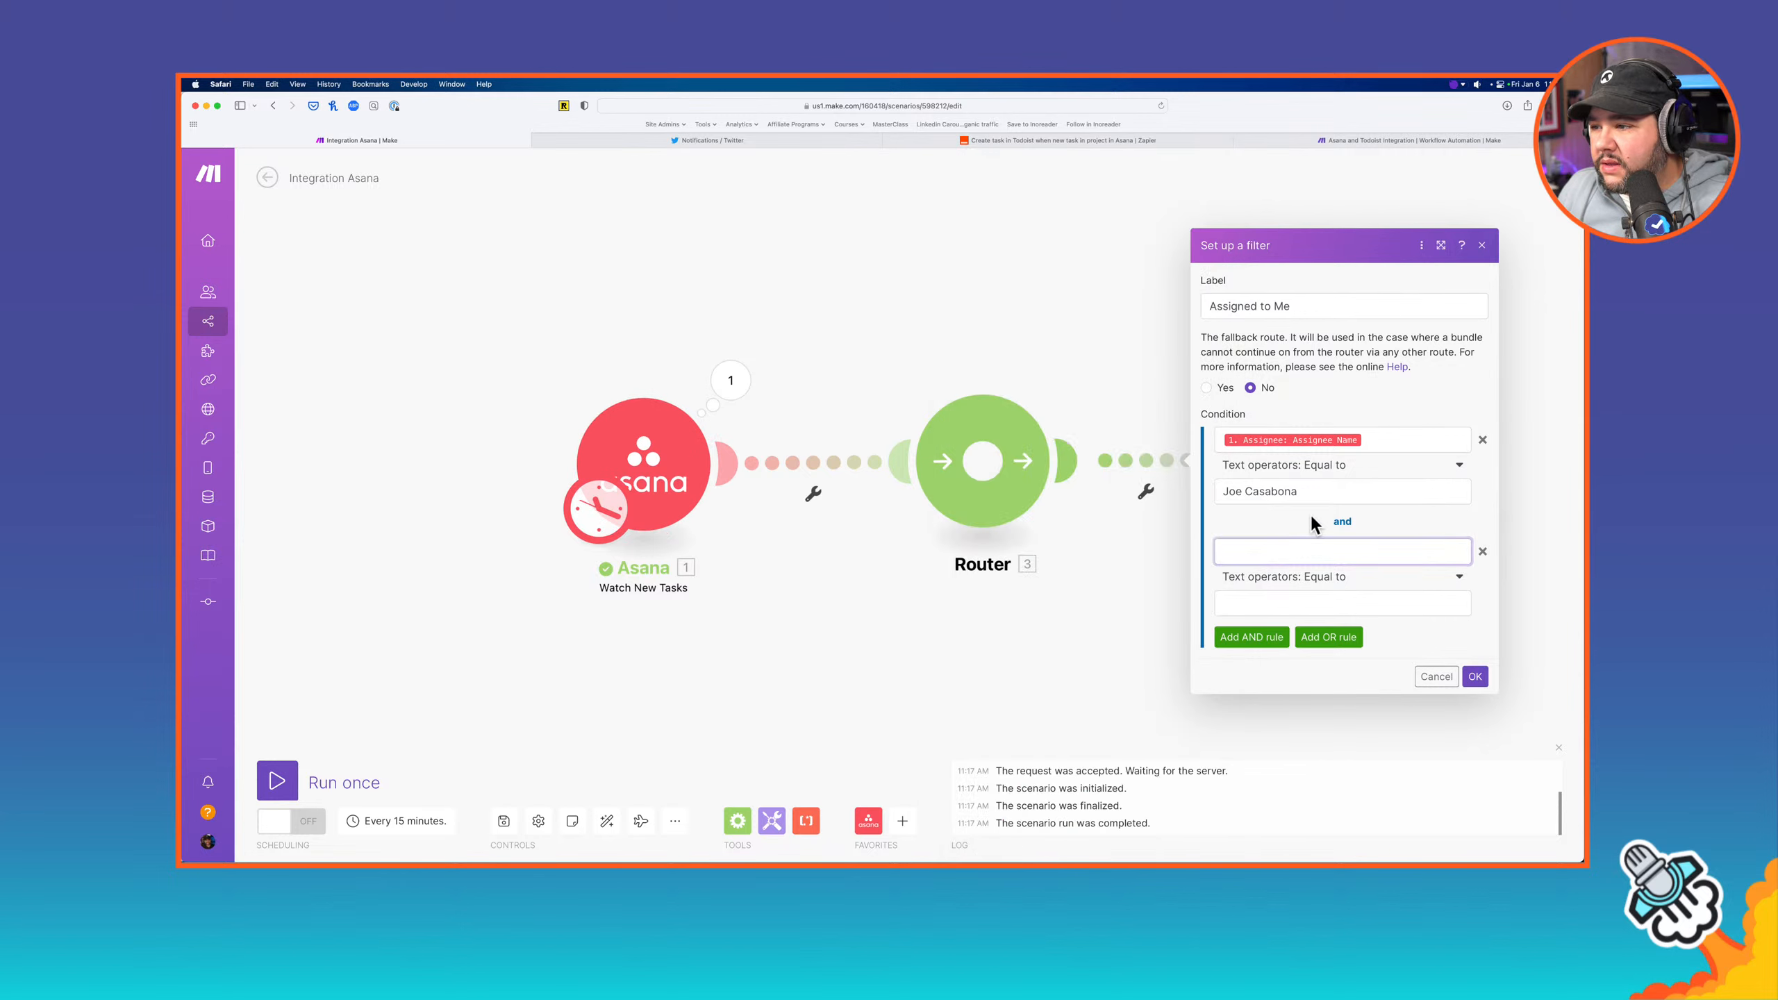
click(1482, 551)
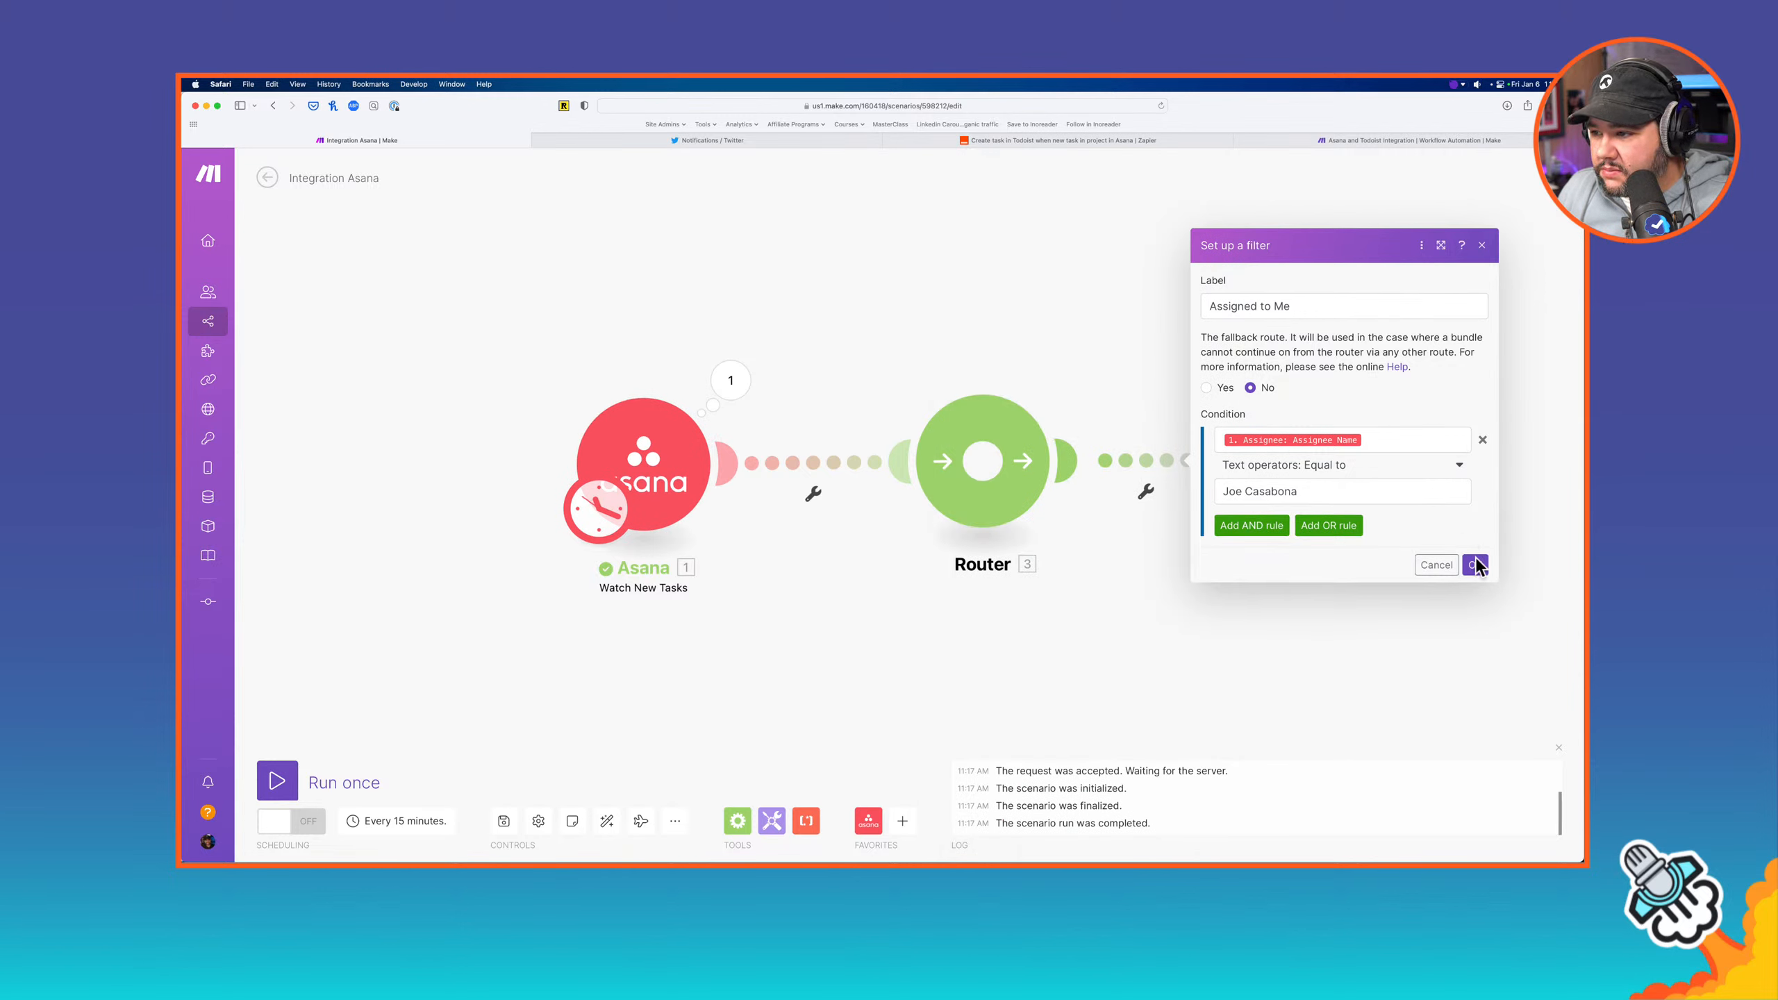
click(1476, 565)
Search the applications for "omnifocus" from the empty module after the Router, and close the search
click(1306, 462)
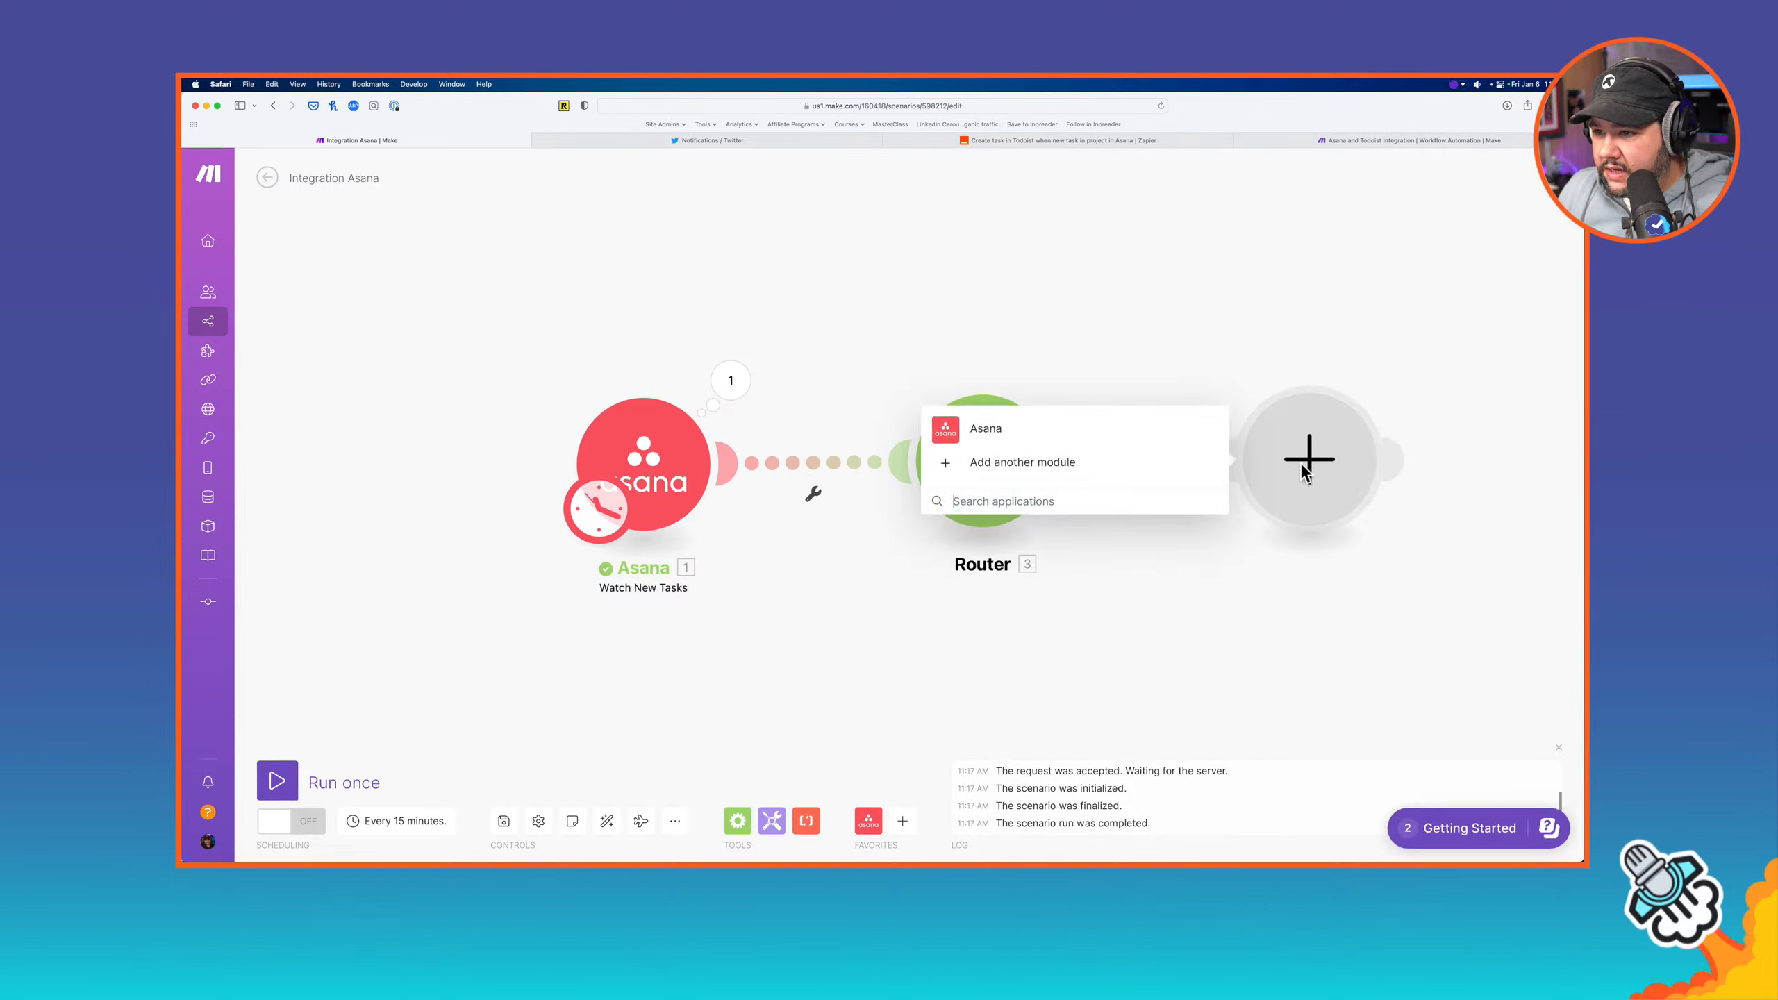
click(1038, 462)
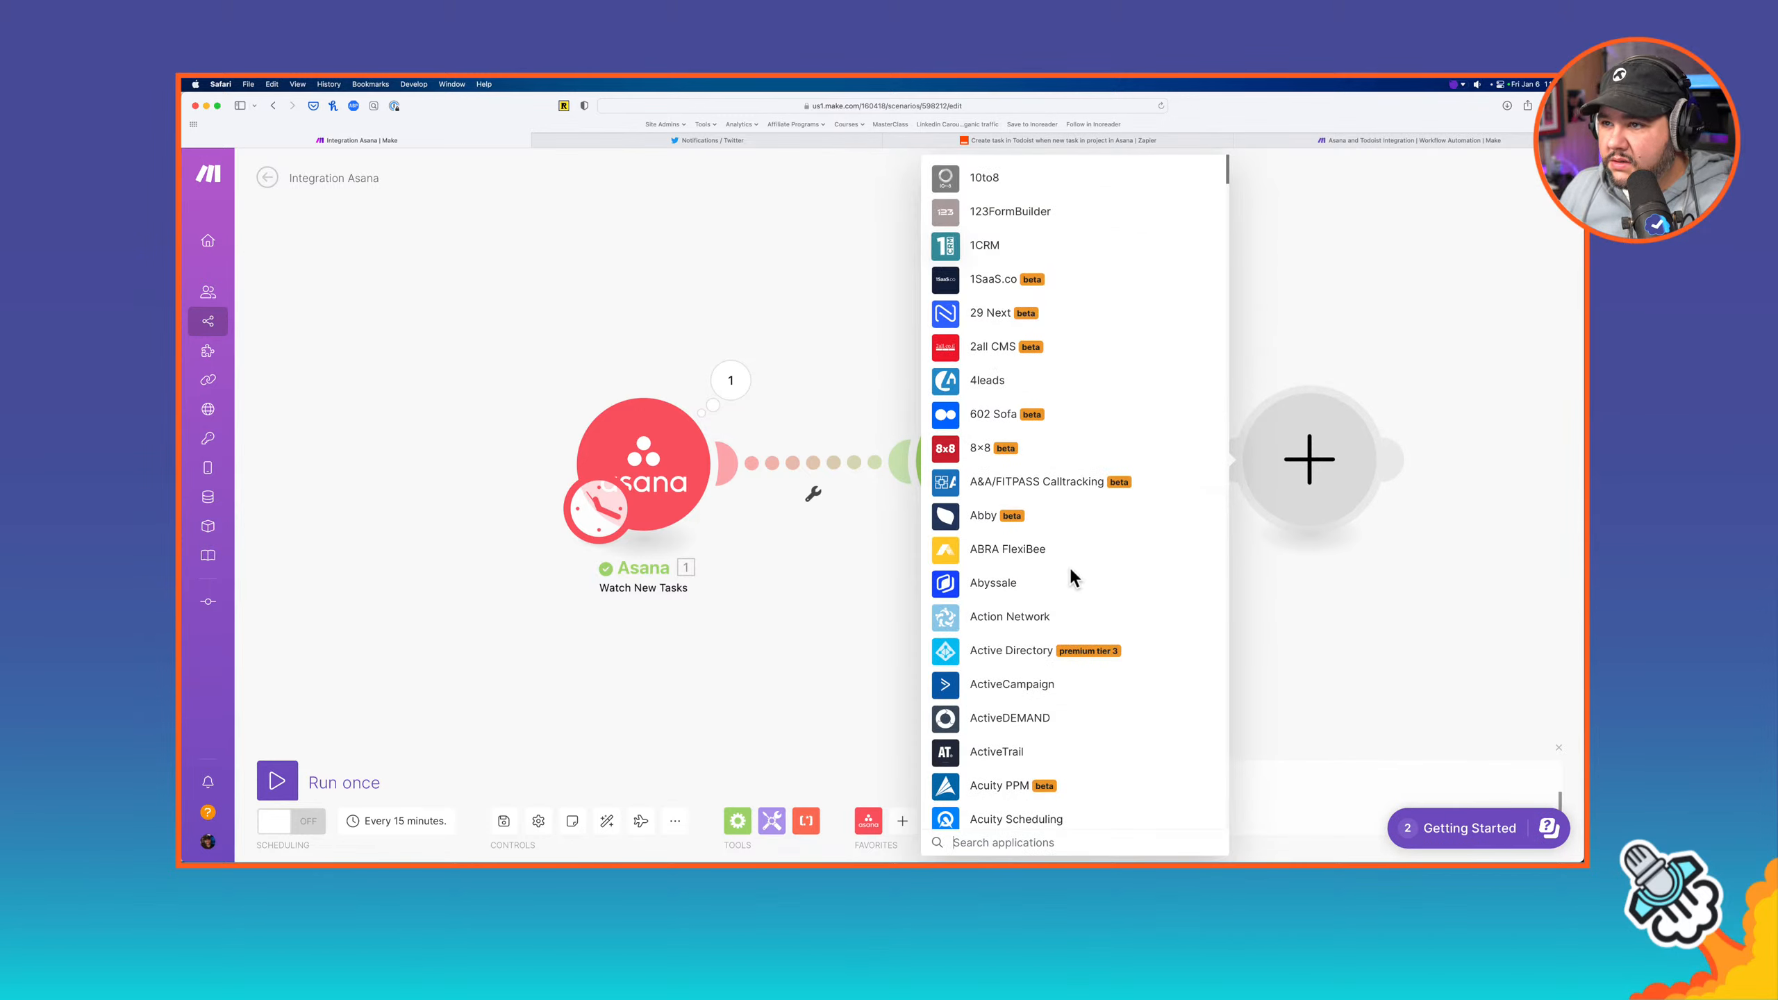
text(omni)
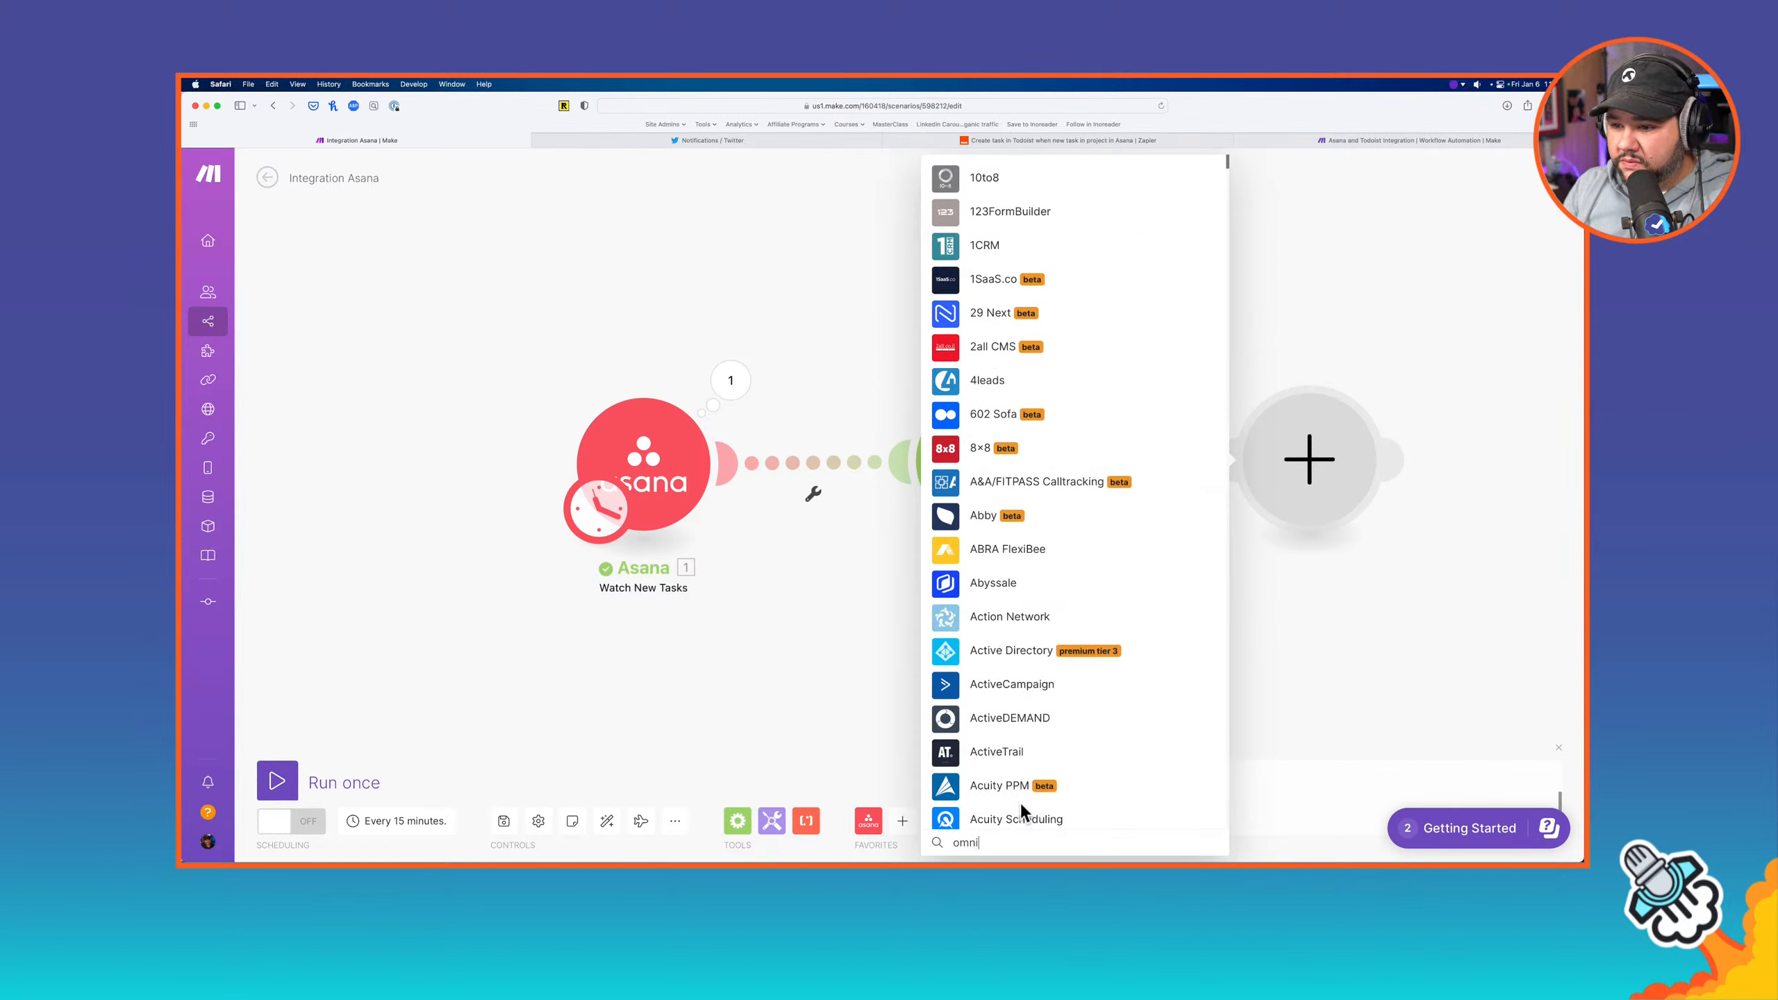
text(f)
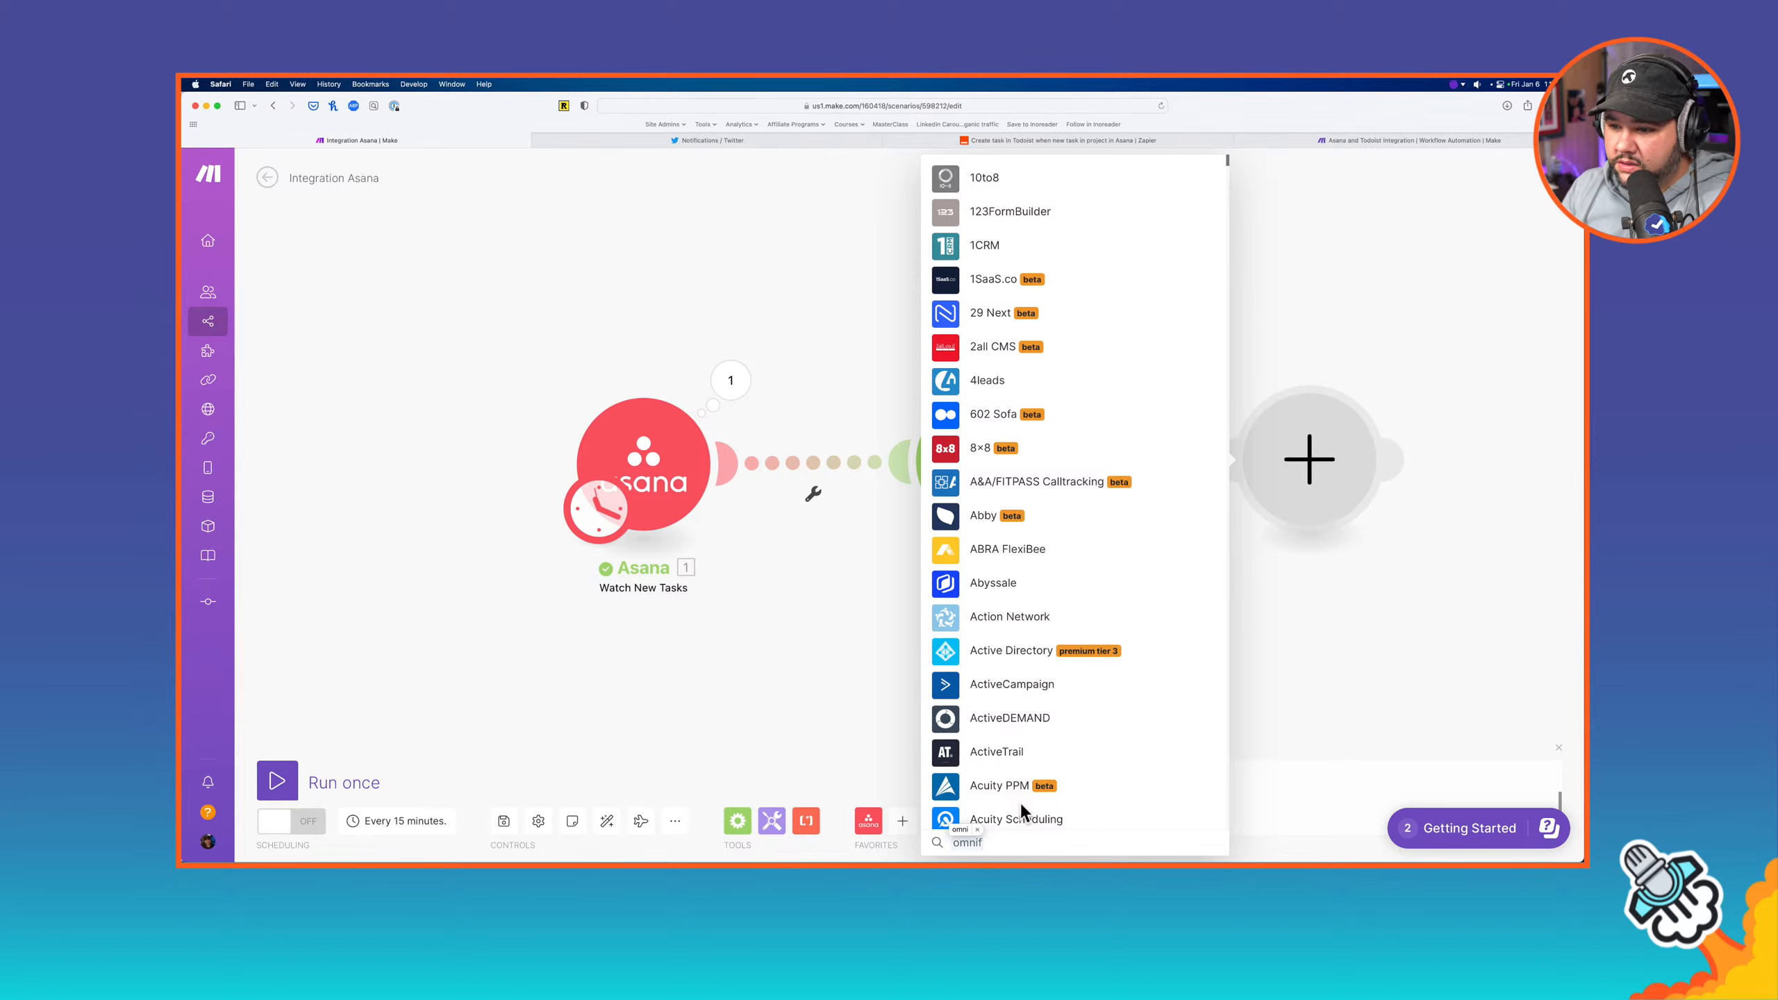
text(ocus)
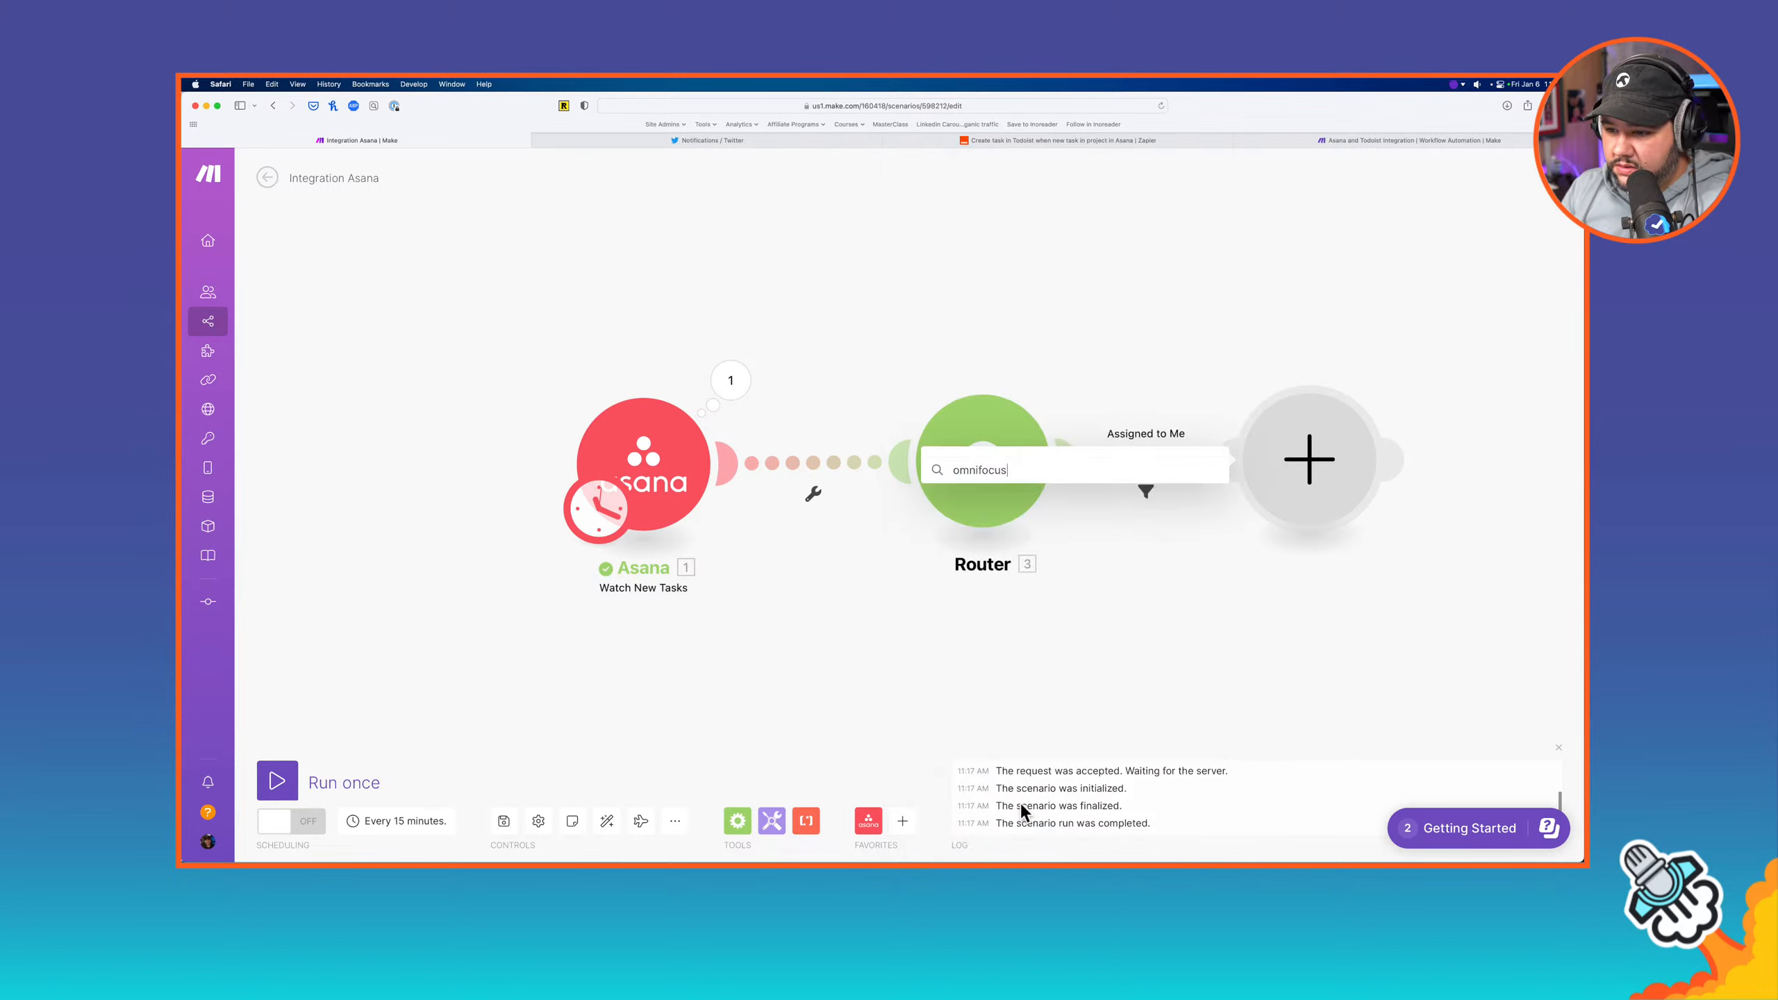
key(Escape)
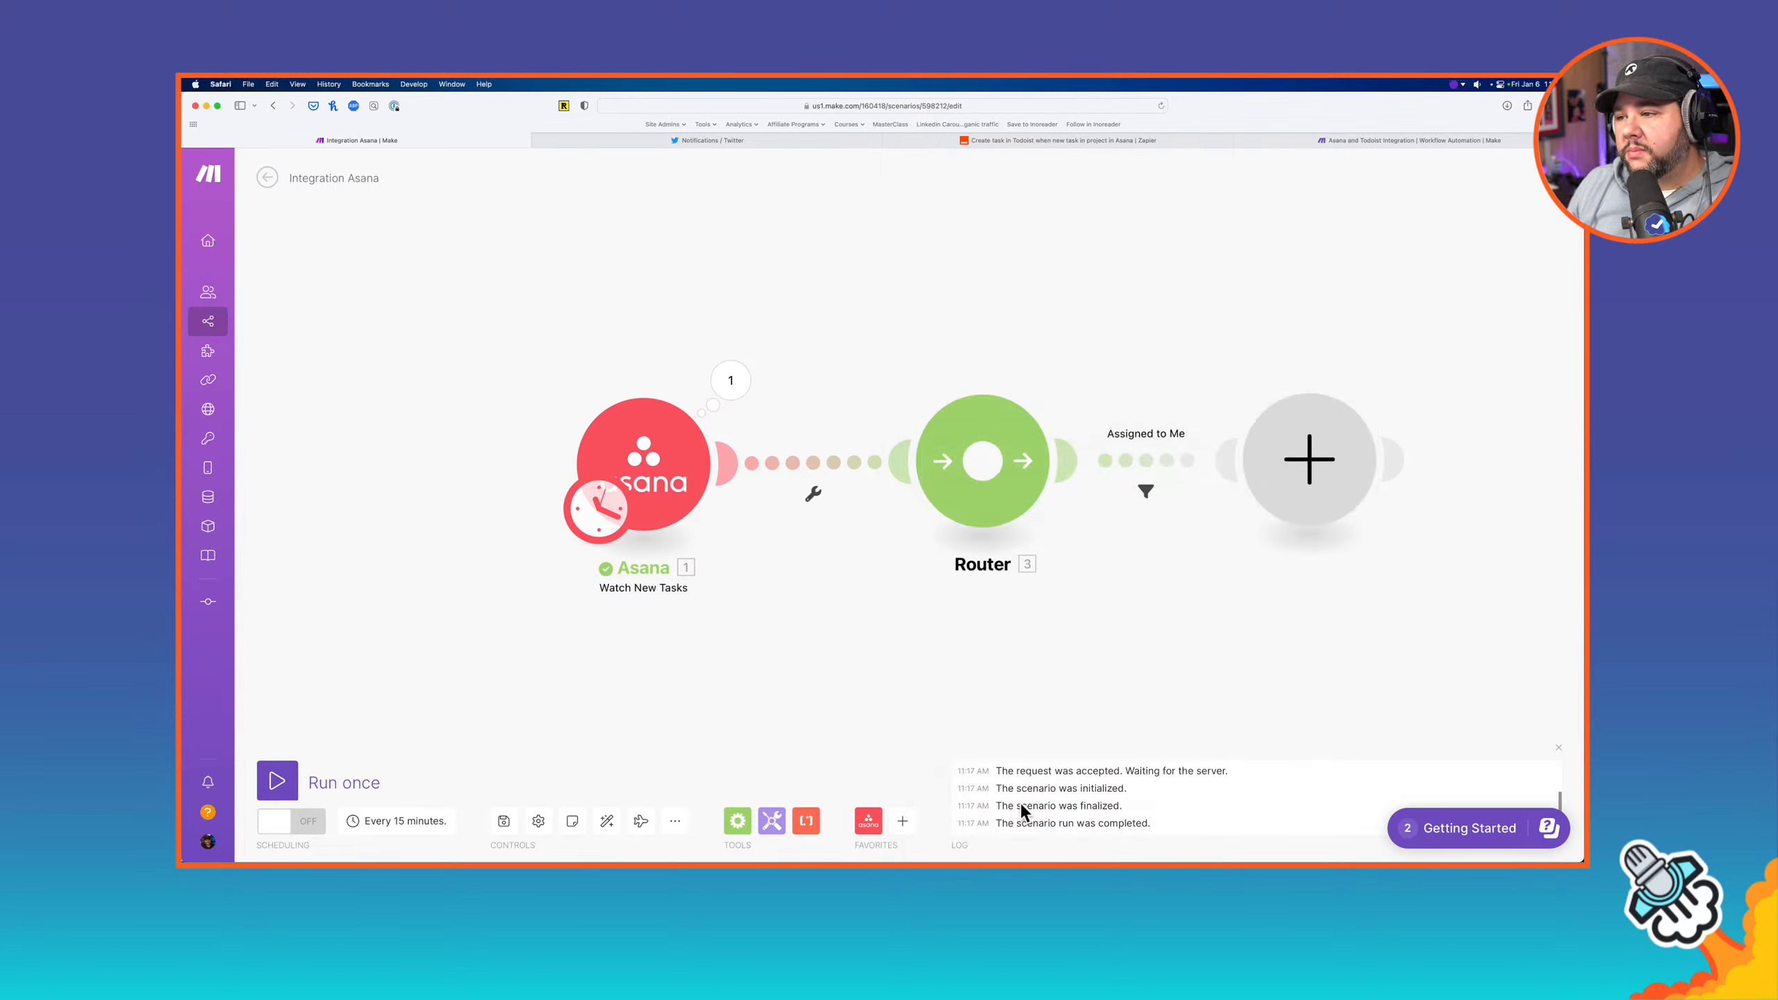
Add an Email module with the Send an Email action on the Router's route
click(1326, 469)
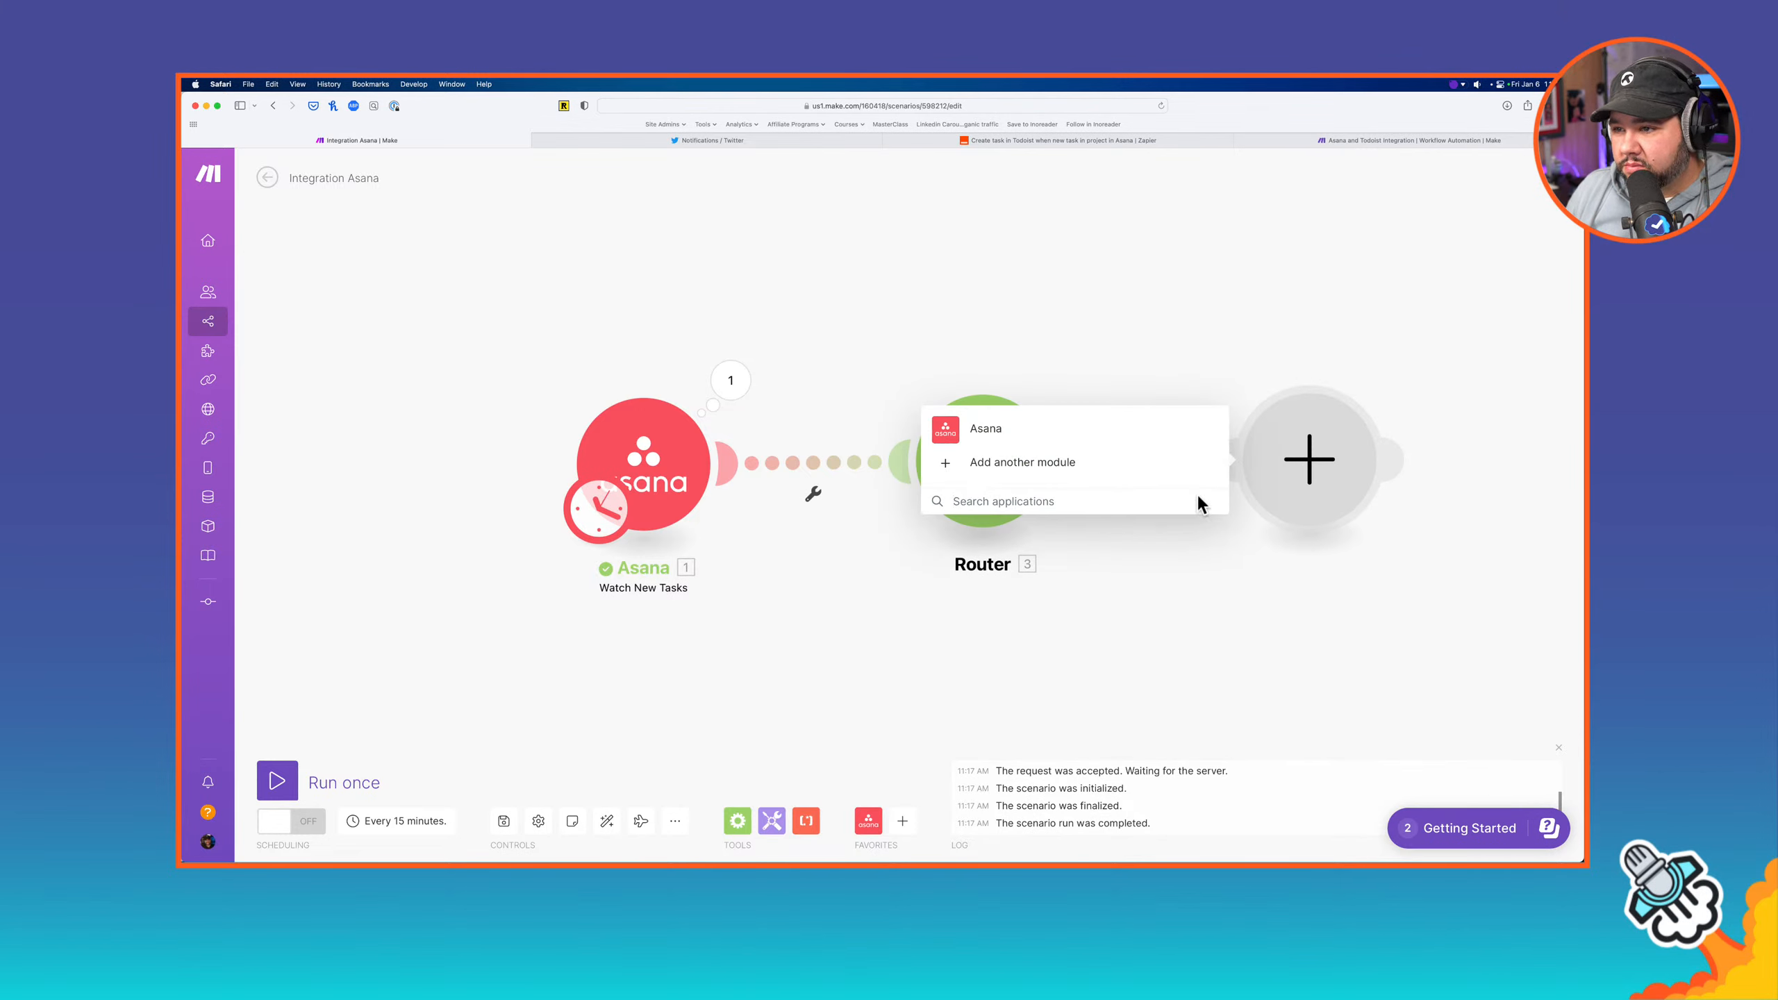
text(email)
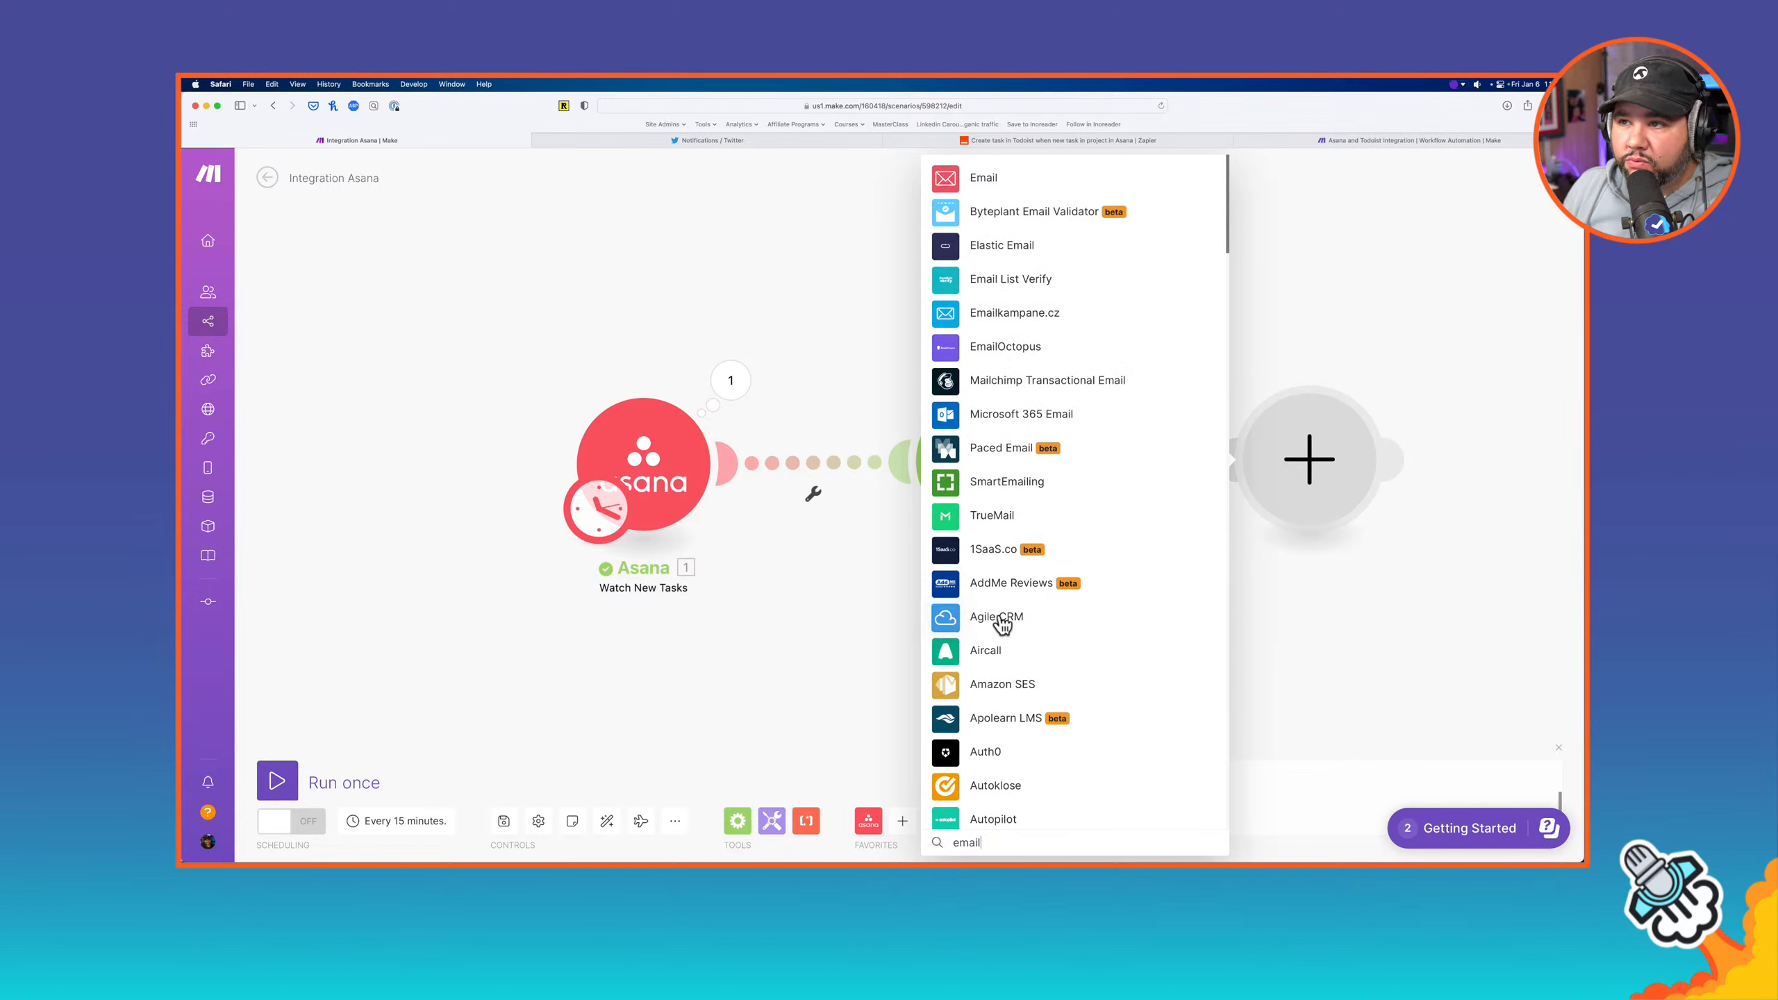
click(961, 173)
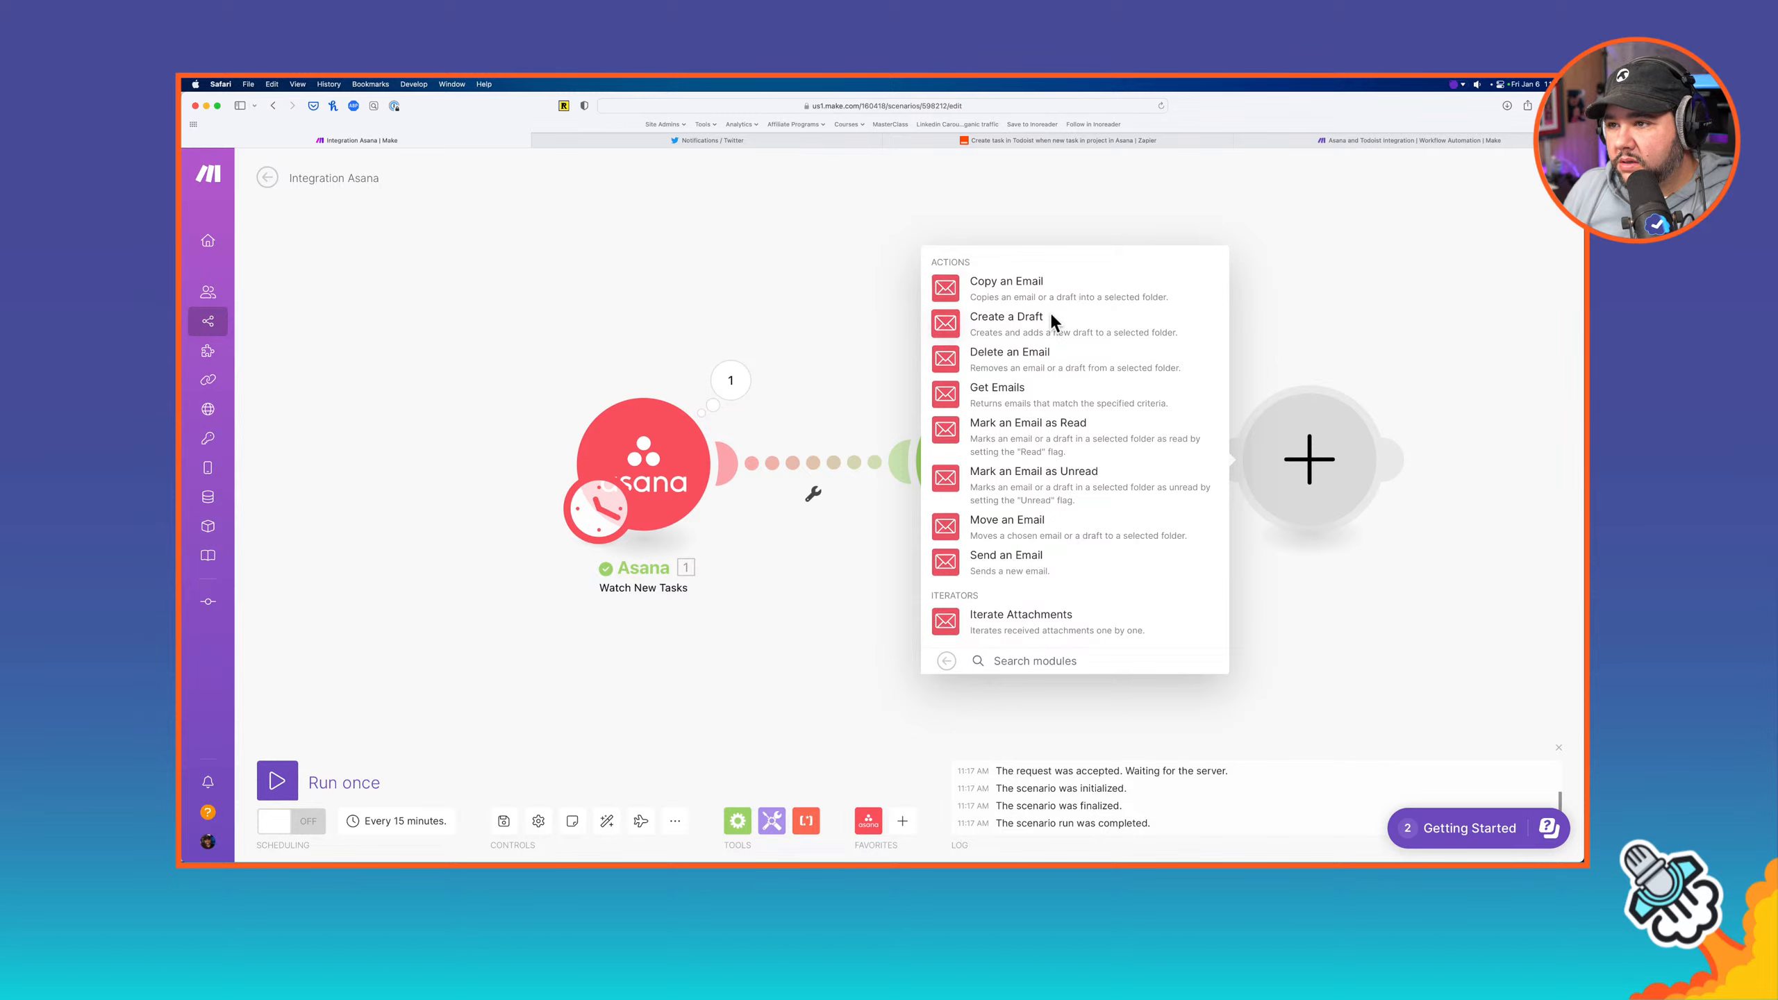
click(1011, 558)
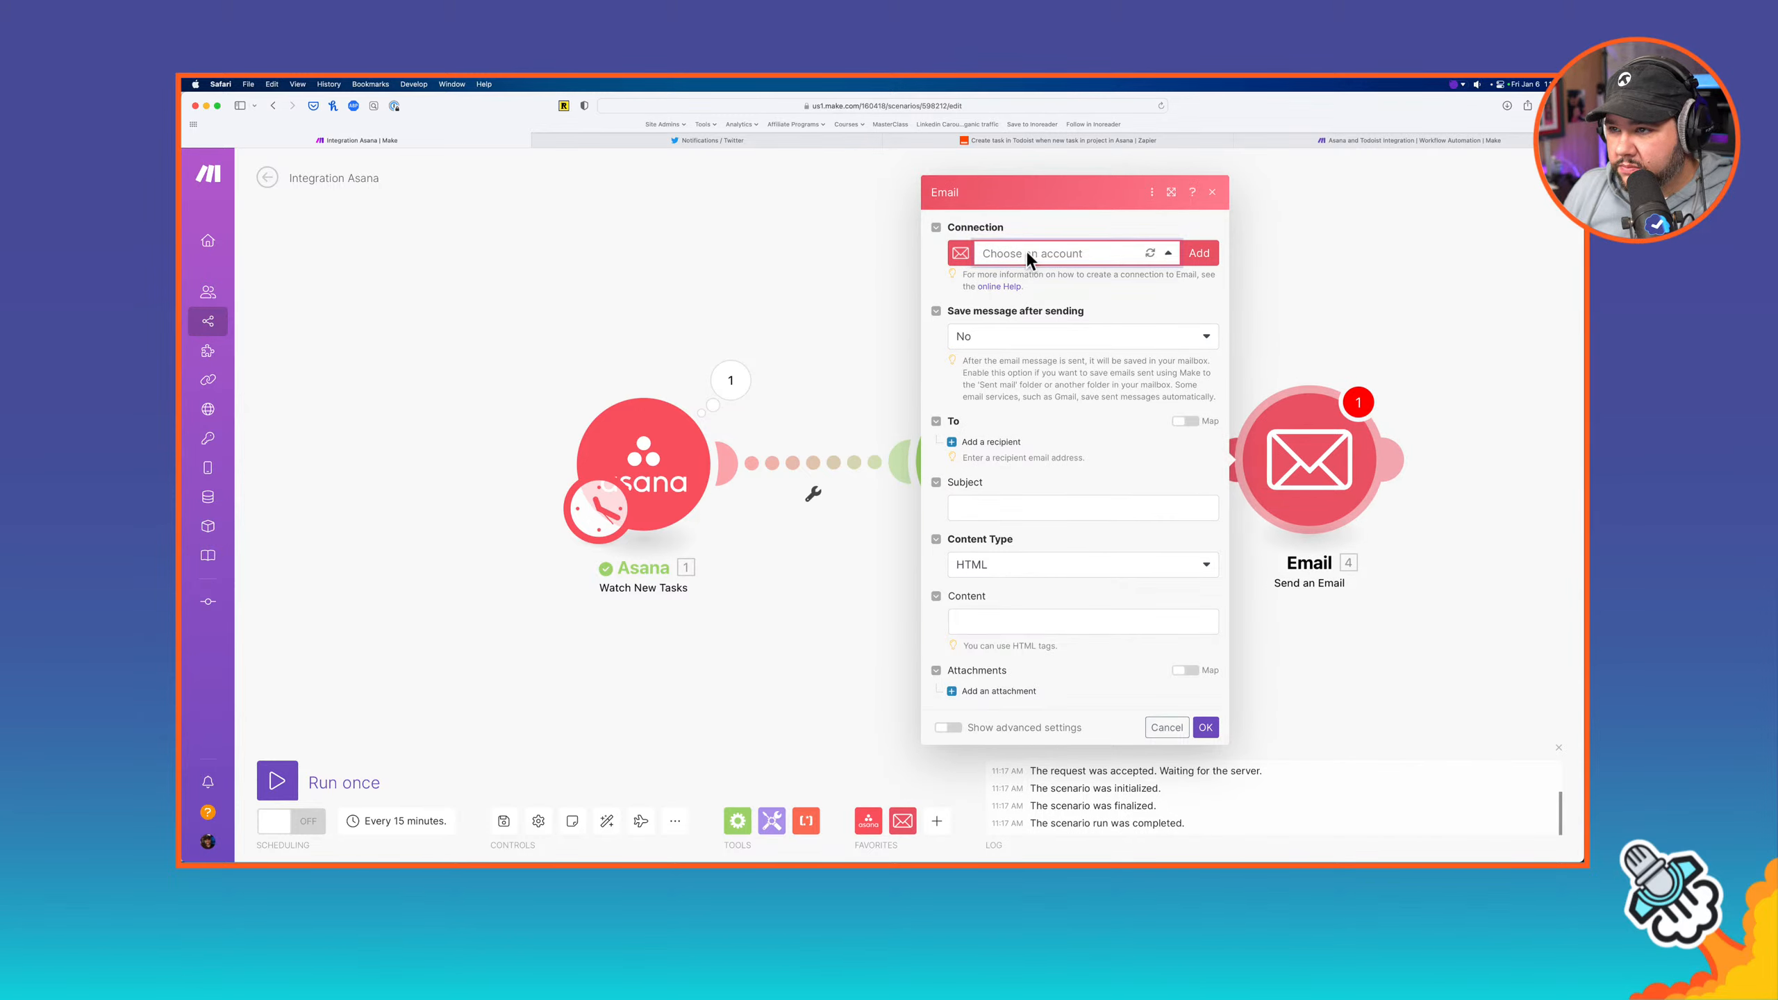
View the connection types offered for the Email module, cancel the new connection, and delete the module
click(1197, 253)
click(1322, 256)
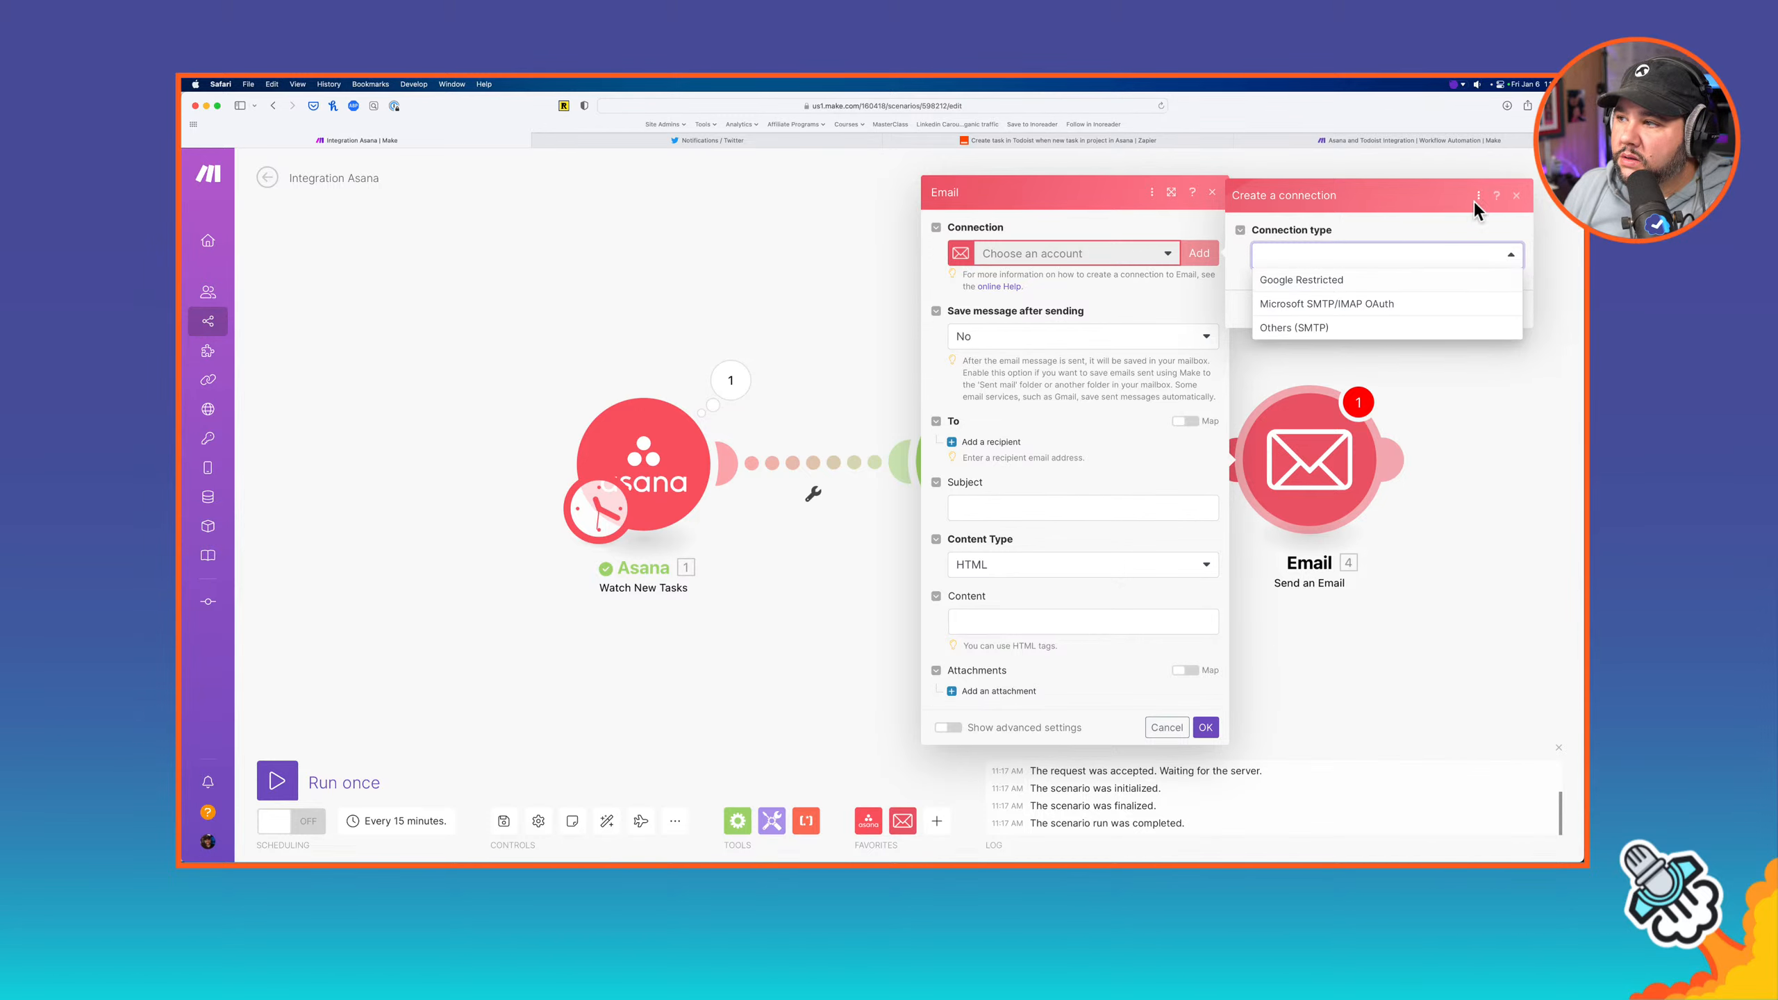
click(1517, 195)
right_click(1341, 441)
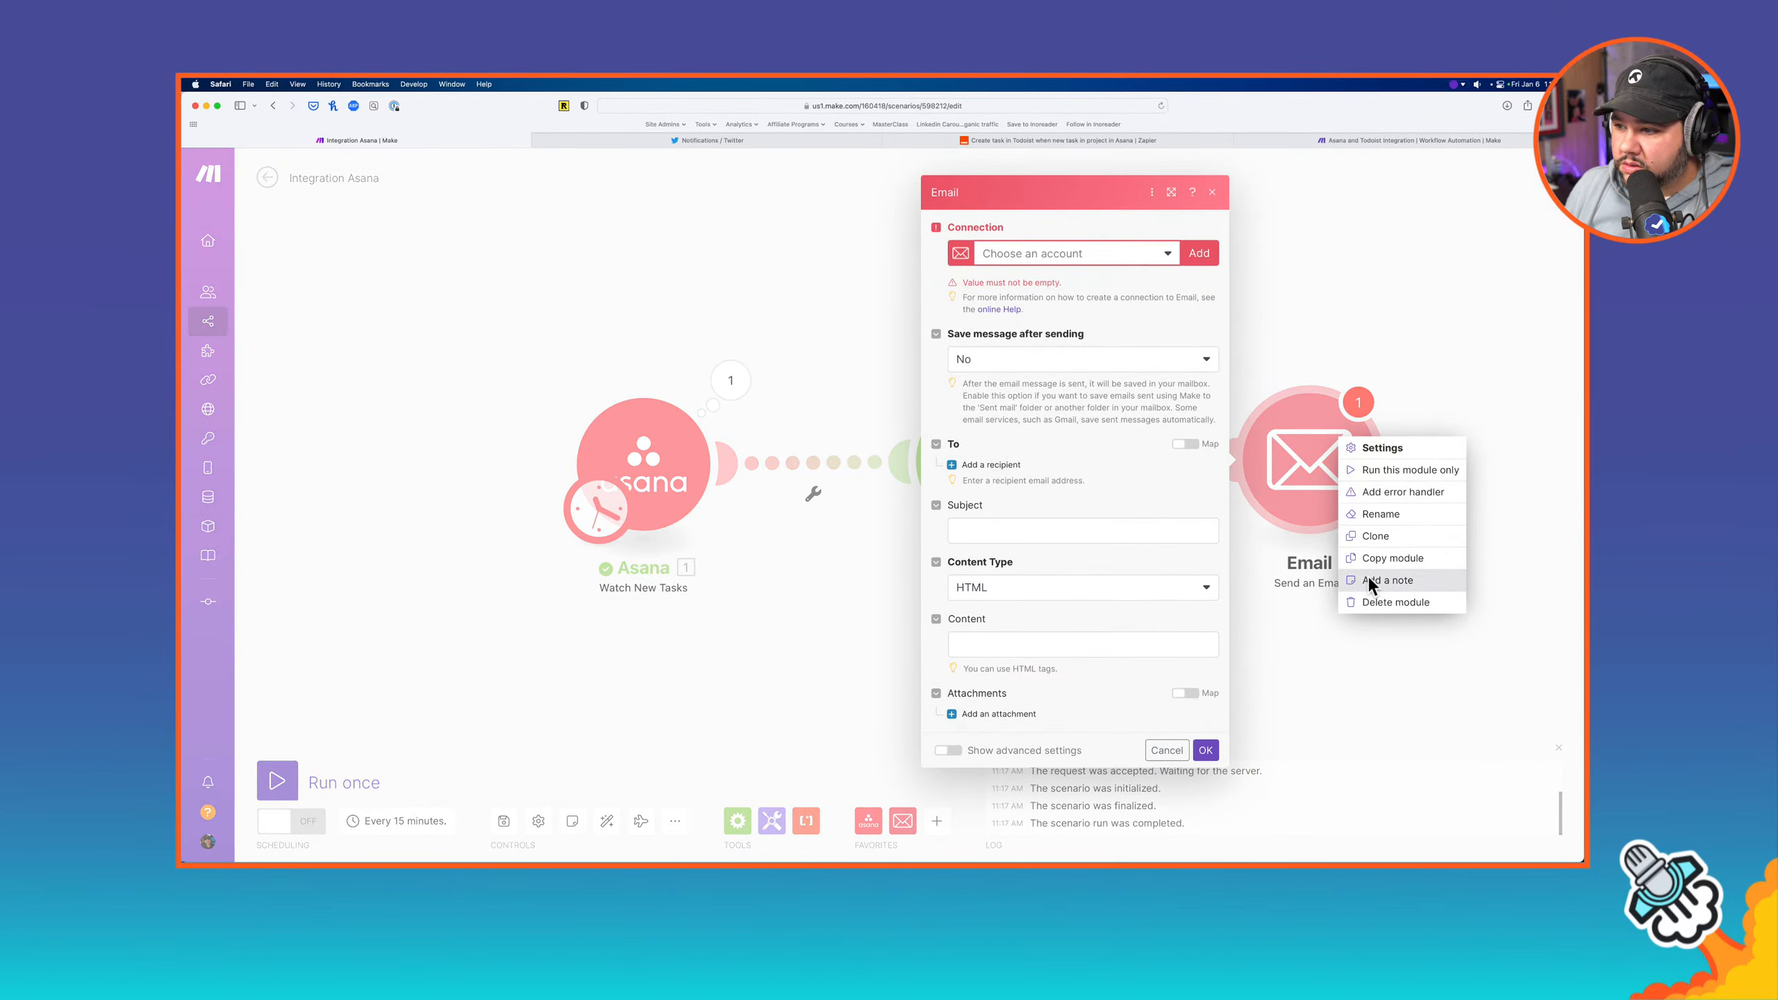
click(1373, 601)
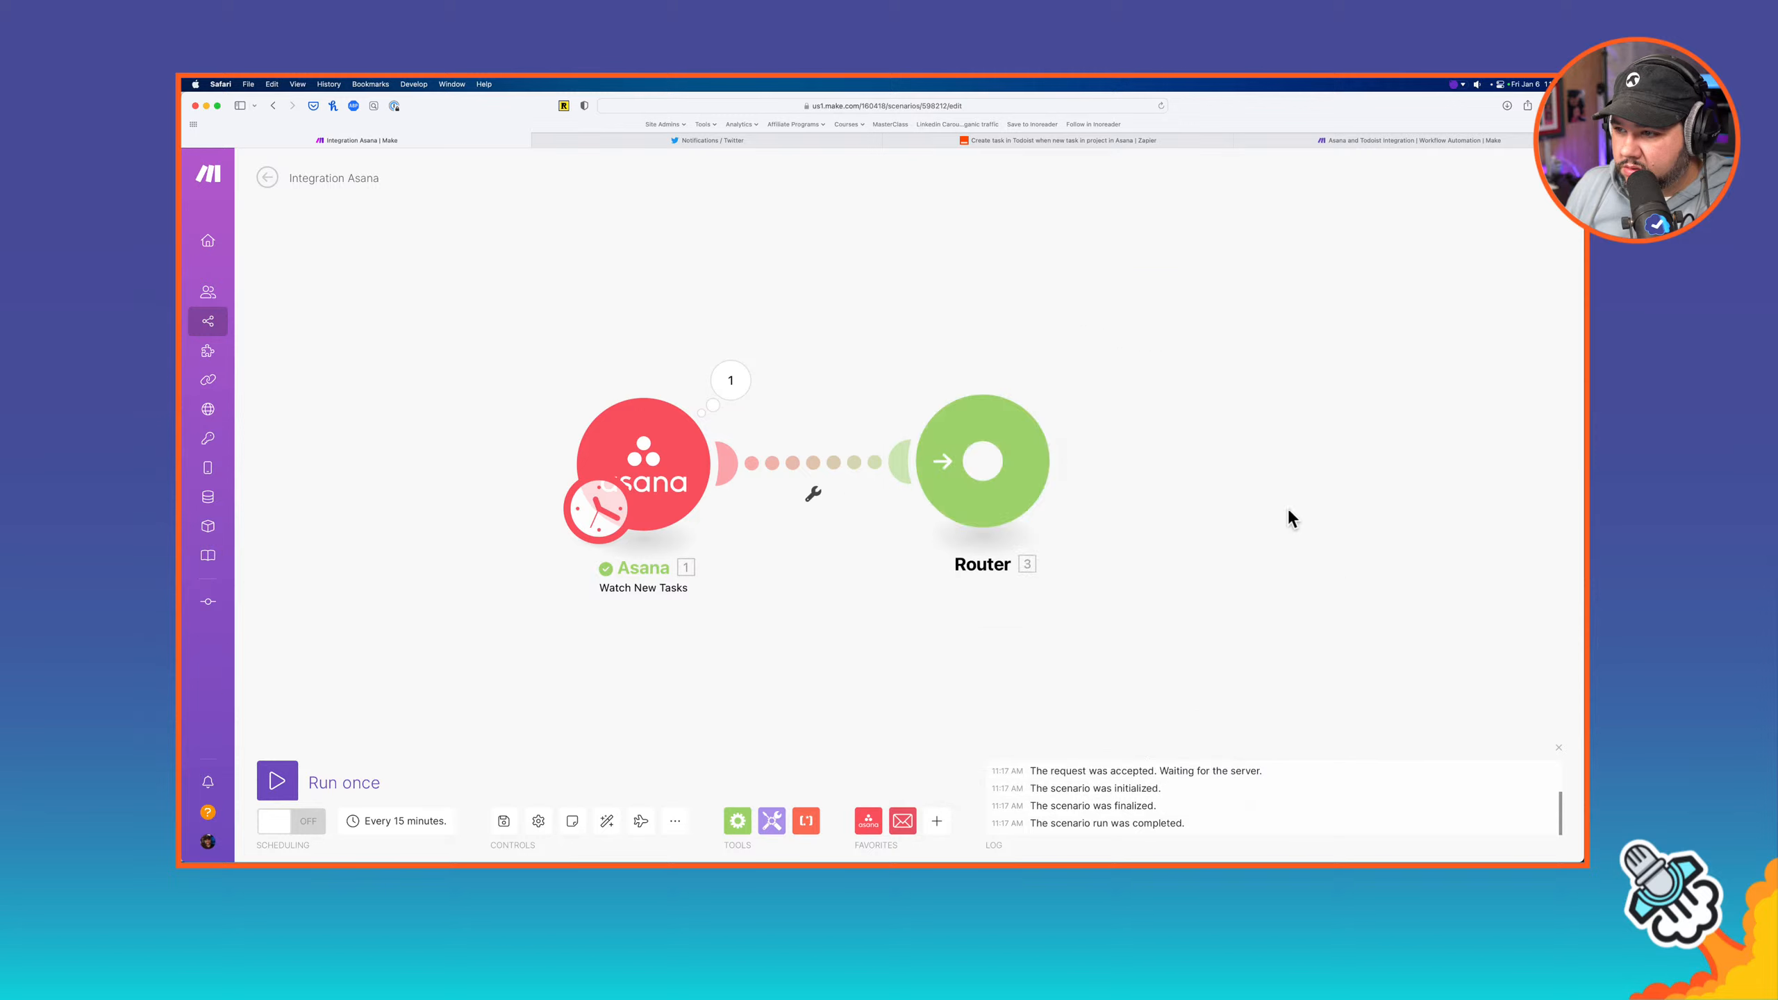
Add a new route to the Router, keeping only one empty module after it
click(986, 466)
right_click(1256, 347)
click(1267, 361)
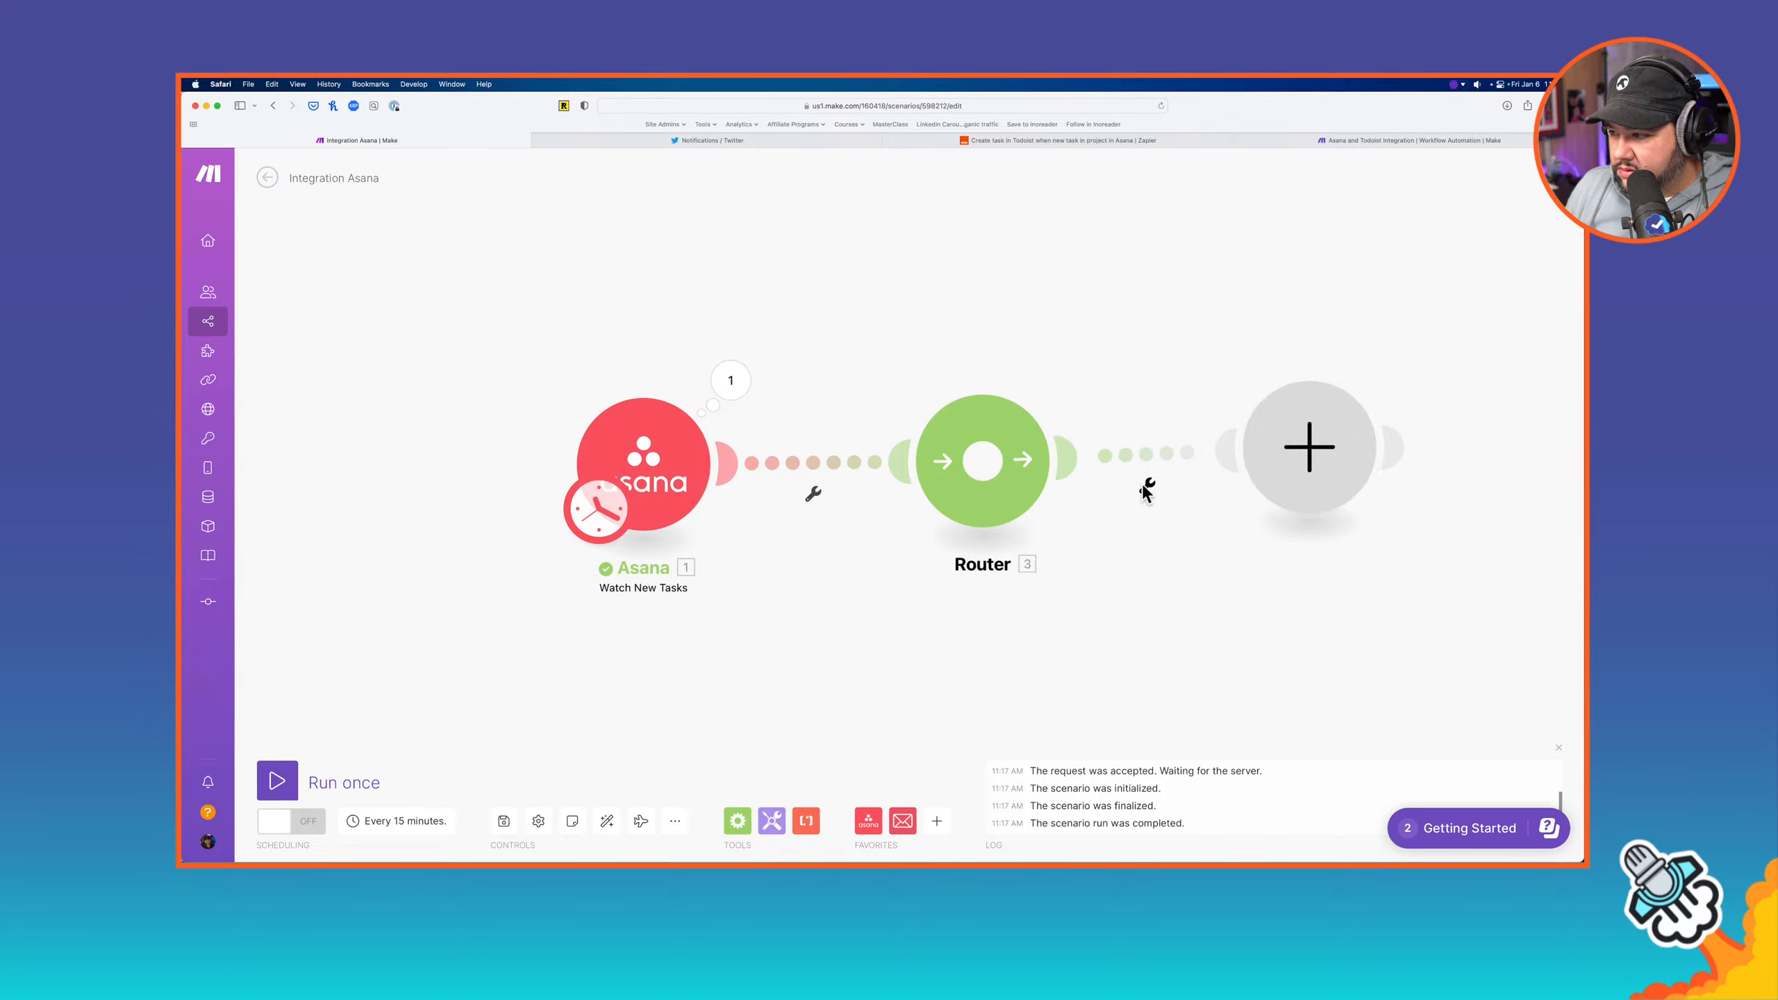
Set the new route's filter to label "Assigned to Me" and Assignee Name equal to the user's full name, and save it
click(1146, 489)
click(1132, 493)
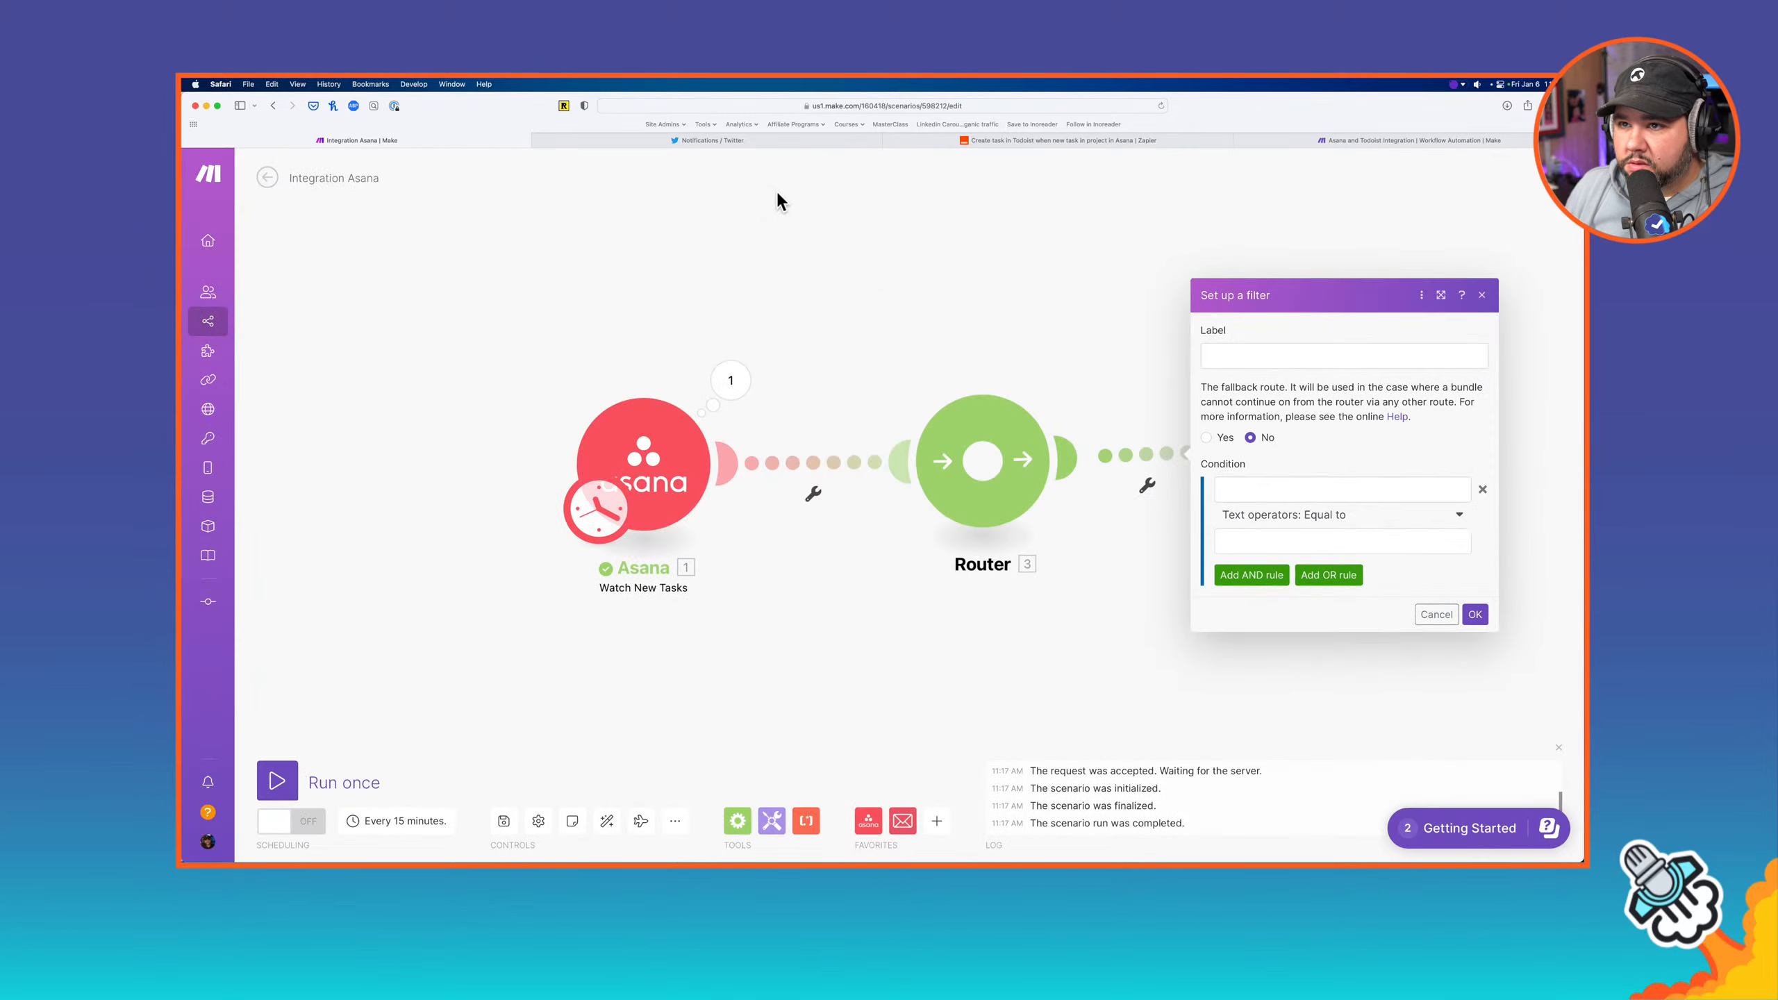
click(1251, 358)
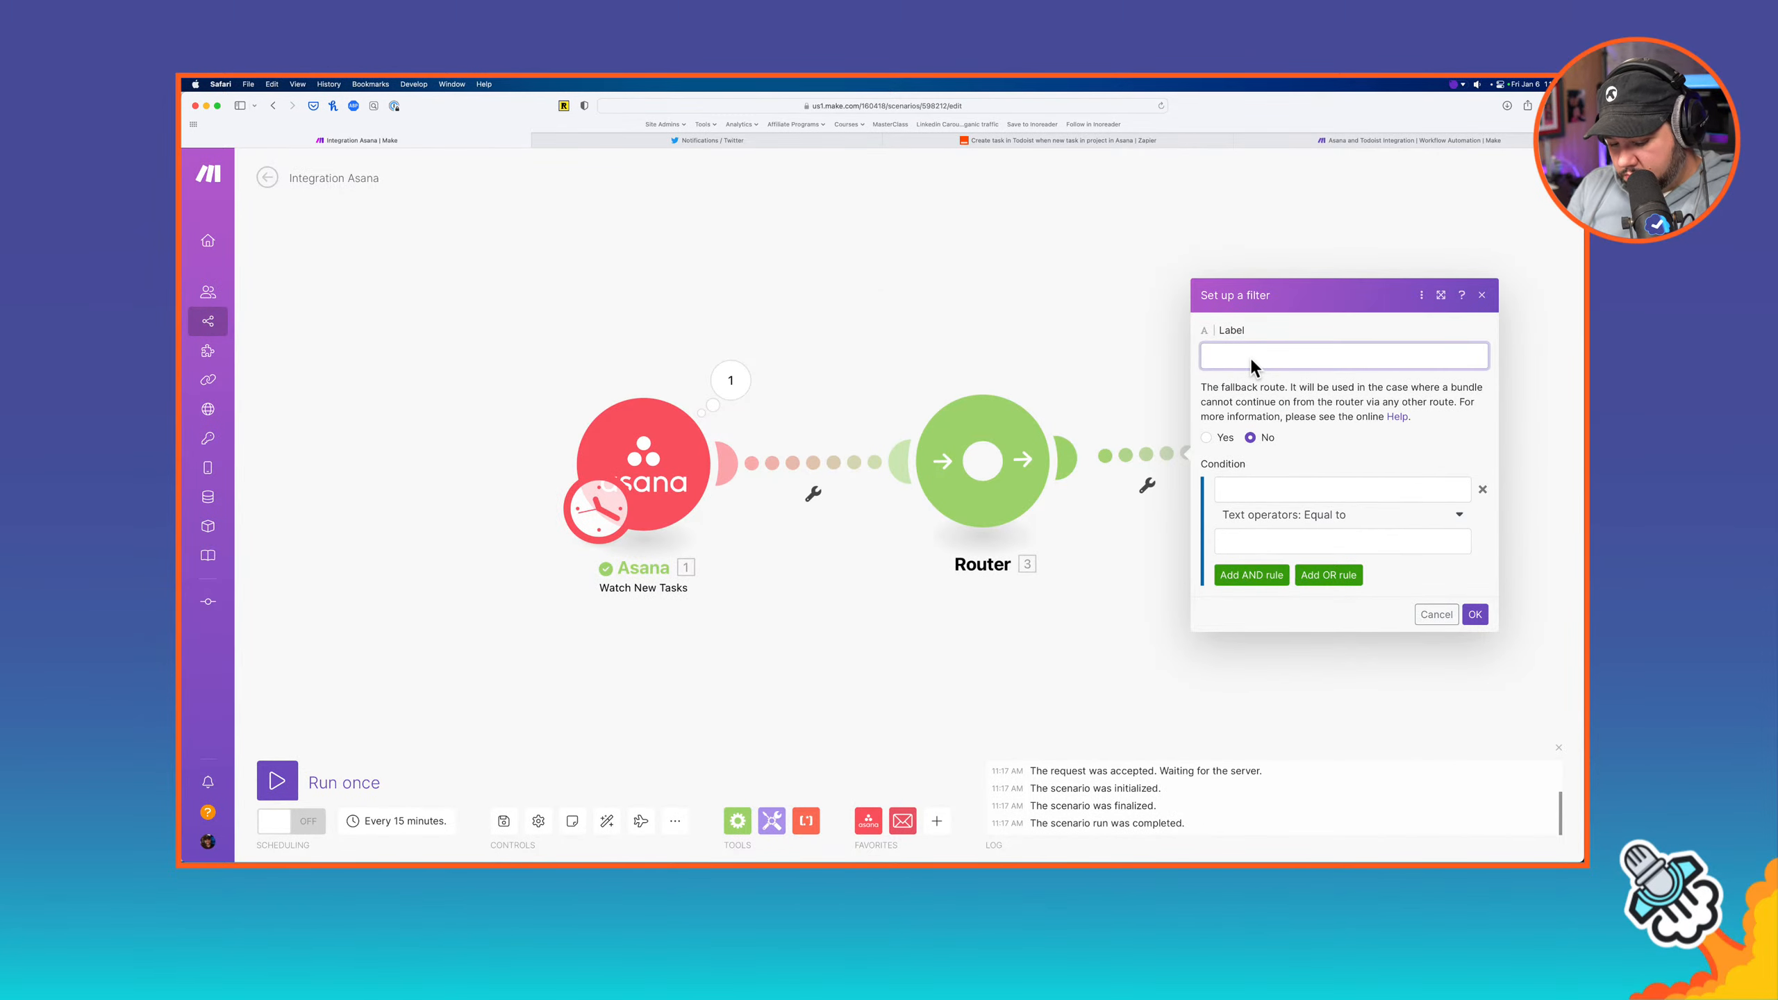
text(Assigned to Me)
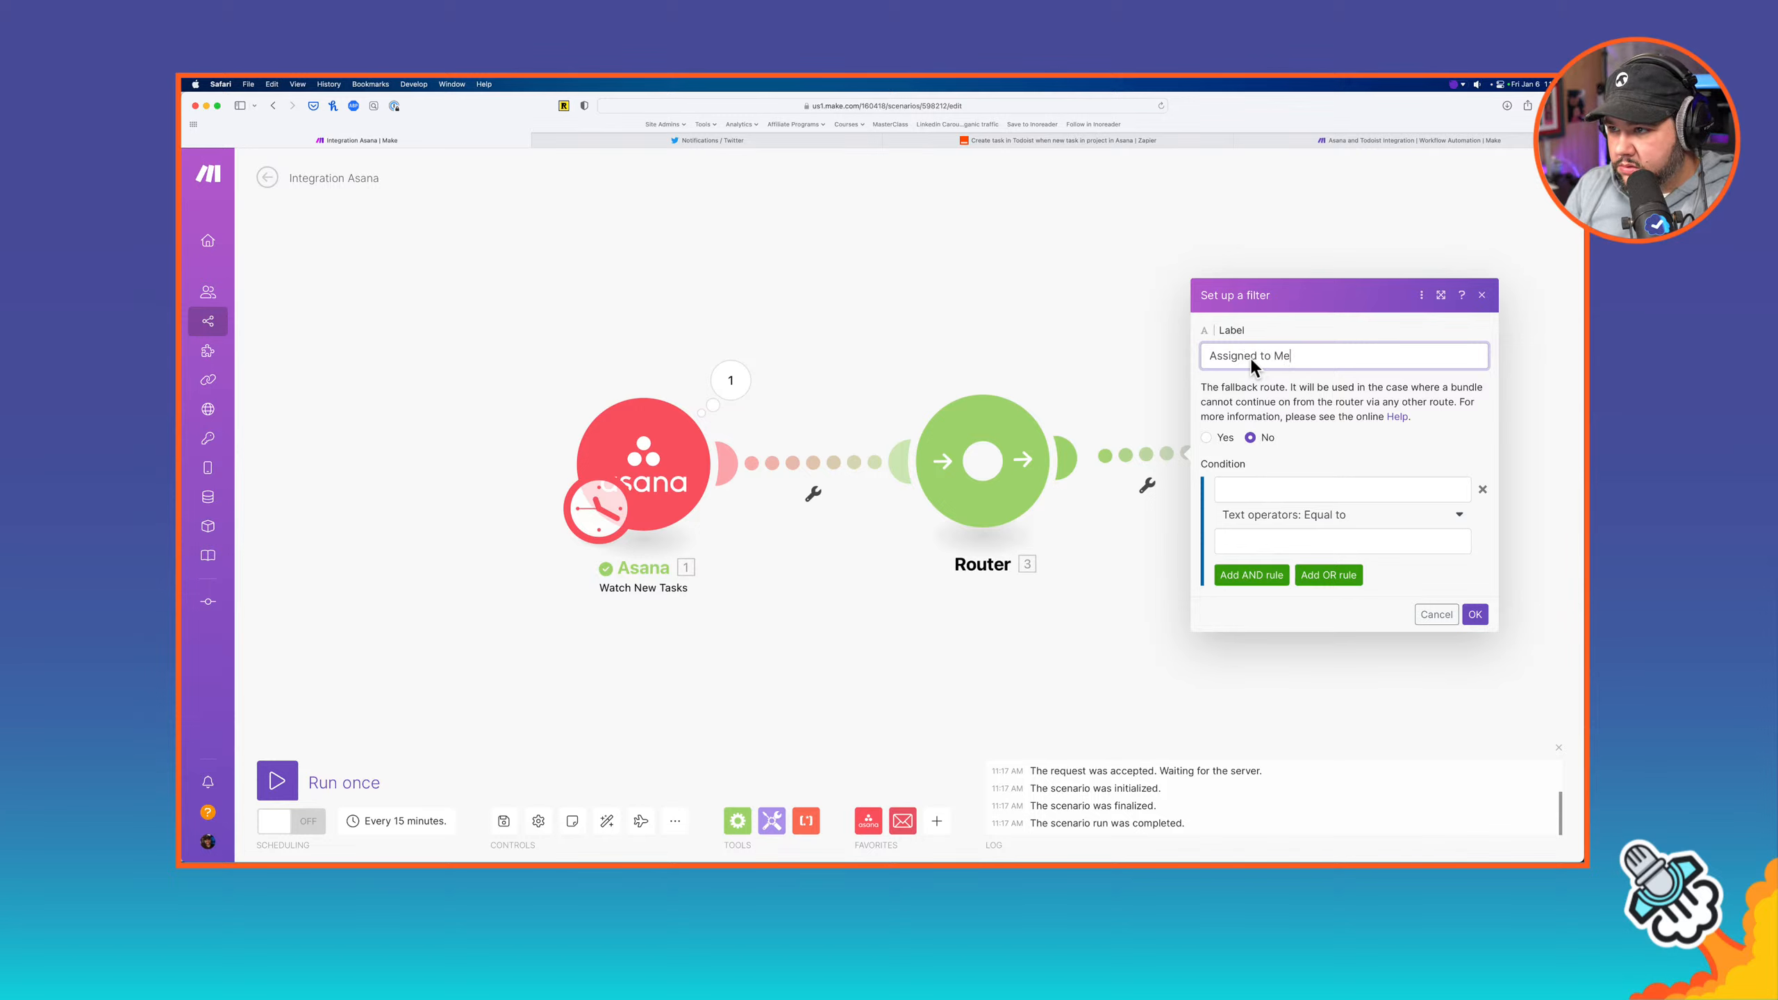
click(1305, 491)
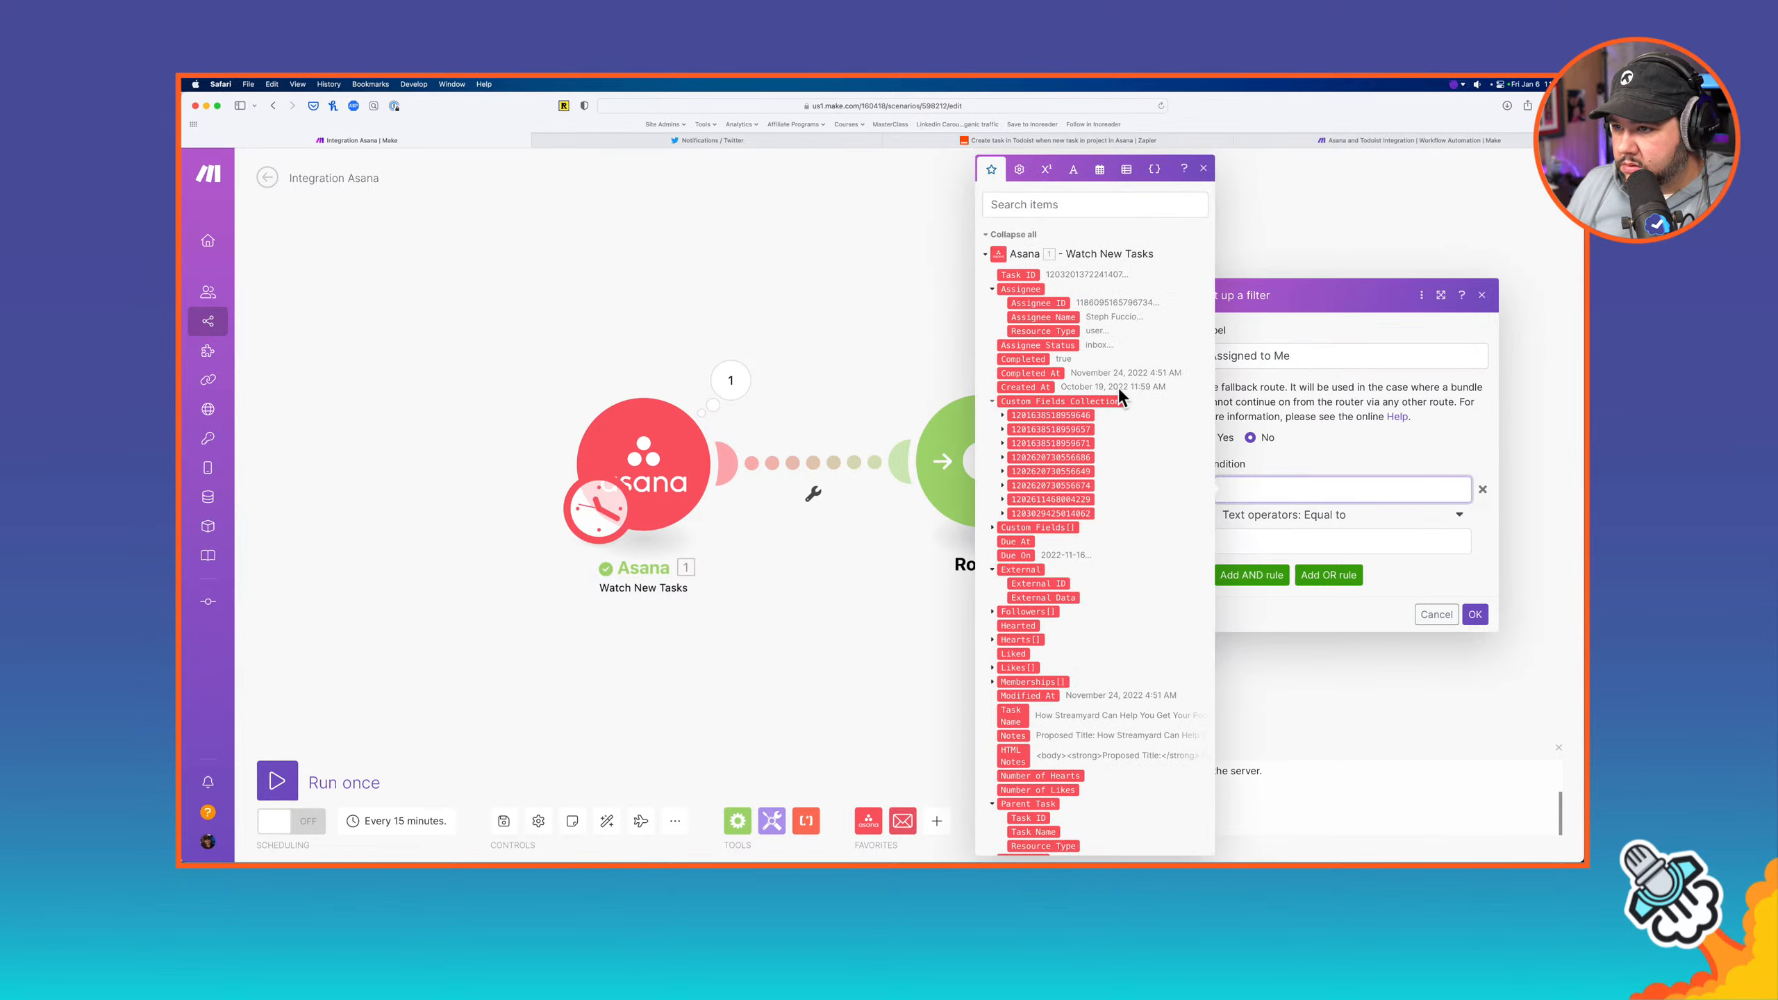
click(1073, 317)
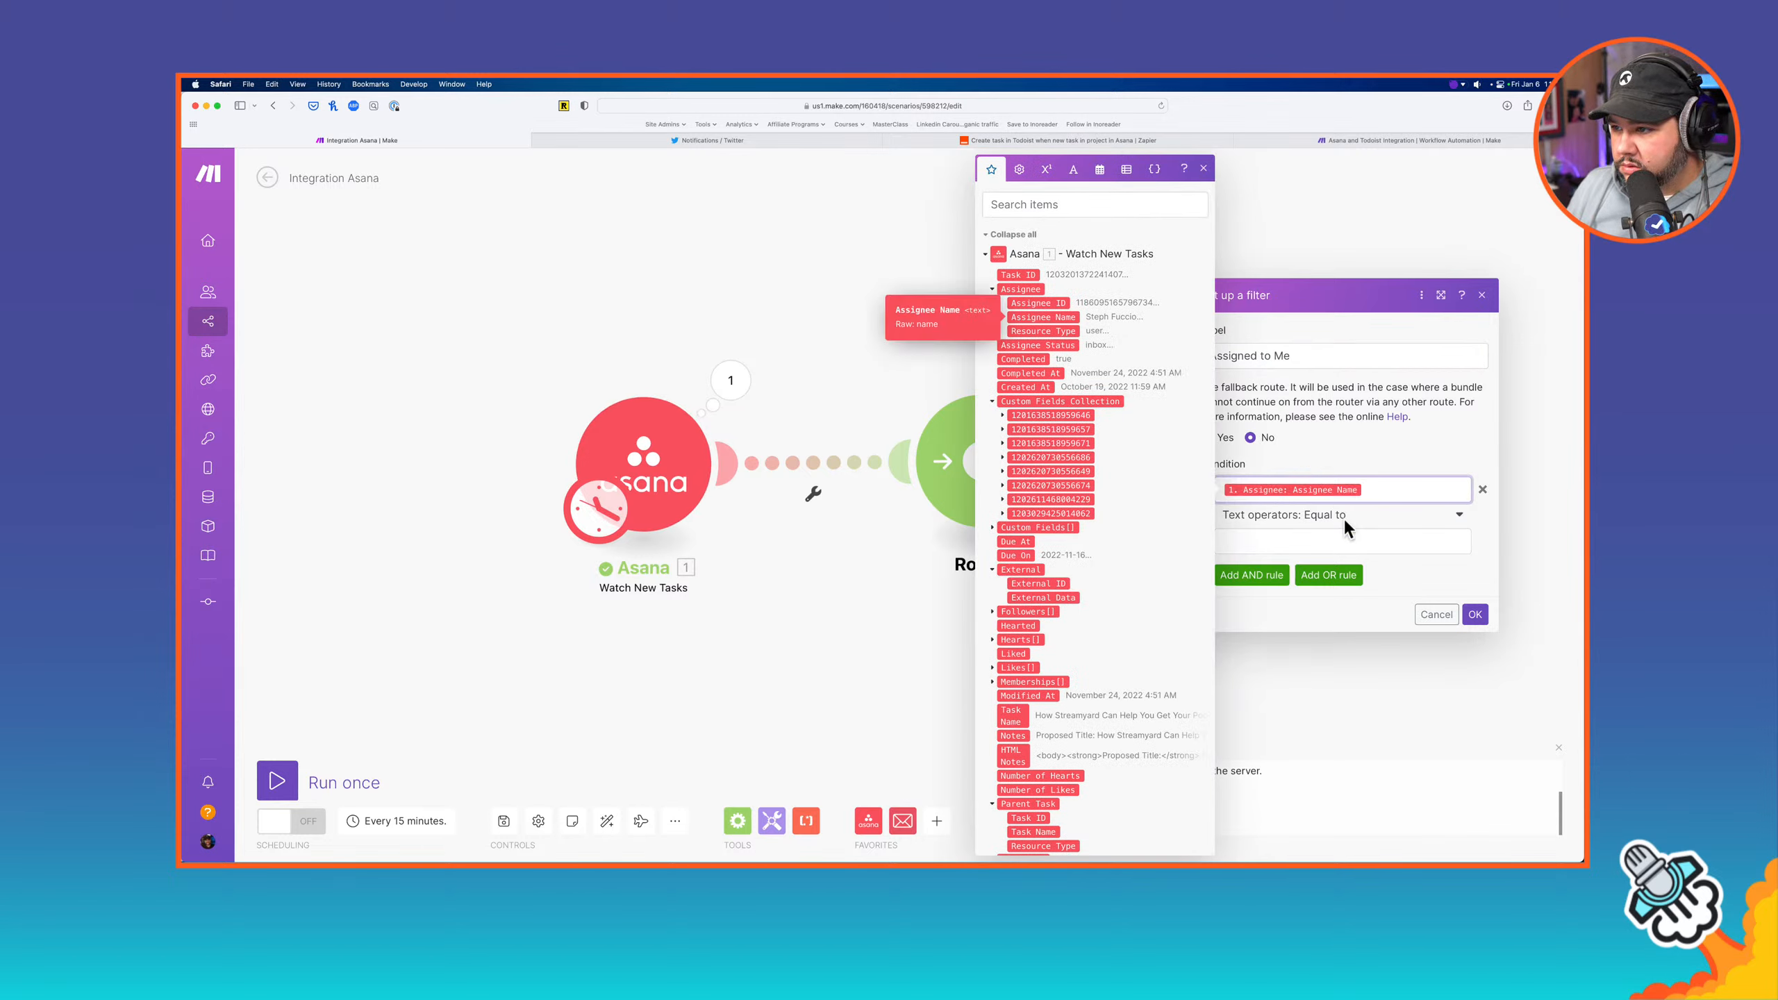
click(1342, 543)
text(Joe Casabona)
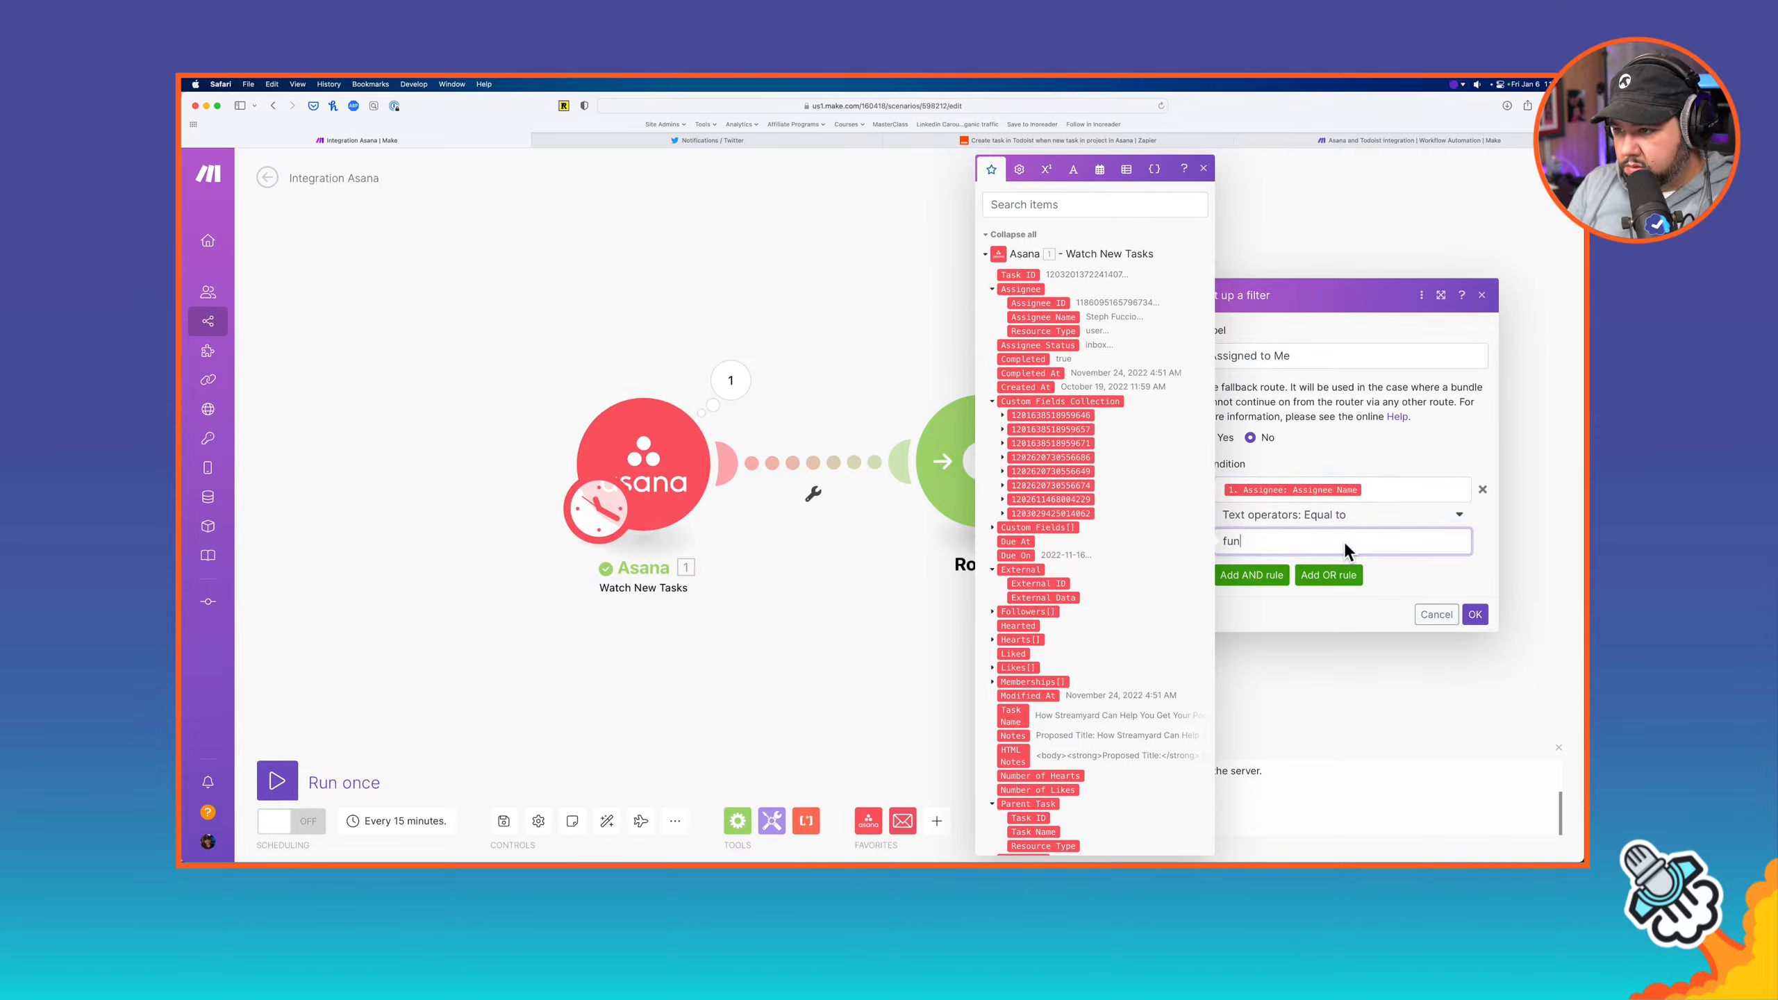
click(1476, 614)
Add a Gmail module with the Send an email action to the empty module after the Router
click(1308, 462)
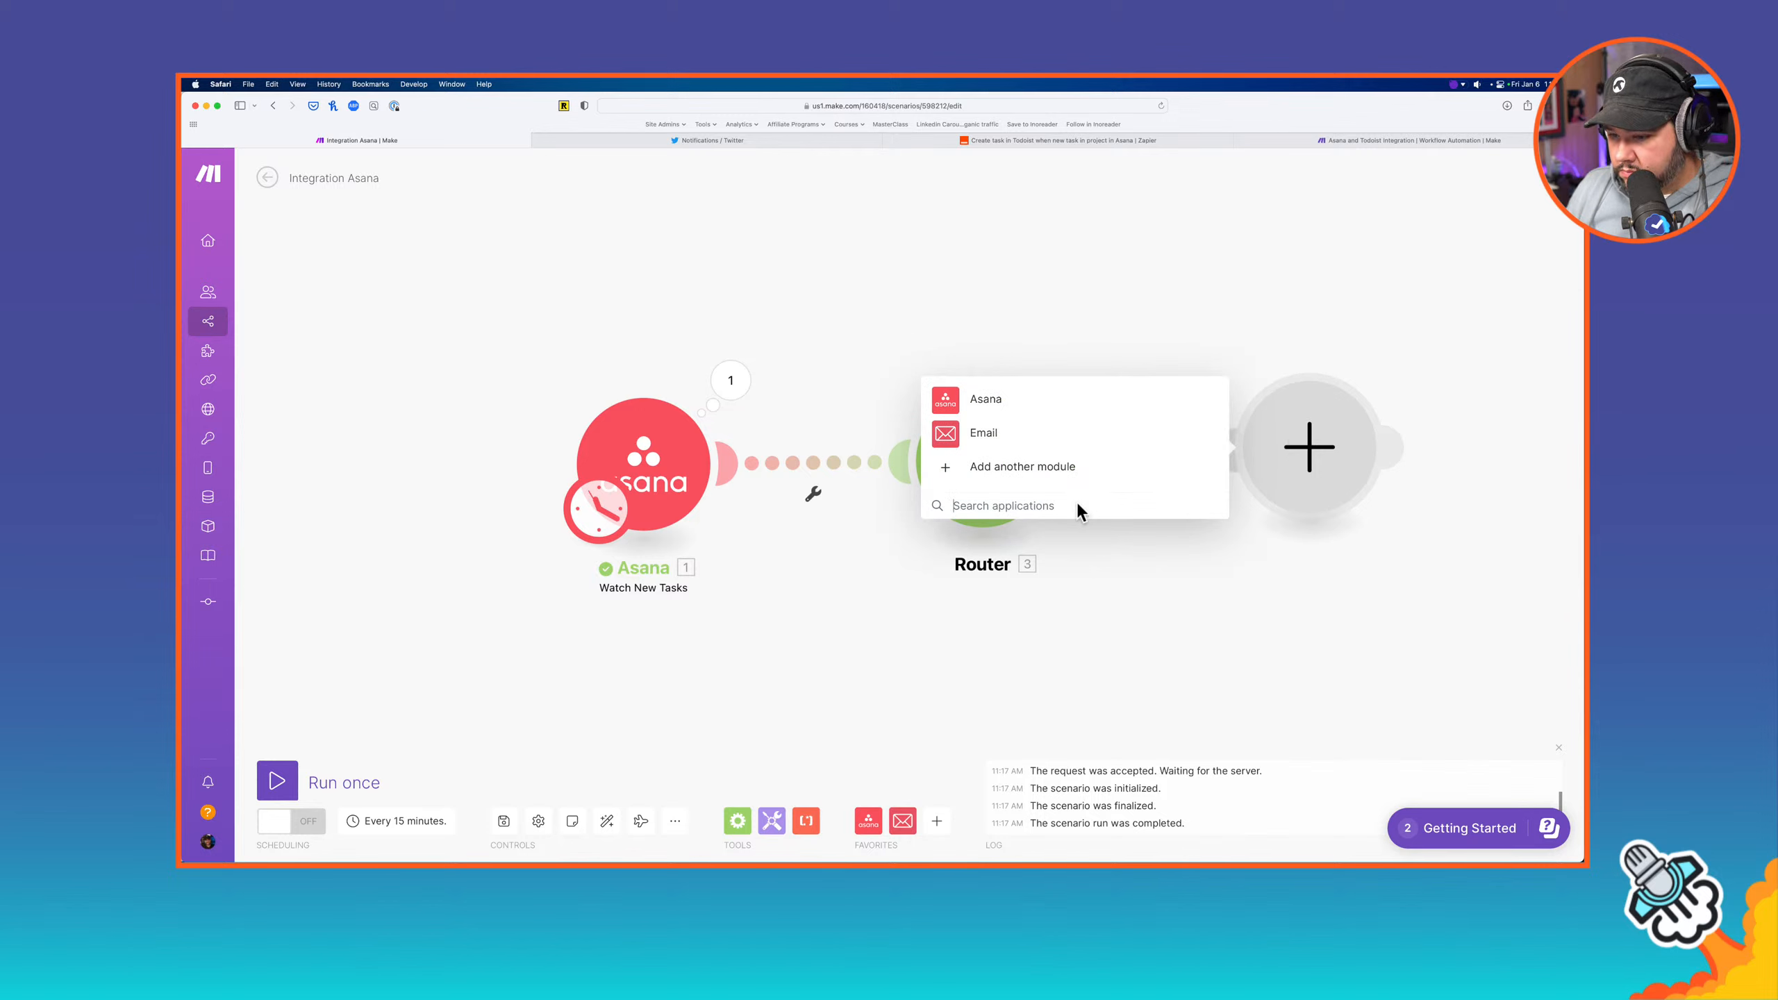
text(gmail)
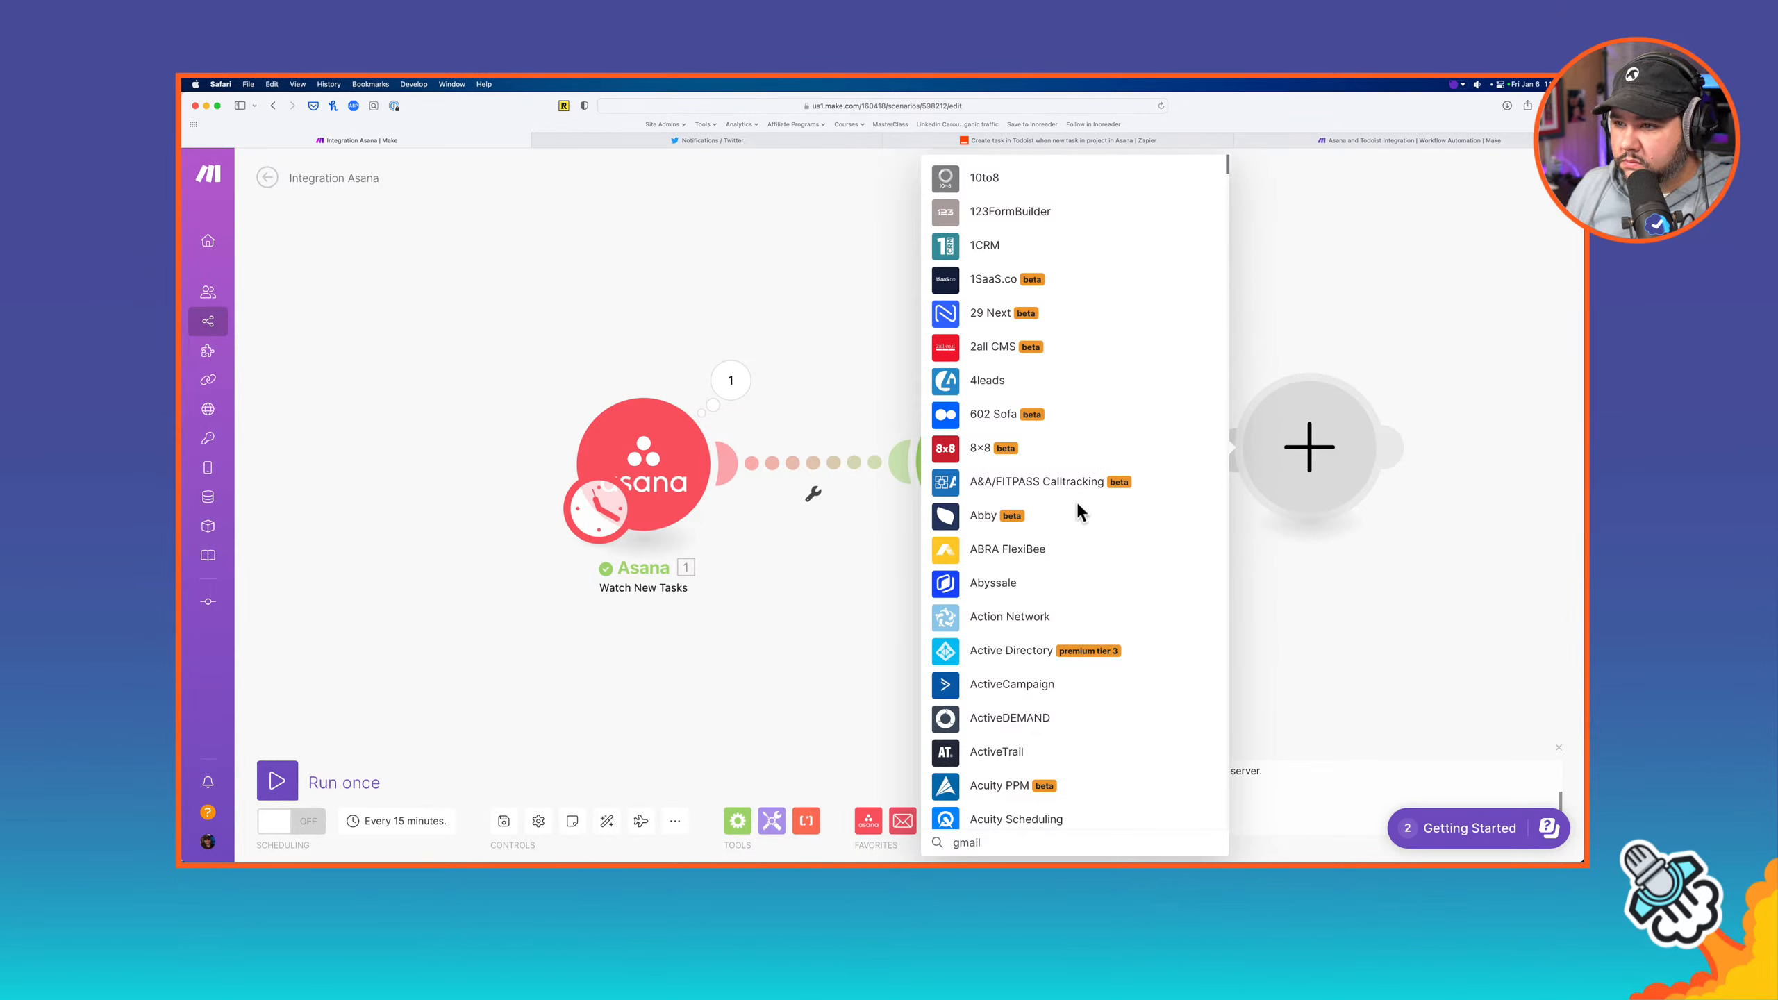
click(992, 400)
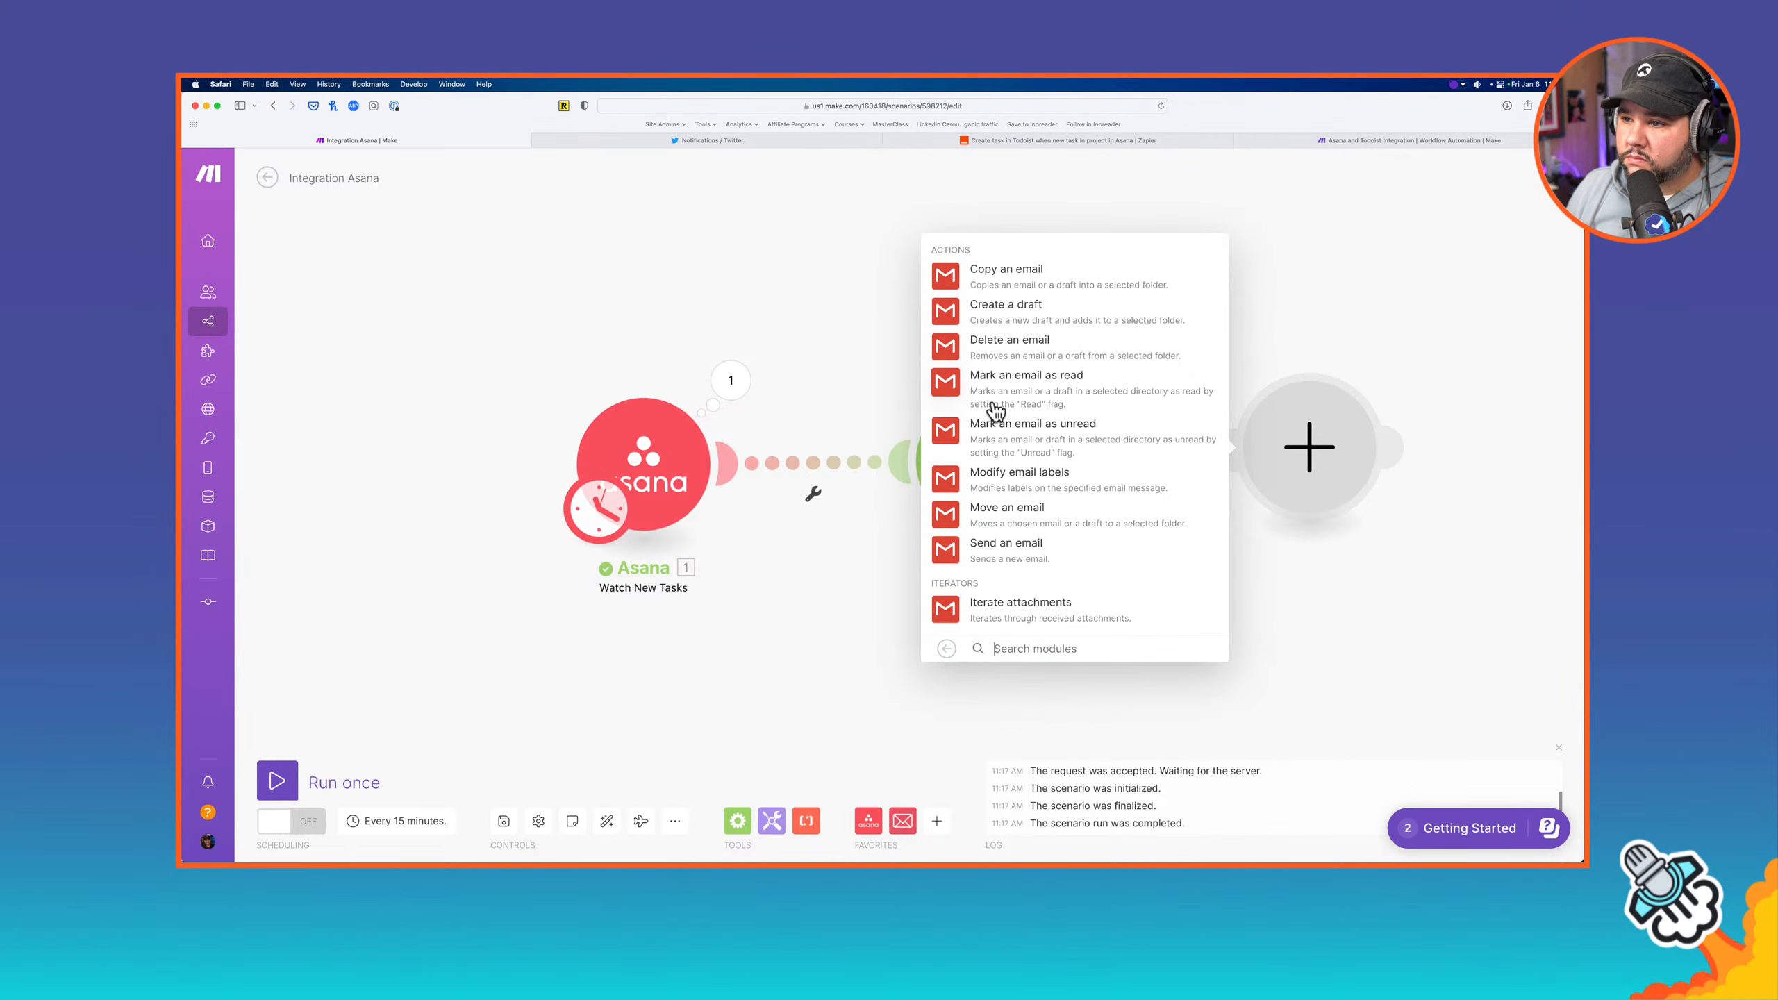
click(1018, 554)
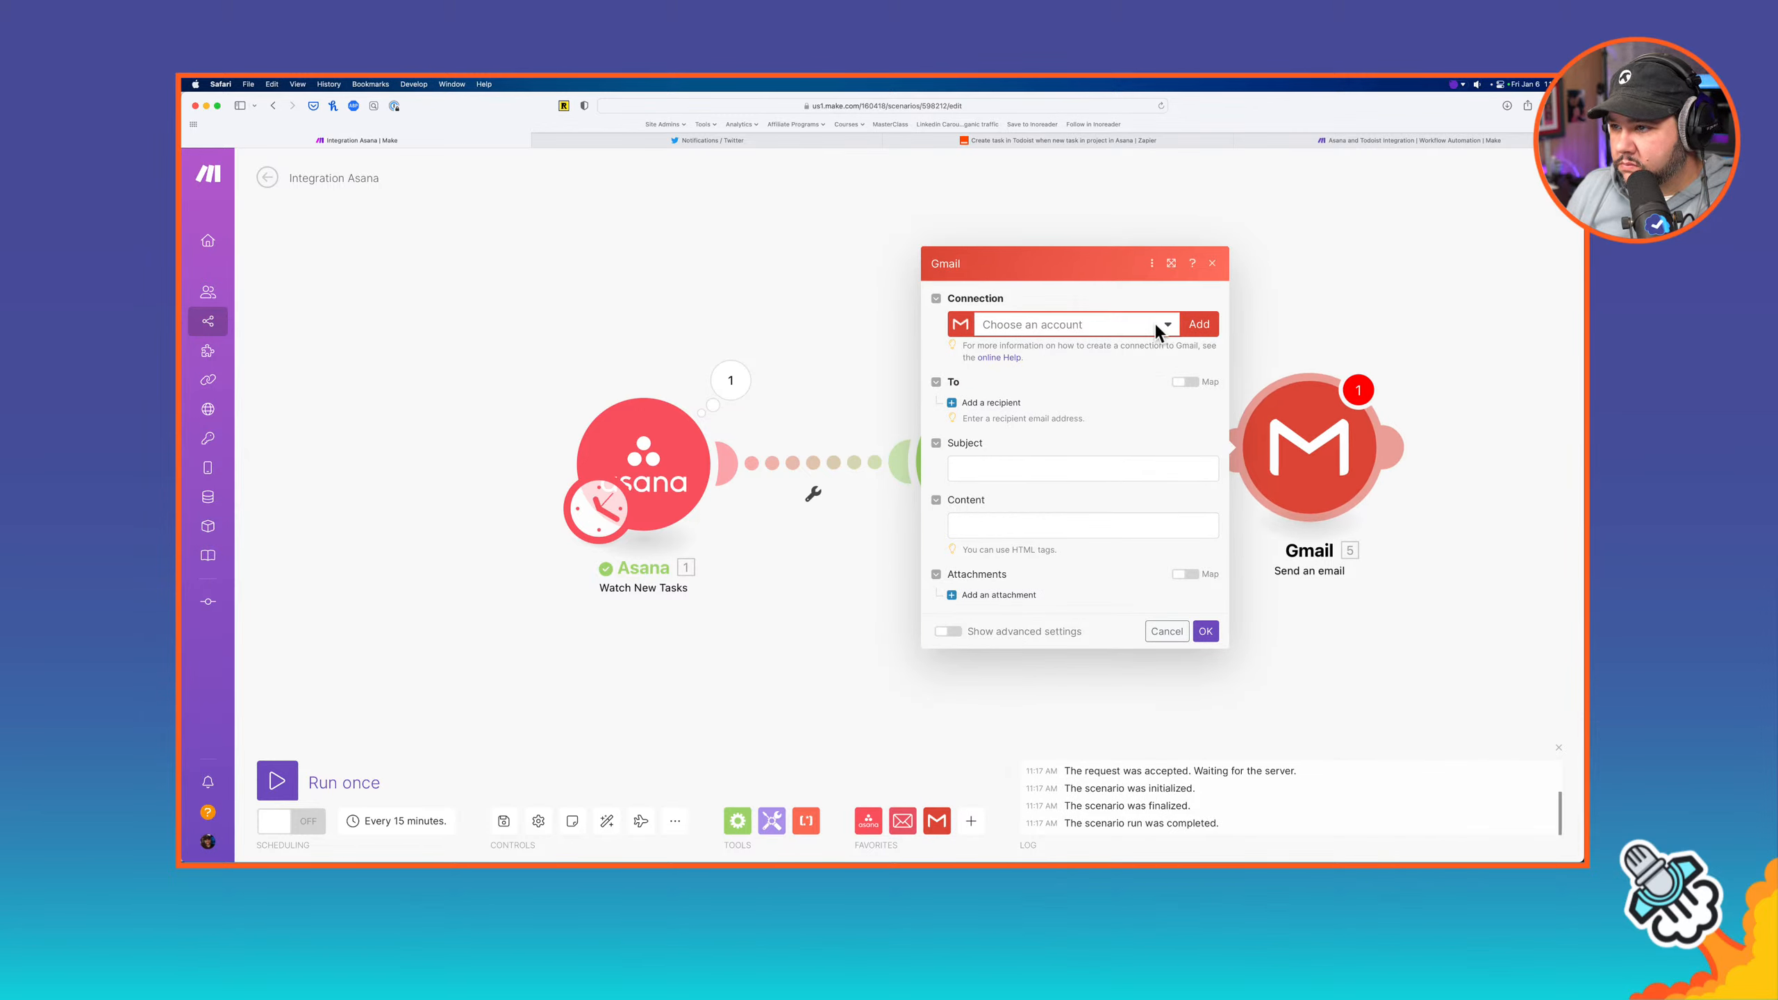
Start a new connection for the Gmail module and show its advanced settings
click(1156, 329)
click(1210, 325)
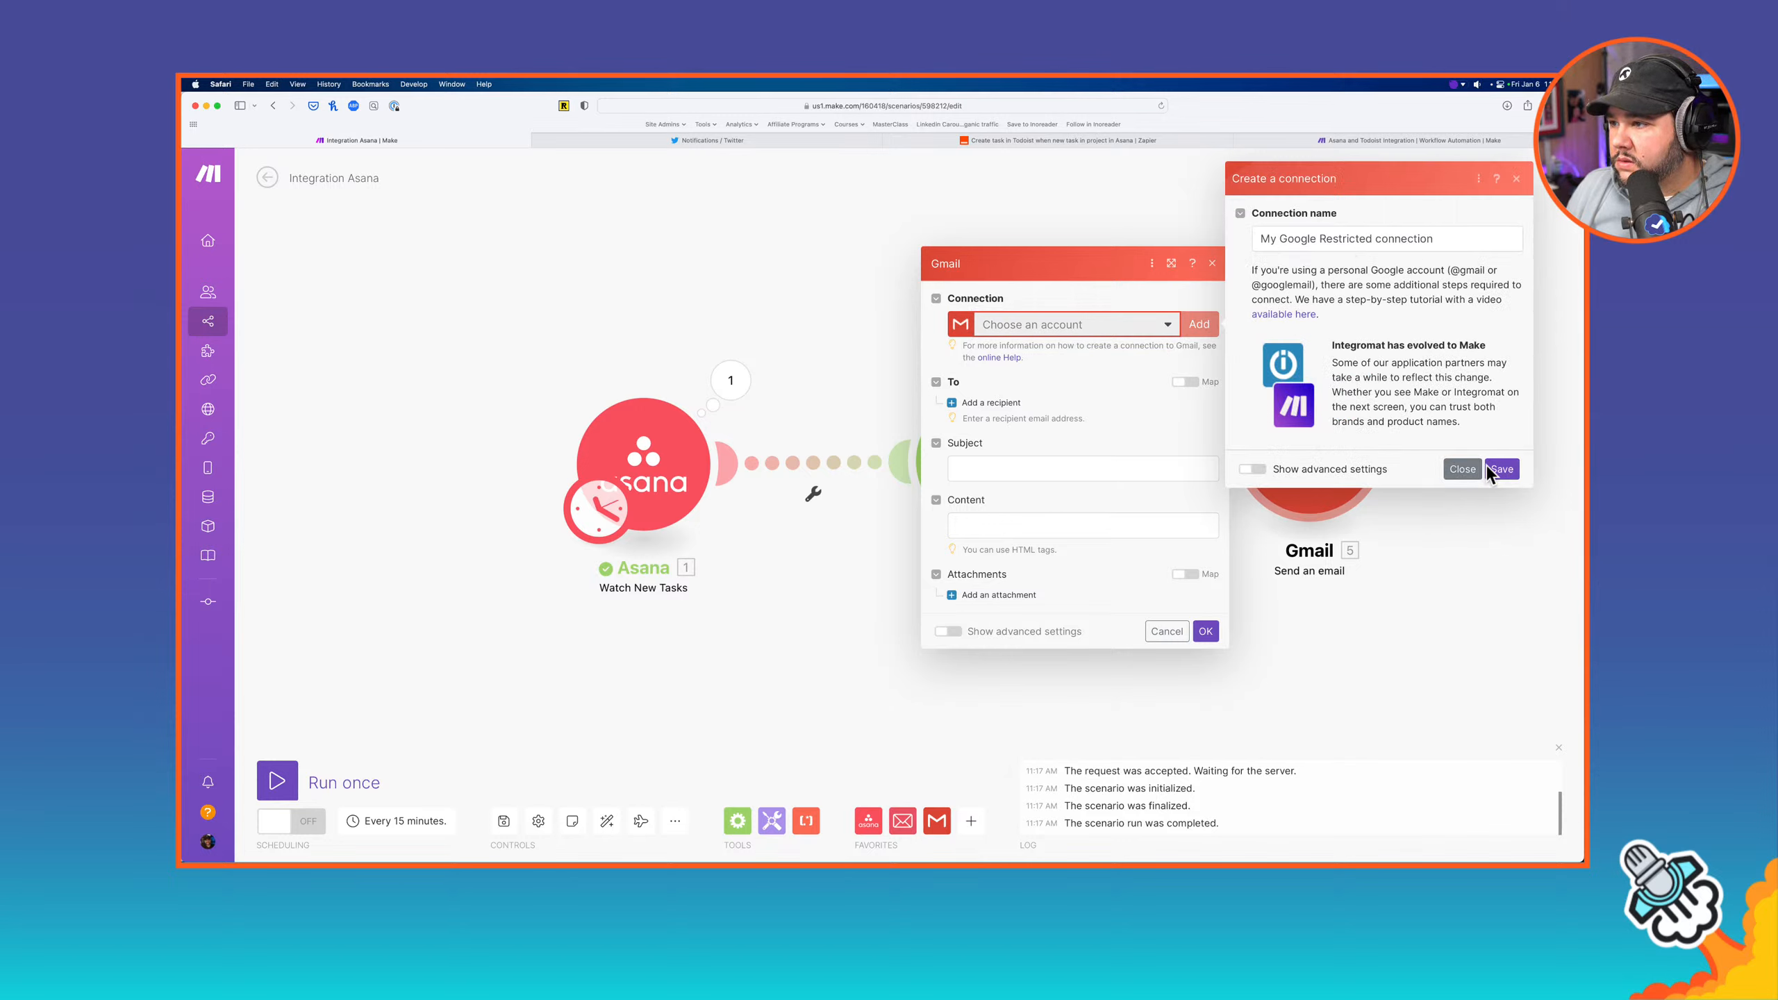
click(1251, 470)
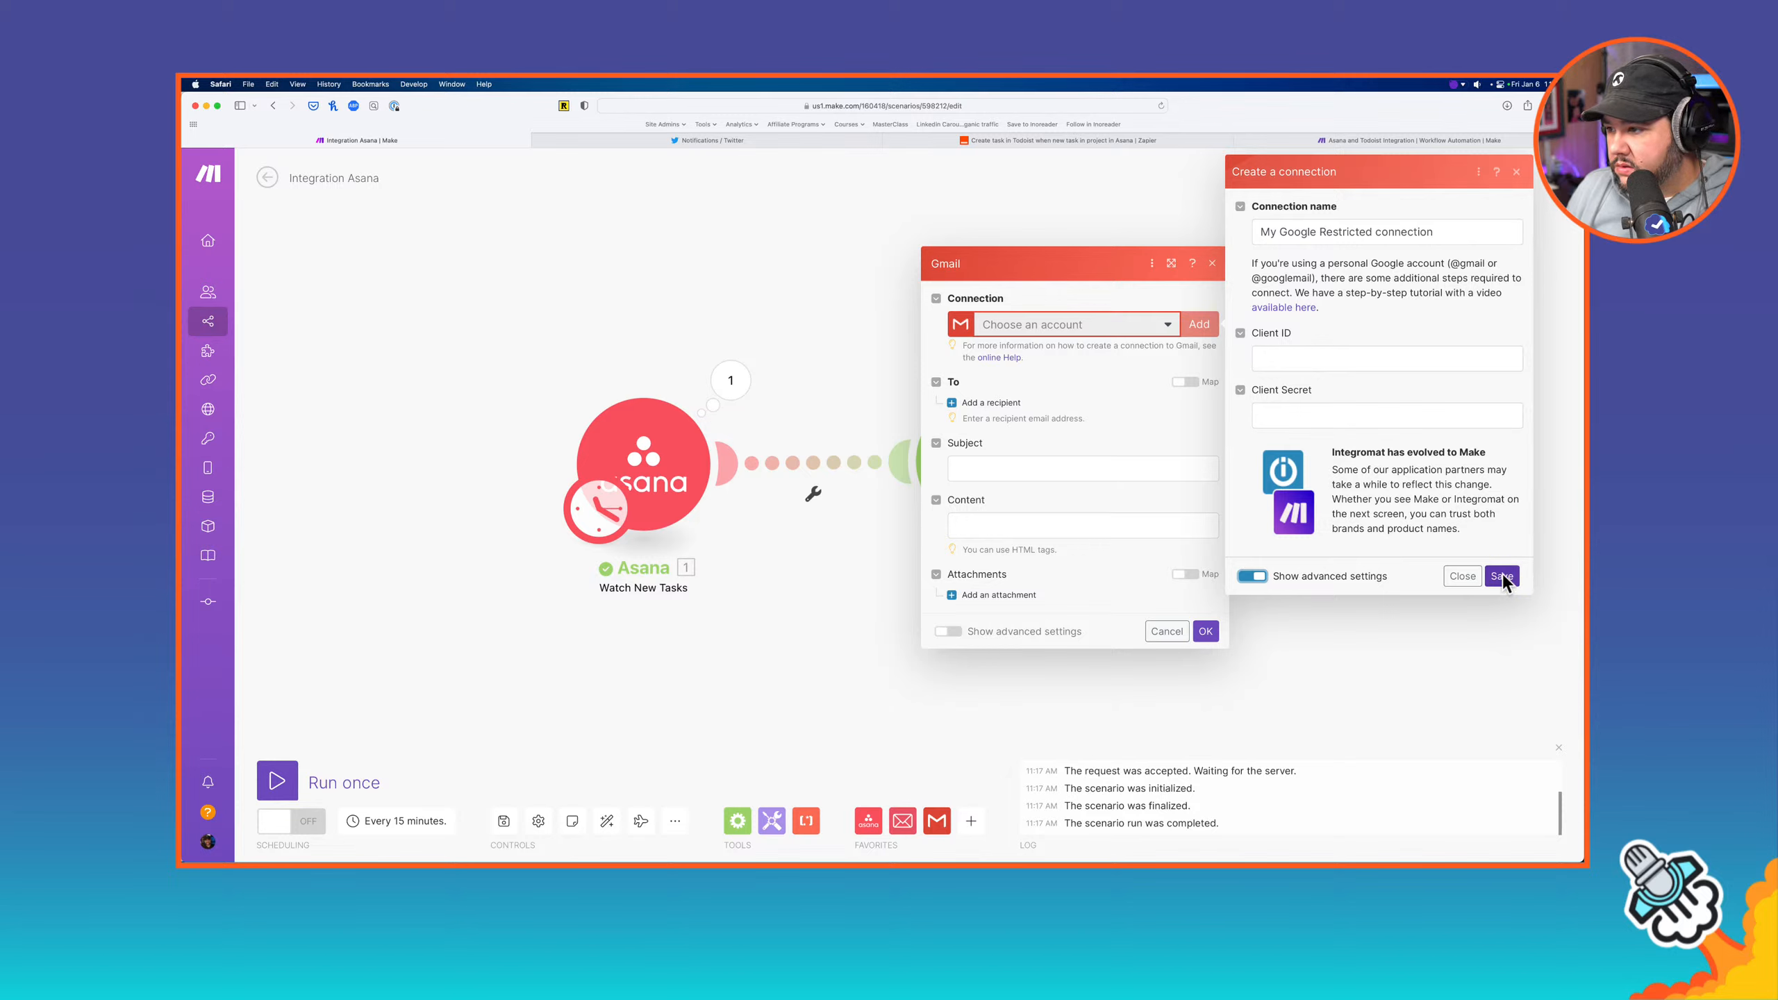
Open the linked help article on connecting personal Google accounts and review the custom OAuth client setup and required Gmail scopes
right_click(1282, 309)
click(1297, 320)
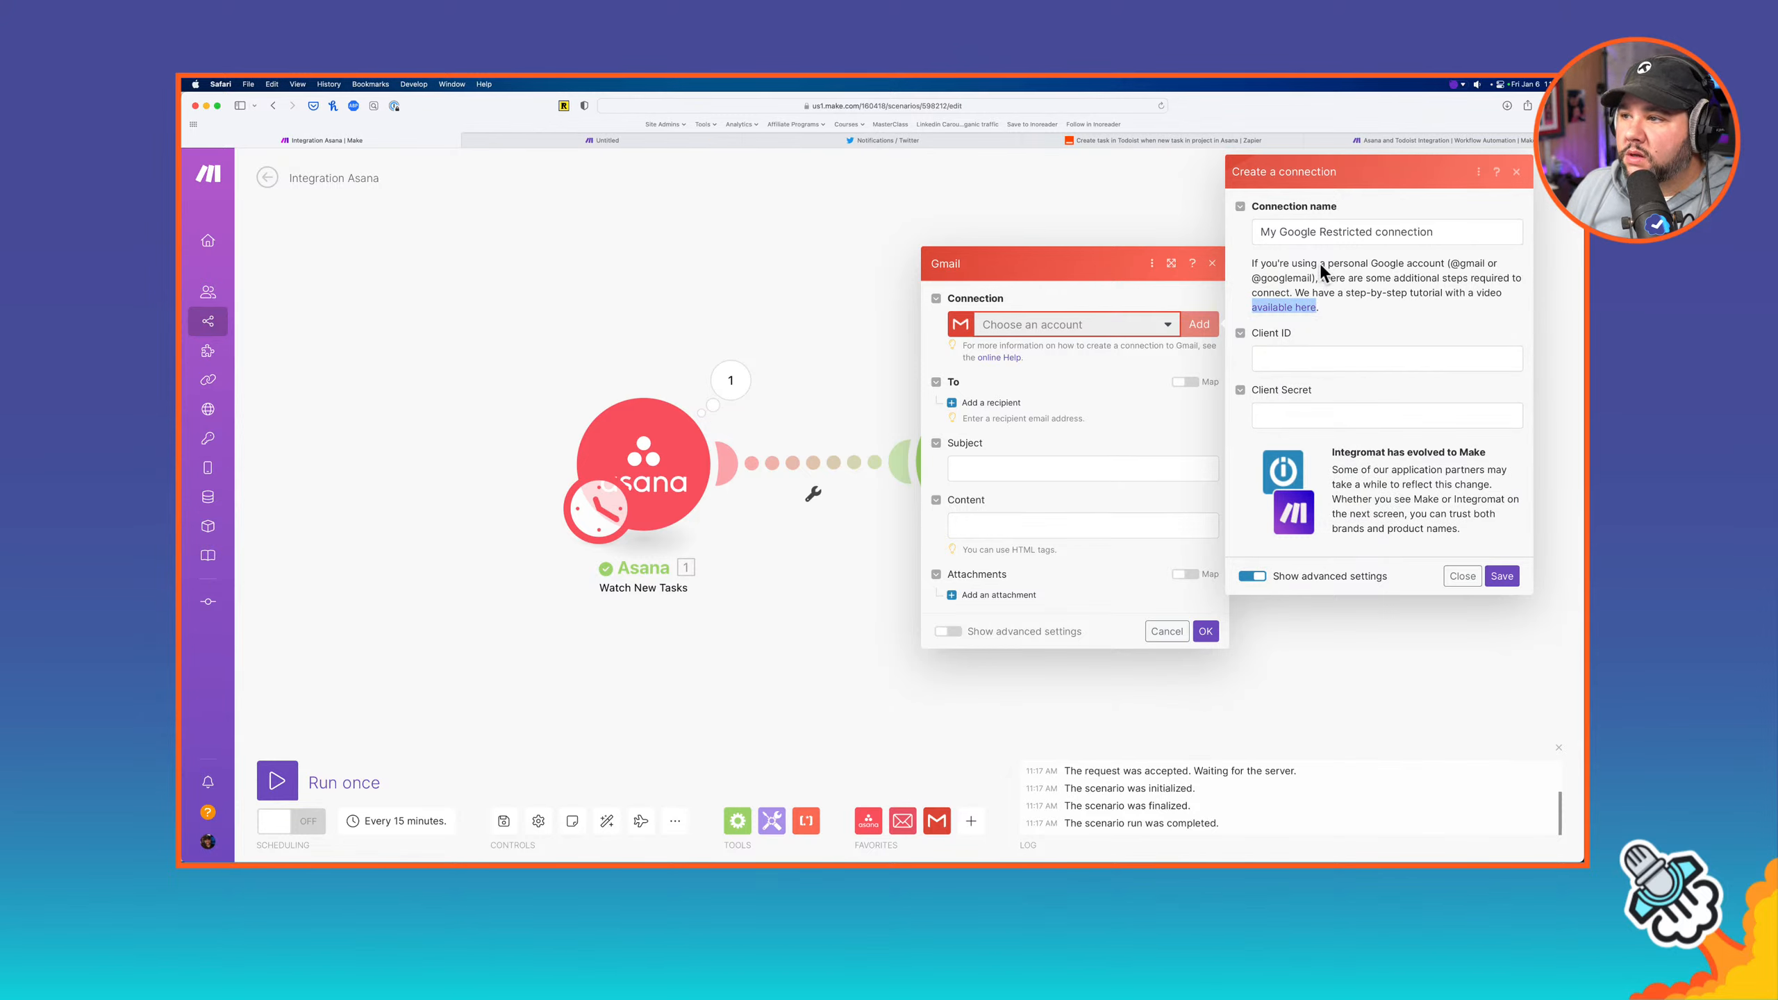
click(662, 139)
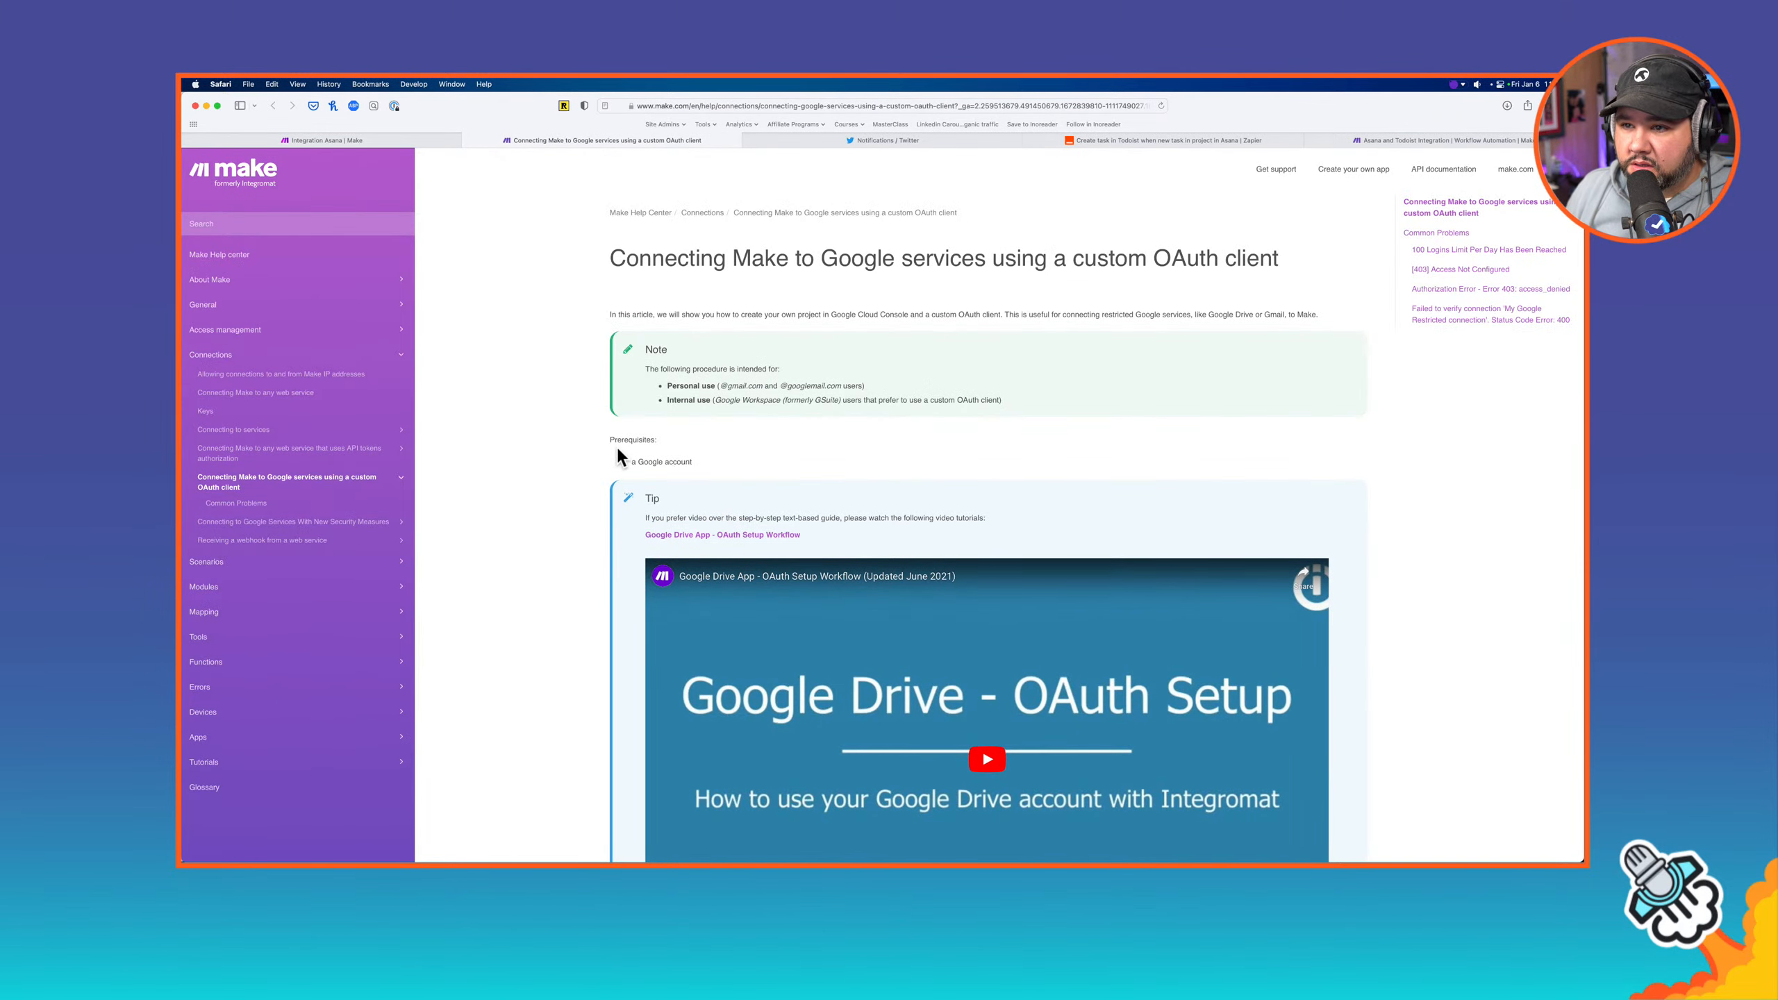
scroll(617, 457, down, 5)
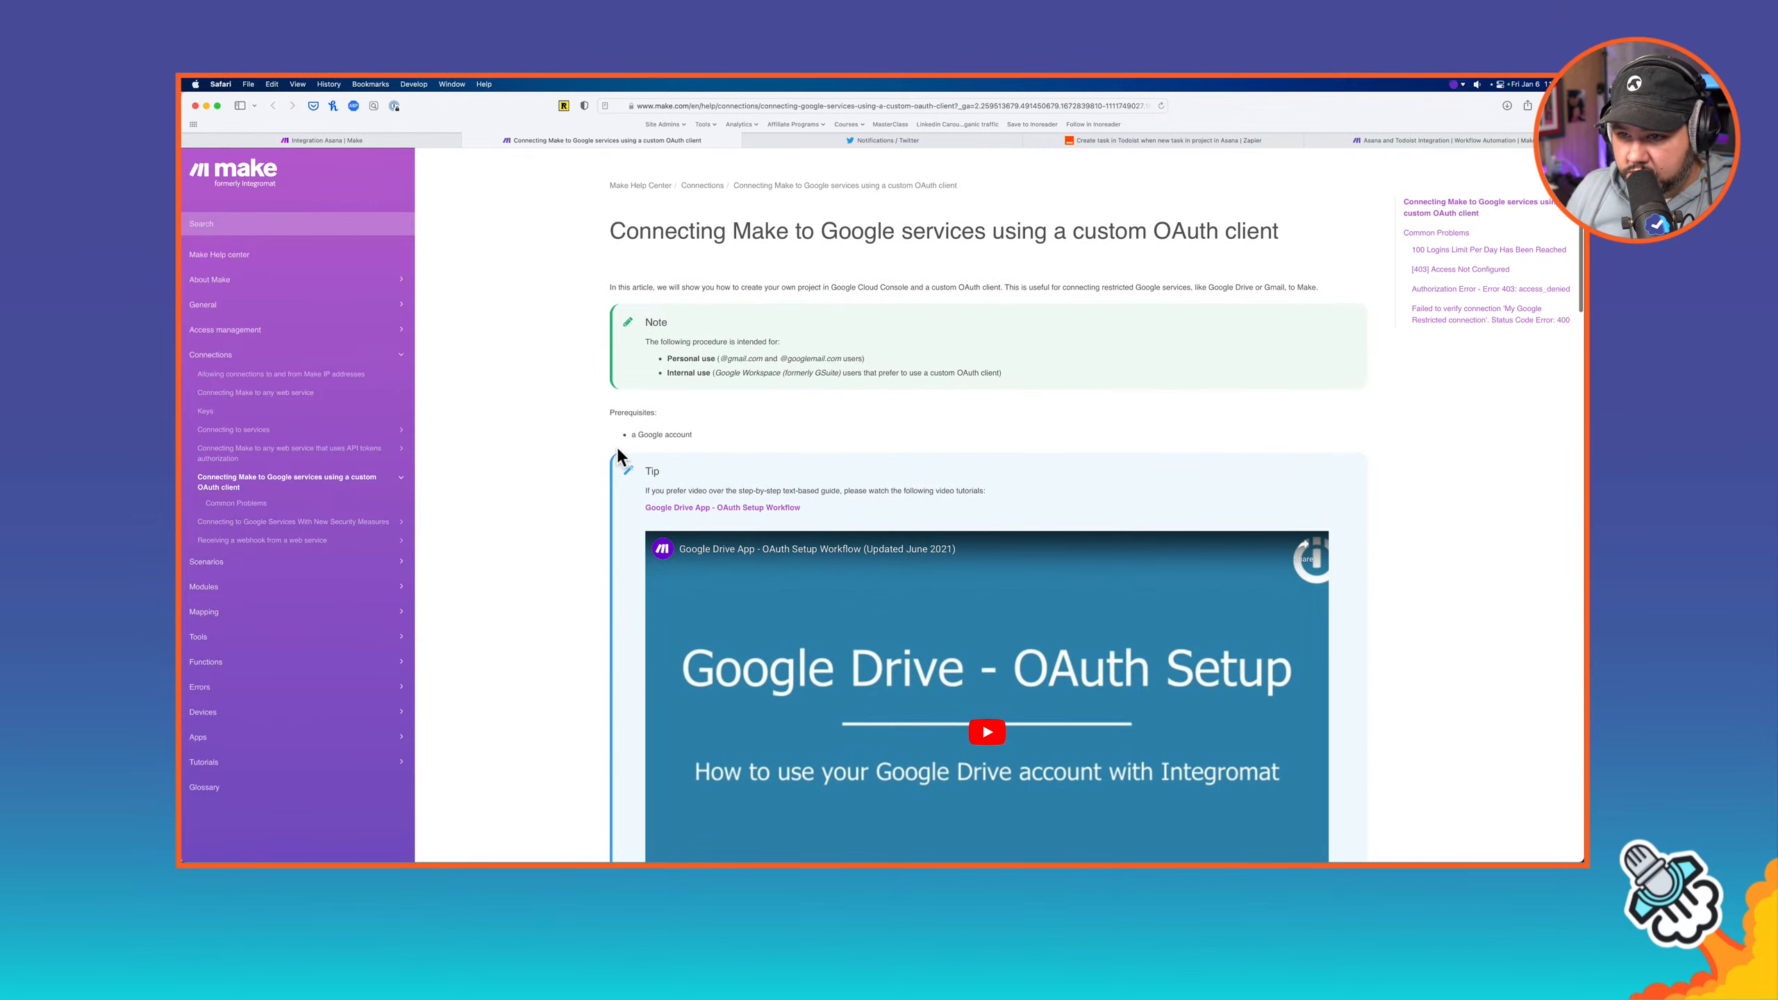
scroll(618, 451, down, 20)
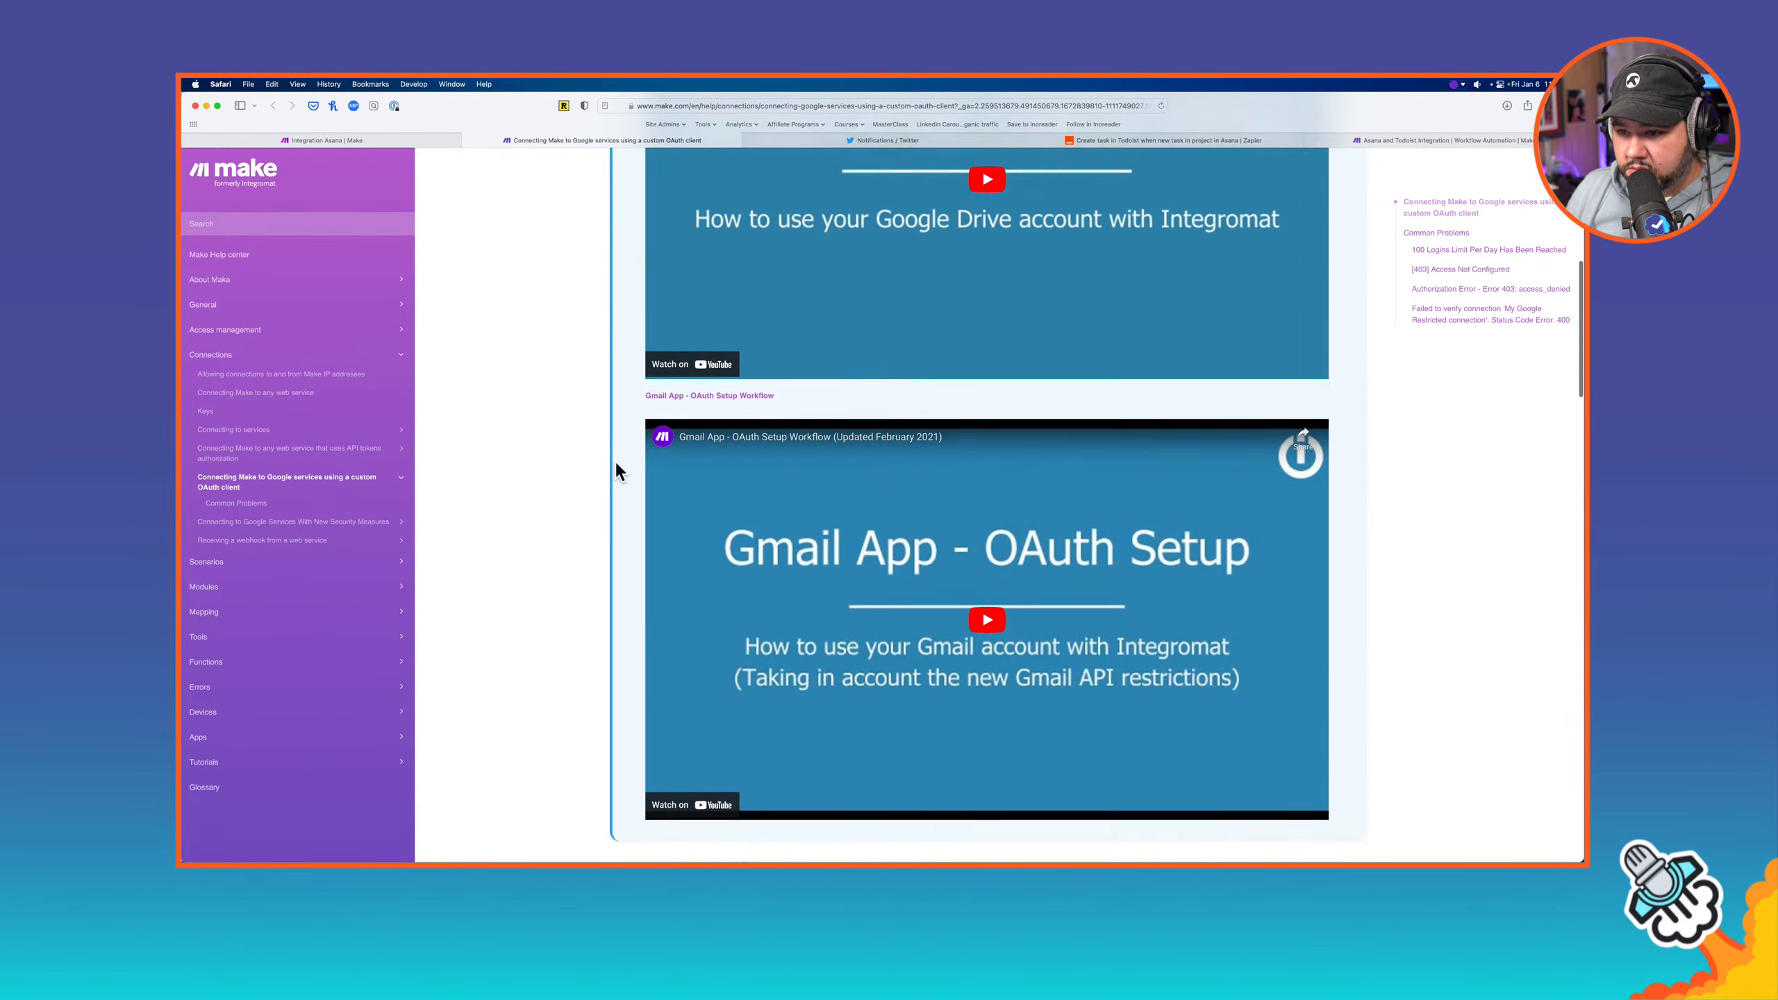
scroll(612, 530, down, 9)
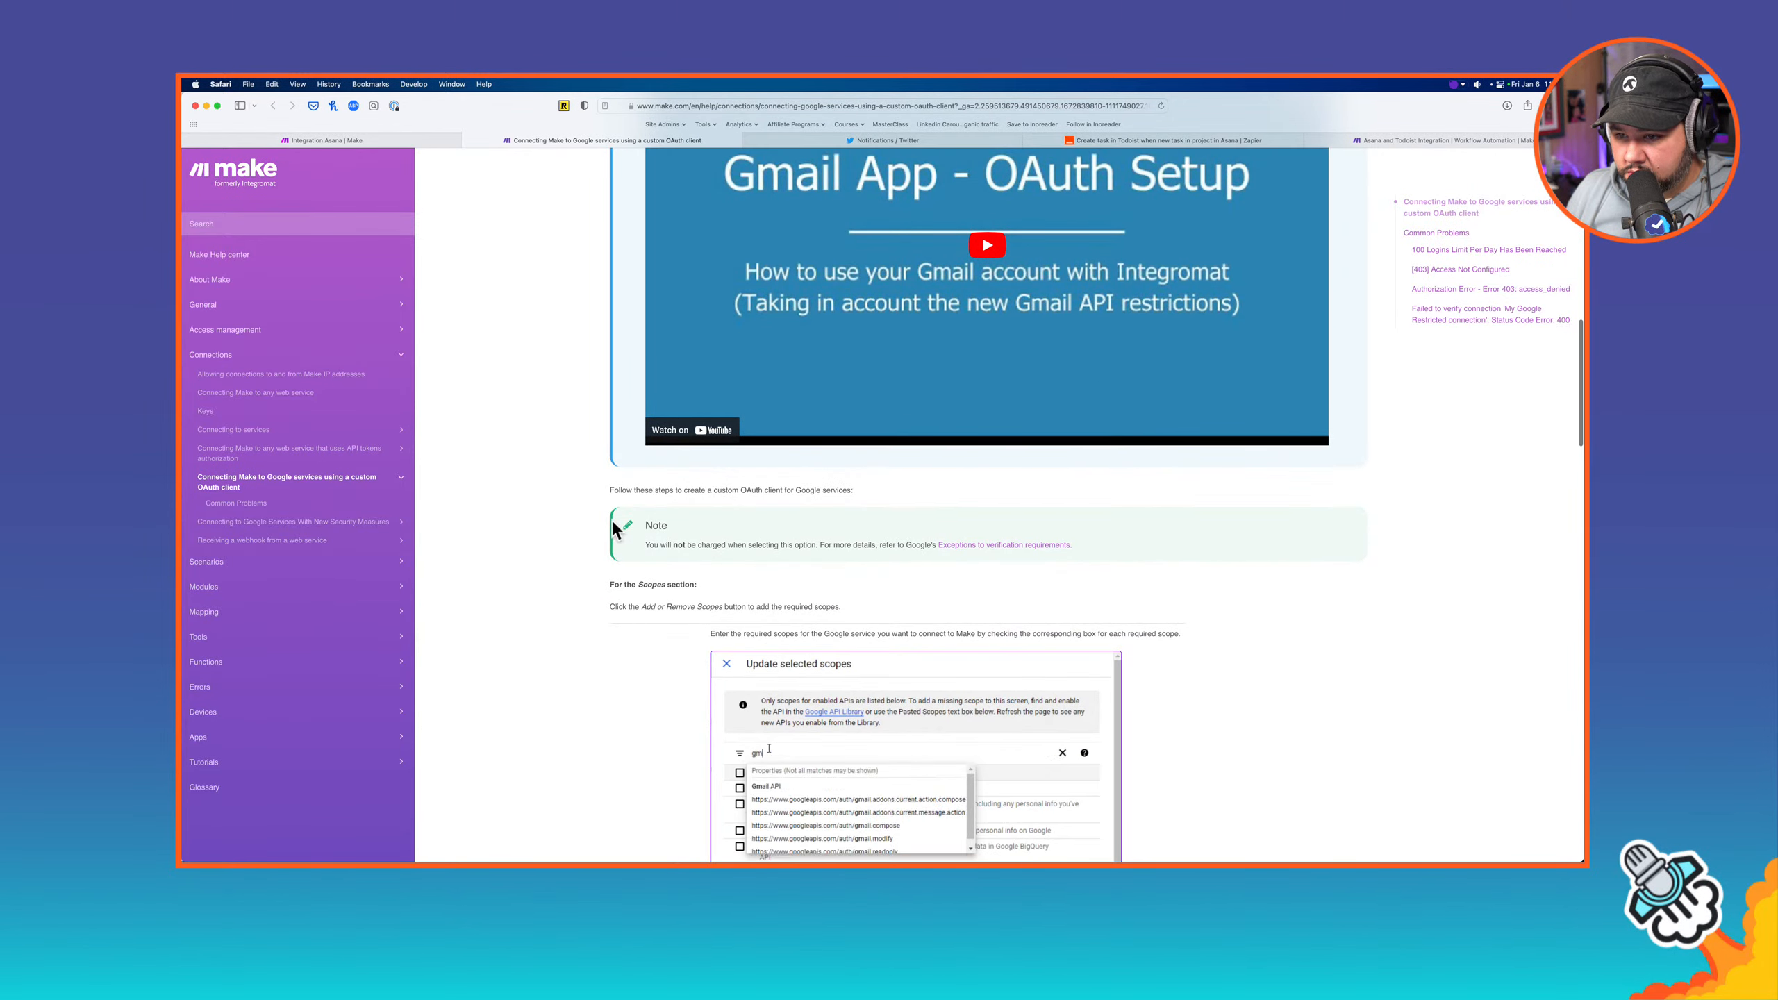
scroll(612, 523, down, 1)
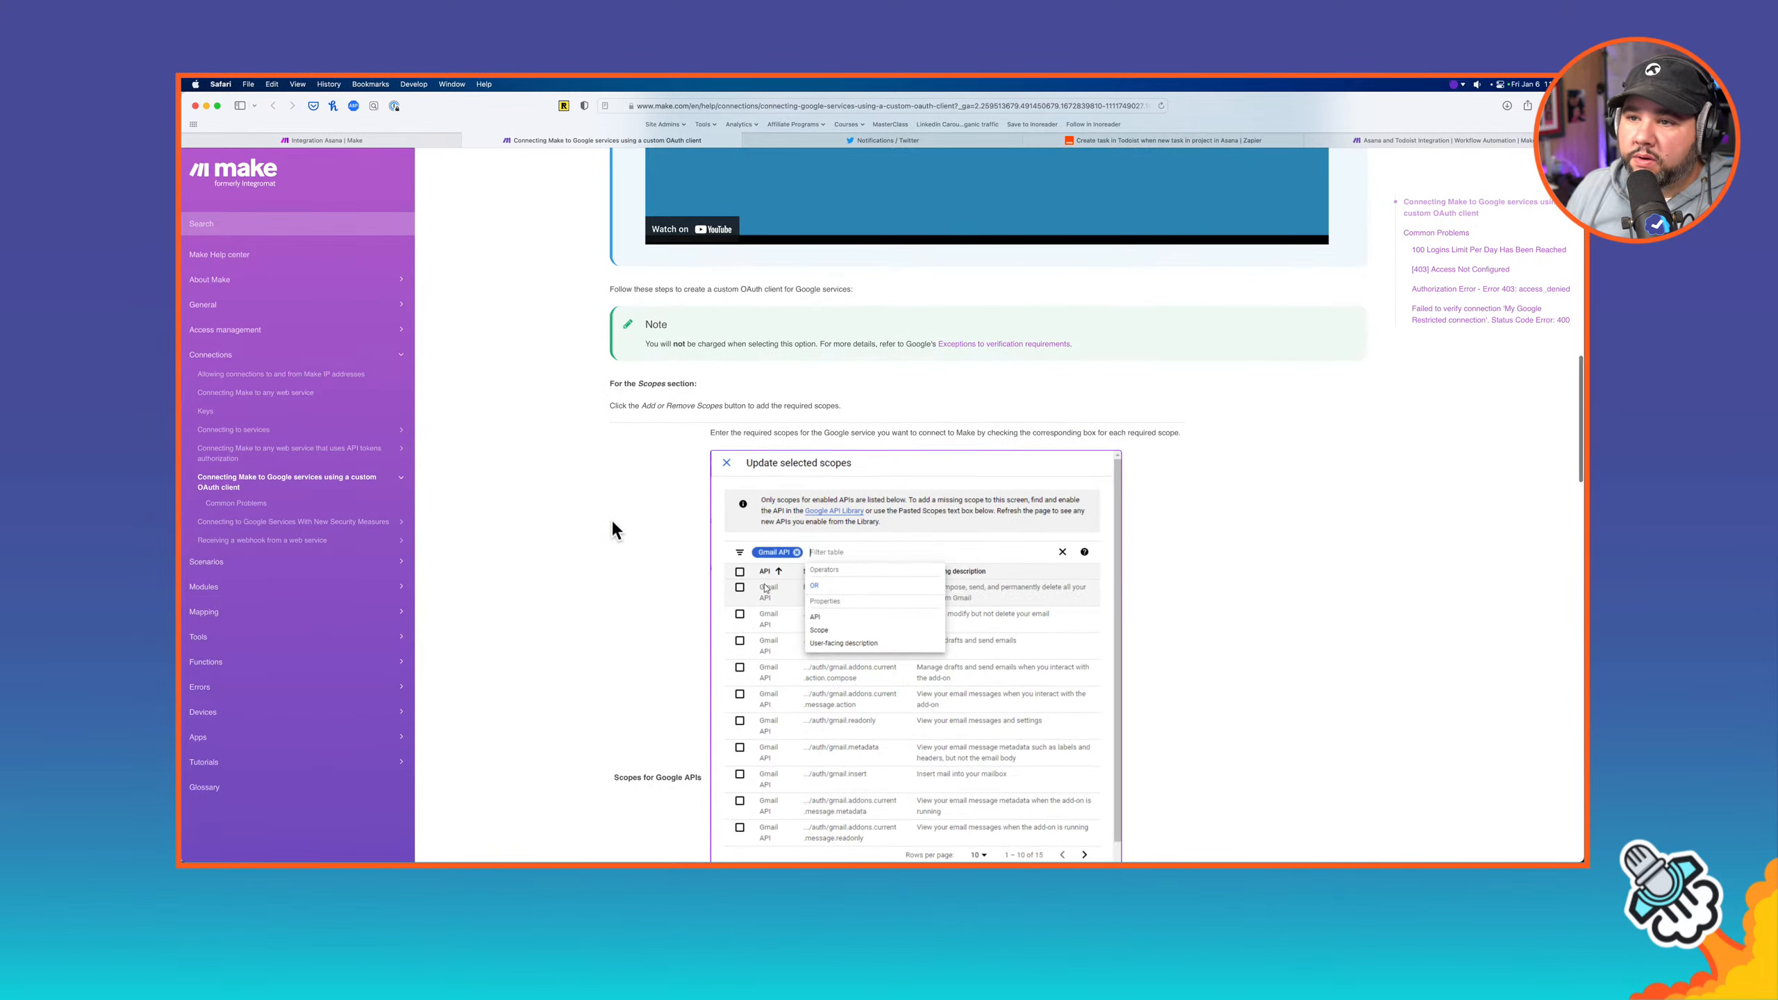
scroll(613, 523, down, 13)
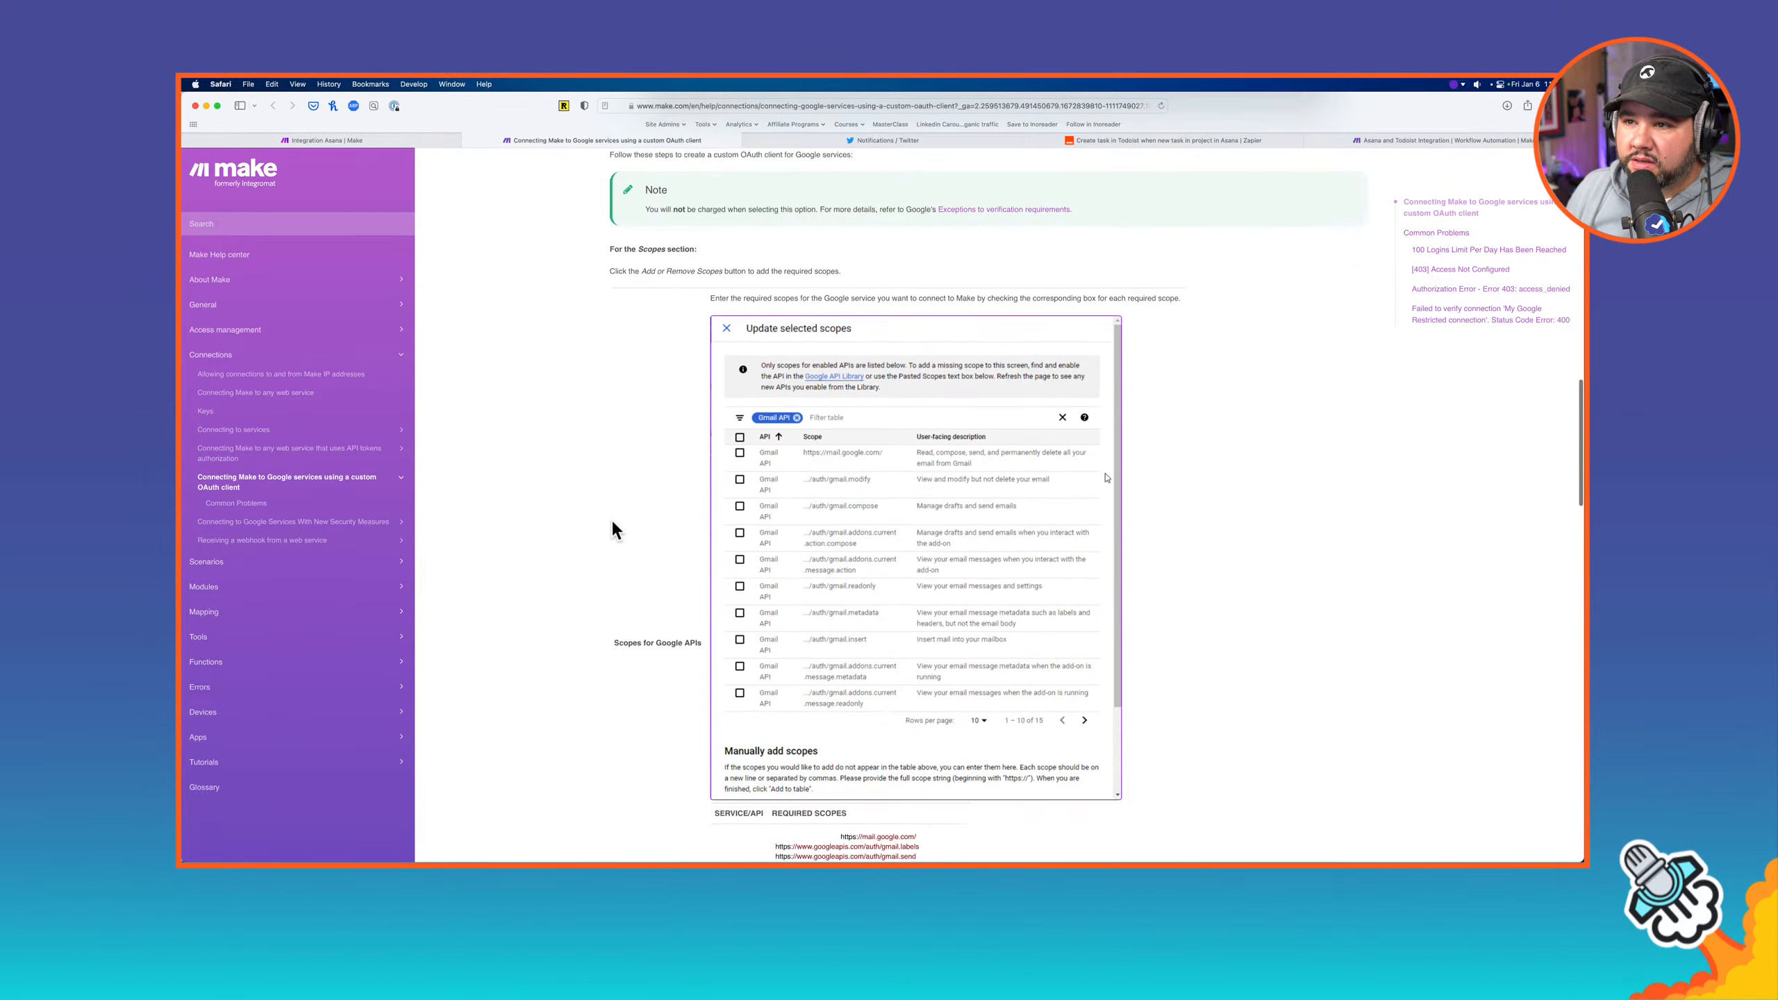
scroll(613, 522, down, 5)
scroll(612, 522, up, 20)
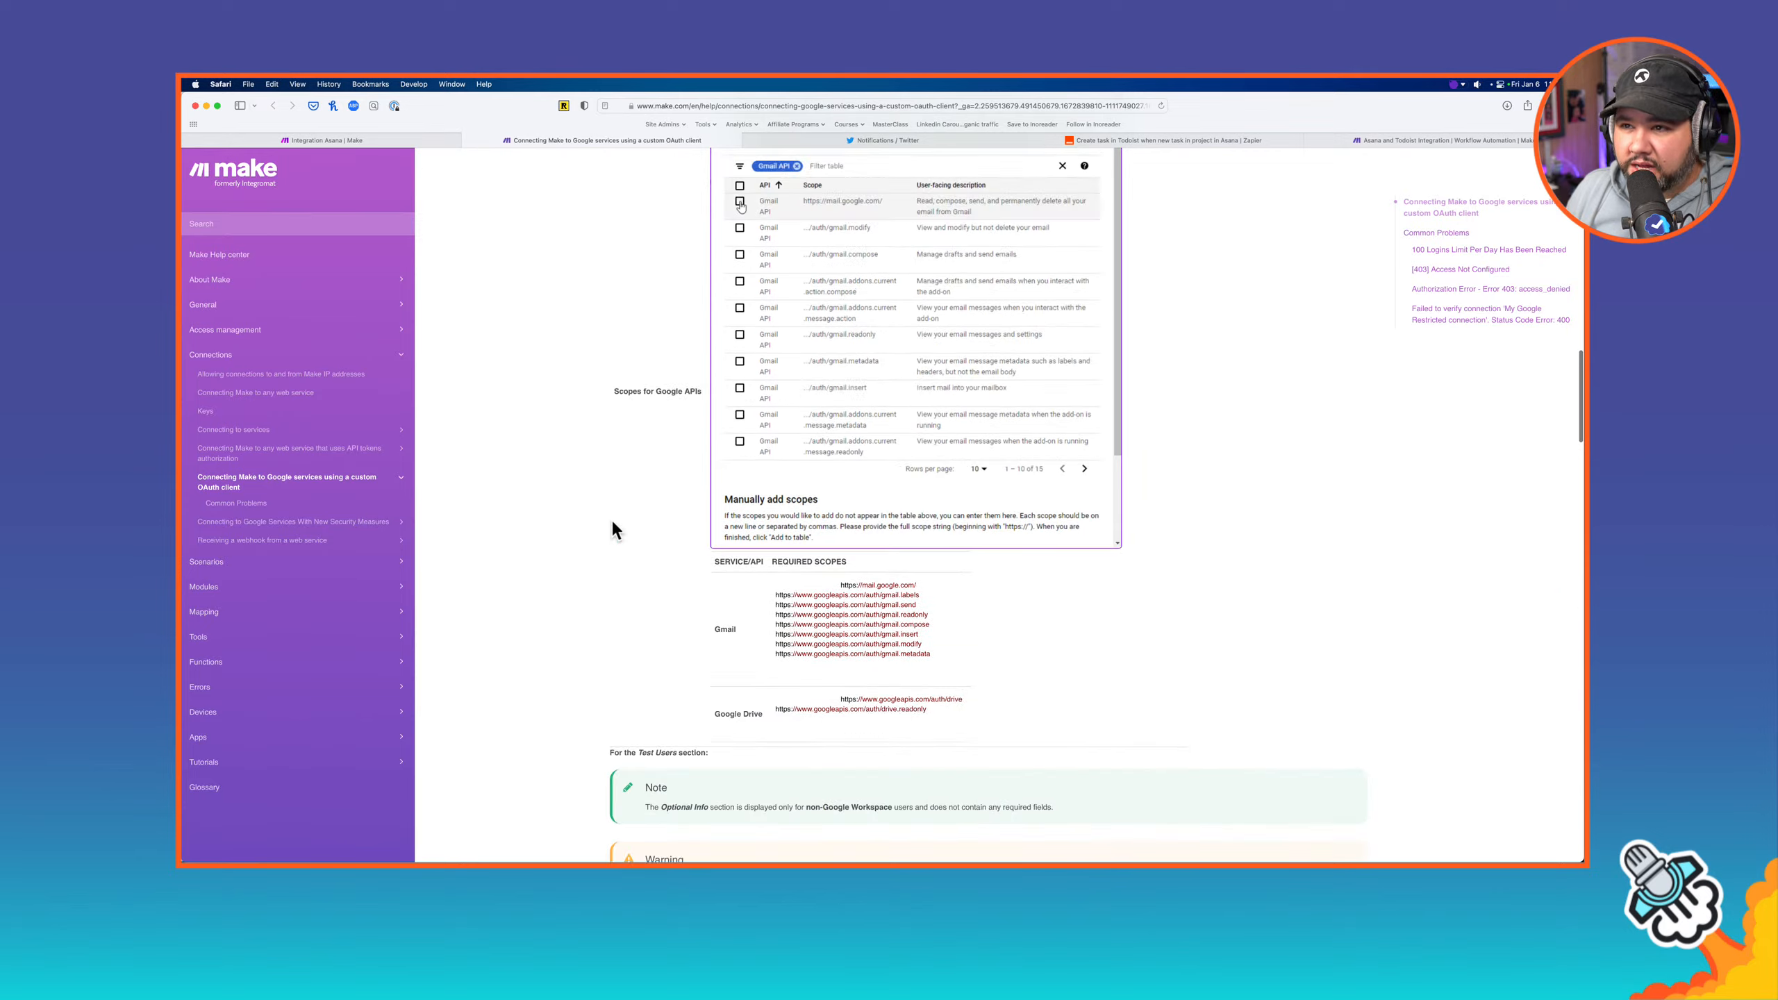
Switch to Zapier and examine the Gmail trigger of the "Contract to Dropbox" Zap in the Email Capture folder
click(1148, 141)
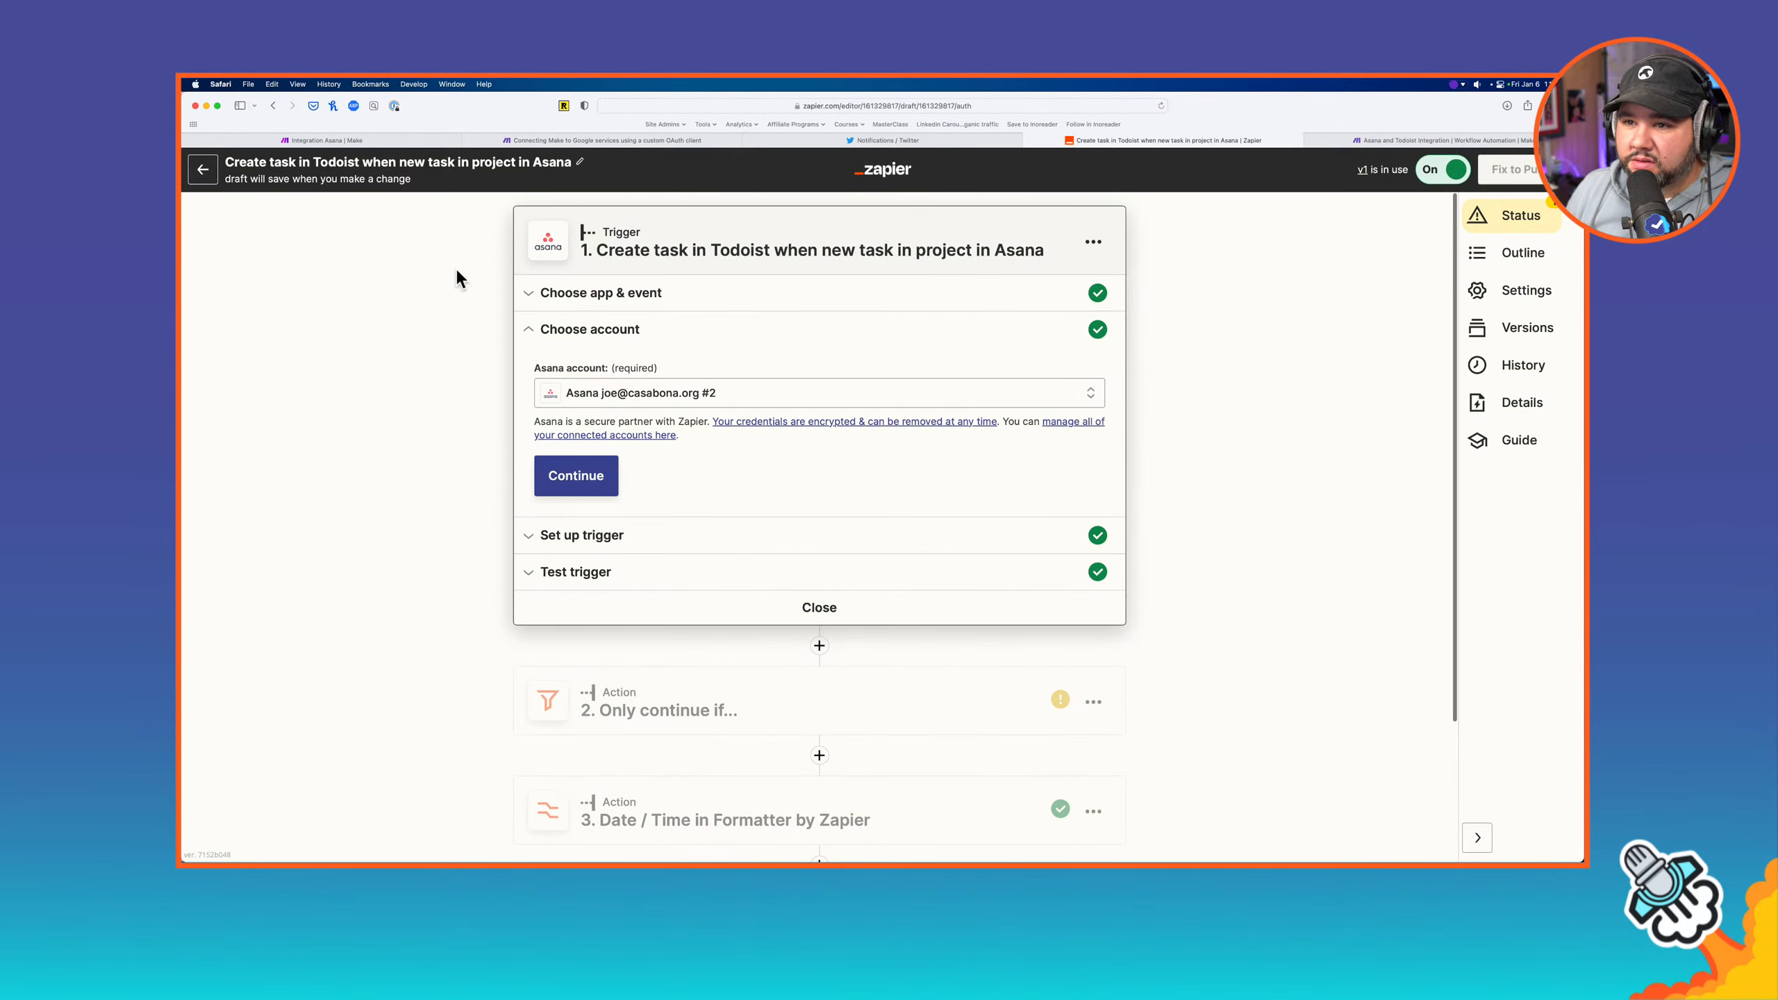
click(213, 167)
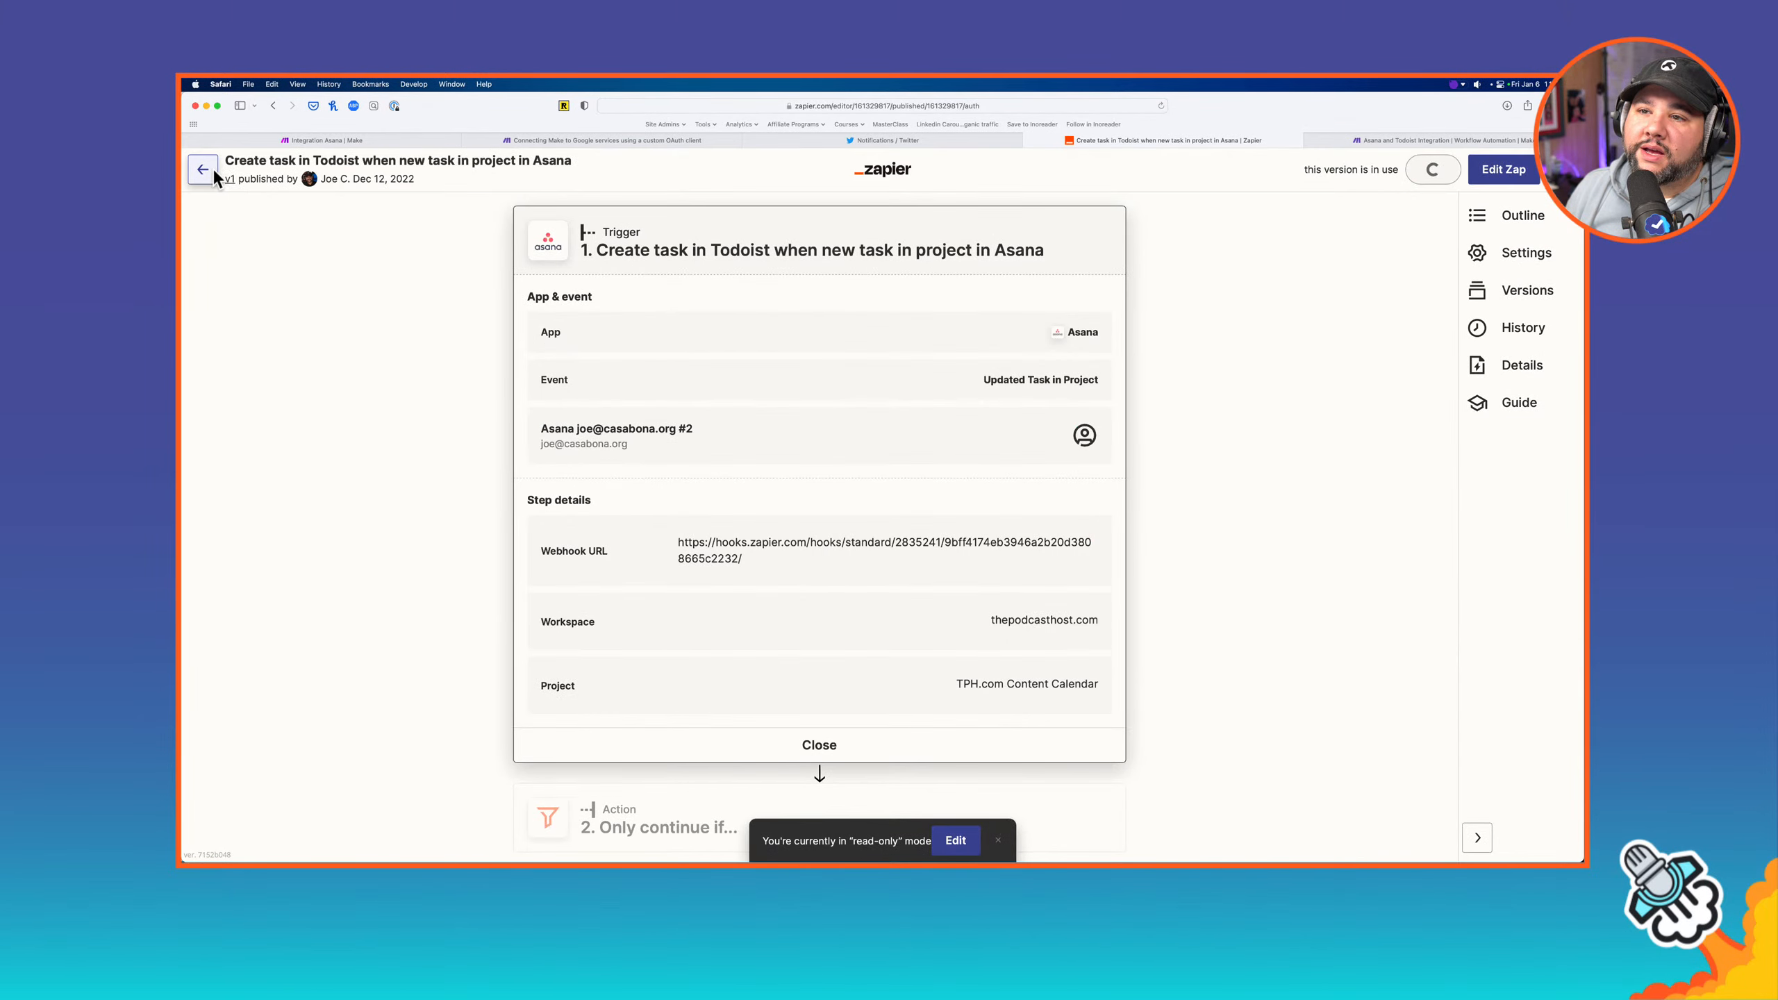
click(203, 169)
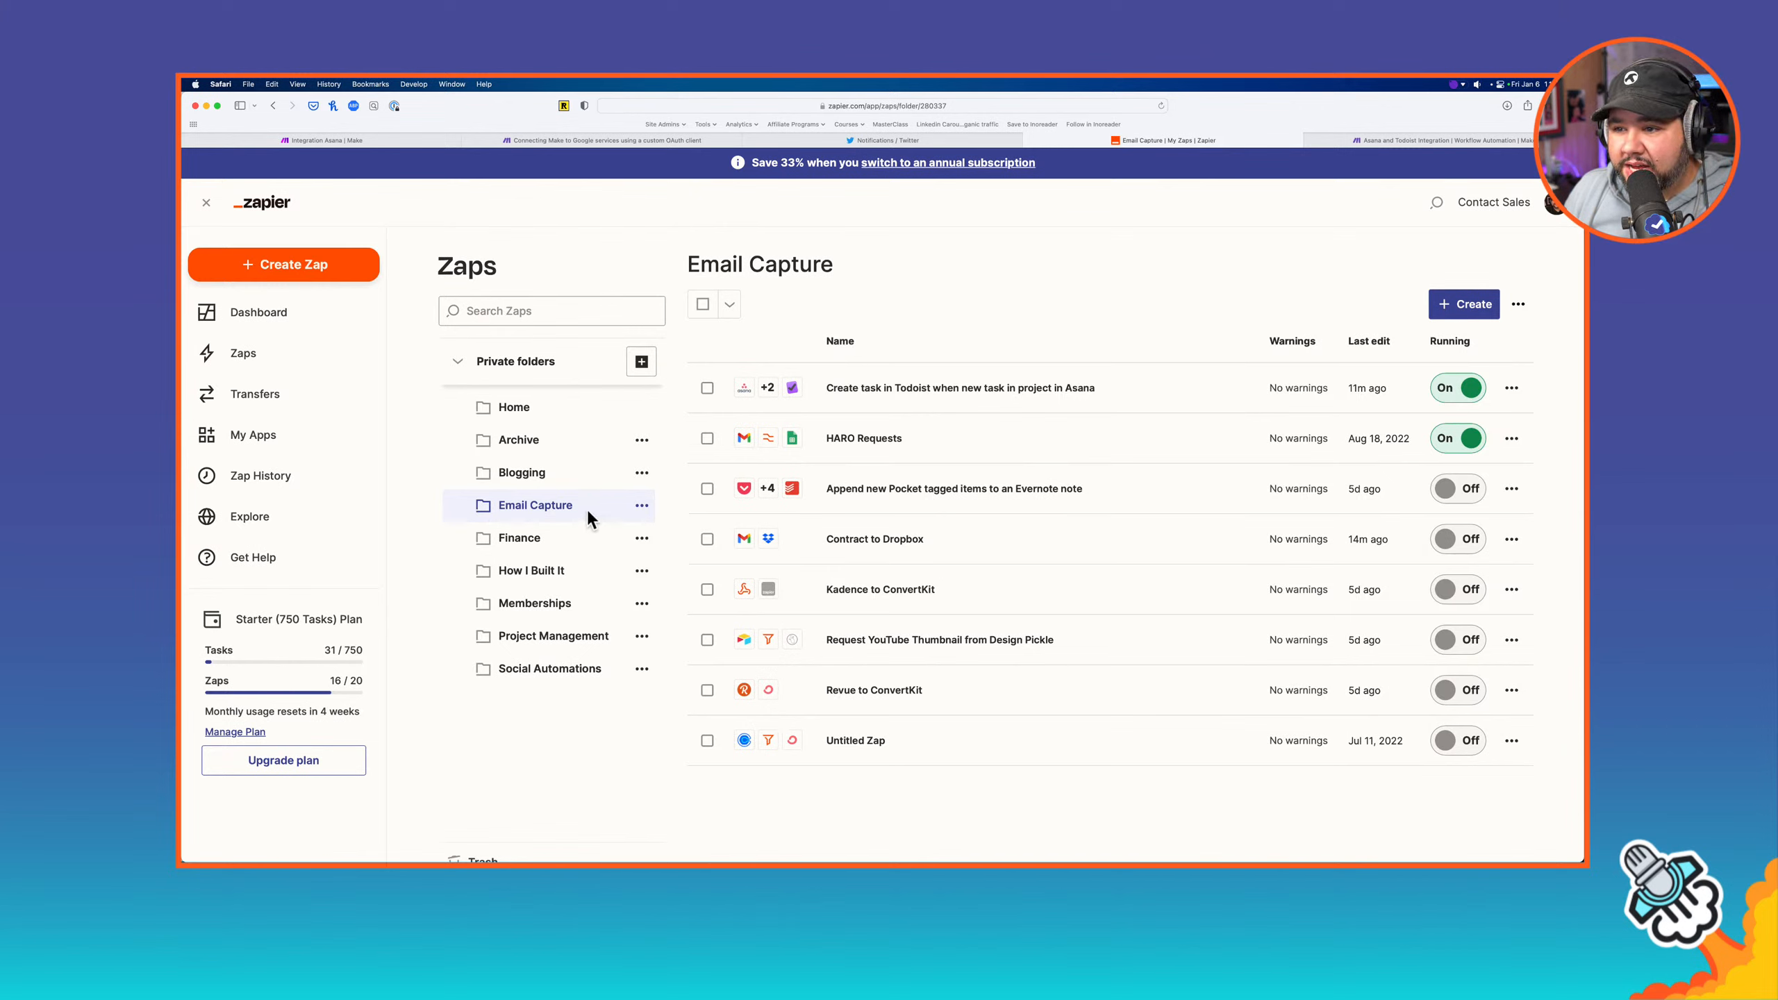
click(830, 540)
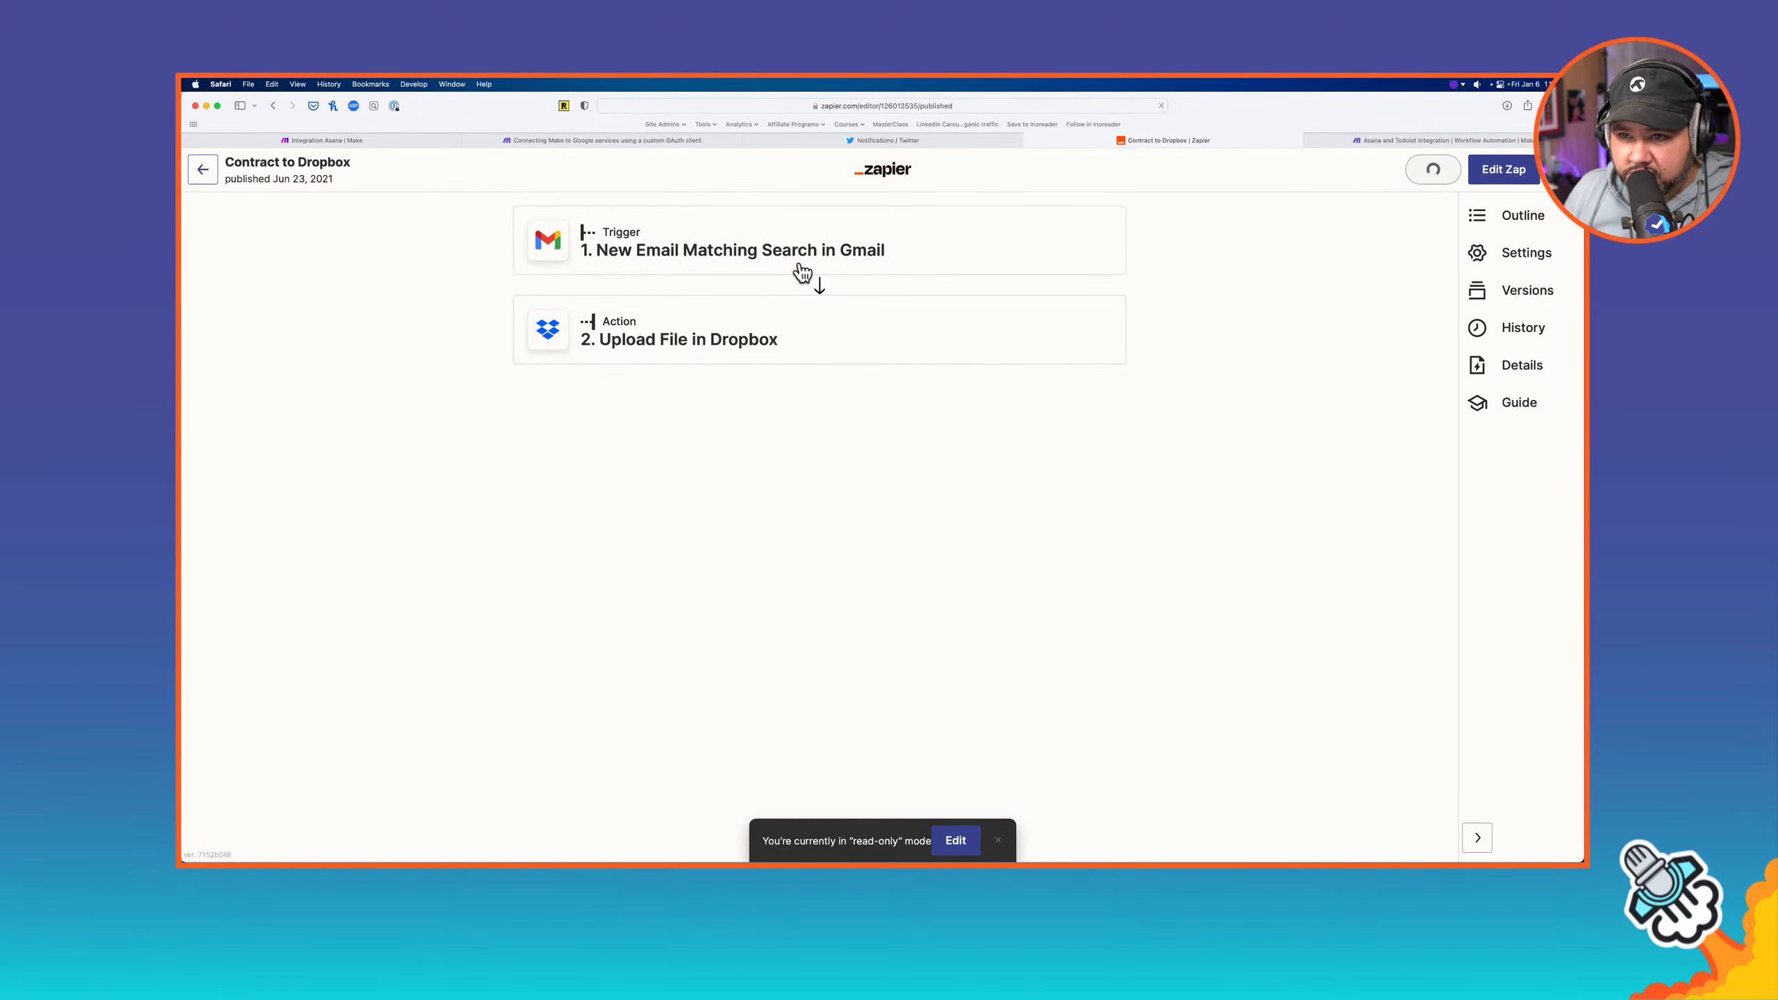
click(796, 260)
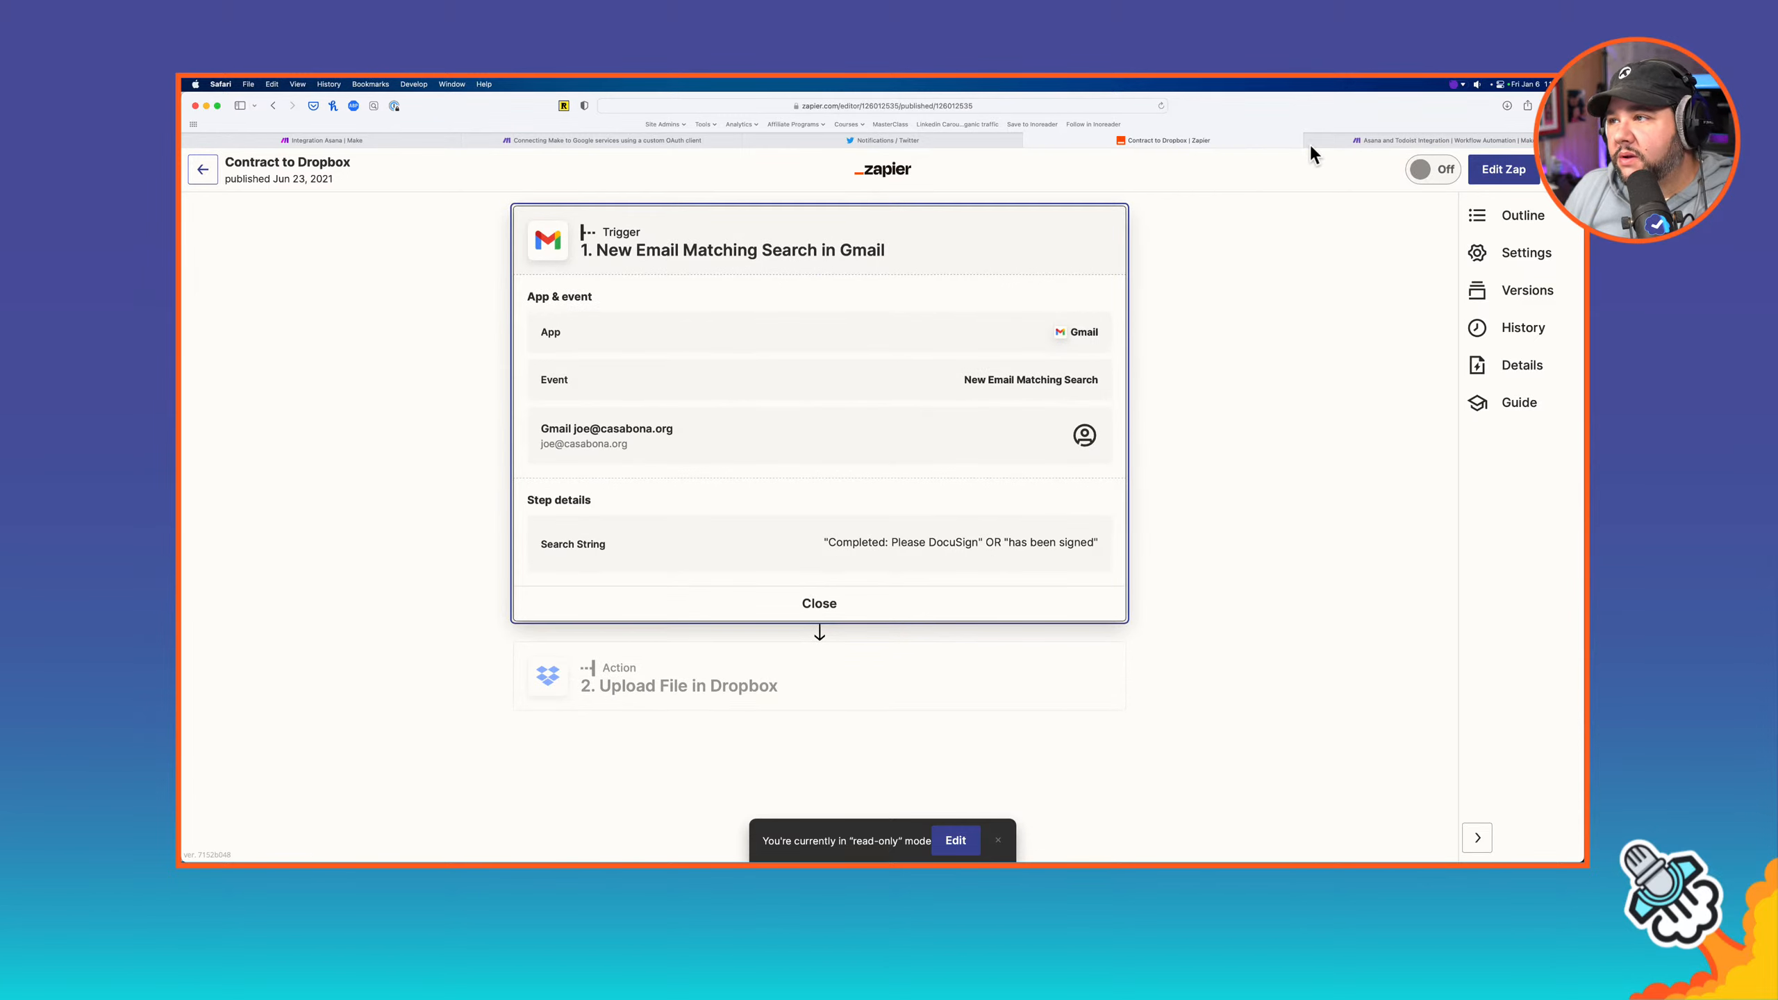
click(1361, 139)
click(634, 144)
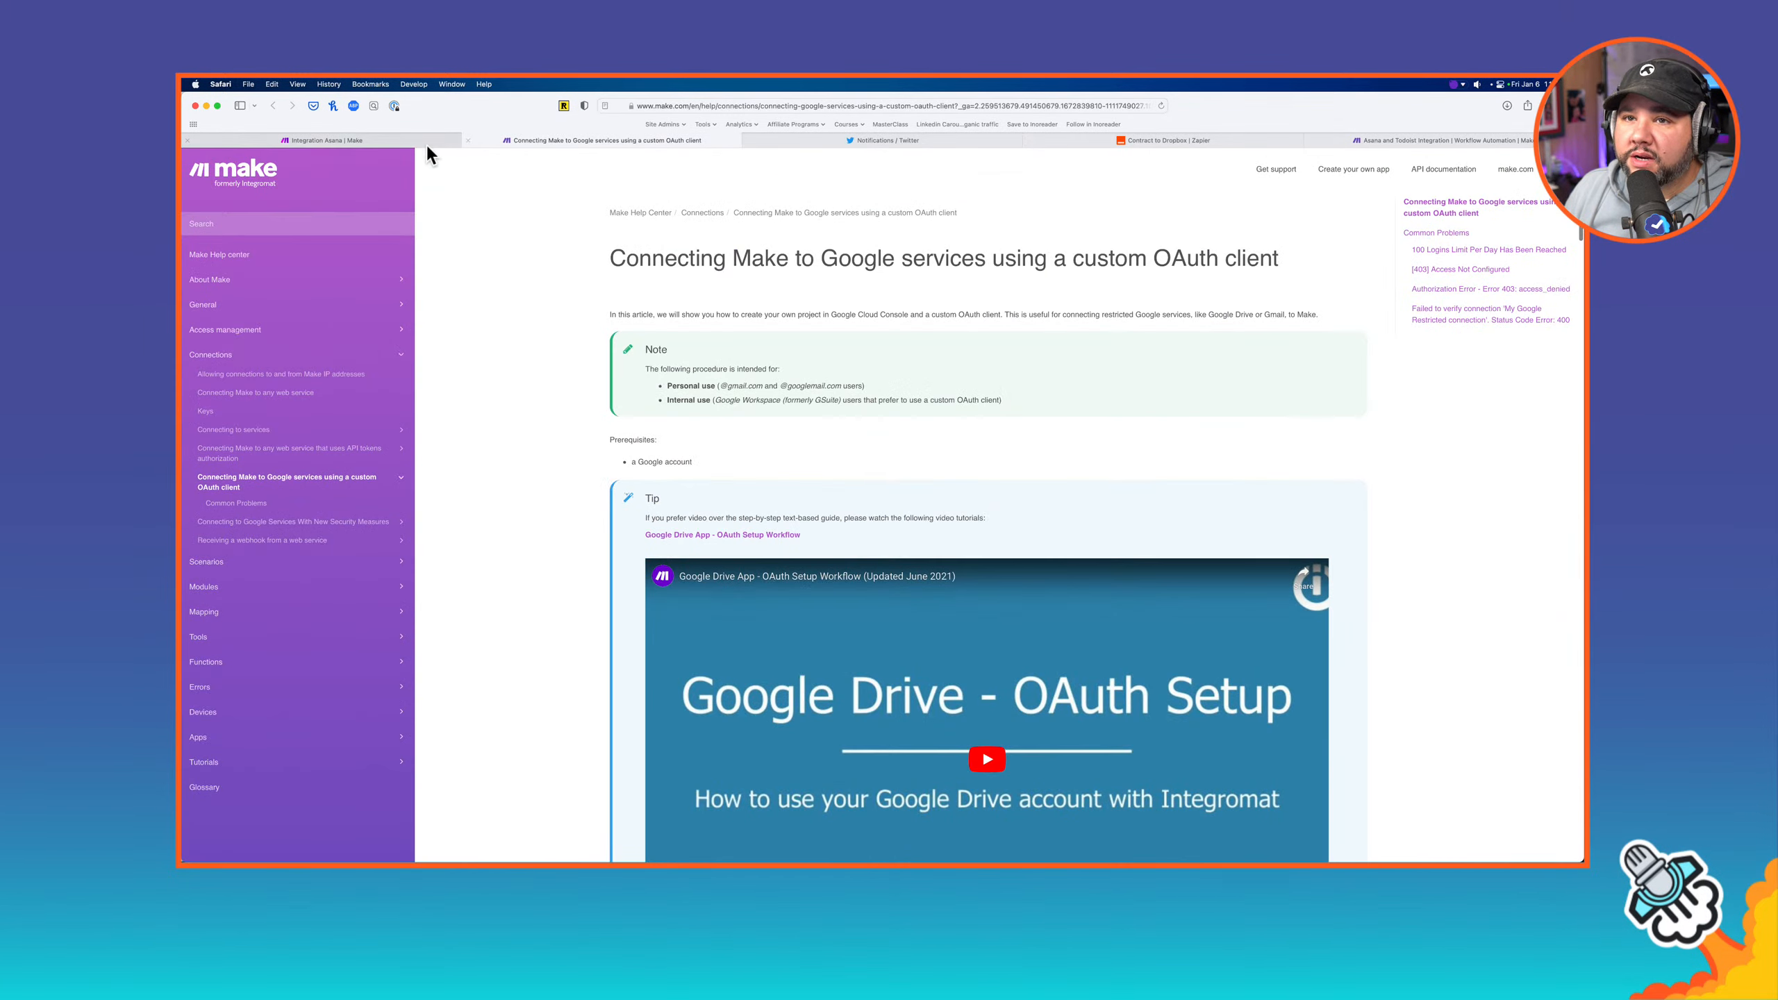
Return to the Make scenario, save the new Gmail connection, and allow Make to access the Google account
click(361, 141)
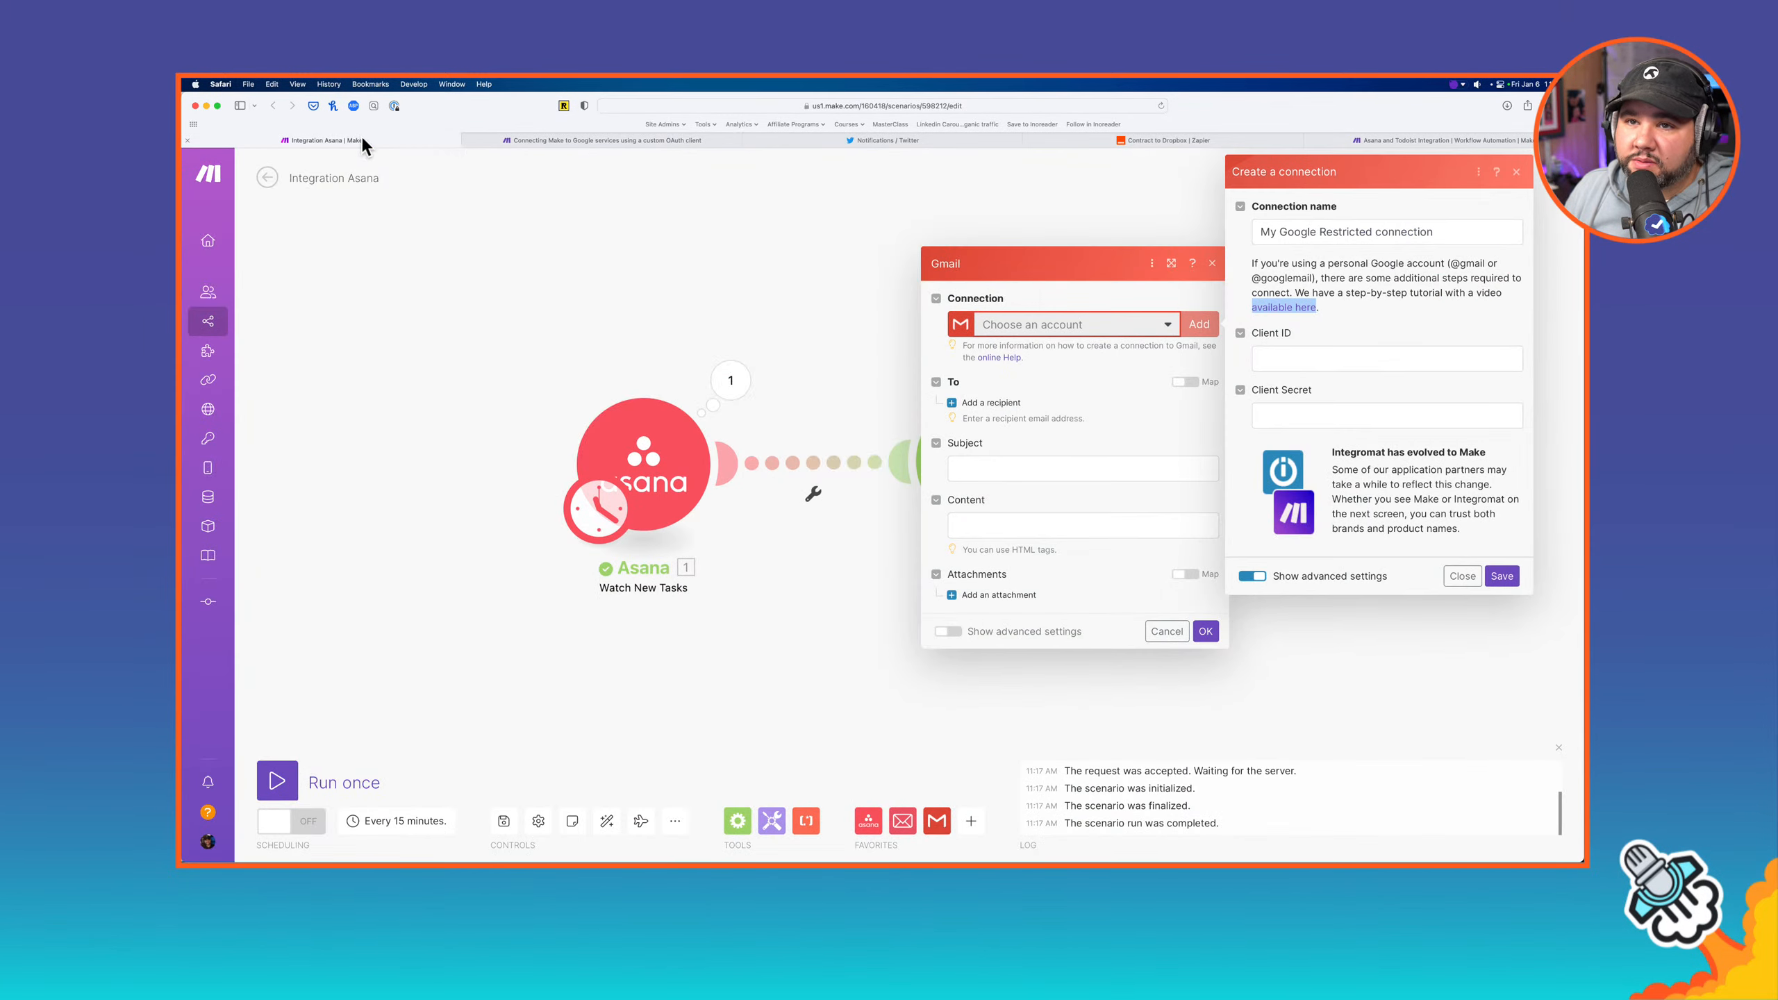
click(1503, 575)
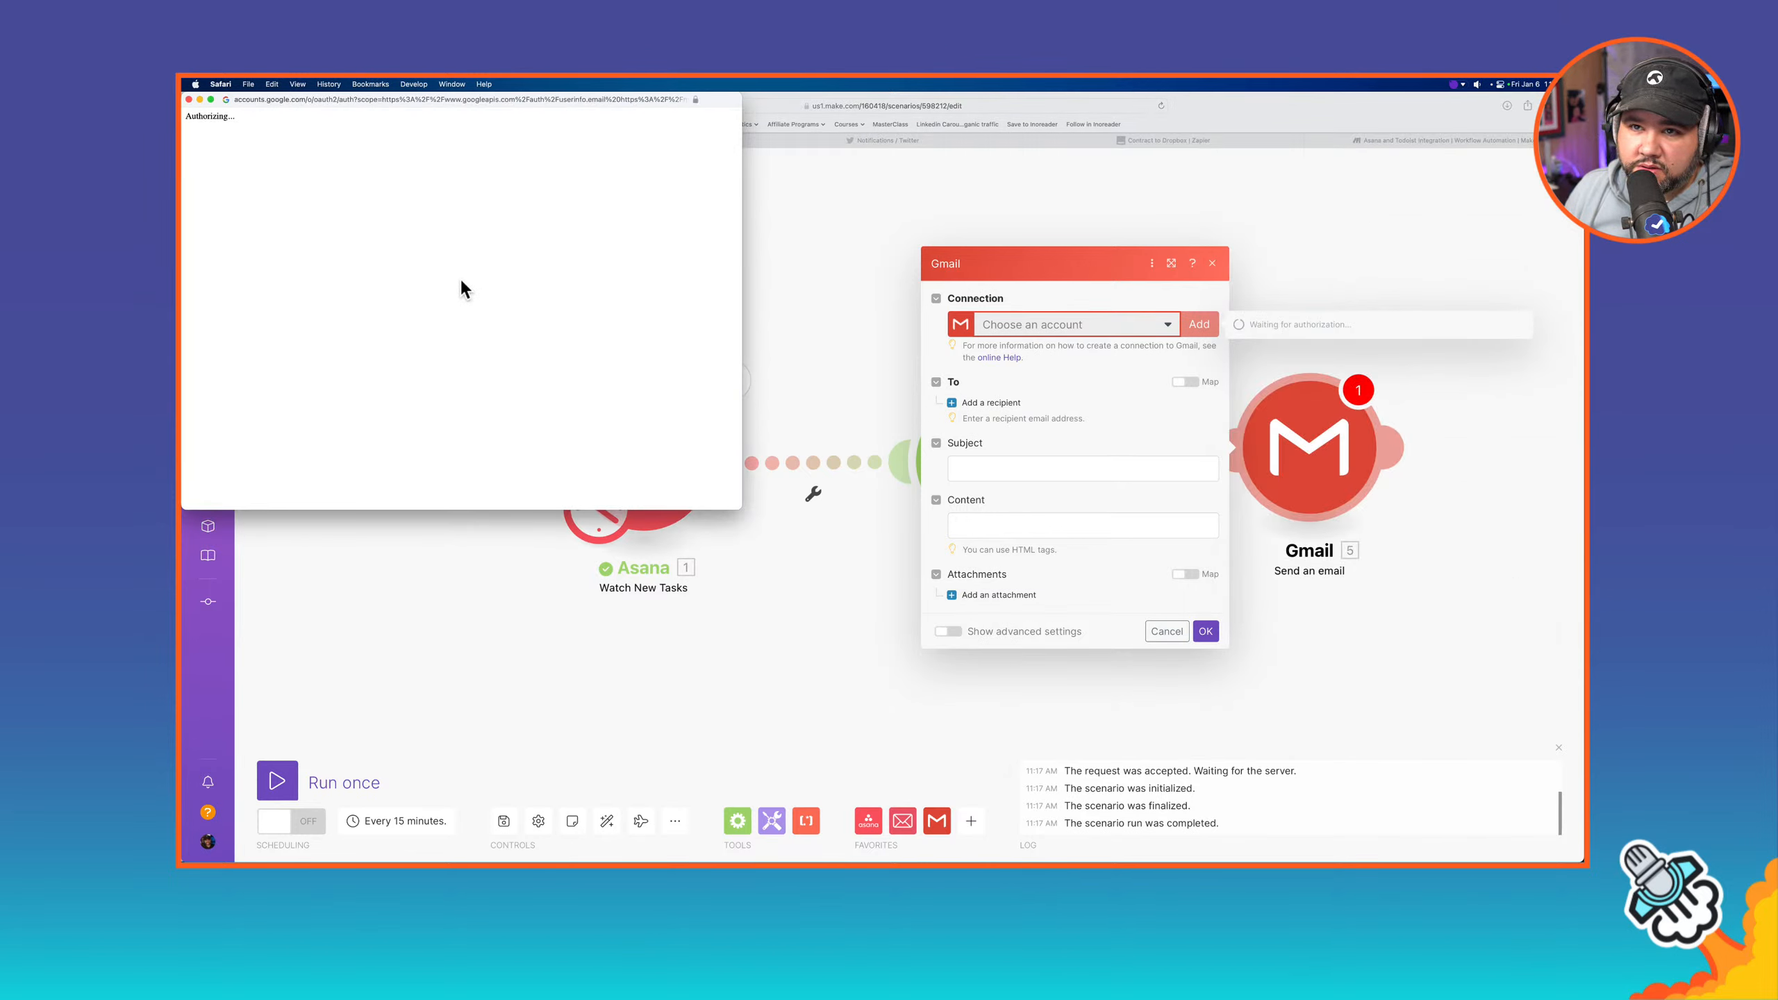
click(421, 293)
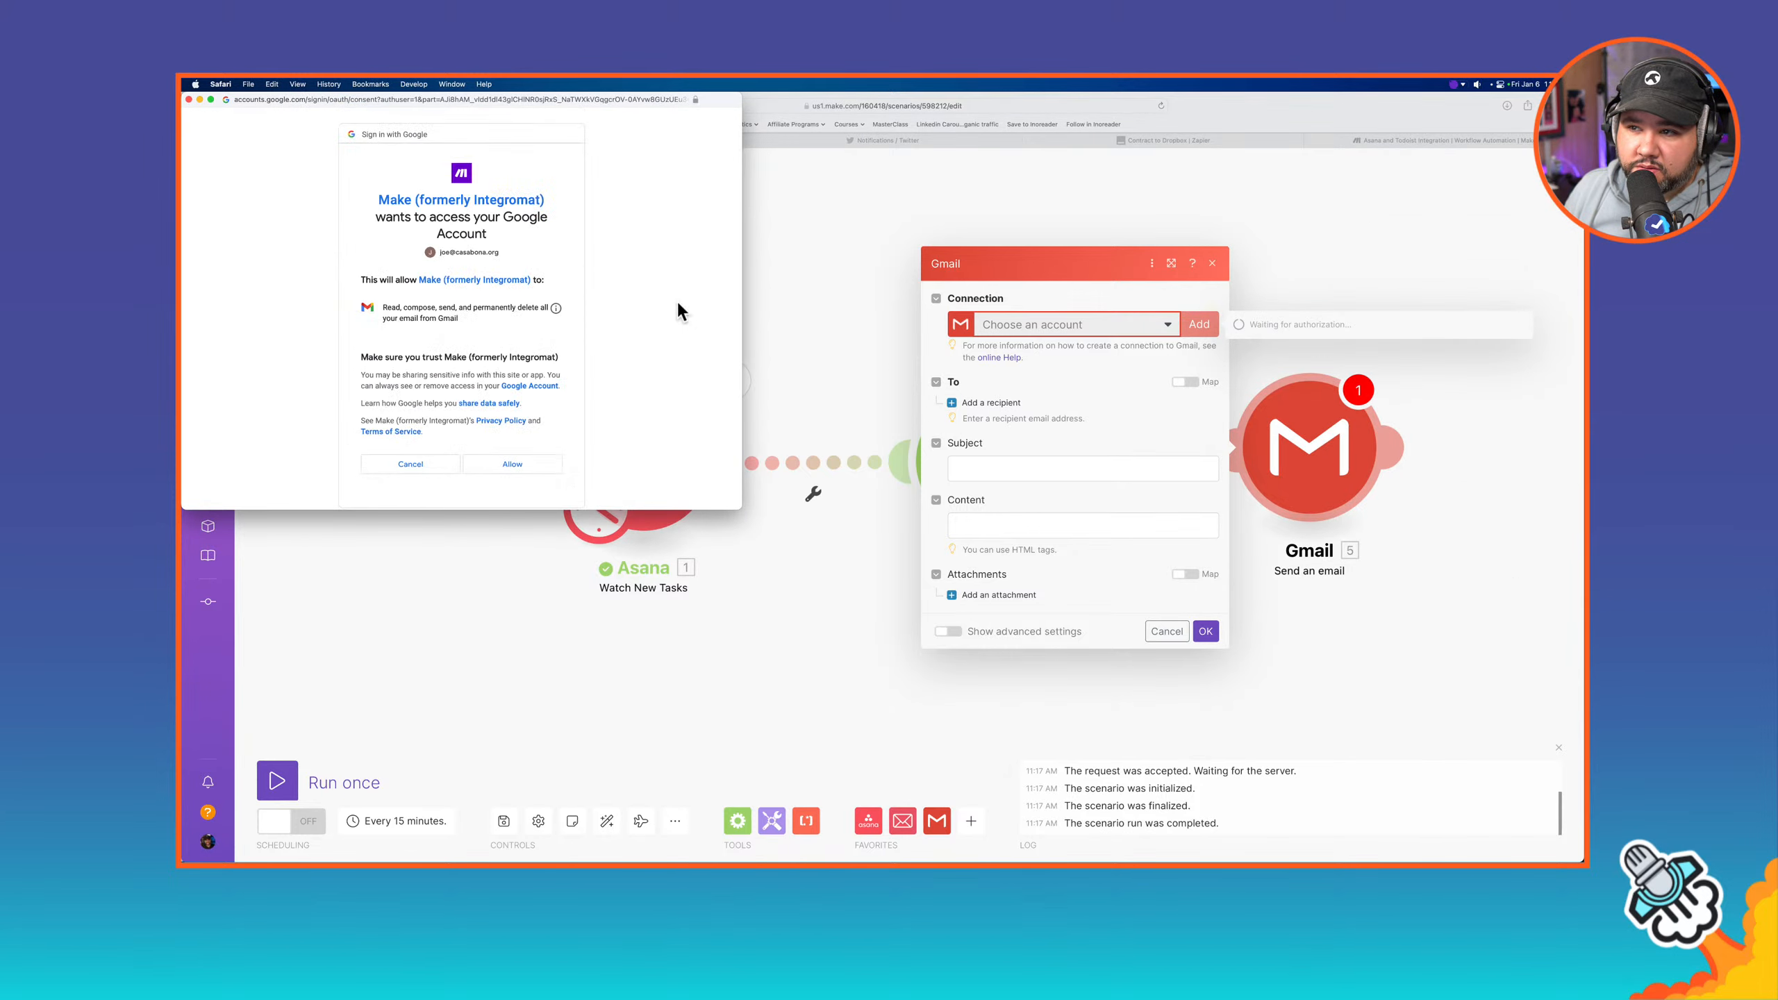
click(522, 462)
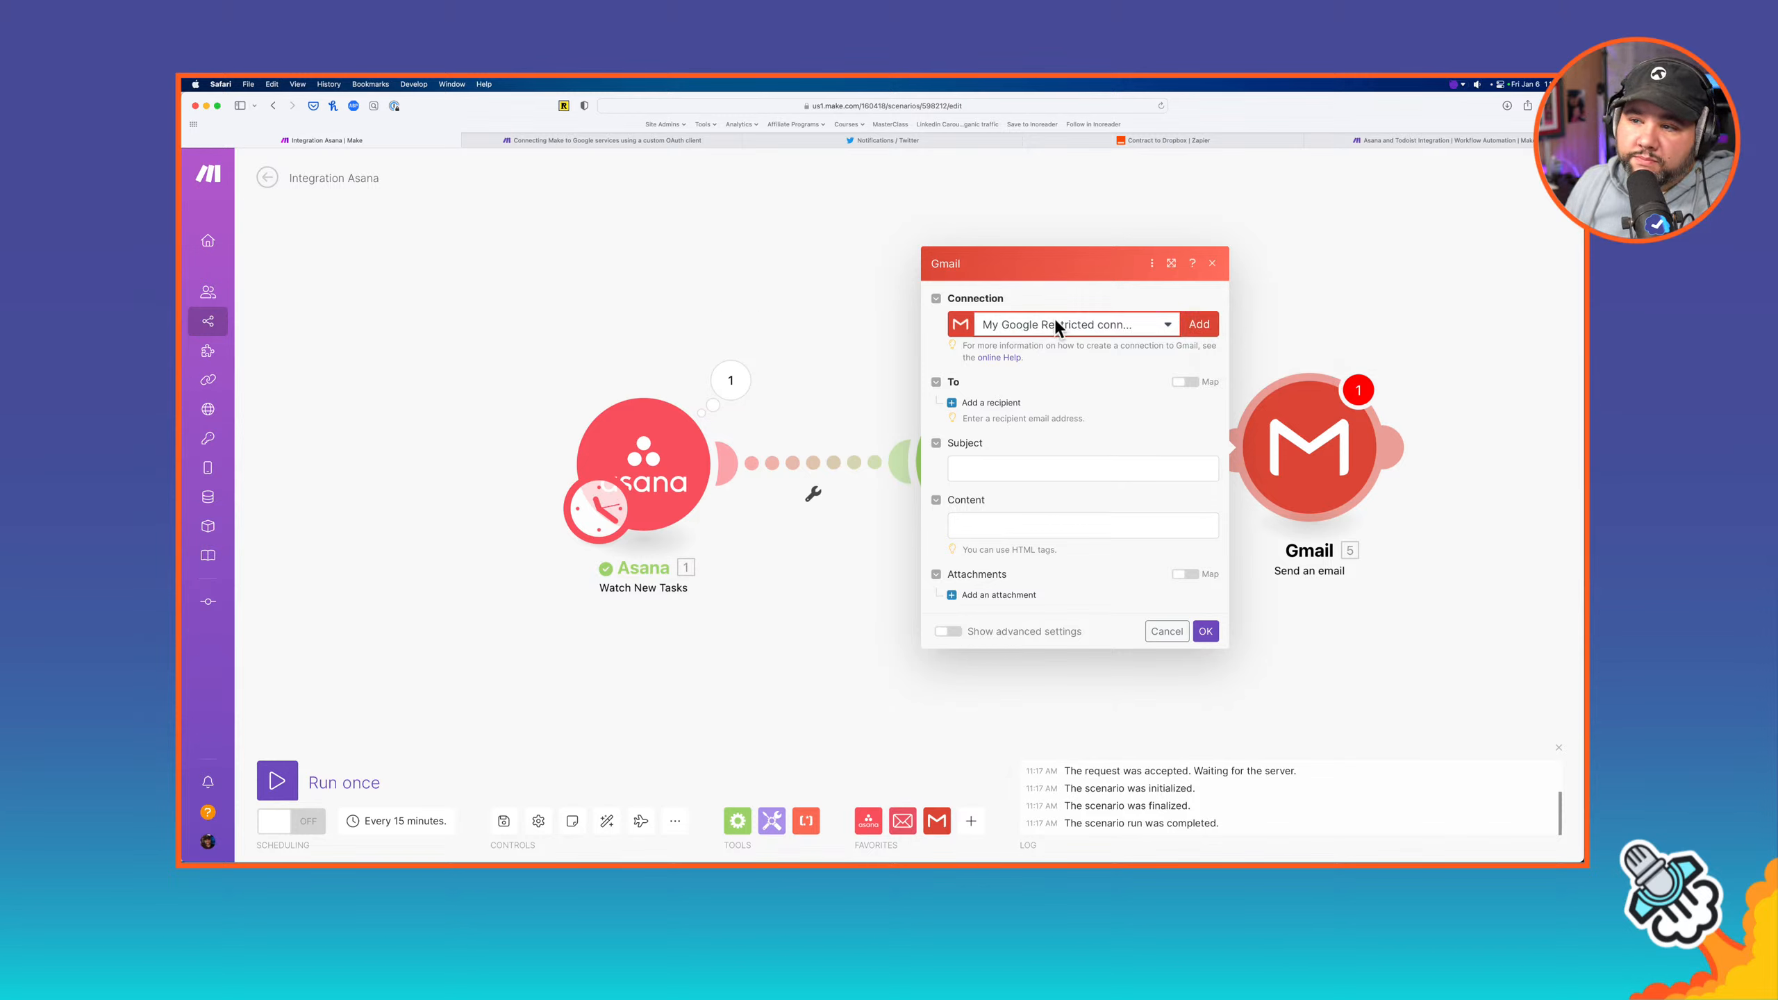
Add a recipient to the Gmail module and enter the task inbox's email address
click(1031, 472)
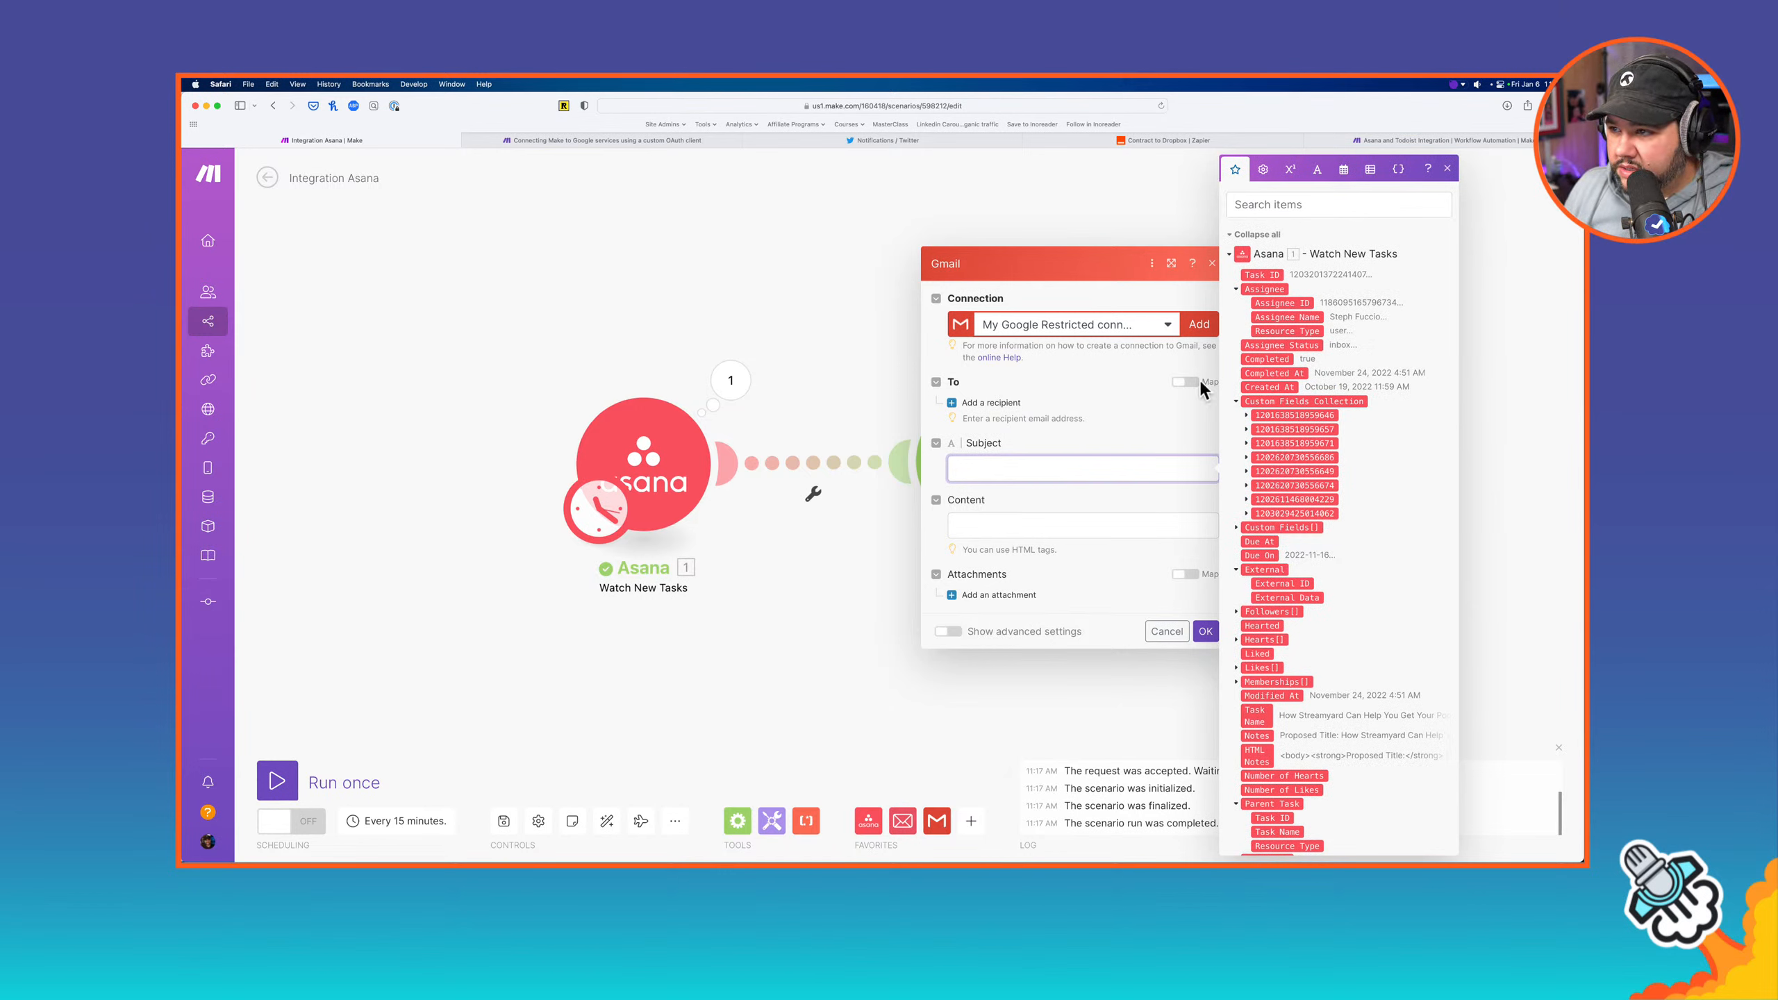
click(954, 405)
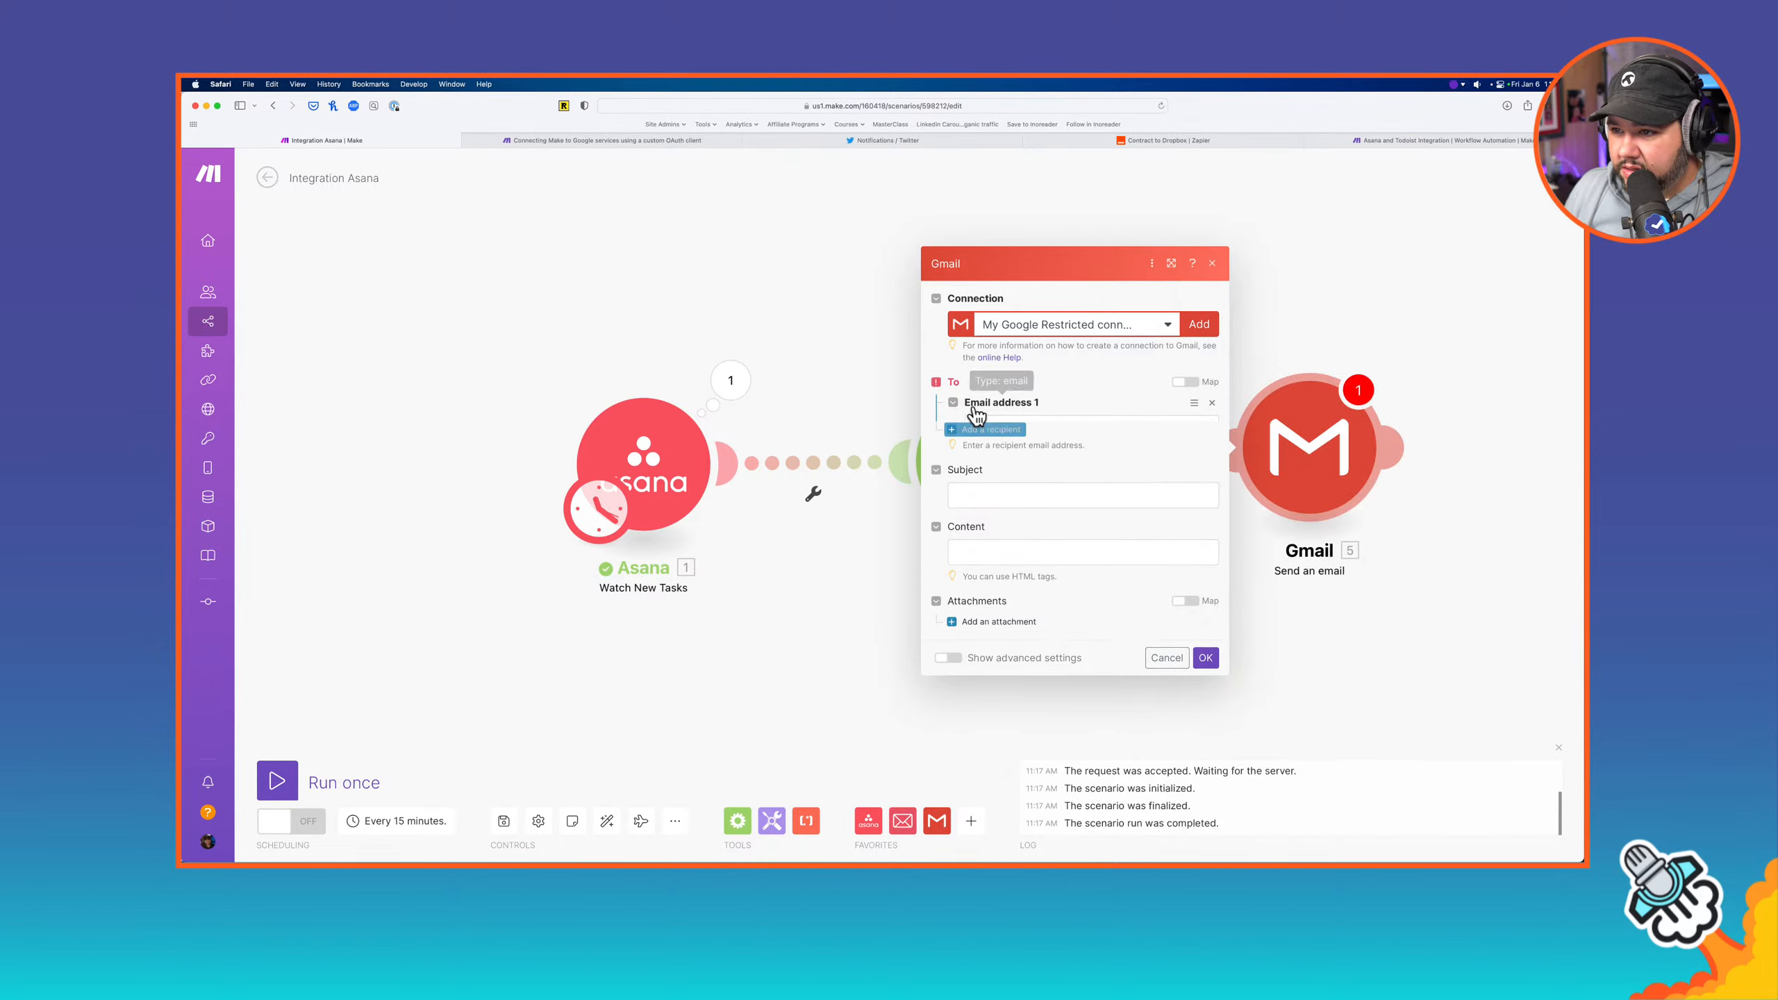
click(1010, 396)
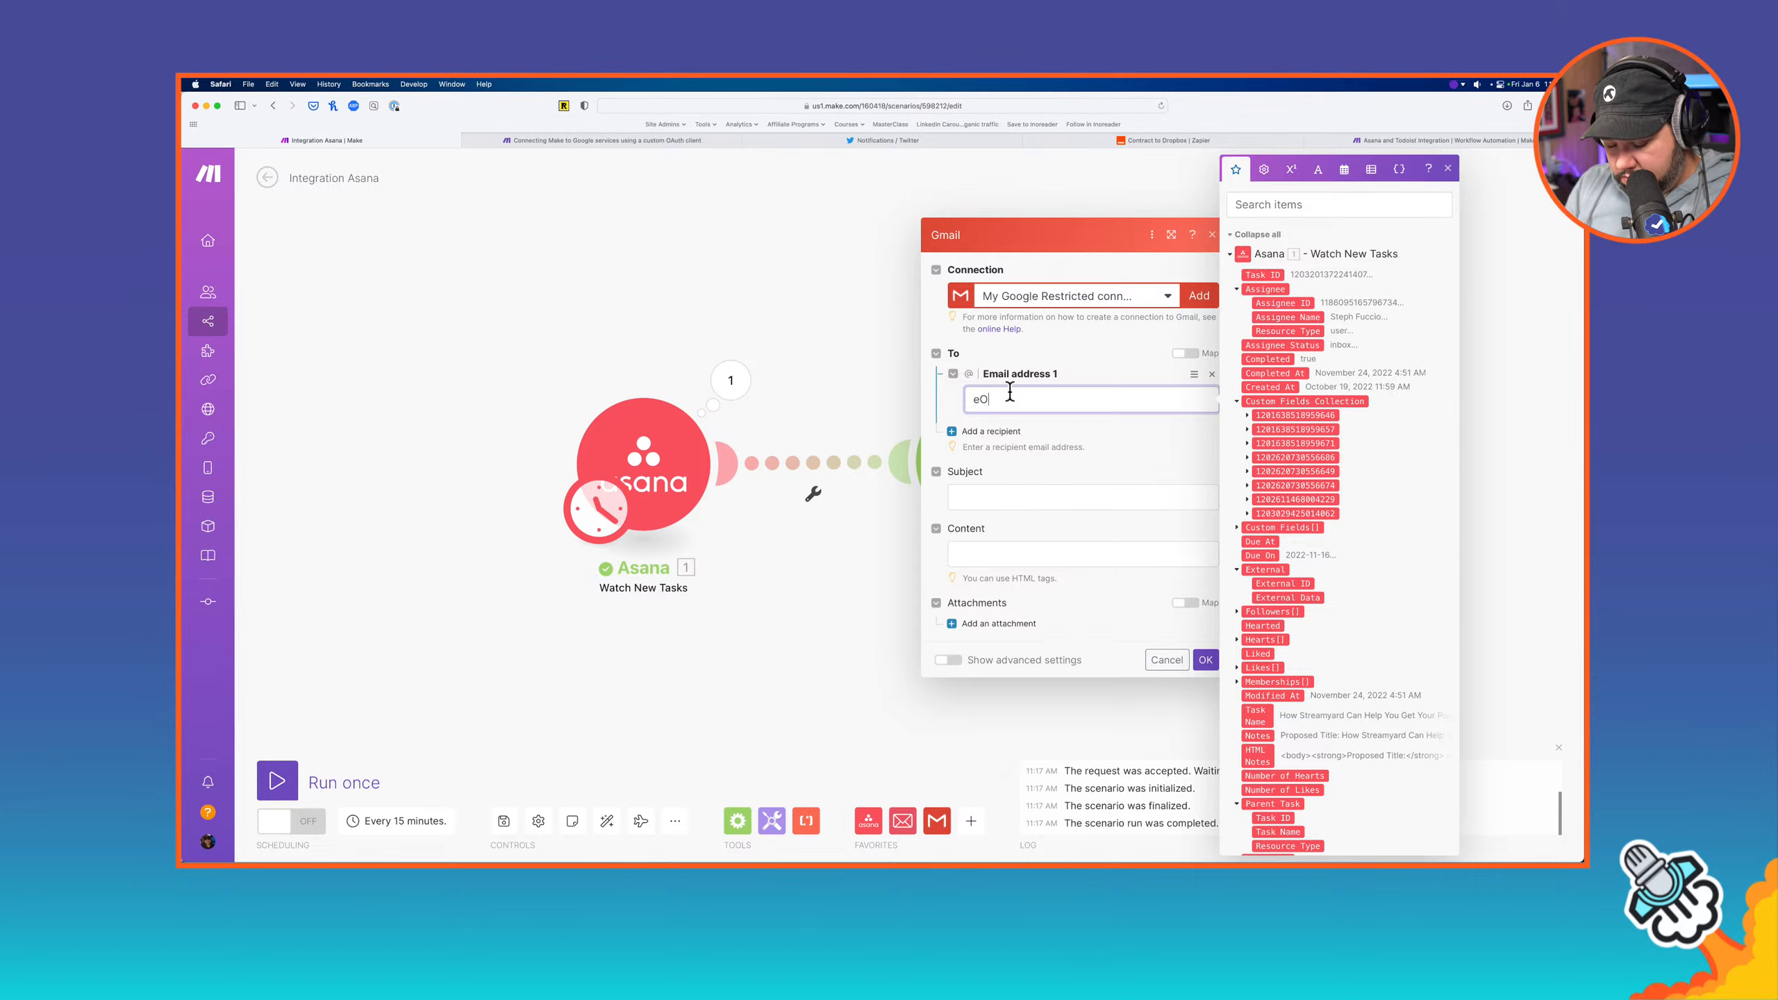
key(super+v)
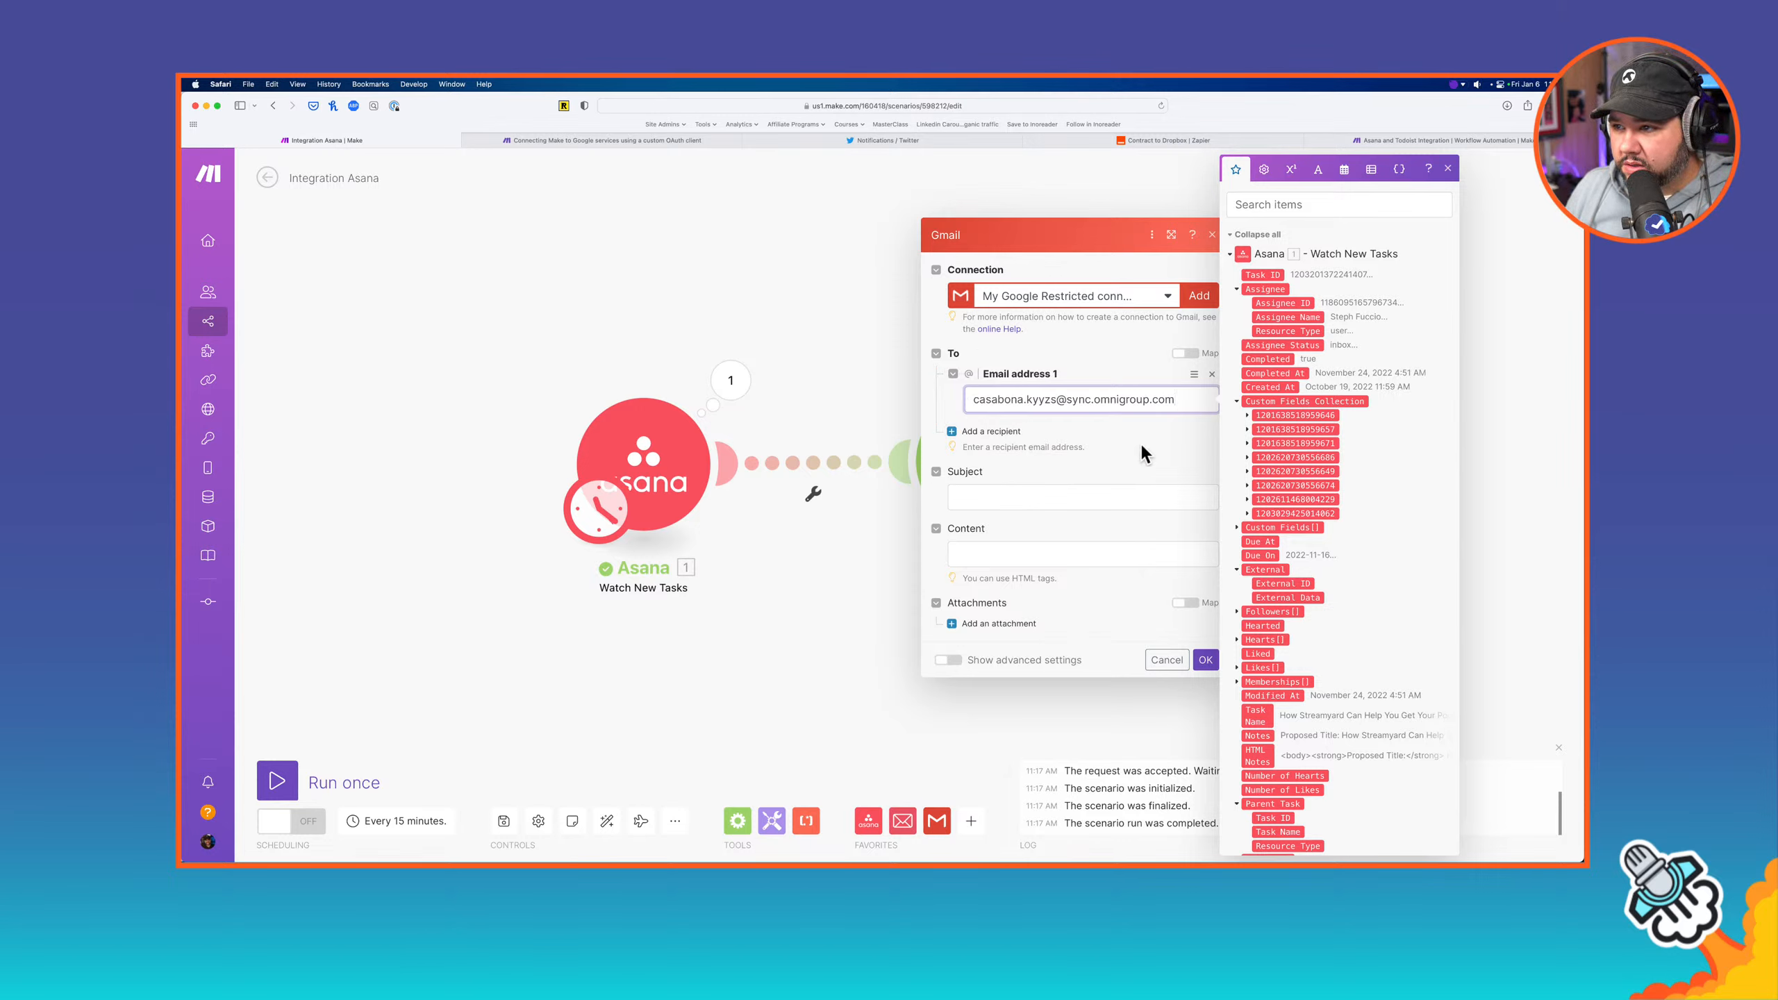
Map the Asana Task Name into the email's Subject
click(1042, 497)
click(1157, 478)
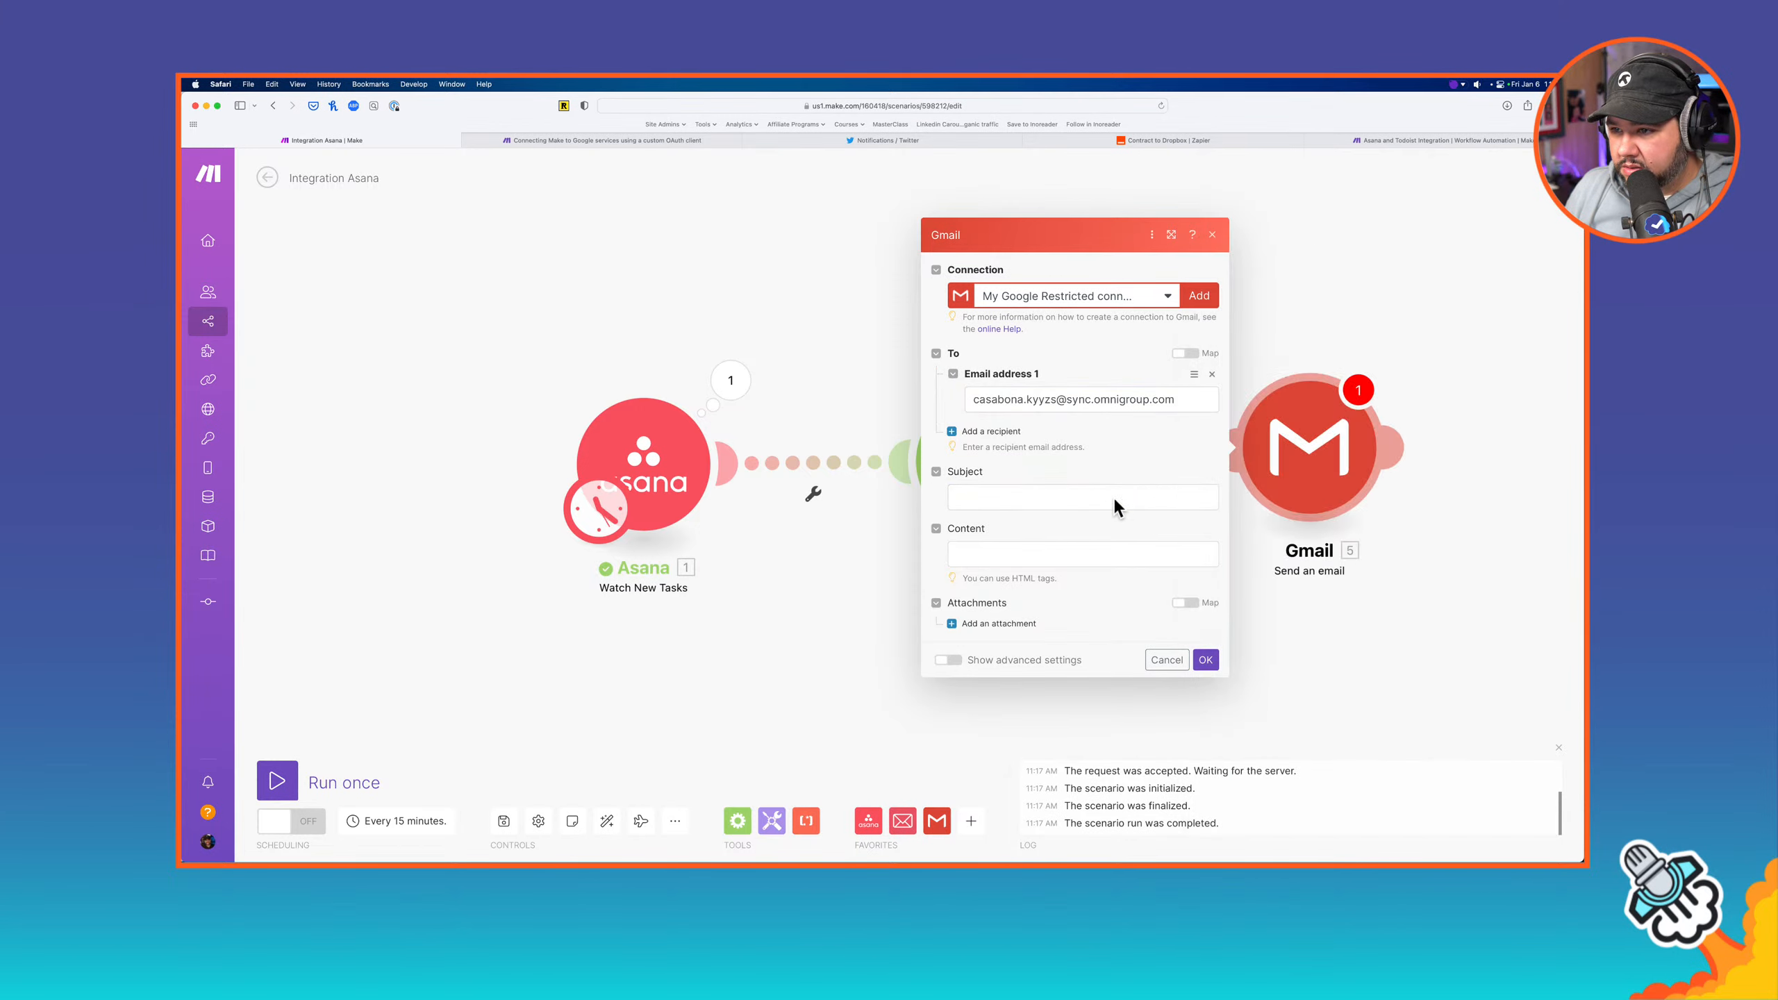
click(1051, 495)
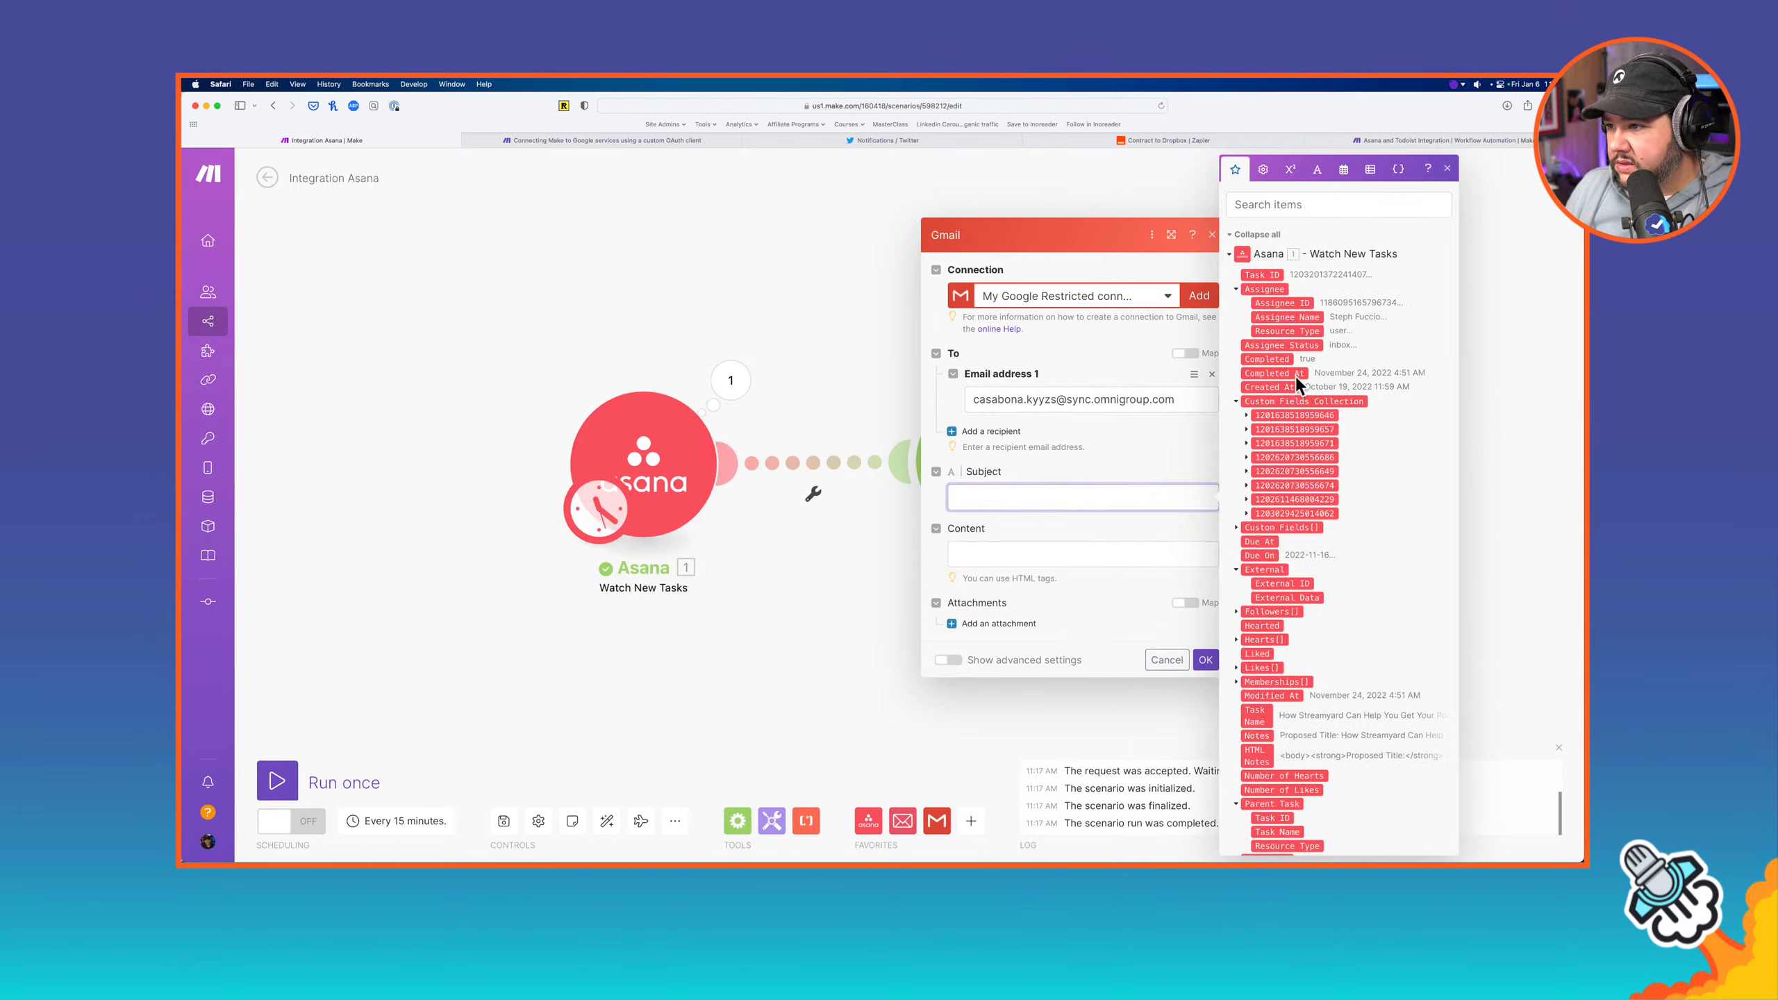
scroll(1320, 393, down, 1)
scroll(1320, 407, down, 2)
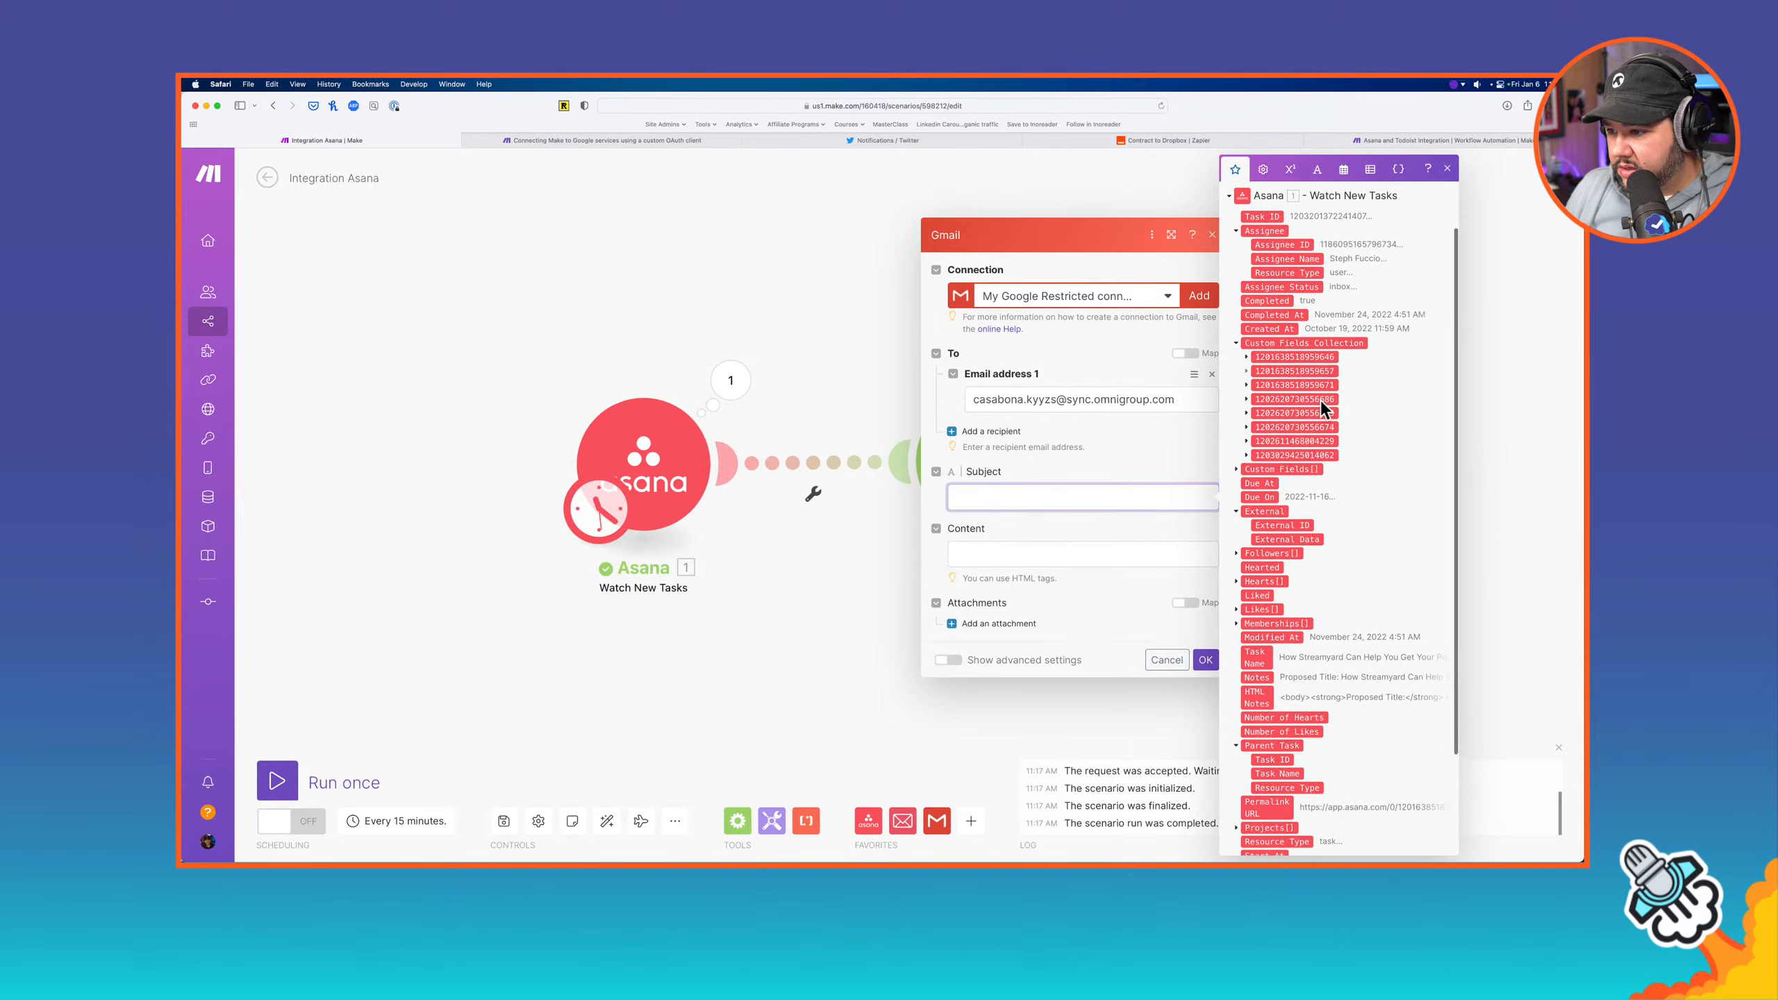
click(1262, 659)
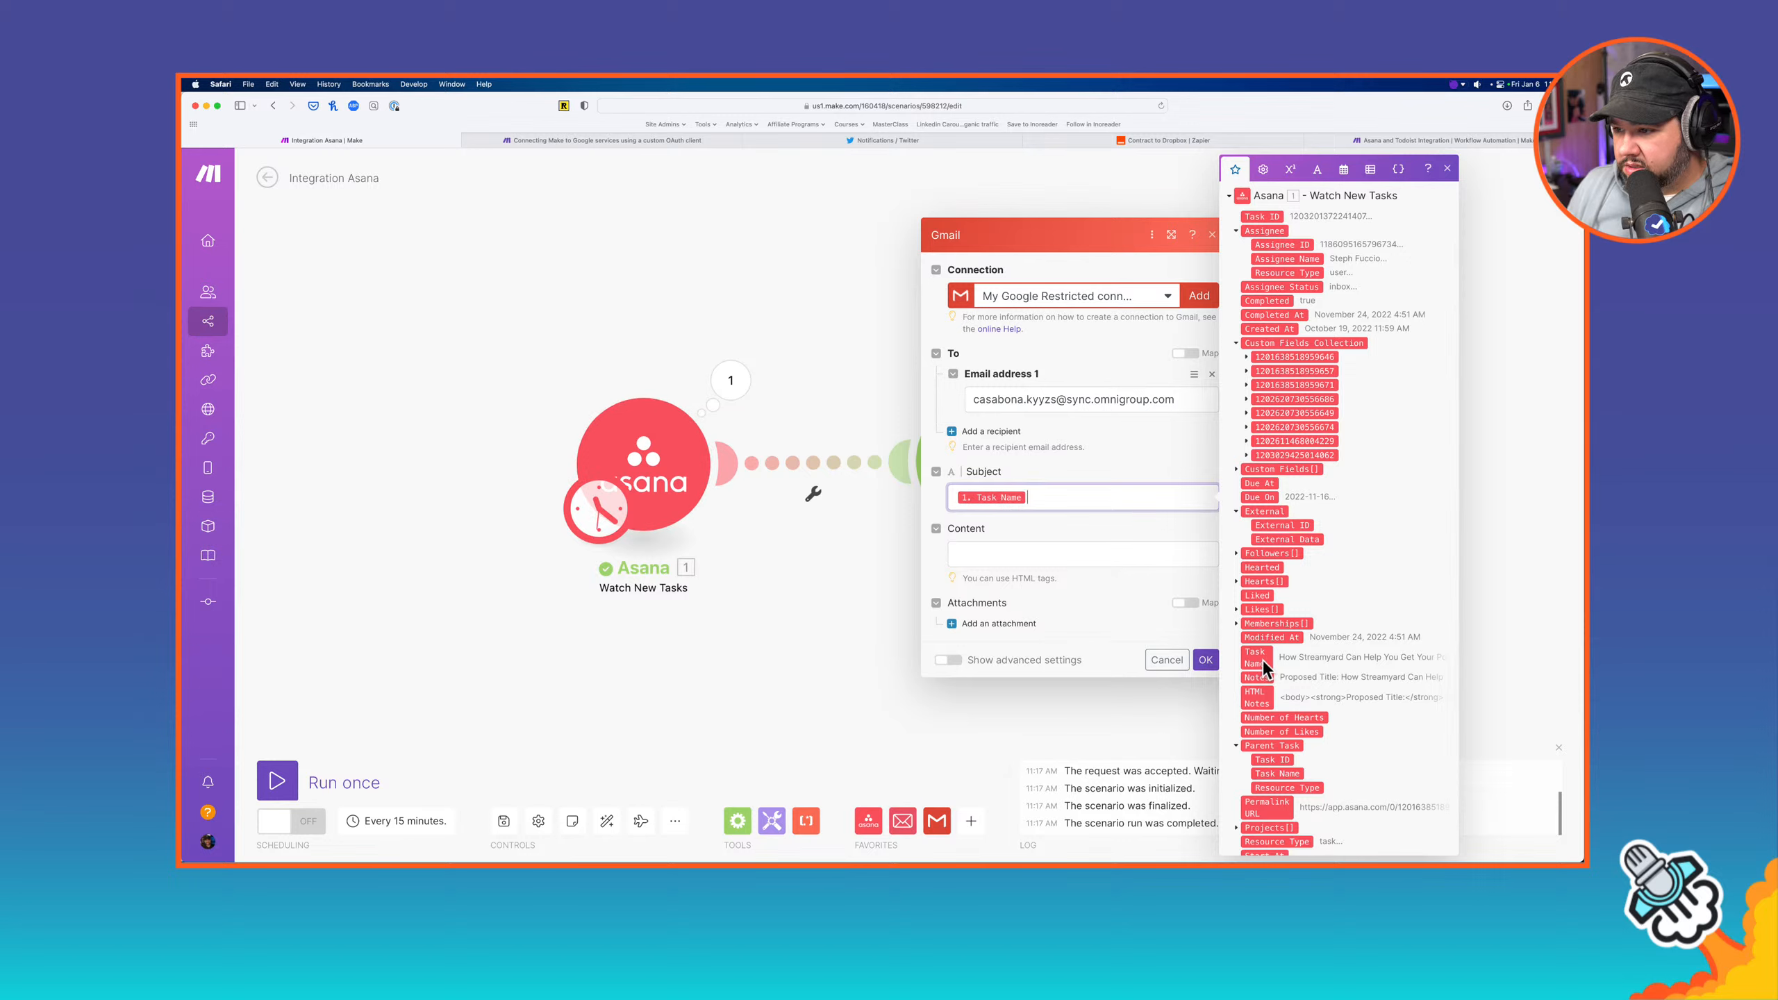
Begin the Gmail module's Content with the label "Task Name:" followed by the mapped Asana Task Name
click(1039, 558)
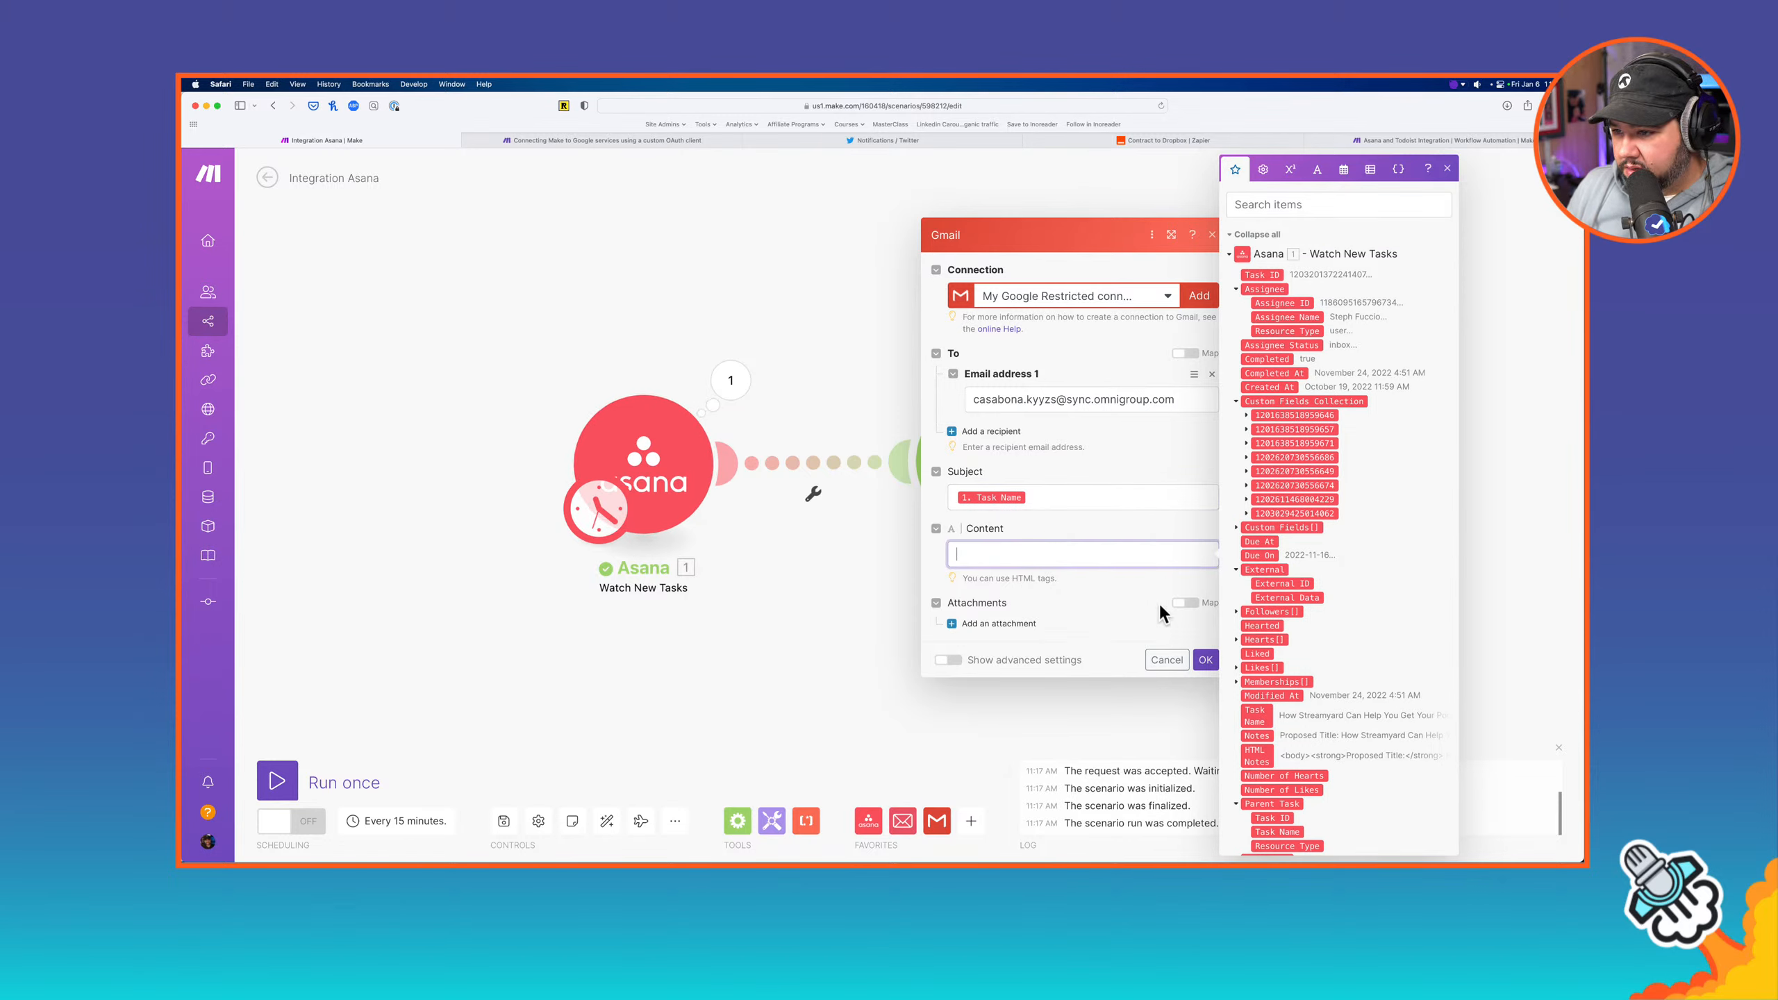
scroll(1318, 522, down, 4)
scroll(1319, 525, down, 3)
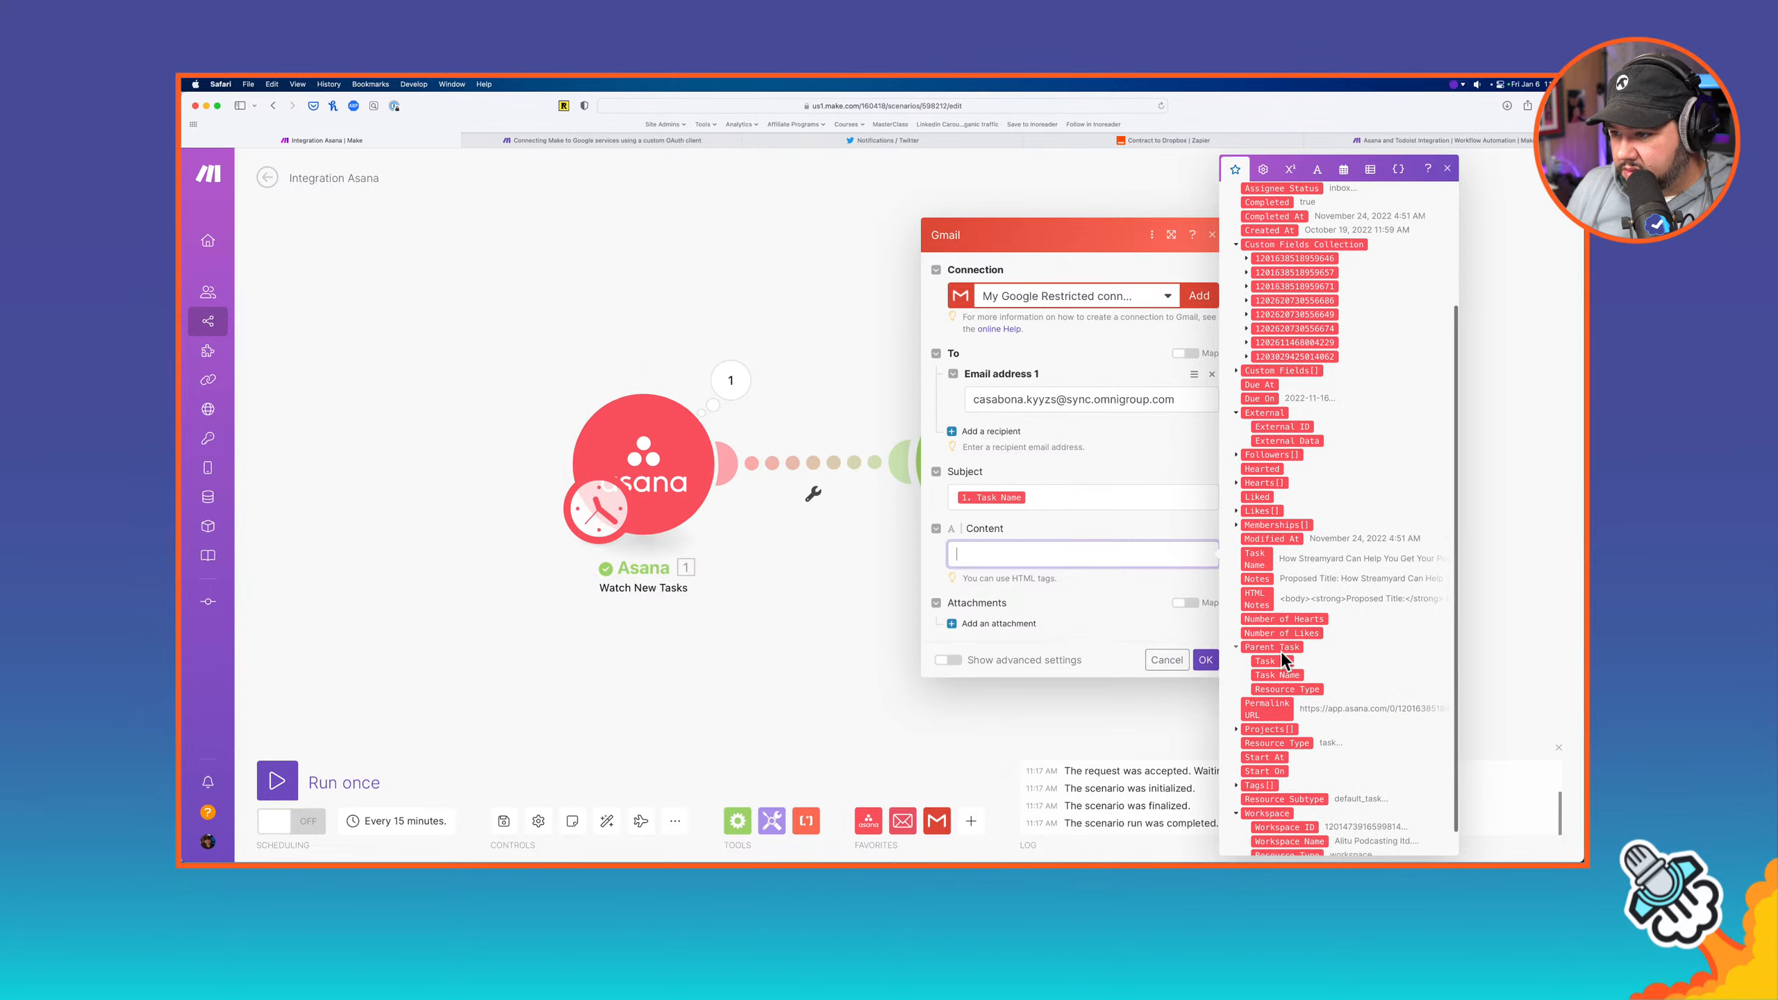
scroll(1281, 561, up, 4)
scroll(1282, 566, up, 3)
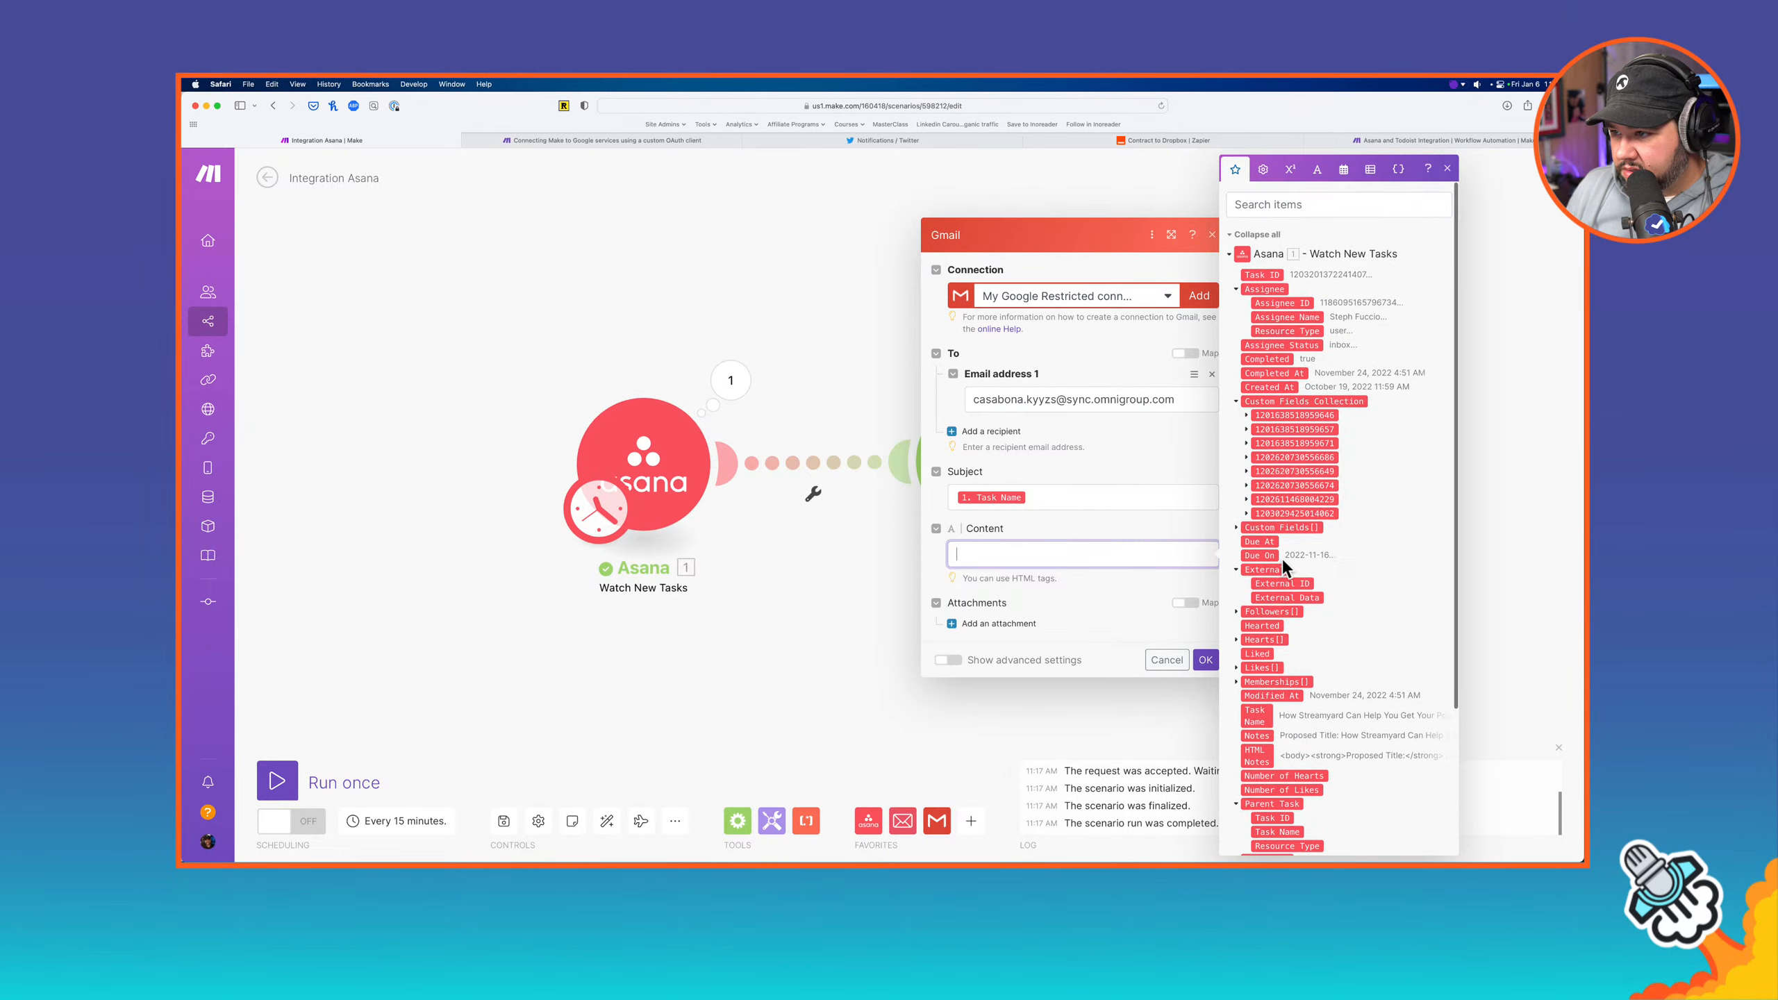
click(1284, 211)
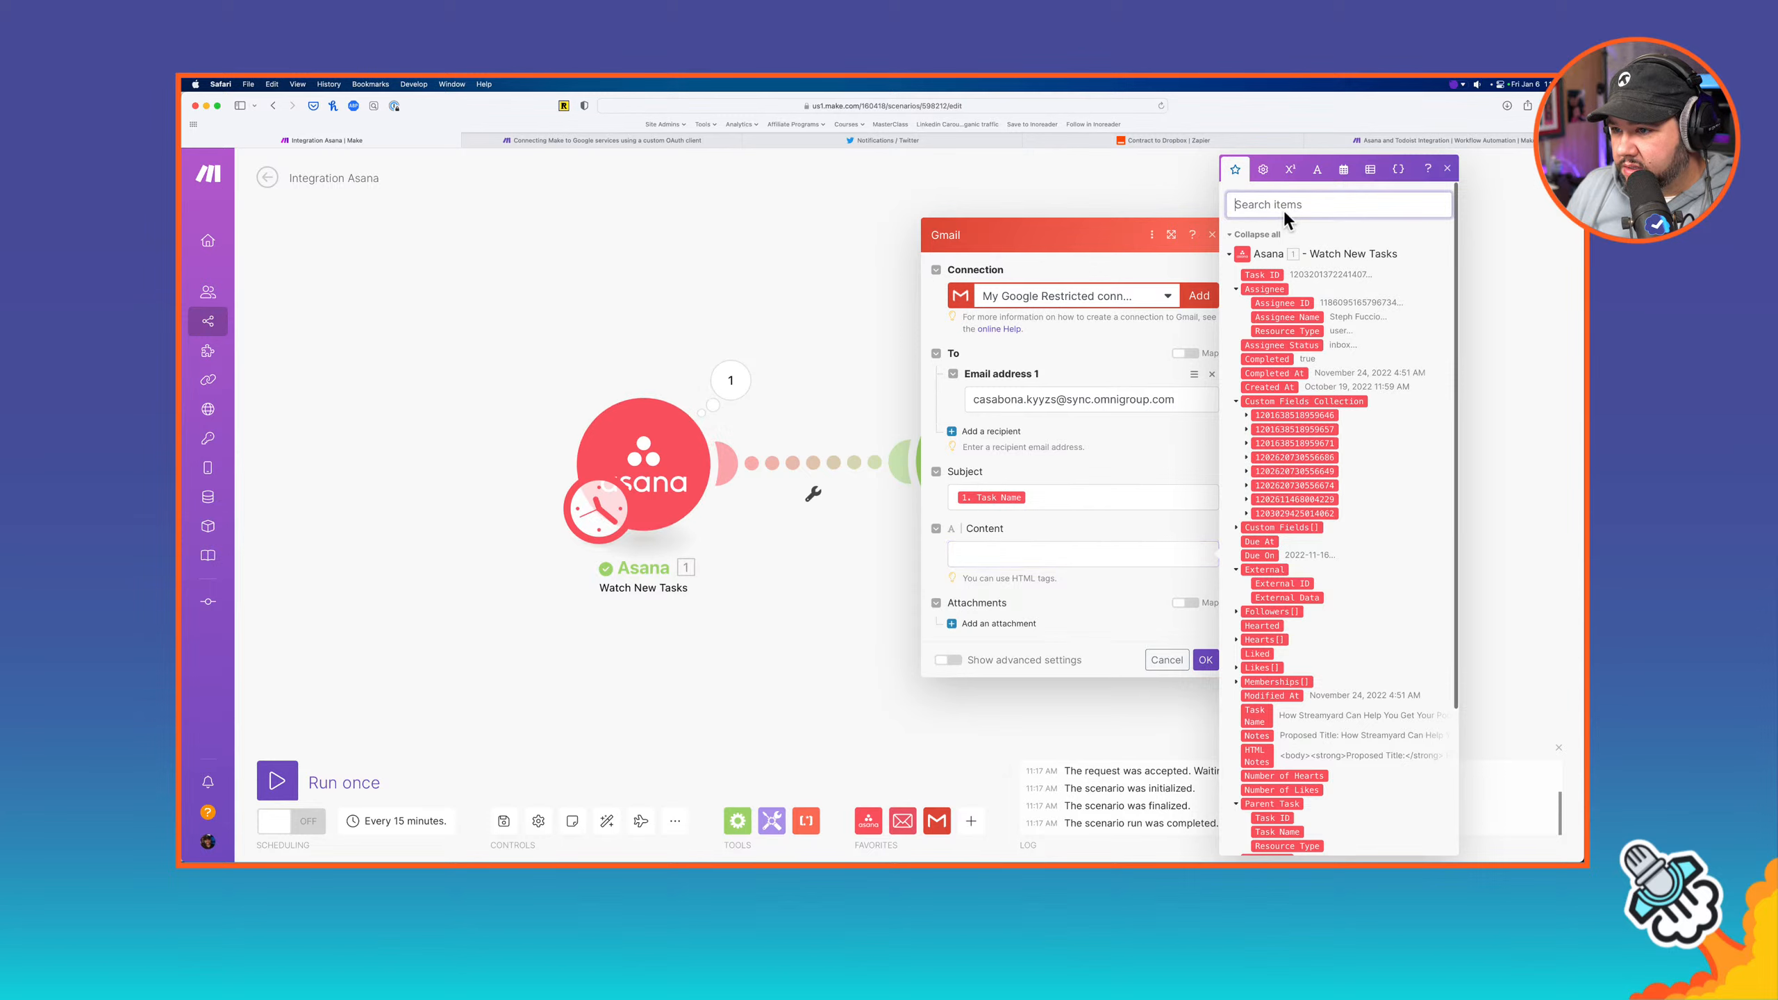
text(task na)
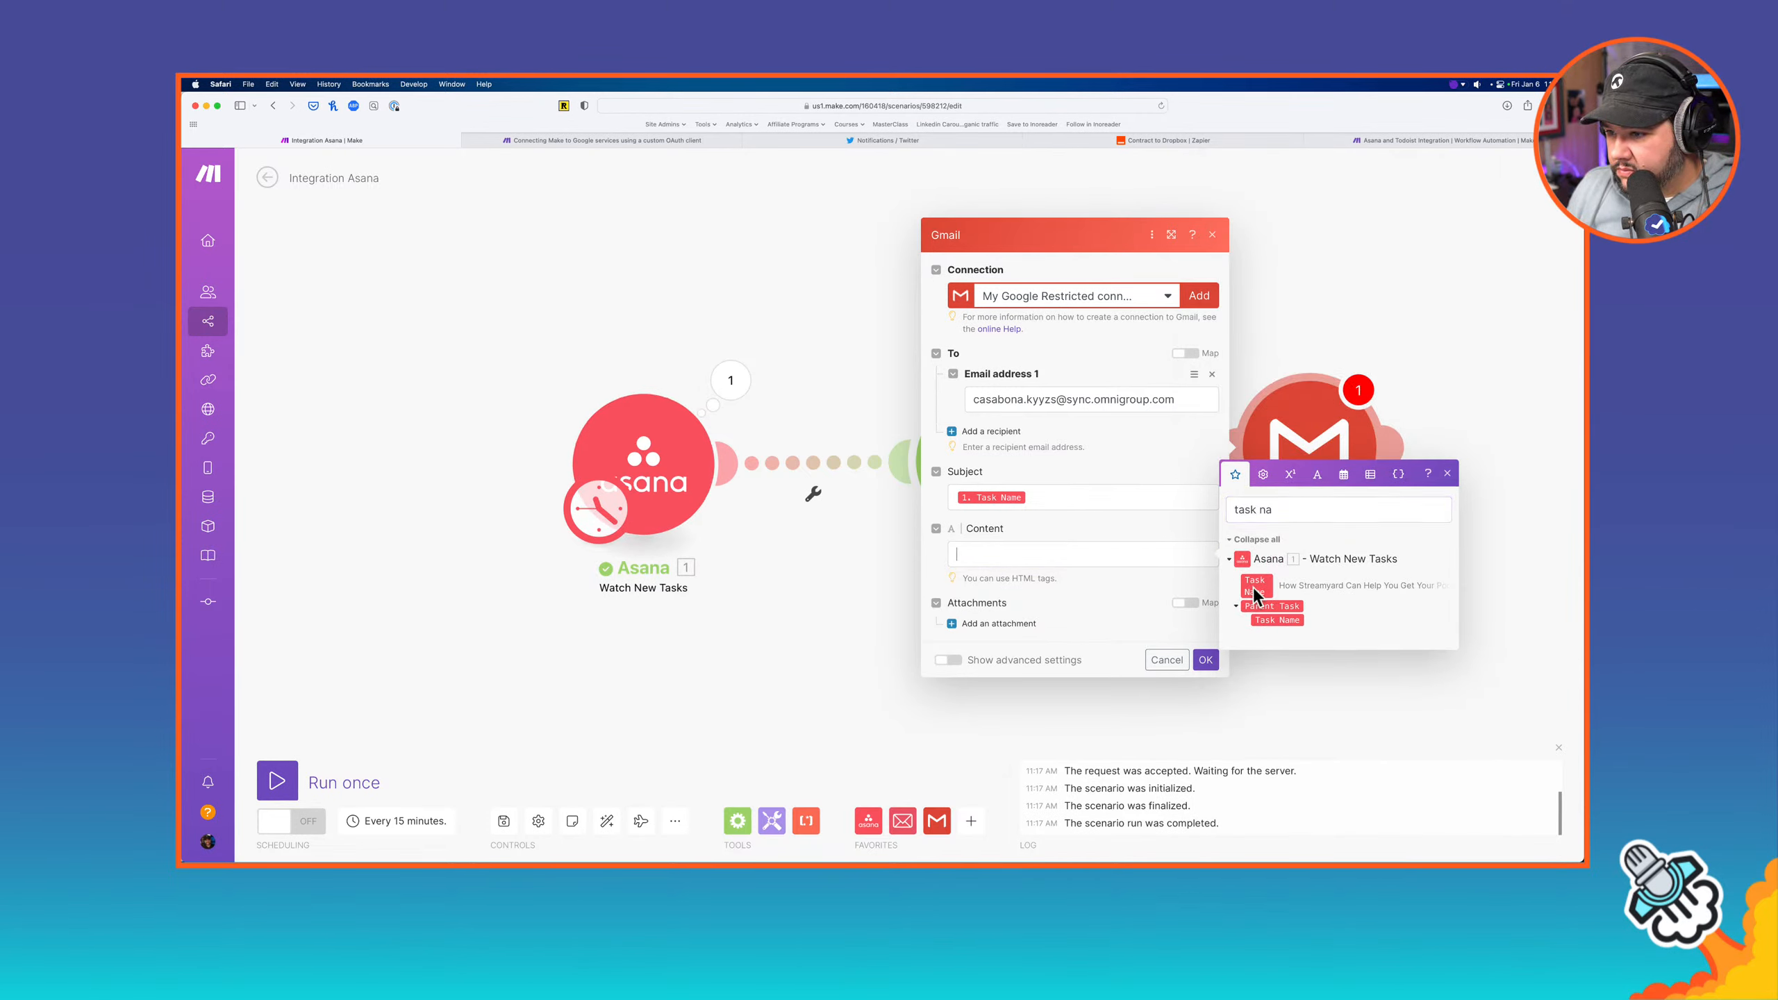
click(1148, 559)
drag(1242, 589, 1098, 553)
click(953, 555)
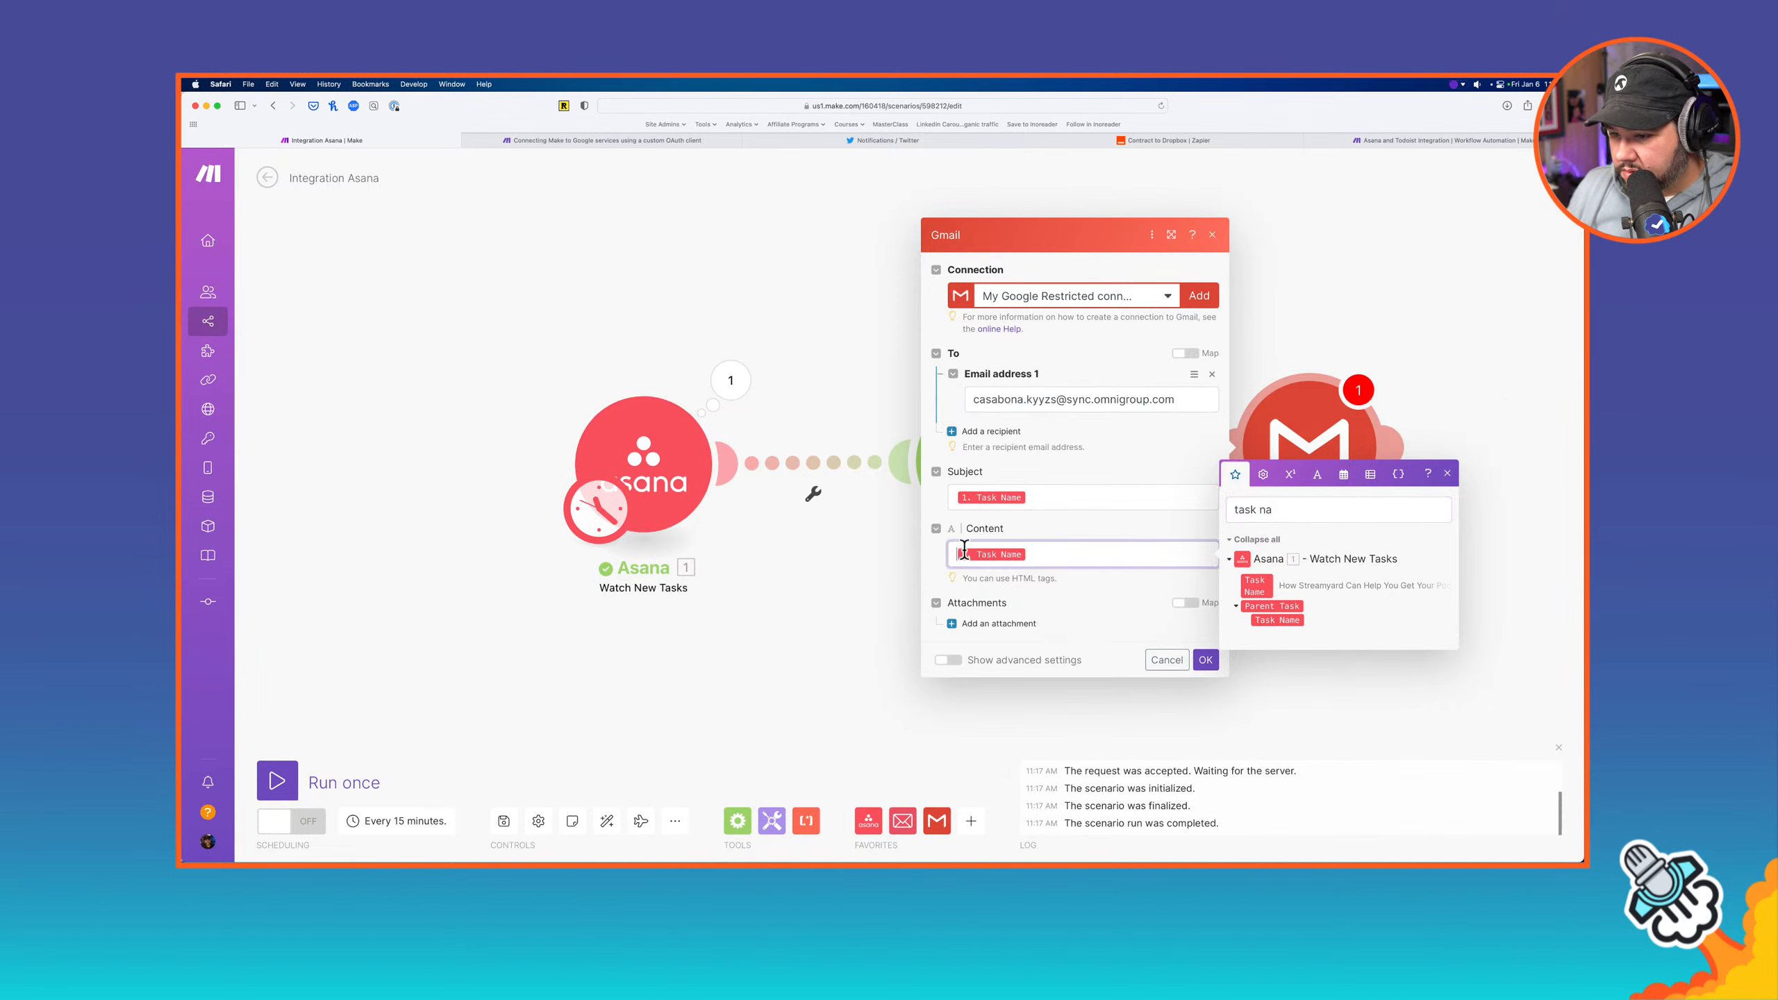
text(Task Name:)
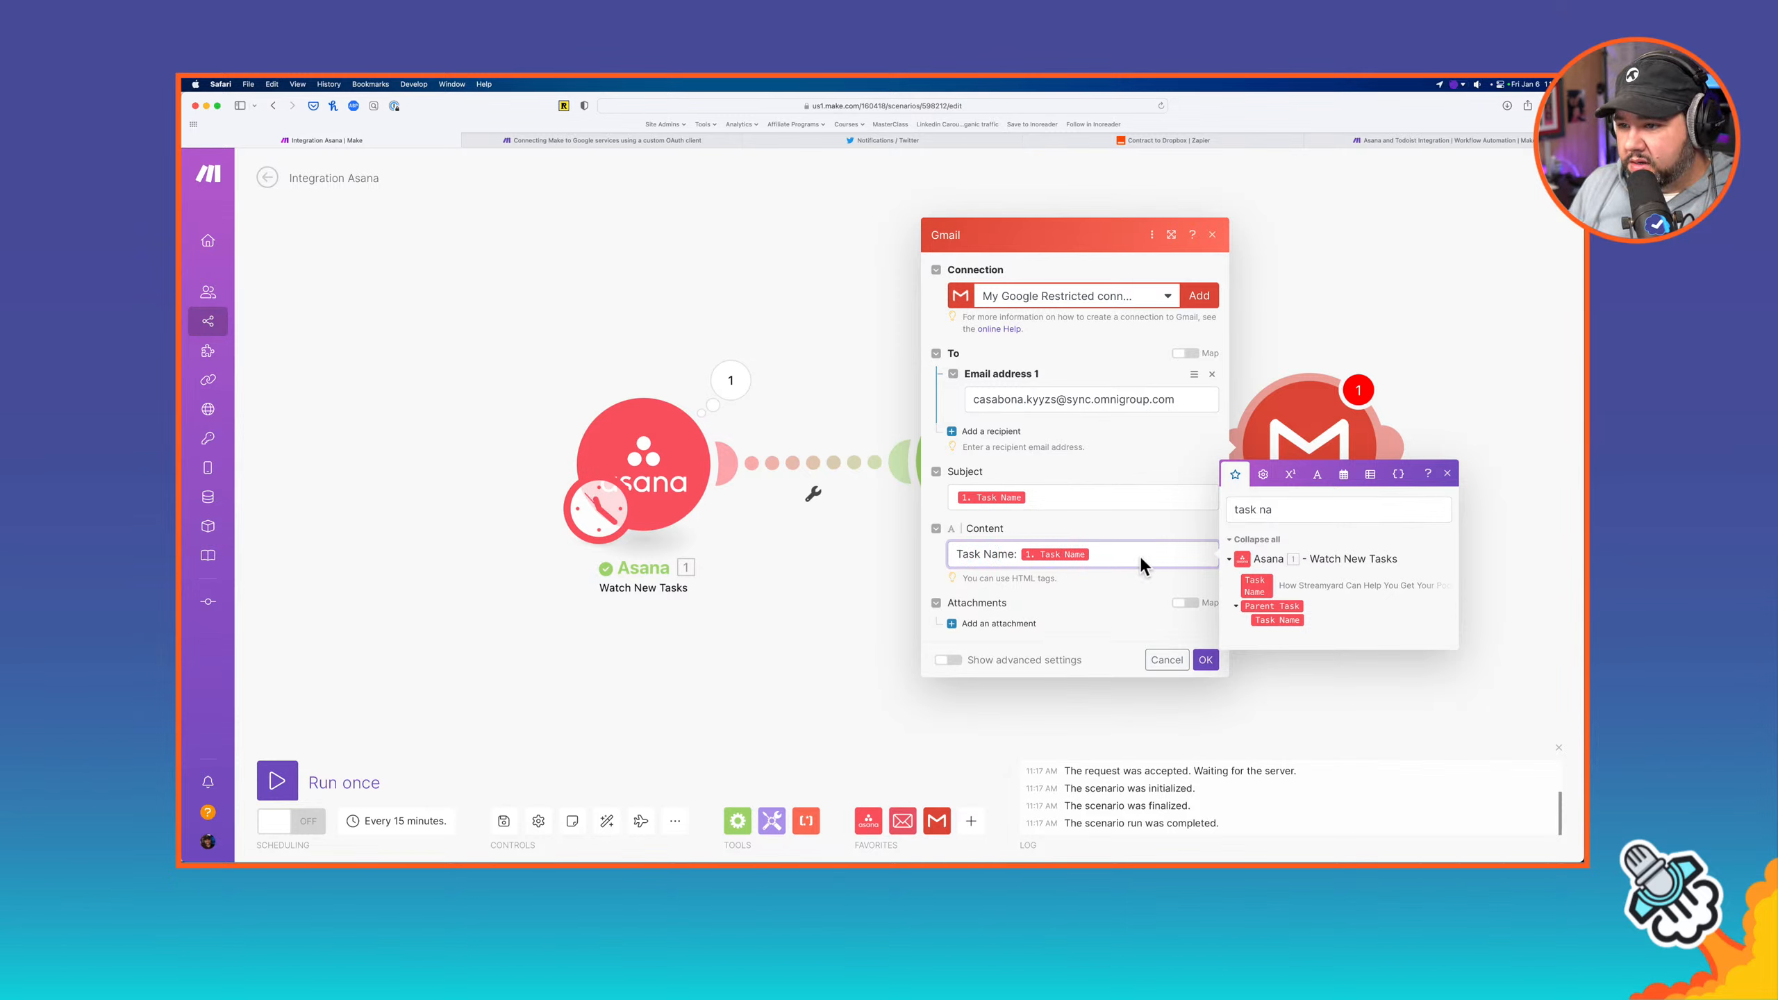
Add a "Due:" line to the email content with the Asana Due On value mapped after it
key(Return)
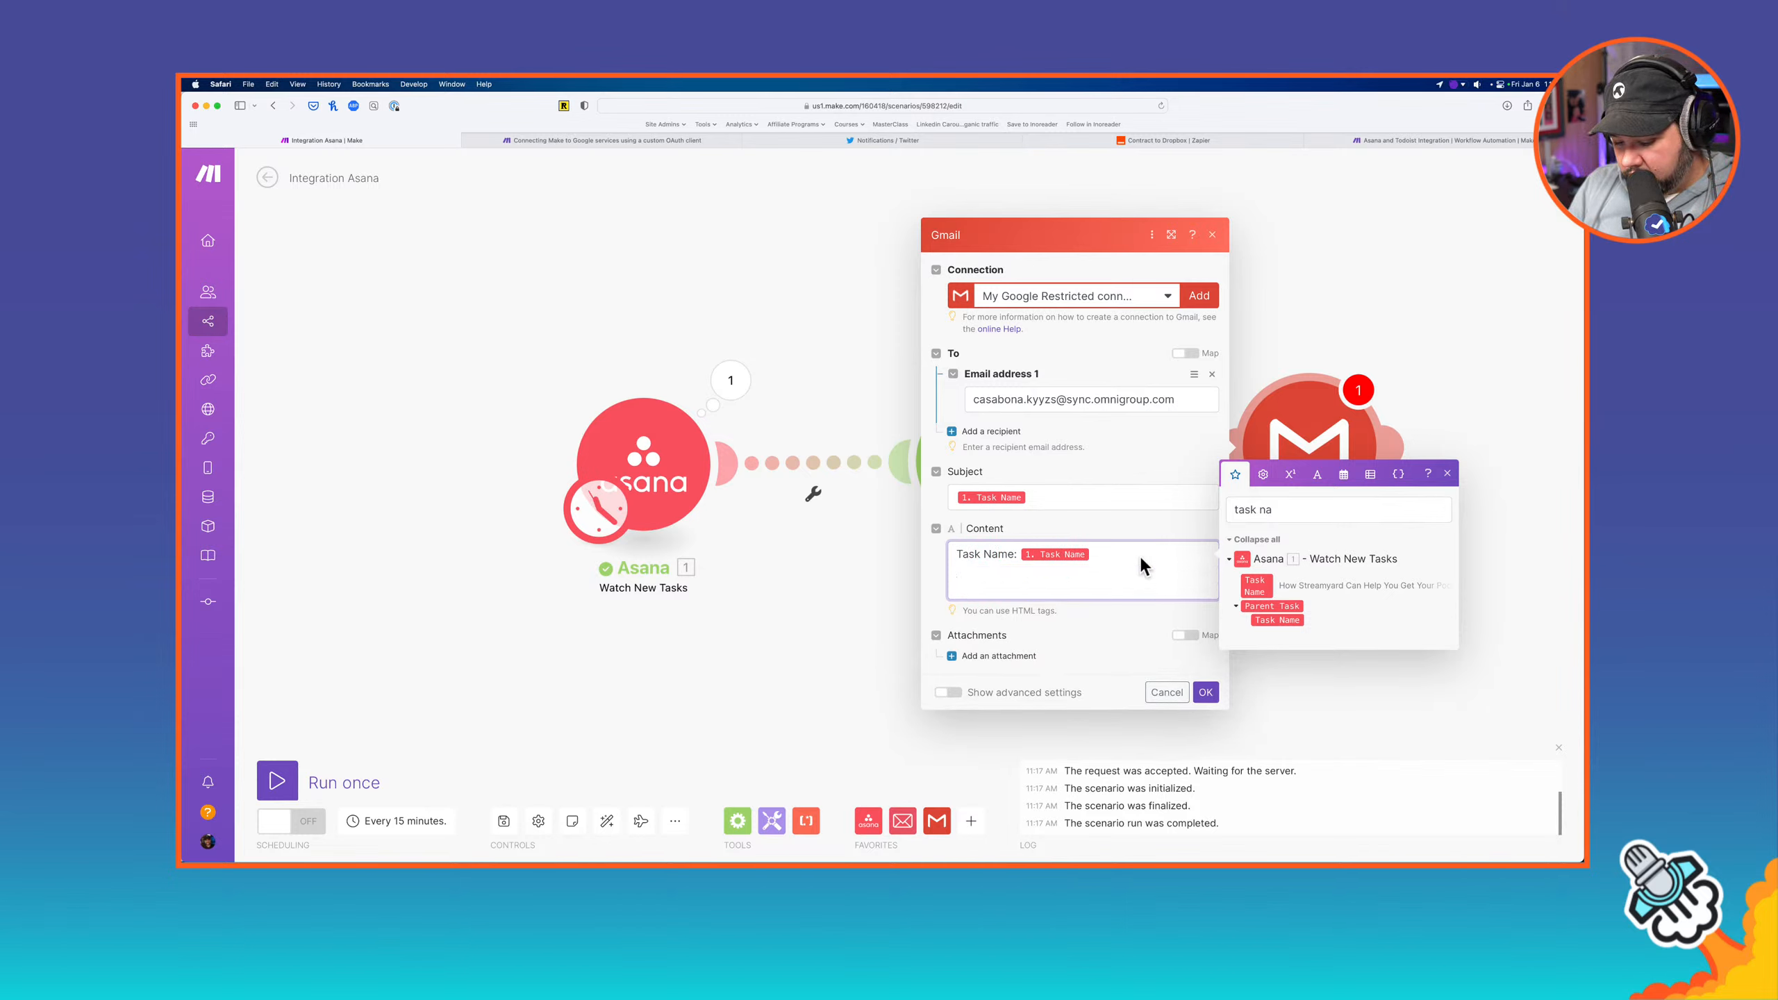
text(Due:)
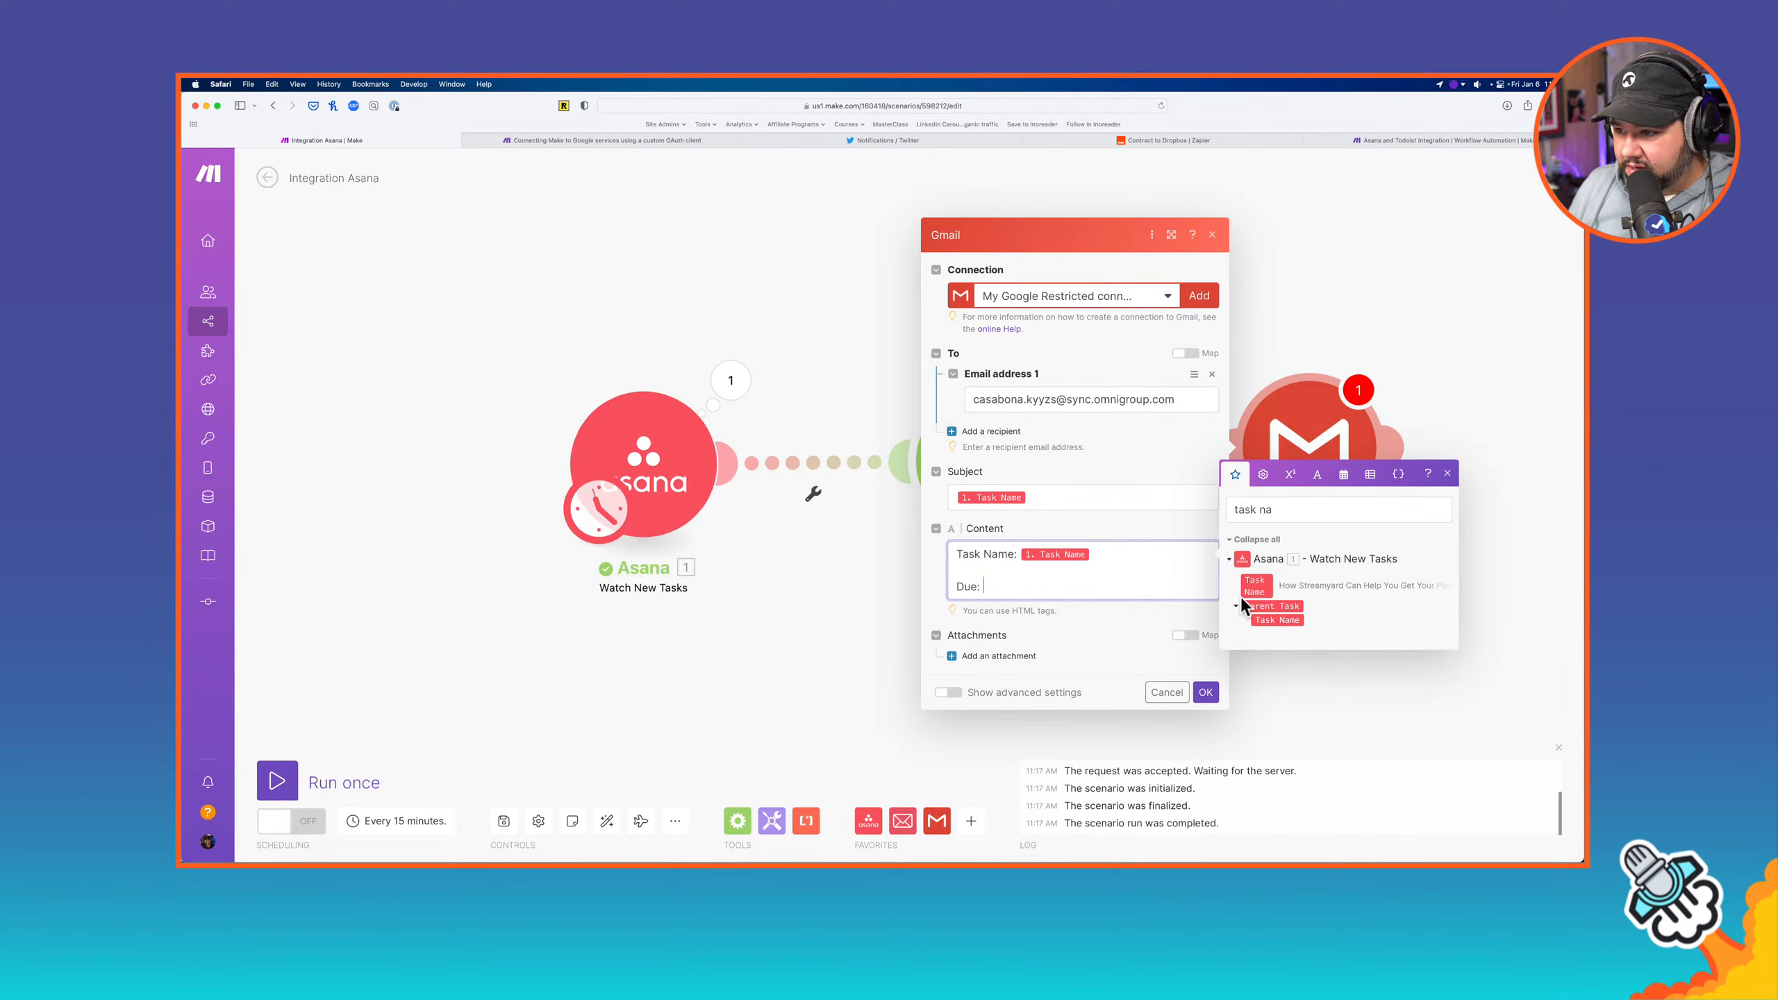
triple_click(1266, 510)
text(due)
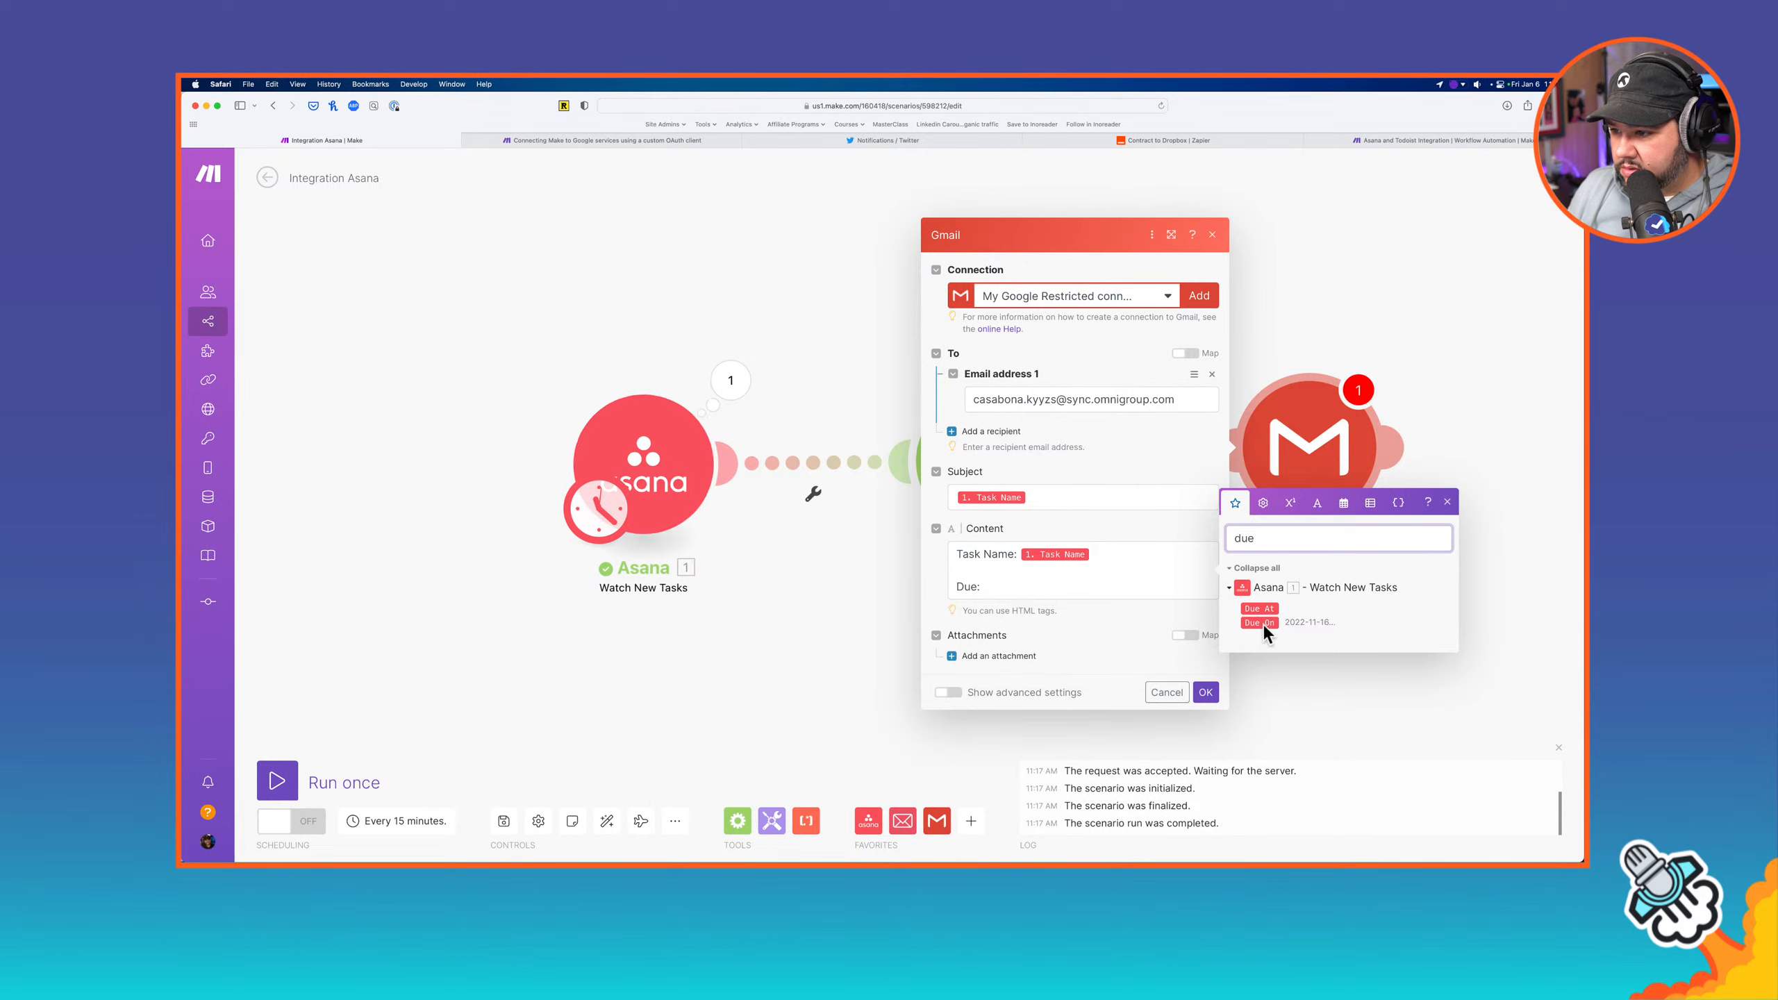
drag(1259, 622, 1181, 616)
drag(1287, 630, 1096, 590)
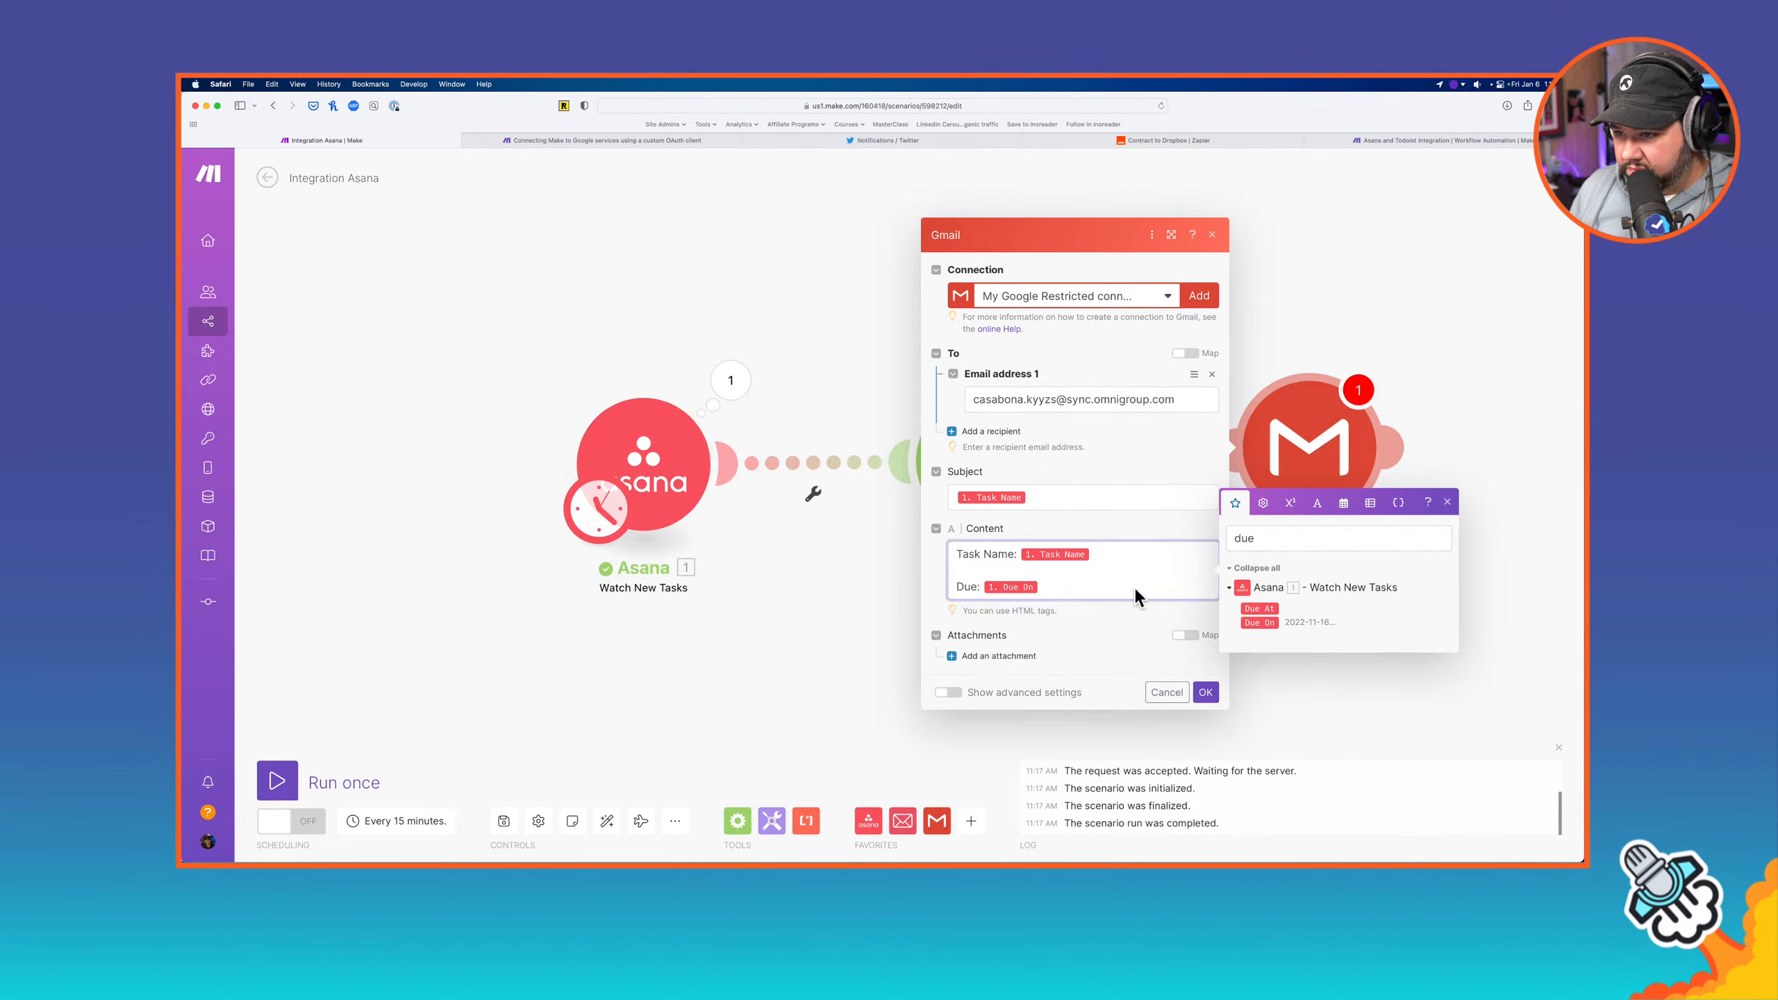
Add the label "Asana Link:" below the Due line in the email content, leaving a blank line between them
key(Return)
text(As)
key(BackSpace)
key(BackSpace)
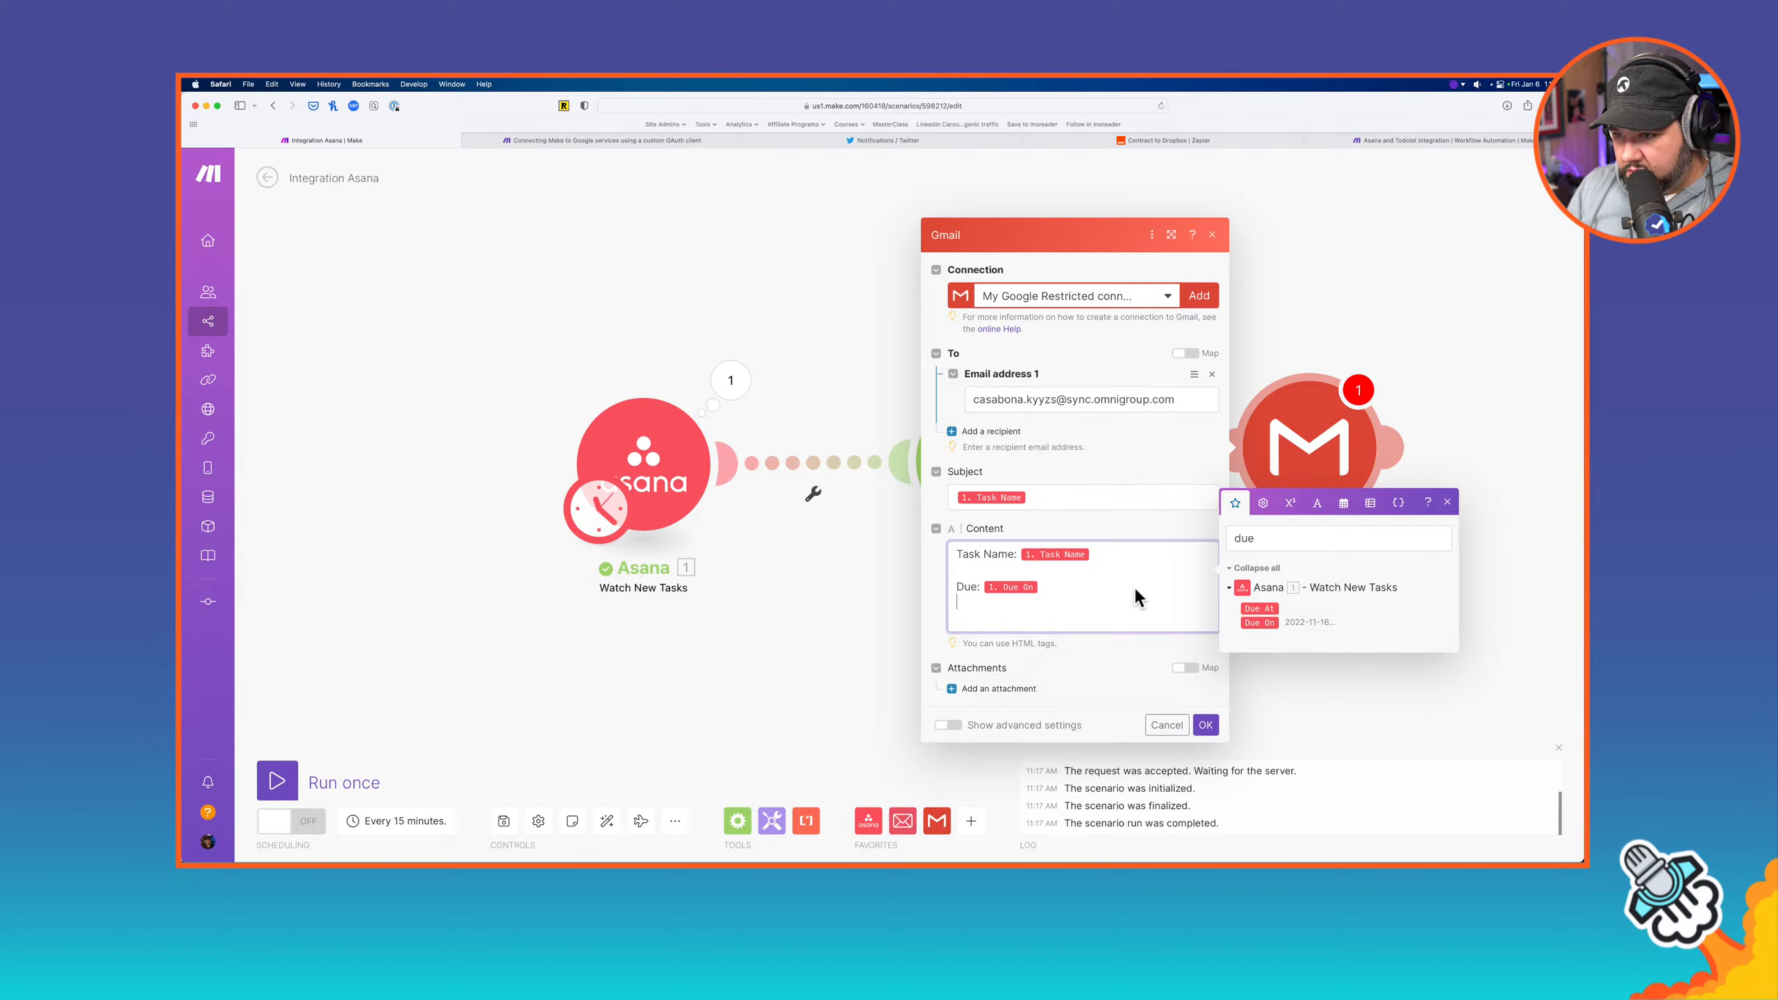
key(Return)
text(Assai)
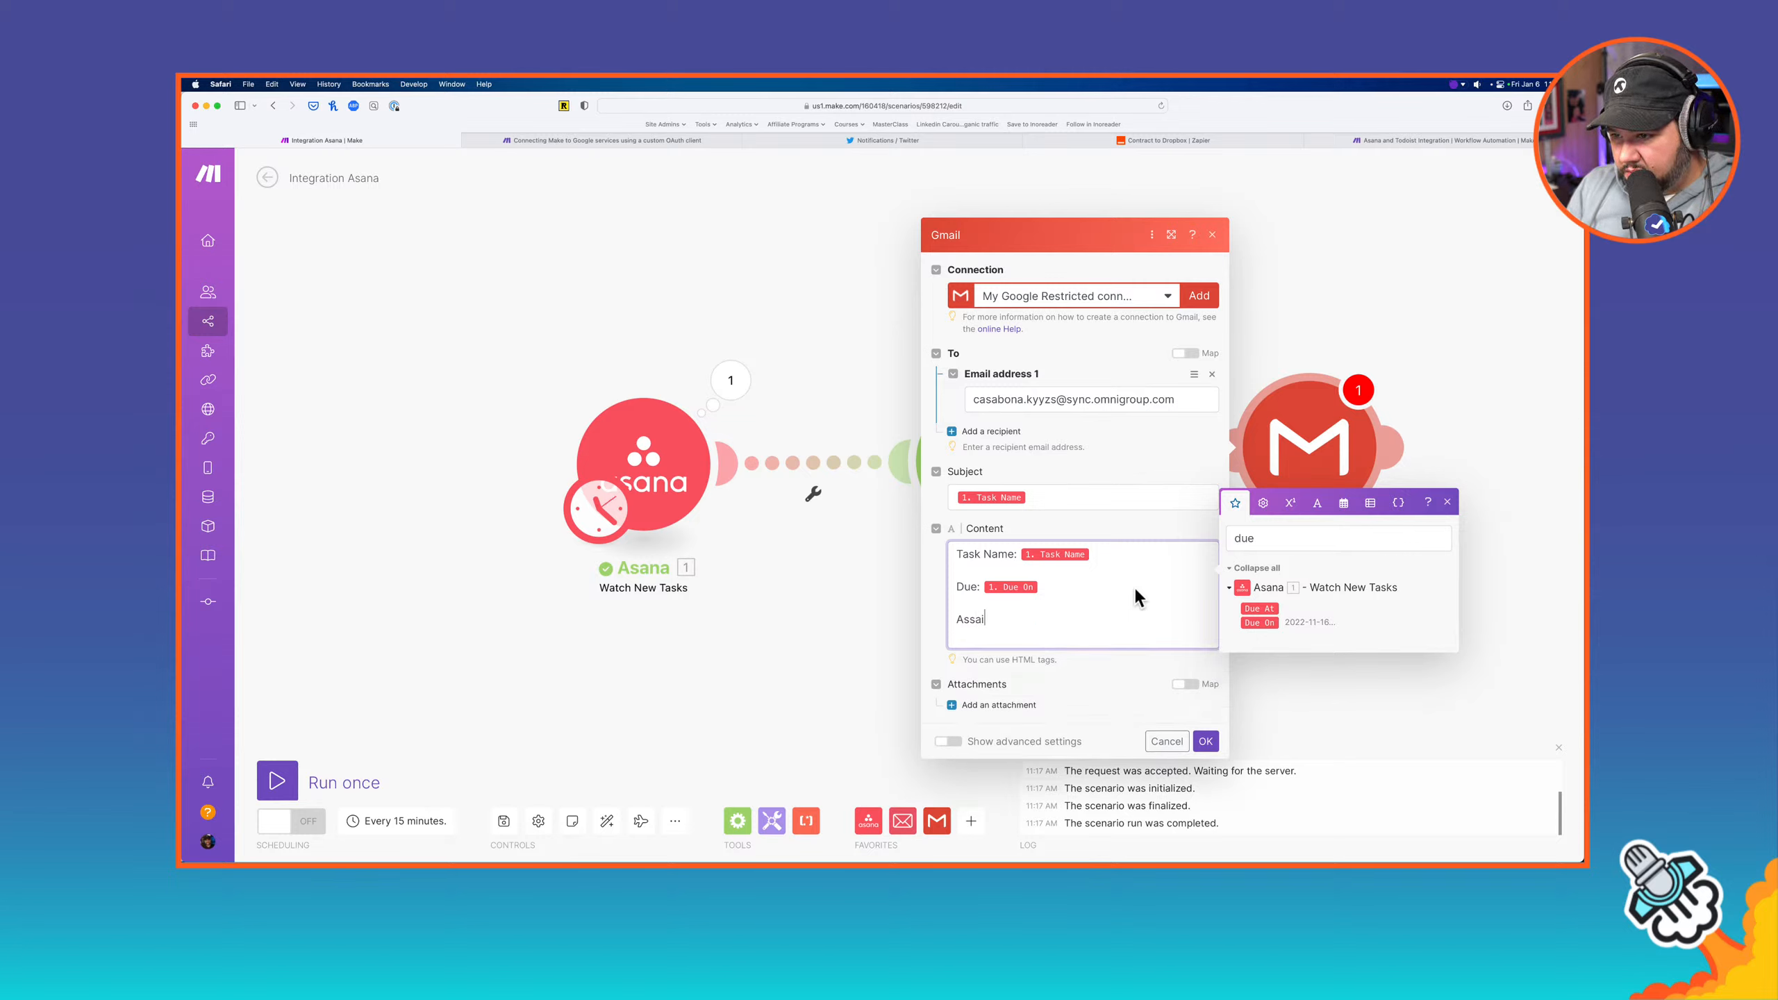
key(BackSpace)
key(BackSpace)
text(ana)
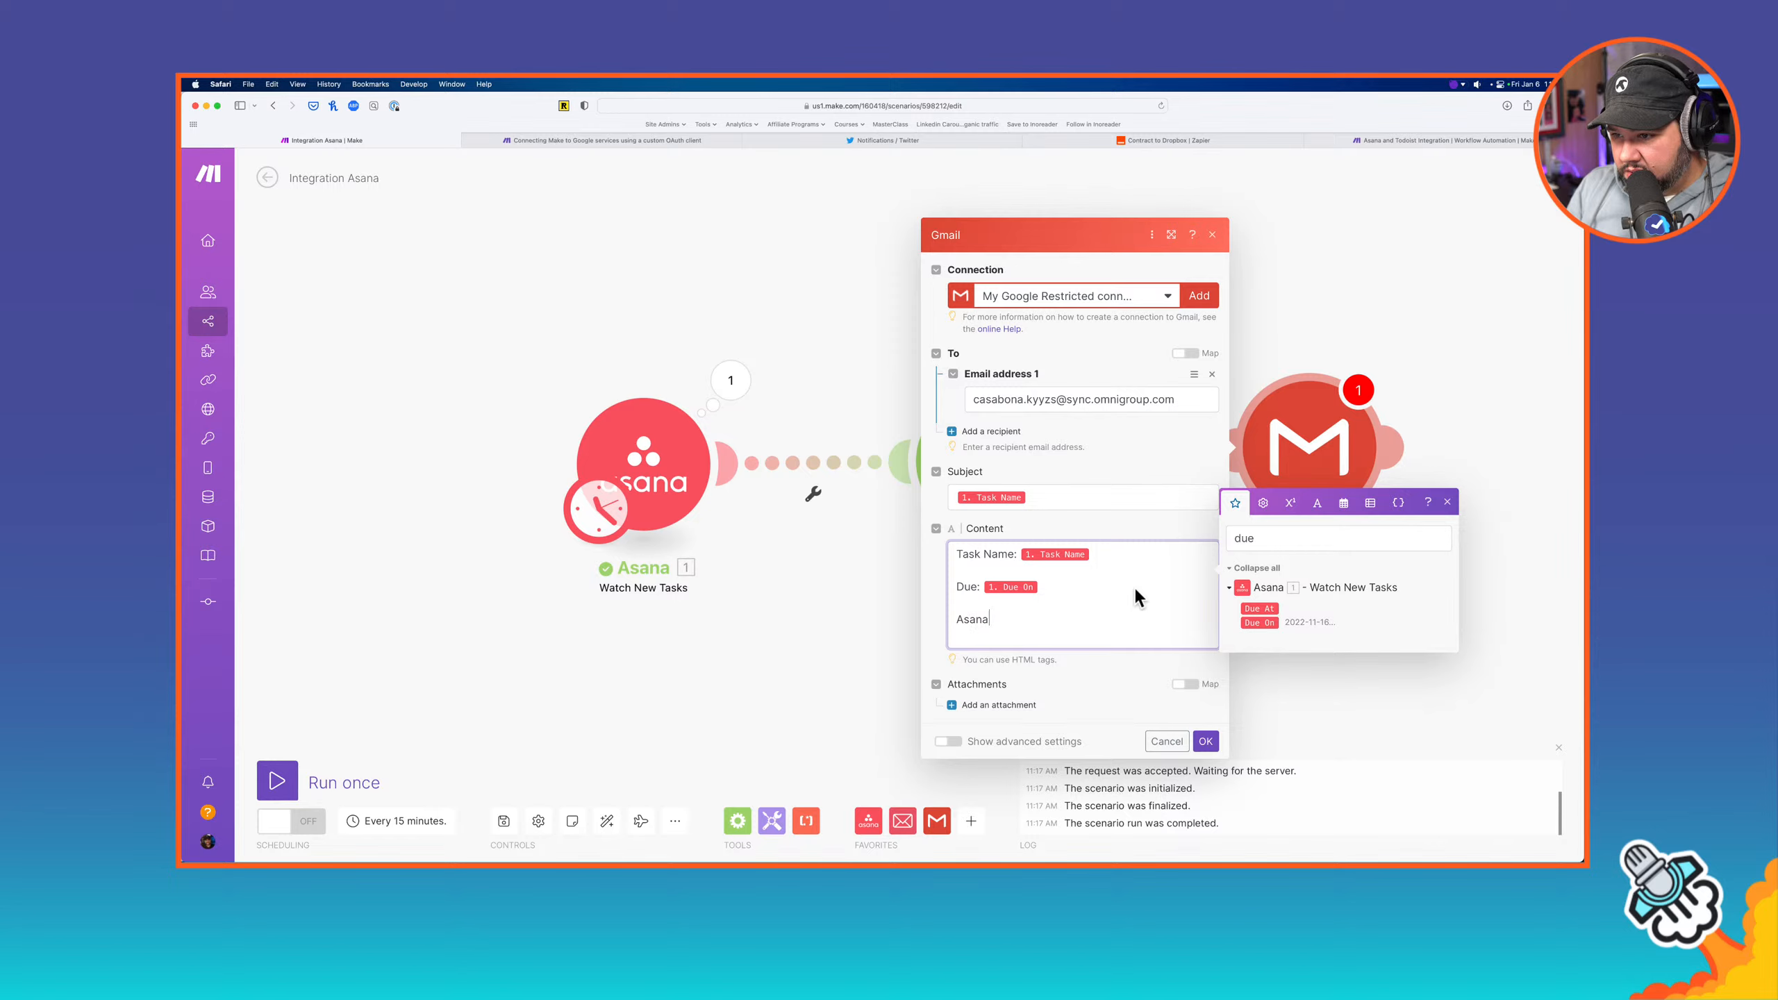
text( Linl)
key(BackSpace)
text(k:)
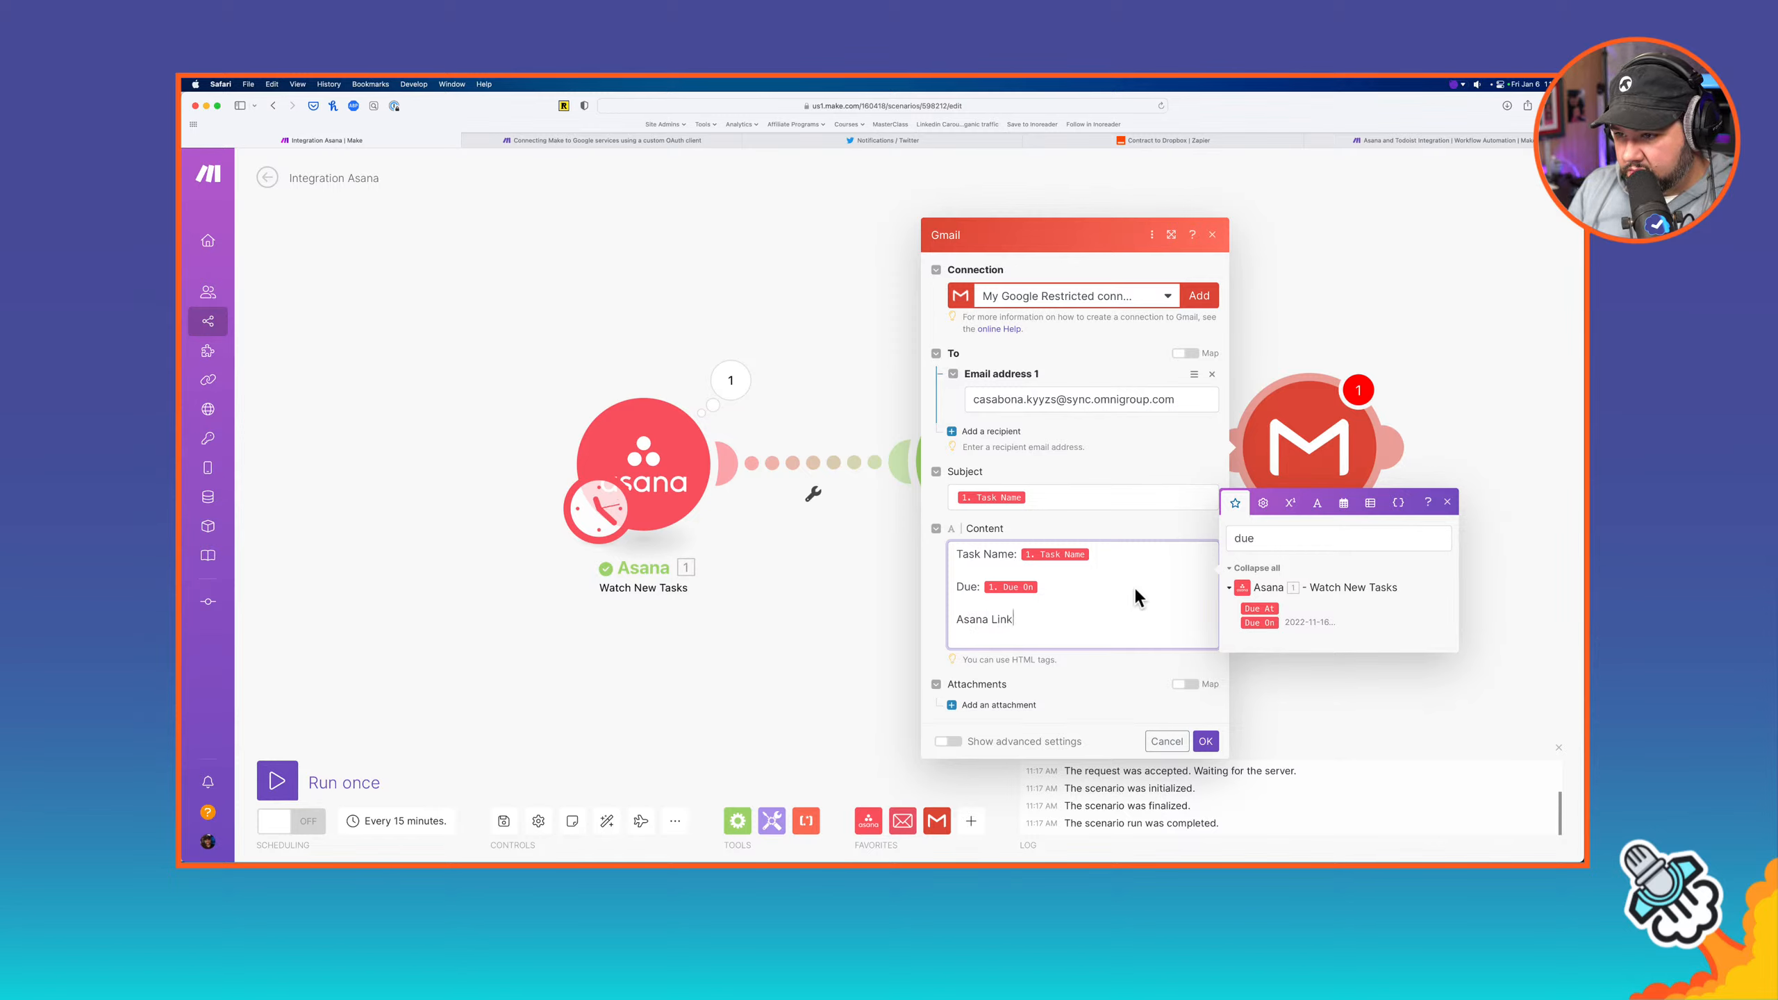
Map the Asana Permalink URL after the "Asana Link:" label and save the Gmail module's settings
double_click(1241, 545)
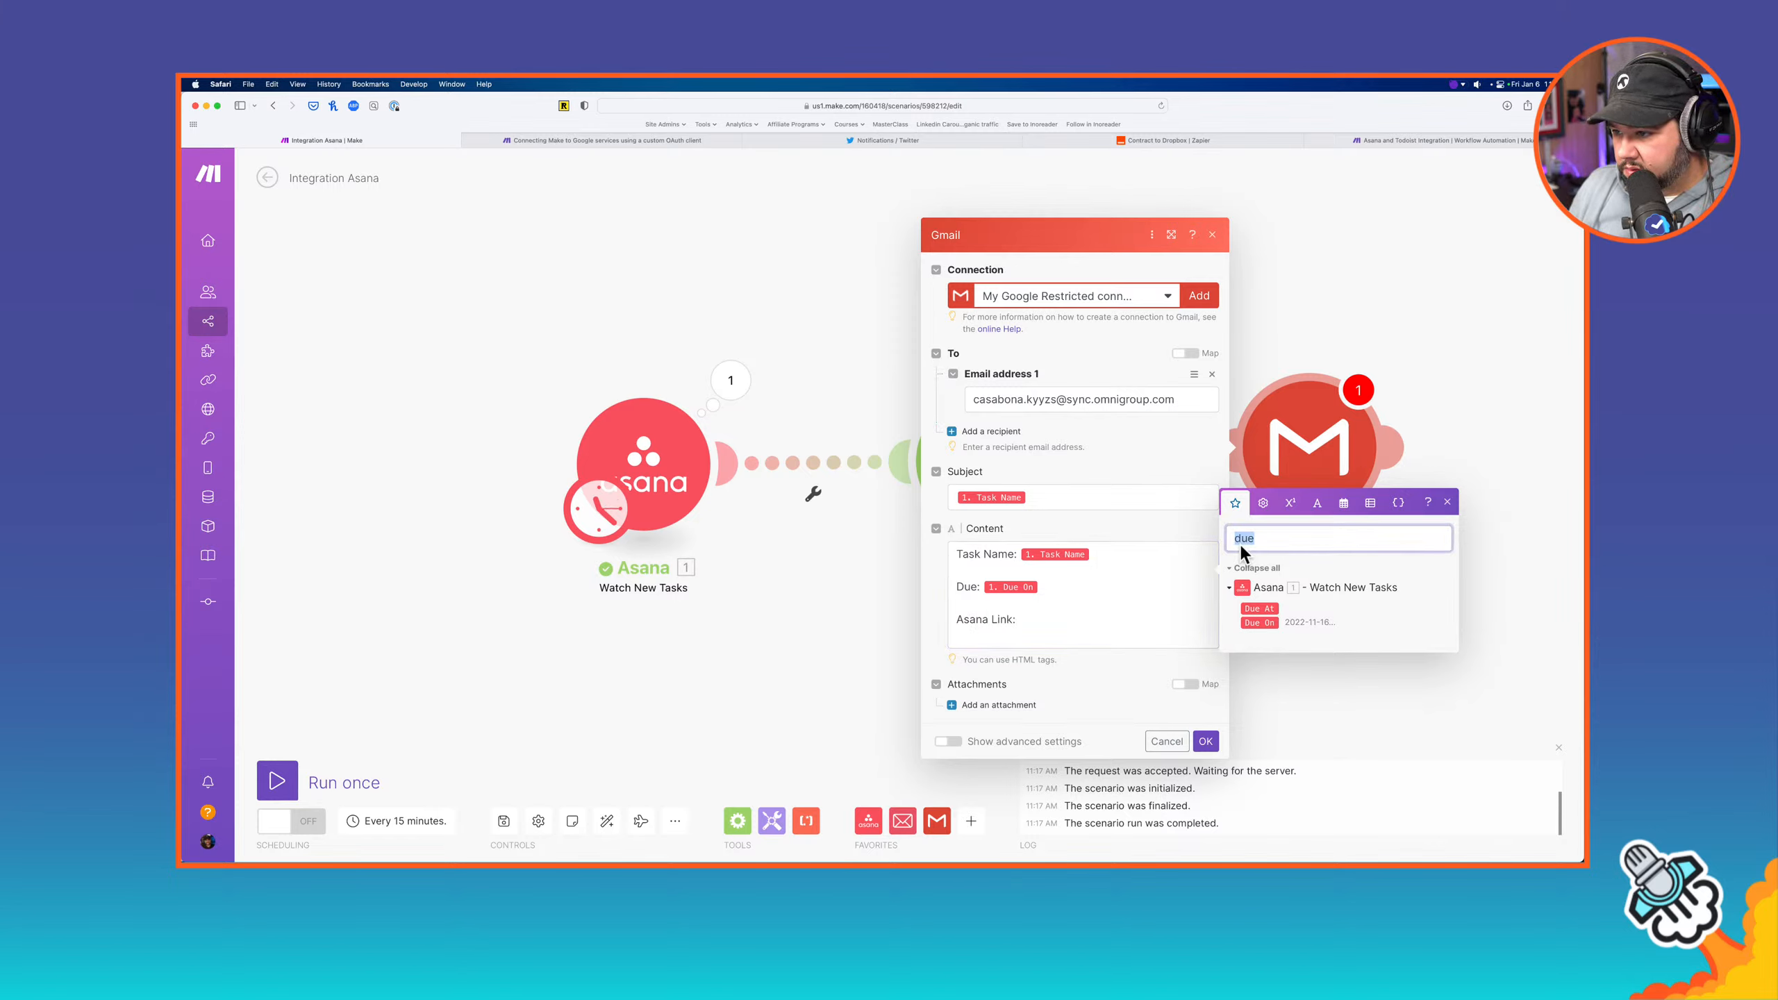
key(BackSpace)
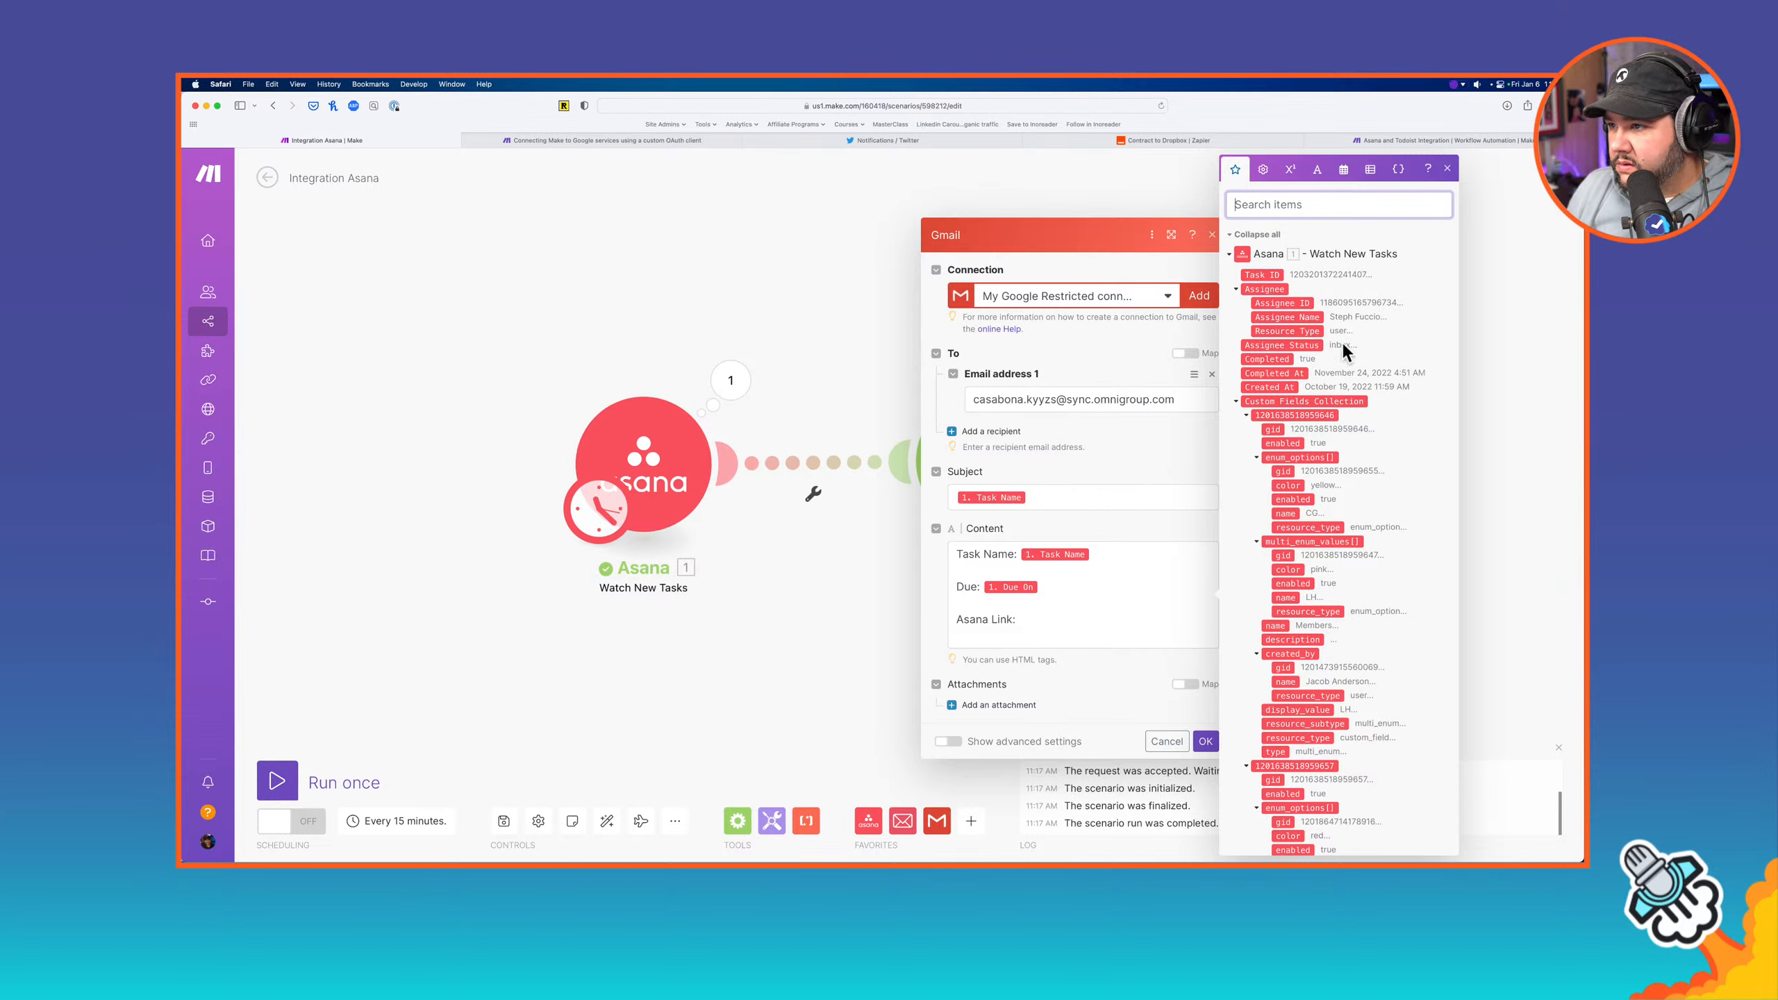
scroll(1346, 339, down, 2)
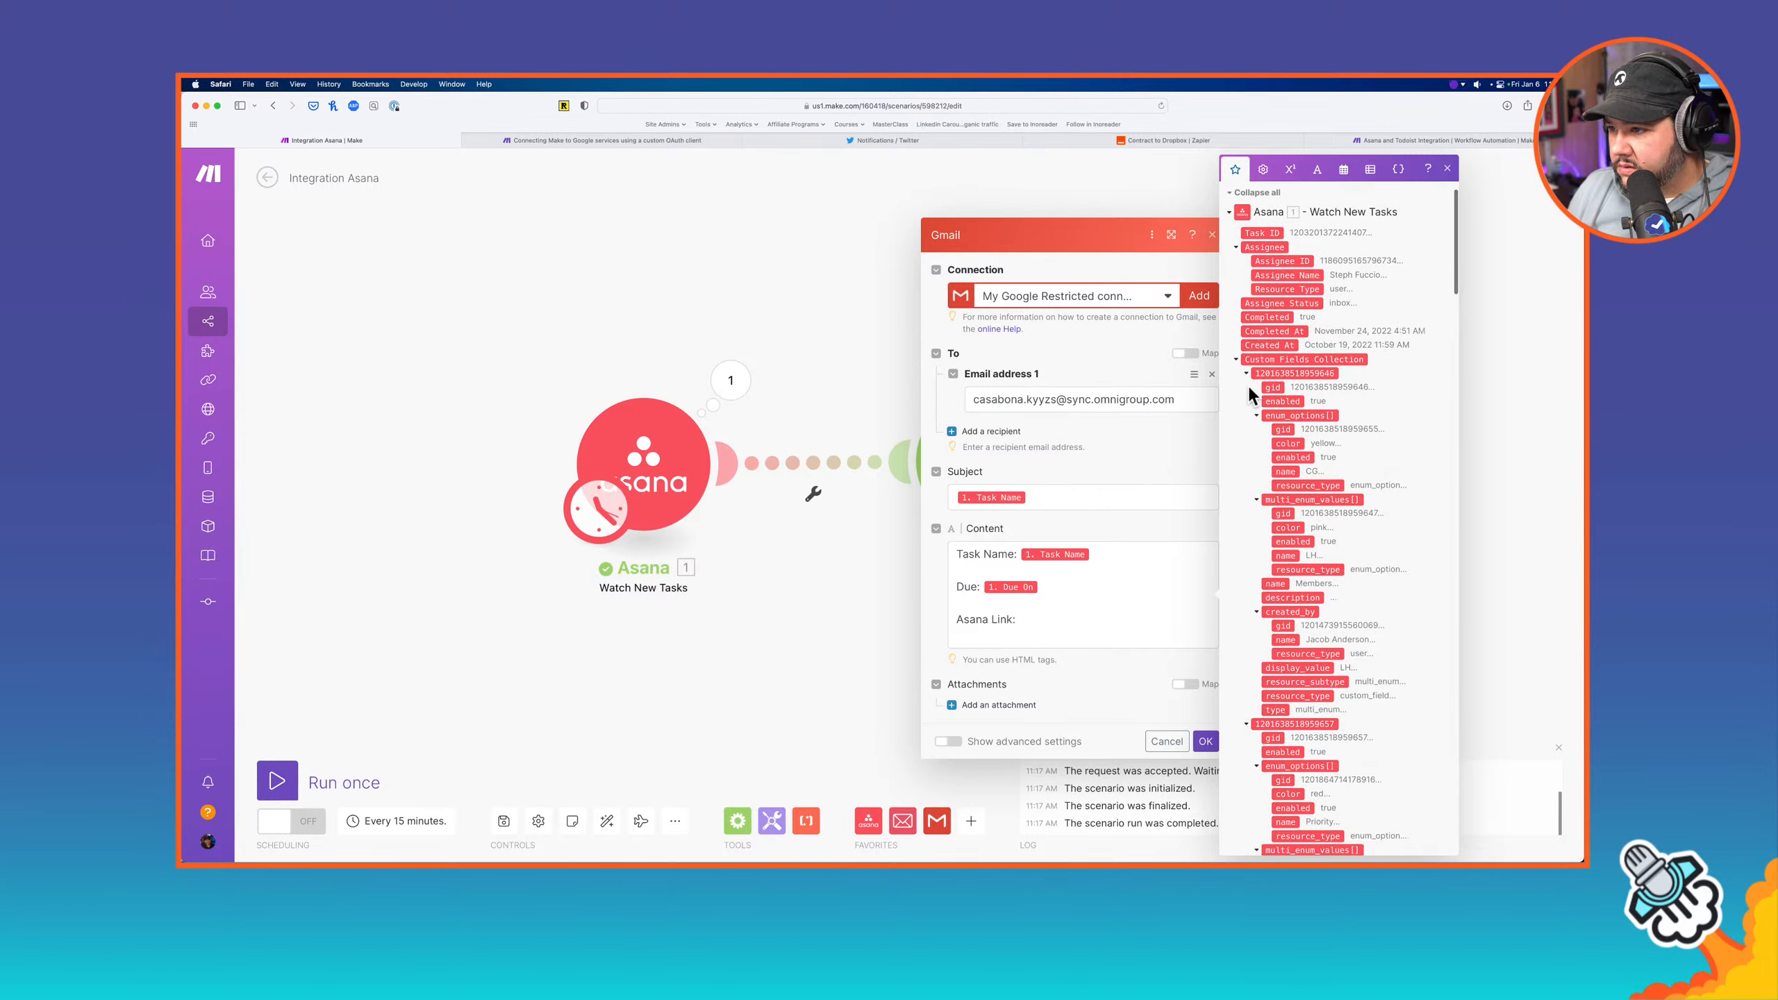
click(1235, 360)
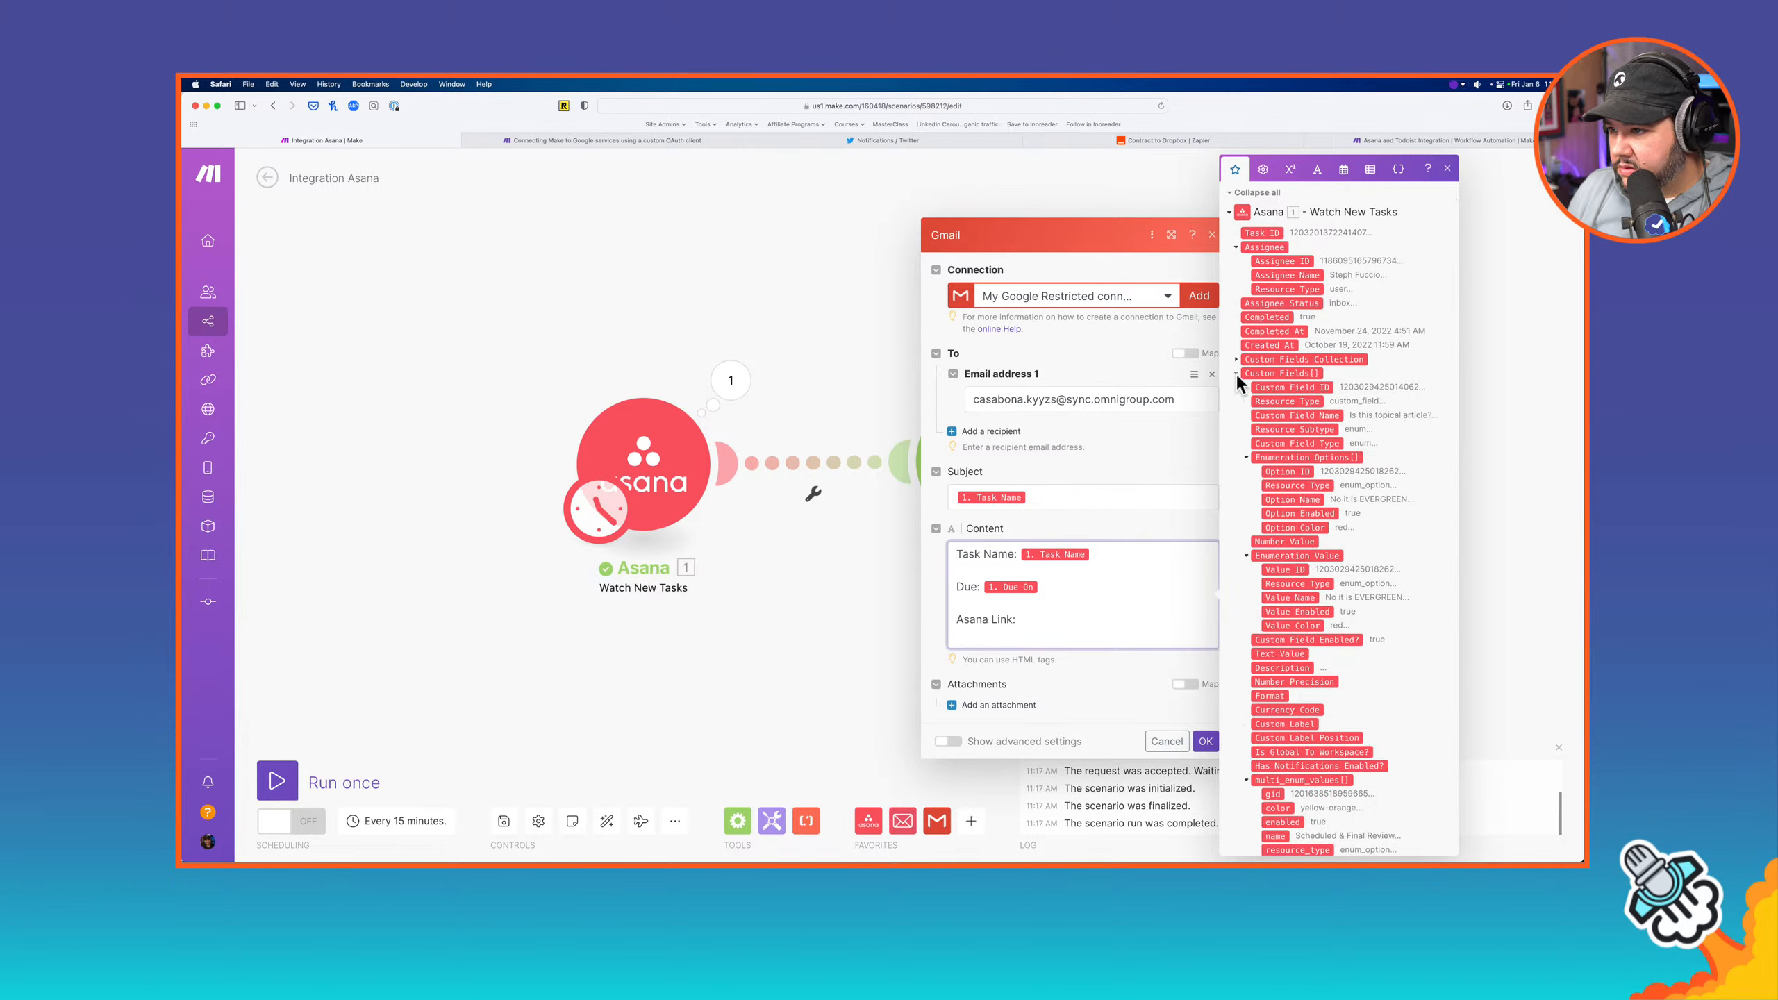
click(1237, 374)
click(1235, 415)
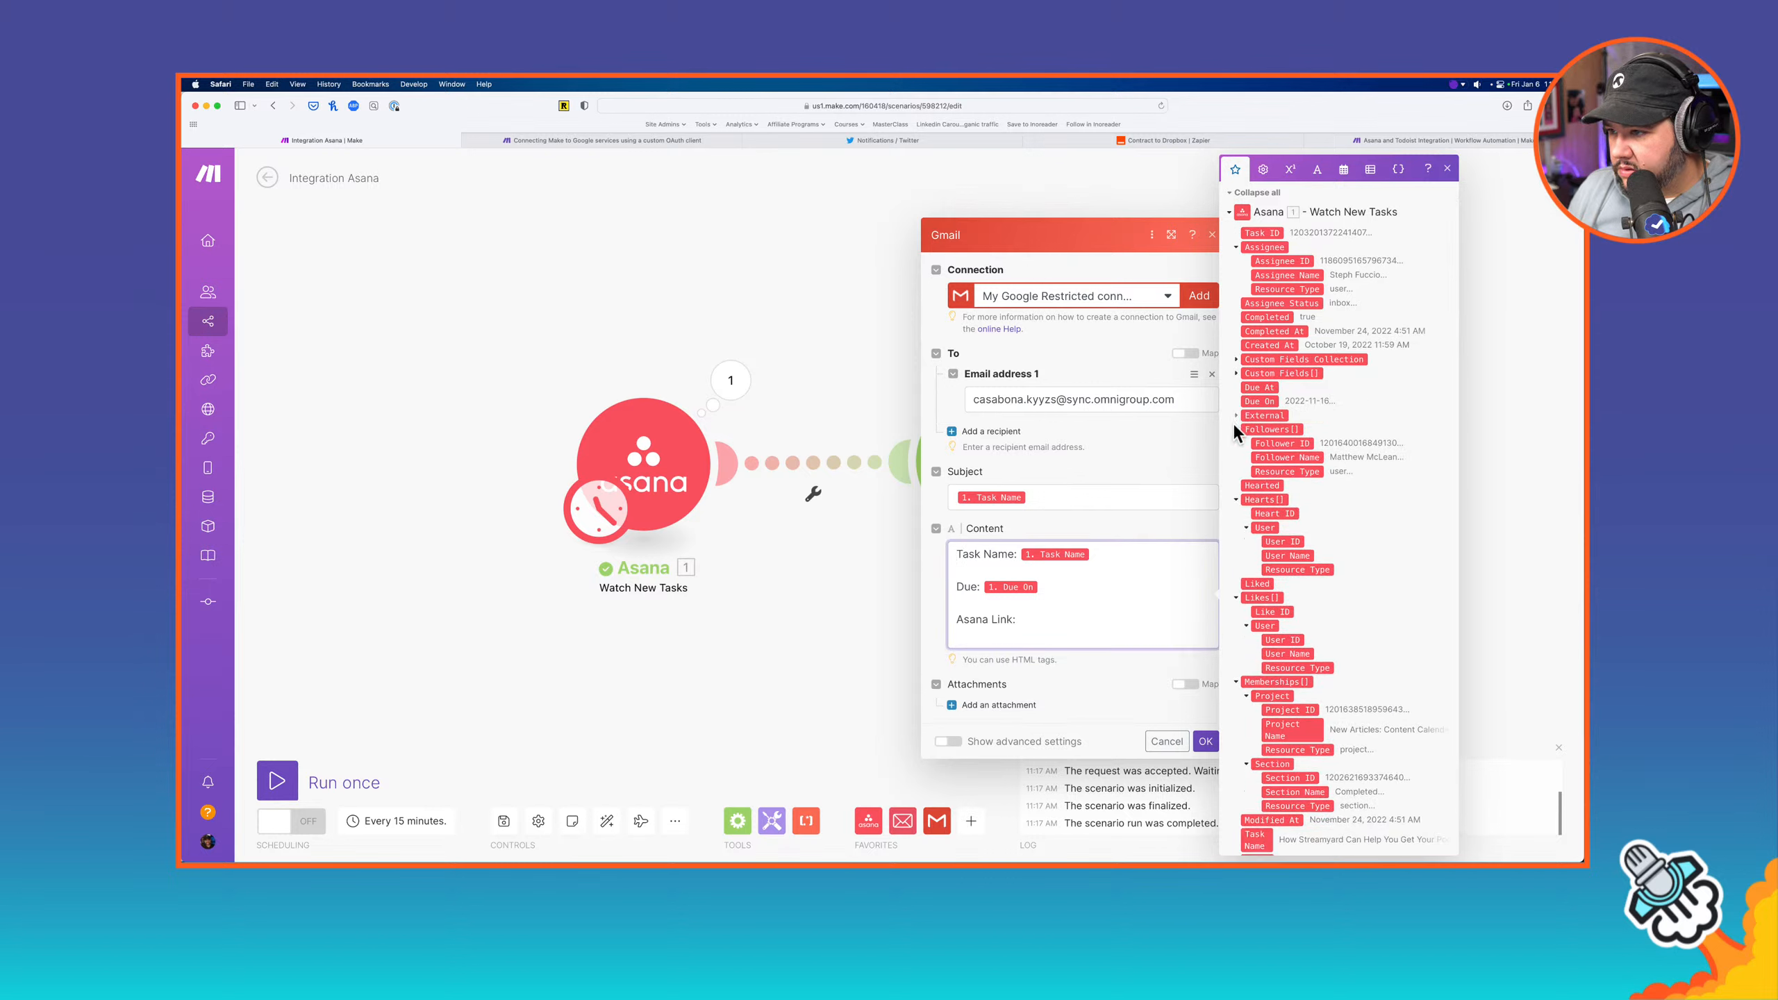
click(1235, 429)
click(1236, 456)
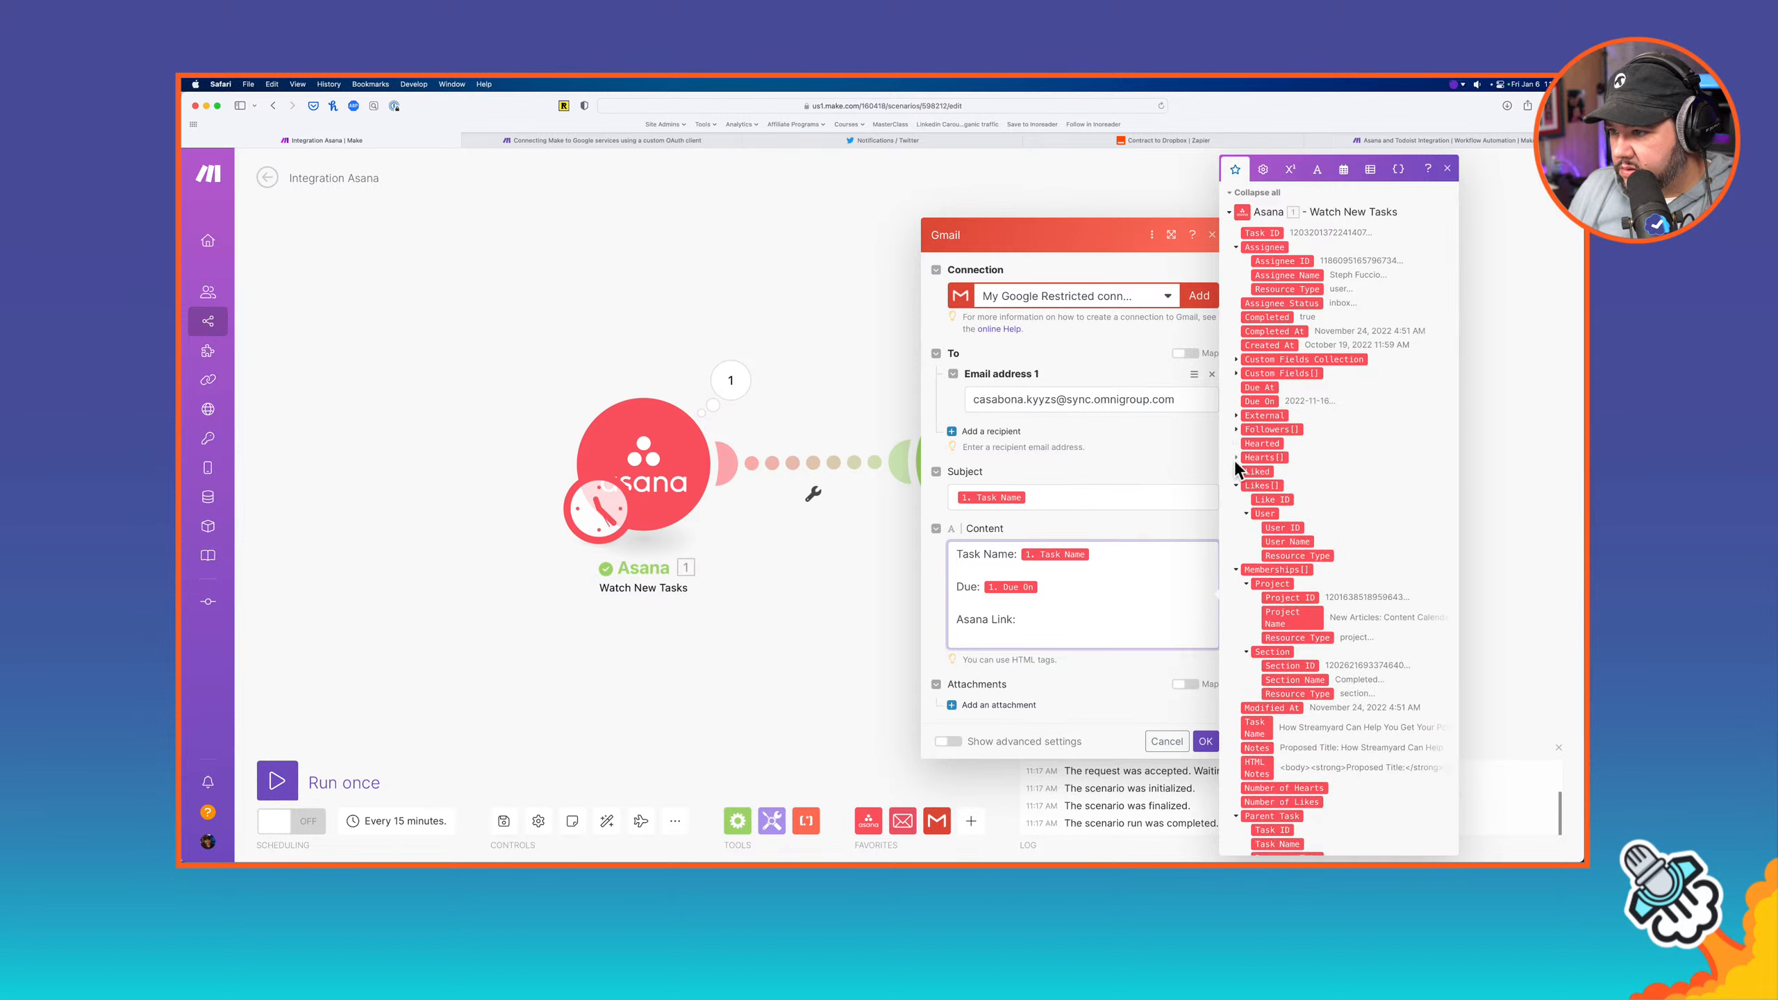
click(1235, 485)
click(1236, 499)
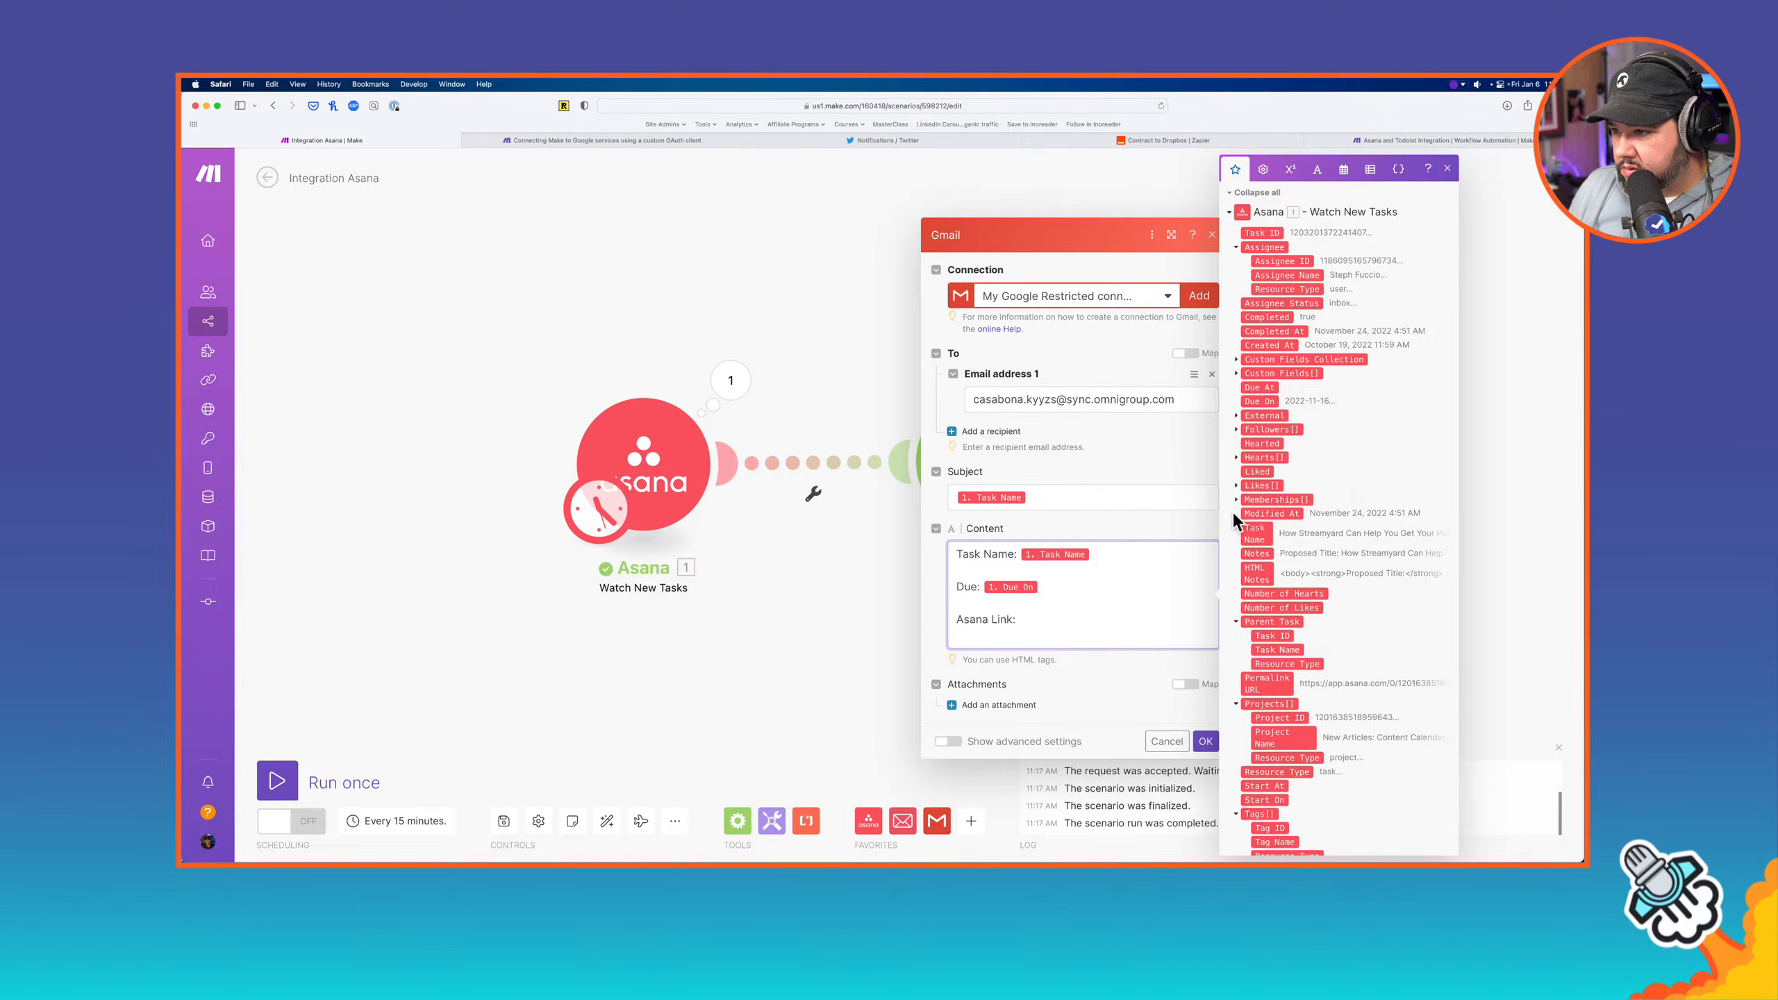
scroll(1248, 582, down, 2)
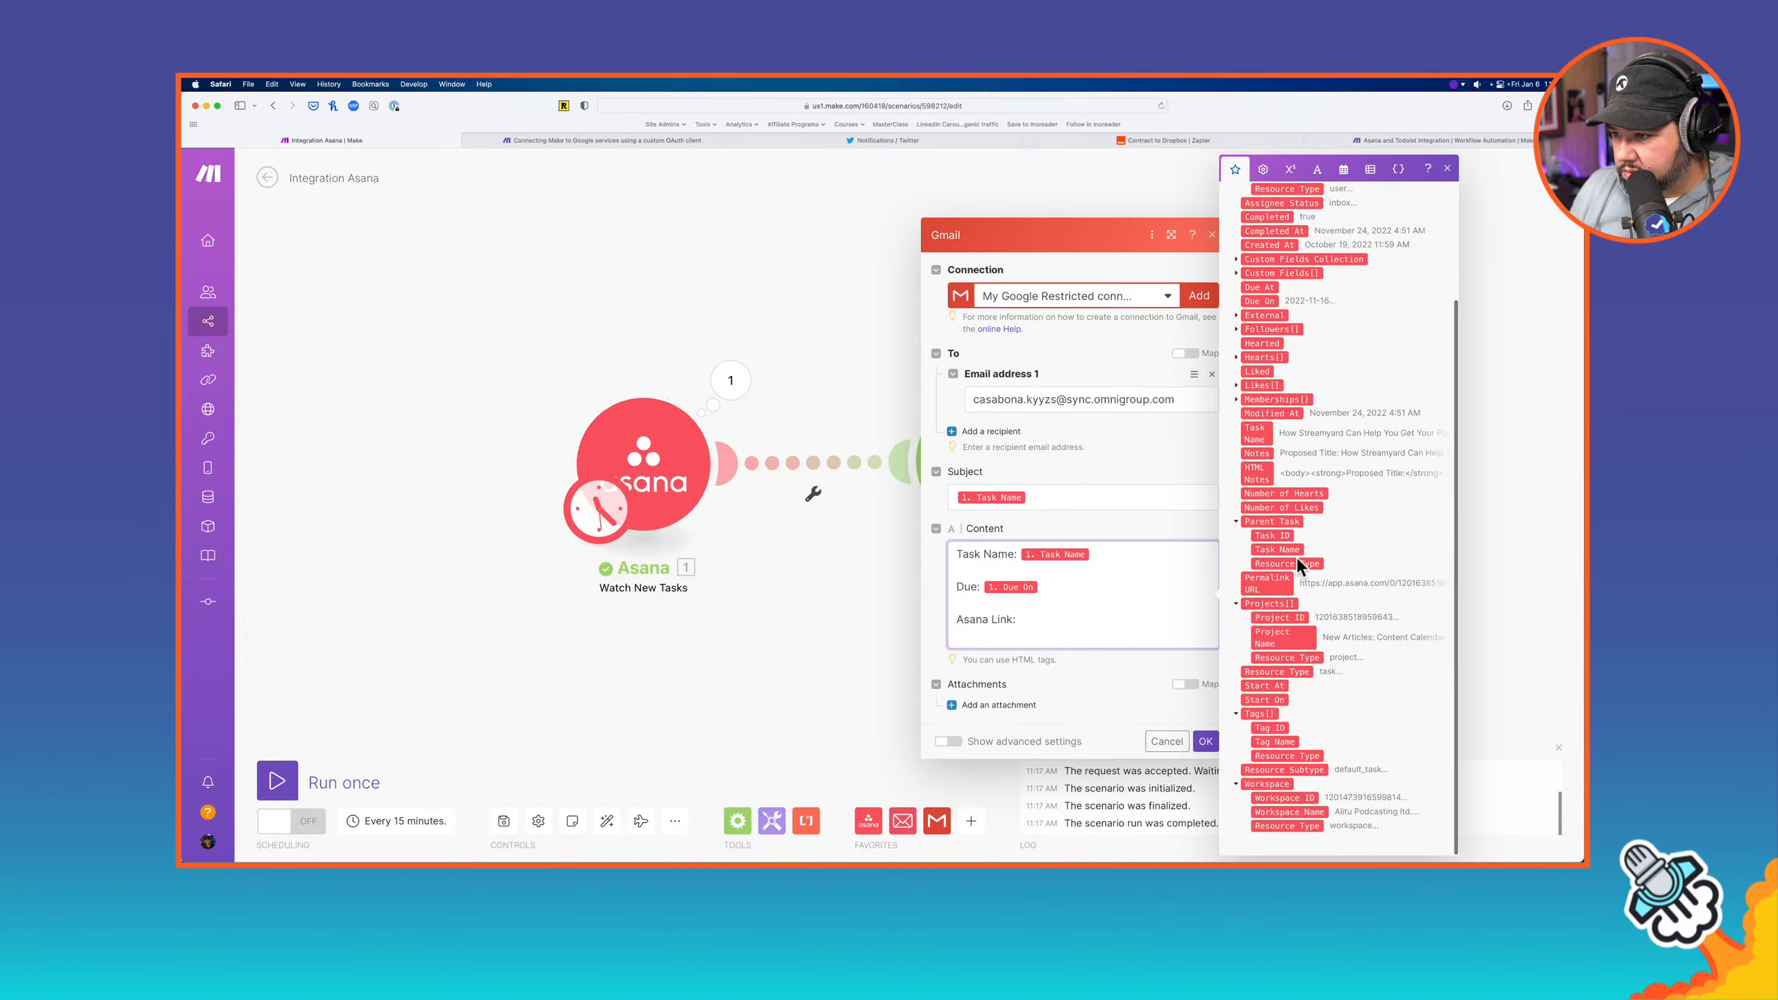
drag(1251, 583, 1059, 622)
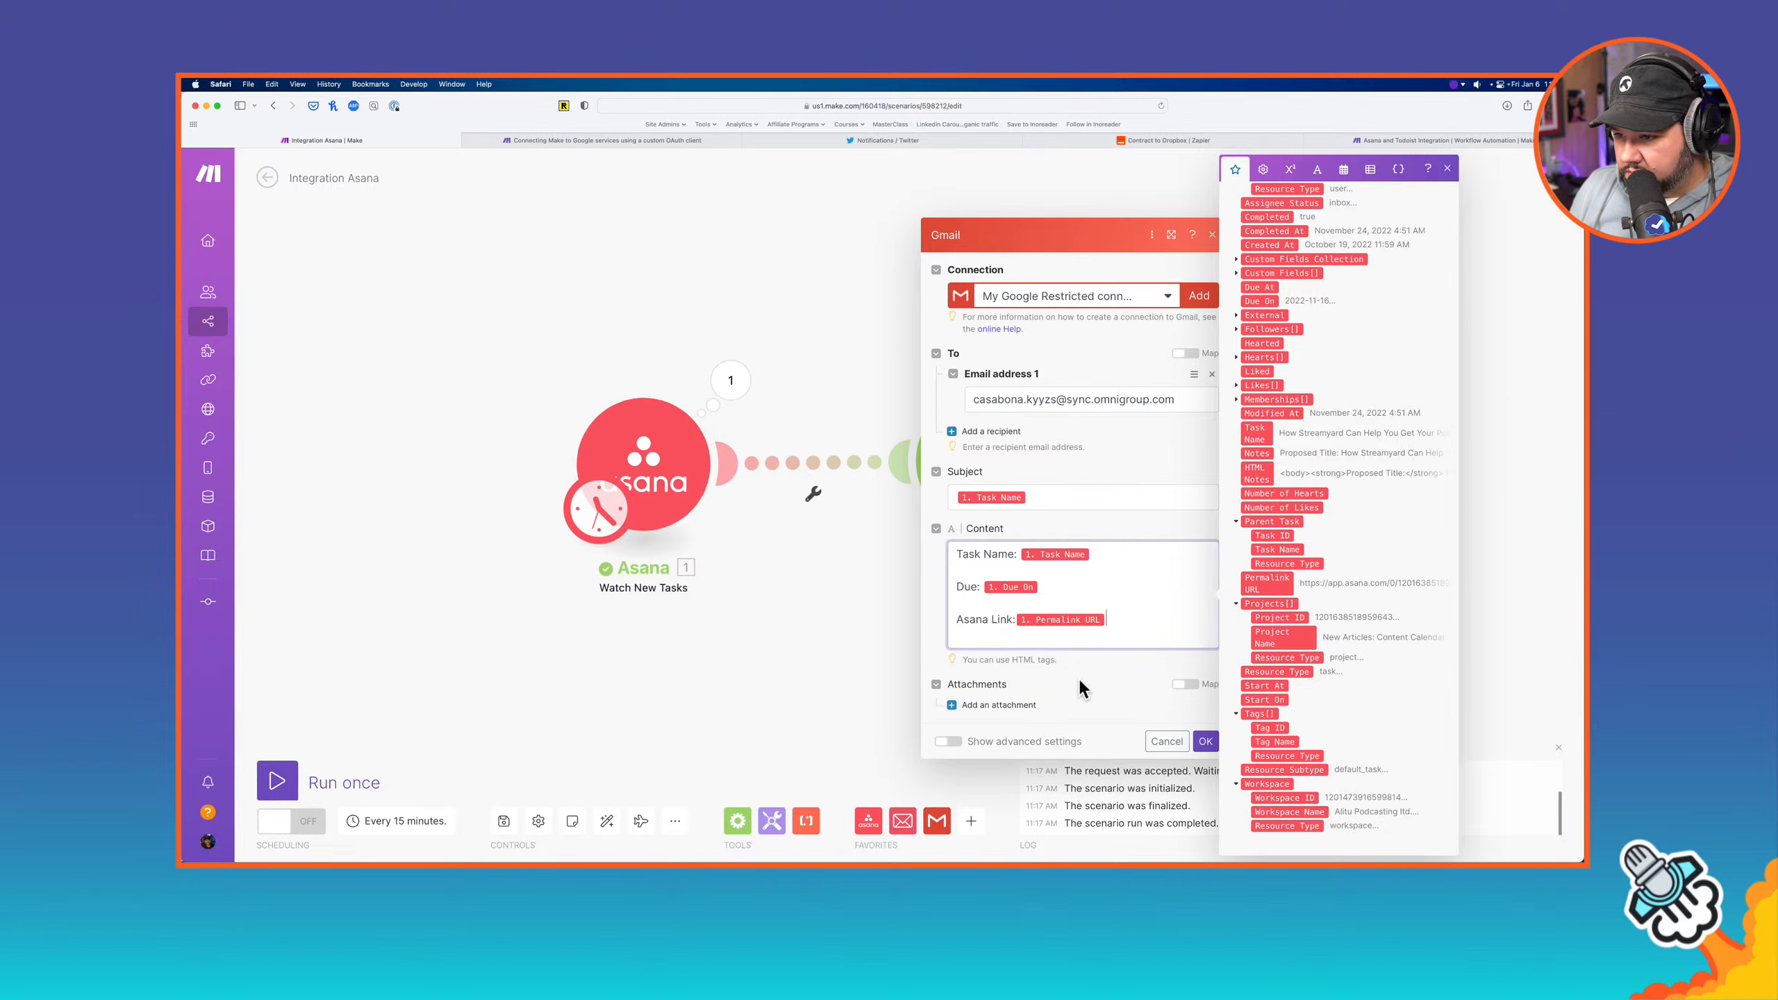
click(1097, 671)
click(1204, 741)
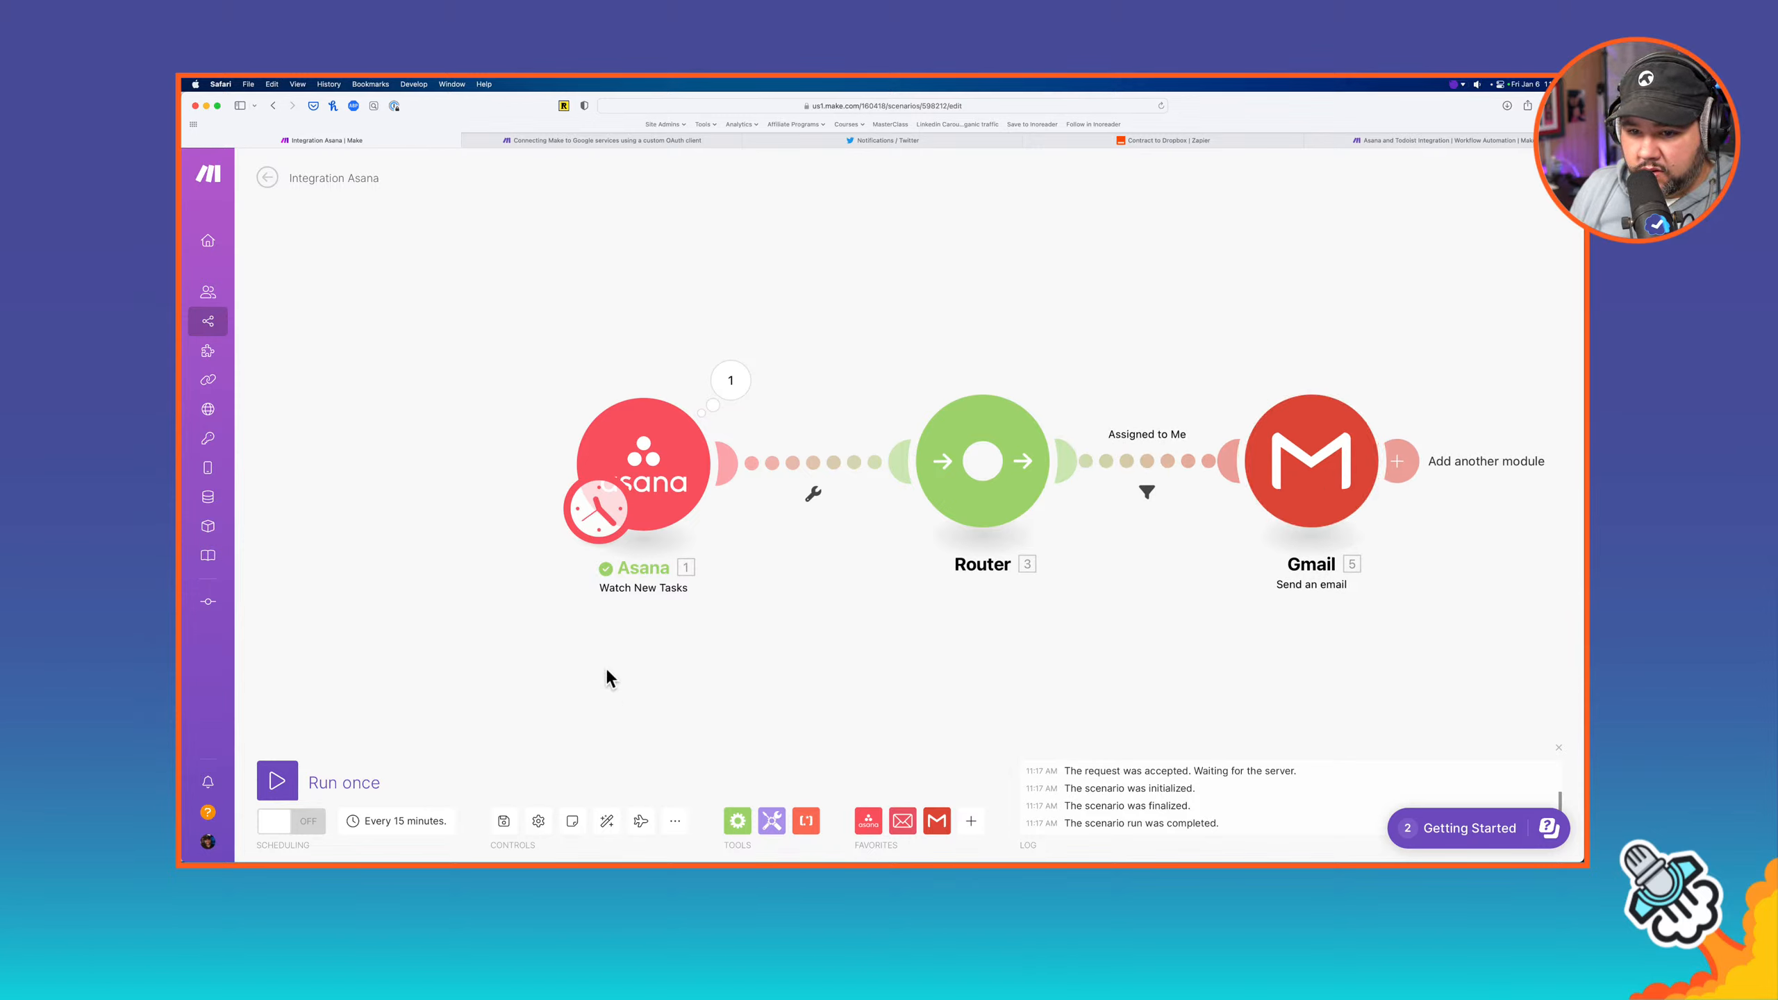
Run the scenario once and examine the task bundles output by the Asana module
click(278, 780)
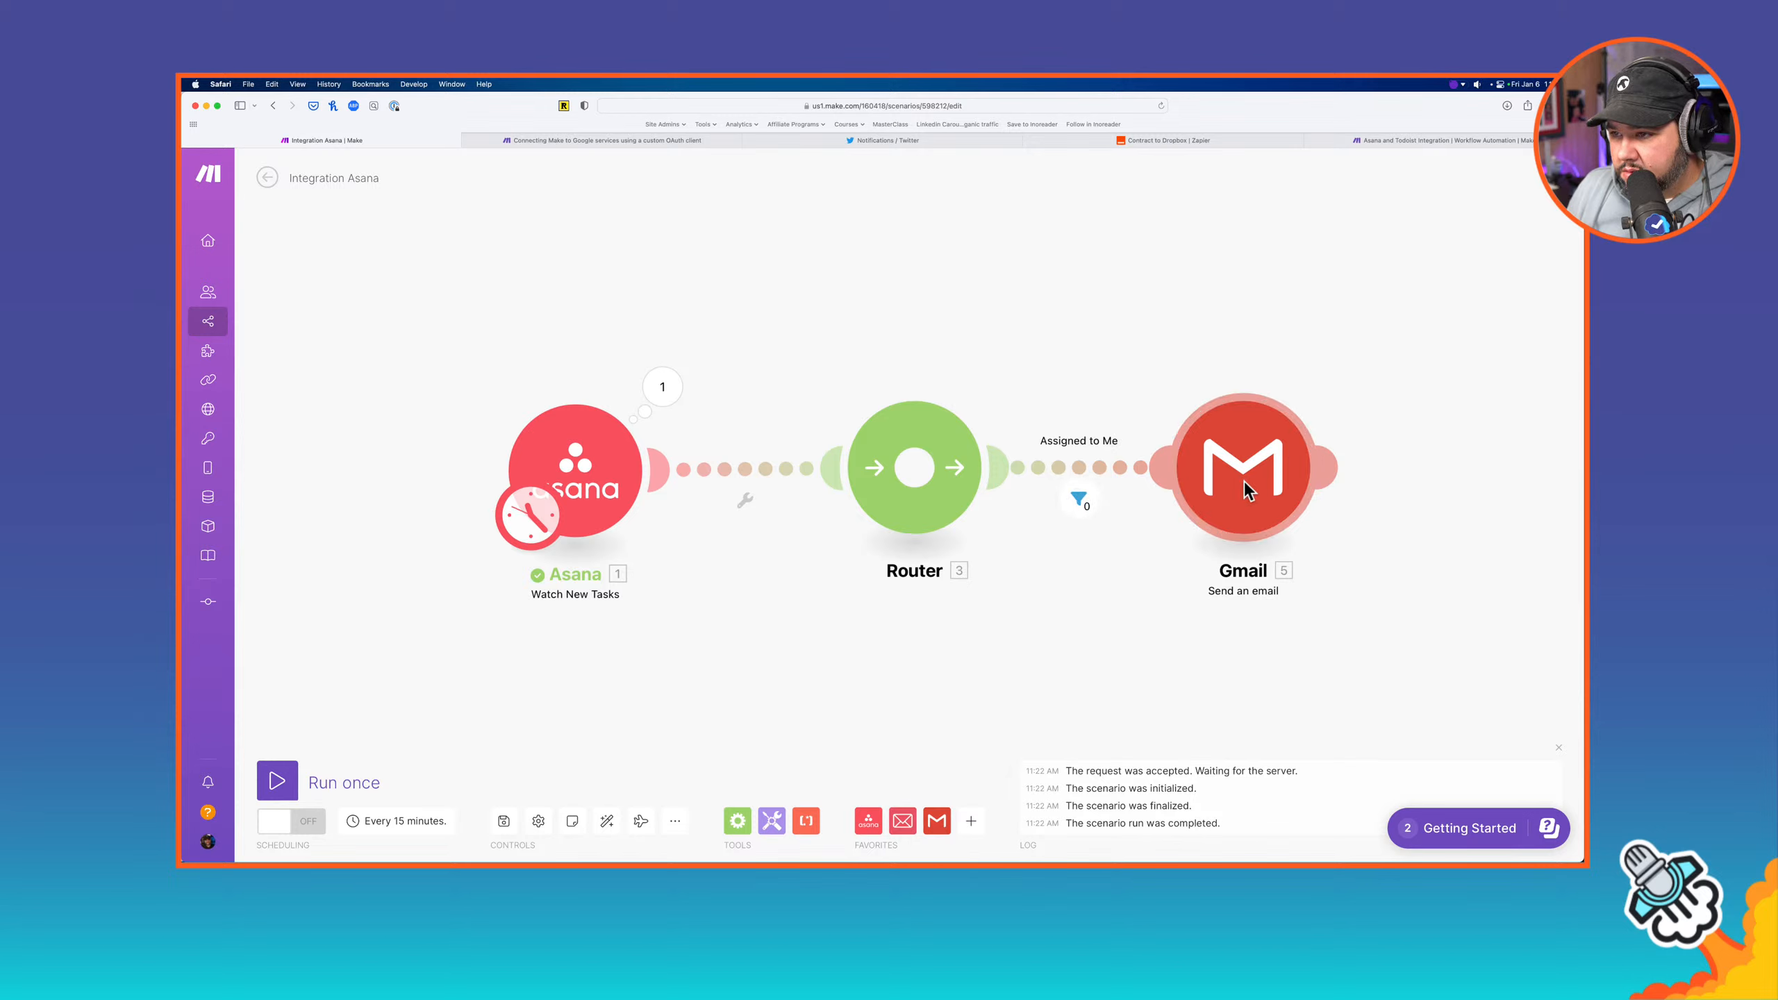
click(660, 398)
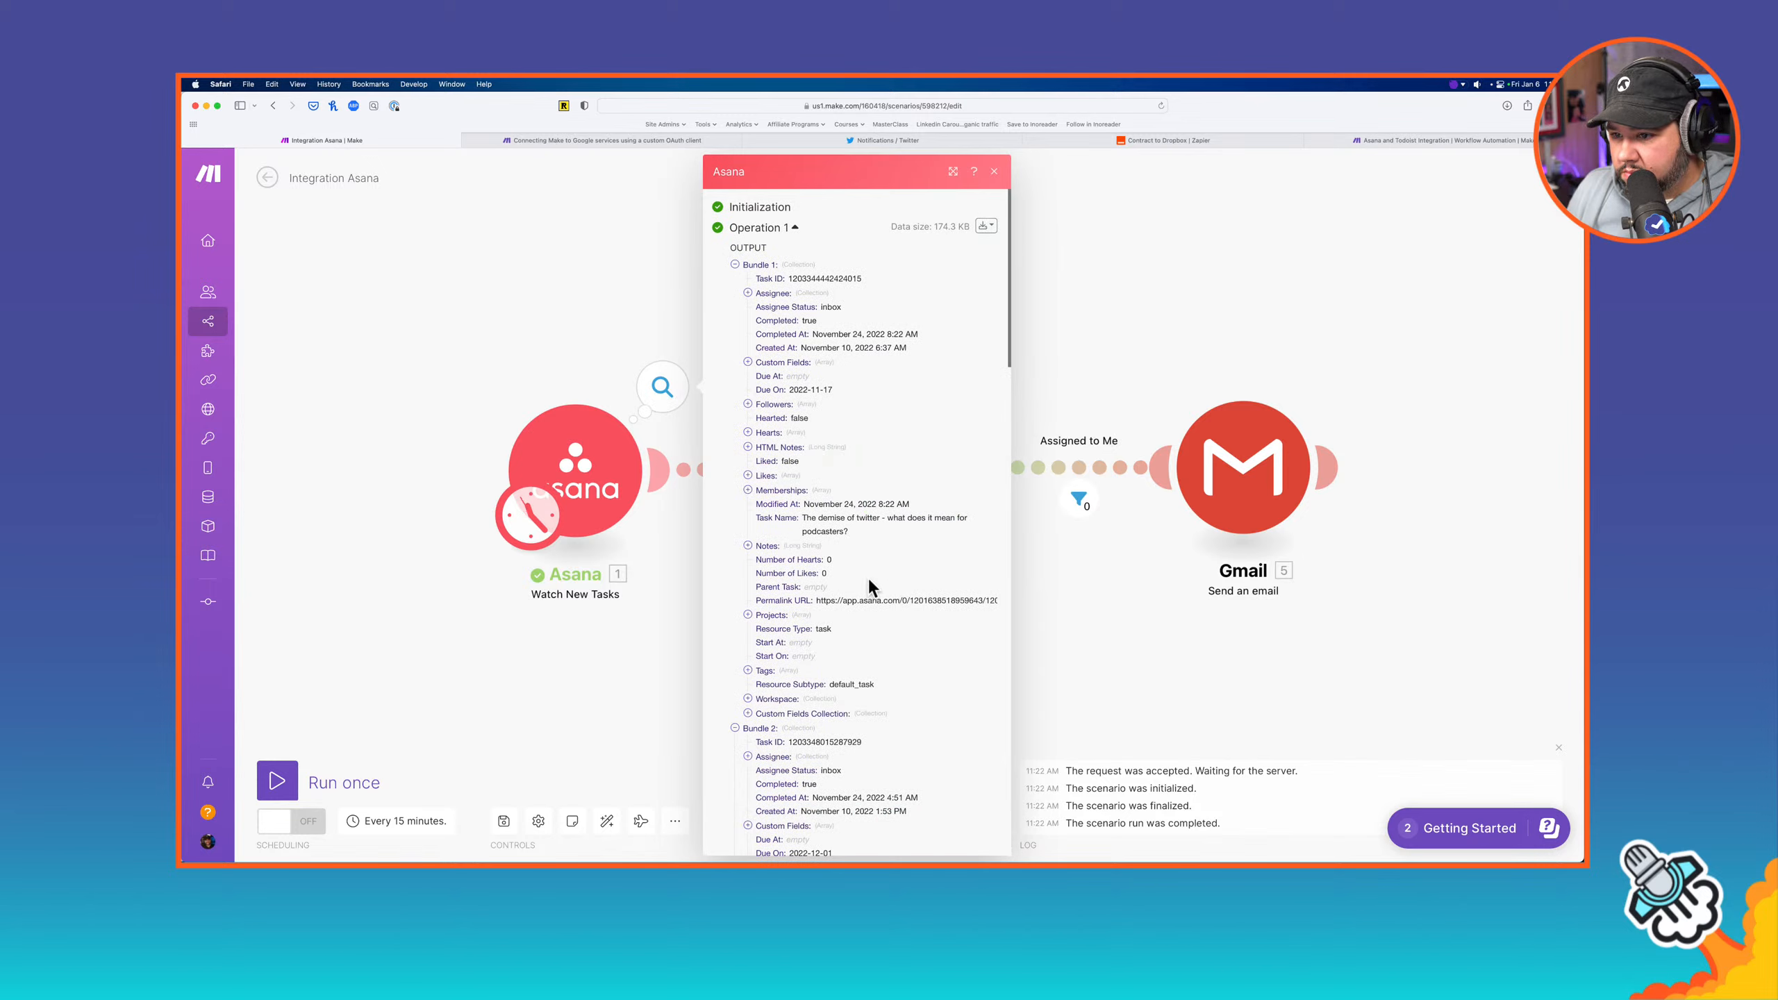
scroll(862, 631, down, 5)
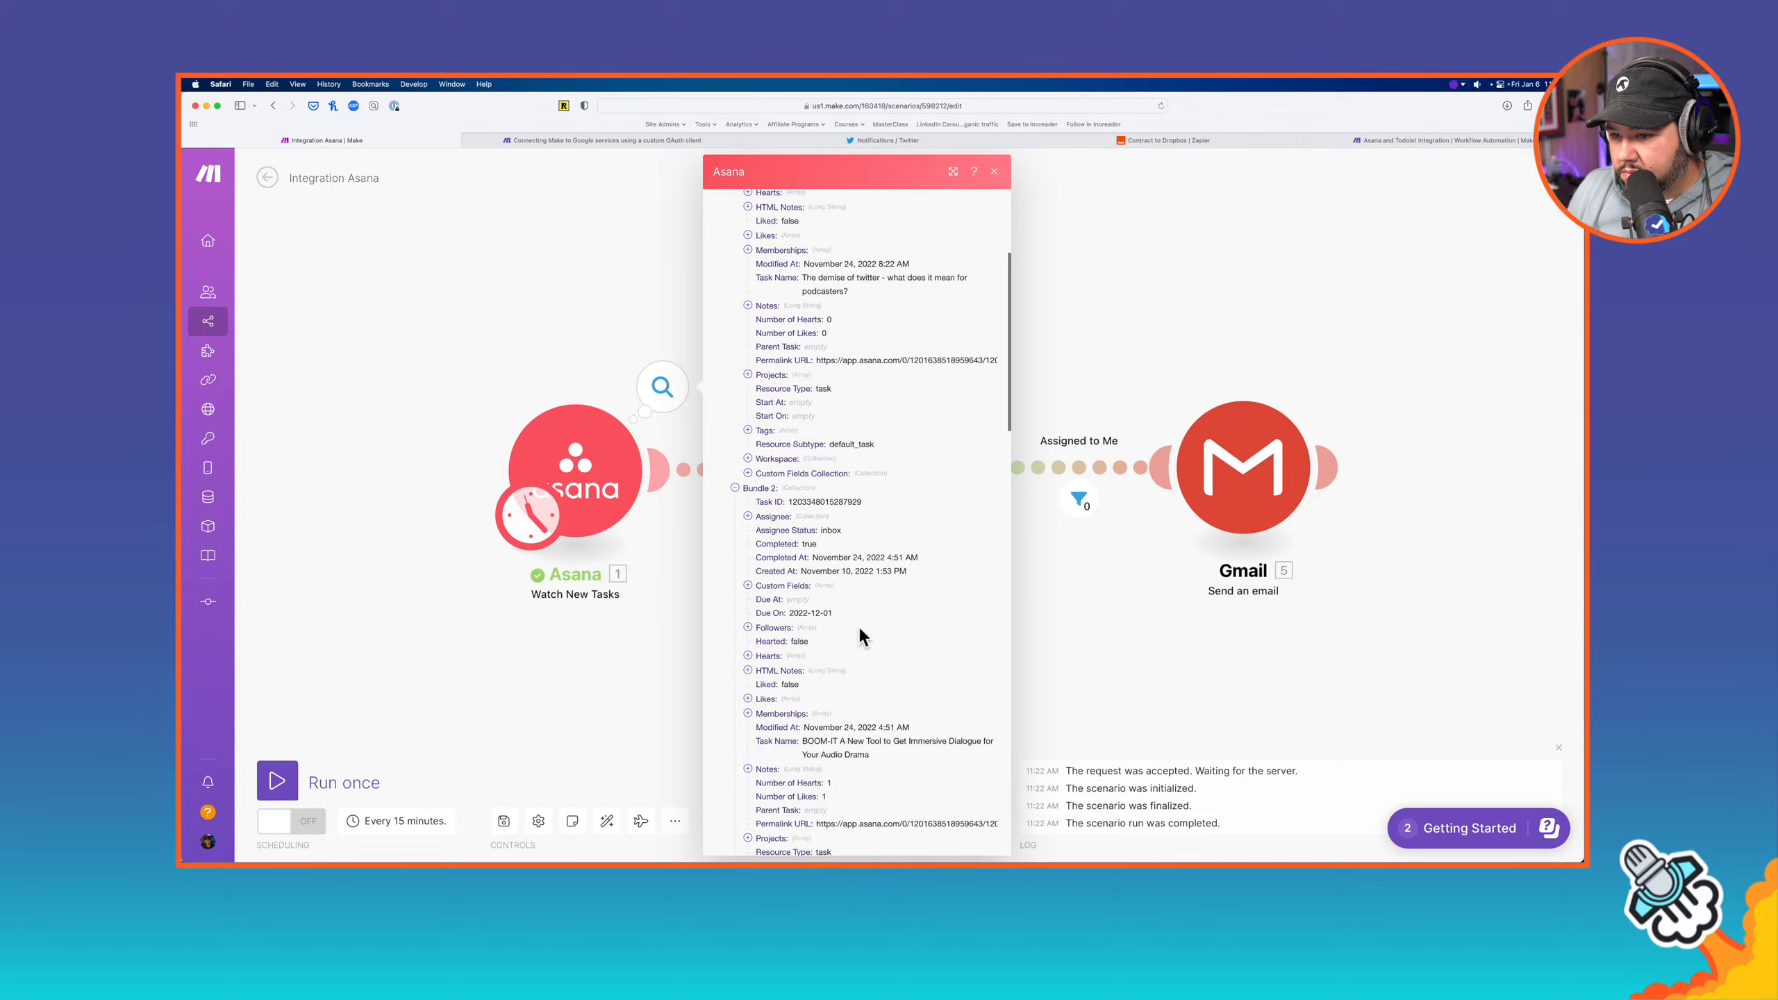
scroll(861, 638, up, 5)
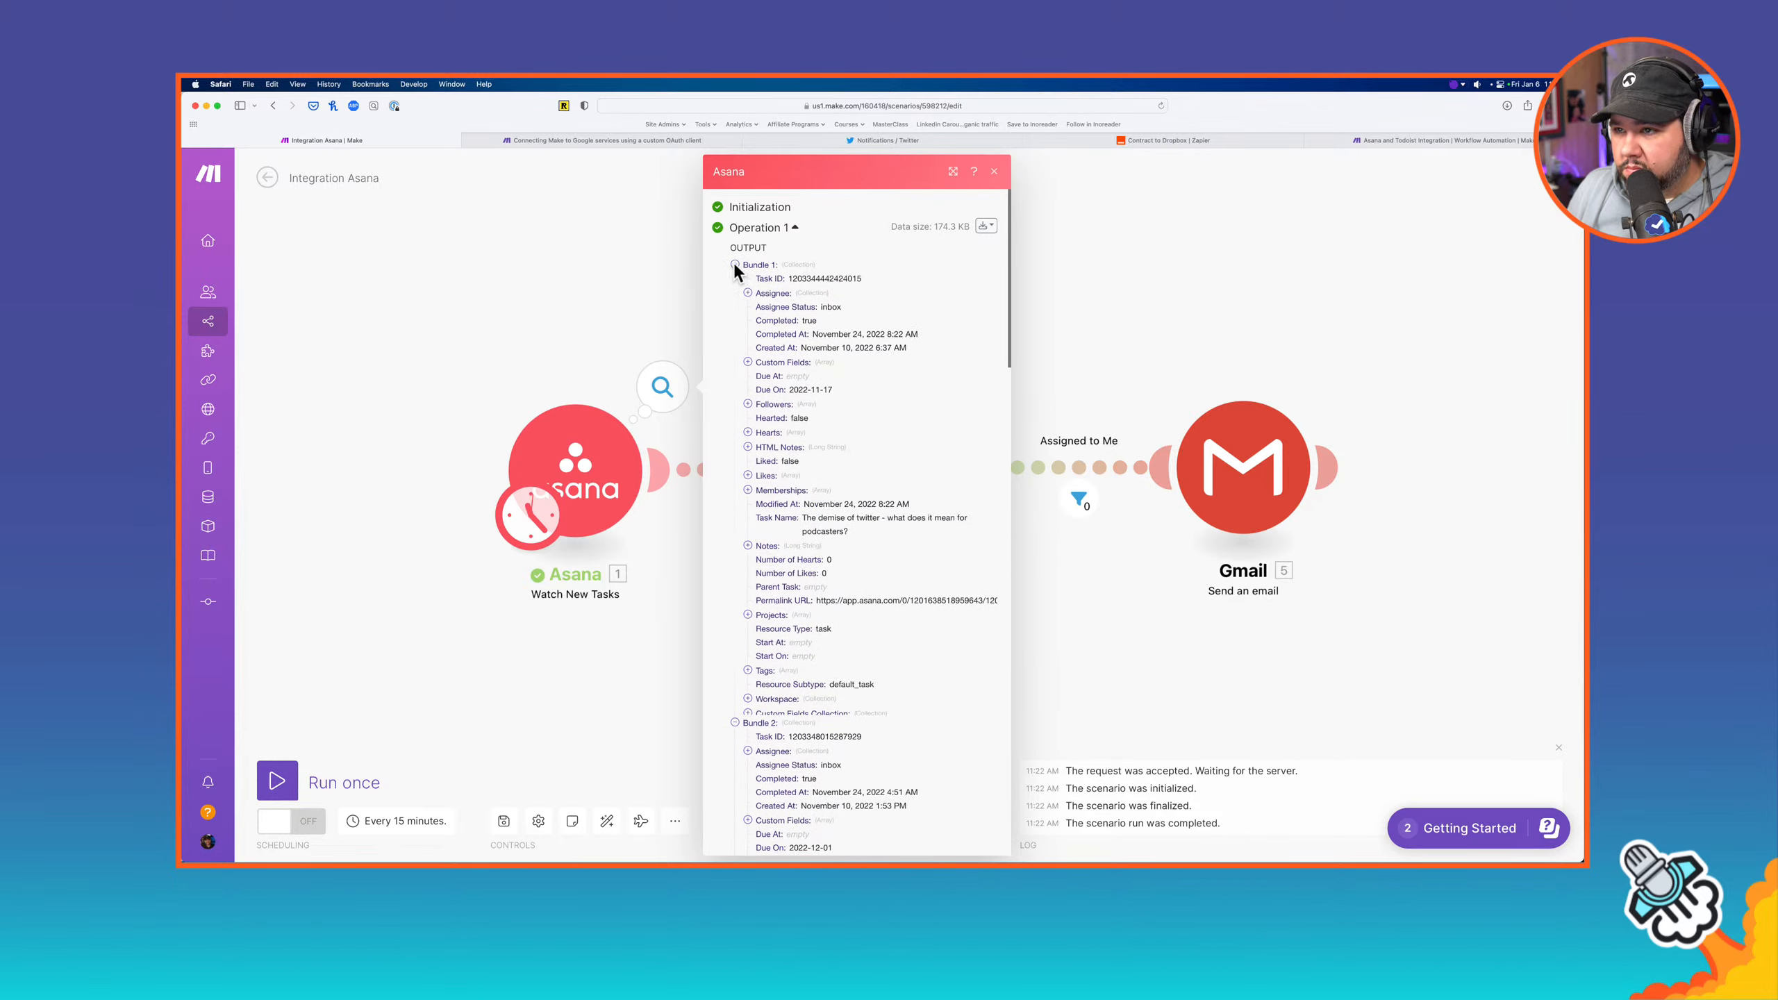
click(1118, 295)
Inspect the "Assigned to Me" filter's results and check the assignee name of several bundles
click(1078, 499)
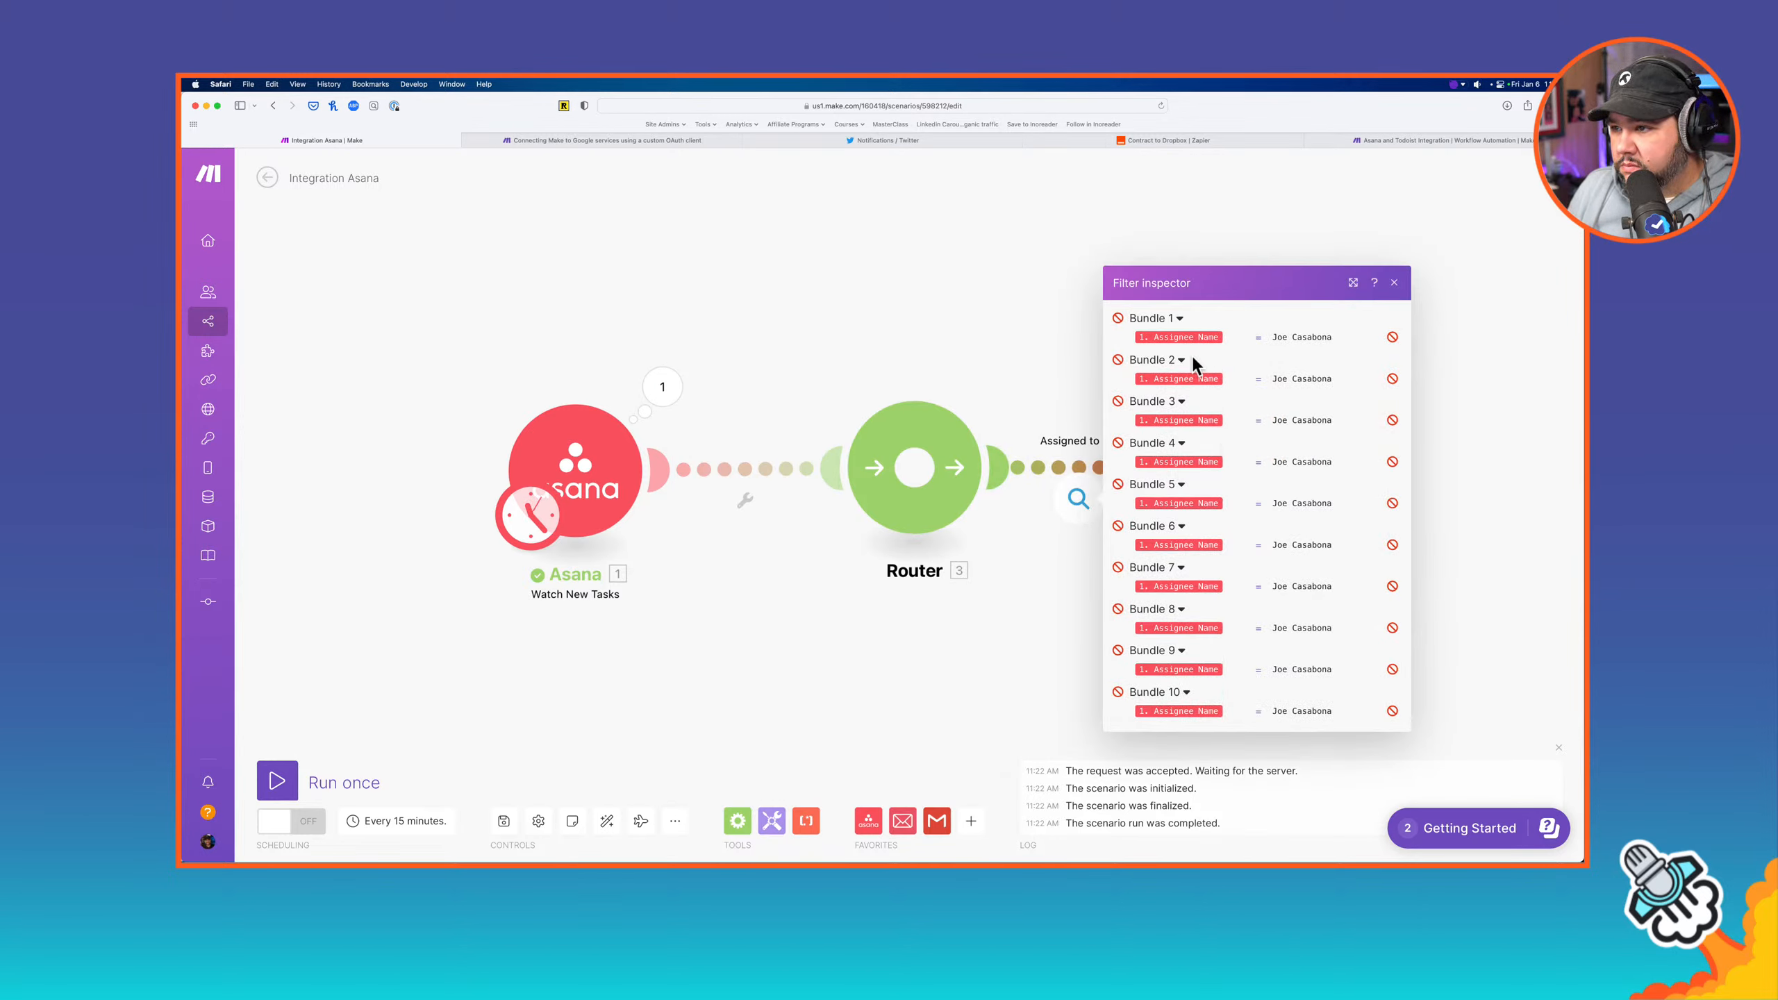
mouse_move(1184, 384)
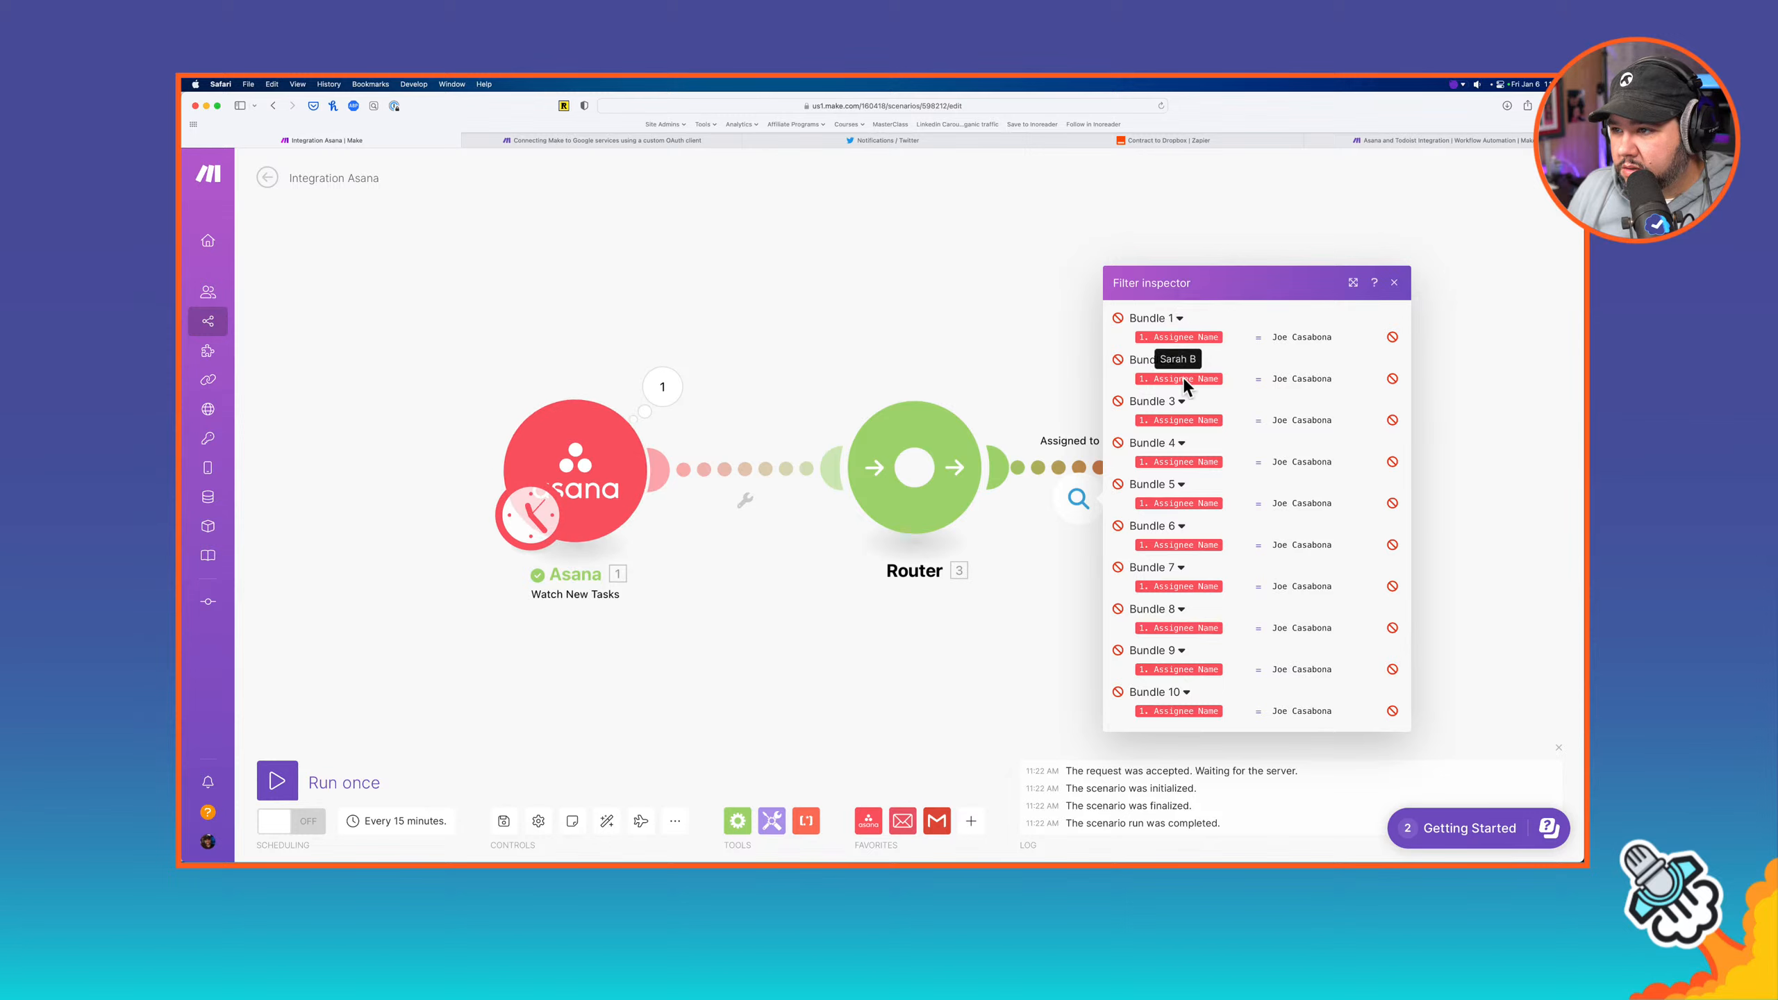
mouse_move(1167, 504)
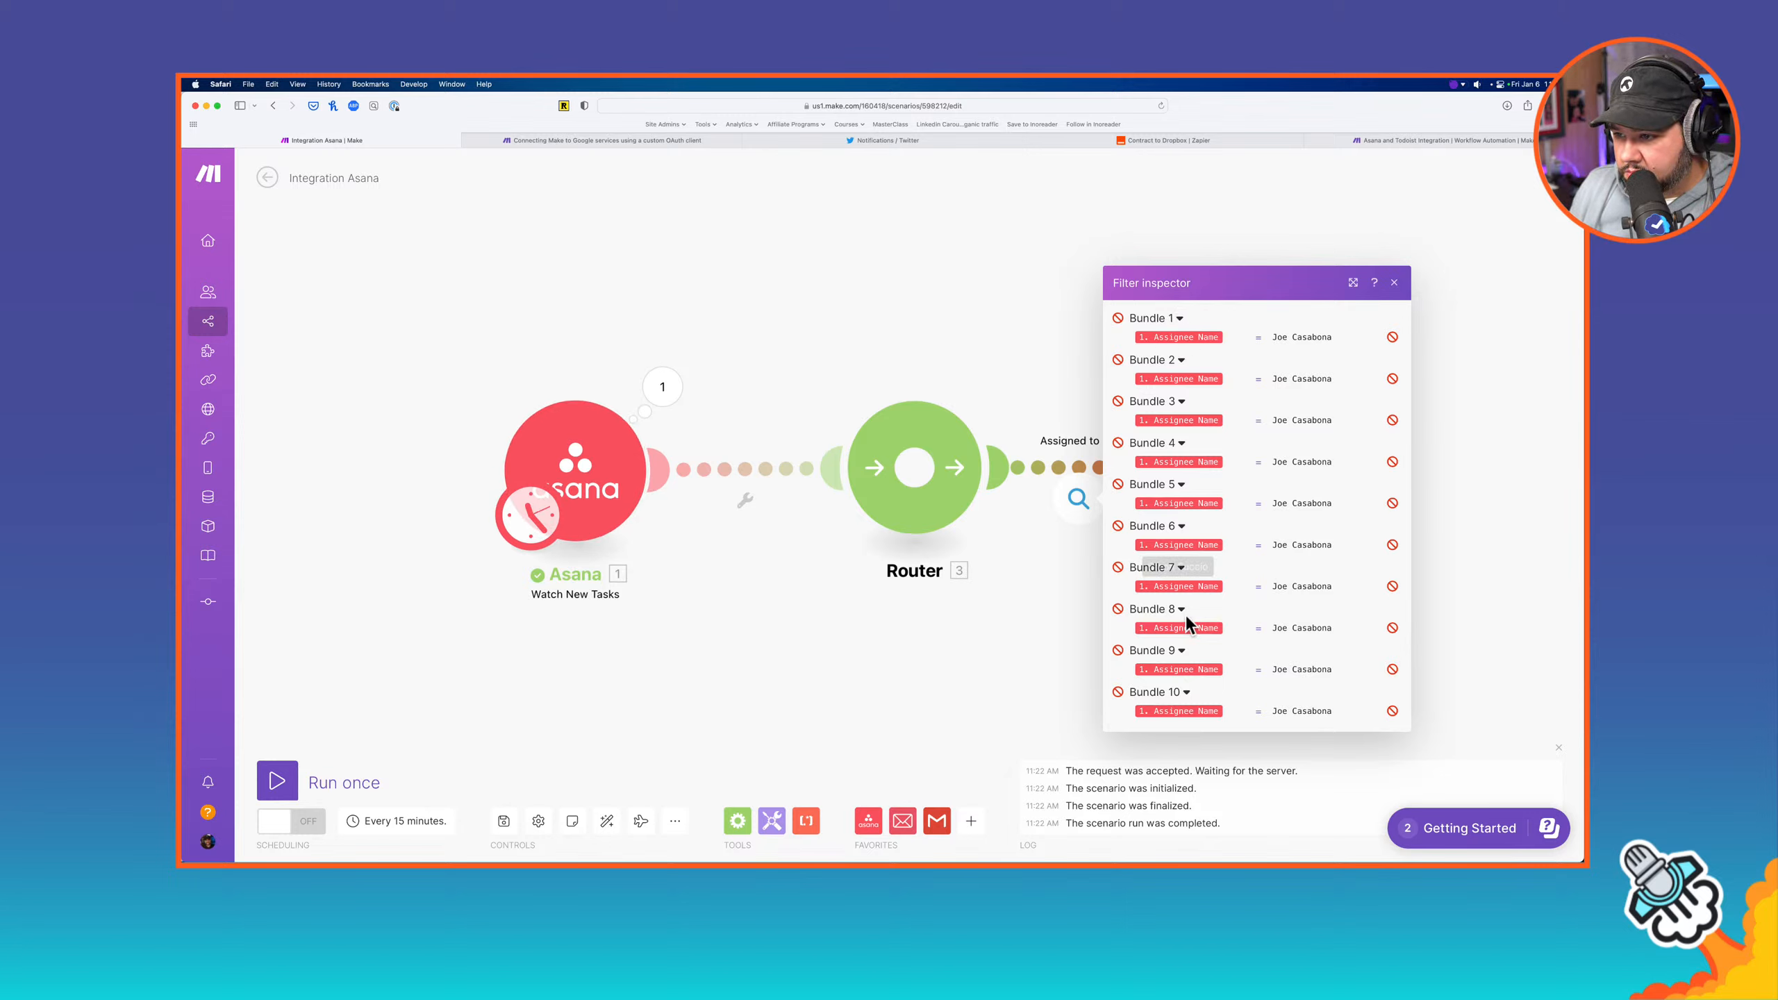
mouse_move(1178, 712)
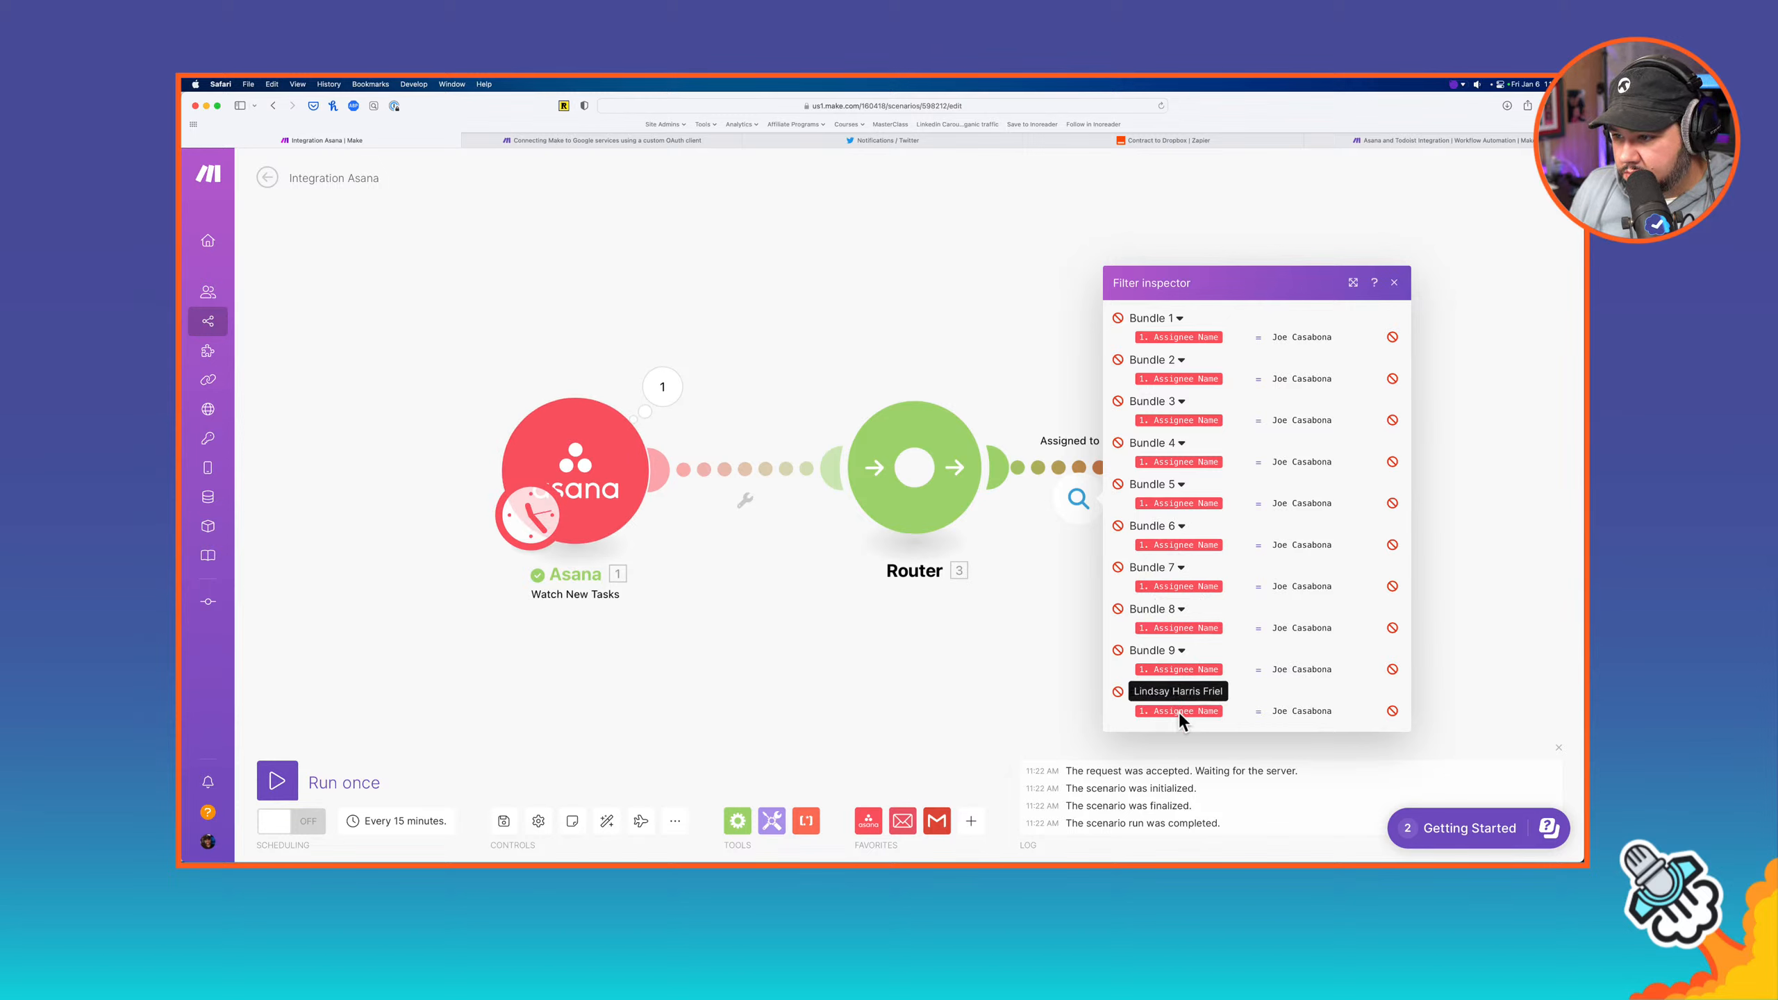
click(592, 713)
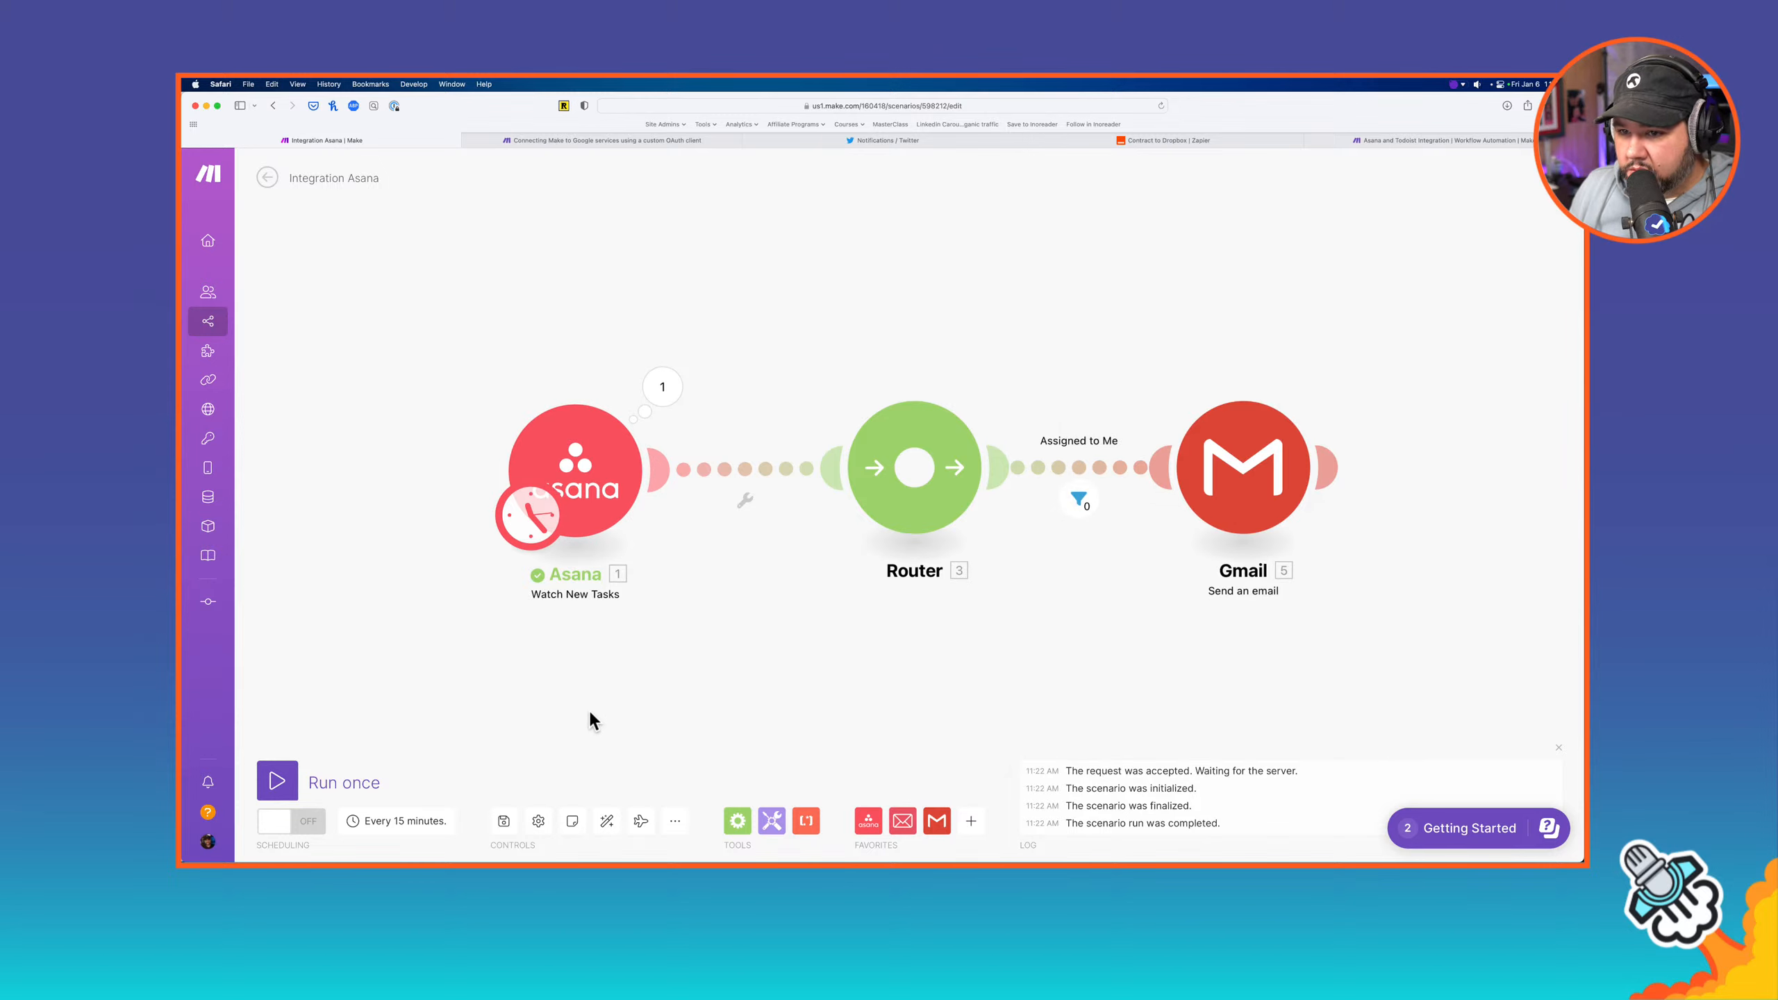
Run the scenario once more to test the filter and the Gmail module
click(277, 782)
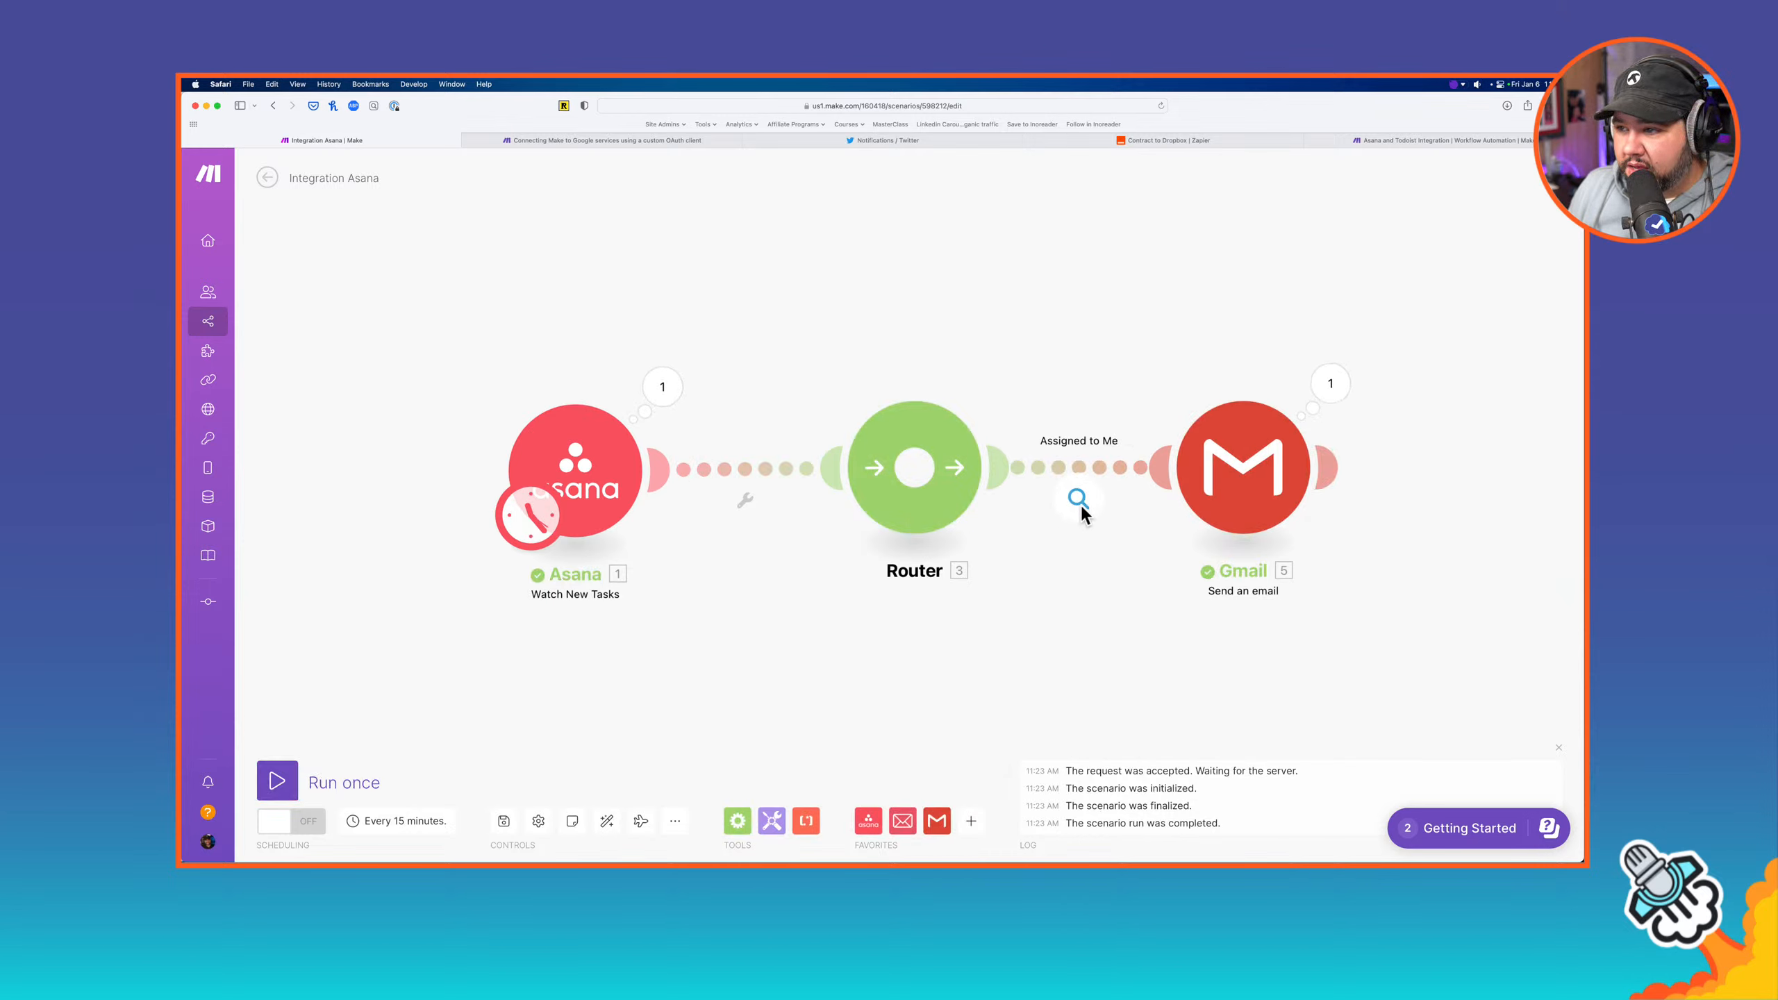
Inspect the "Assigned to Me" filter's bundle results, then switch to OmniFocus and check the inbox for the emailed task
click(1081, 504)
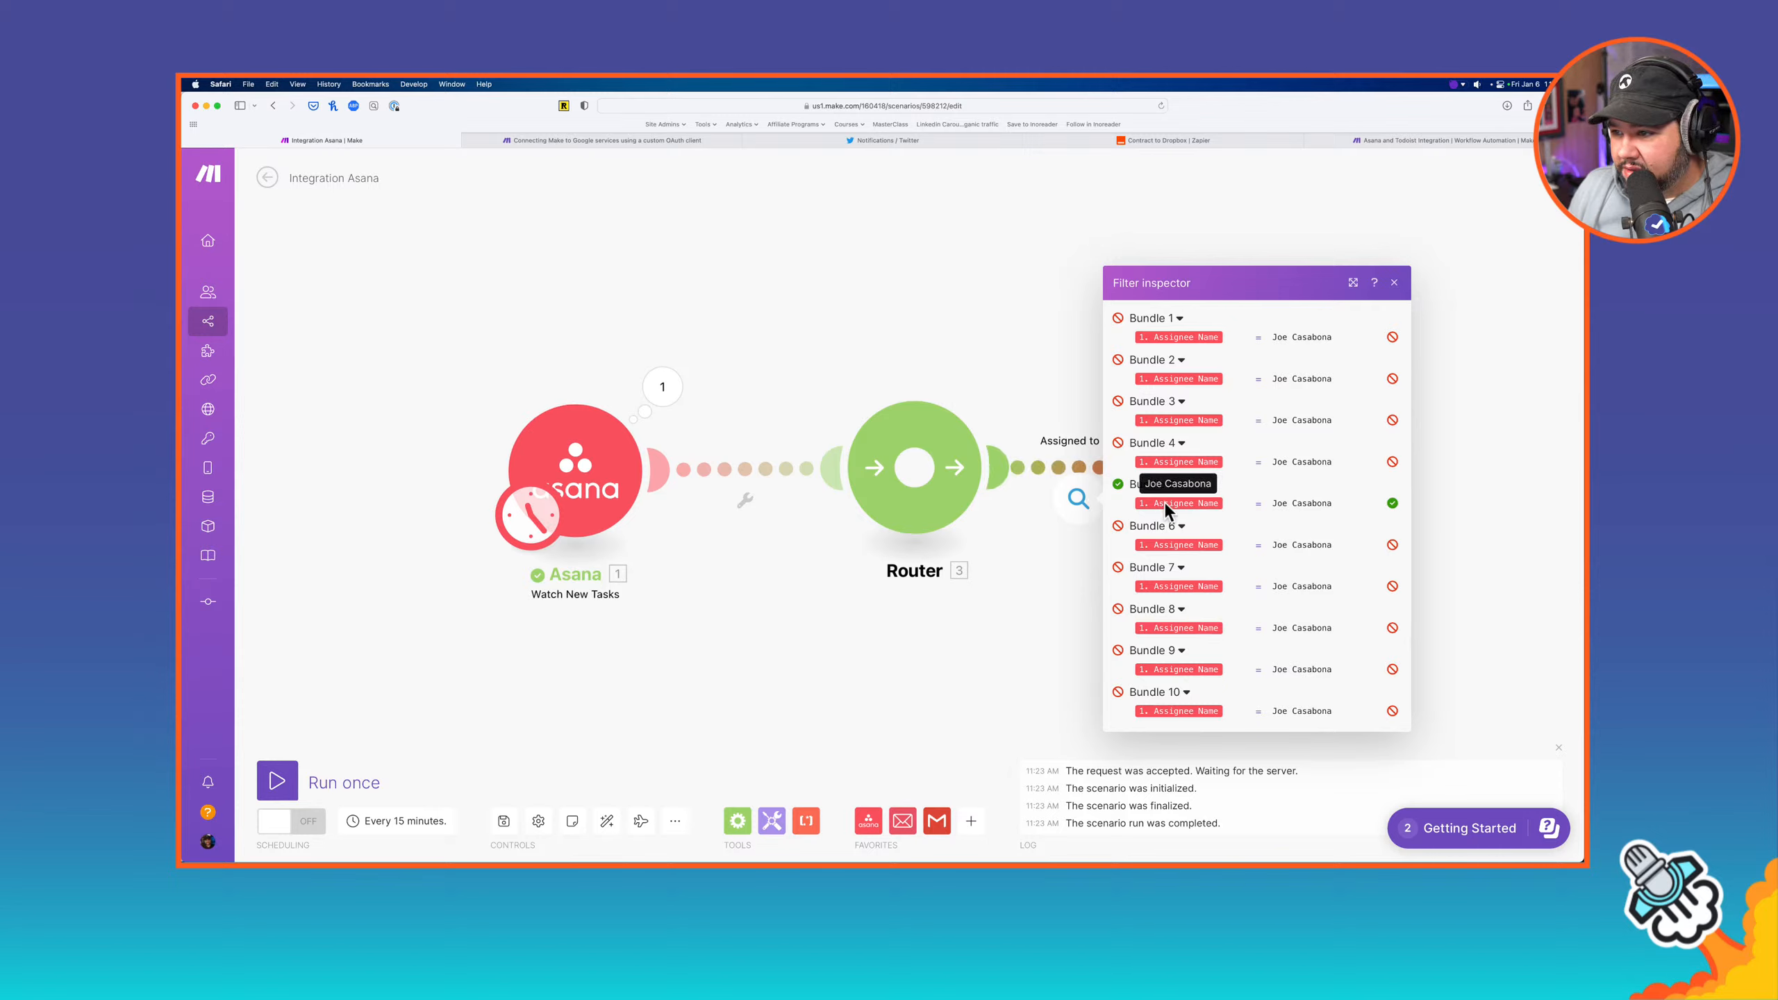
click(996, 646)
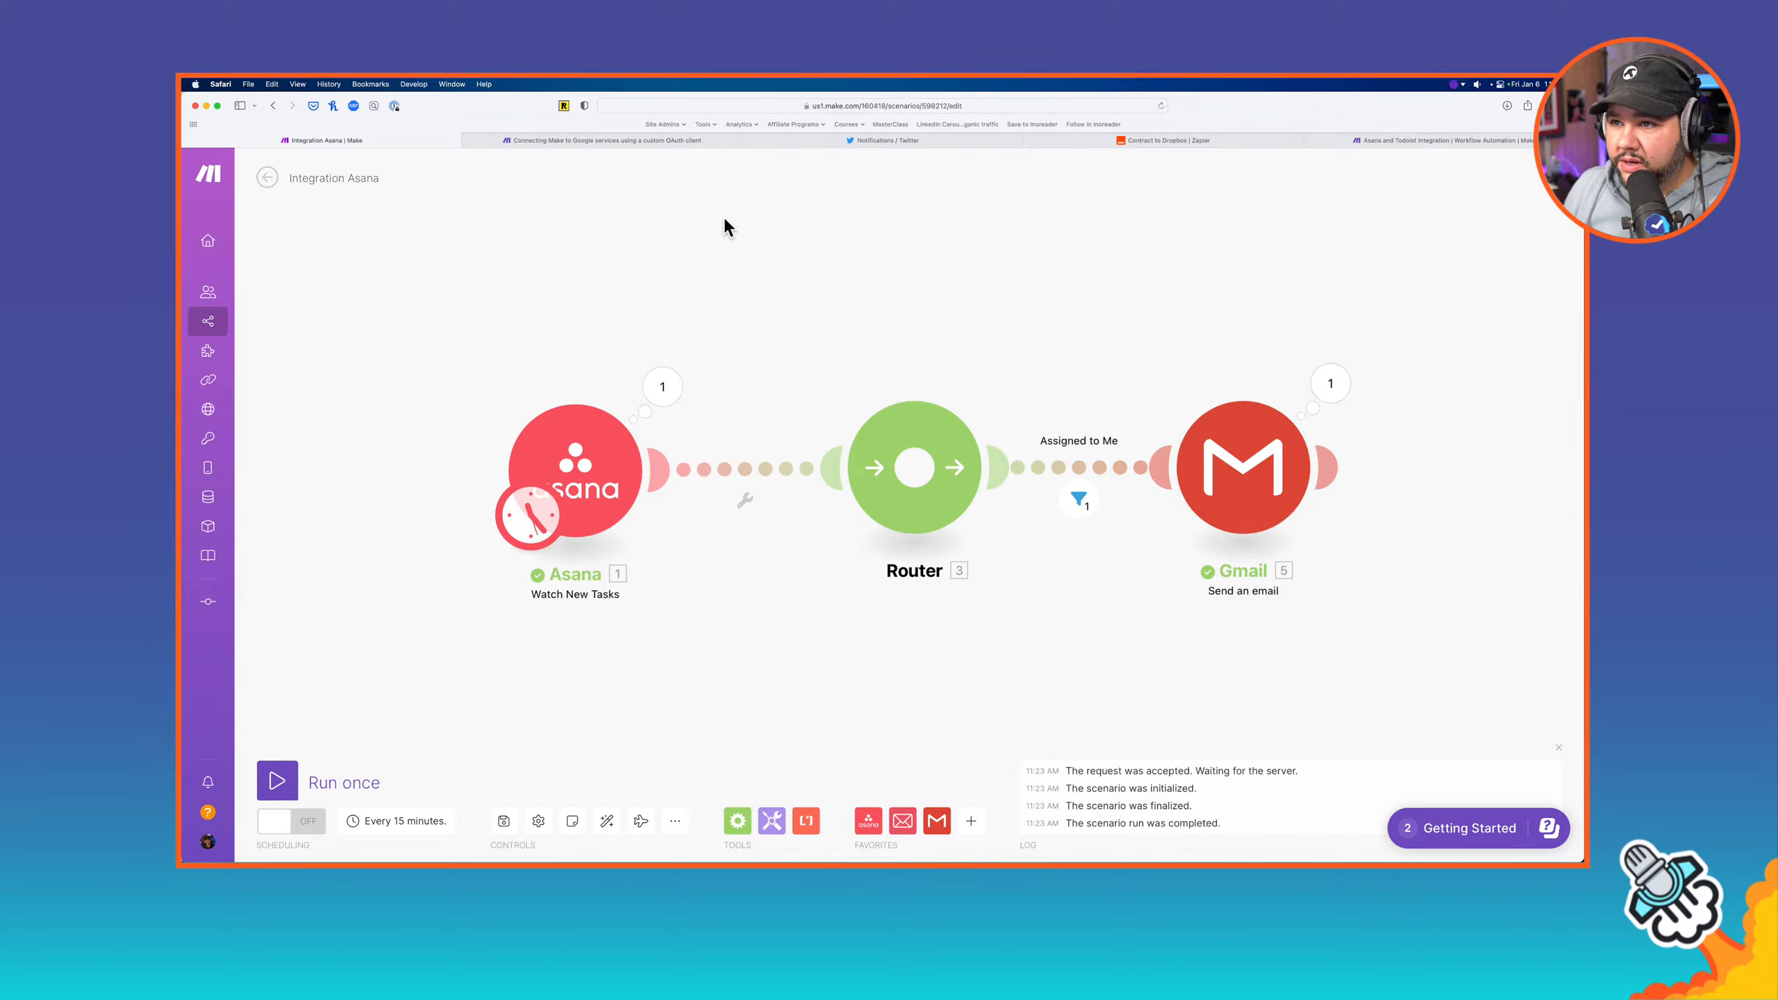
mouse_move(183, 393)
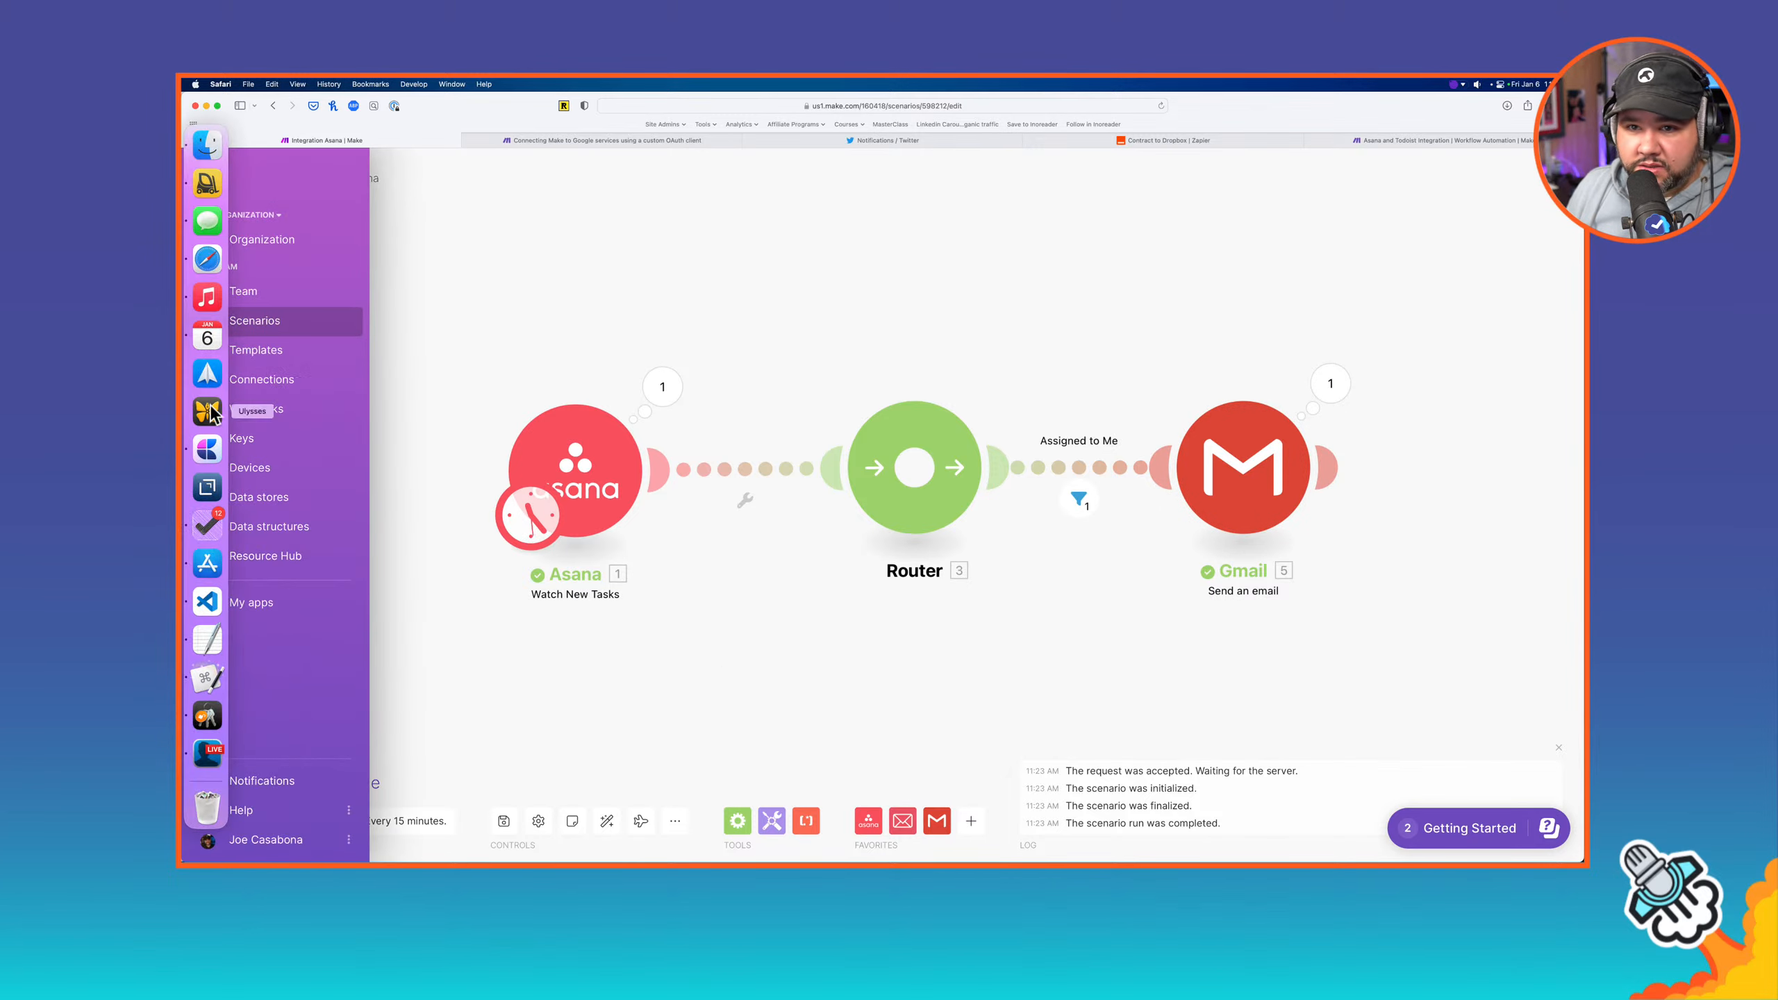
click(207, 526)
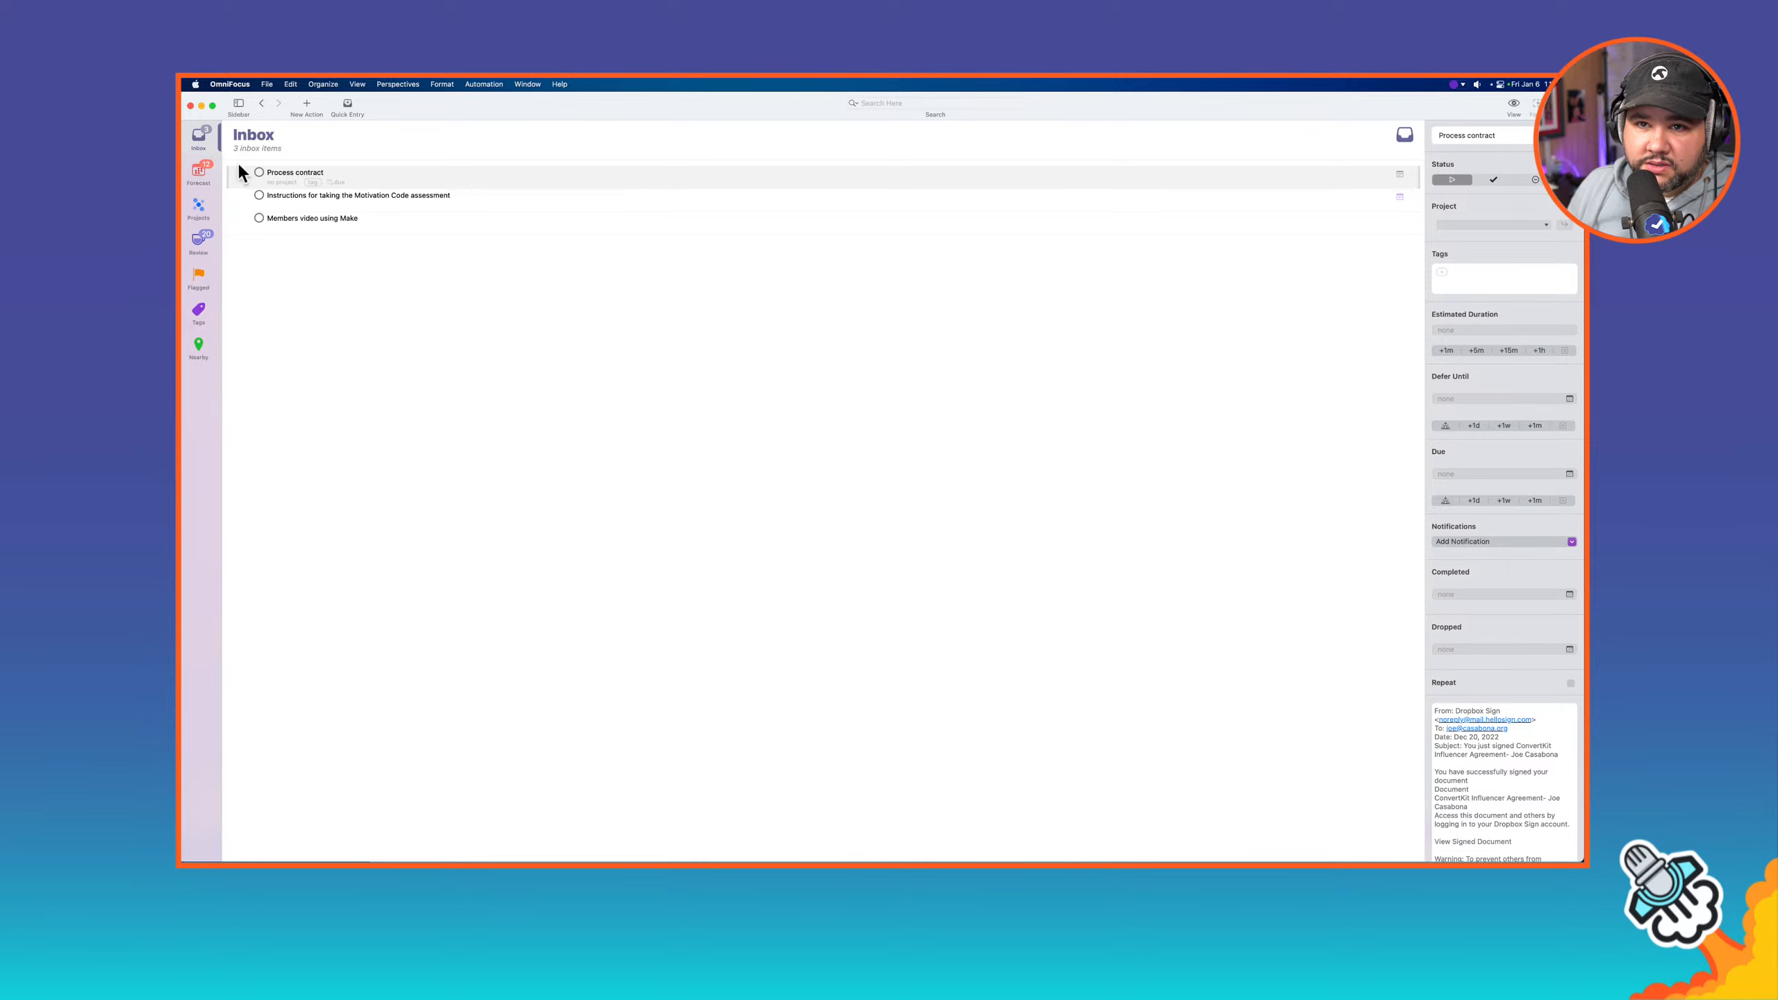
click(380, 295)
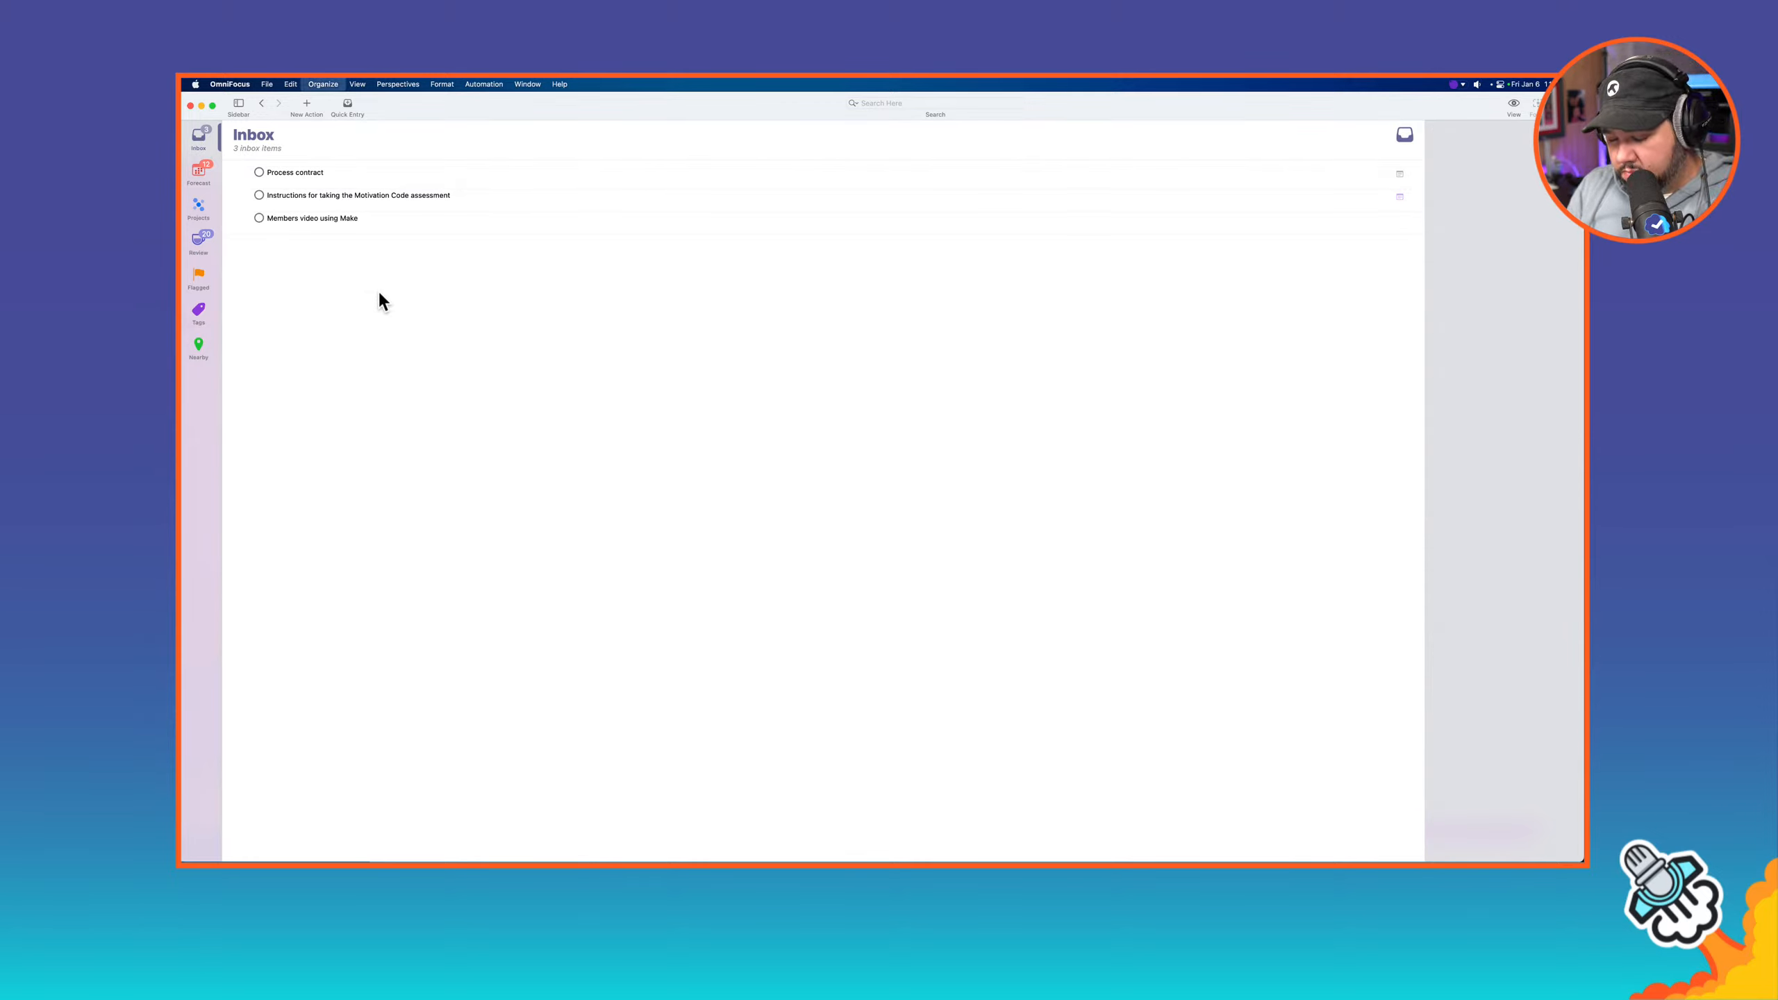
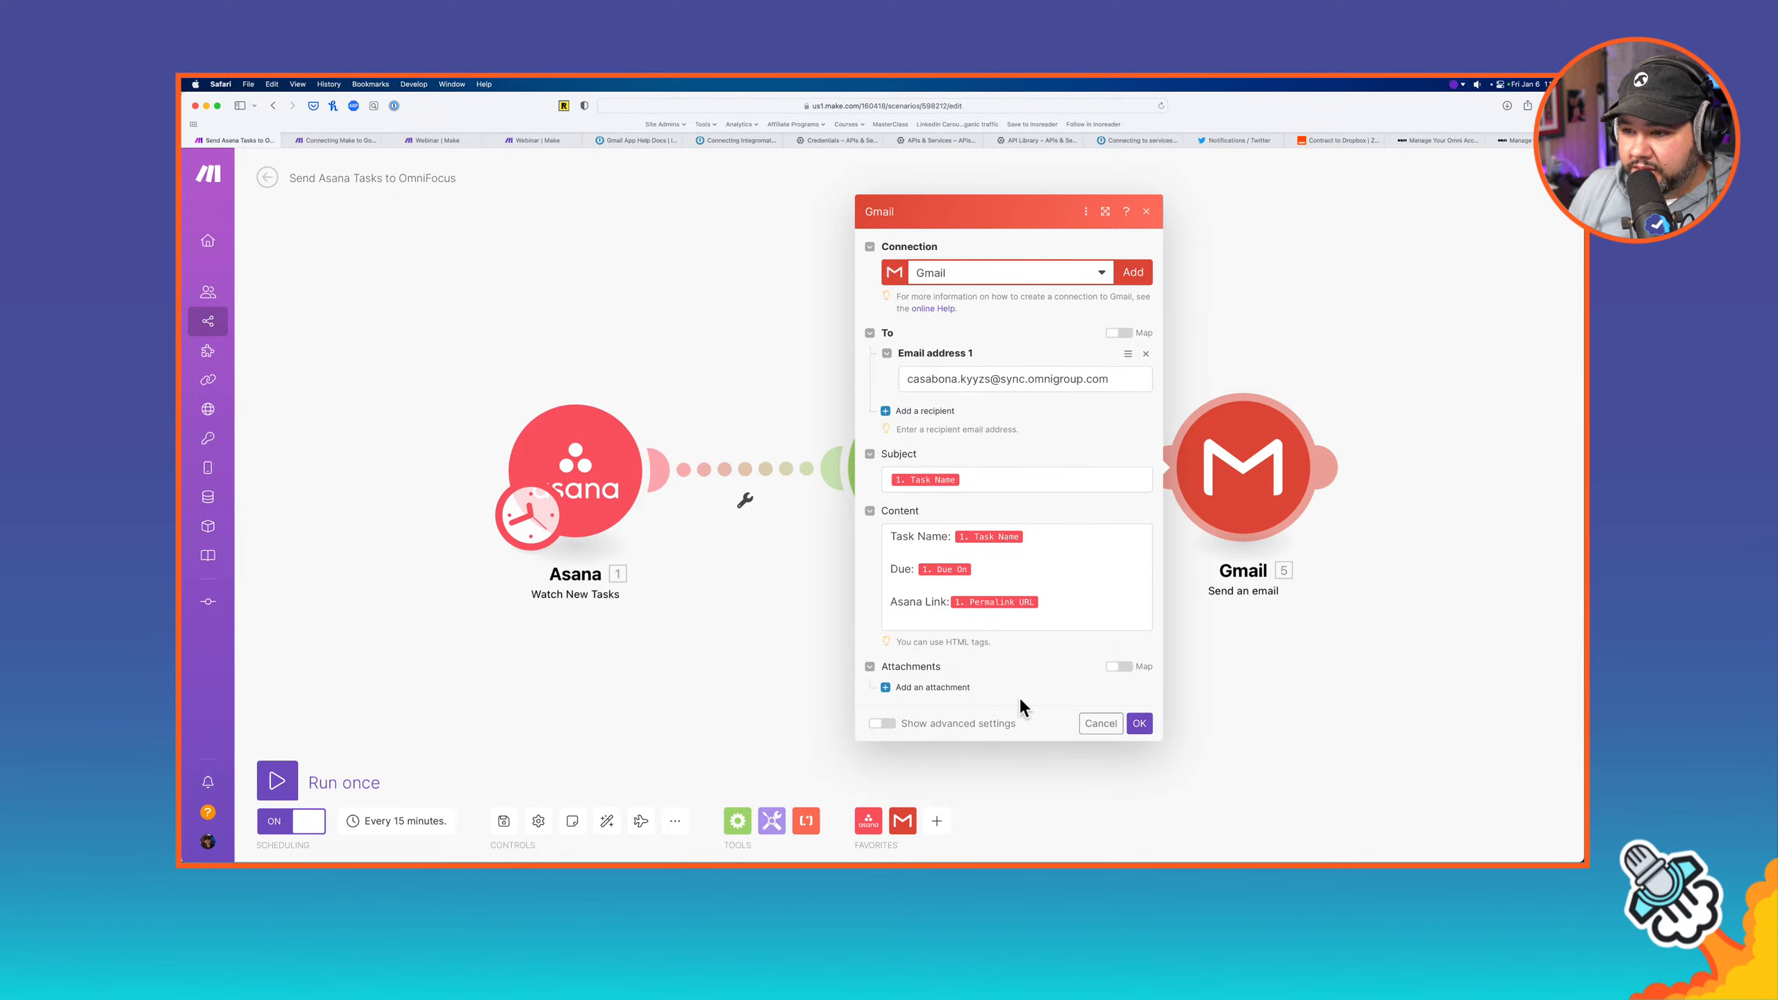
Confirm the Gmail module's settings, run the scenario once and inspect the Asana module's output
click(1140, 724)
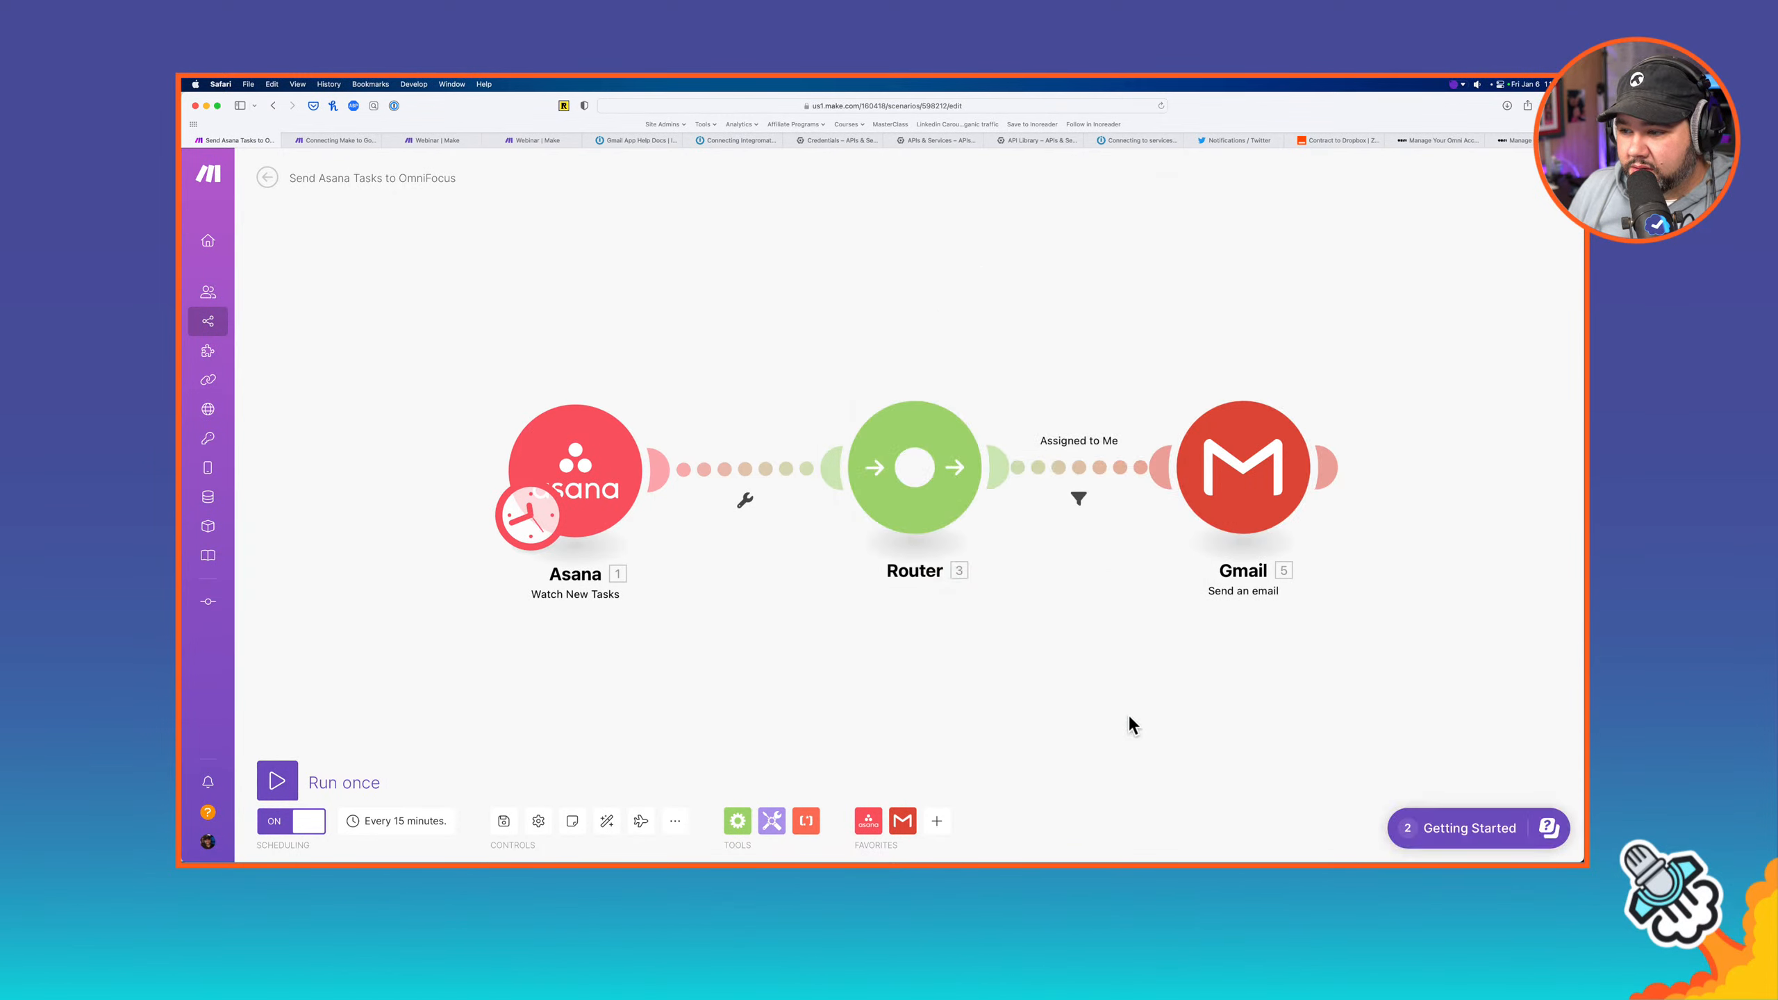
click(289, 781)
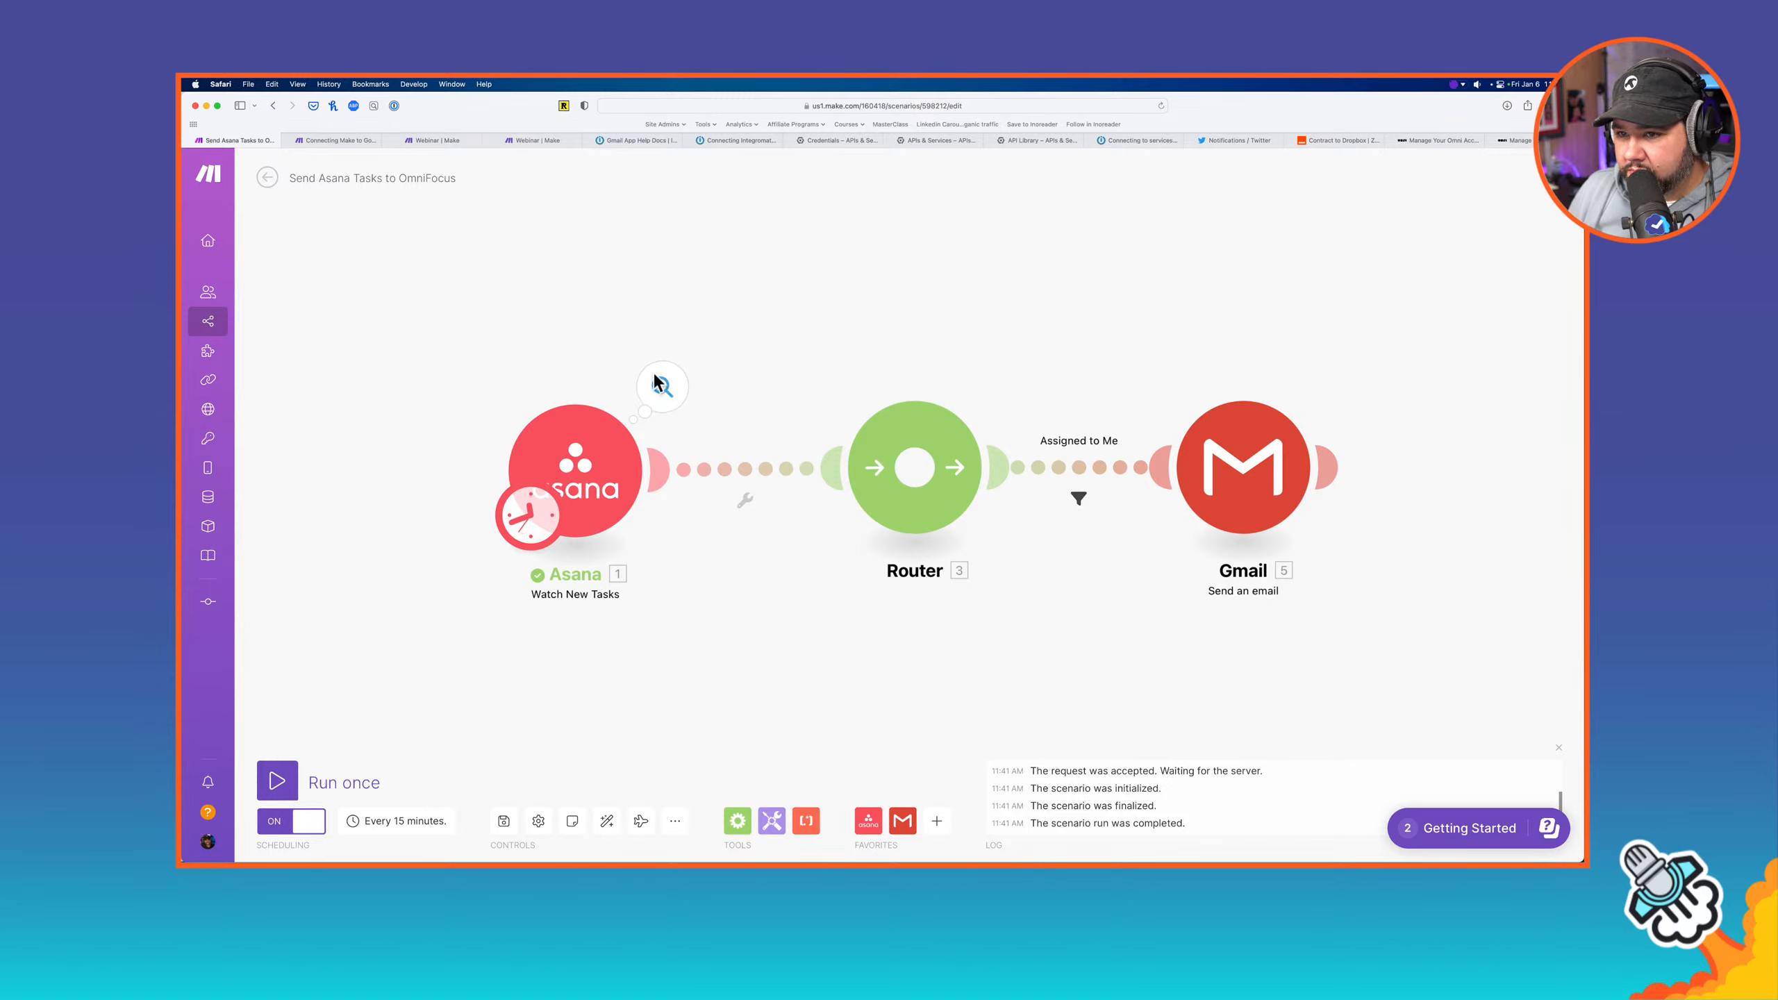
click(674, 397)
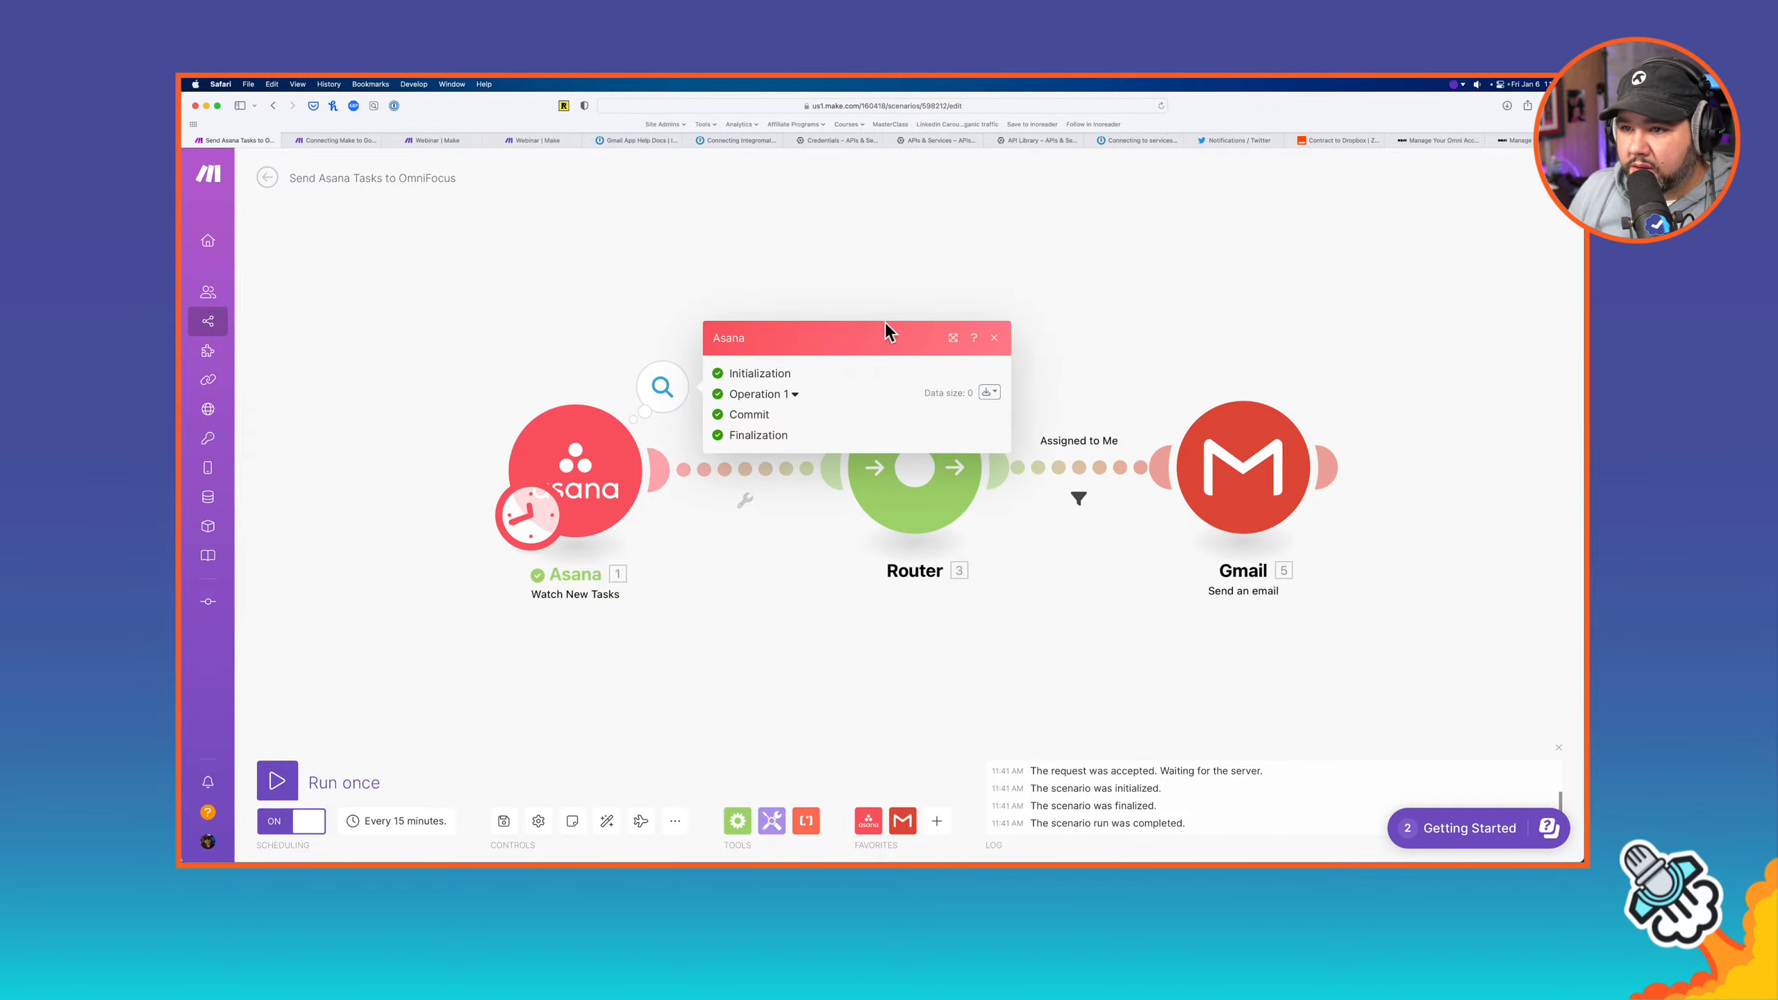
click(783, 268)
Leave the scenario editor and save the unsaved changes to Send Asana Tasks to OmniFocus
click(270, 178)
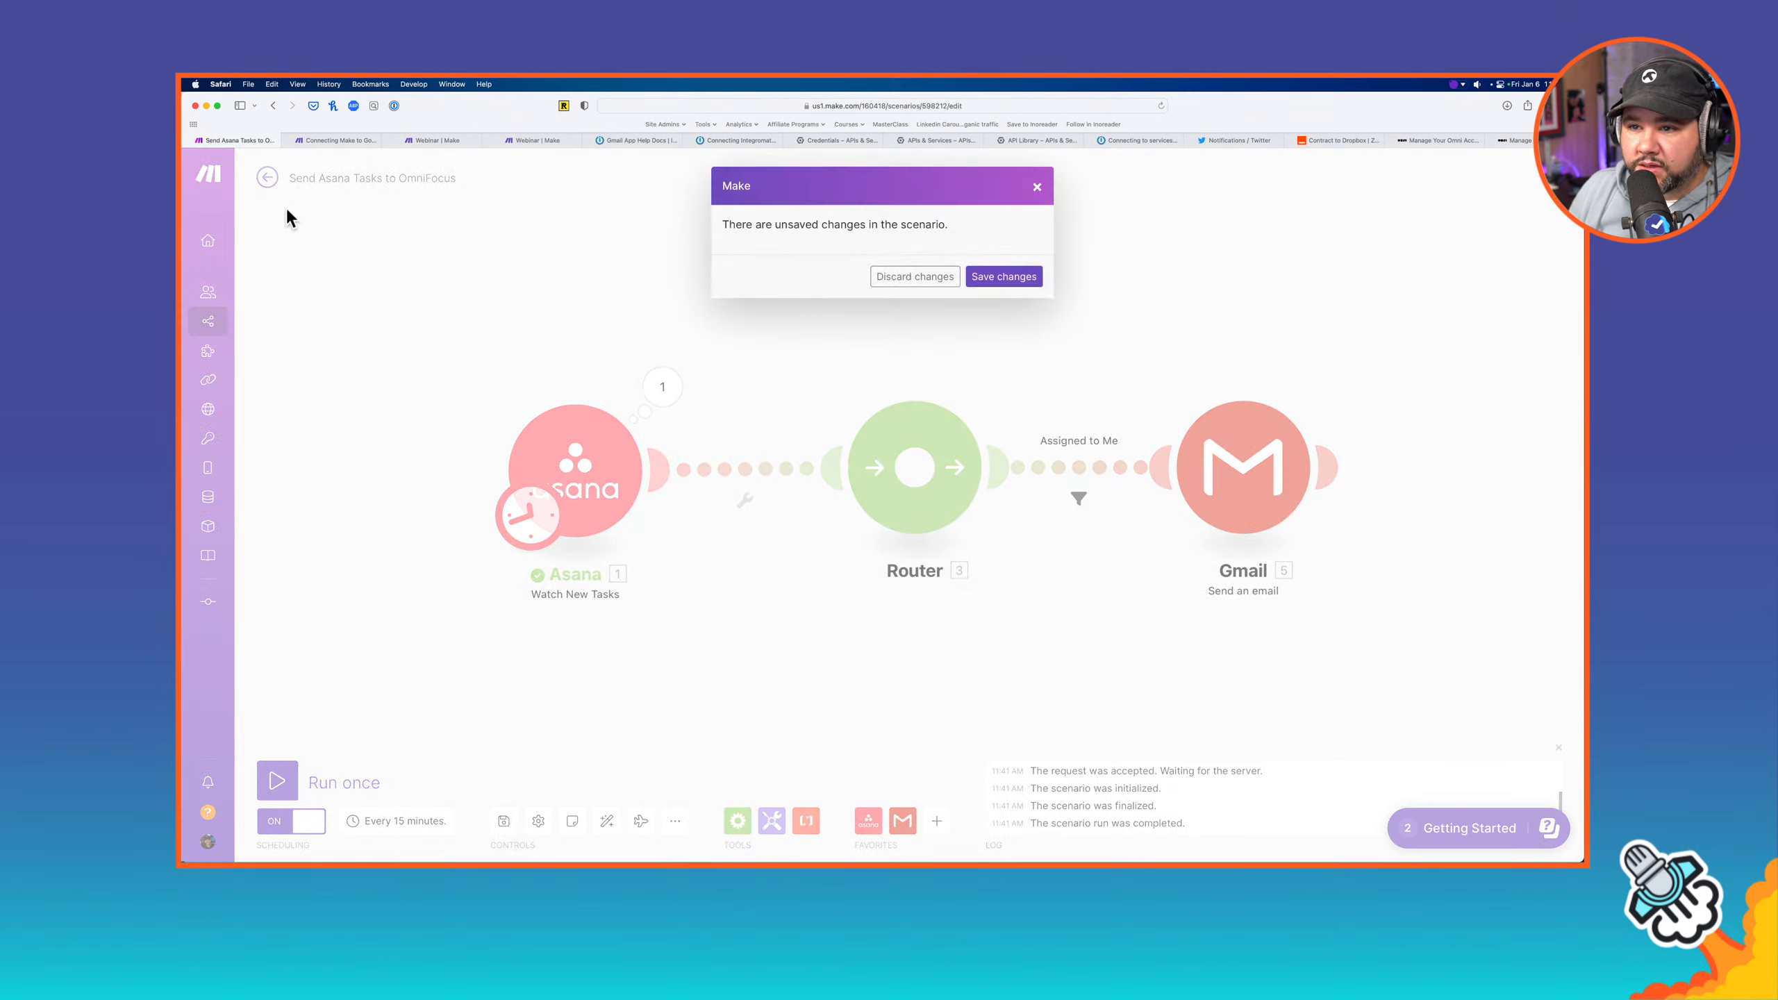
click(1004, 276)
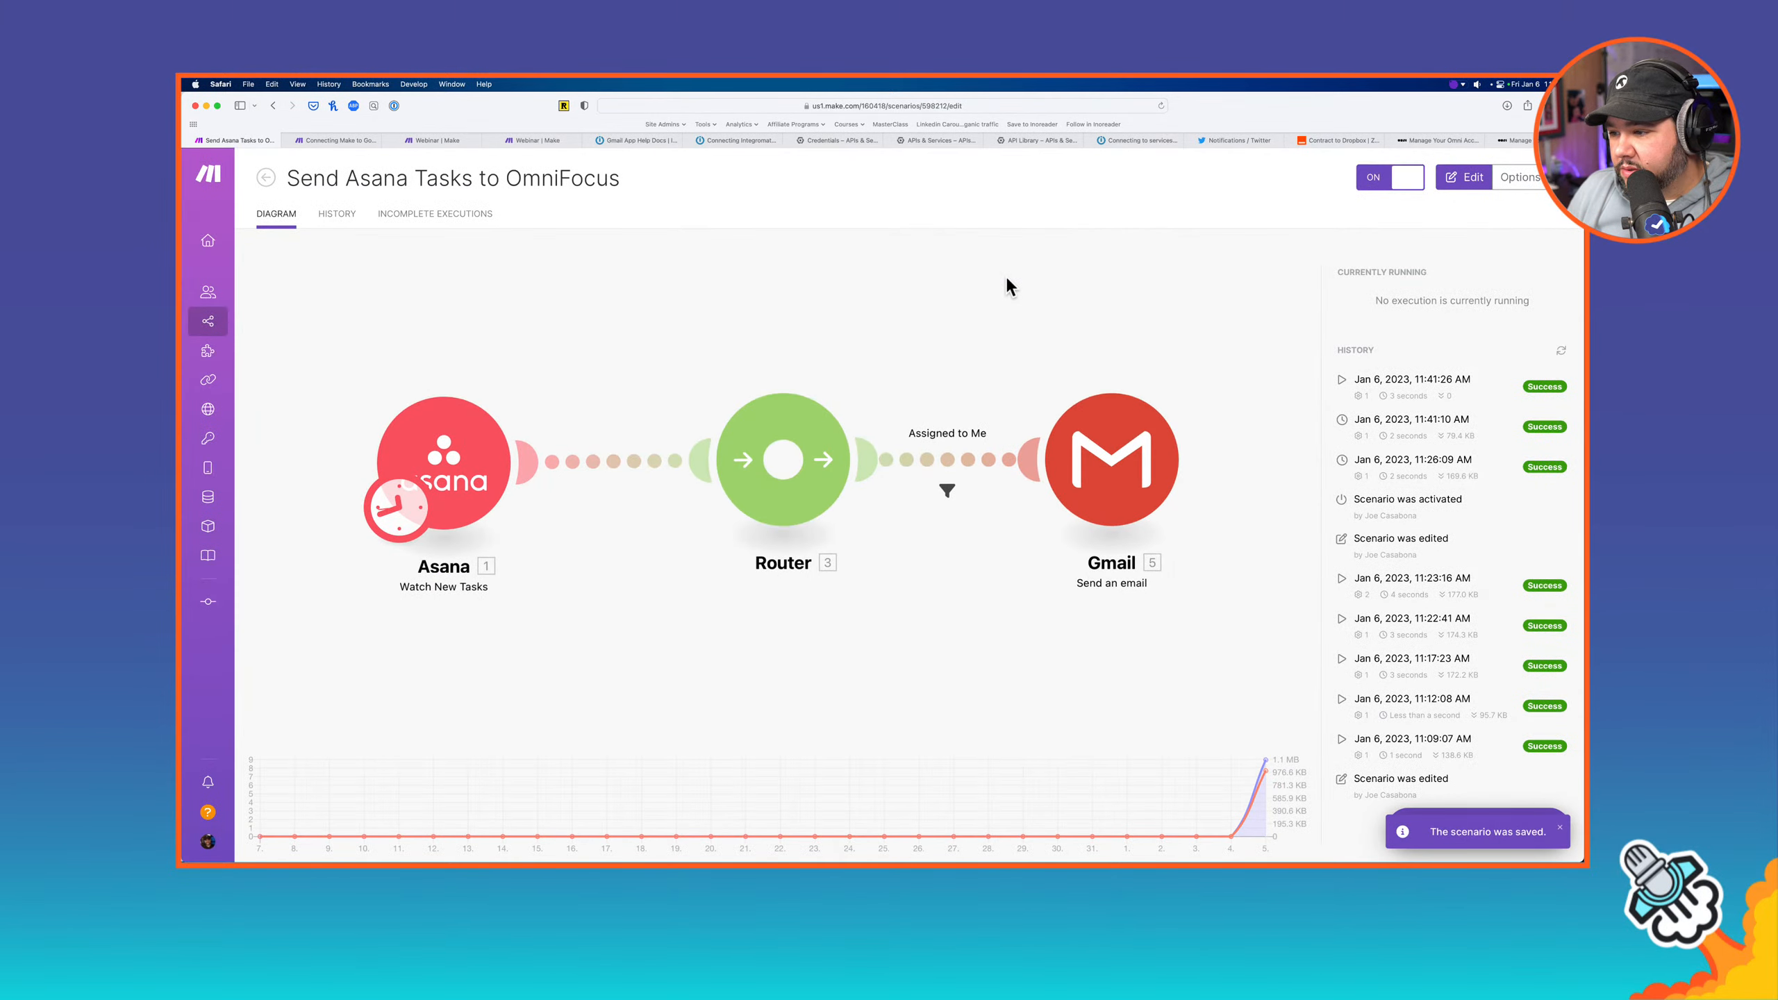
mouse_move(1269, 764)
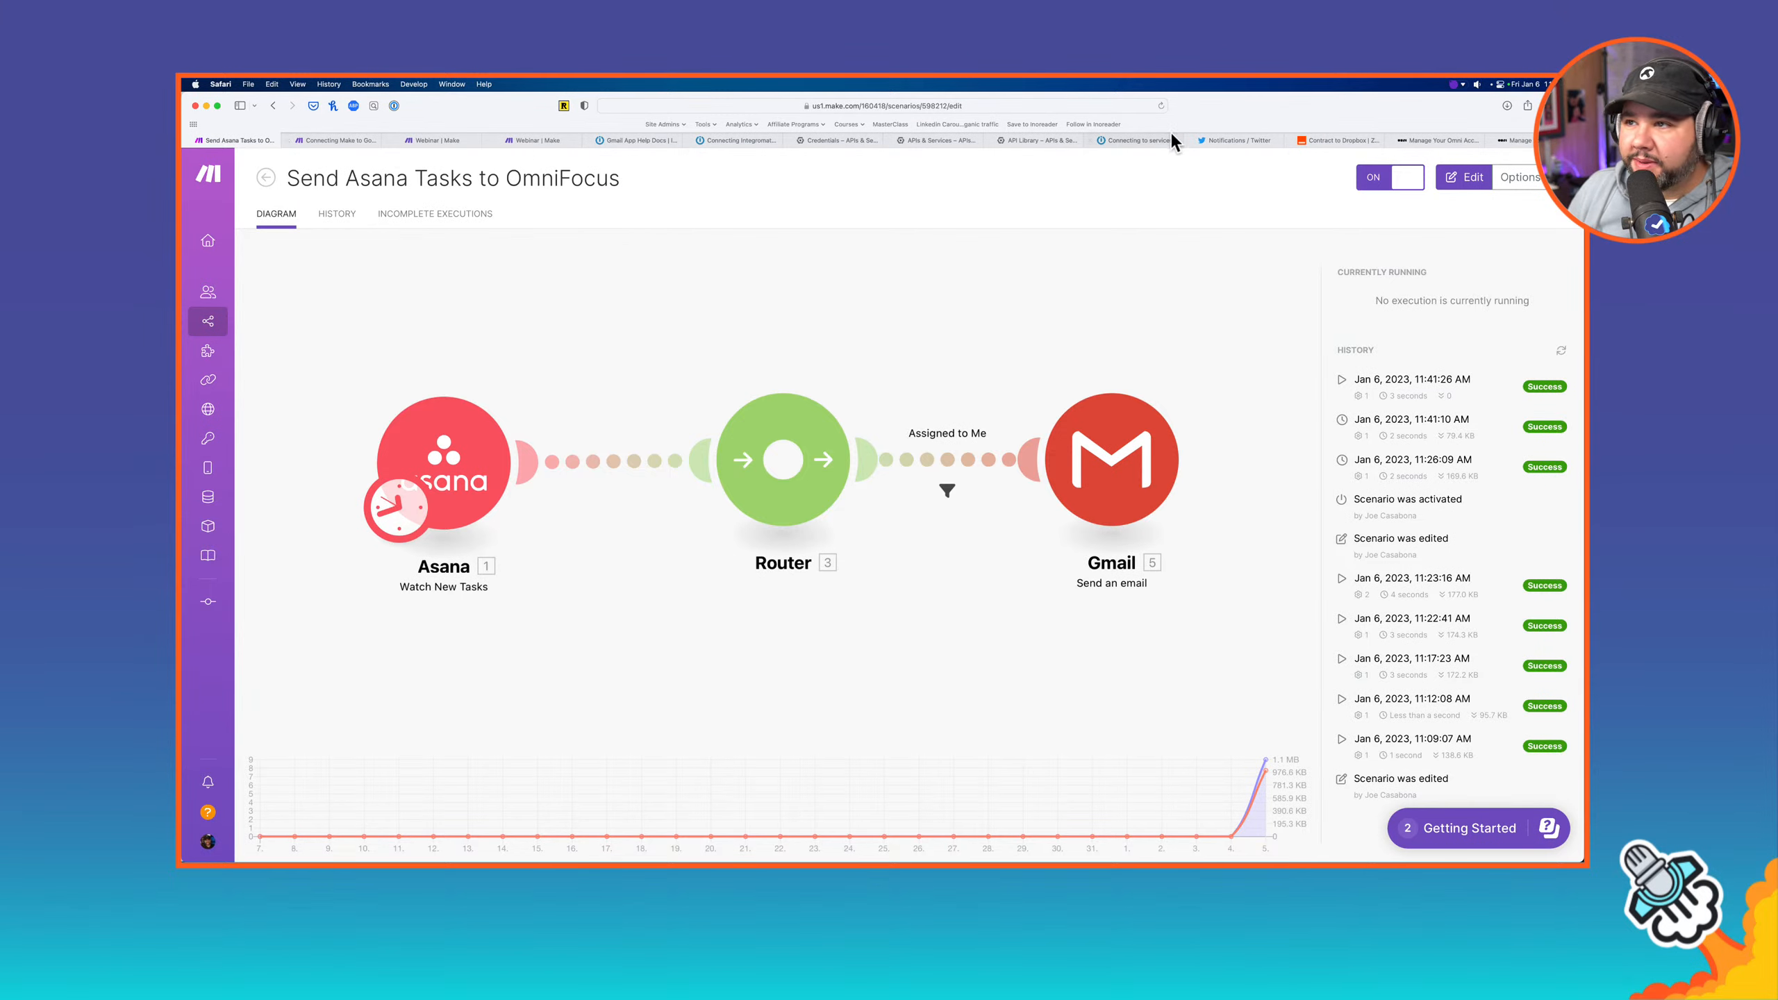
Switch to Zapier and turn off the "Create task in Todoist when new task in project in Asana" Zap
click(1321, 141)
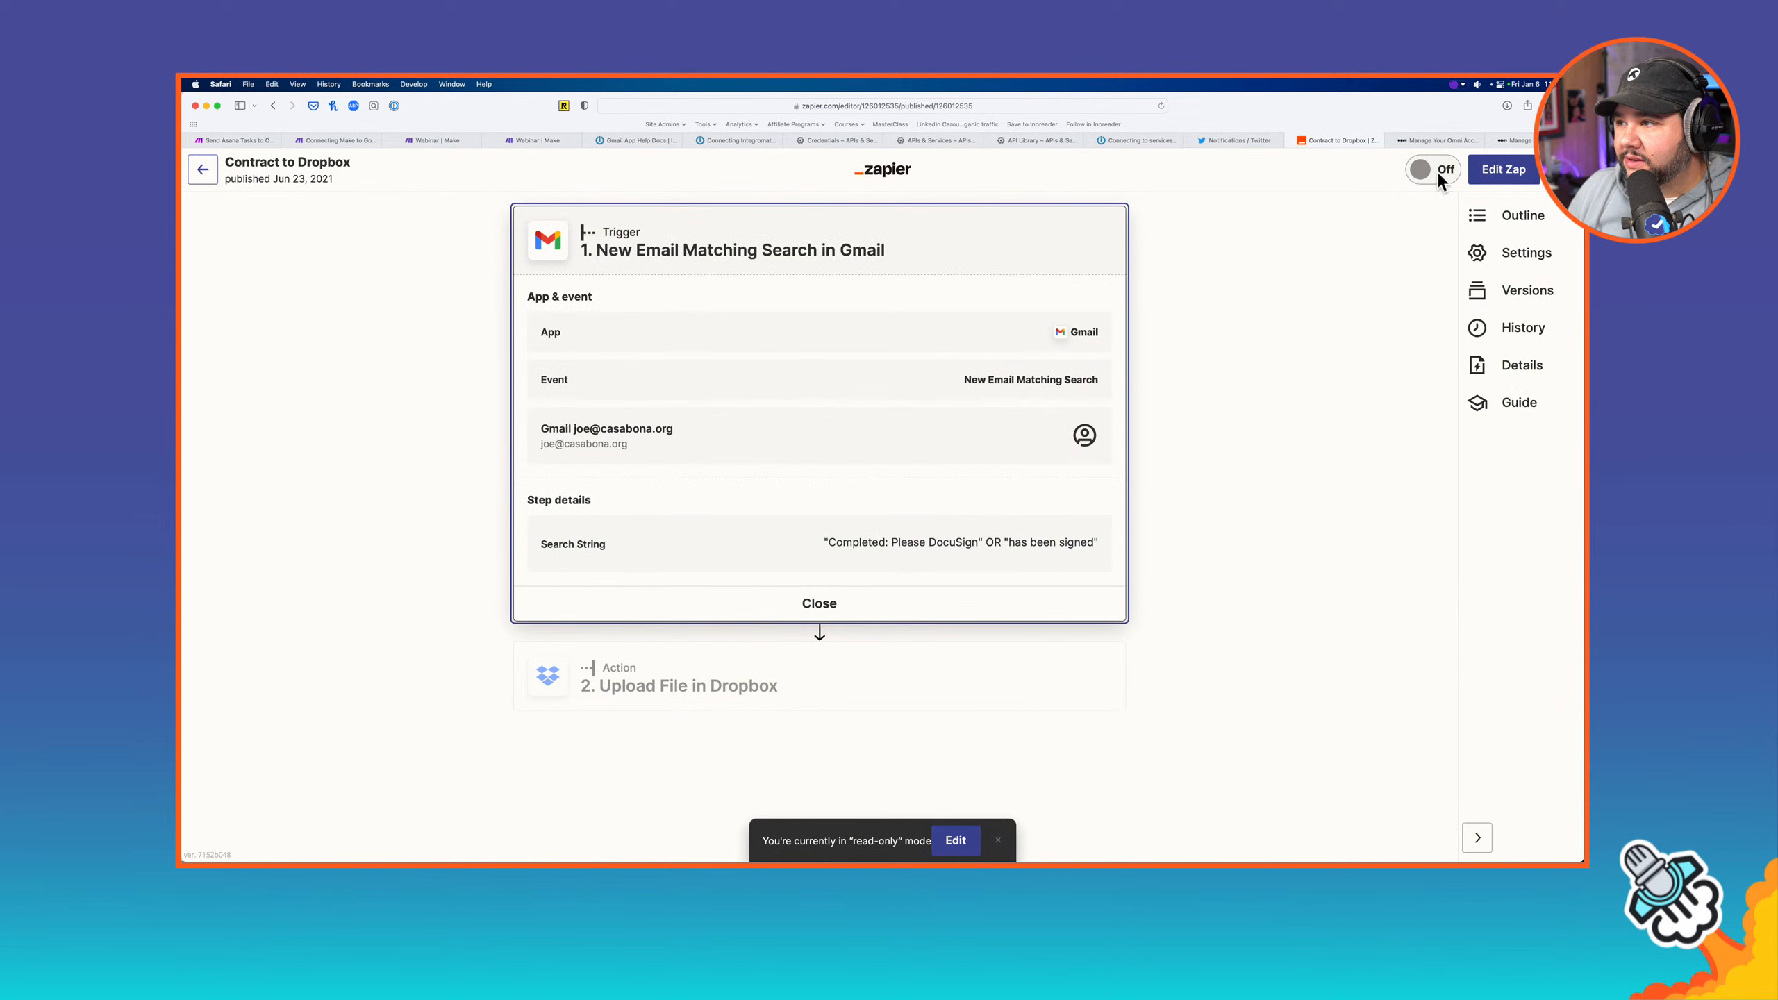
click(201, 171)
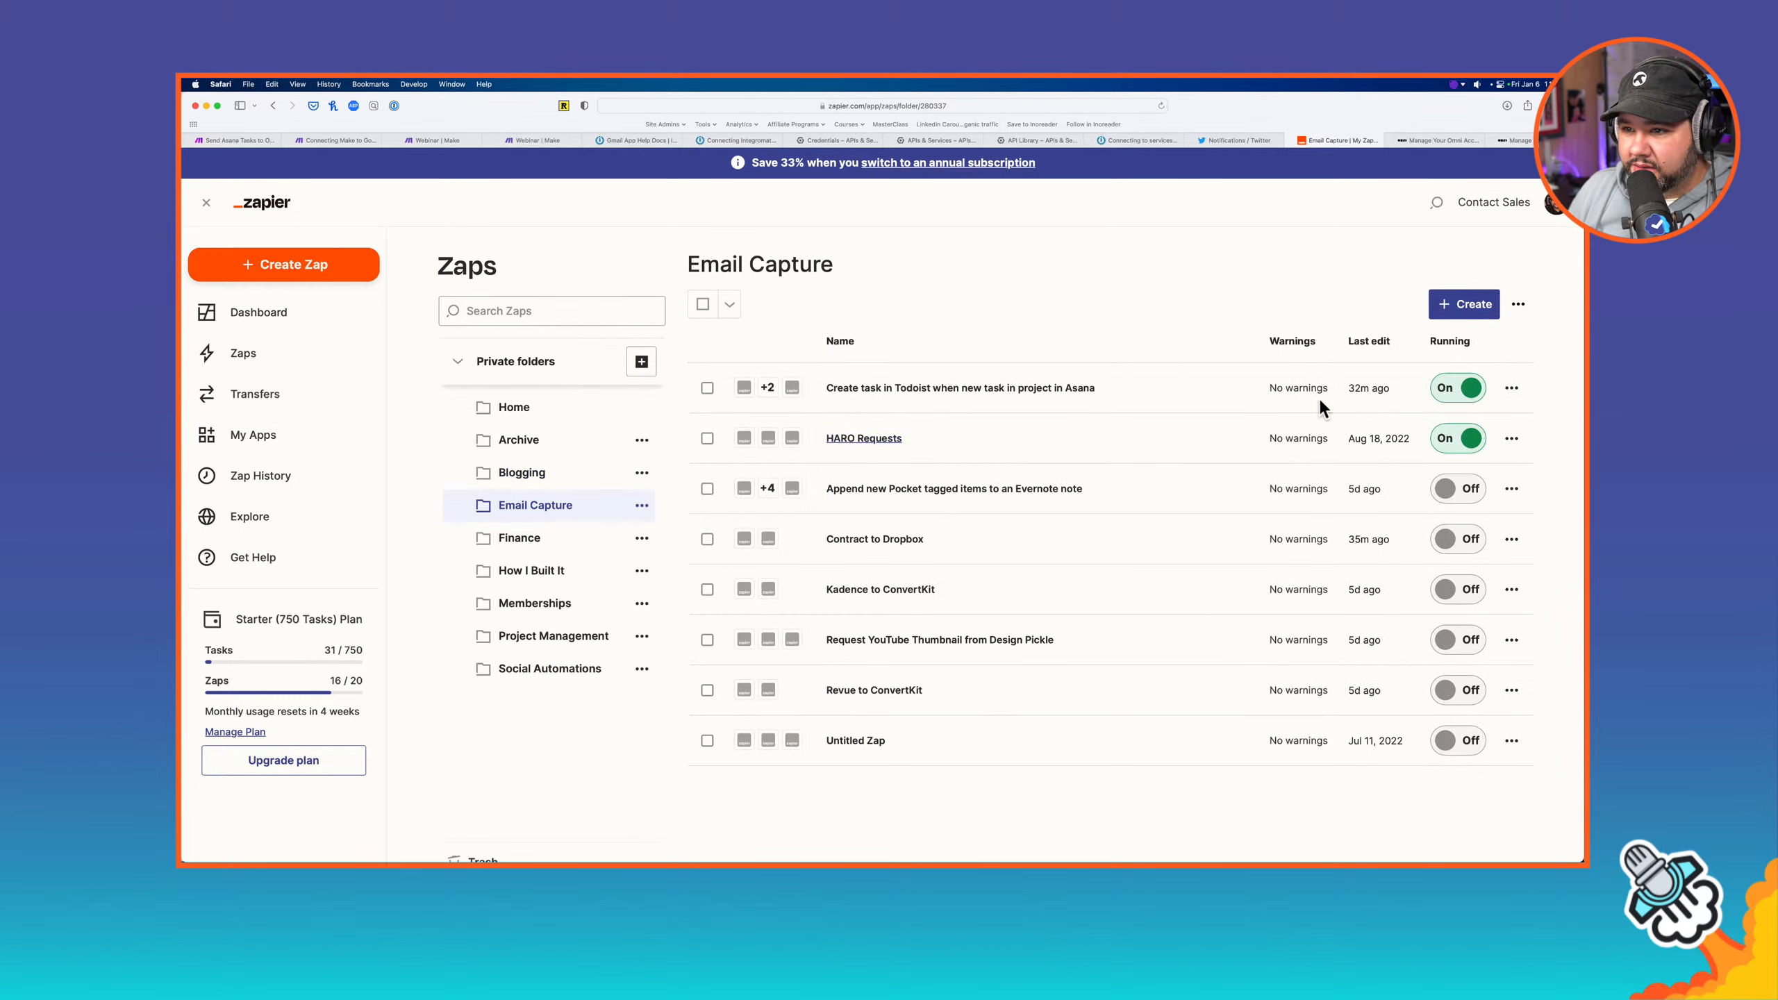
click(1460, 389)
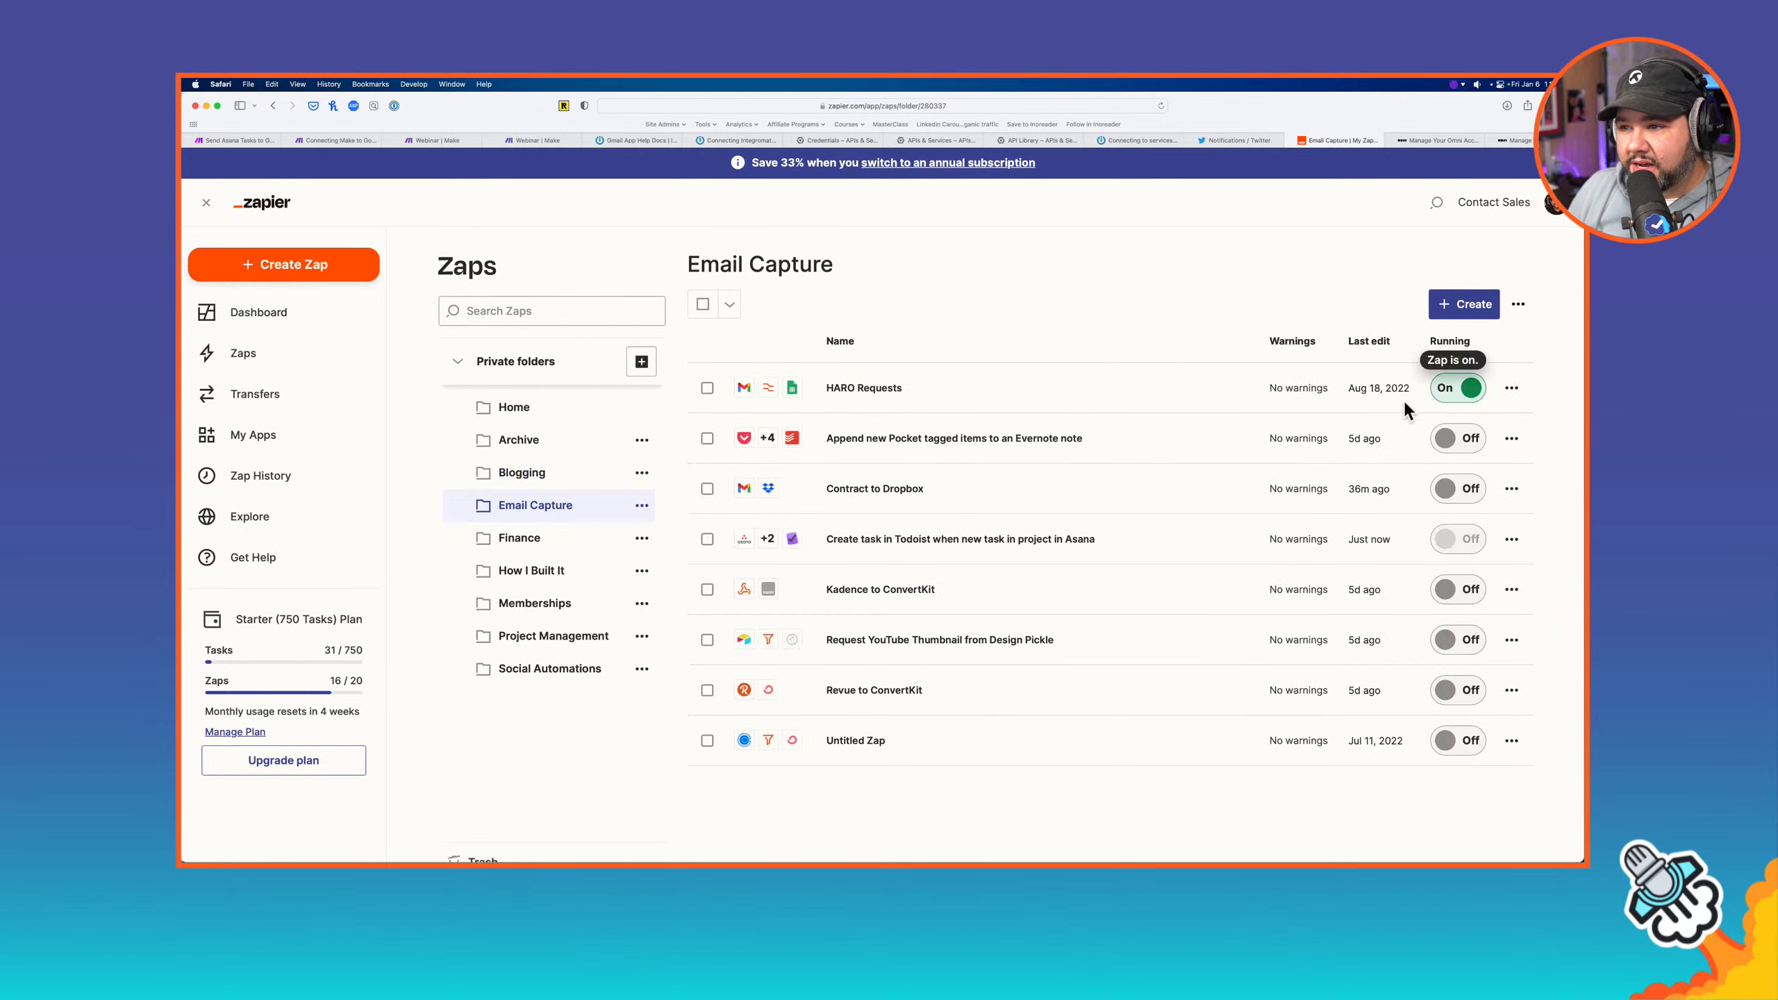
Open the HARO Requests Zap and examine the search string of its Gmail trigger
click(883, 390)
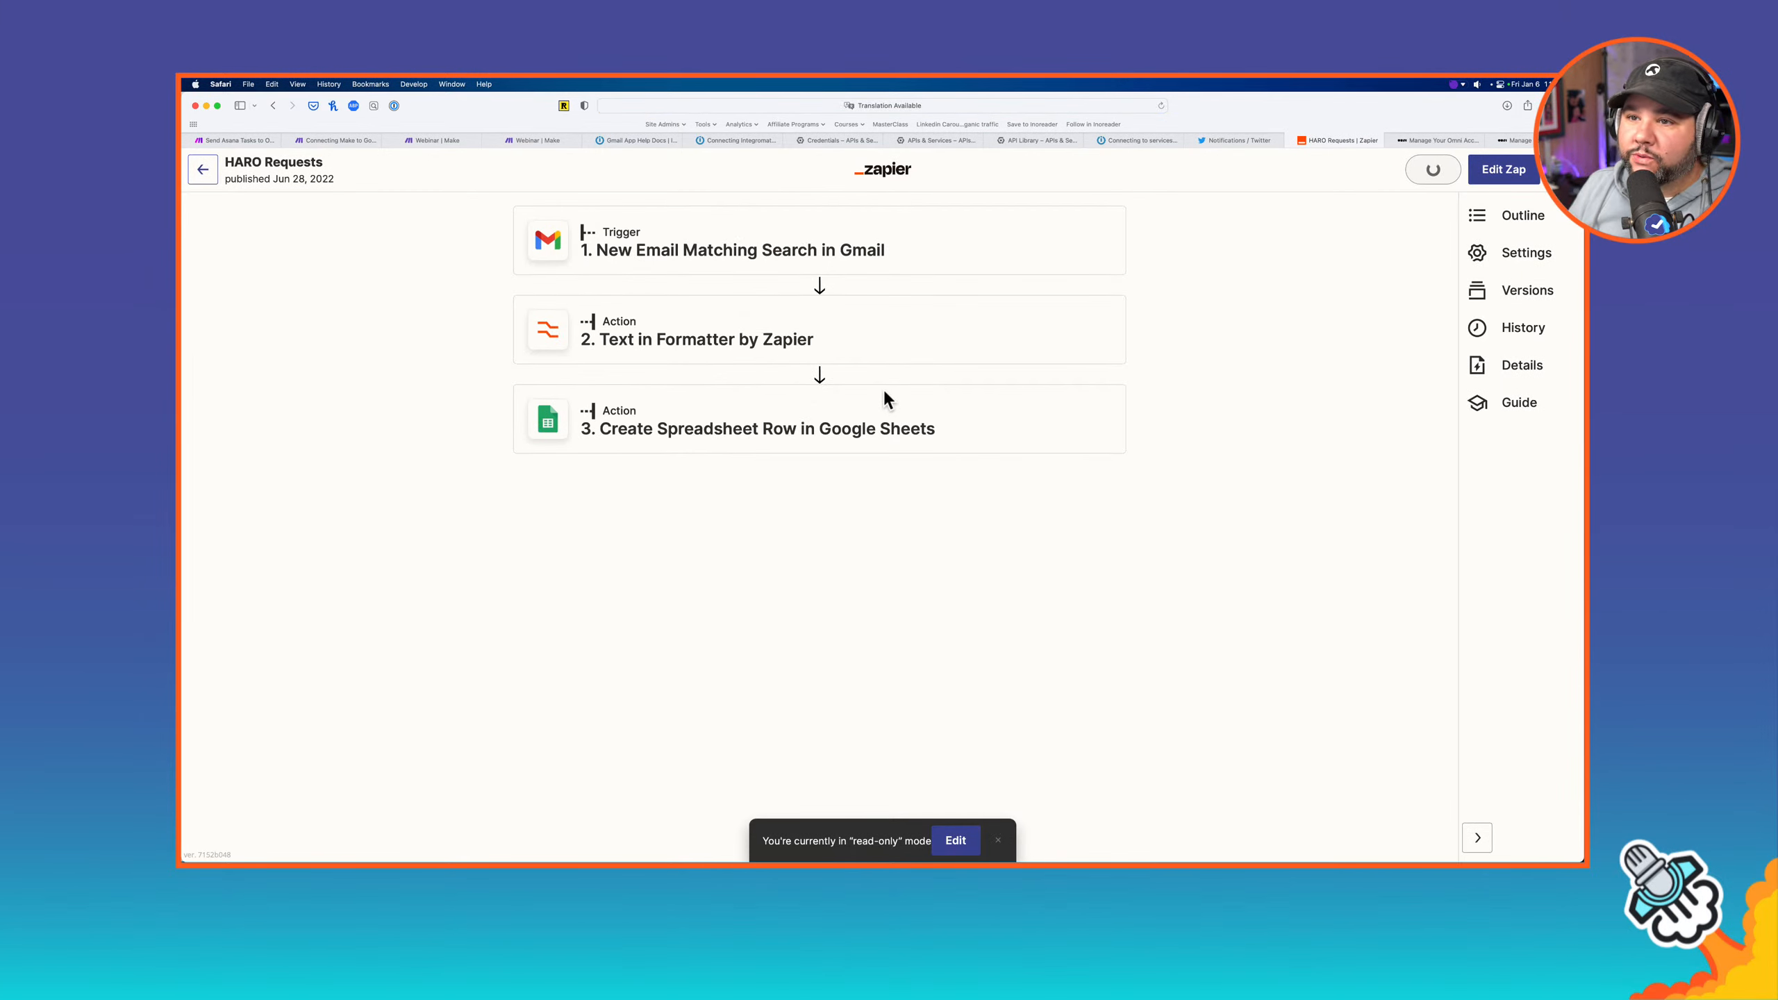
click(805, 261)
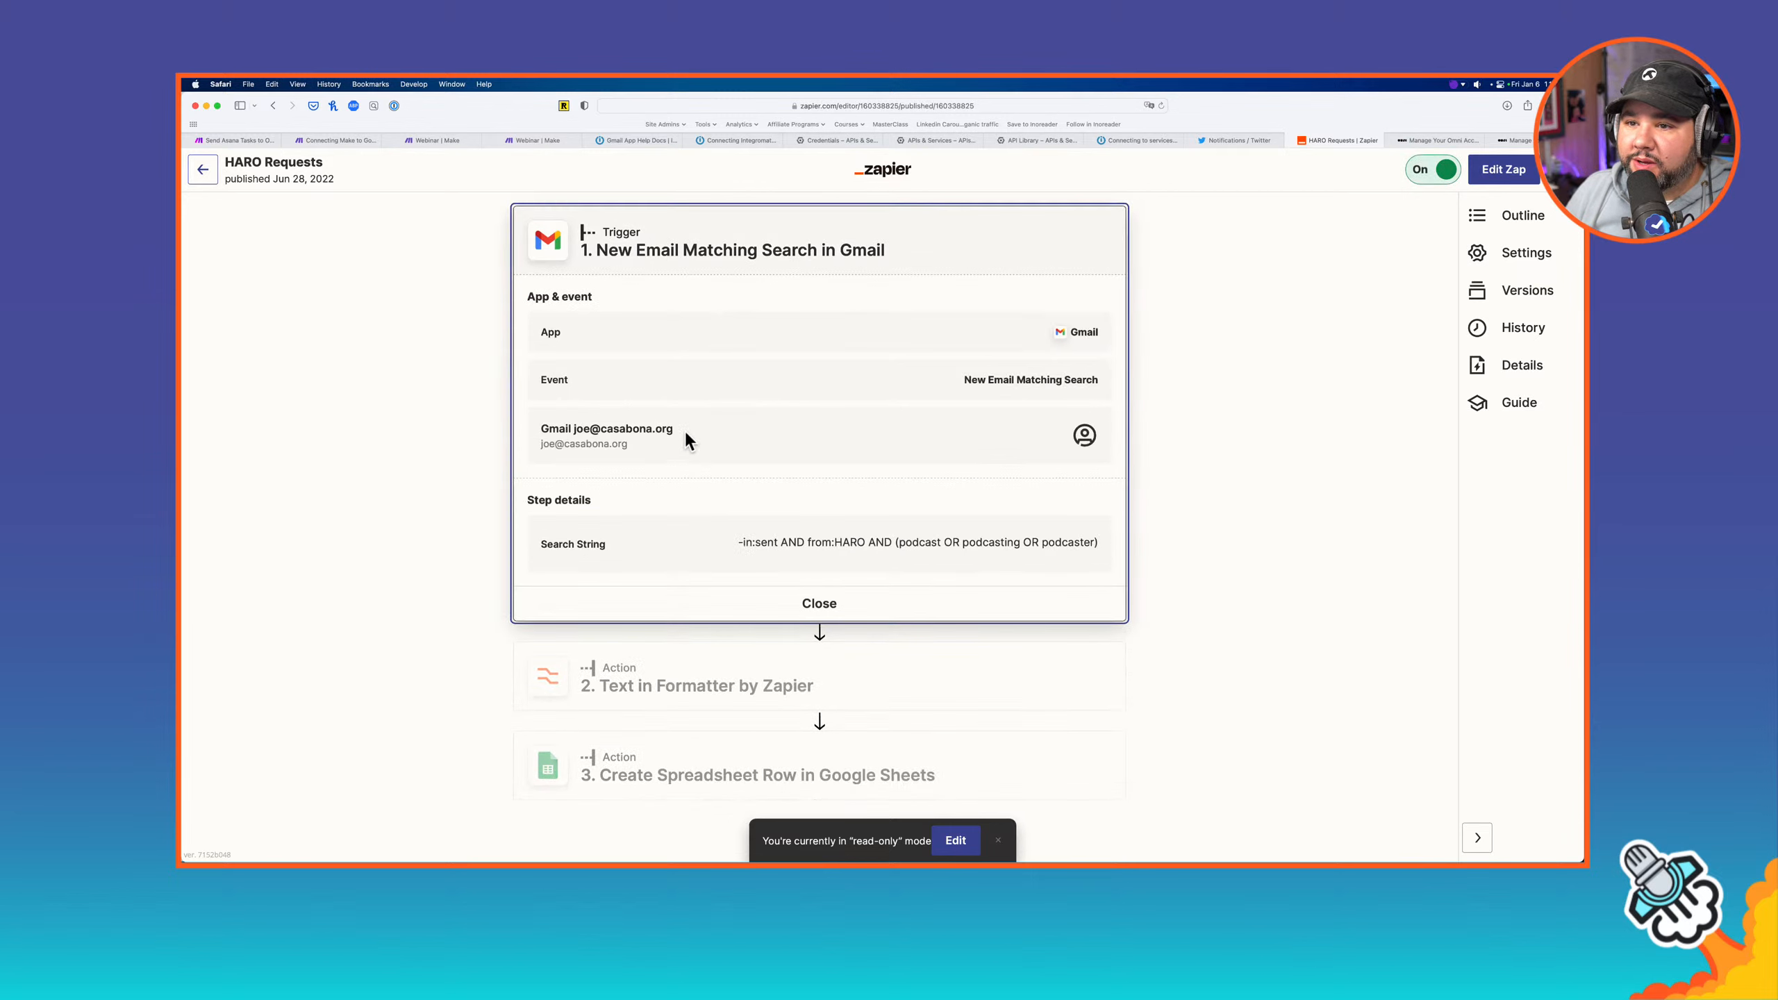
drag(739, 546, 1106, 547)
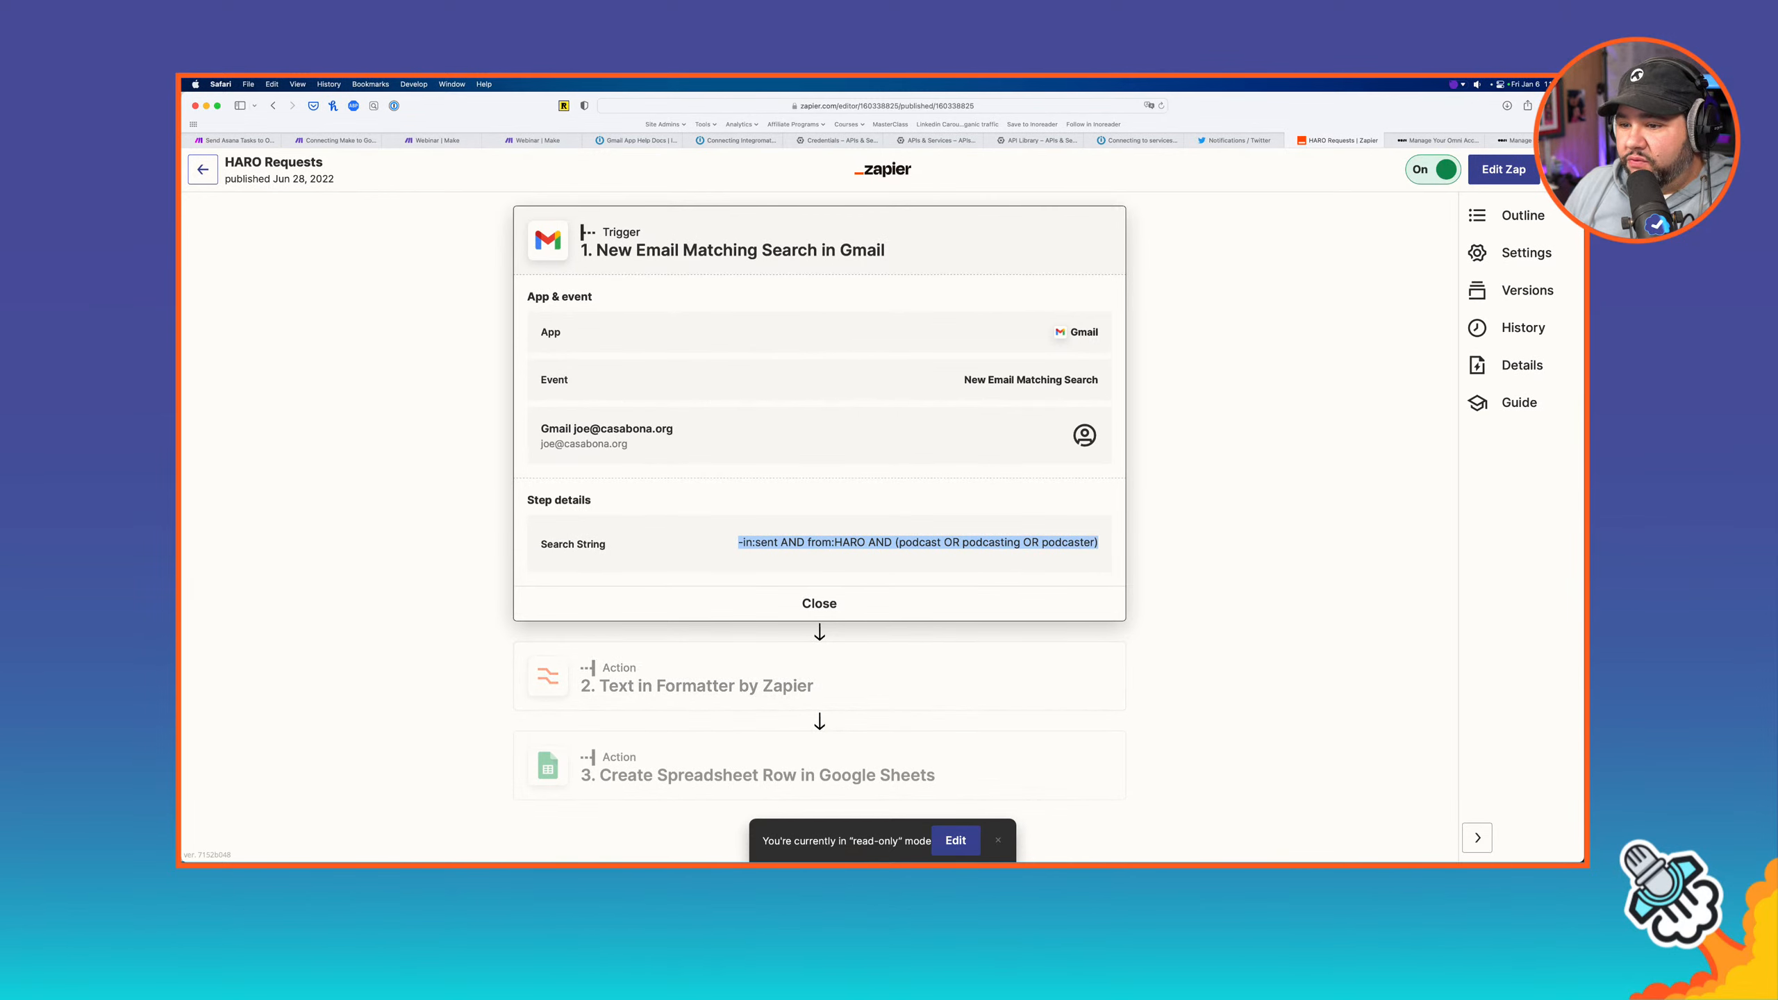
Go to sheets.google.com in a new browser tab and open the HARO potentials spreadsheet
key(super+t)
text(sheets.google.com)
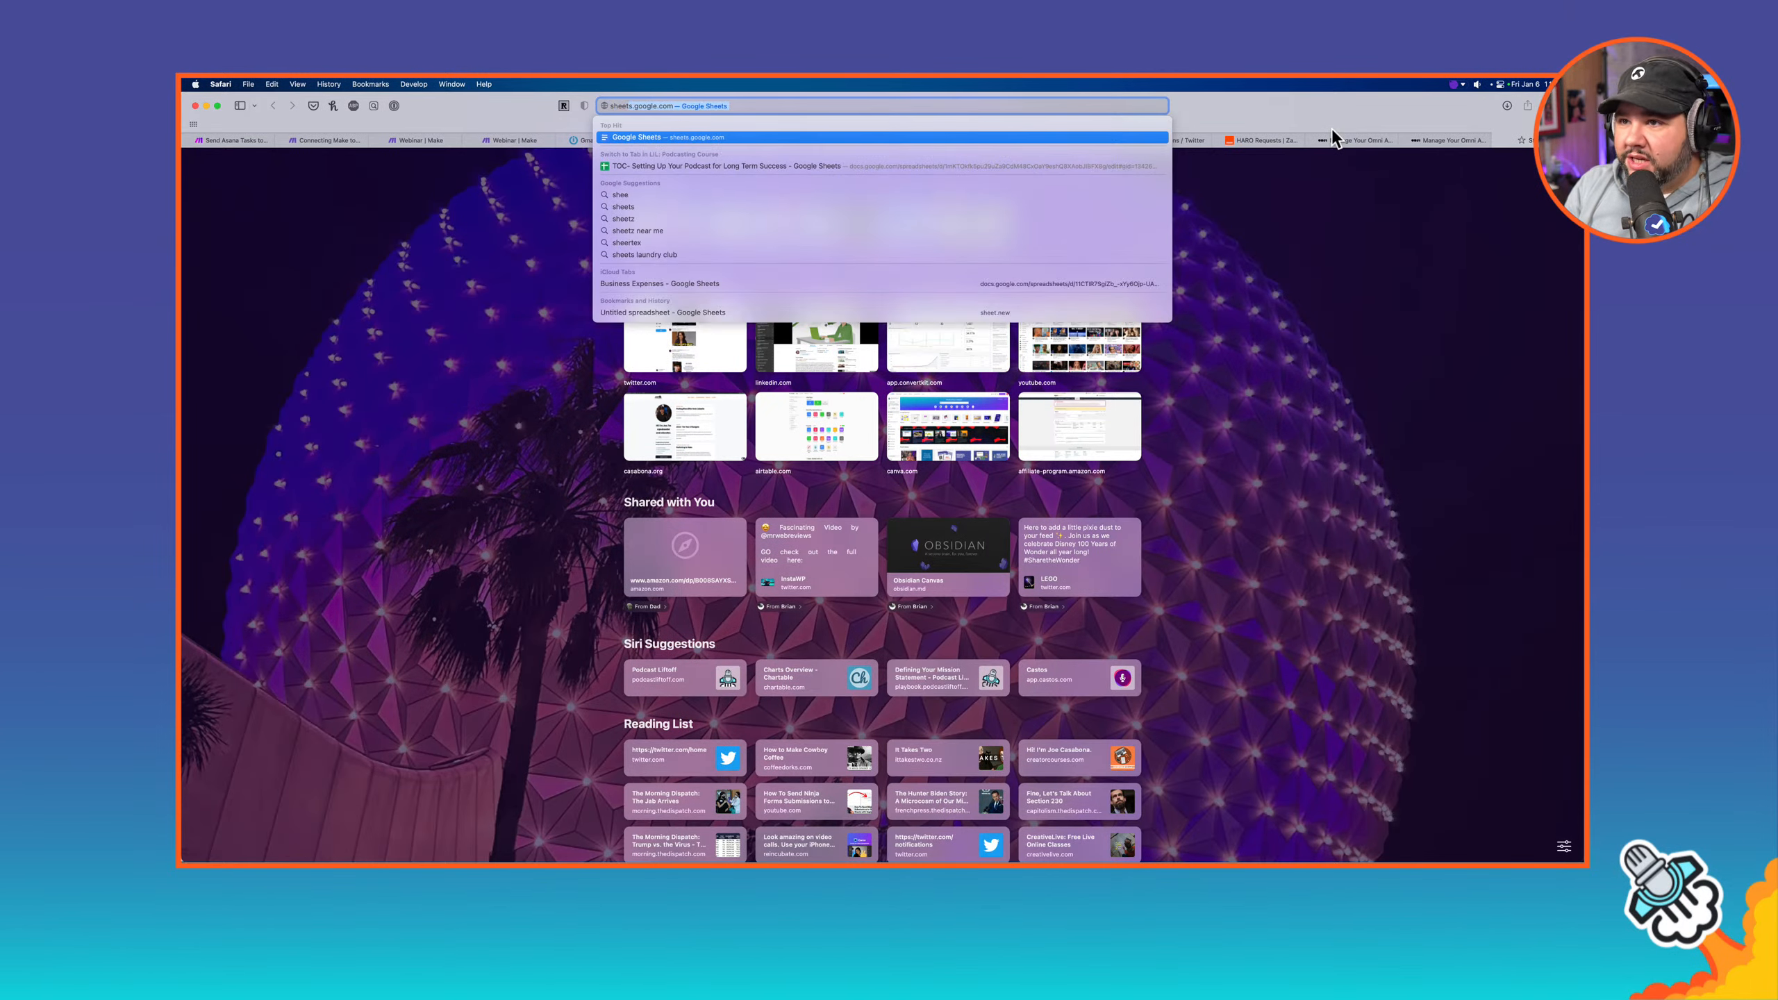
key(Return)
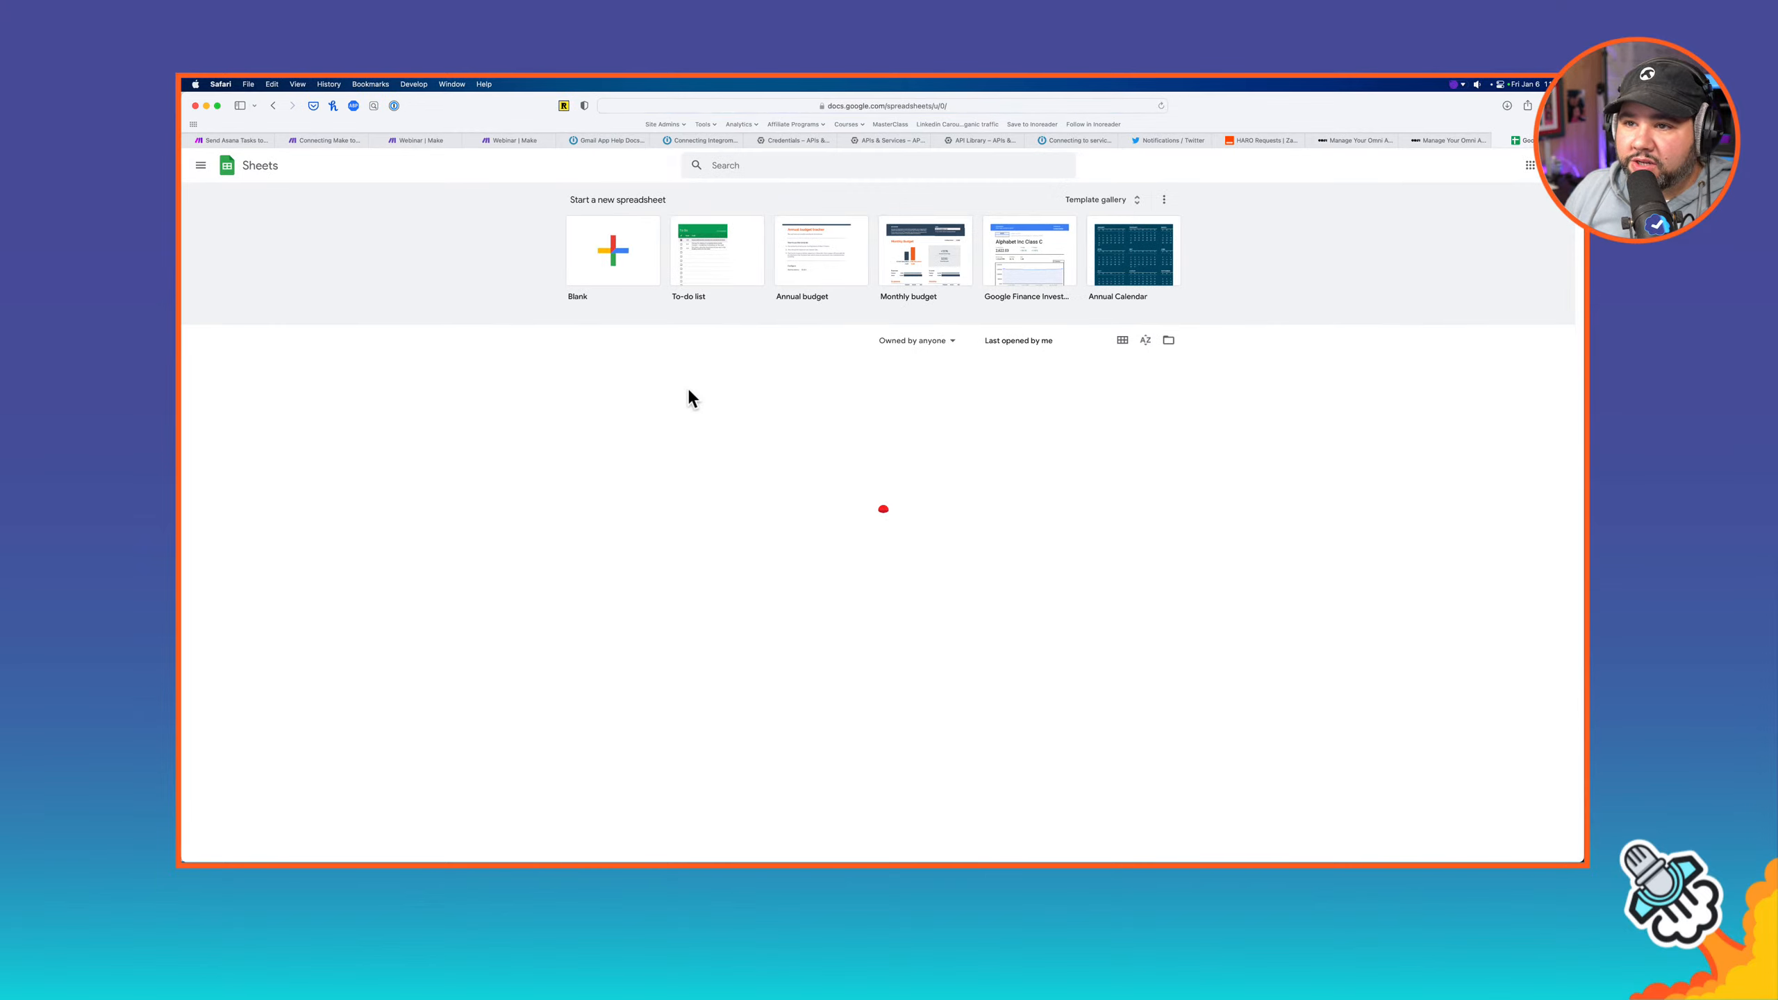
click(631, 378)
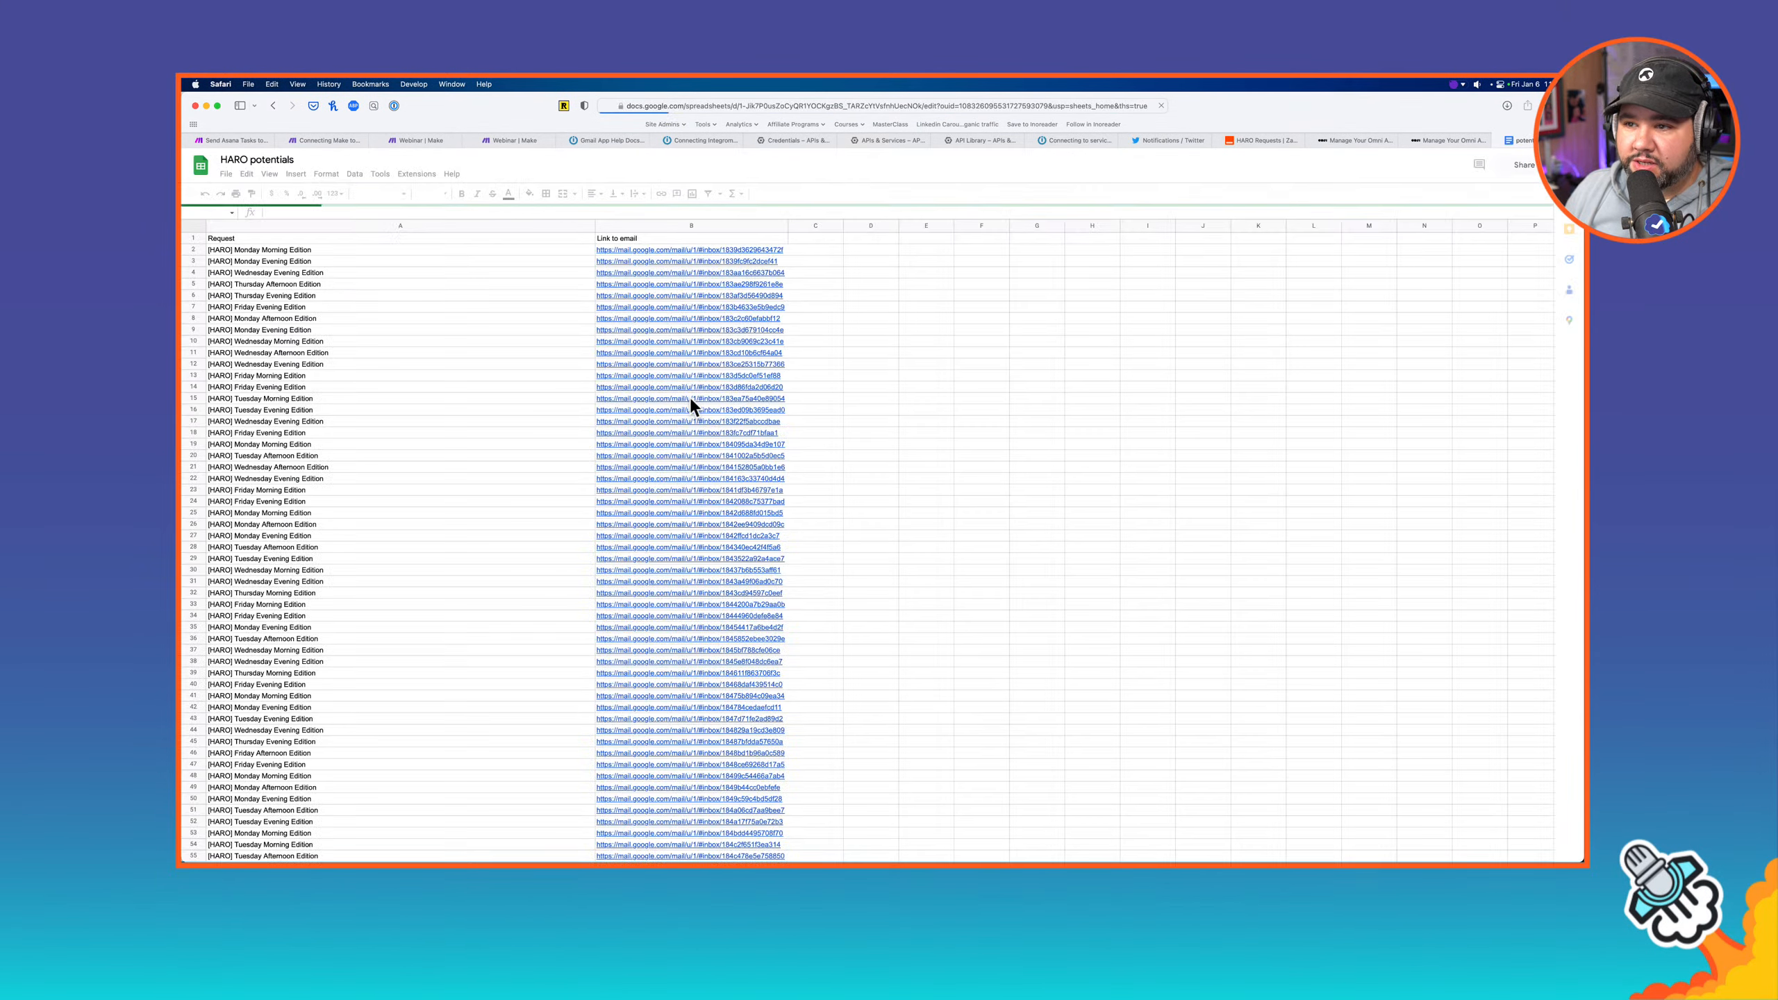
Clear all request and email link entries in A2:B92, keeping the header row, and select cell A2
drag(414, 250, 767, 785)
scroll(583, 589, down, 15)
scroll(758, 389, up, 12)
key(Delete)
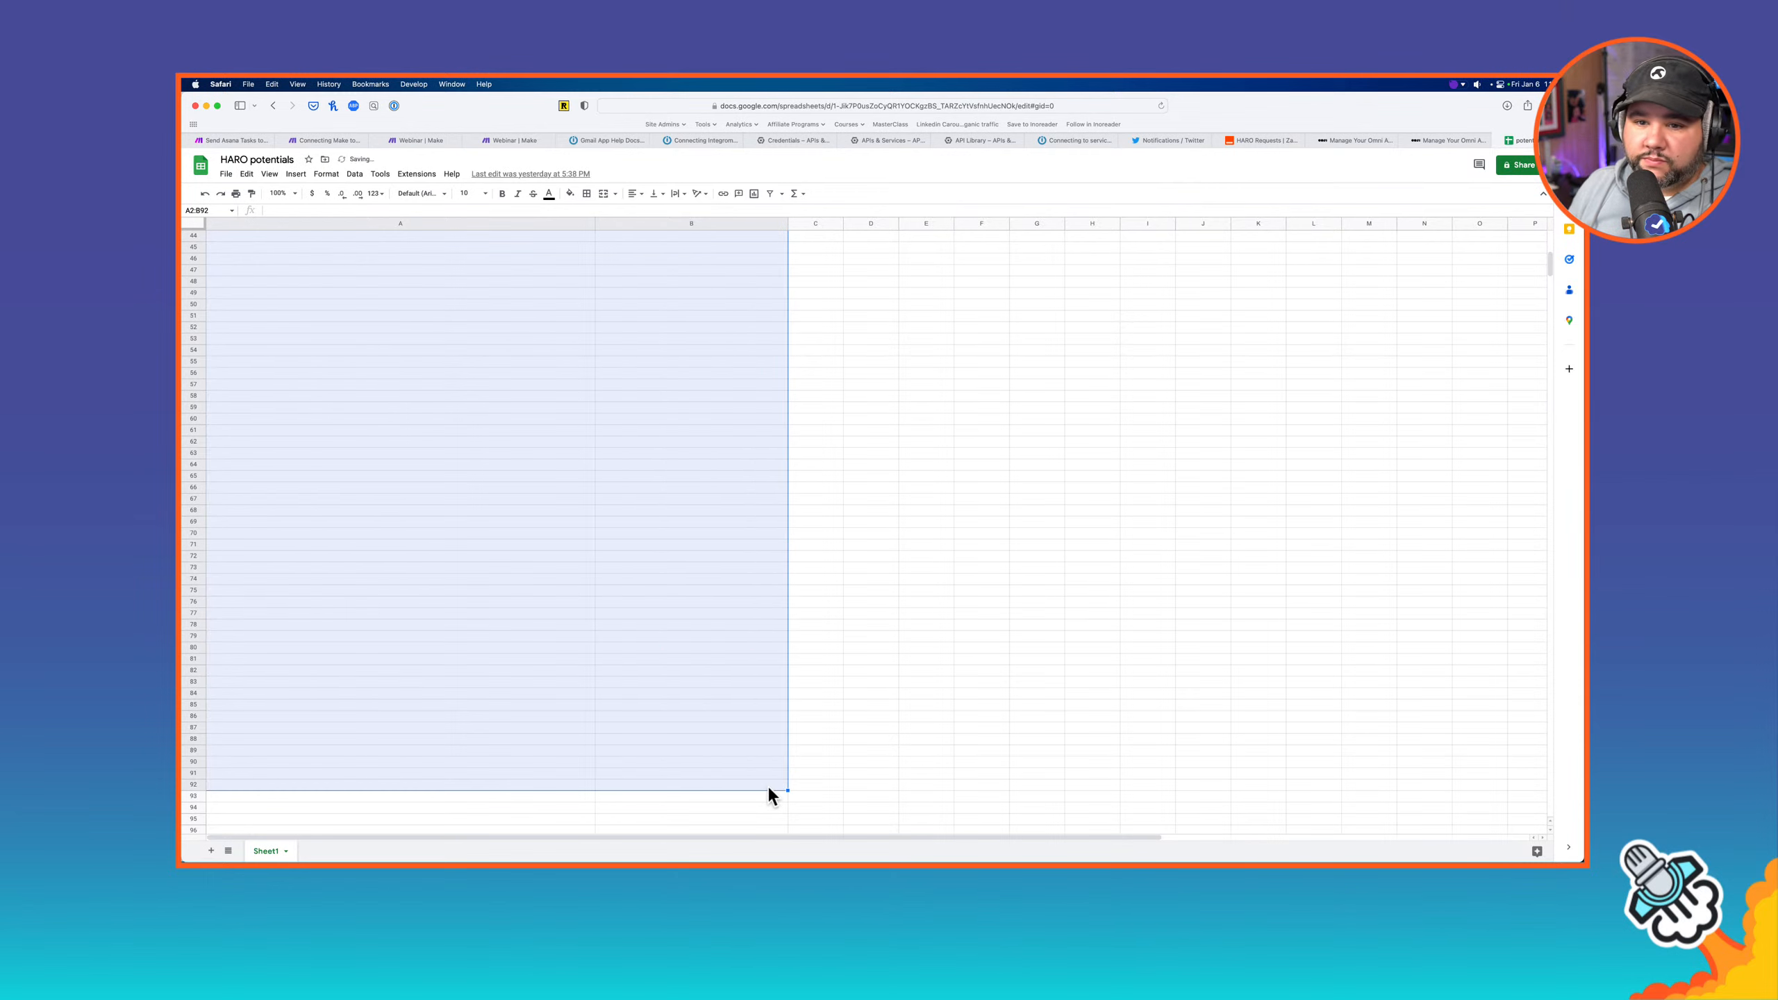
scroll(767, 784, up, 9)
click(345, 248)
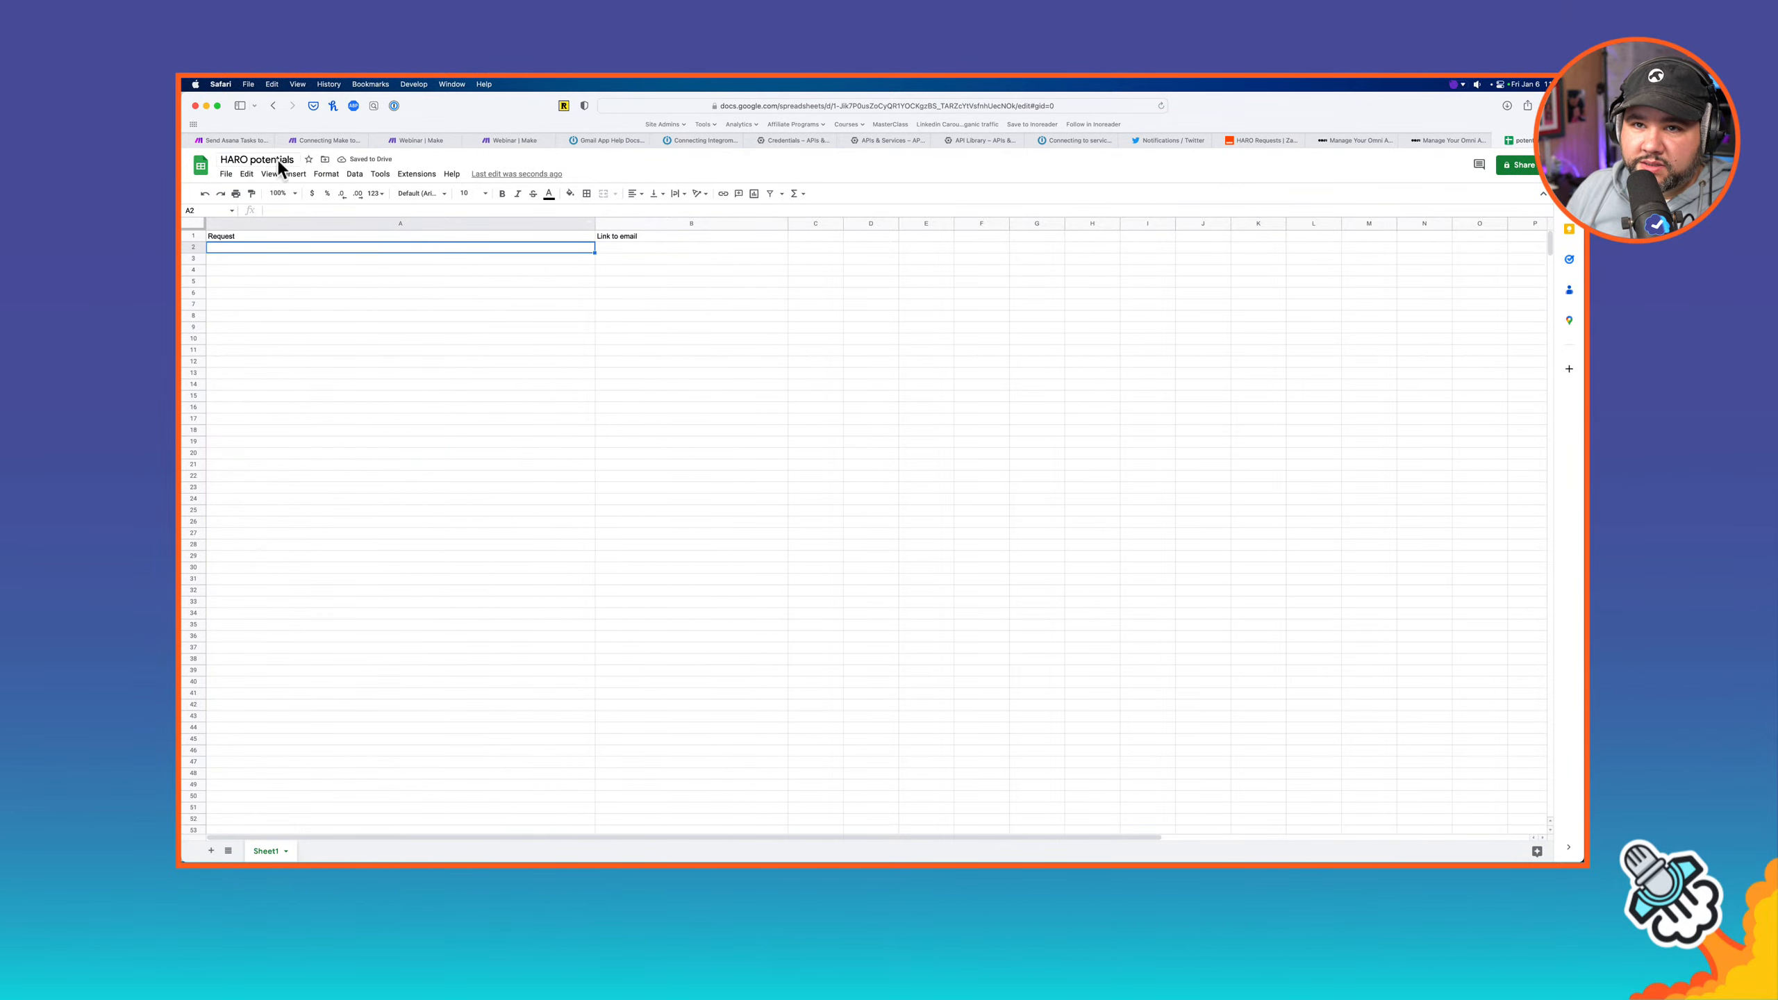
Return to Make, create a new scenario and search the applications for "gmail" for its first module
click(231, 140)
click(264, 176)
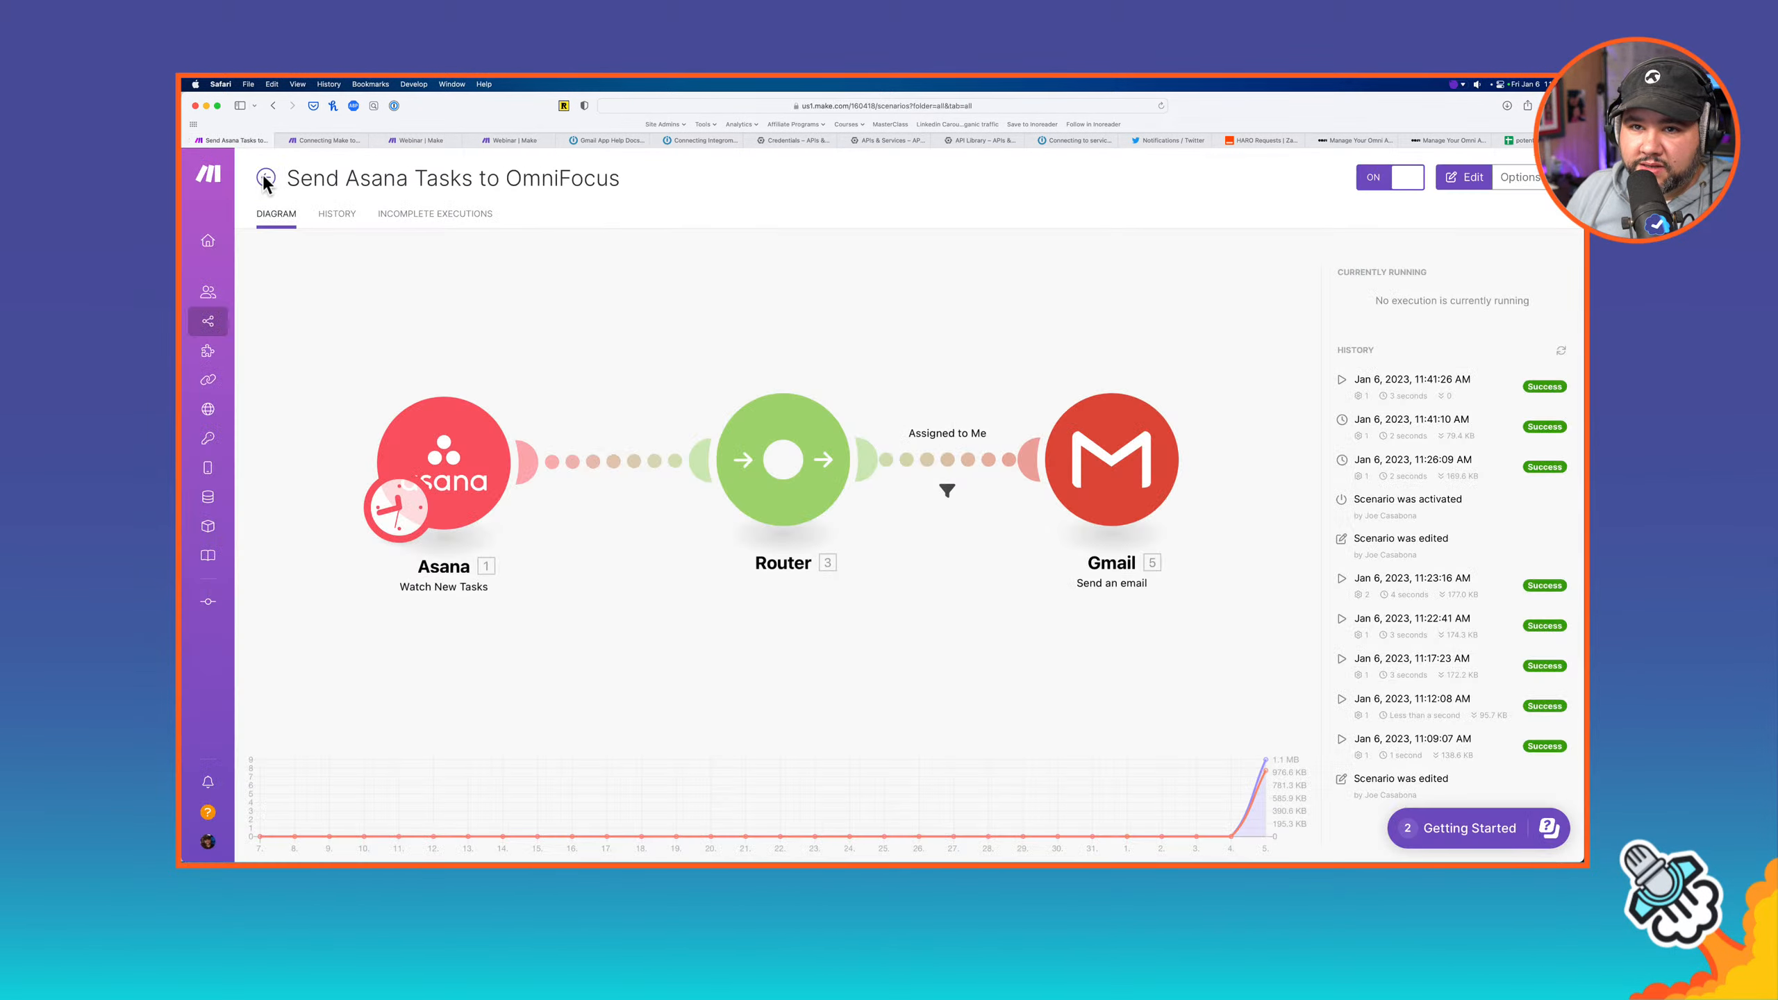
click(1509, 175)
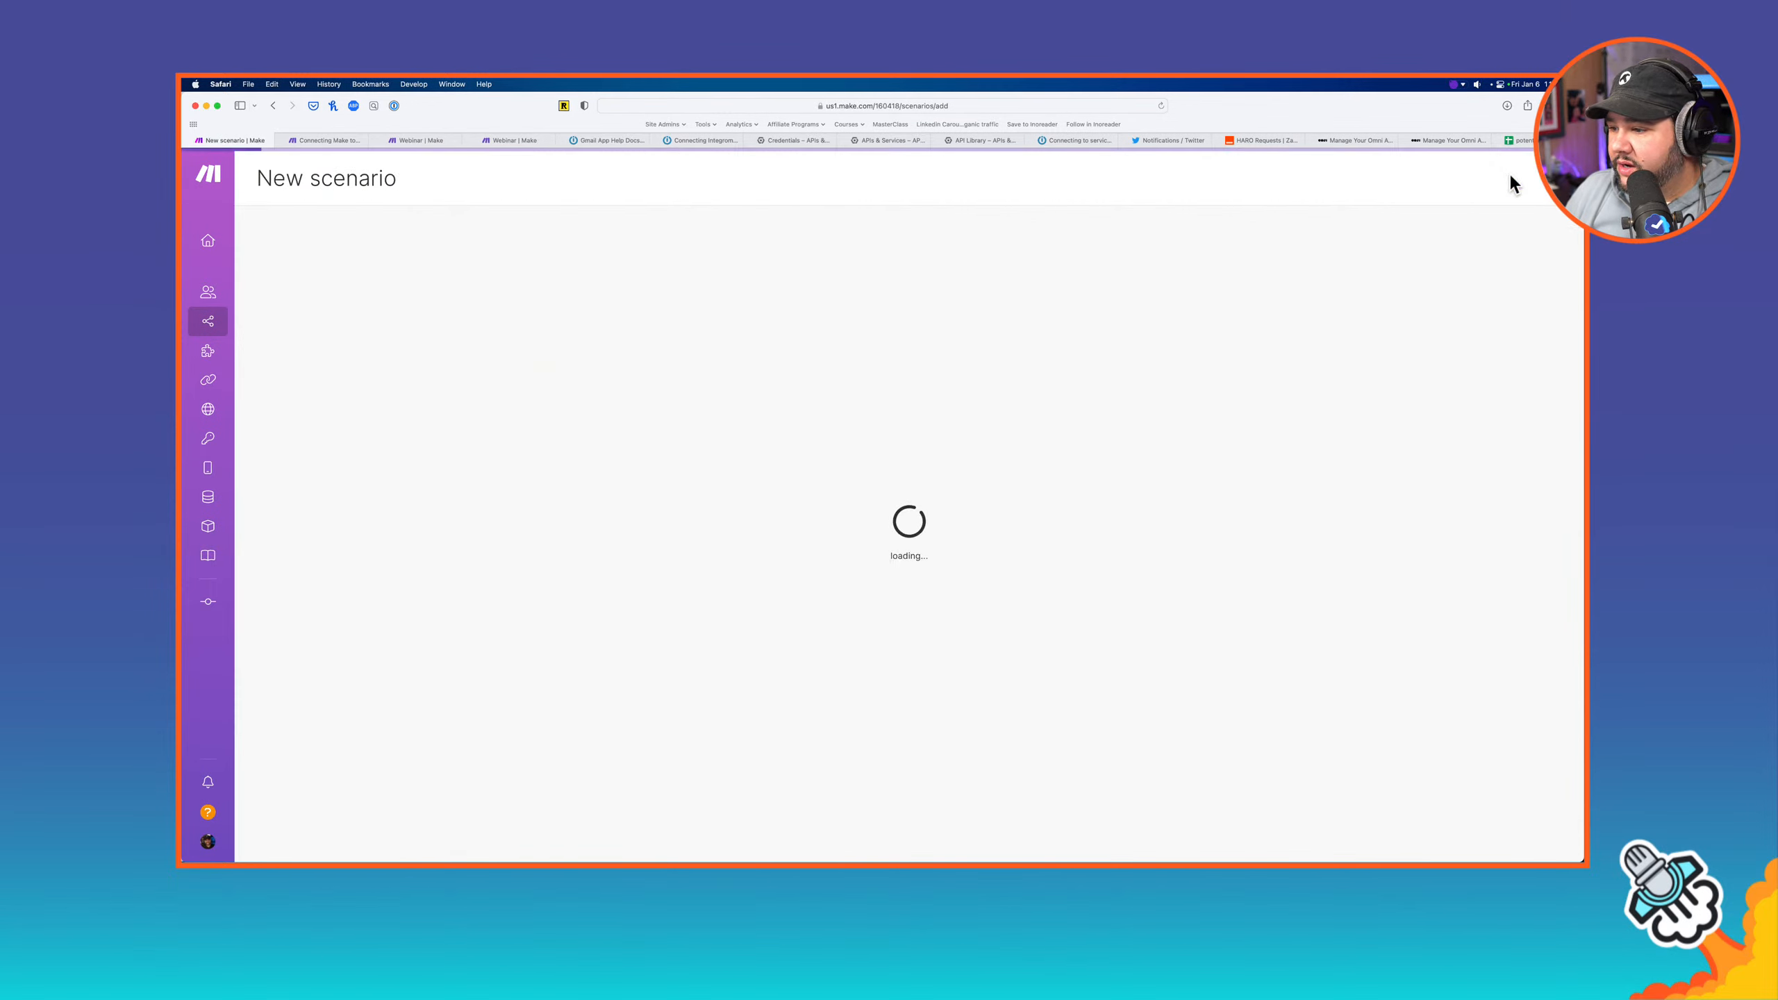
click(889, 468)
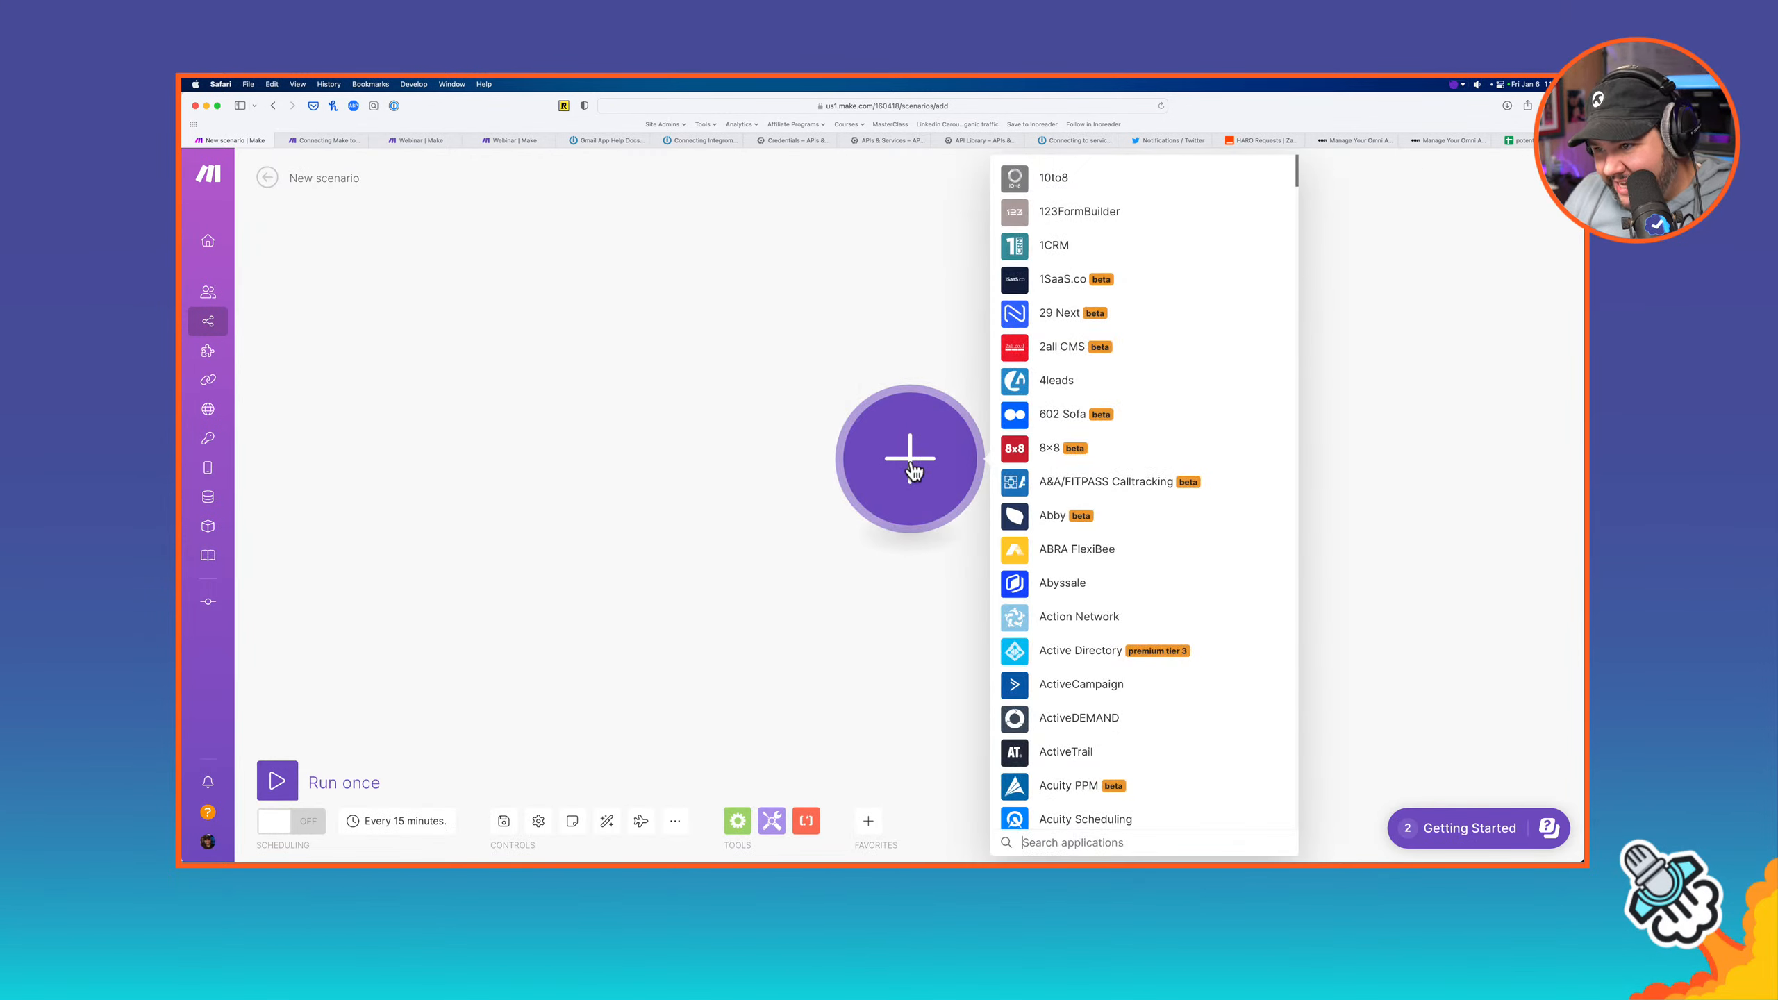
click(1095, 837)
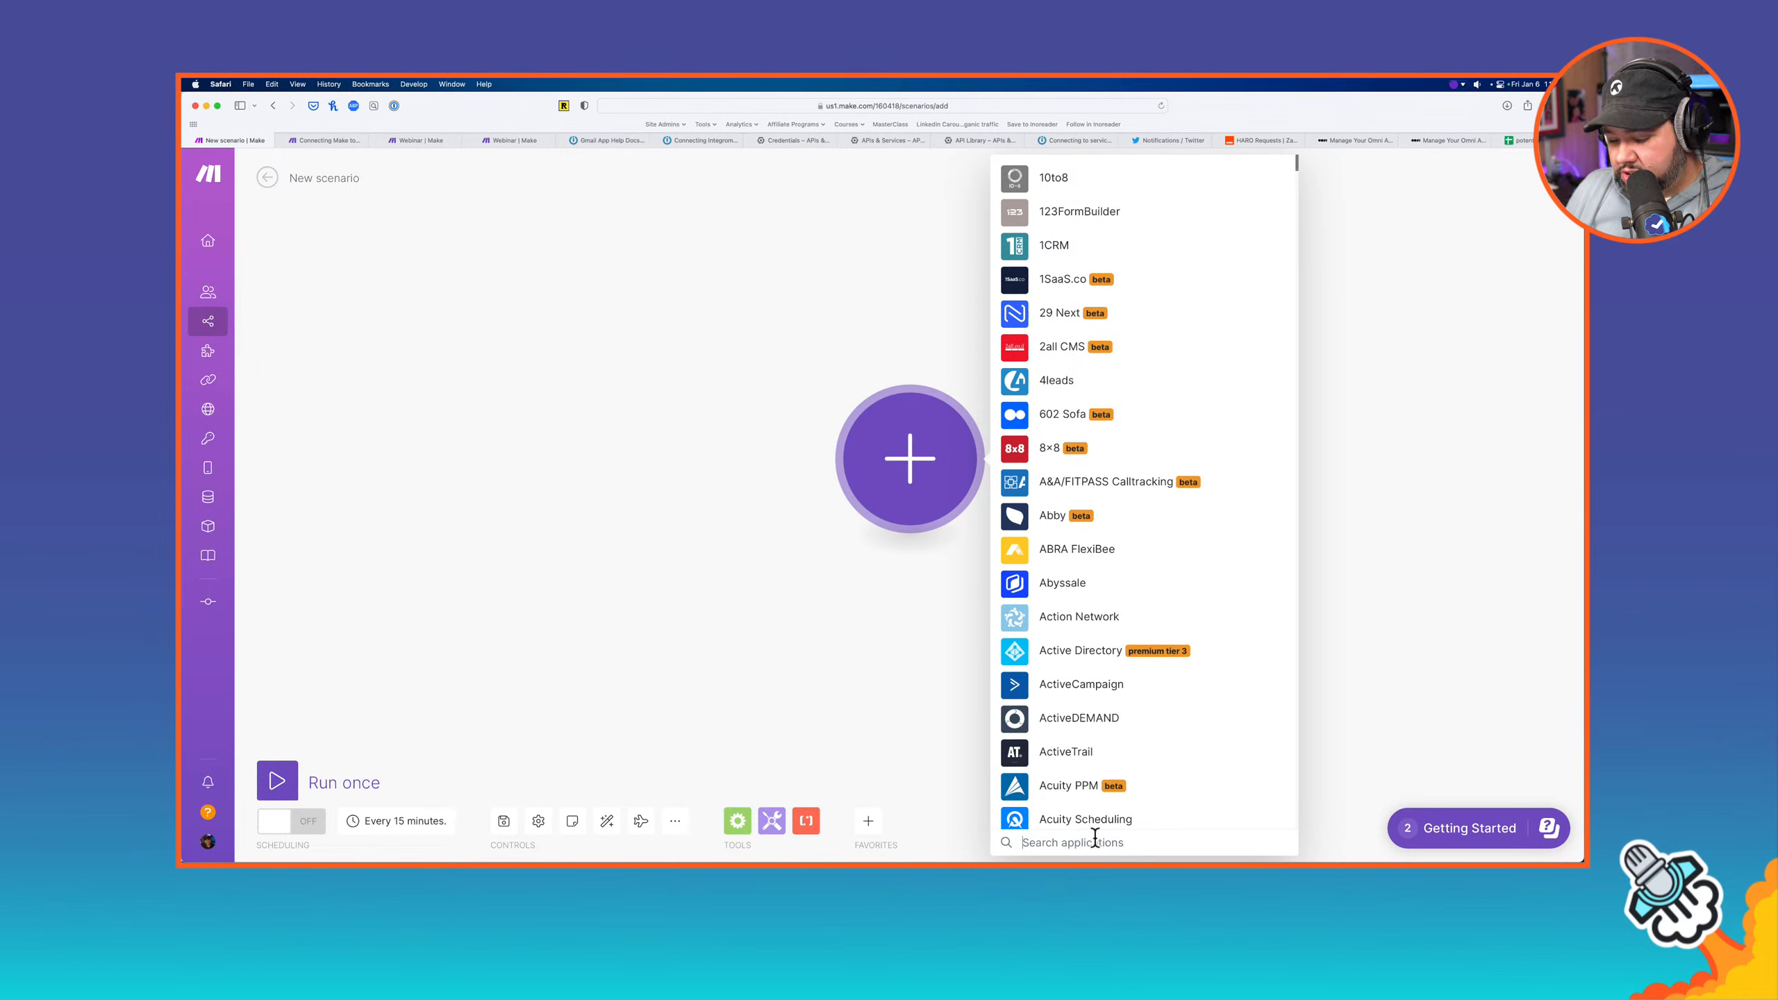
text(gmail)
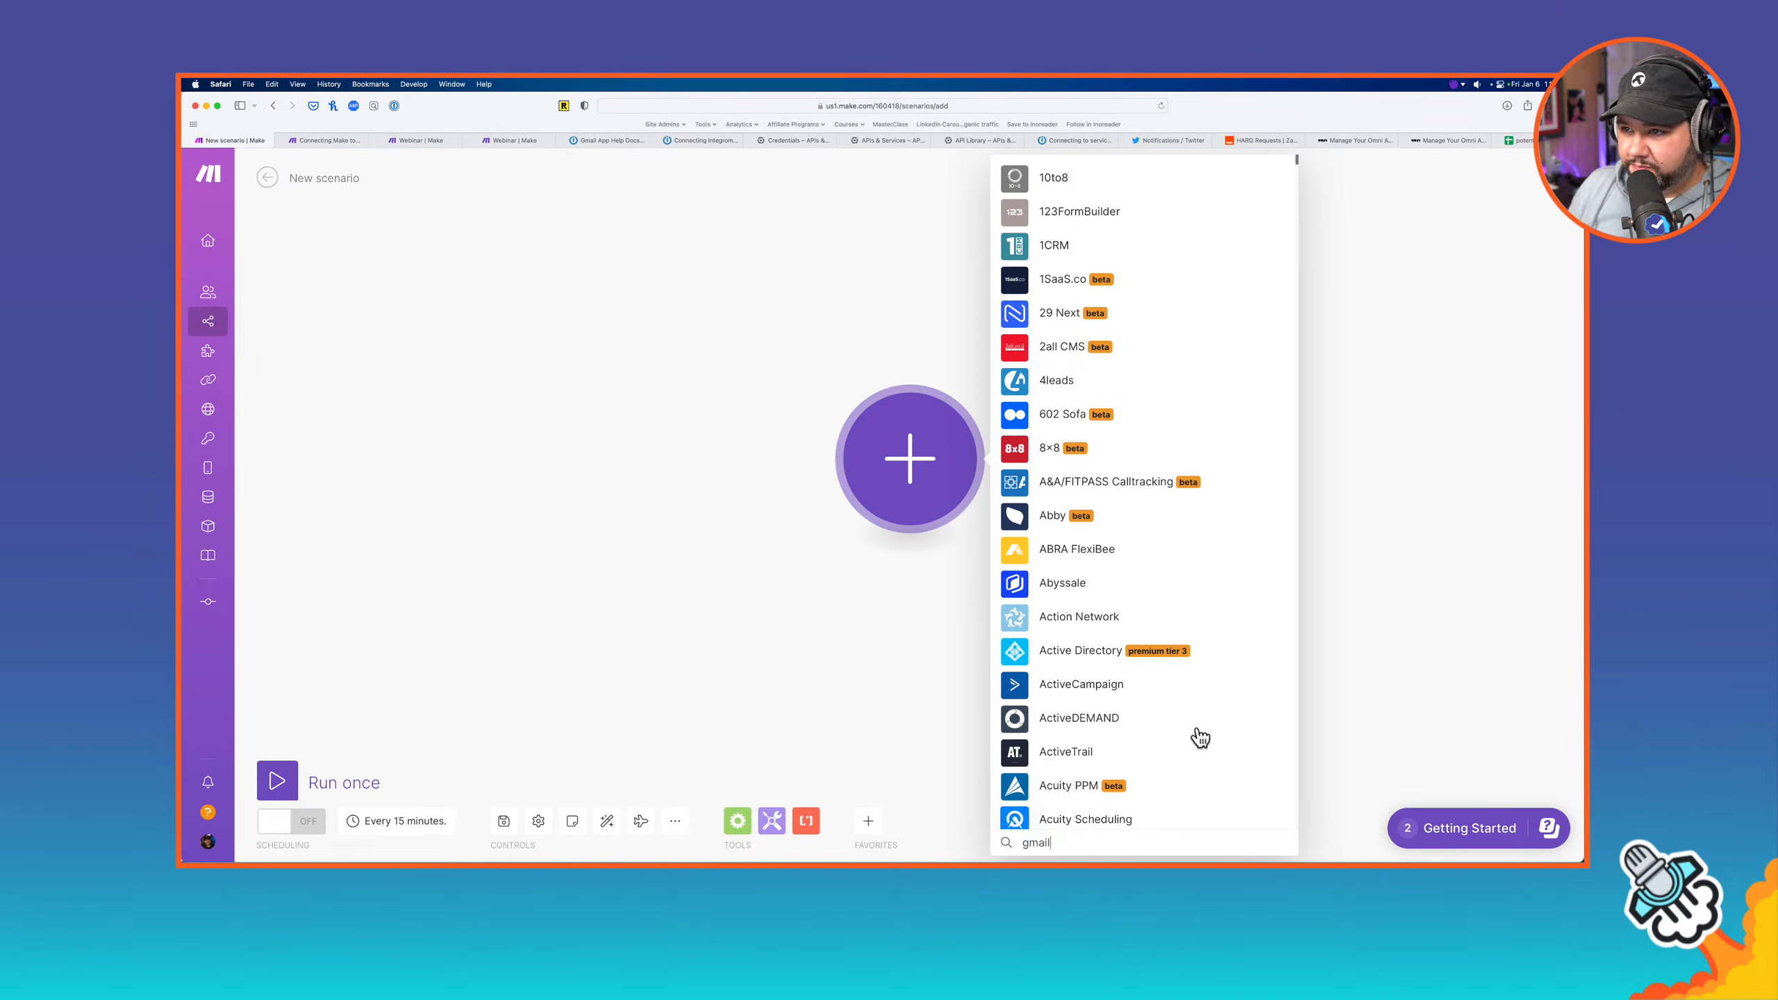
Add a Gmail Watch emails trigger using a Gmail filter with the query "-in:sent AND from:HARO AND (podcast OR podcasting OR podcaster)"
click(1058, 403)
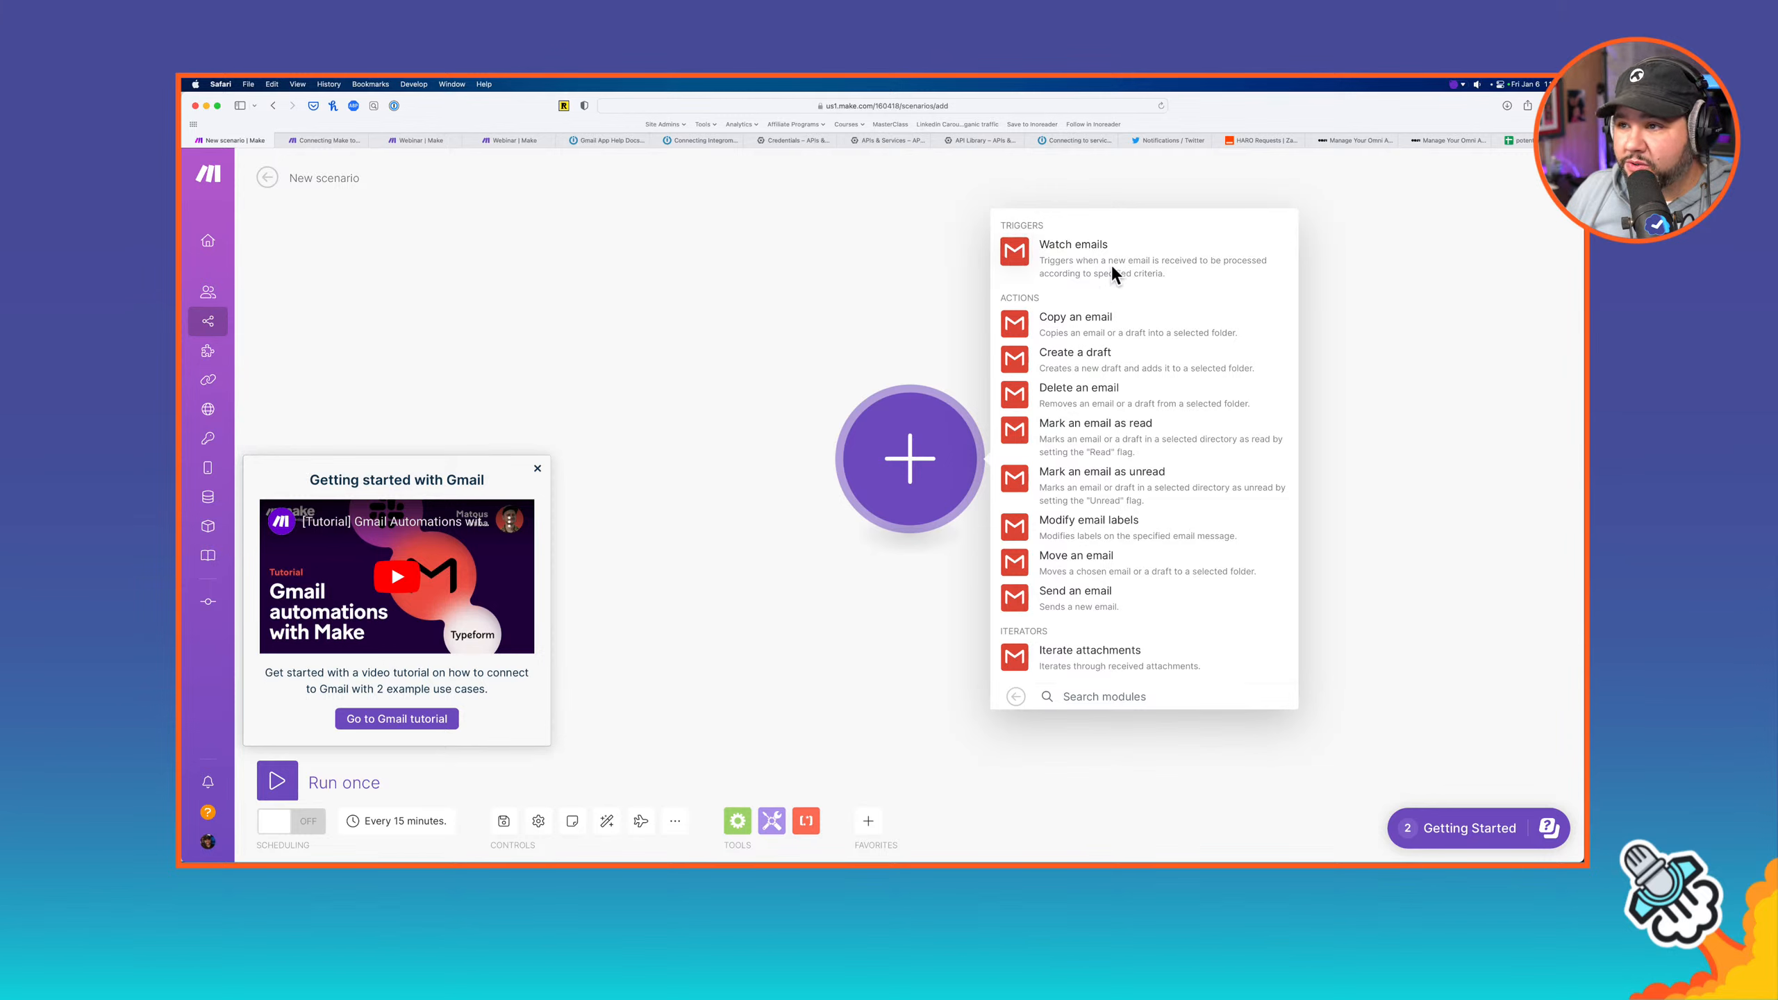
click(1059, 261)
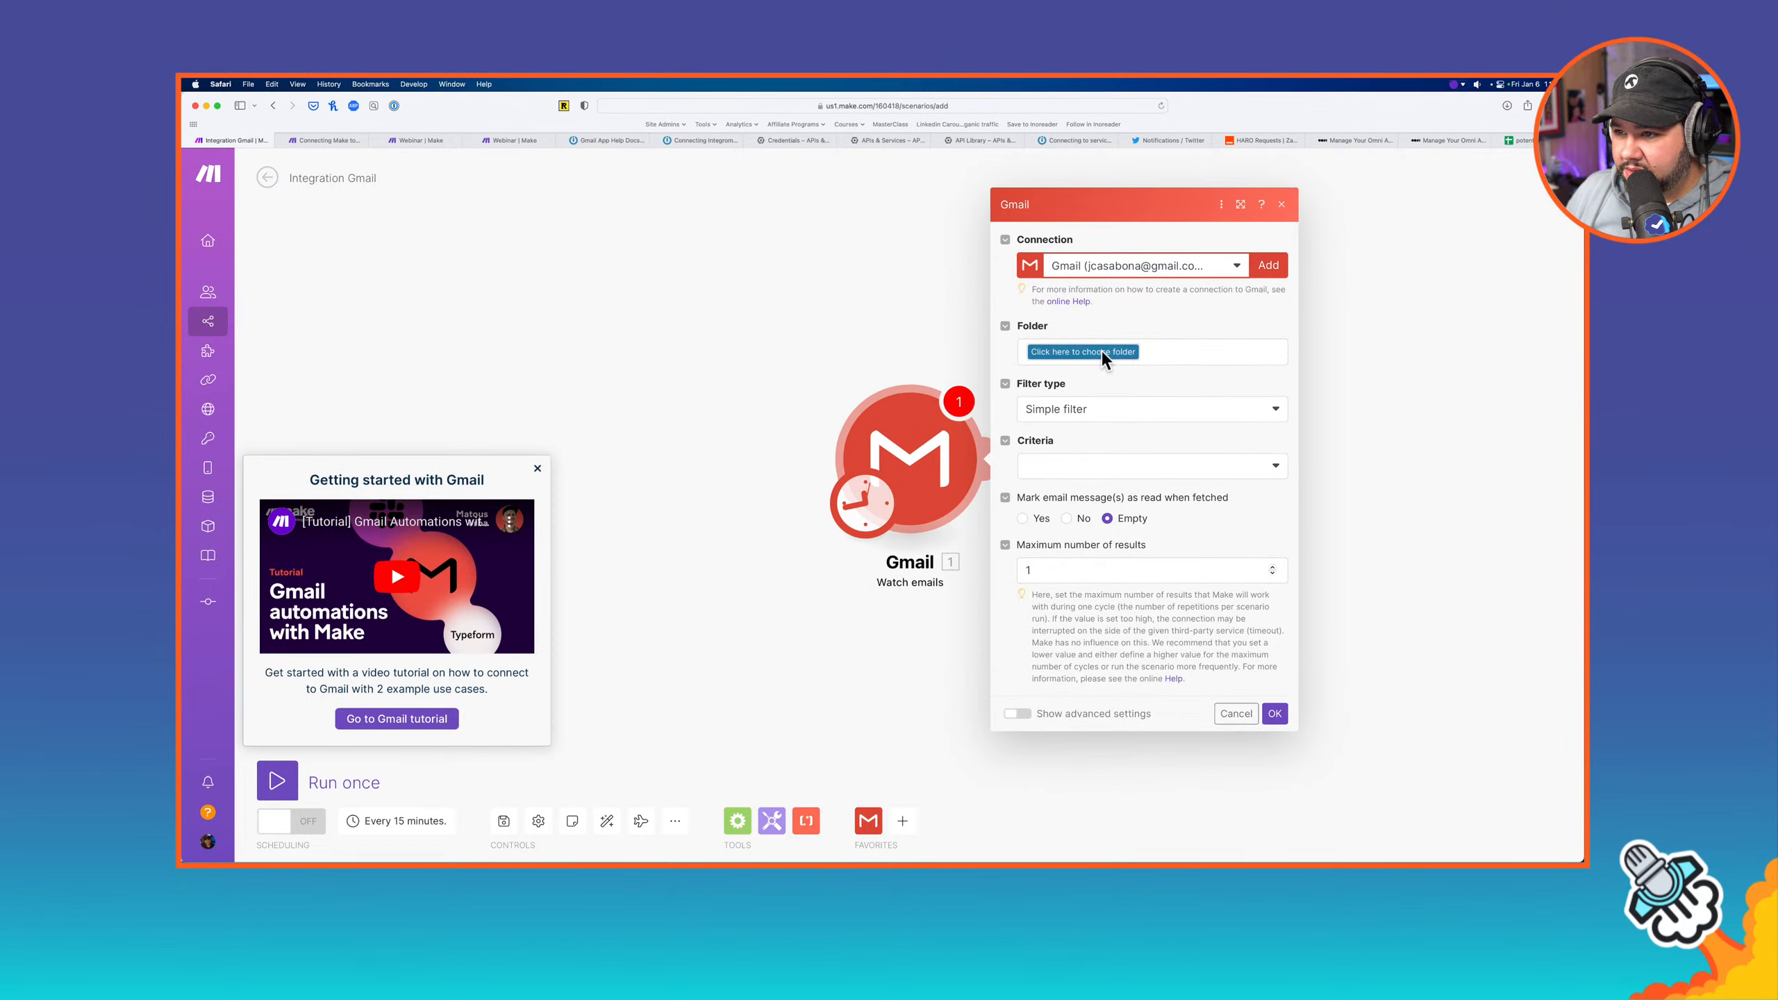
click(1112, 413)
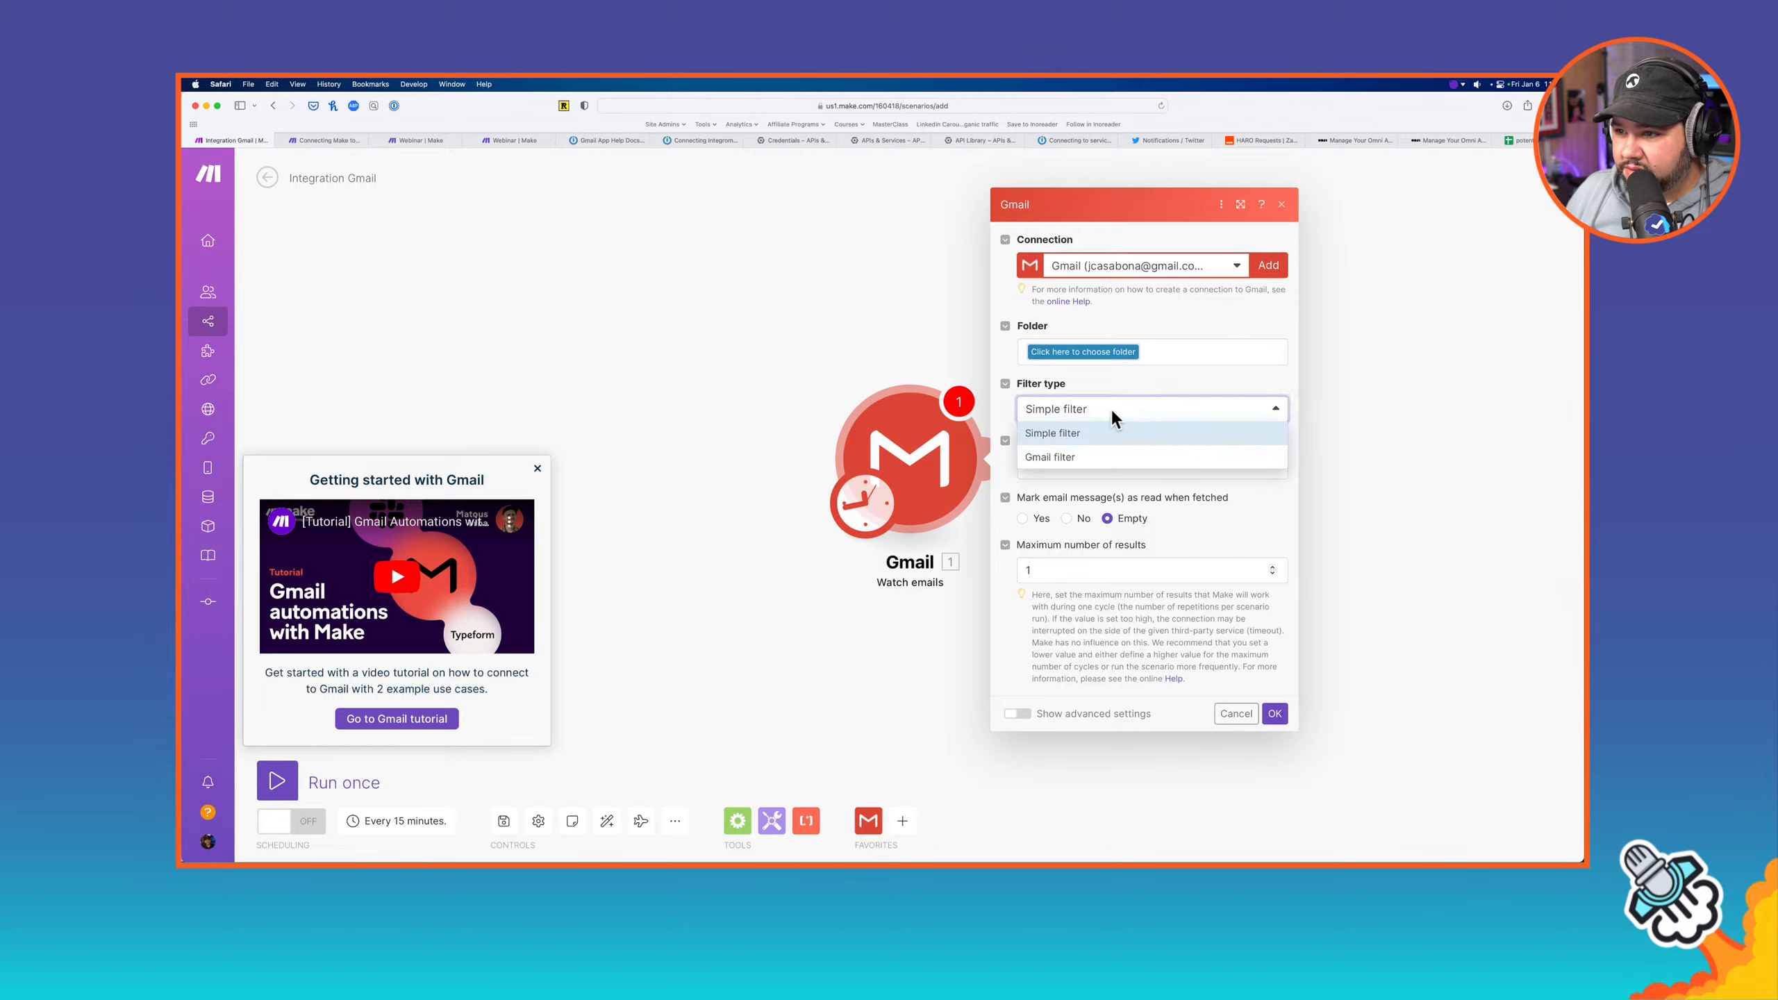
click(1090, 455)
click(1086, 446)
key(super+v)
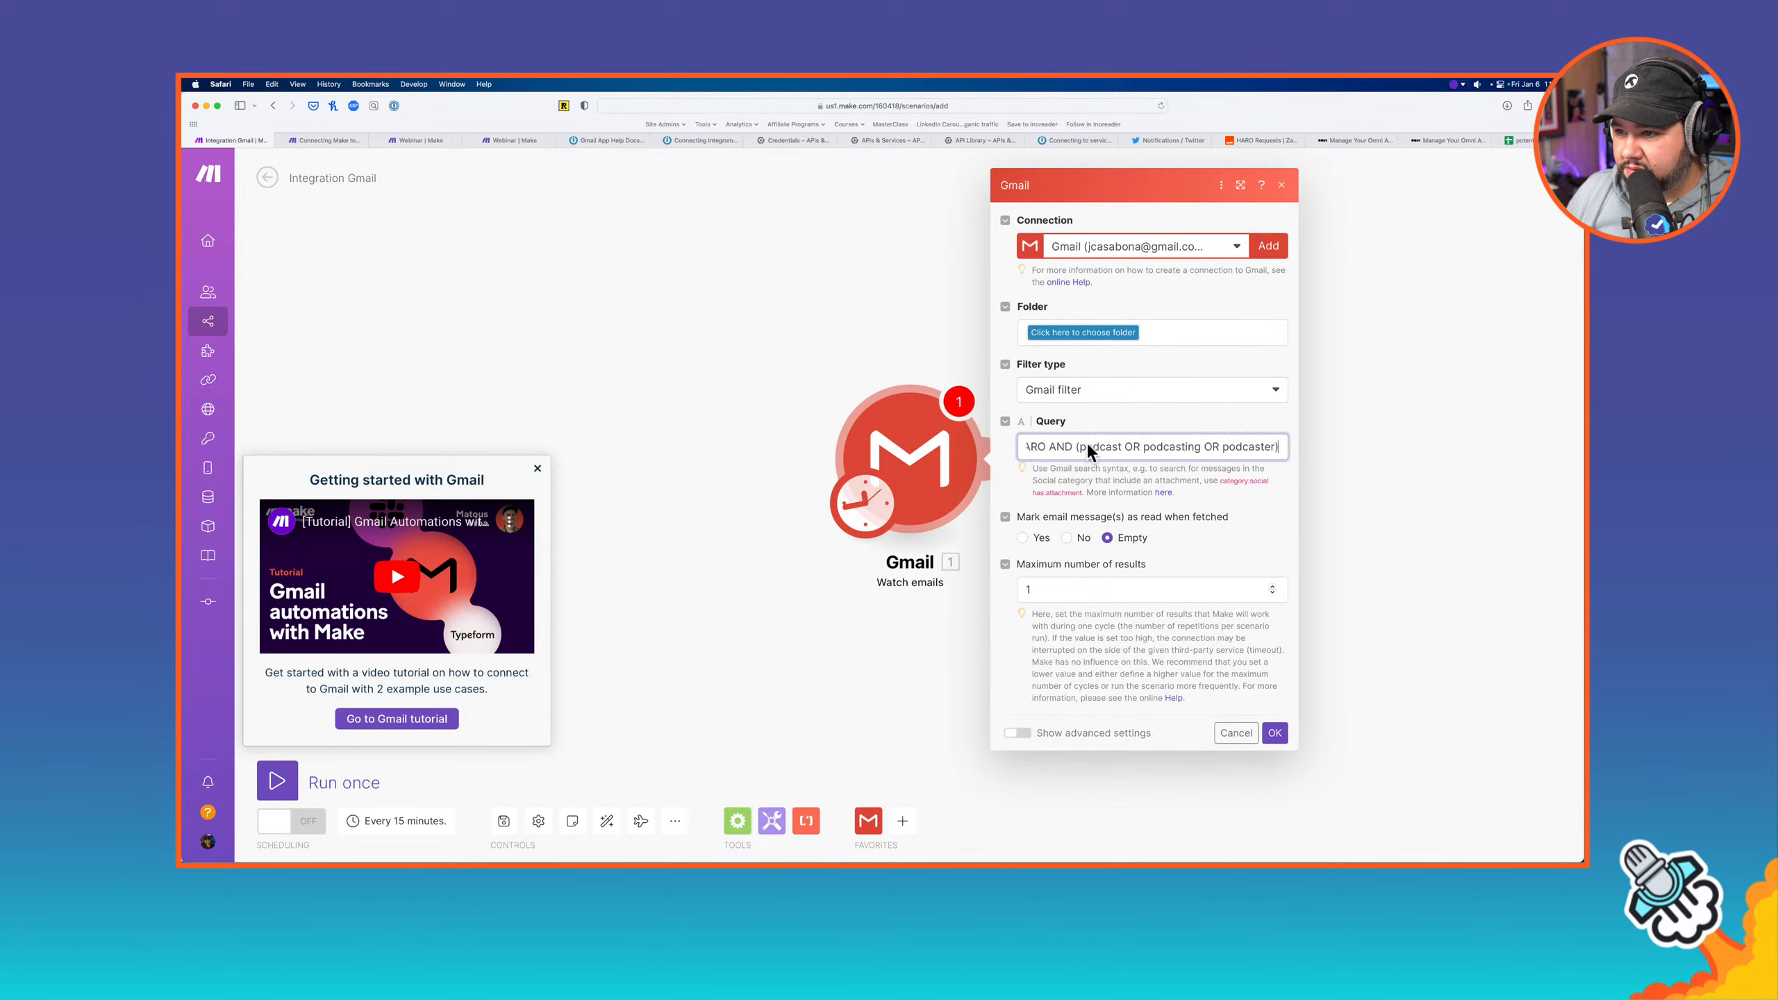
Set the Gmail trigger's maximum number of results to 5 and switch its connection to My Google Restricted connection
click(1075, 595)
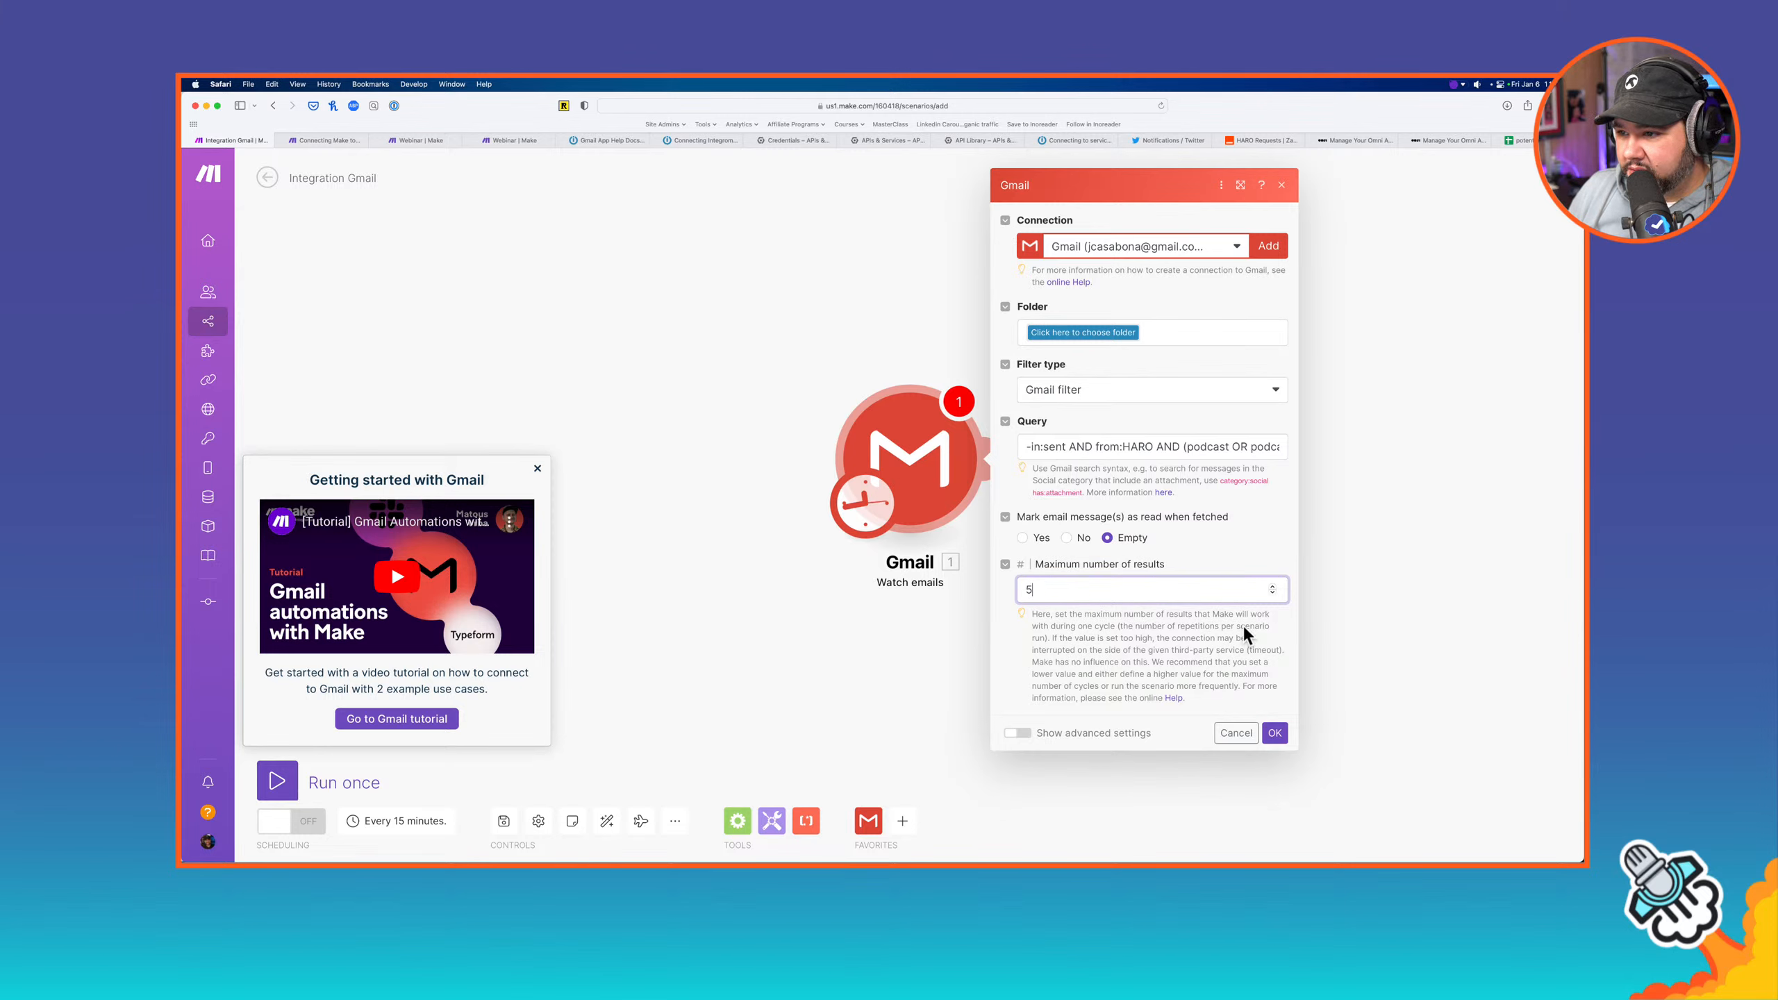
click(1279, 735)
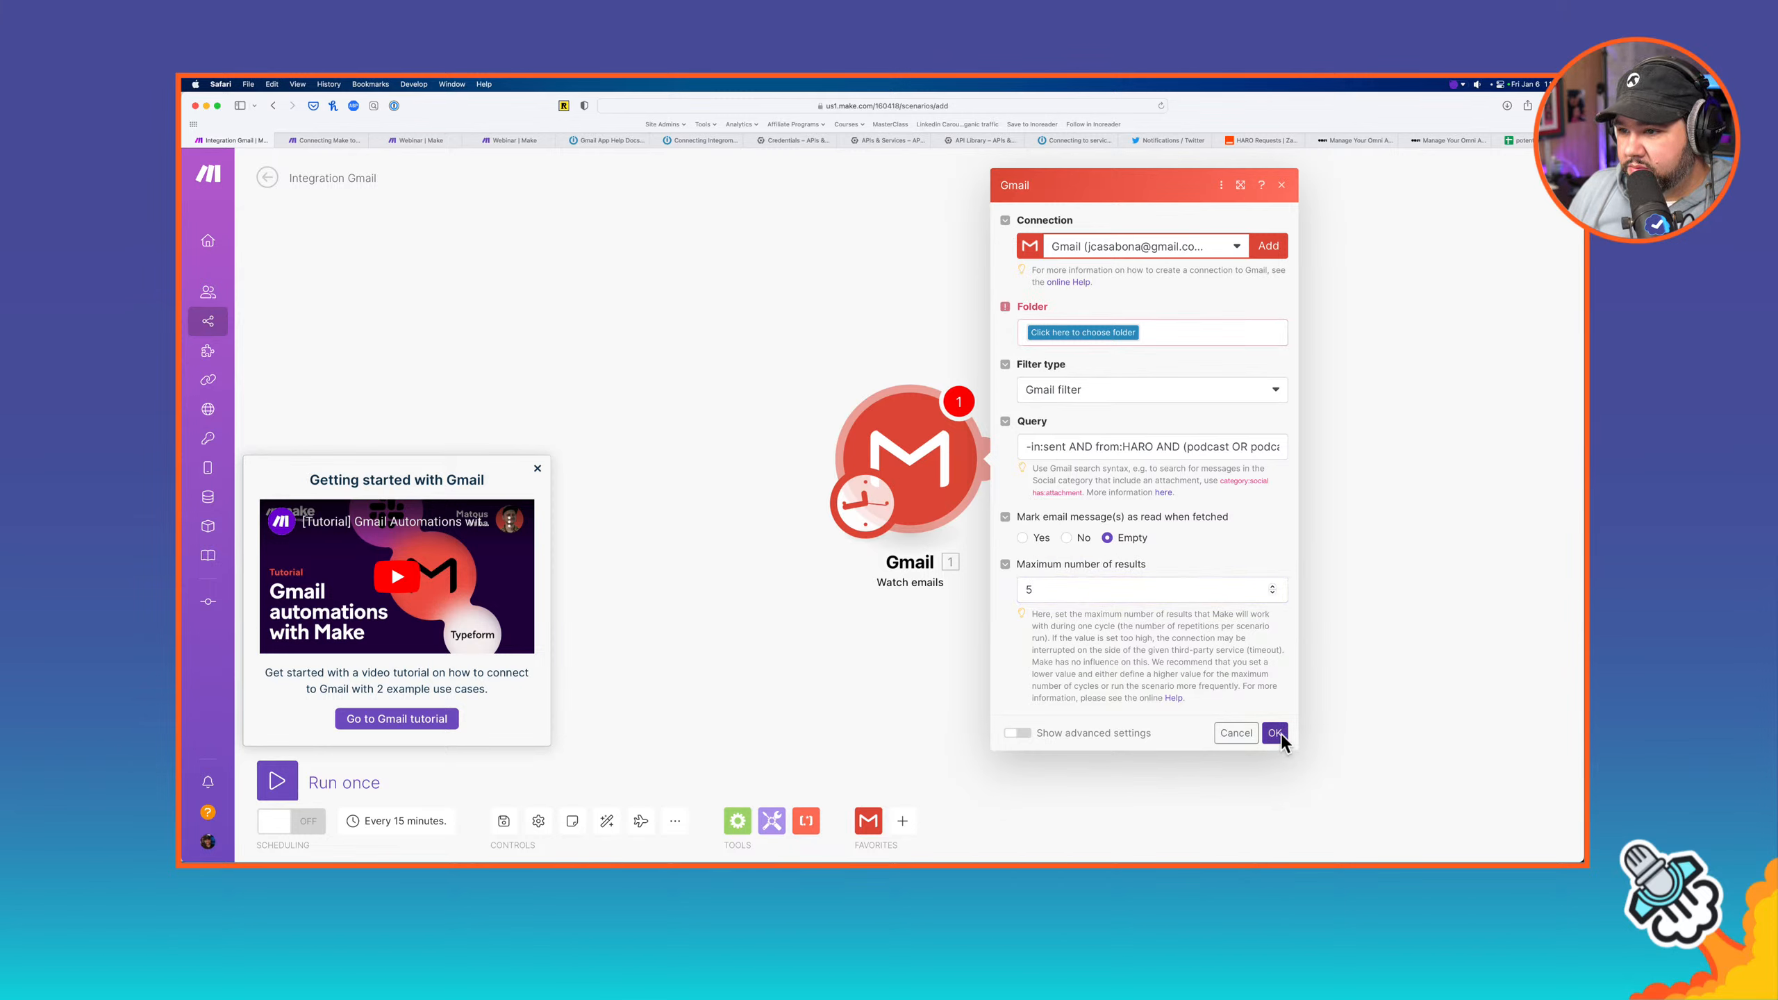
click(1236, 246)
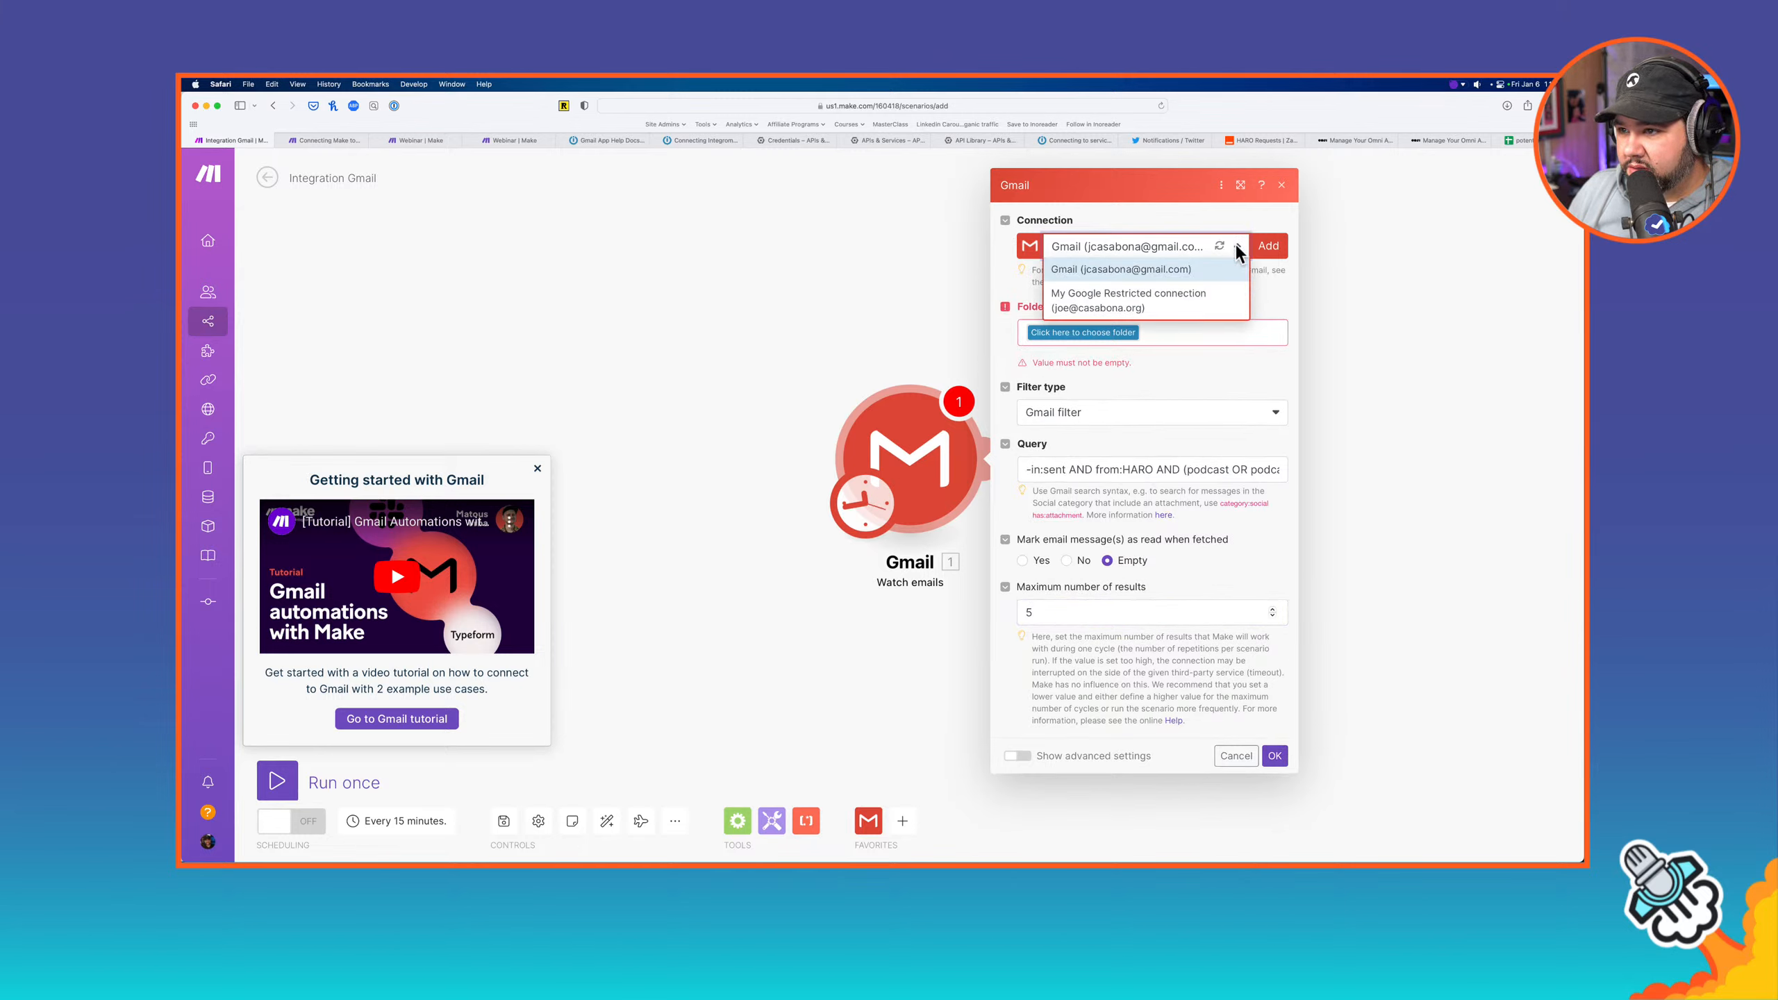
click(1172, 297)
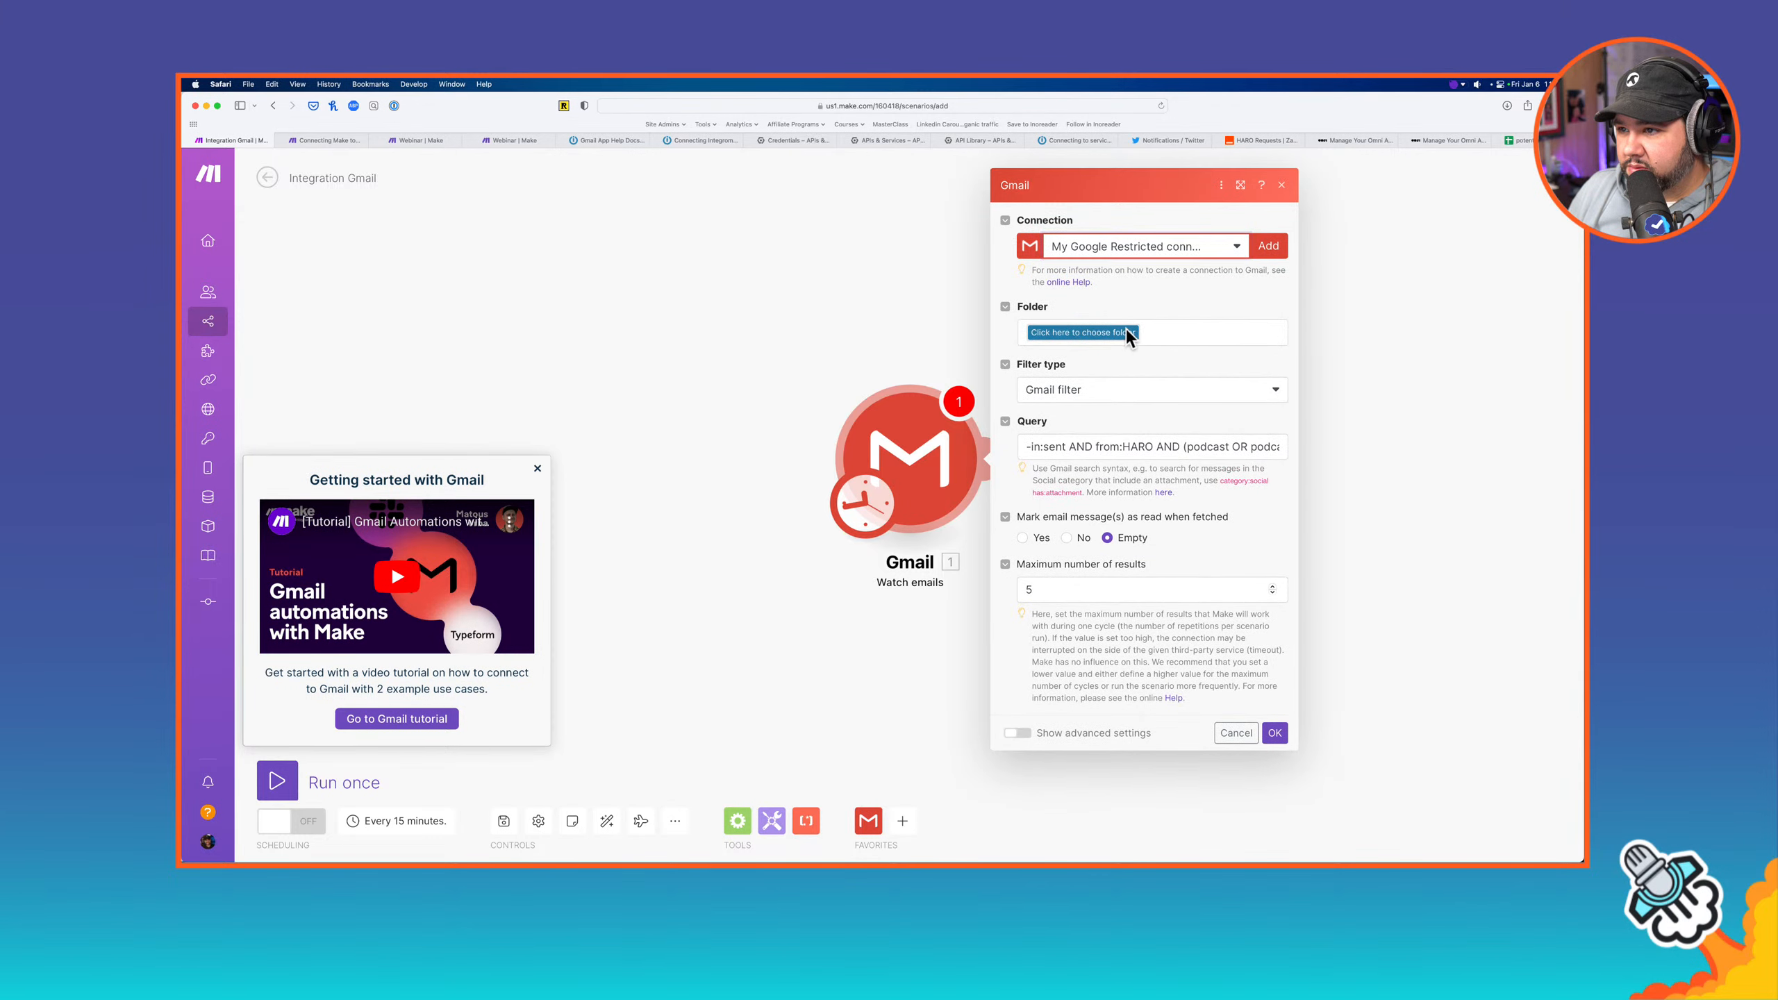
Set the Gmail trigger's folder to All Mail and save the module settings
click(1125, 328)
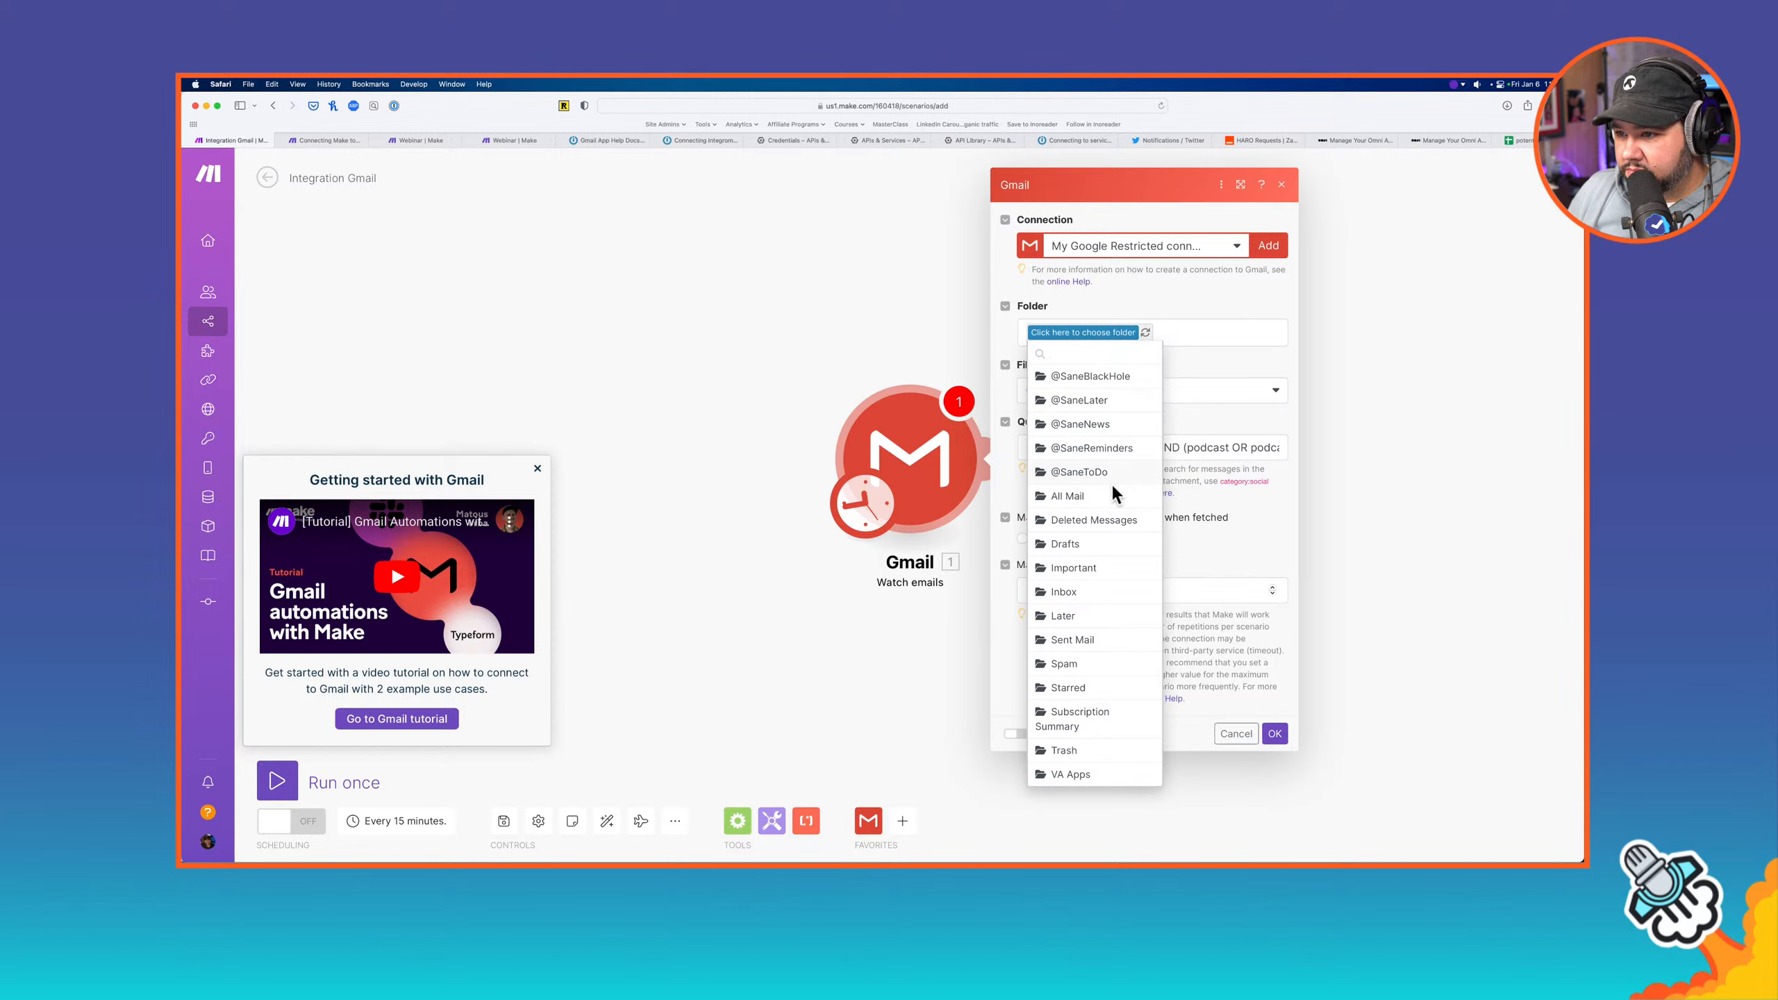
click(1110, 494)
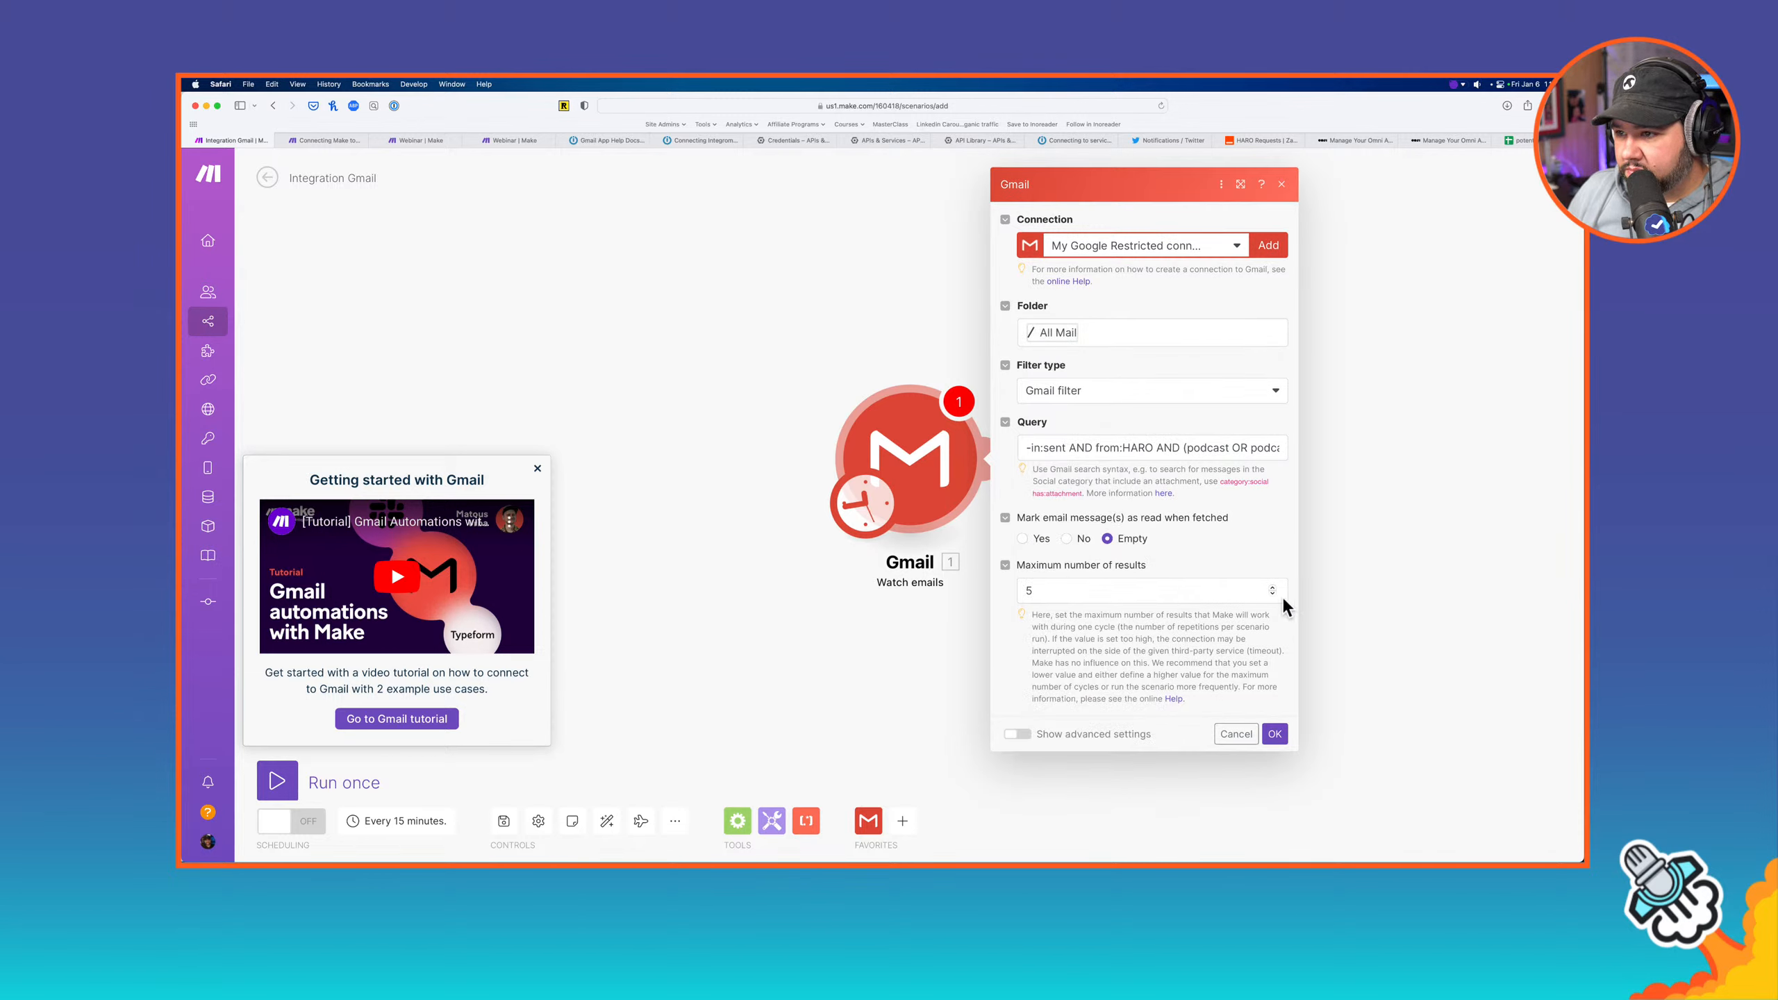
click(1287, 730)
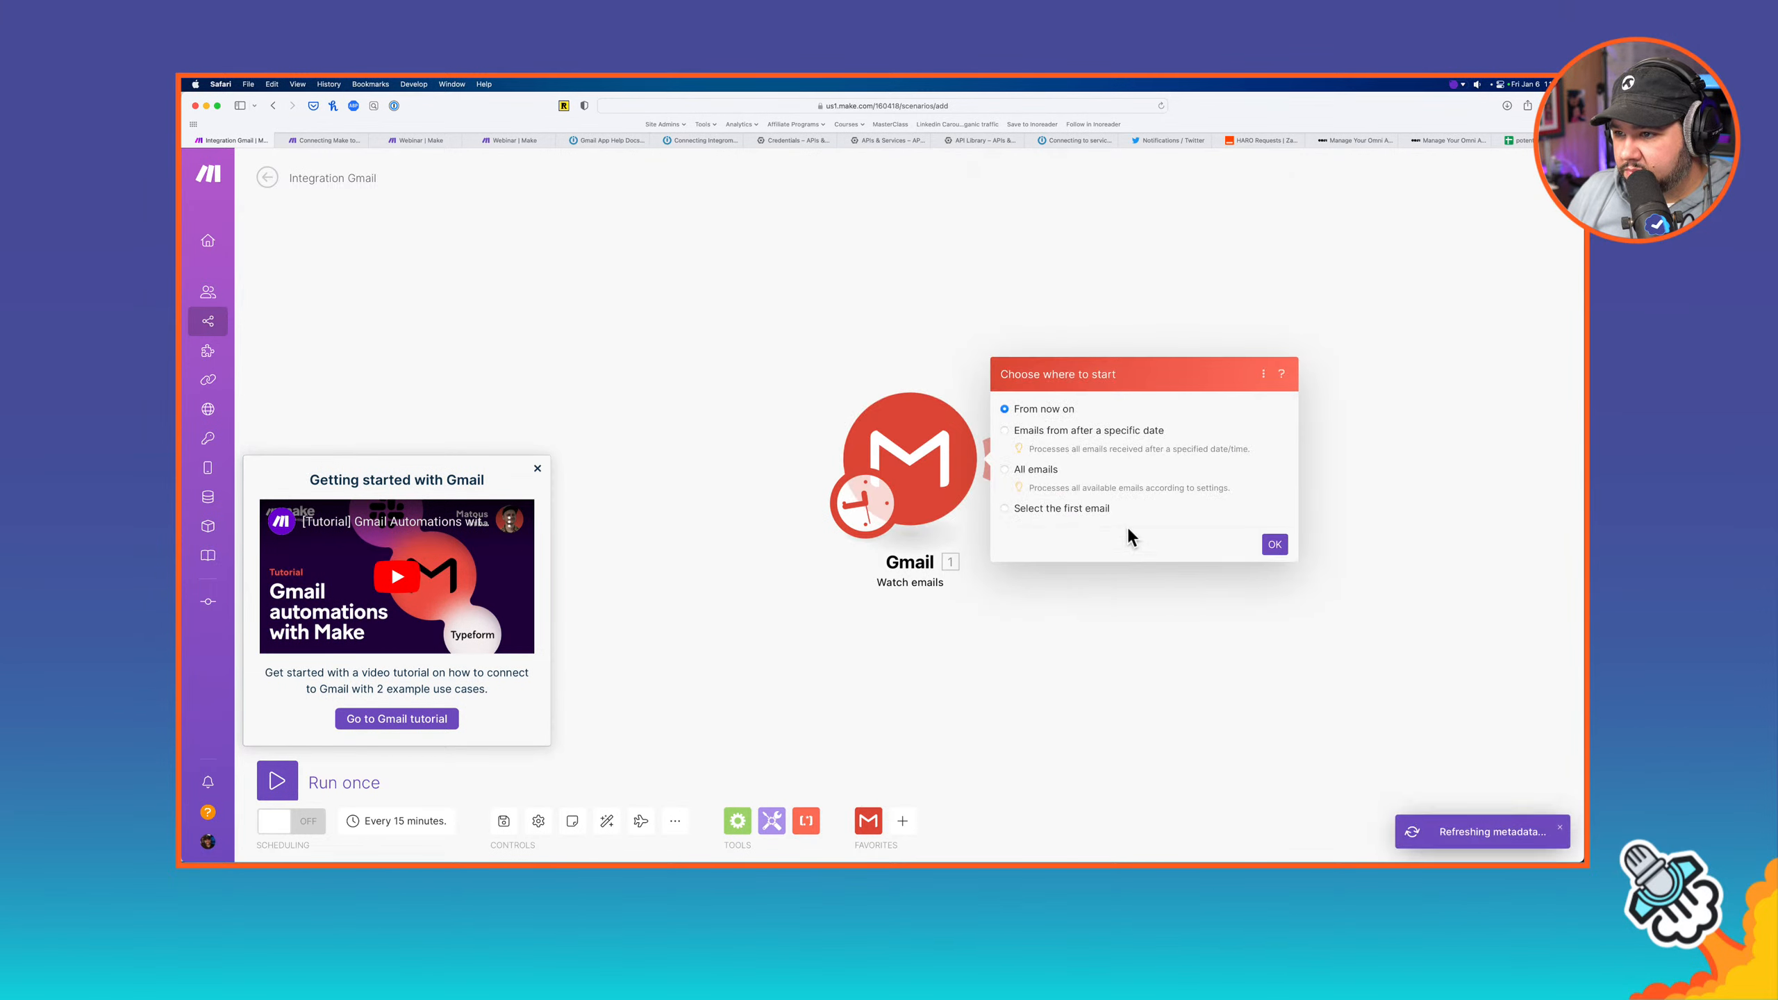
Review the starting-point options, including the list of matching emails offered for selecting the first email
click(1061, 433)
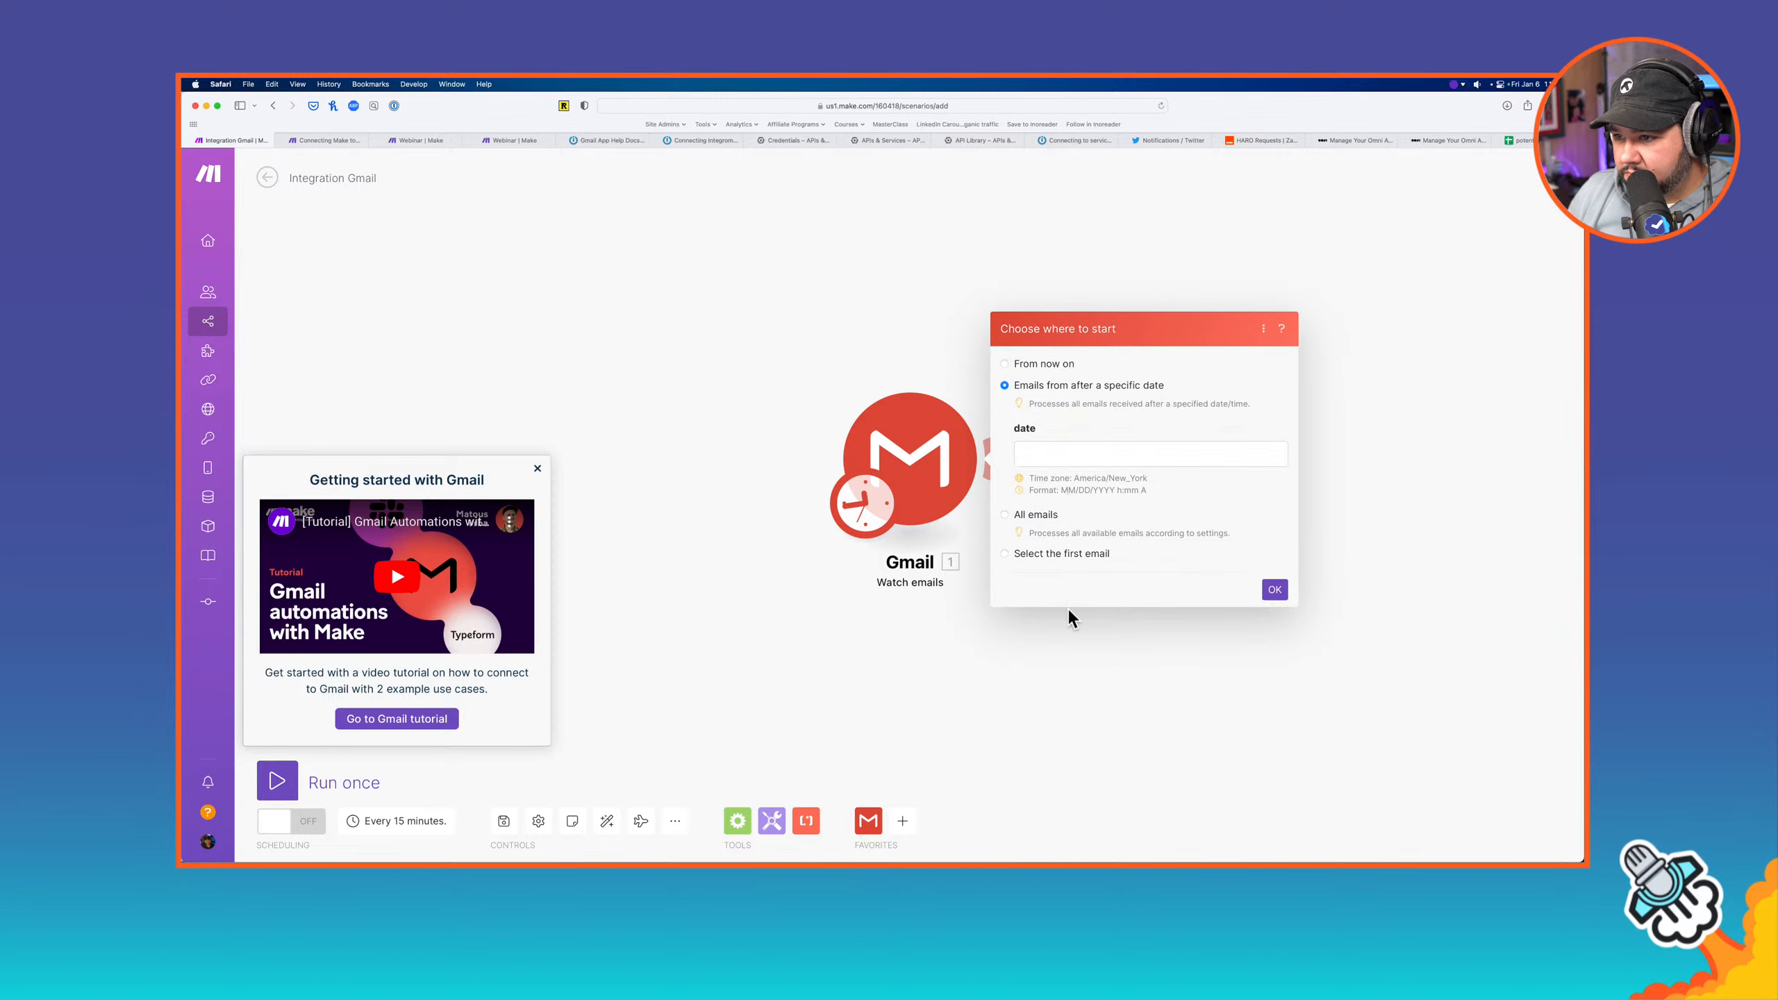
click(1048, 555)
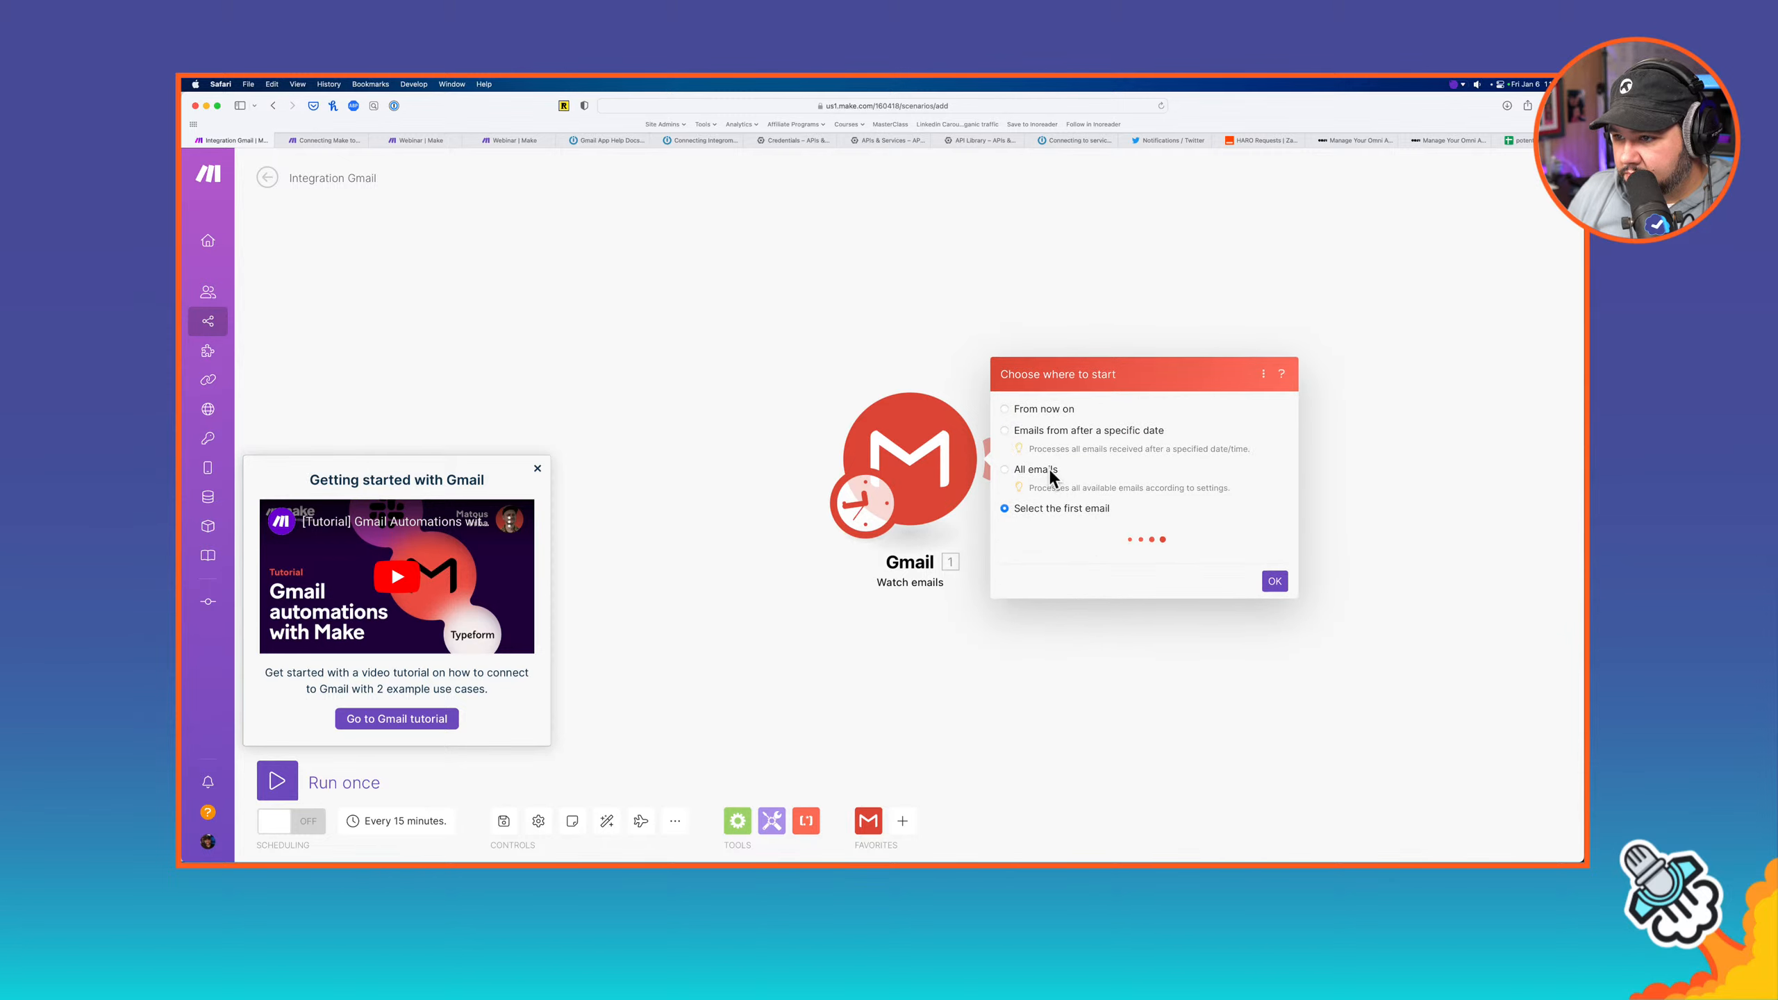
click(1079, 429)
click(1060, 554)
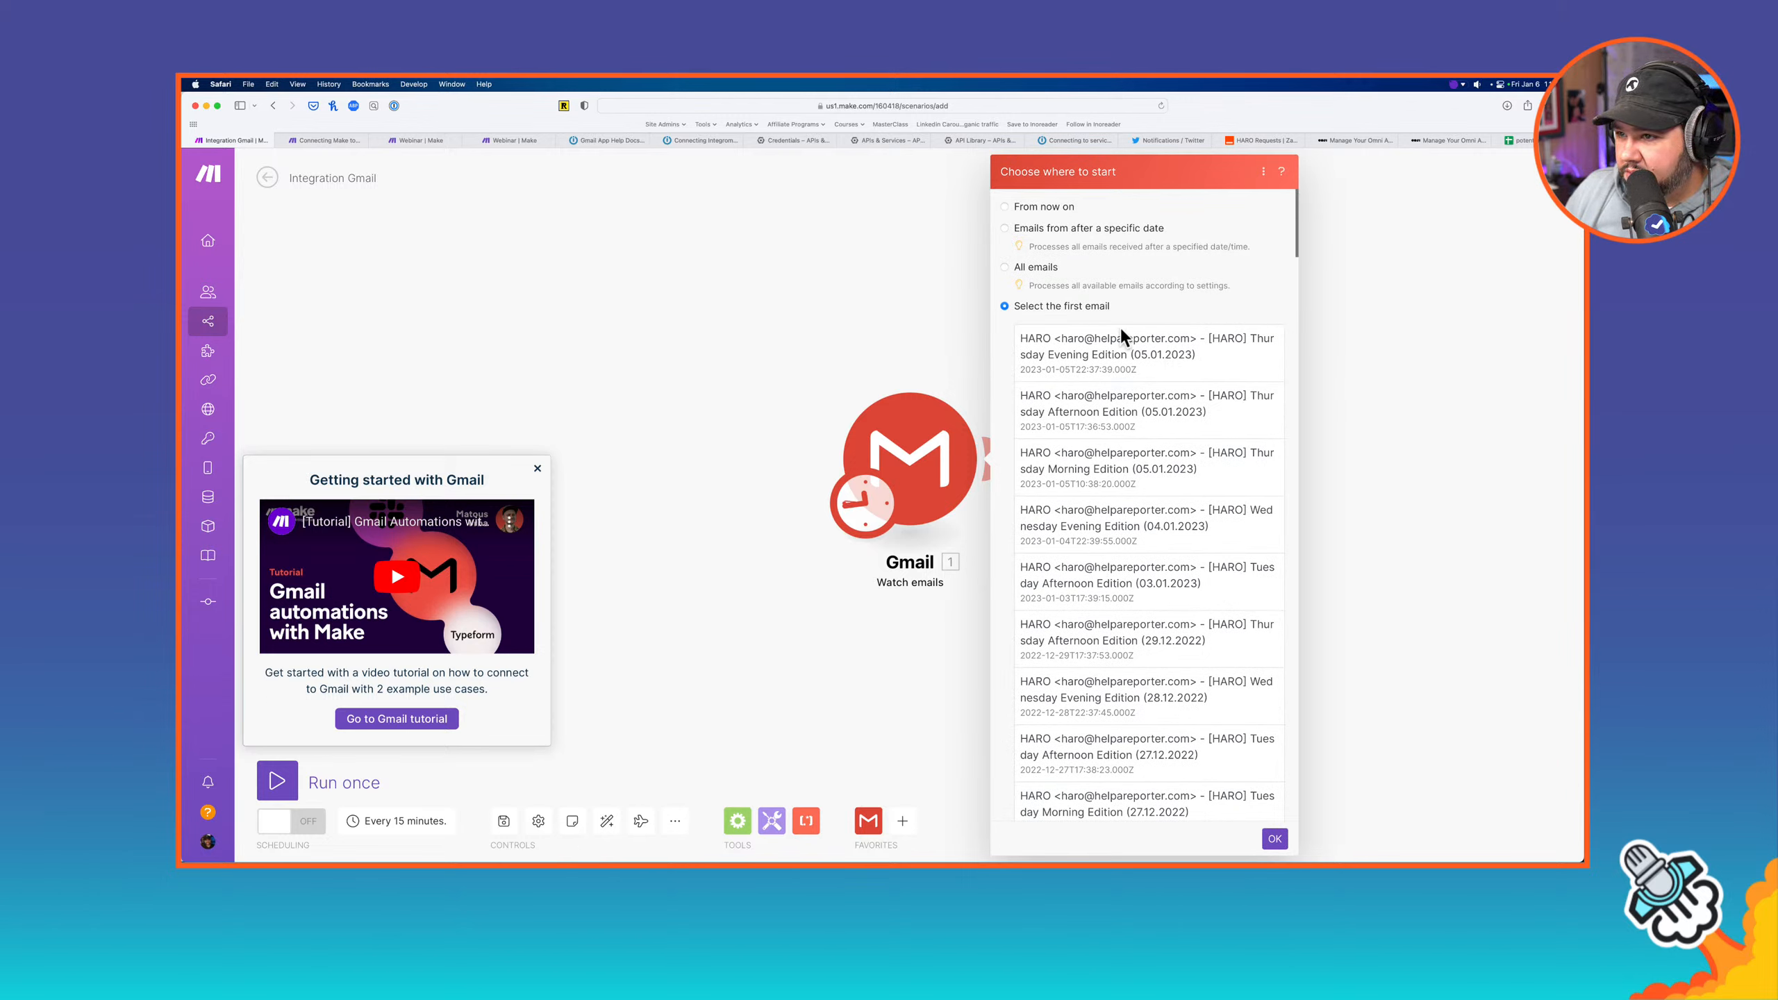
Set the trigger to process emails from after a specific date, 01/01/2023 11:43 AM, and confirm the starting point
click(1098, 234)
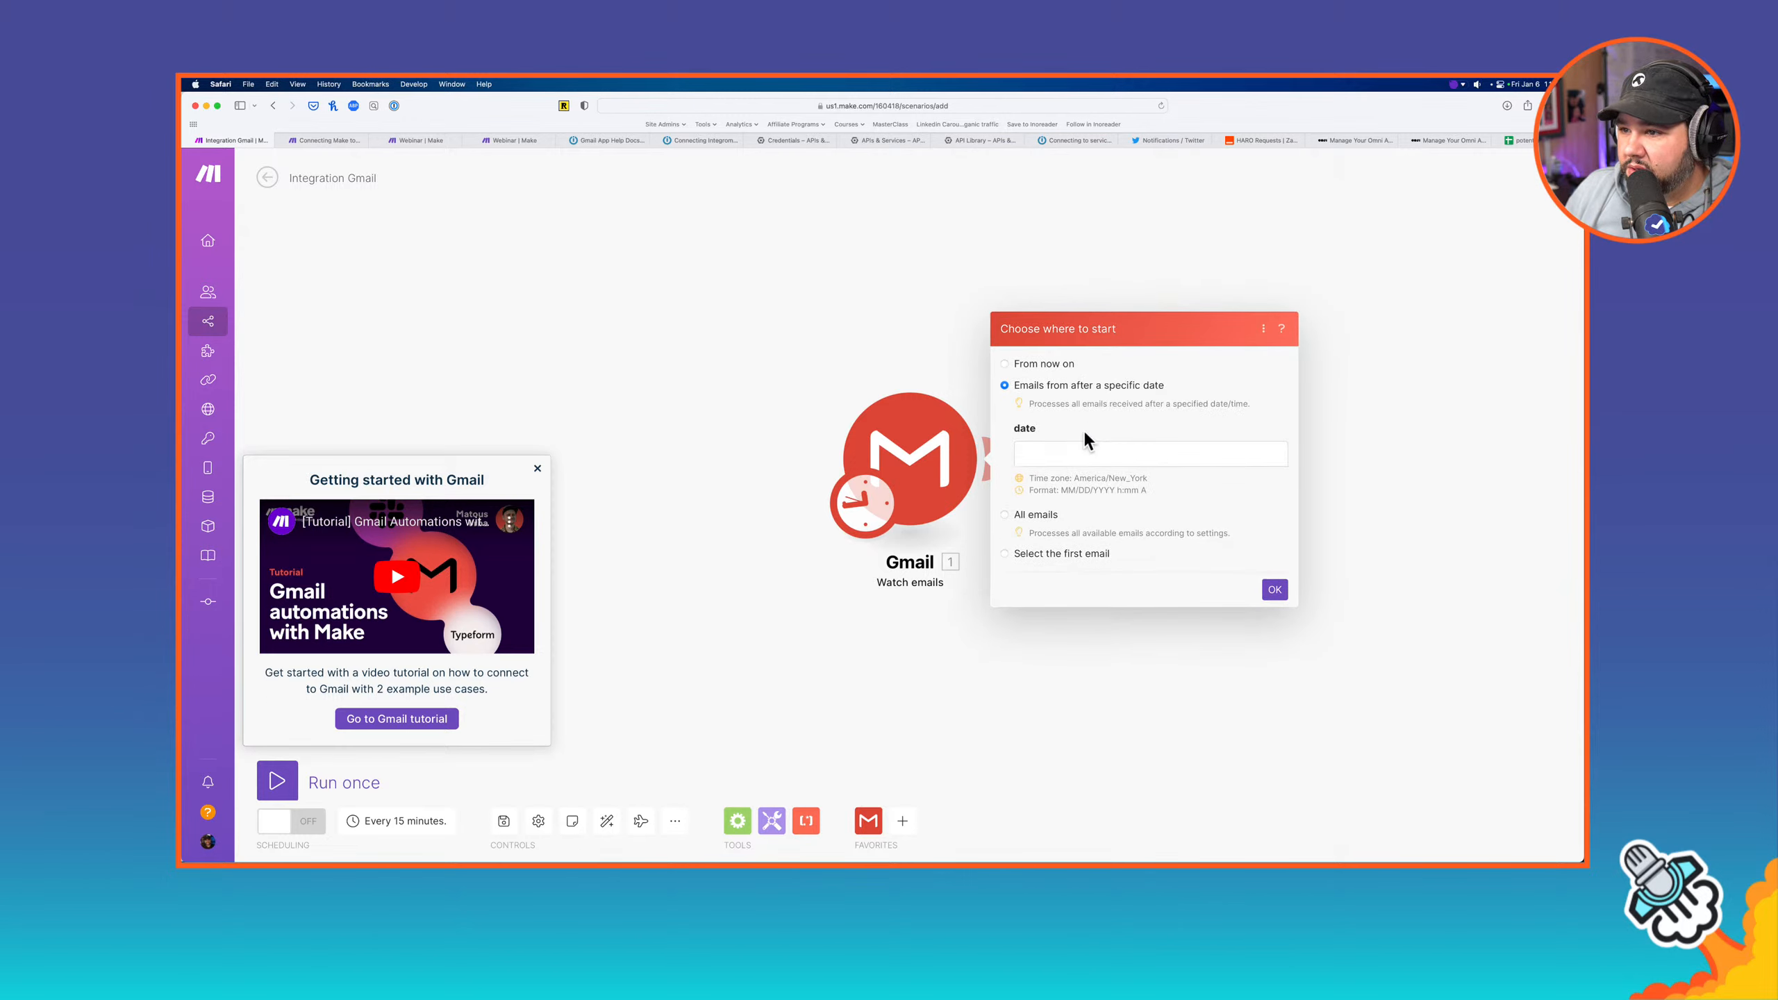
click(1082, 455)
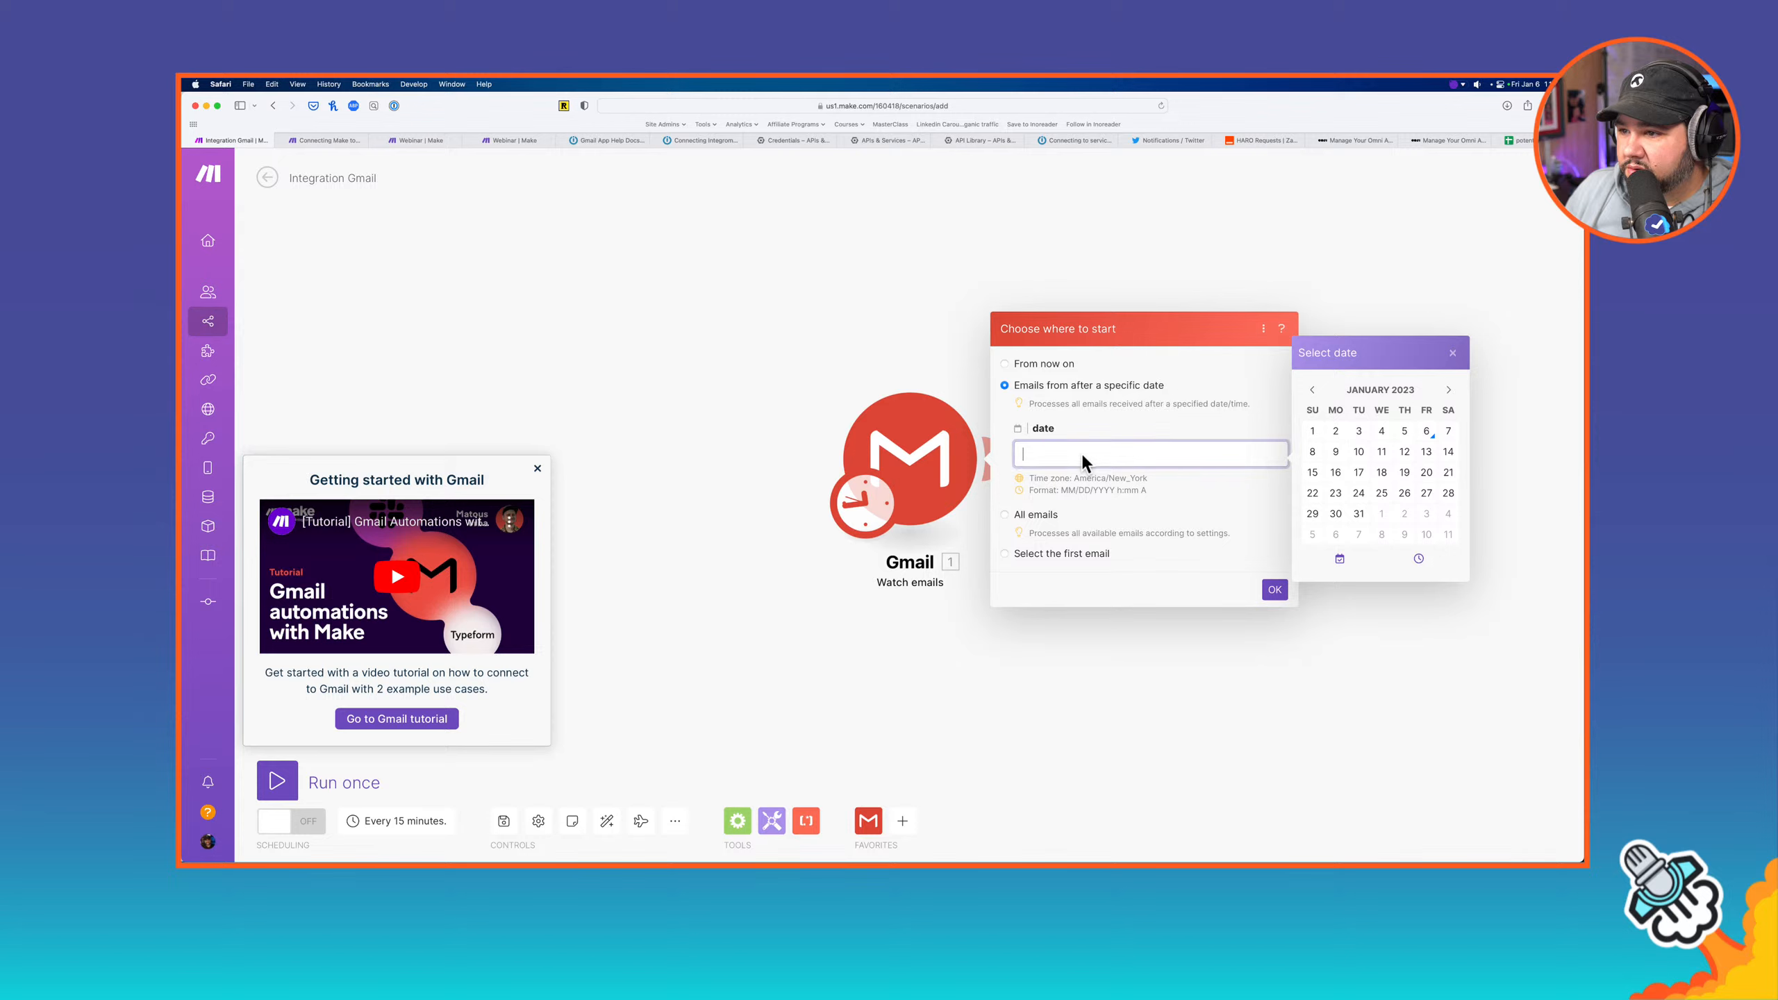
click(1397, 431)
click(1256, 413)
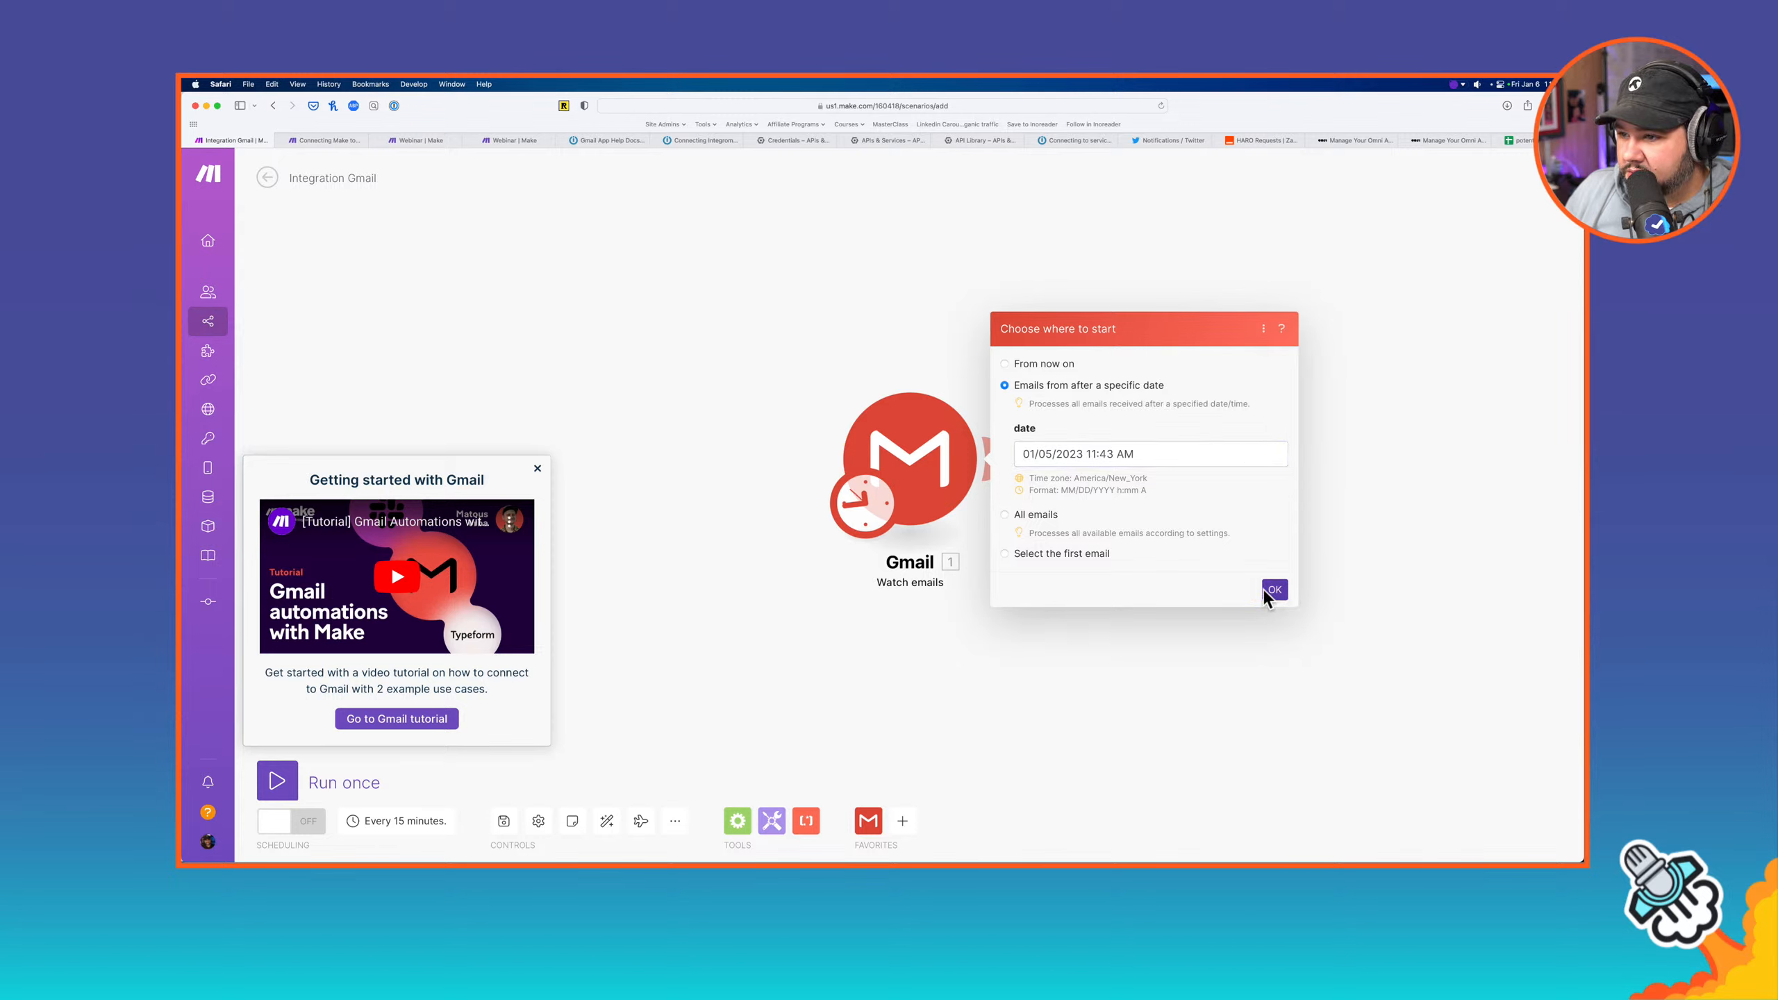
click(1151, 462)
click(1313, 432)
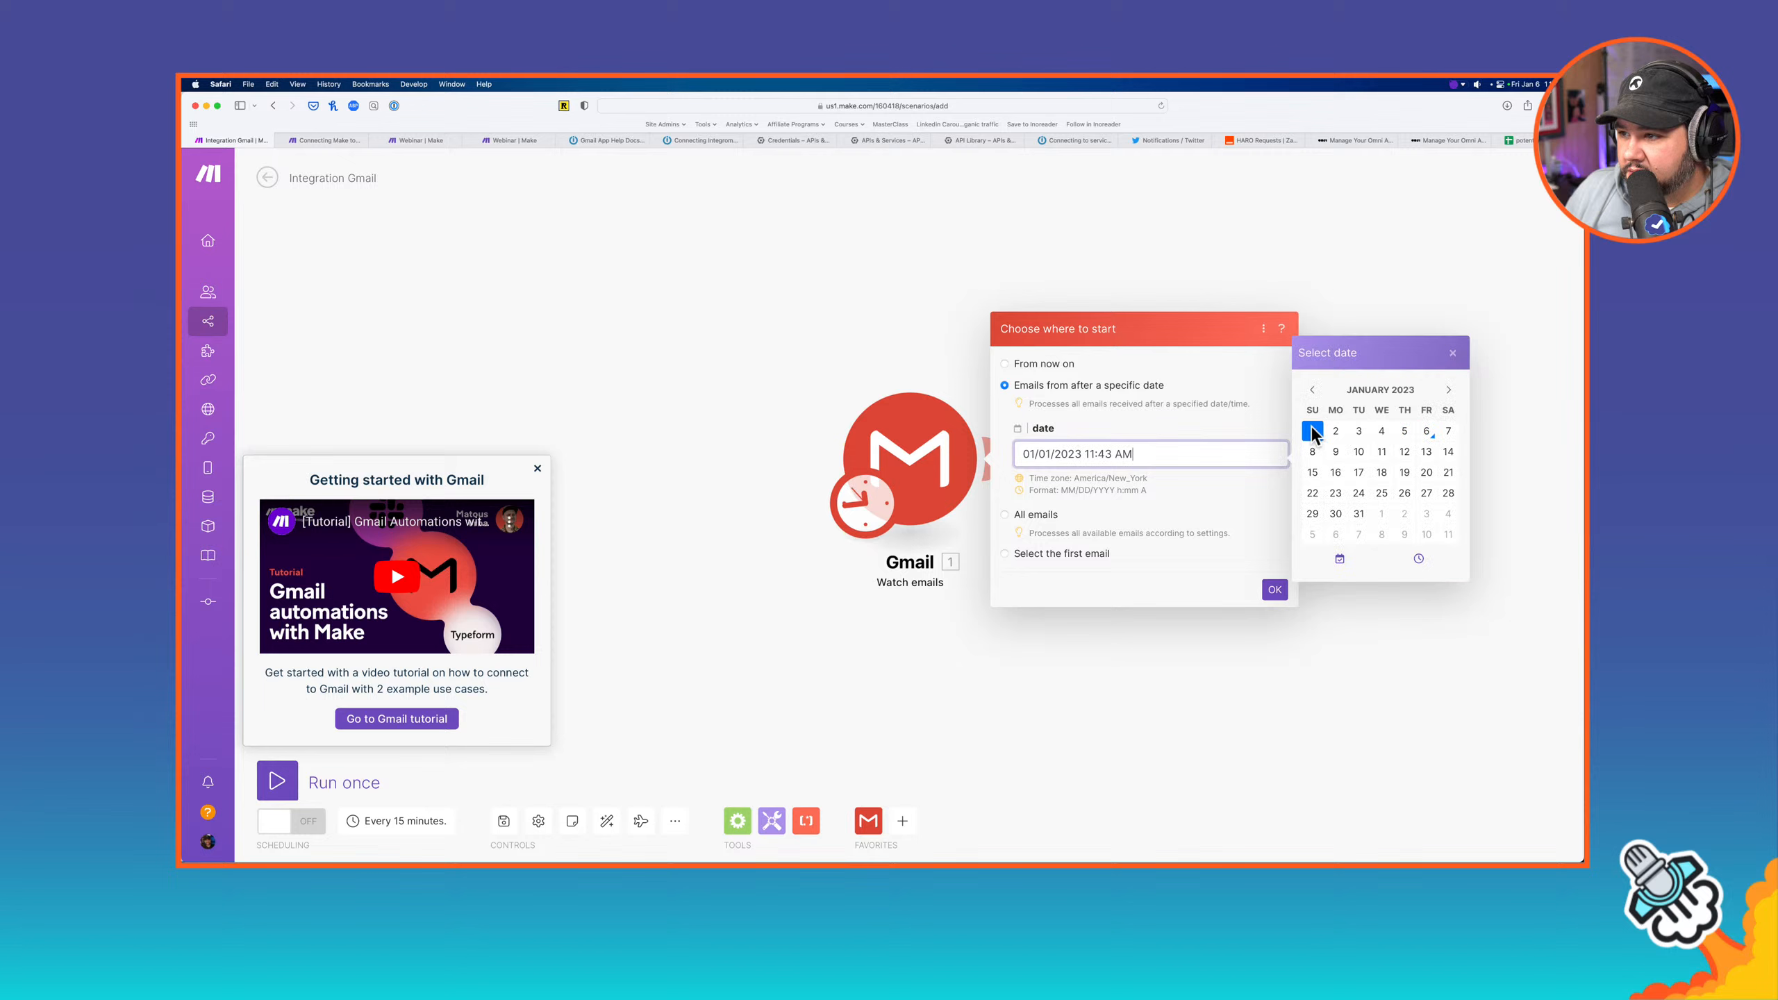
click(1274, 591)
click(1274, 591)
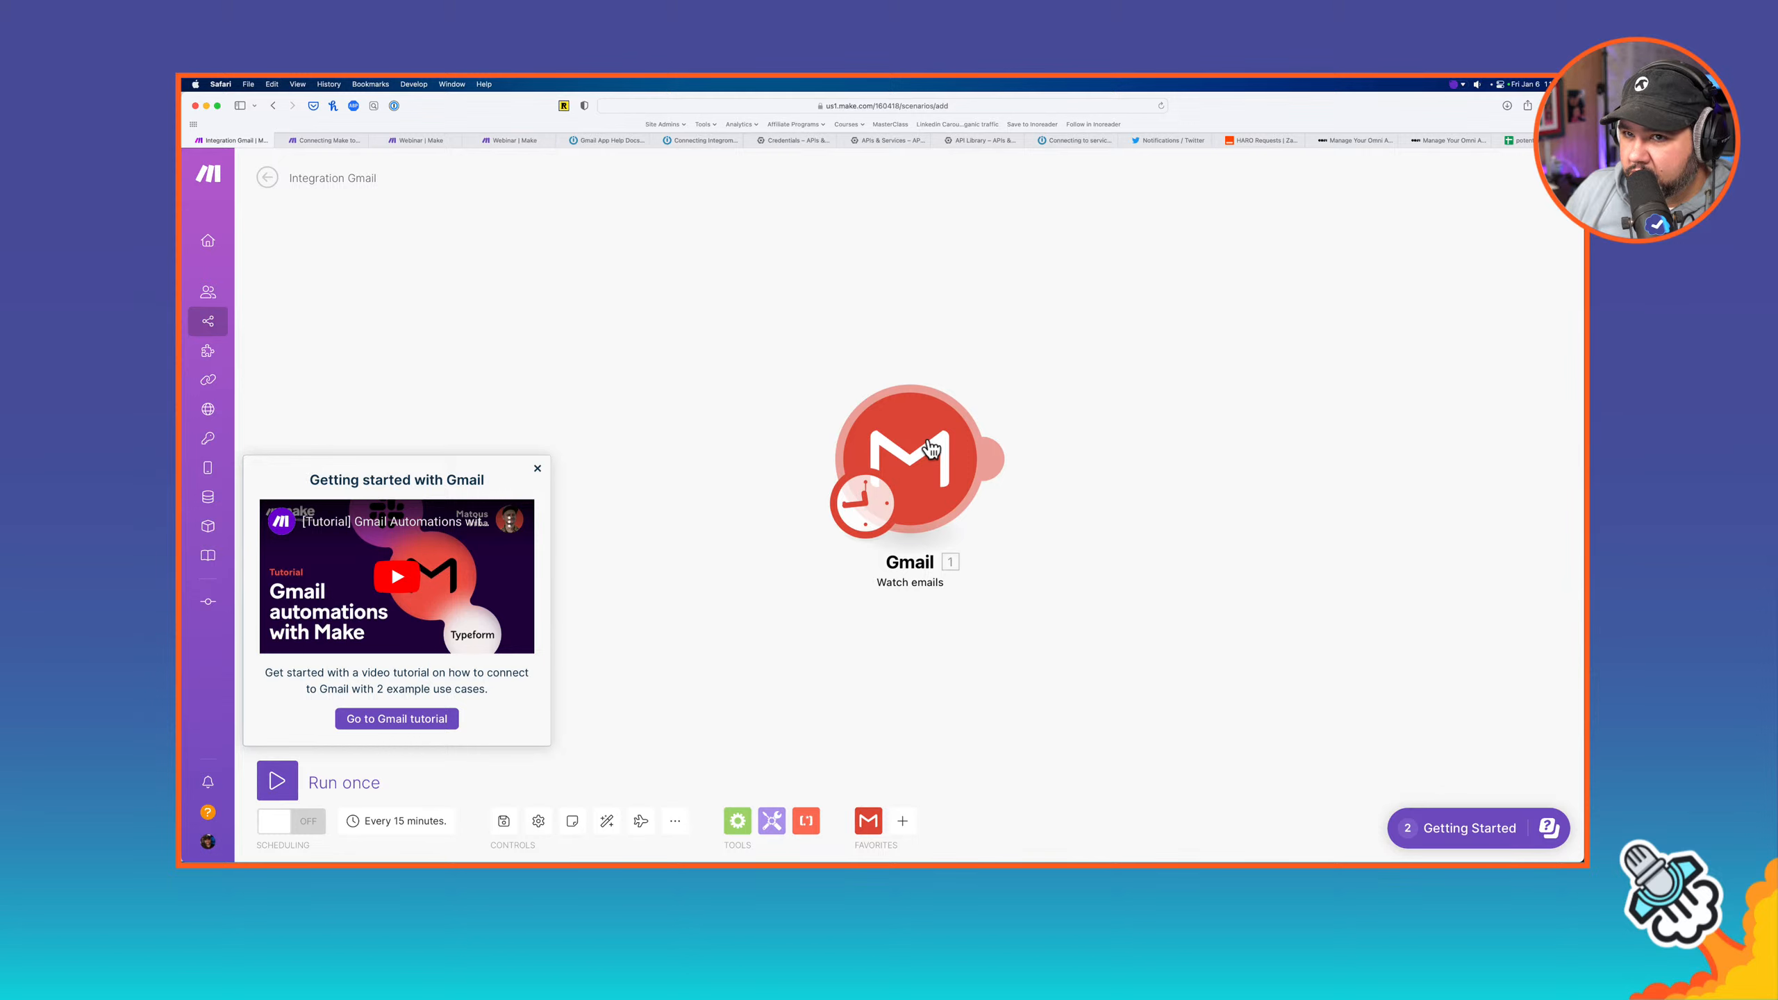
Switch to the HARO Requests Zap in Zapier and examine the Replace settings of its Formatter text step
click(1264, 141)
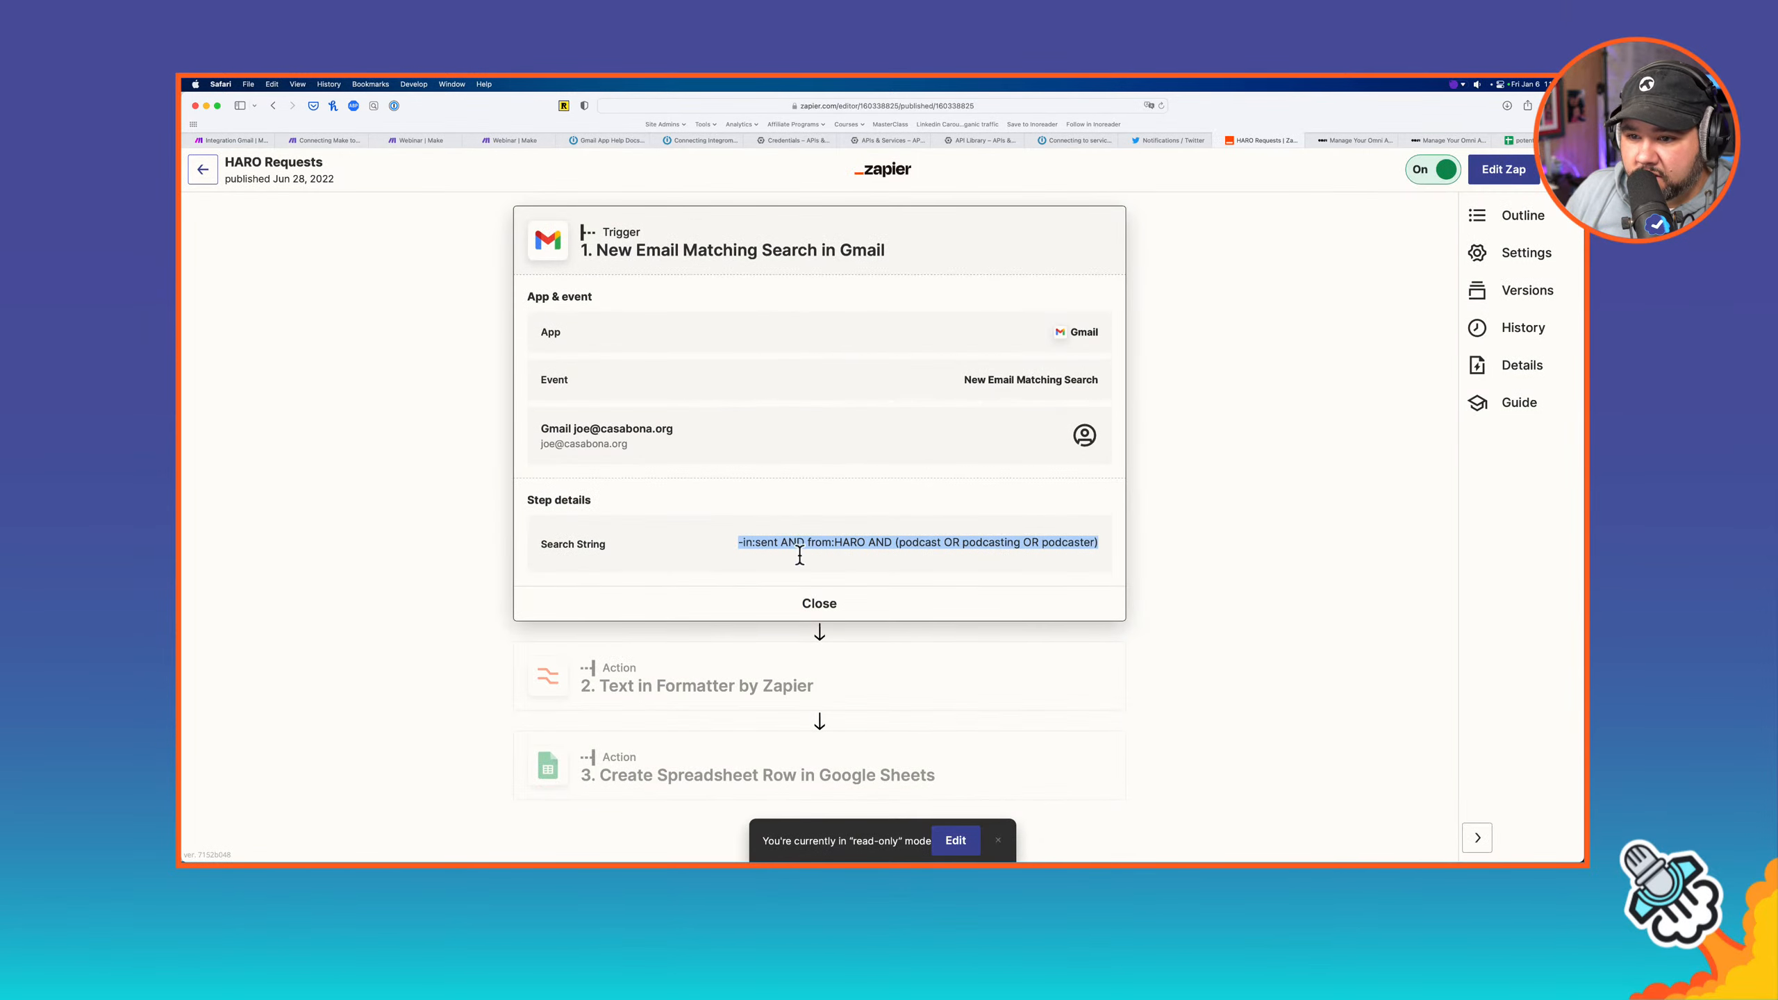
click(836, 678)
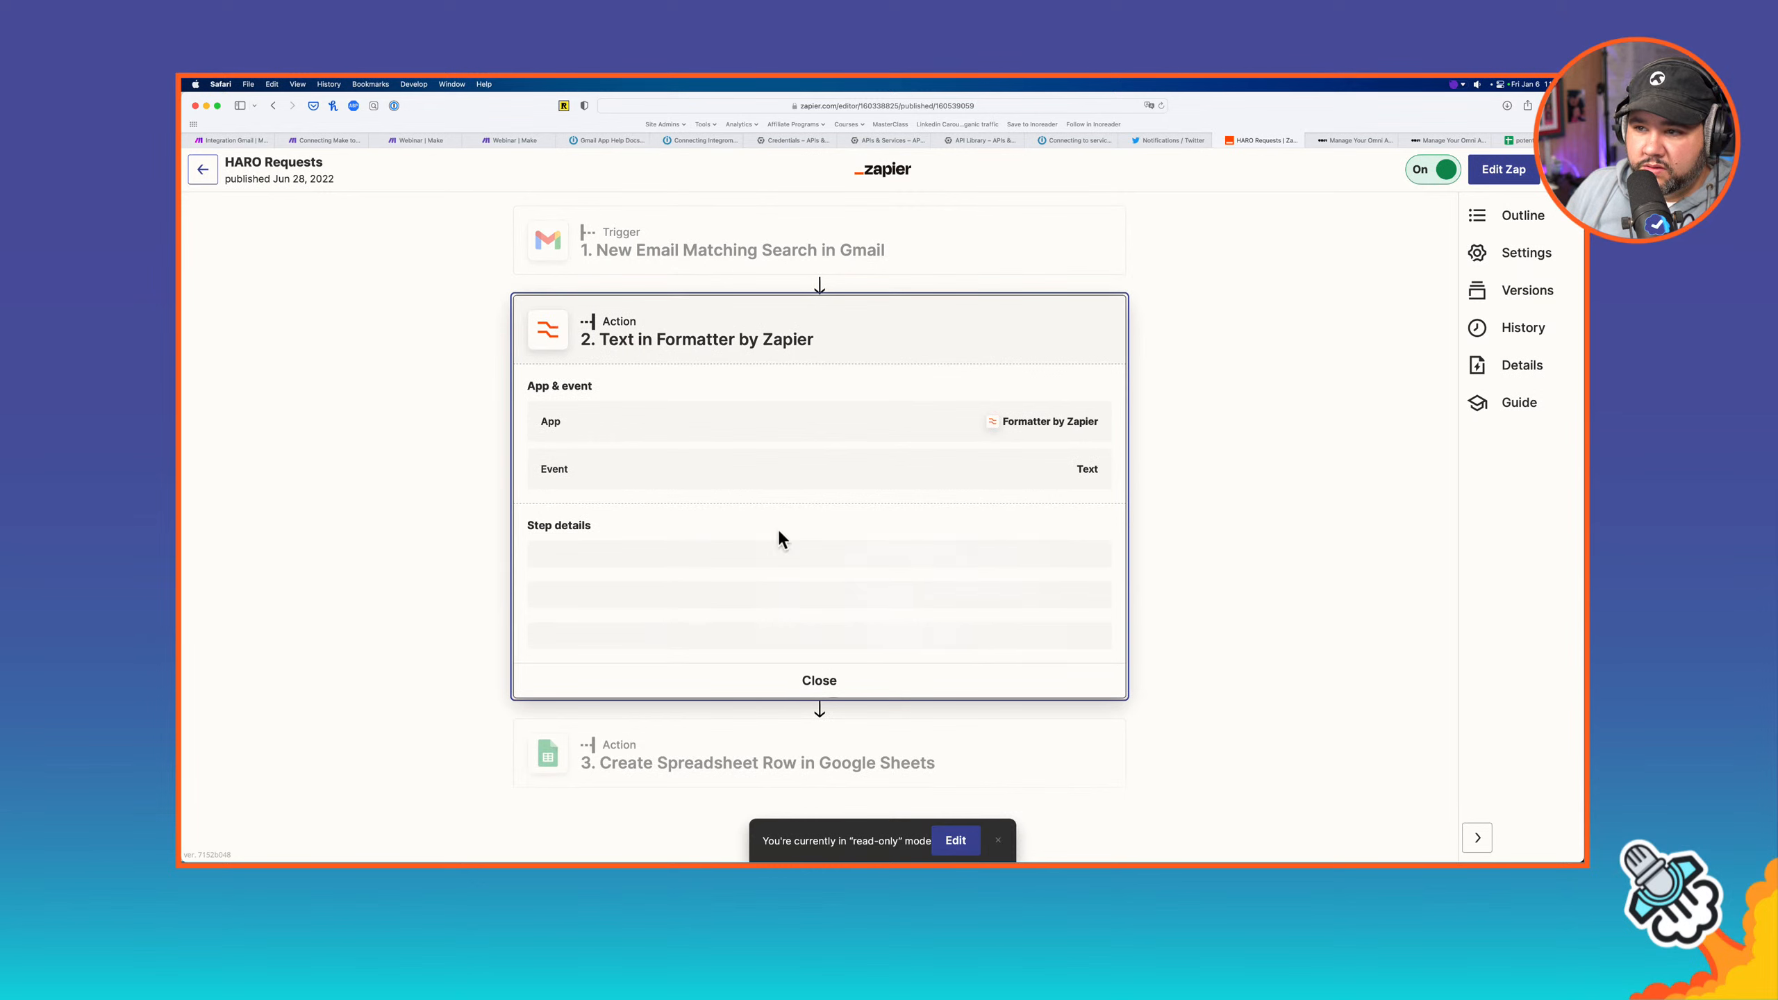
scroll(763, 498, down, 1)
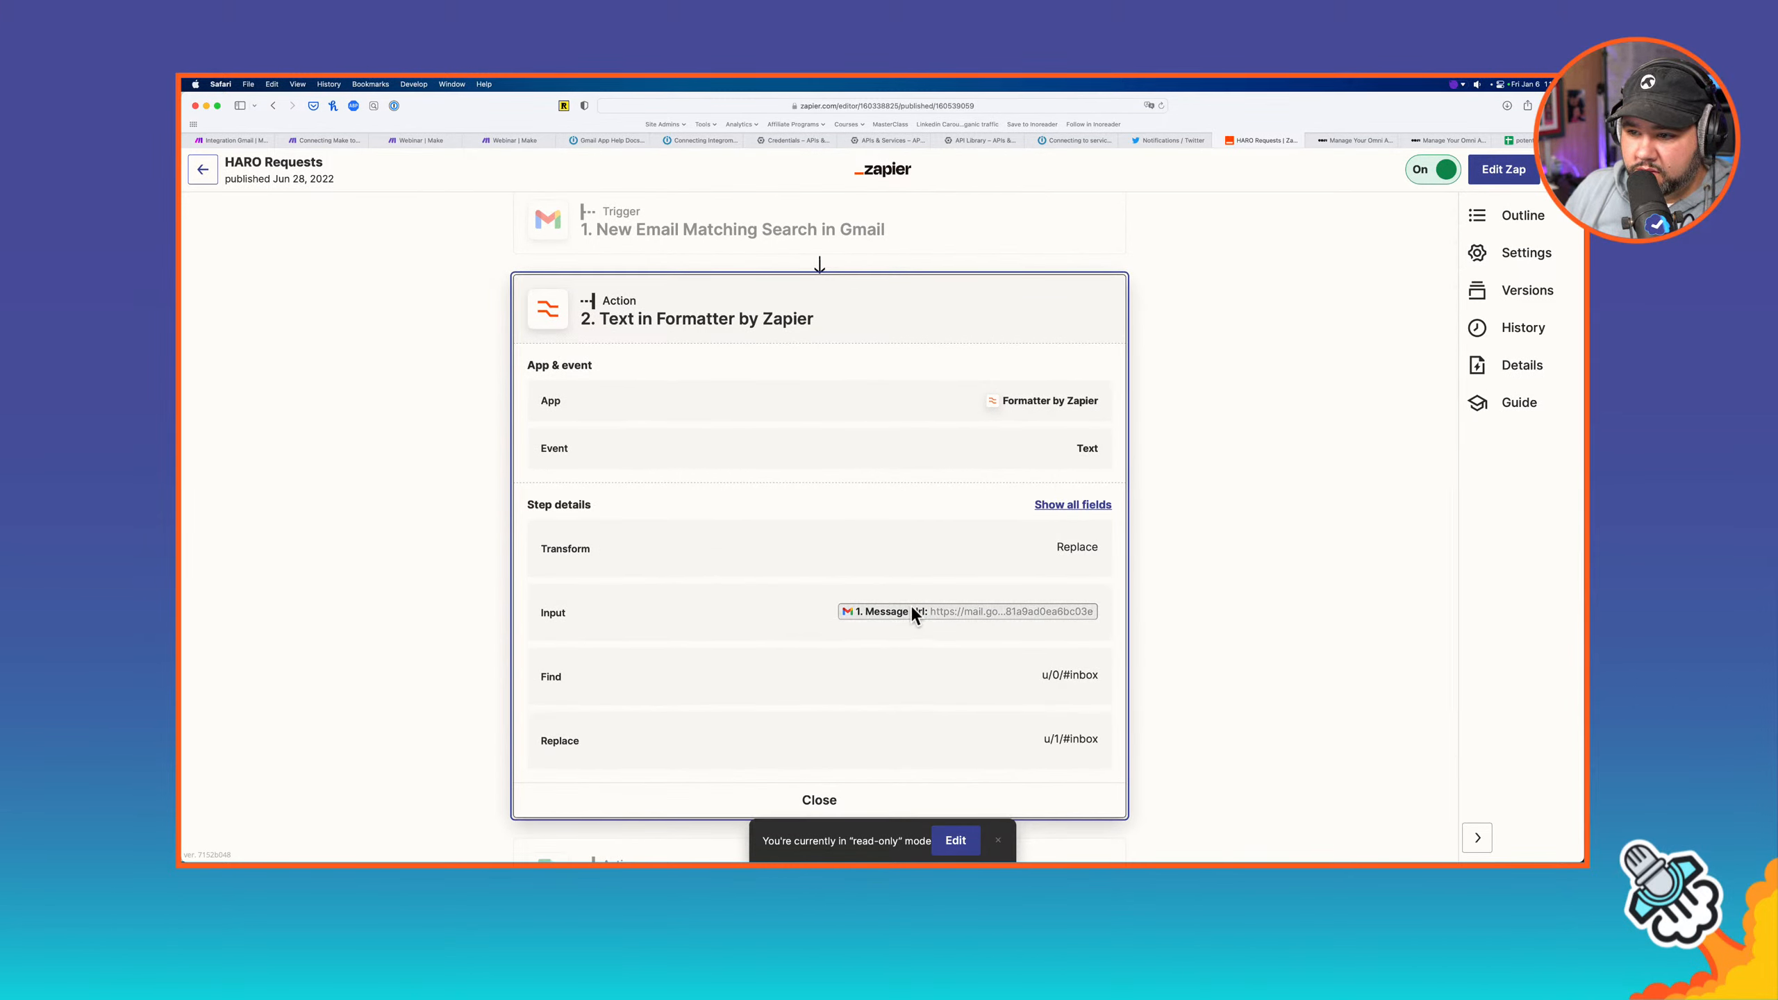
drag(1043, 675, 1085, 675)
click(1063, 674)
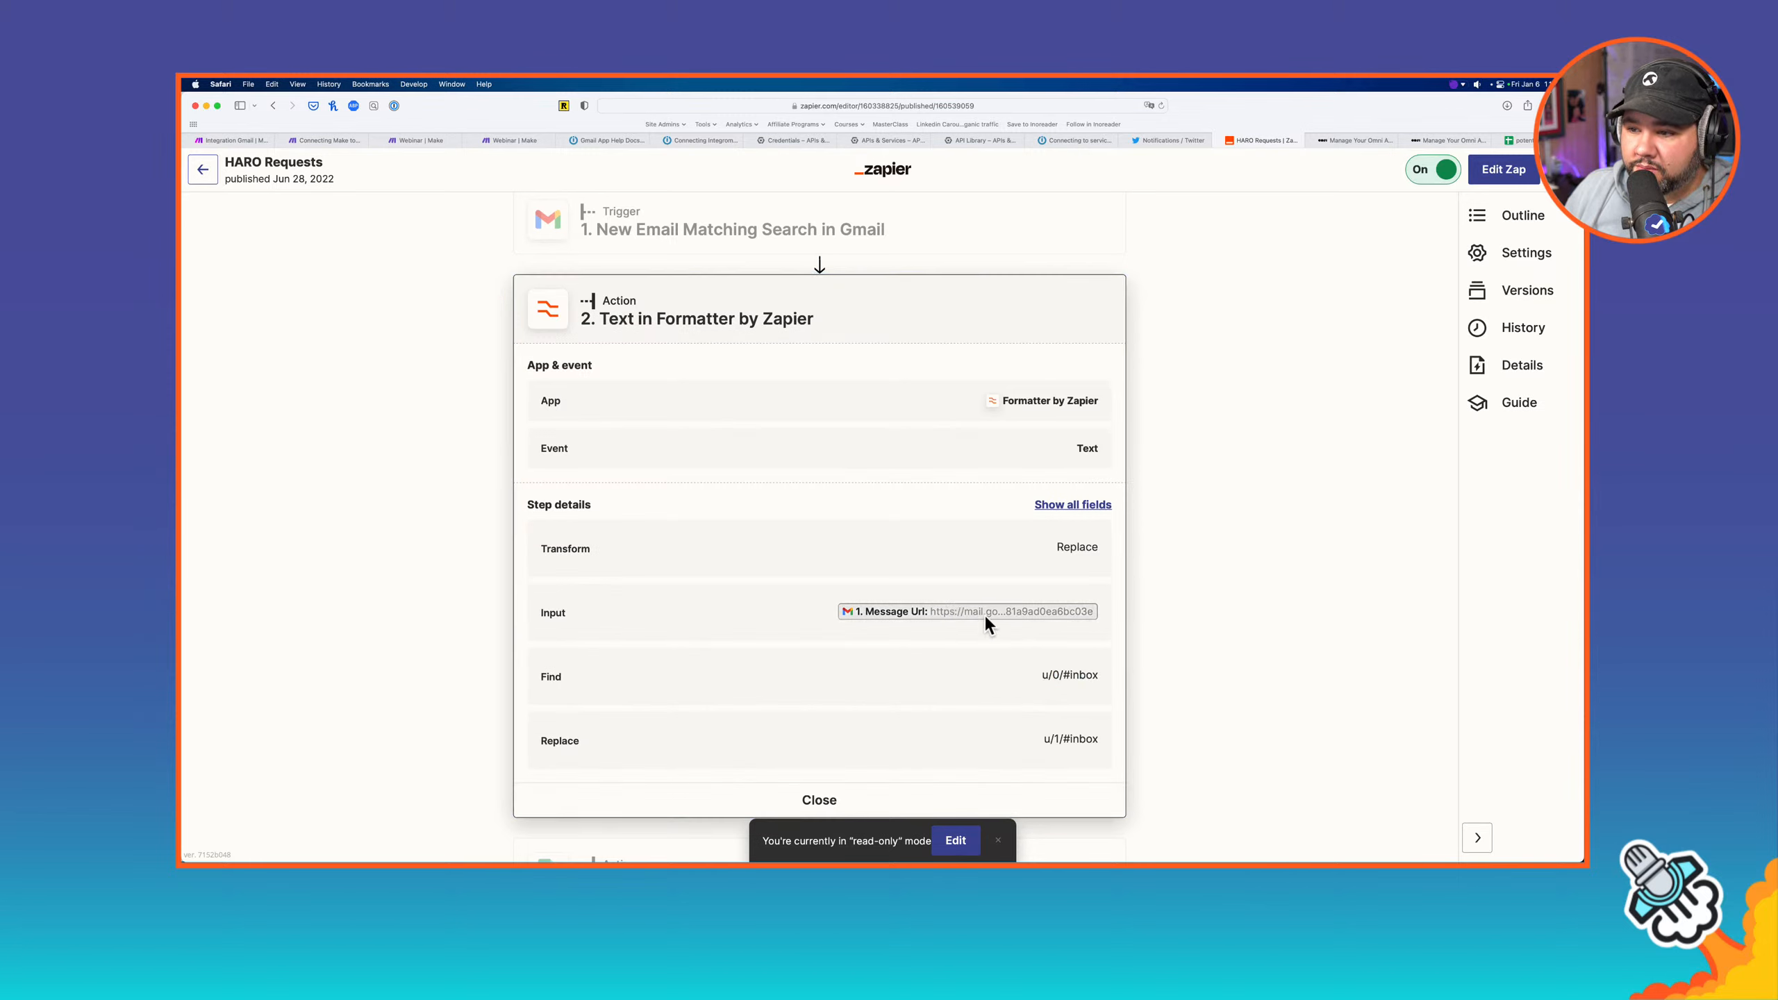
Return to the Make scenario and check the Gmail Watch emails module's settings
click(248, 141)
click(883, 484)
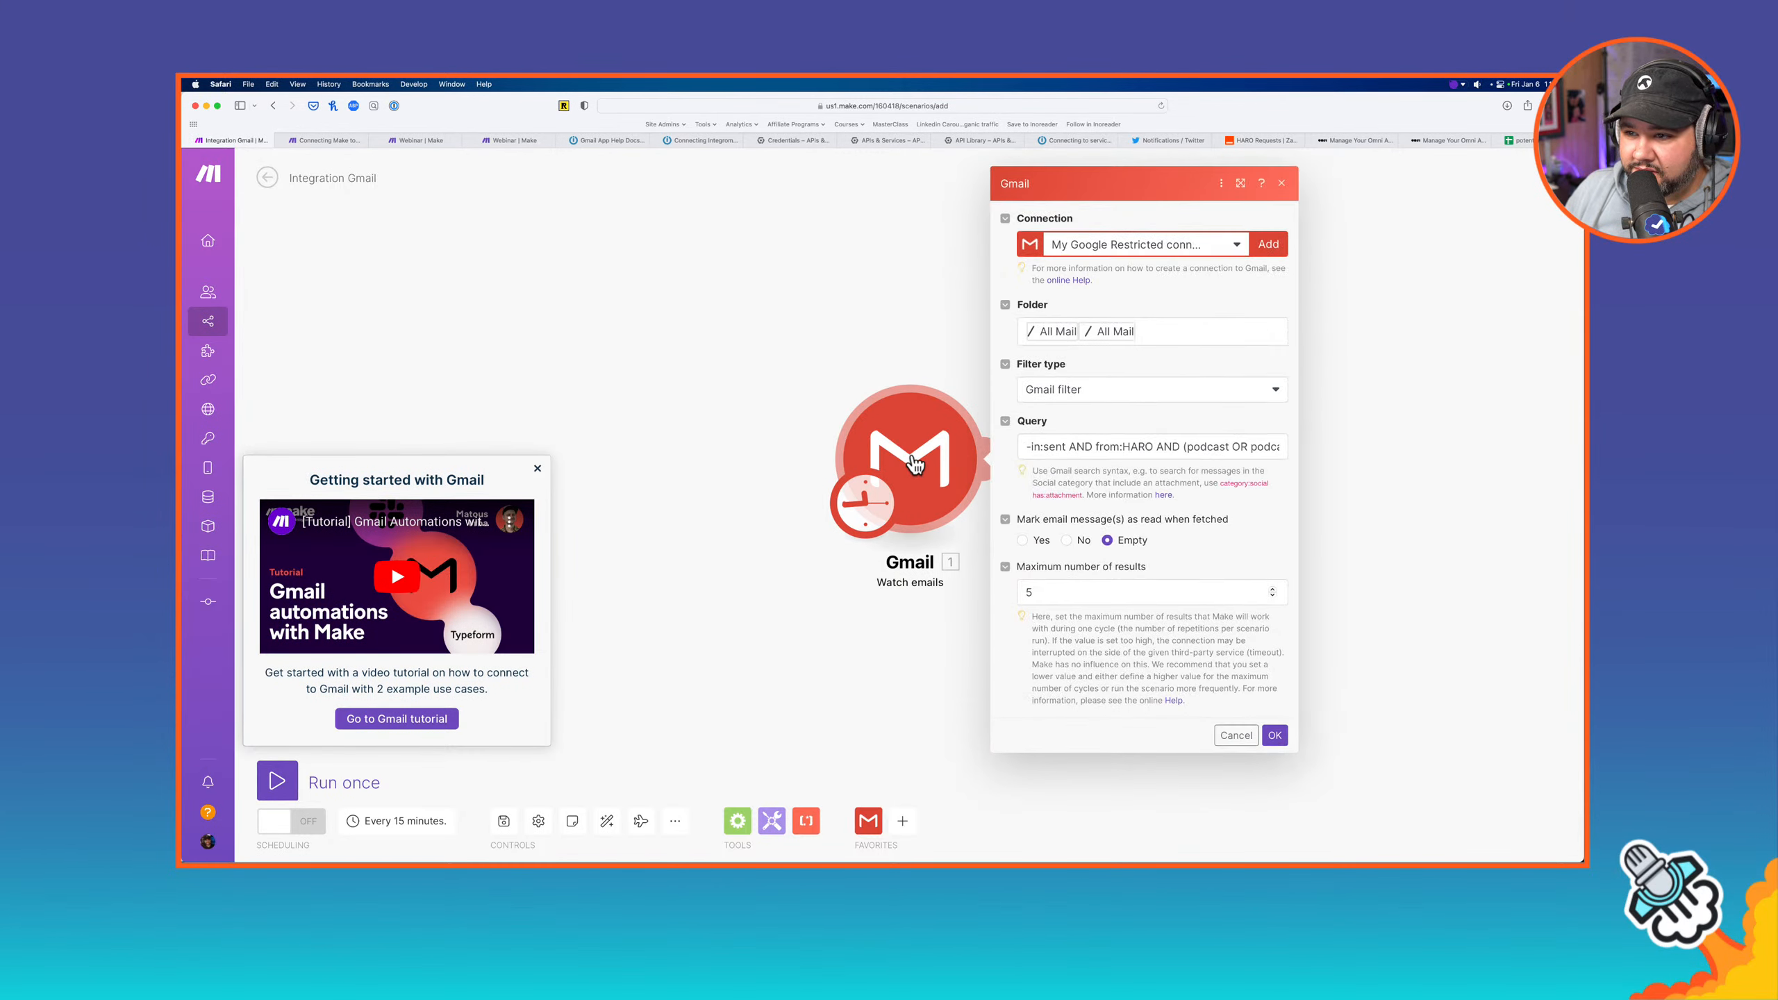
click(1275, 735)
Add a Text parser Replace module after the Gmail Watch emails module
click(994, 459)
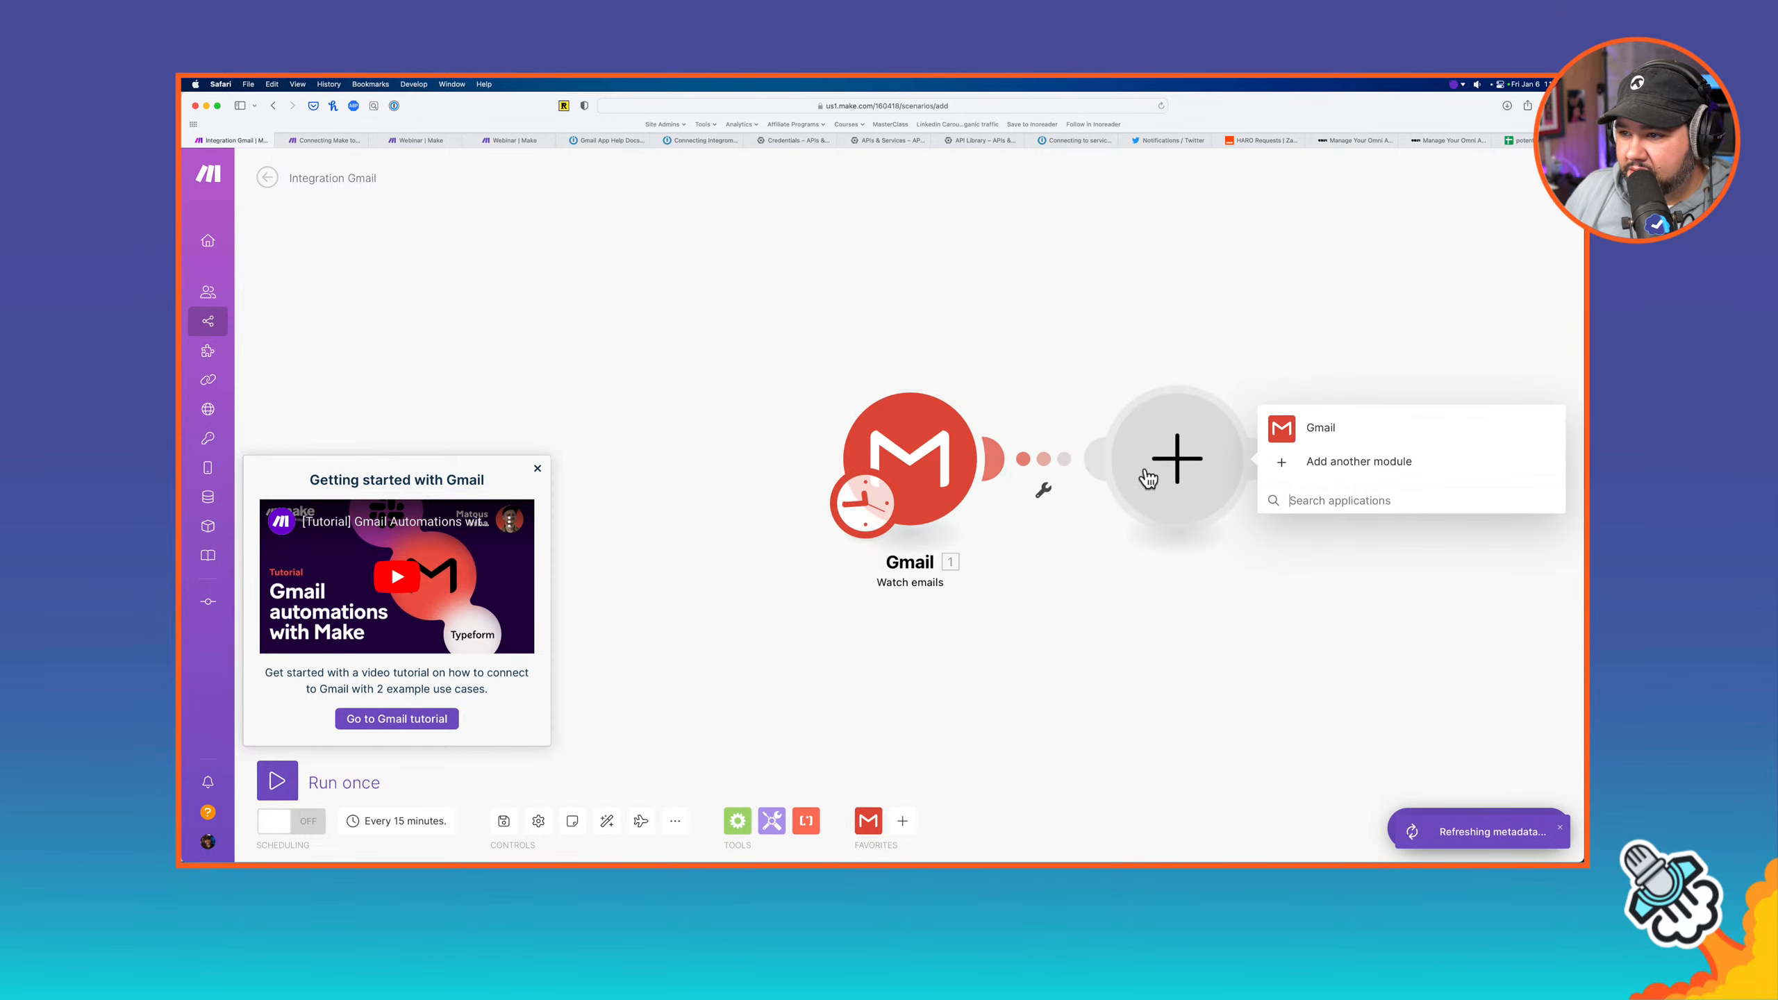
click(806, 821)
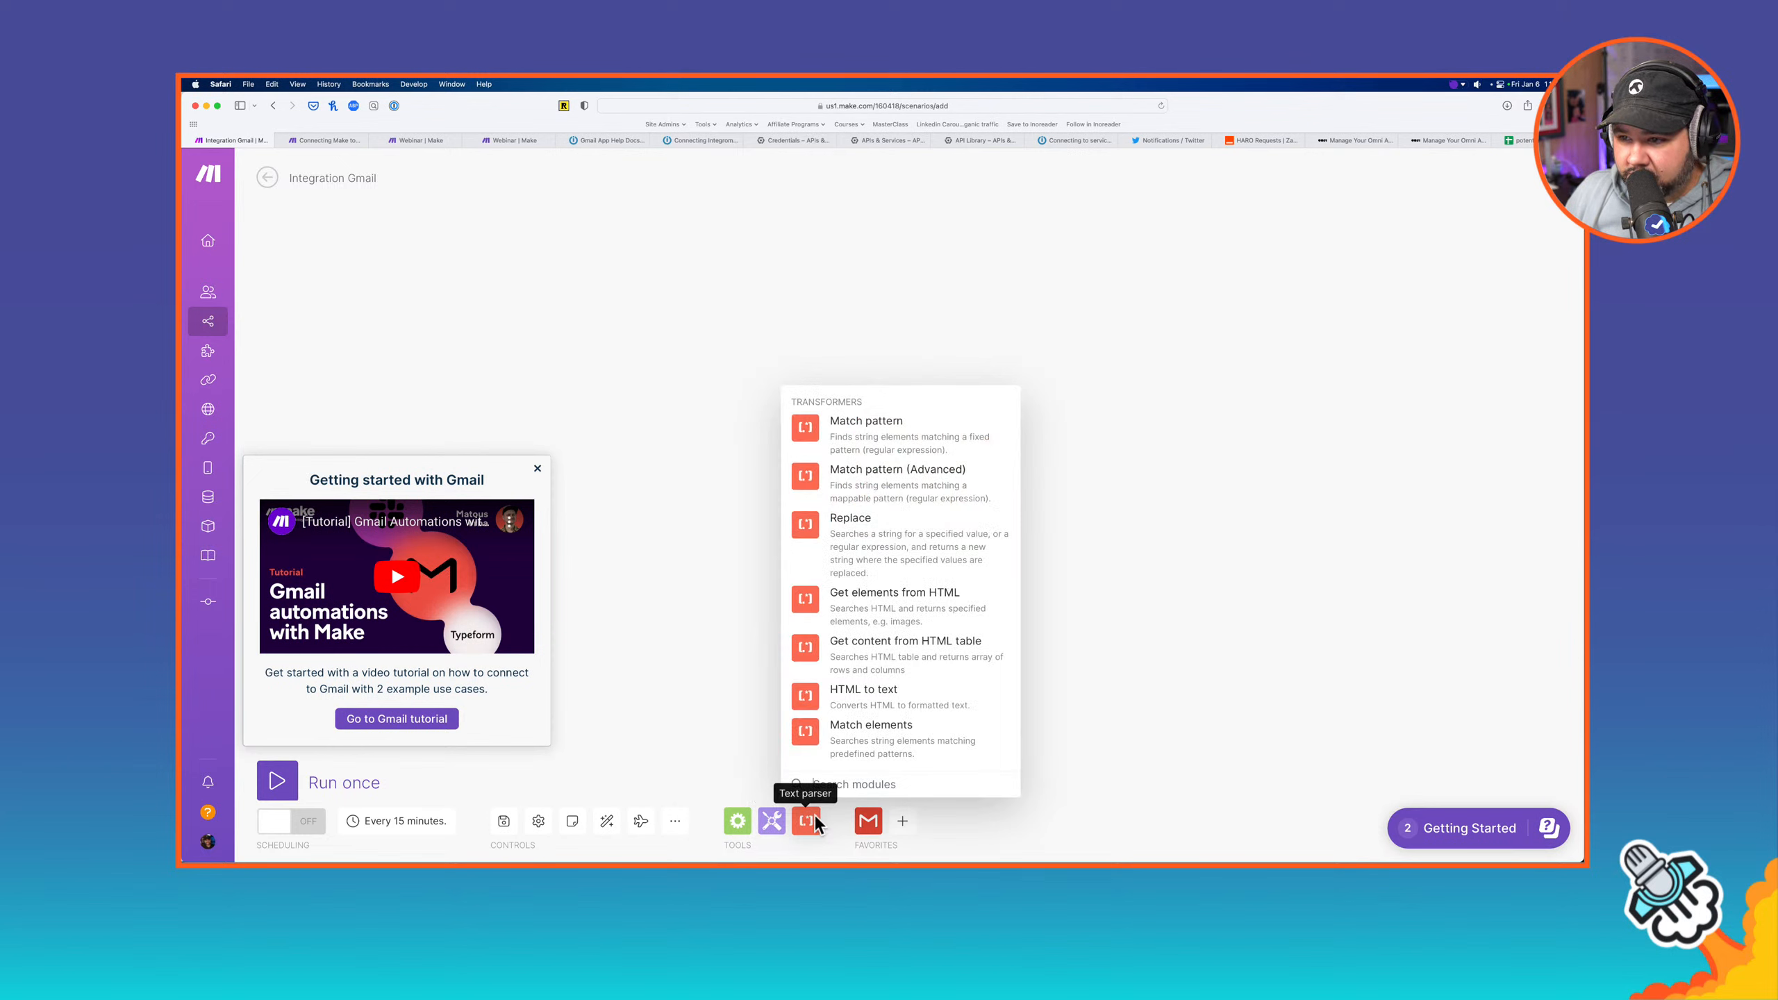
click(869, 519)
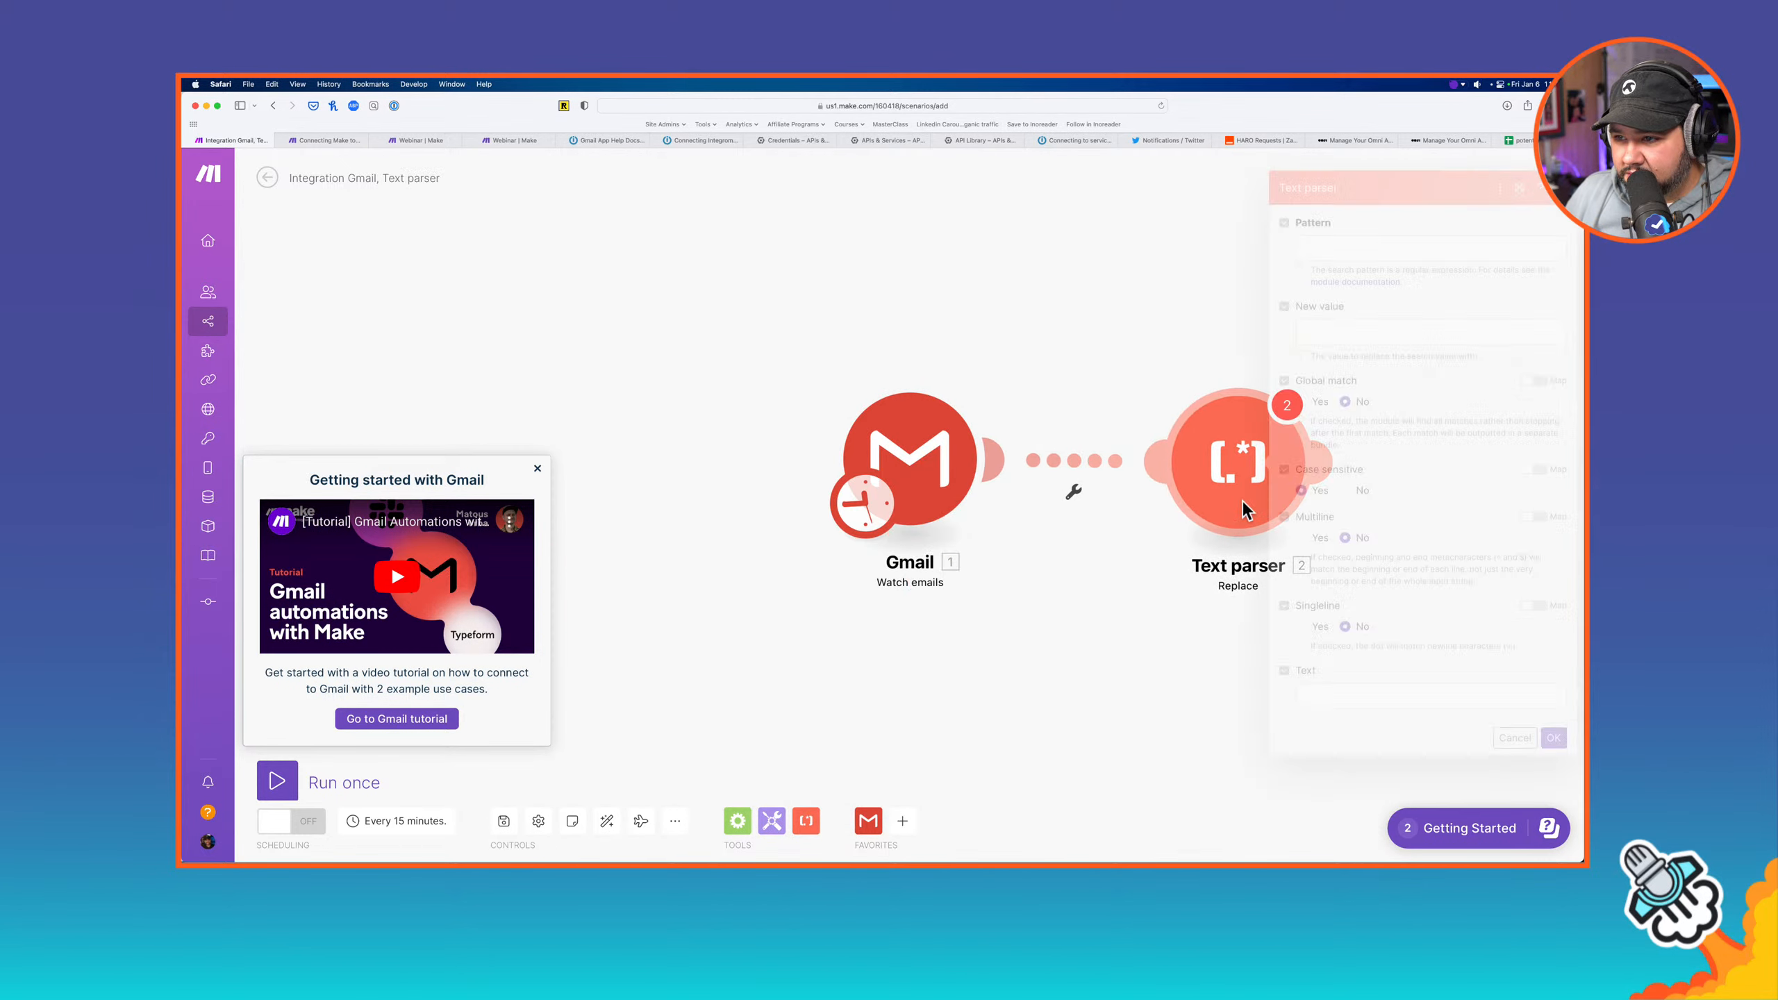
Map the Gmail module's Message Link into the Text field of the Text parser
click(1351, 256)
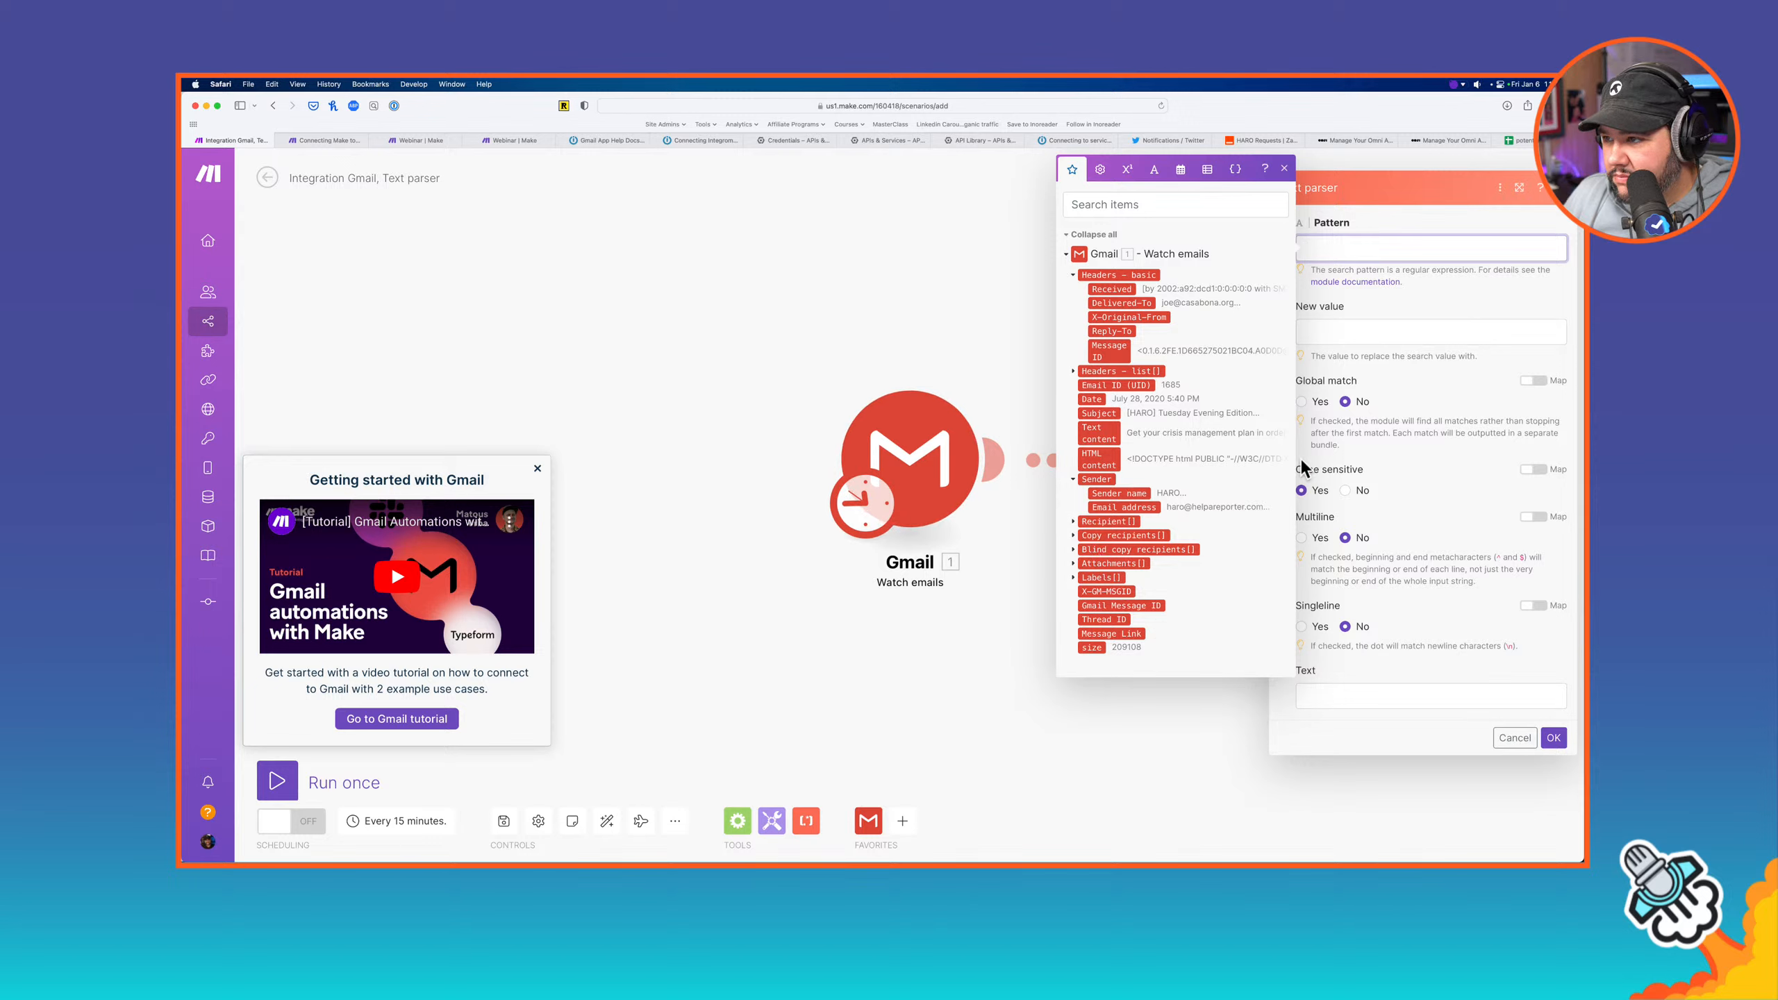
click(1329, 715)
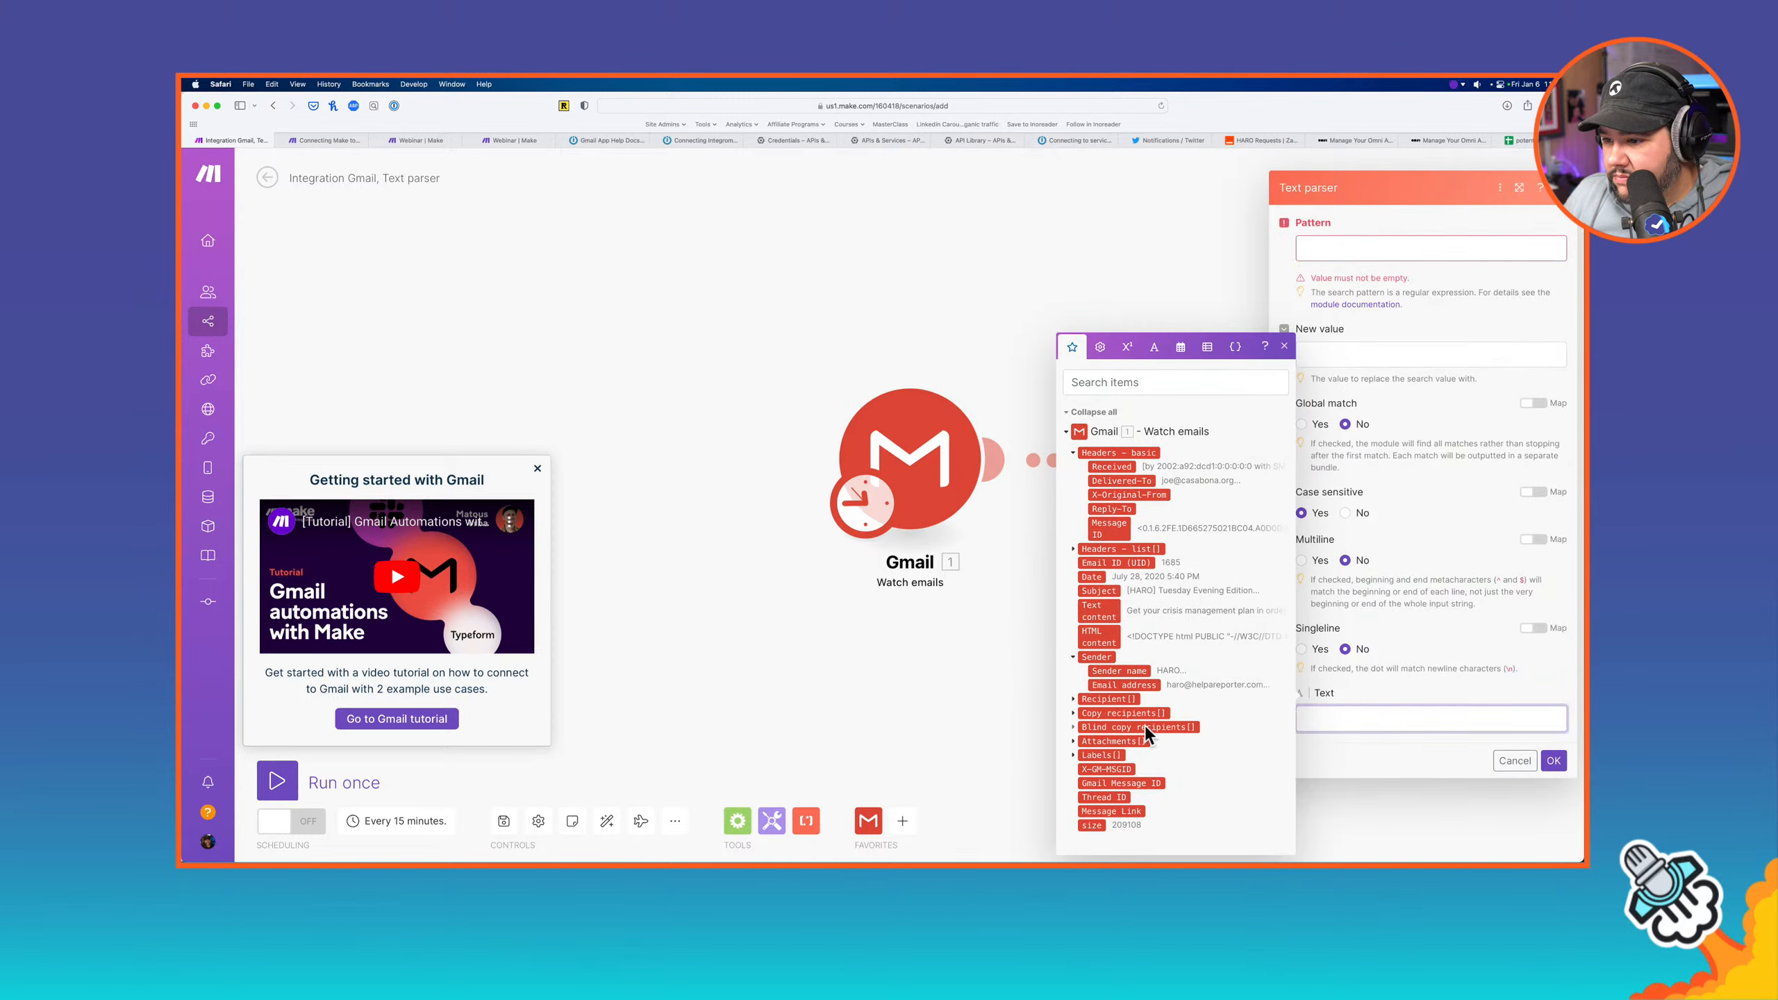
click(1135, 812)
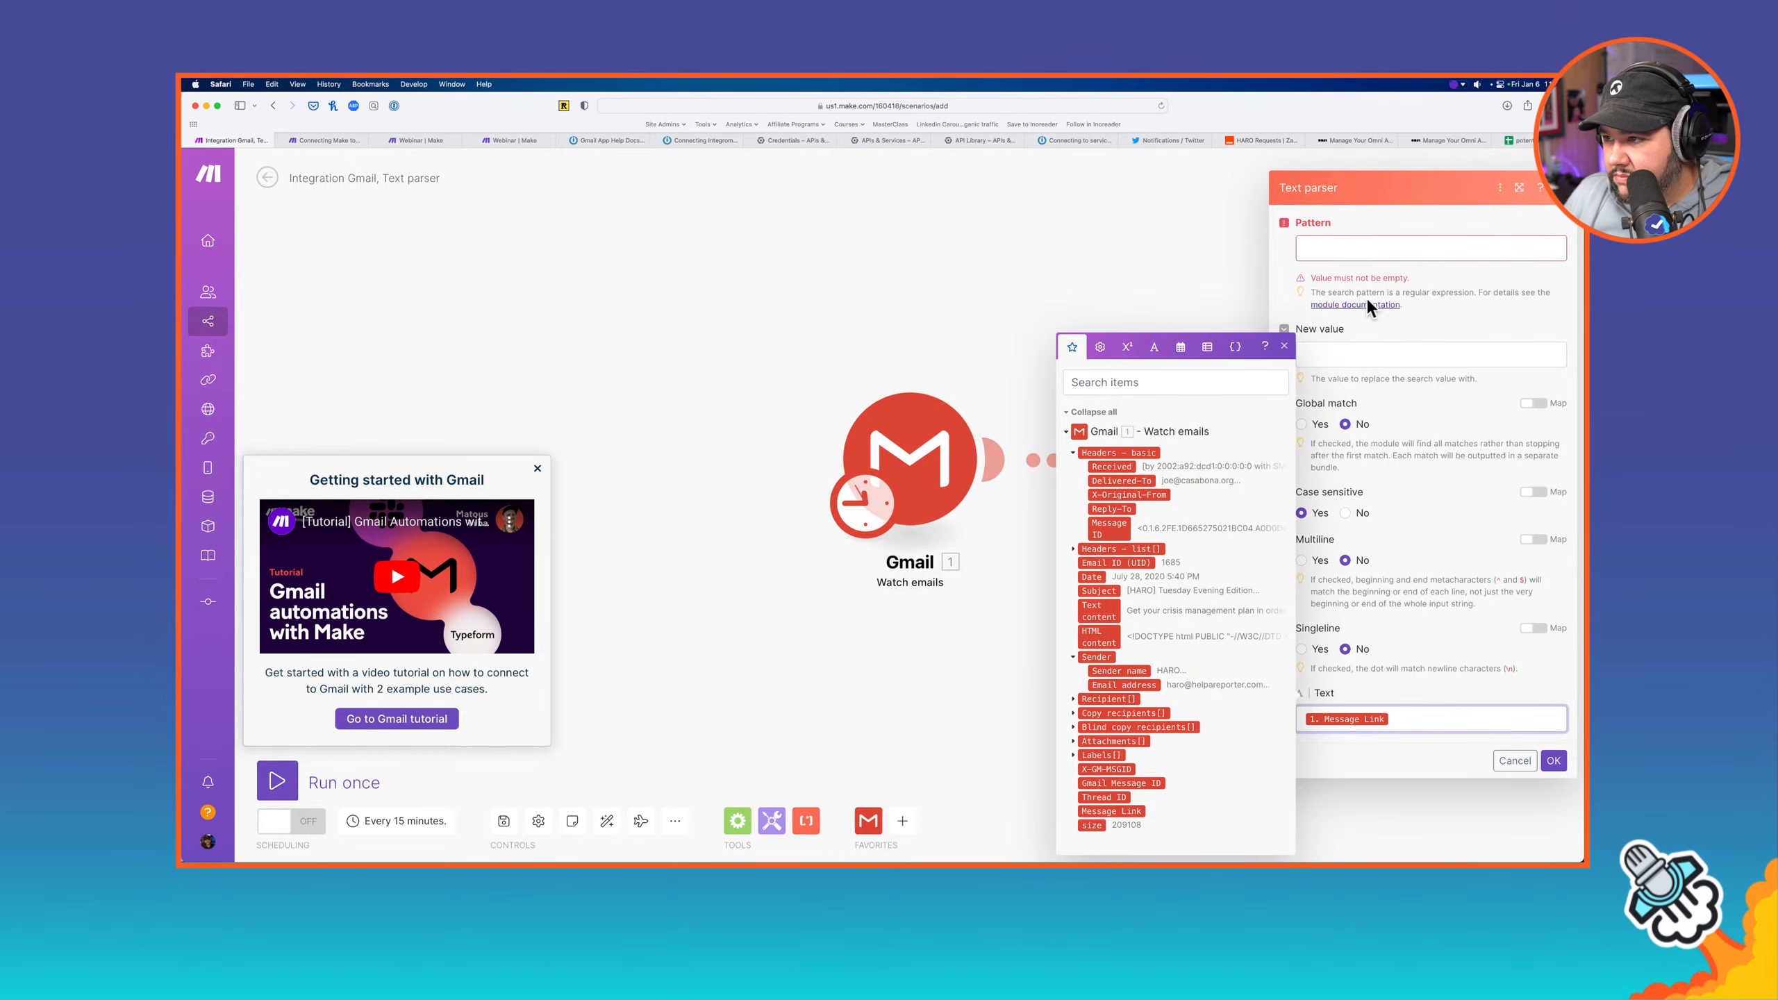
Set the Text parser's Pattern to u/0/#inbox, copied from the Zapier Formatter step, and its New value to u/1/#inbox
click(1367, 249)
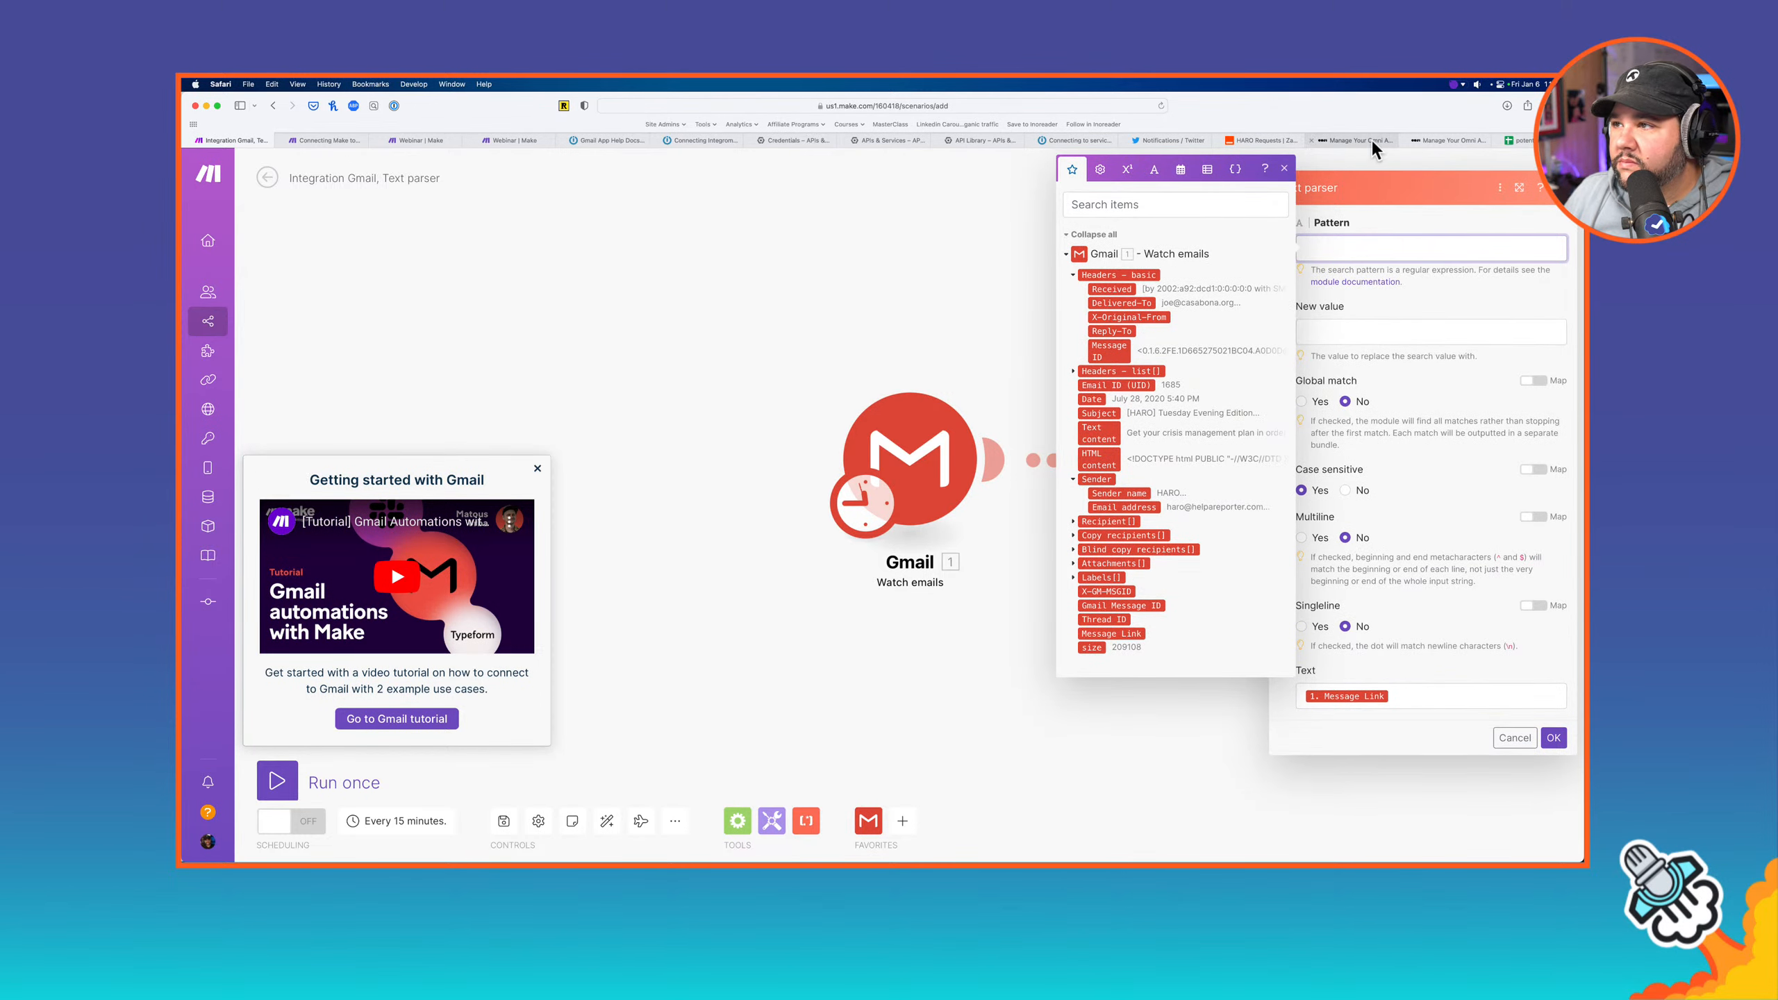
click(1277, 138)
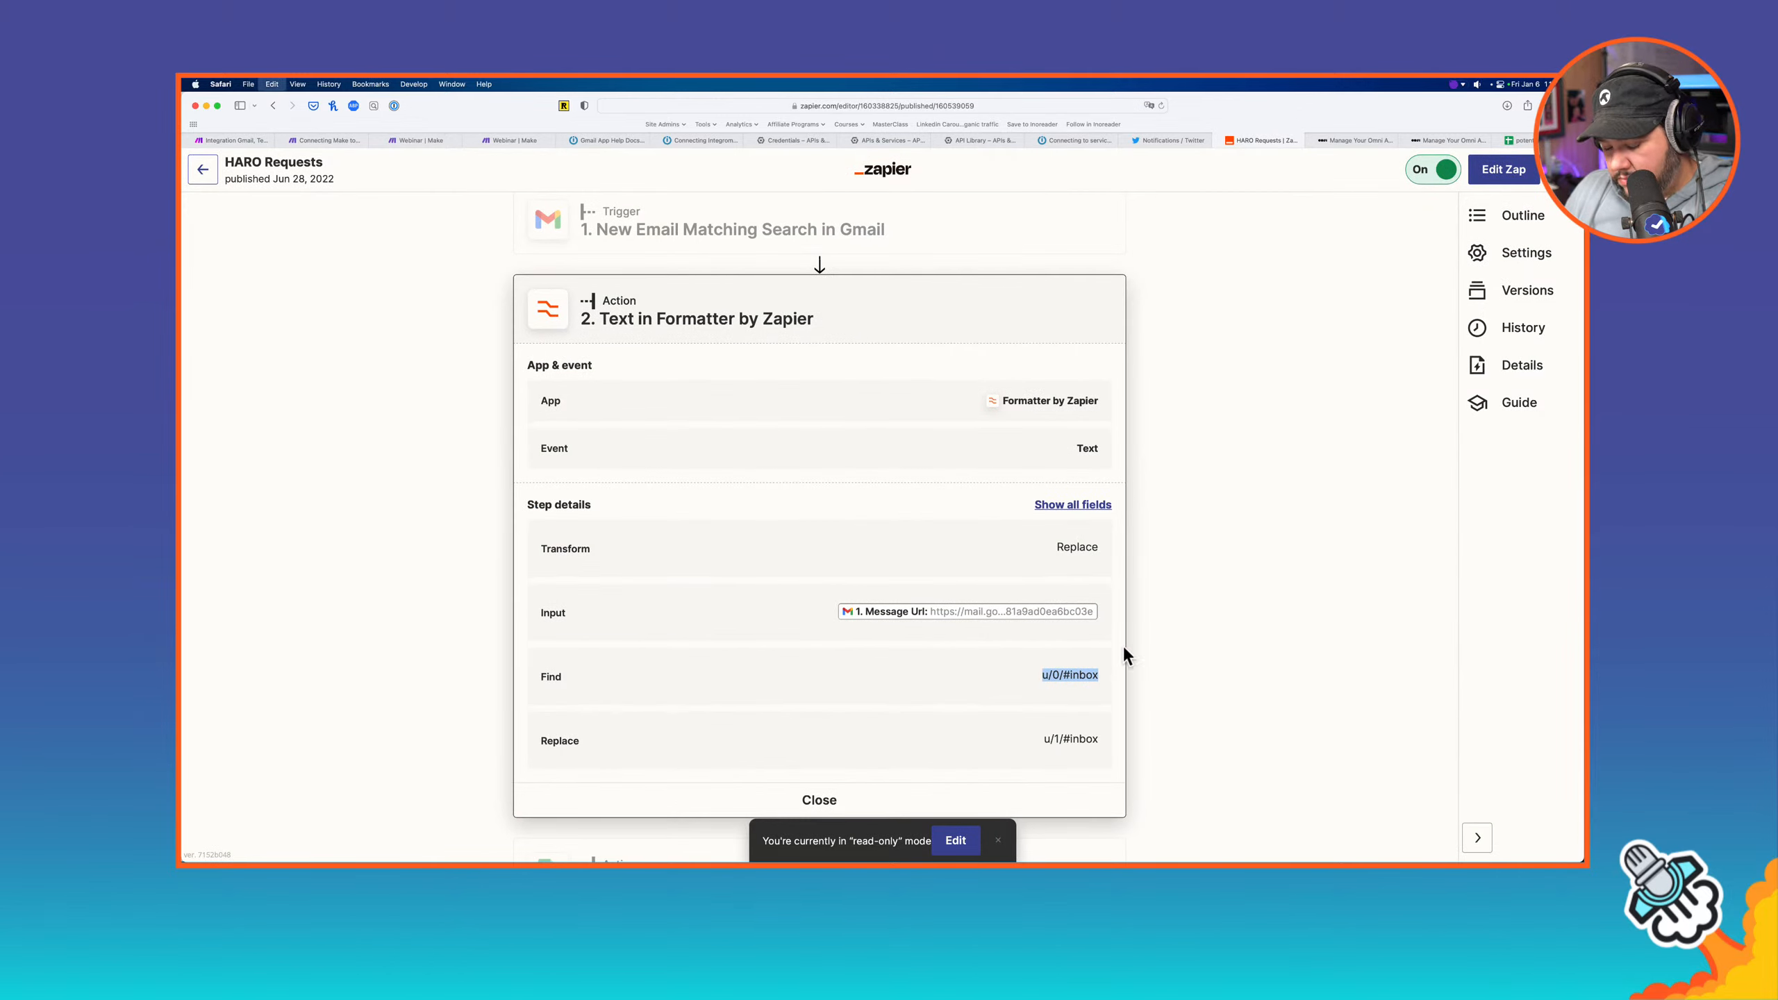
click(238, 142)
text(u/0/#inbox)
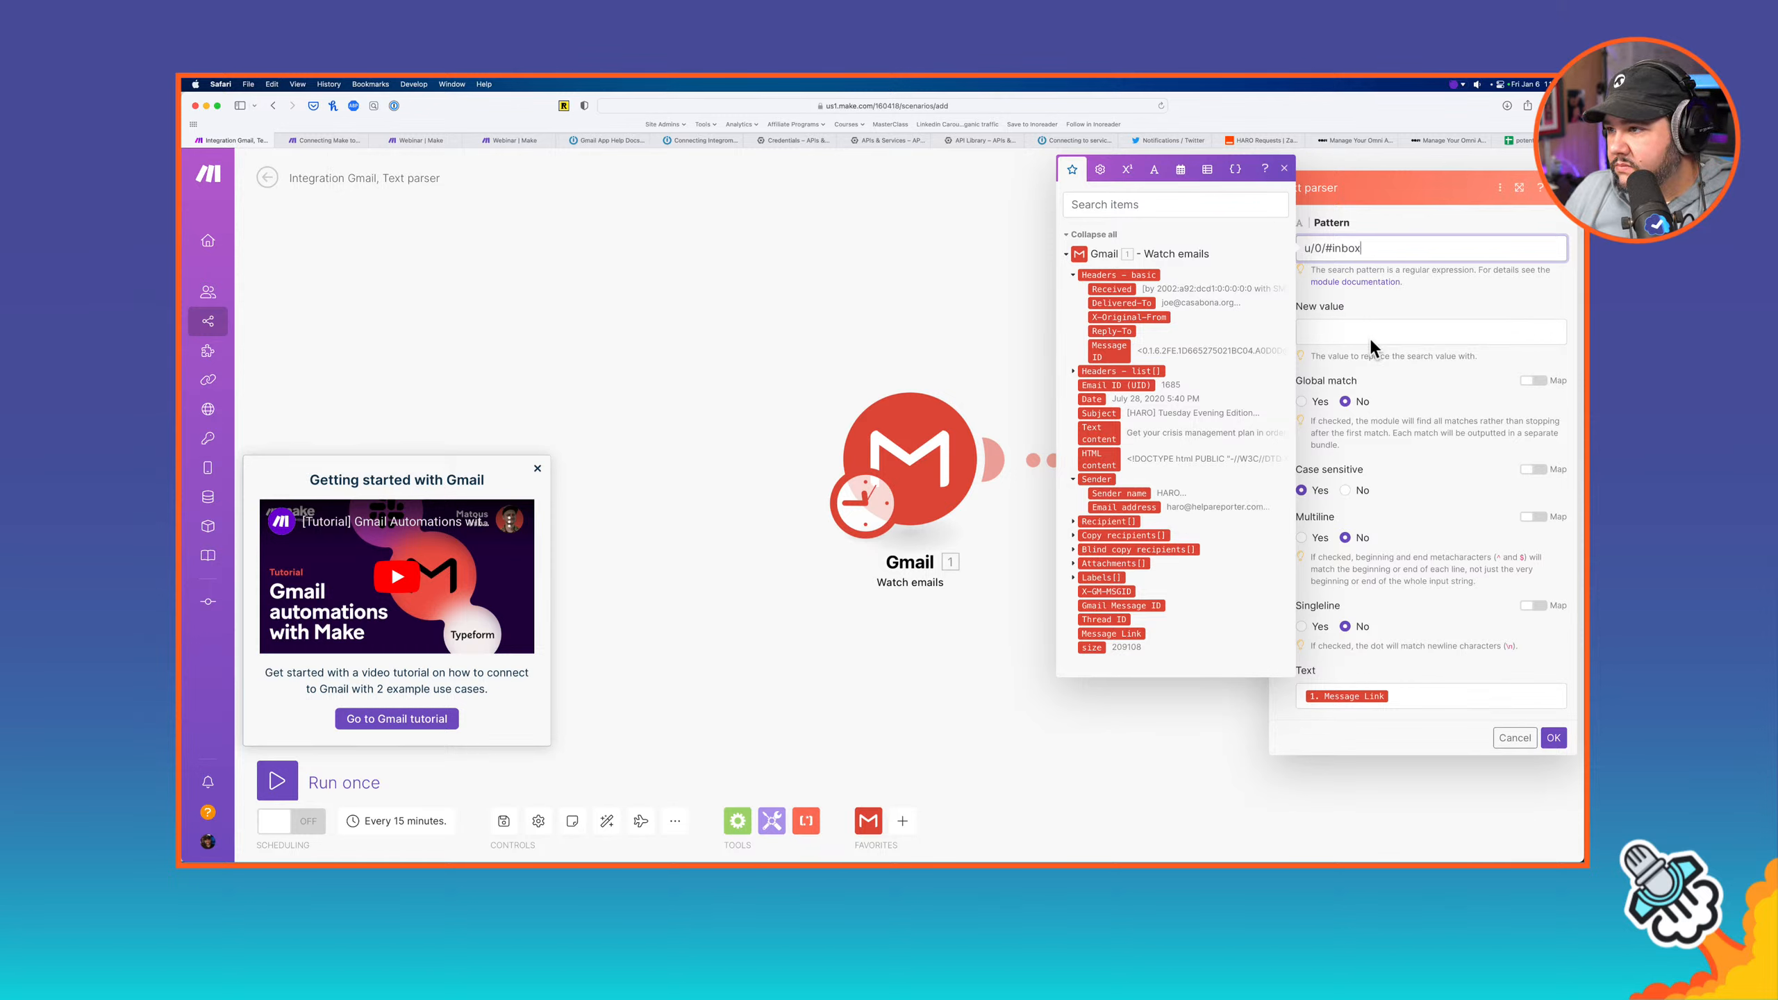
click(1363, 334)
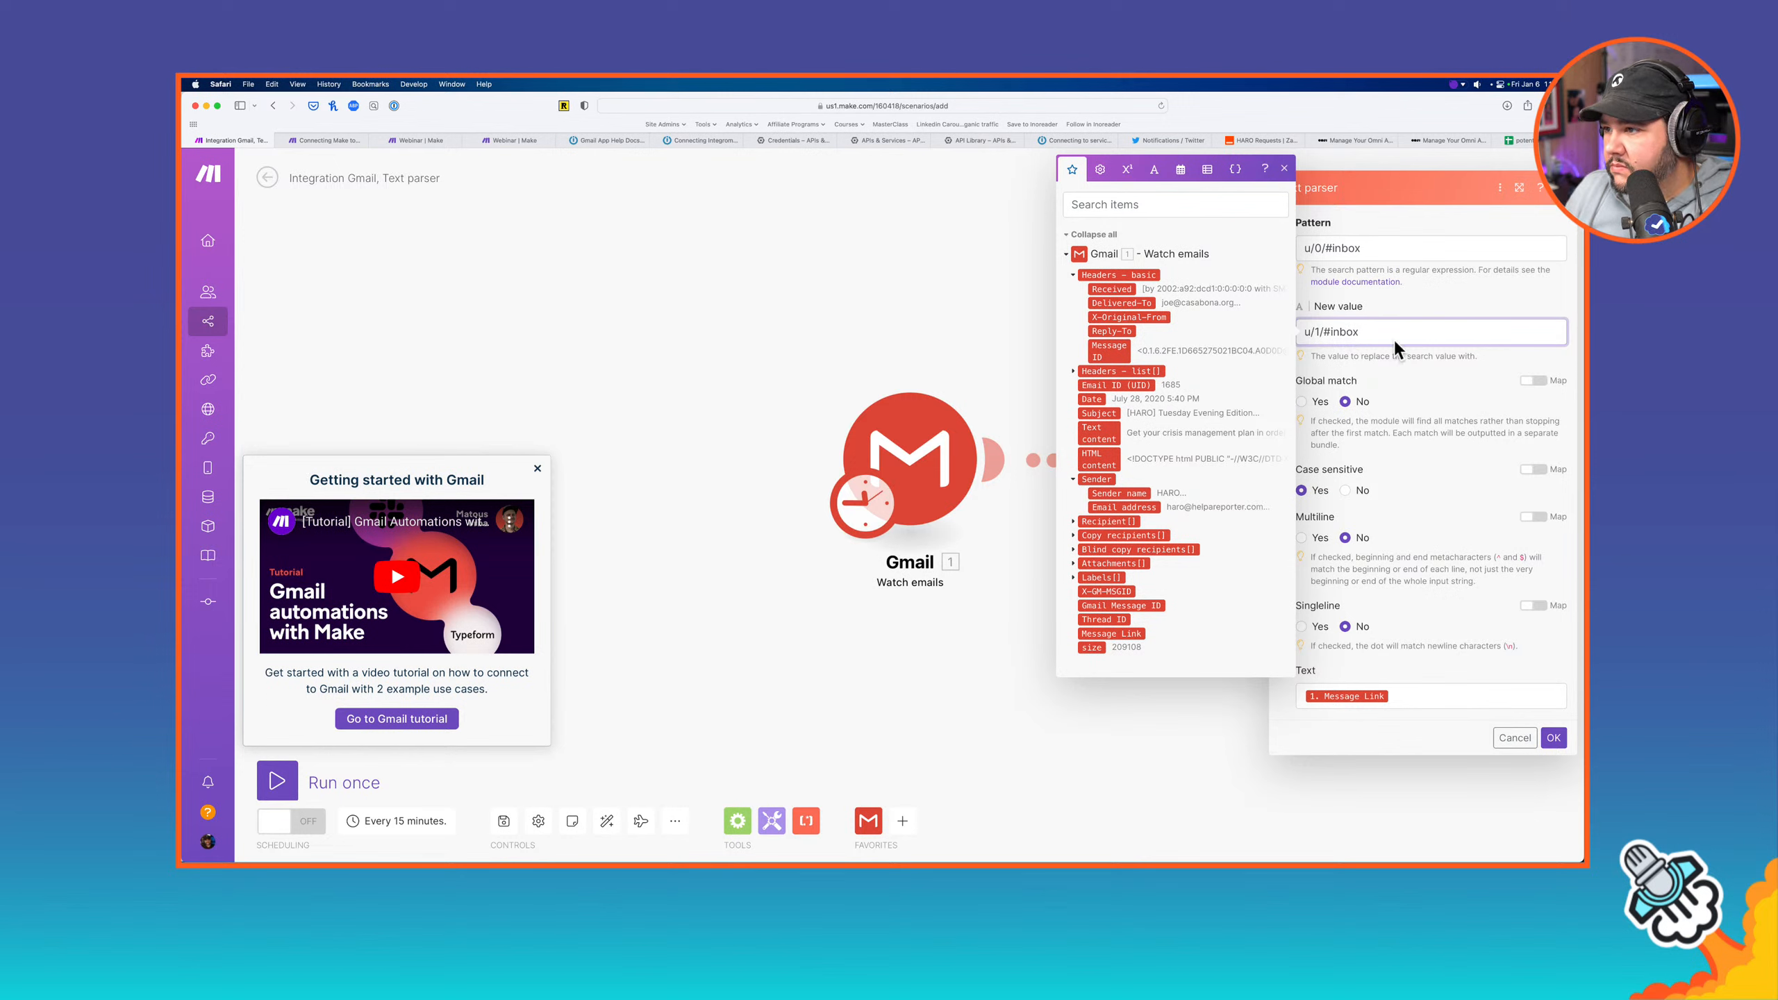
click(1453, 310)
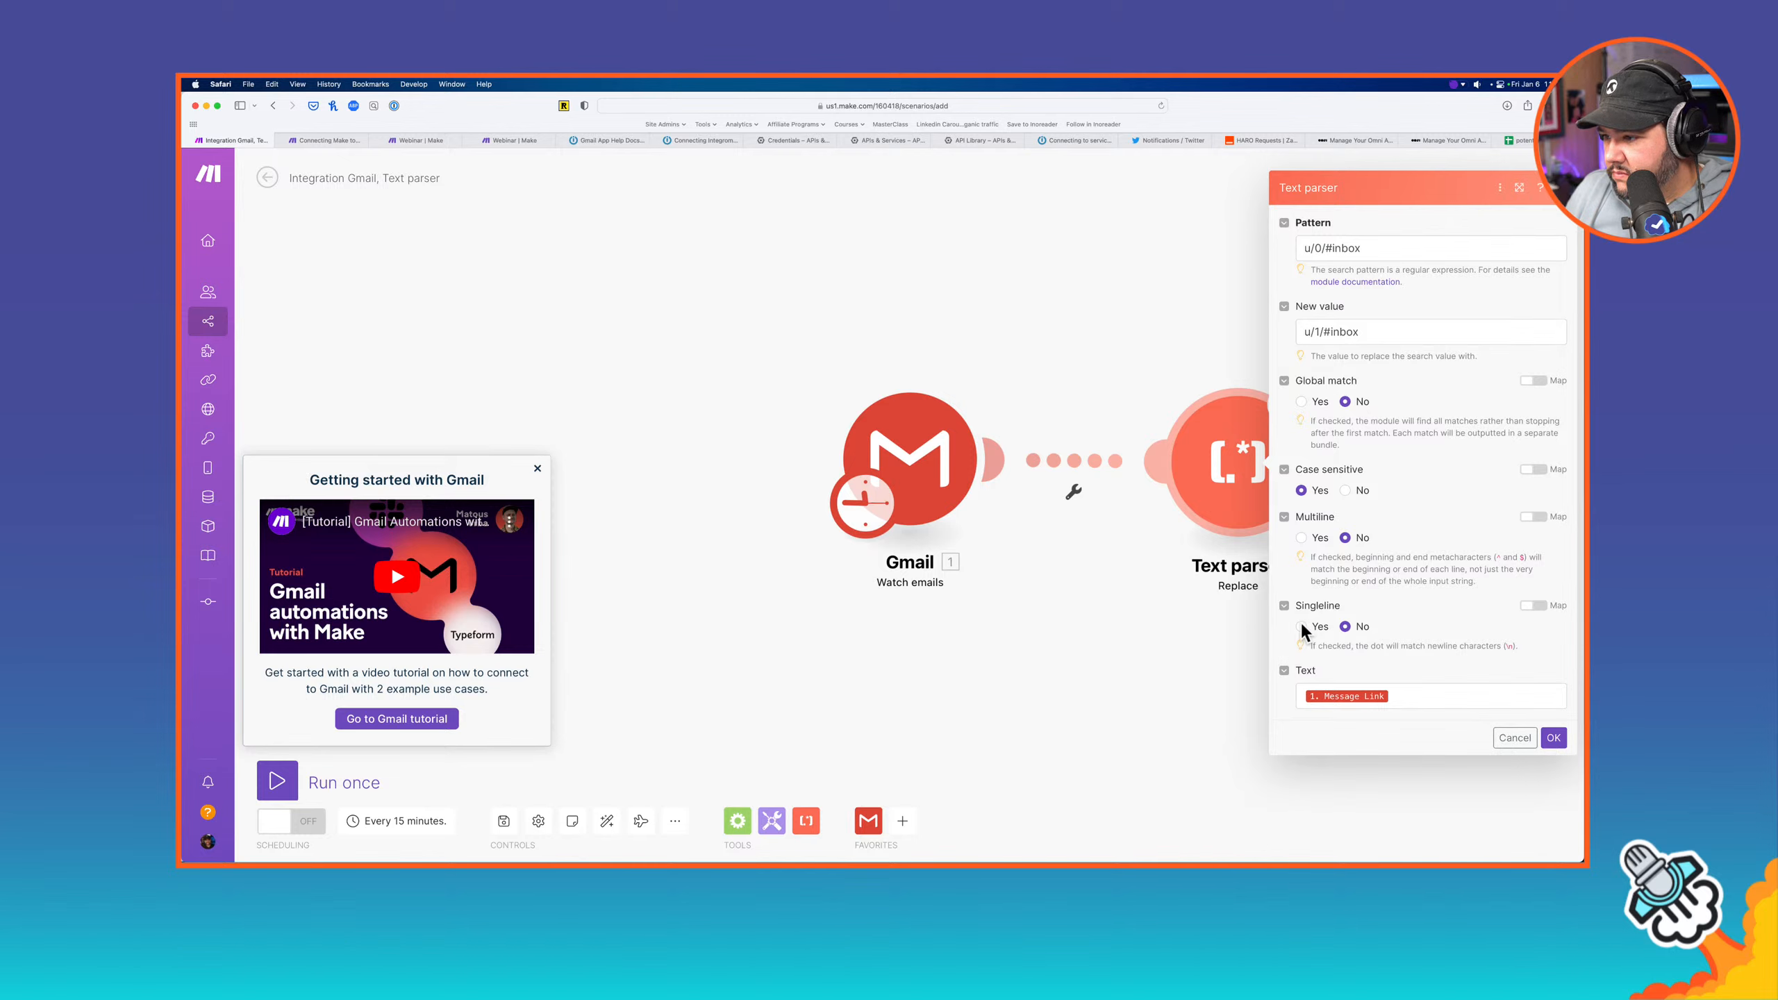
Save the Text parser settings and add a Google Sheets Add a Row module after it
click(1554, 739)
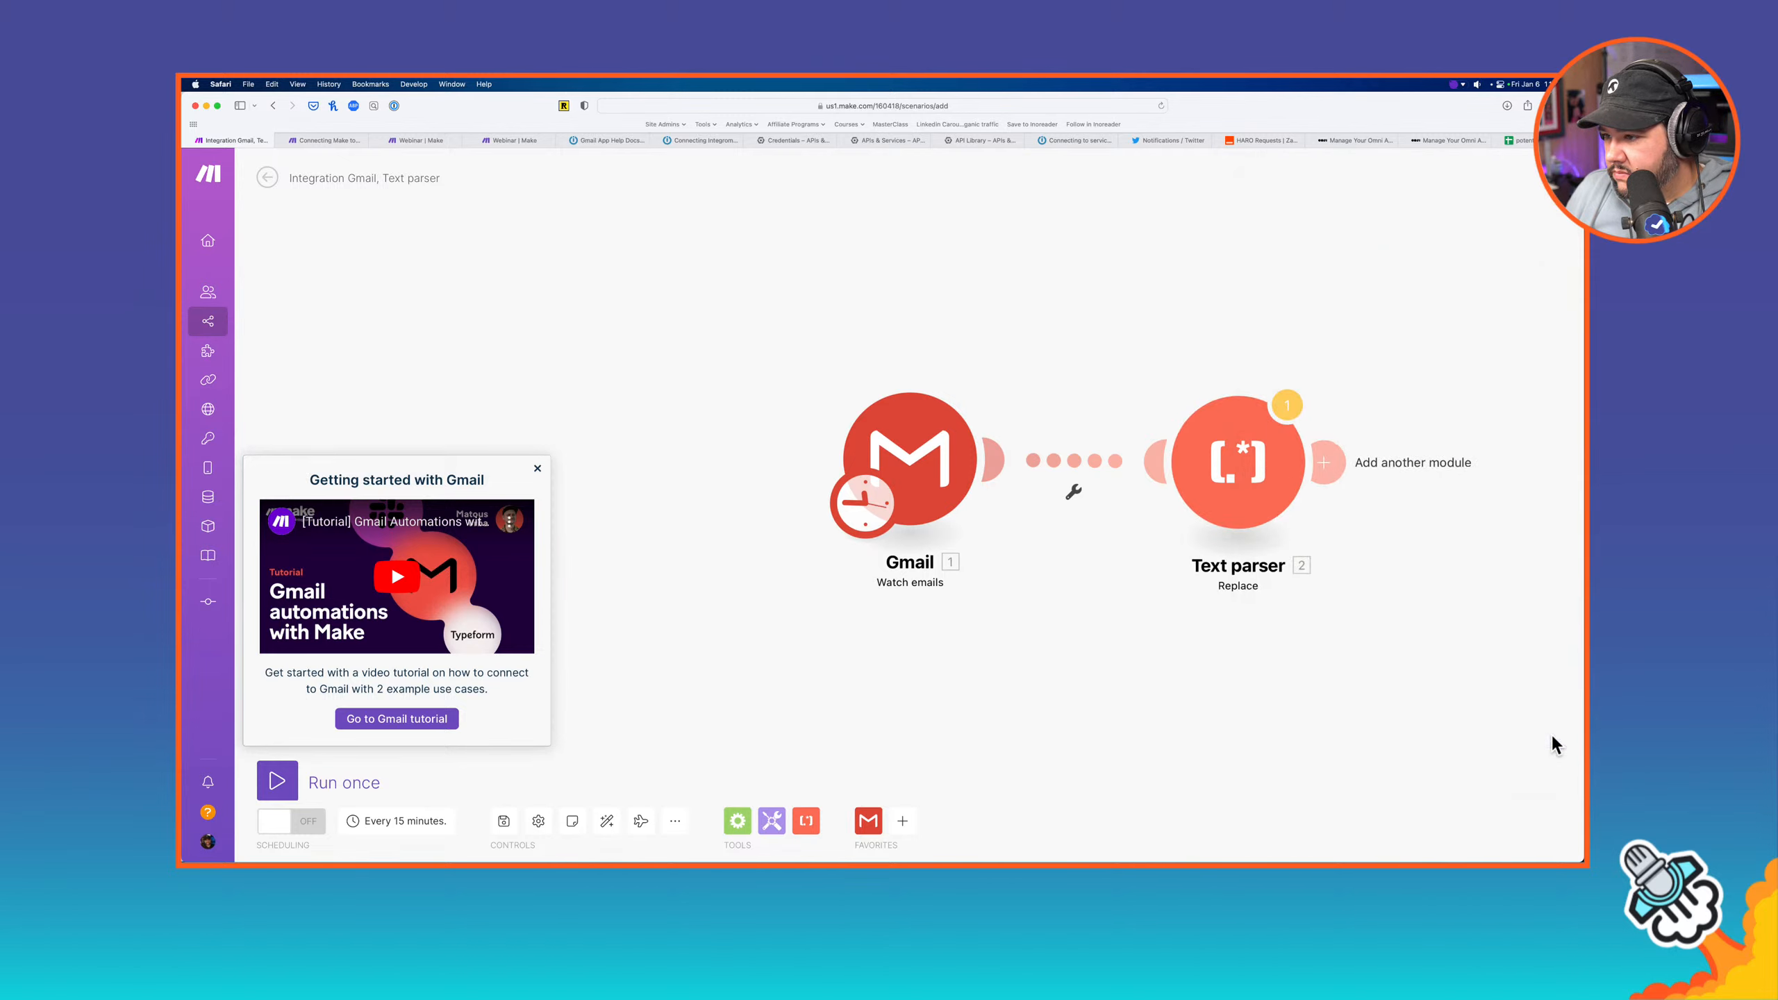
click(1324, 463)
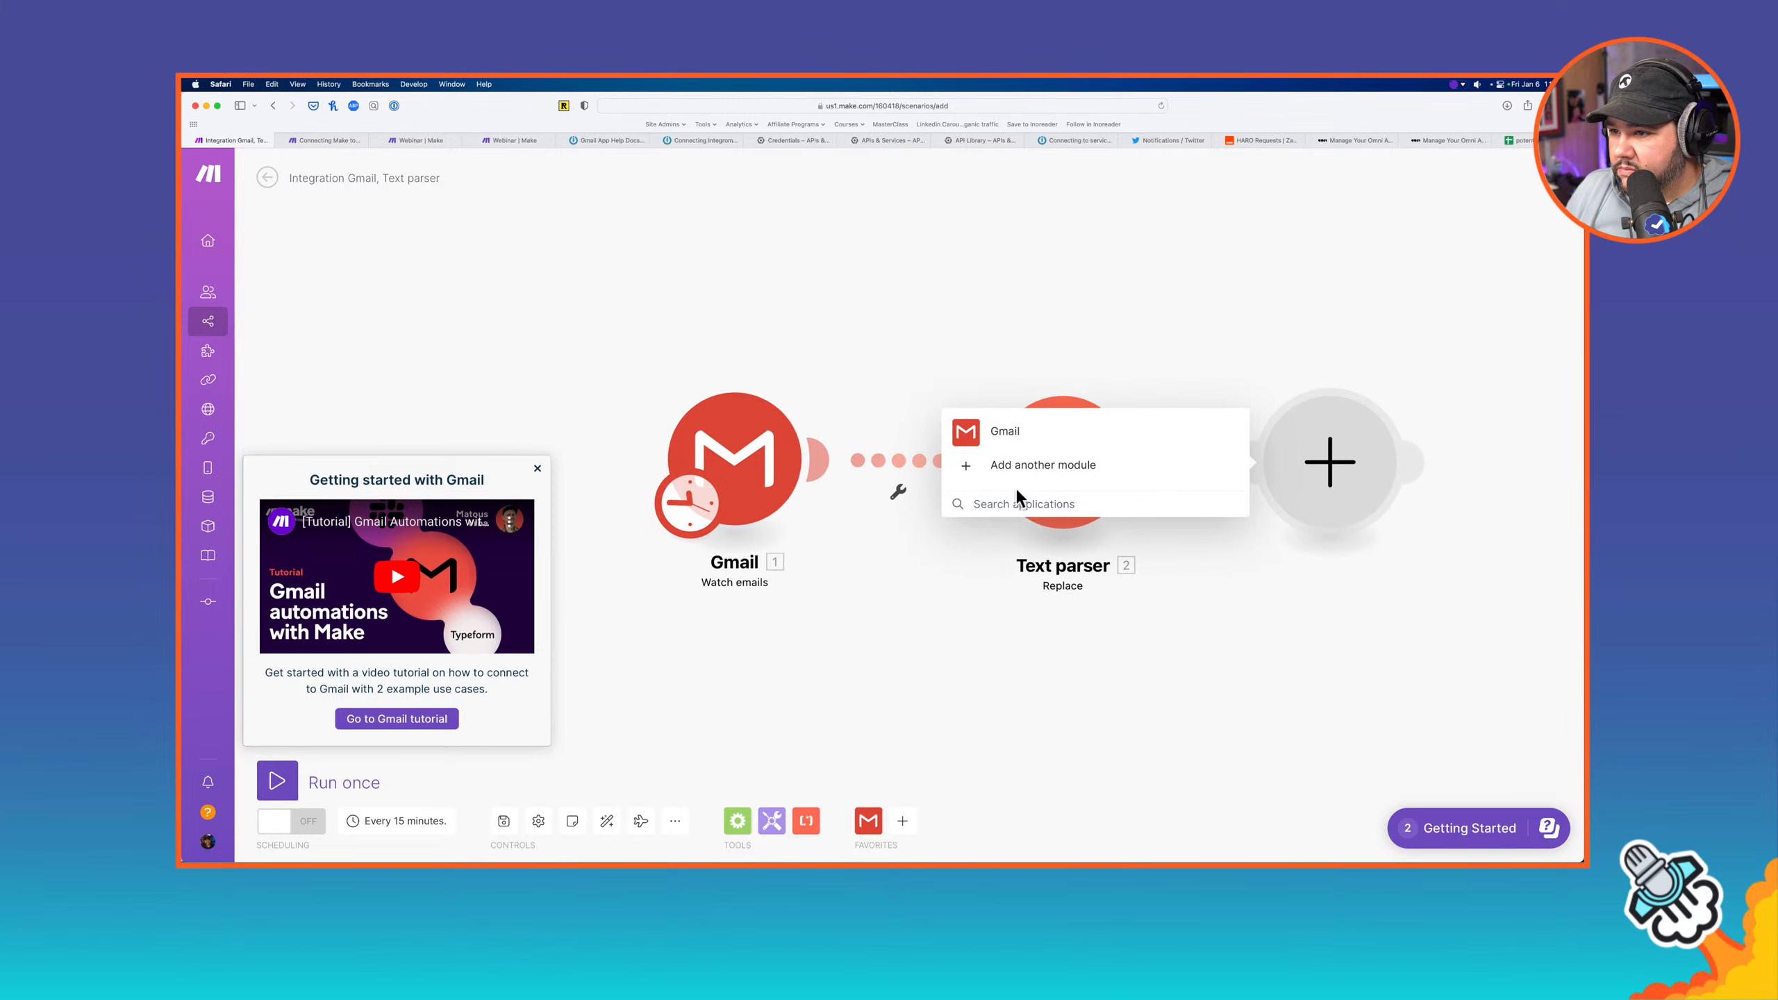
text(sheets)
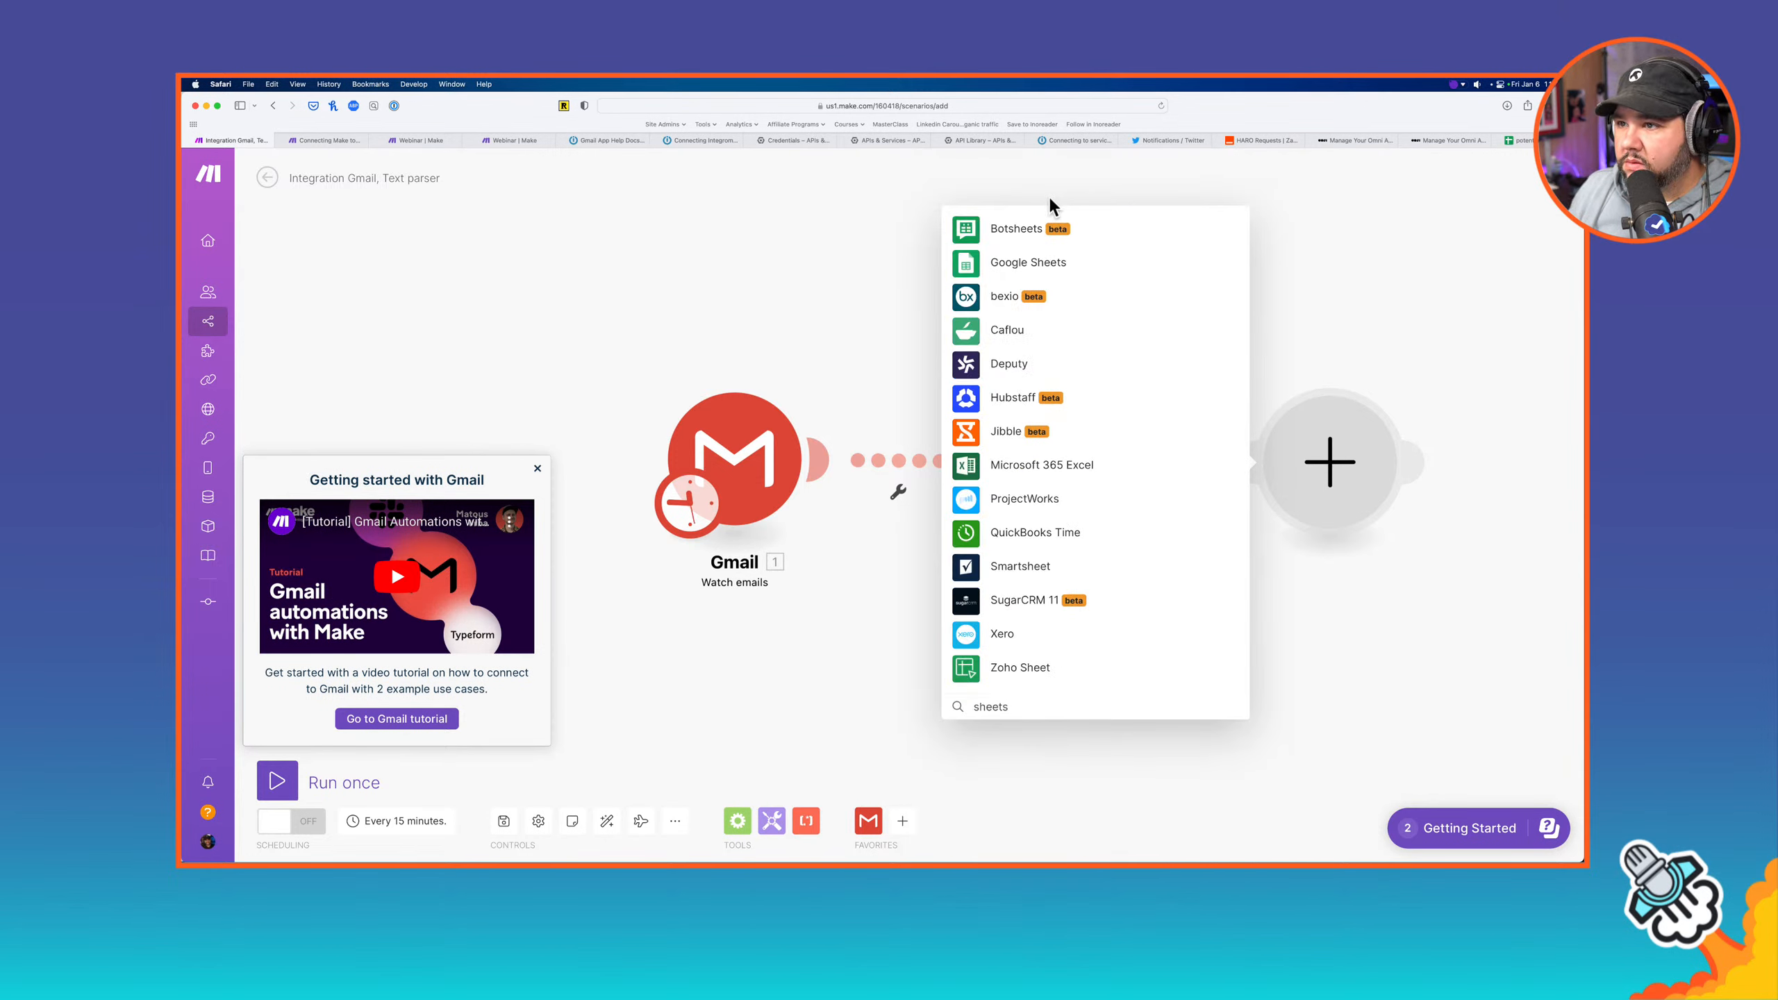
click(1020, 262)
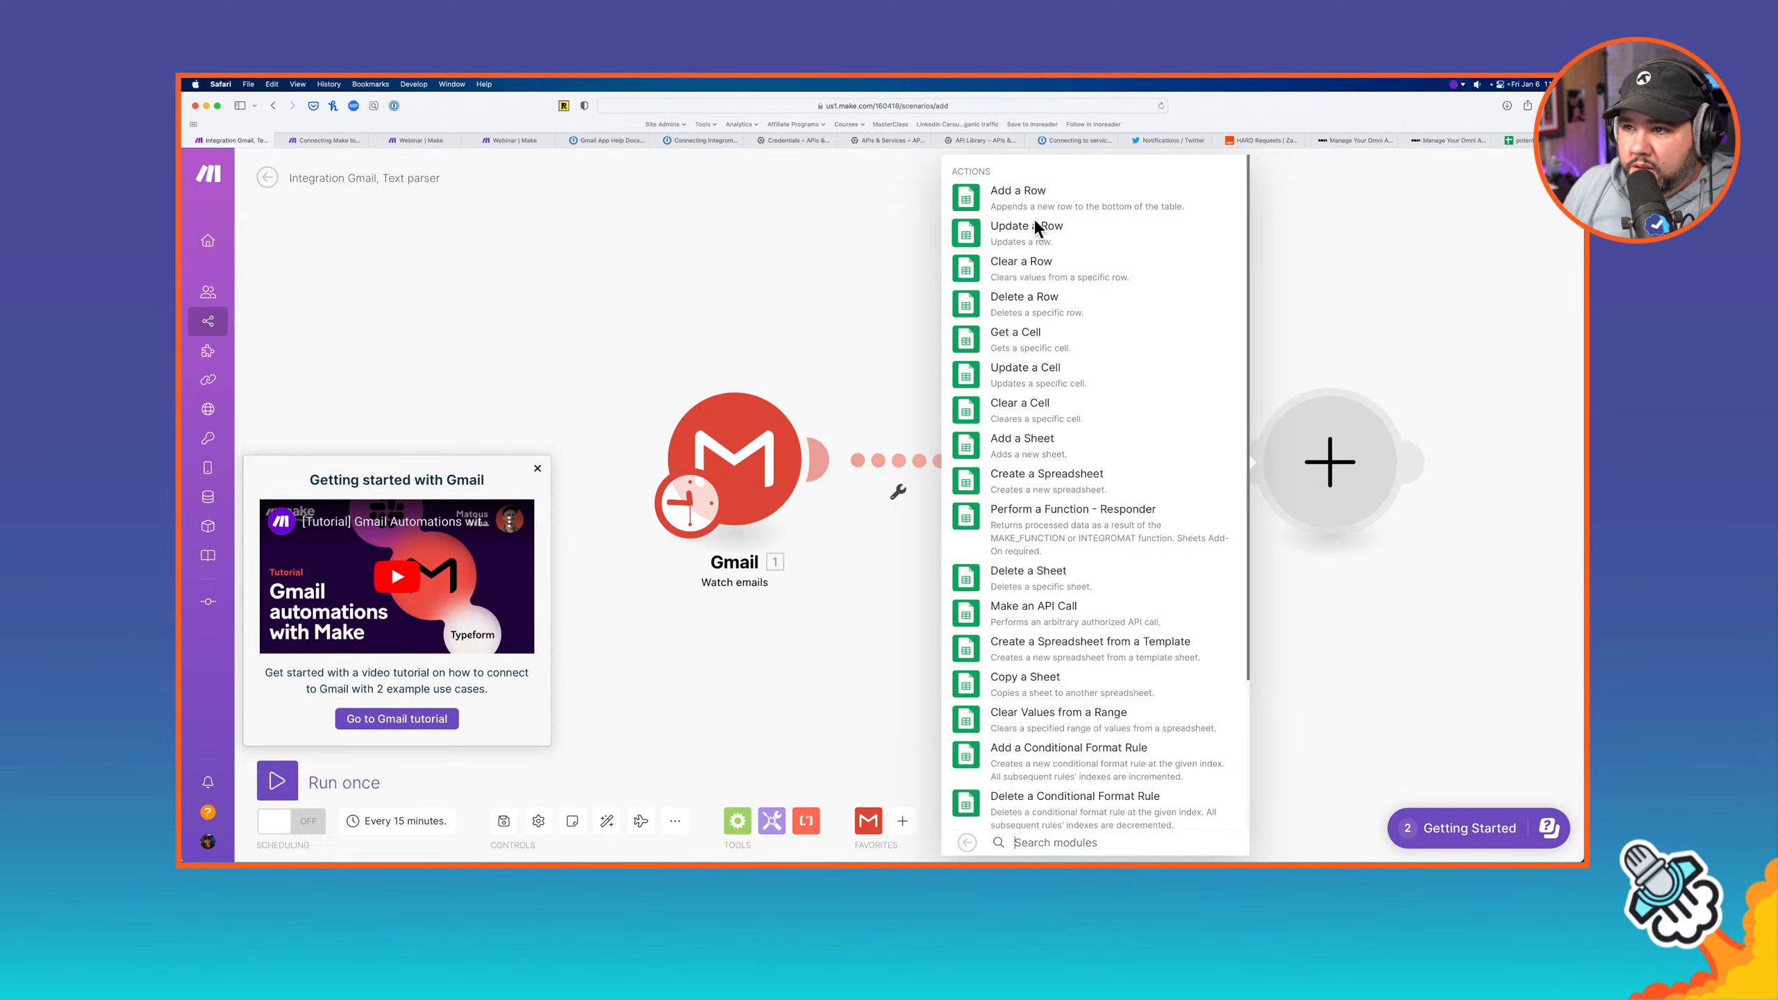
click(1061, 194)
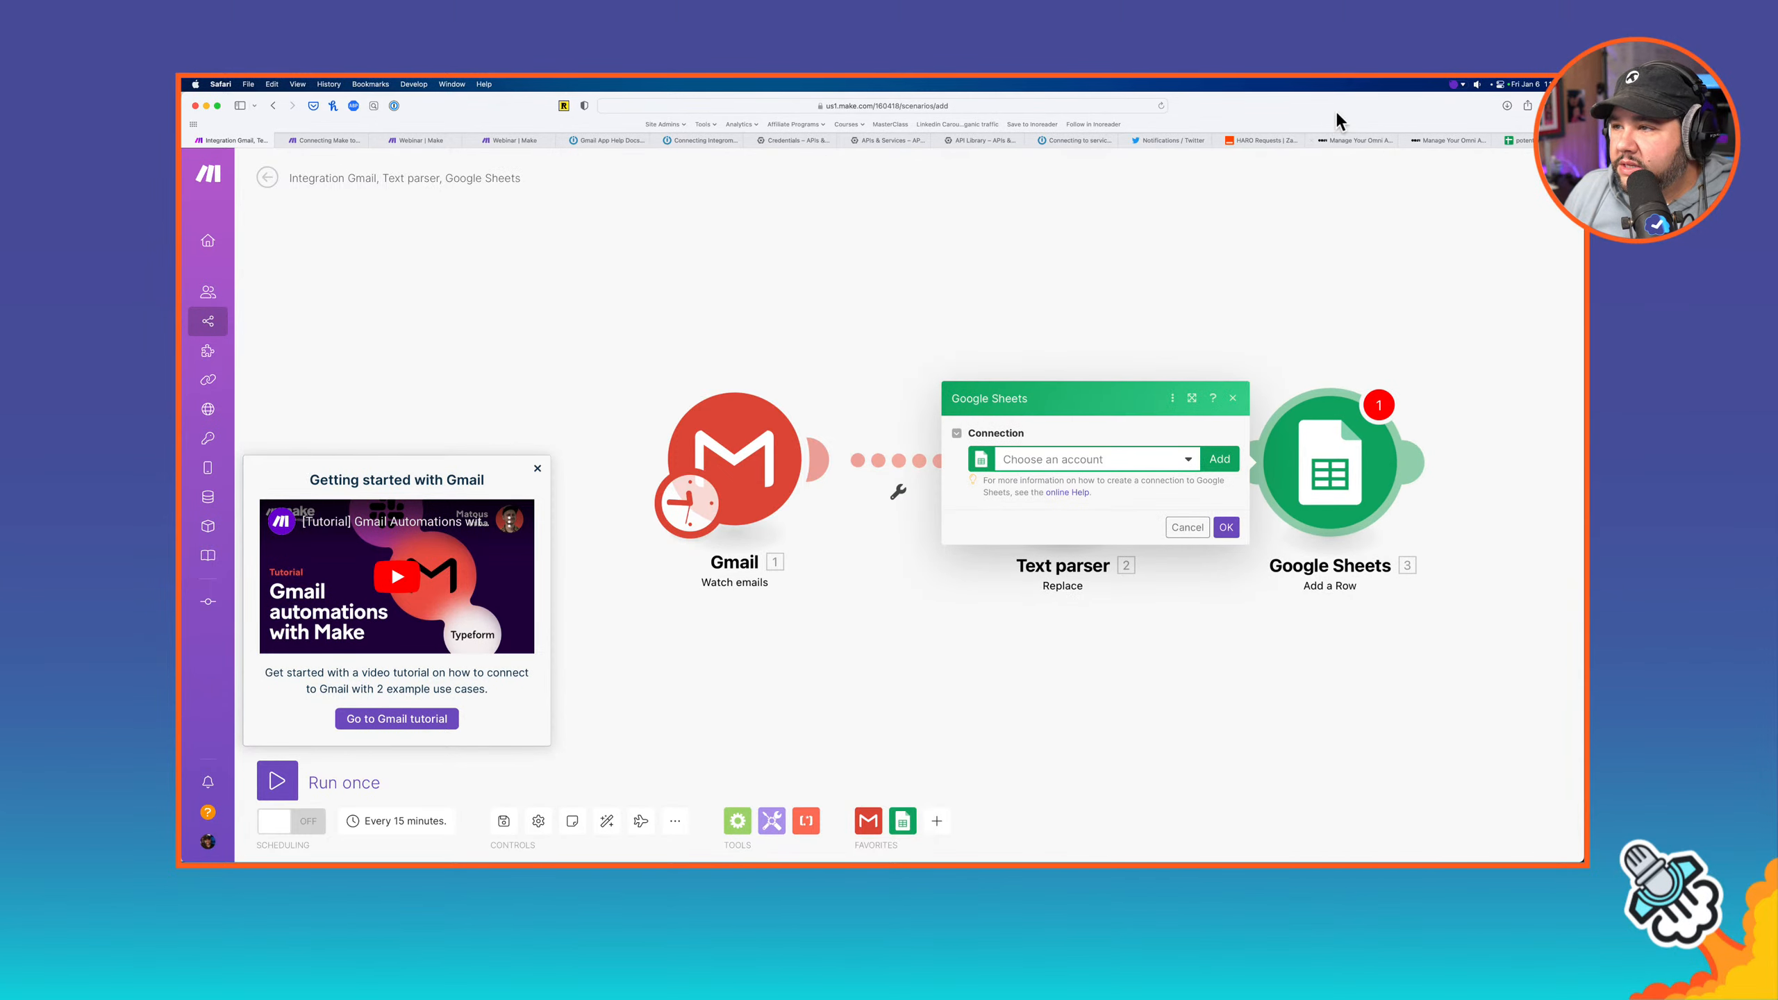
Check the Create Spreadsheet Row step's account and spreadsheet in the HARO Requests Zap and return to the Make scenario
click(1188, 142)
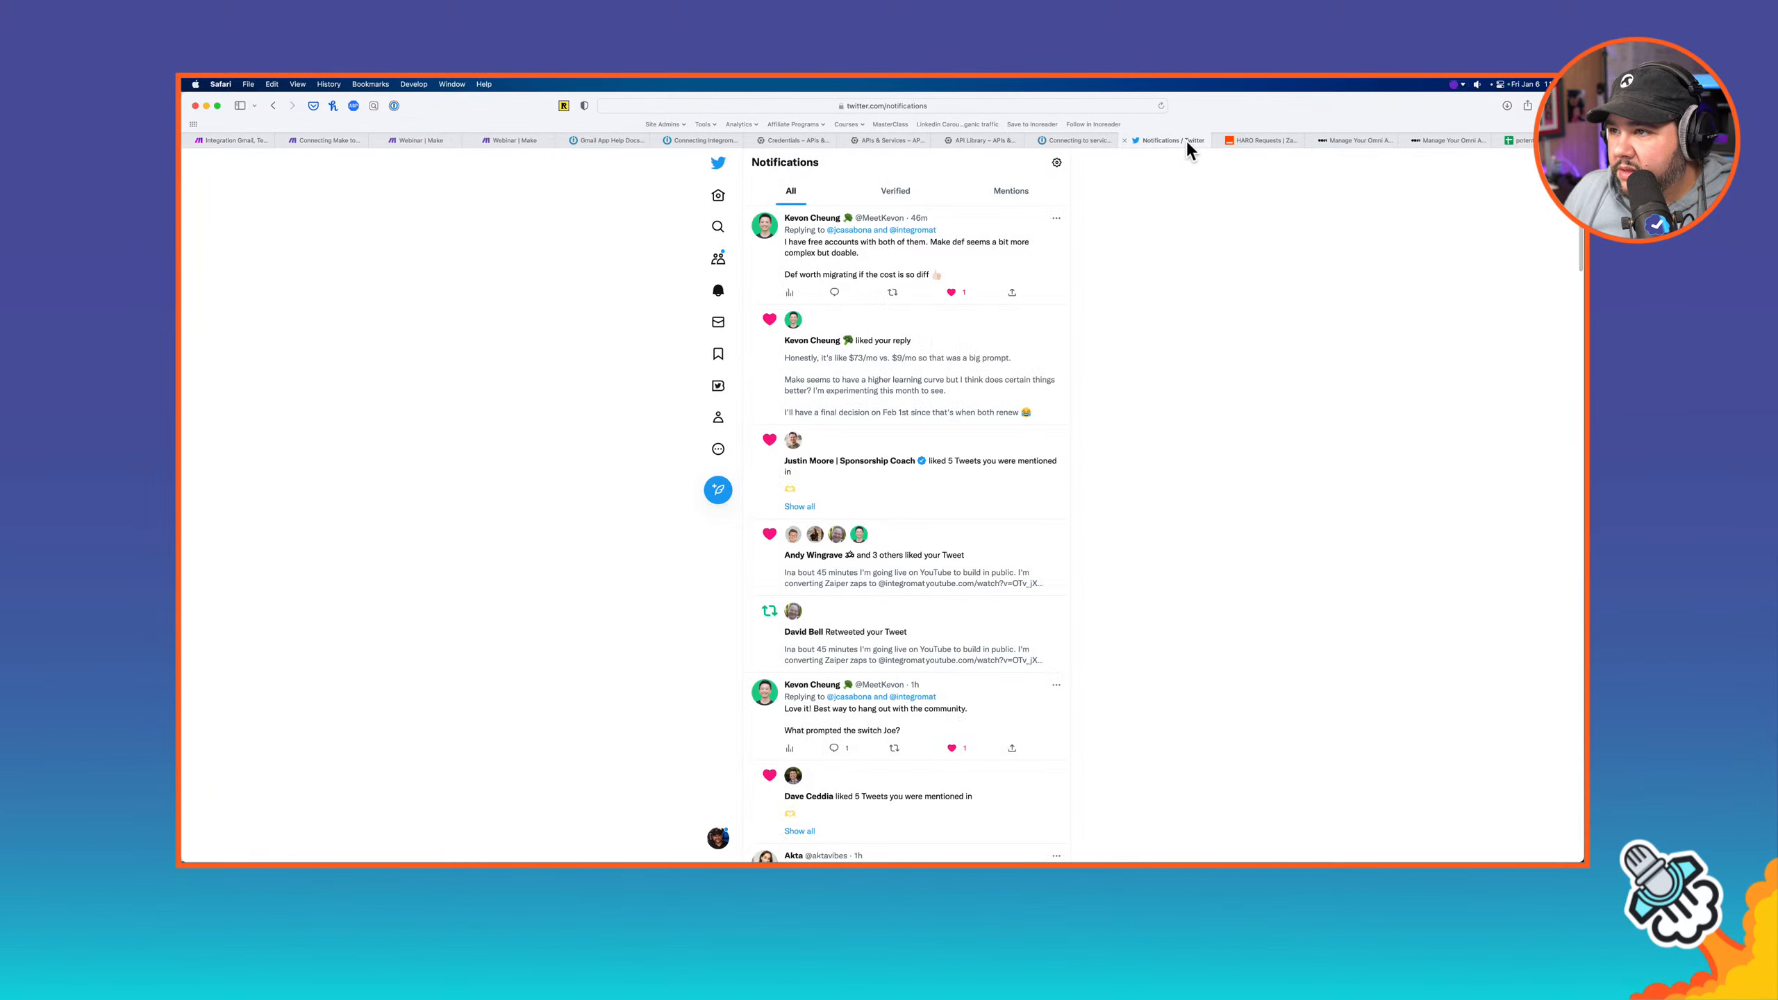
click(1245, 142)
scroll(842, 515, down, 2)
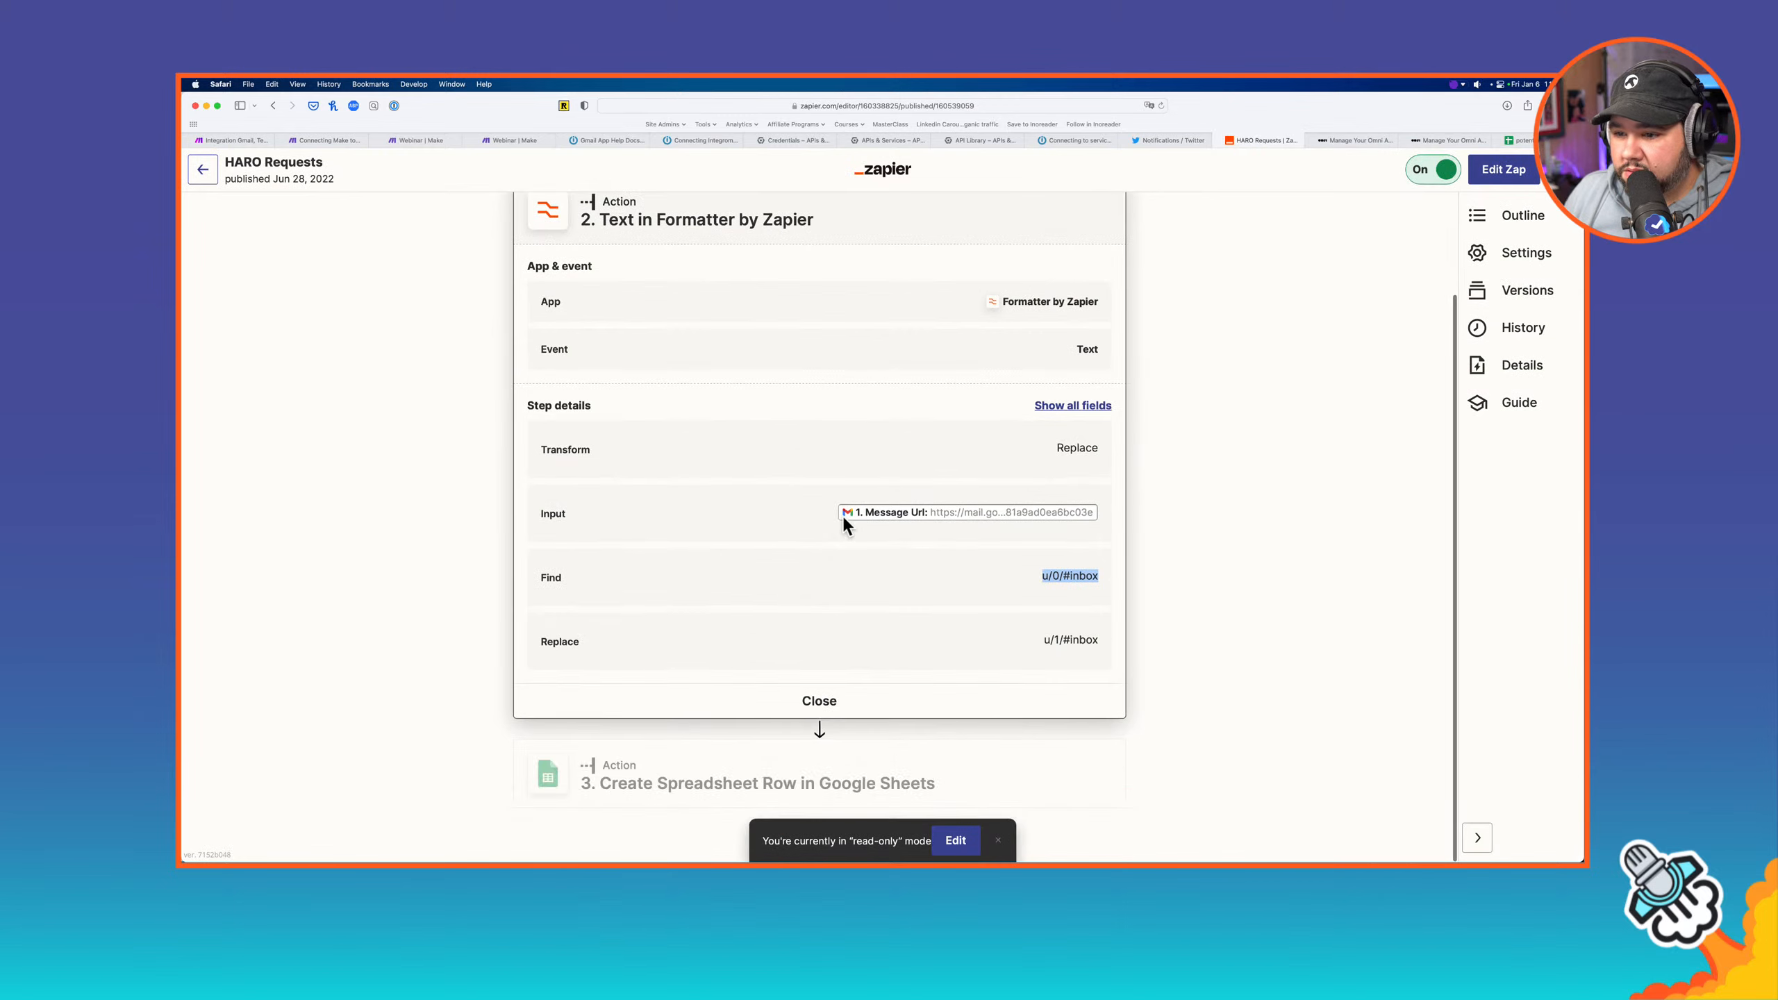
click(747, 778)
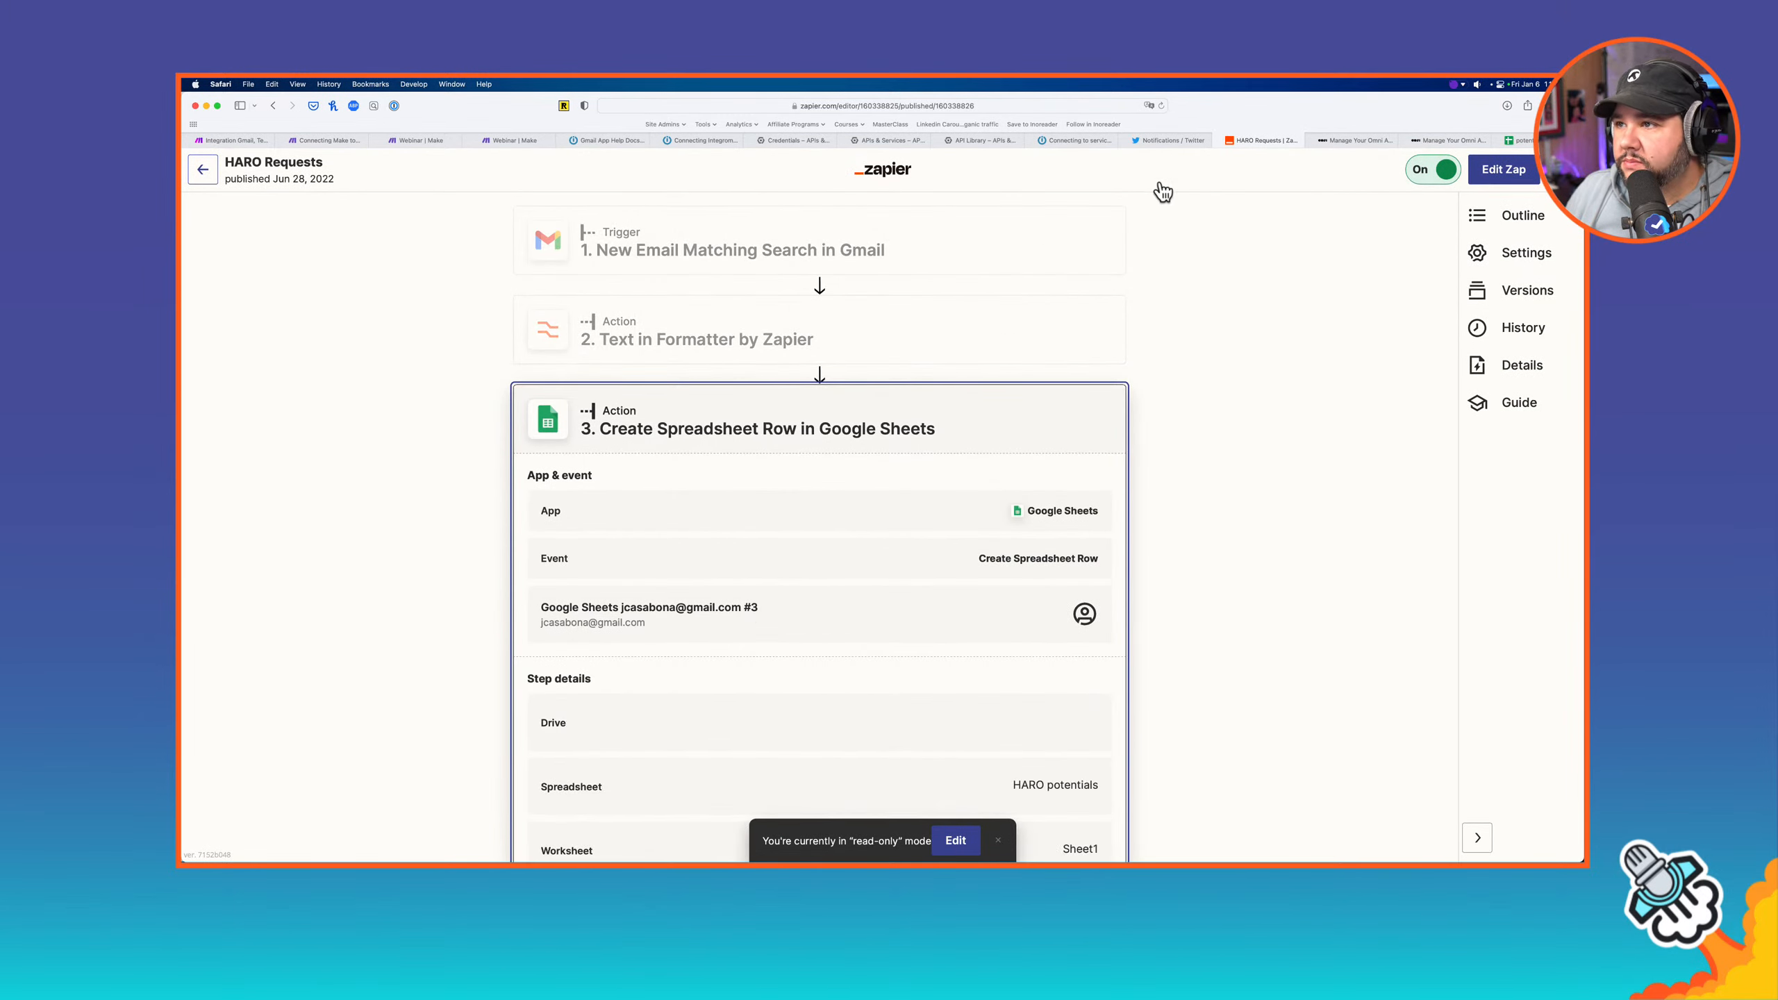
click(228, 140)
click(1217, 461)
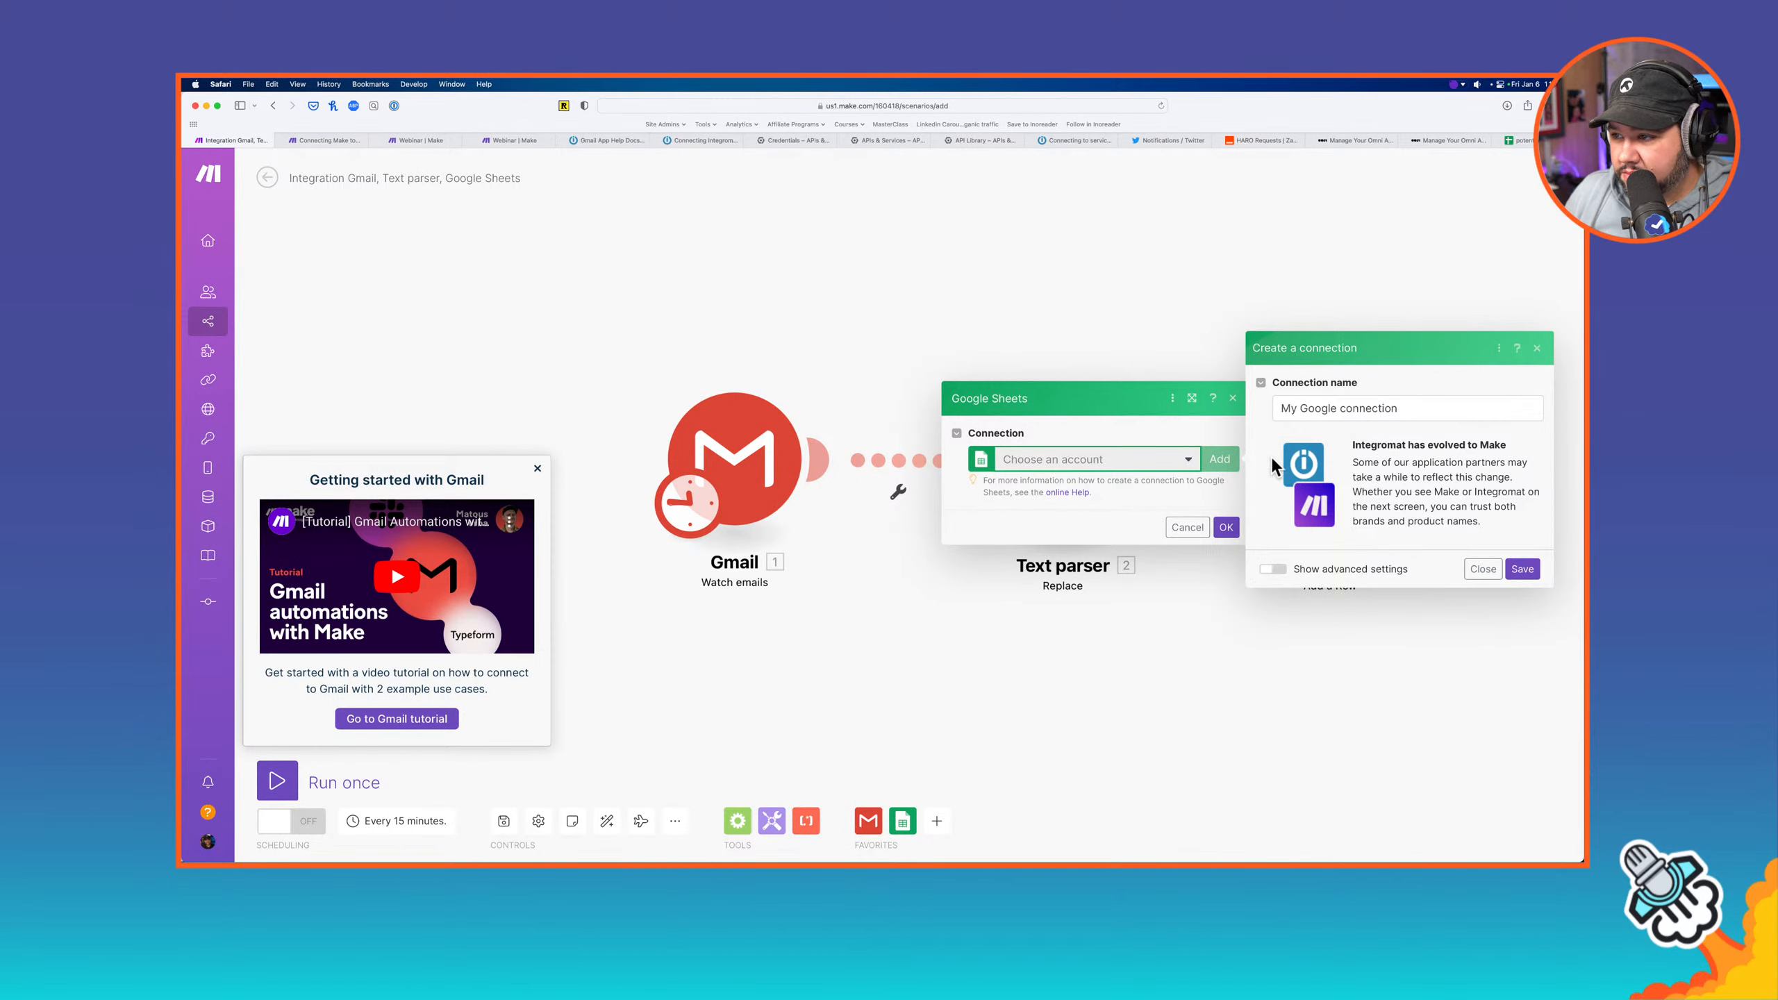
click(1352, 410)
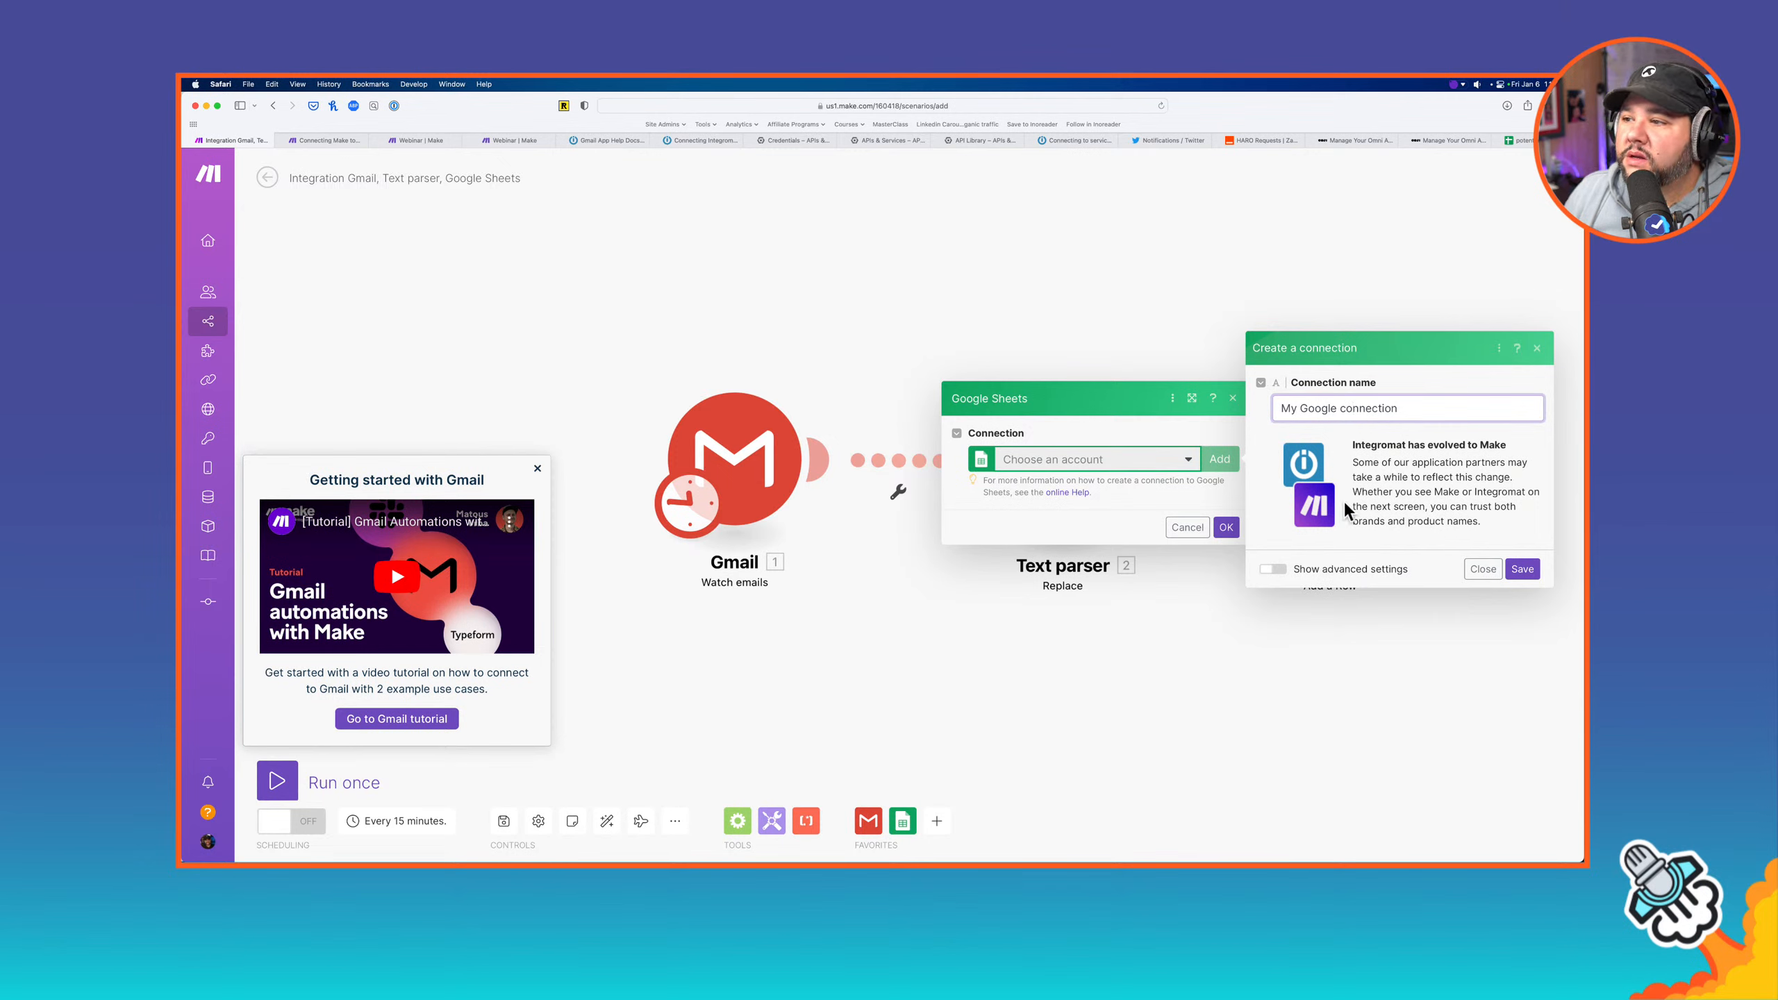
click(1154, 460)
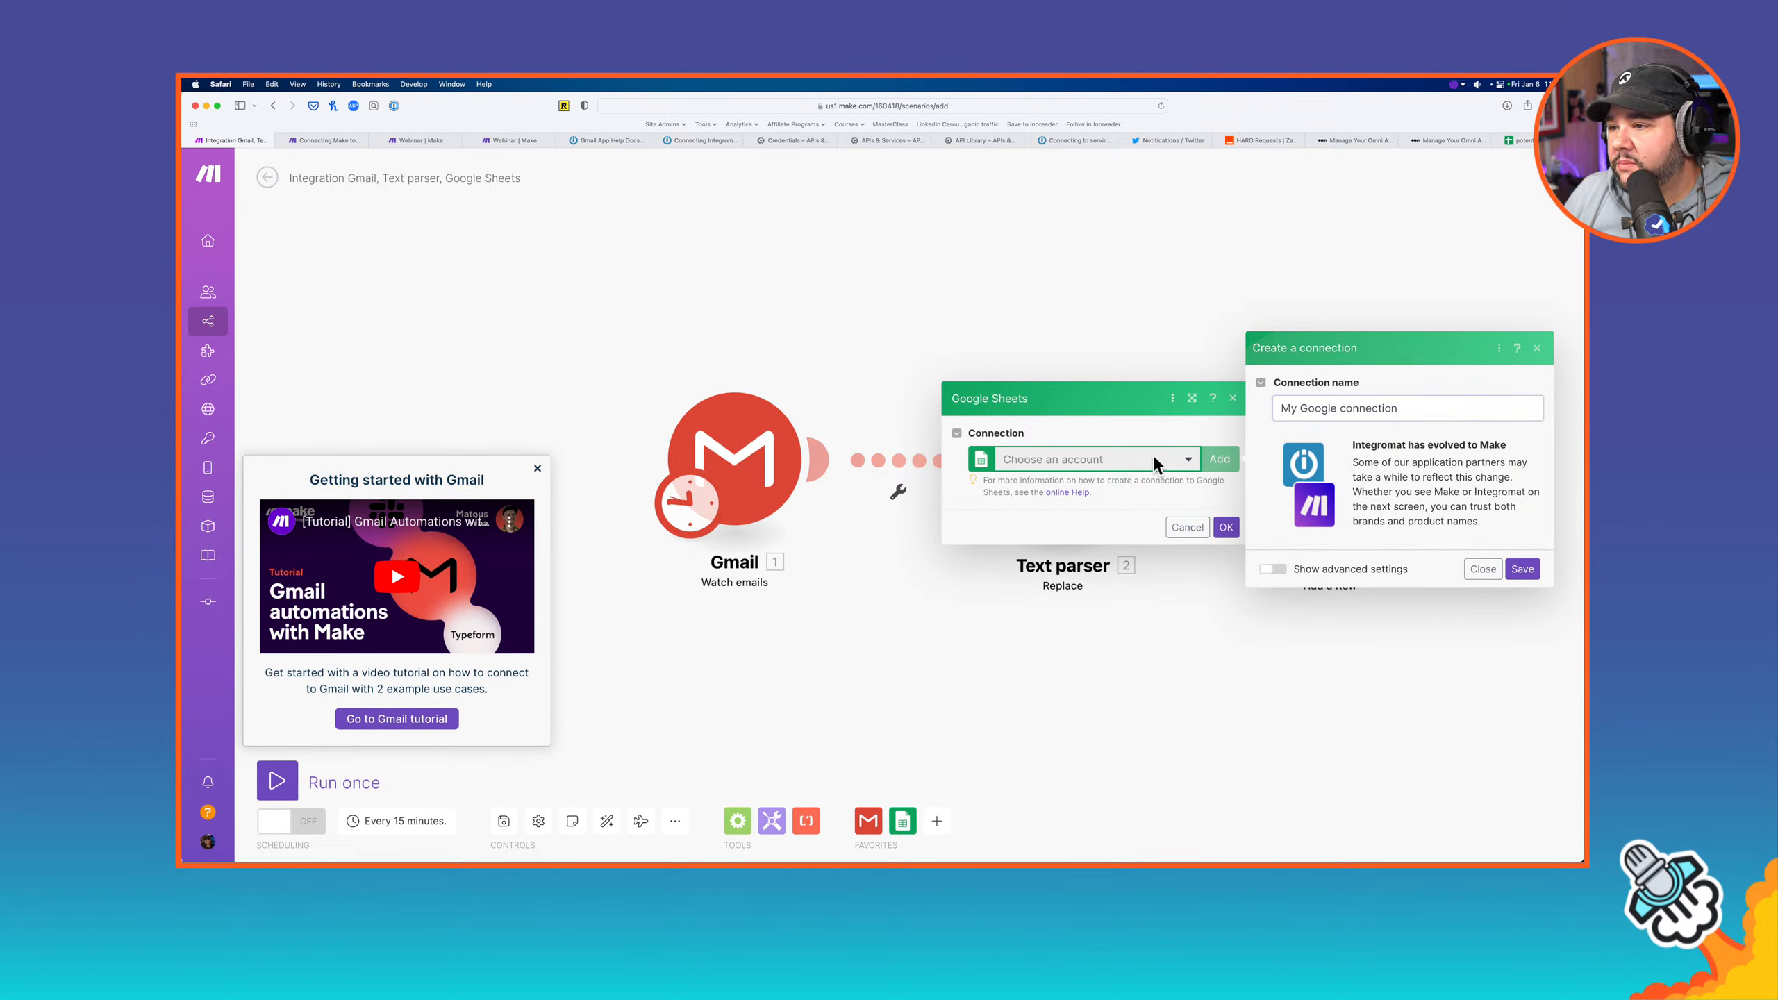
click(1477, 571)
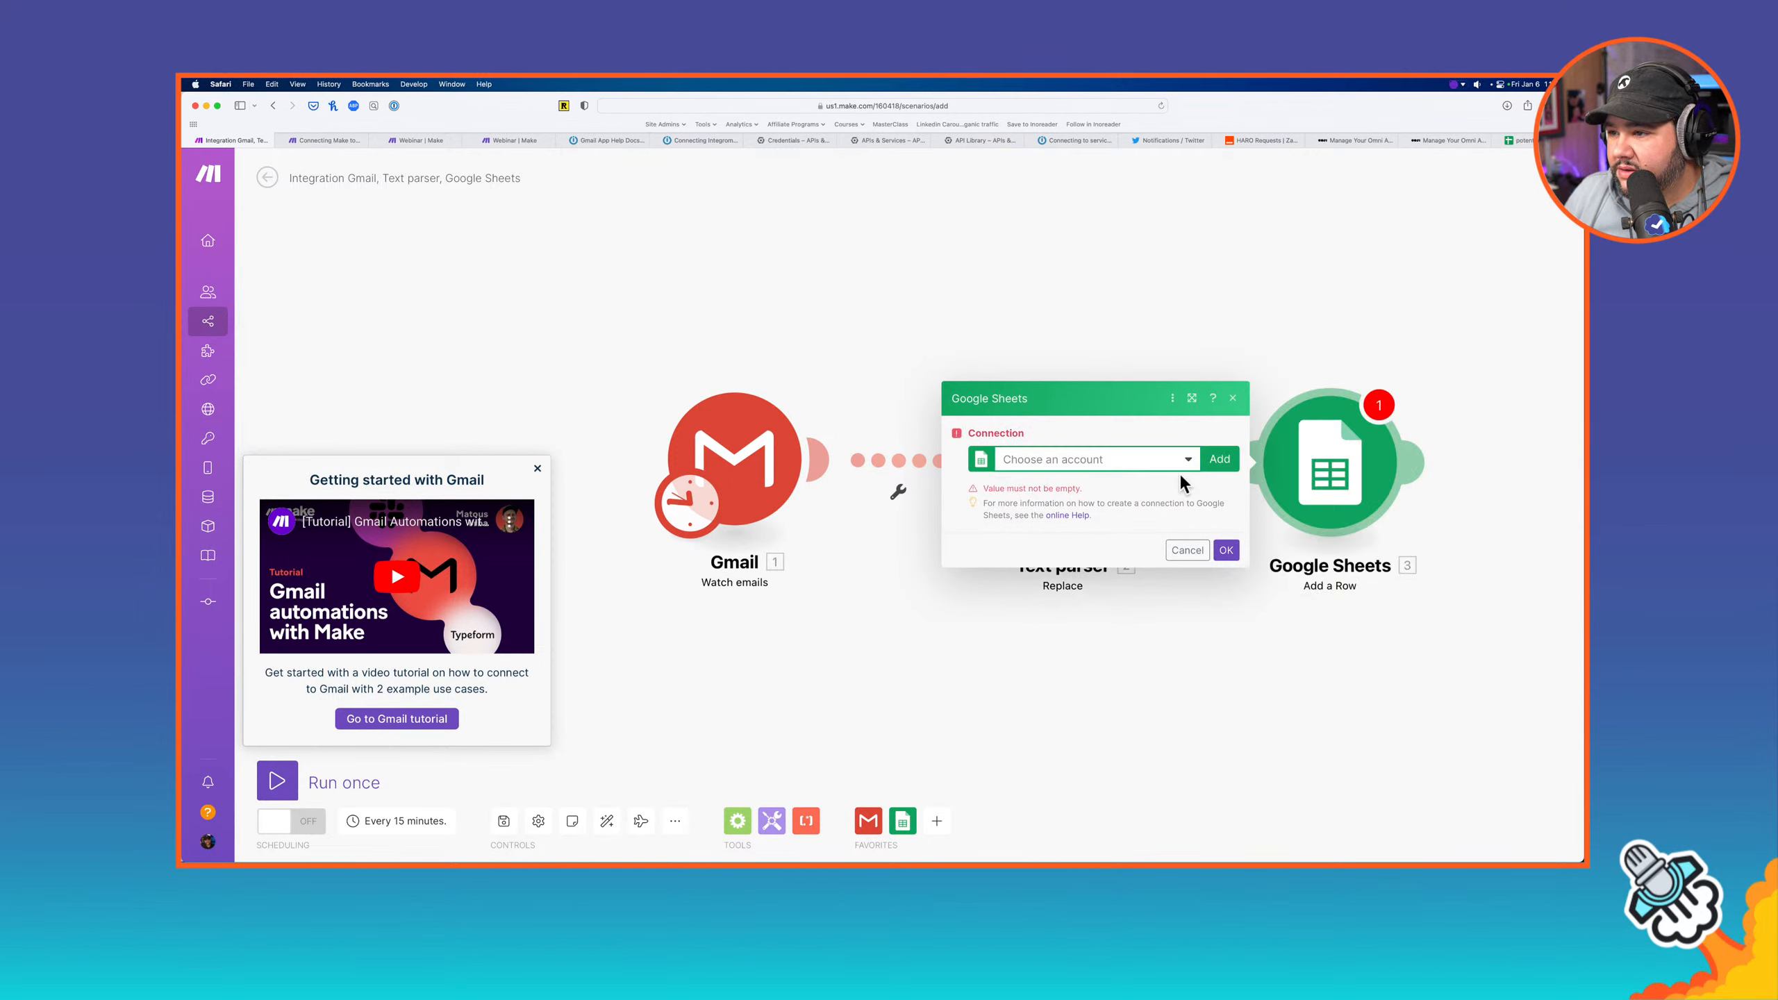
Select My Google connection for the Google Sheets module and extend its permissions by allowing Make access to the matching Google account
click(1185, 463)
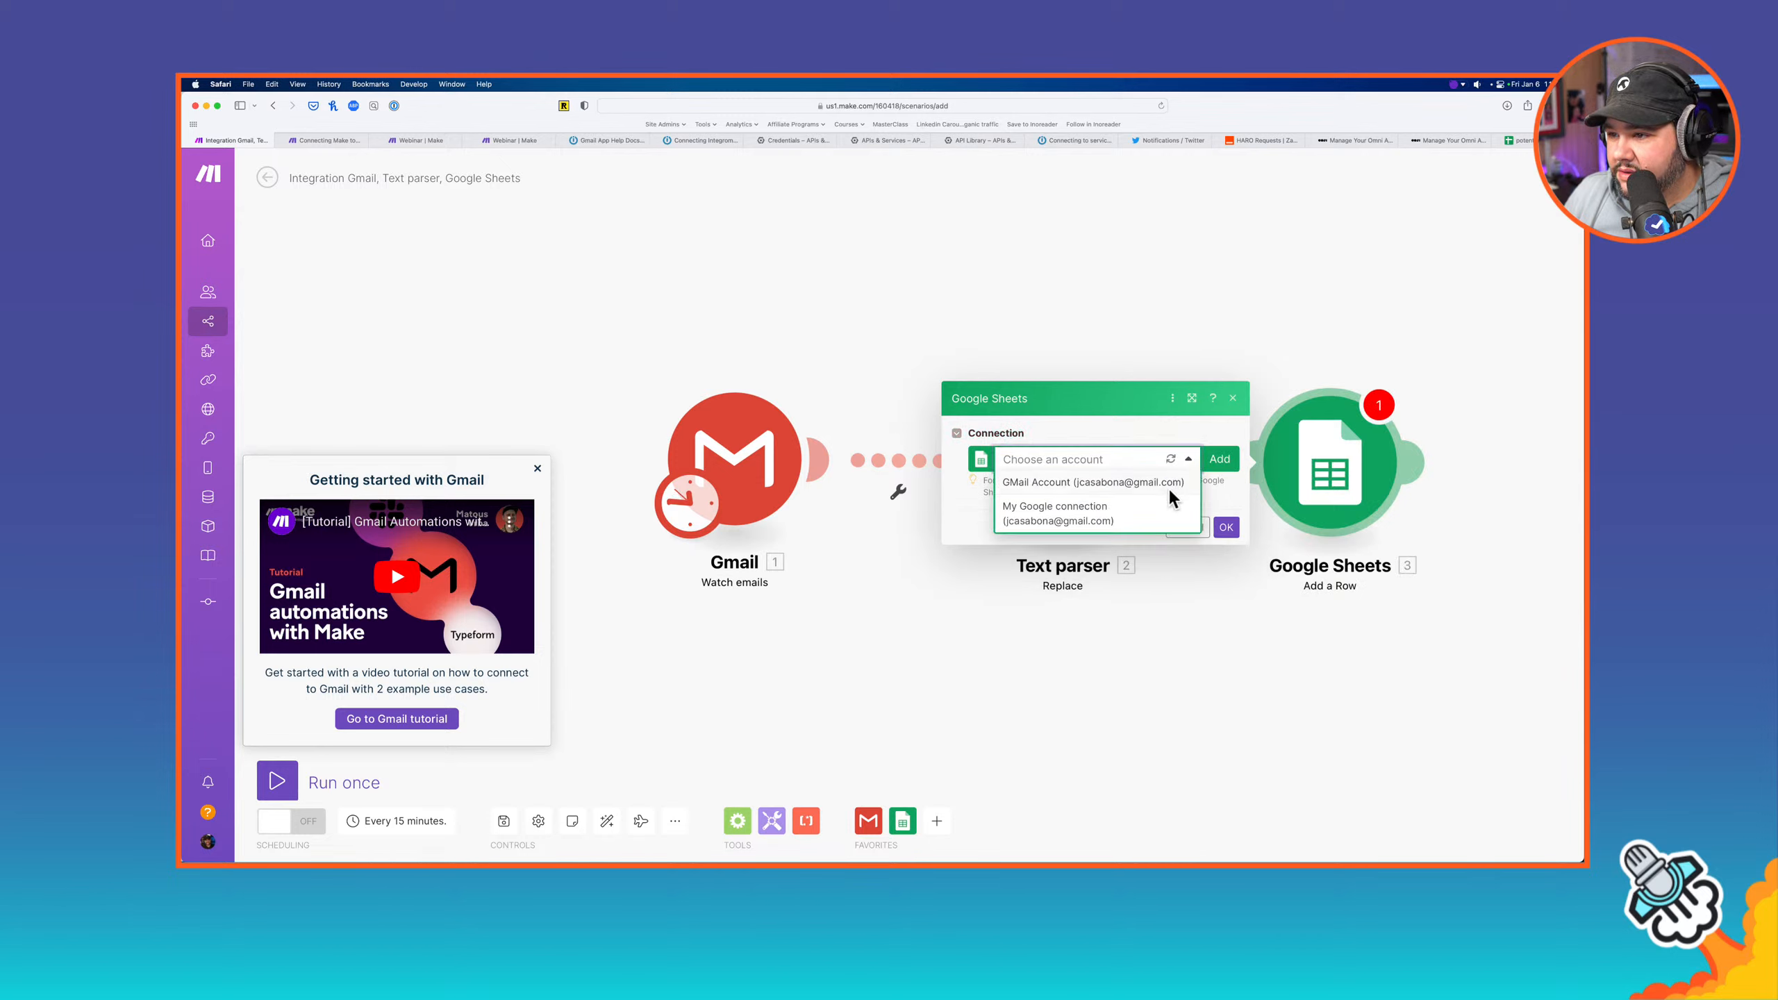
click(1164, 448)
click(1187, 462)
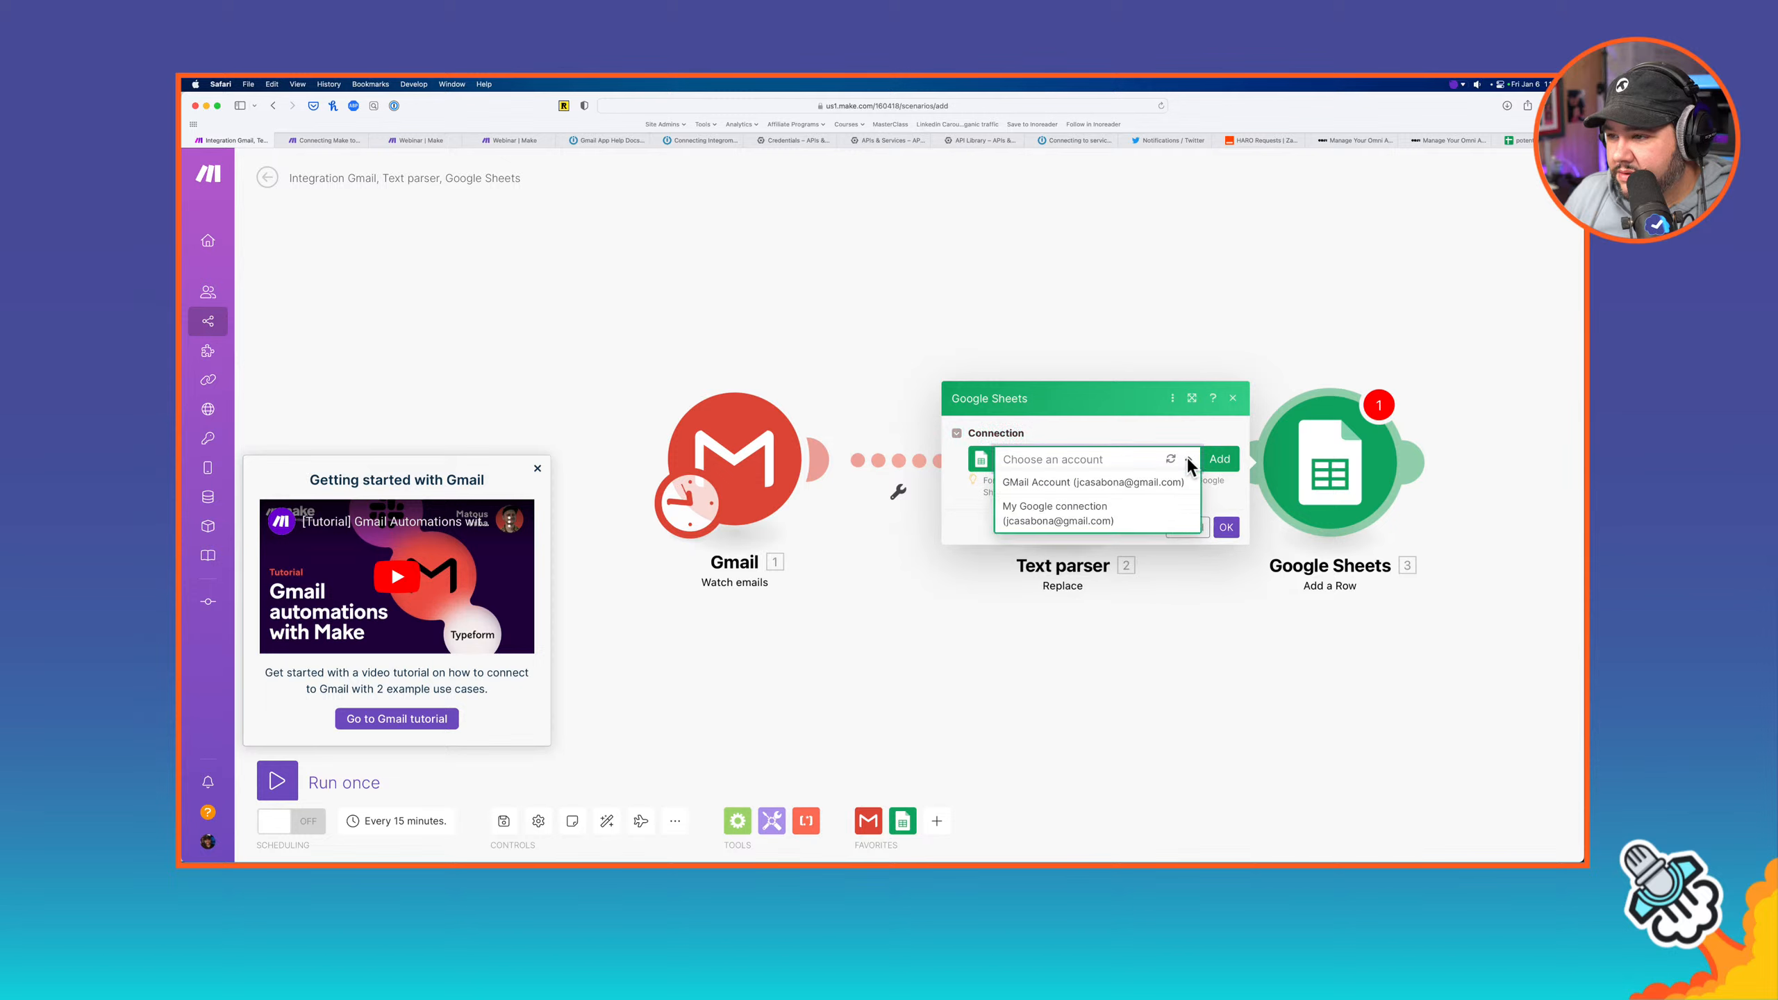
click(1133, 517)
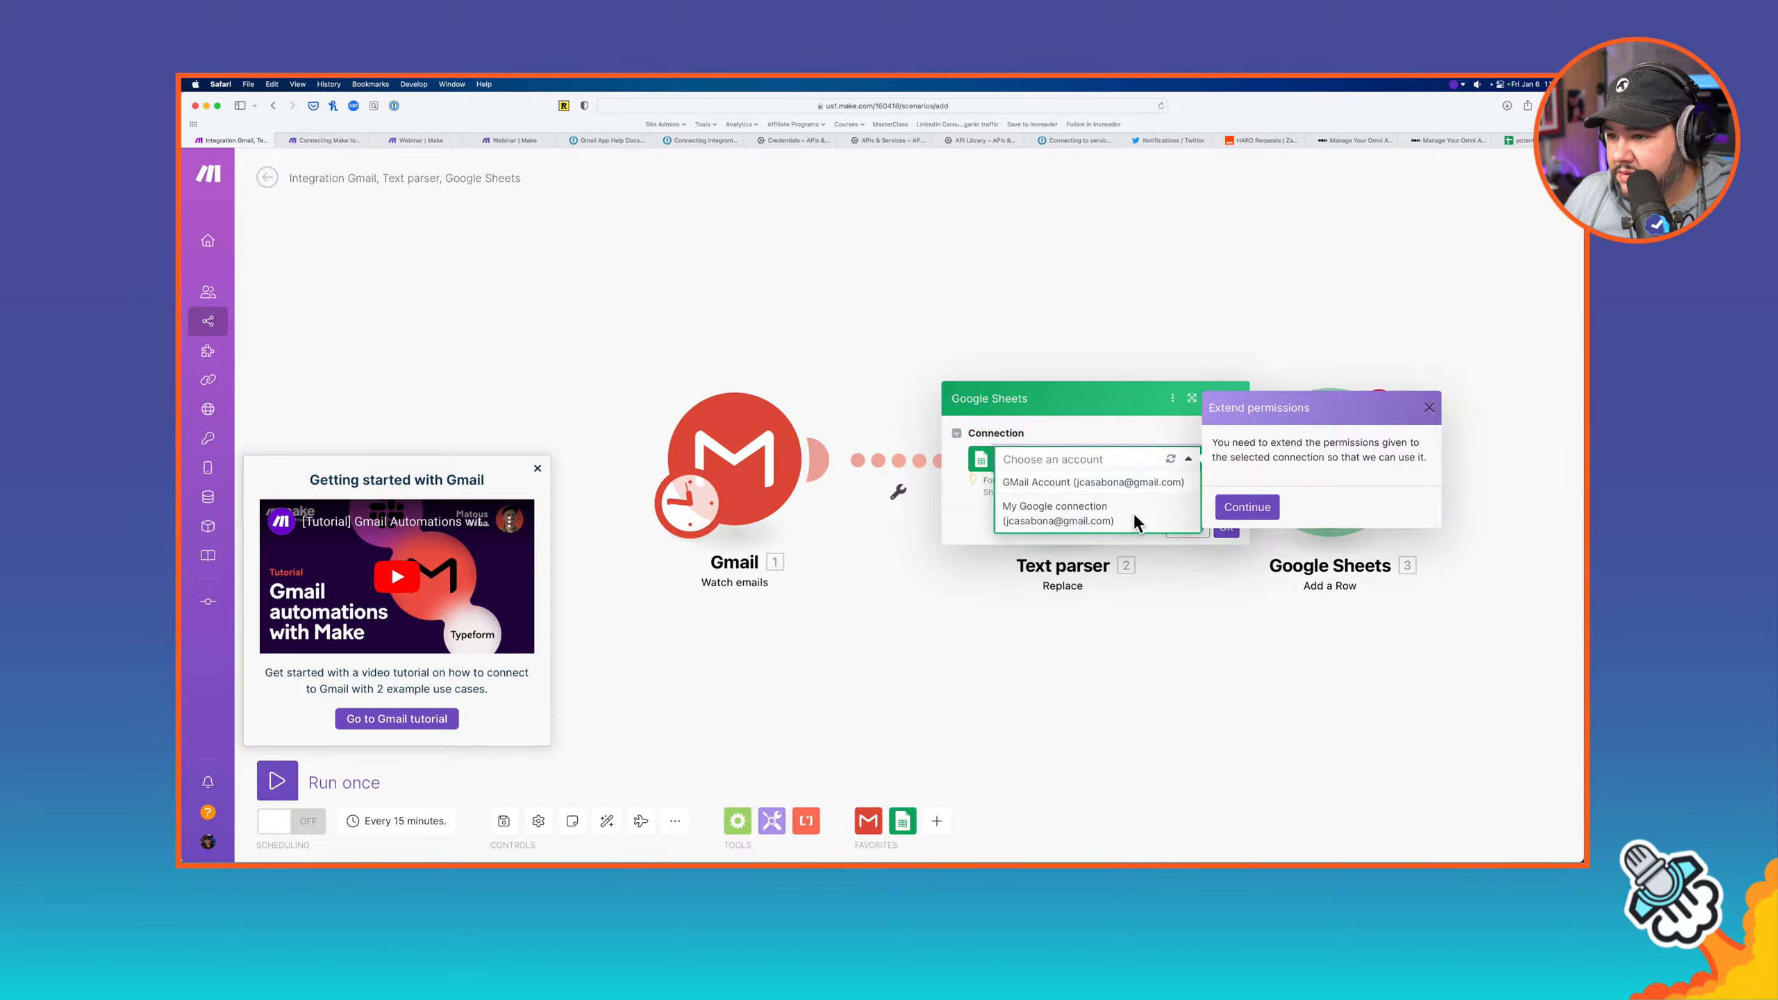
click(1233, 508)
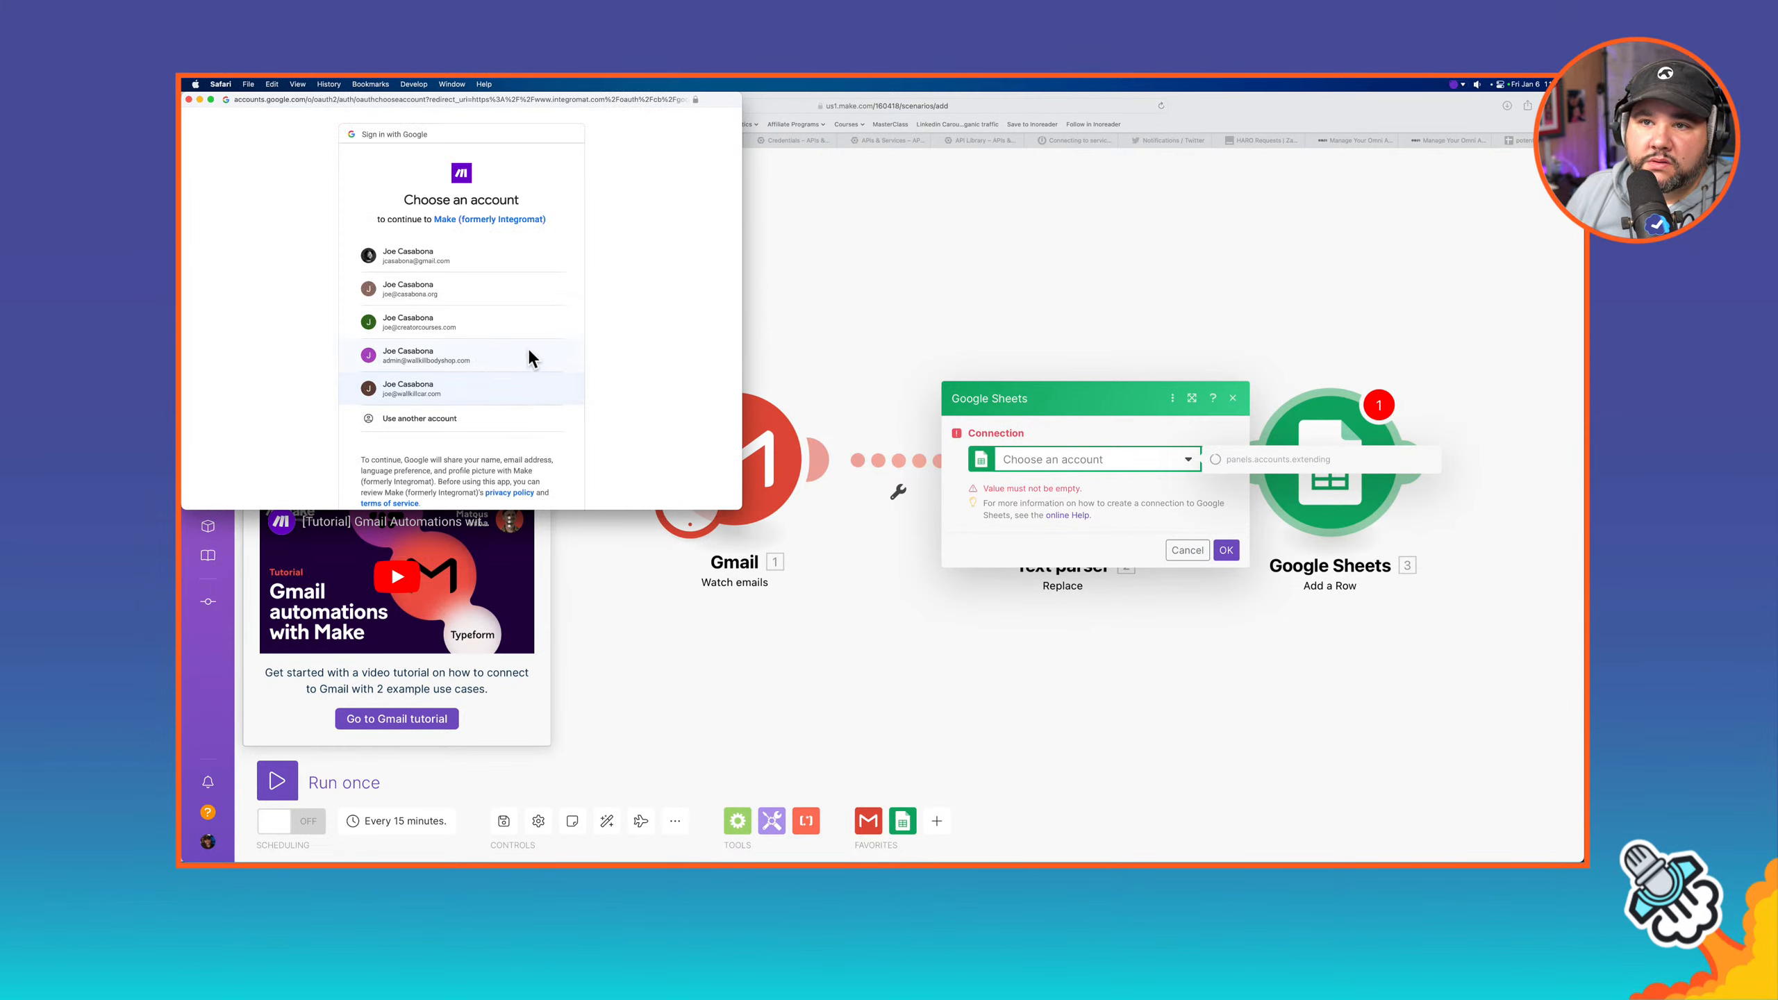
click(462, 251)
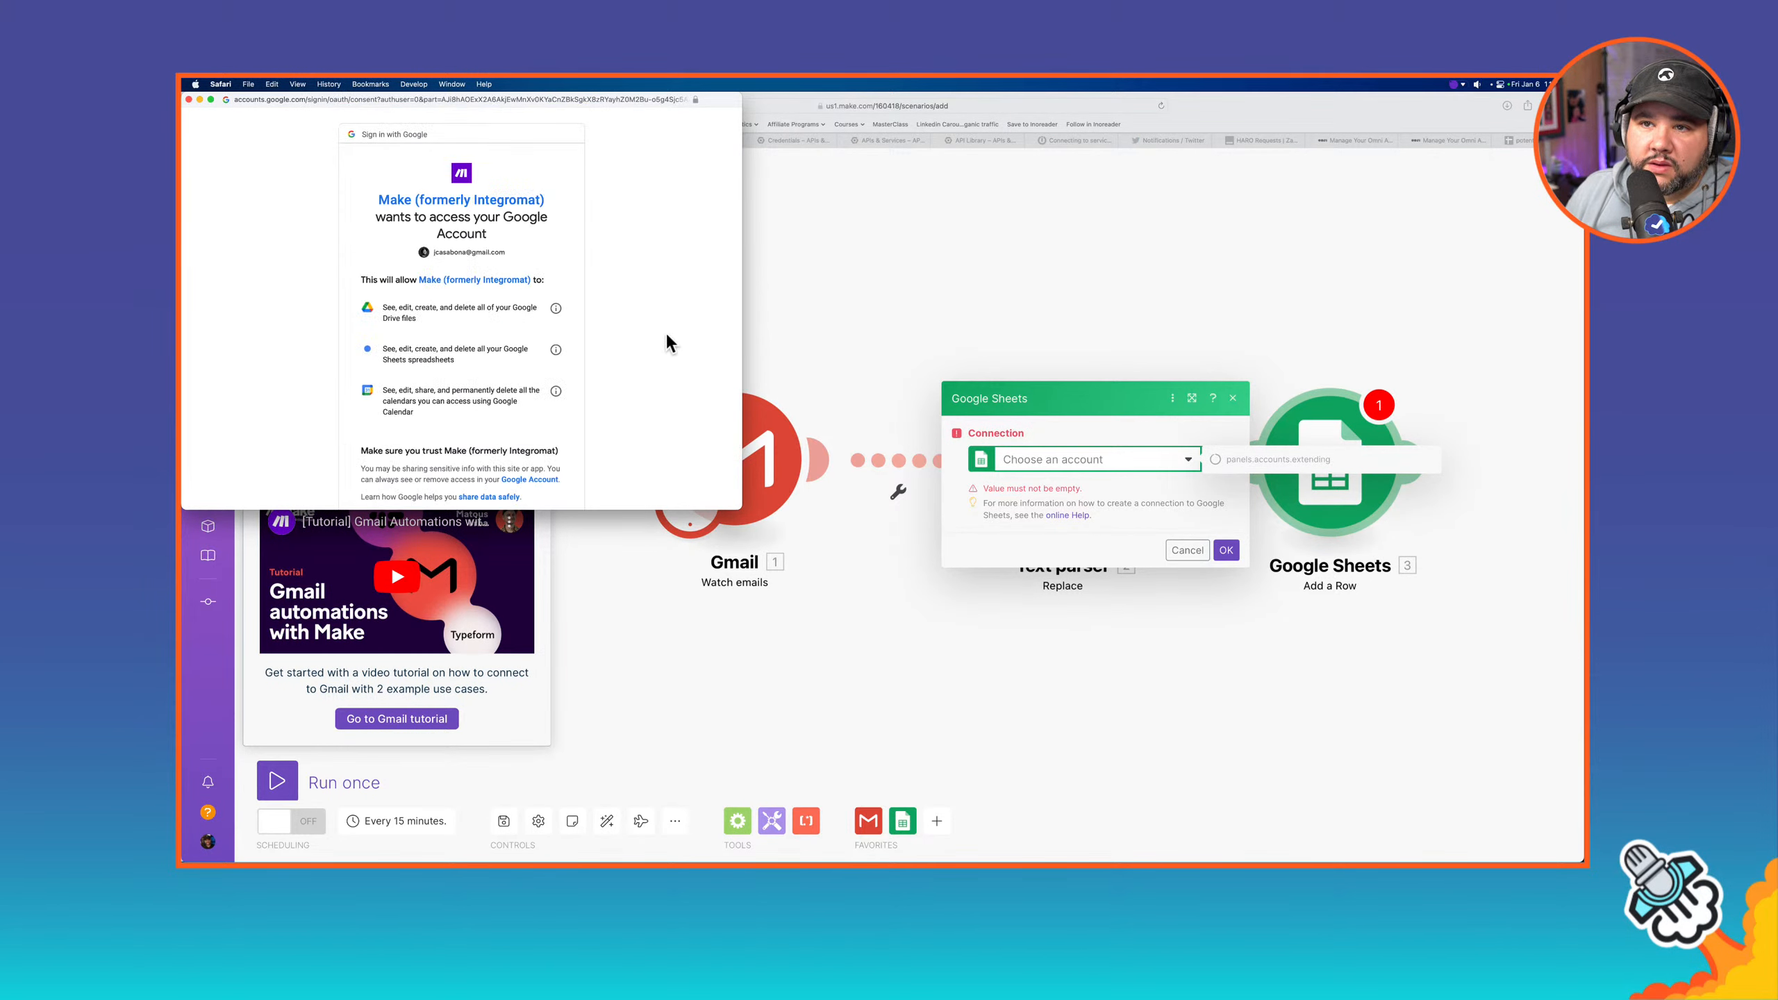
scroll(608, 399, down, 3)
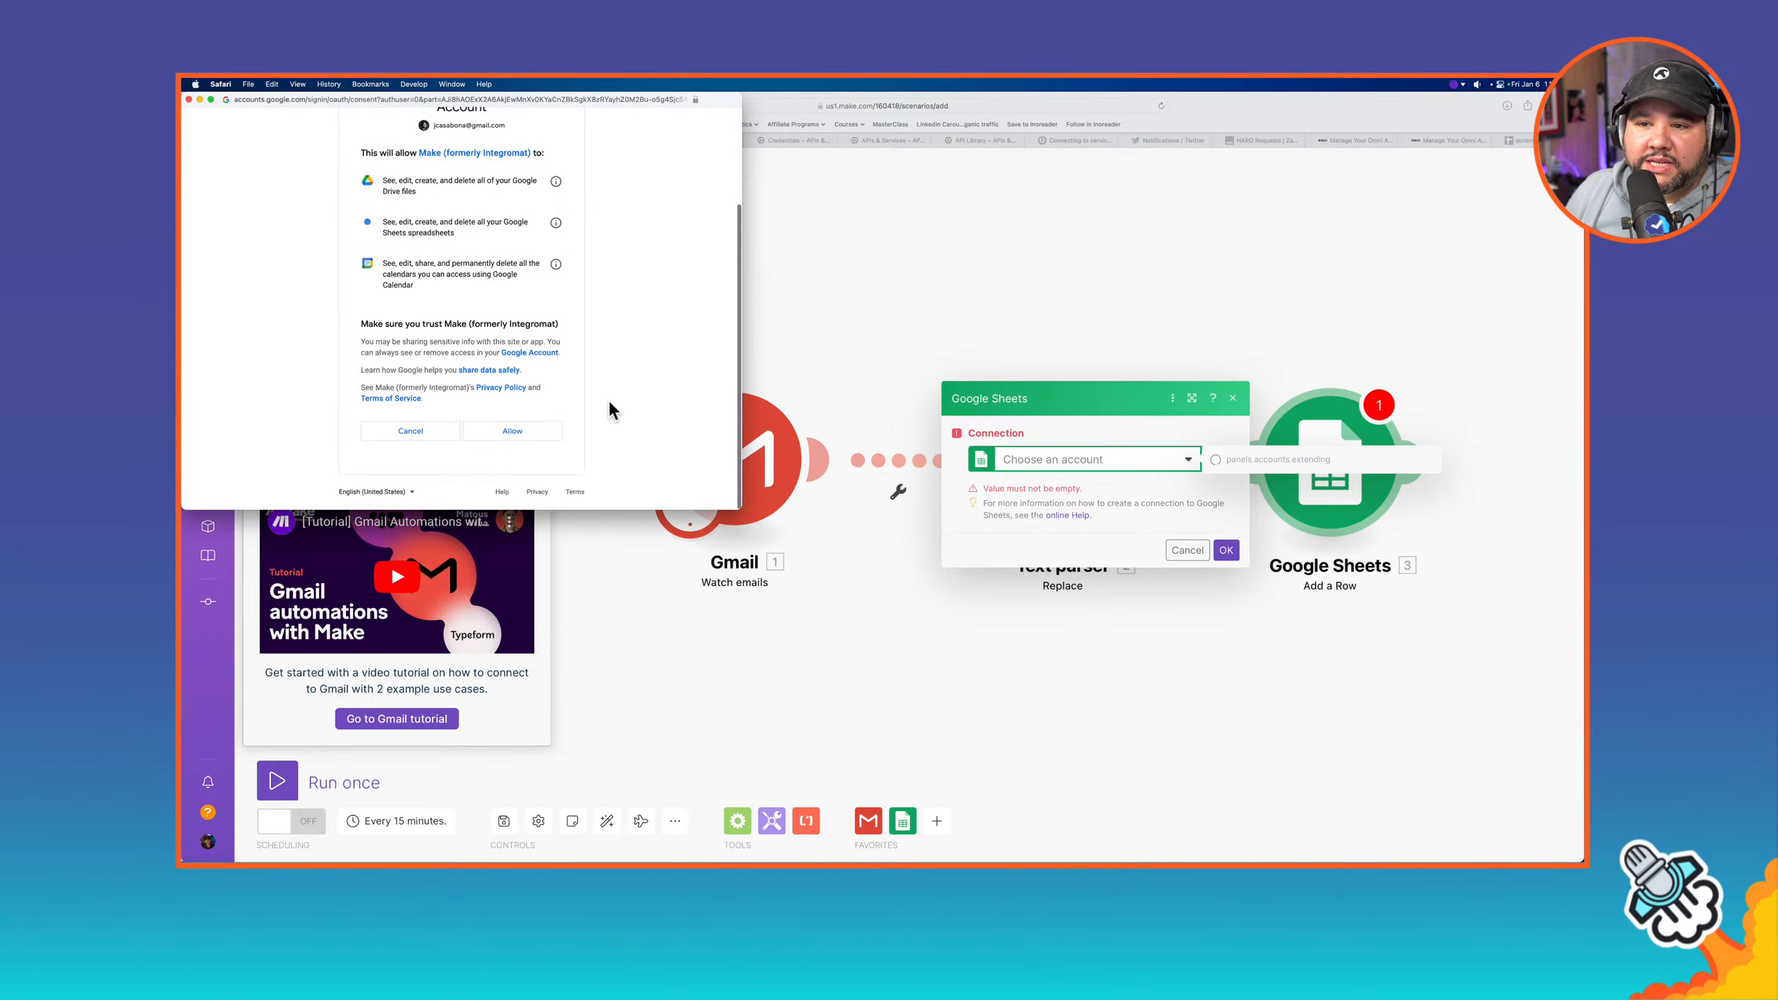
click(512, 430)
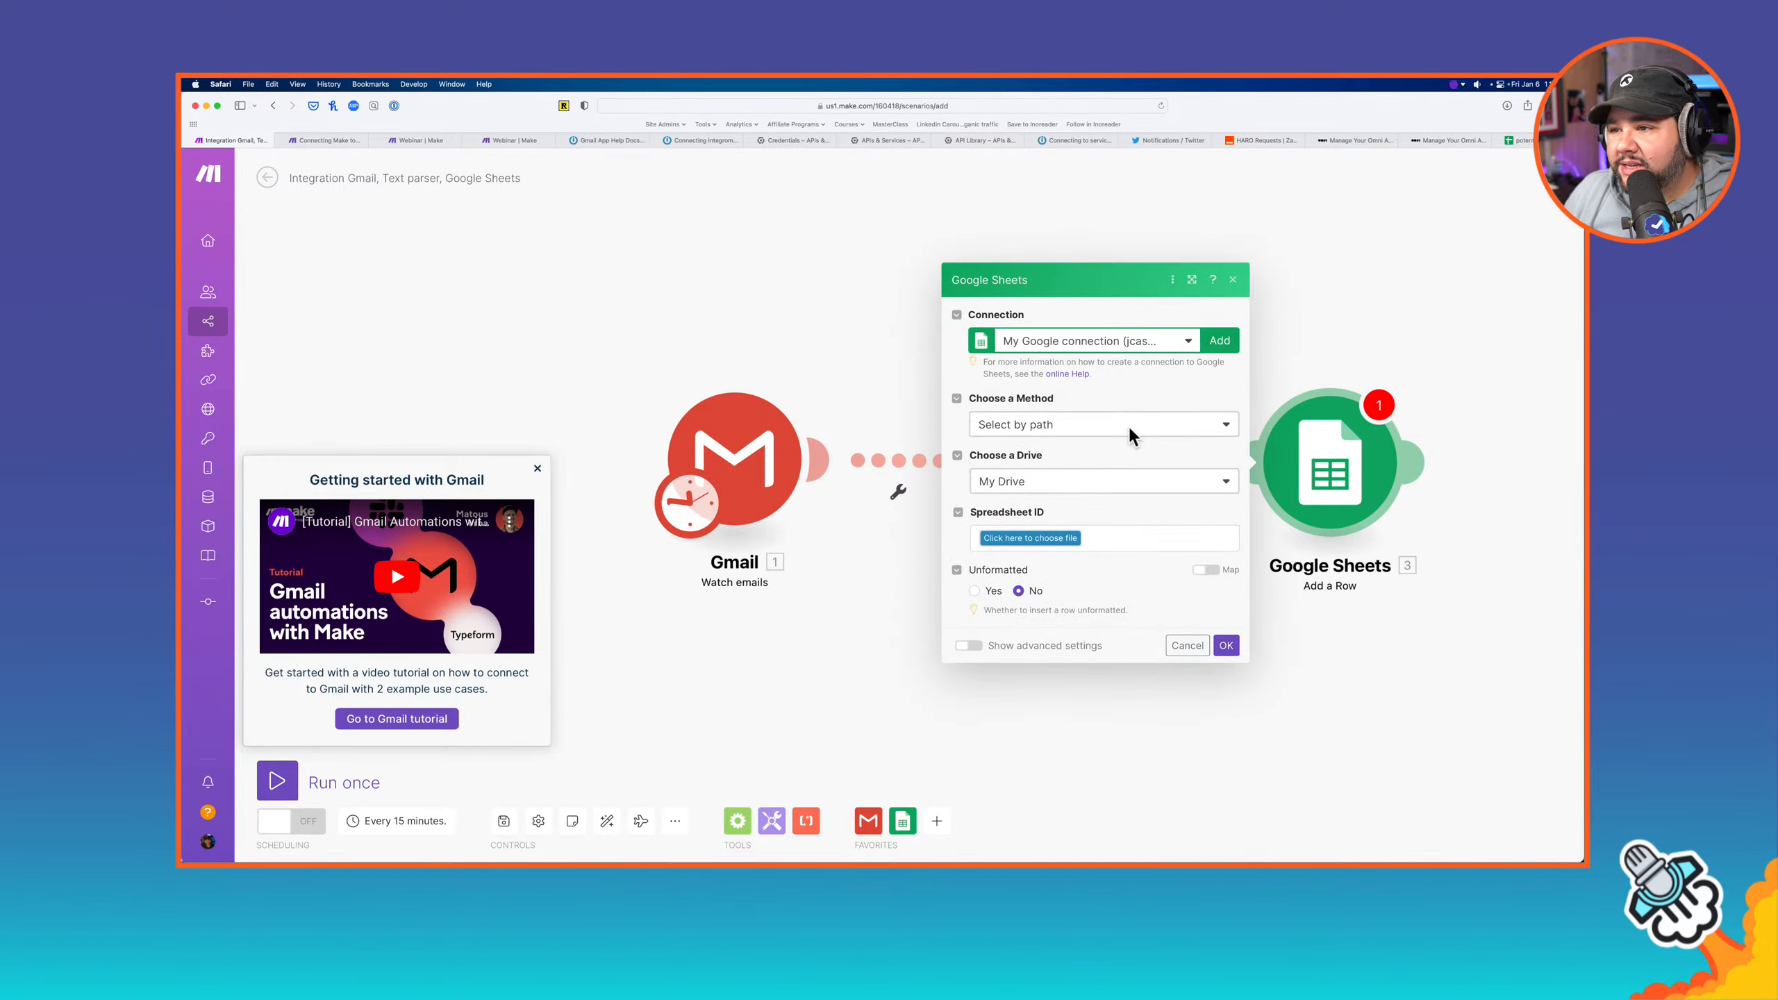
Try the Enter manually and Select from all methods in the Google Sheets module and go back to Select by path
click(1128, 425)
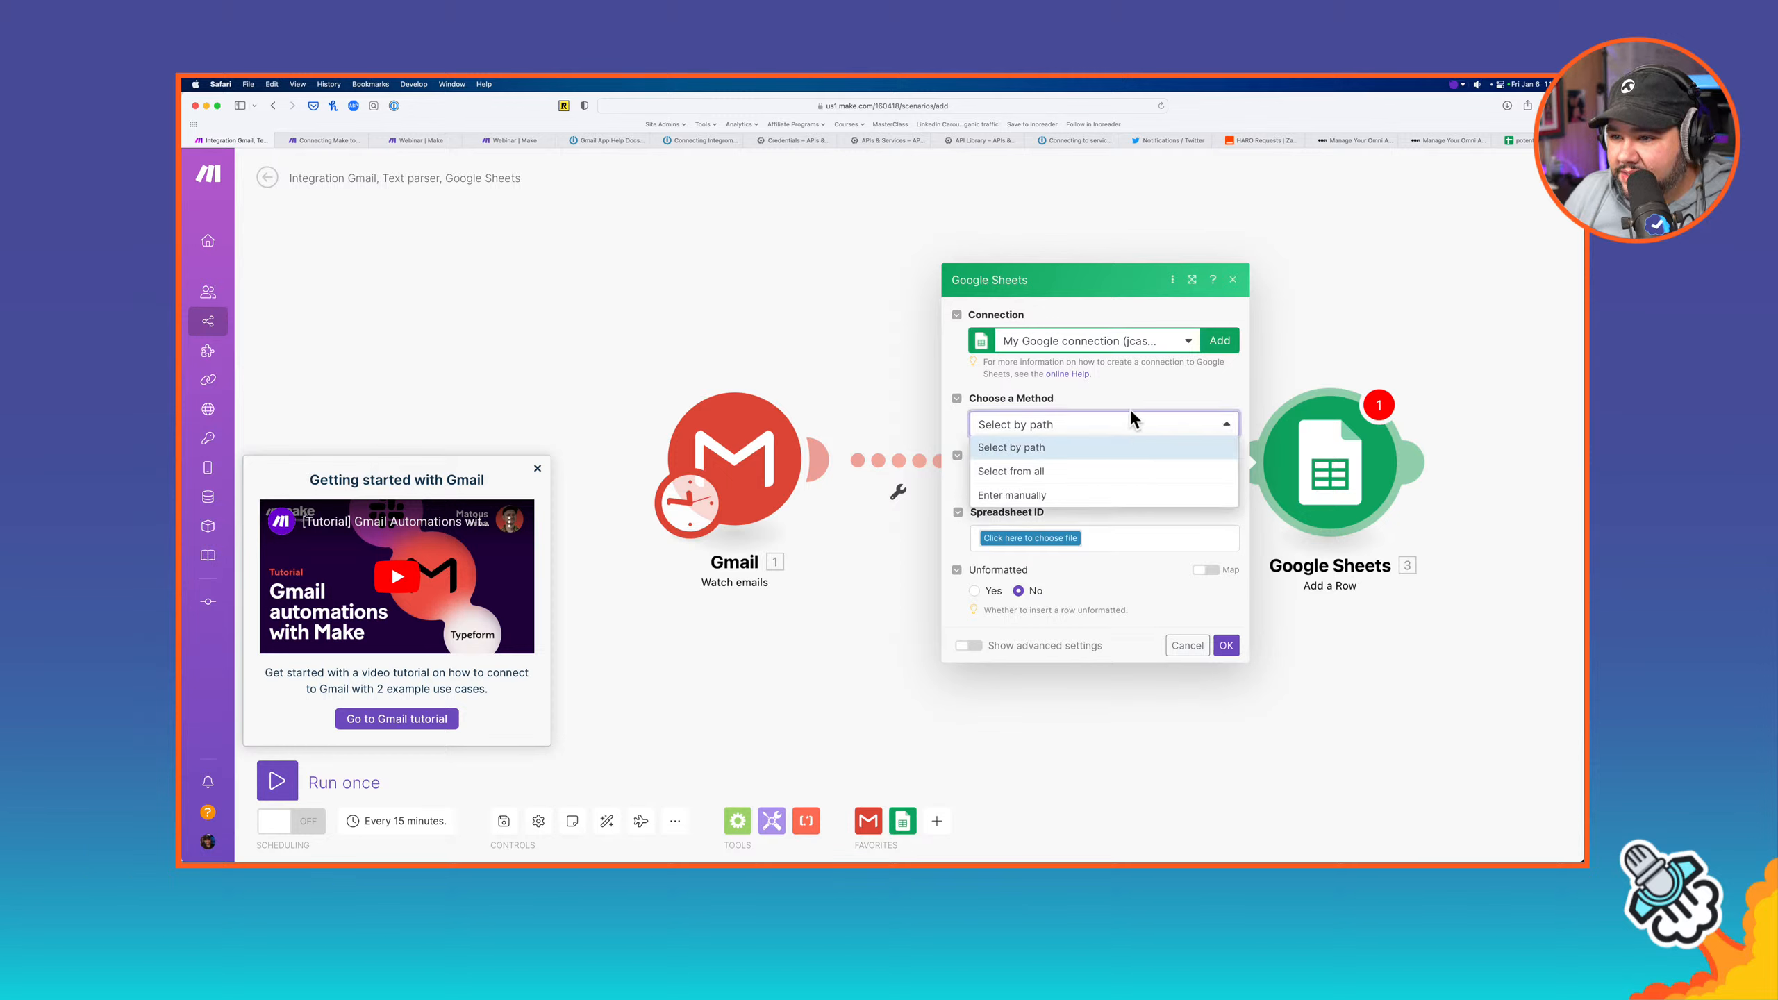
click(1137, 387)
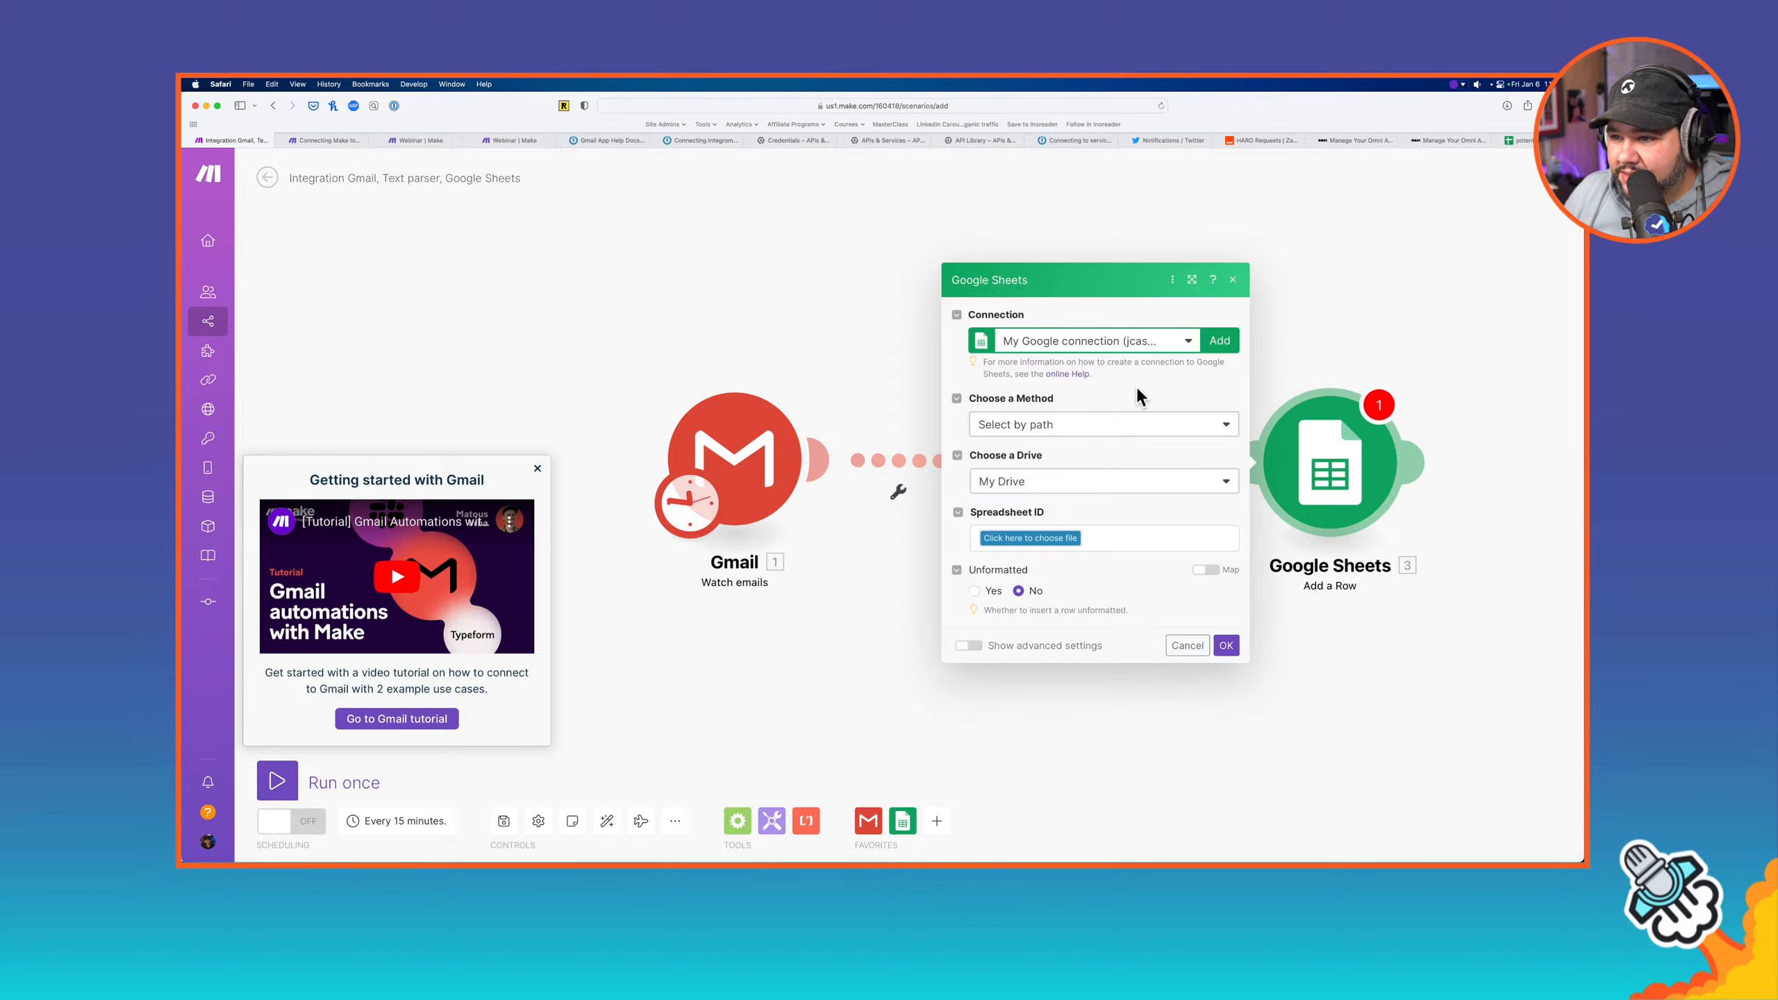
click(1083, 429)
click(1061, 493)
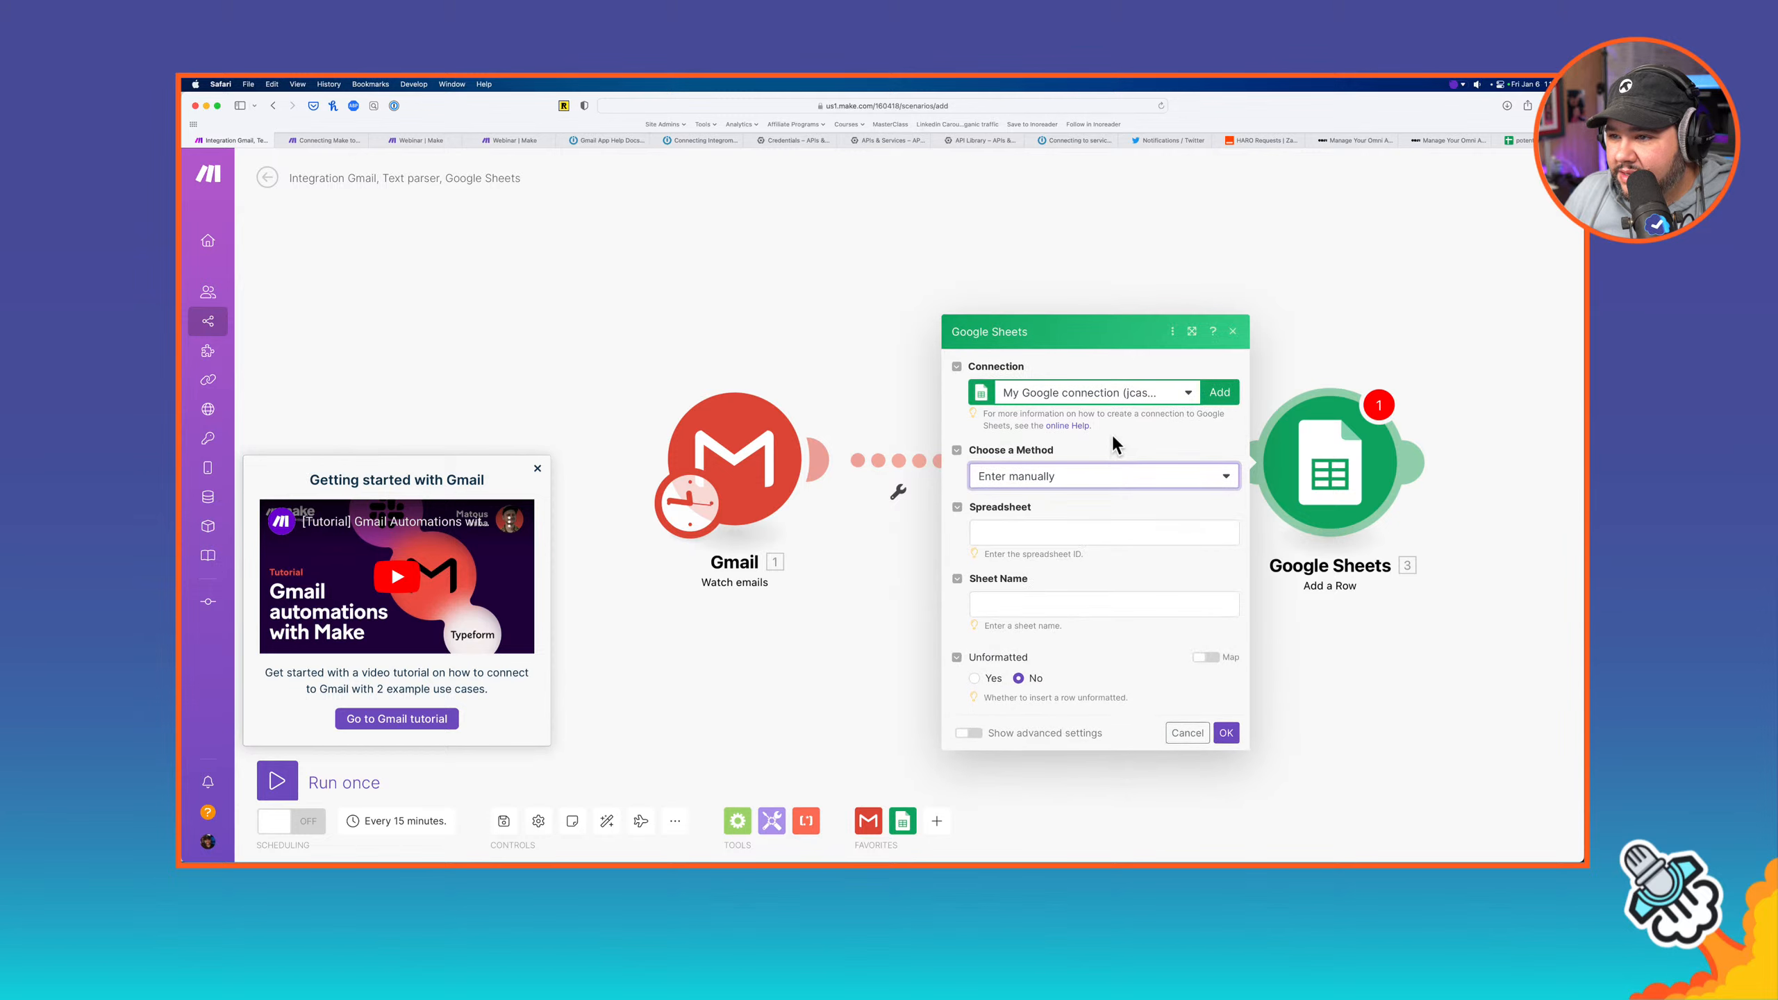
click(1052, 428)
click(1086, 374)
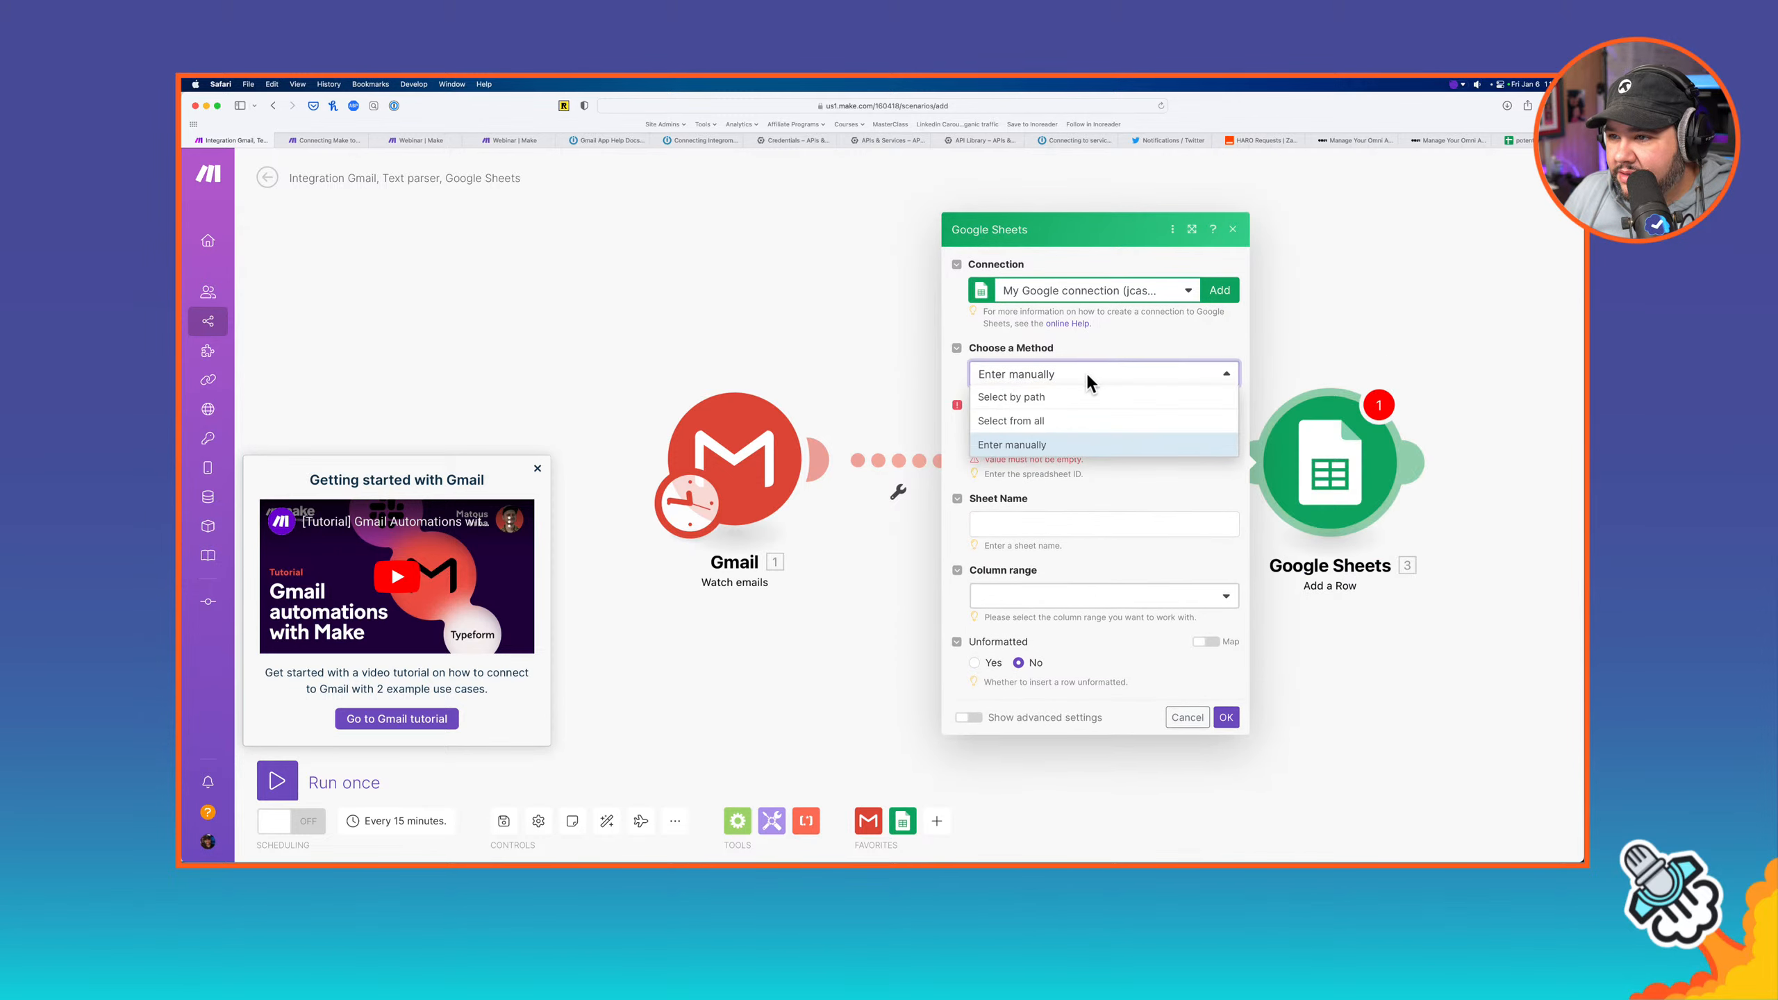
click(1054, 420)
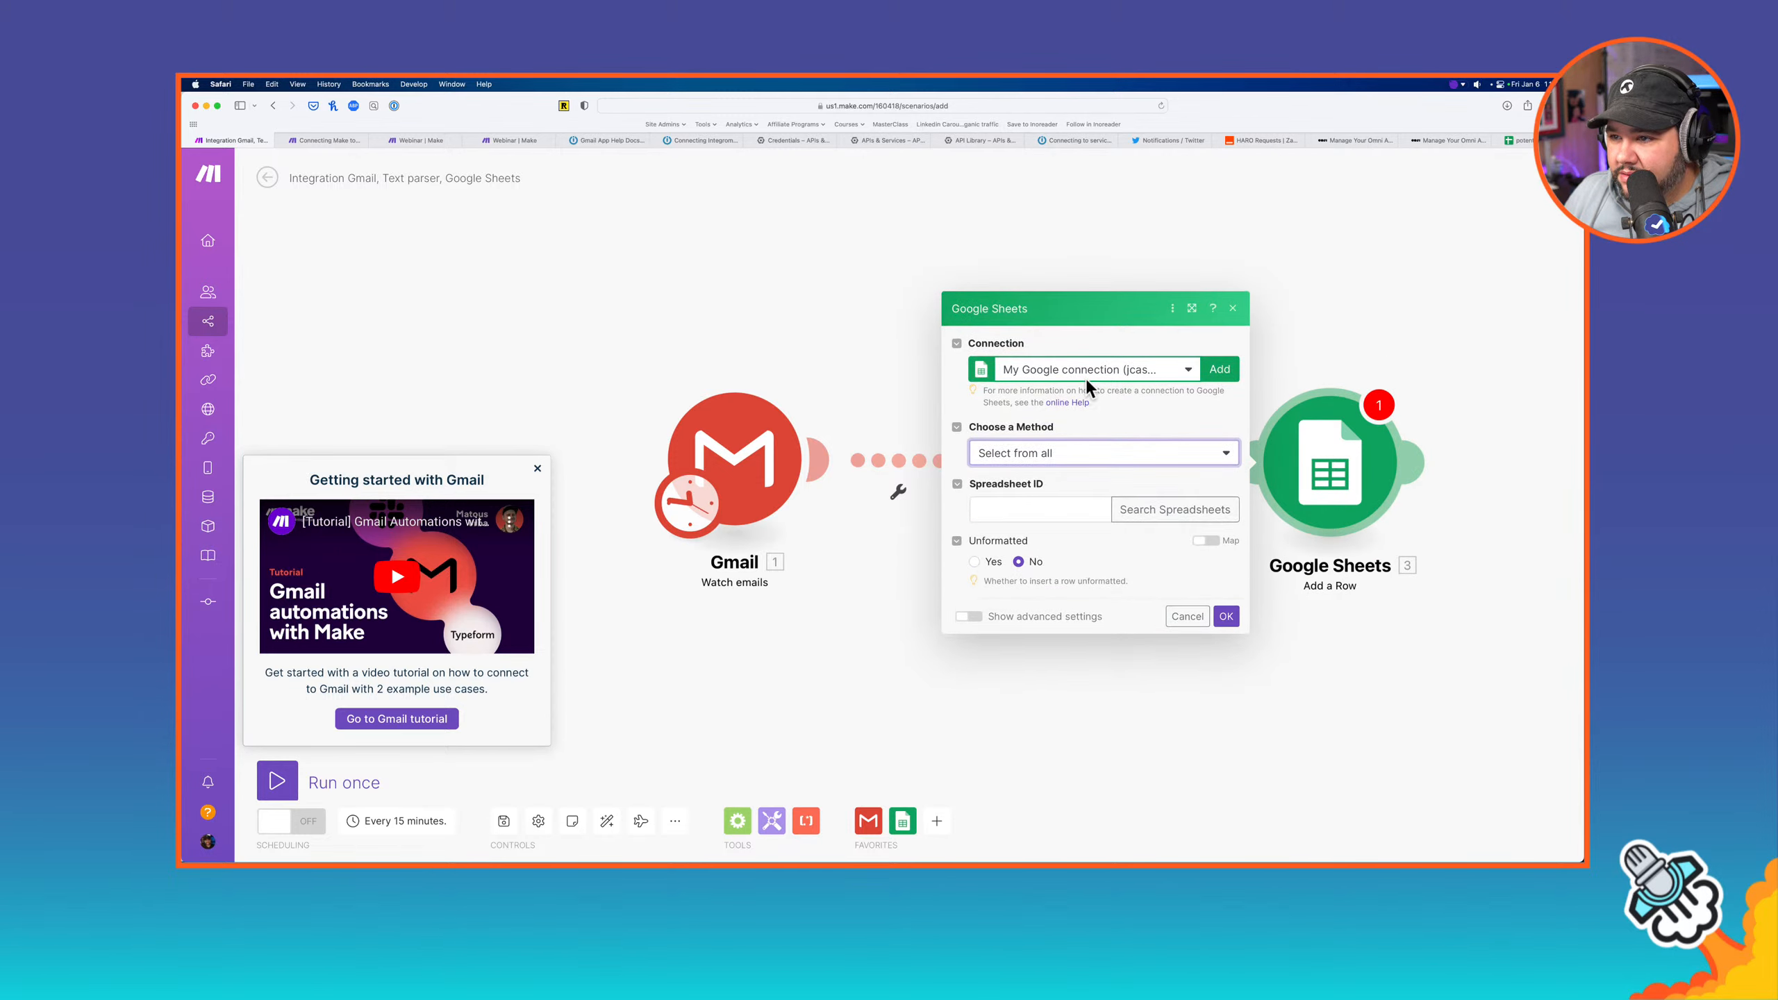
click(1124, 509)
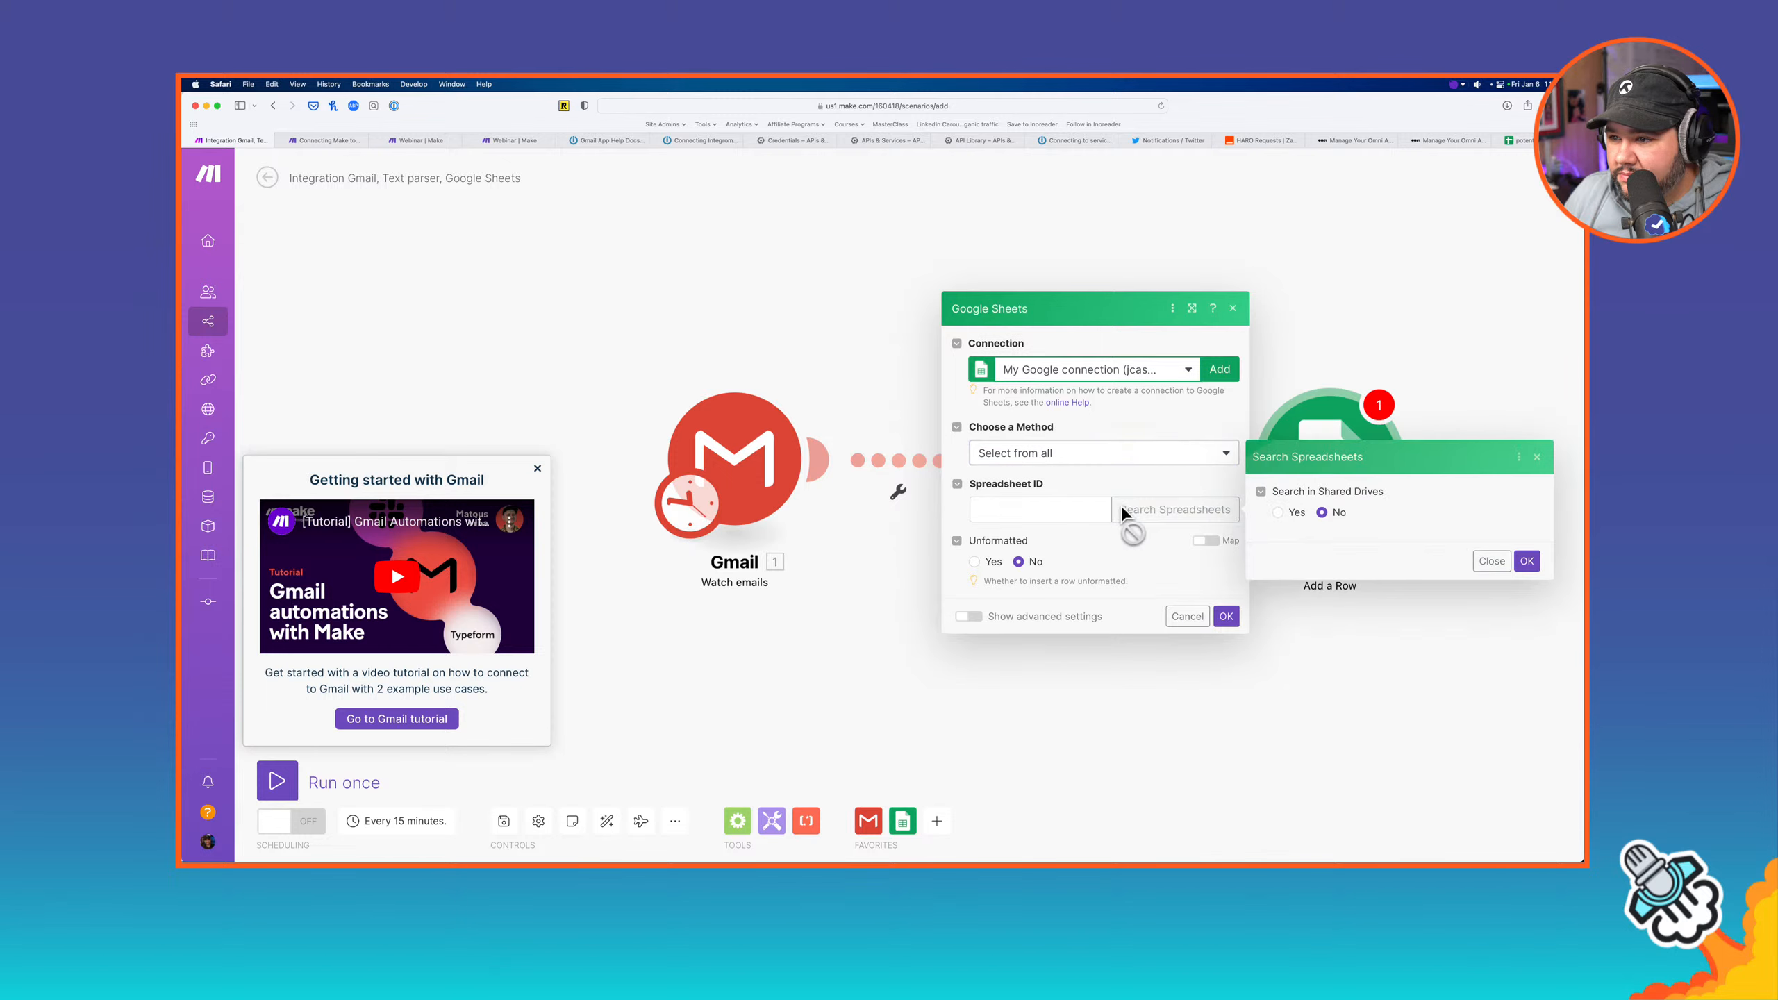
click(1137, 450)
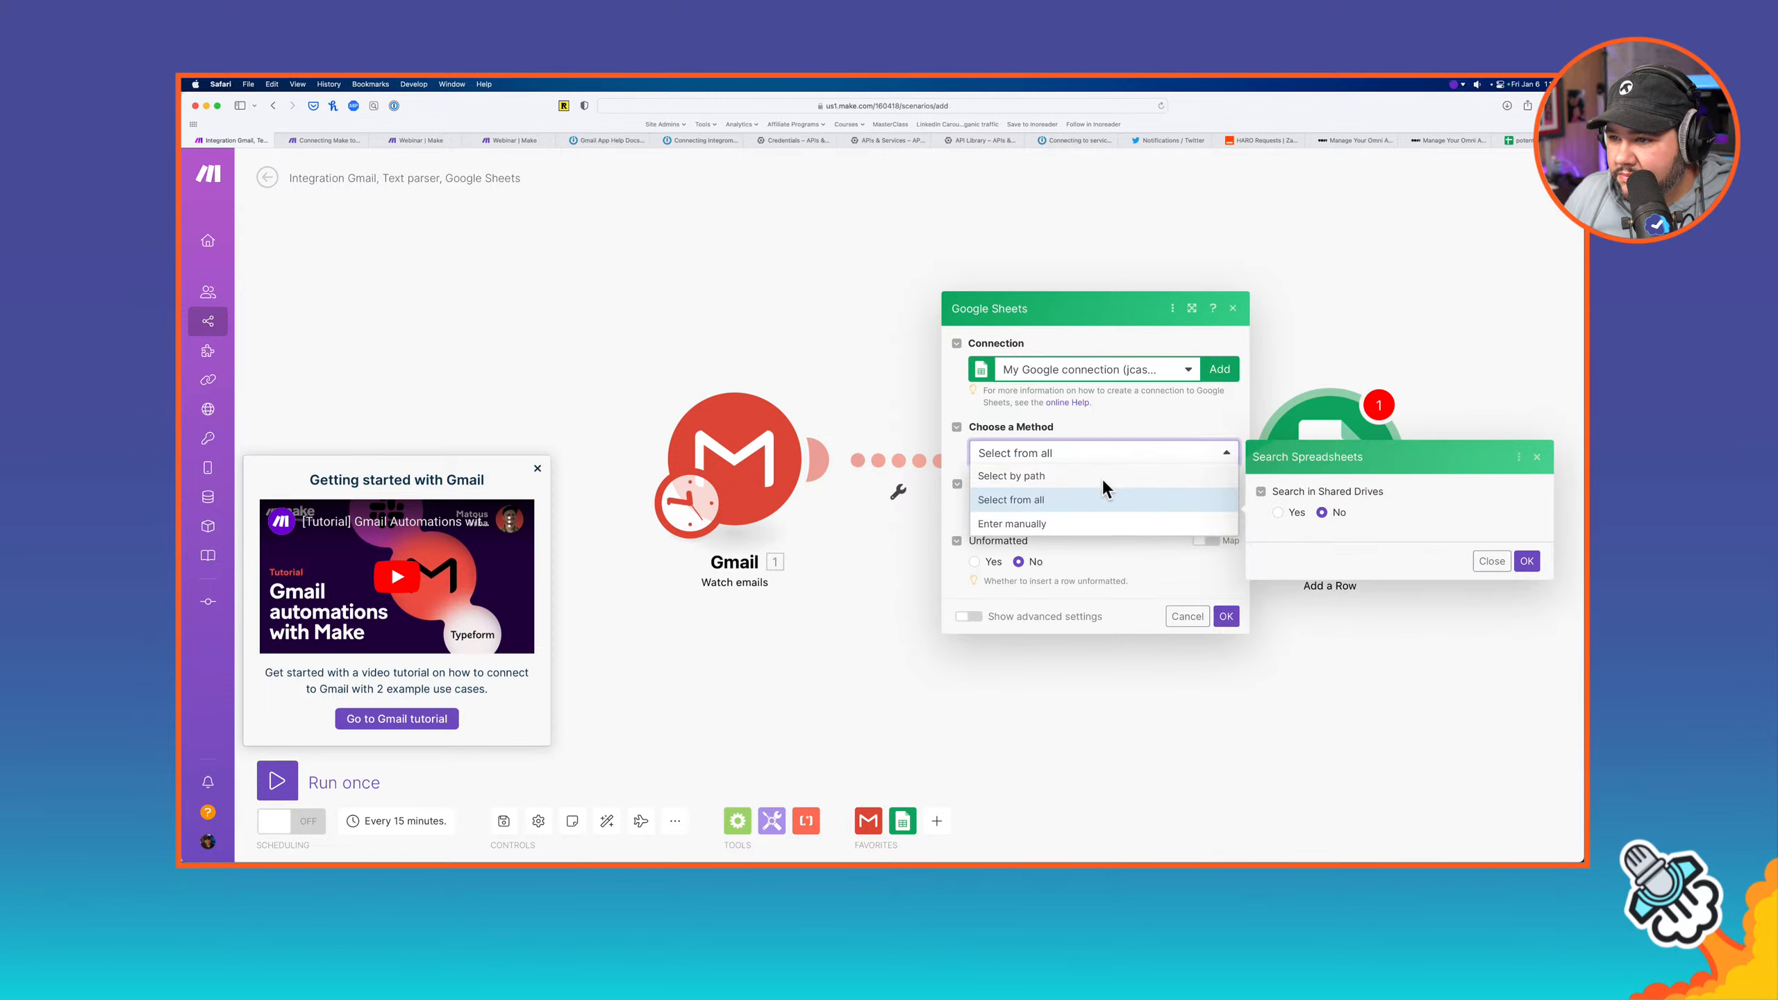
click(1100, 476)
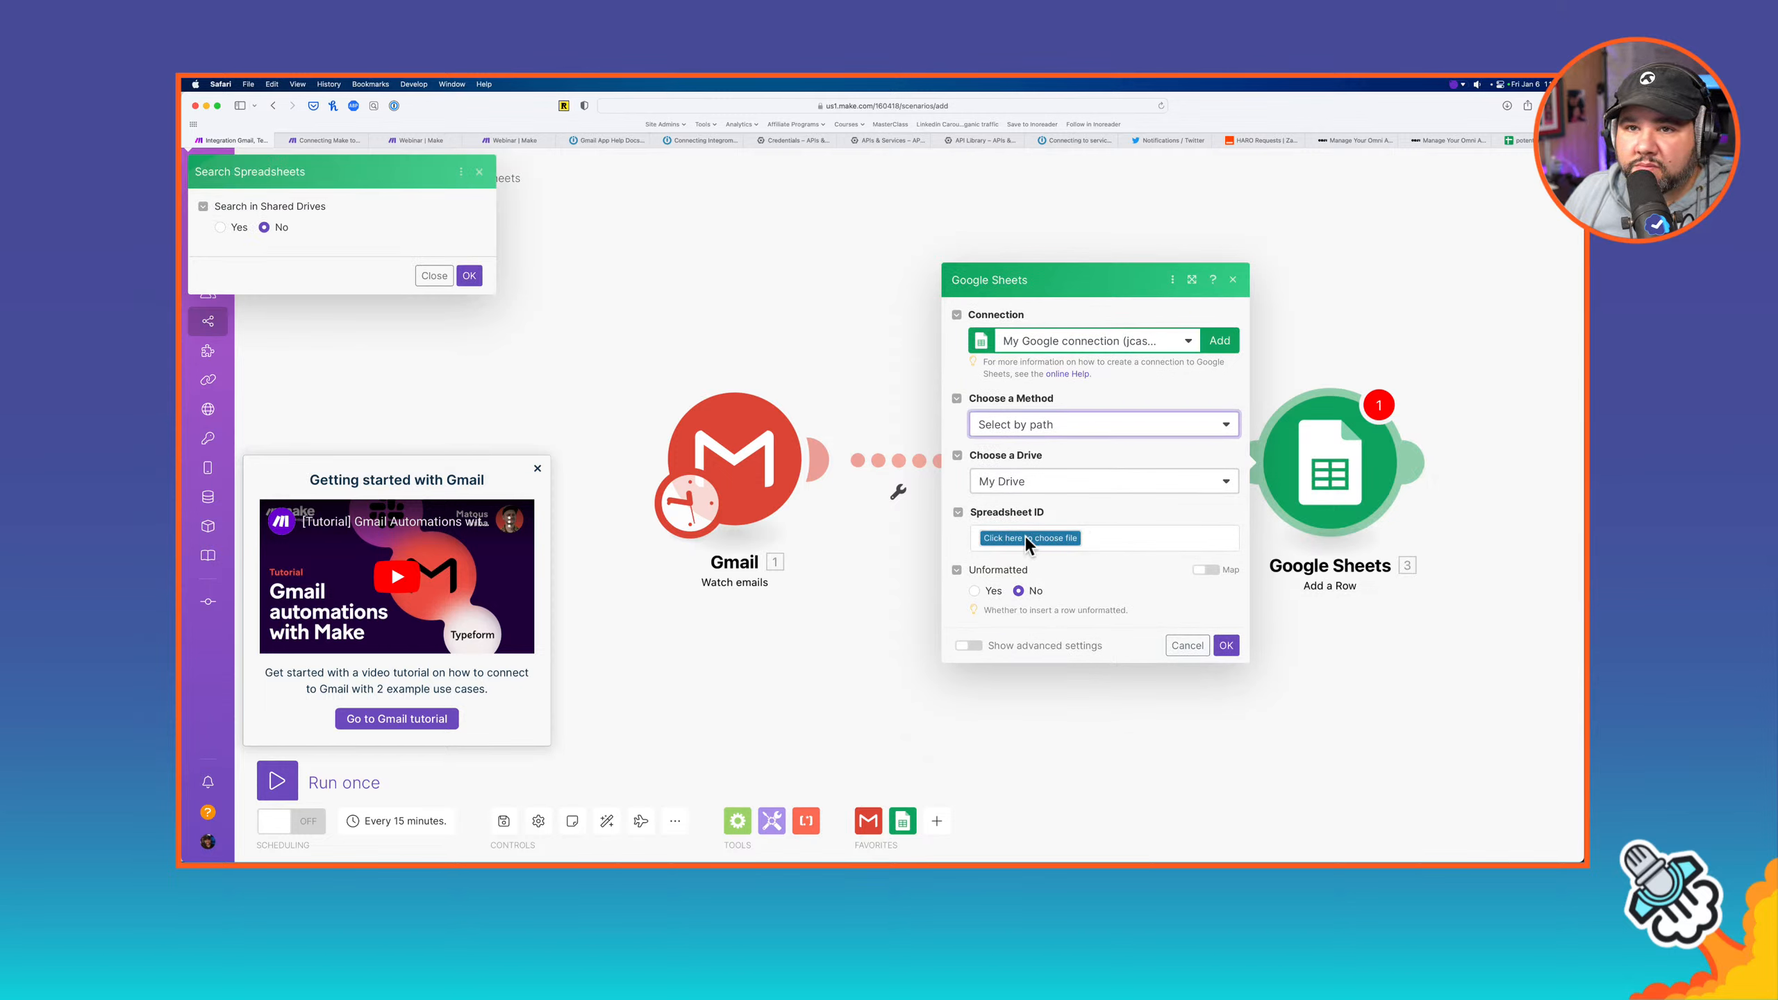
Find the HARO potentials spreadsheet in My Drive and choose Sheet1 as the sheet for new rows
click(1025, 537)
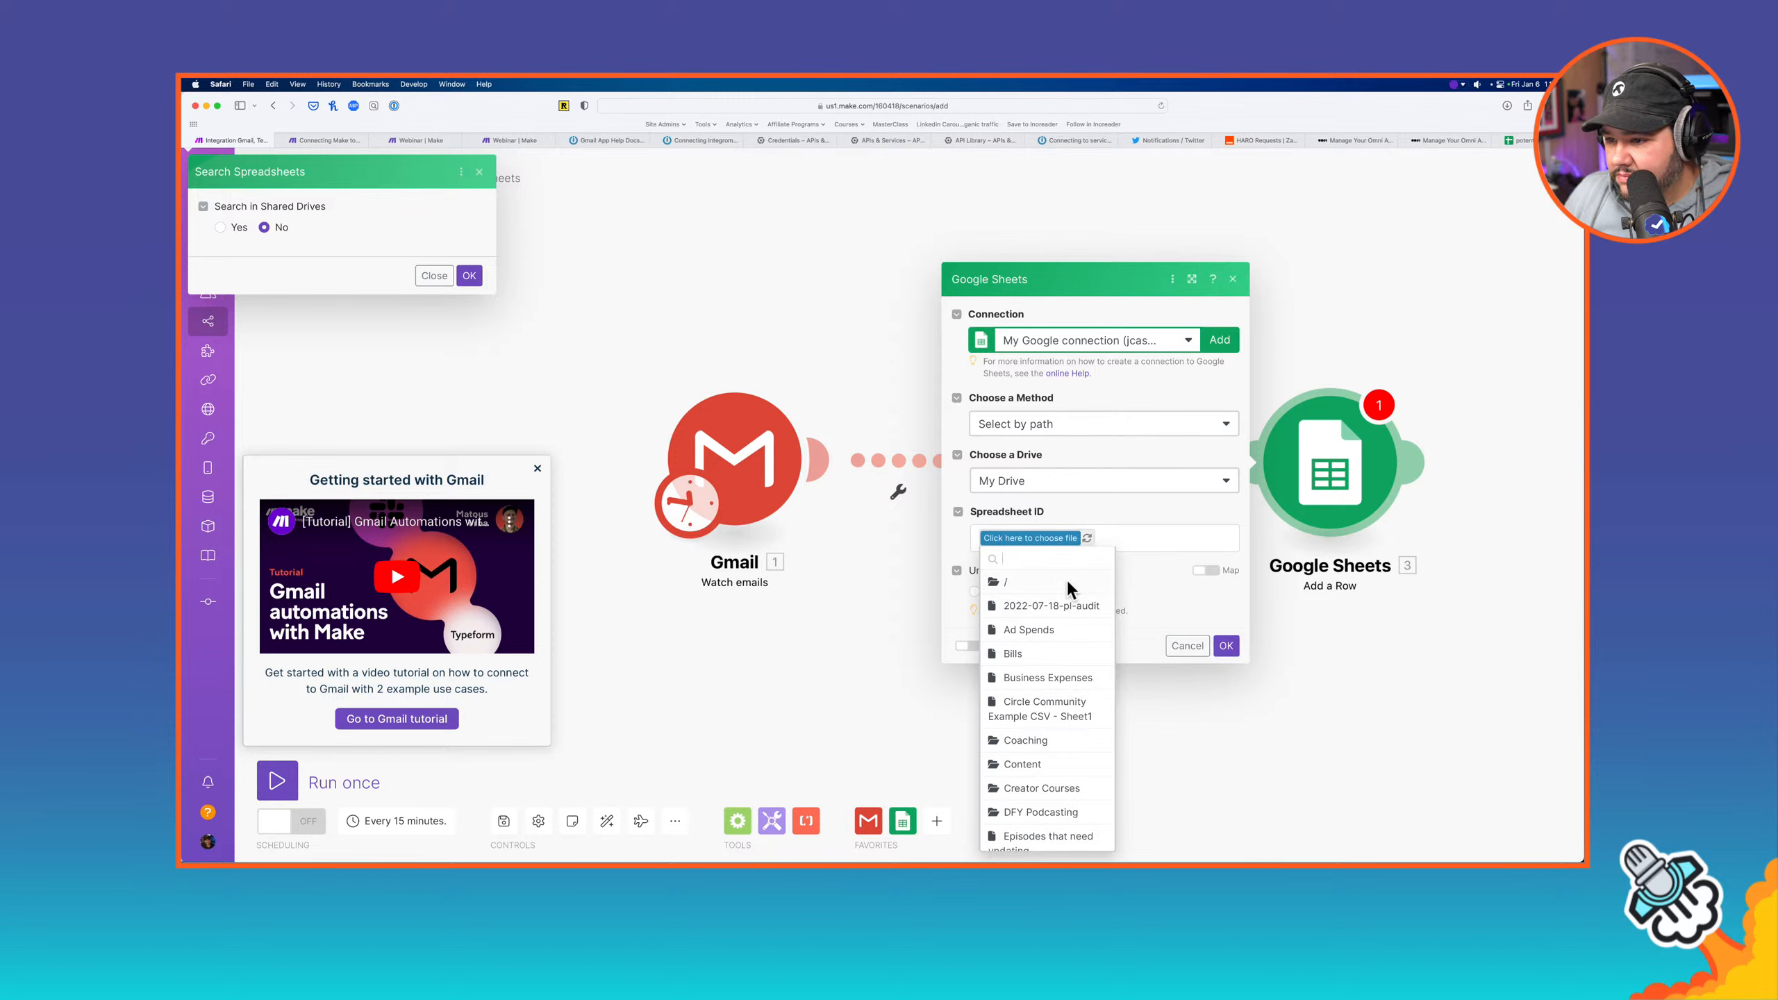
text(HARO)
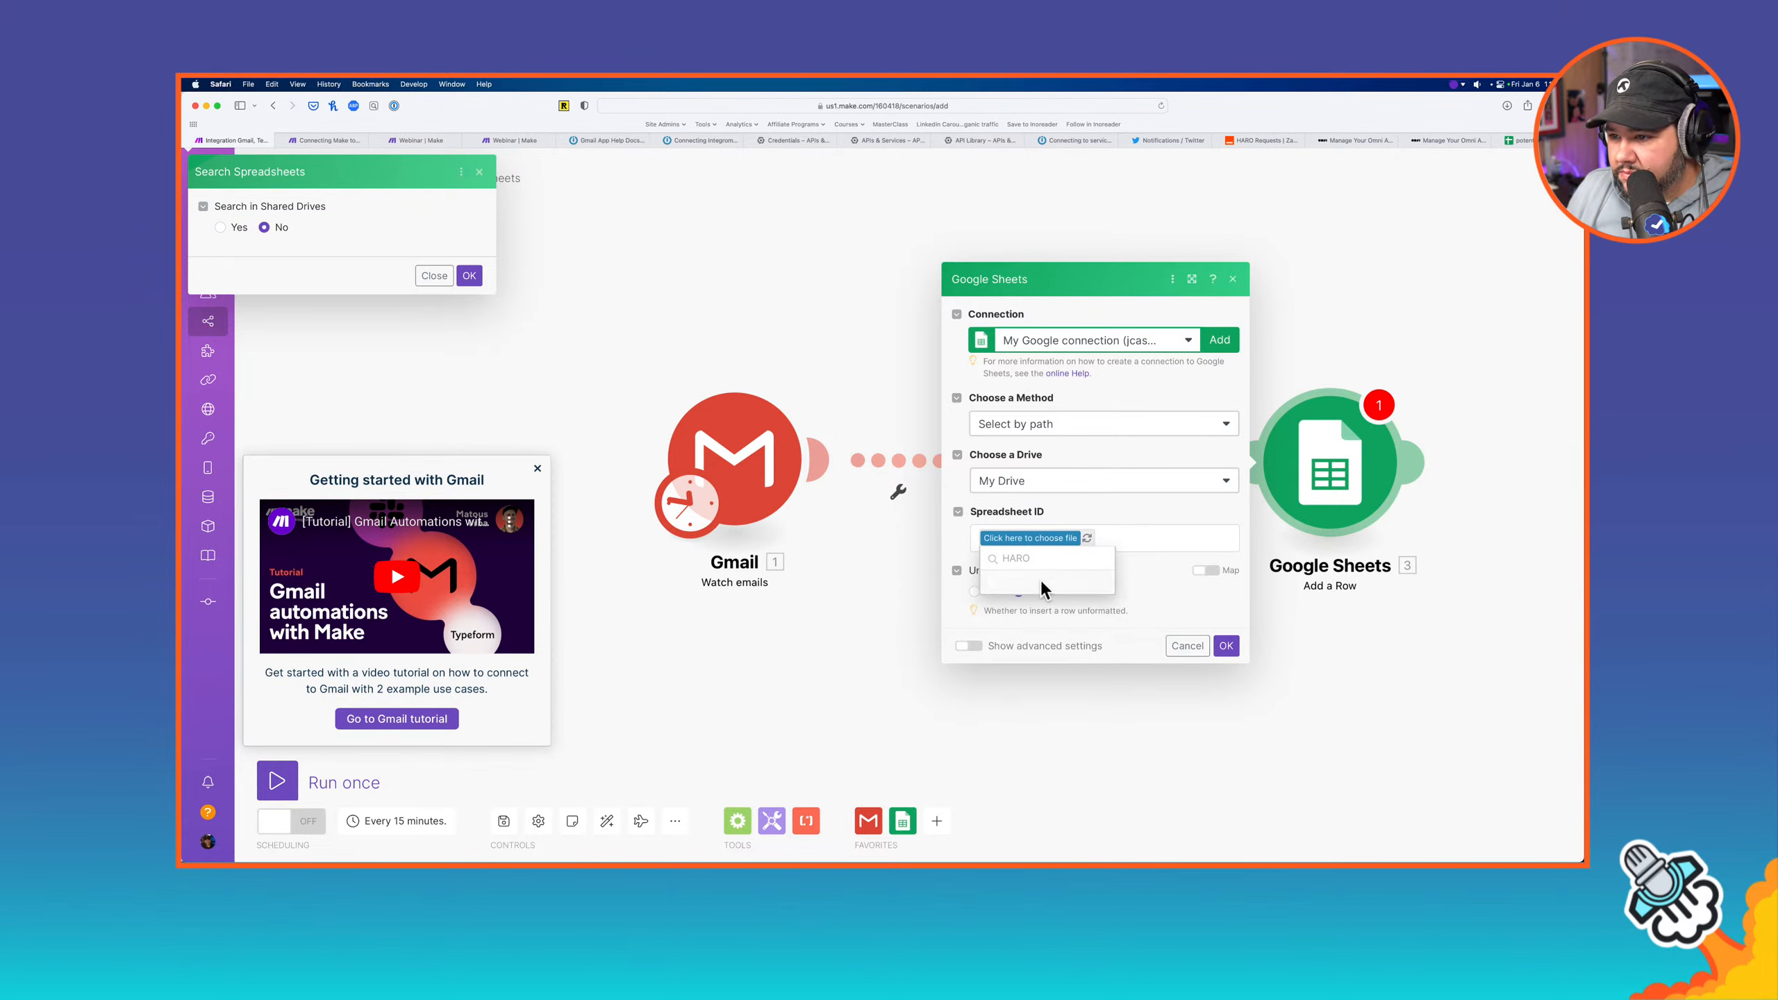
click(1043, 582)
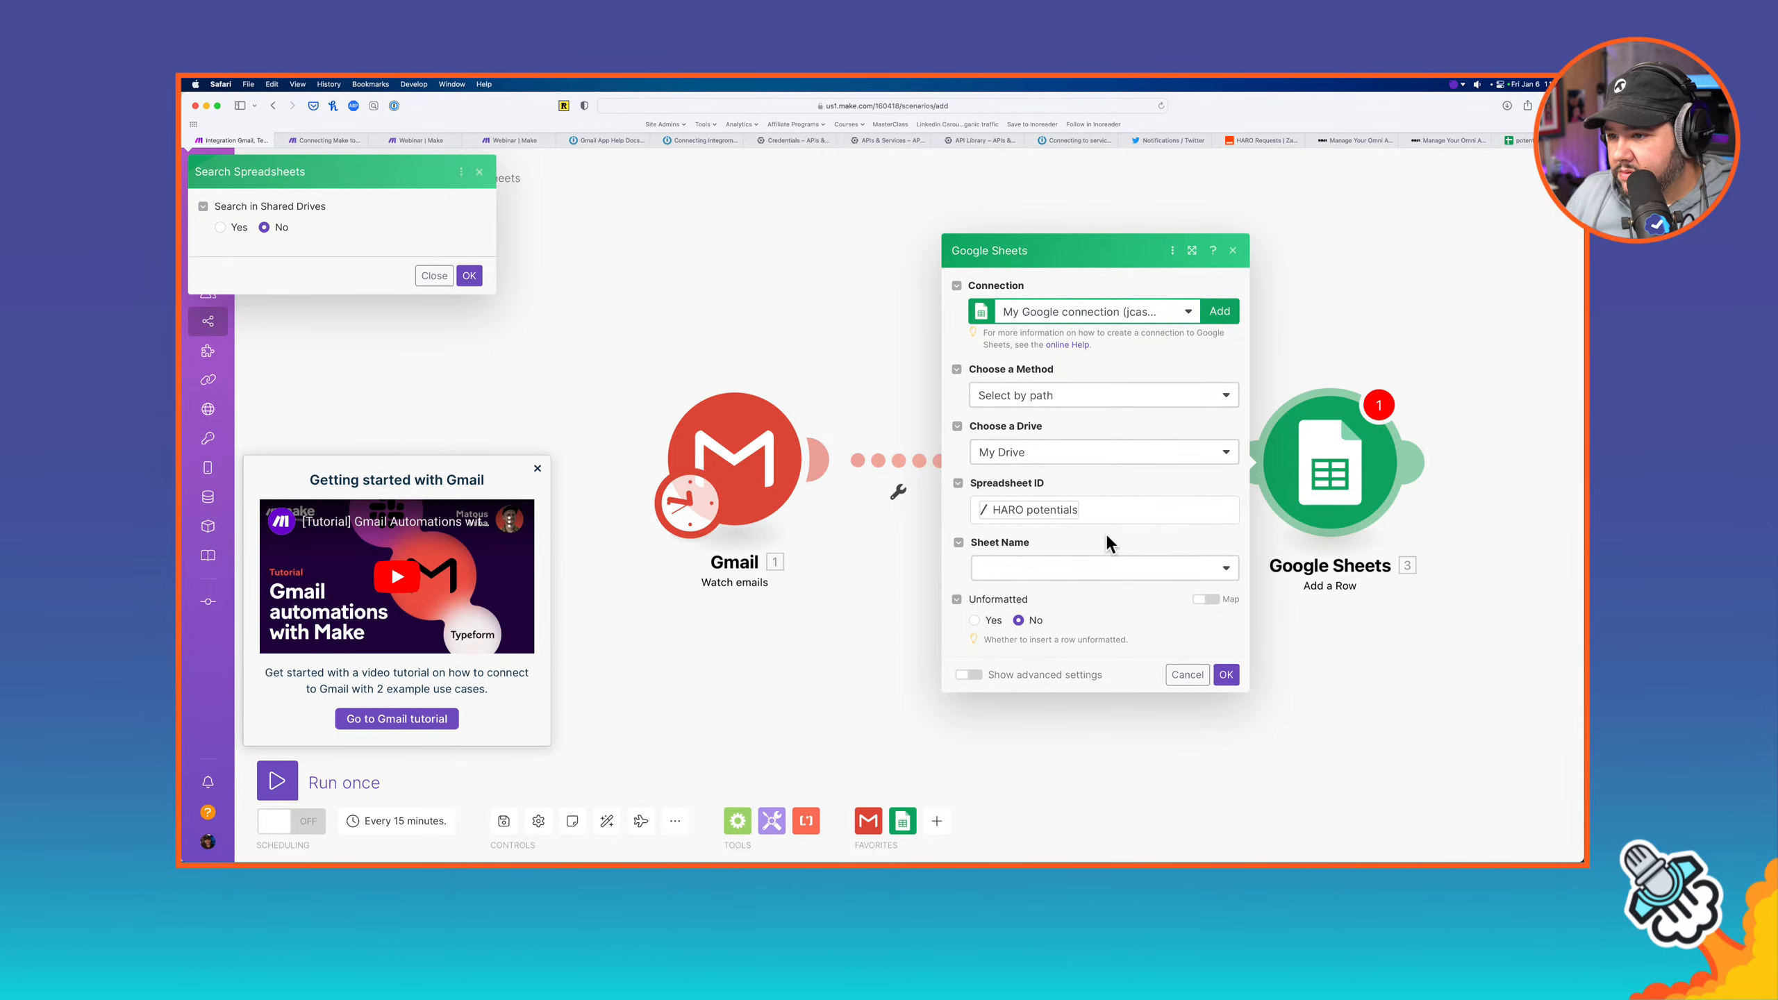
click(1080, 569)
click(1046, 594)
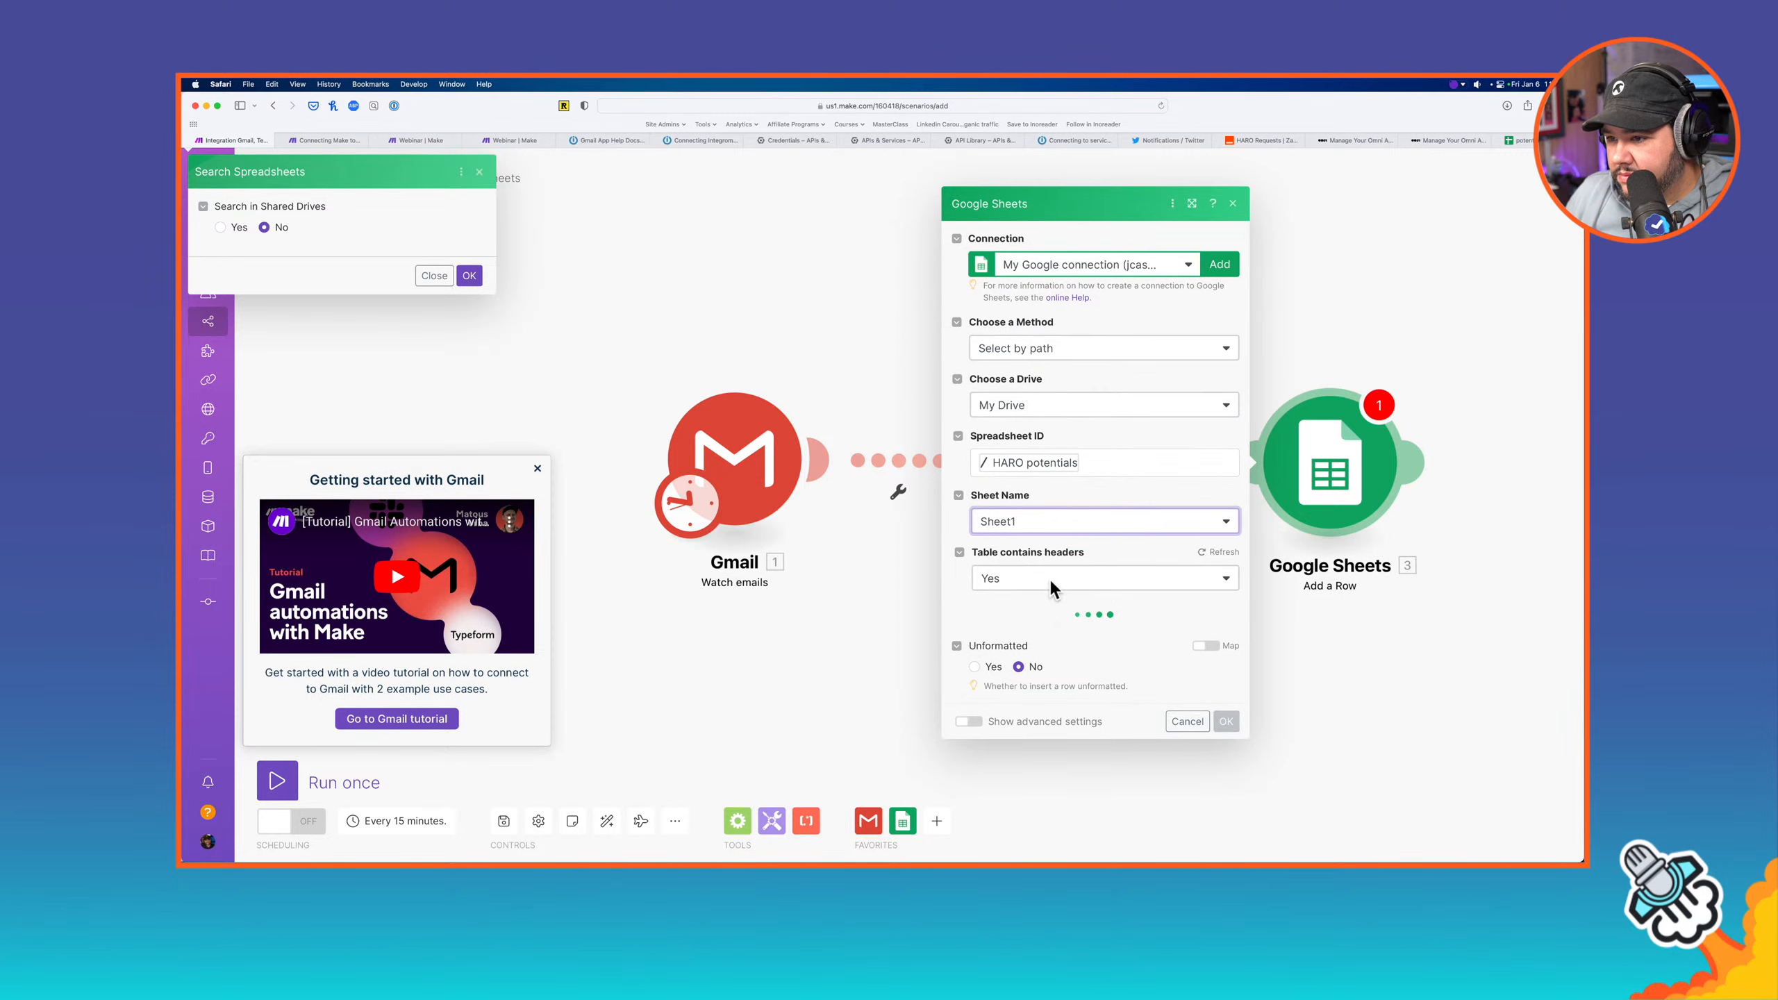
Map the Gmail Subject to Request (A) and the Text parser's Text to Link to email (B), then save the Google Sheets module
scroll(1051, 630, down, 2)
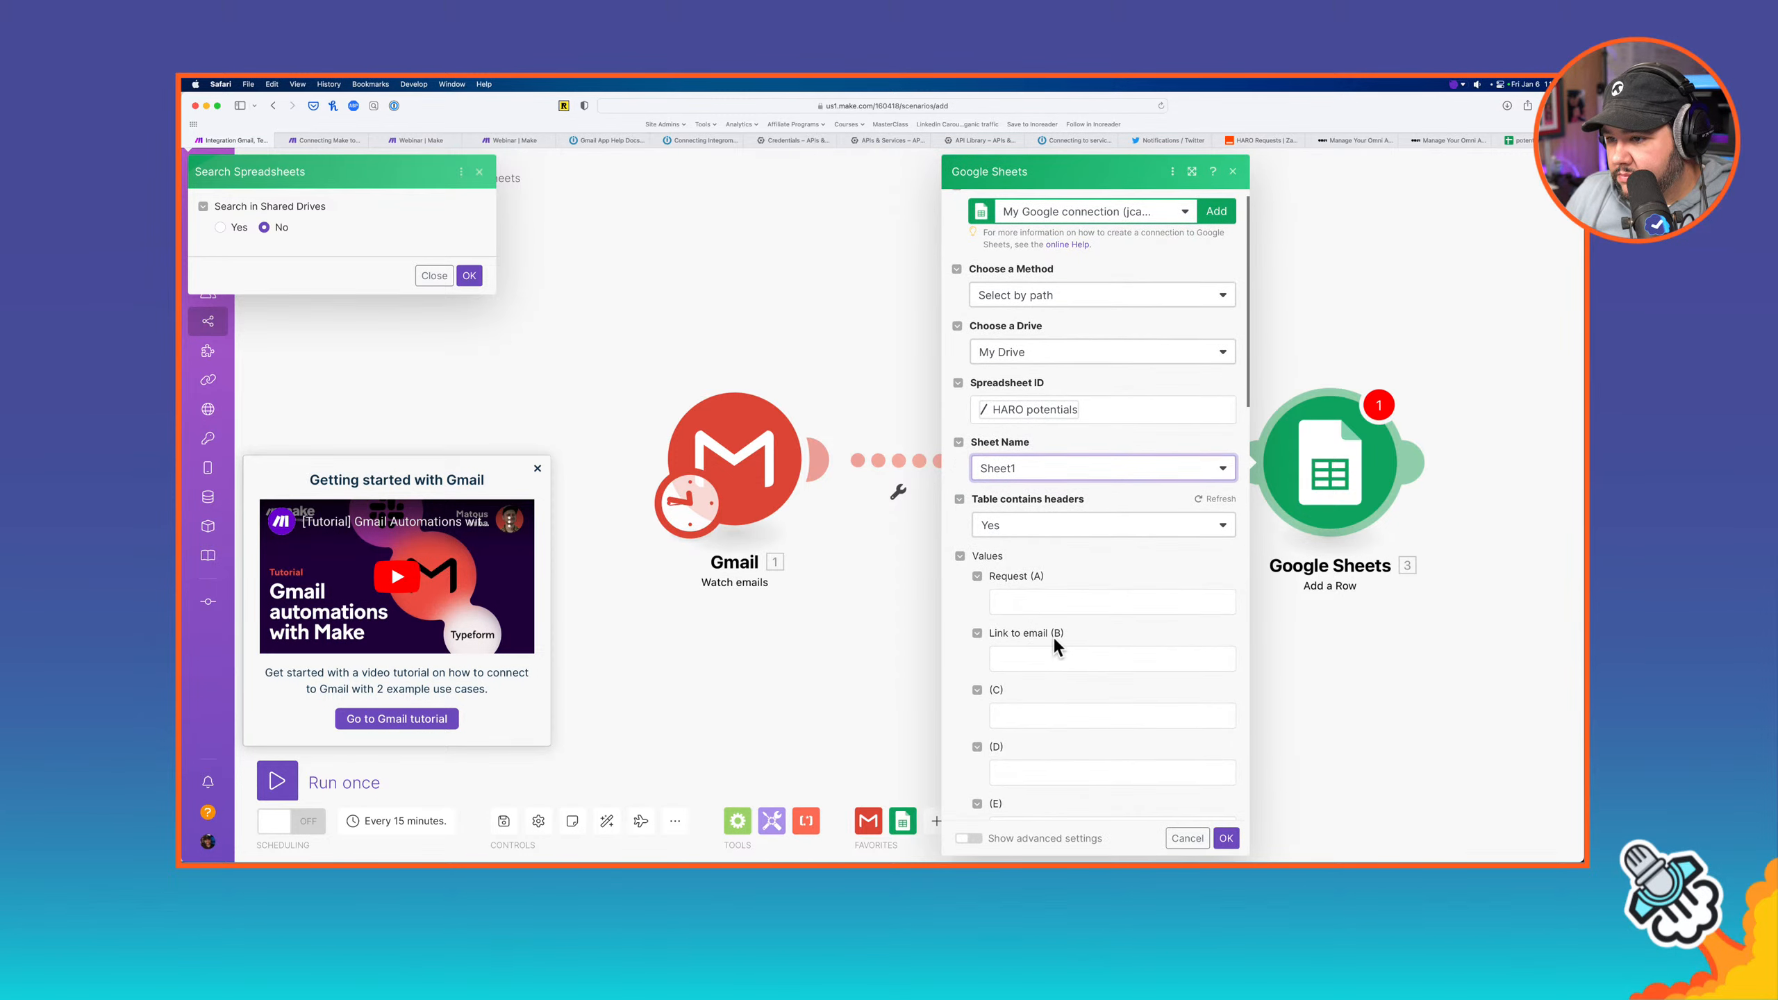
click(1080, 571)
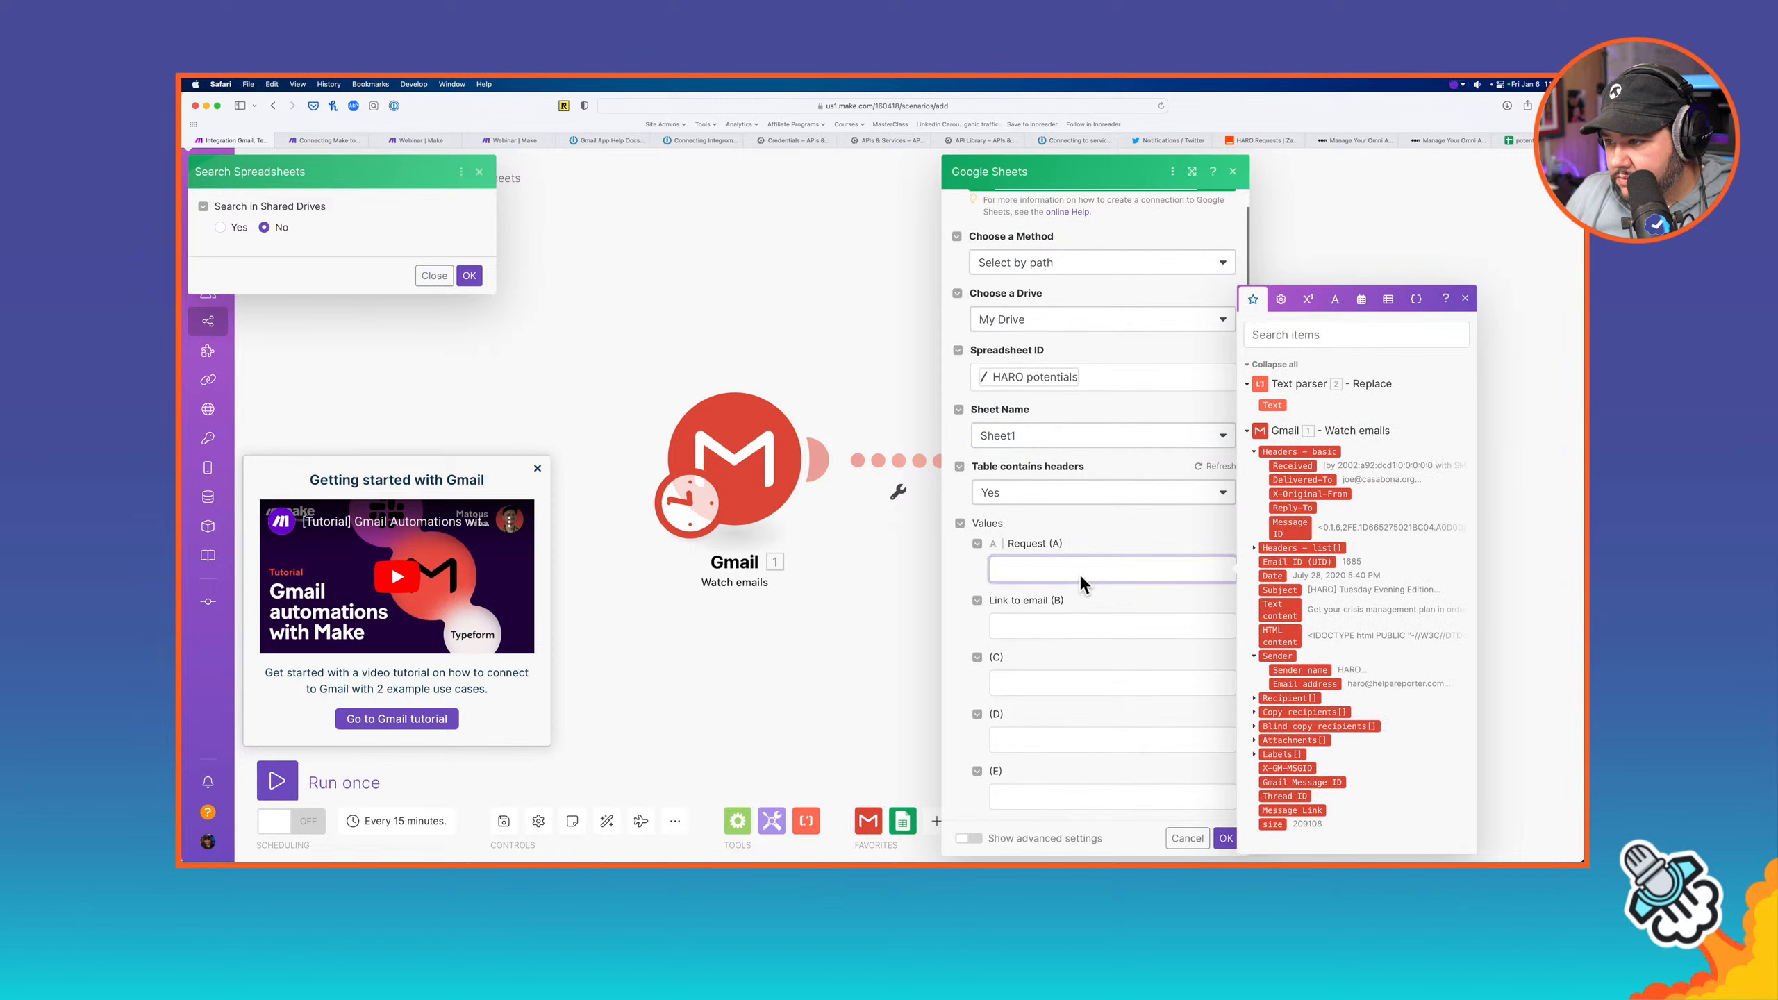
click(1270, 586)
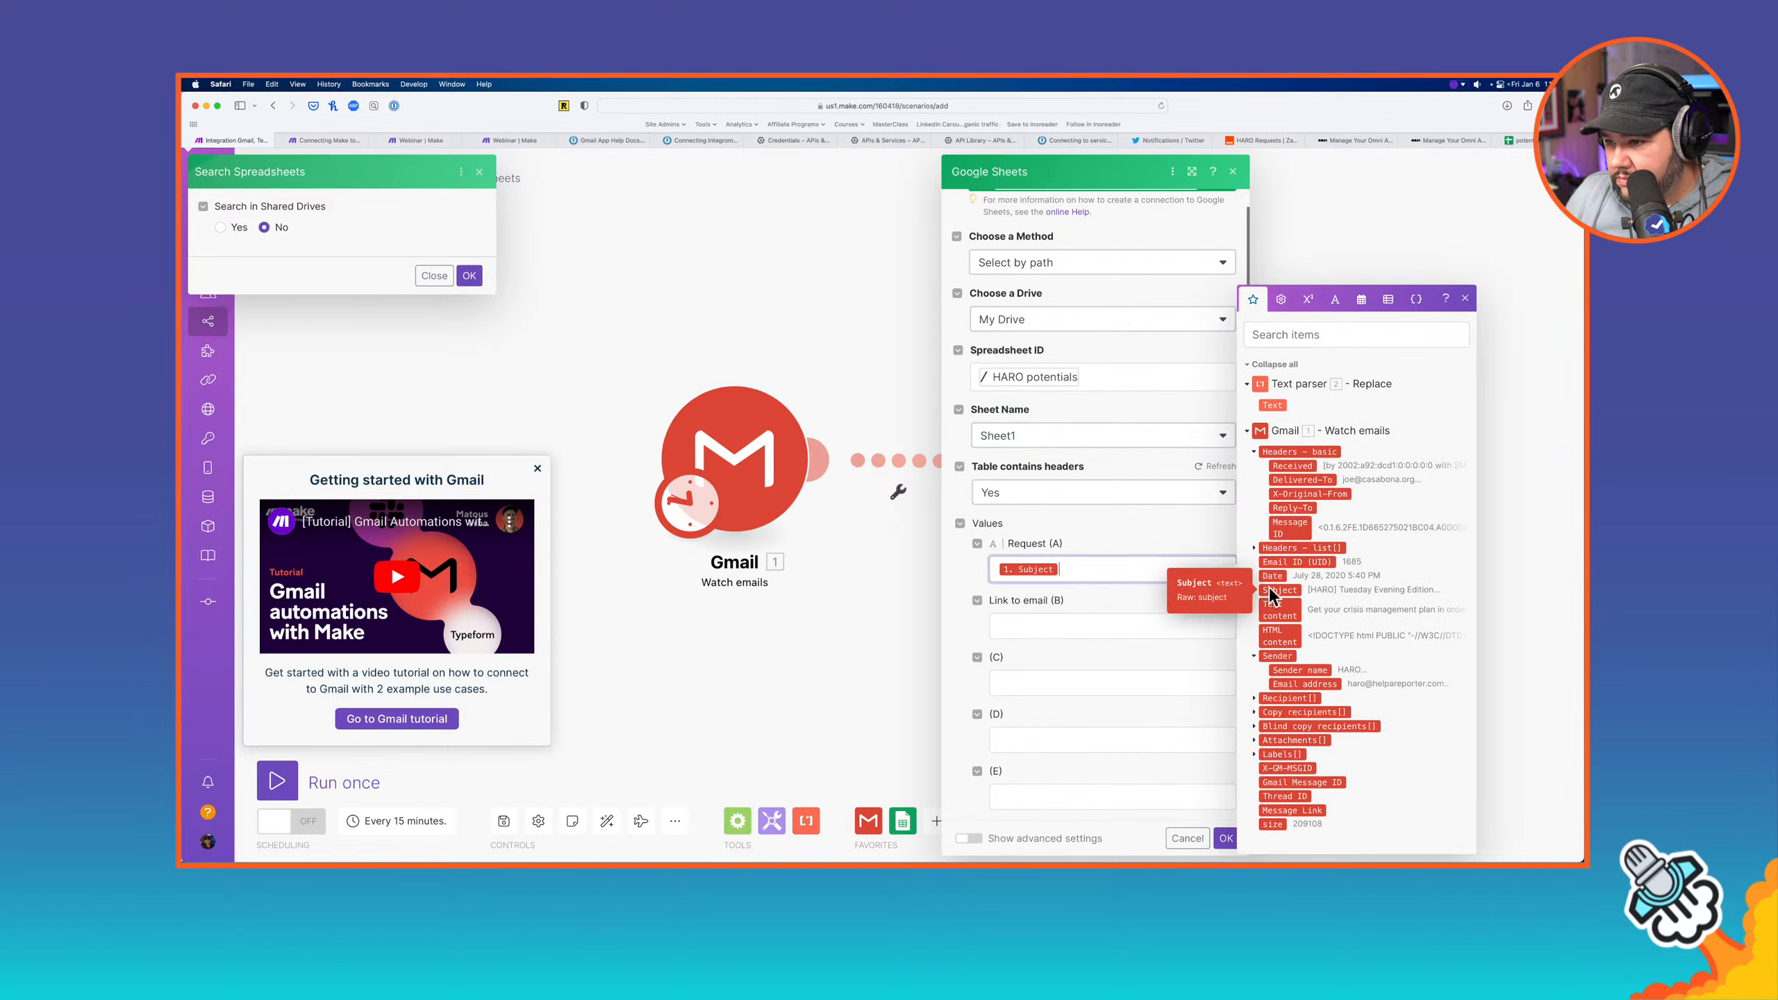
click(1109, 628)
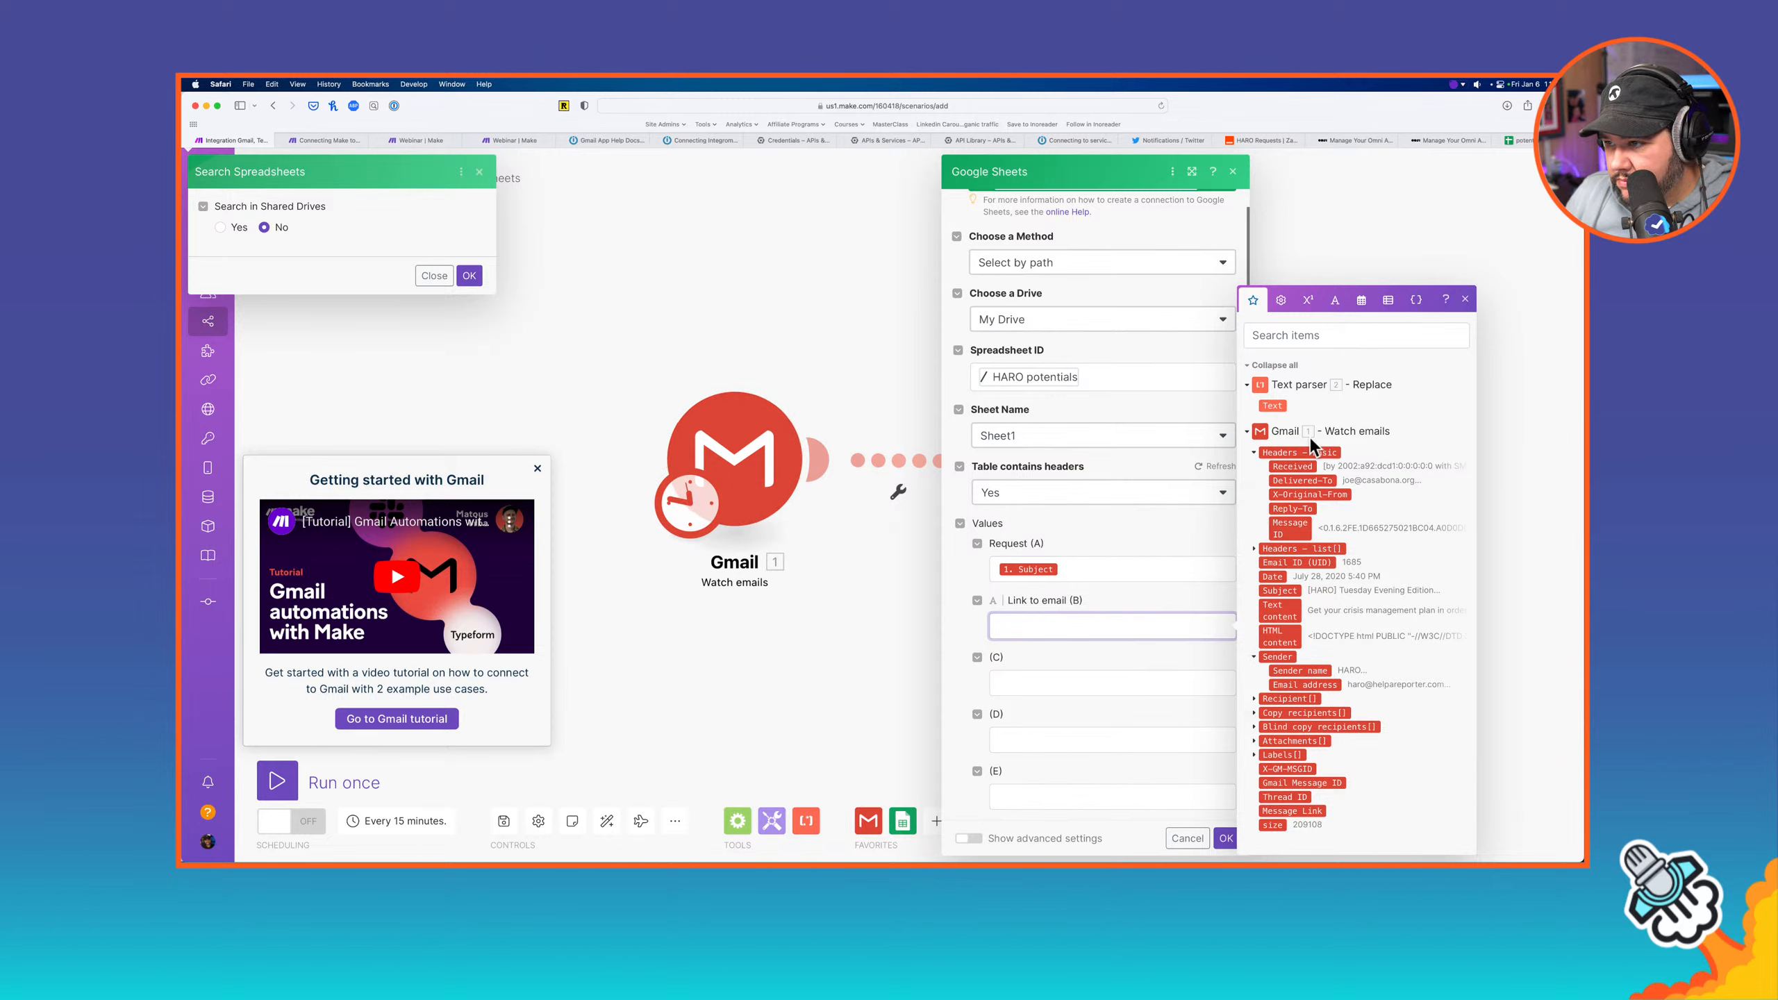
click(1272, 405)
click(1022, 656)
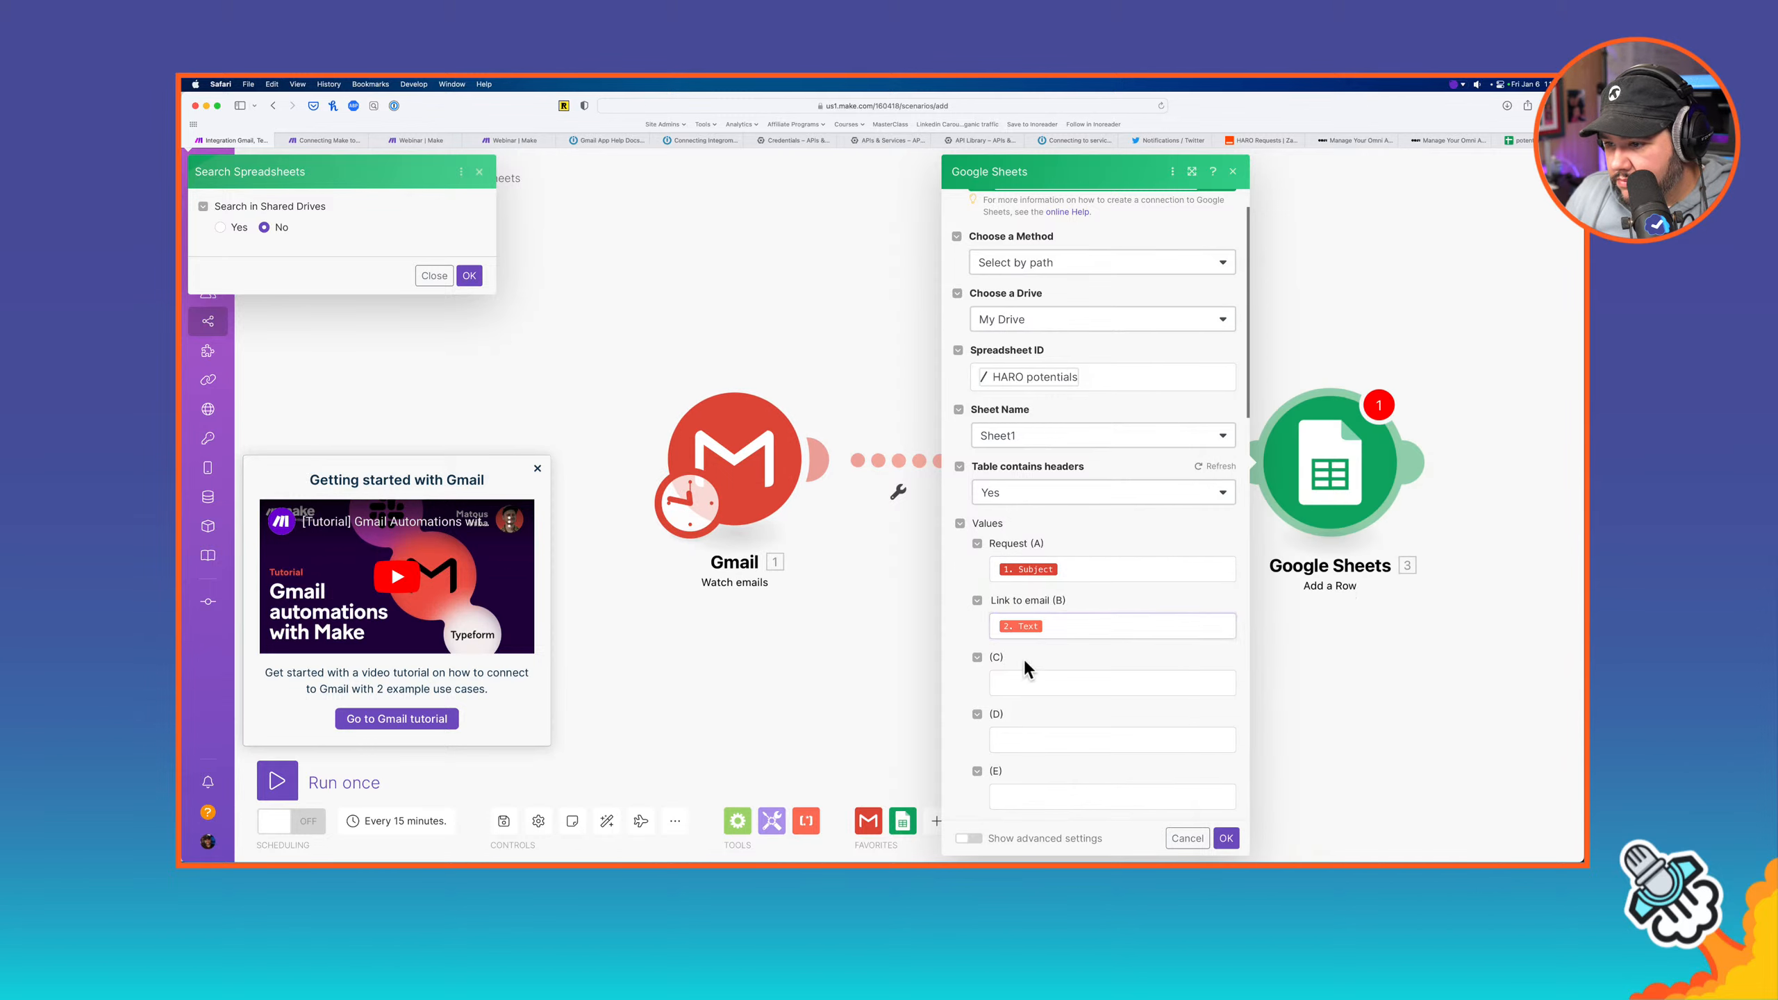
click(1226, 839)
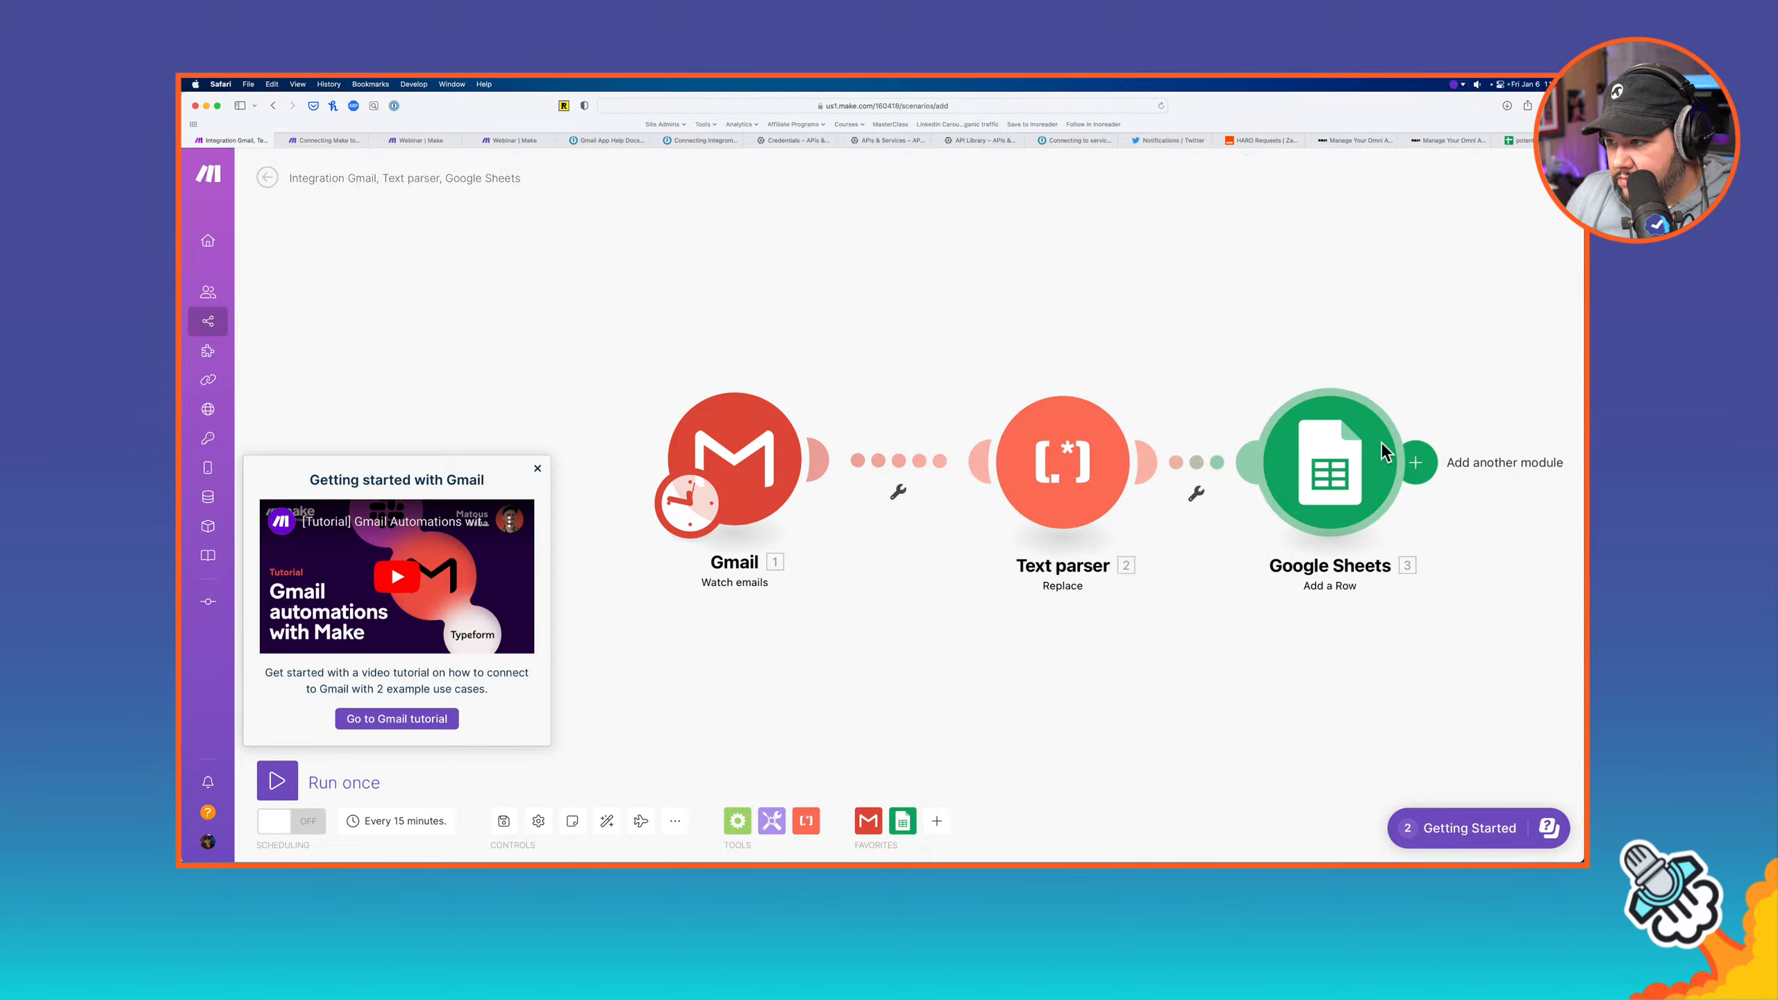
Run the scenario once, set the Gmail module's starting point to All emails, and run the scenario again
click(282, 782)
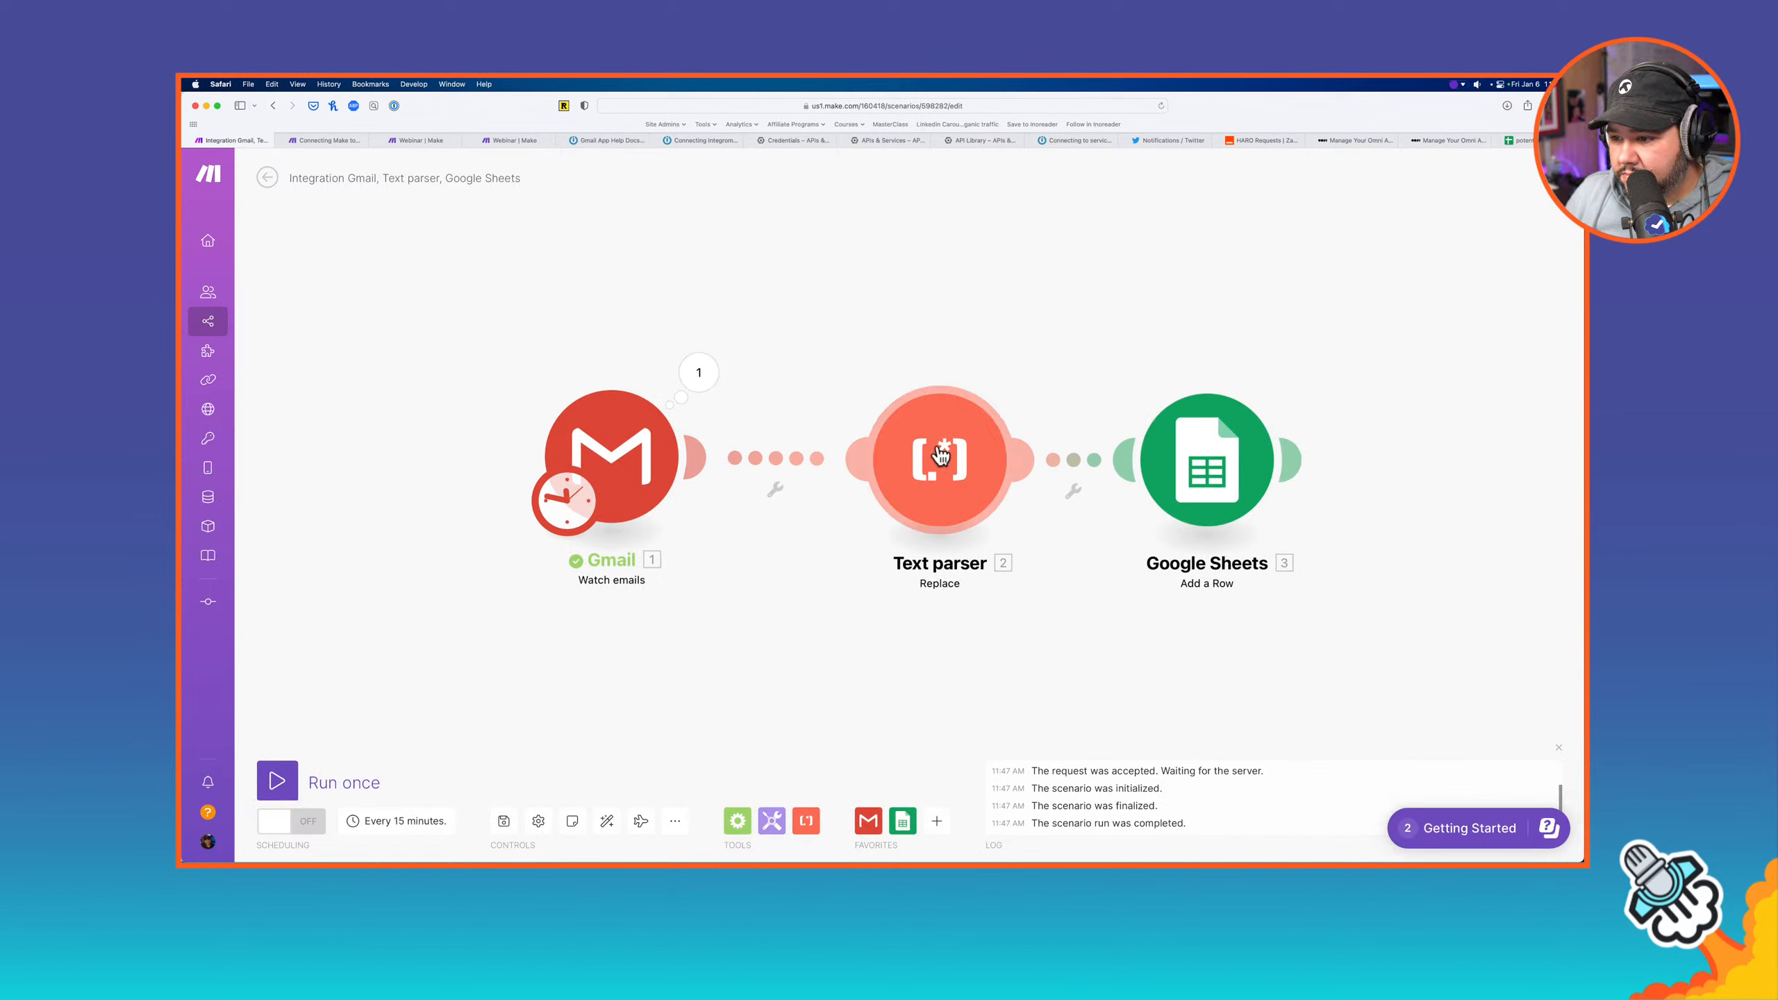
click(699, 372)
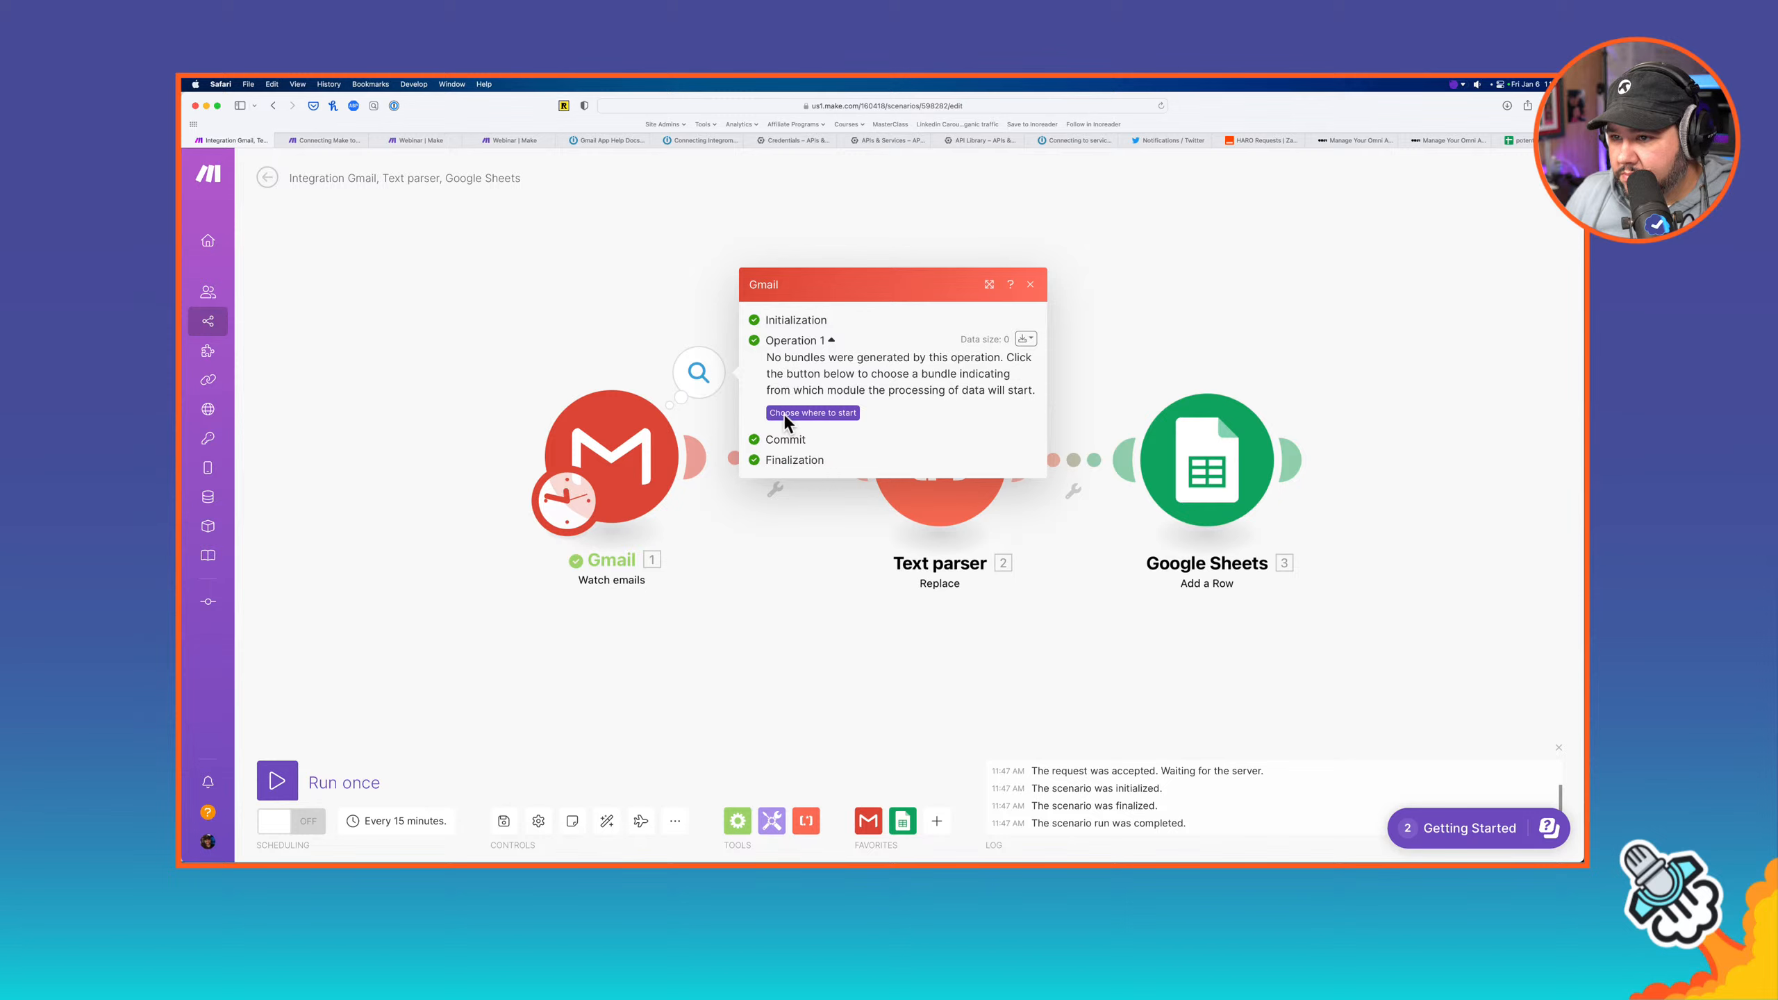
click(816, 414)
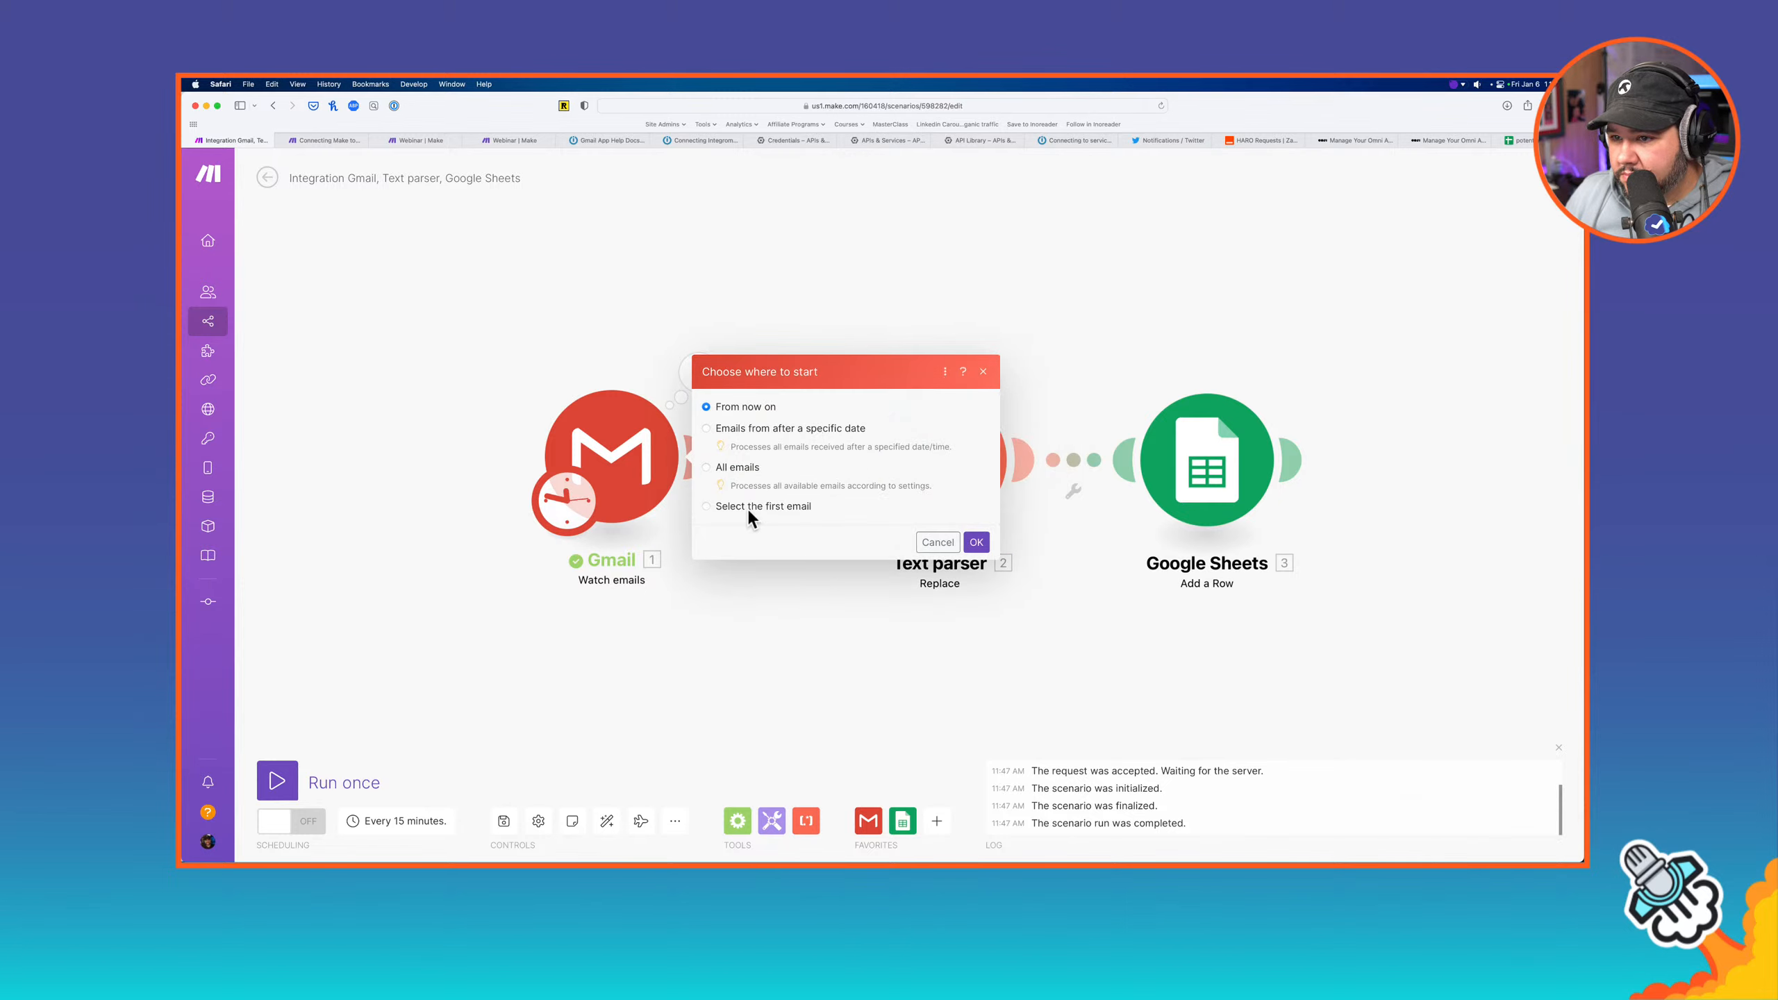
click(732, 469)
click(977, 543)
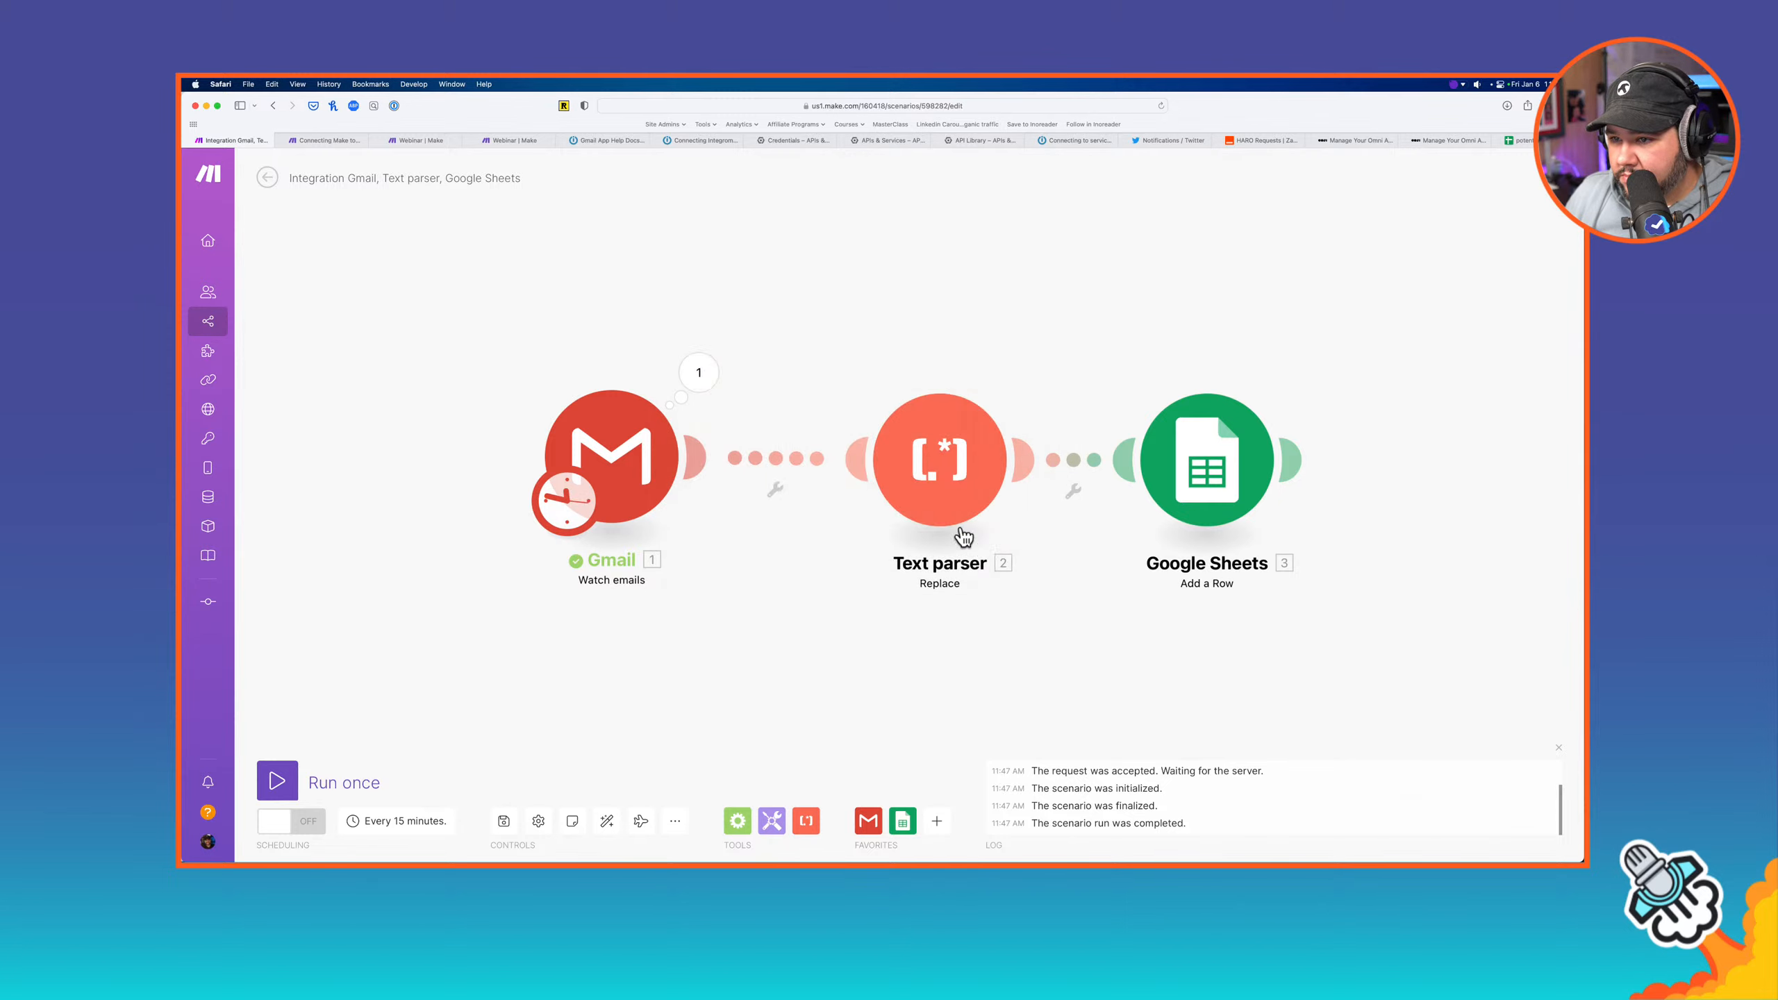
click(308, 776)
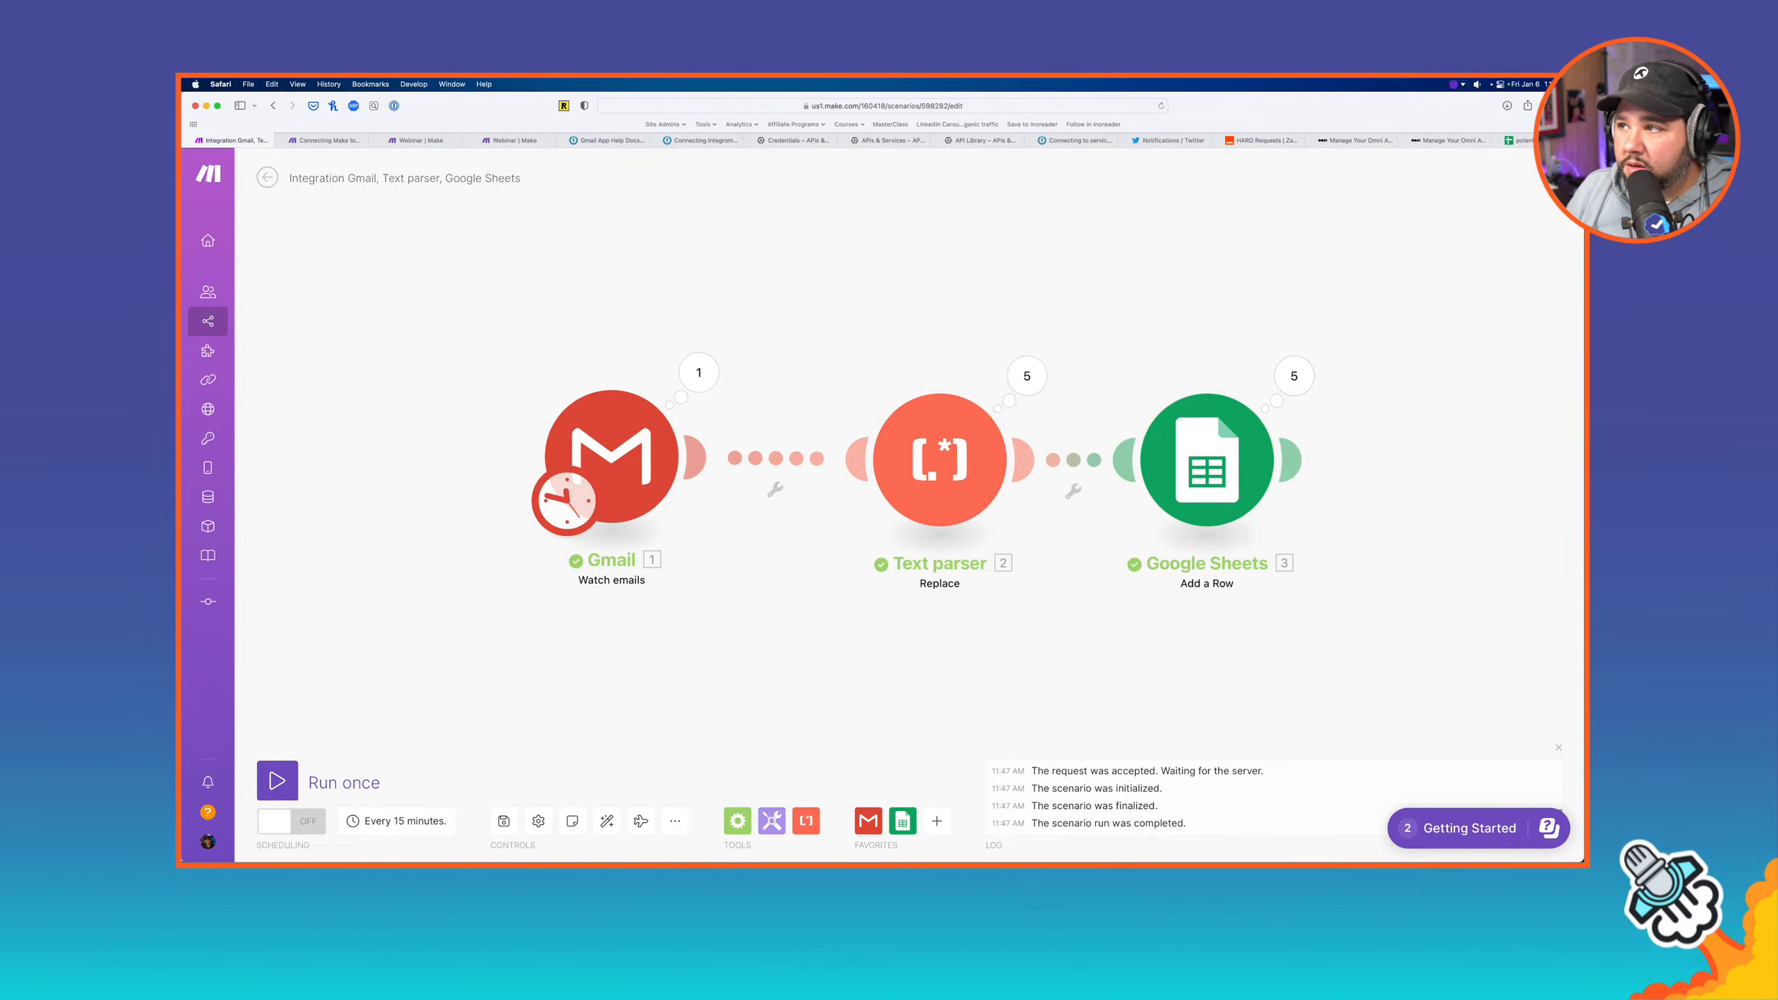
Open the first logged email link from the HARO potentials spreadsheet and search the HARO message for "podcast"
click(1518, 141)
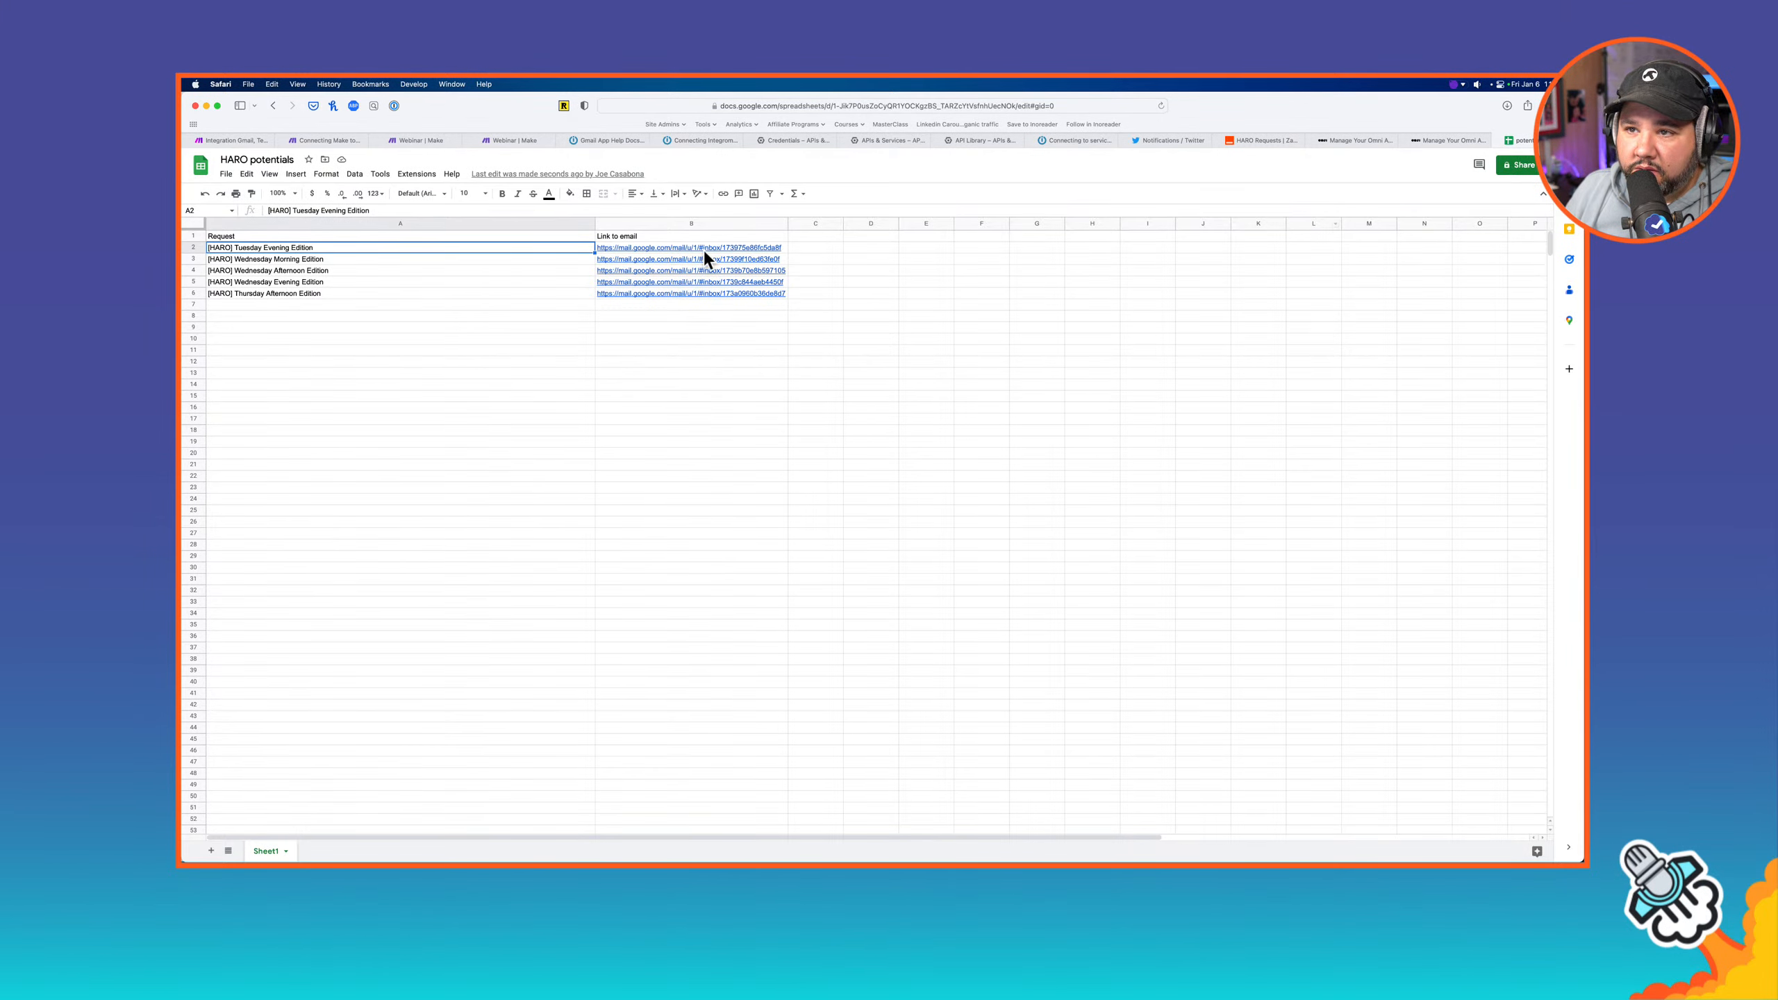
mouse_move(704, 253)
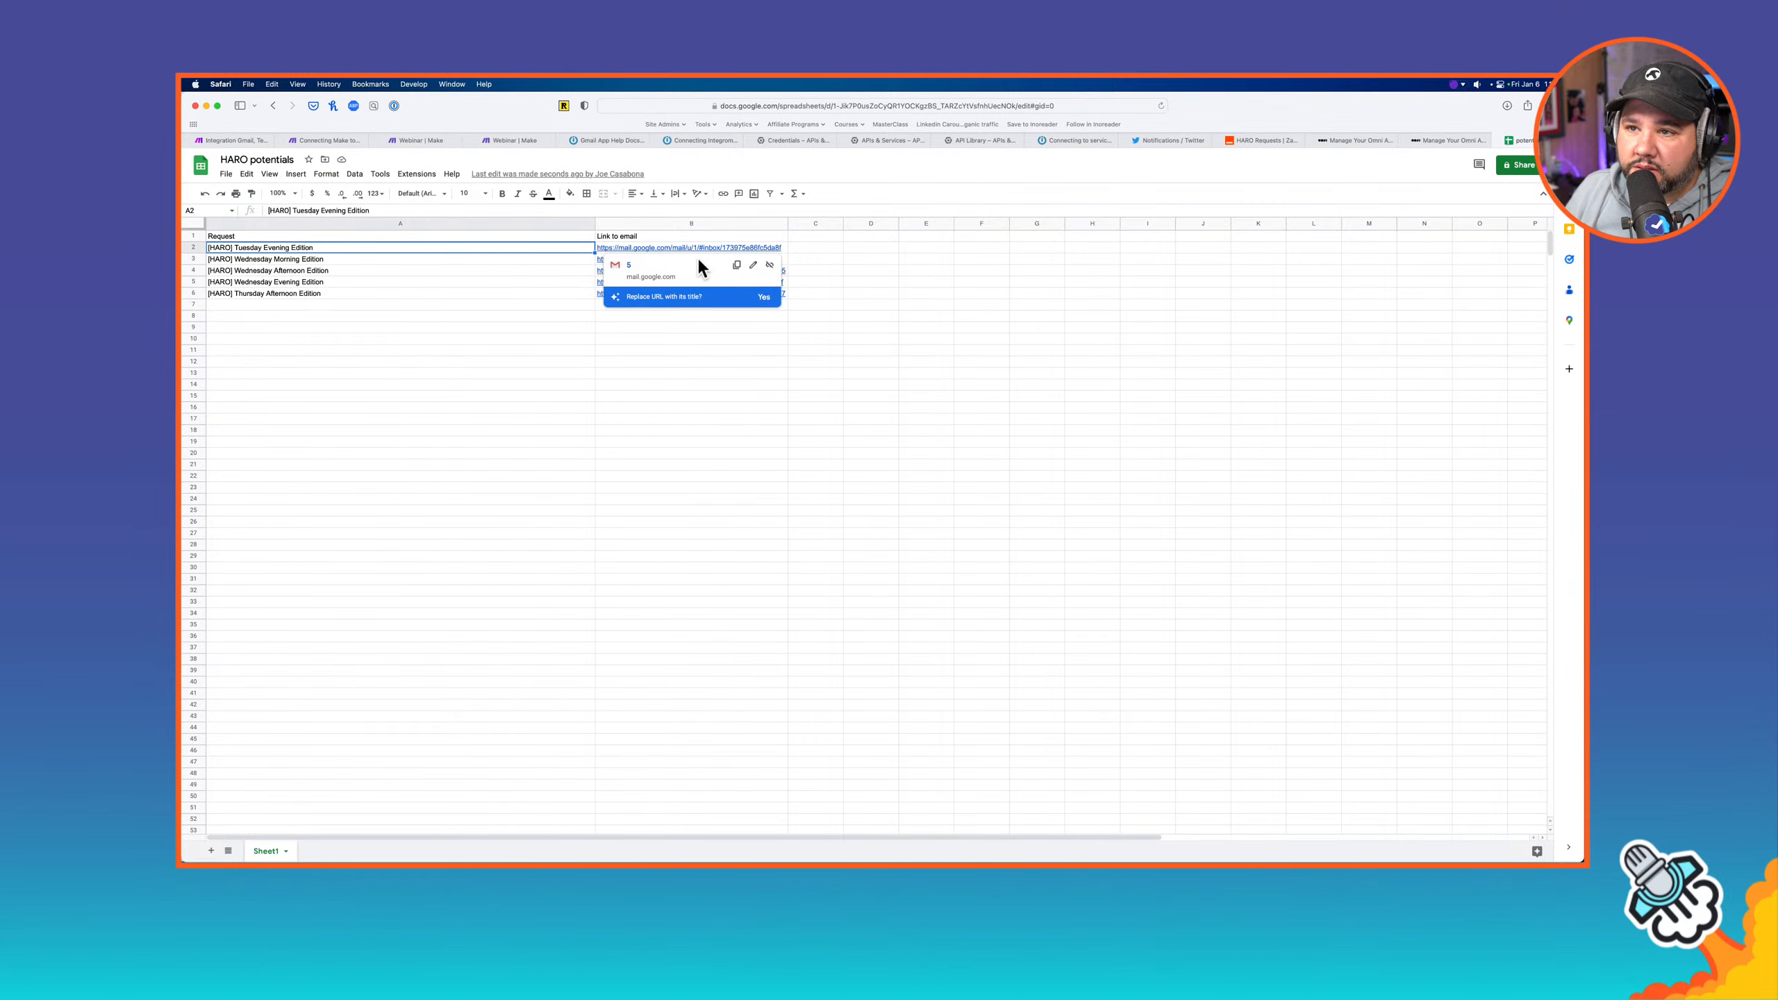
click(629, 266)
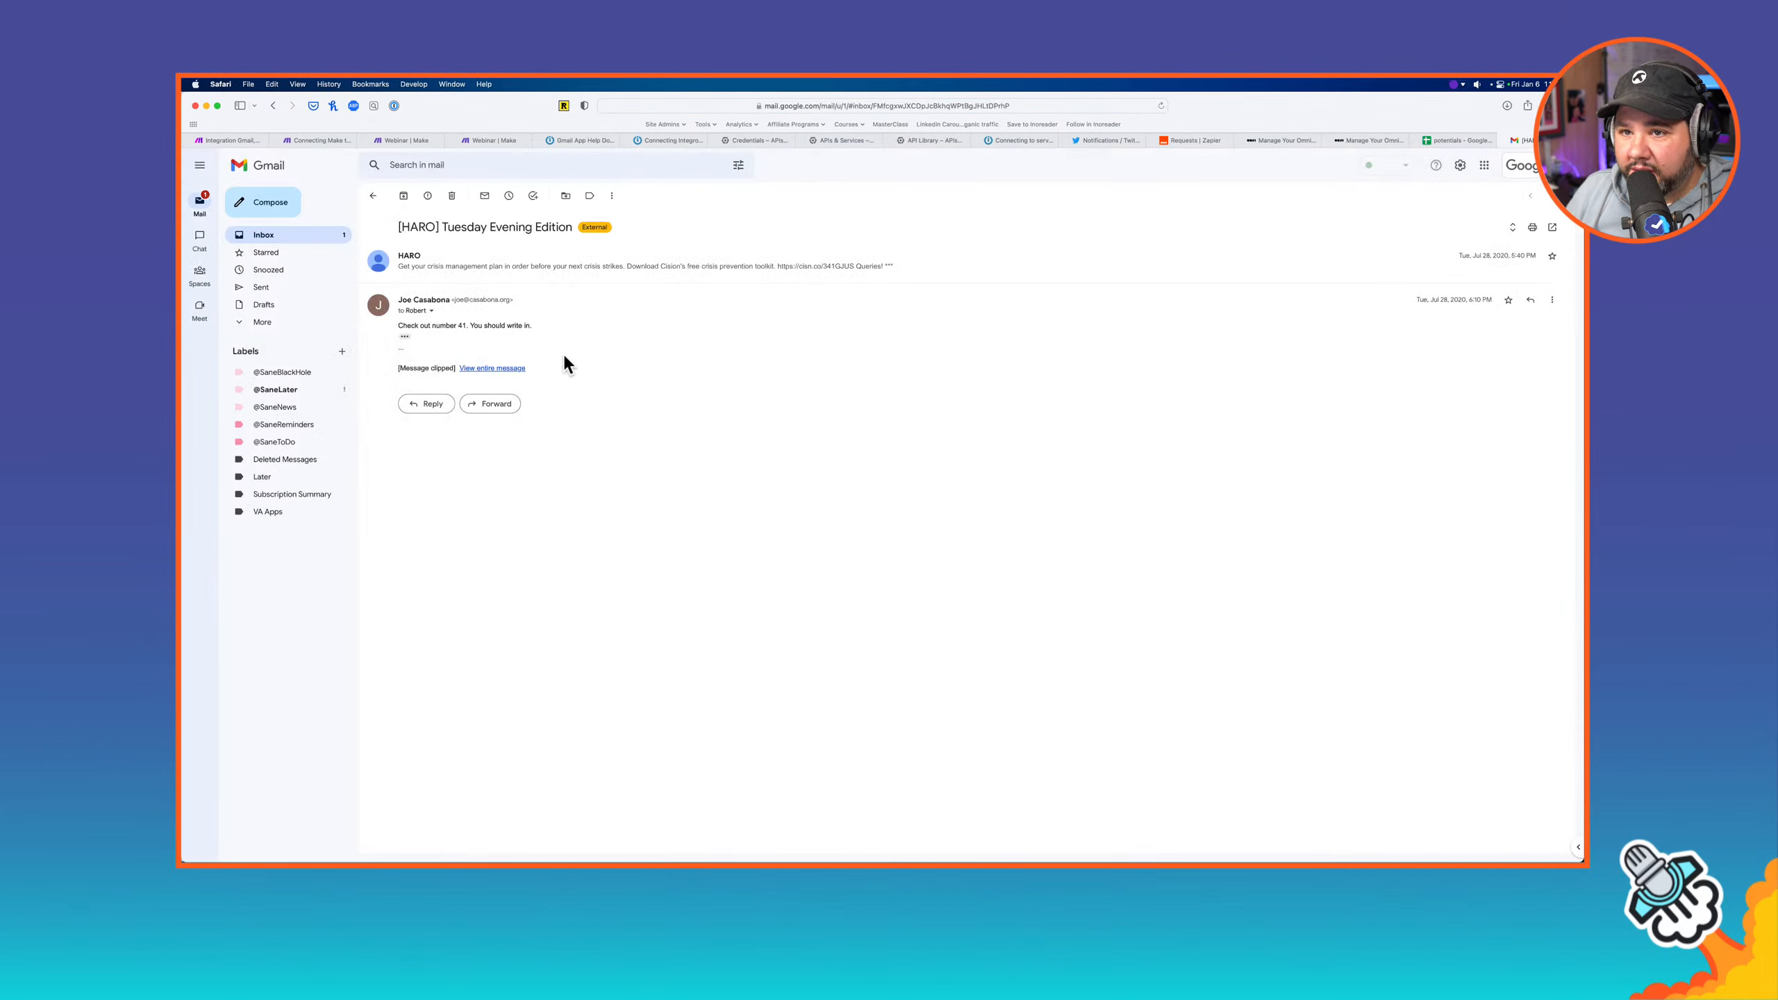
click(611, 263)
scroll(596, 295, down, 1)
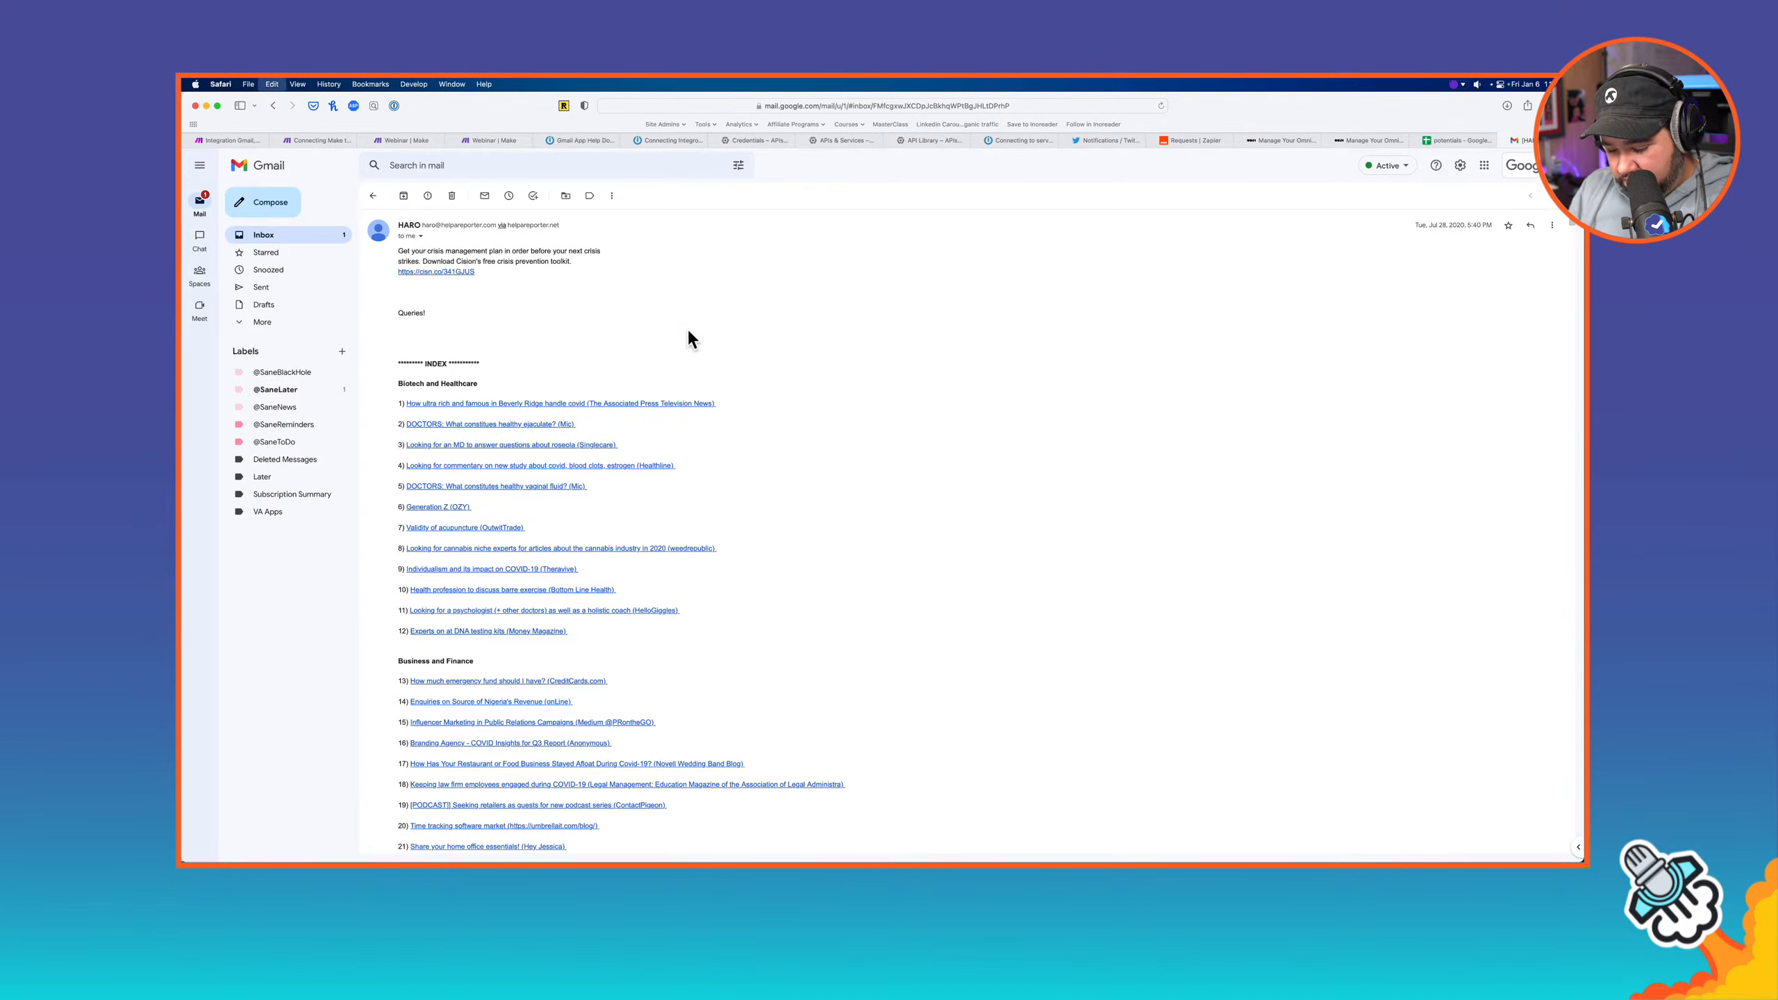
key(super+f)
text(podcast)
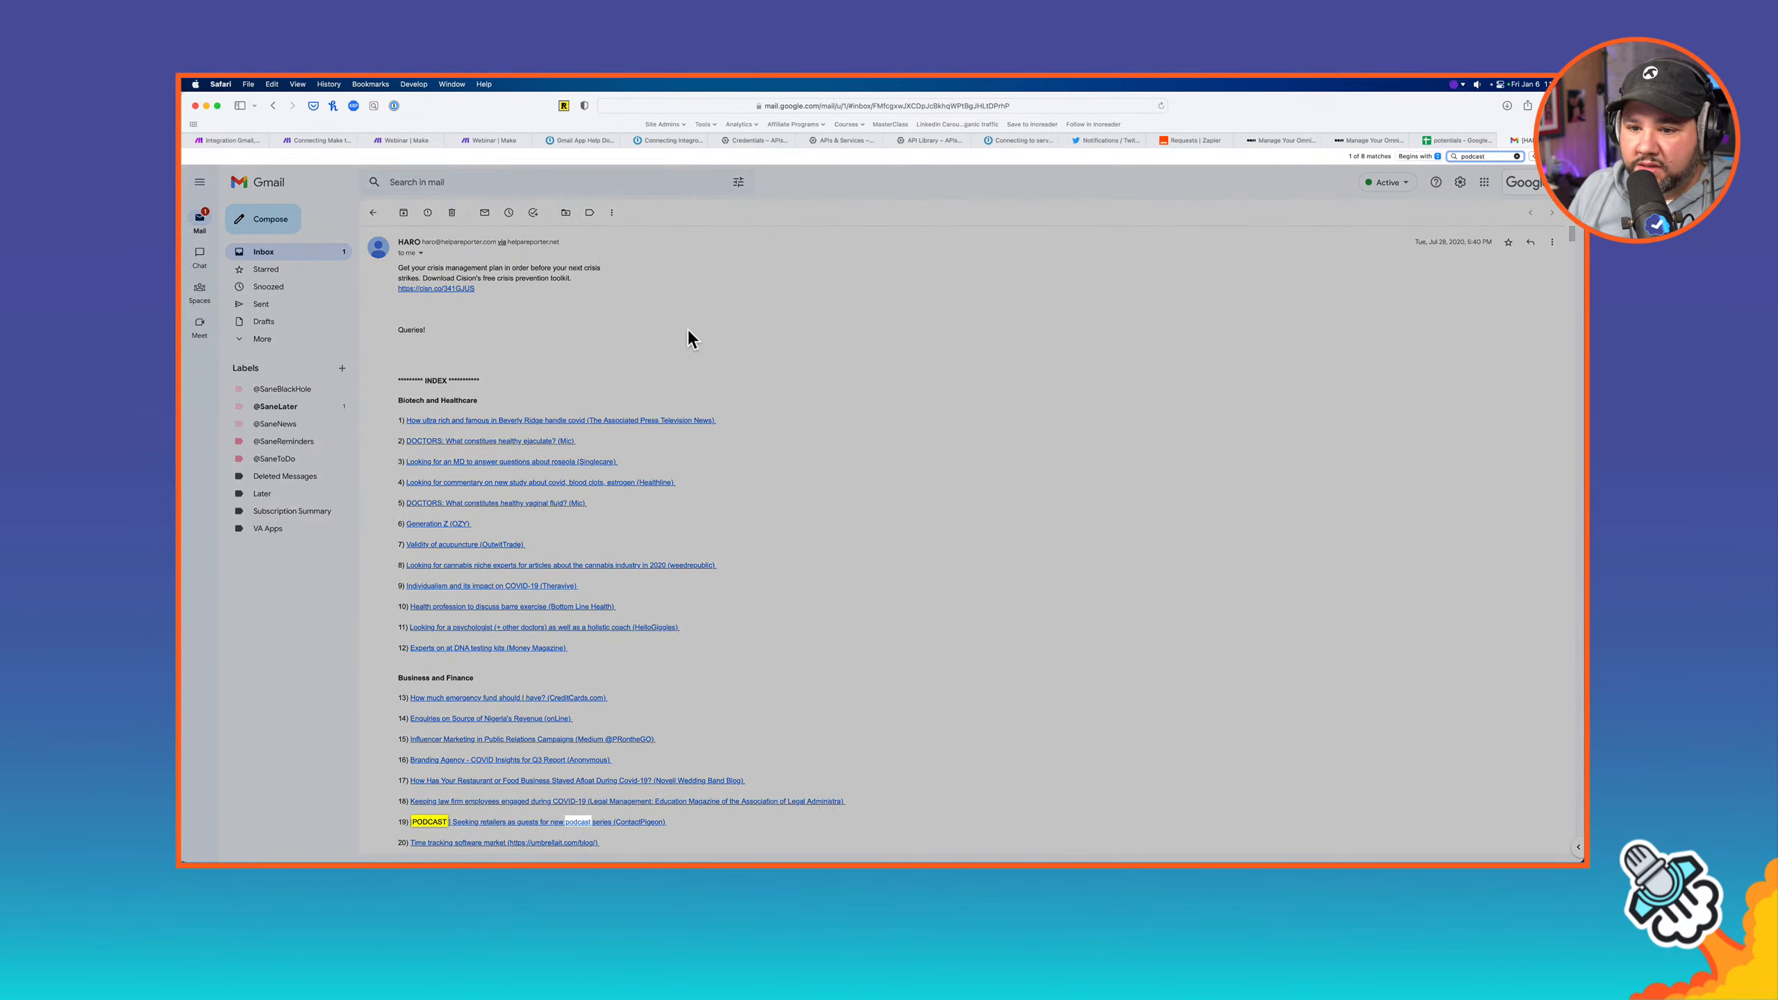
Return to the Make scenario and review the Gmail module's settings and its output bundles from the last run
click(241, 139)
click(603, 435)
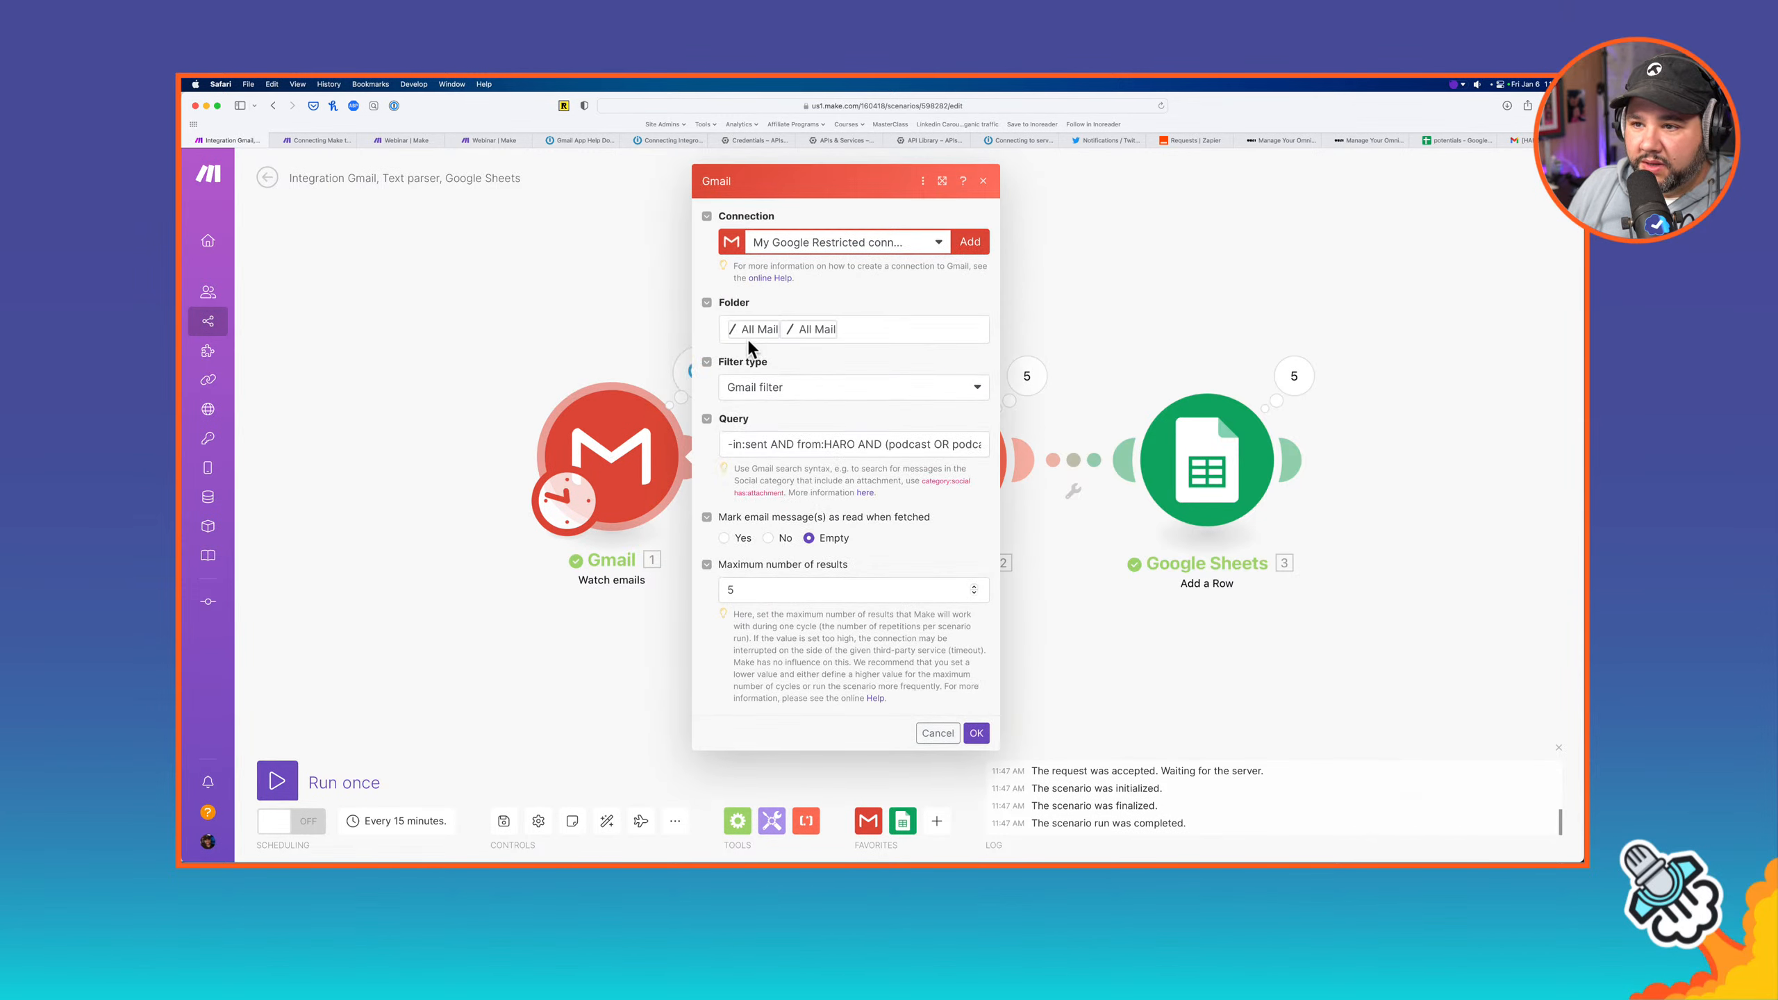
click(558, 384)
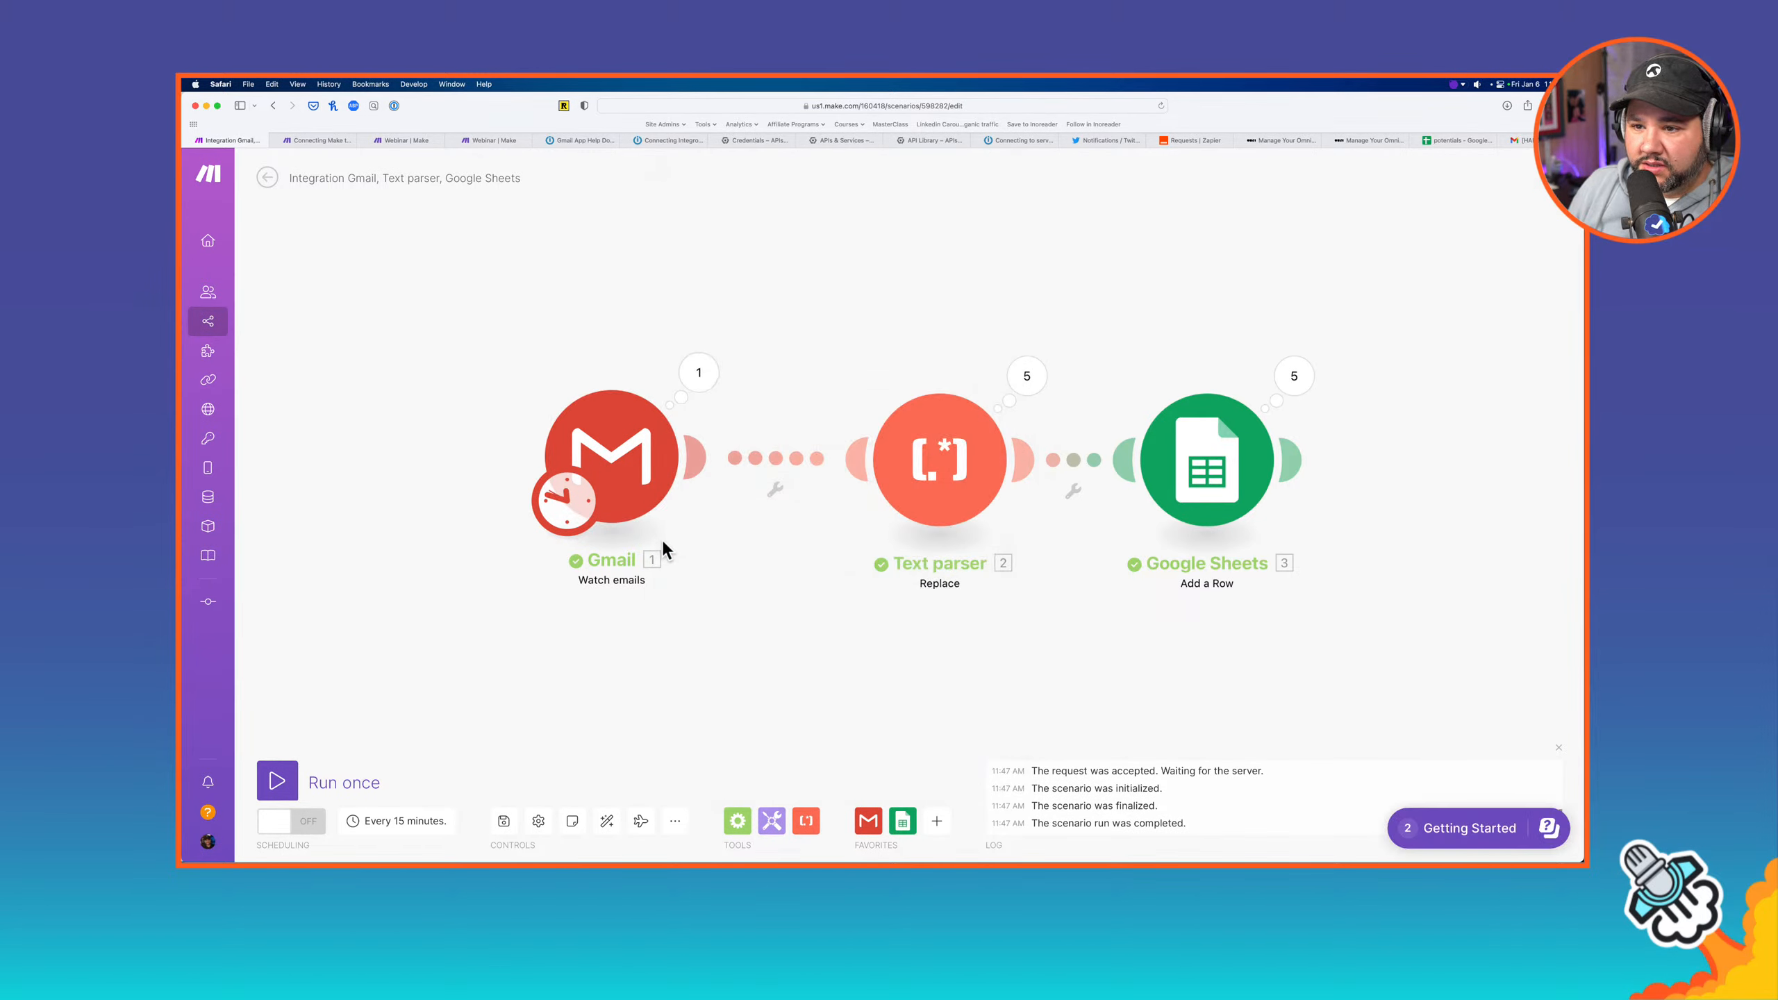
click(697, 376)
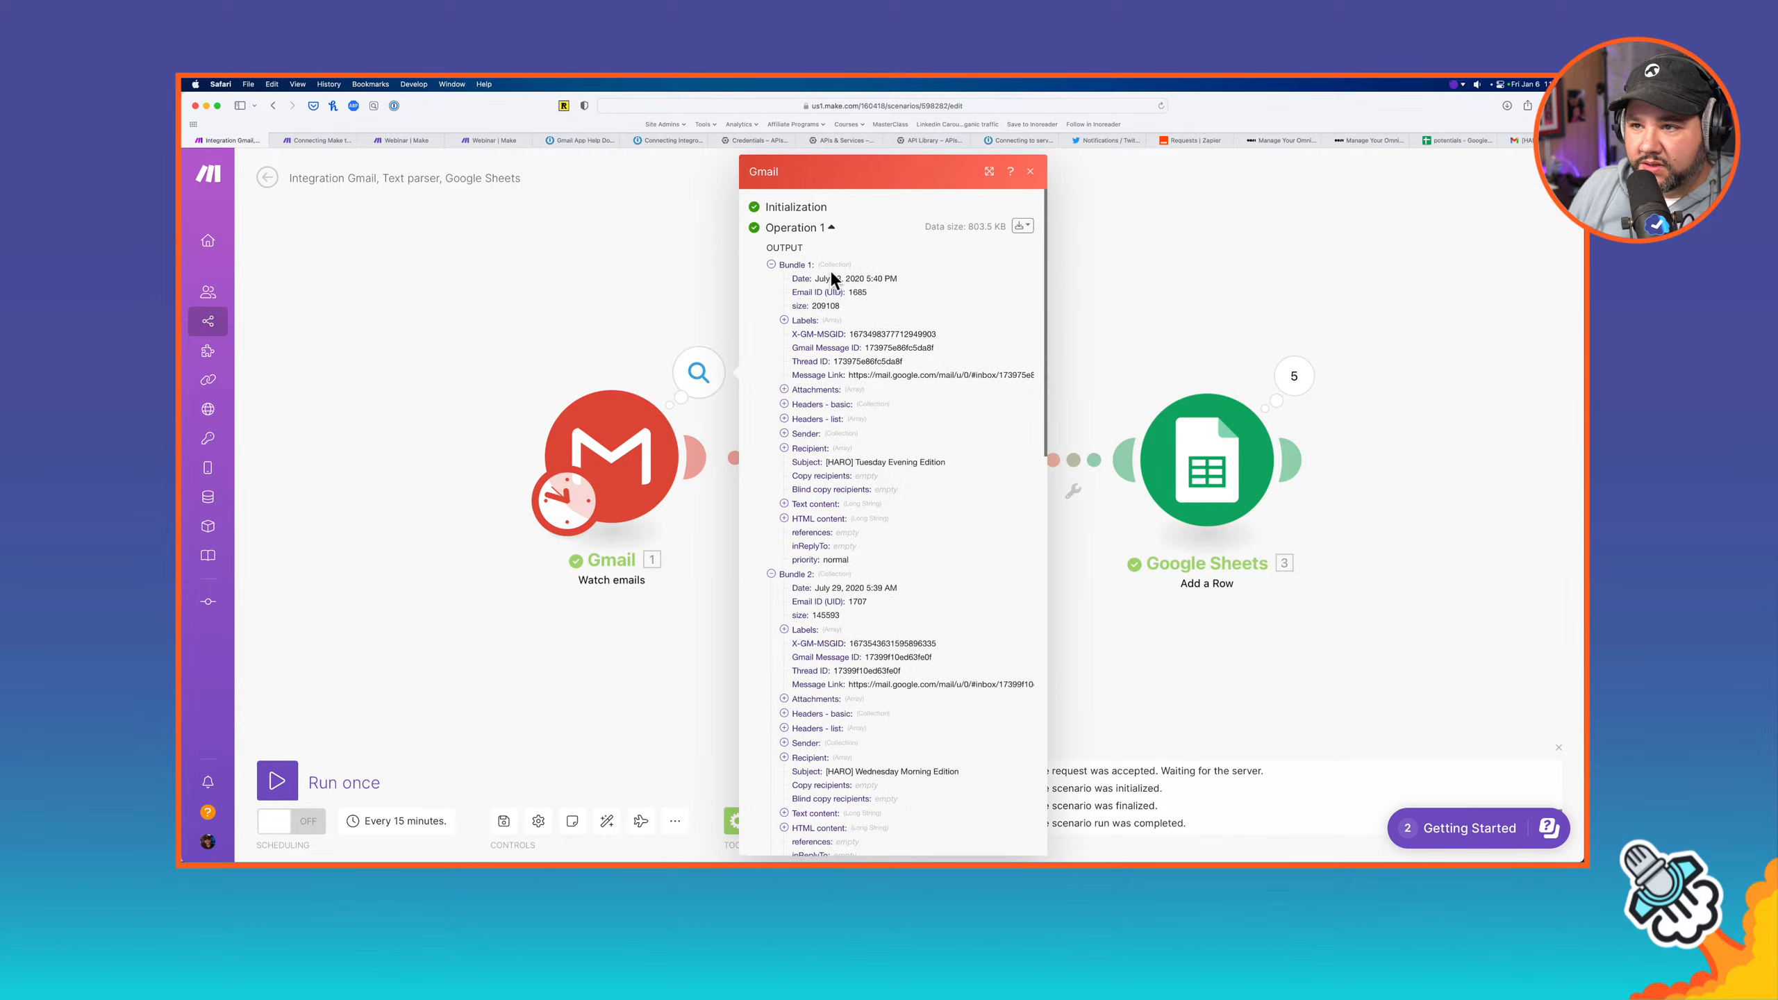
click(658, 300)
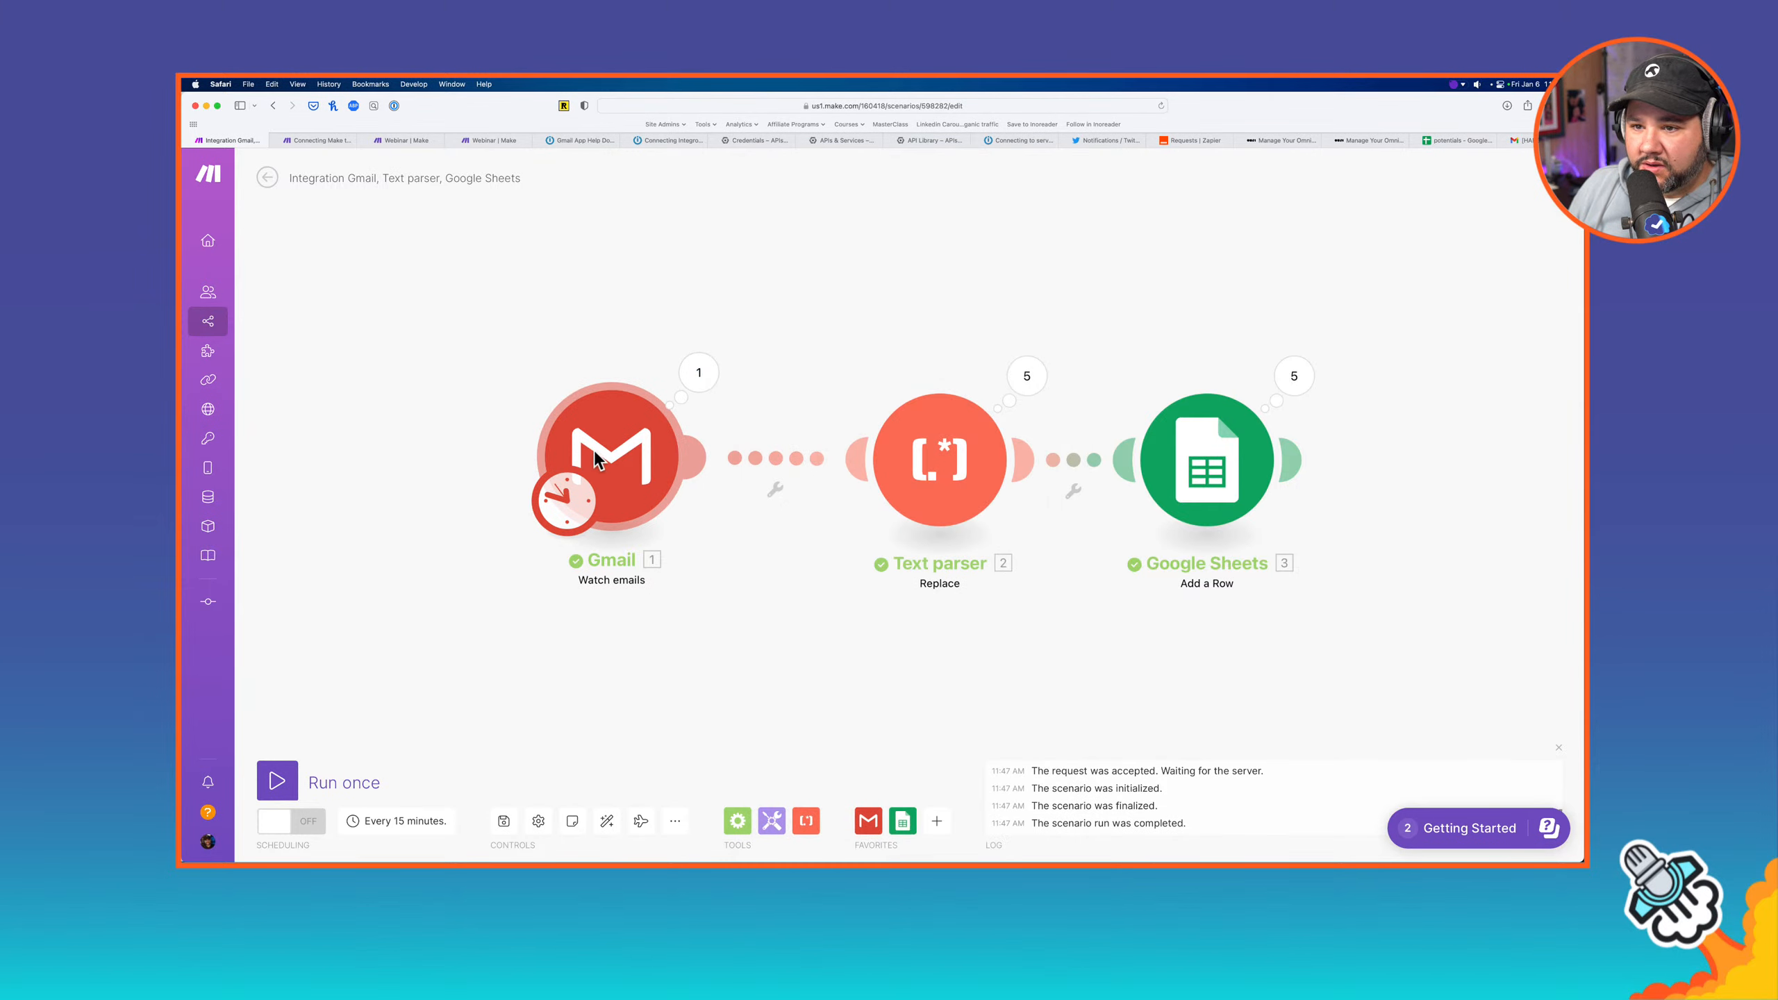
Examine the schedule settings of the Gmail trigger, including the advanced start and end options, and keep the schedule
click(560, 475)
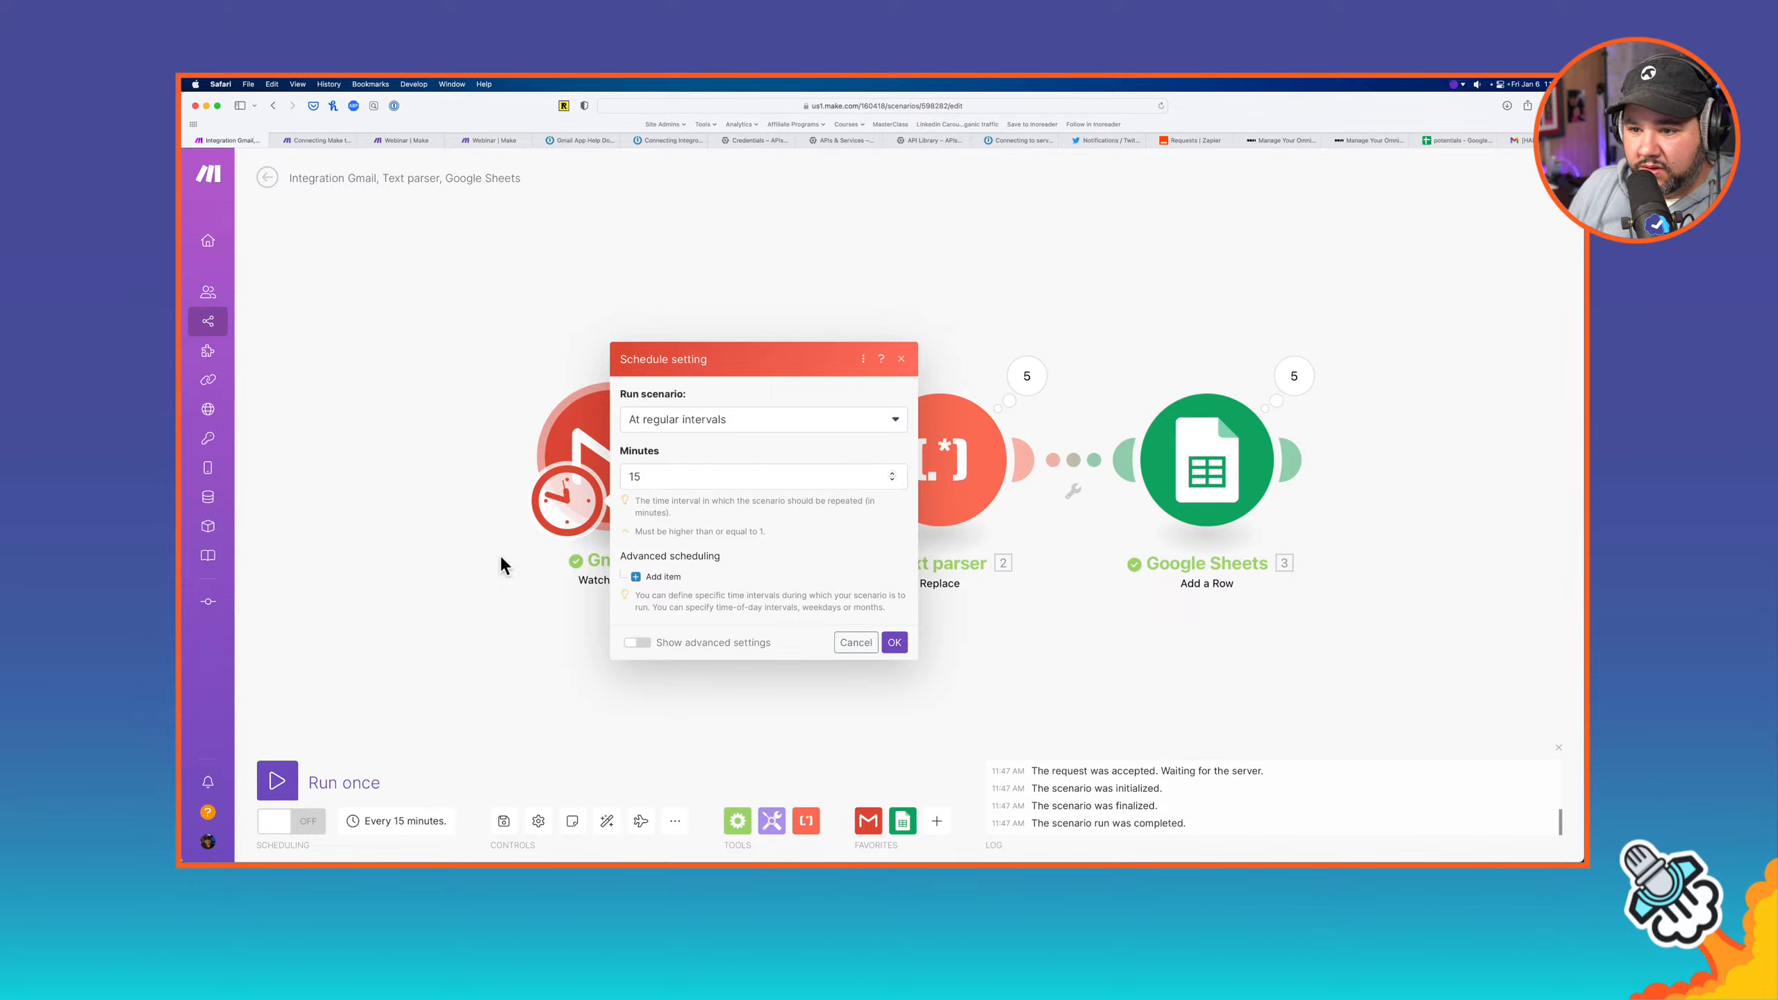
click(644, 644)
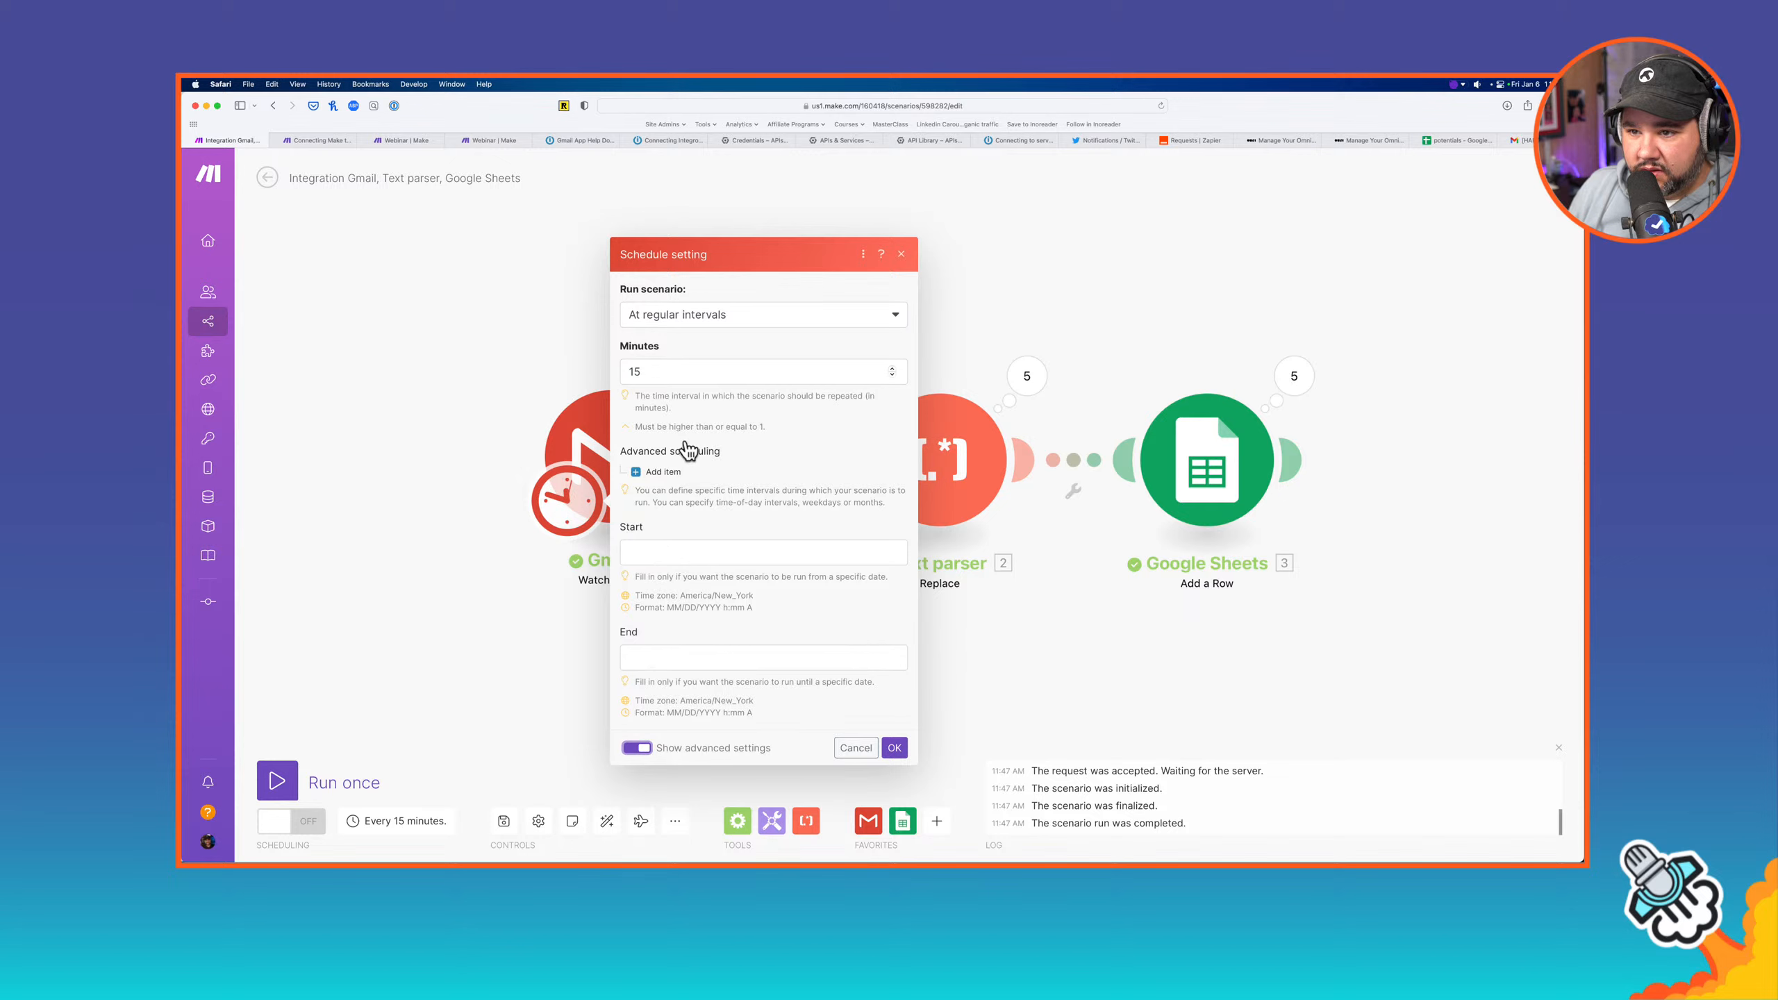
click(637, 748)
click(891, 643)
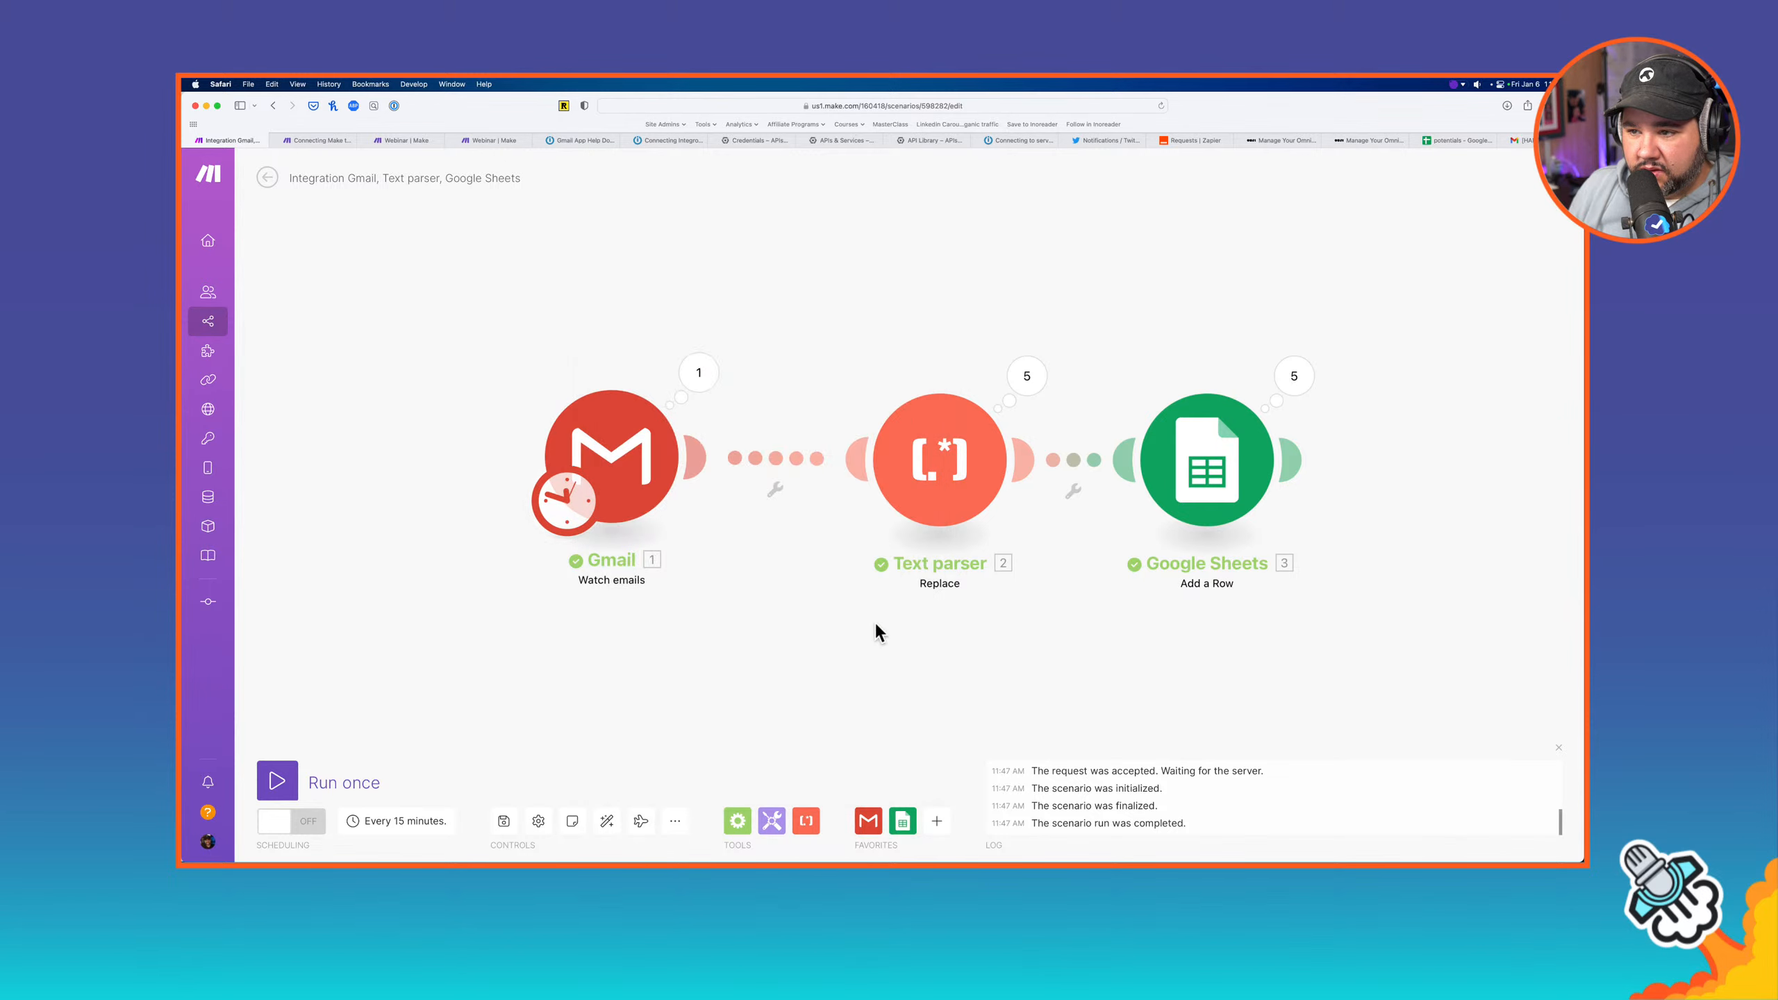
Recheck the Gmail module's query and maximum number of results, then inspect the emails it fetched in the last run
click(689, 463)
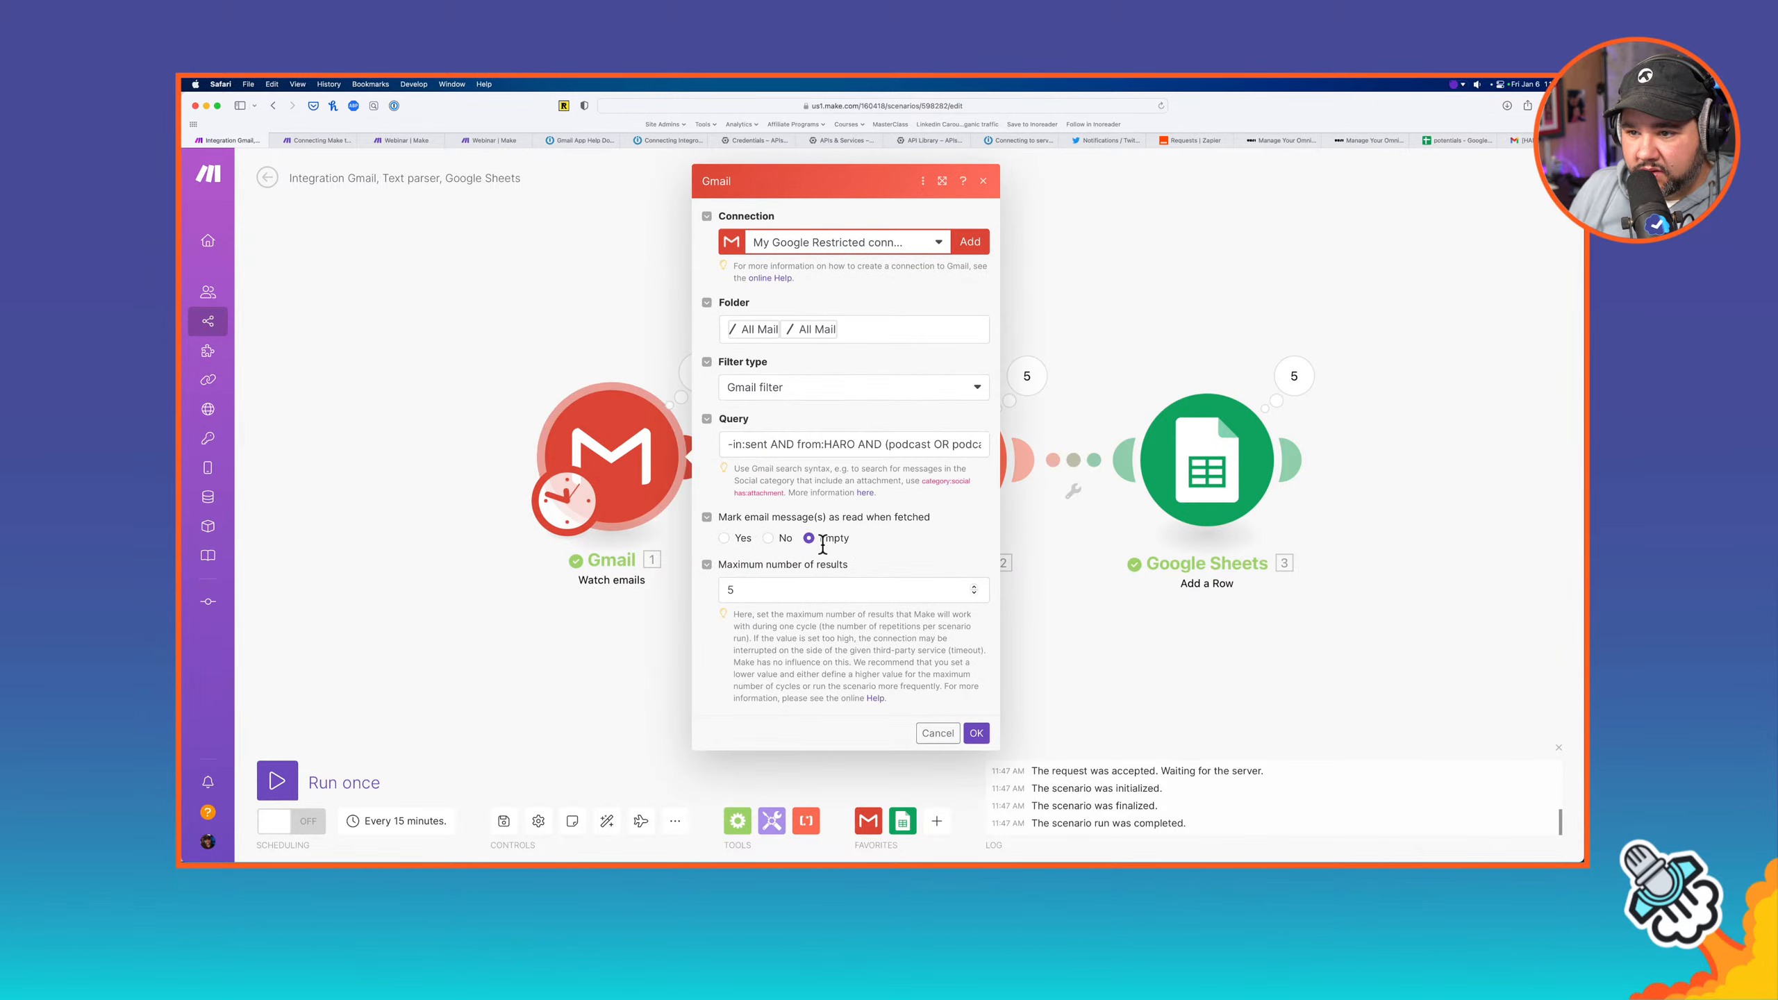
click(976, 733)
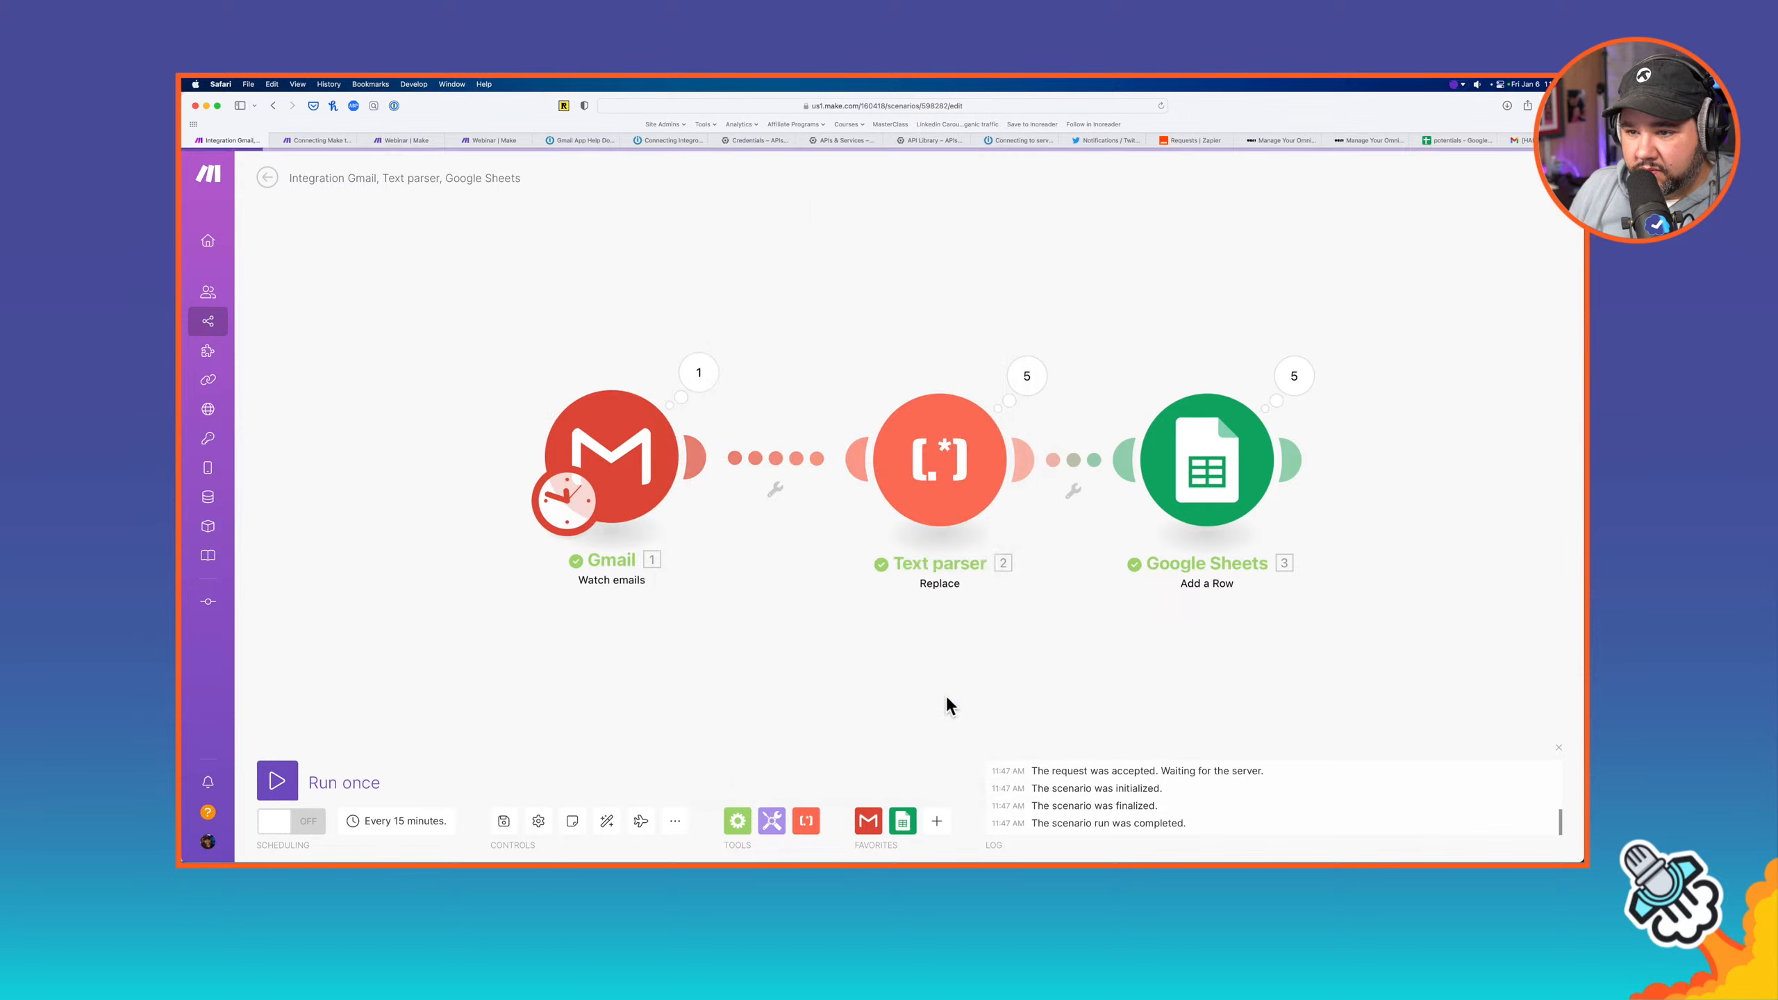
click(704, 468)
click(767, 523)
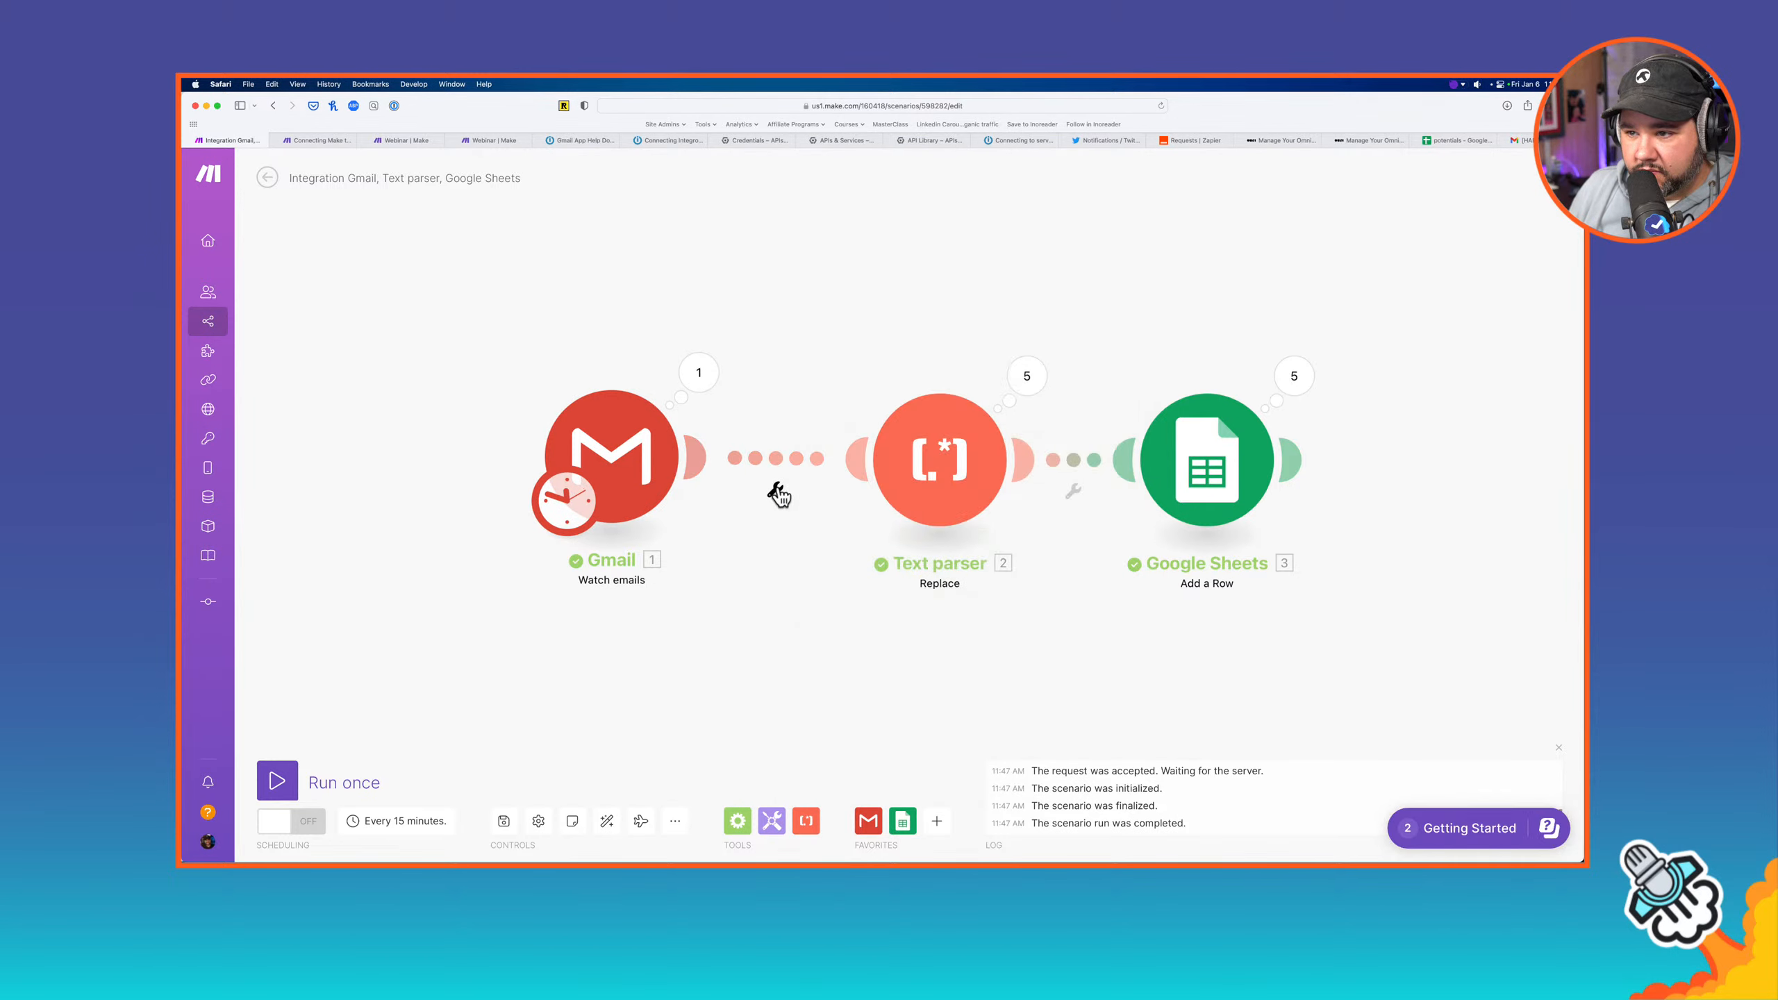
click(779, 494)
click(698, 373)
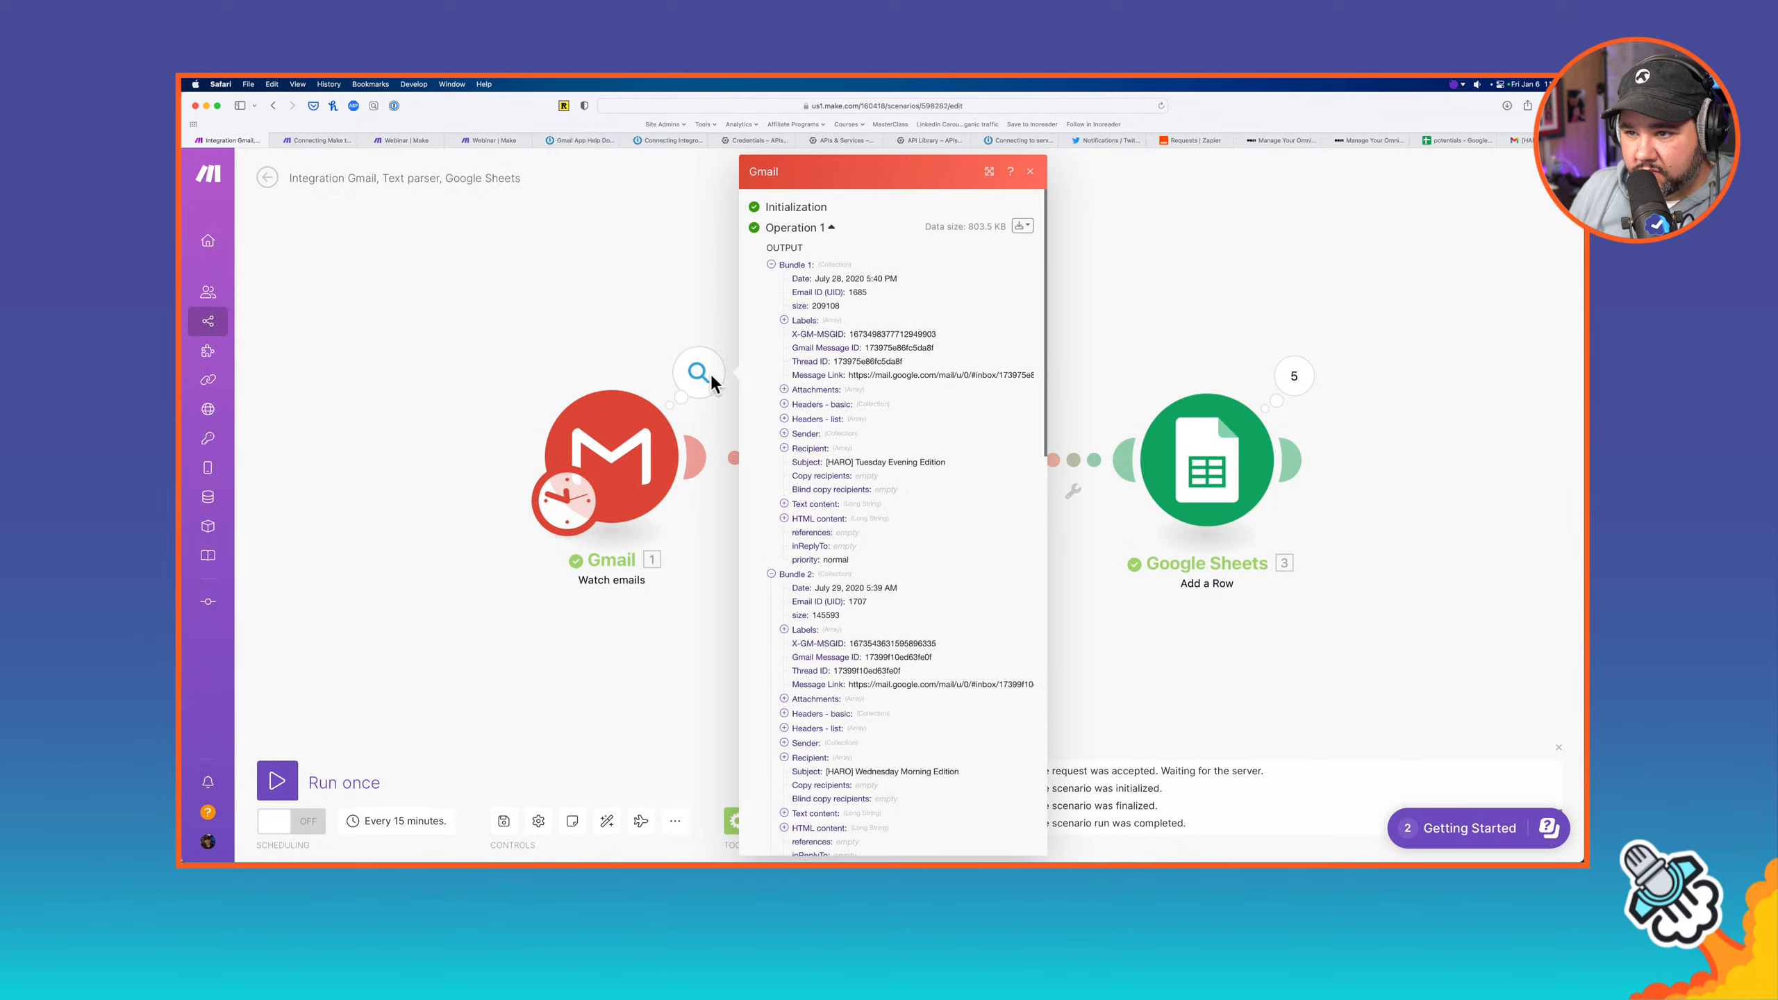
click(679, 324)
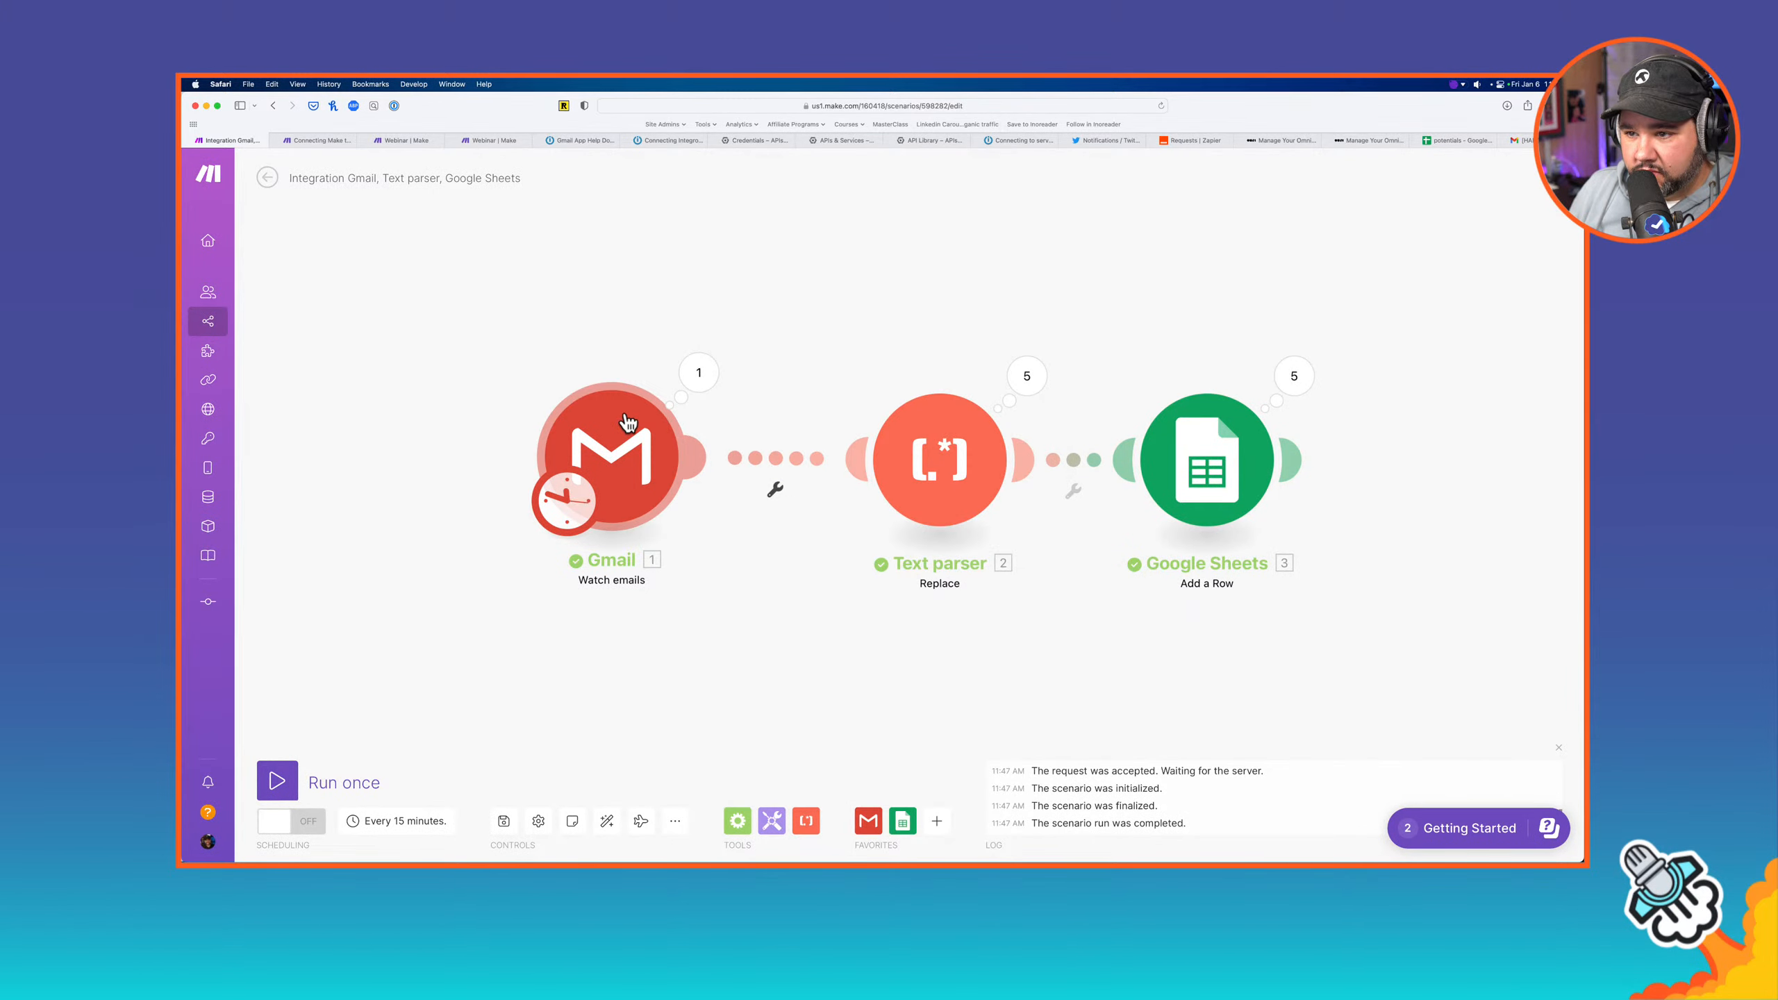
Look at the options for the link between Gmail and Text parser and reopen the Gmail run output
click(775, 490)
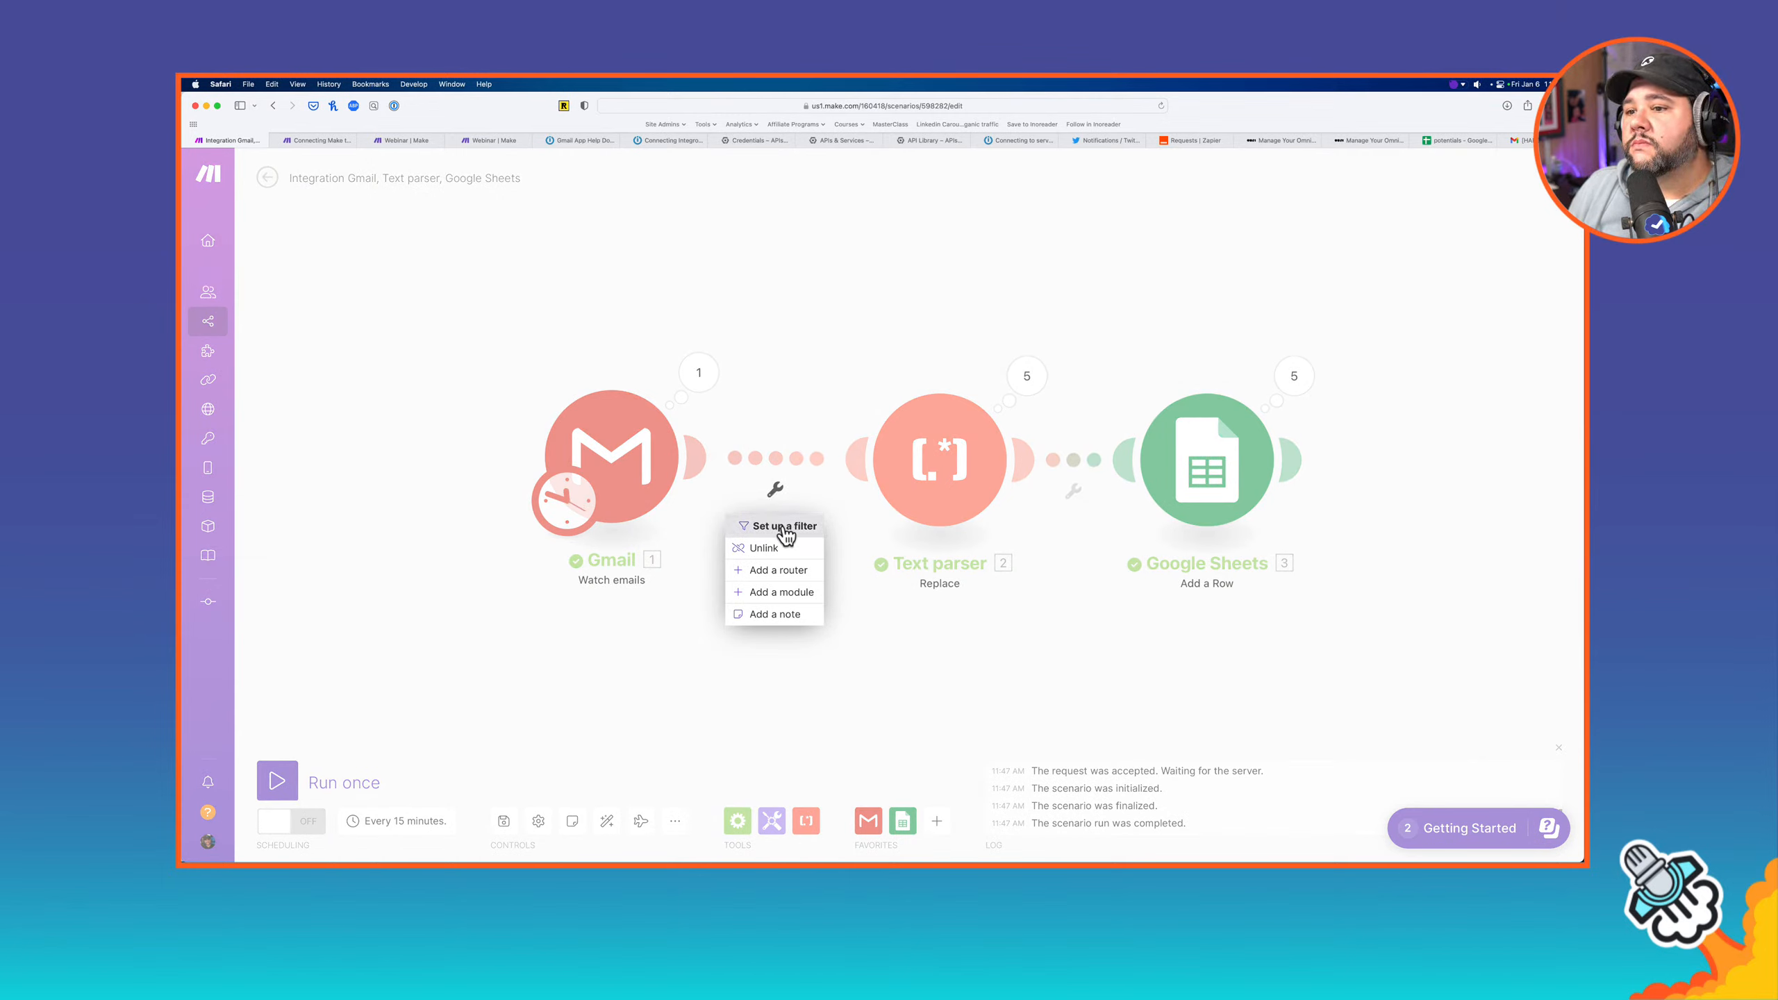
click(683, 540)
click(683, 398)
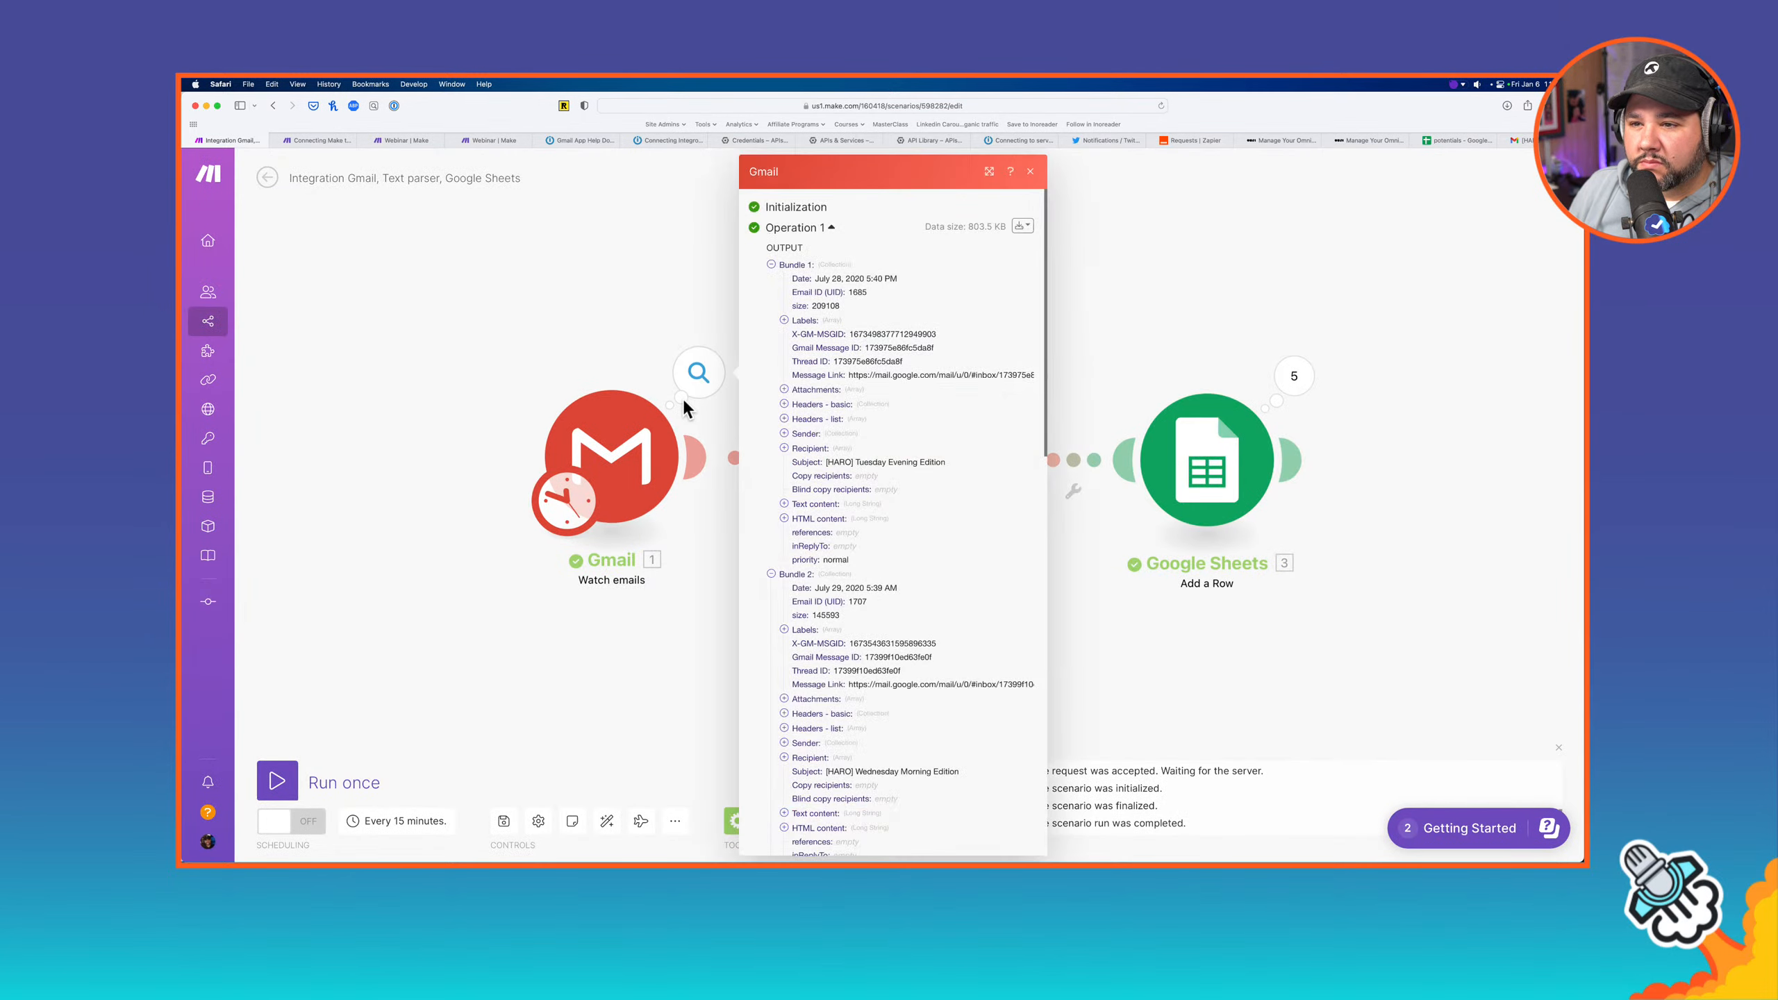
click(653, 579)
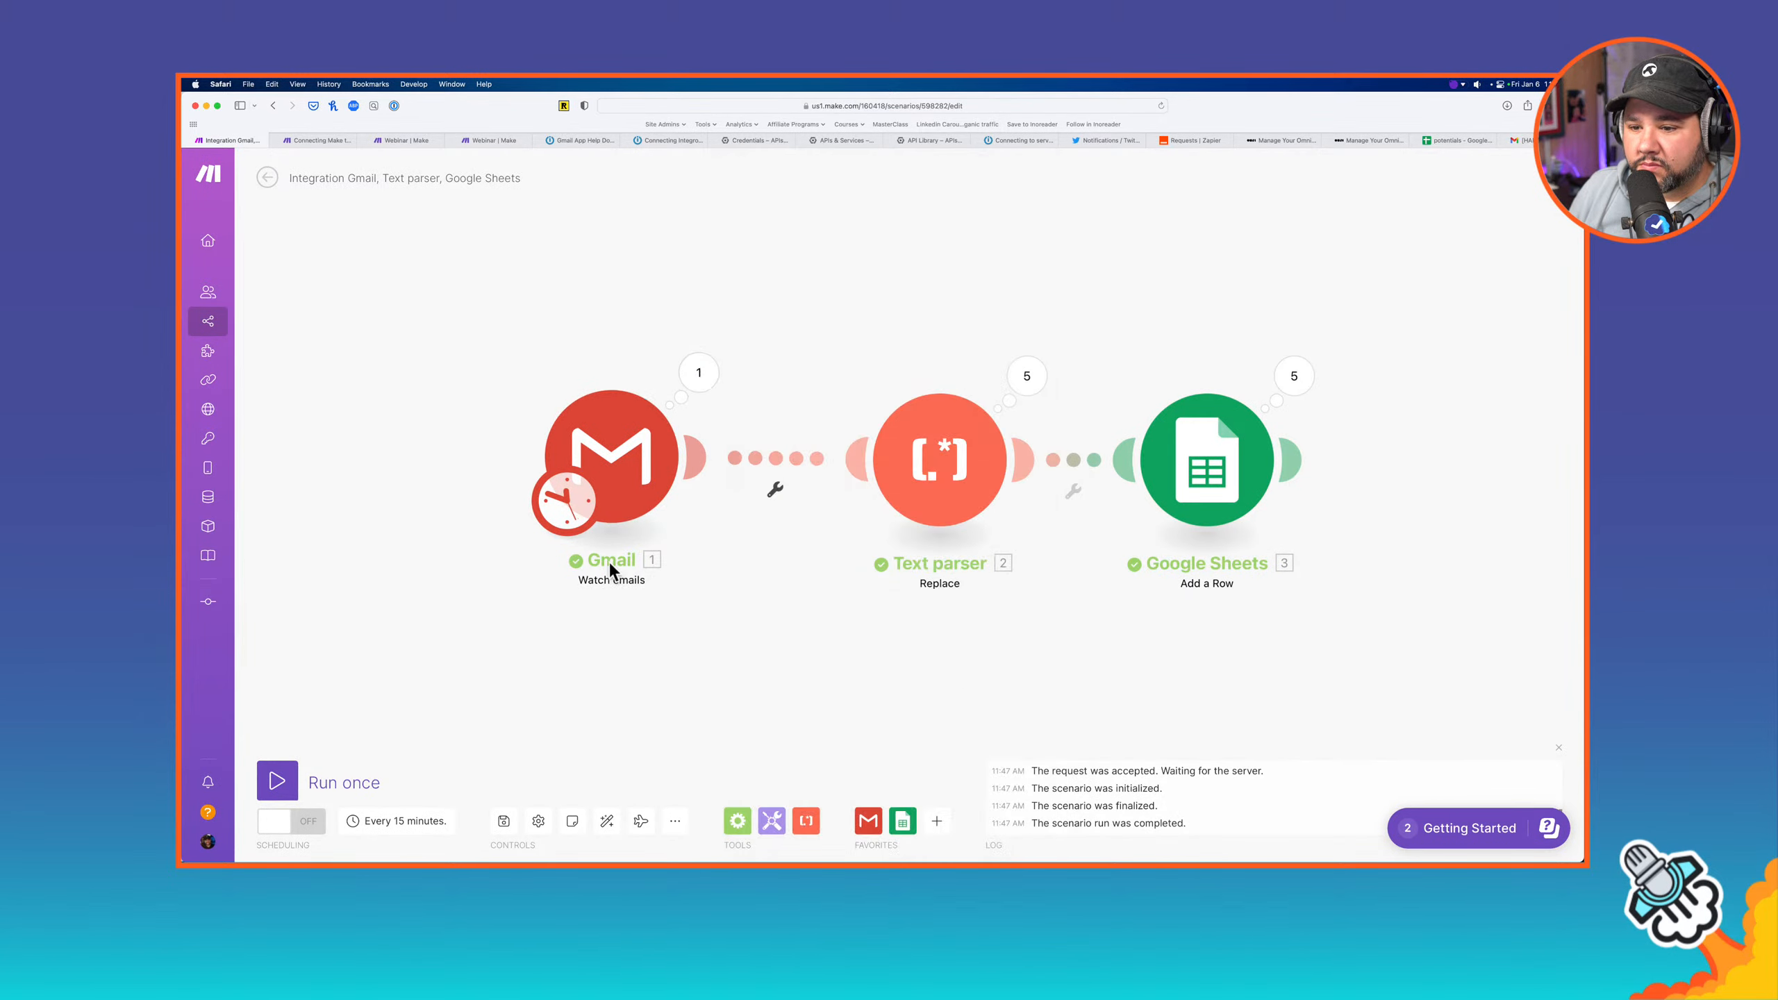
Look through the scenario settings and close them without making changes
click(538, 822)
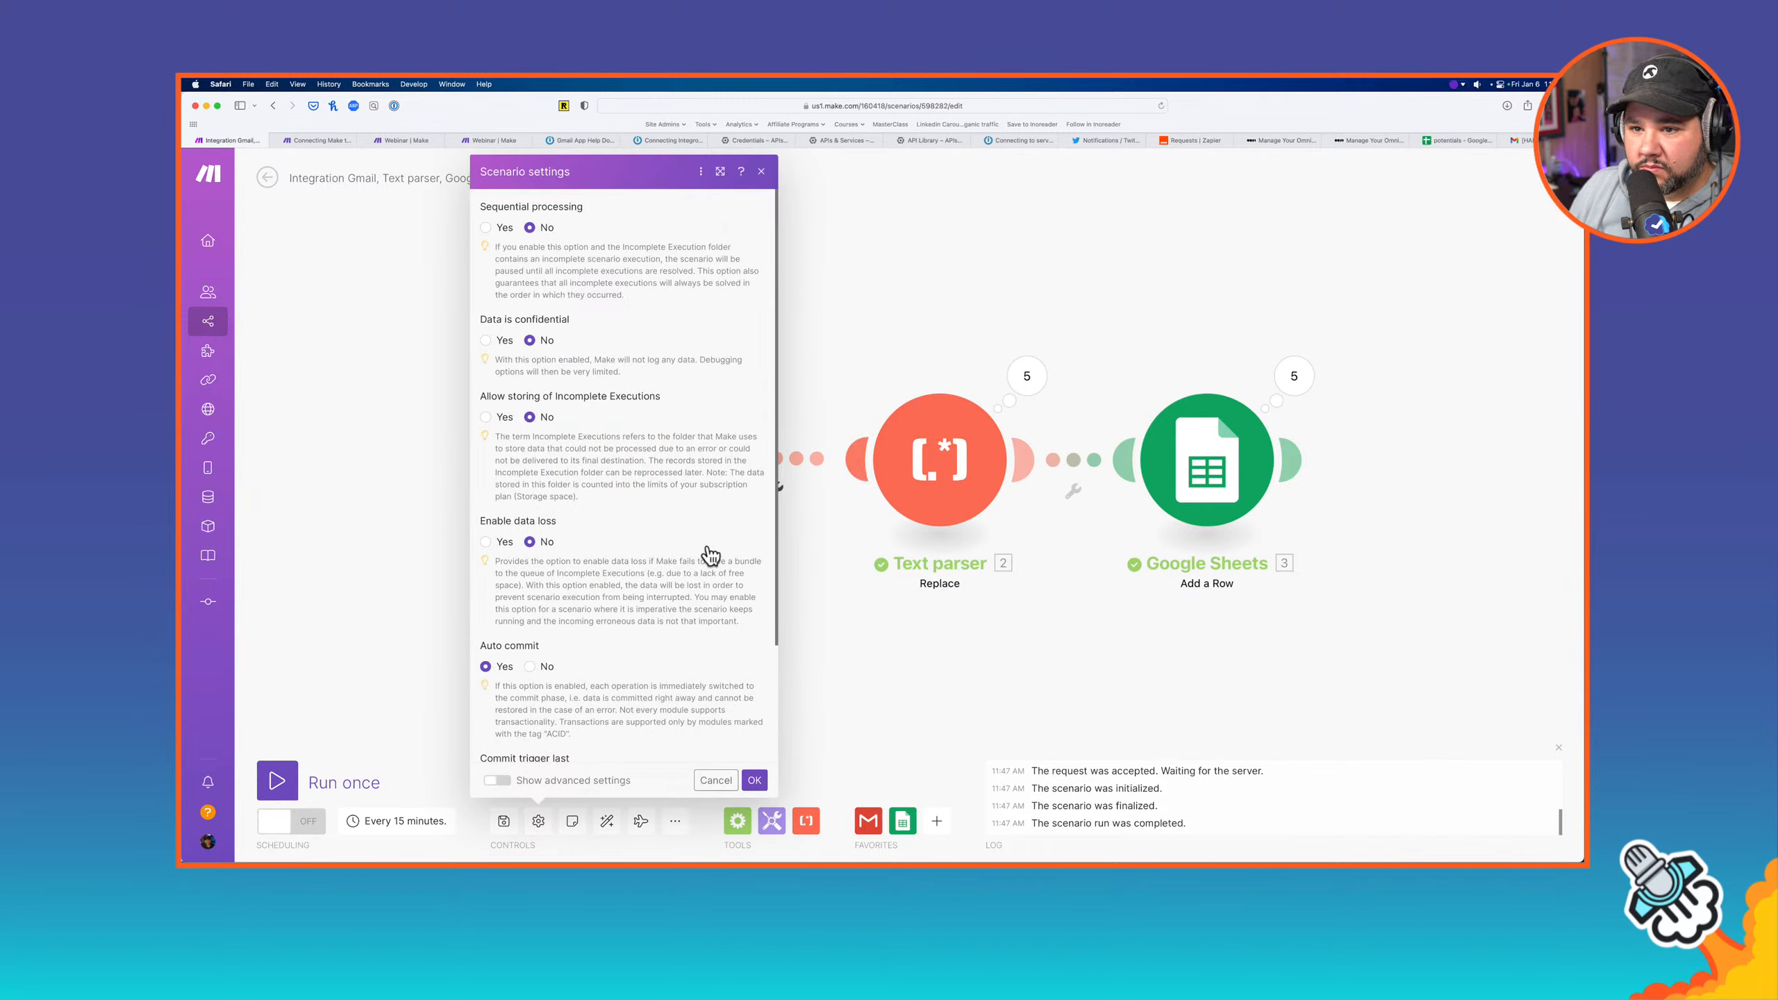
scroll(658, 596, down, 4)
click(459, 593)
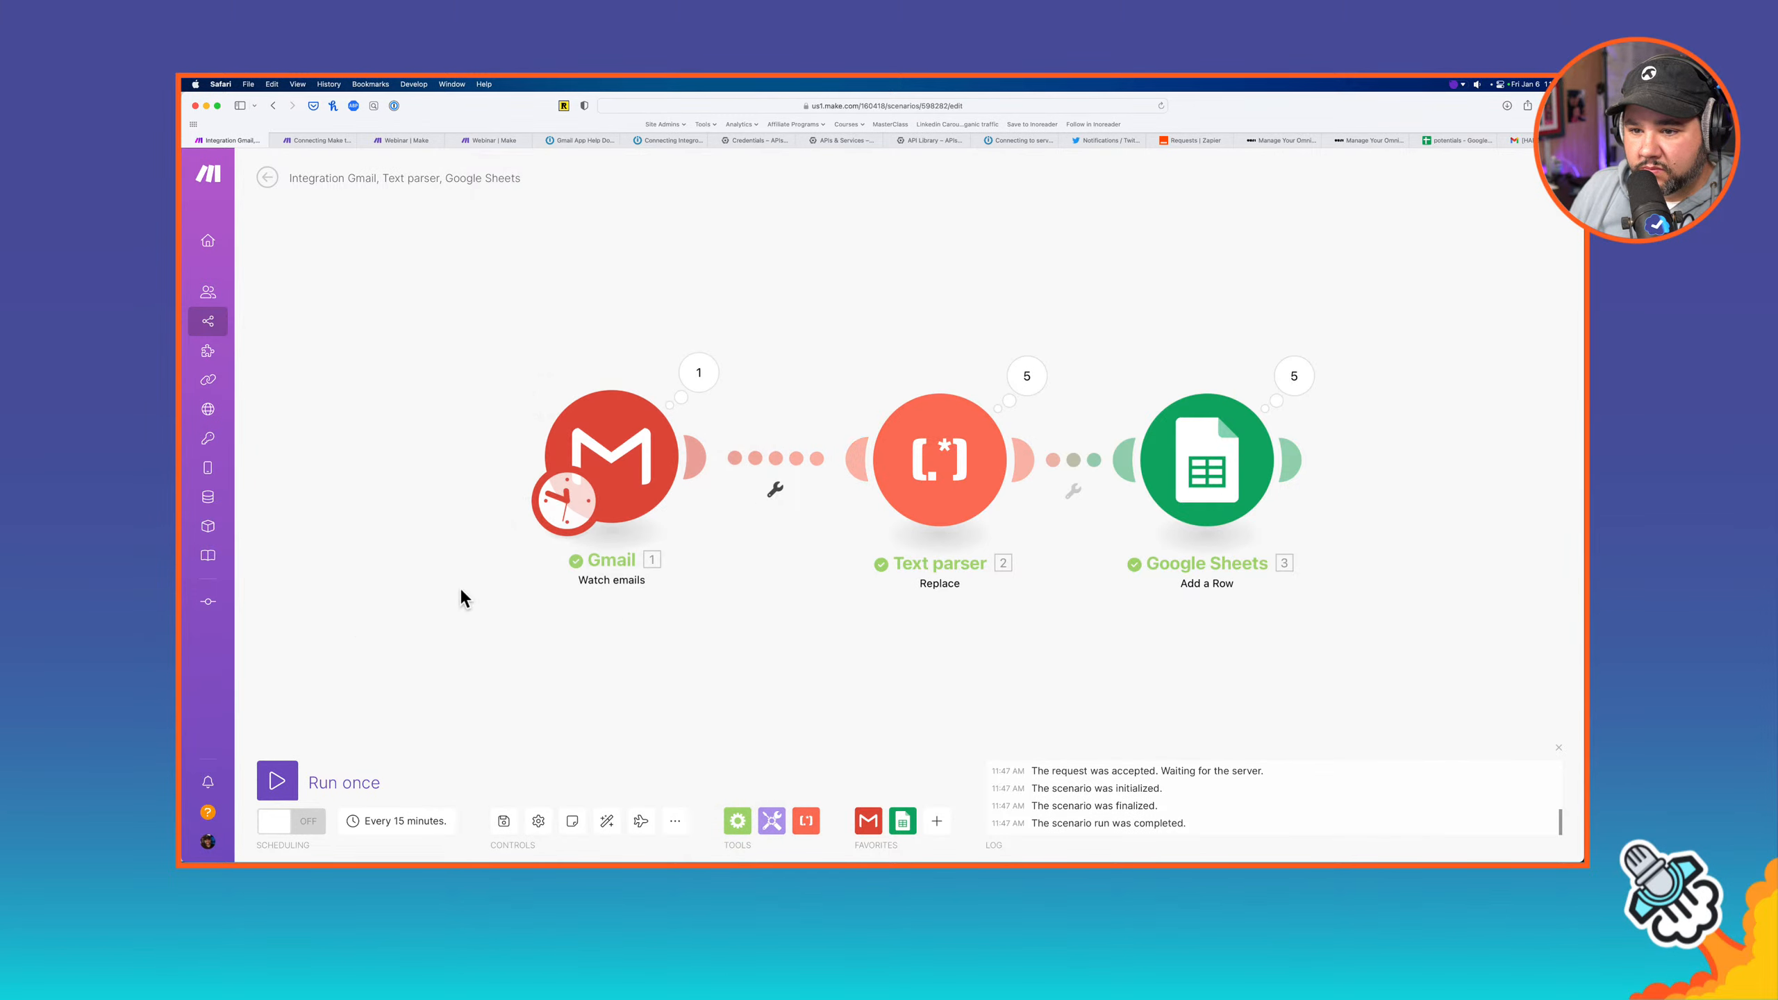
Review the Gmail trigger's run-frequency choices and advanced scheduling options, and confirm the regular 15-minute interval
click(568, 511)
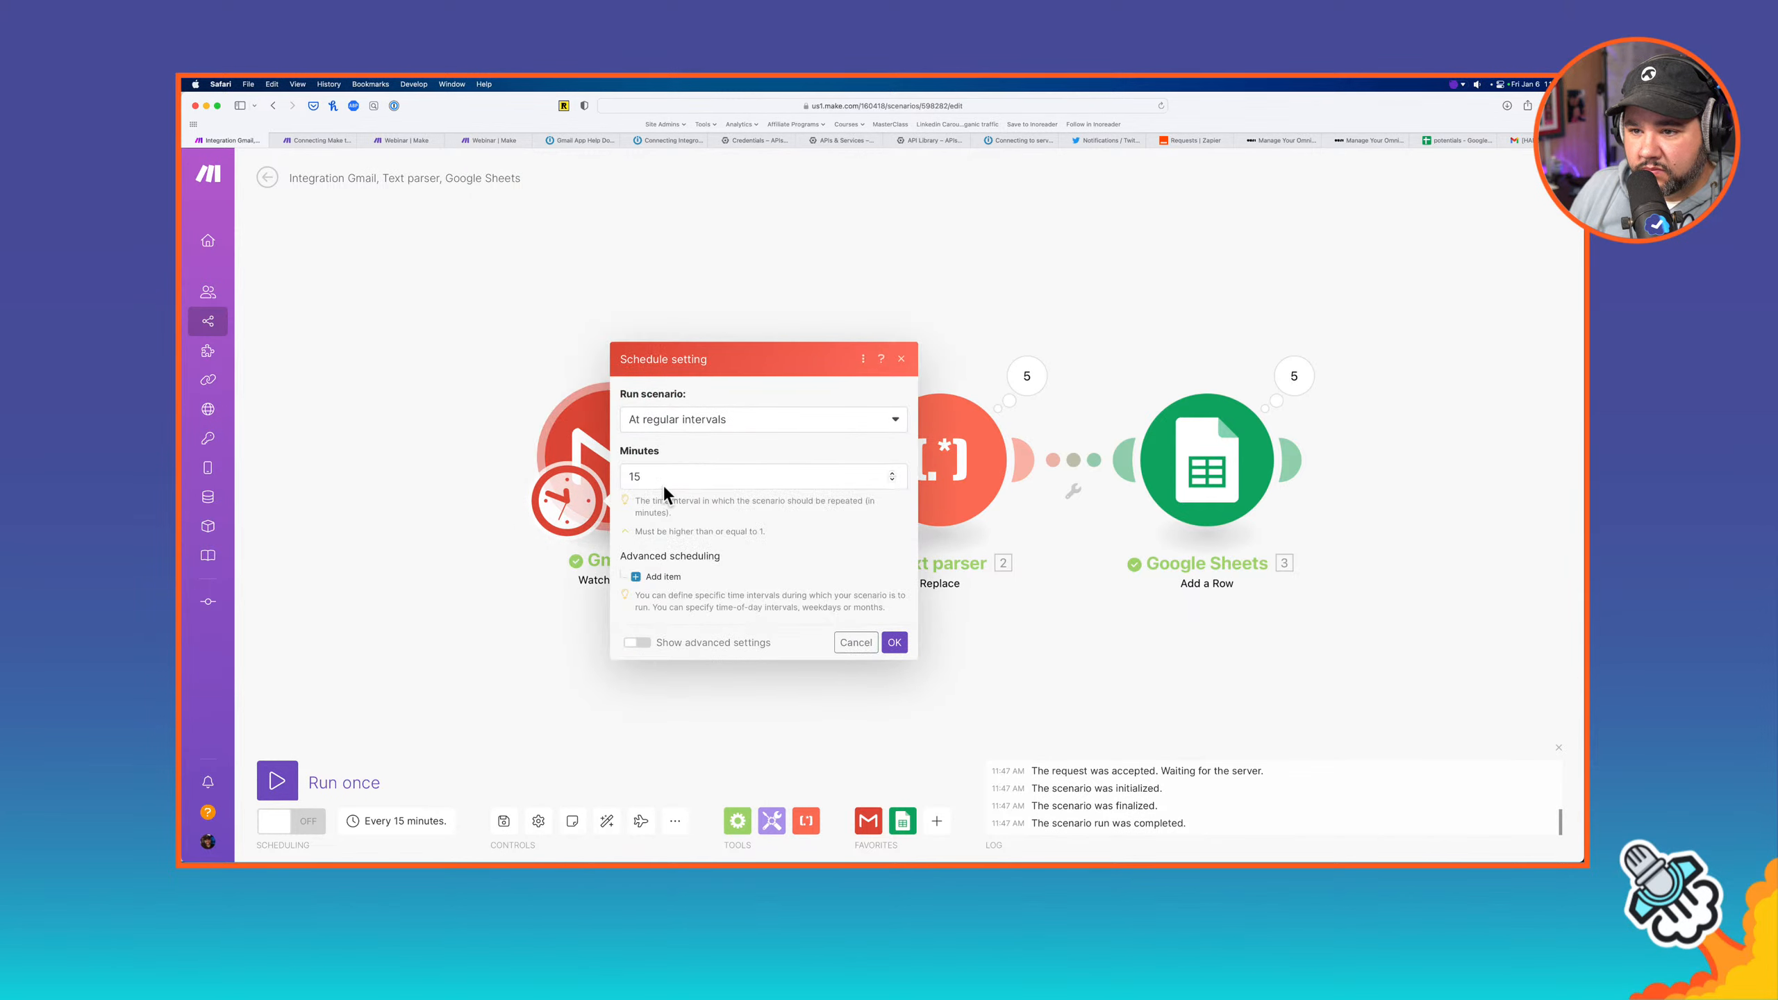
click(700, 474)
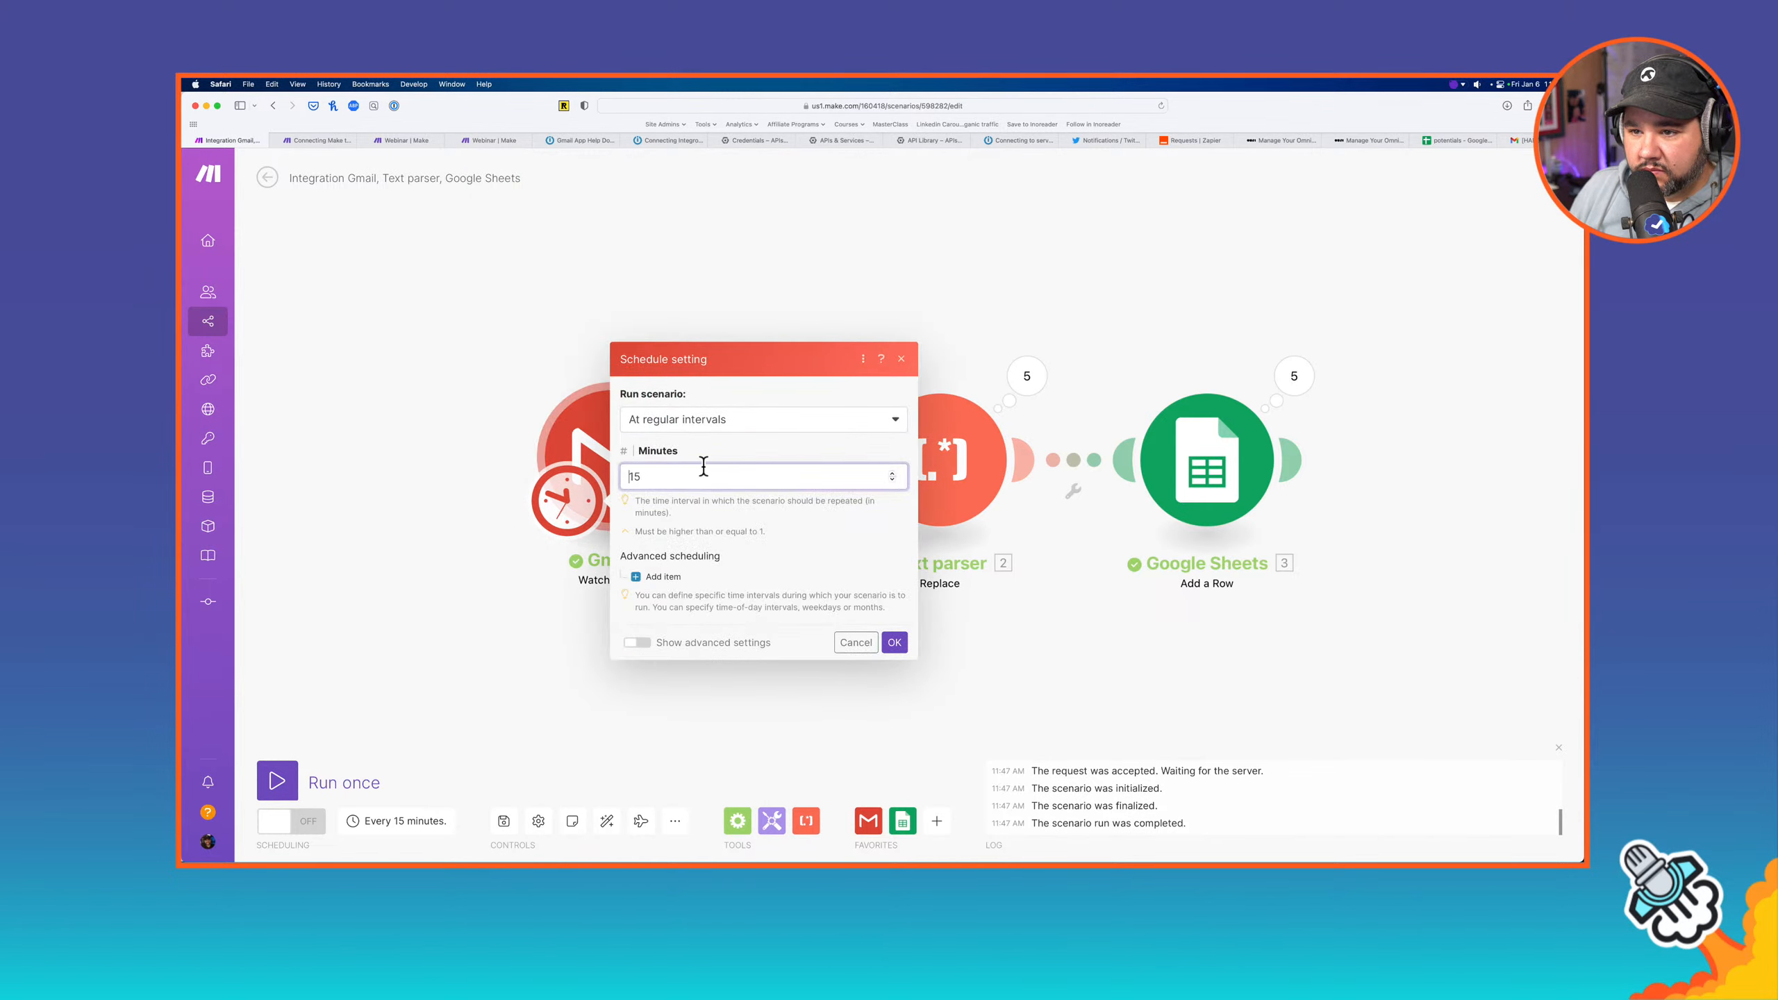
click(833, 422)
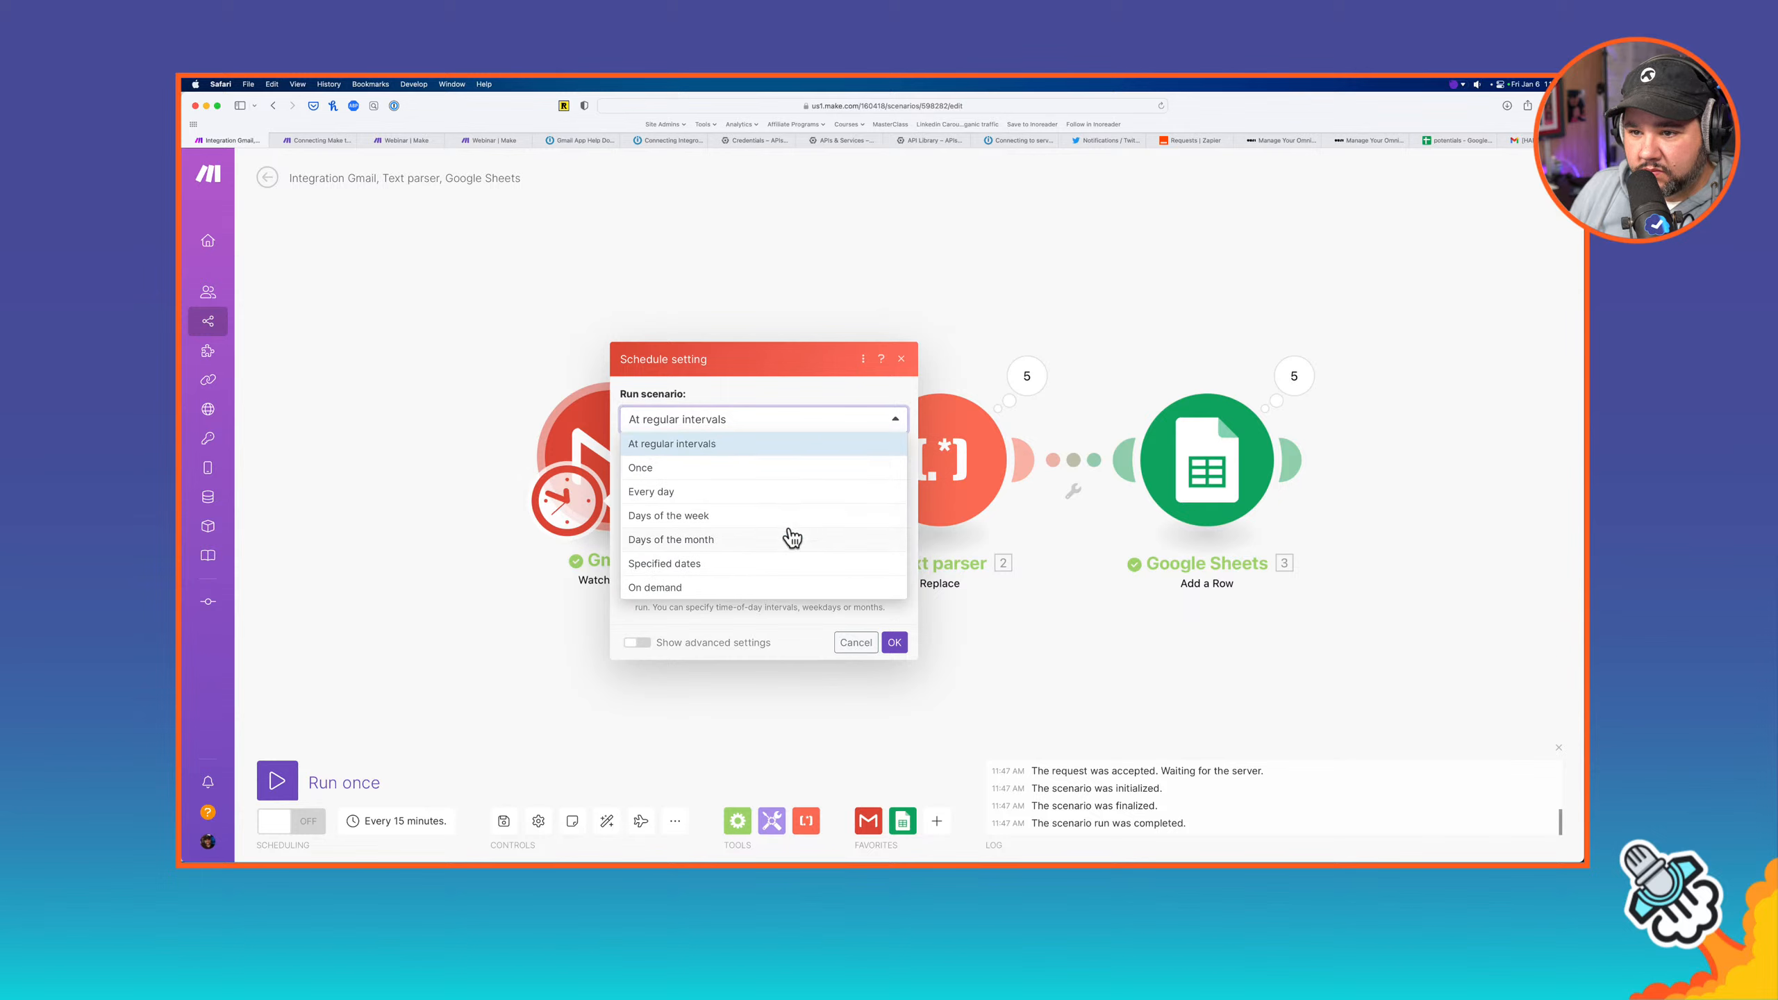
click(798, 377)
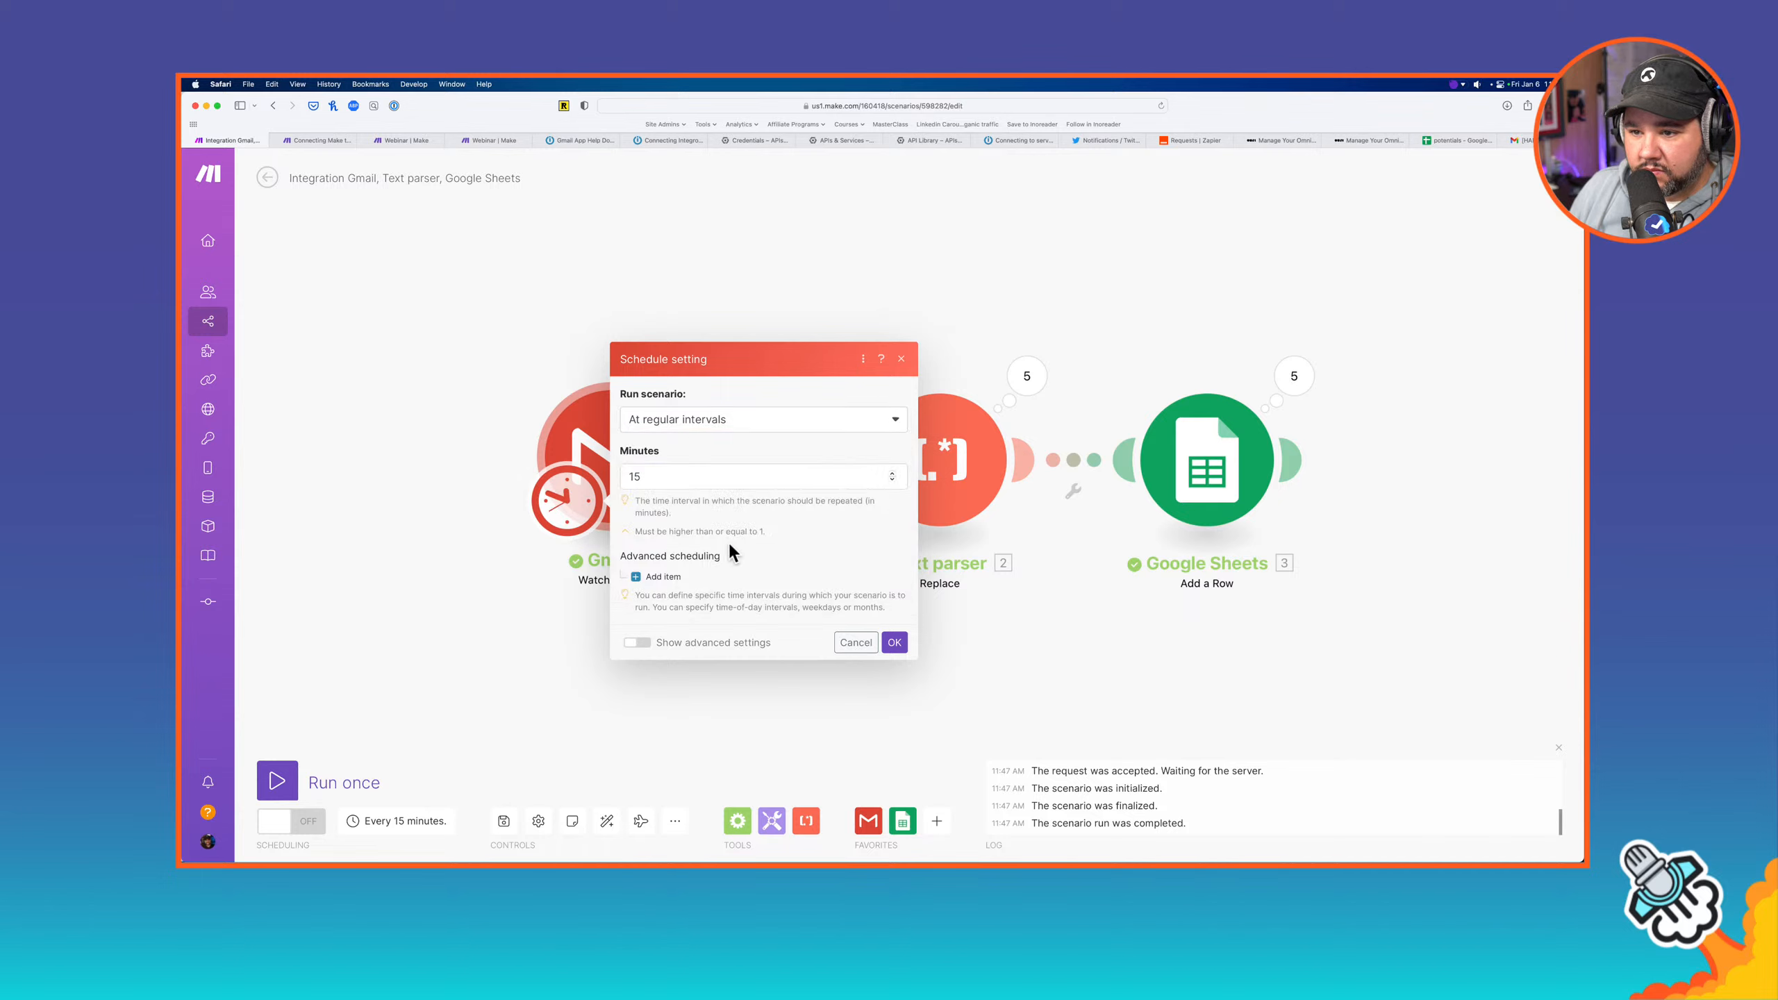
click(632, 643)
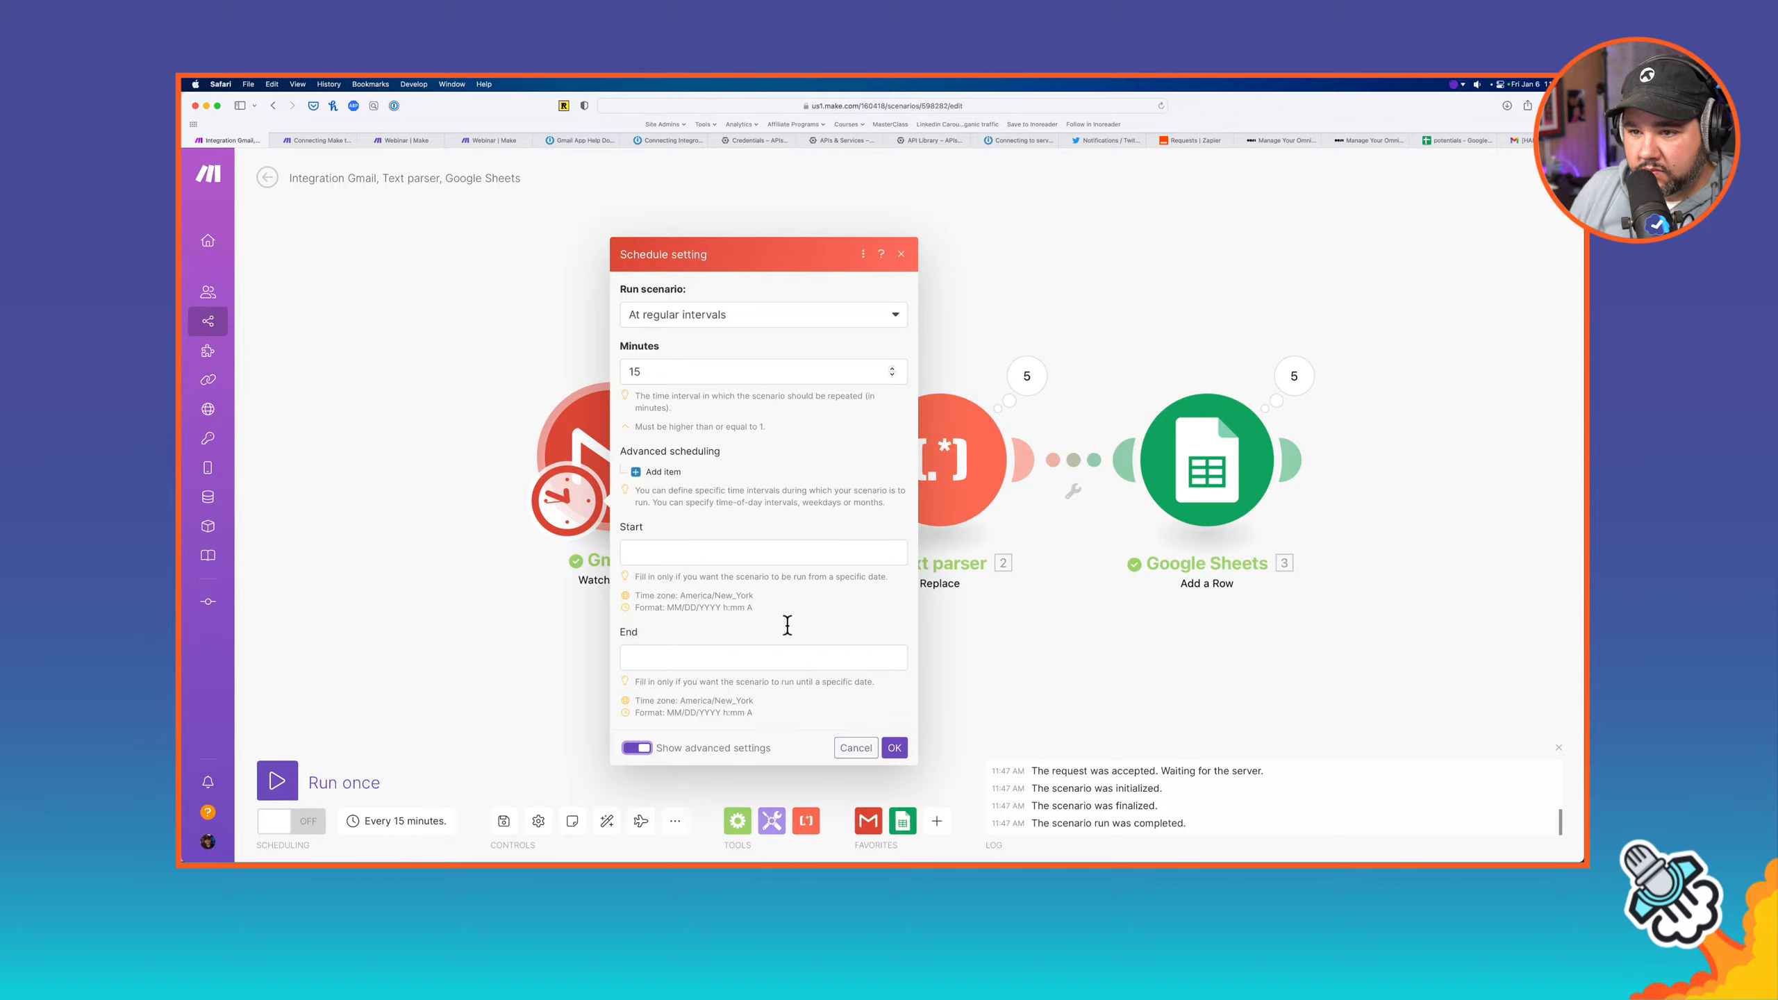
click(894, 747)
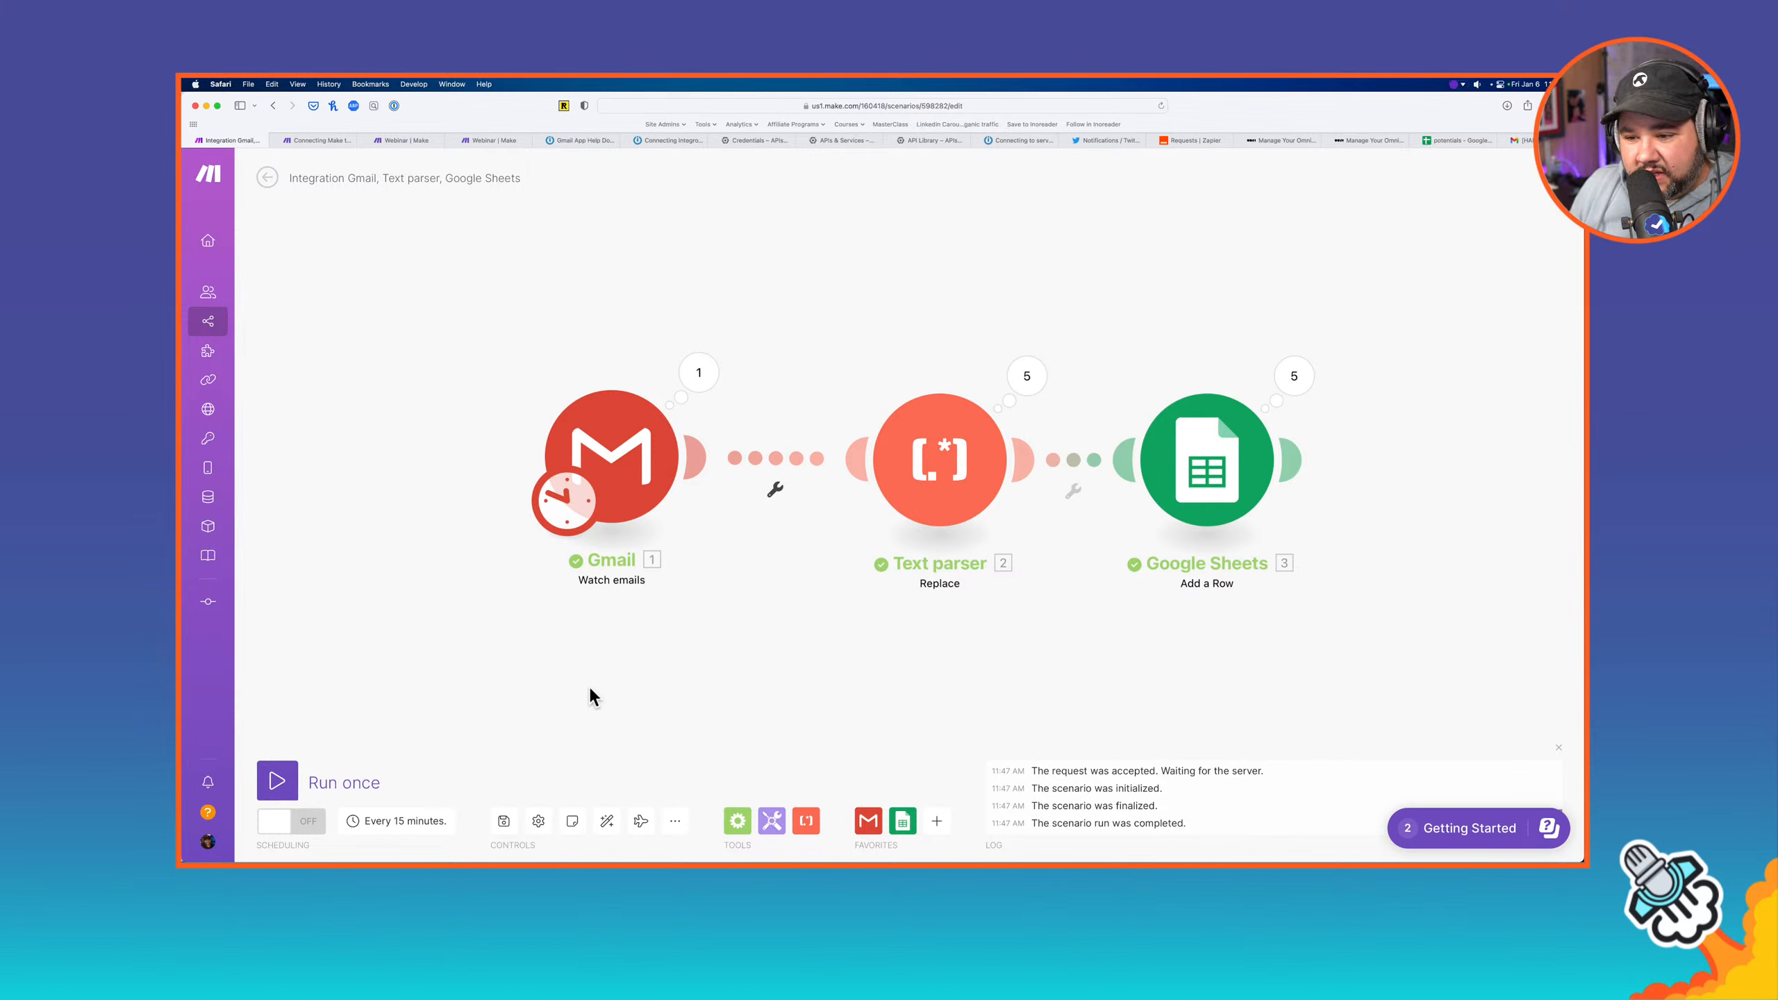
Look over the blueprint and version options, auto-align the scenario's modules and save the scenario
click(675, 821)
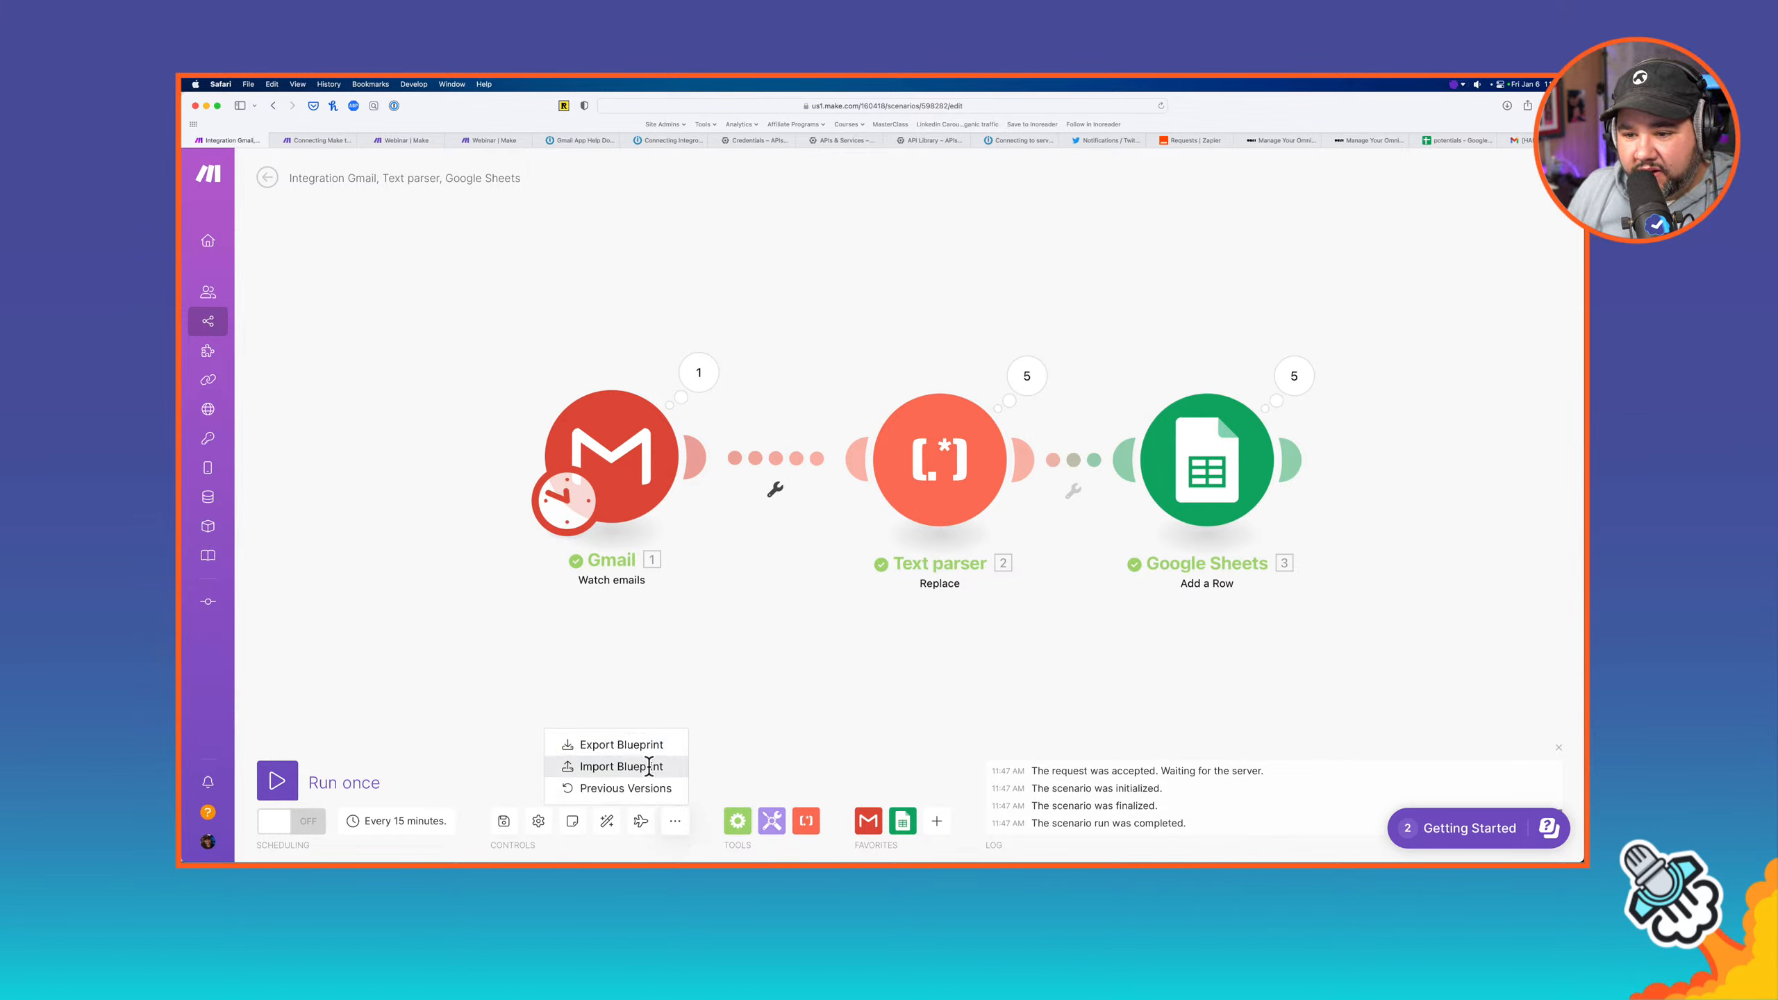
click(614, 819)
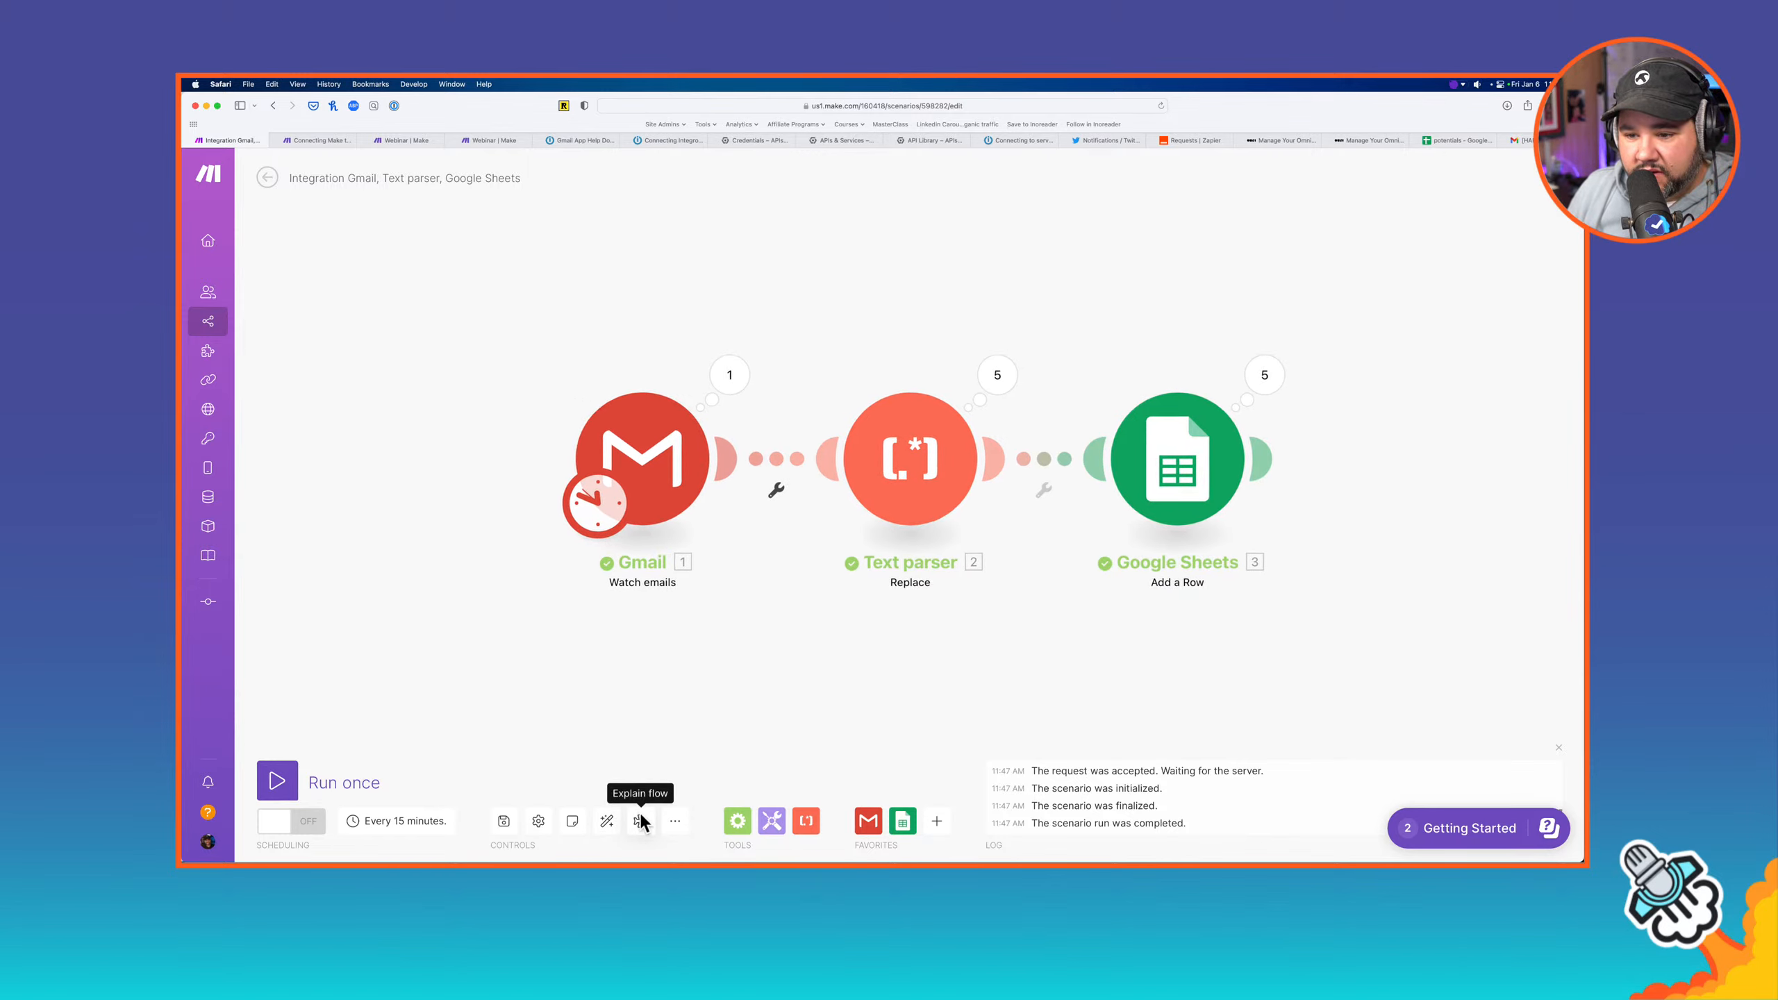
click(510, 817)
Refresh the Gmail module's settings form and confirm the module
click(631, 465)
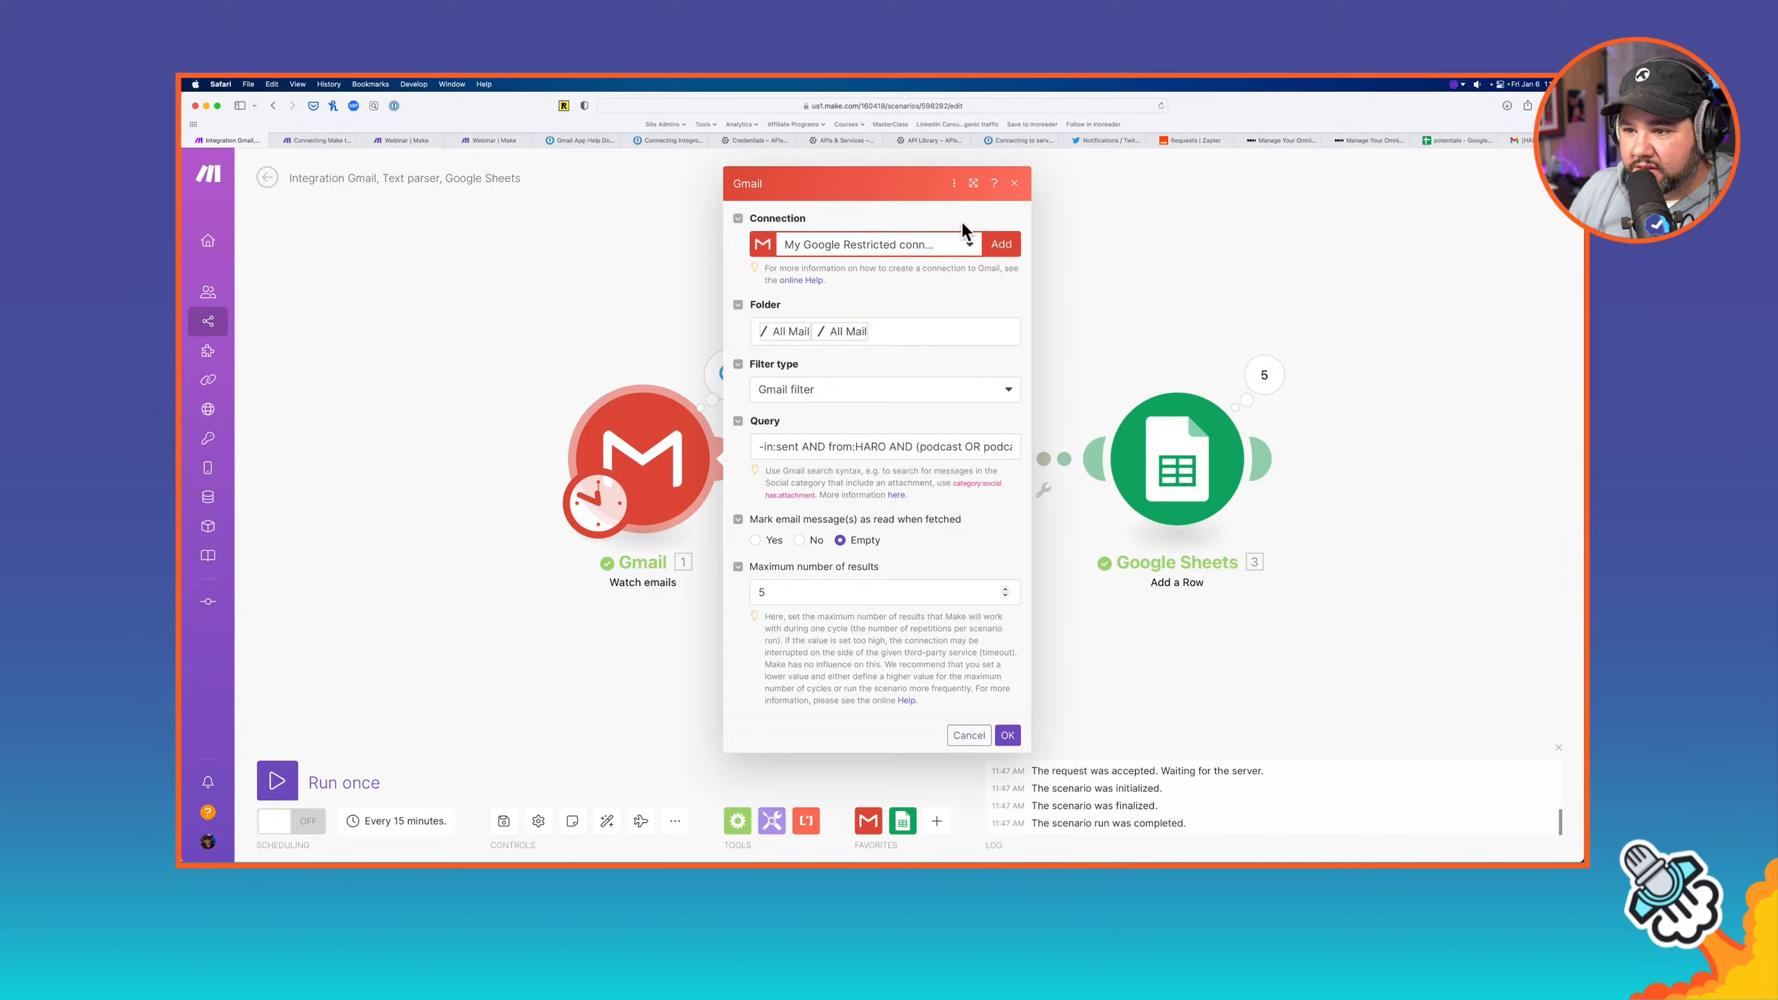
click(954, 184)
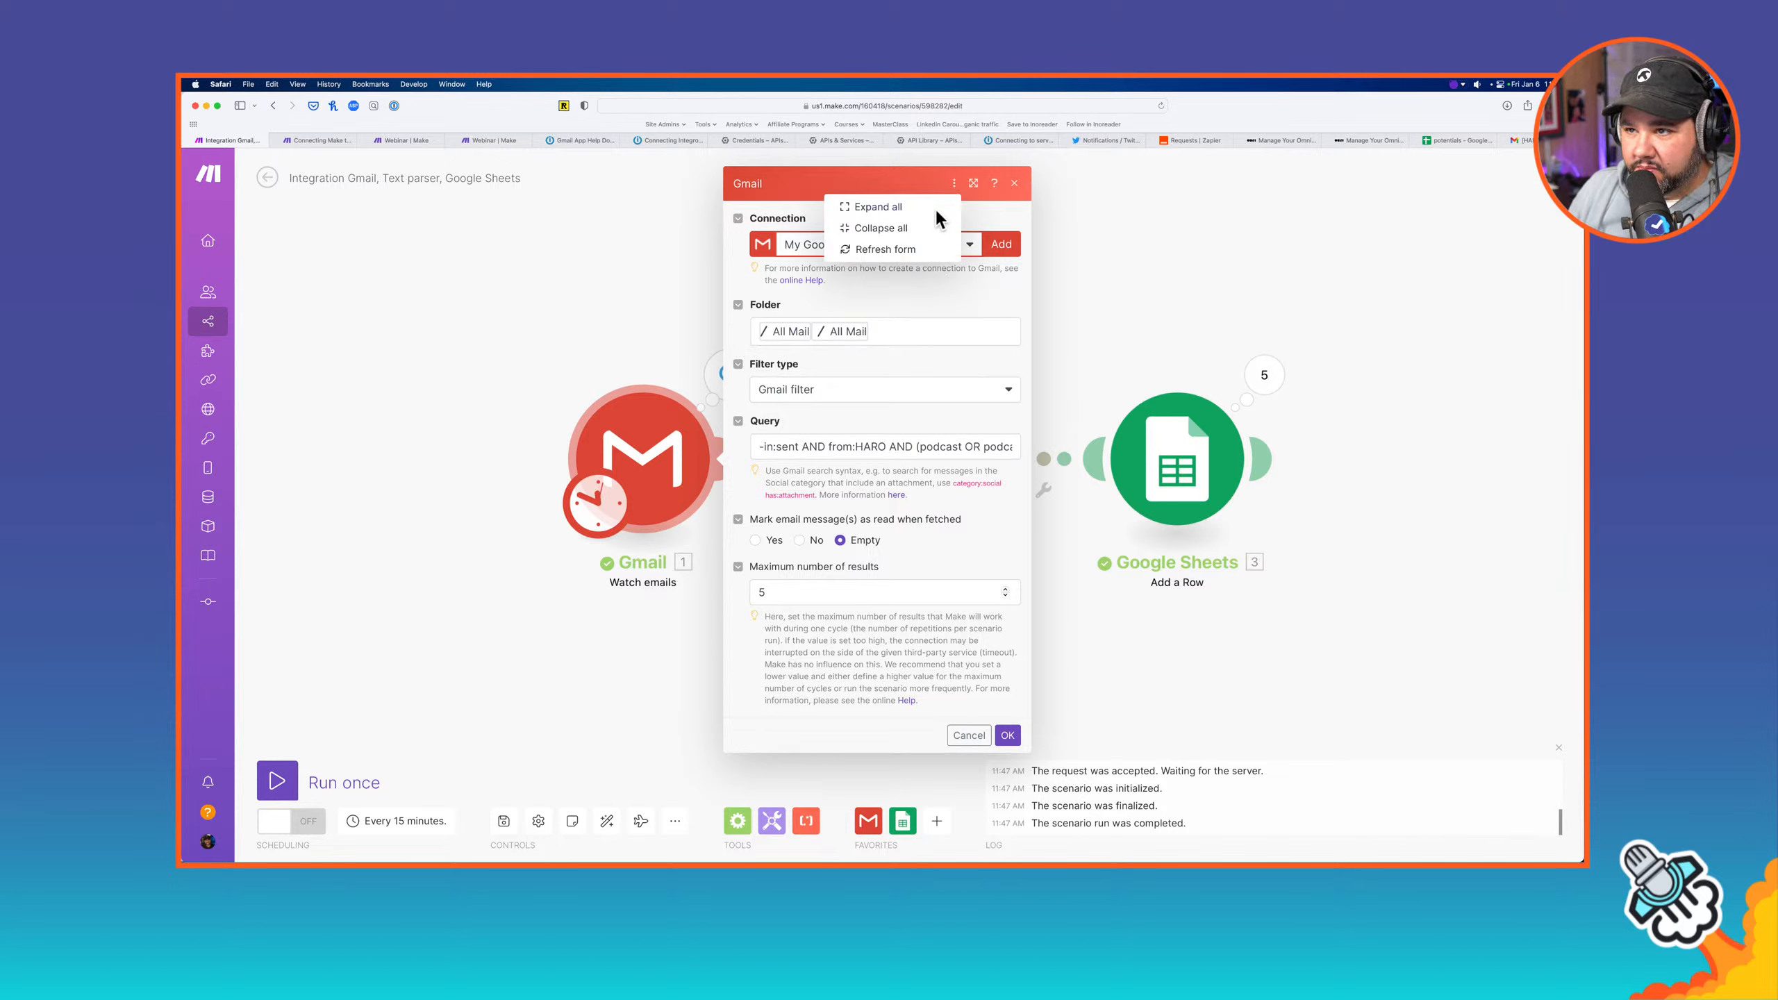
click(907, 249)
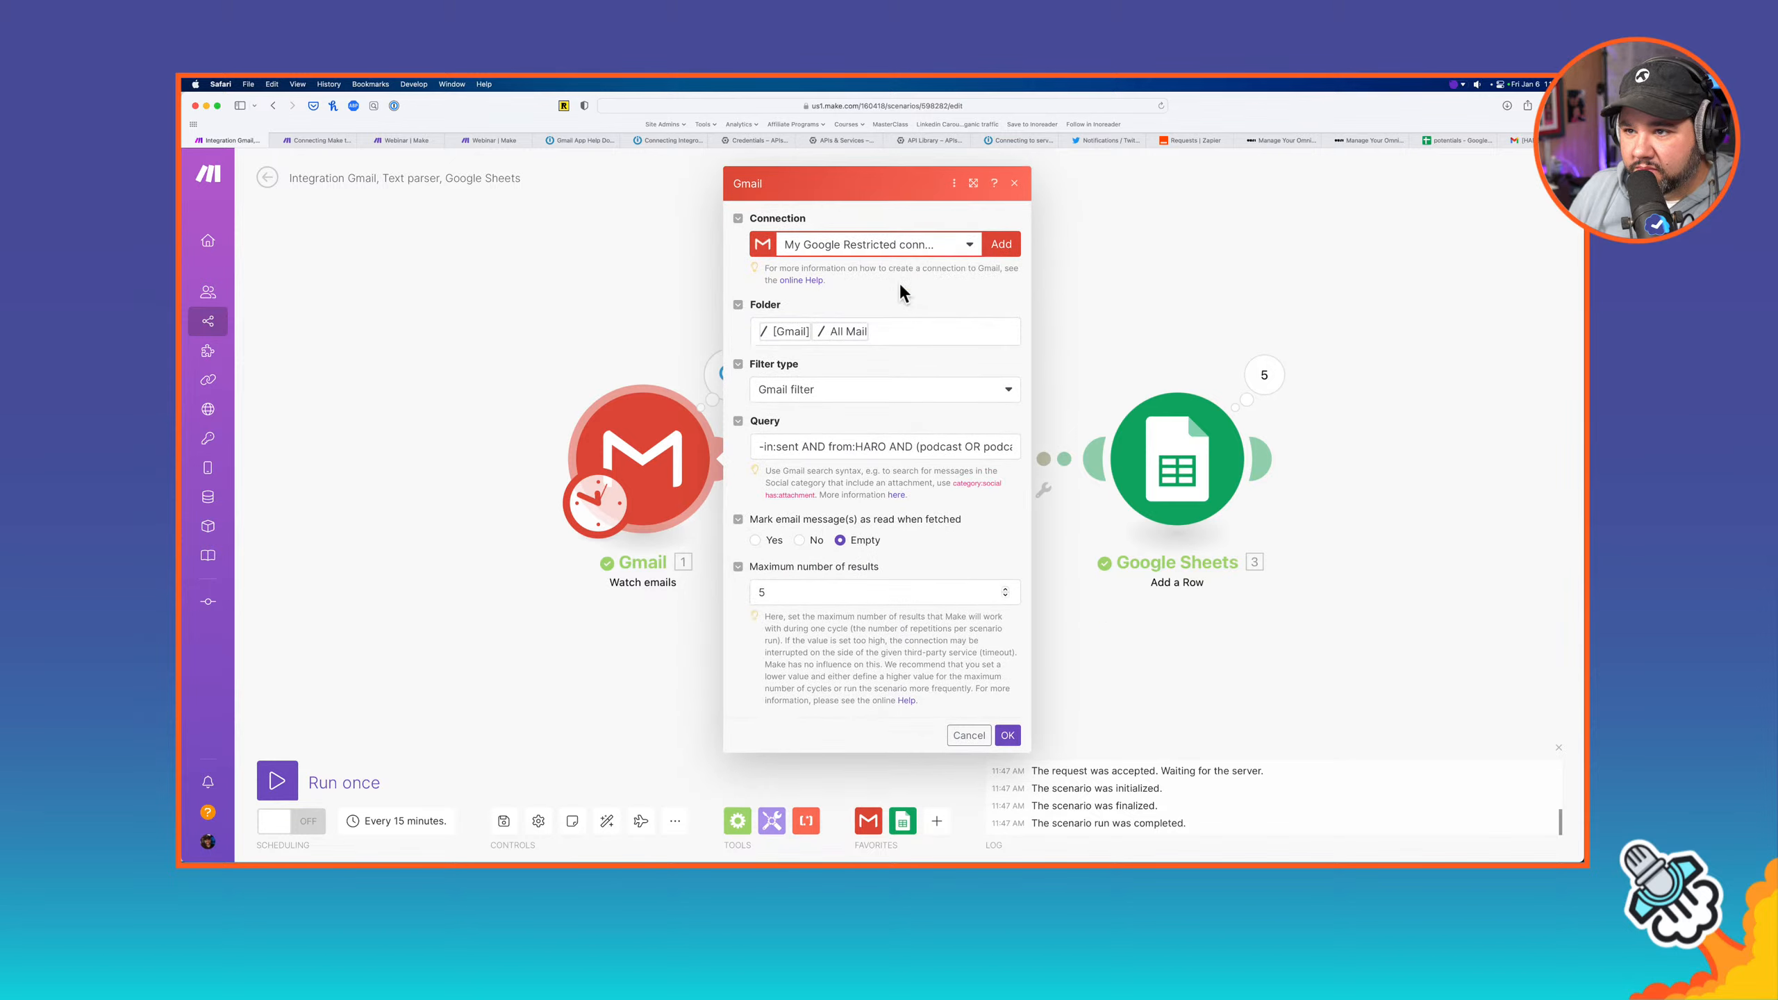
click(1007, 736)
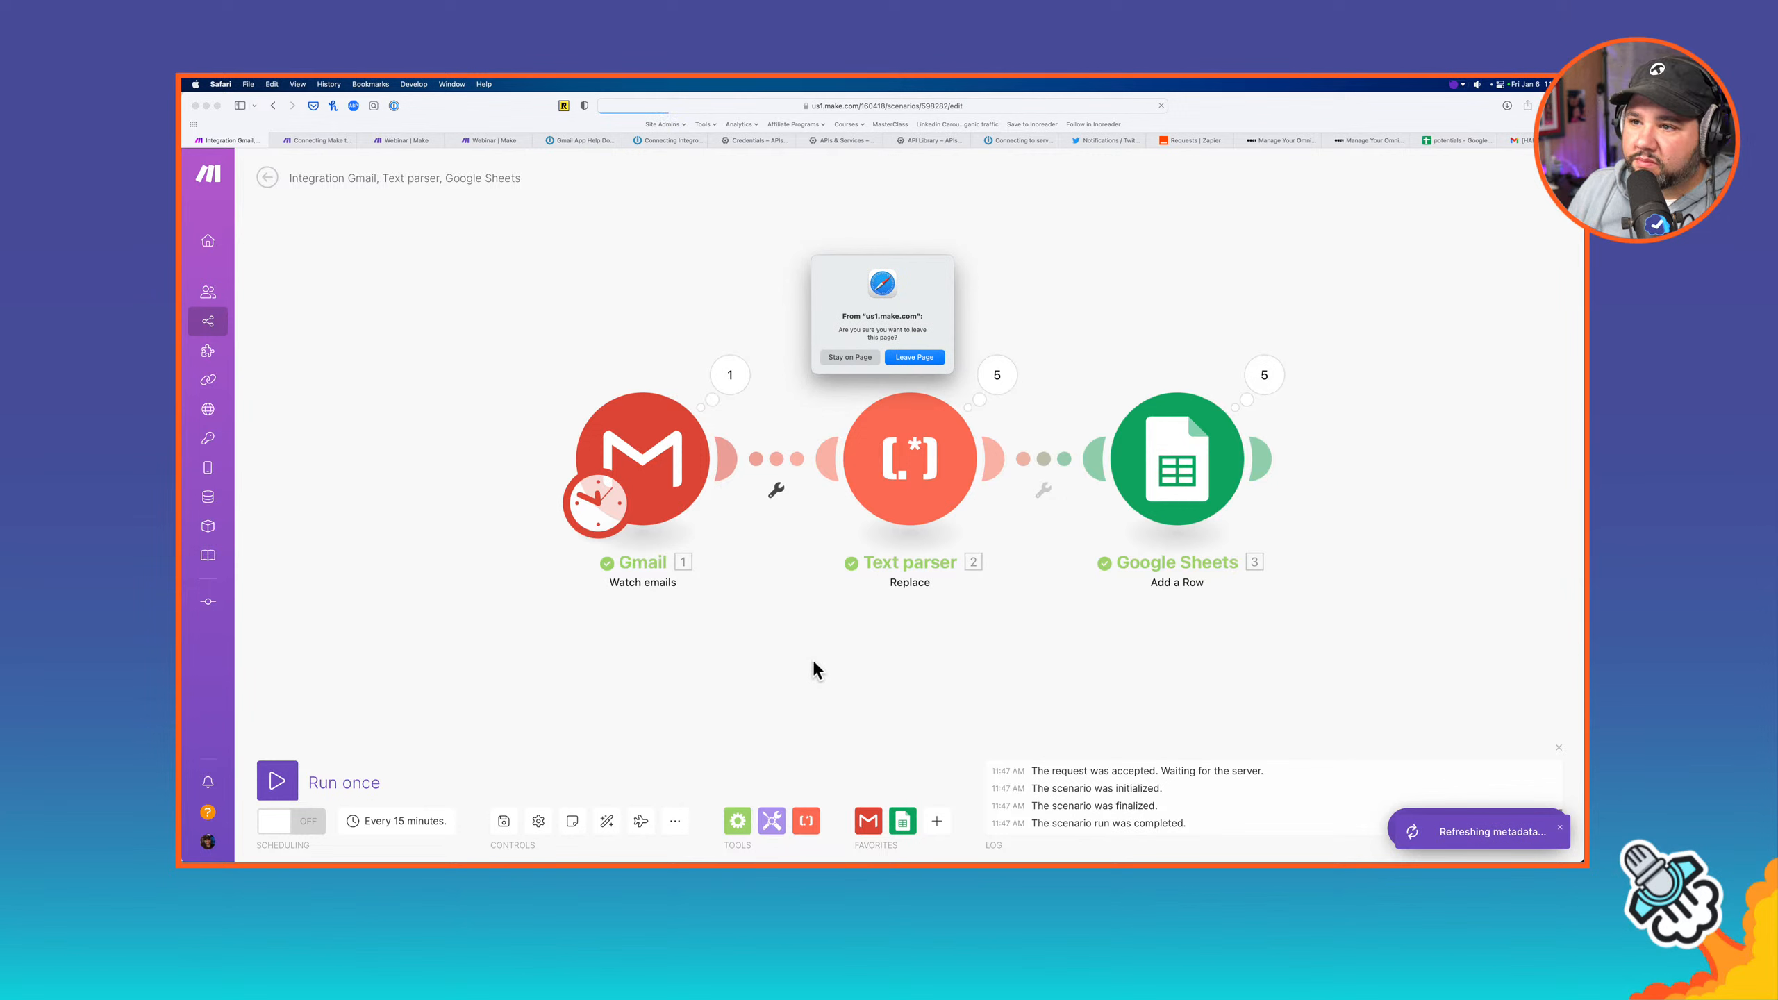
Leave the scenario editor and rename the scenario to HARO Requests
click(922, 362)
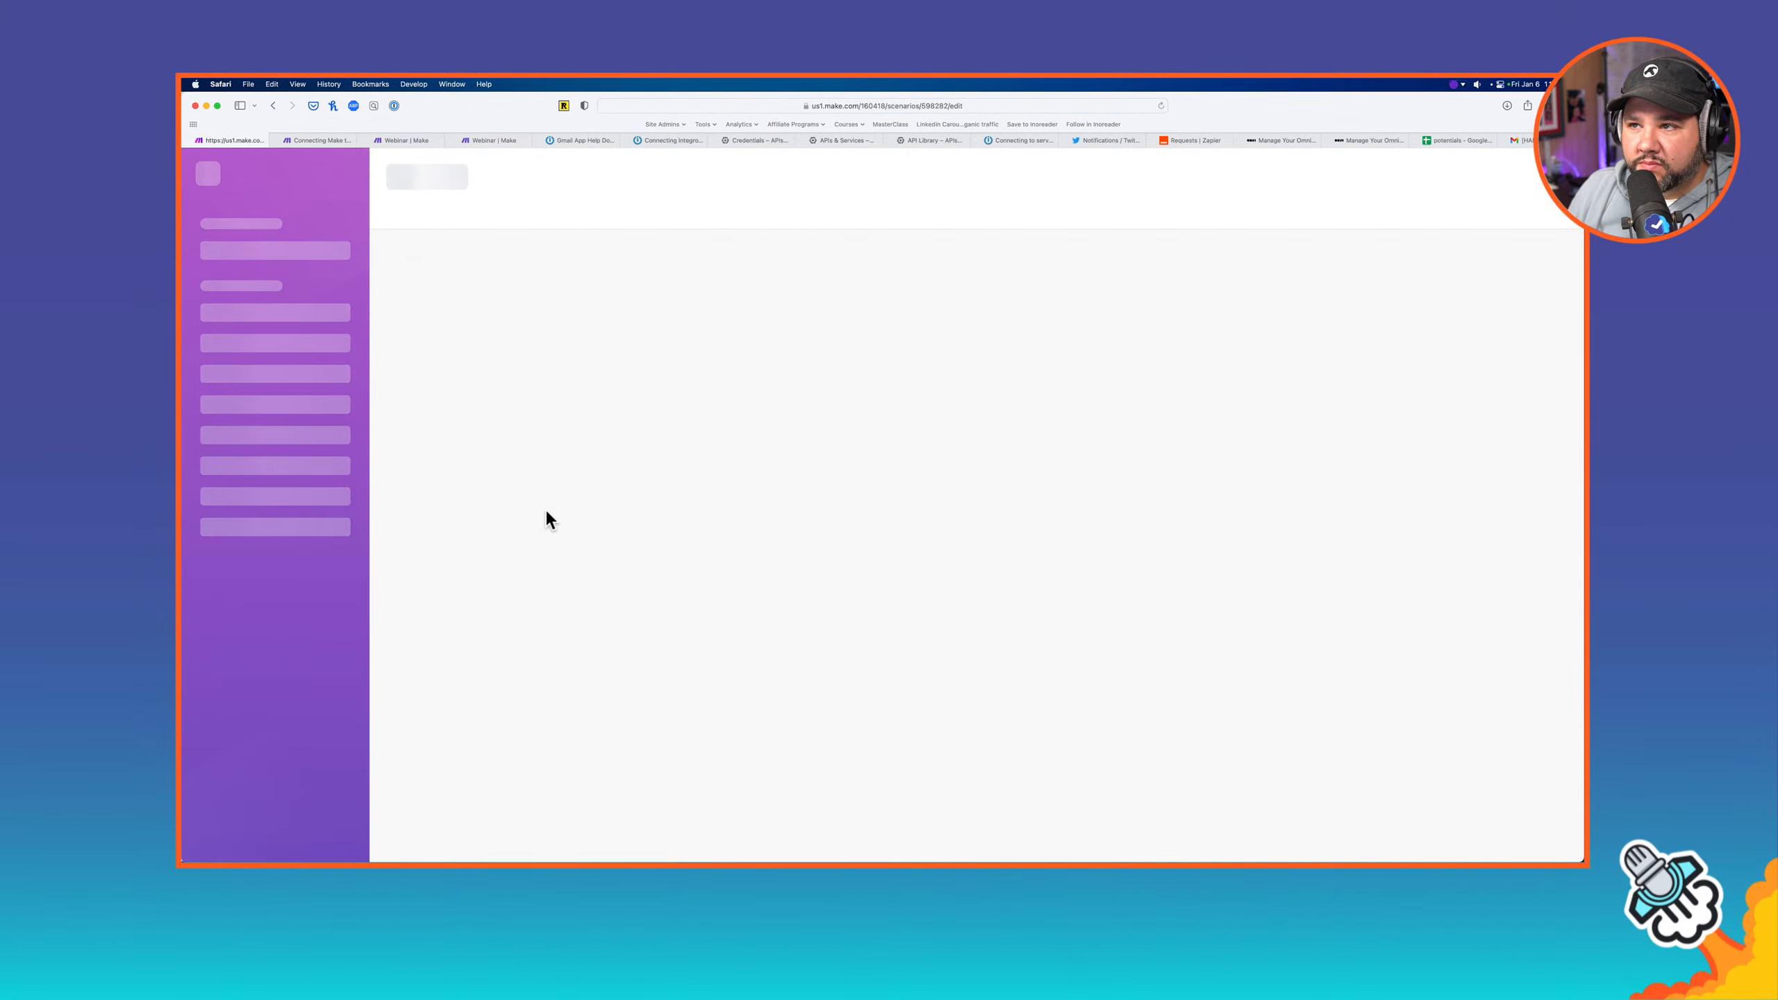
click(588, 172)
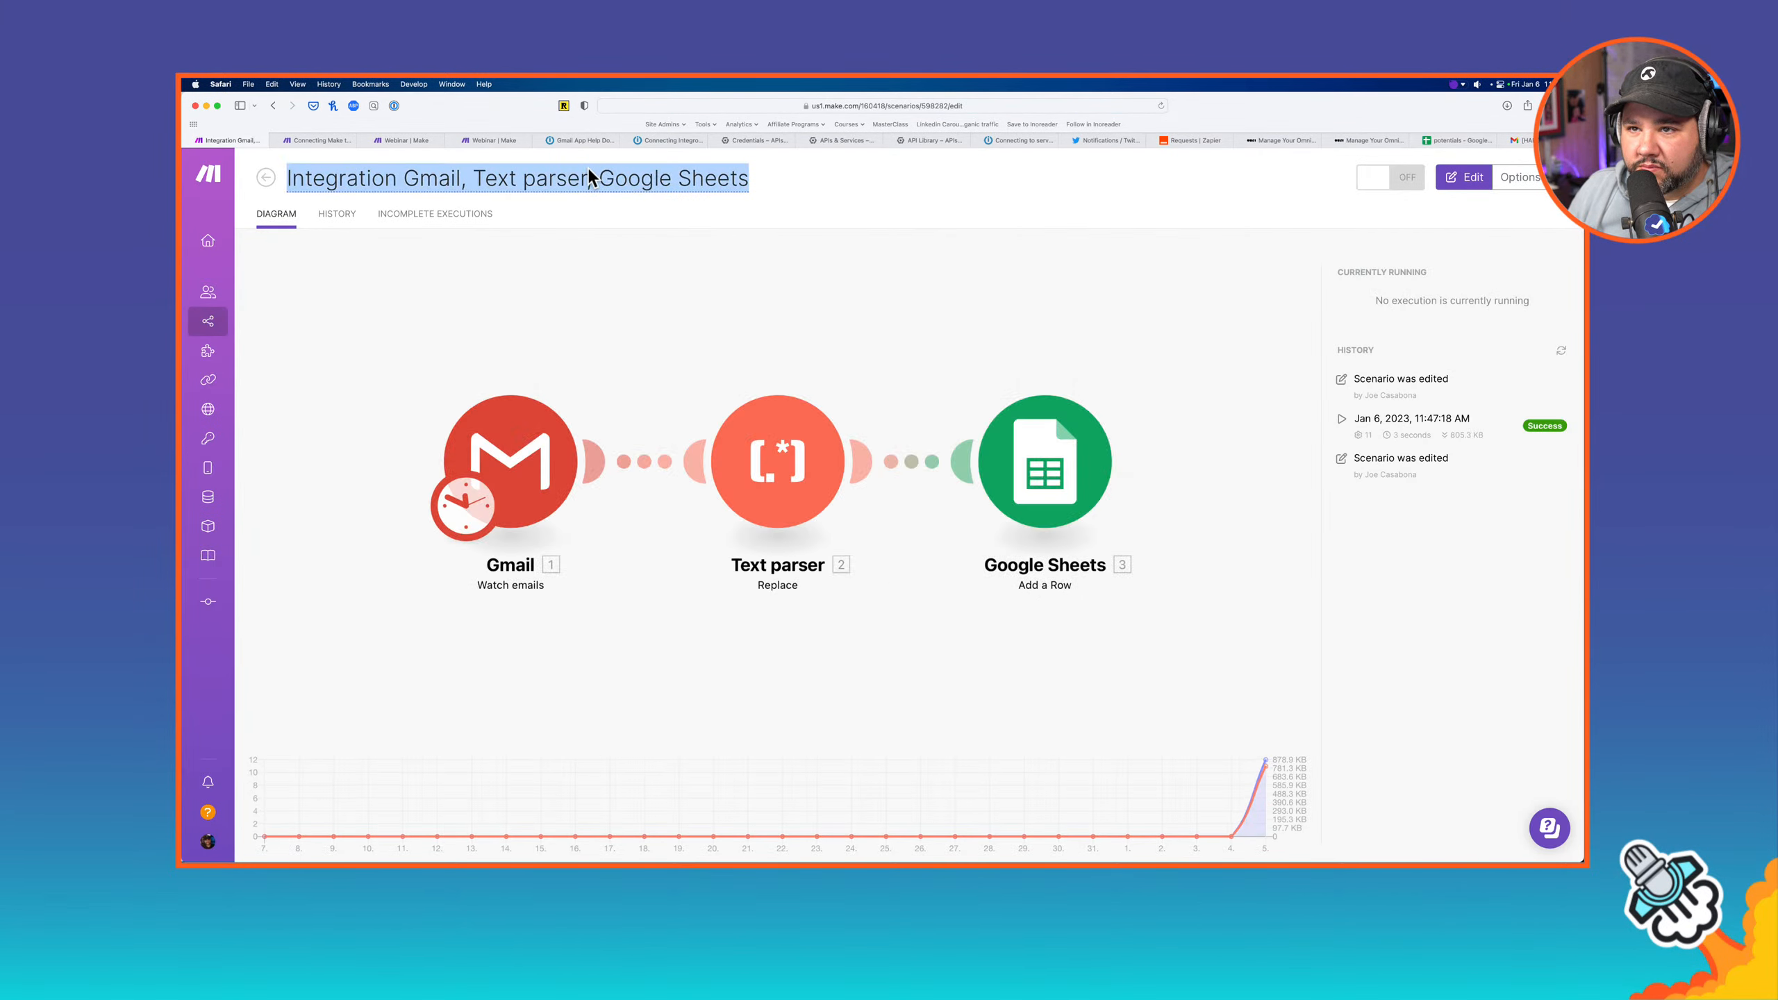
text(HARO RE)
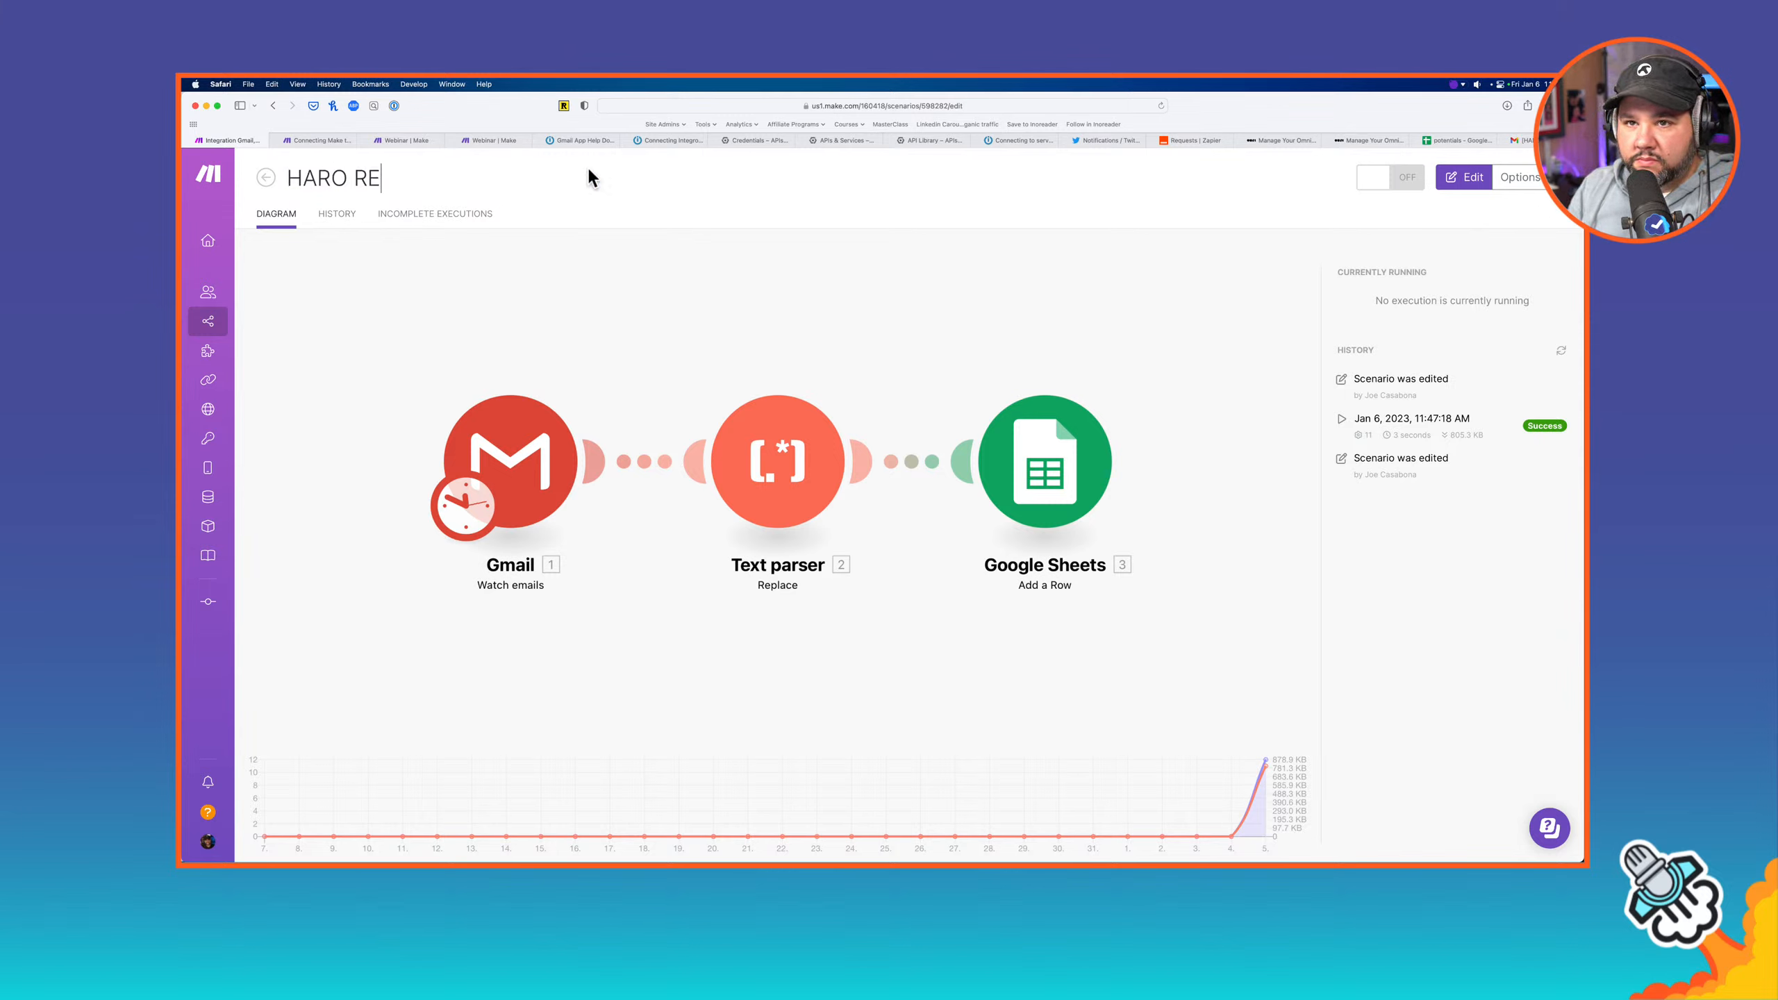
key(BackSpace)
text(eque)
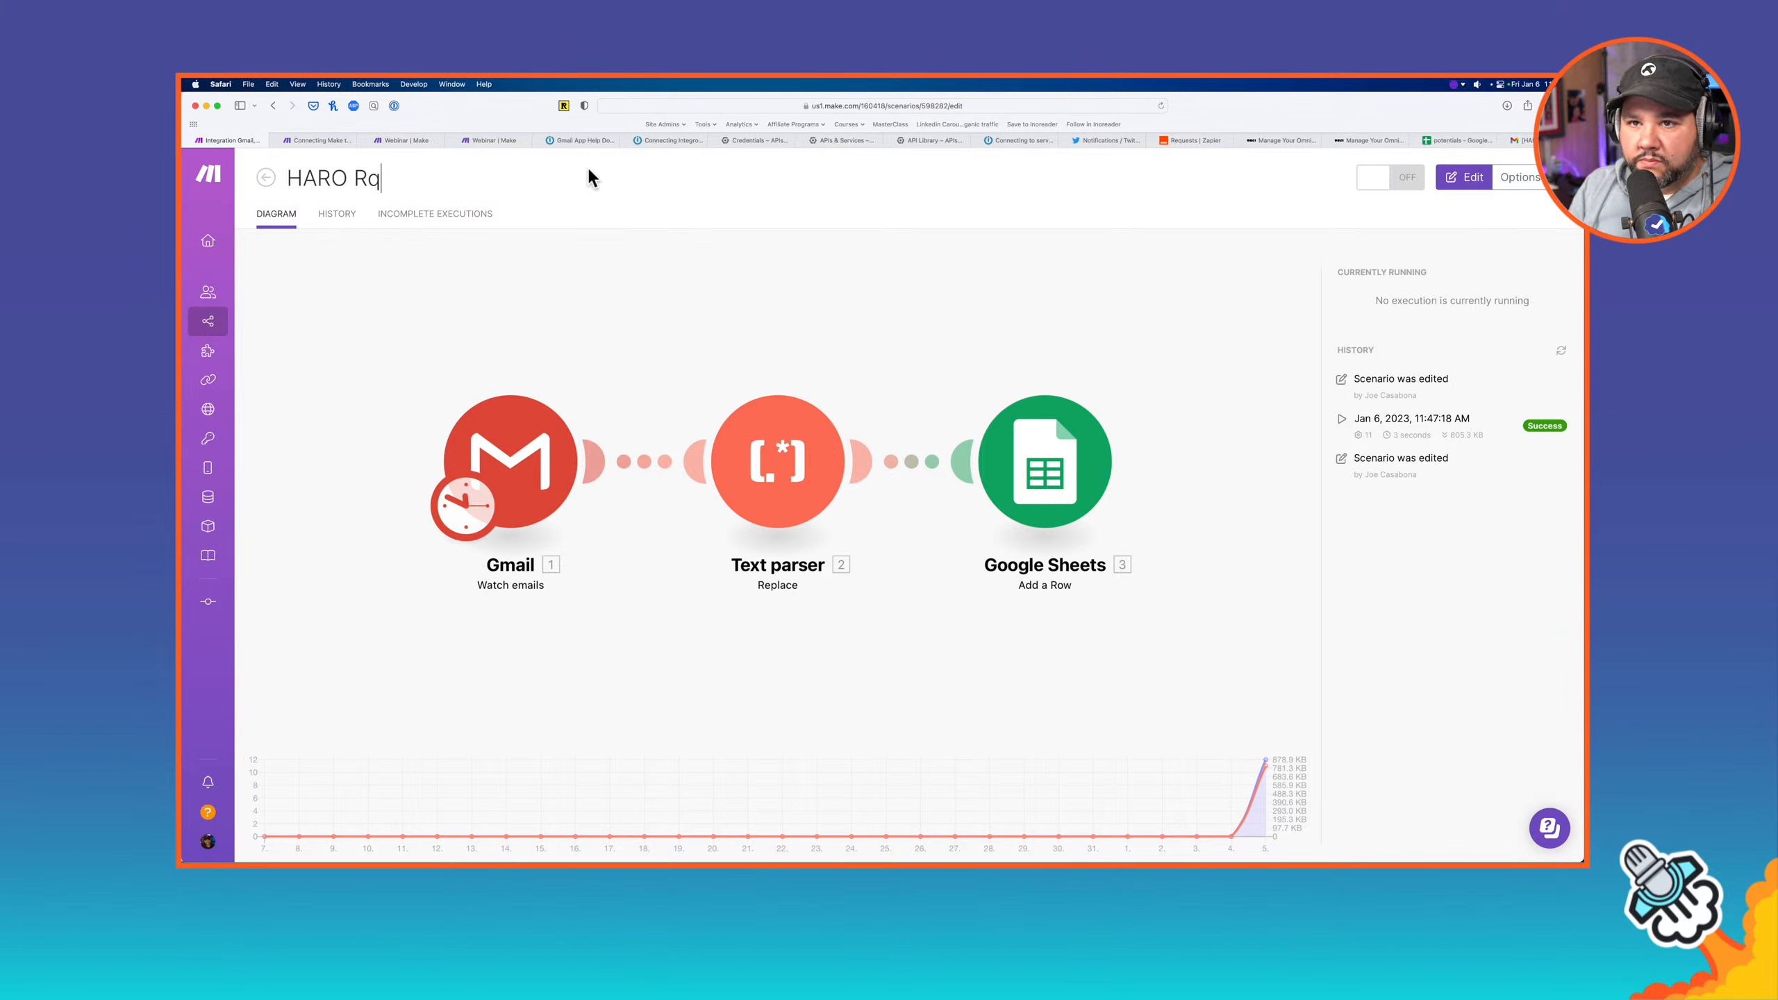
text(sts)
key(Return)
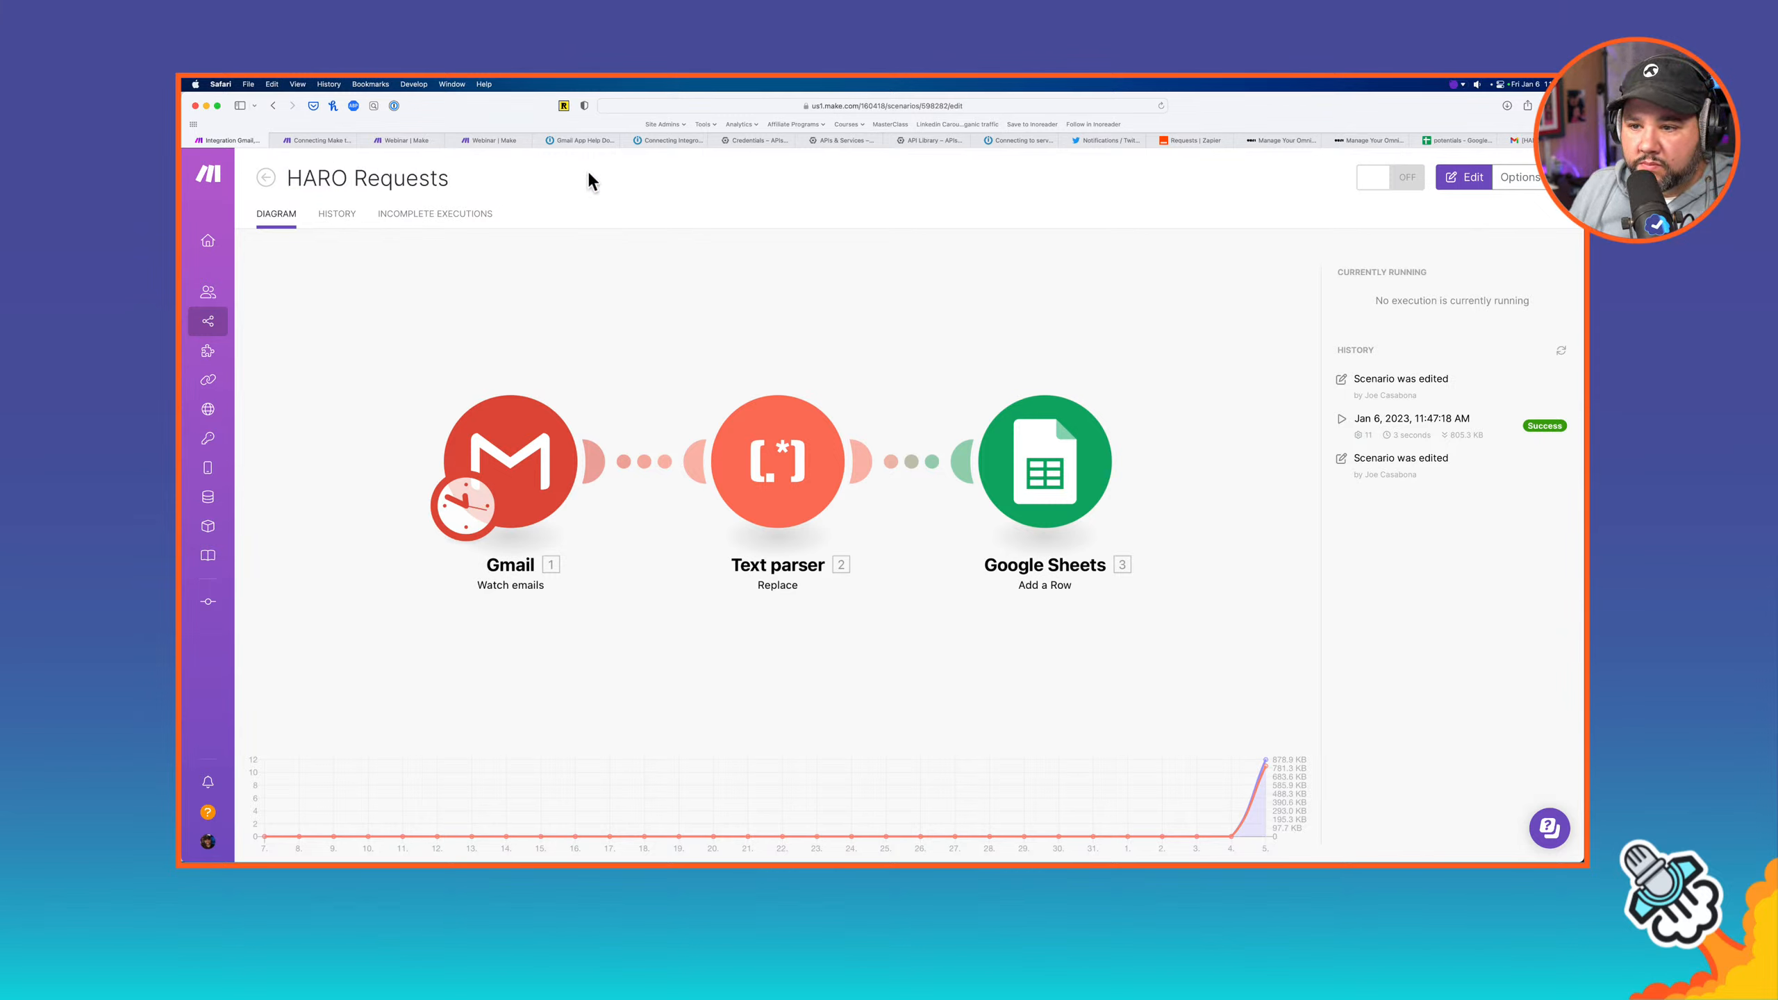
Reopen the HARO Requests scenario for editing and recheck the Gmail module's folder, query and result limit
click(489, 467)
click(591, 469)
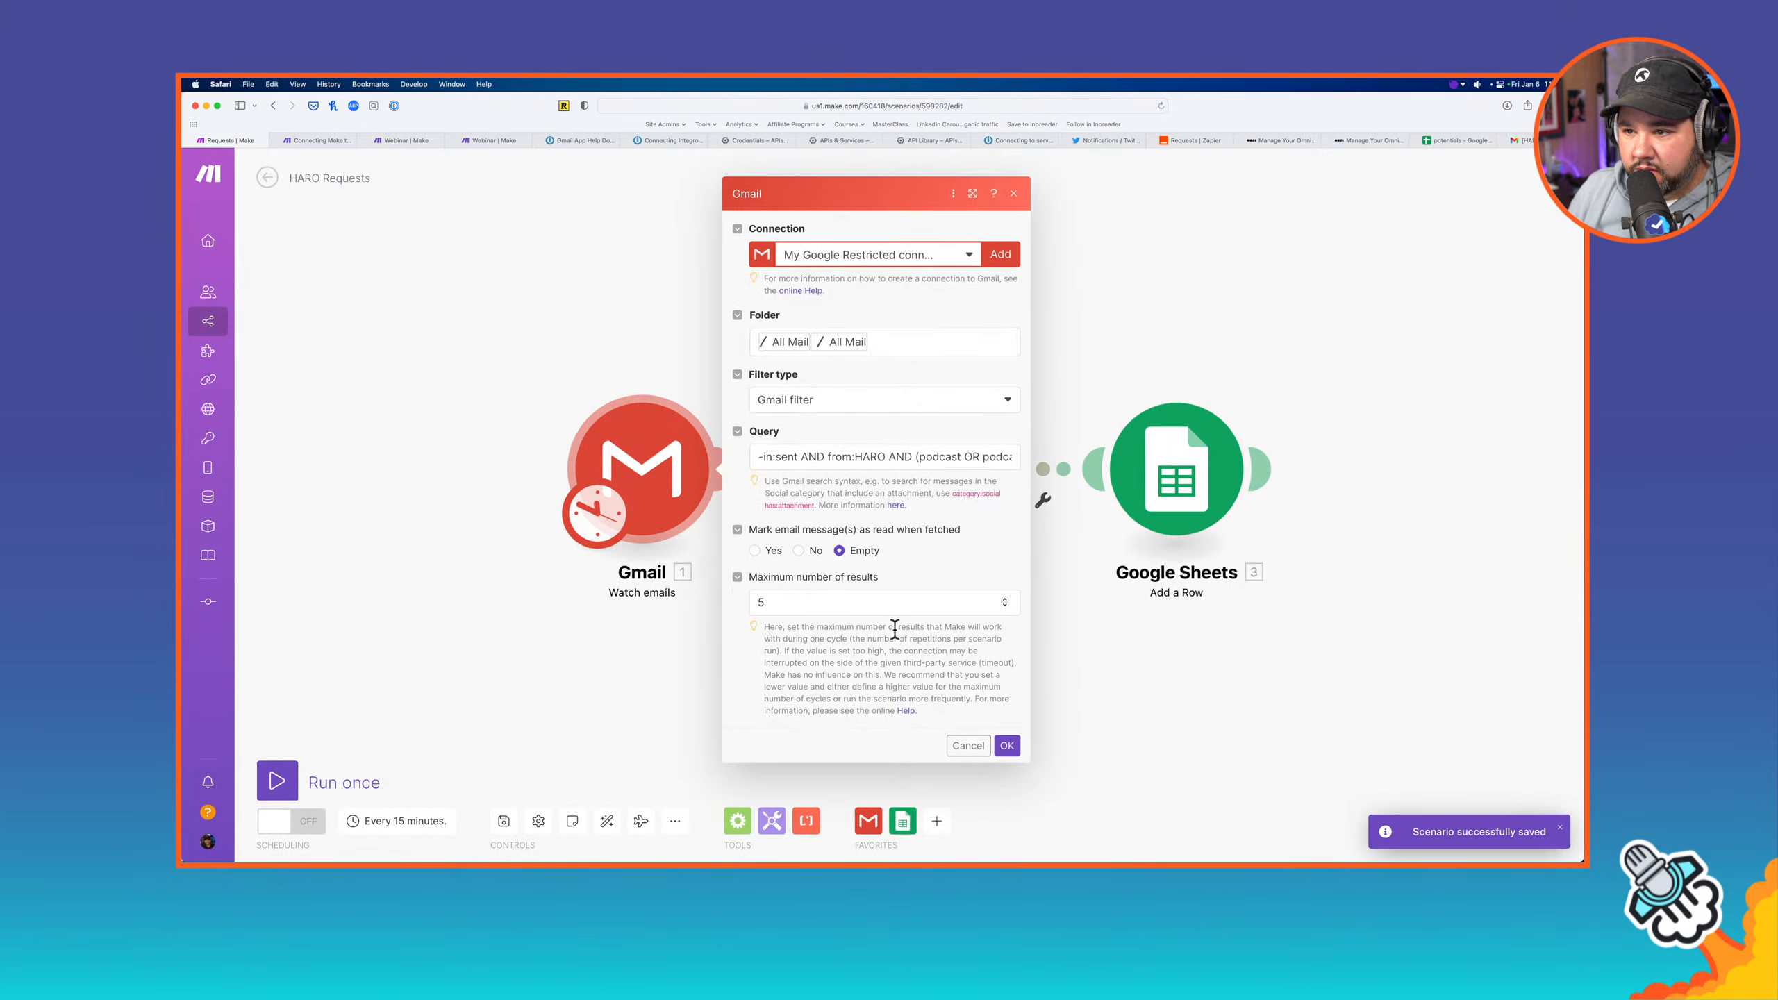
click(1006, 747)
click(666, 494)
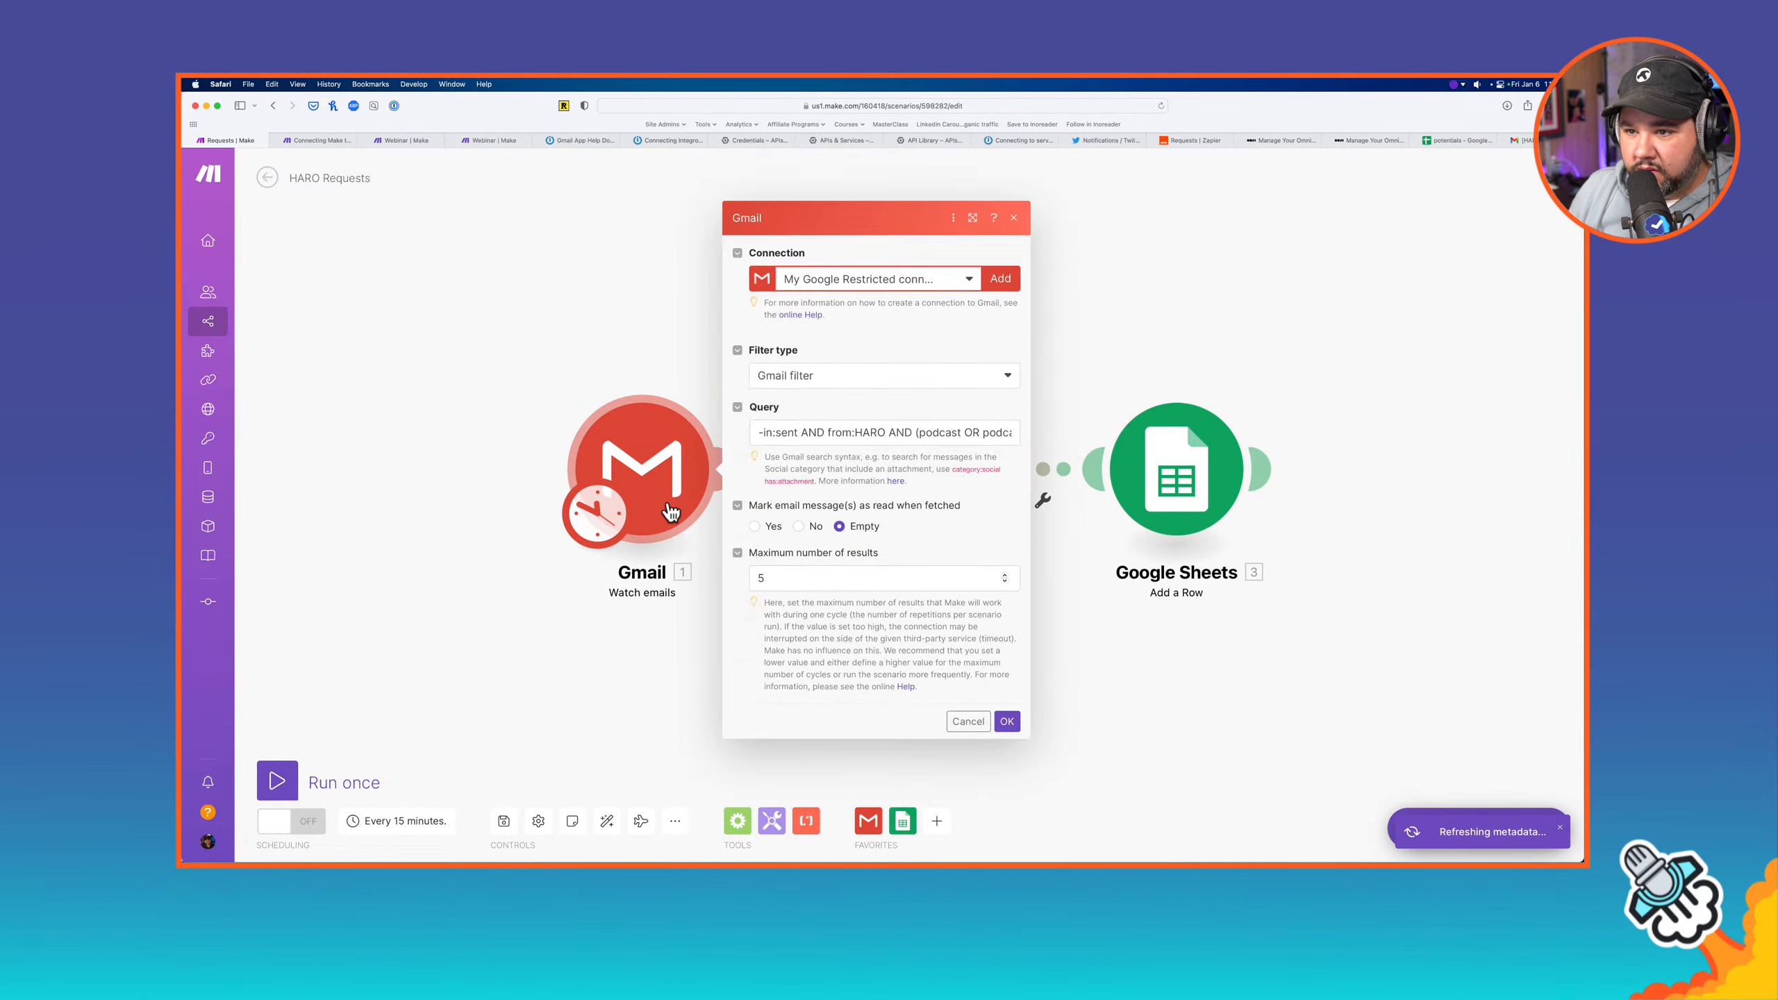
click(483, 546)
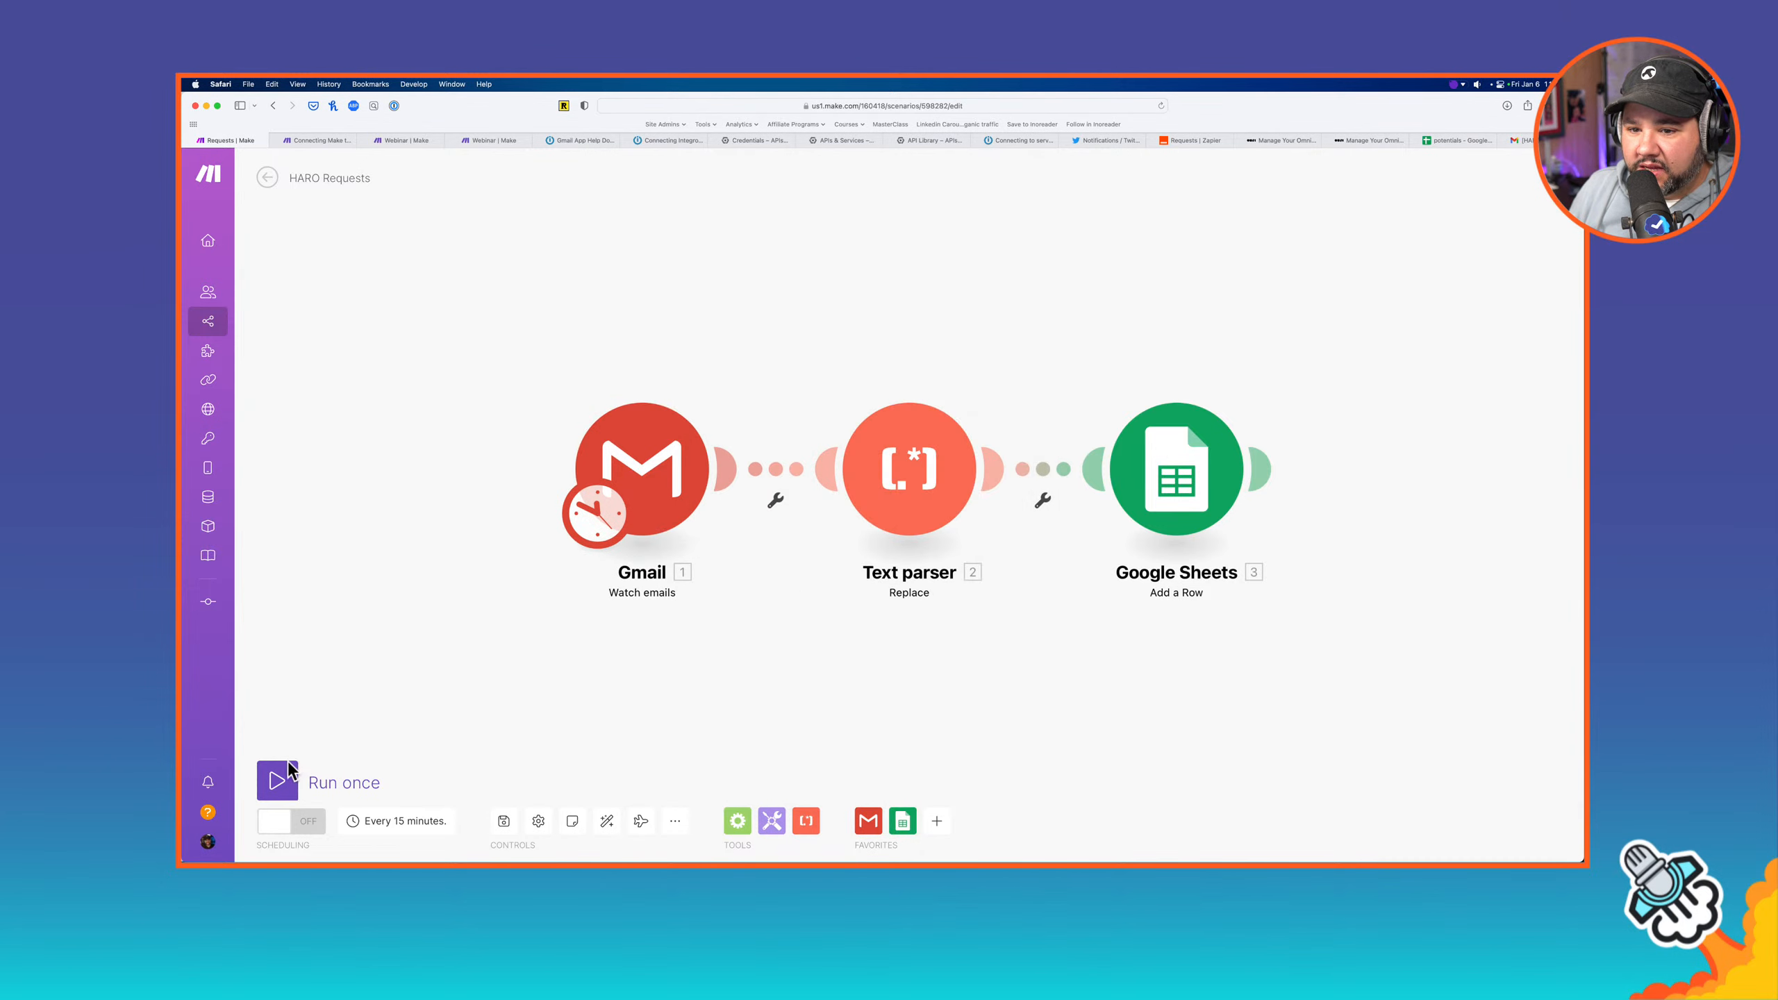
Run the scenario once and open the email linked in the last filled row of the HARO potentials sheet
click(289, 778)
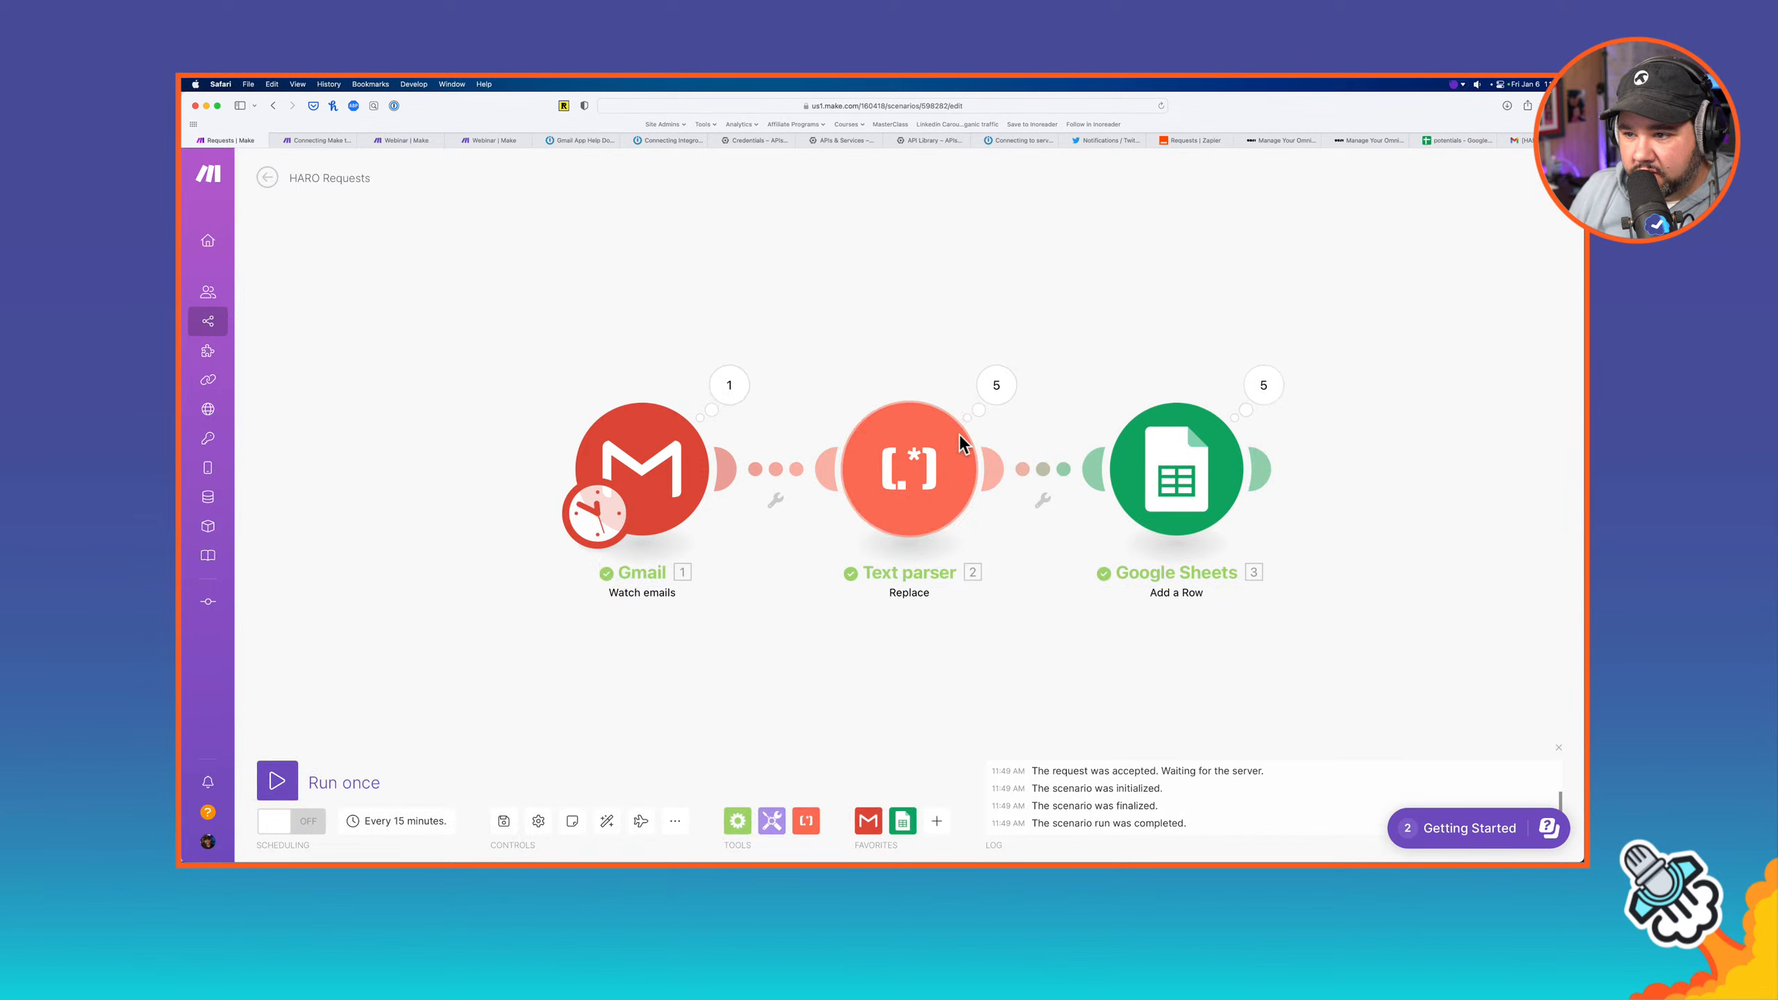
click(1462, 139)
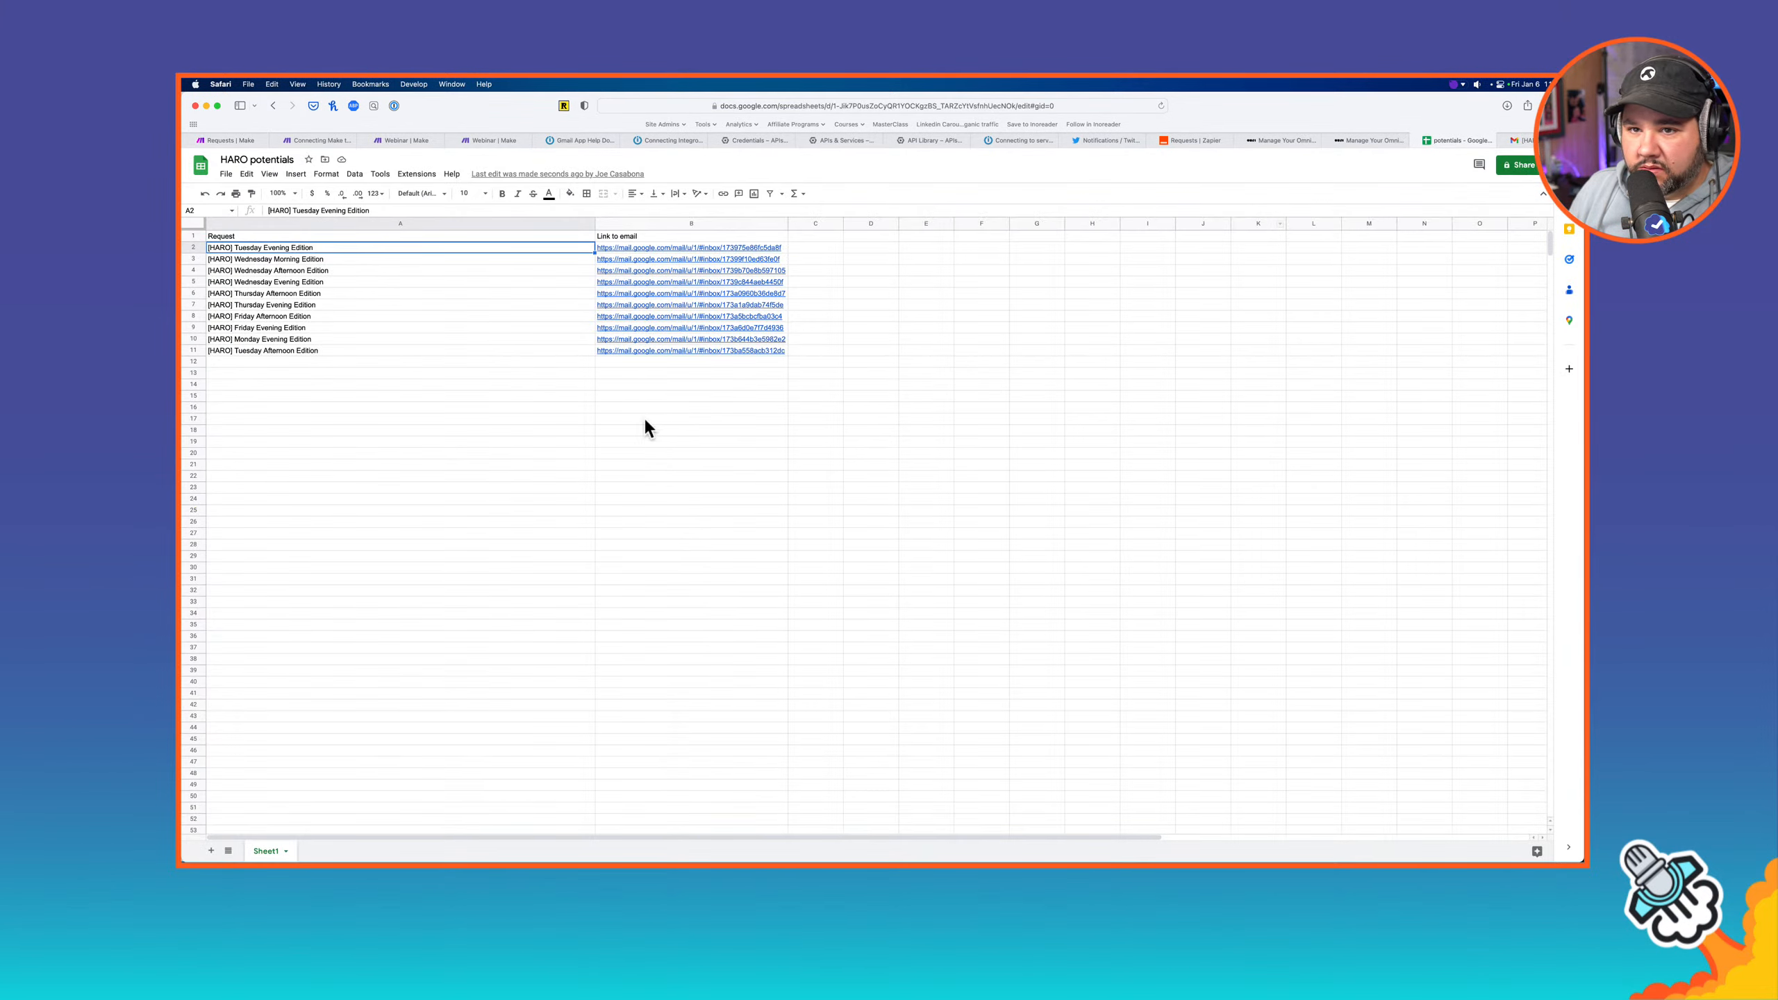
mouse_move(646, 353)
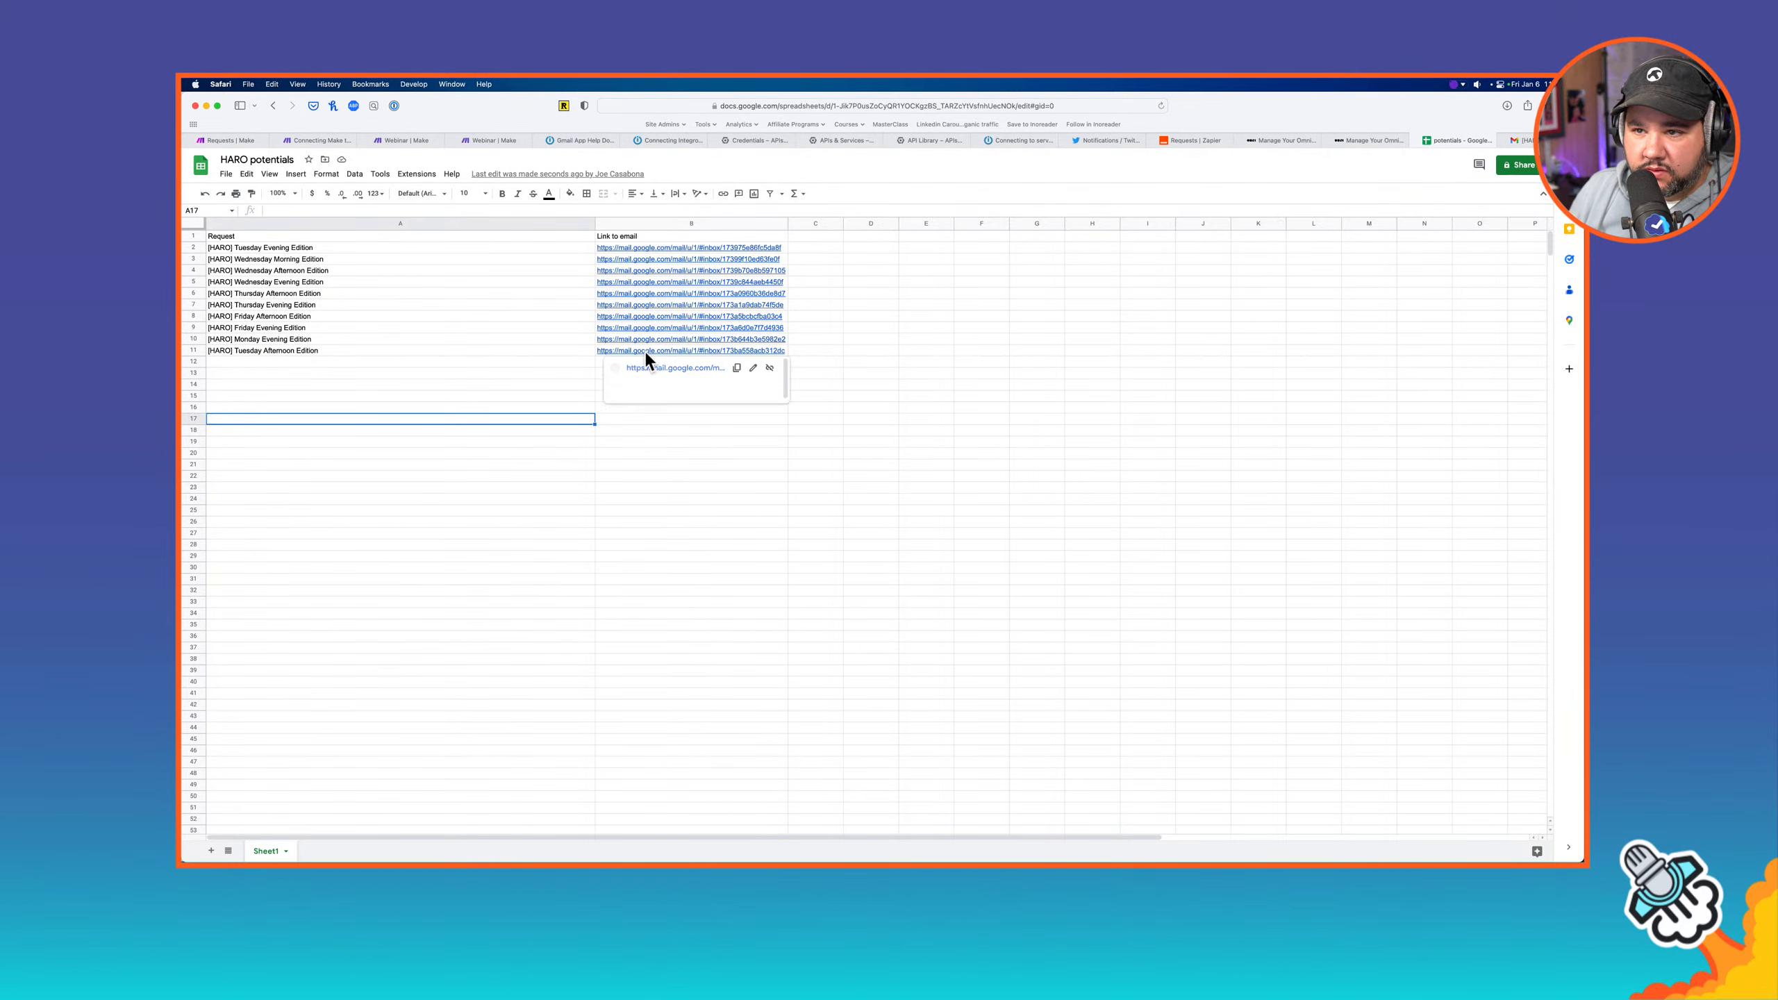
click(628, 367)
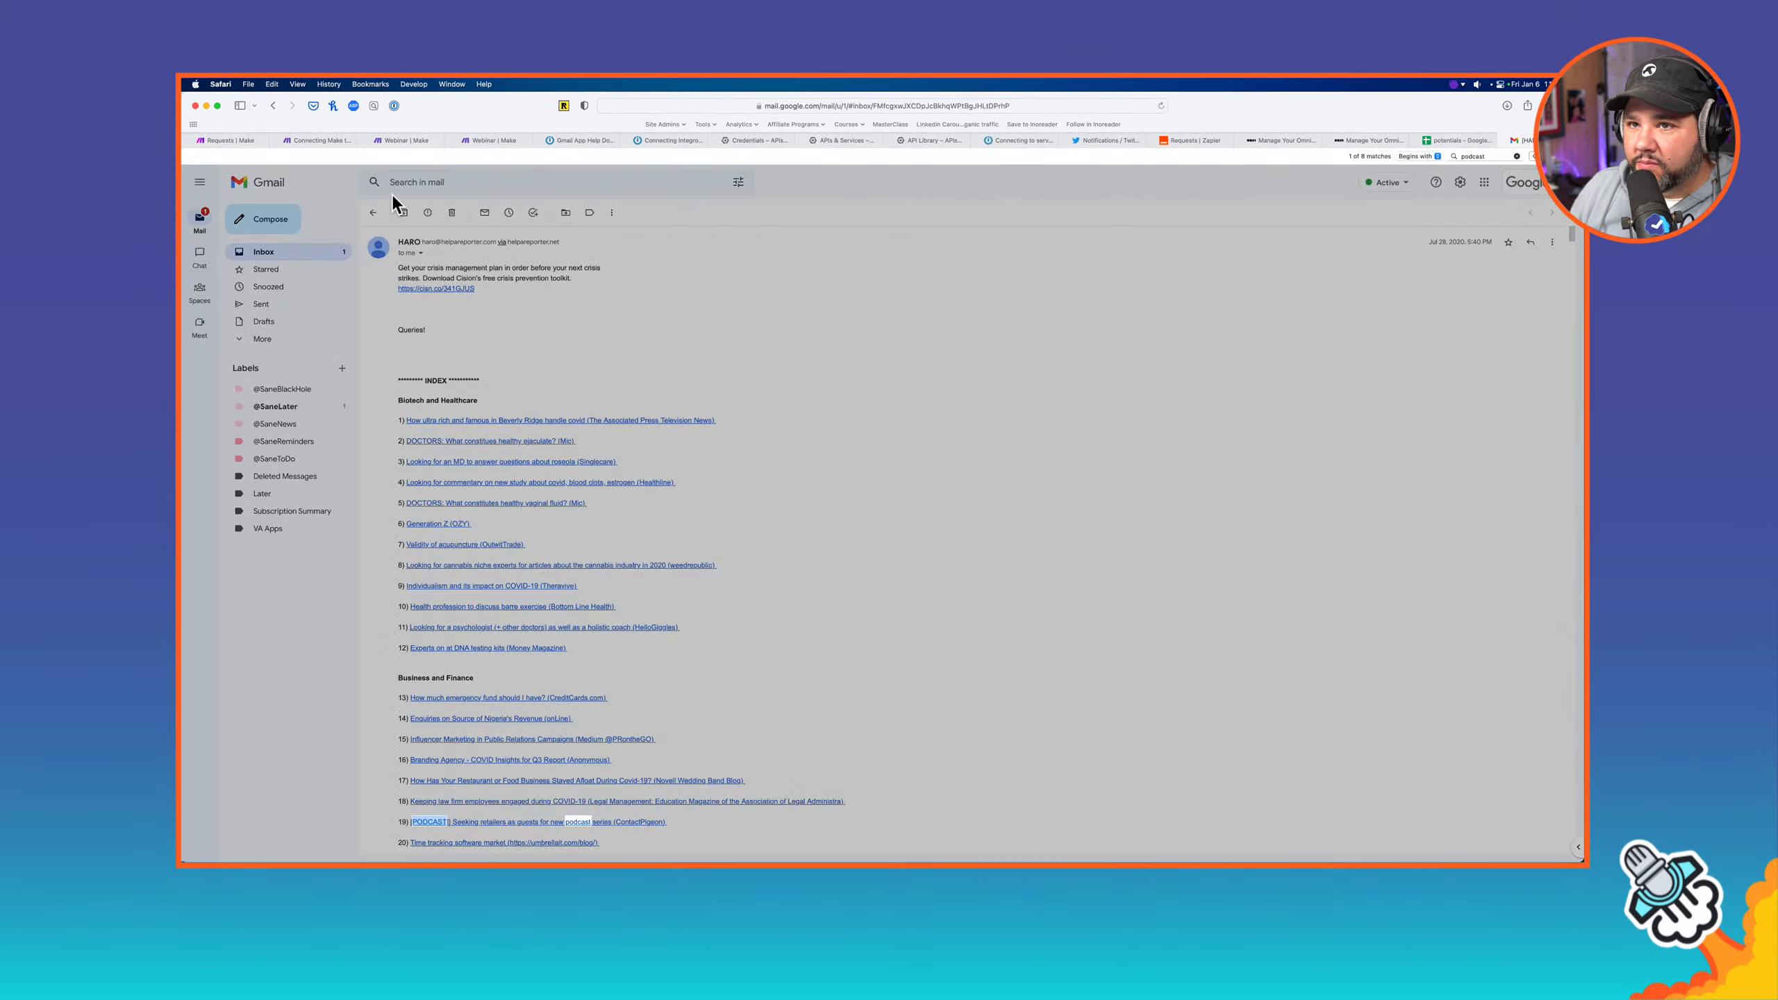
Make the Gmail trigger in the Make scenario start with emails from after January 5, 2023
click(235, 141)
right_click(677, 465)
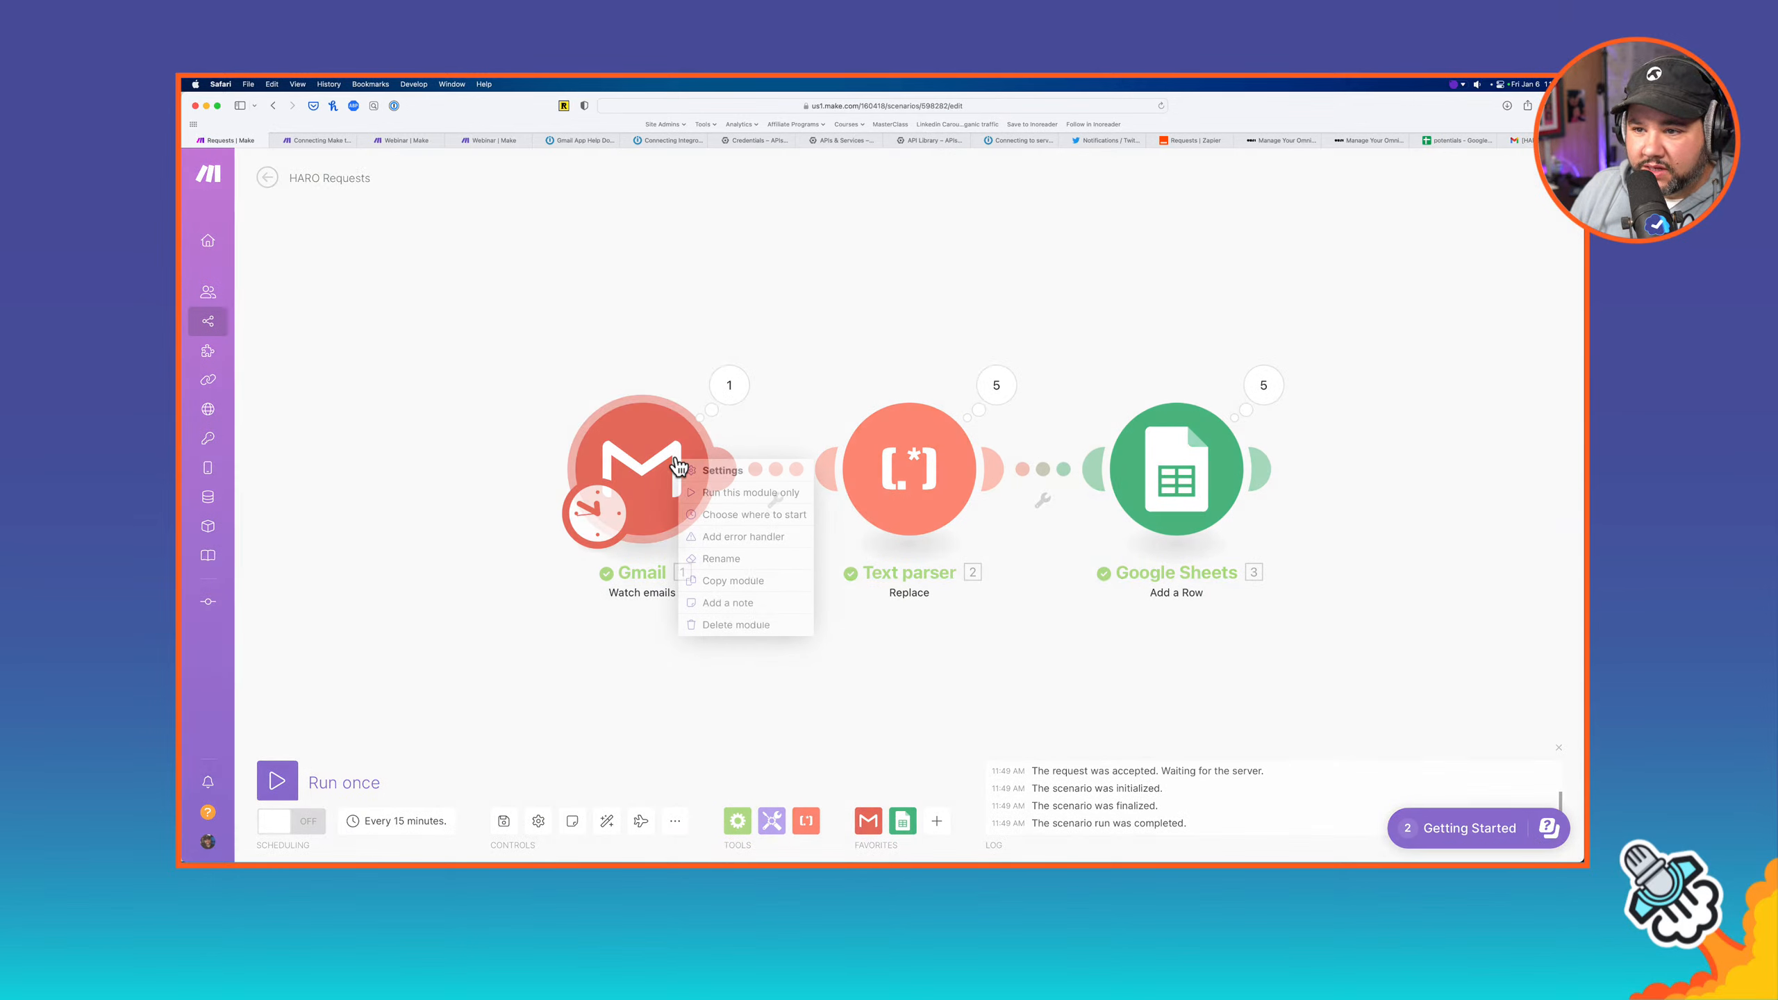
click(732, 516)
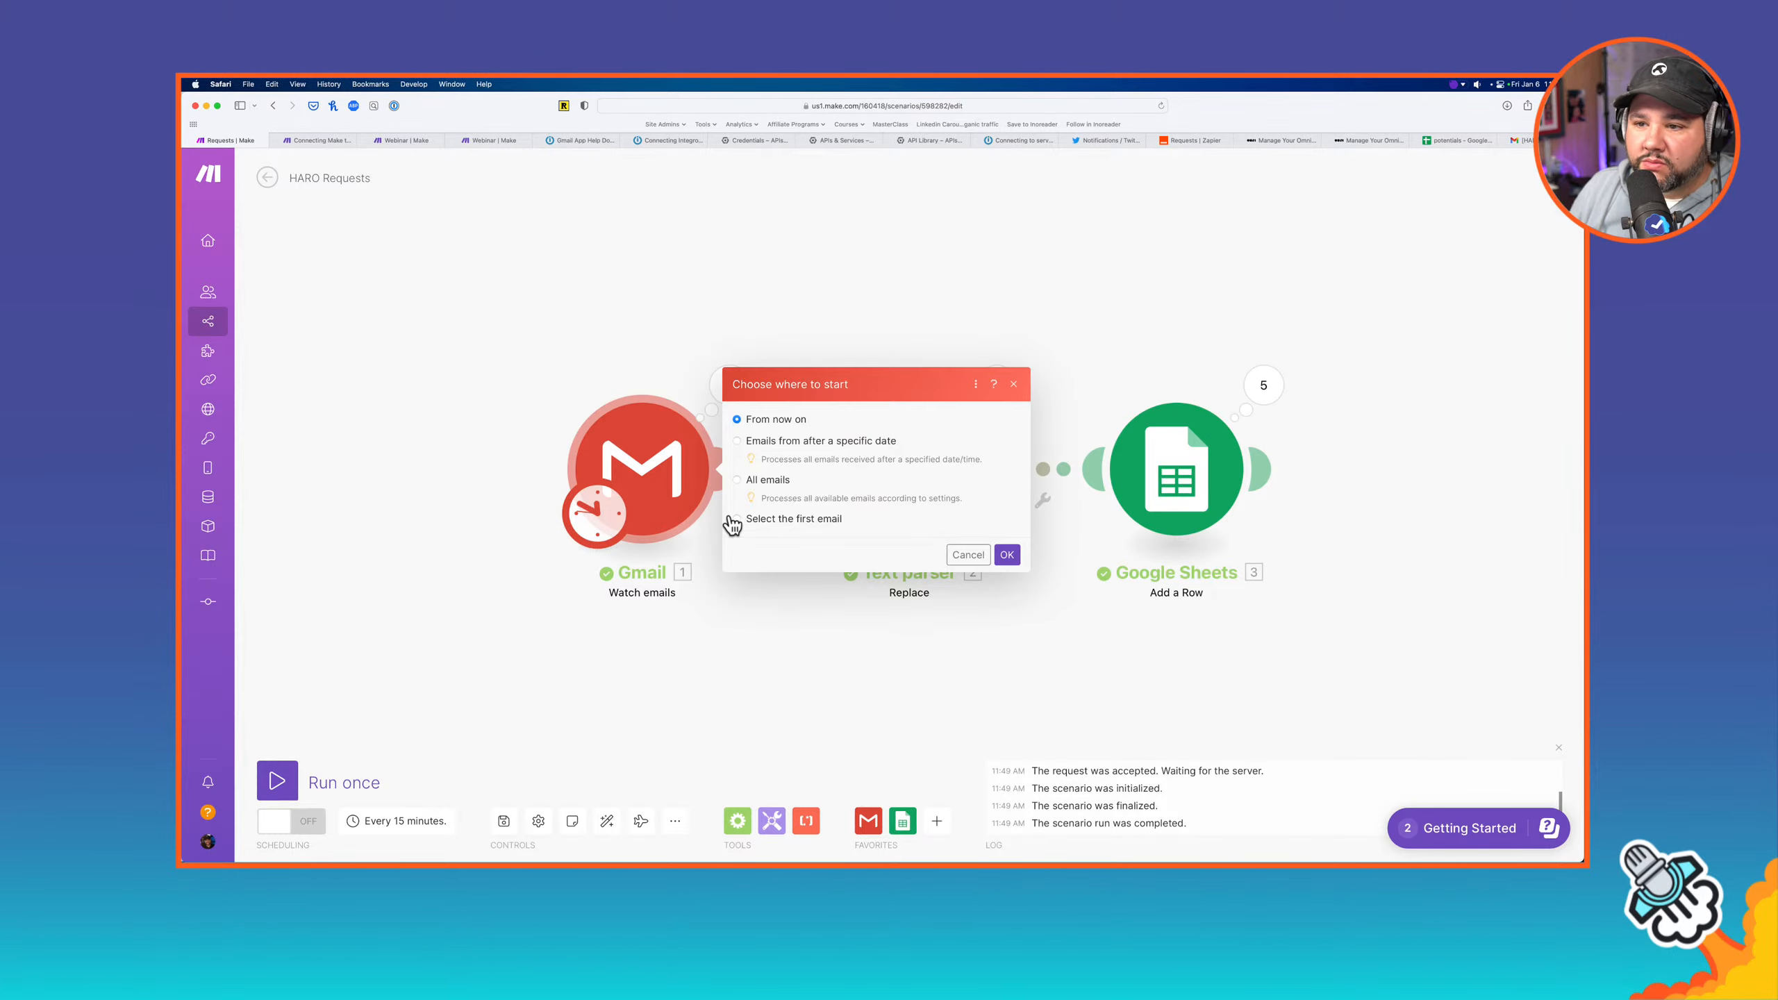
click(737, 441)
click(817, 468)
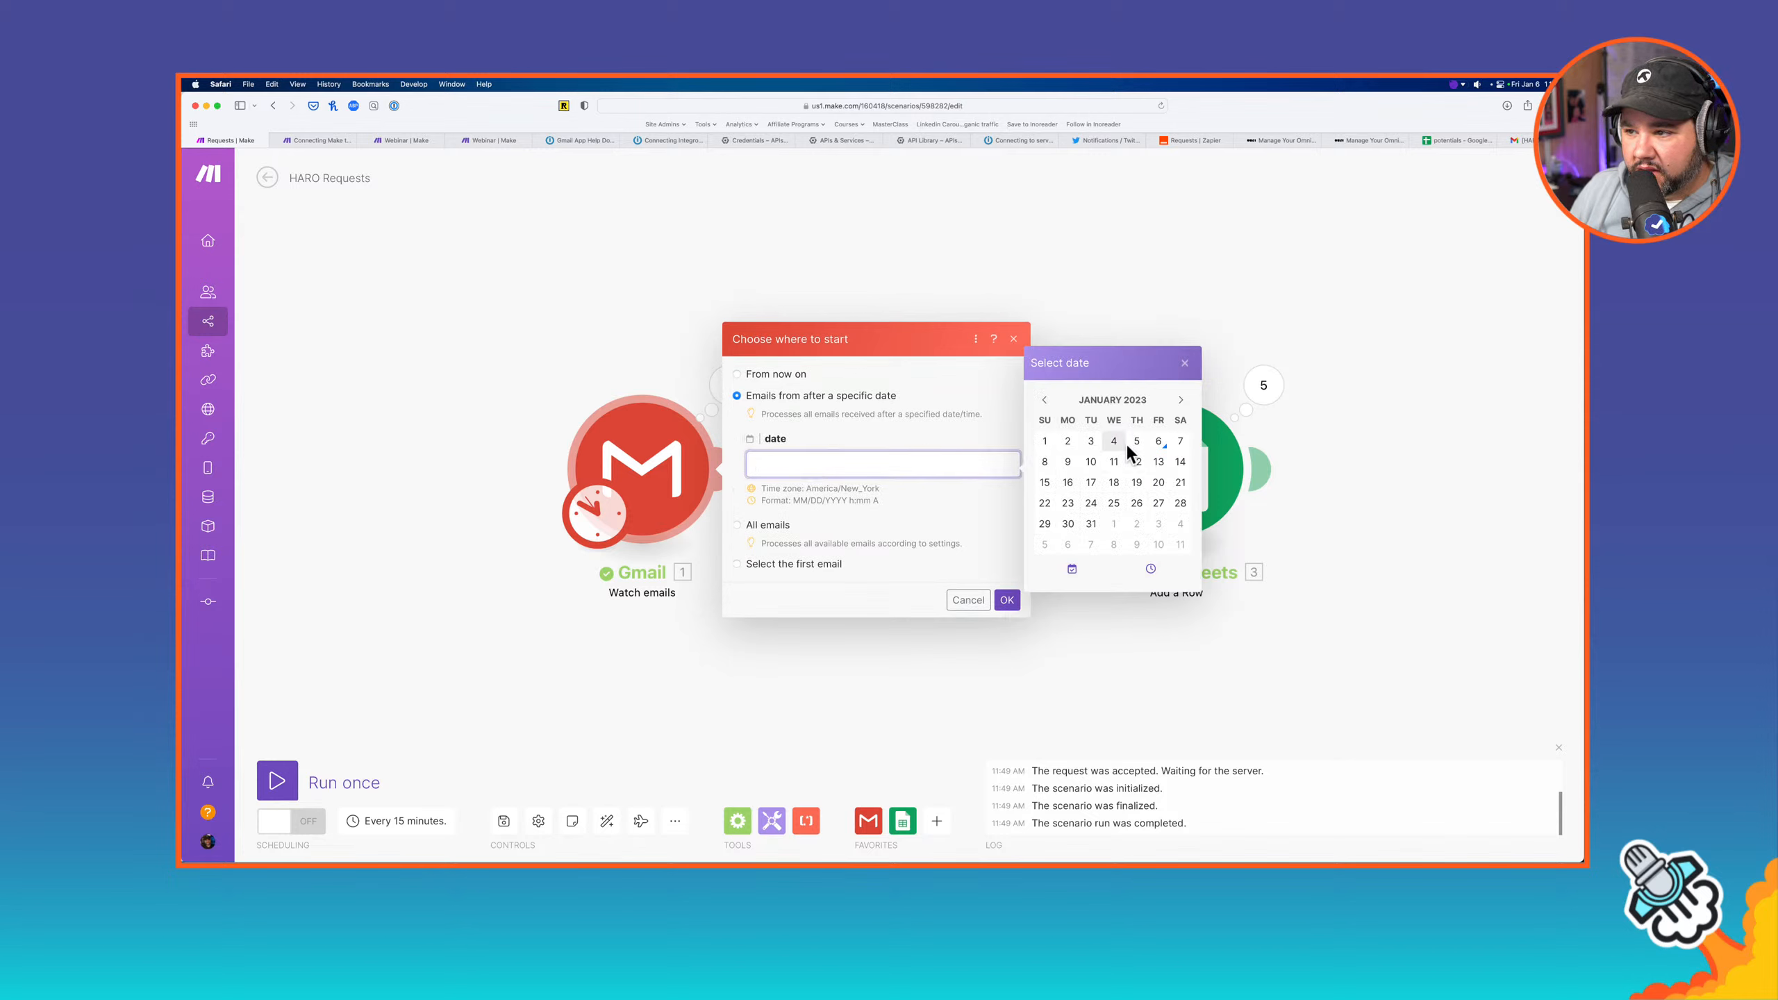
click(1138, 441)
click(1007, 600)
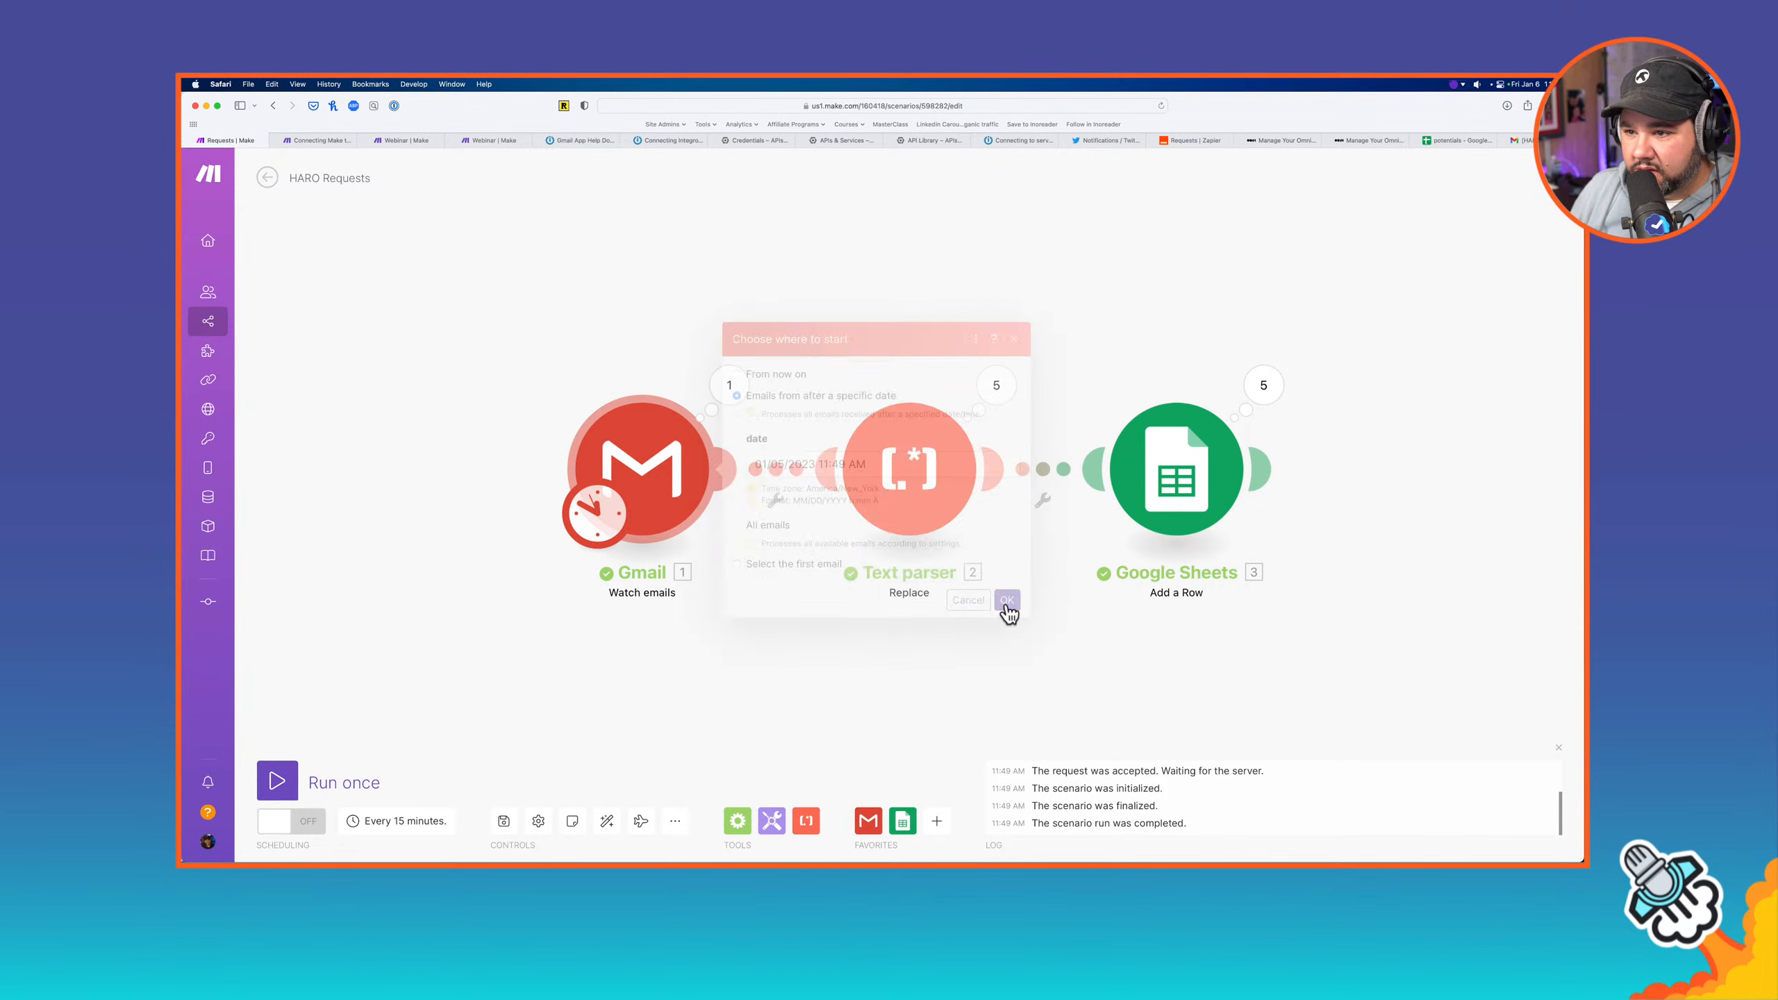
Rerun the scenario, then search the email linked in the HARO potentials sheet's newest row for "podcast"
click(274, 790)
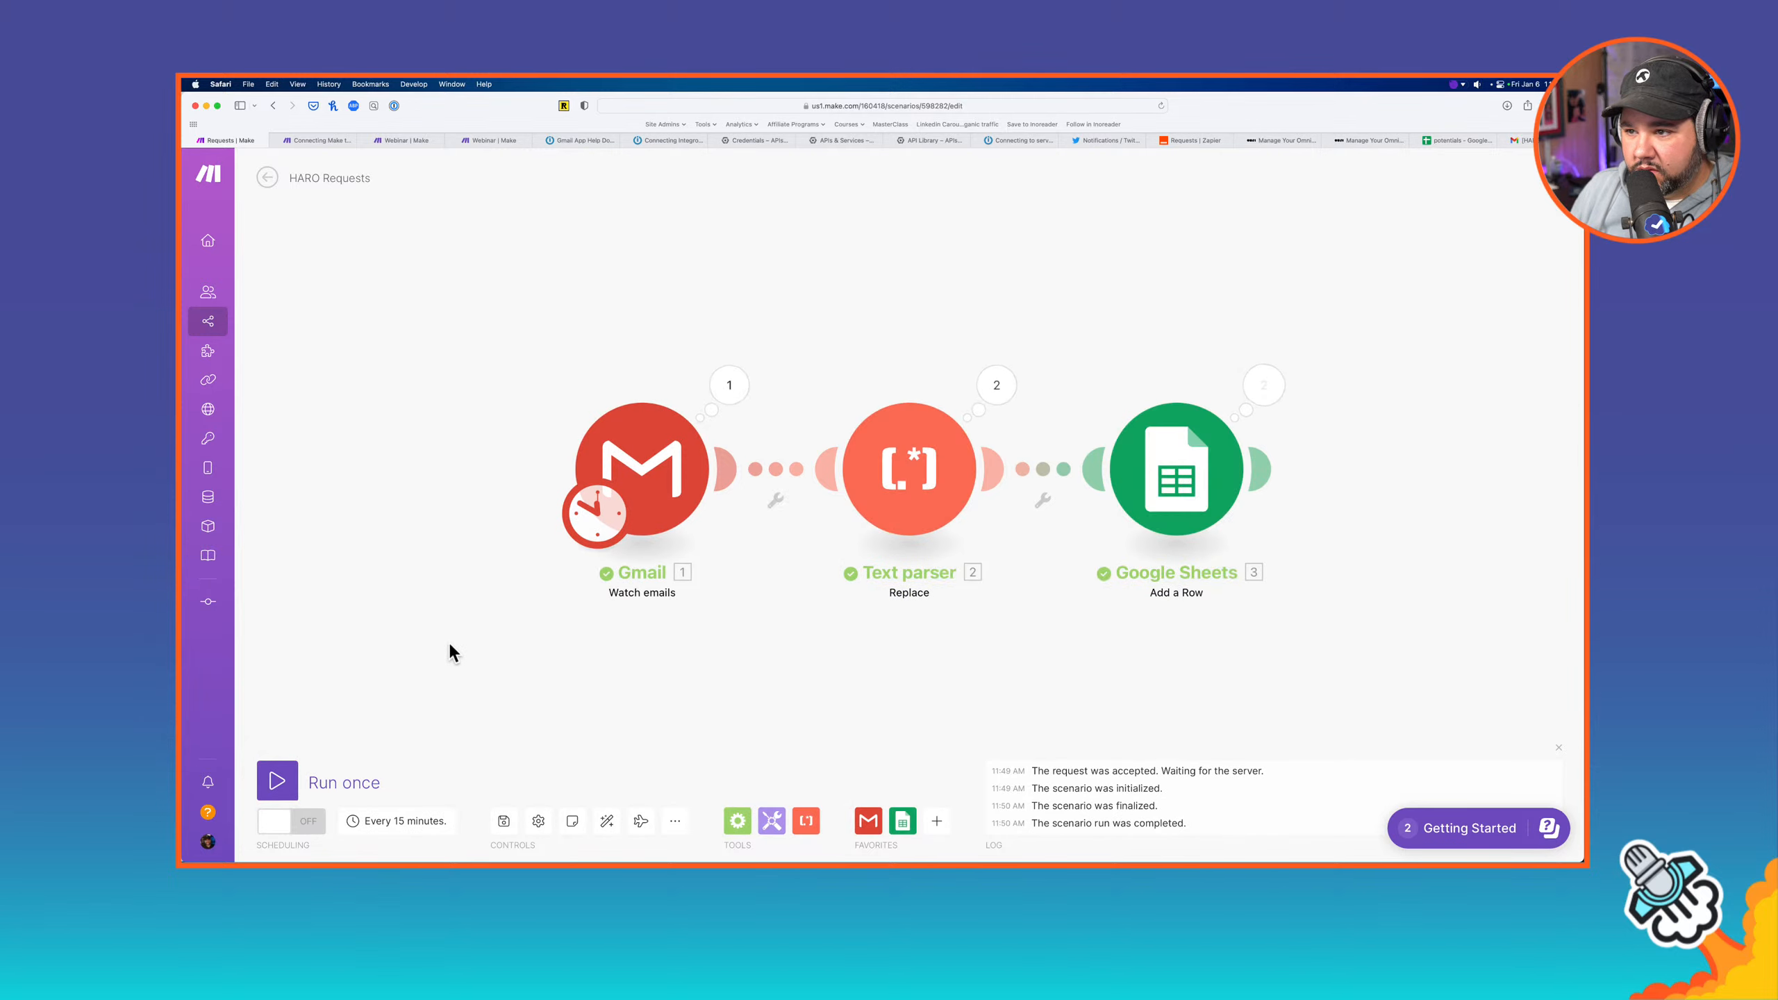
click(1453, 139)
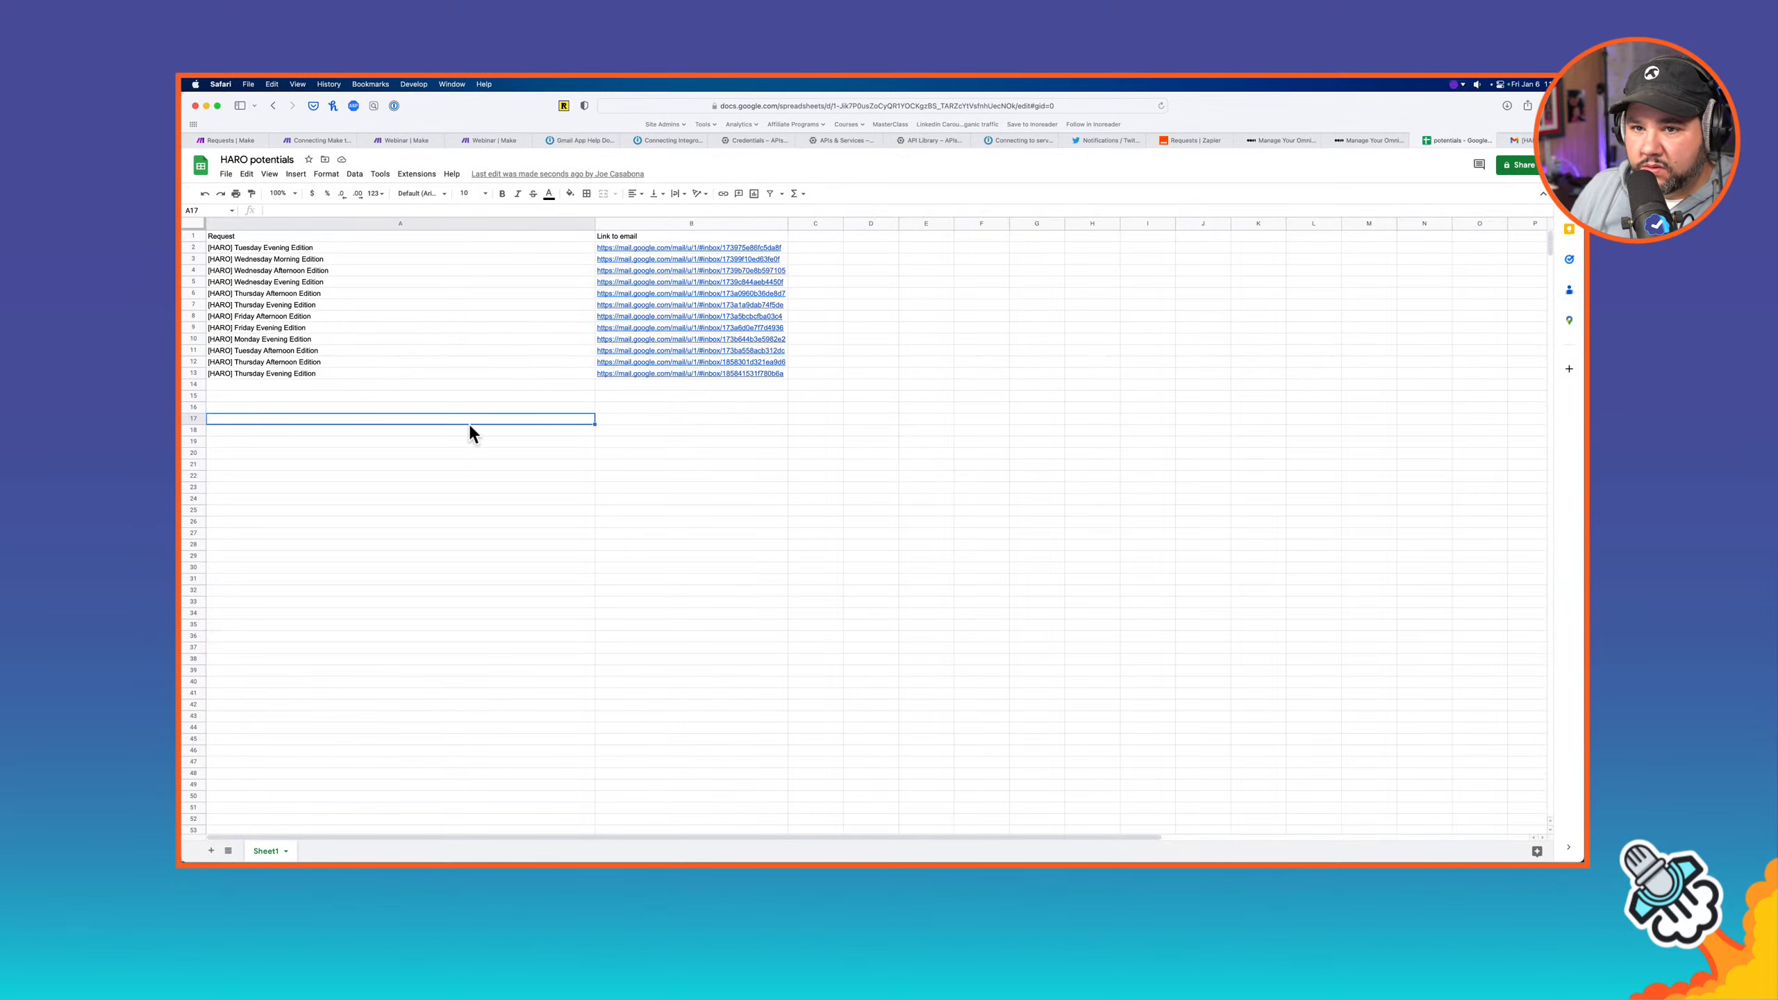
click(633, 376)
click(660, 390)
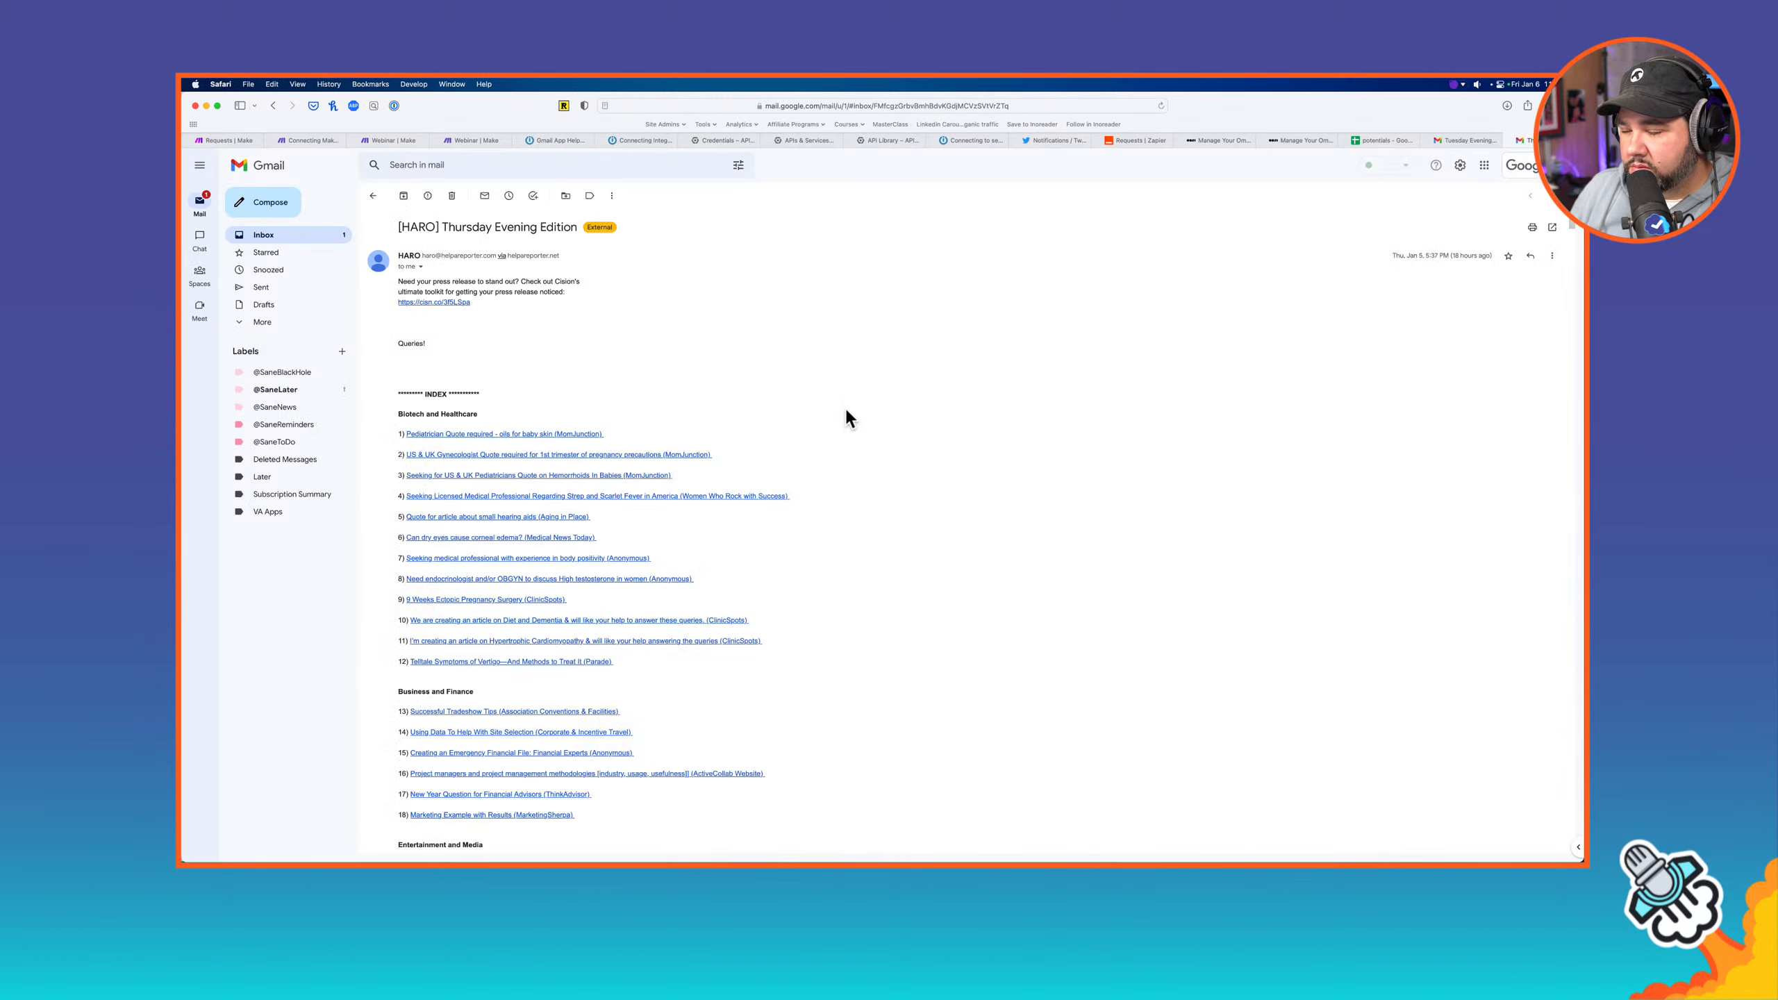
key(super+f)
text(podcast)
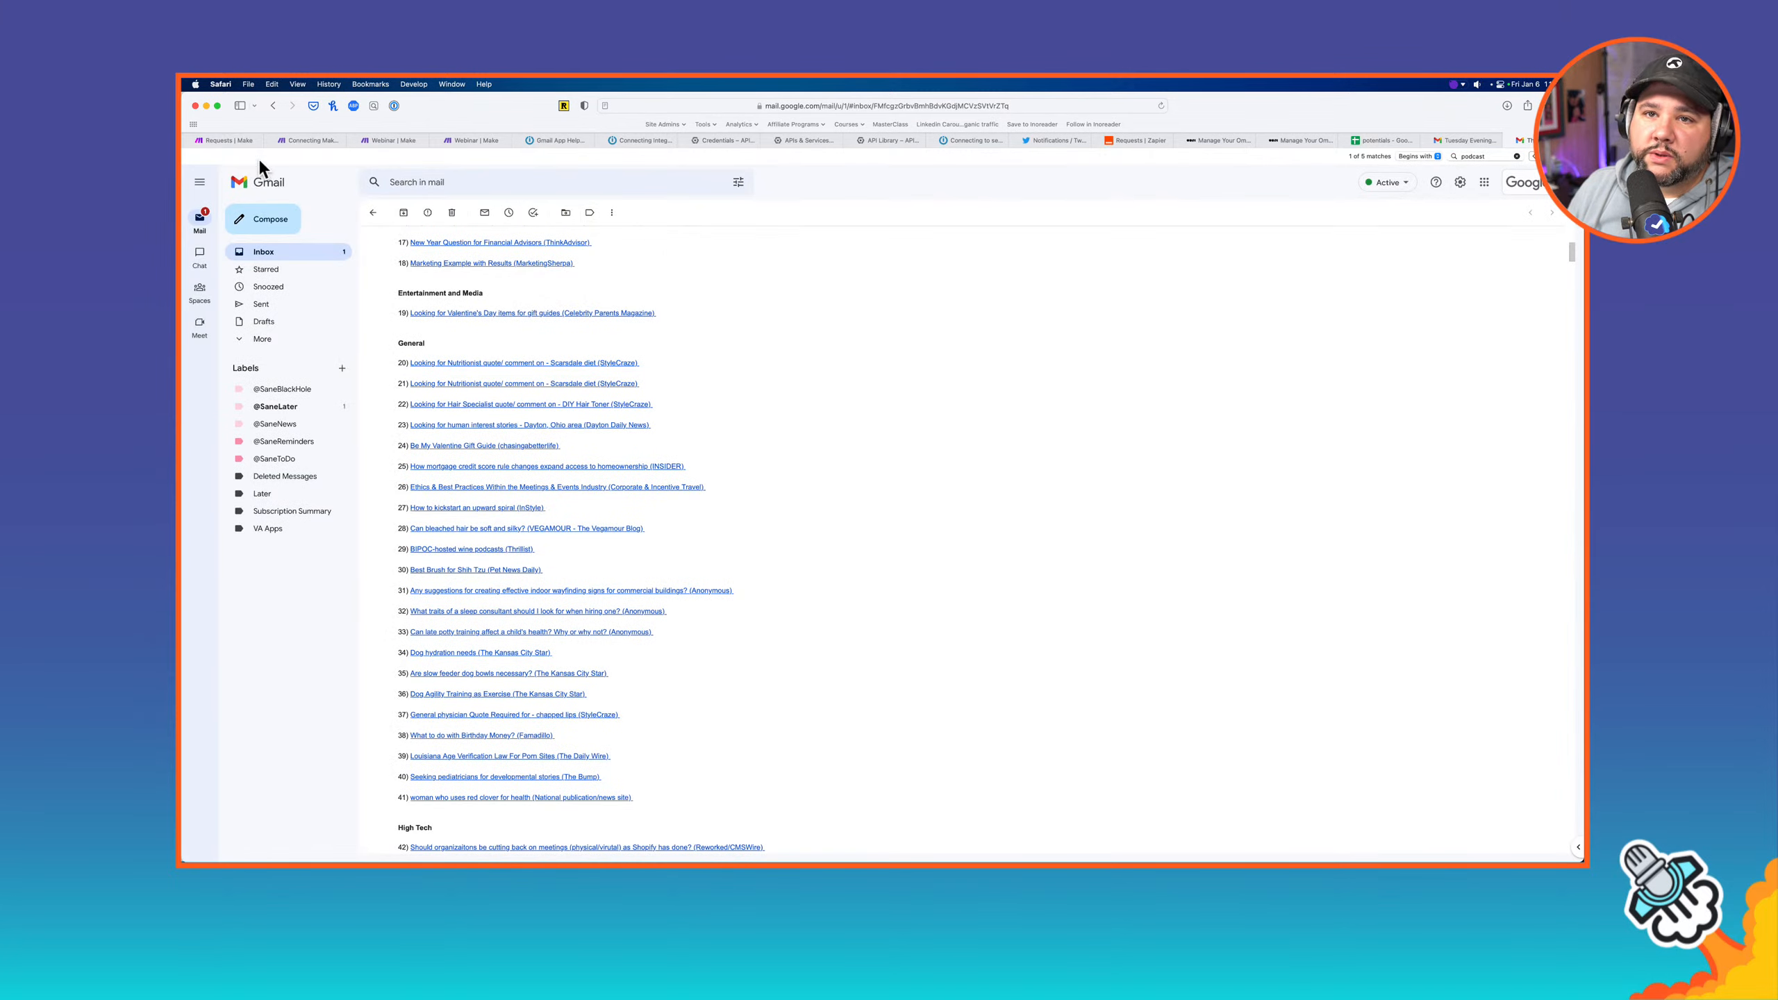
Clear the test rows below the header of the HARO potentials sheet, range A2:D23
click(228, 141)
click(1383, 140)
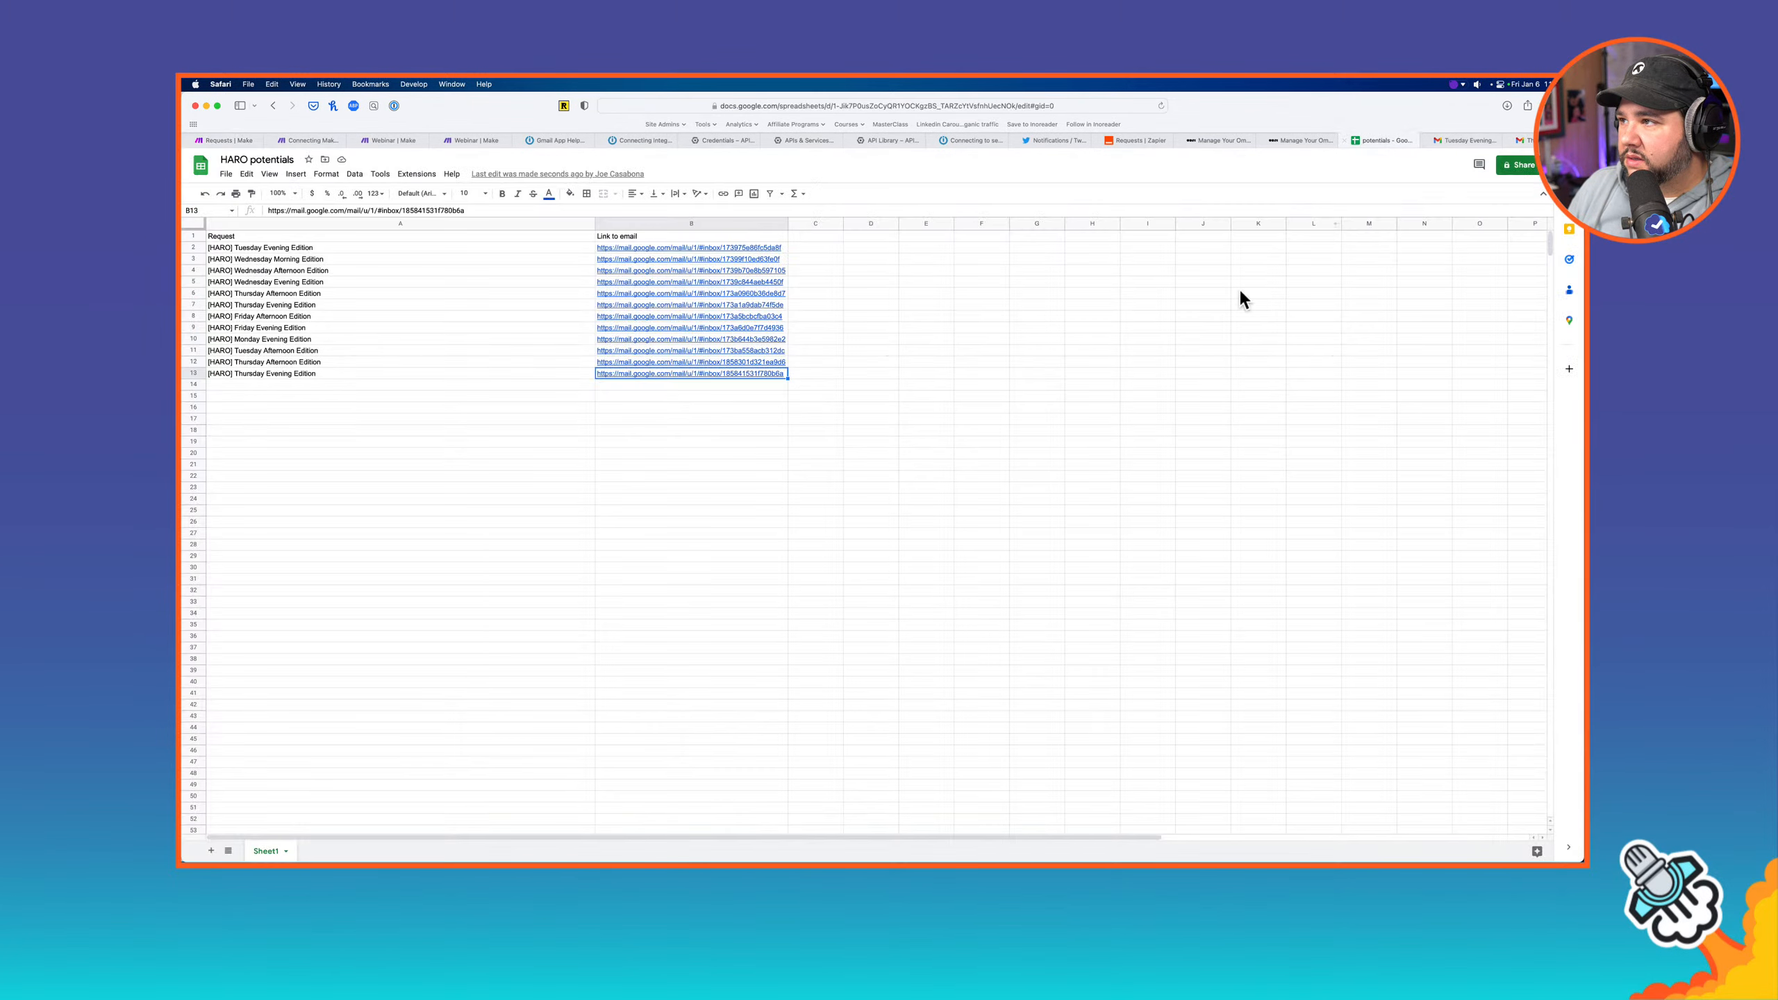
drag(871, 487, 392, 250)
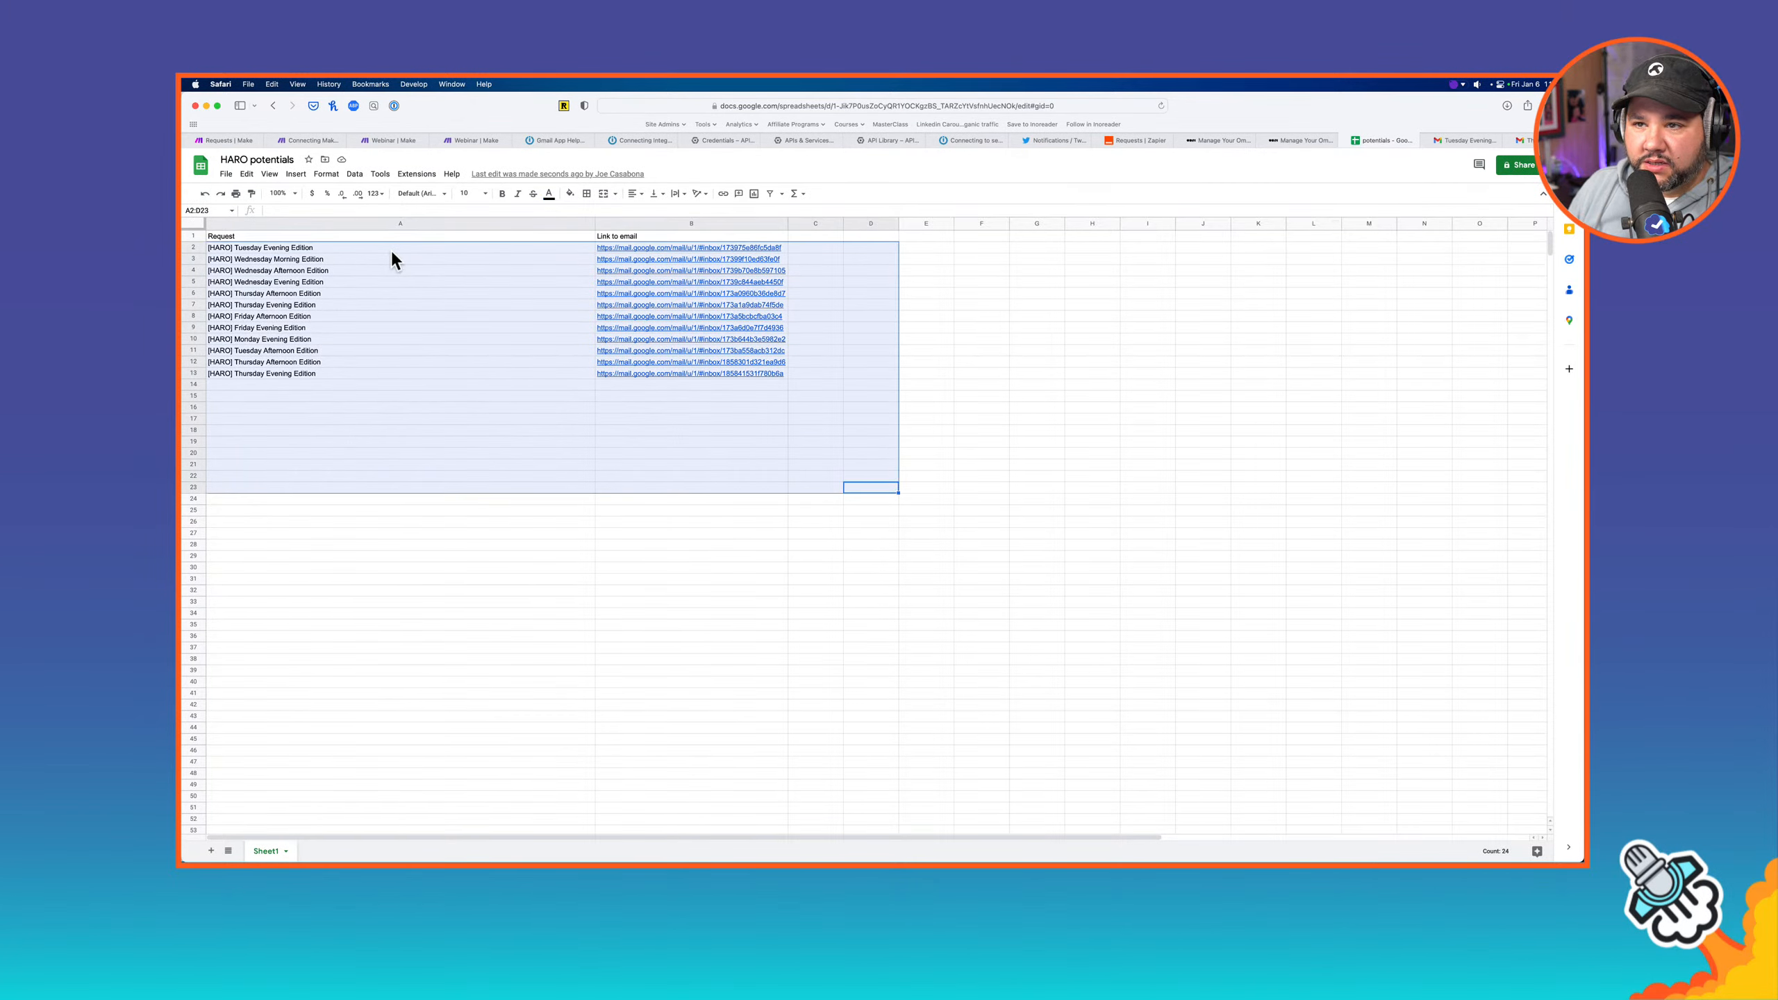
key(Delete)
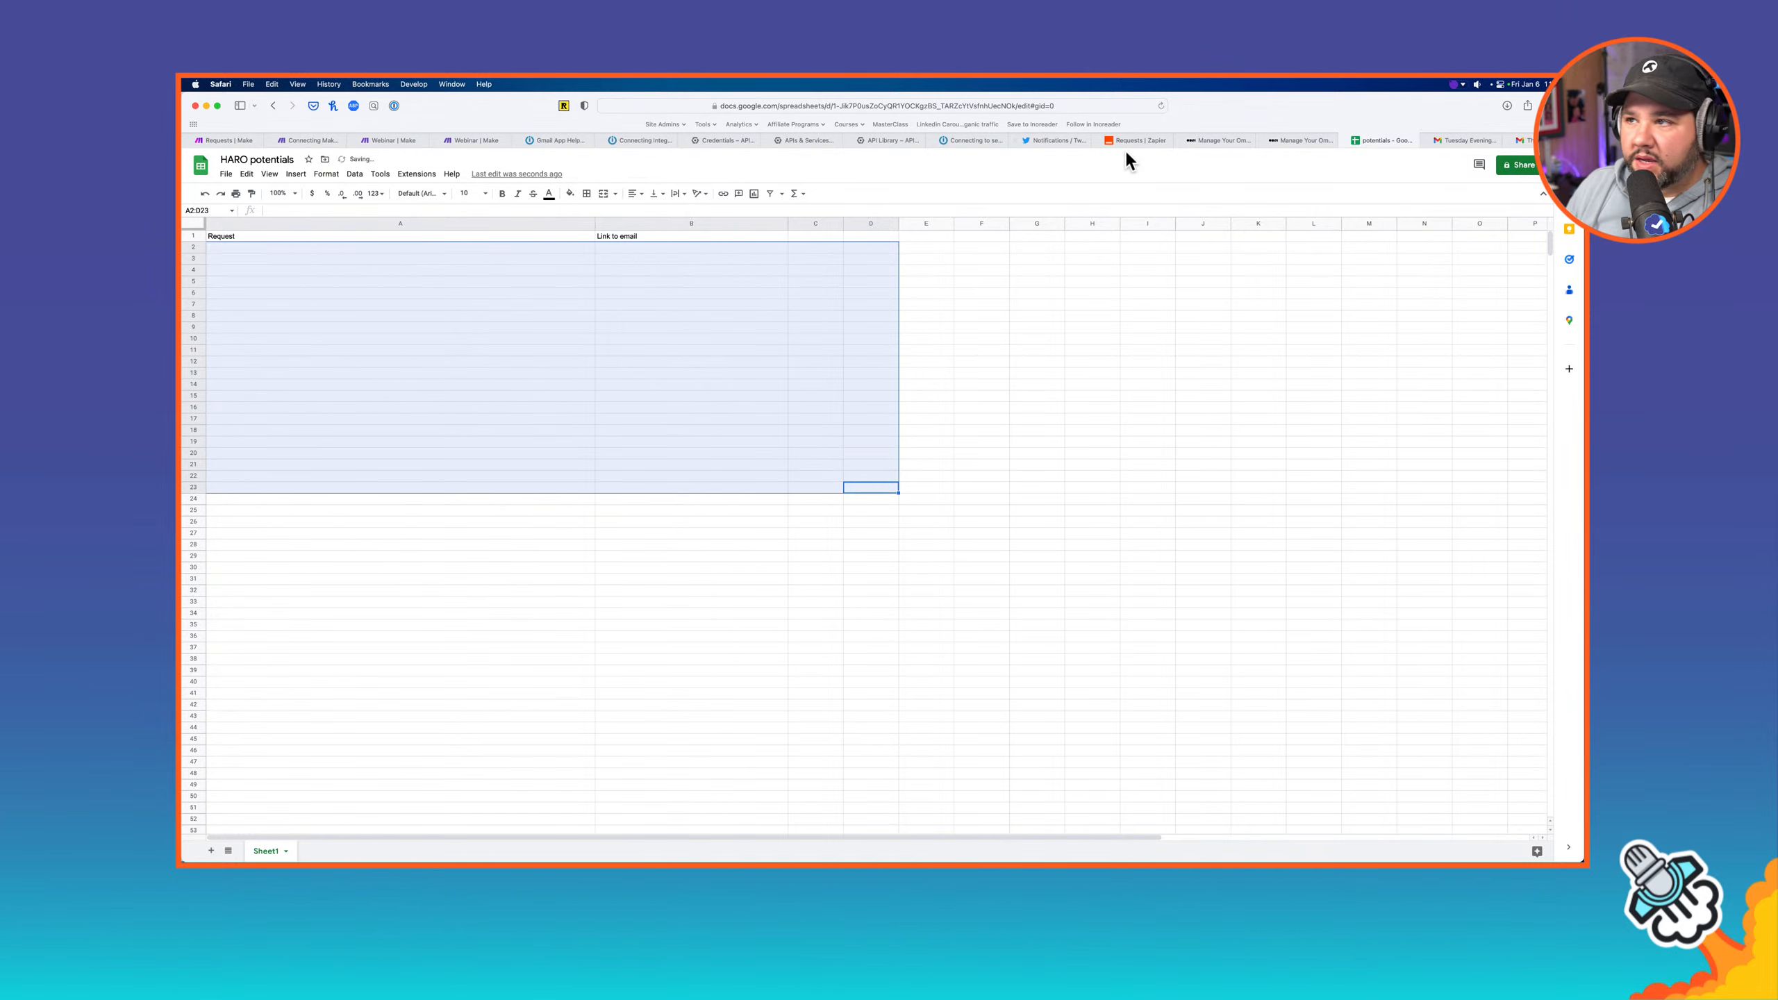
Switch to Zapier, turn off the HARO Requests Zap and go back to its folder's list of Zaps
click(1142, 141)
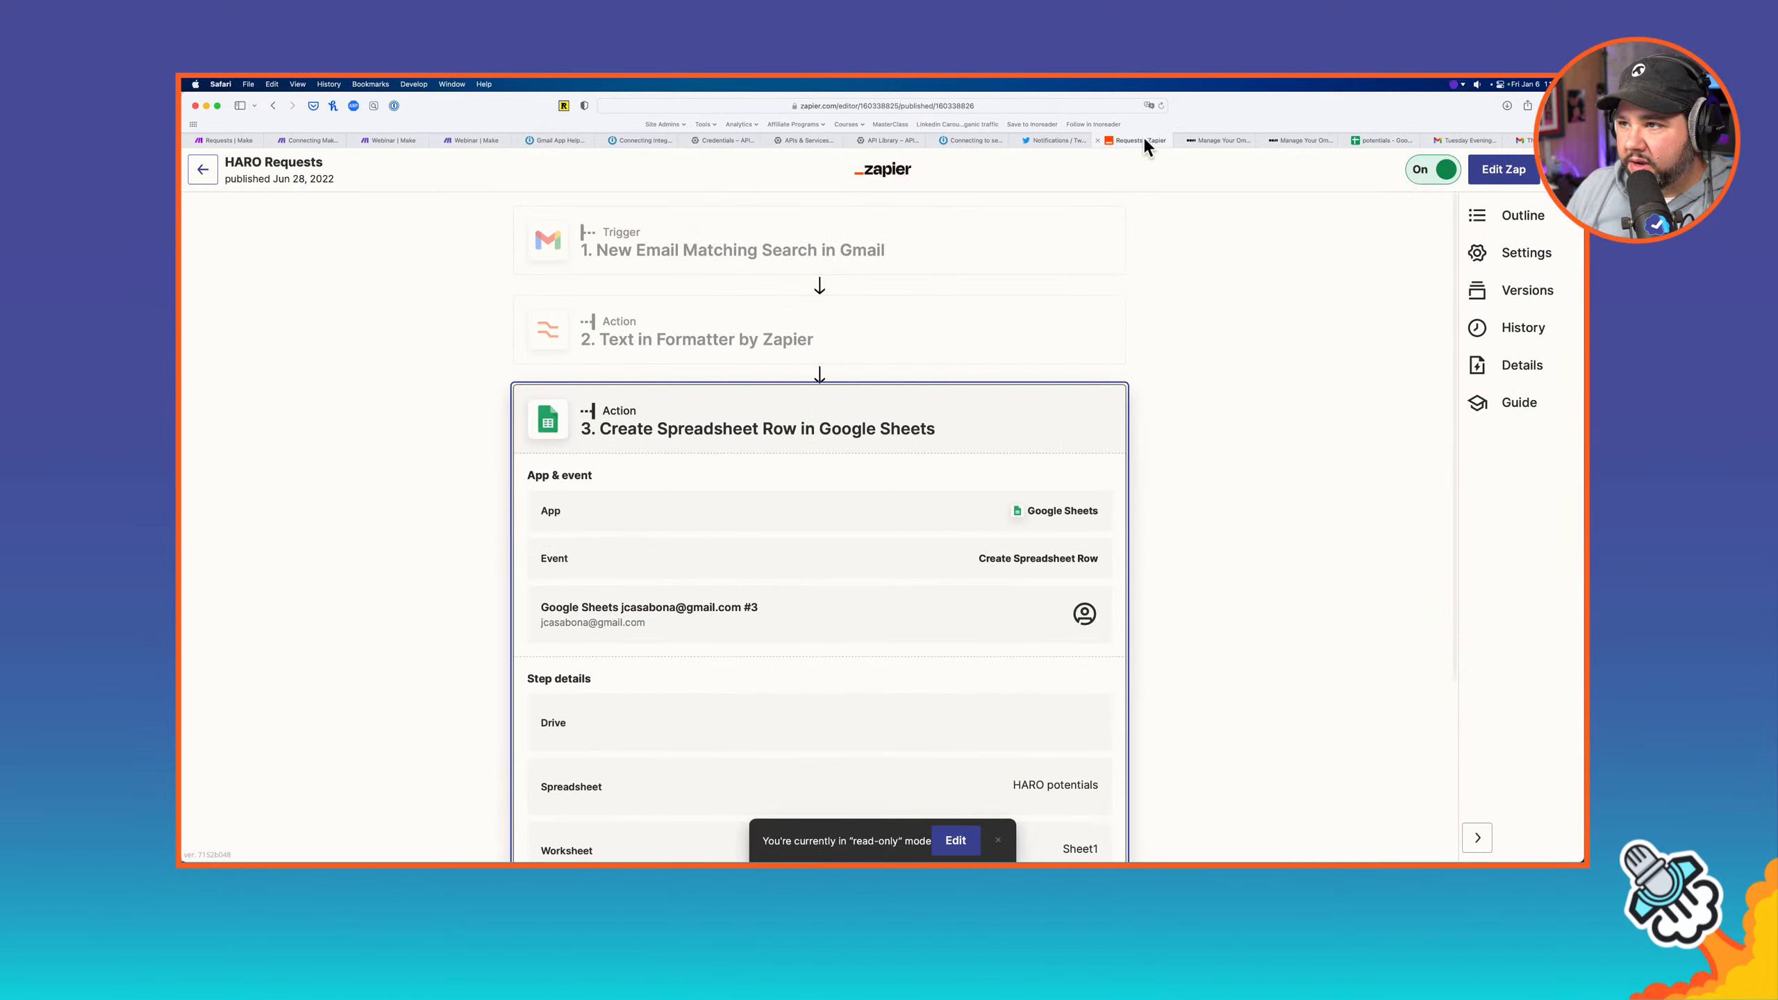
click(1431, 169)
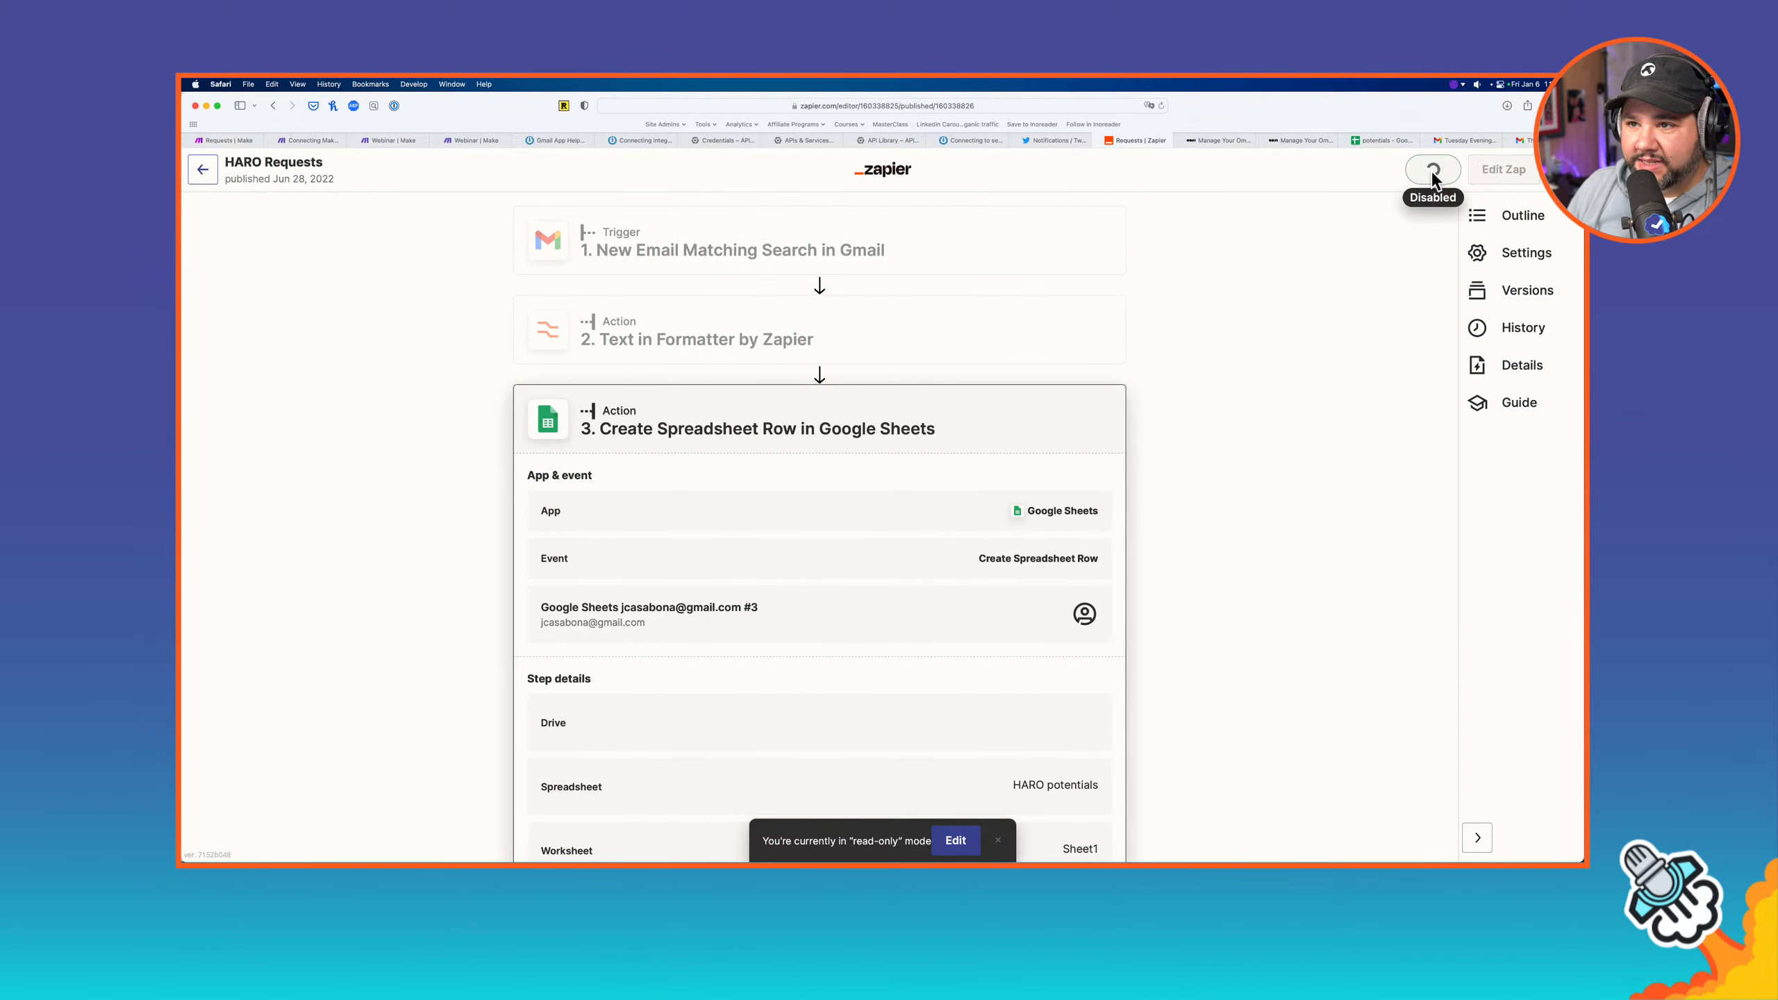
click(203, 170)
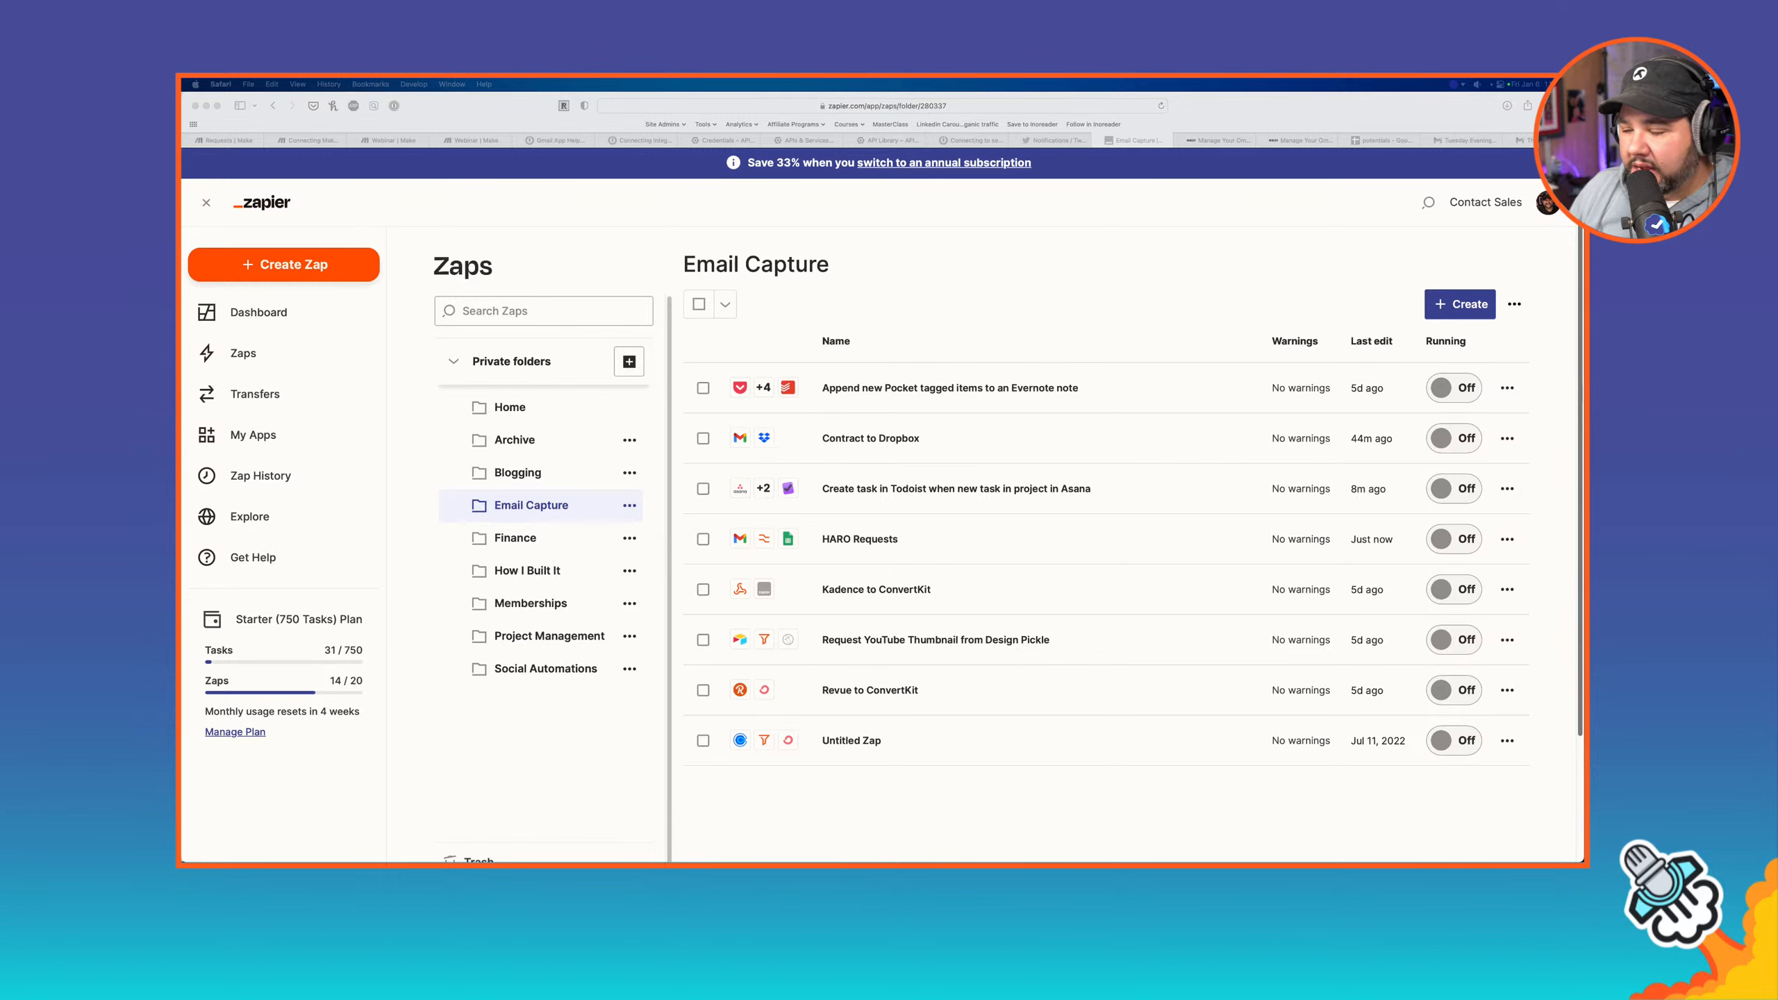
View the Zaps in the Blogging folder
click(946, 266)
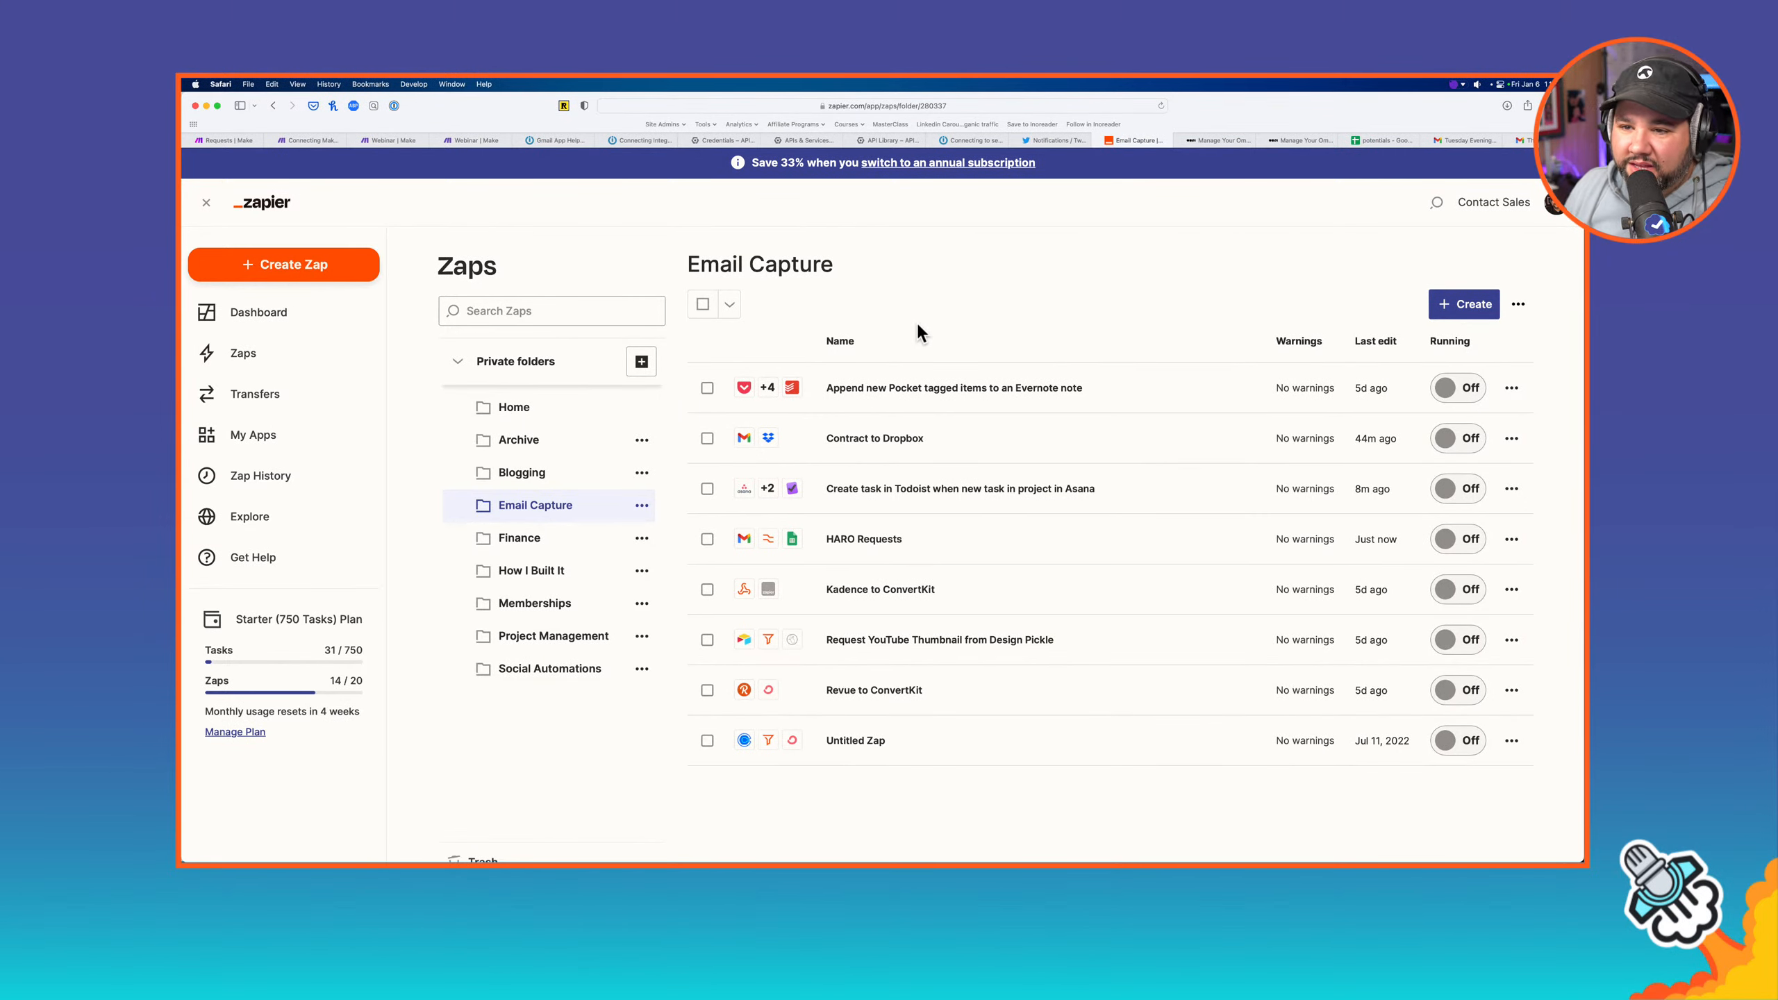
click(554, 480)
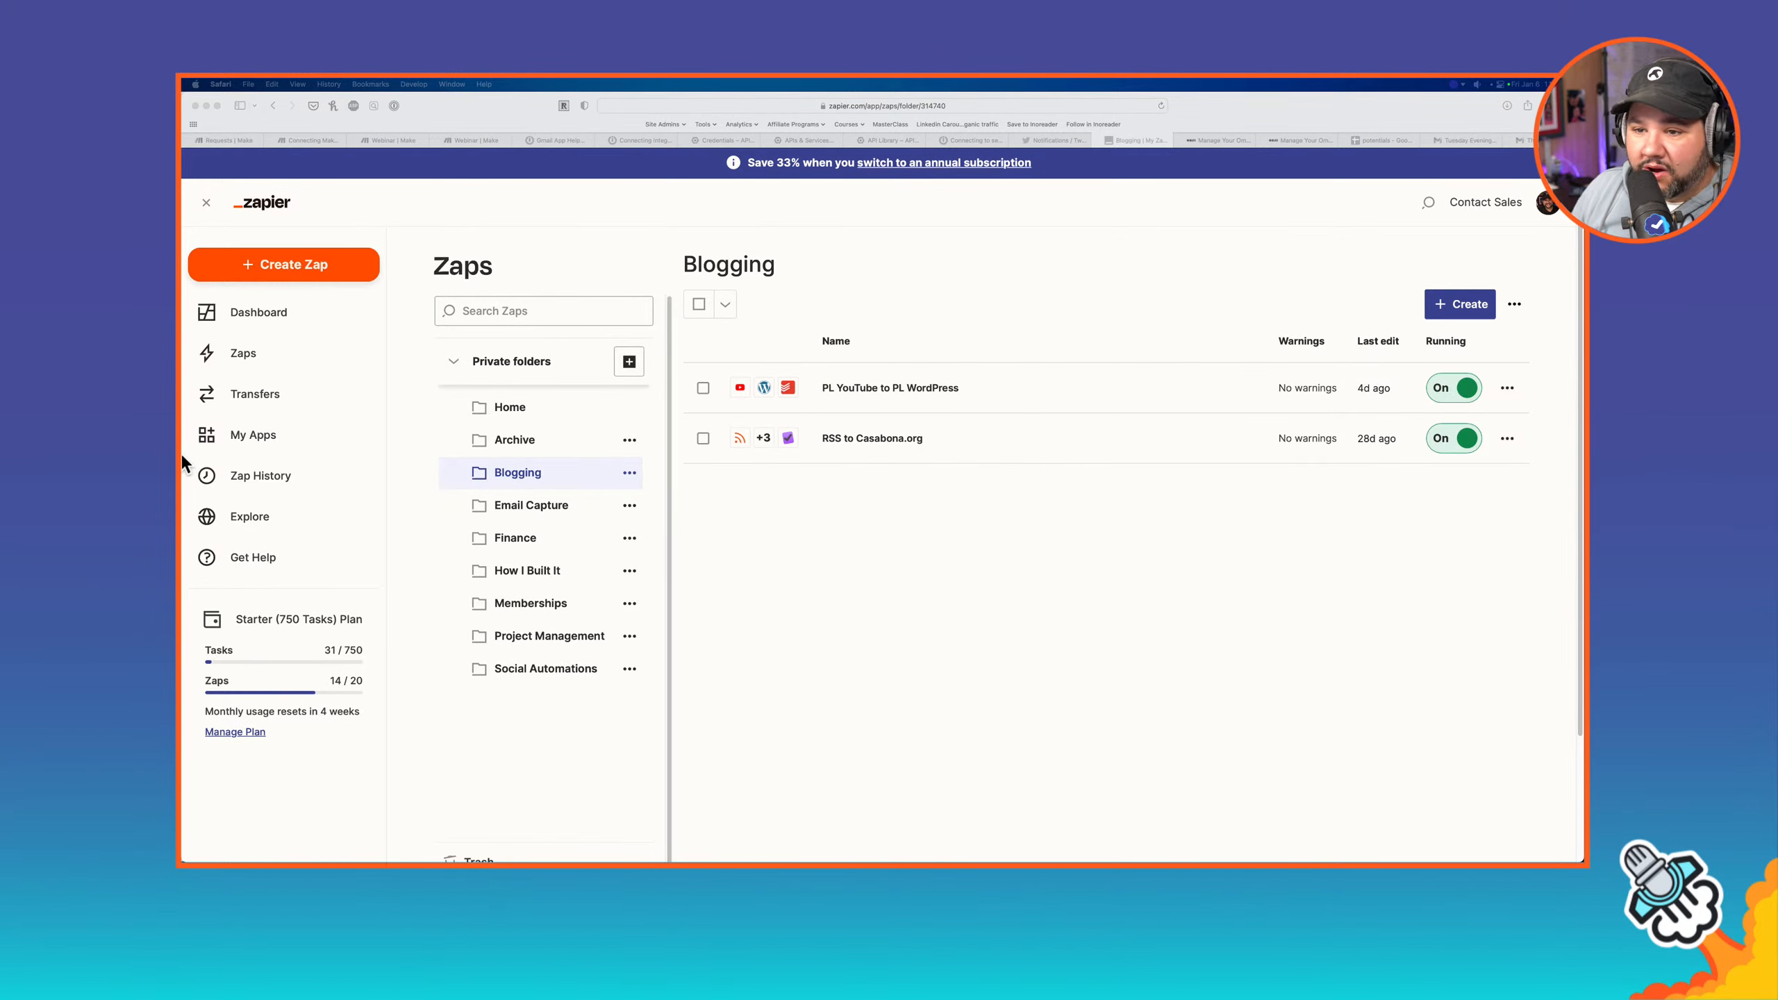
mouse_move(186, 450)
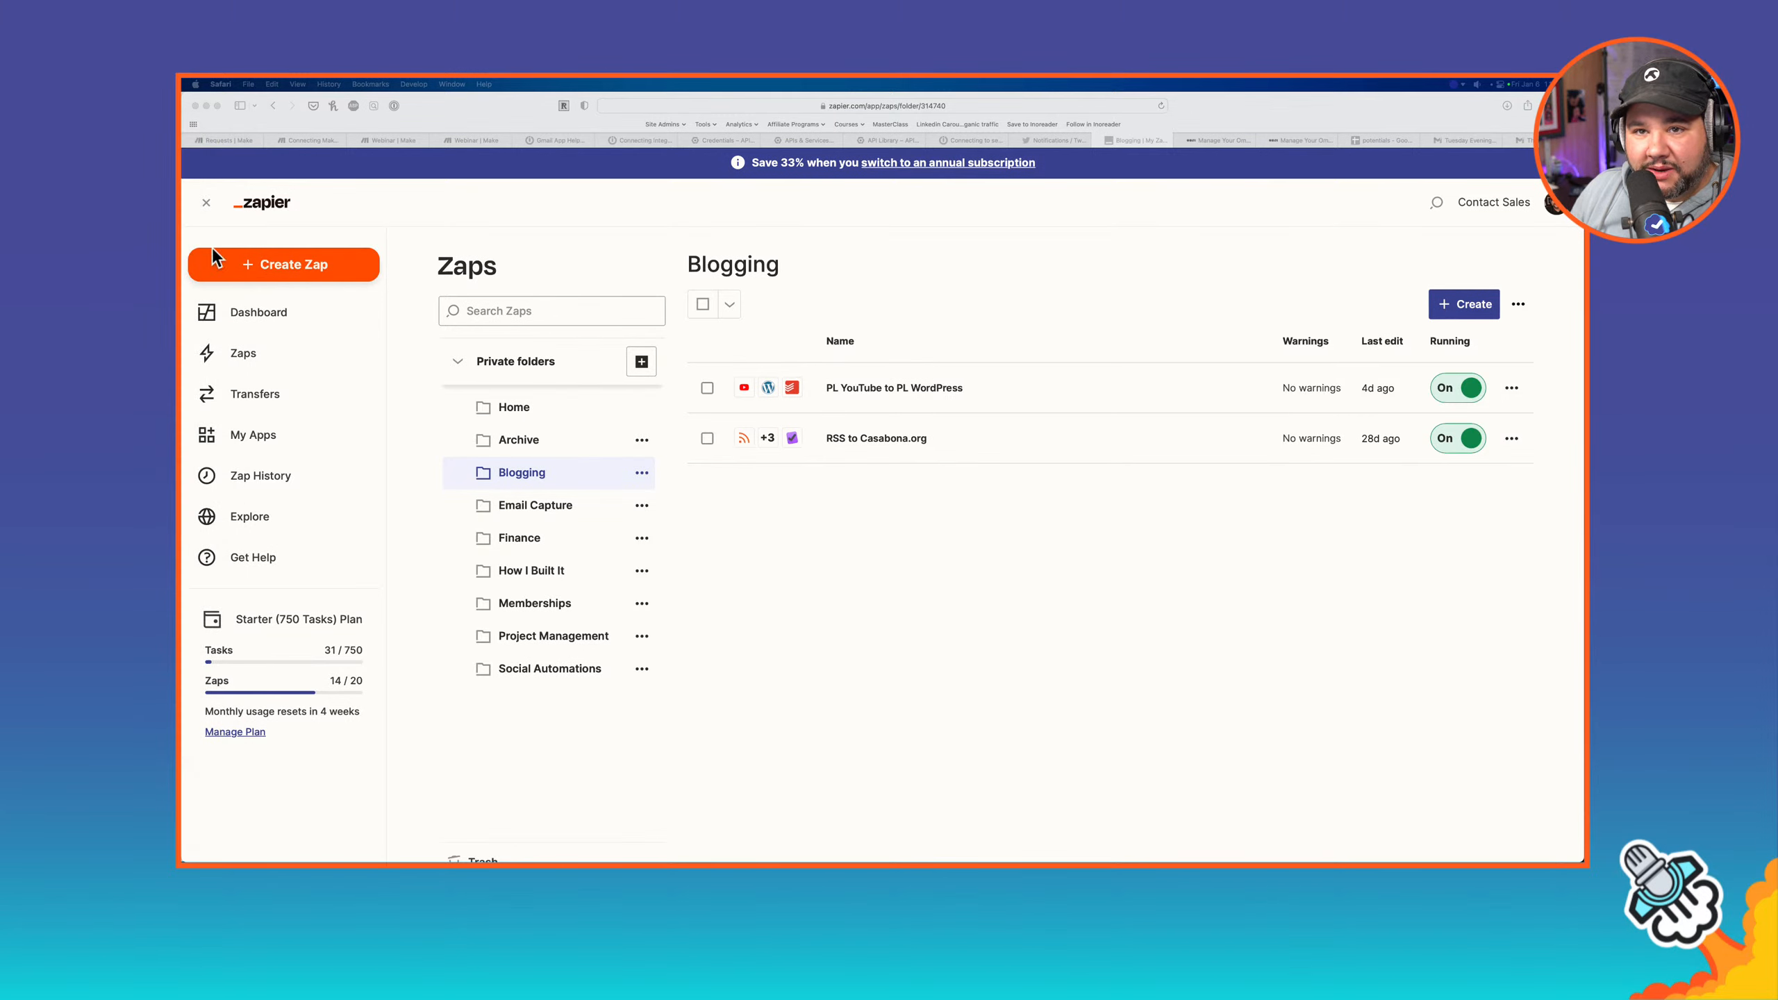
click(200, 723)
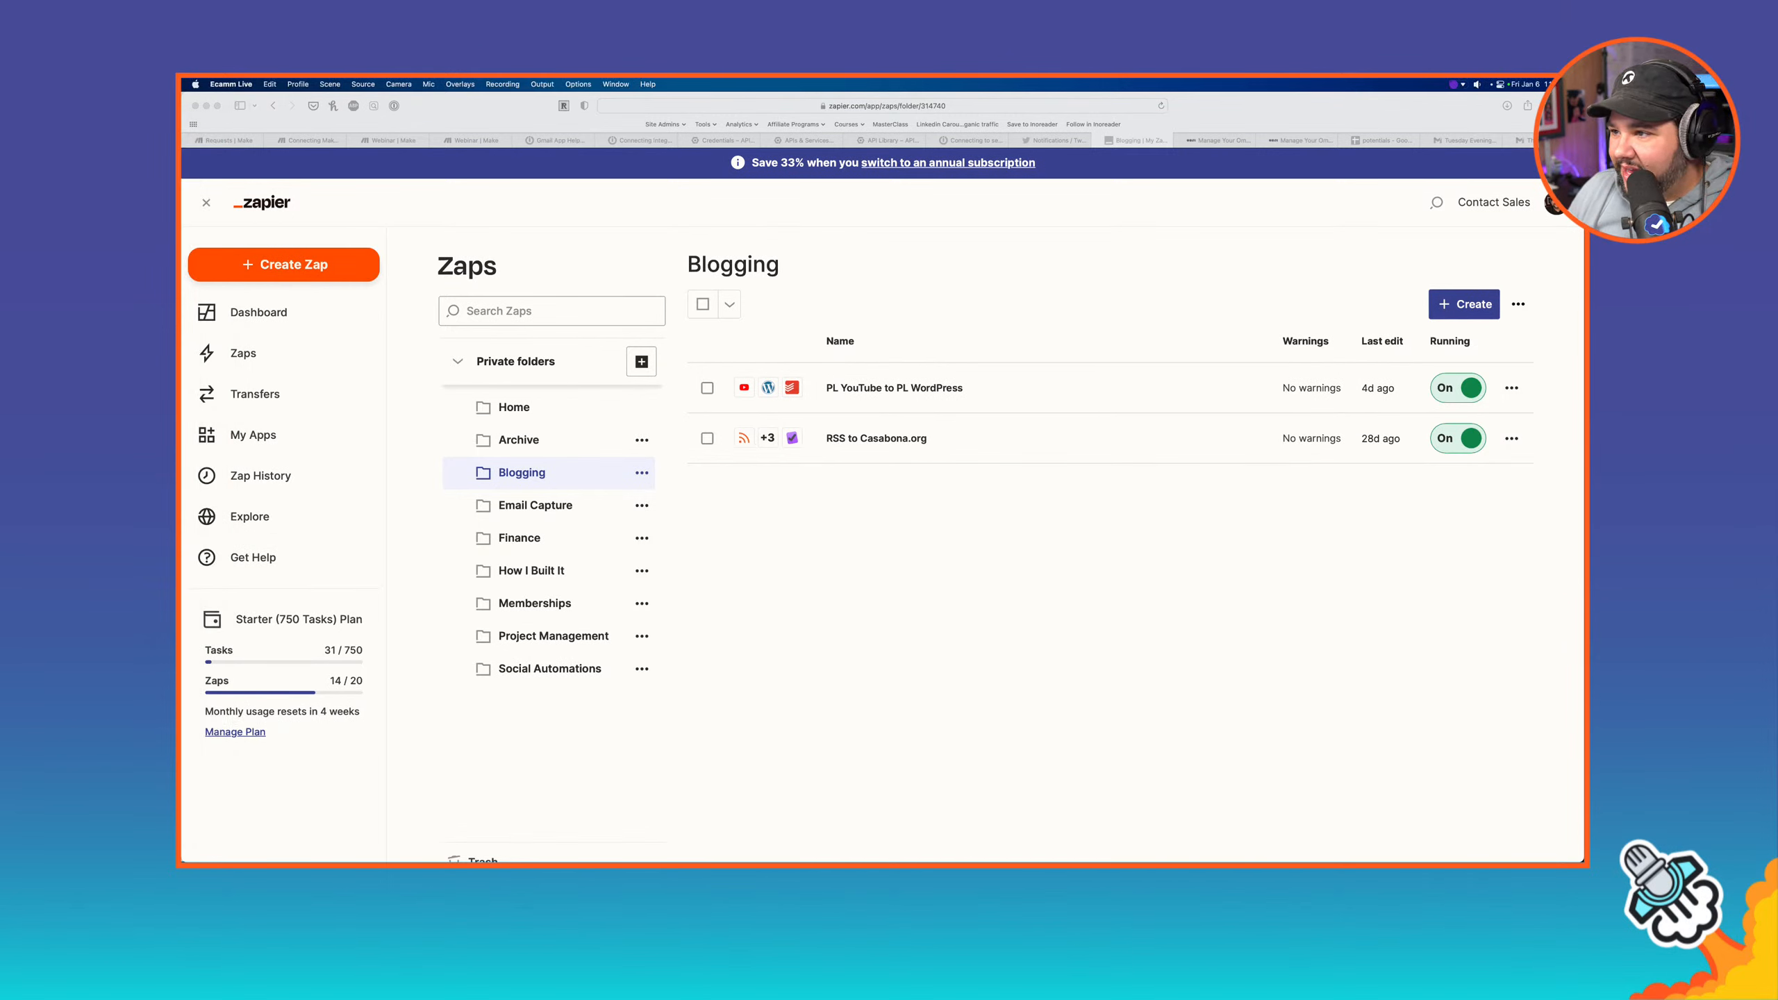
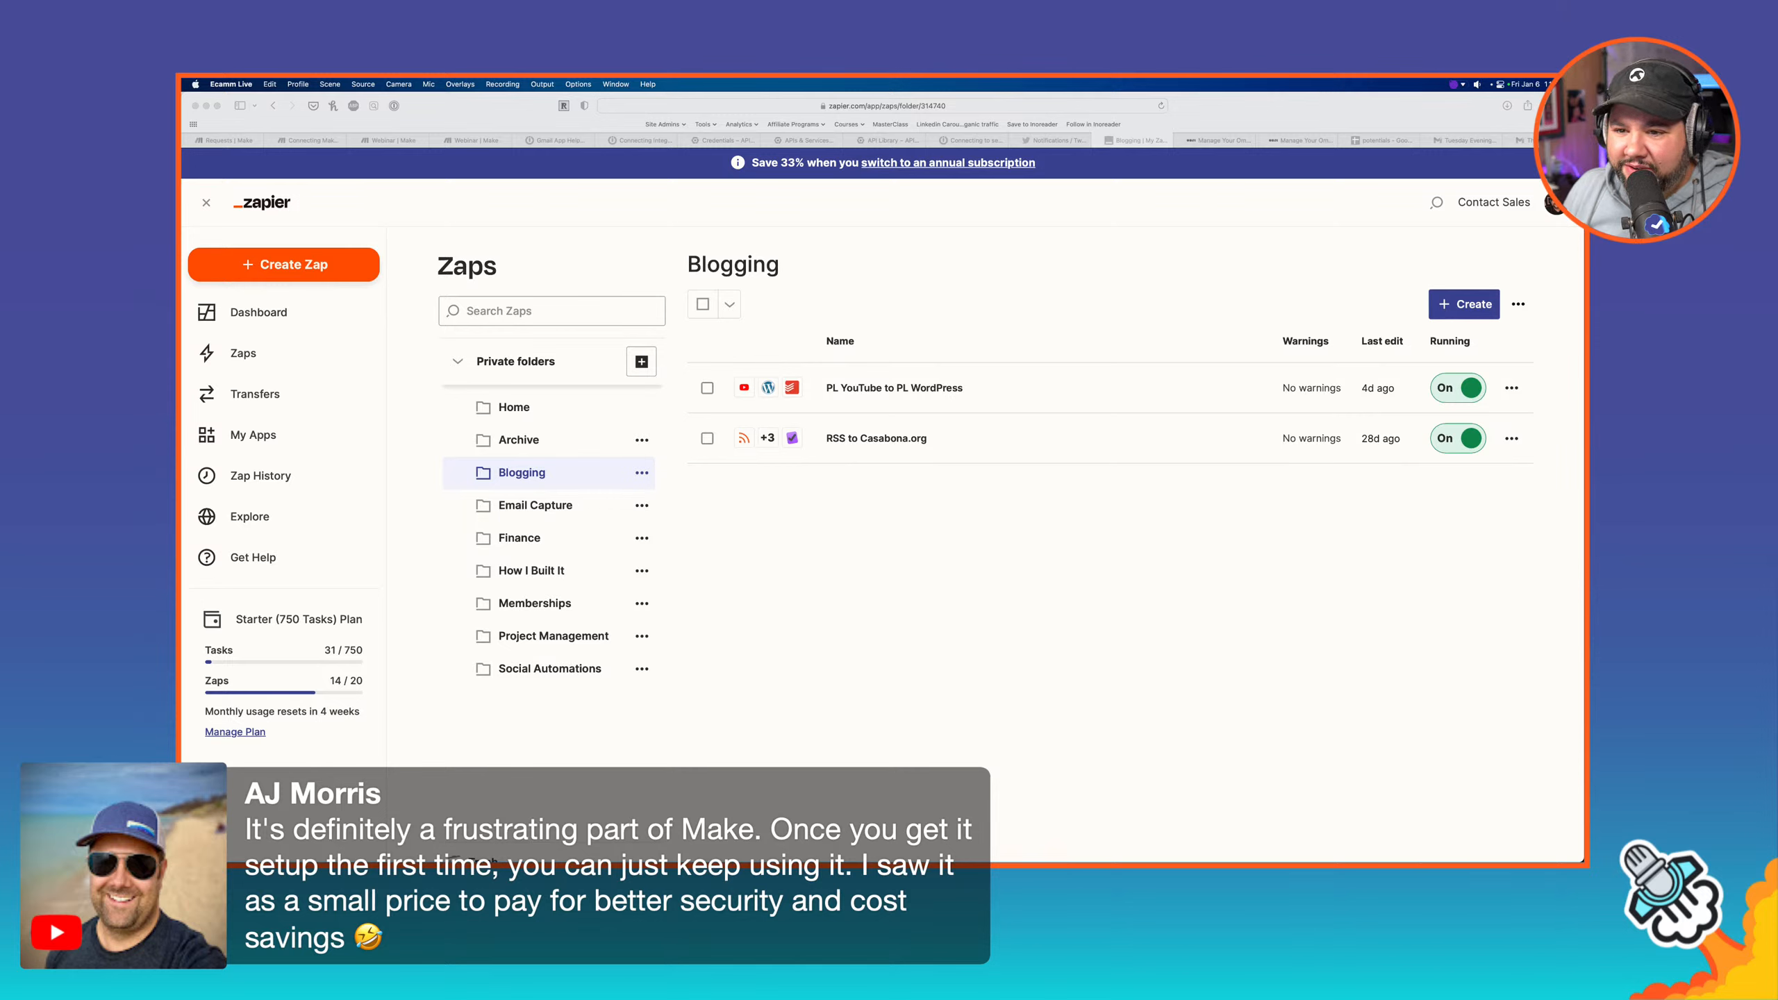
click(1015, 216)
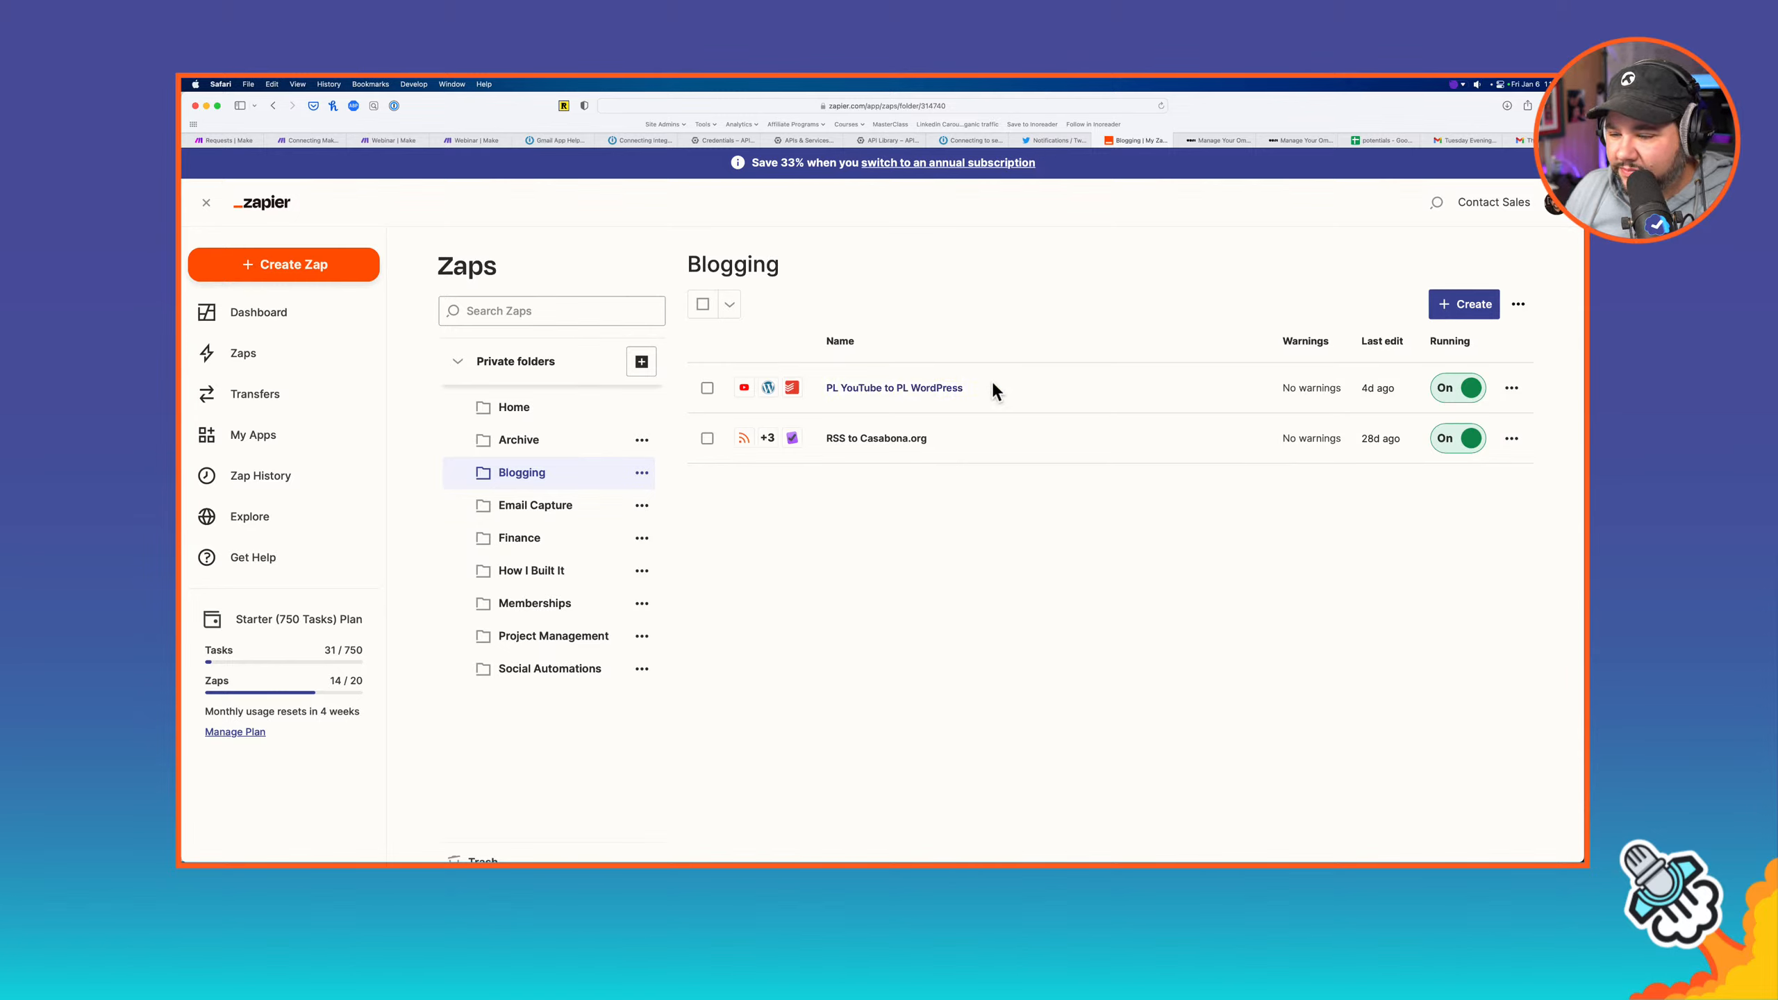
Switch to Make and go back from the HARO Requests scenario to the list of all scenarios
click(221, 140)
click(263, 184)
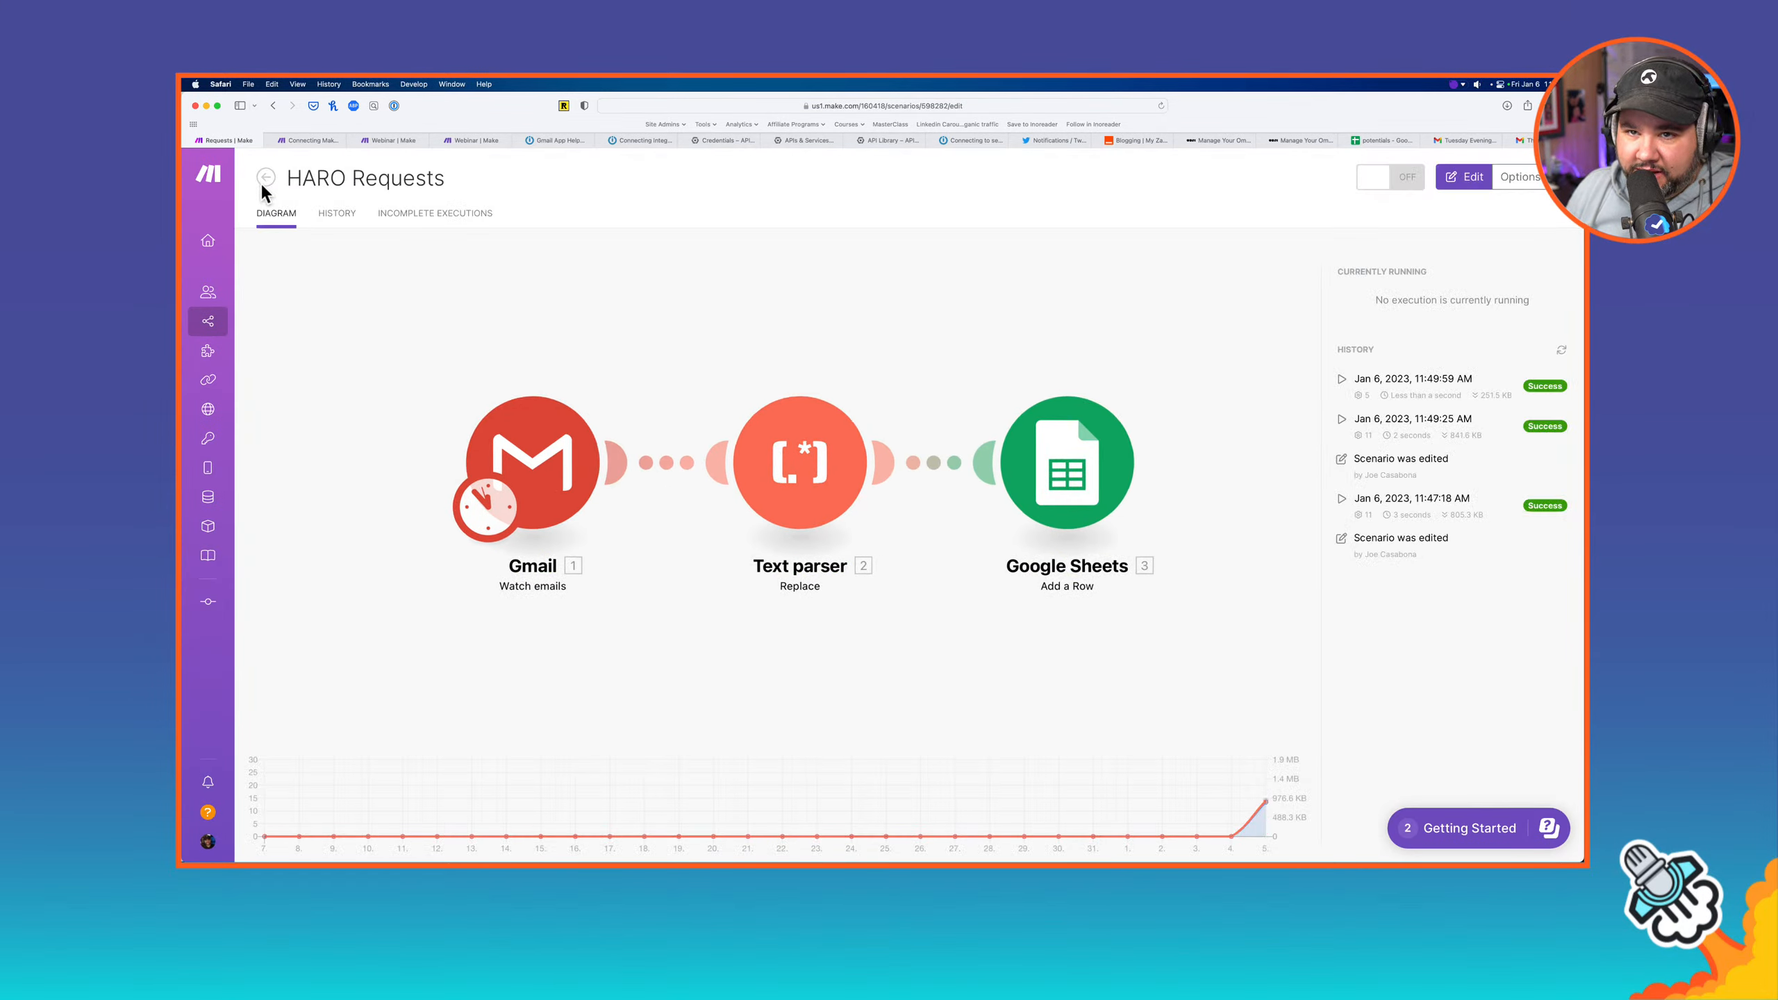
click(260, 175)
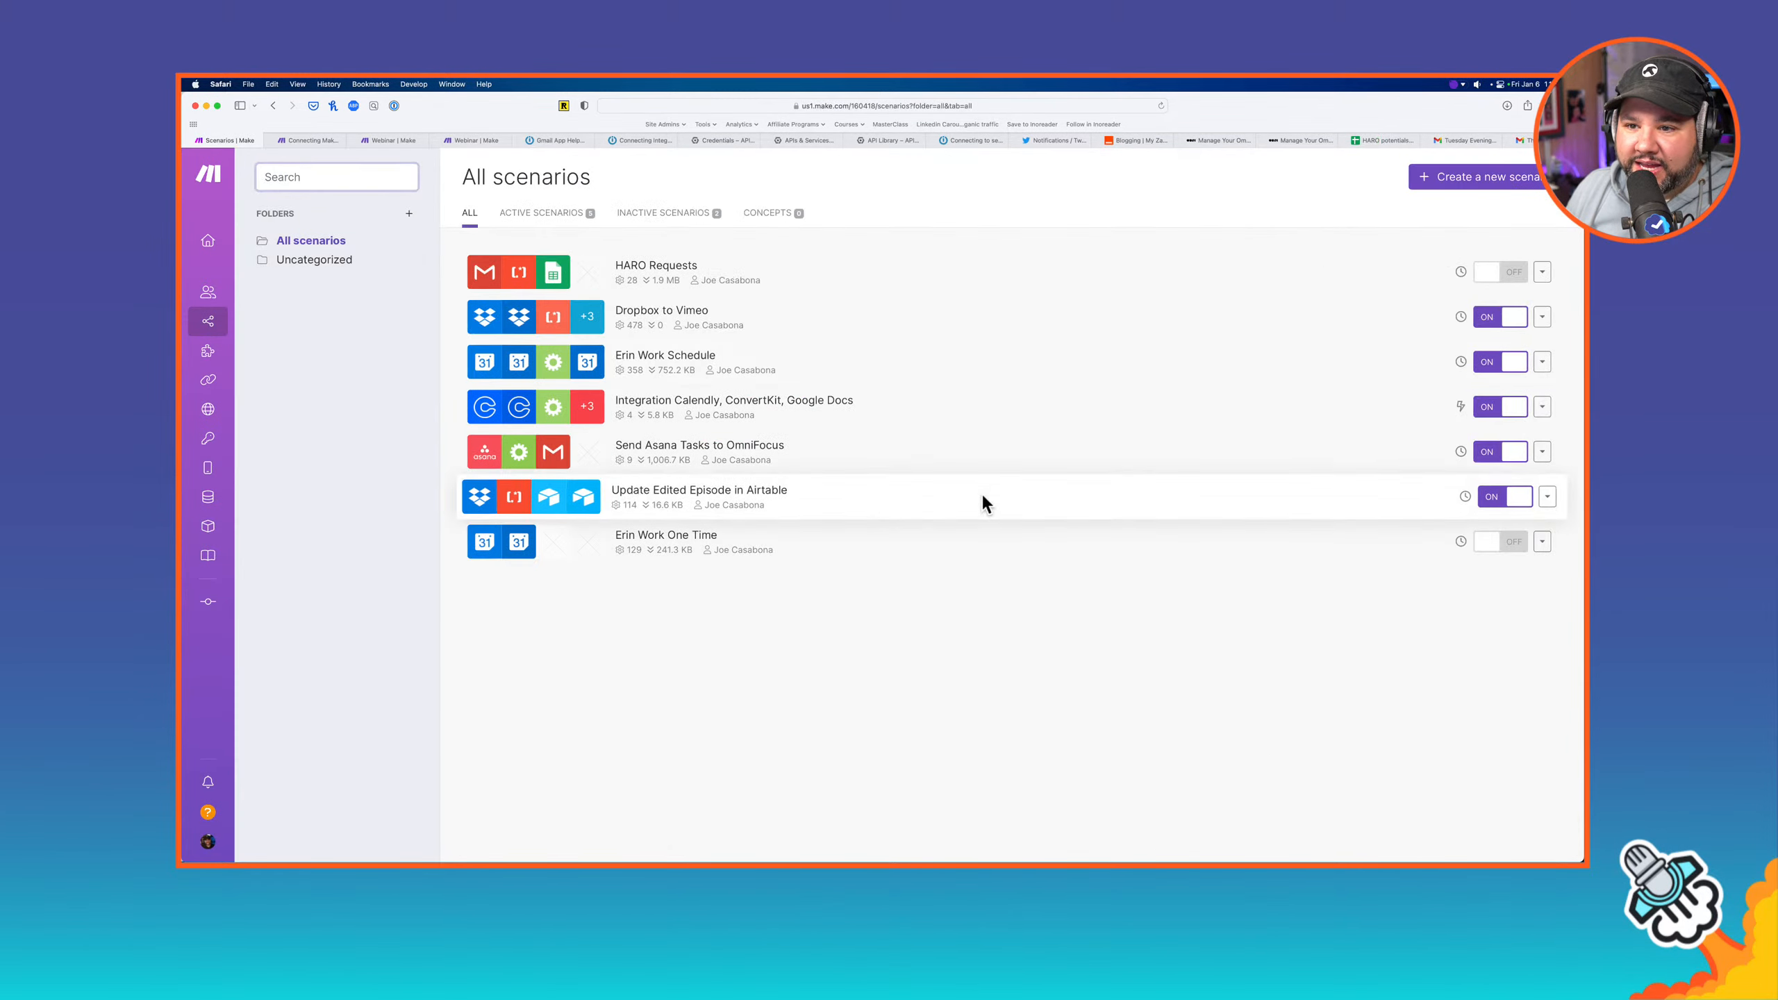
click(1470, 176)
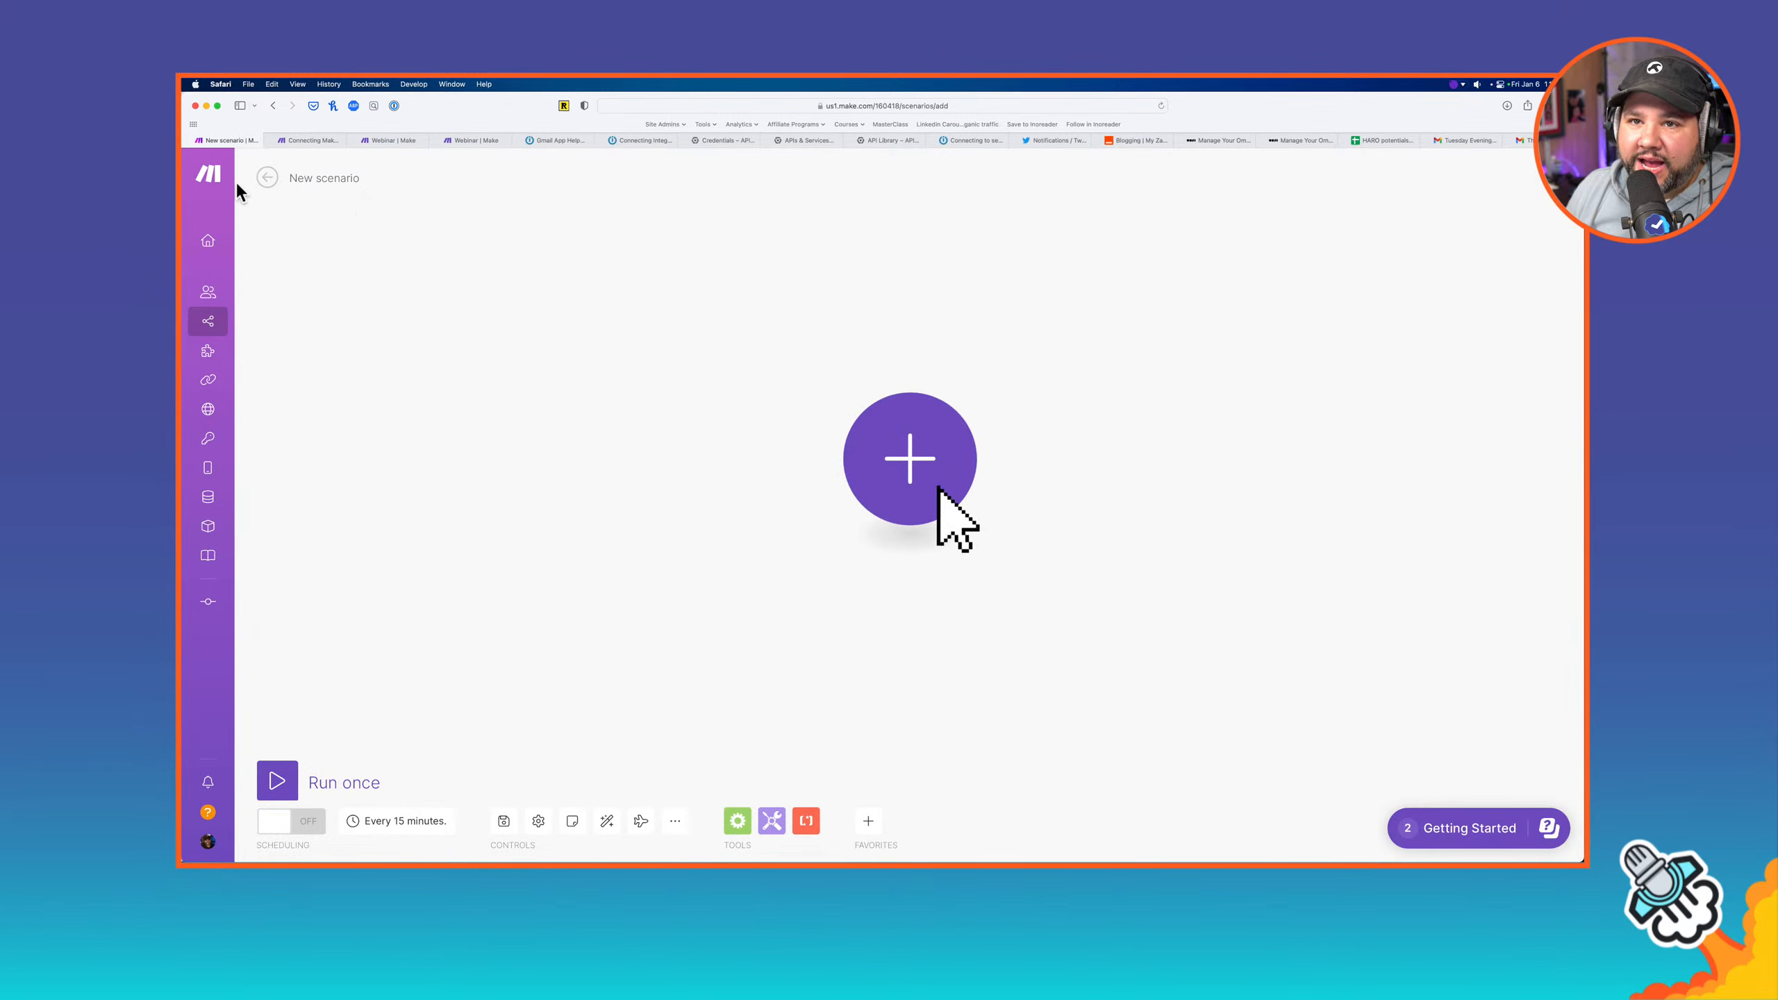
click(267, 177)
click(939, 278)
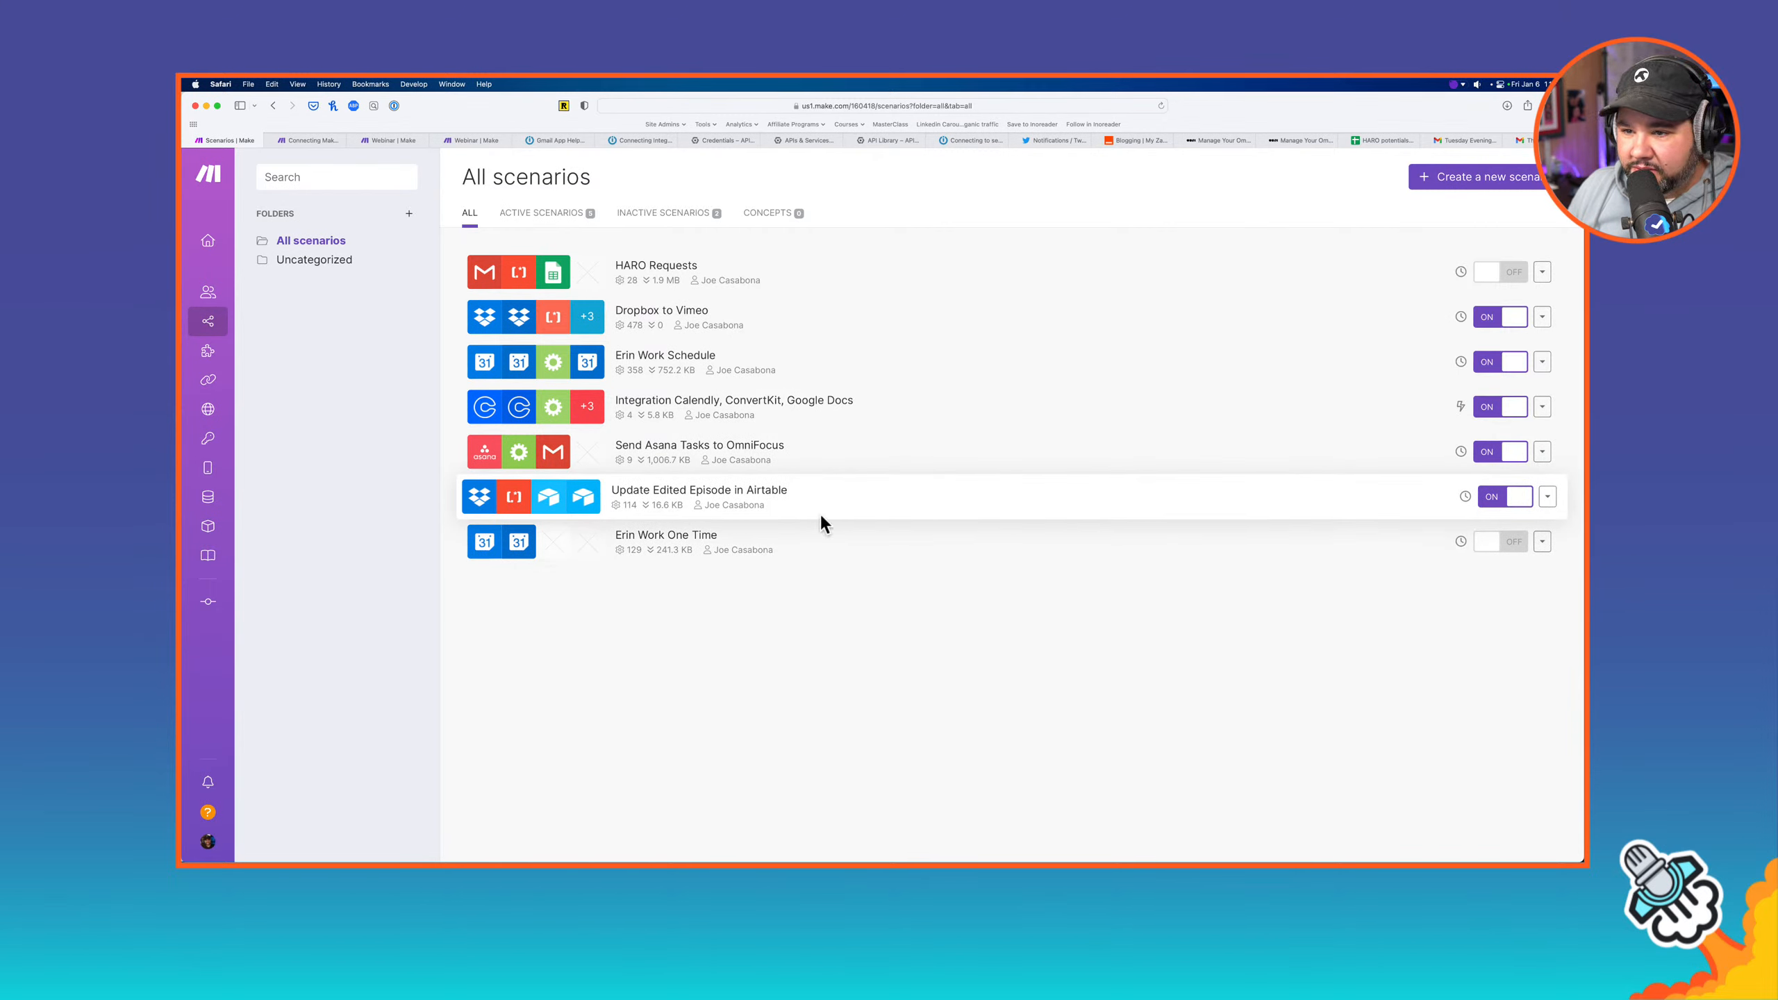
Open the Update Edited Episode in Airtable scenario and examine the field settings of its Airtable Update a Record module
click(759, 492)
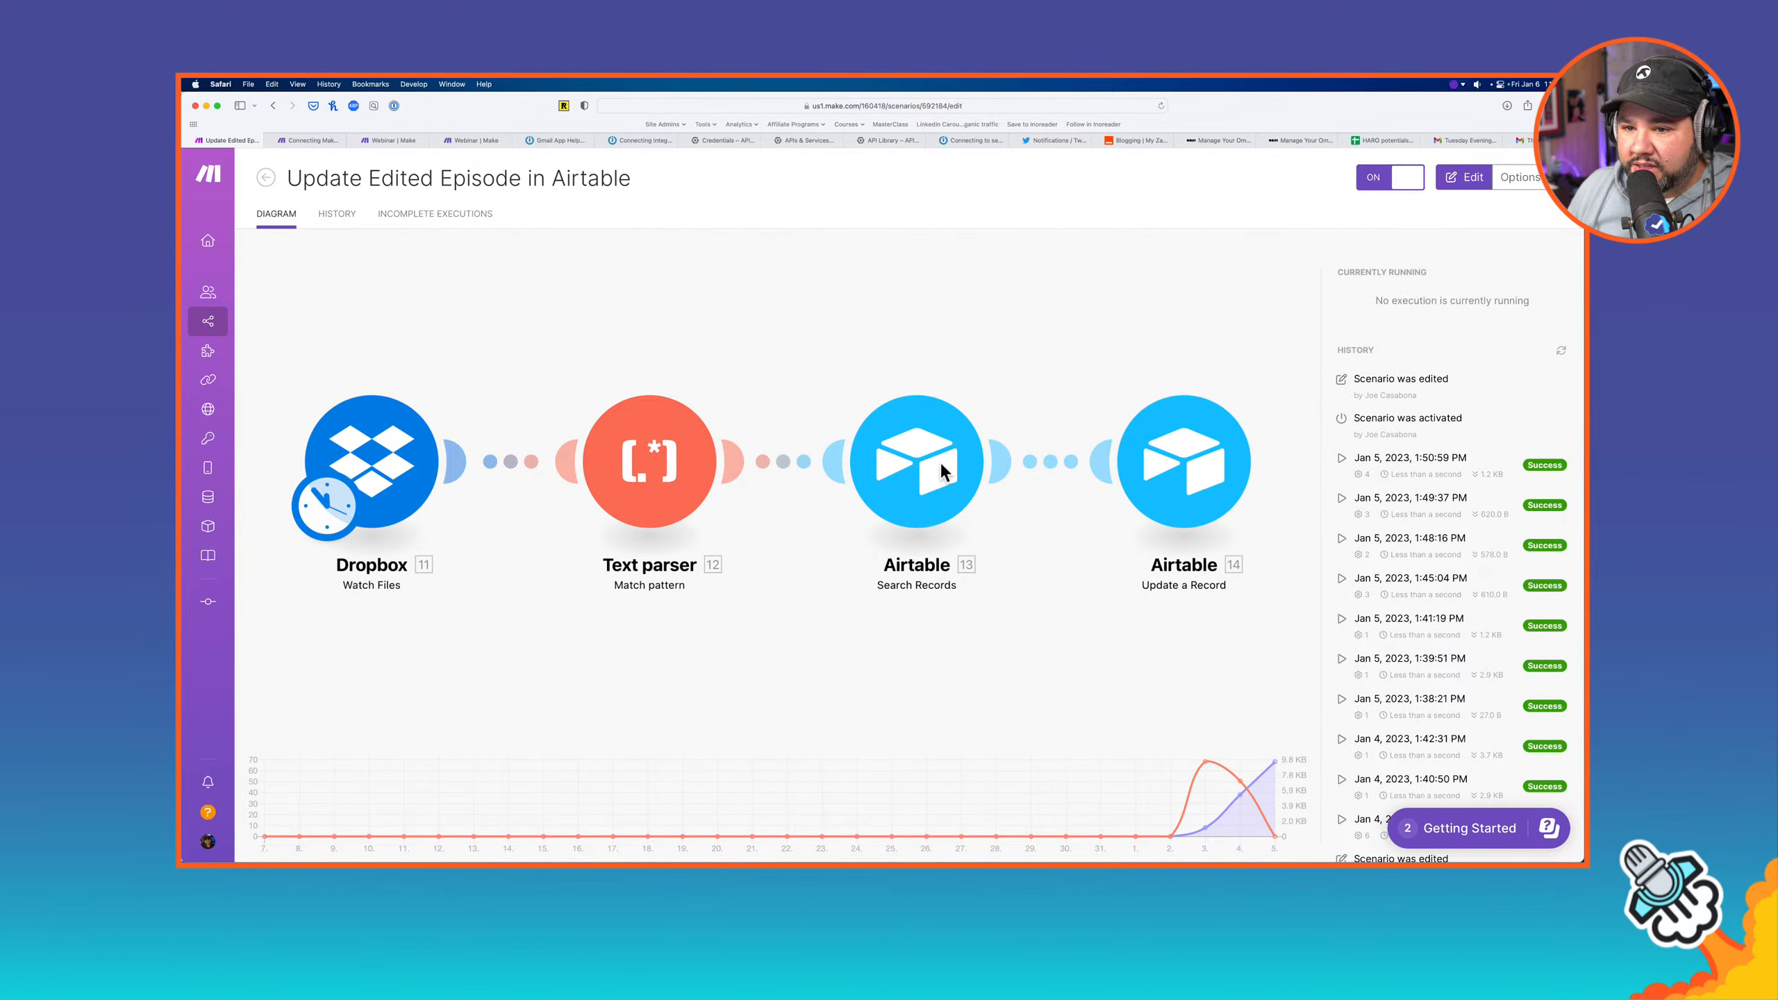
click(1170, 464)
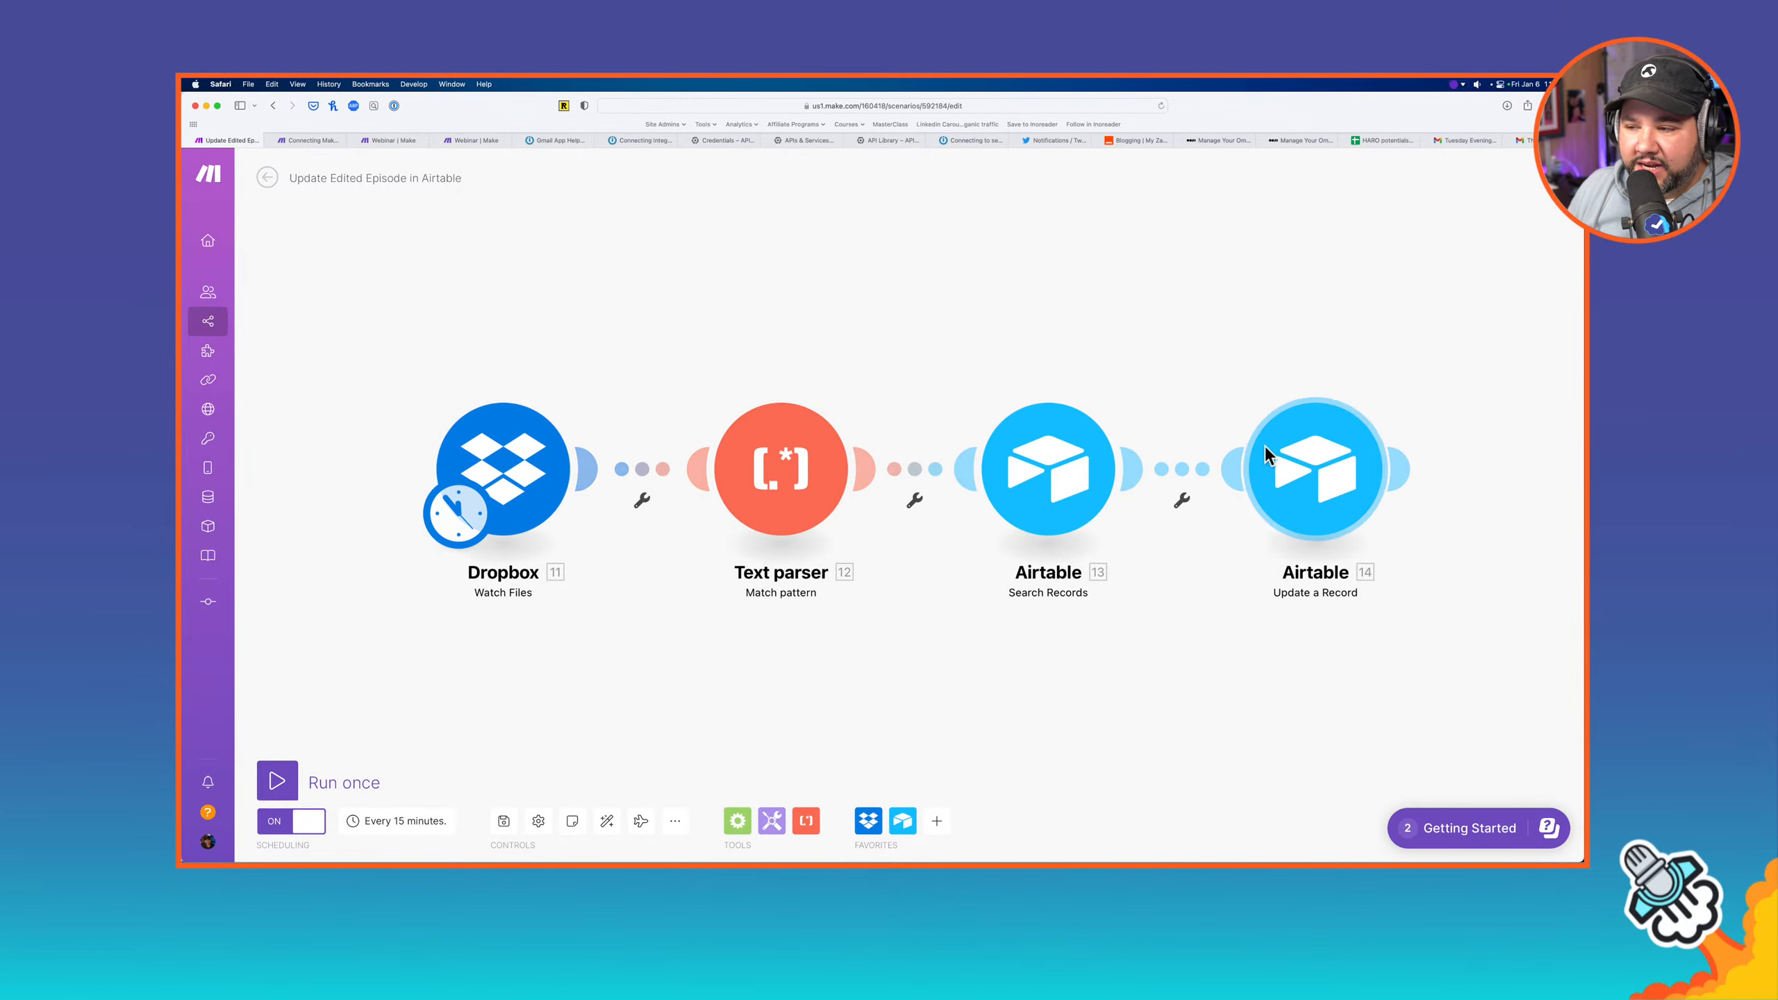
click(1292, 492)
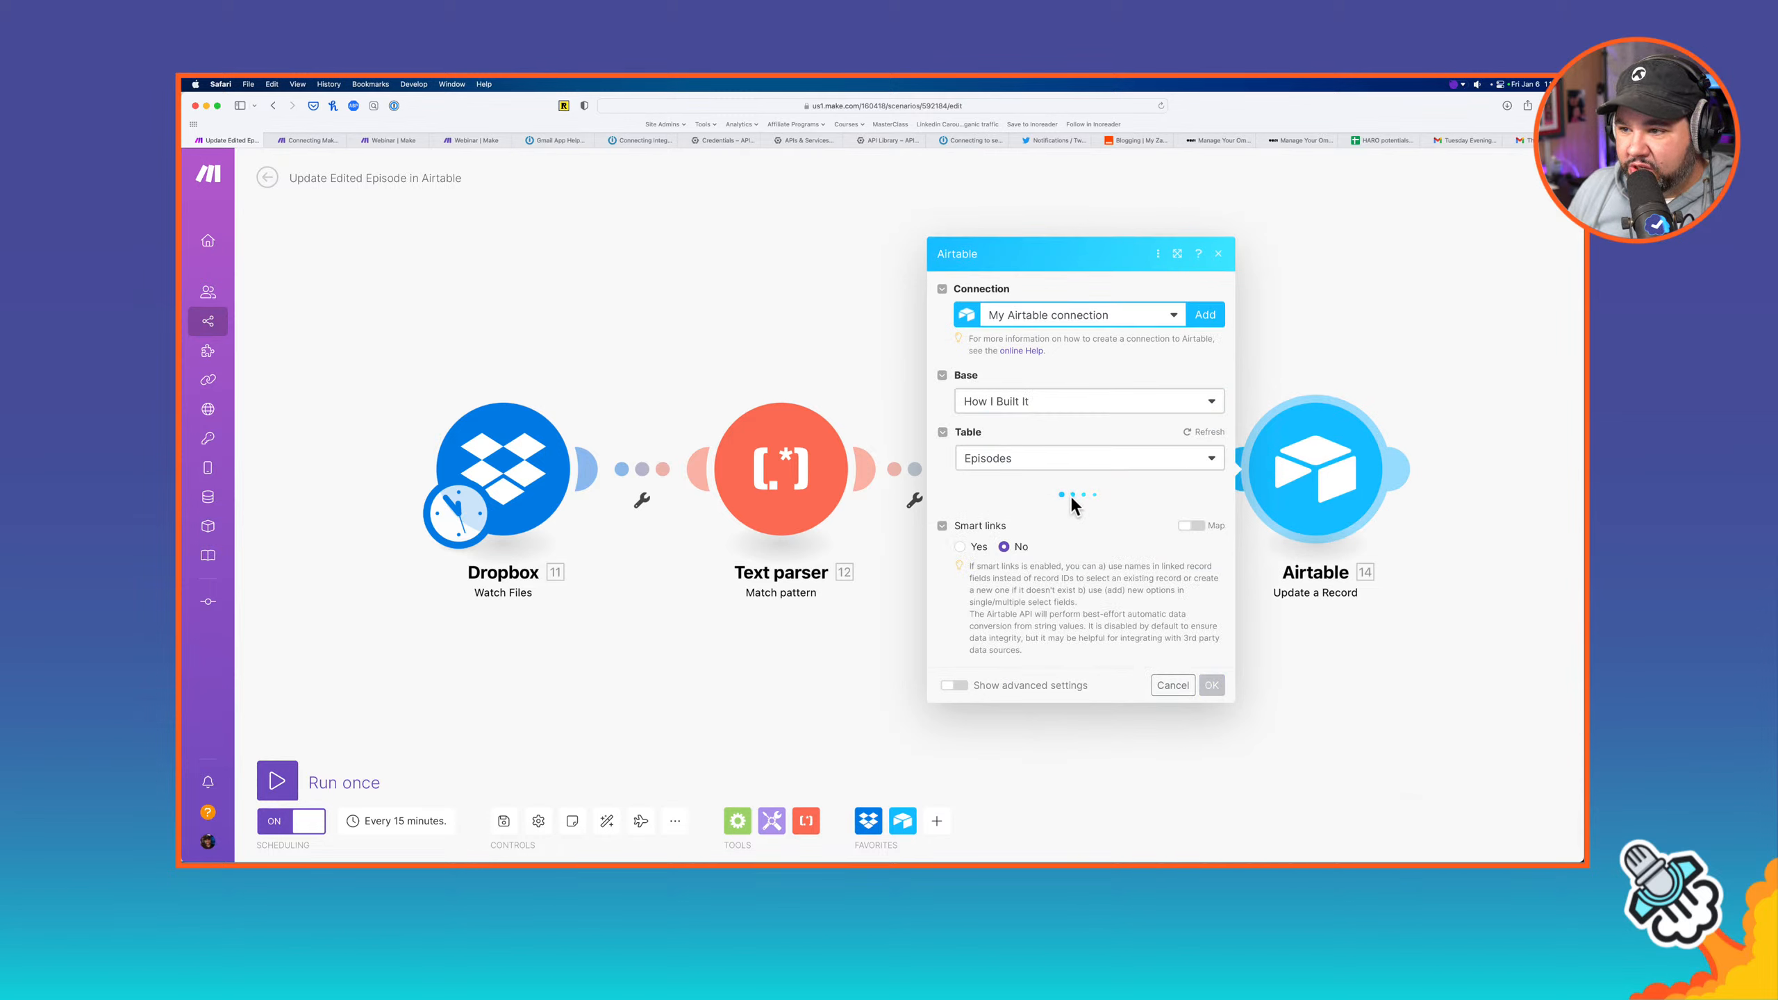
scroll(1137, 535, down, 5)
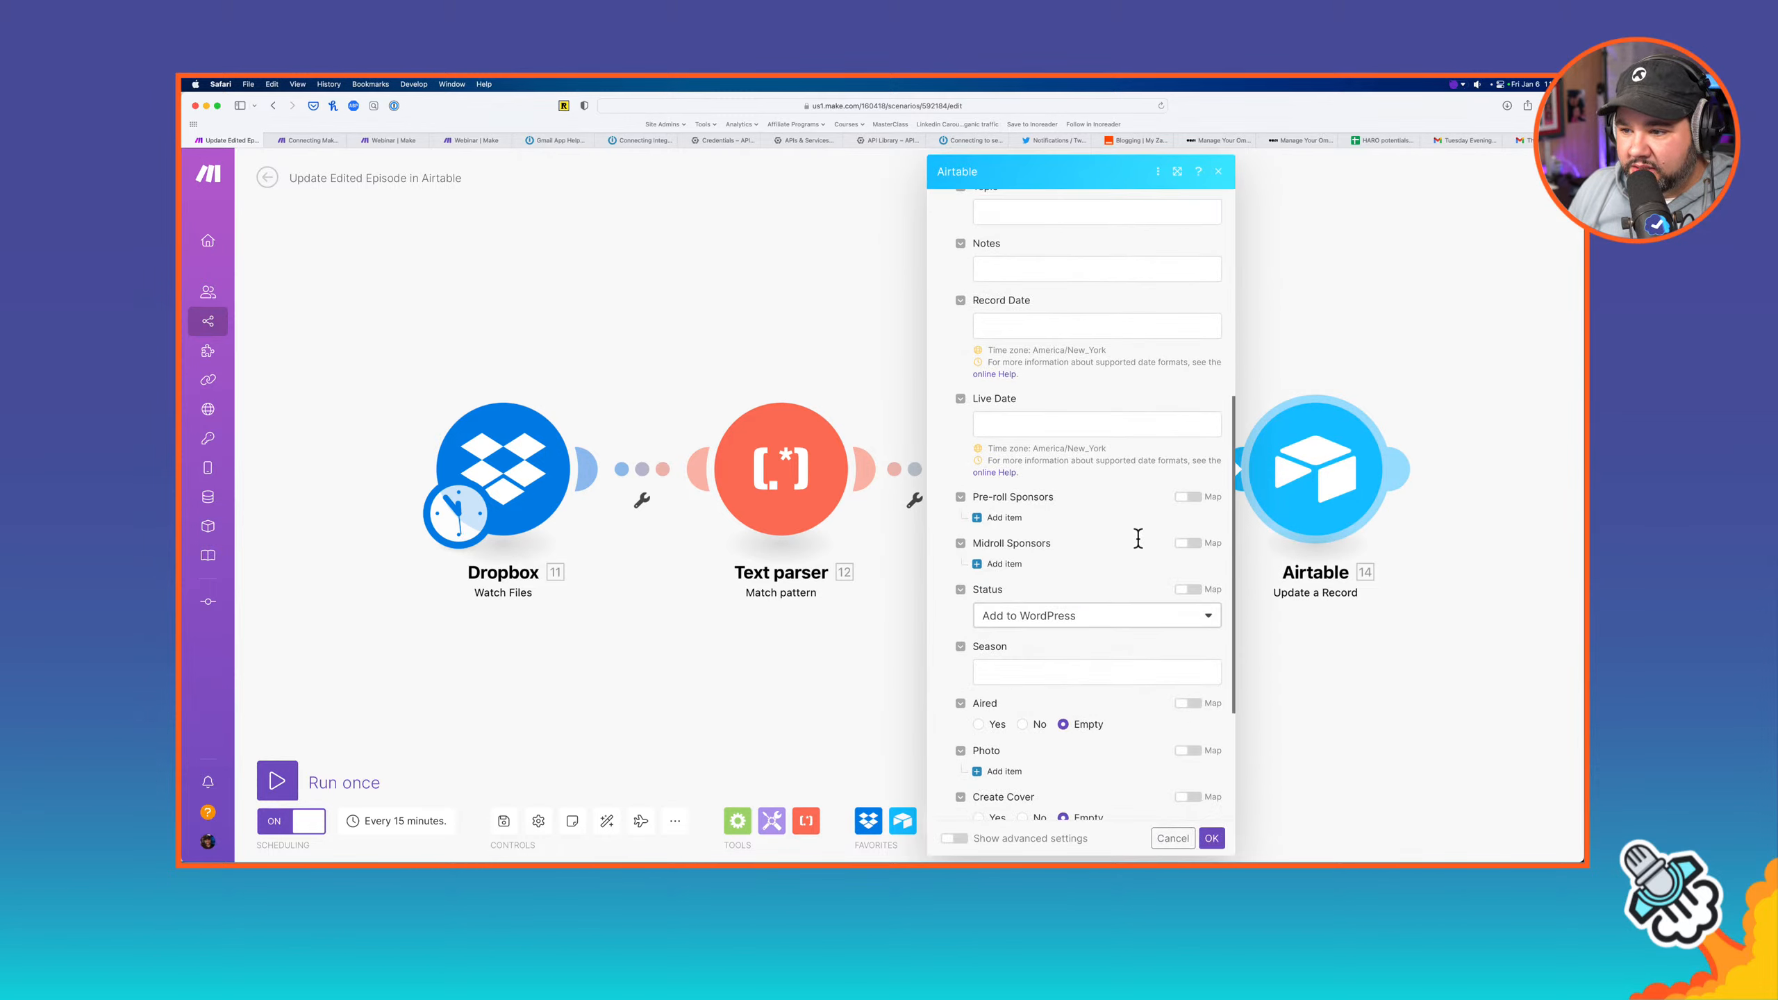
click(596, 302)
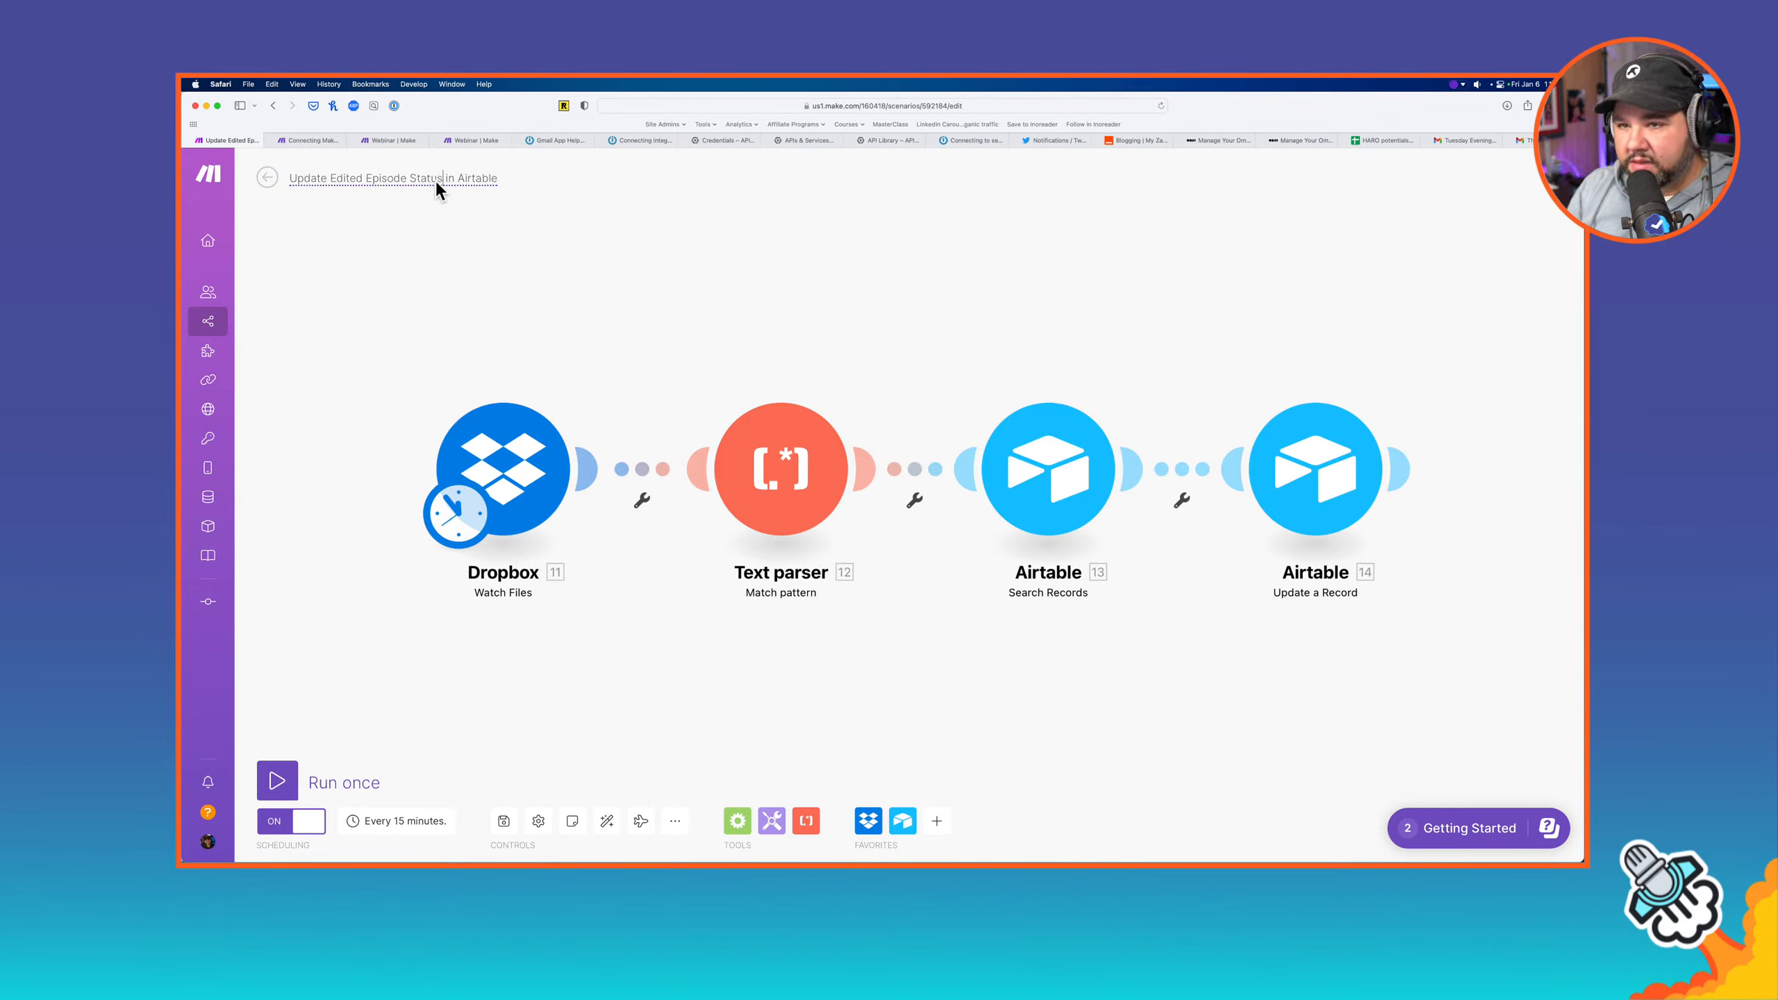
Rename the scenario as Update Edited Episode Status in Airtable (Add to WordPress), save it and return to the scenario list
click(492, 175)
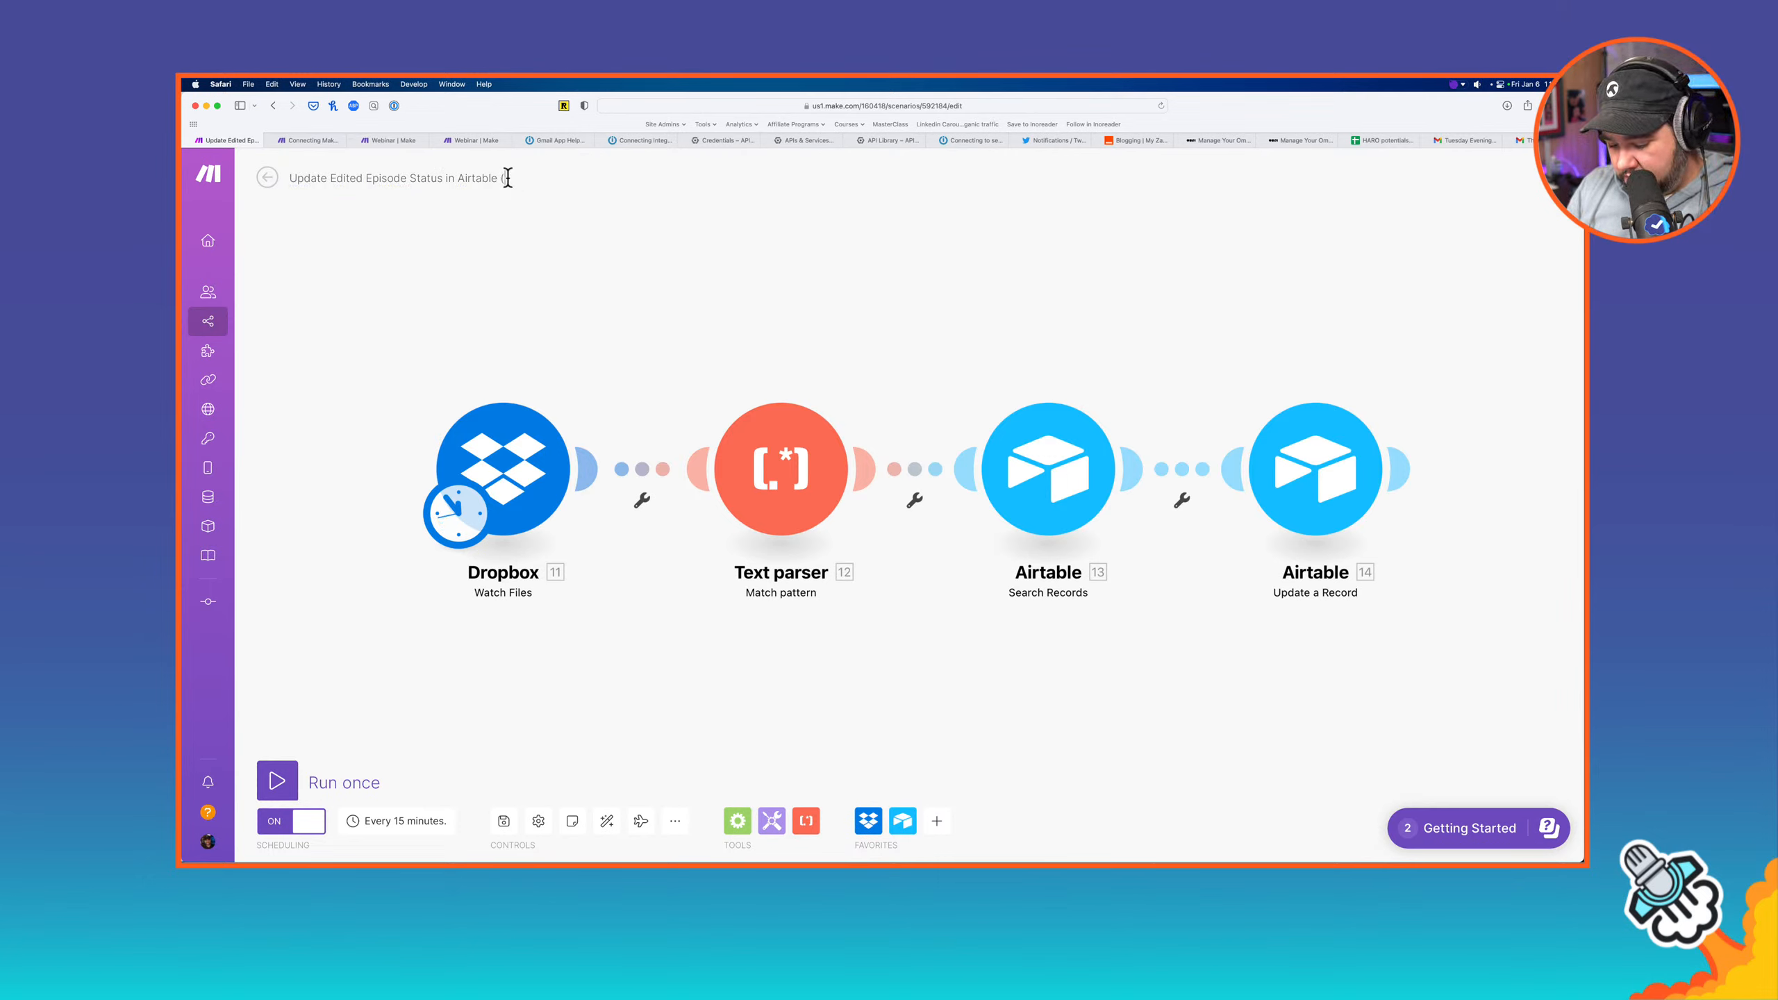
text(able (Add to WordPress)
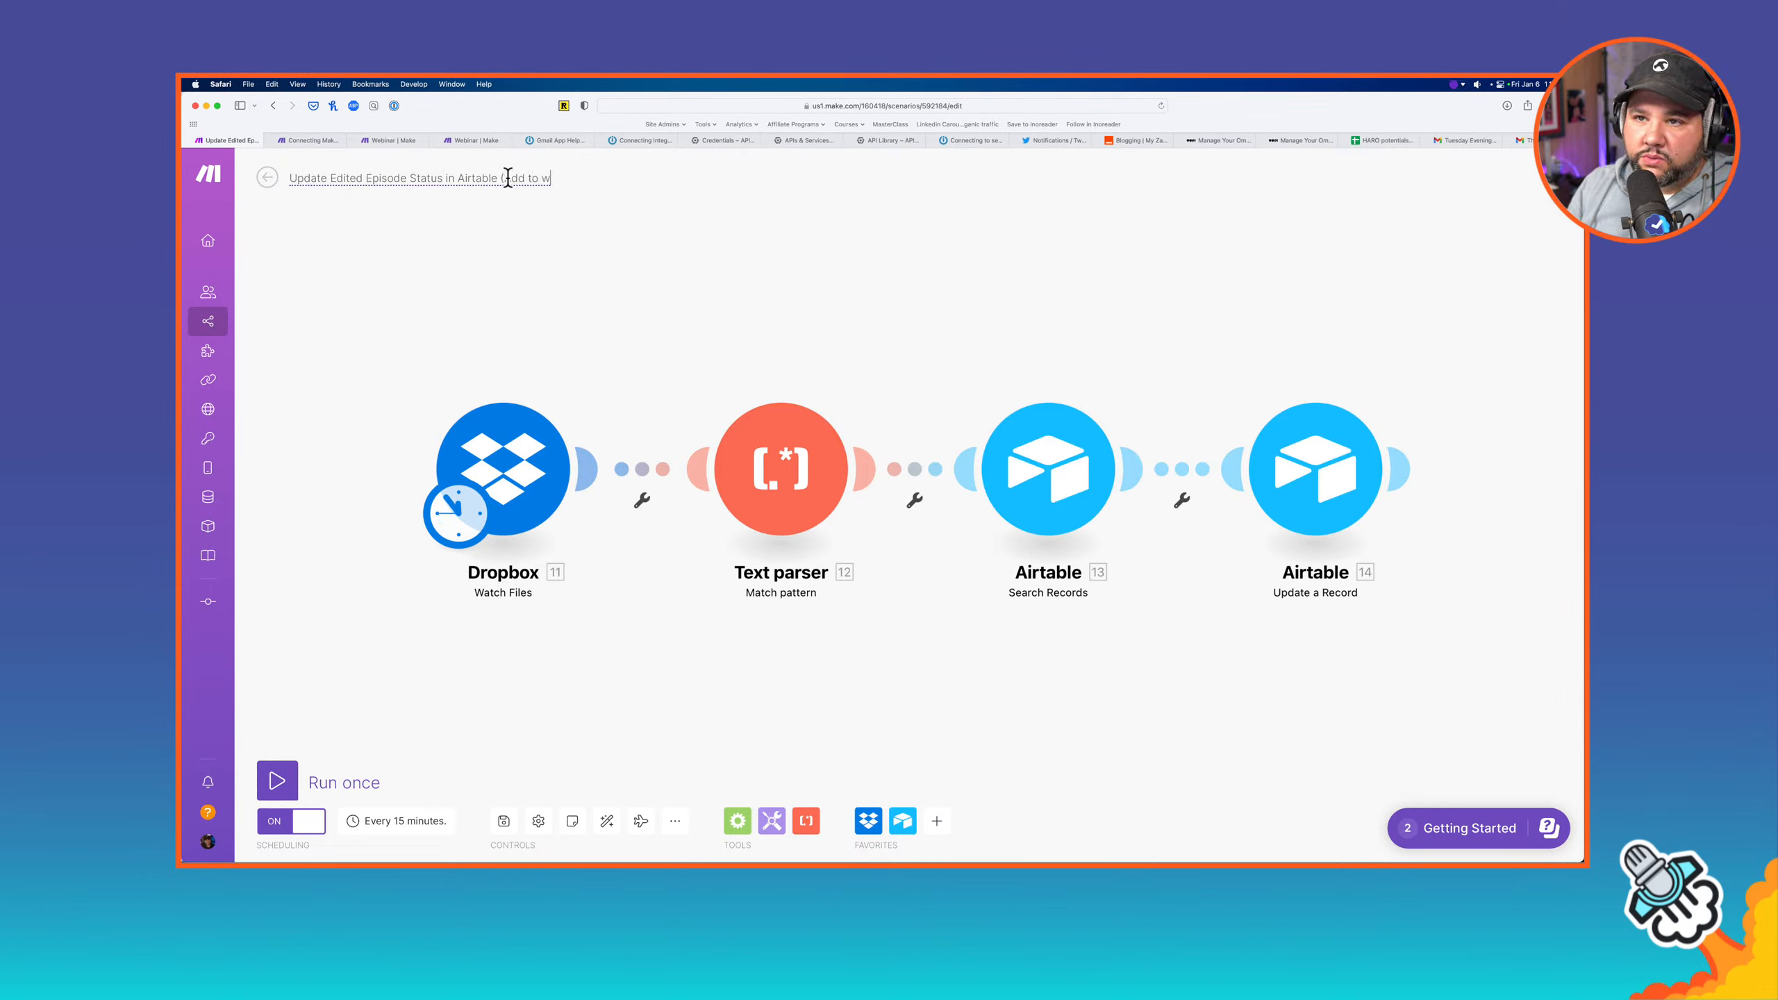
text())
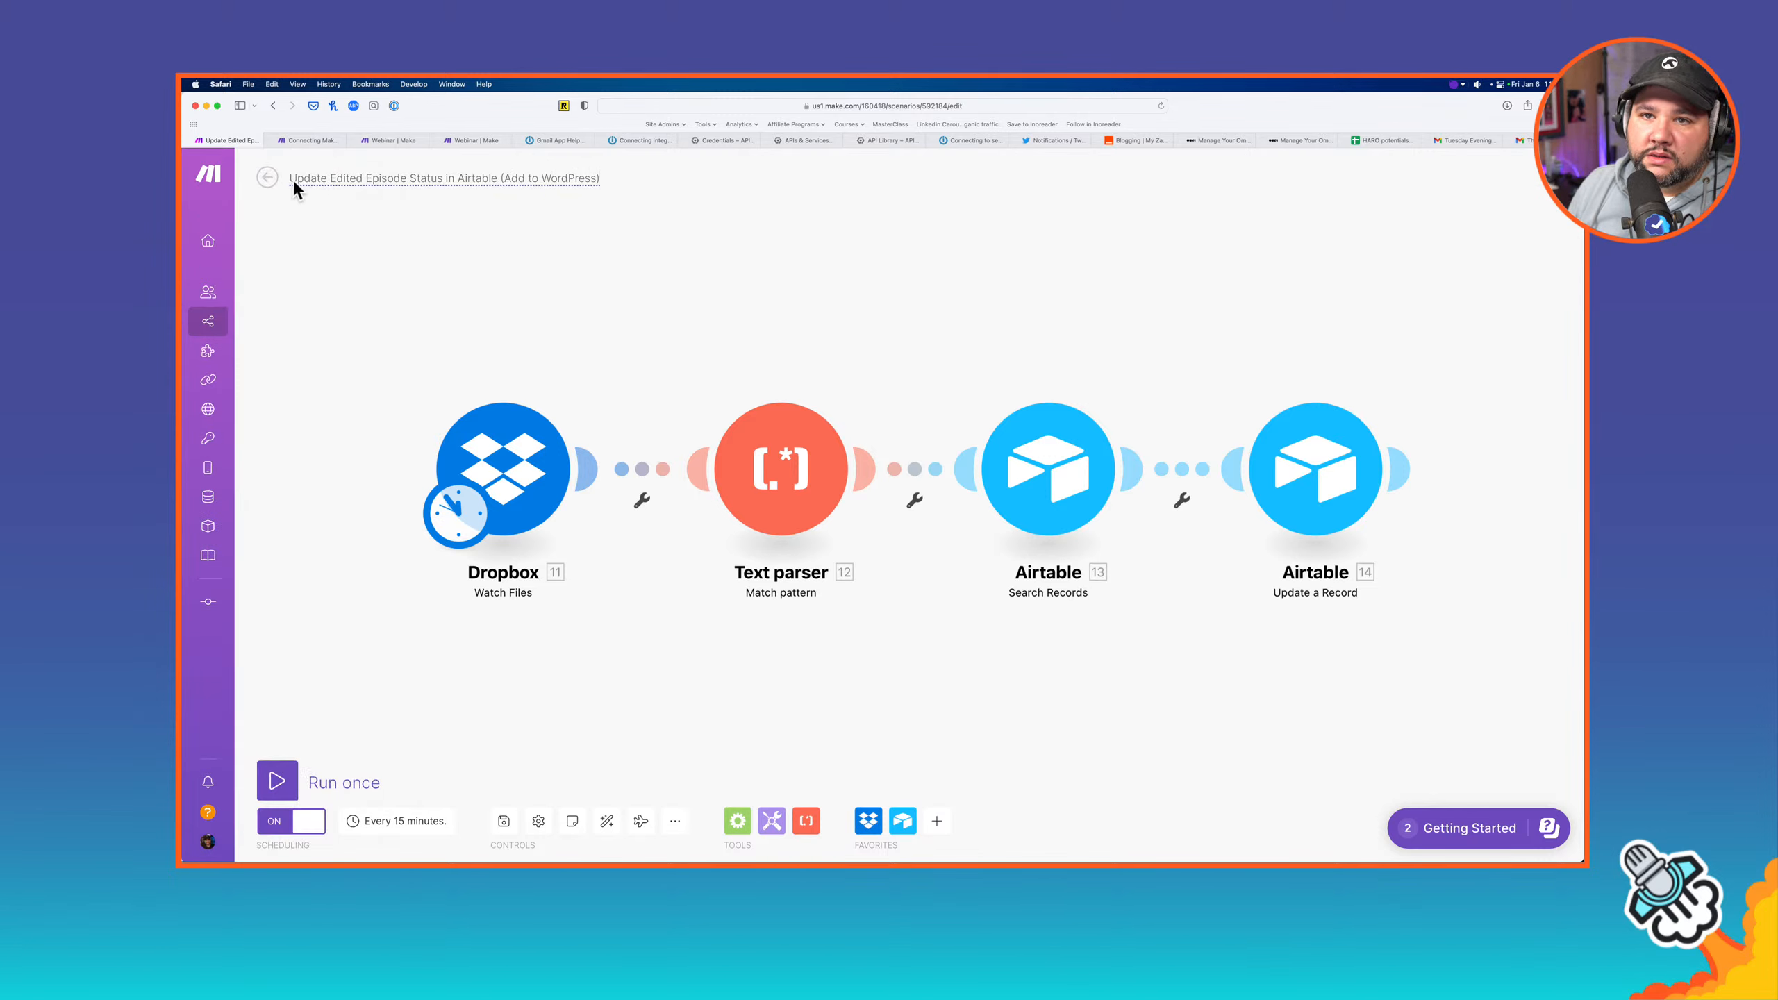
click(269, 177)
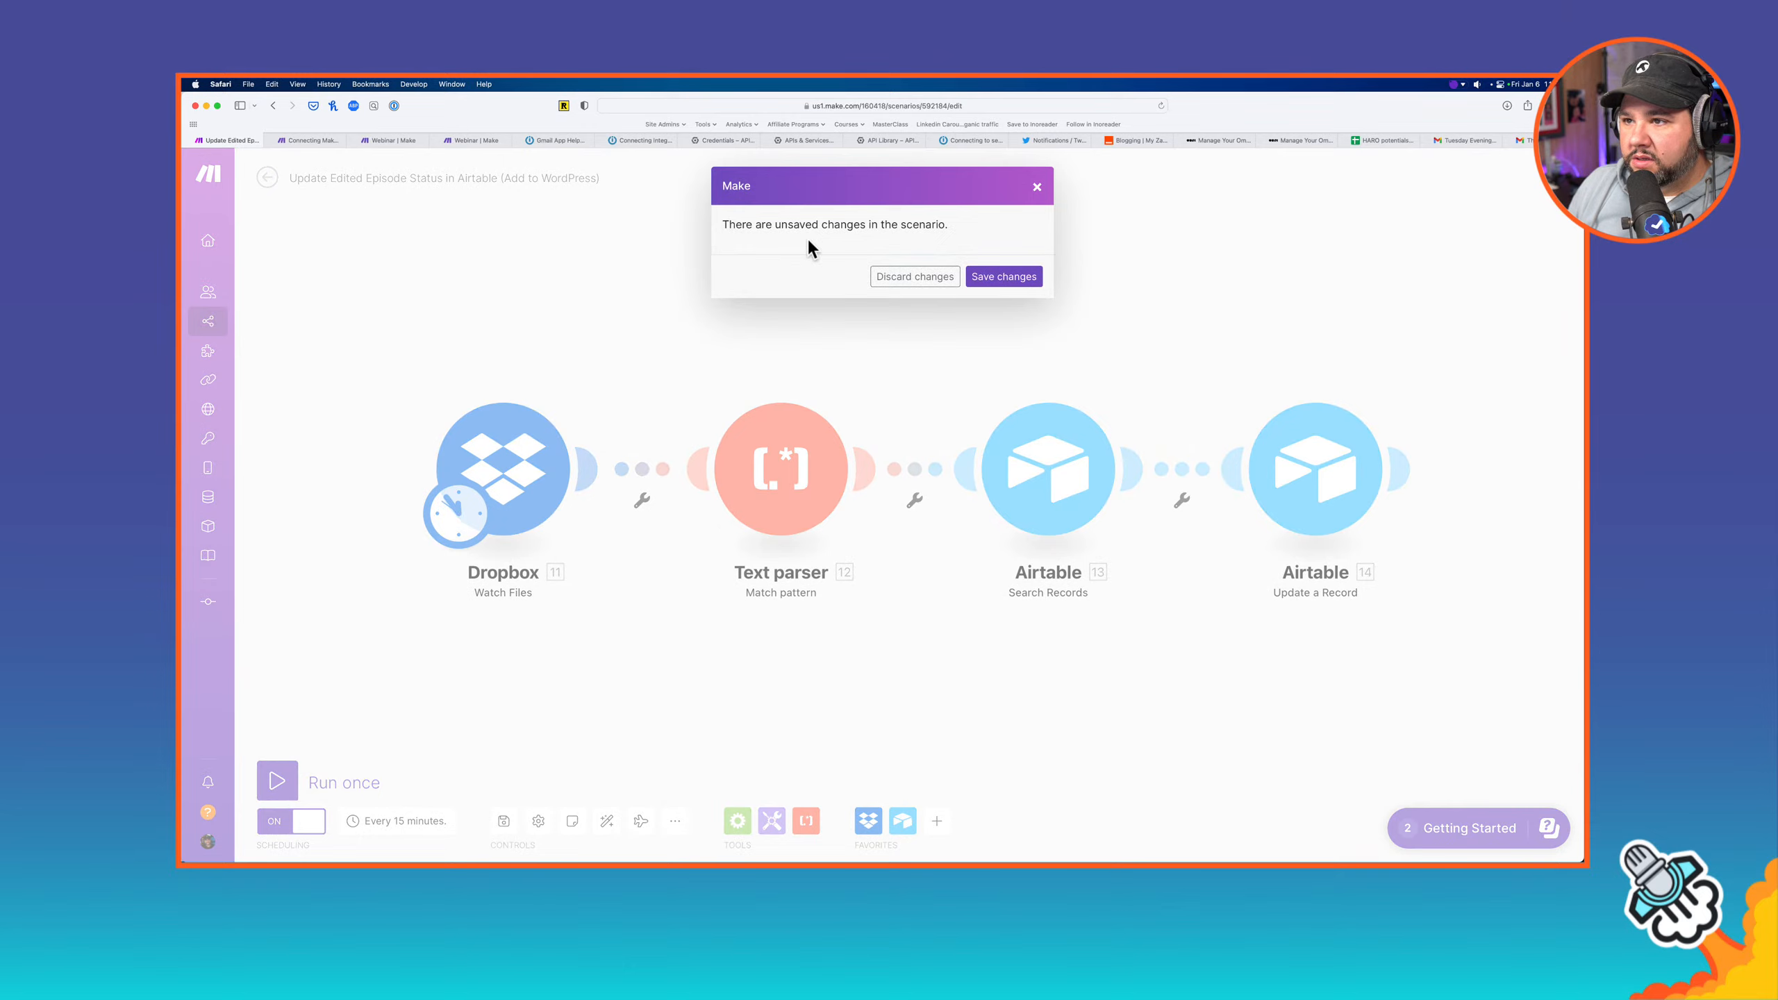
click(991, 270)
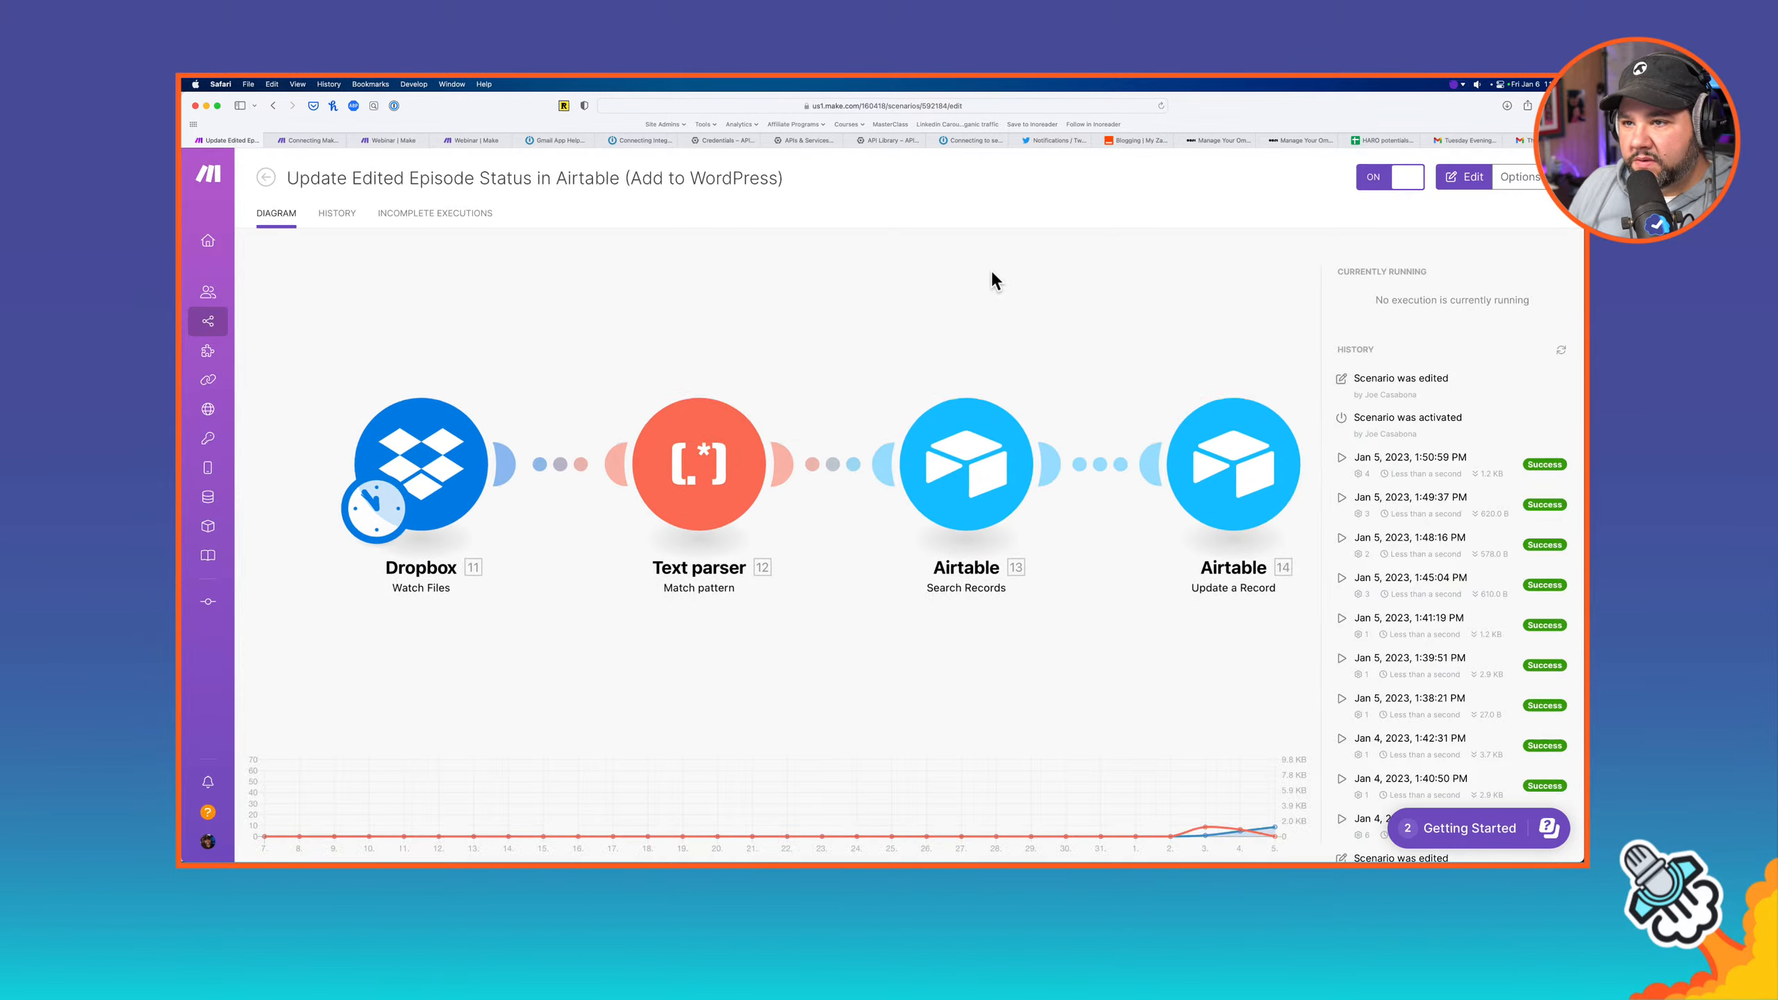
click(265, 170)
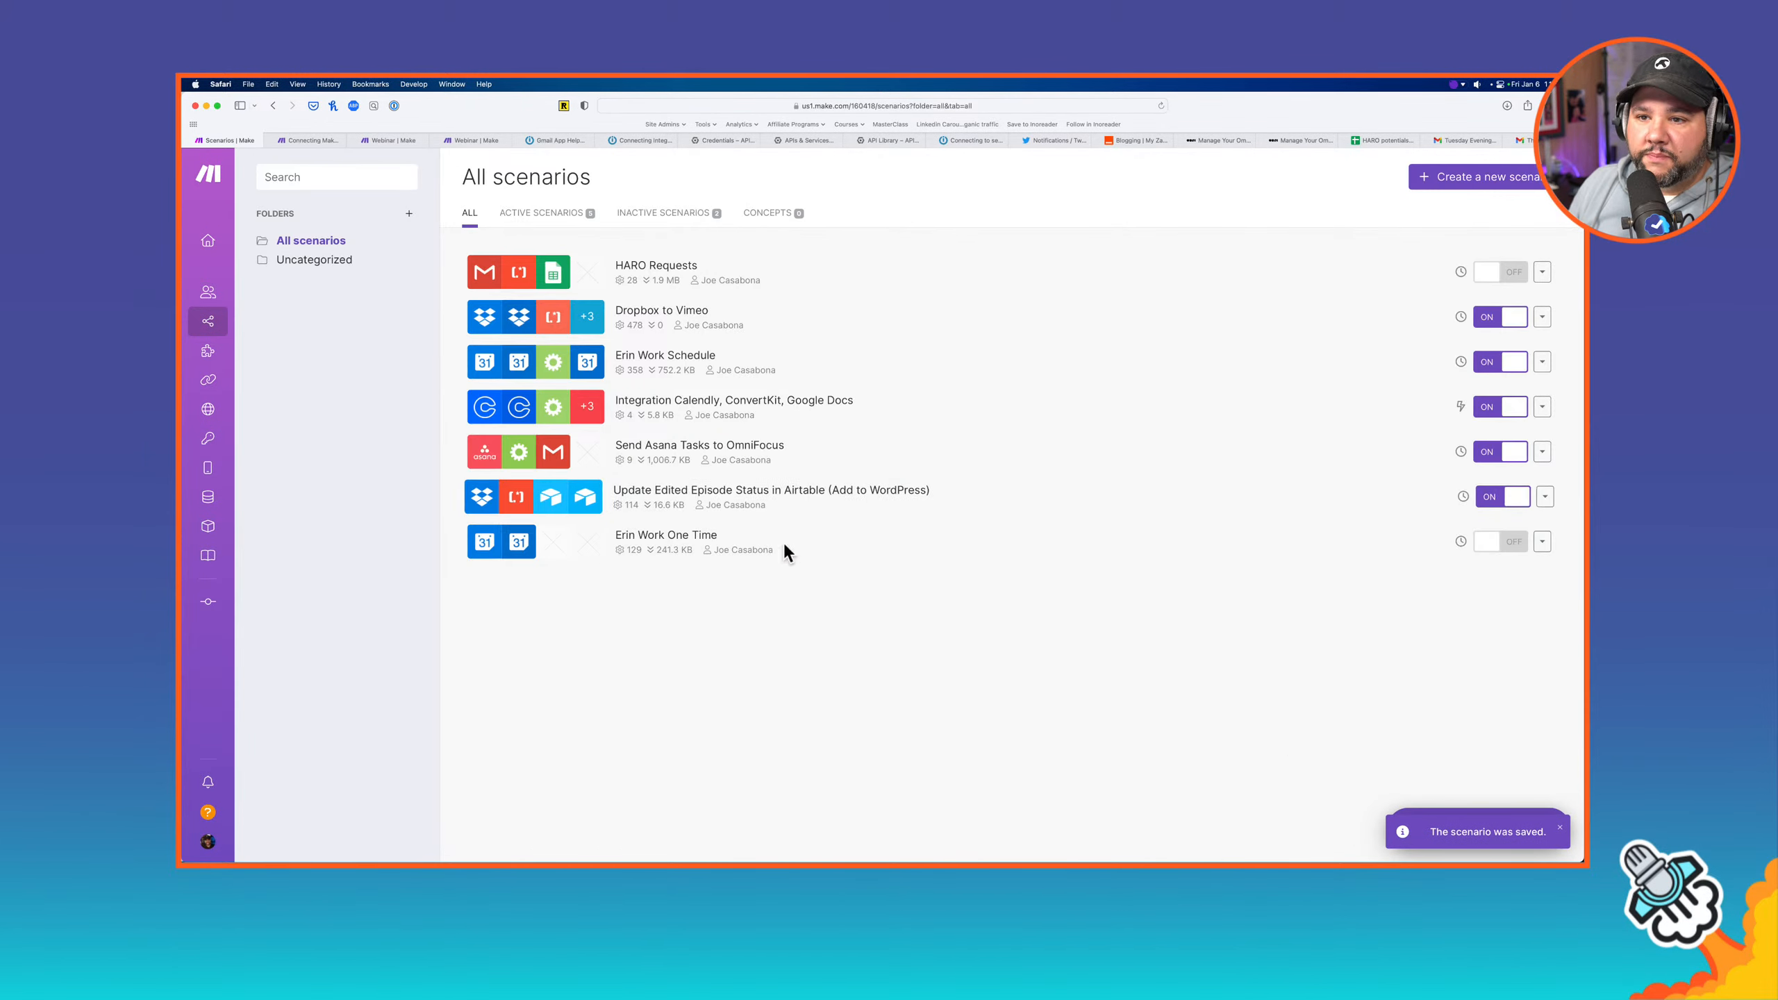
Clone the Update Edited Episode Status in Airtable (Add to WordPress) scenario as Update Episode Status in Airtable (Needs Editing)
click(1548, 497)
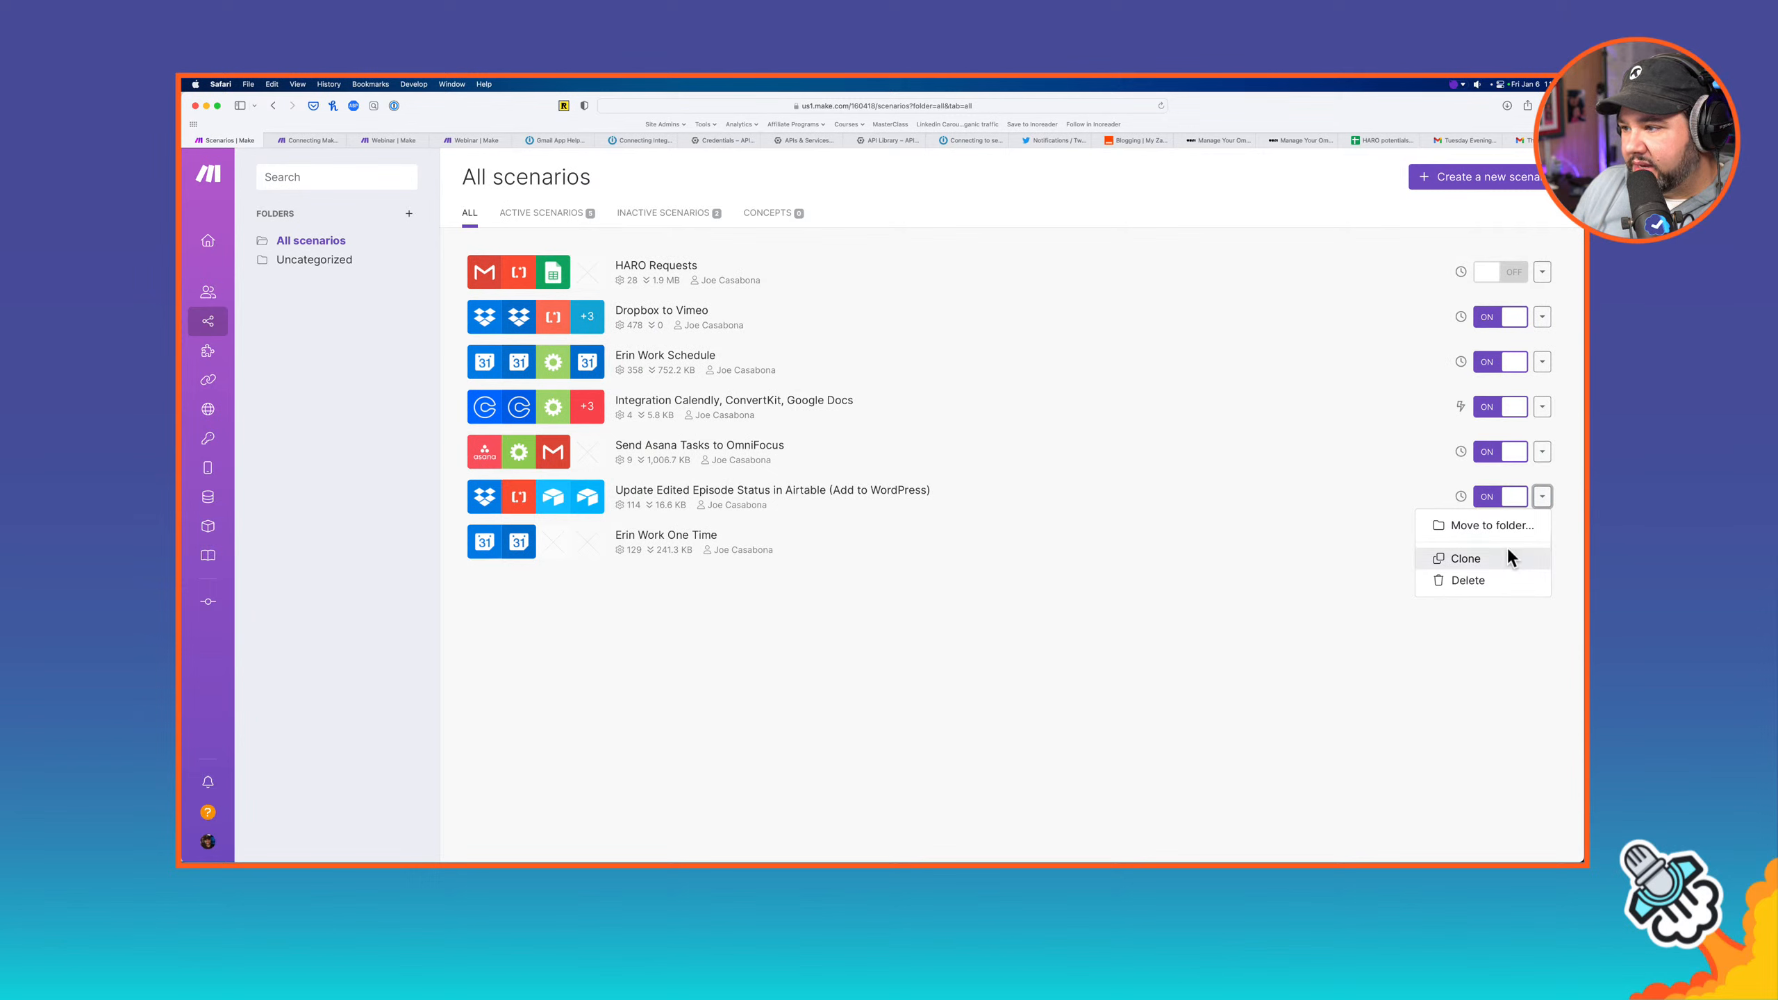
click(1495, 559)
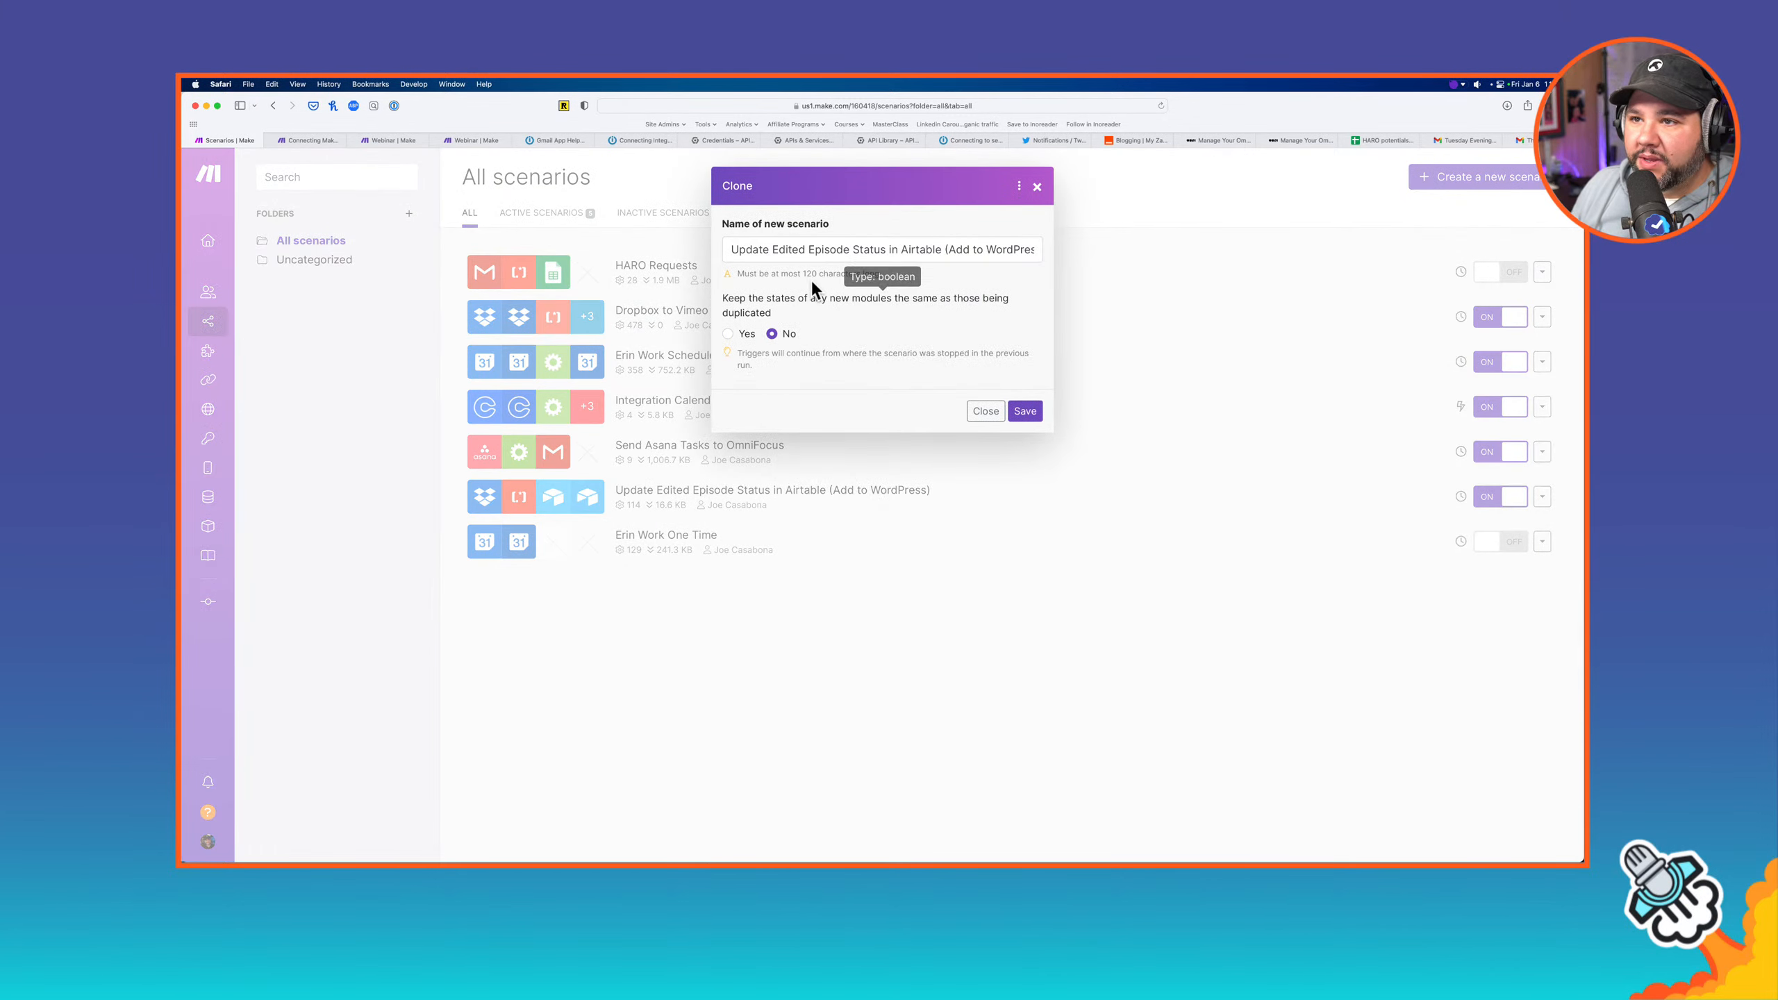
click(774, 254)
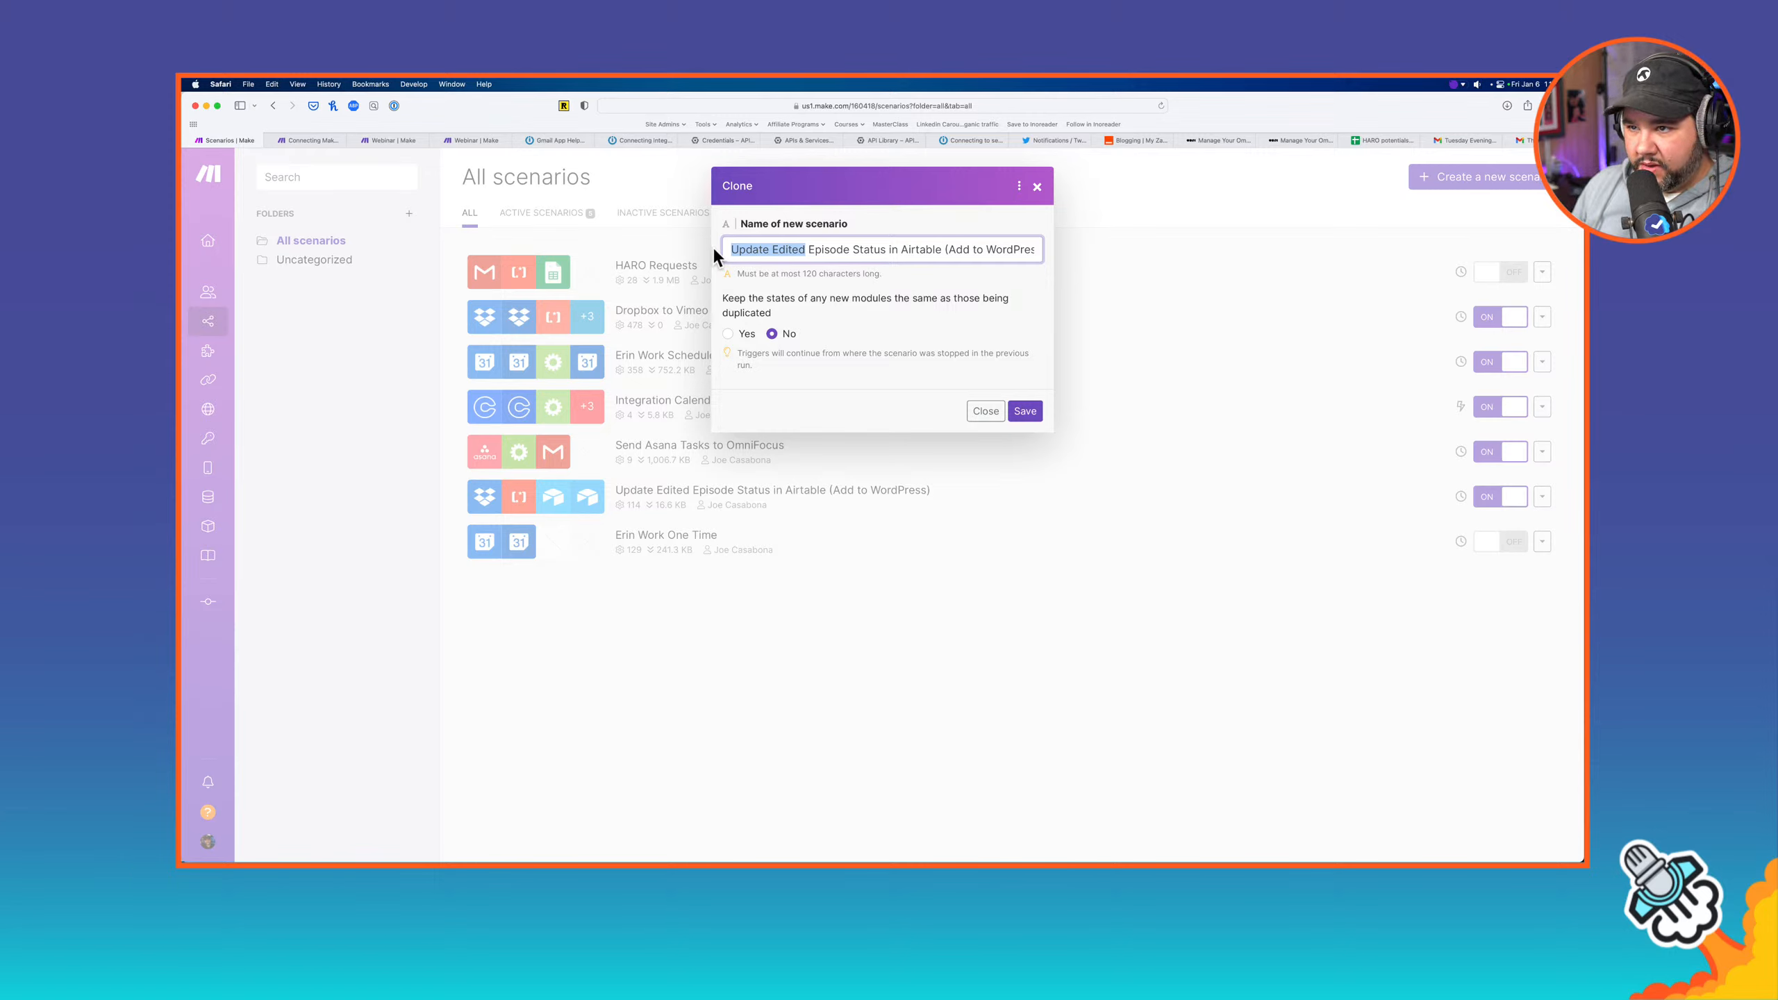
key(super+Right)
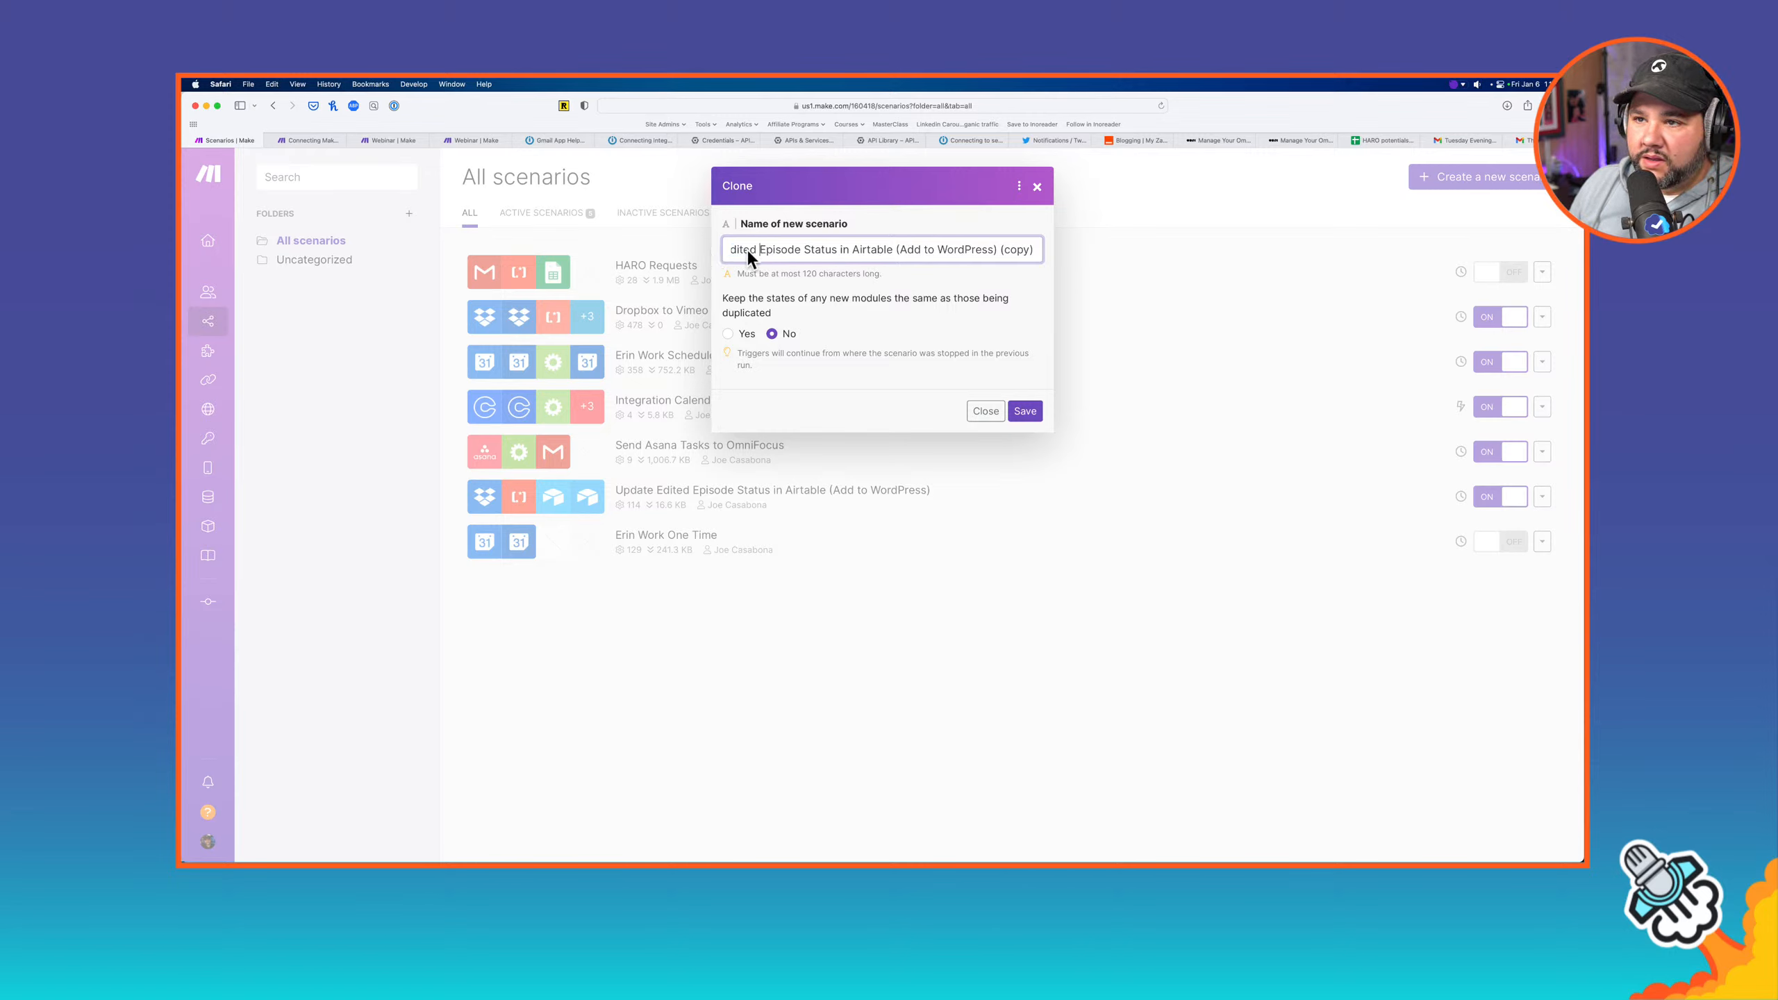
mouse_move(753, 251)
mouse_down()
mouse_move(725, 253)
mouse_move(770, 252)
mouse_up()
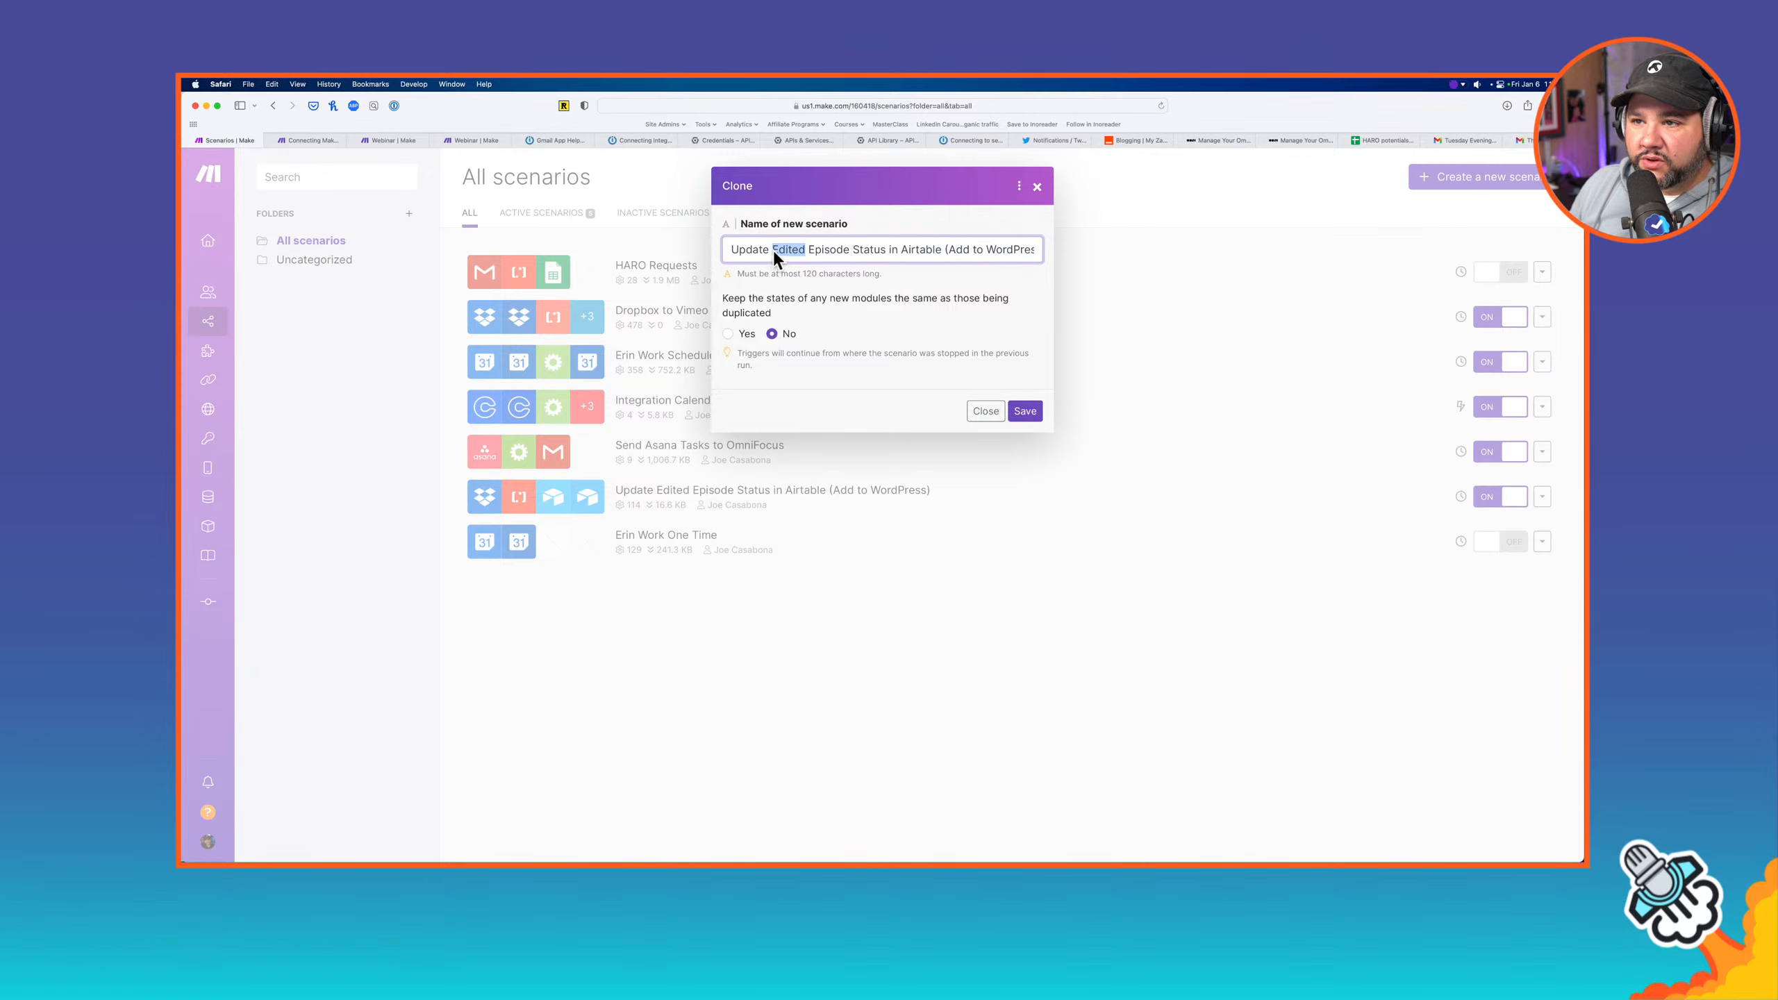
key(BackSpace)
key(BackSpace)
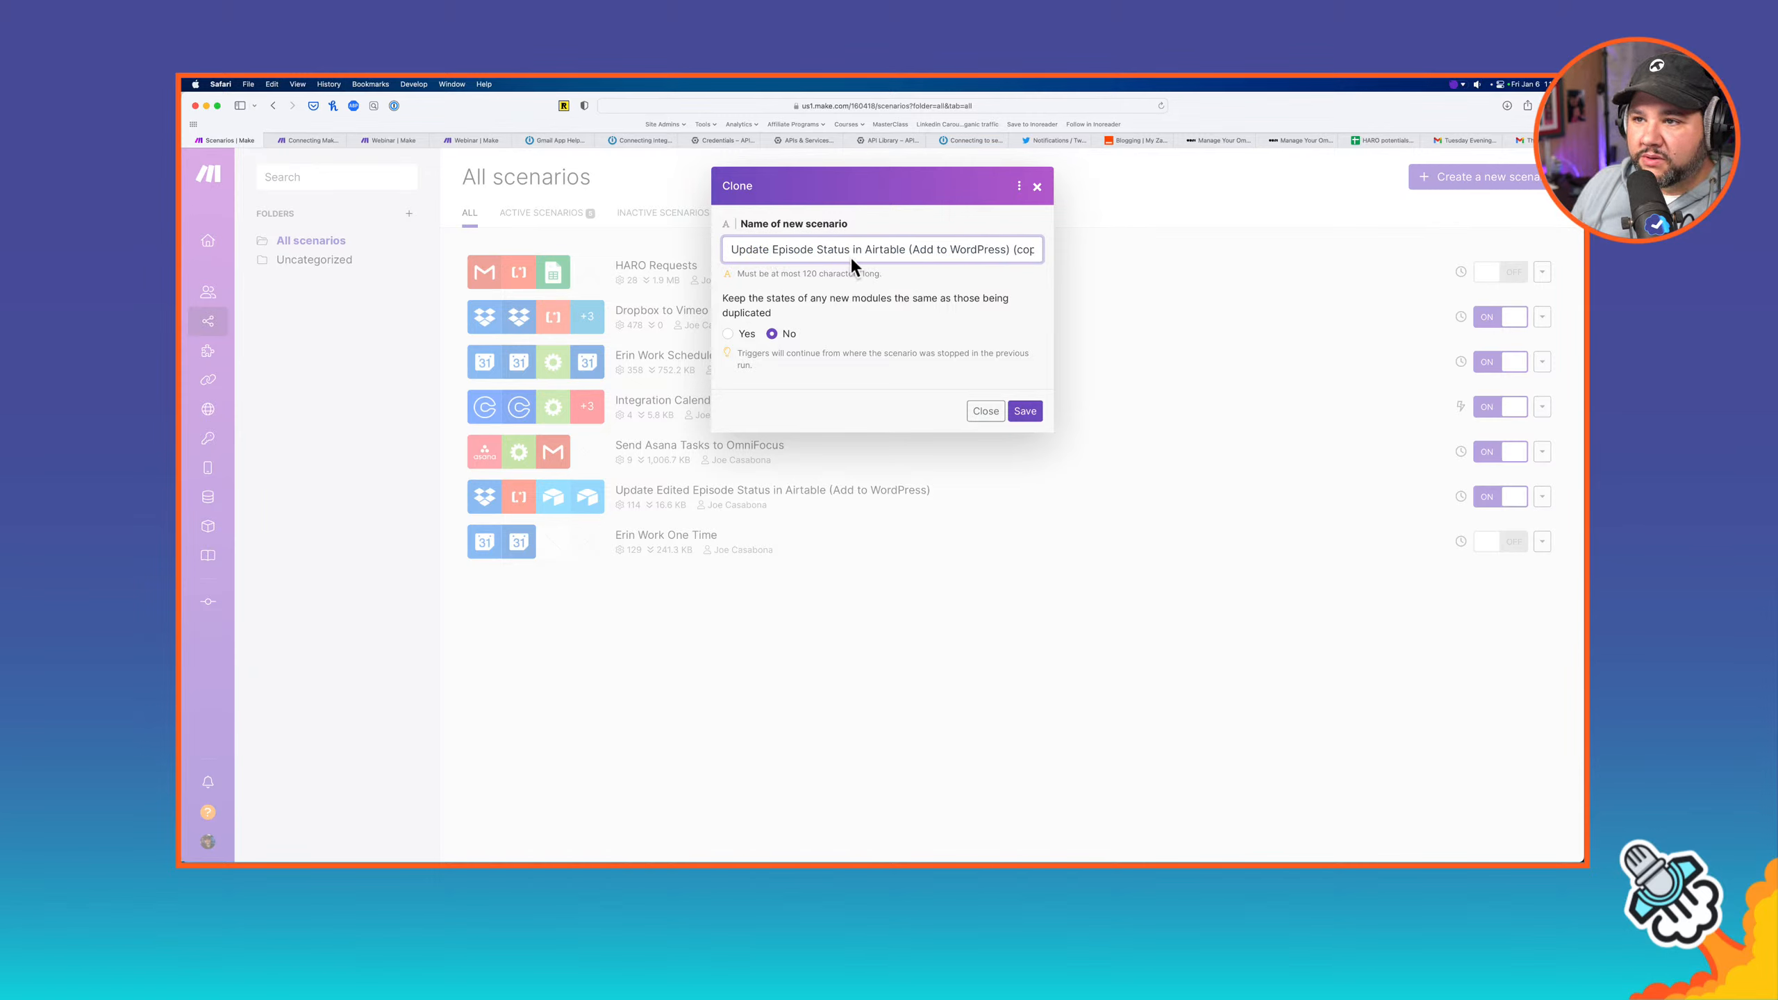
drag(915, 250, 1102, 243)
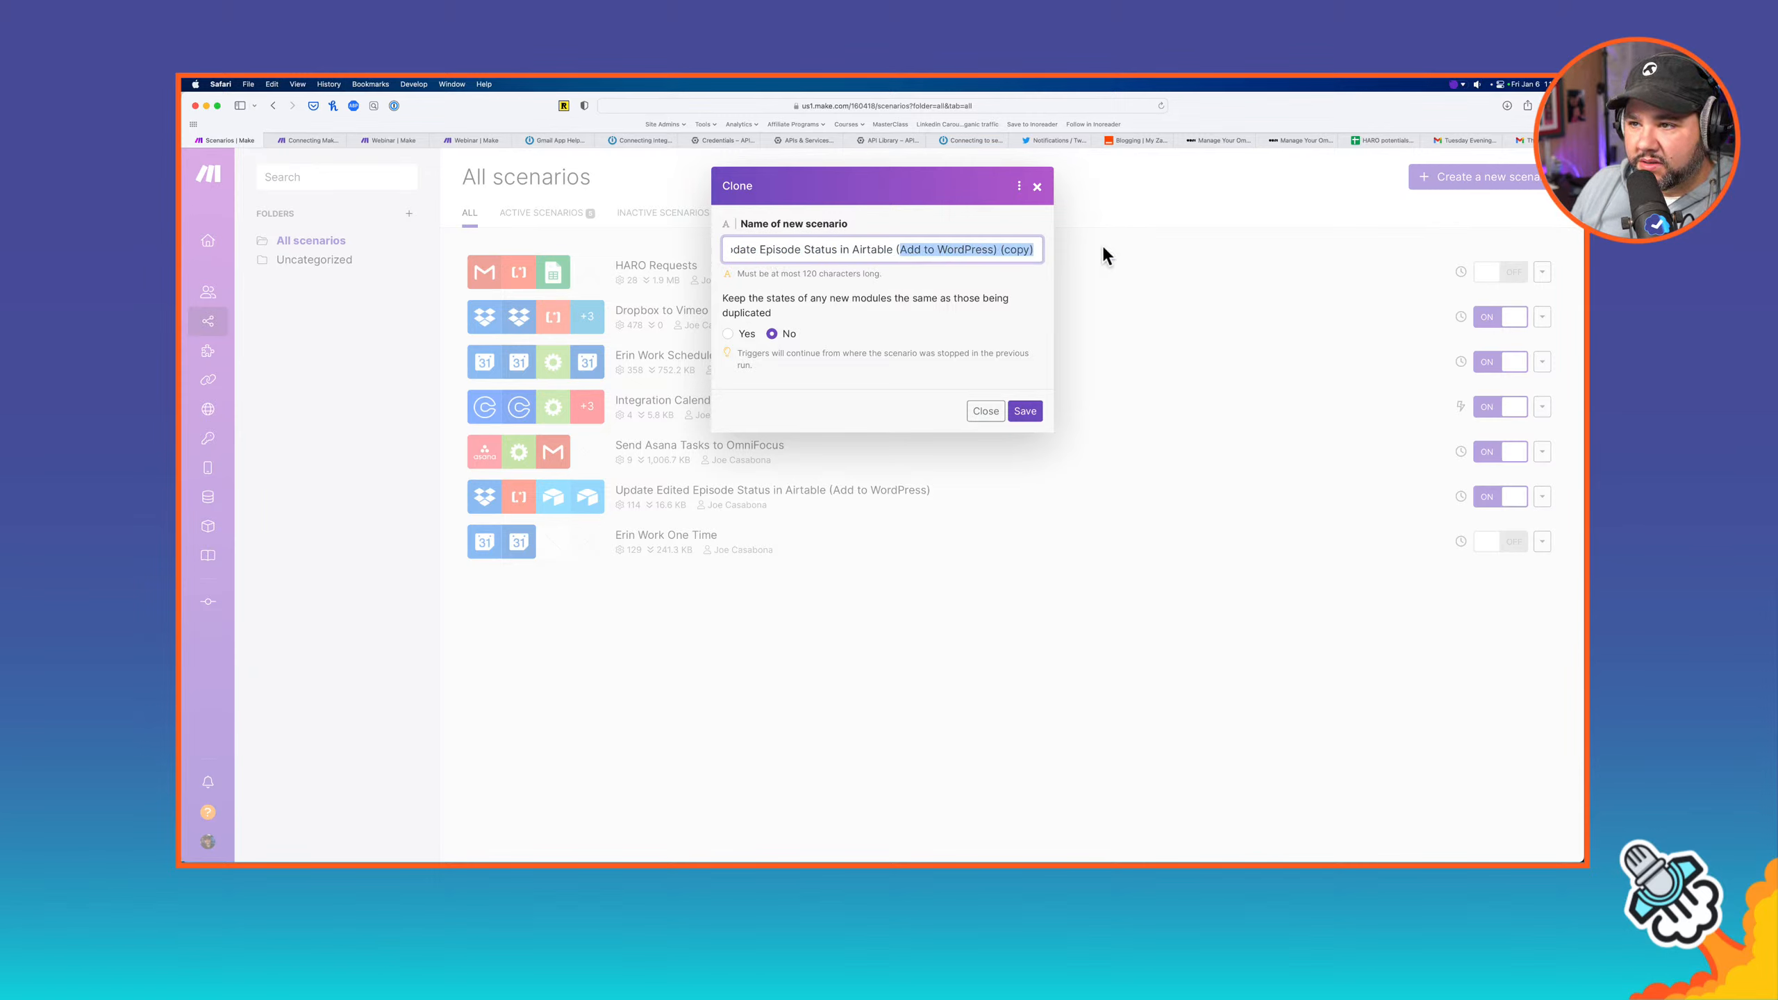
text(Nee)
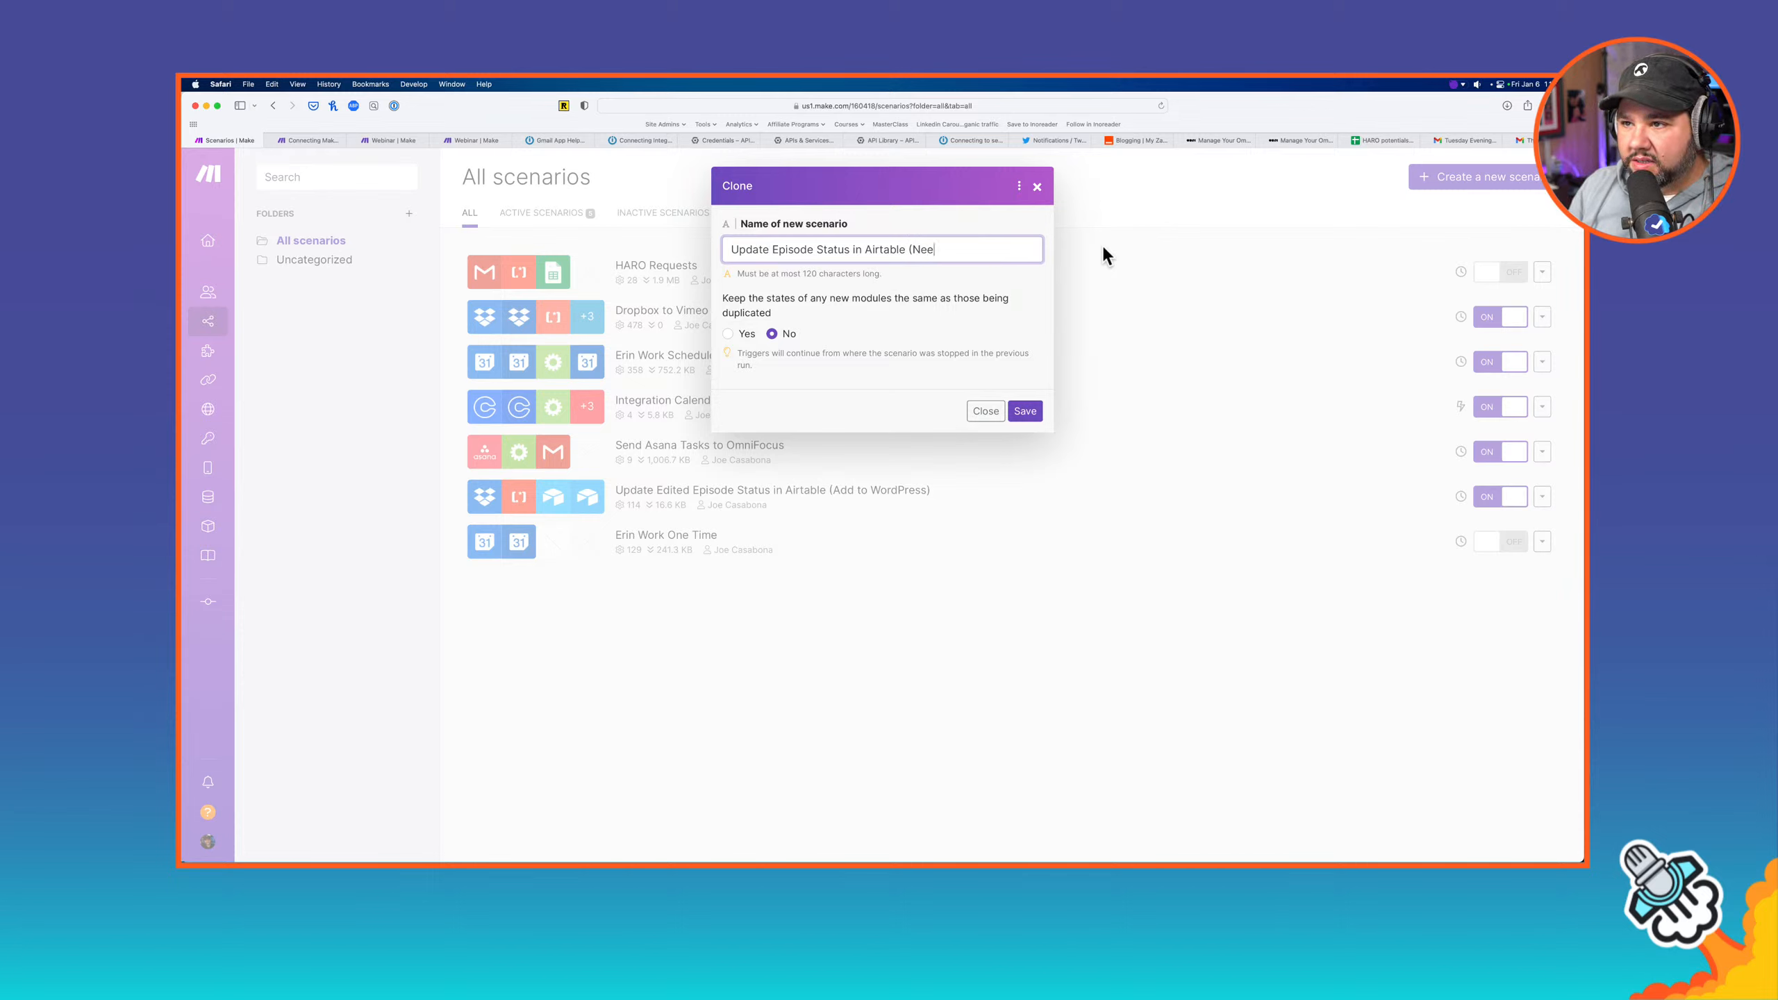
text(ds Editing)
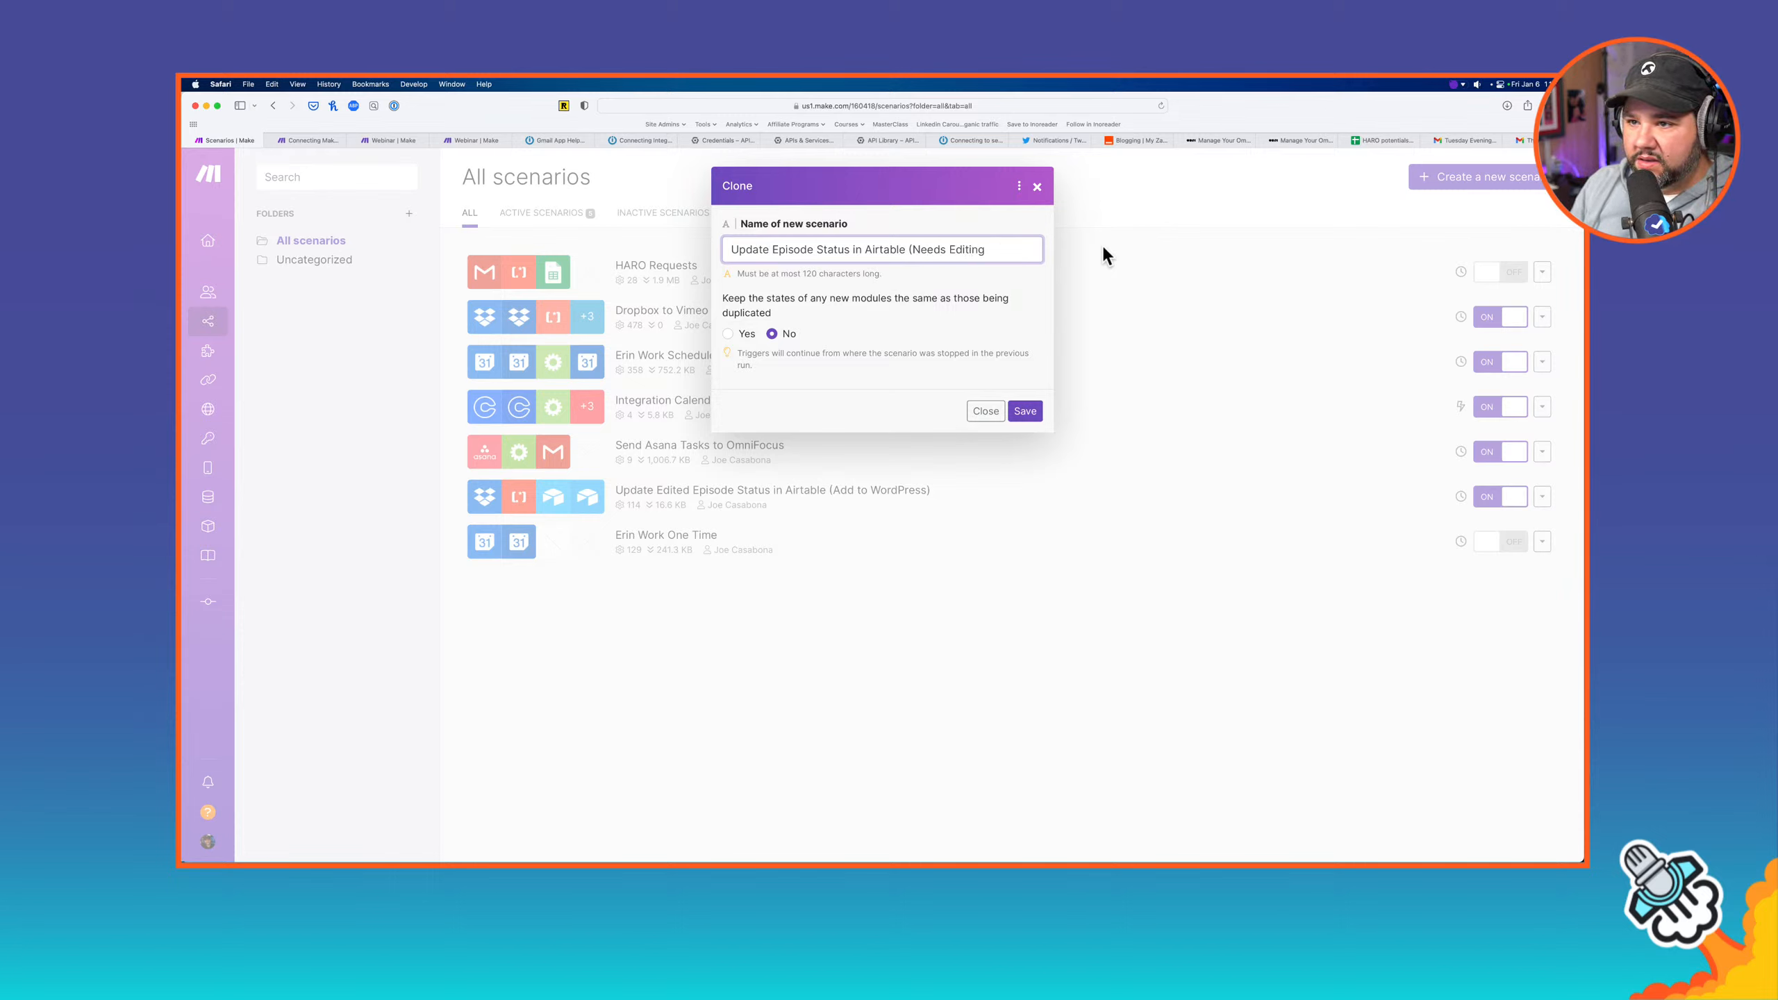
click(734, 332)
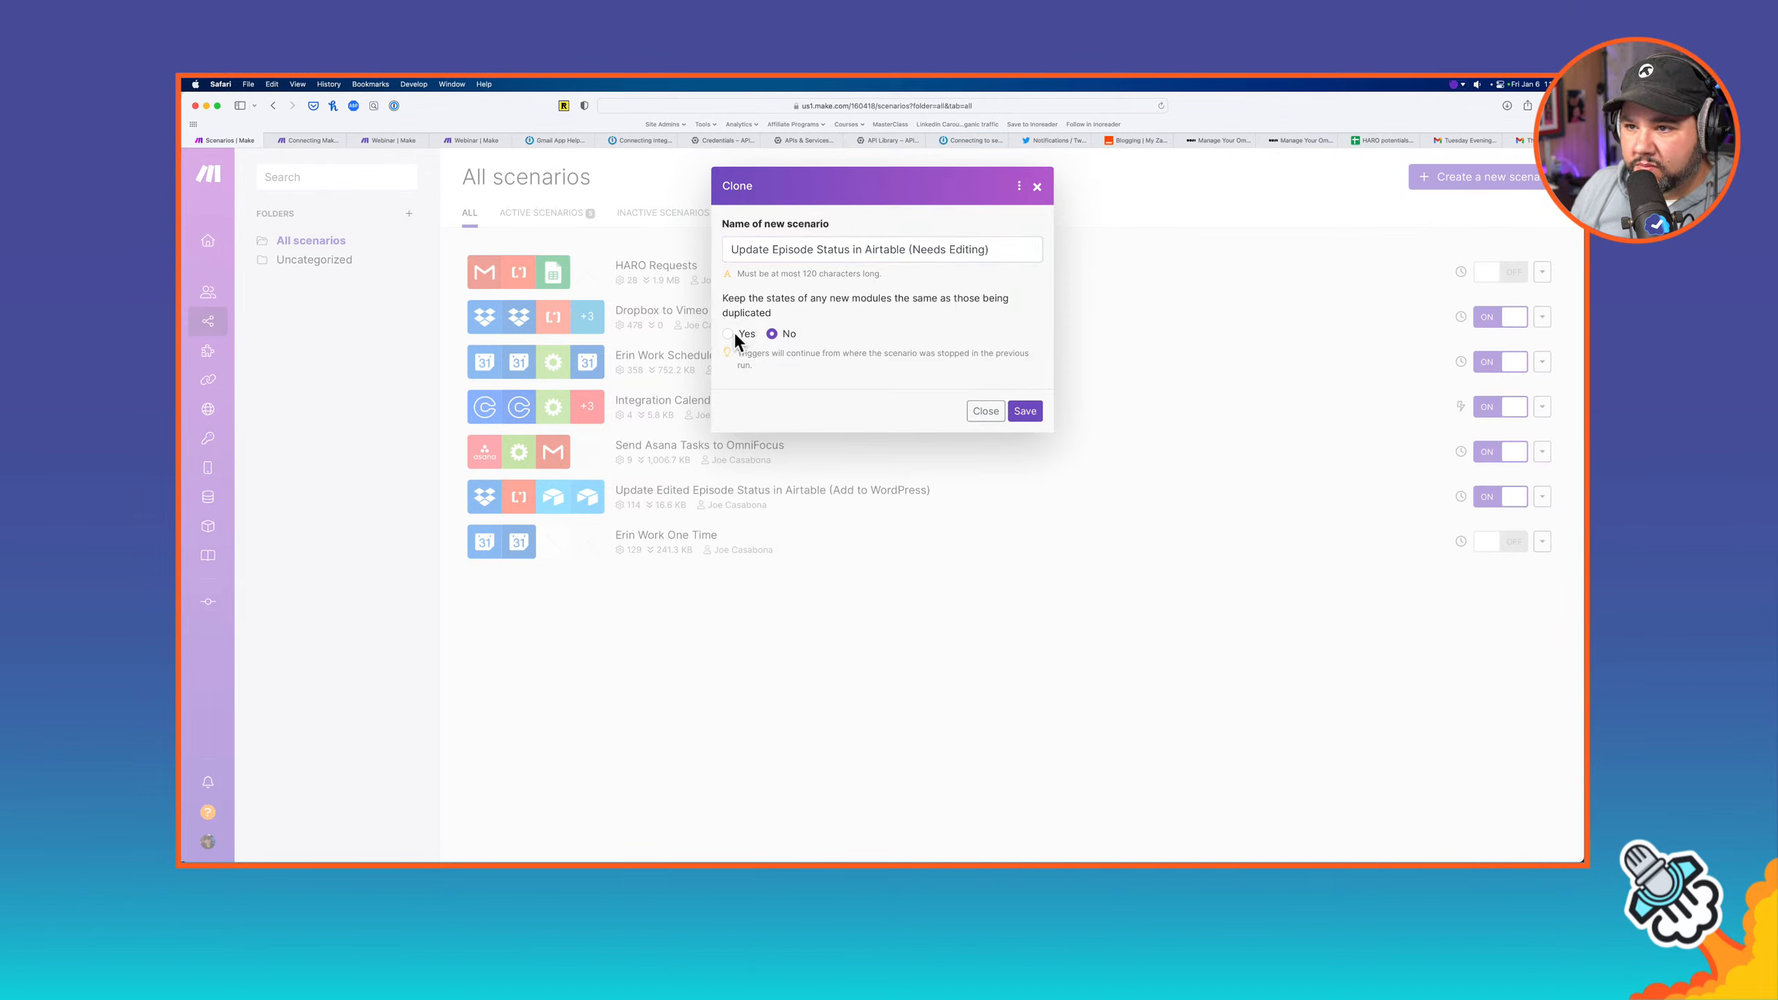
click(1034, 411)
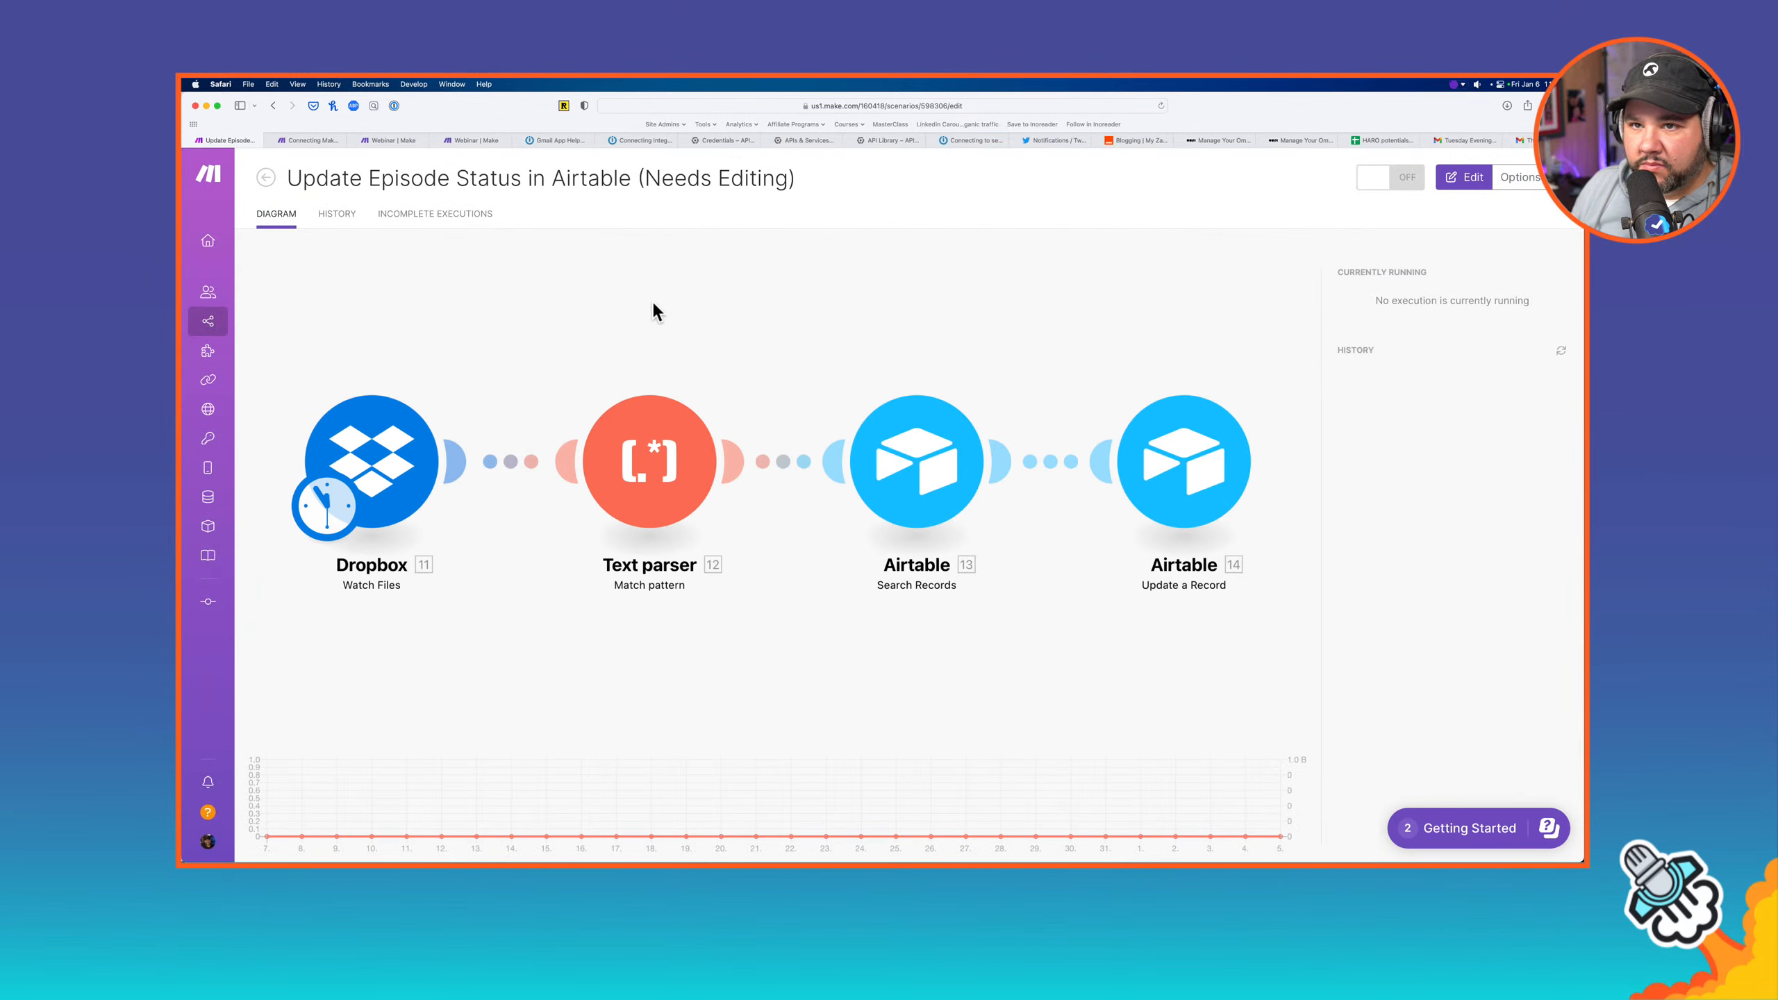
Set the Dropbox Watch Files module to watch the How I Built It/Needs Editing folder including subfolders, with a limit of 42
click(389, 450)
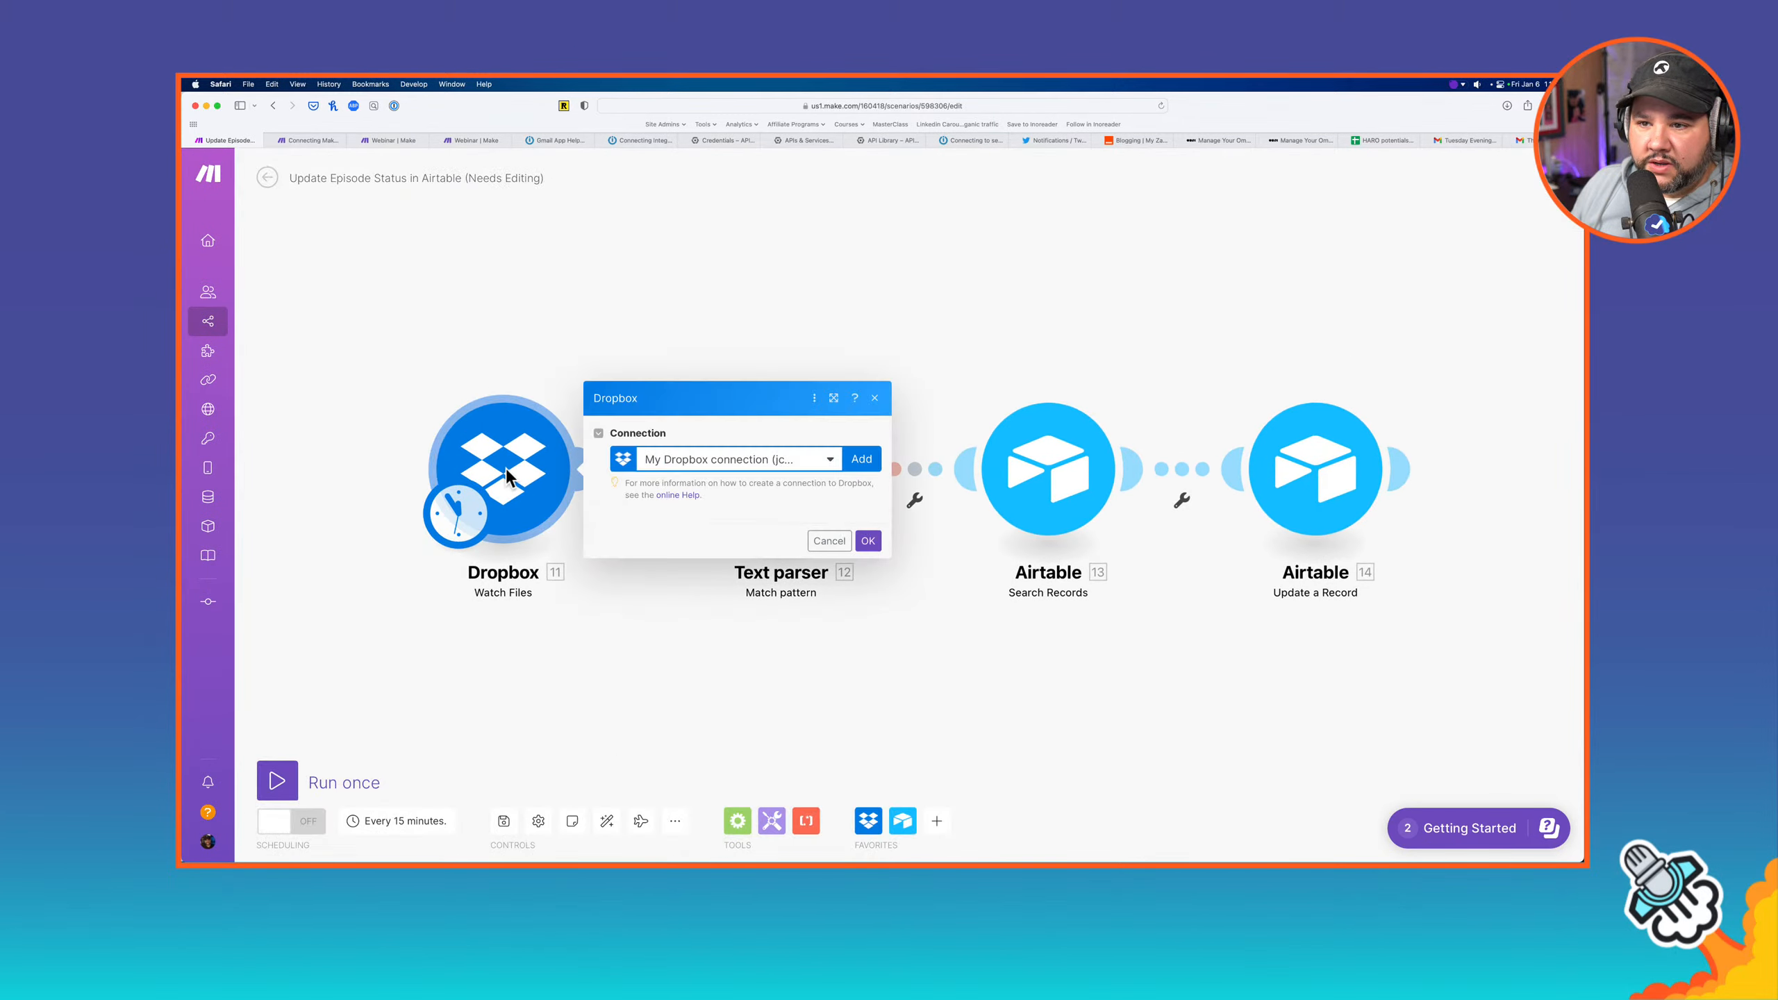
click(746, 463)
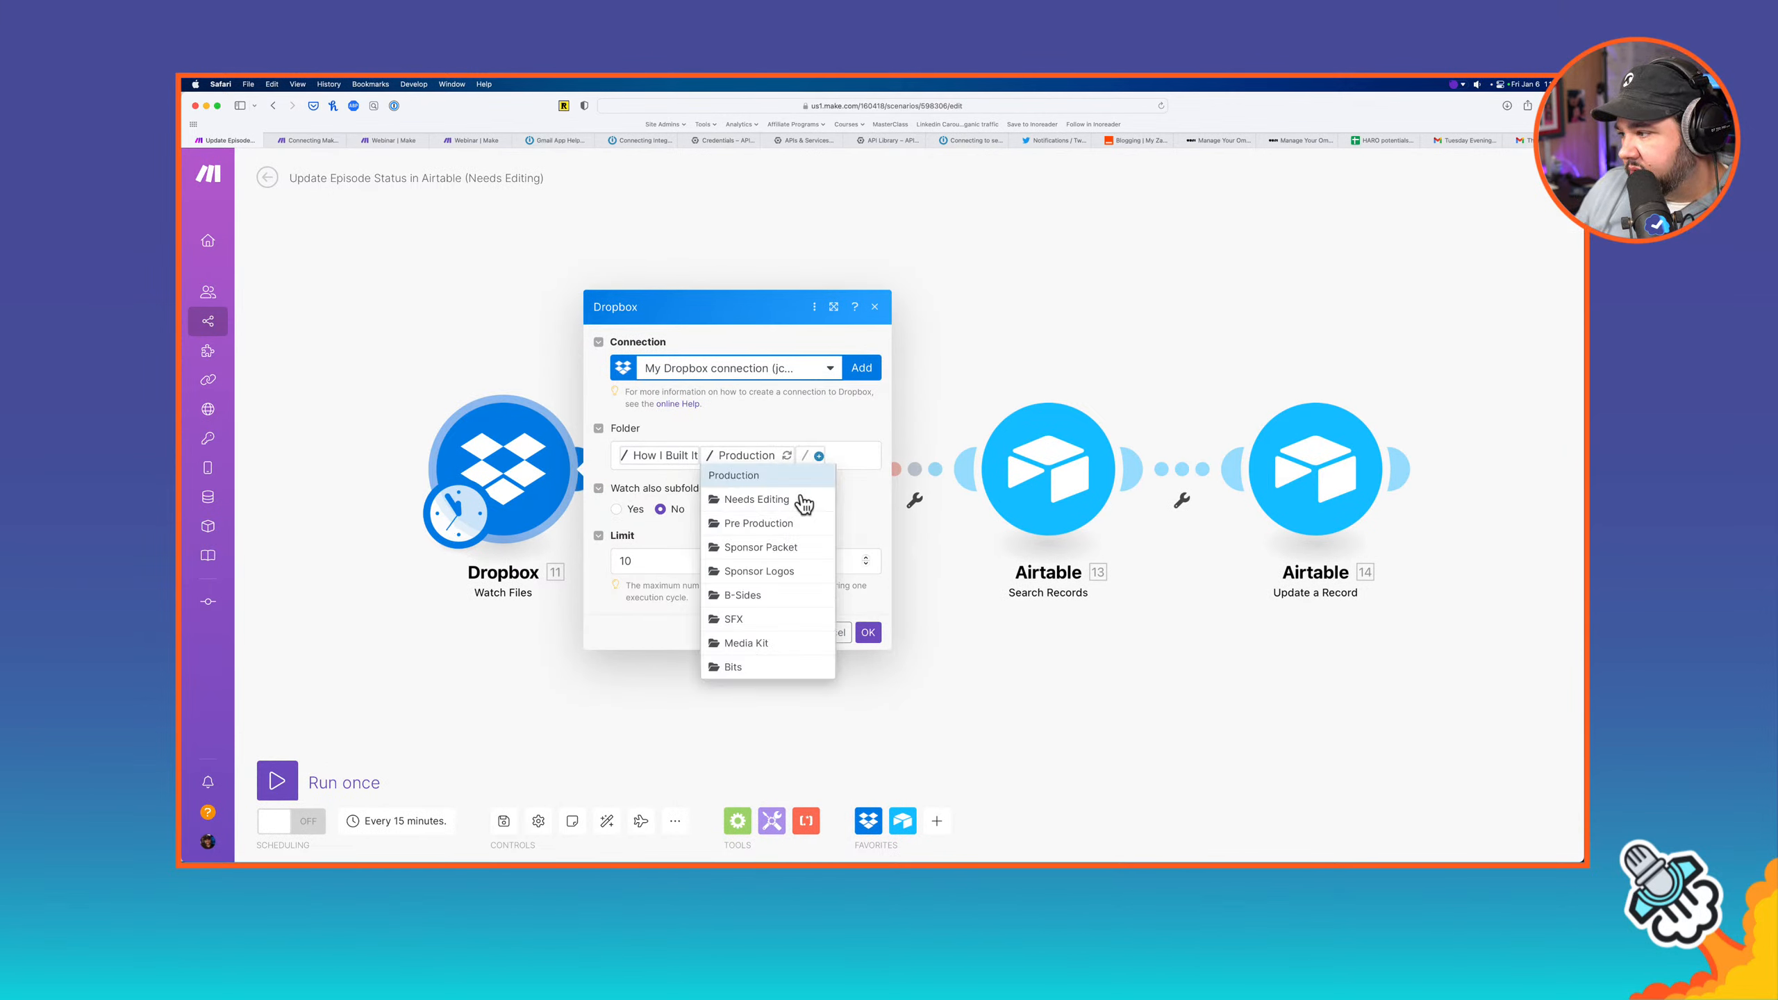
click(776, 502)
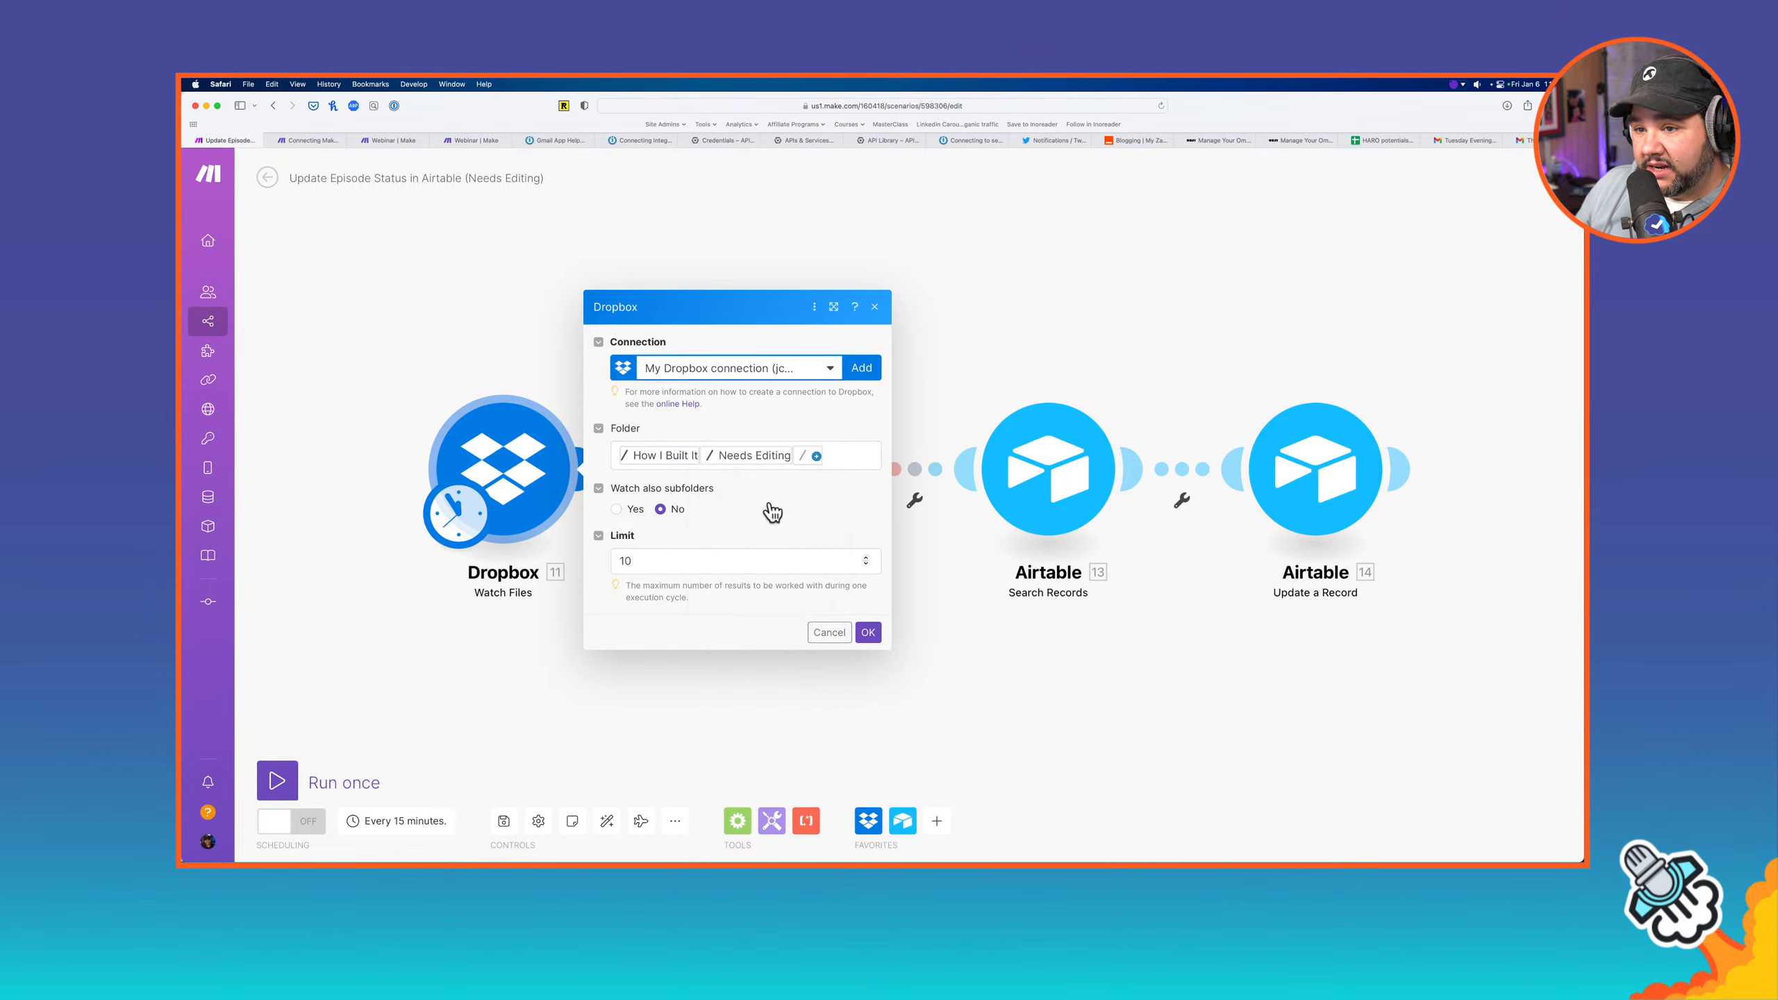
click(618, 510)
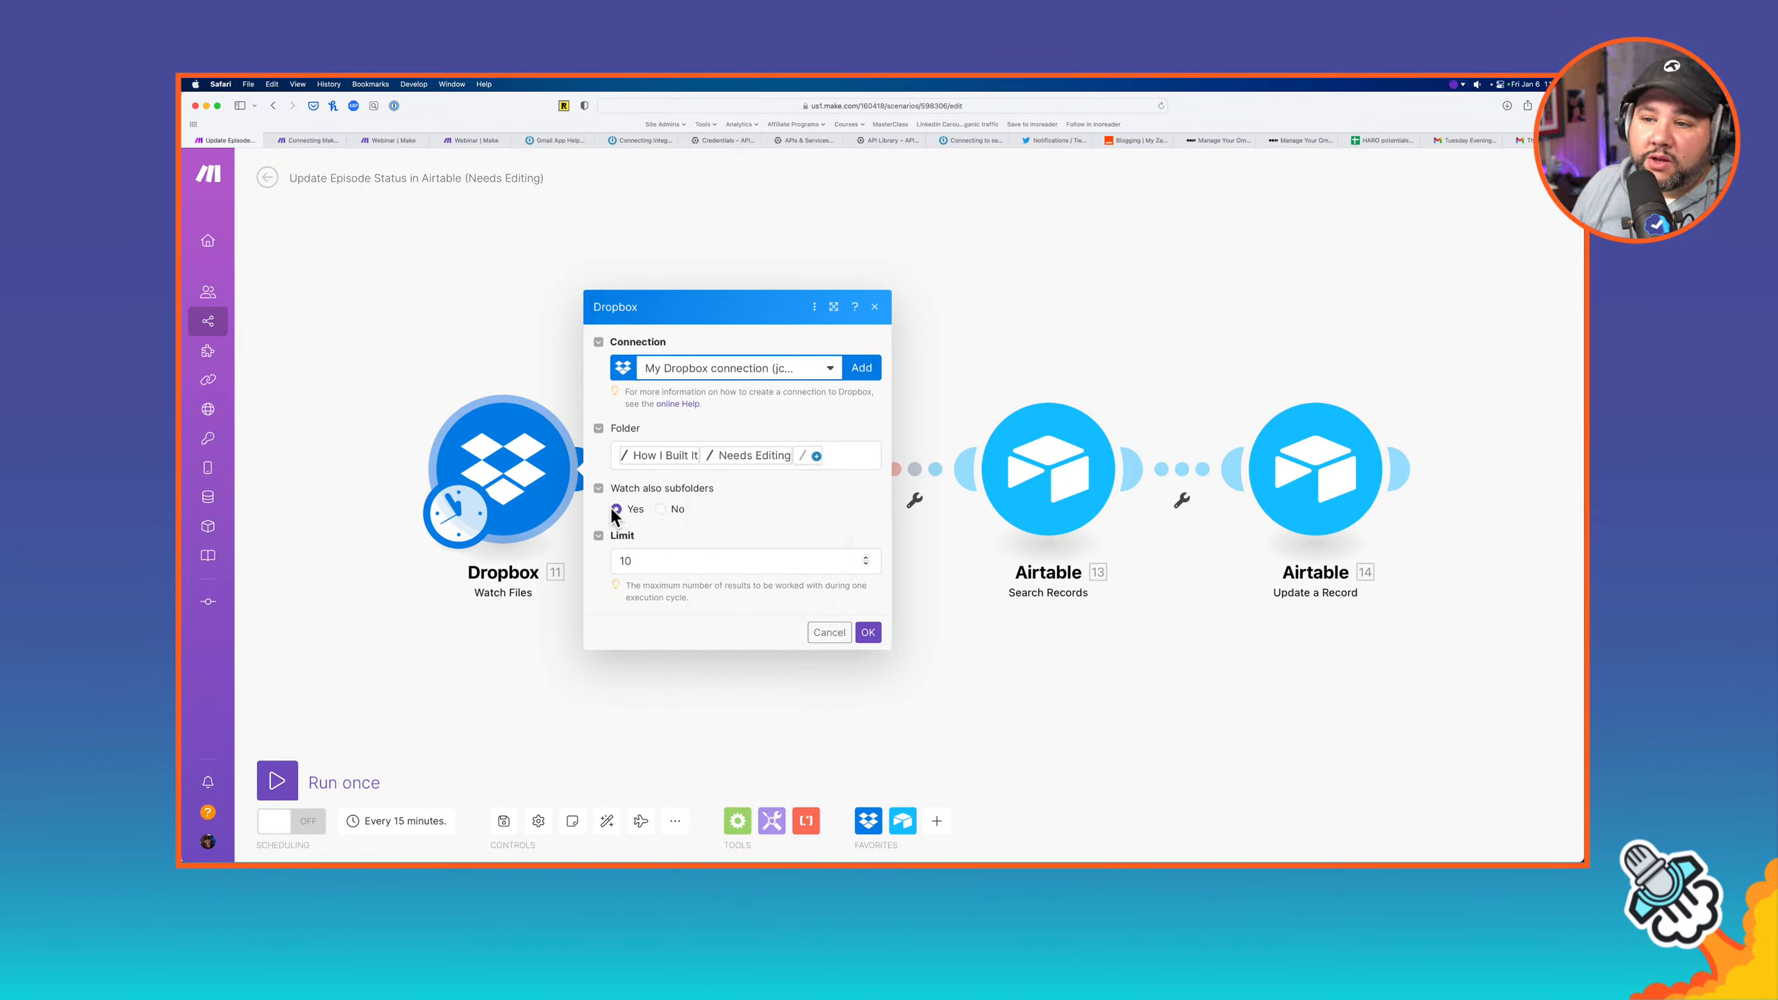
click(686, 569)
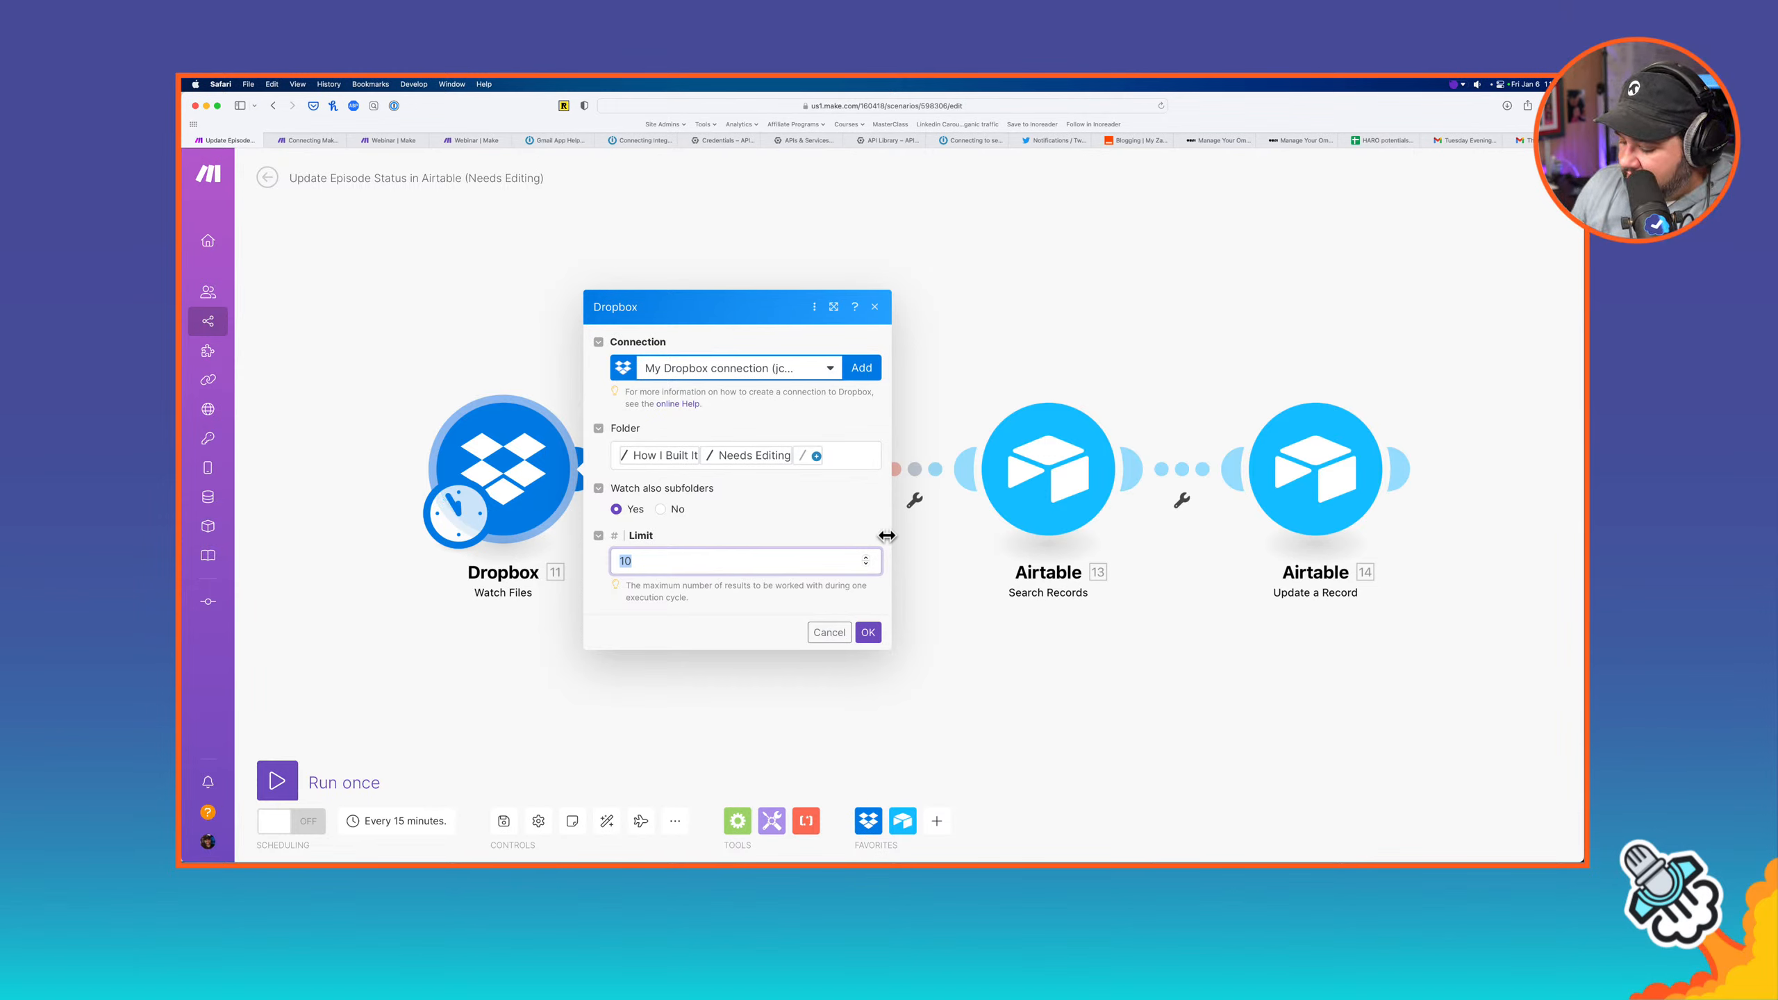
text(42)
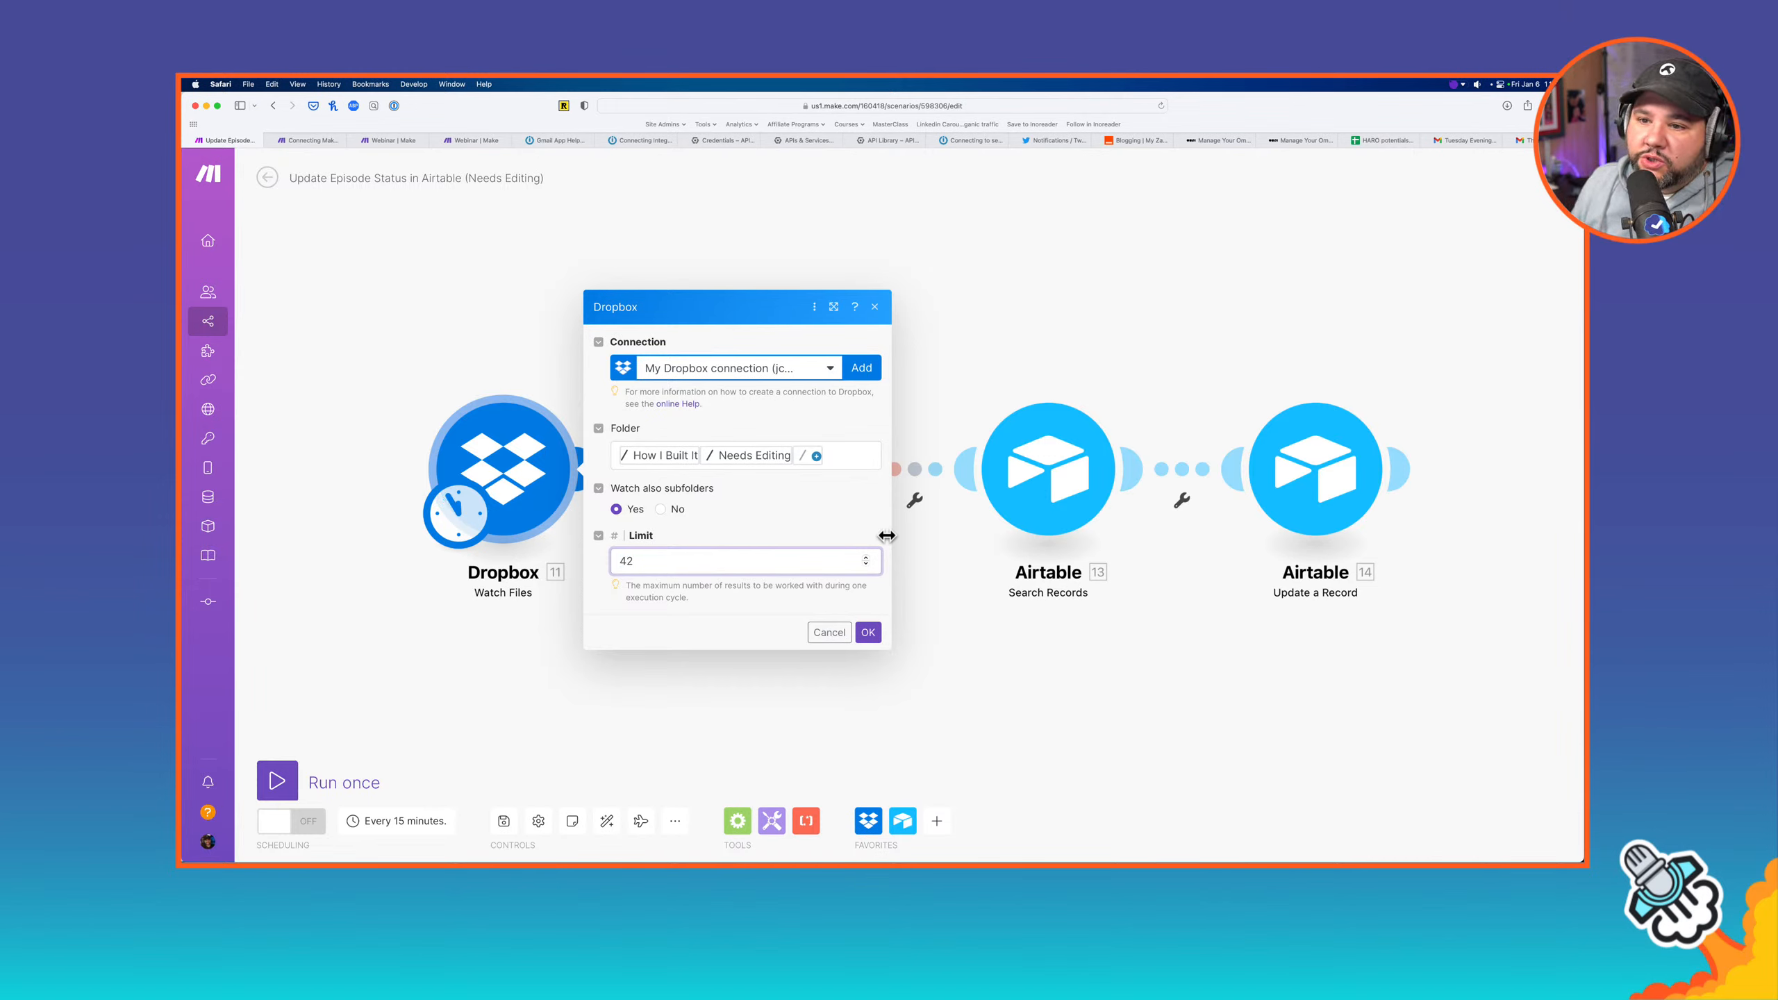
click(868, 633)
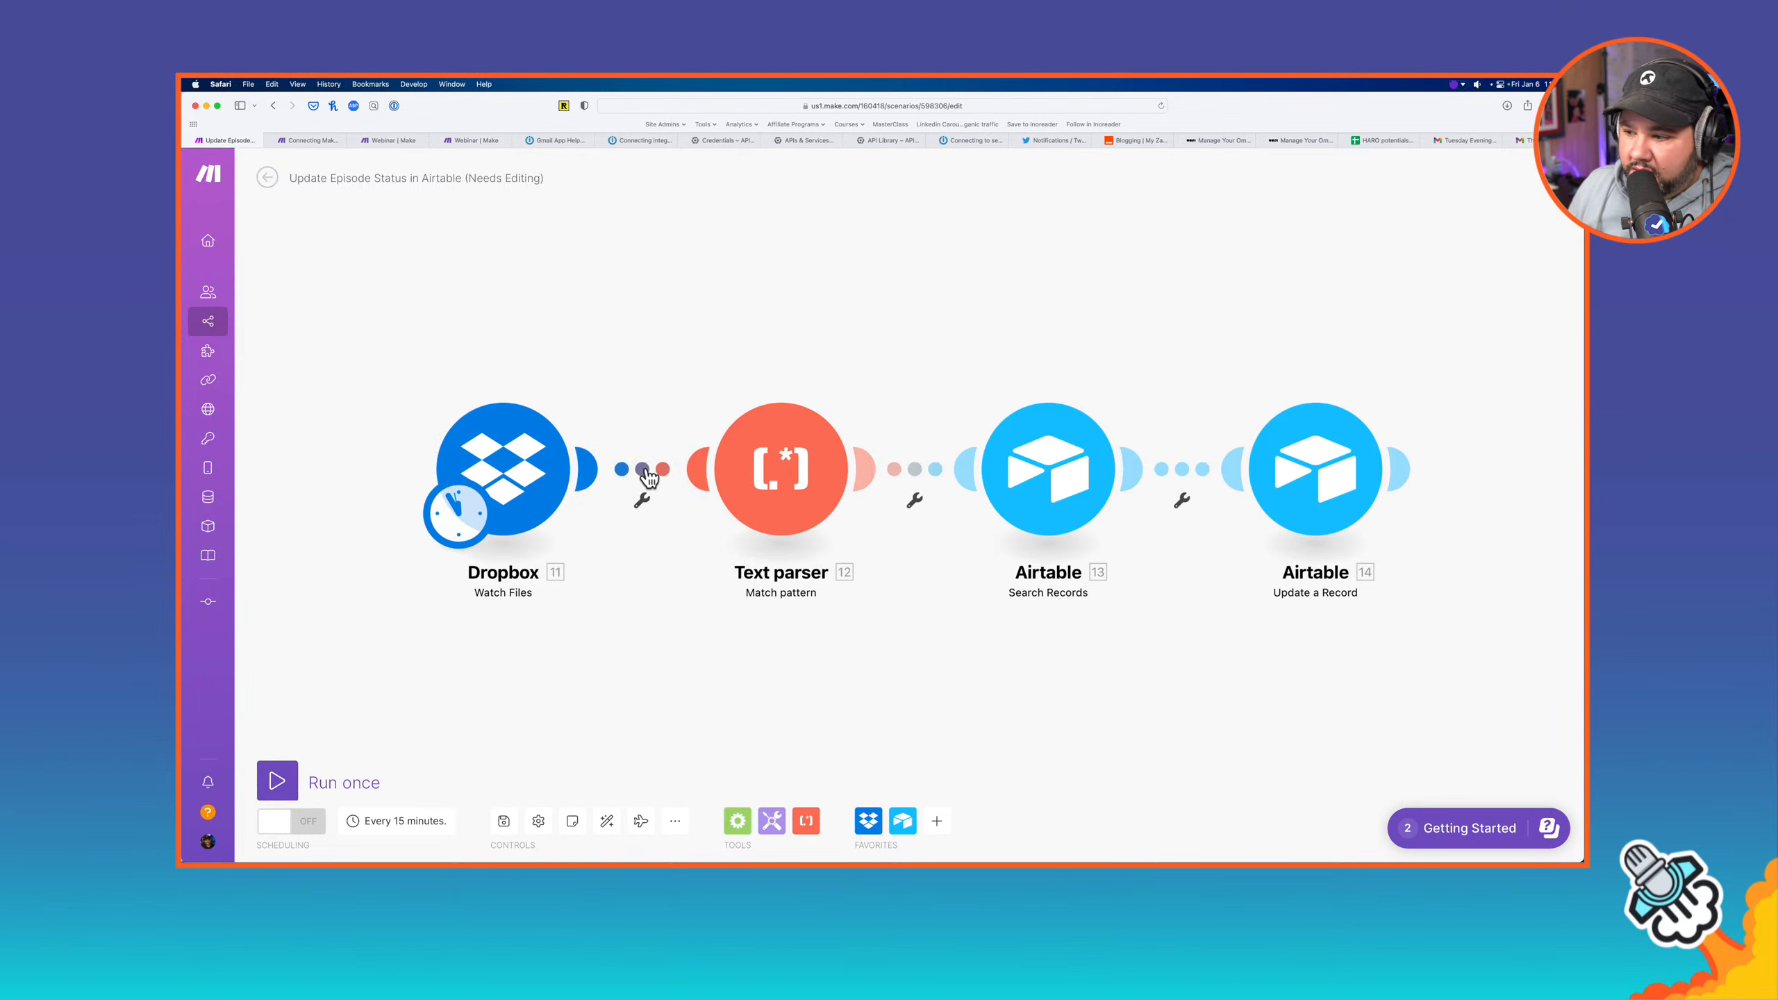
click(542, 484)
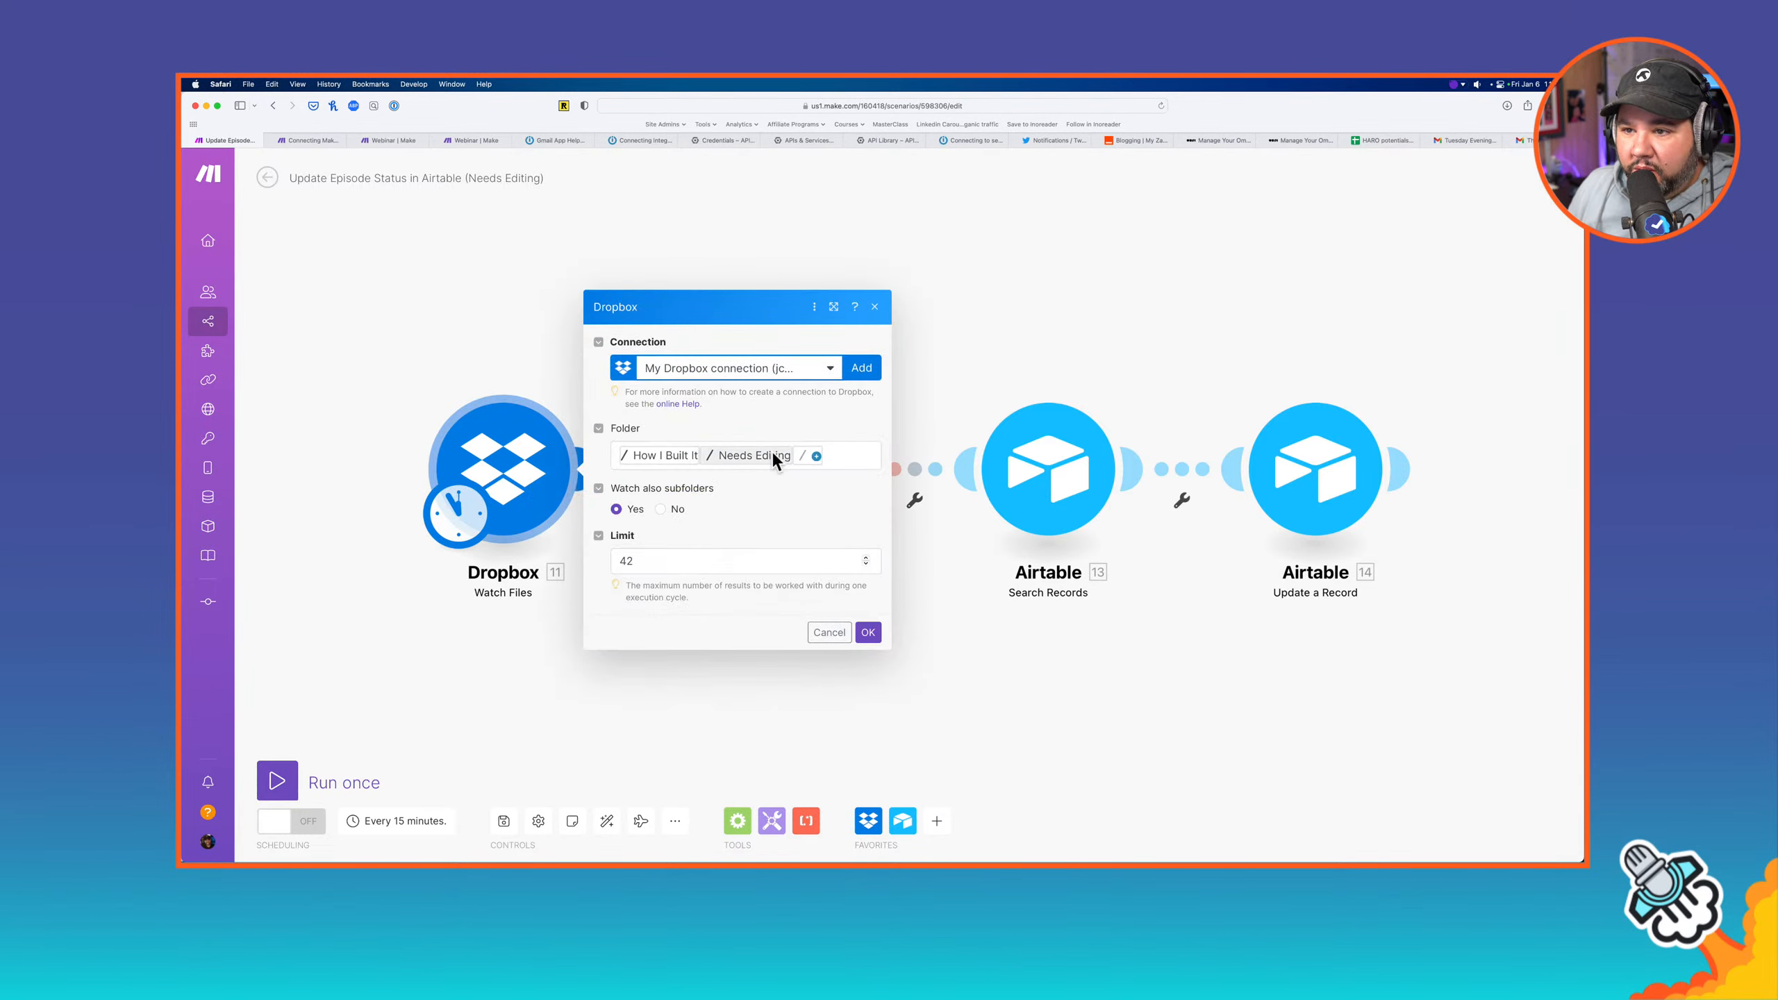
click(586, 436)
click(642, 498)
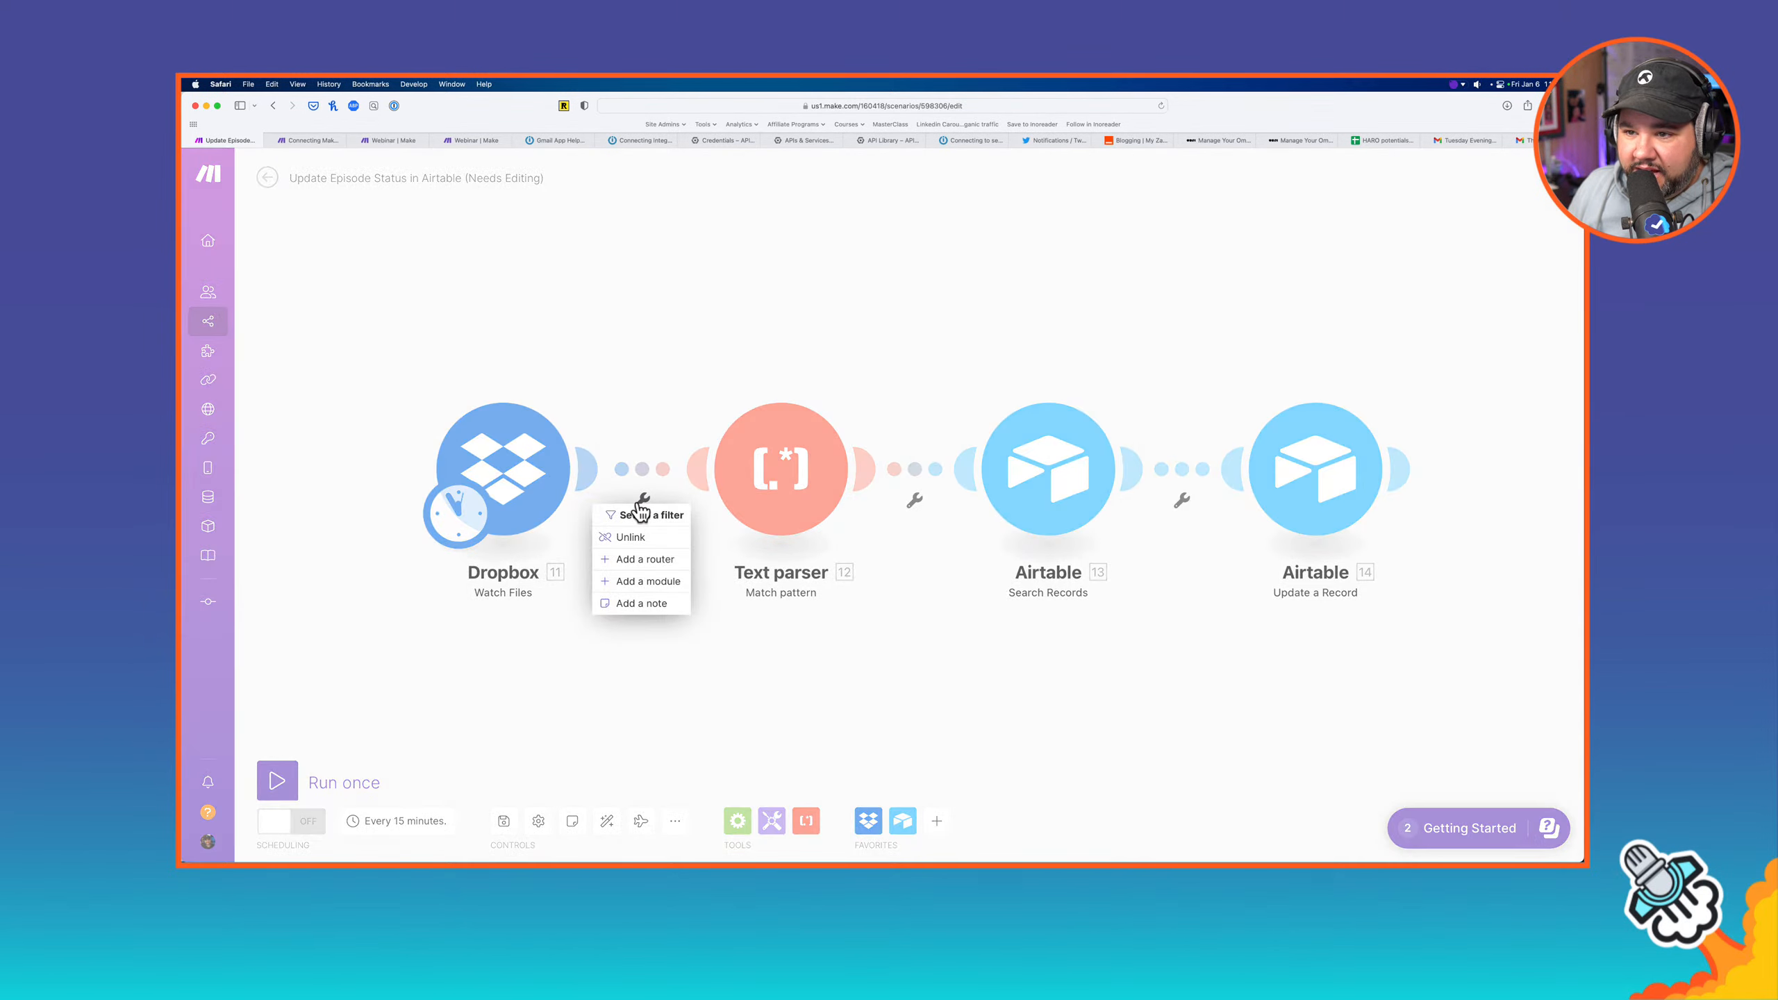
click(639, 519)
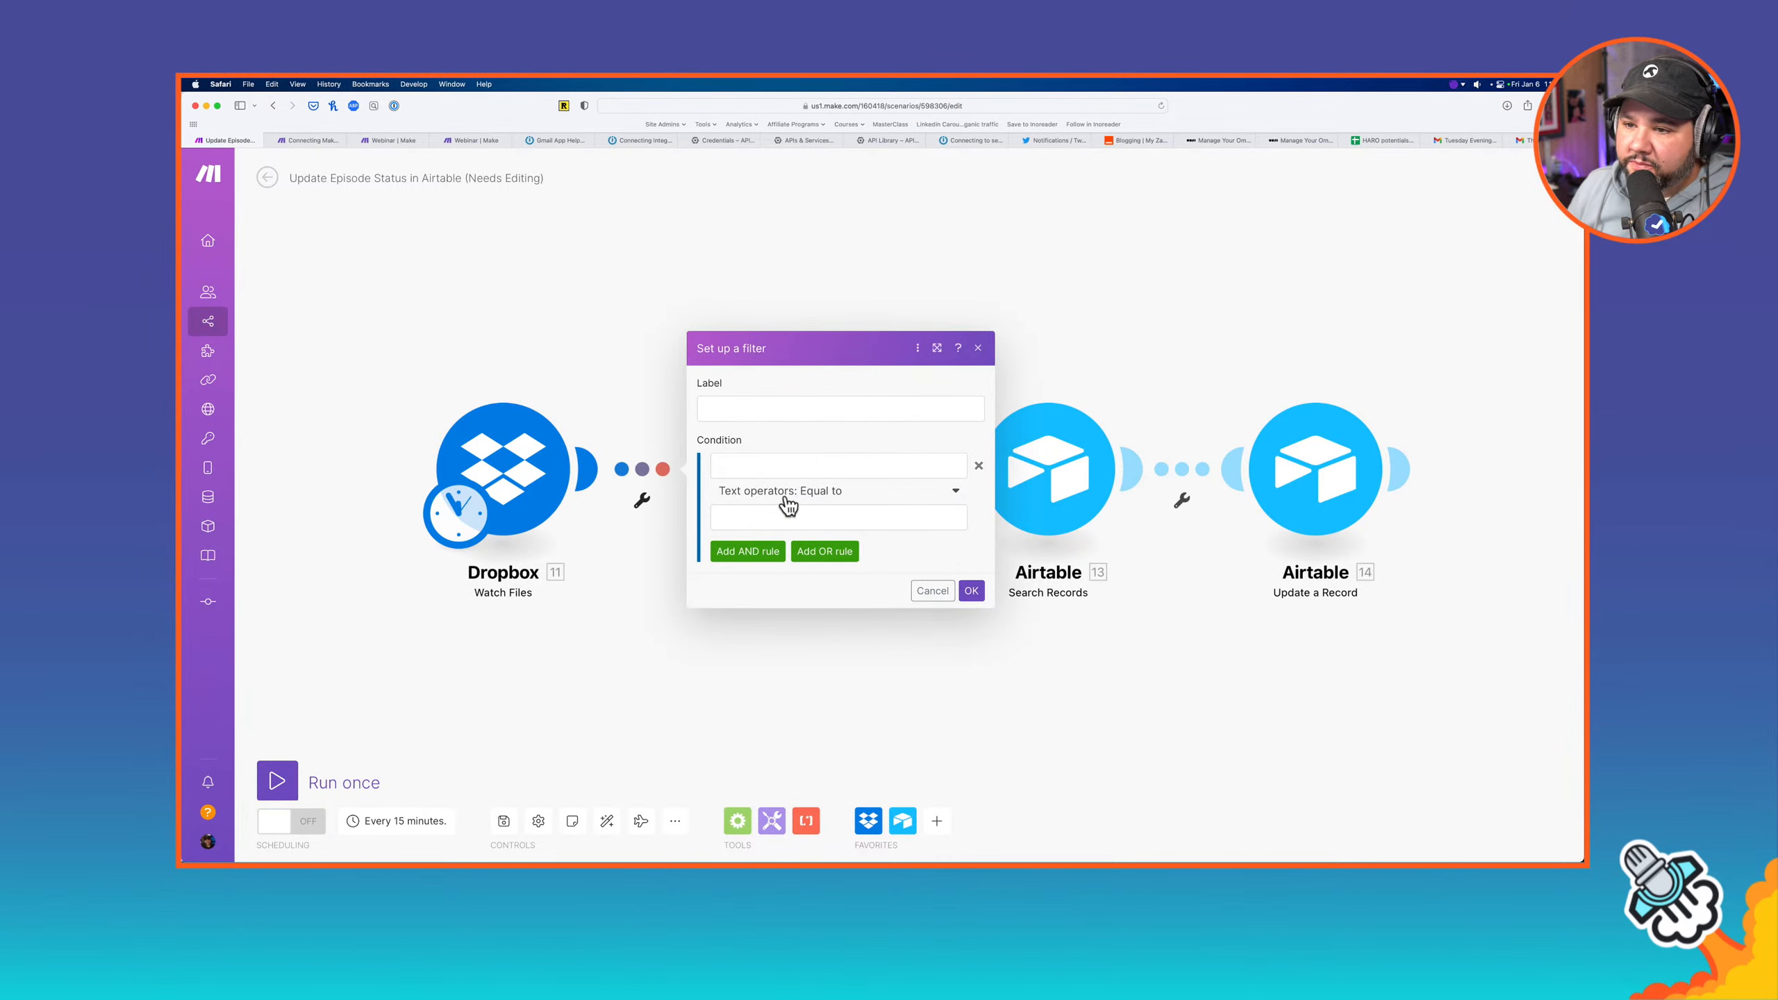
click(788, 465)
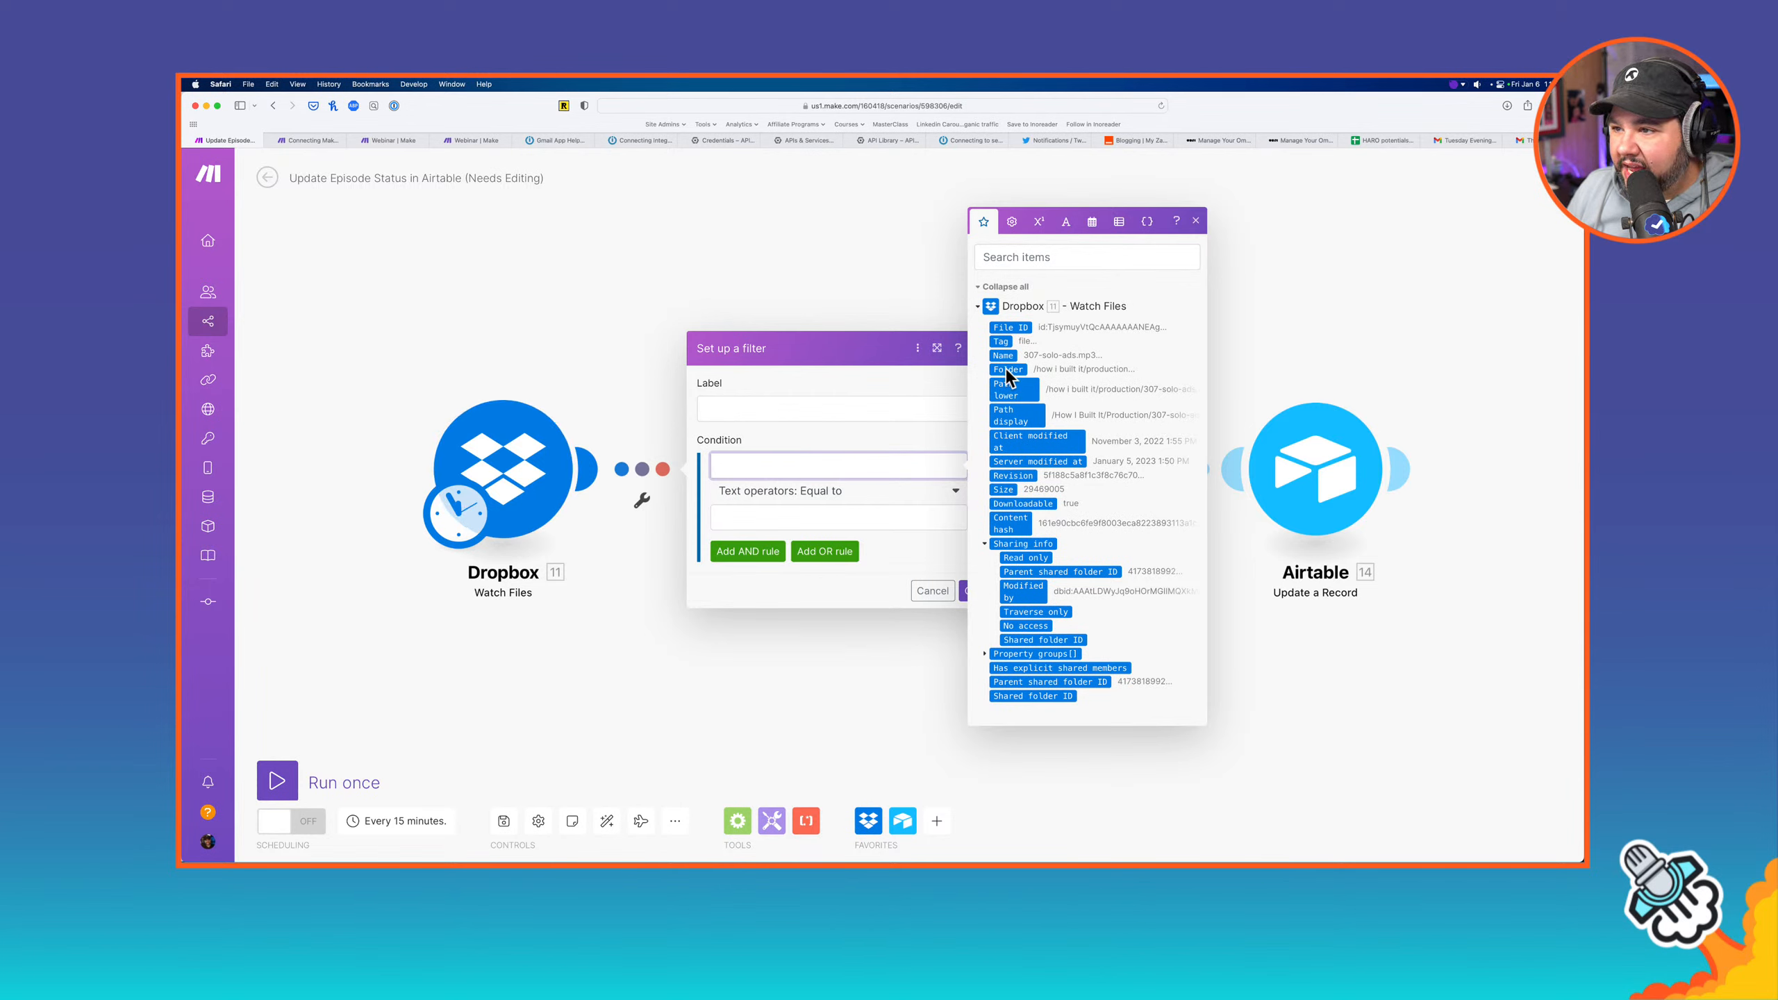
click(725, 264)
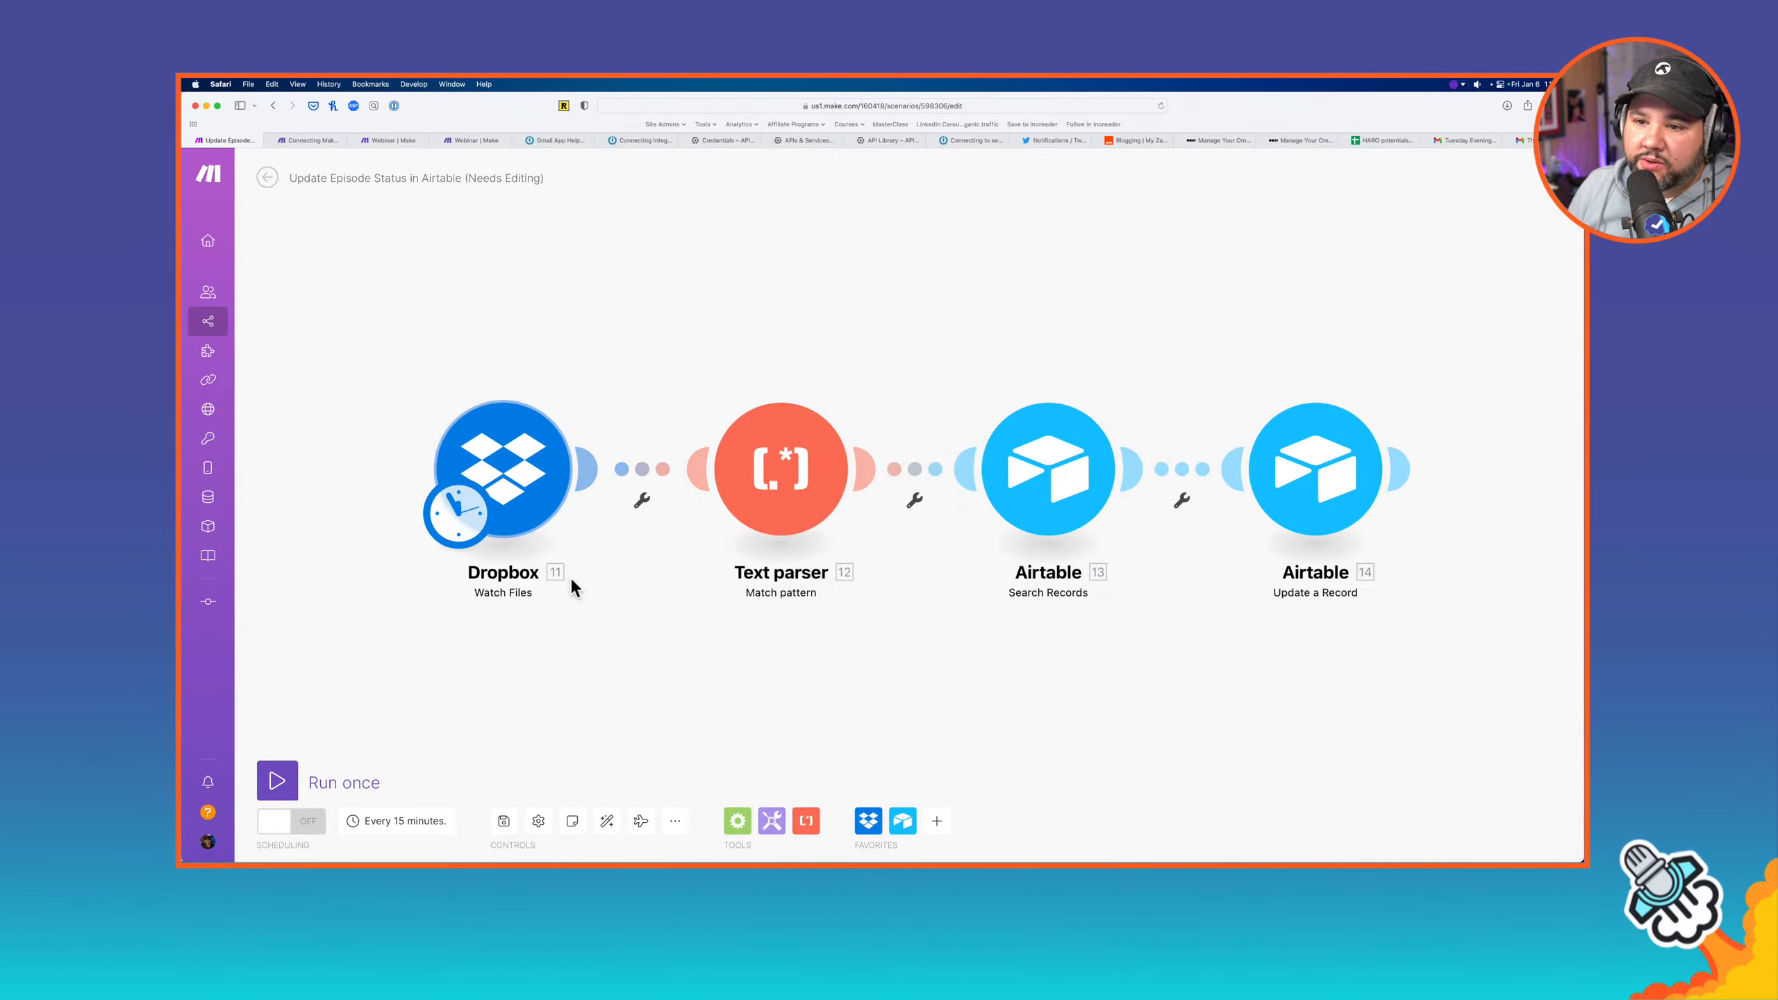
Set up a filter between the Dropbox and Text parser modules and label it Instructions File
click(642, 506)
click(650, 513)
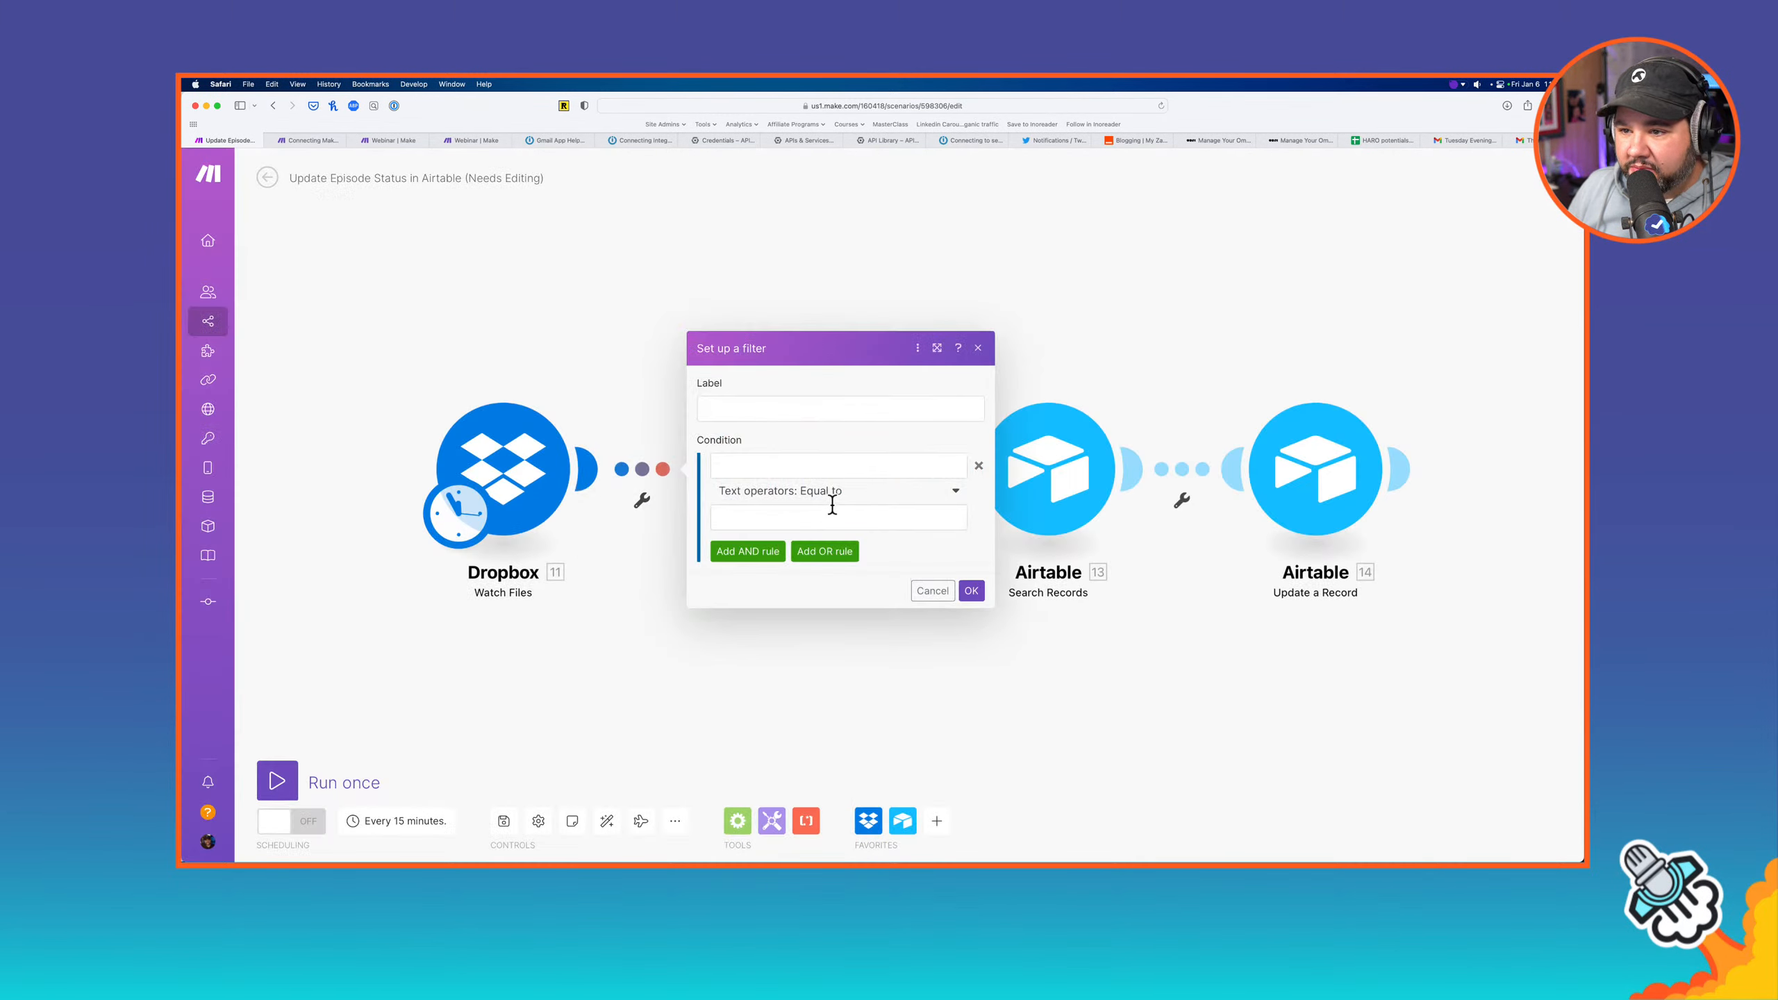
click(777, 408)
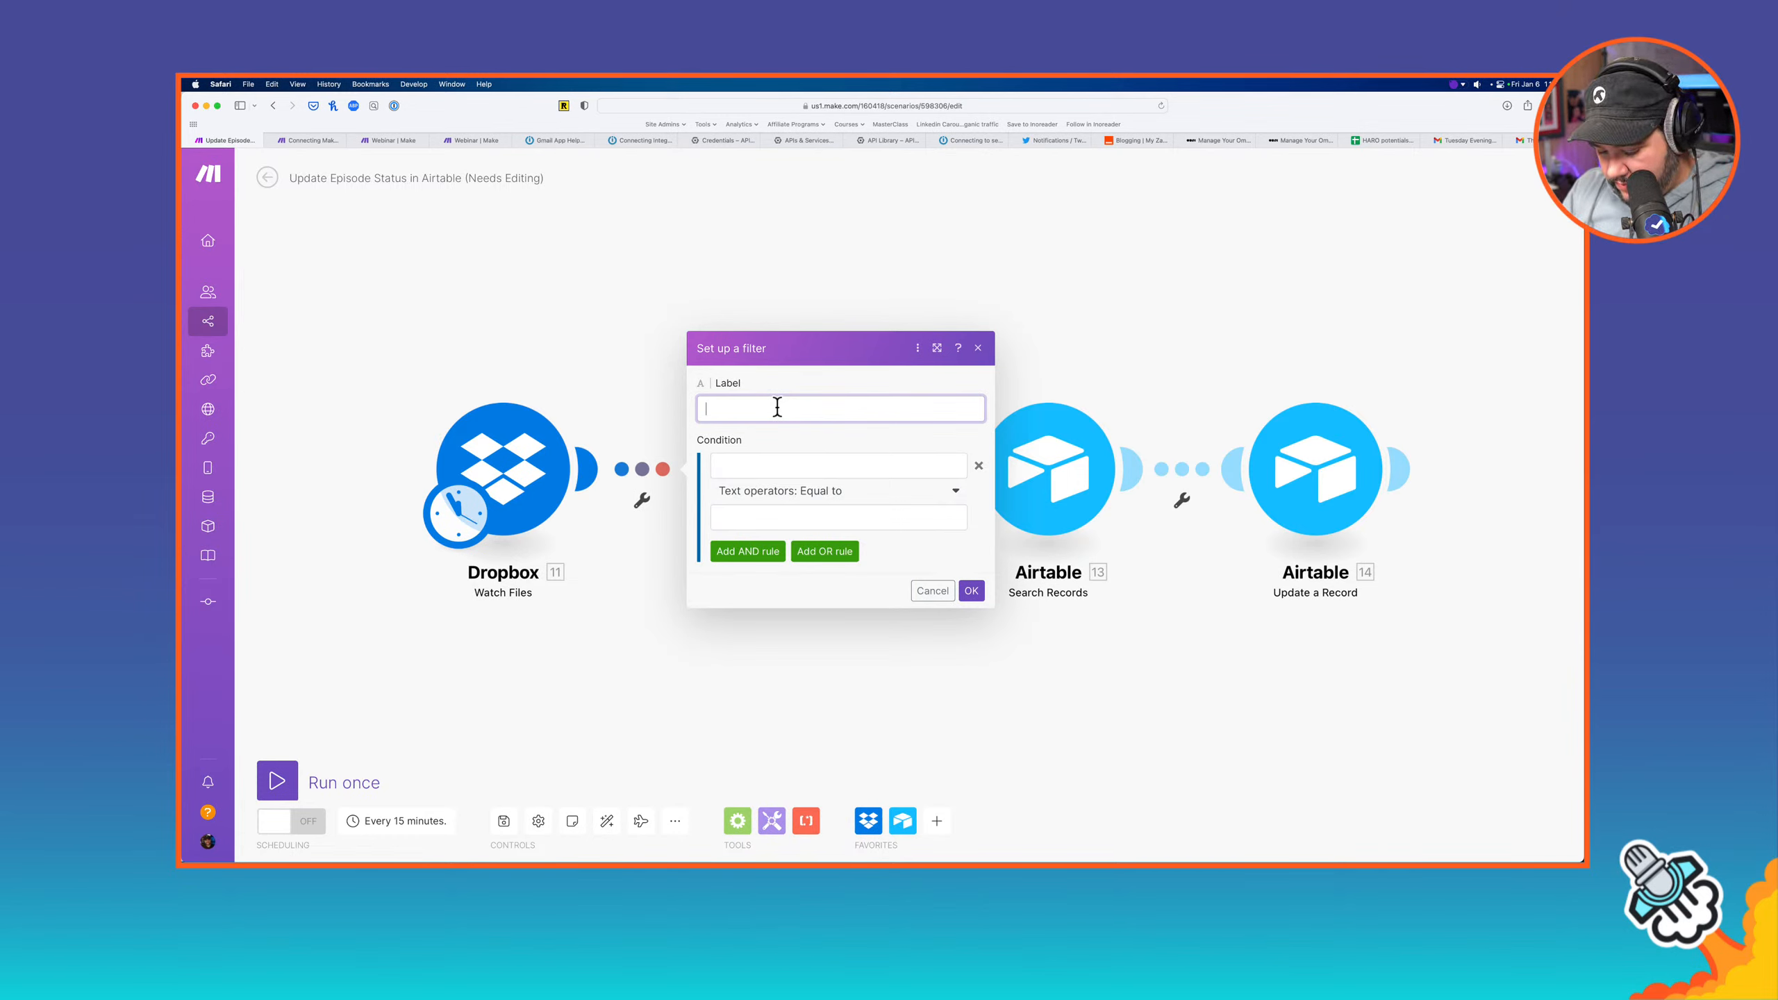
text(Instructions File)
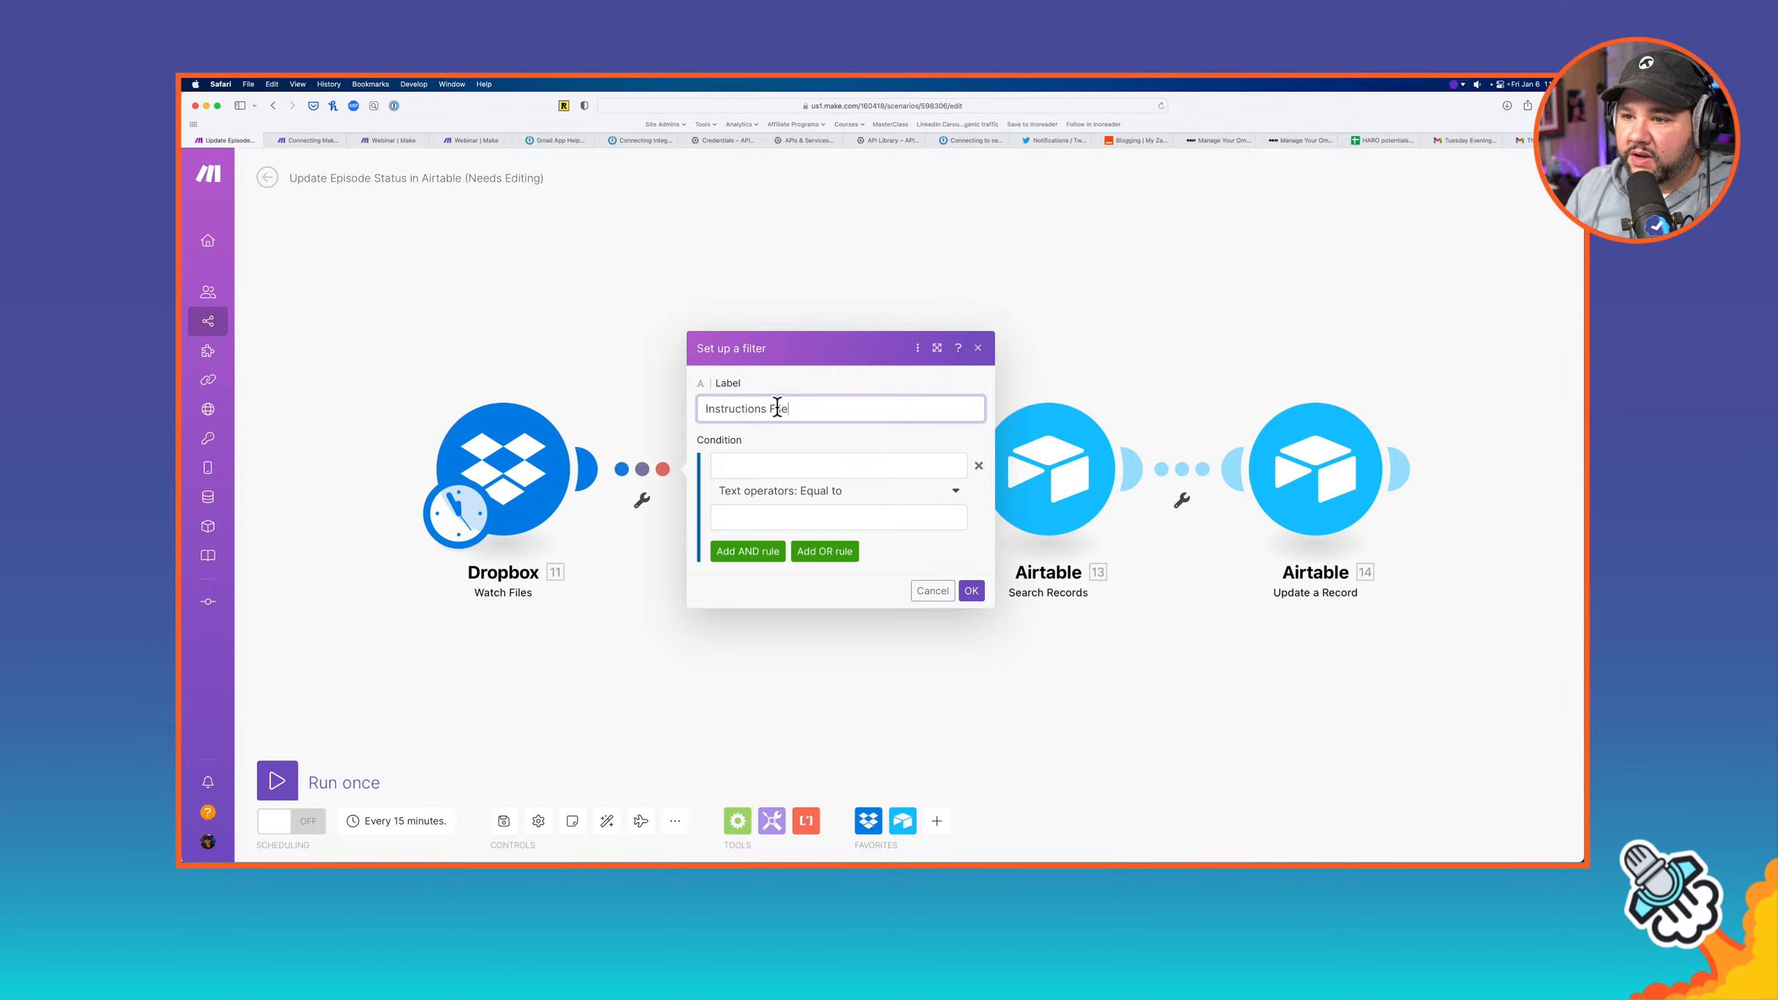
Set the filter condition so the Dropbox file Name contains instructions.txt, and apply the filter
click(767, 462)
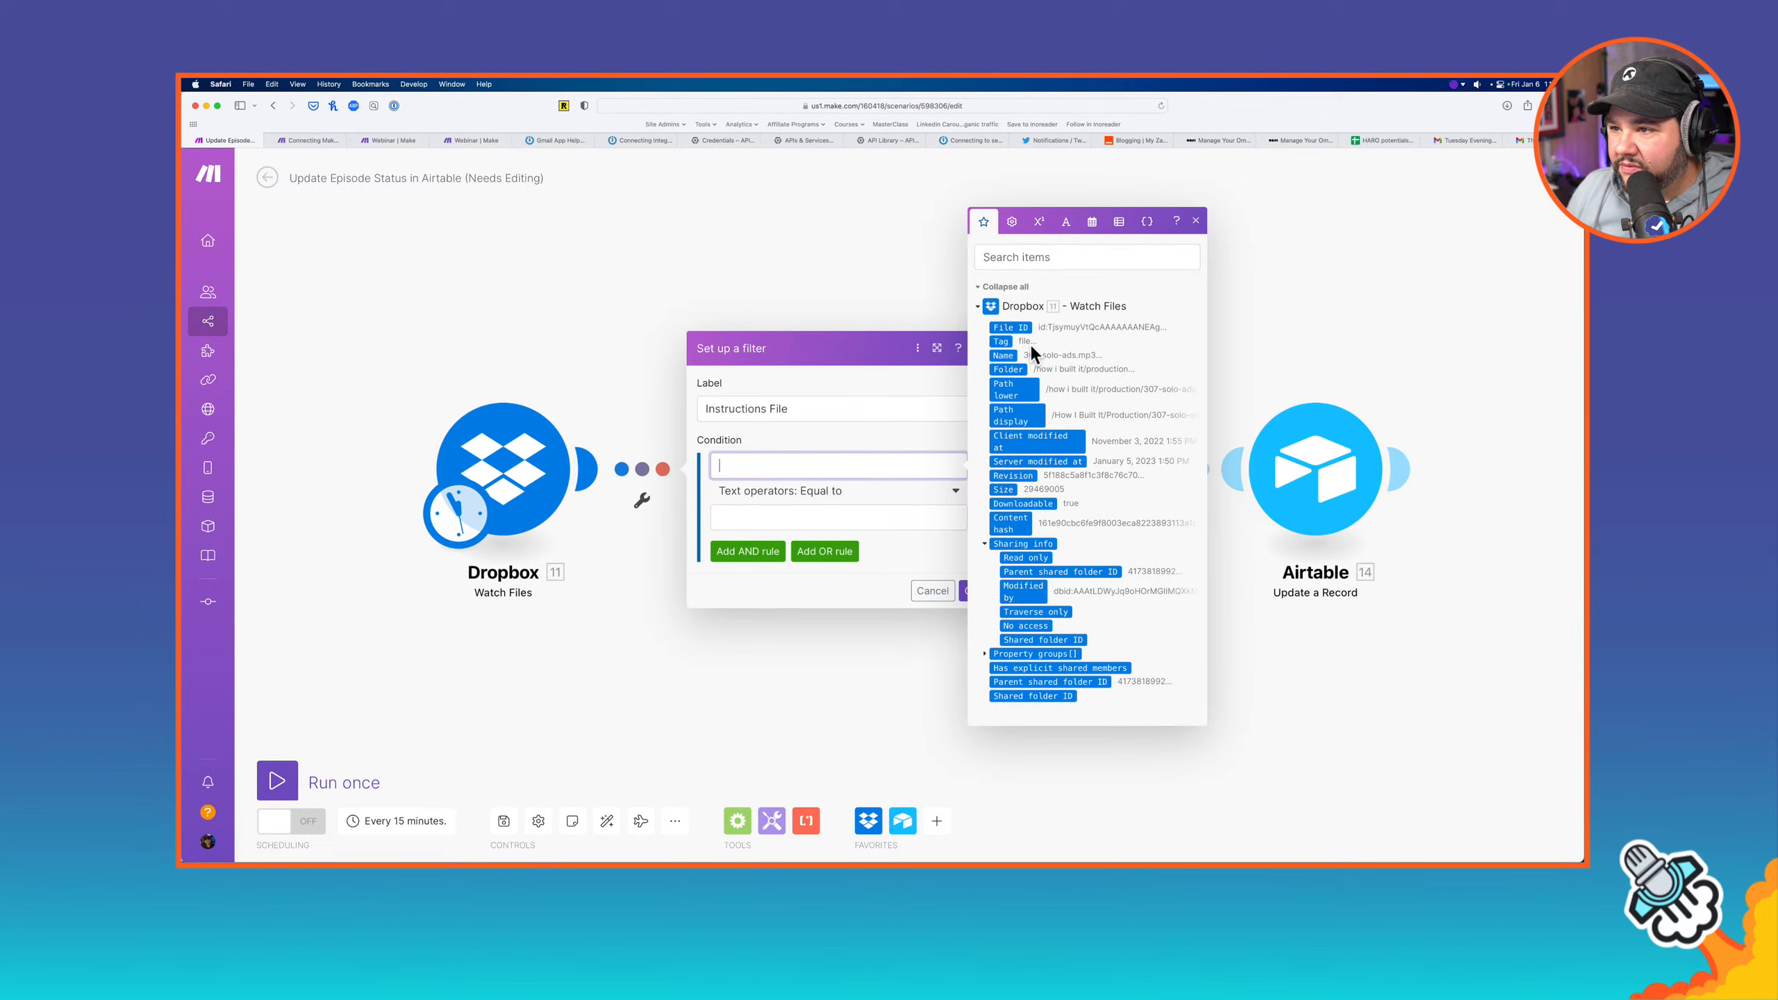
click(1012, 353)
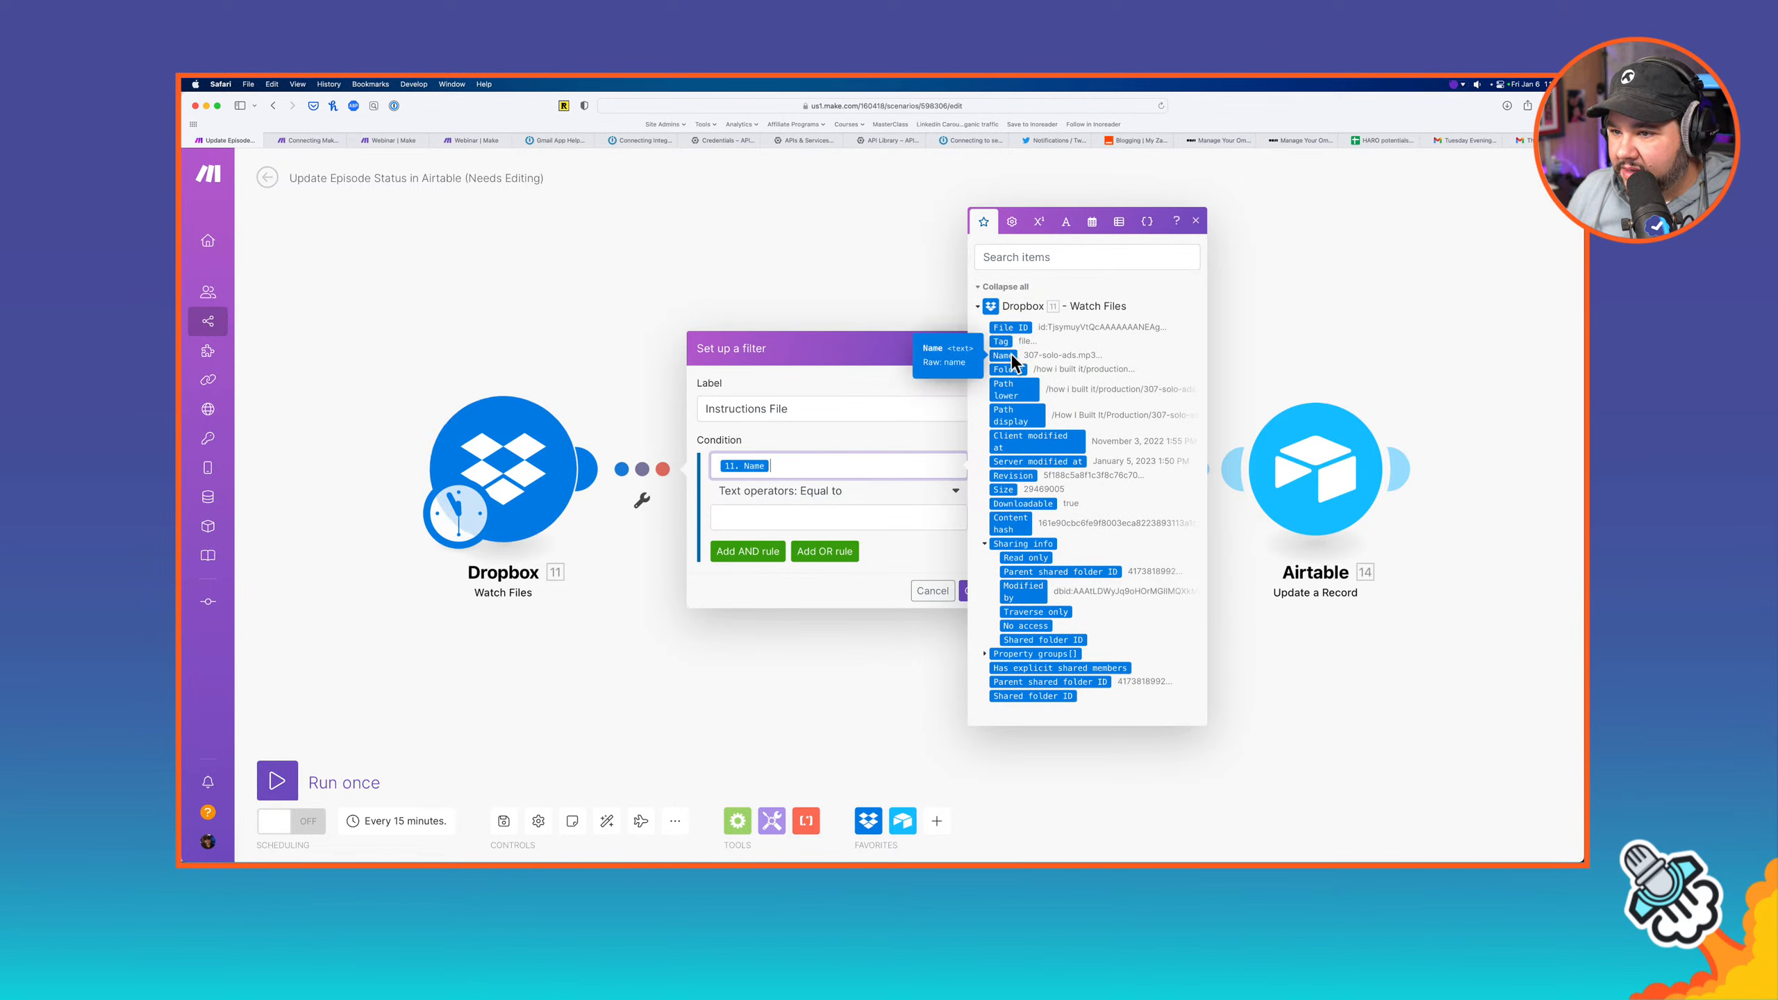
click(844, 493)
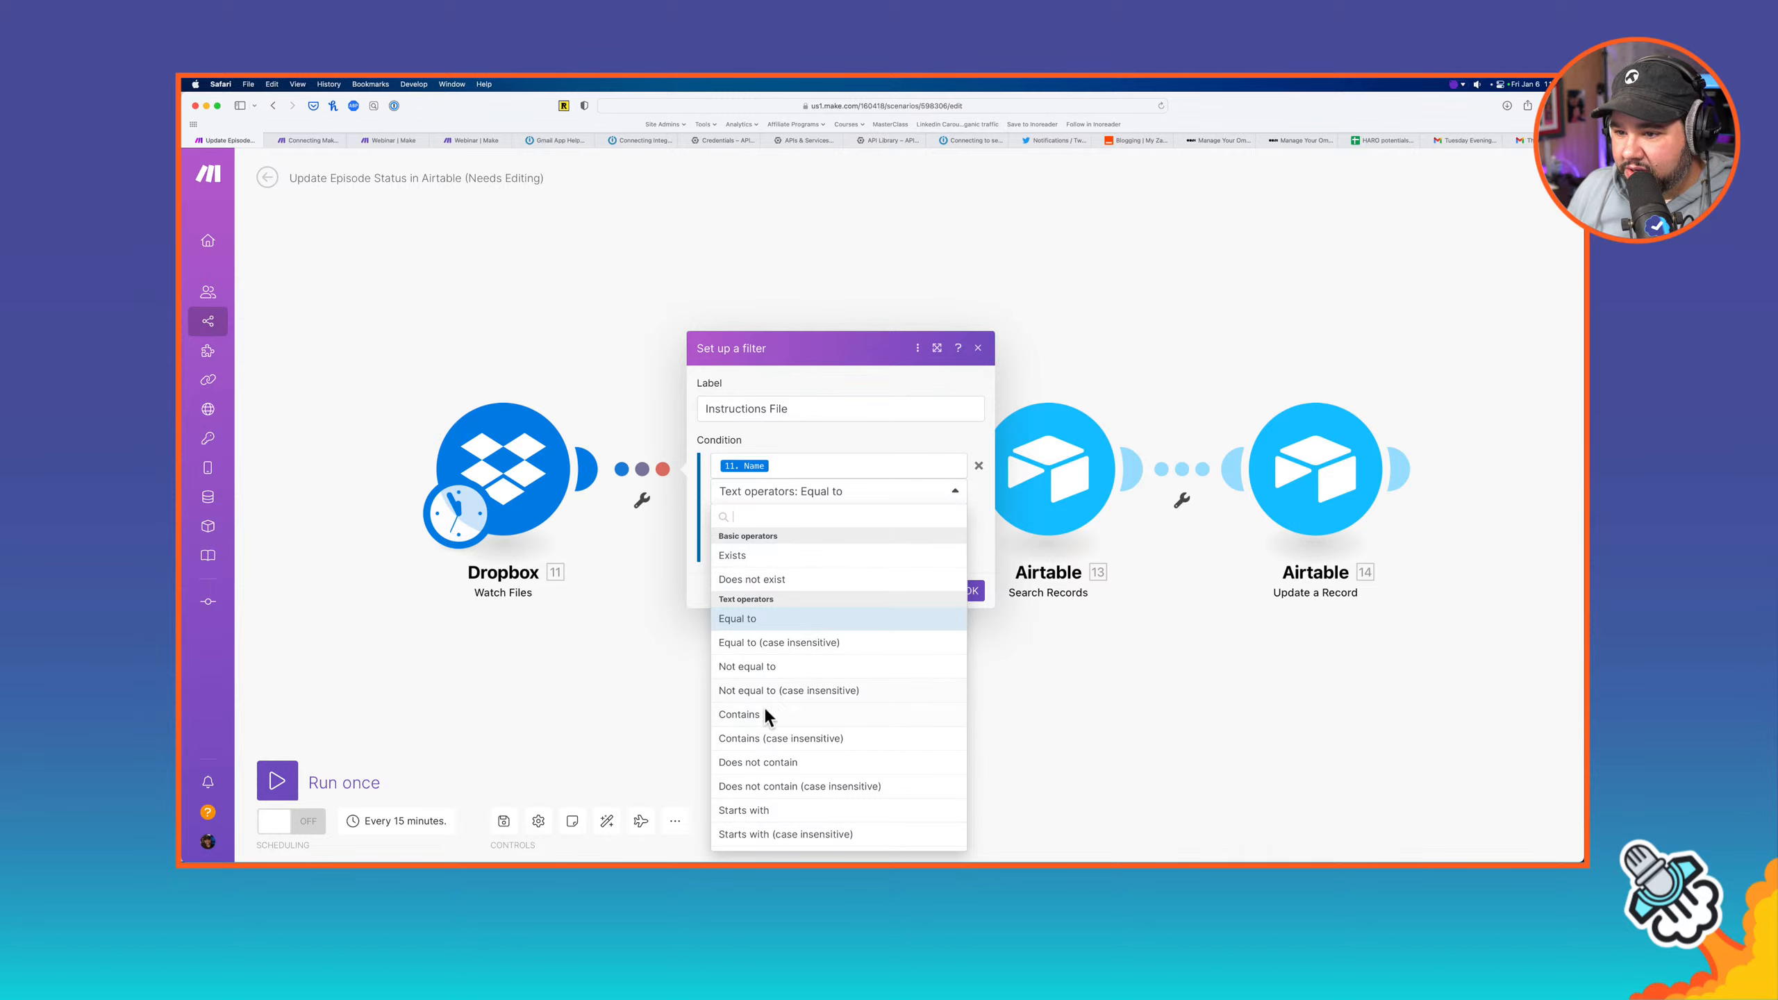
click(739, 714)
click(793, 517)
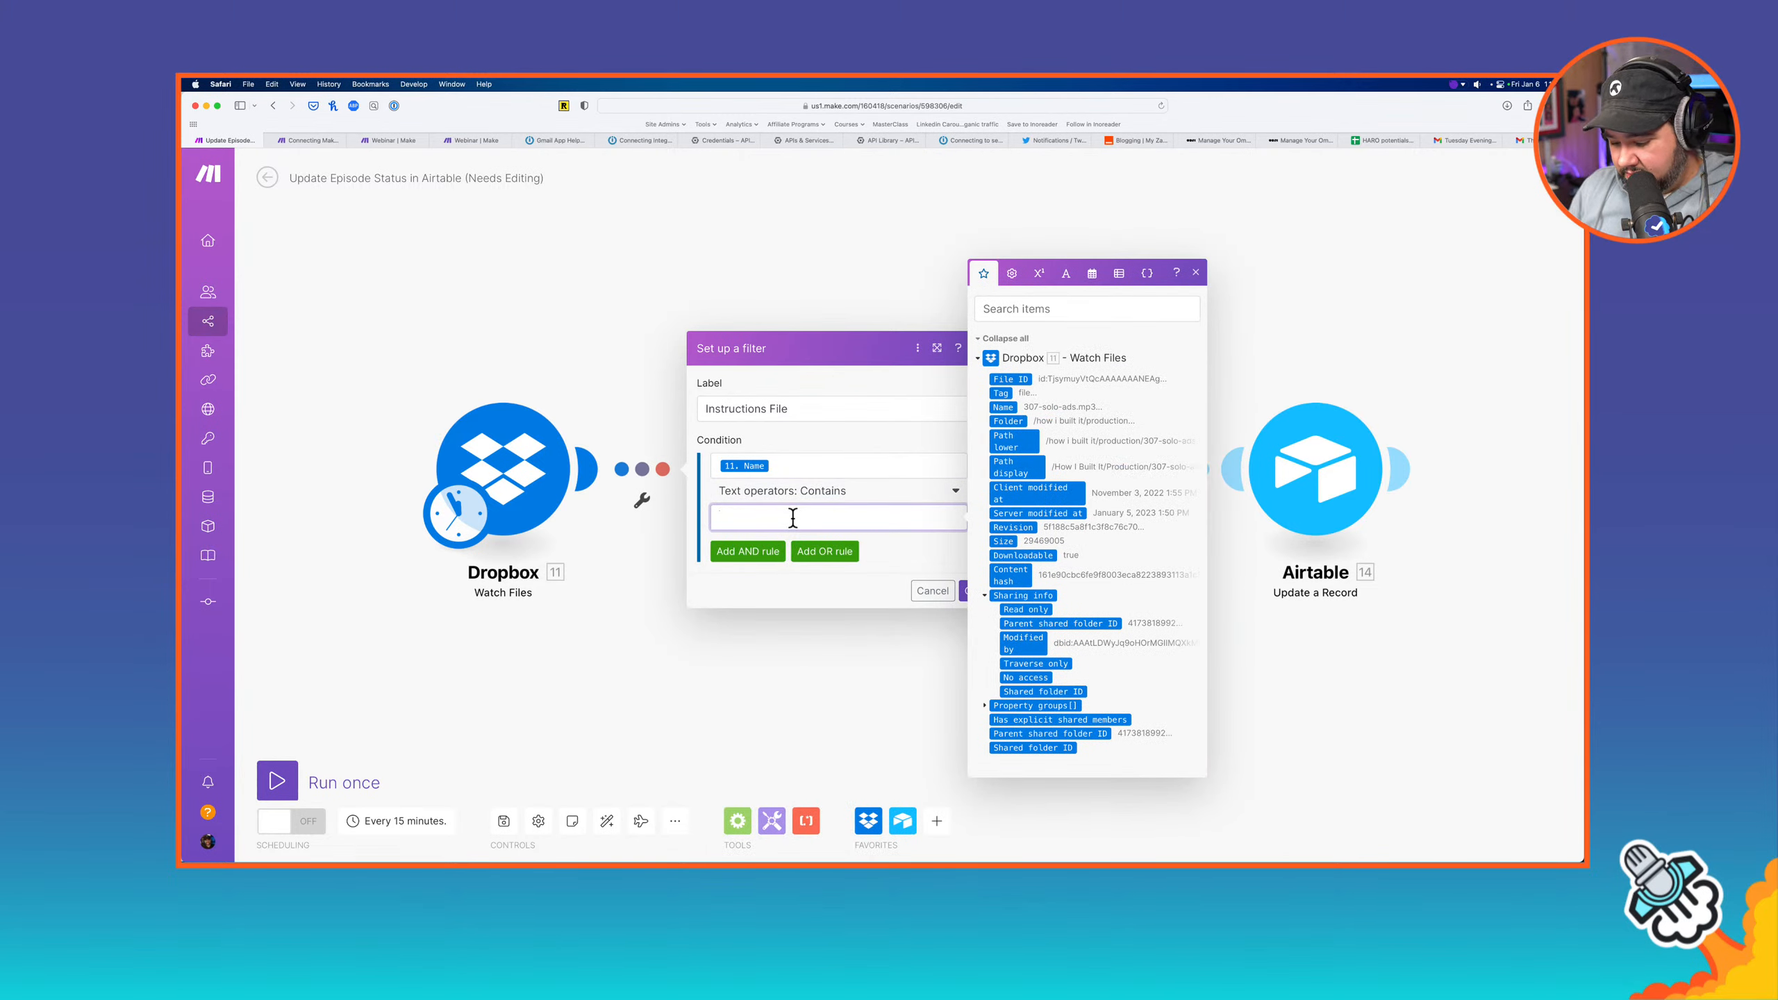
text(instructions.)
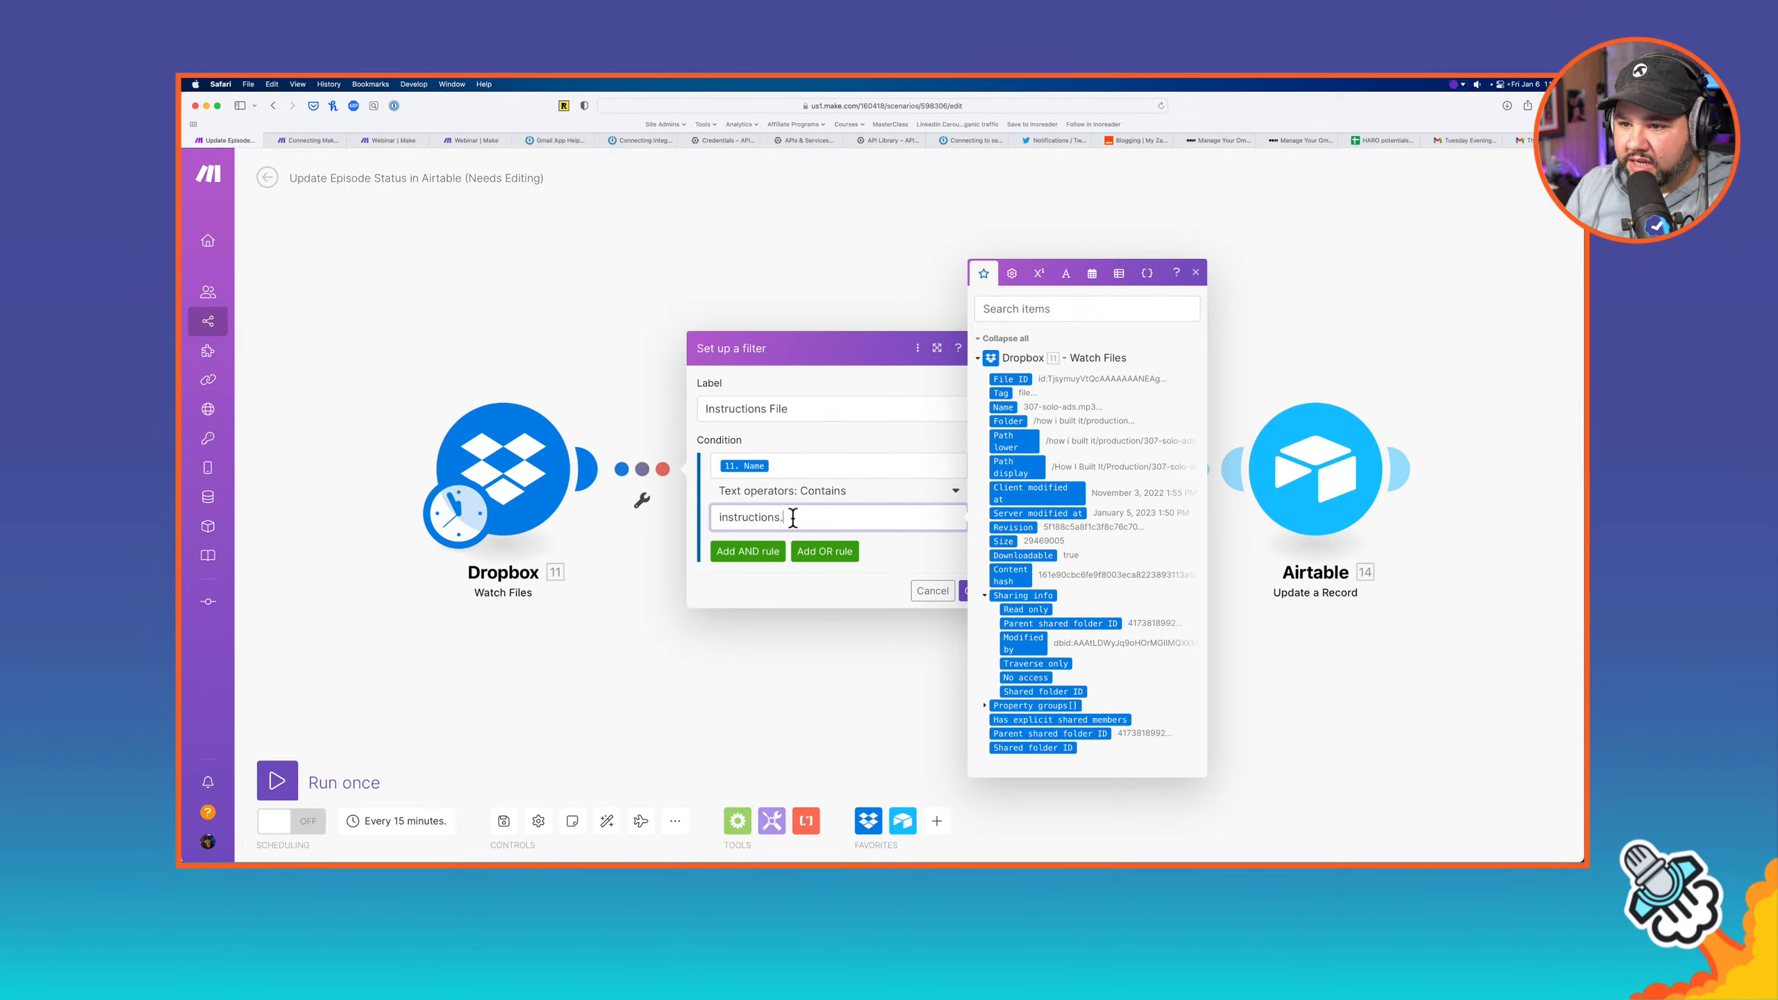
text(txt)
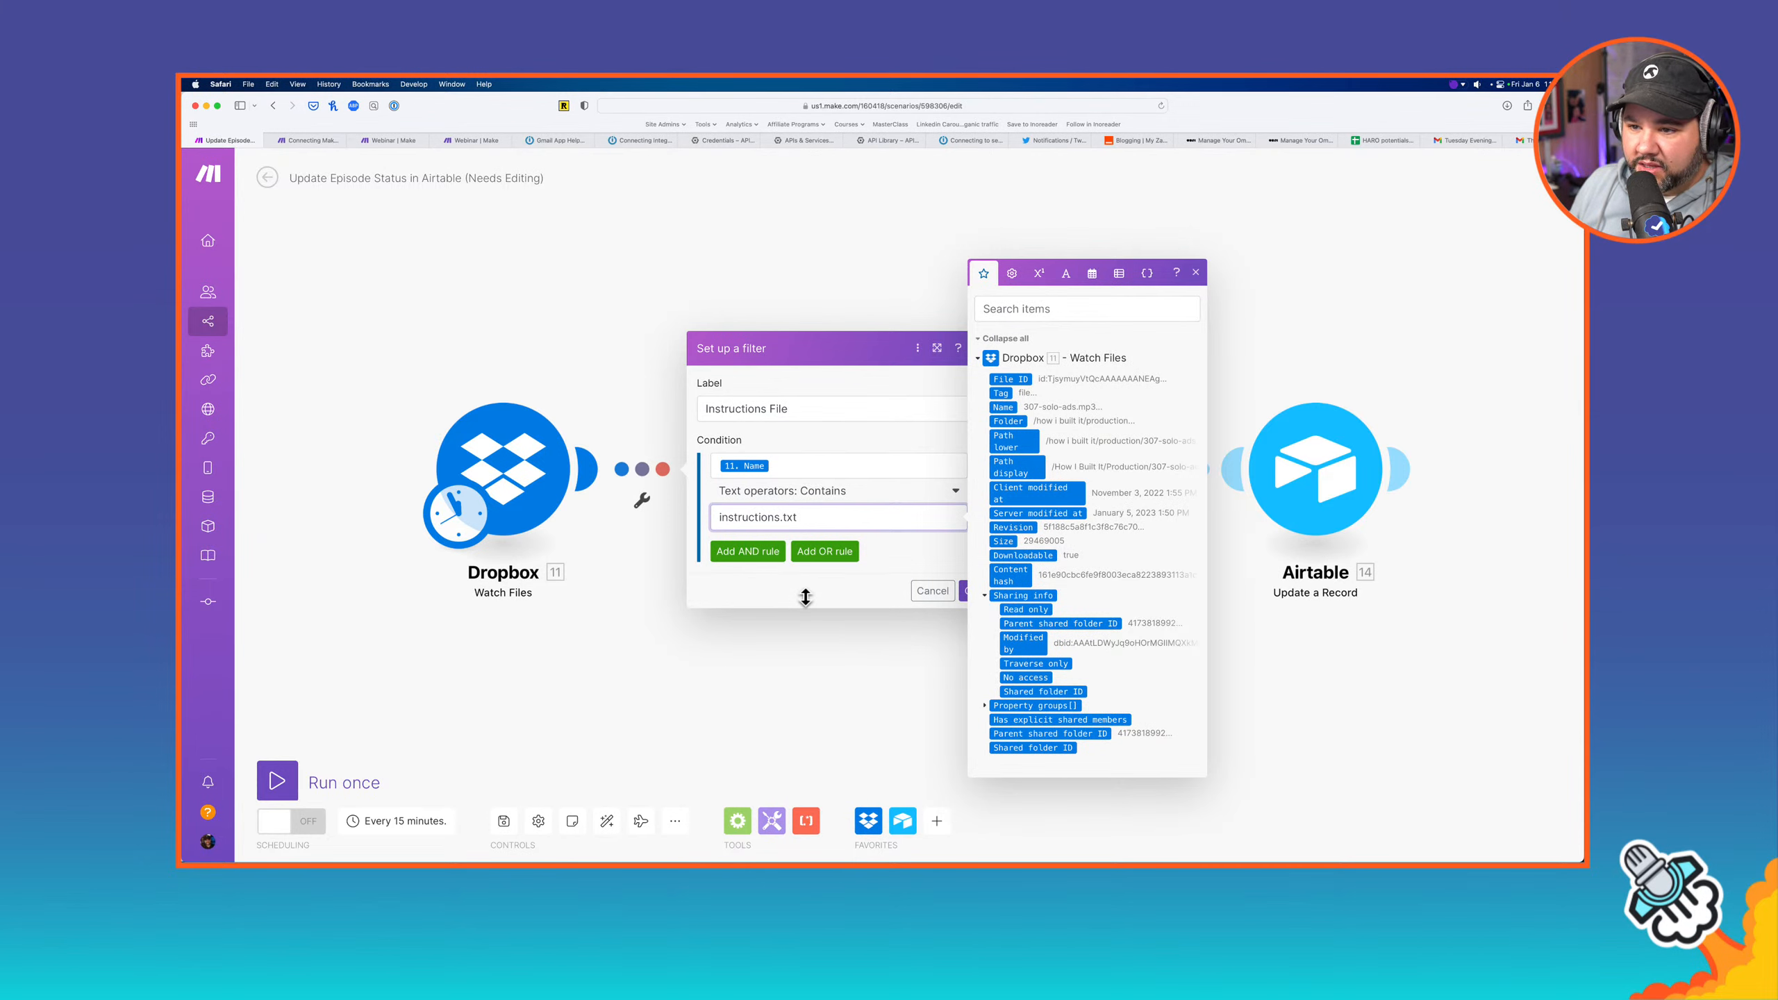
click(805, 597)
click(972, 592)
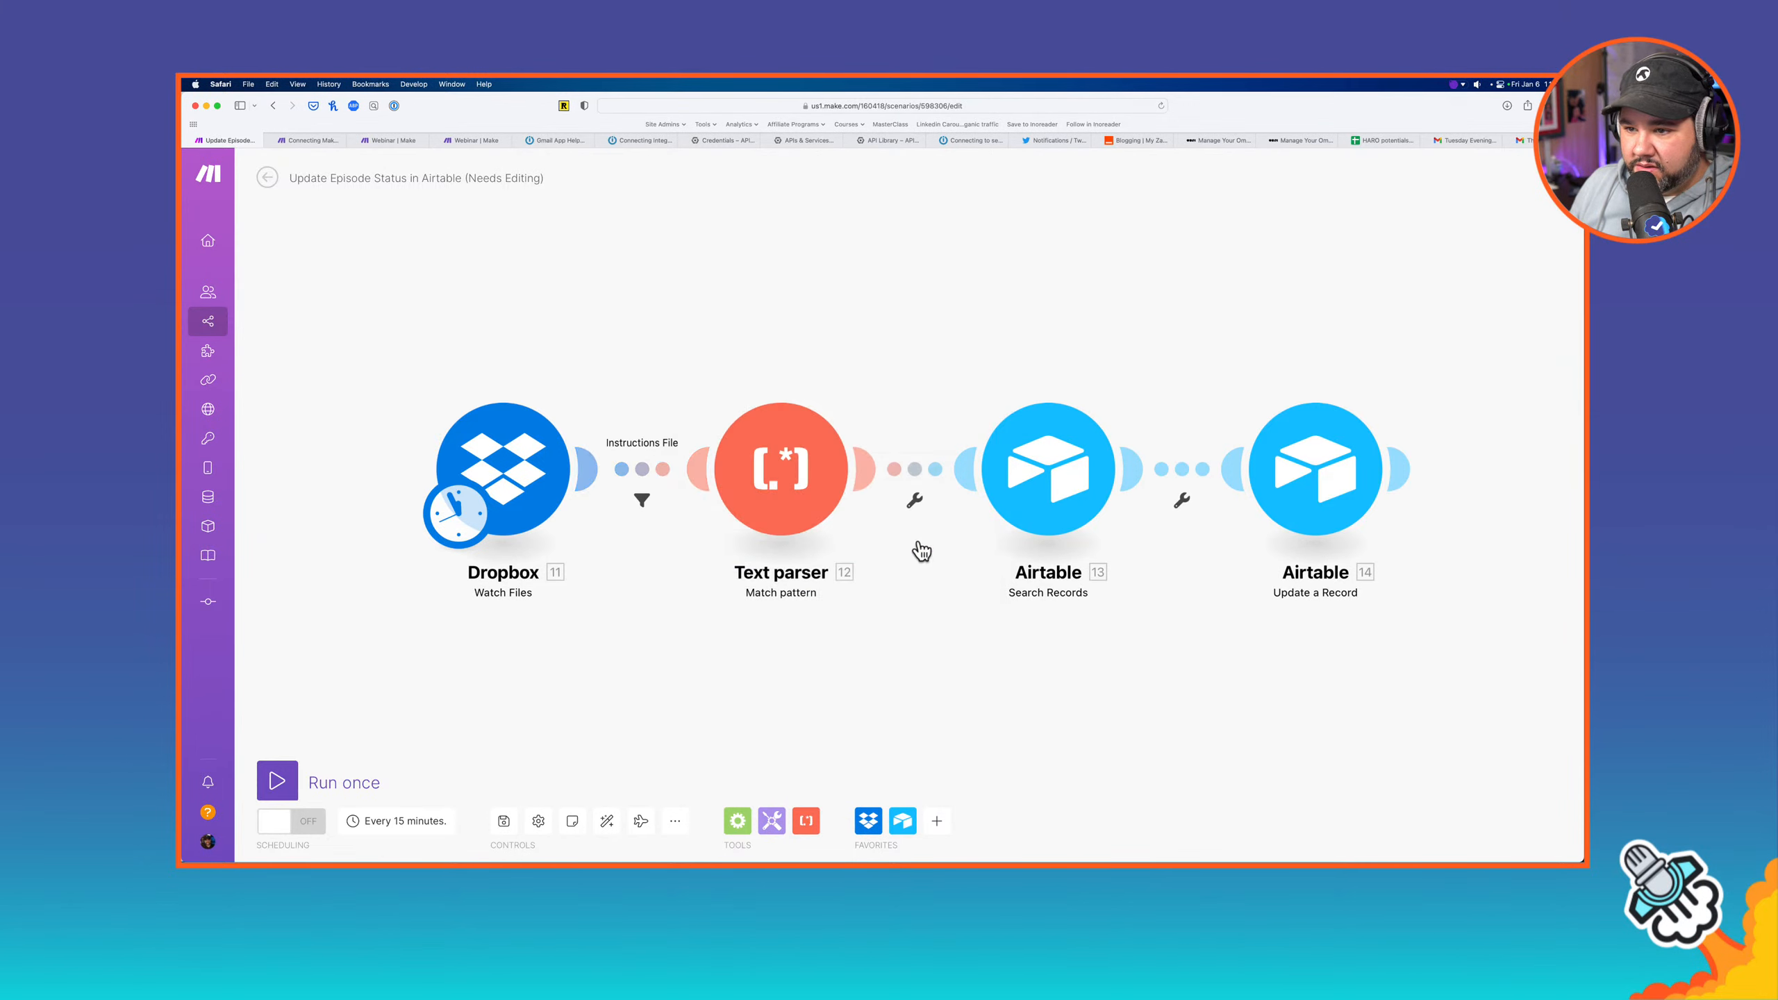
Review the Text parser's pattern and source text, and the Airtable Search Records module's output fields and formula, without changing them
click(787, 482)
click(990, 249)
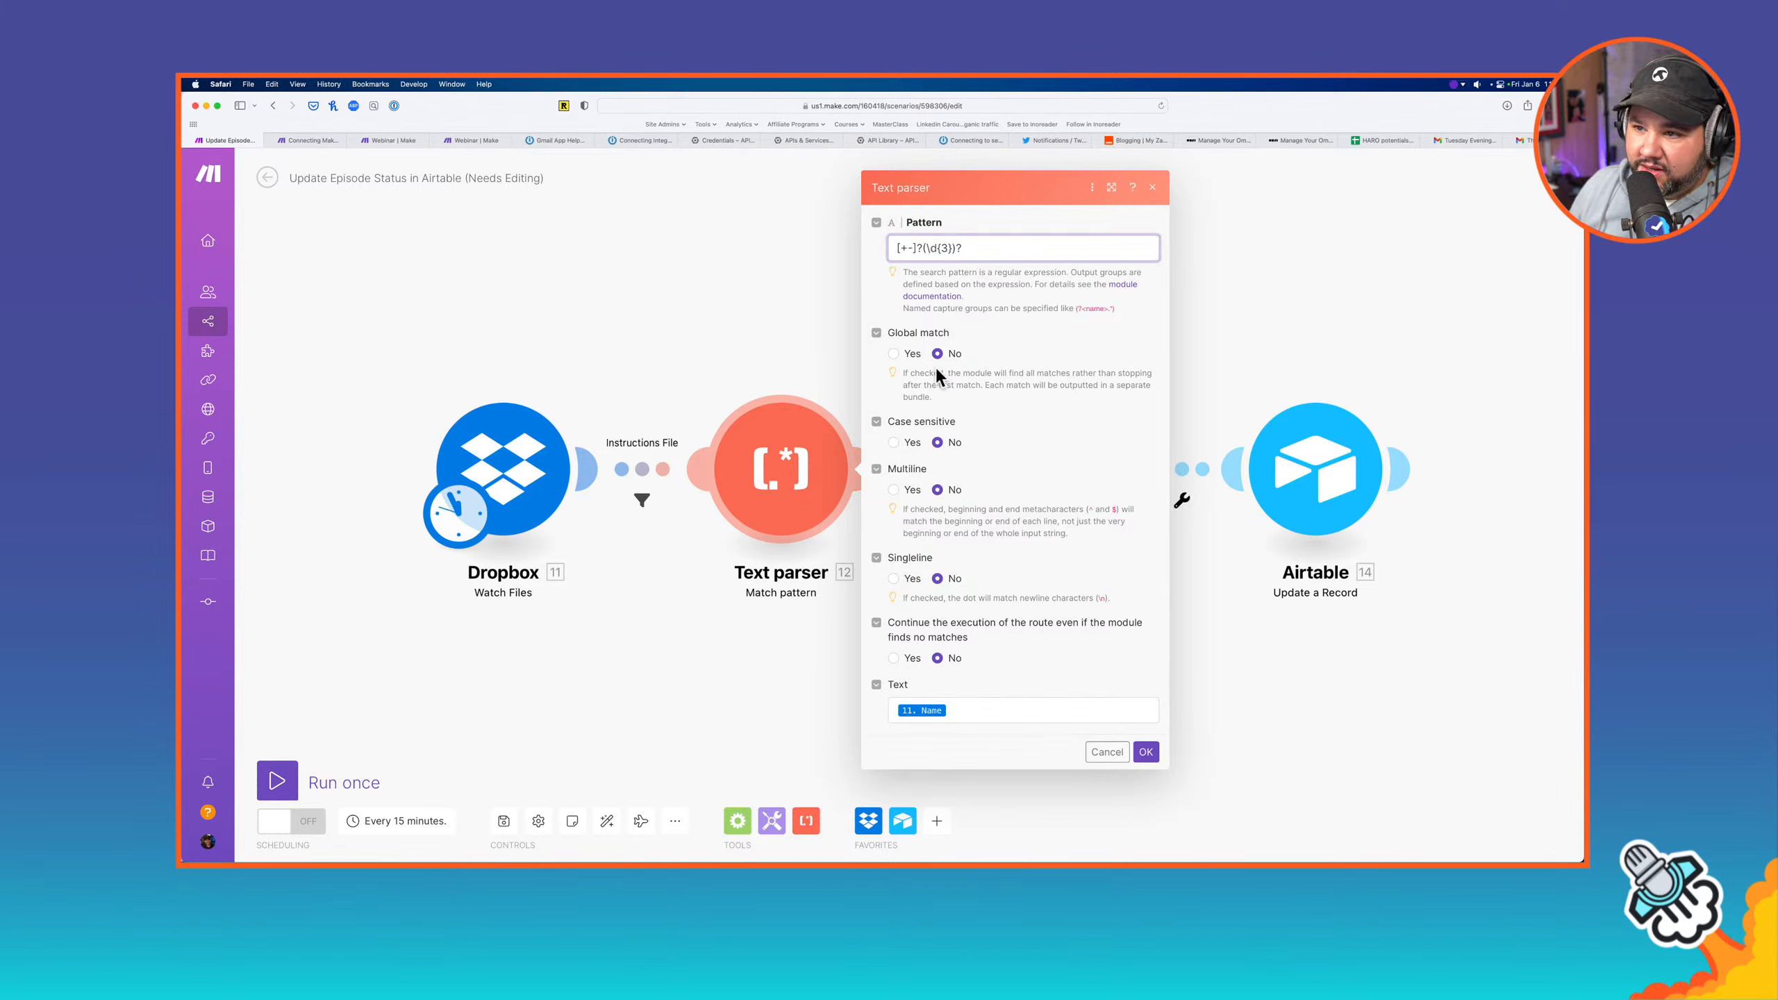
click(939, 715)
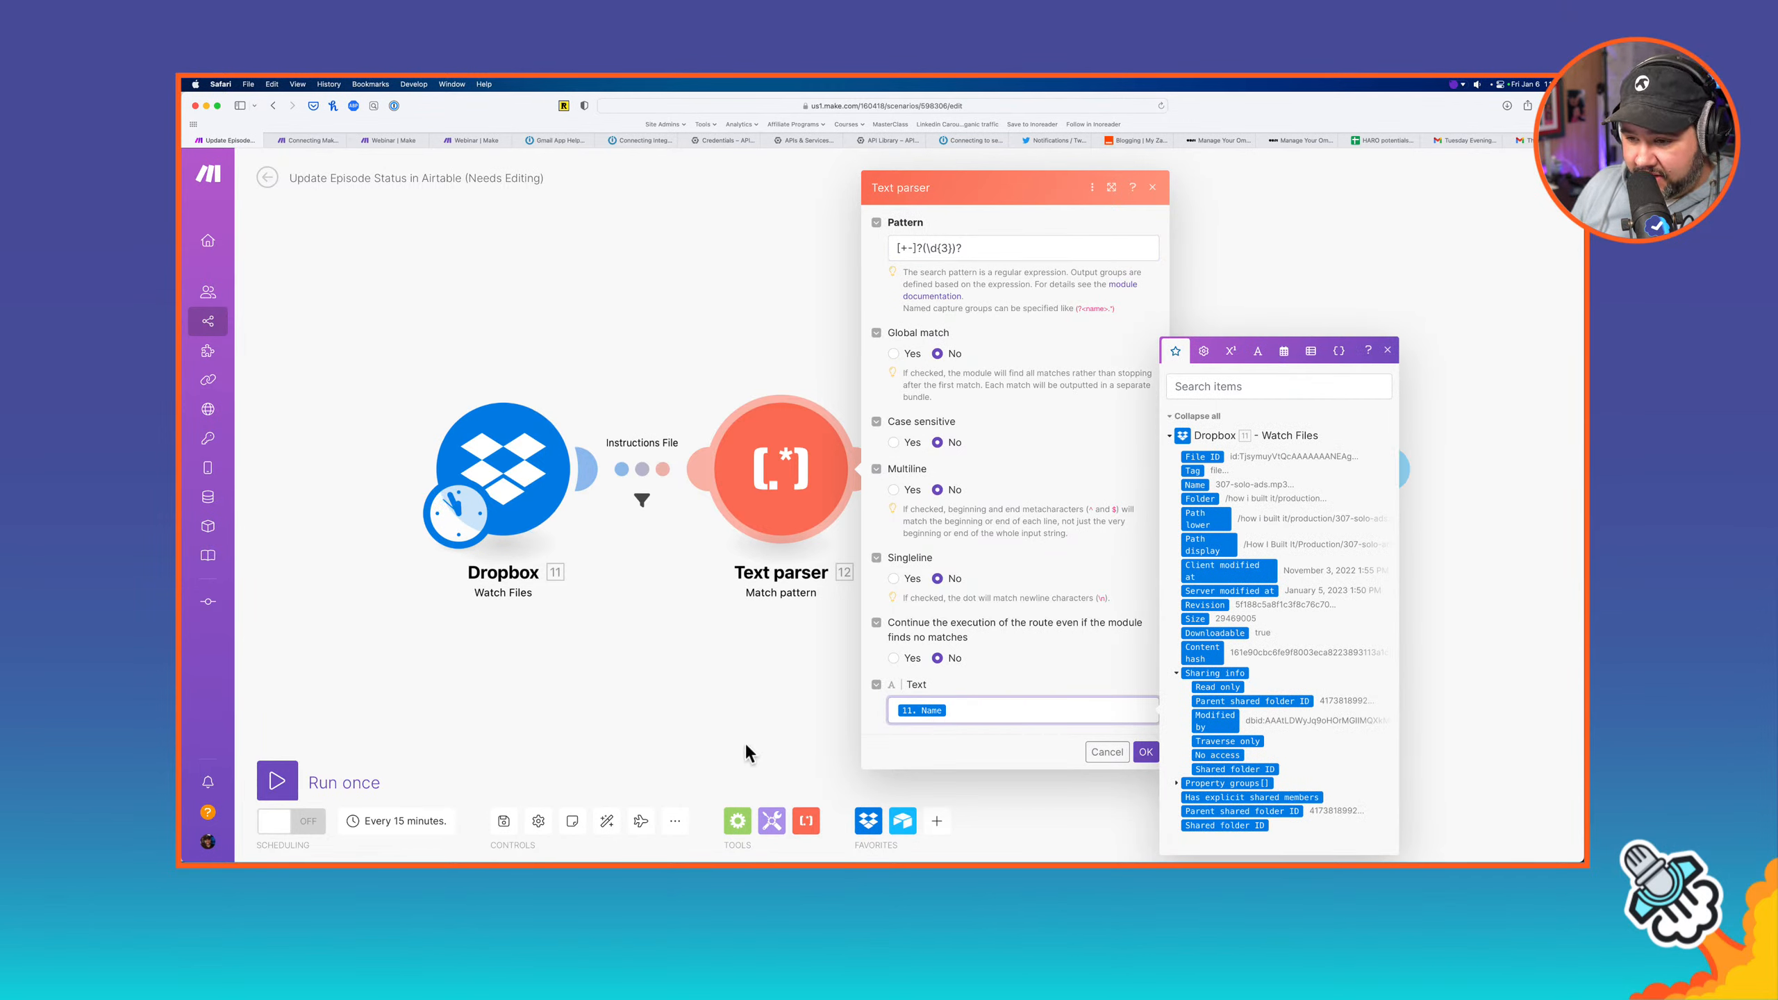
click(770, 741)
click(1049, 469)
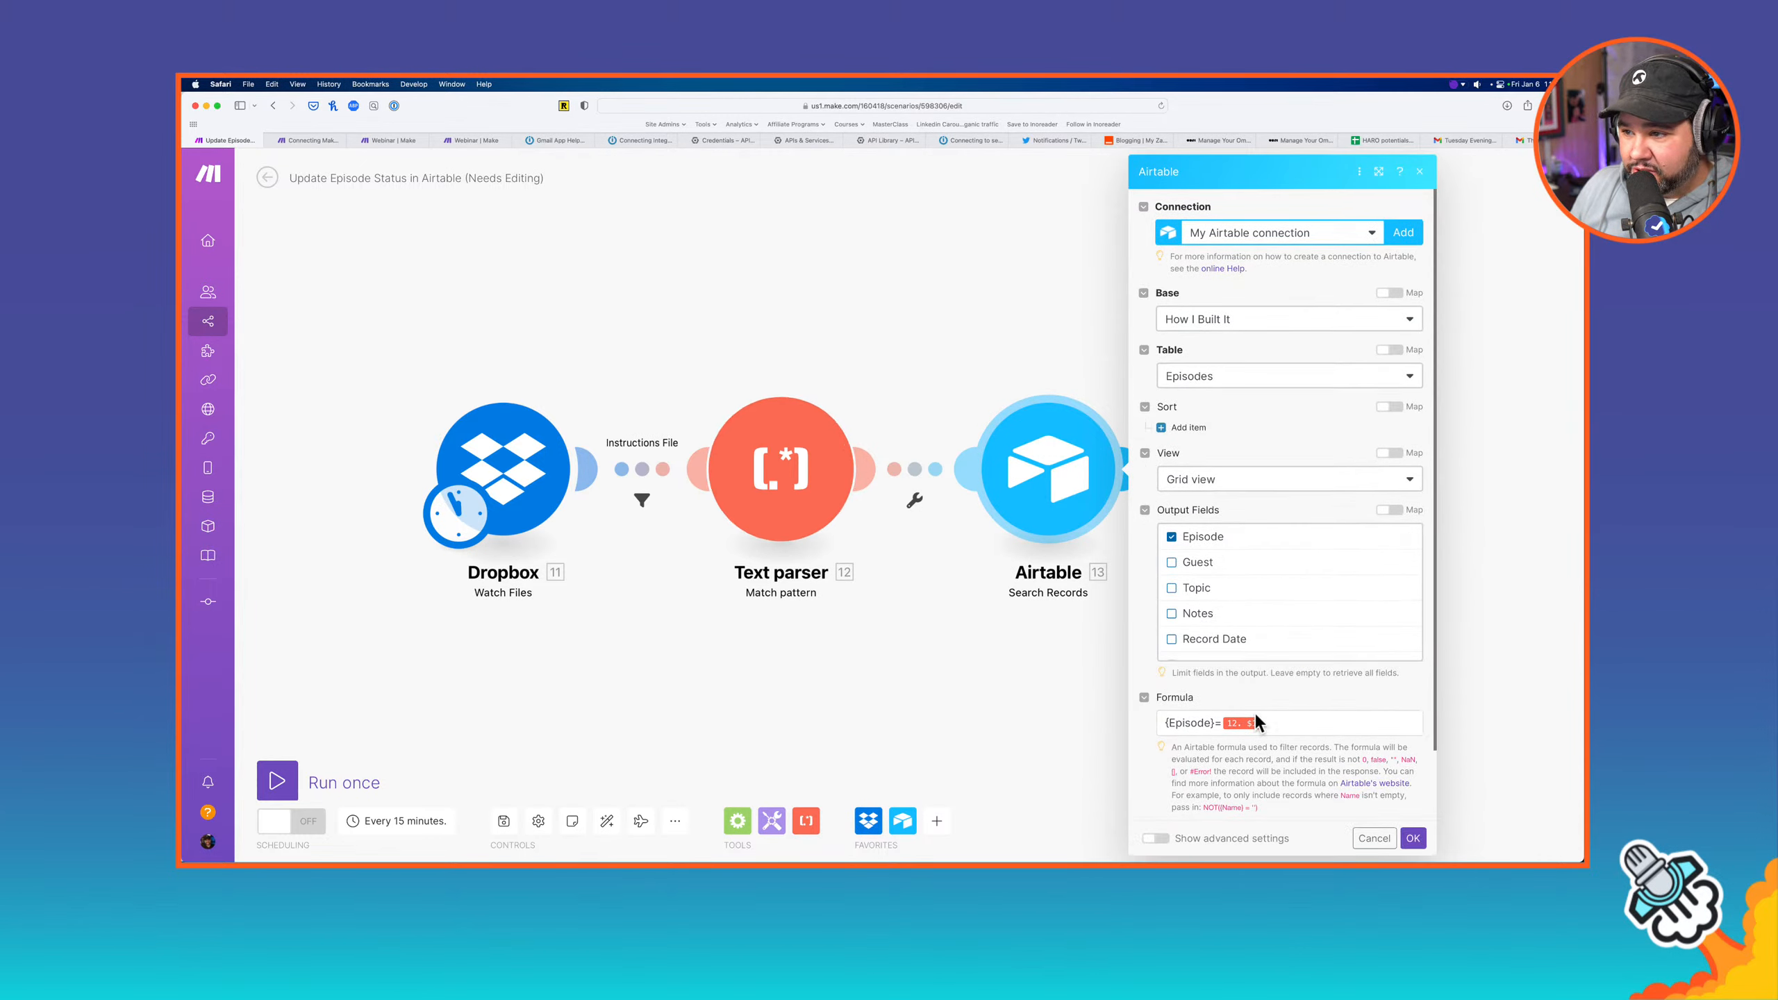
scroll(1253, 730, down, 1)
click(939, 700)
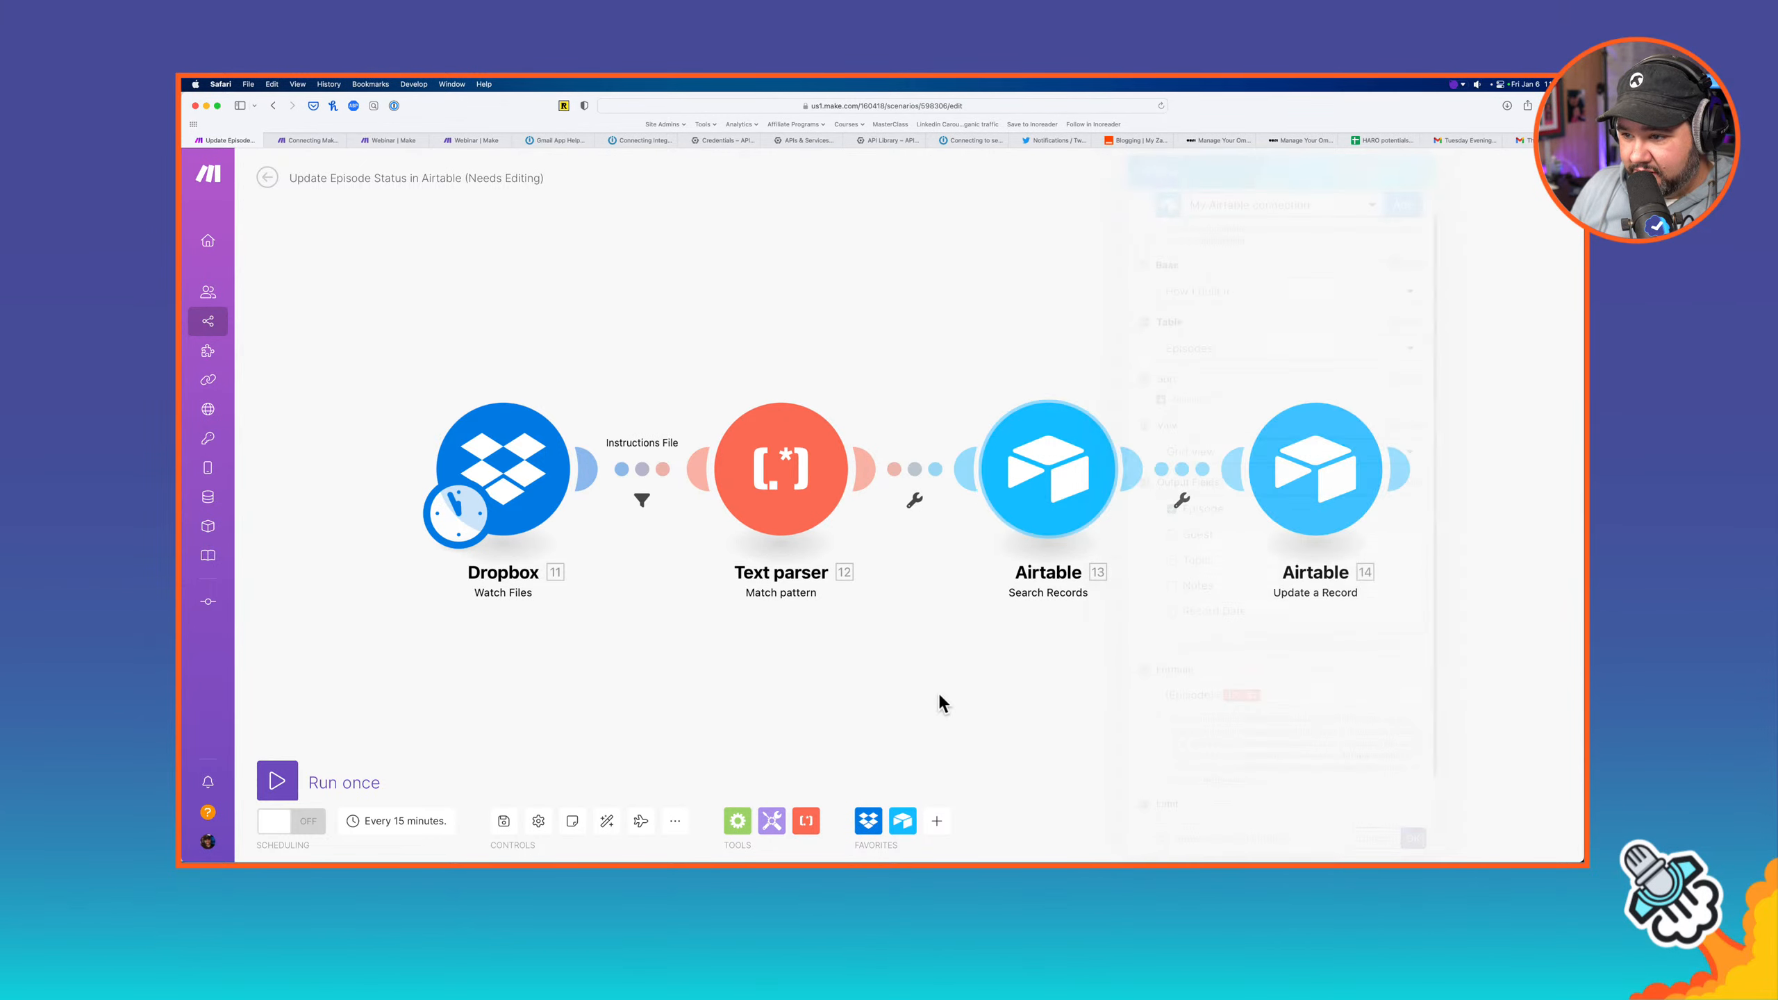
Set the episode Status to Out for Edit in the Airtable Update a Record module and confirm the settings
click(1295, 481)
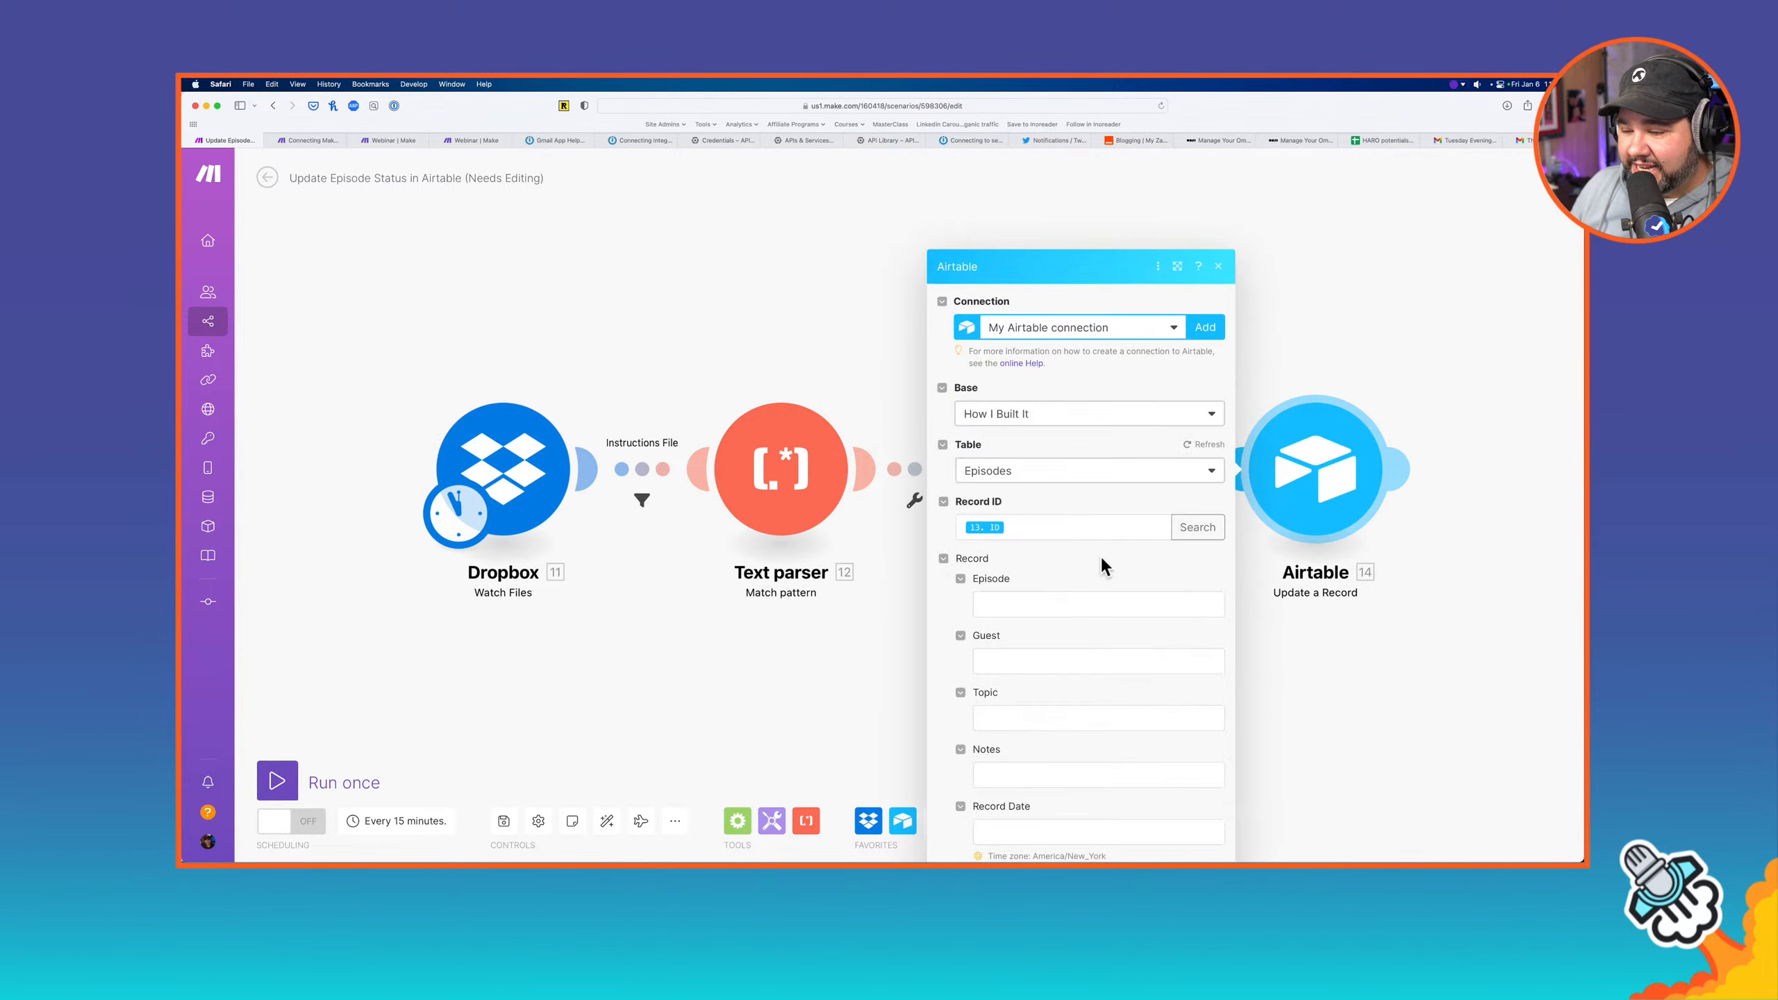
scroll(1101, 560, down, 10)
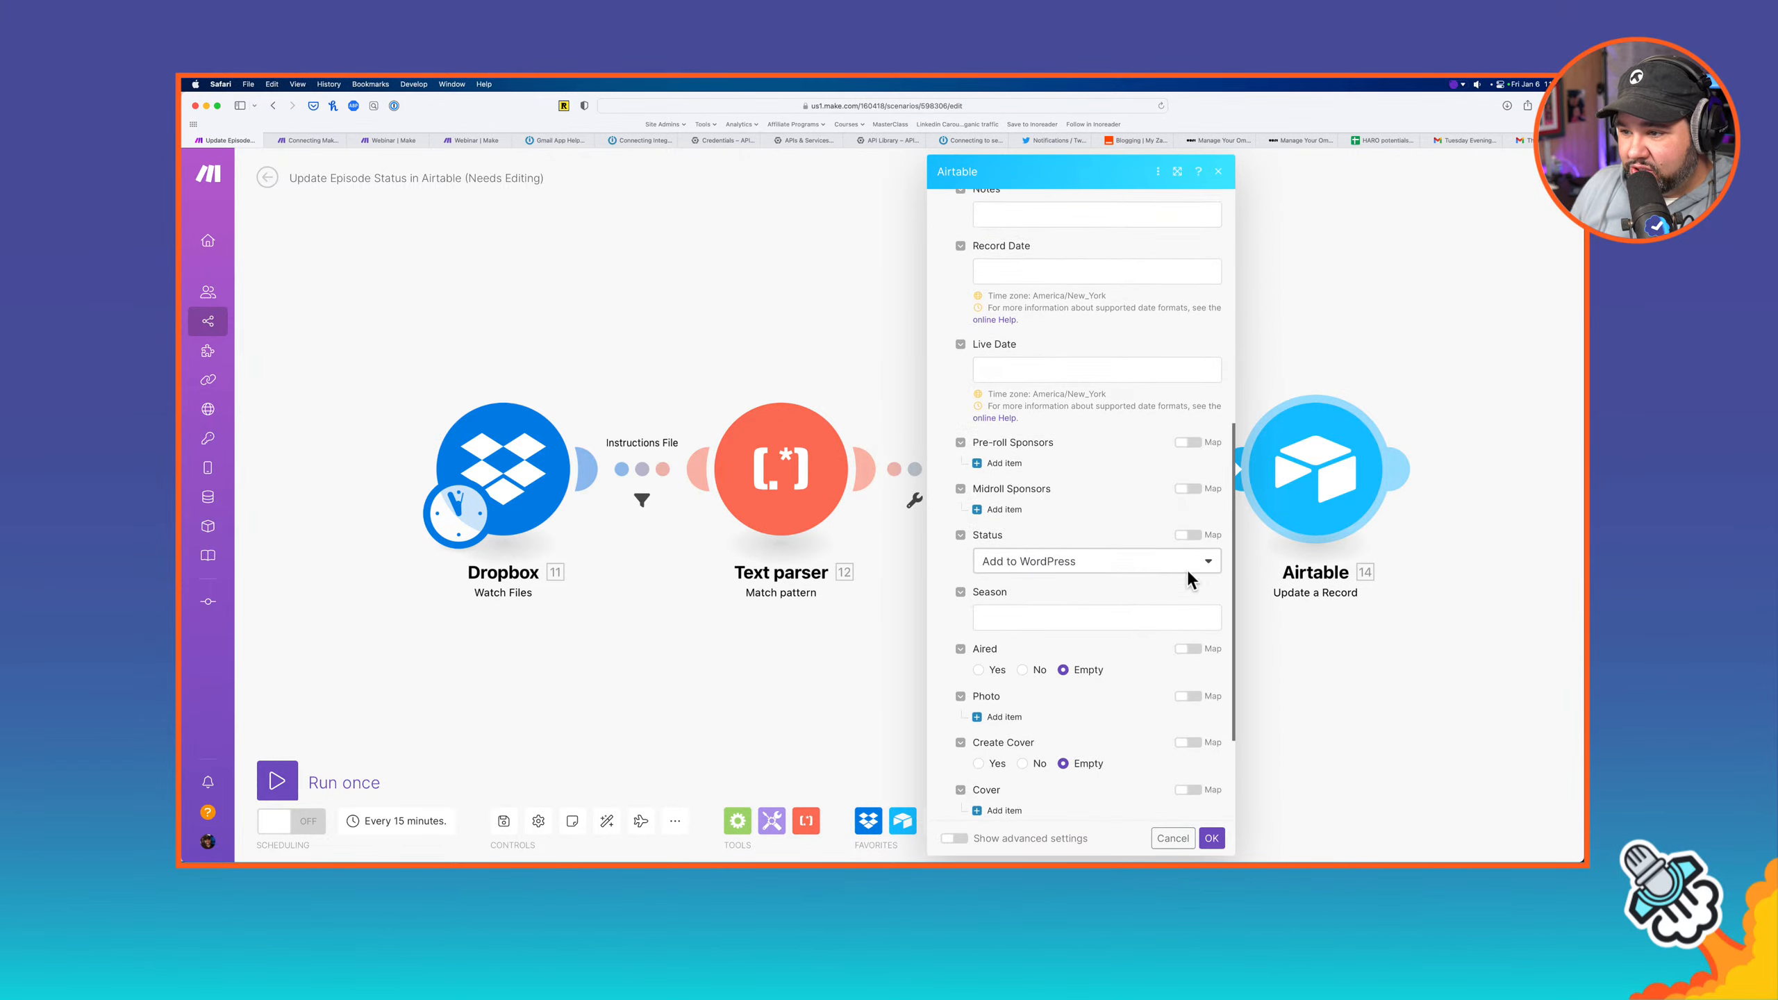
click(1209, 559)
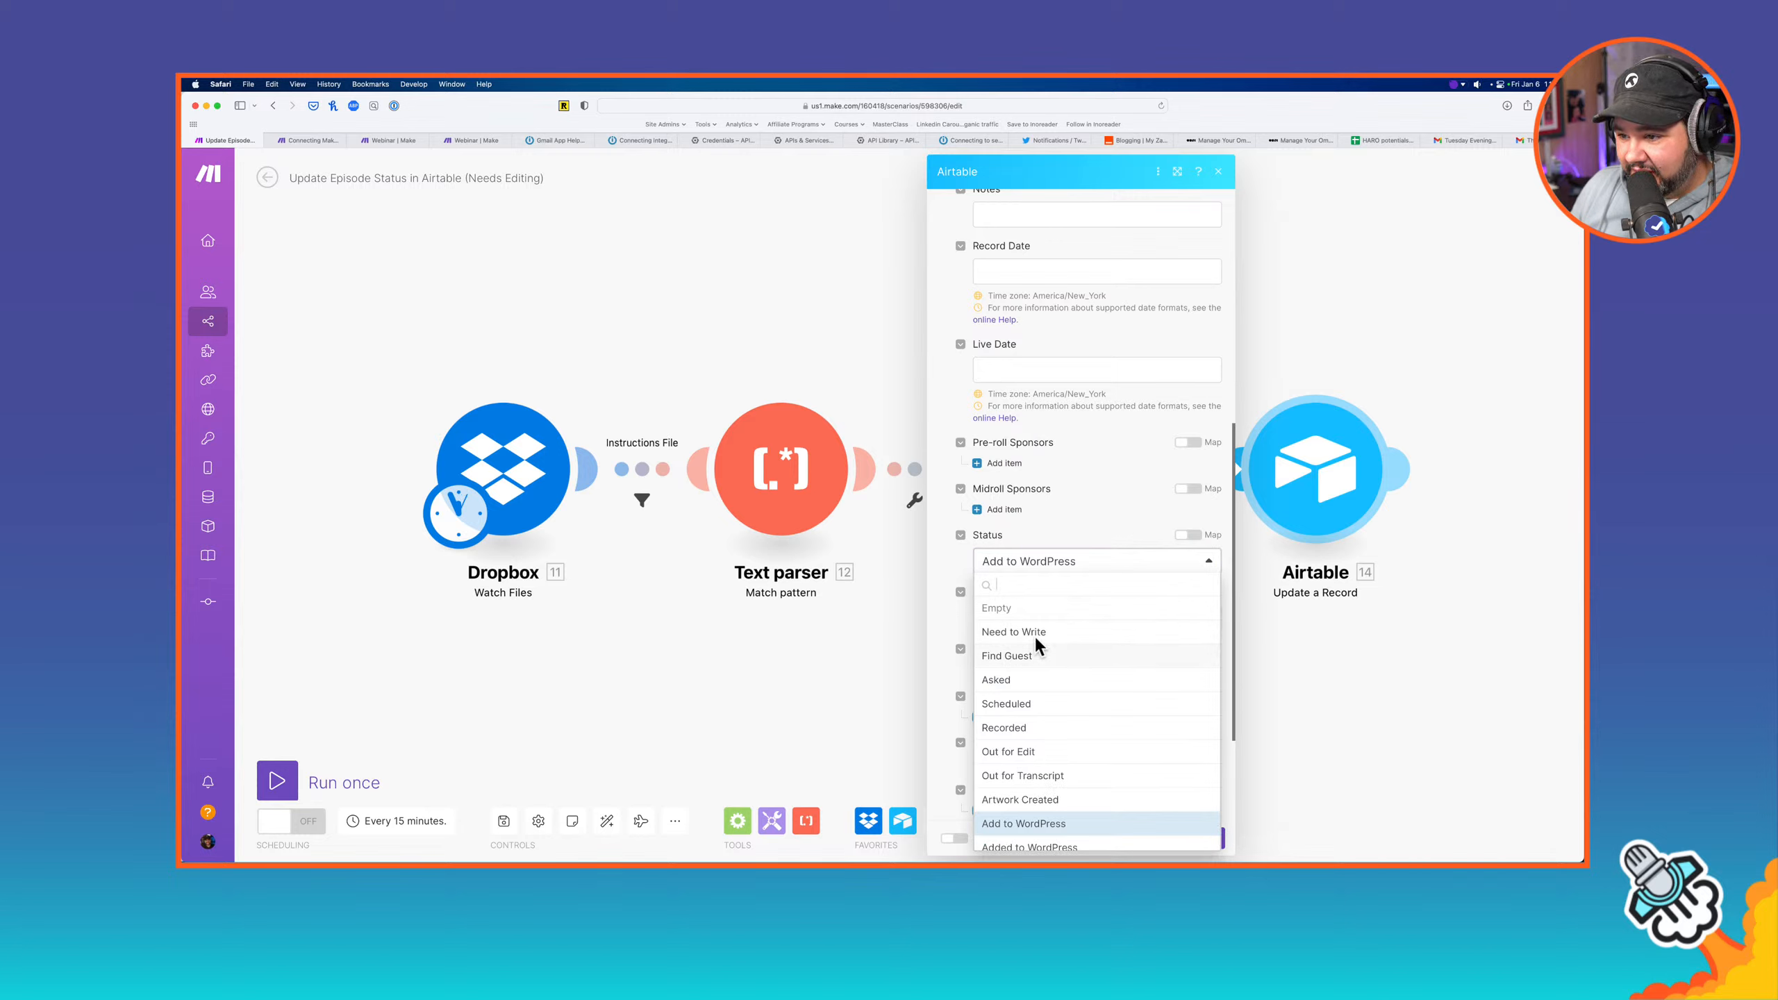
scroll(1034, 634, down, 1)
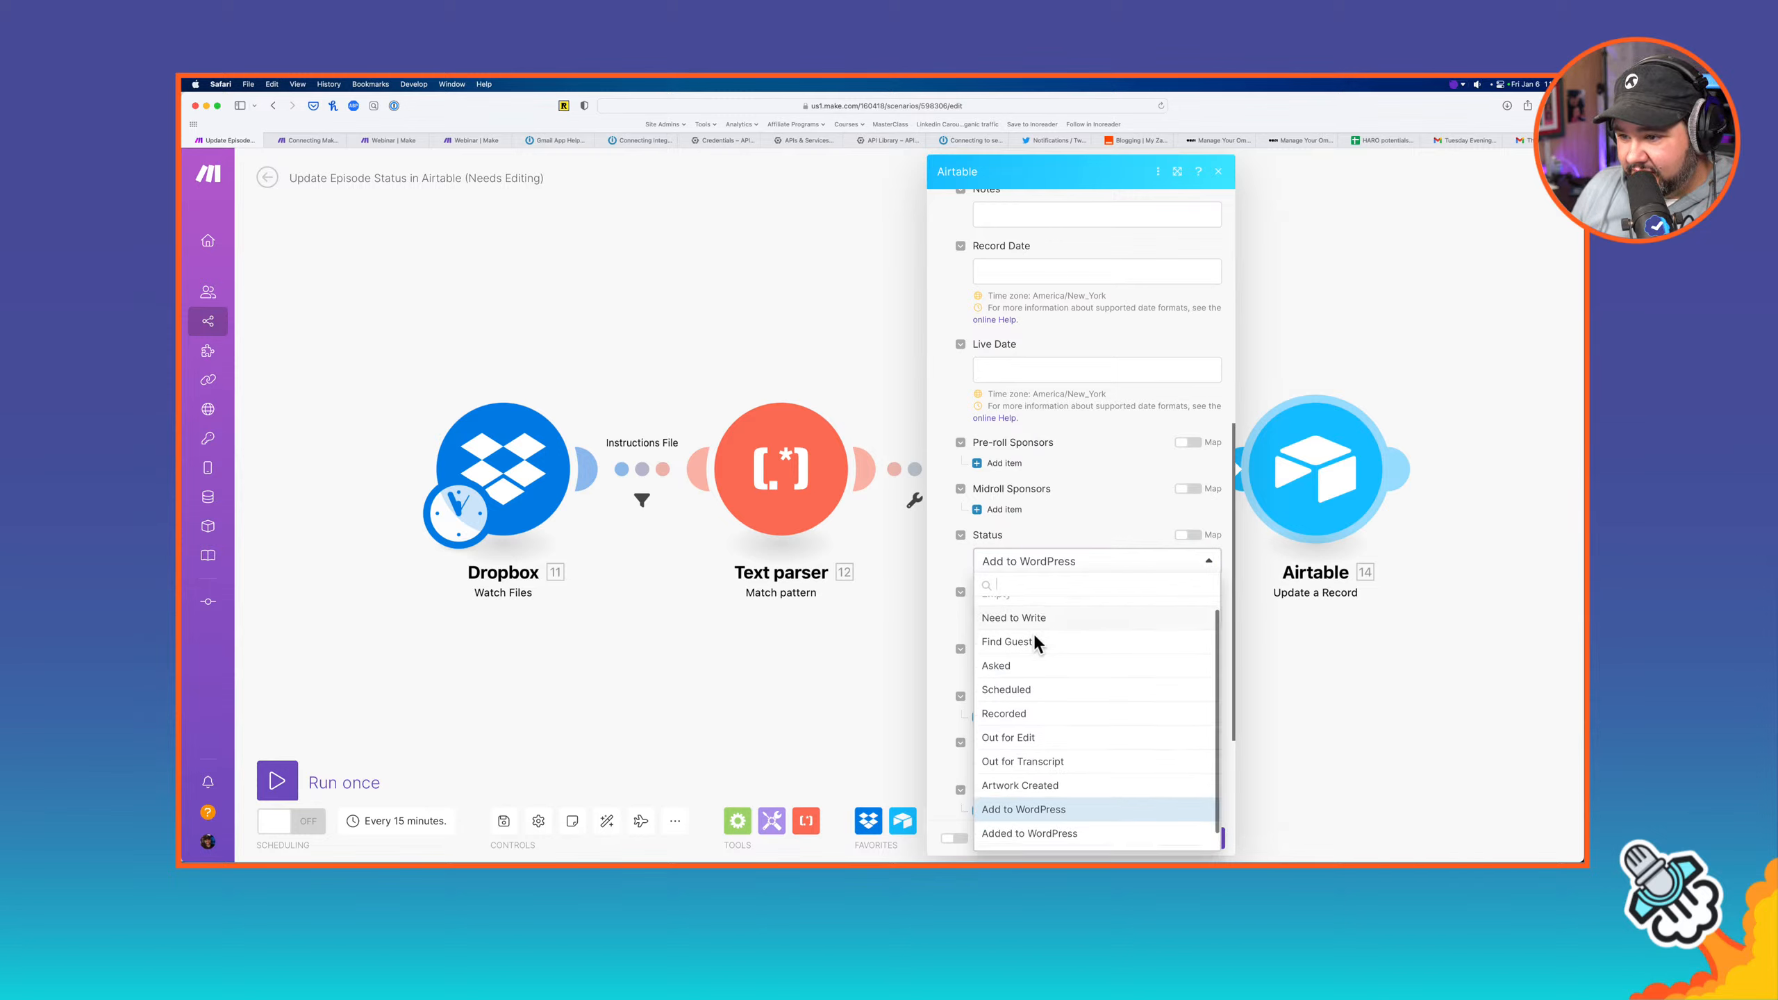
click(1038, 740)
click(1206, 843)
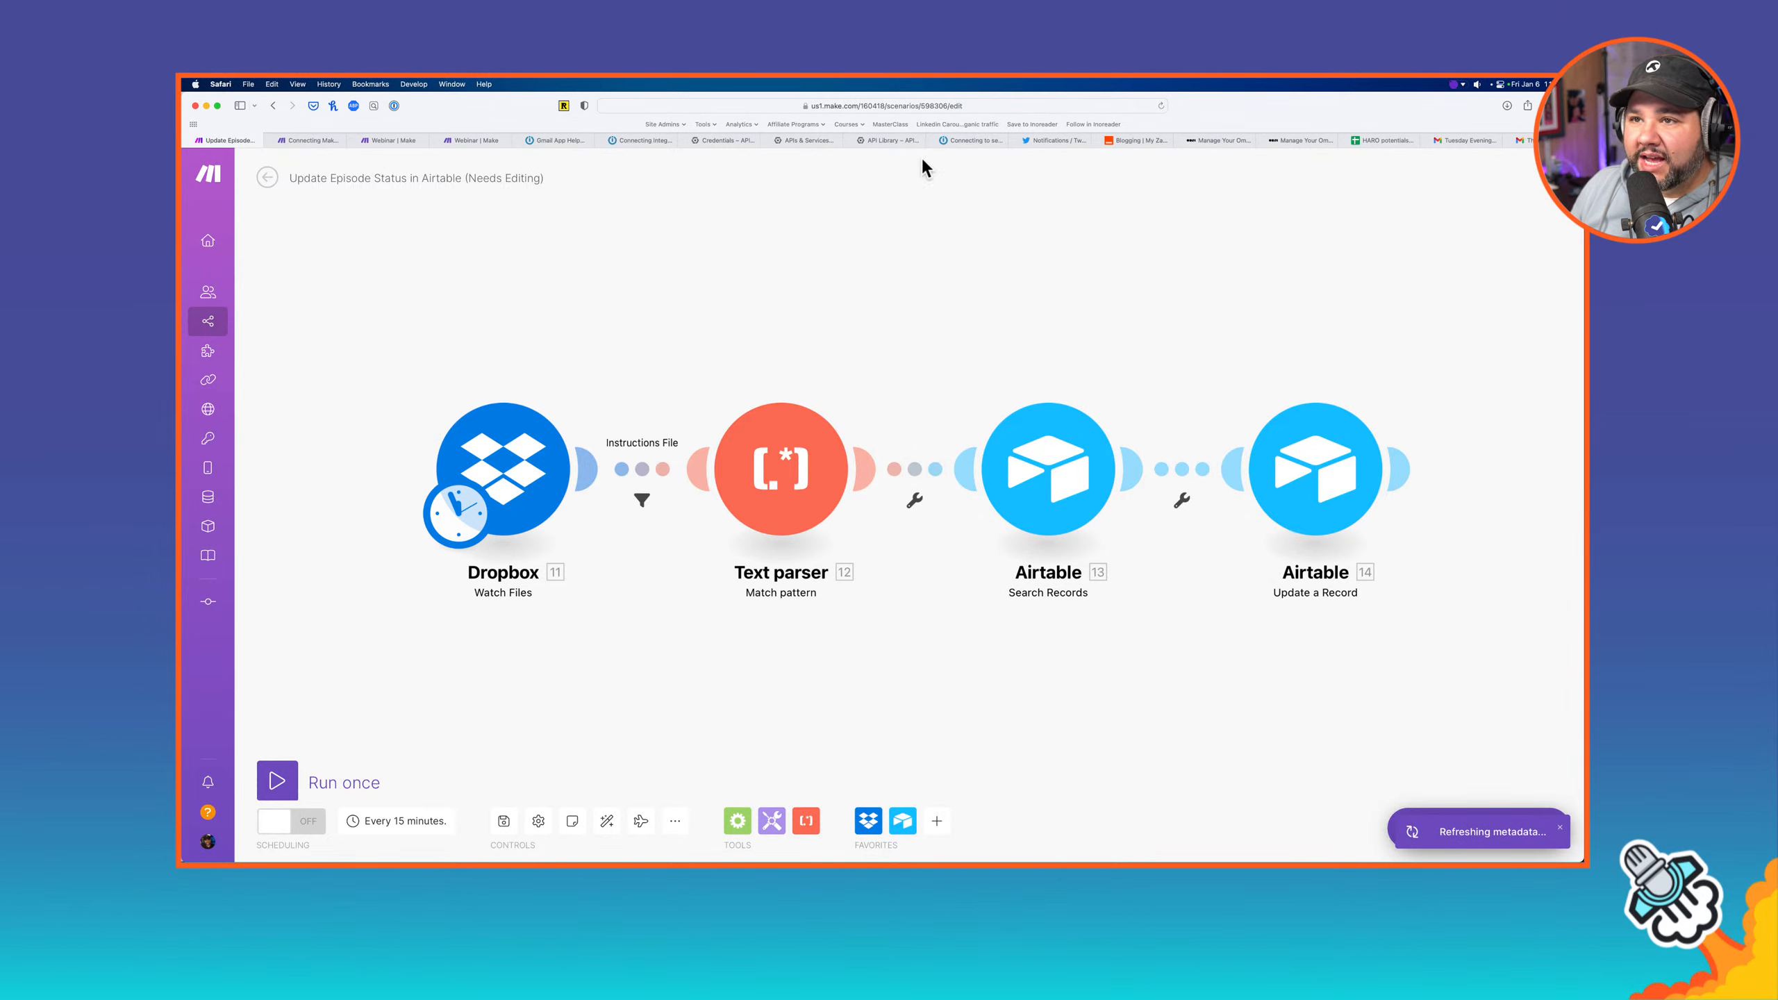
Switch to Zapier, open the HIBI edit email Zap in the How I Built It folder and examine its Send Email in Gmail action
click(1138, 141)
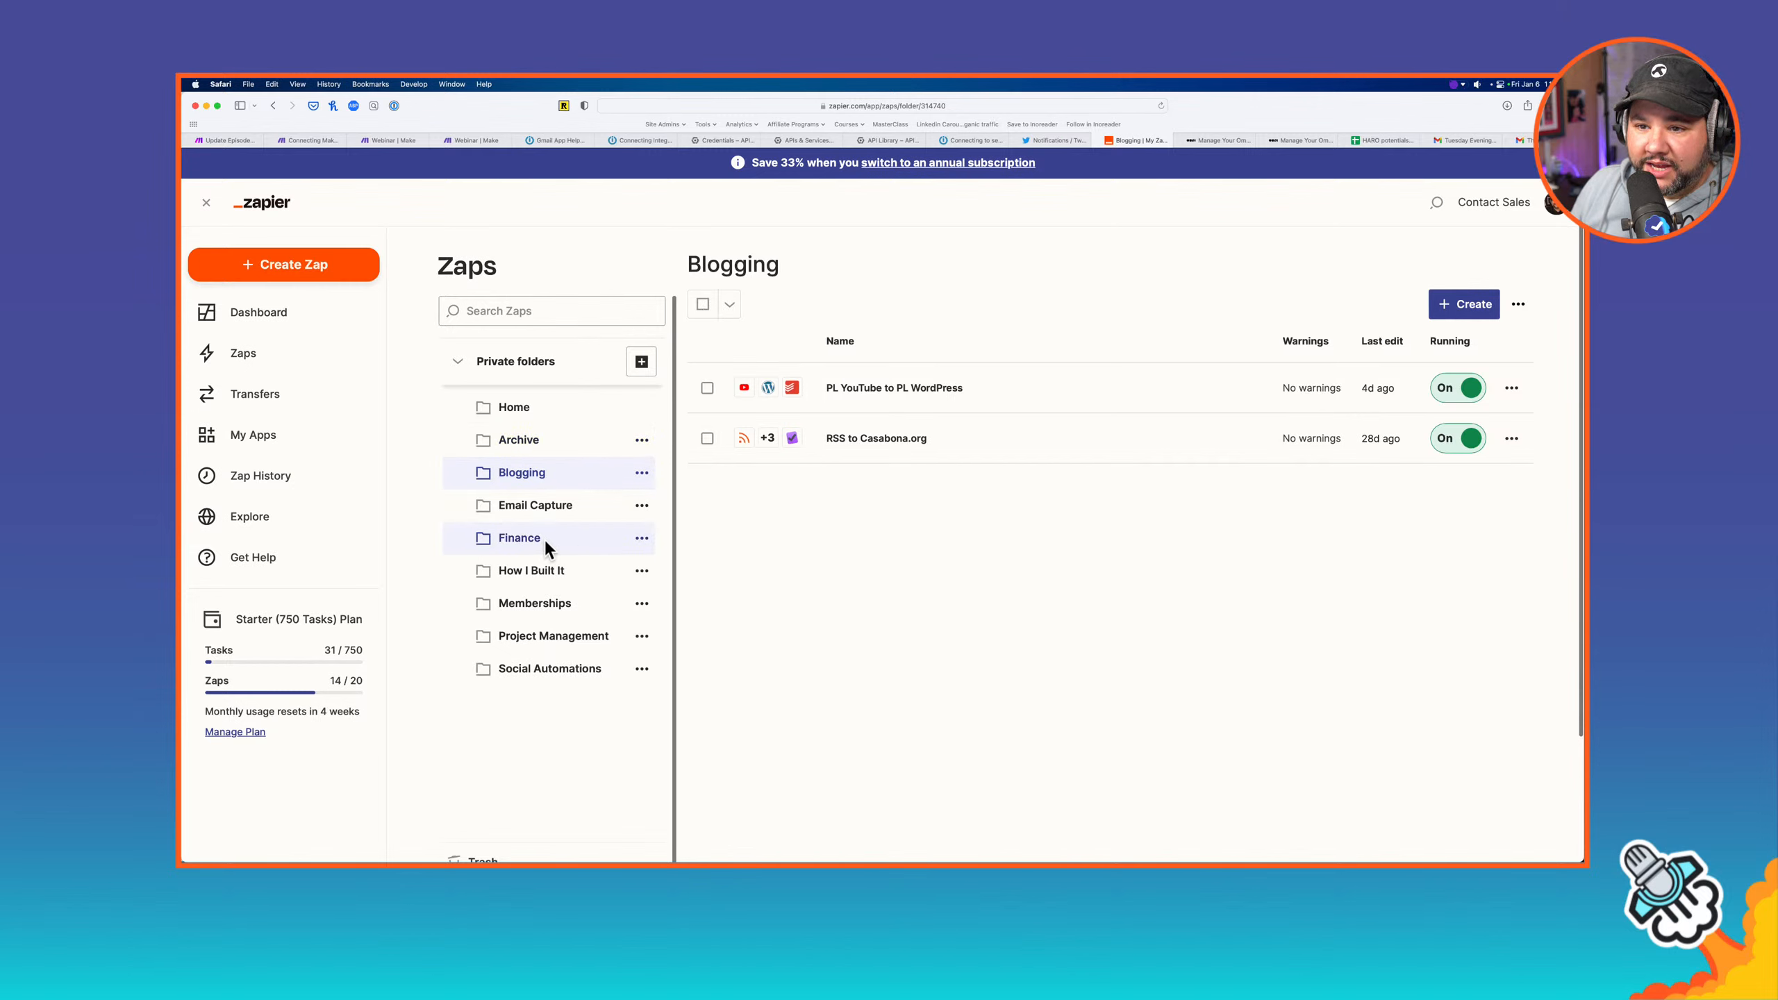
click(539, 574)
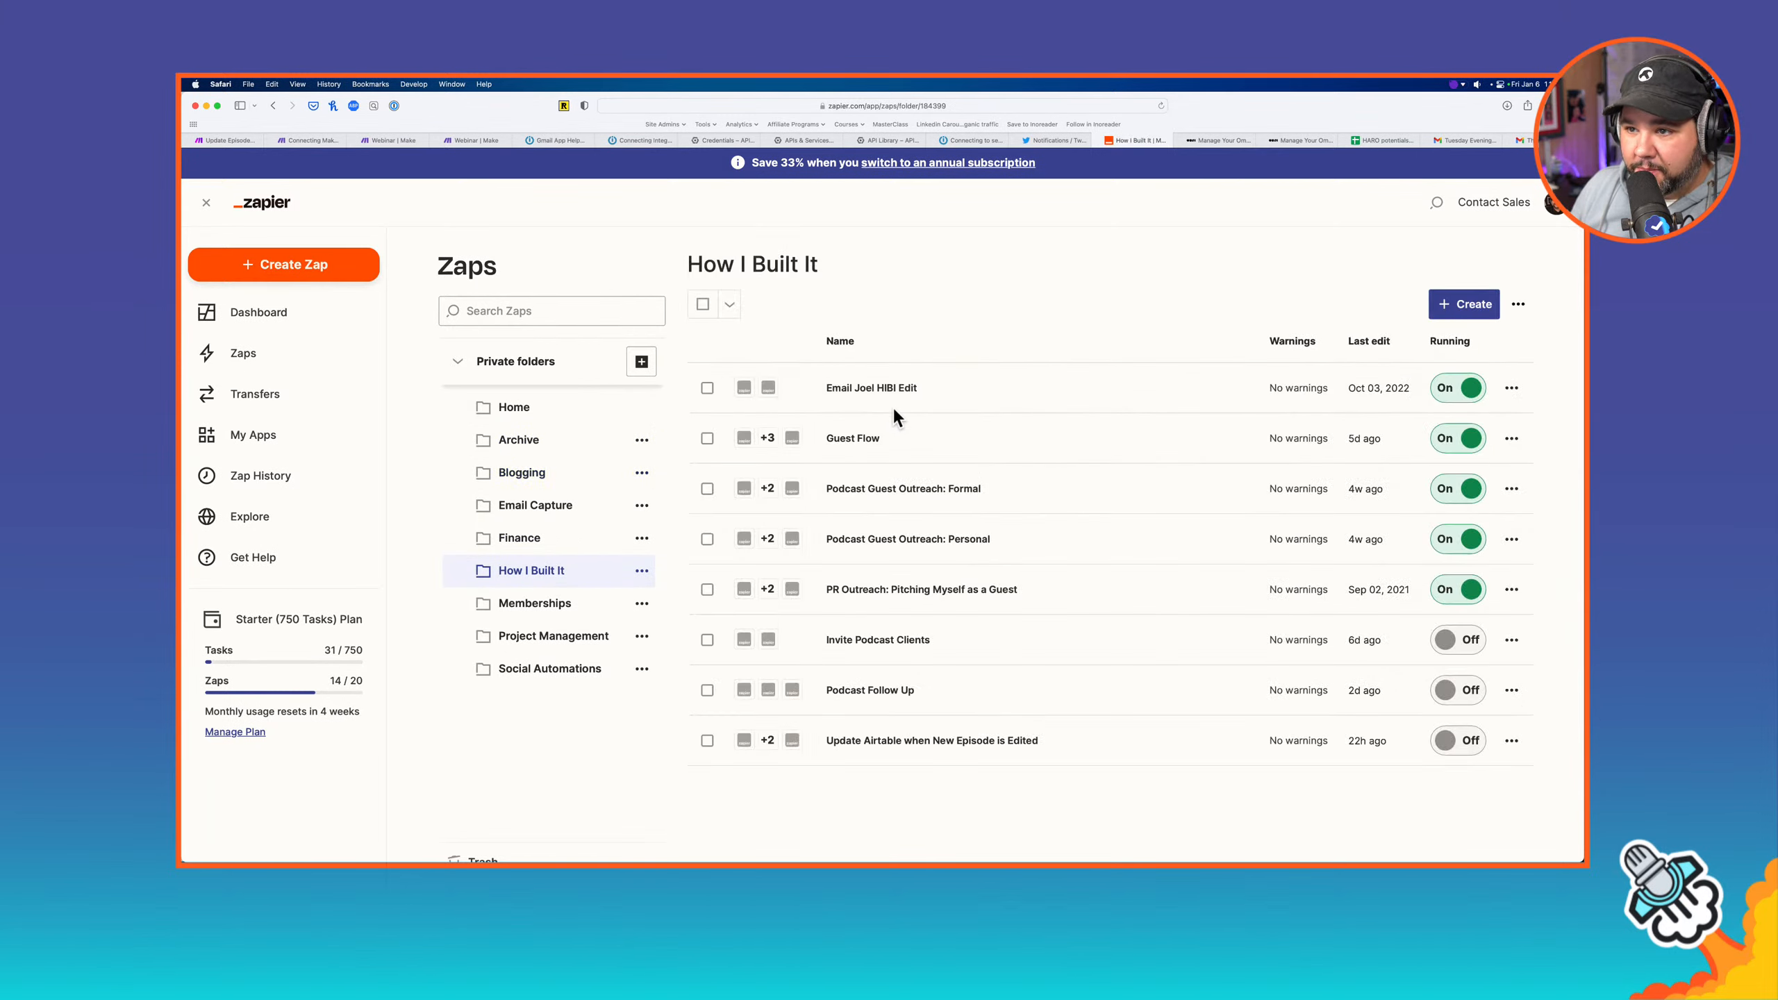
click(835, 387)
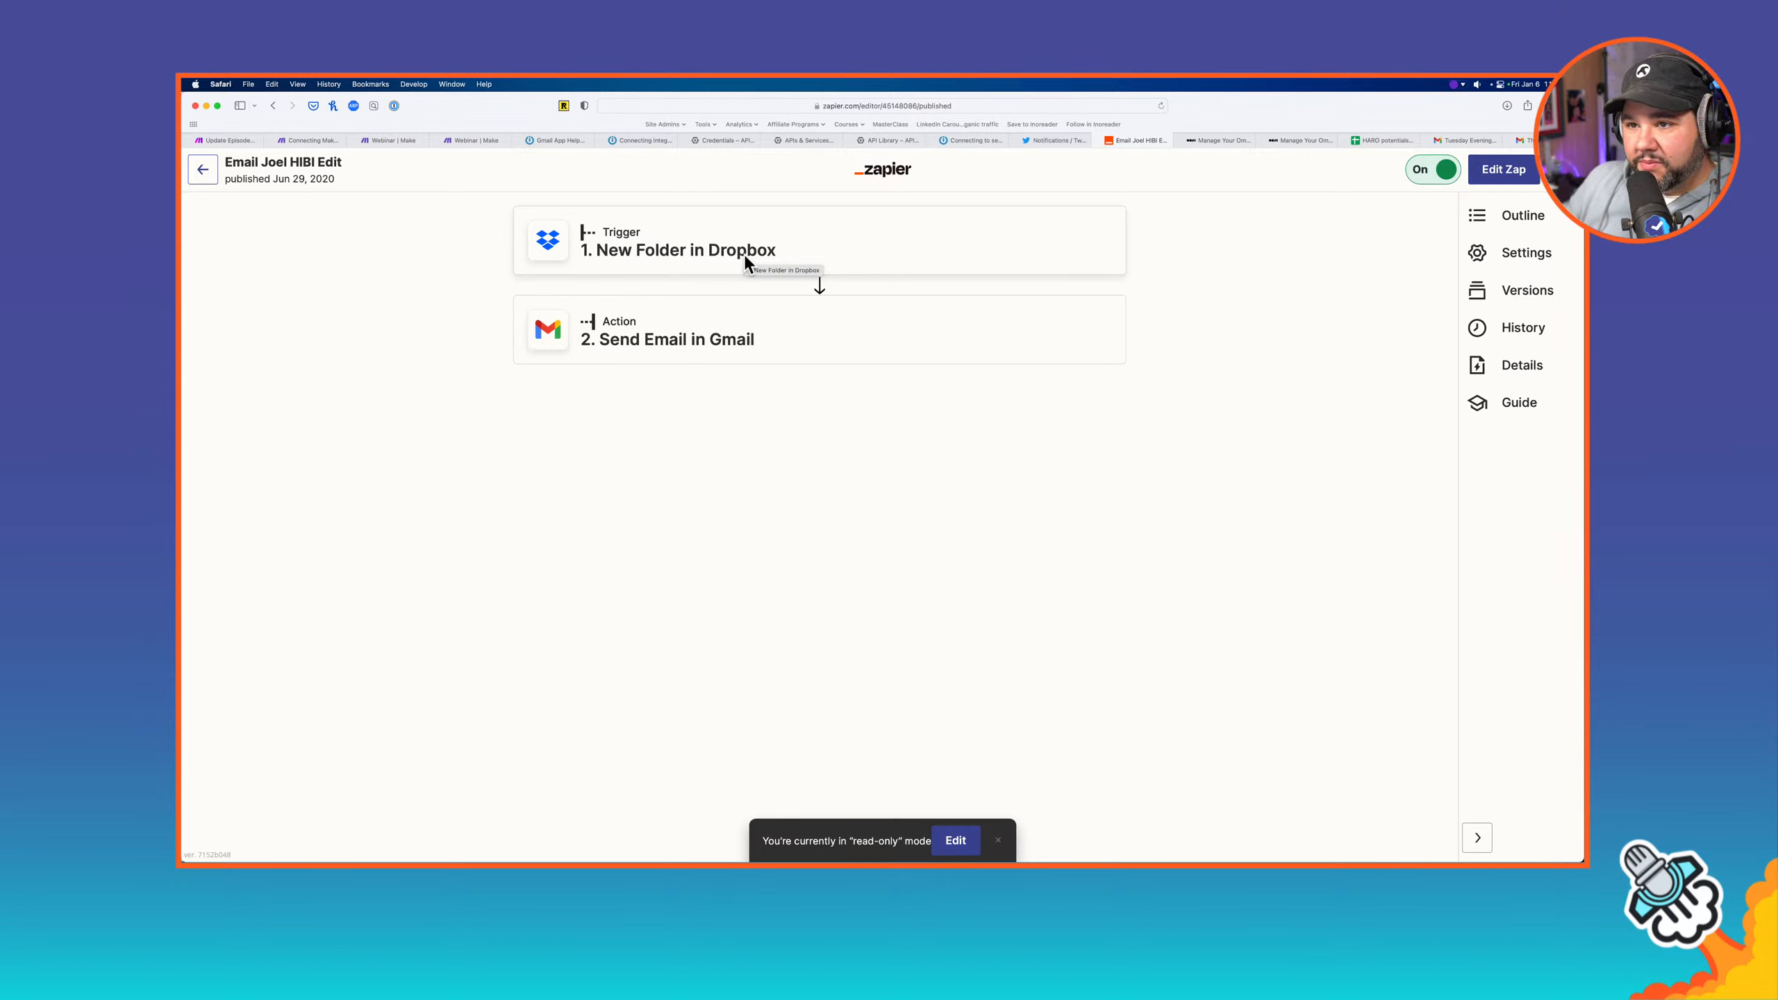
click(708, 332)
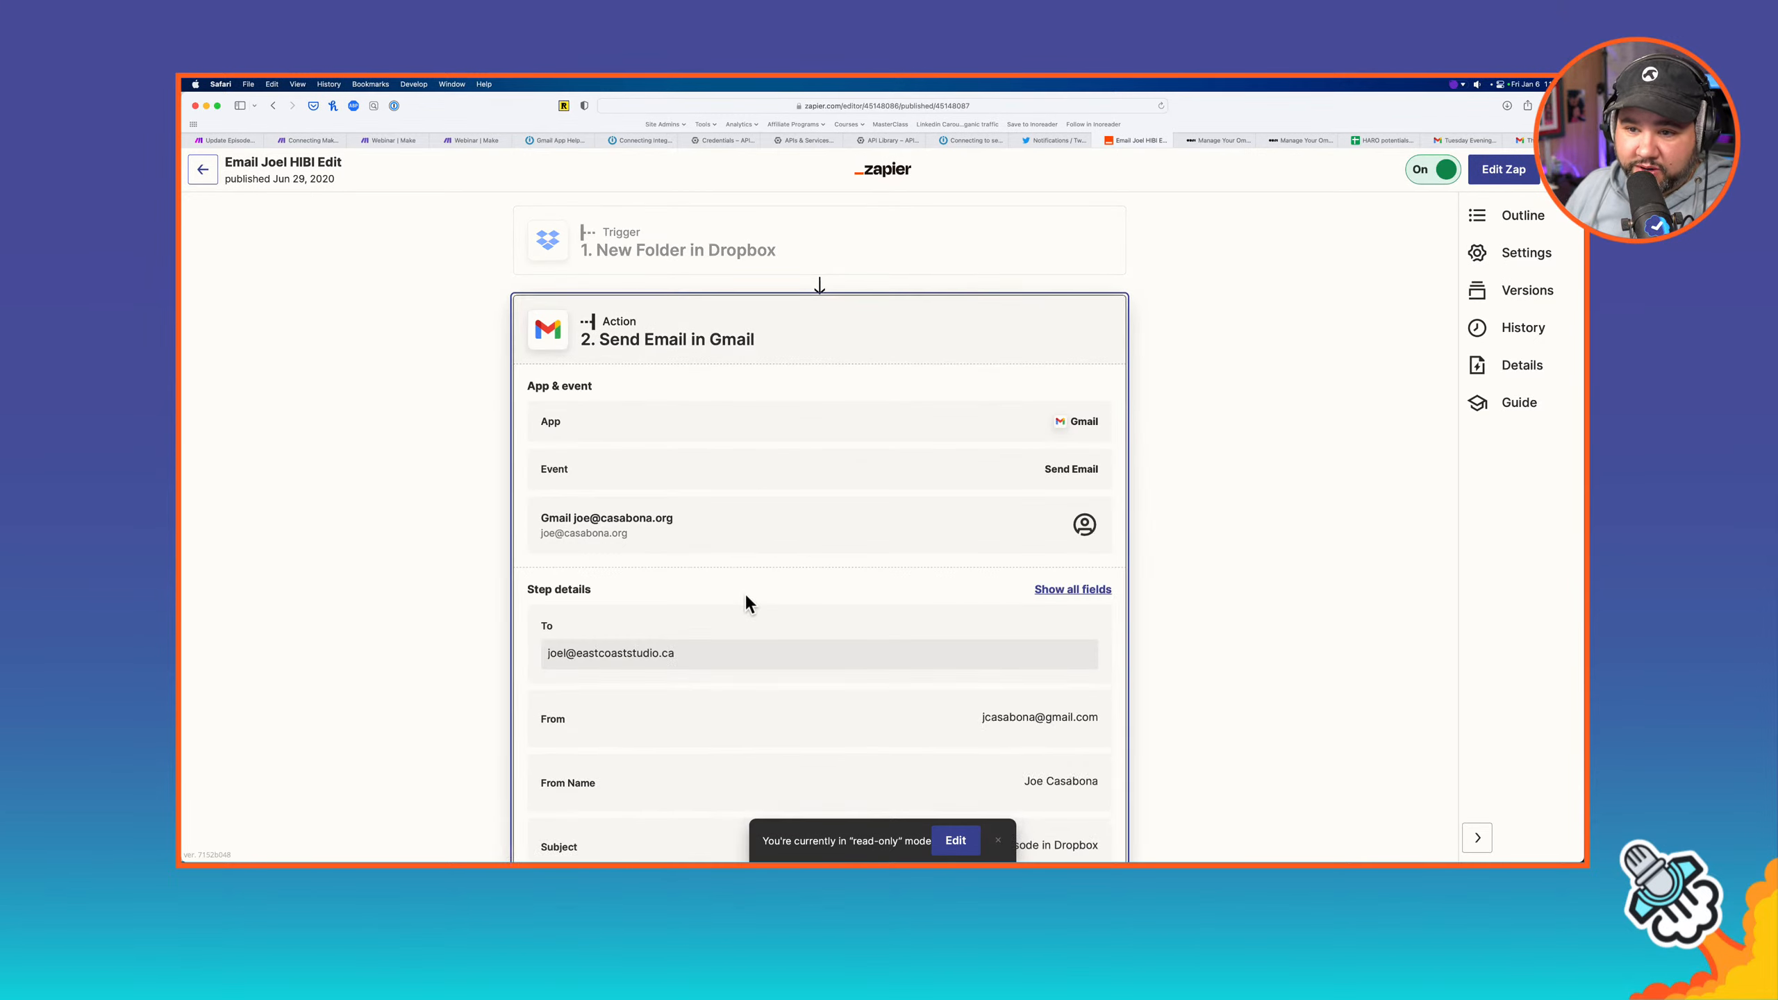
Copy the recipient's email address and the message body from the Zap's Gmail action, and switch back to the Make scenario
scroll(746, 599, down, 3)
triple_click(648, 473)
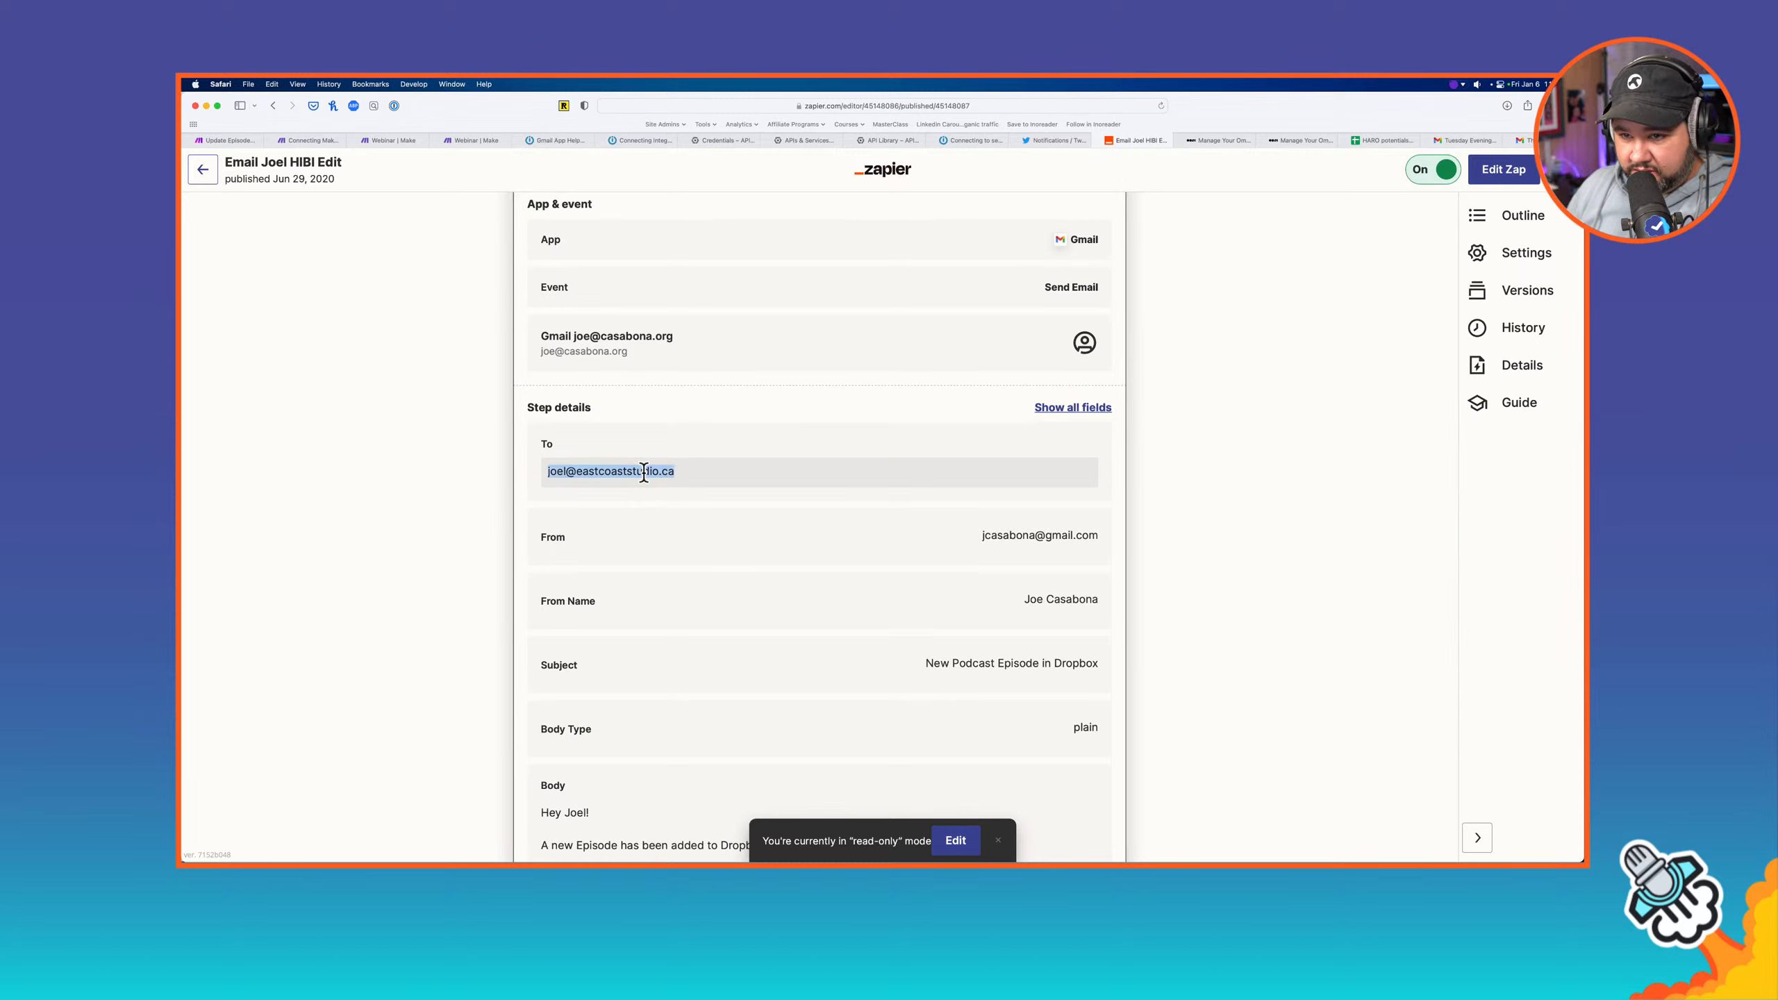
key(super+c)
scroll(634, 581, down, 3)
click(733, 728)
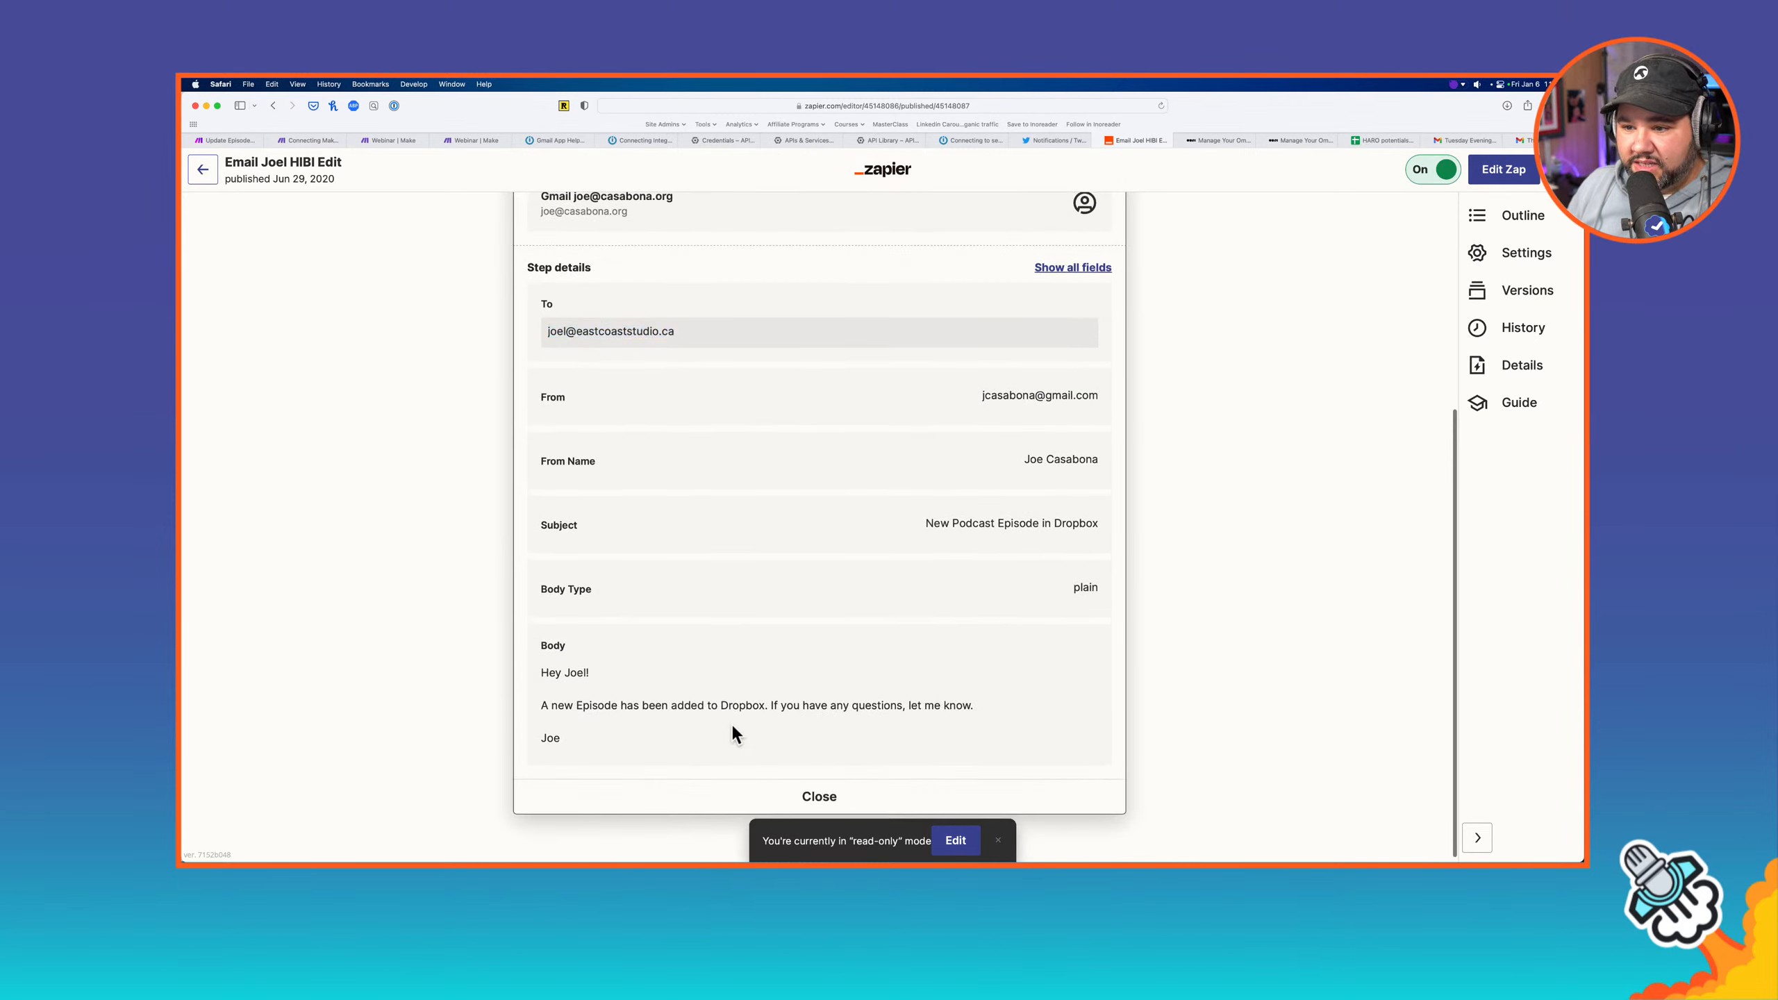
drag(683, 724, 493, 655)
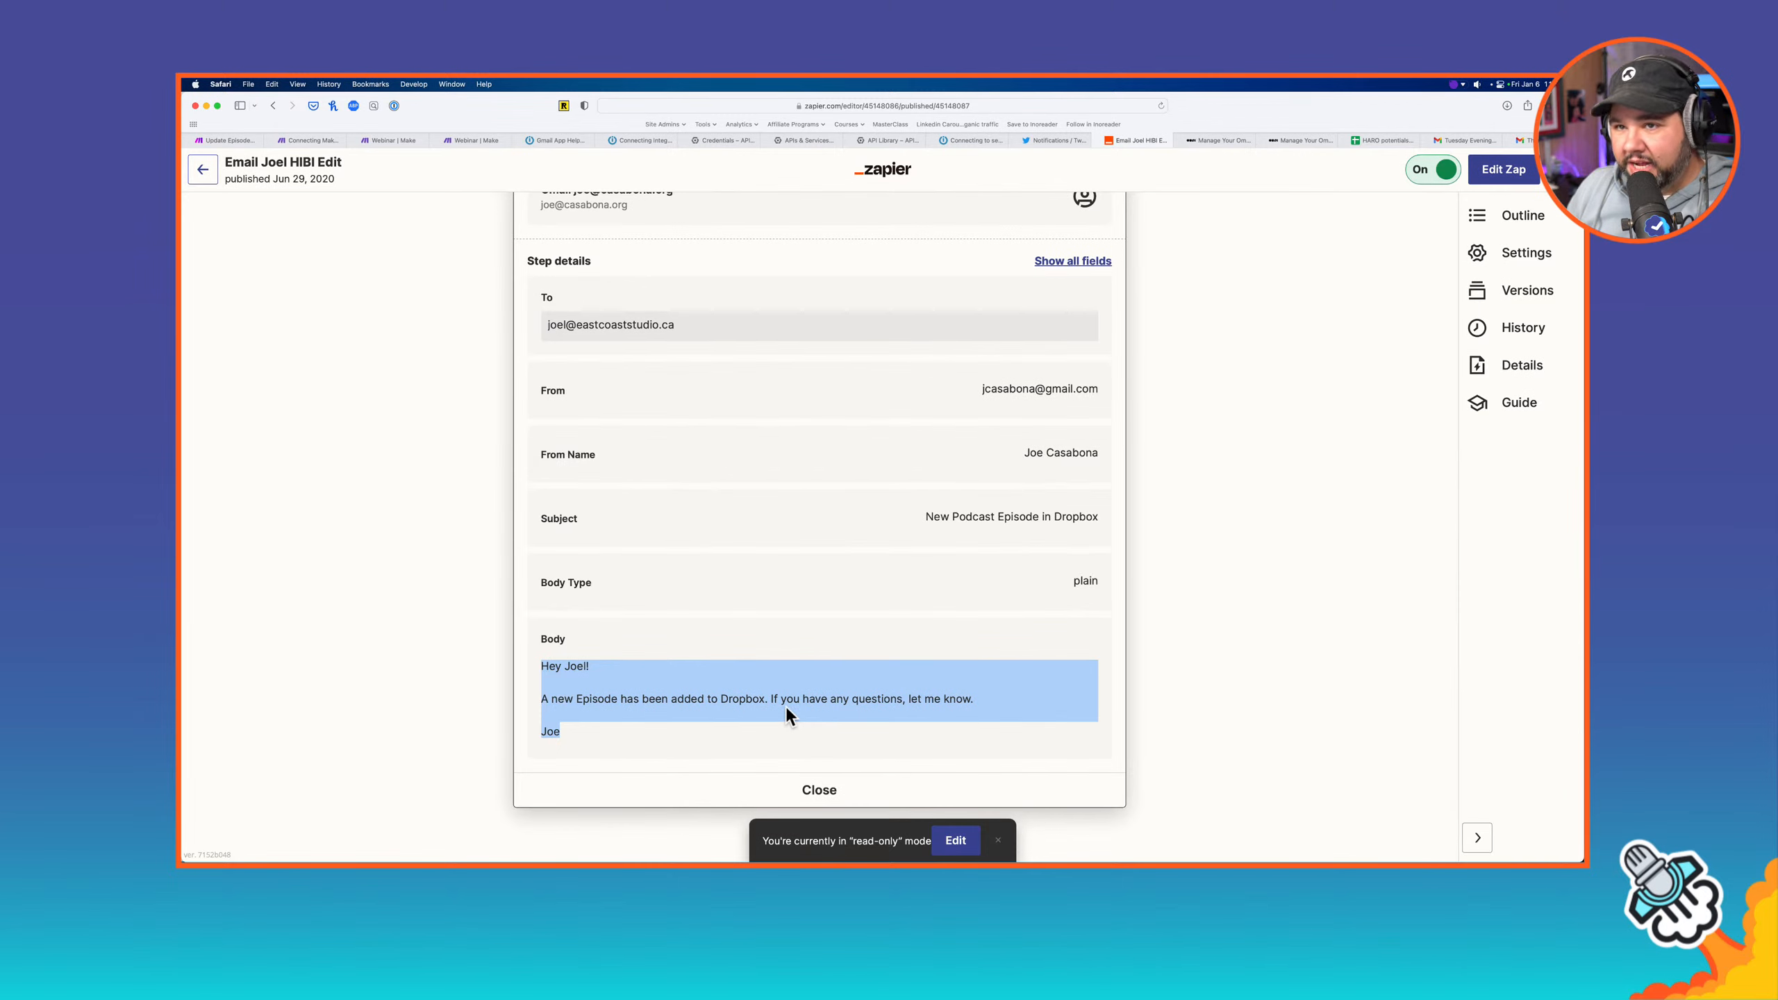
click(308, 409)
click(231, 140)
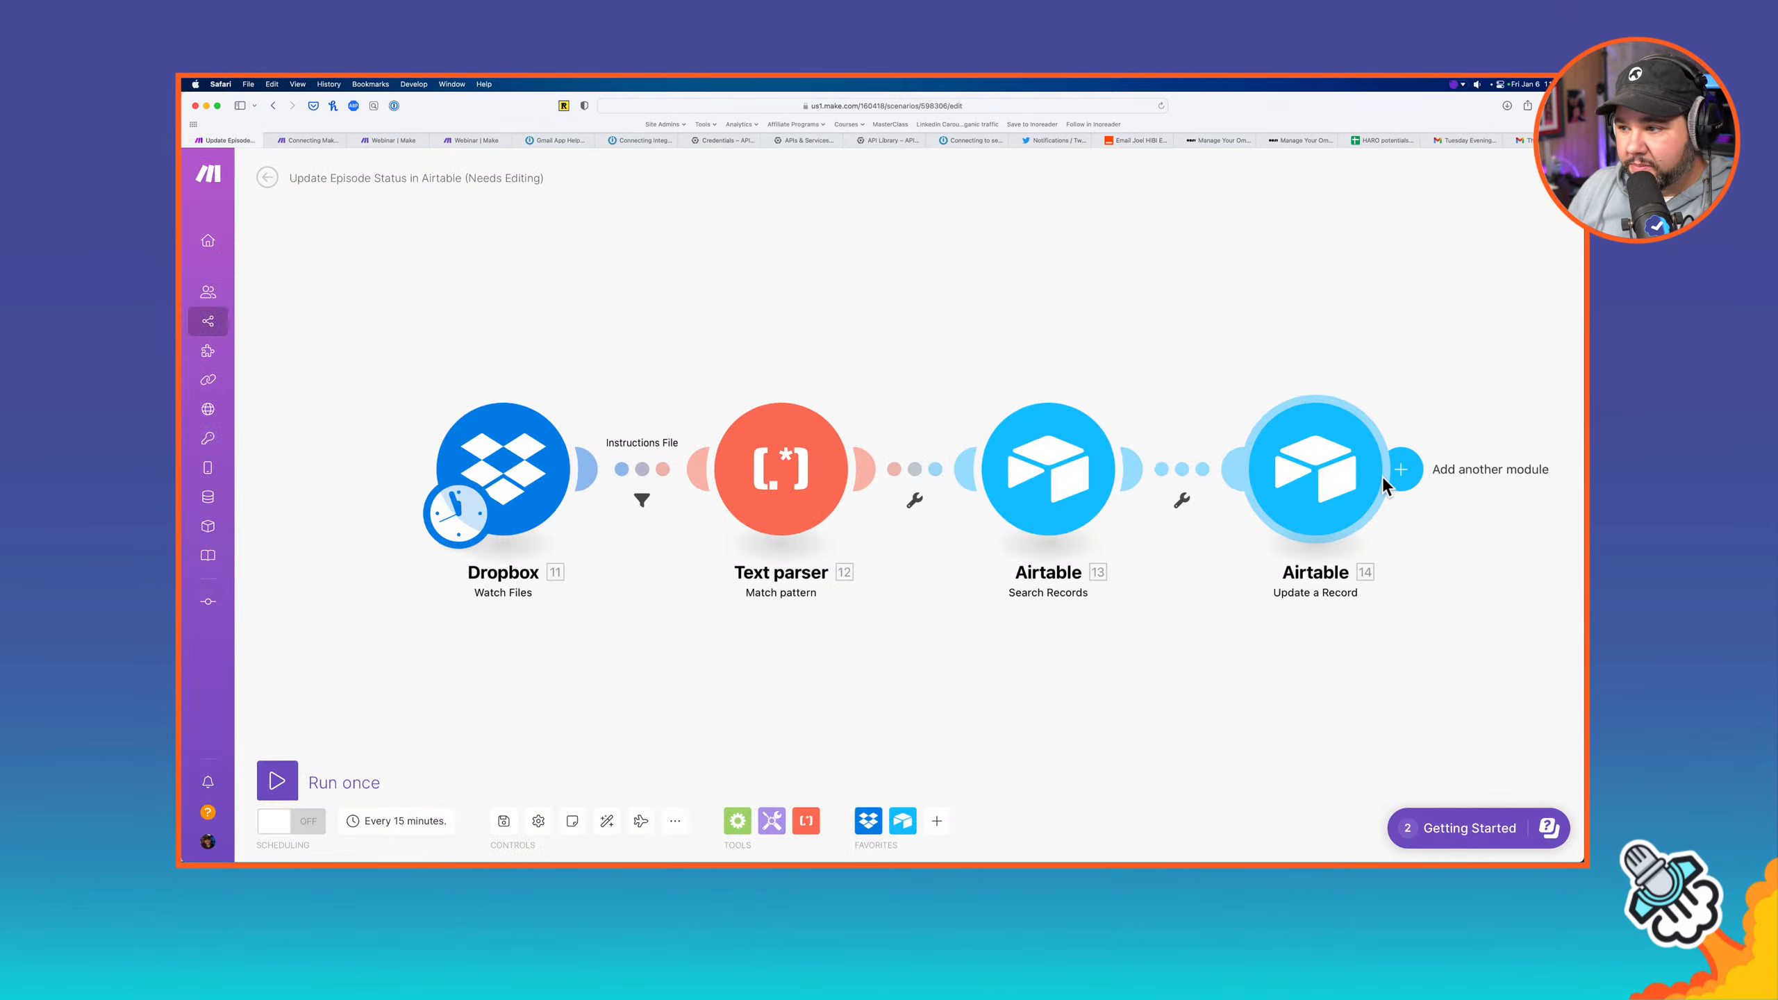
click(1403, 470)
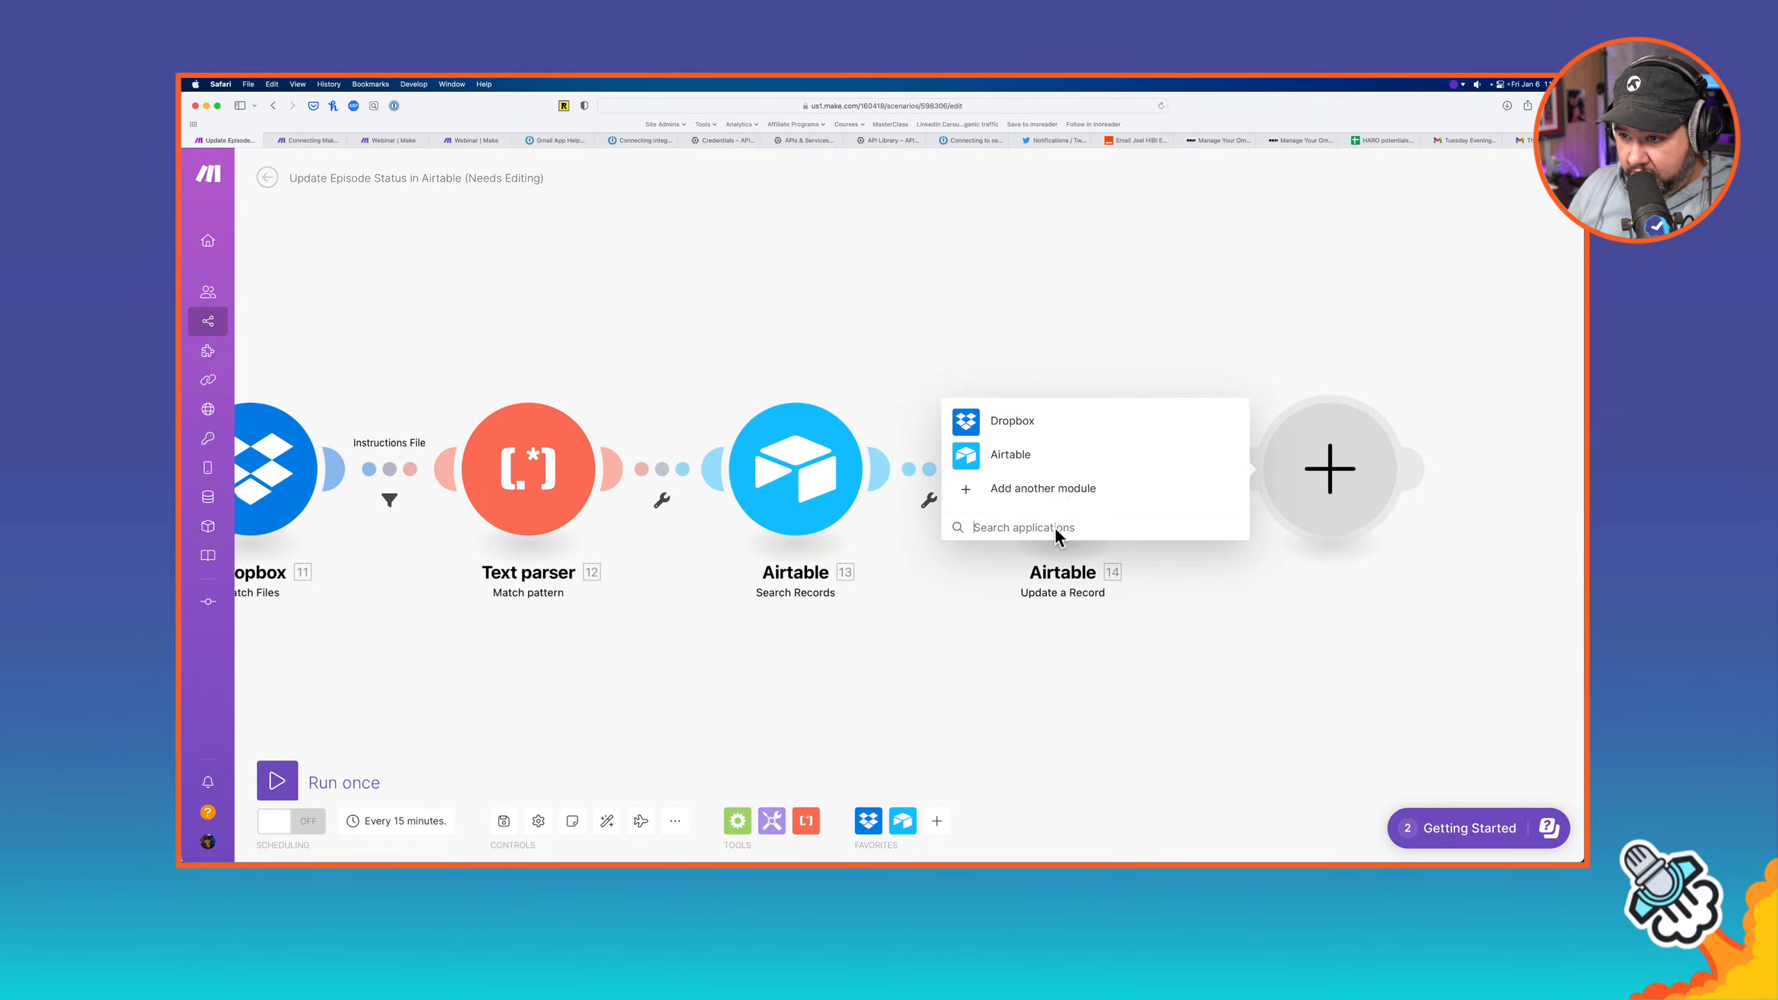
text(gmail)
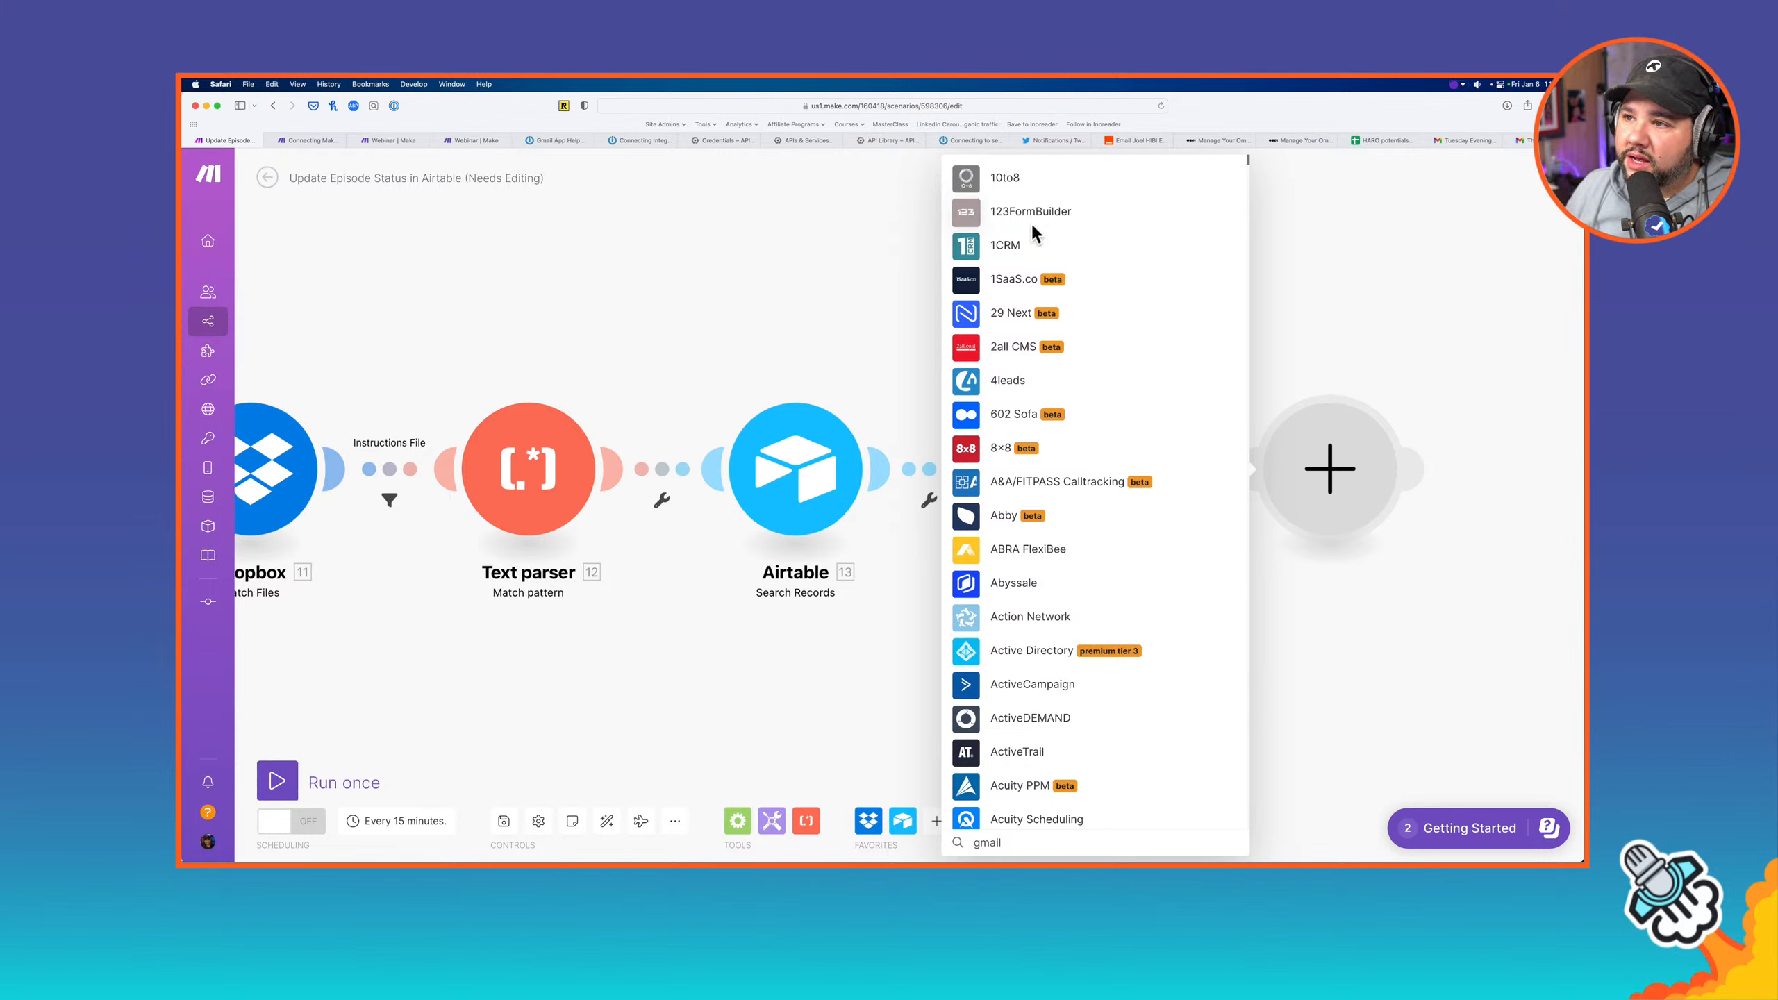
key(Escape)
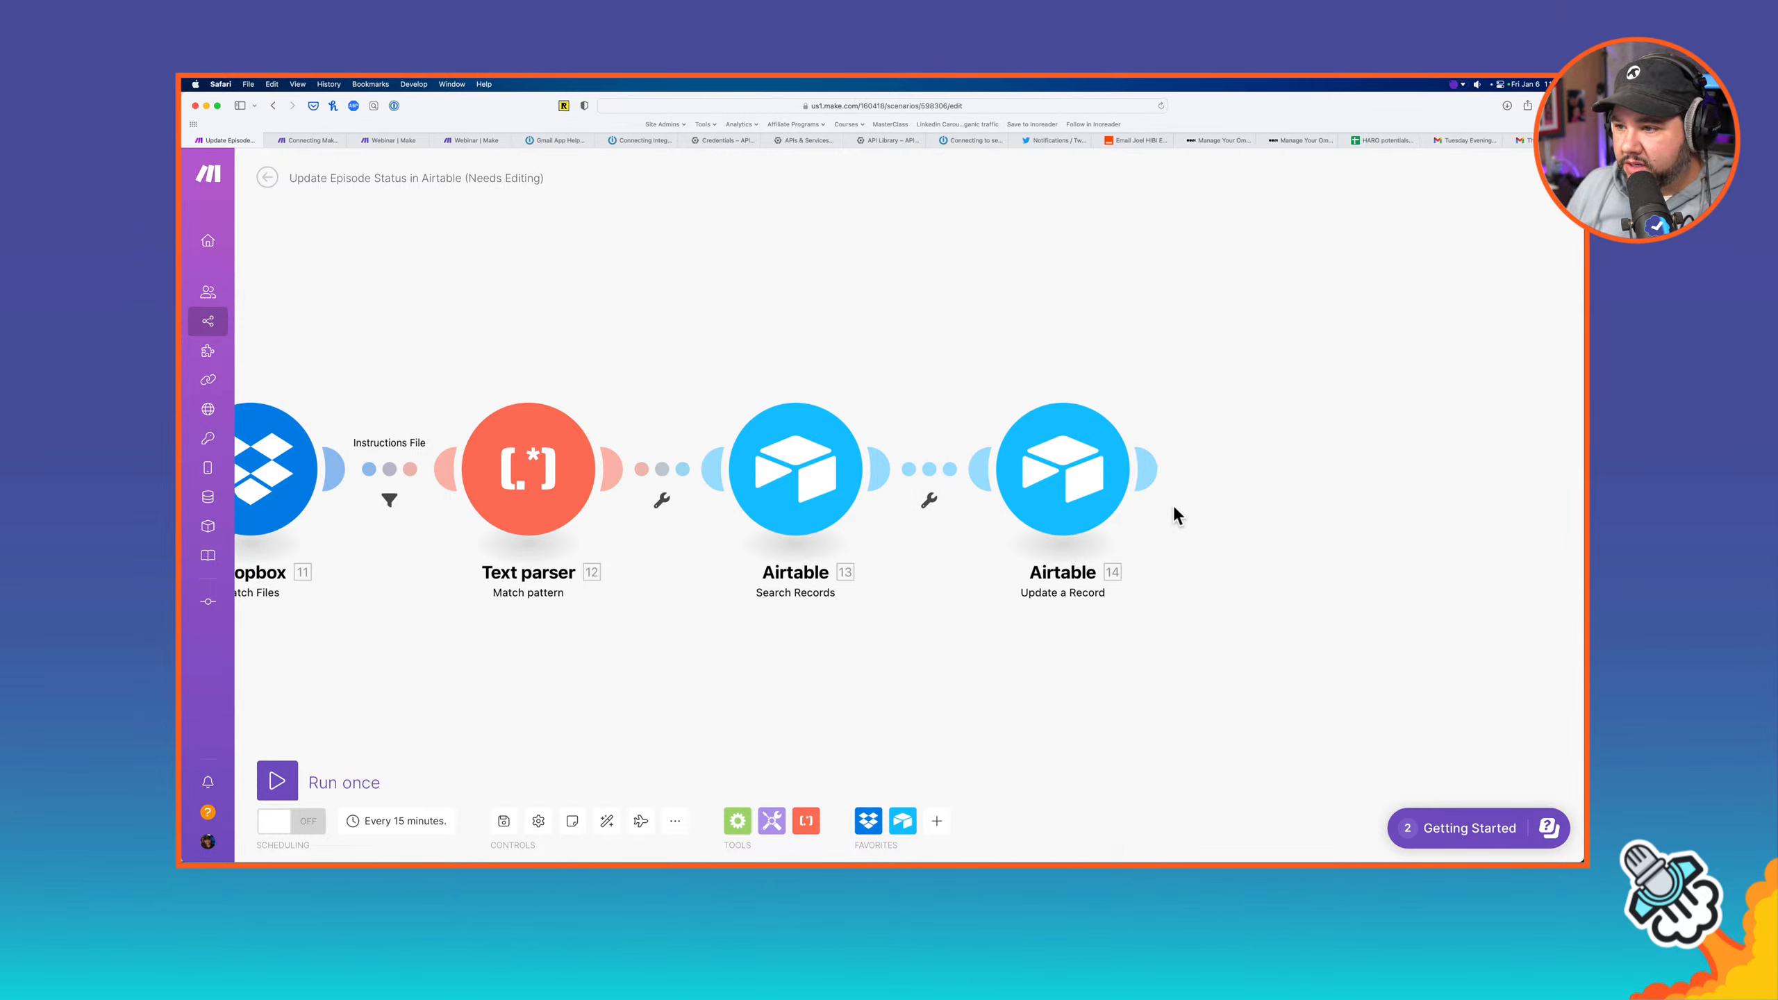
Add a Gmail Send an email module after the Airtable Update a Record module
click(1152, 483)
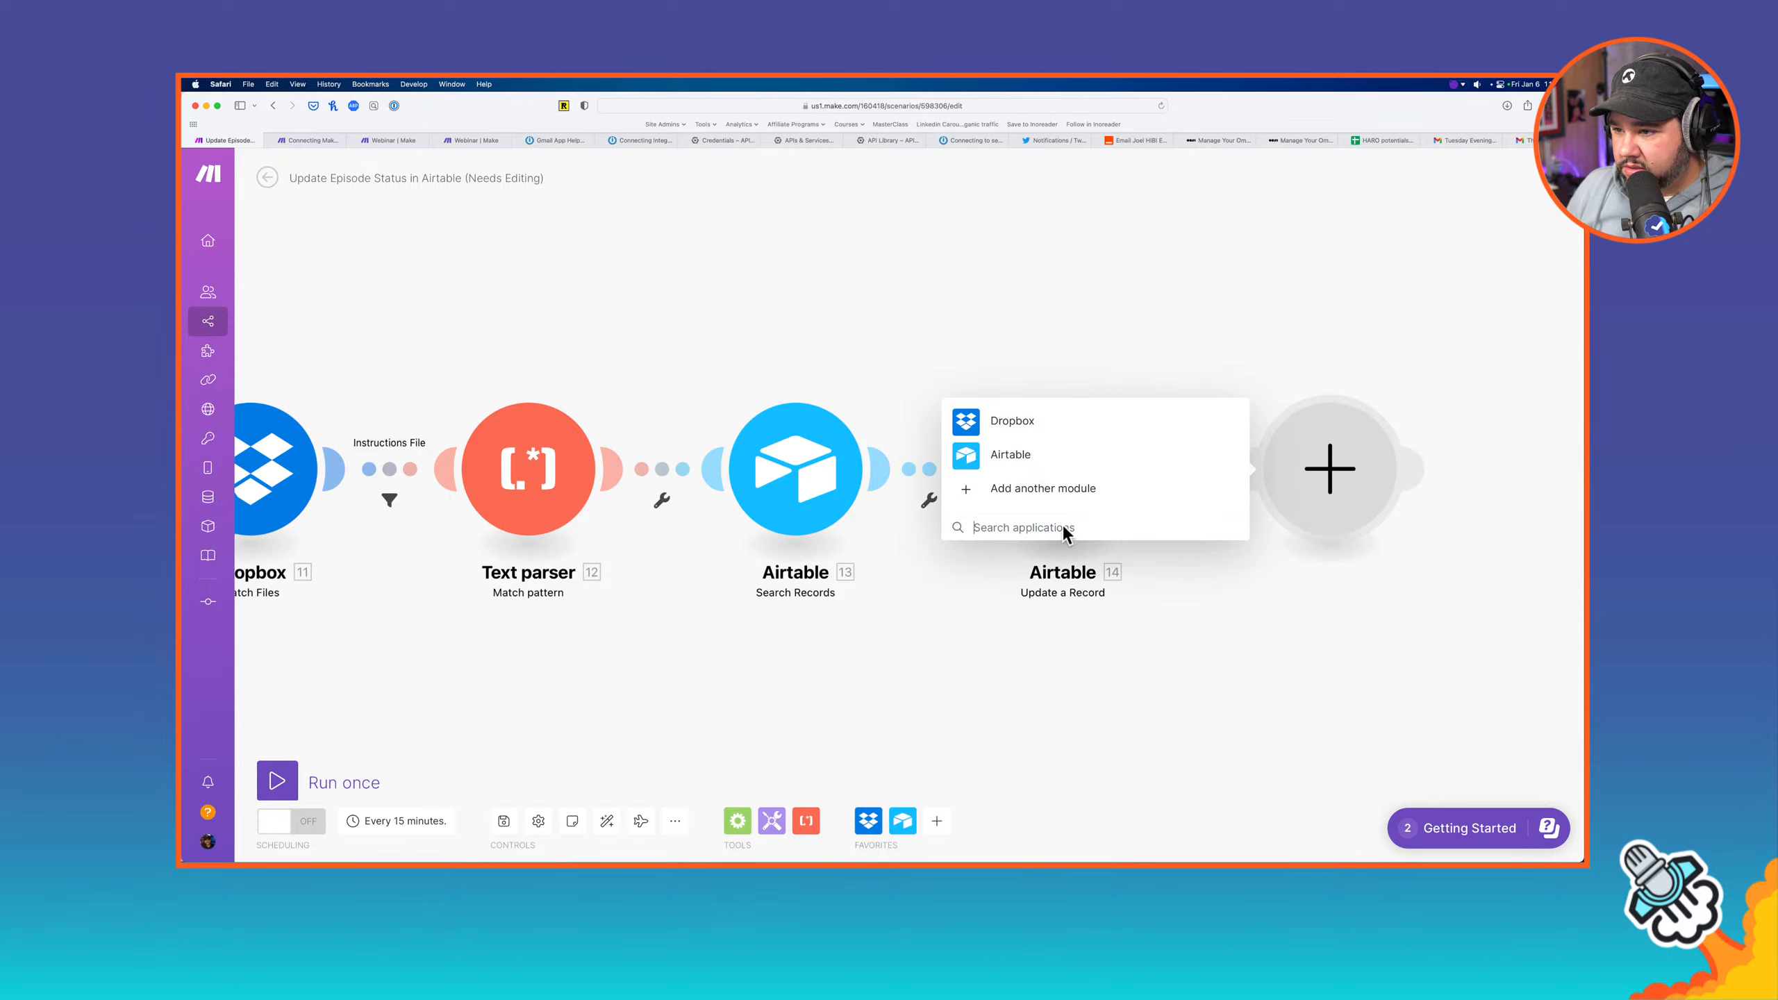
text(GMail)
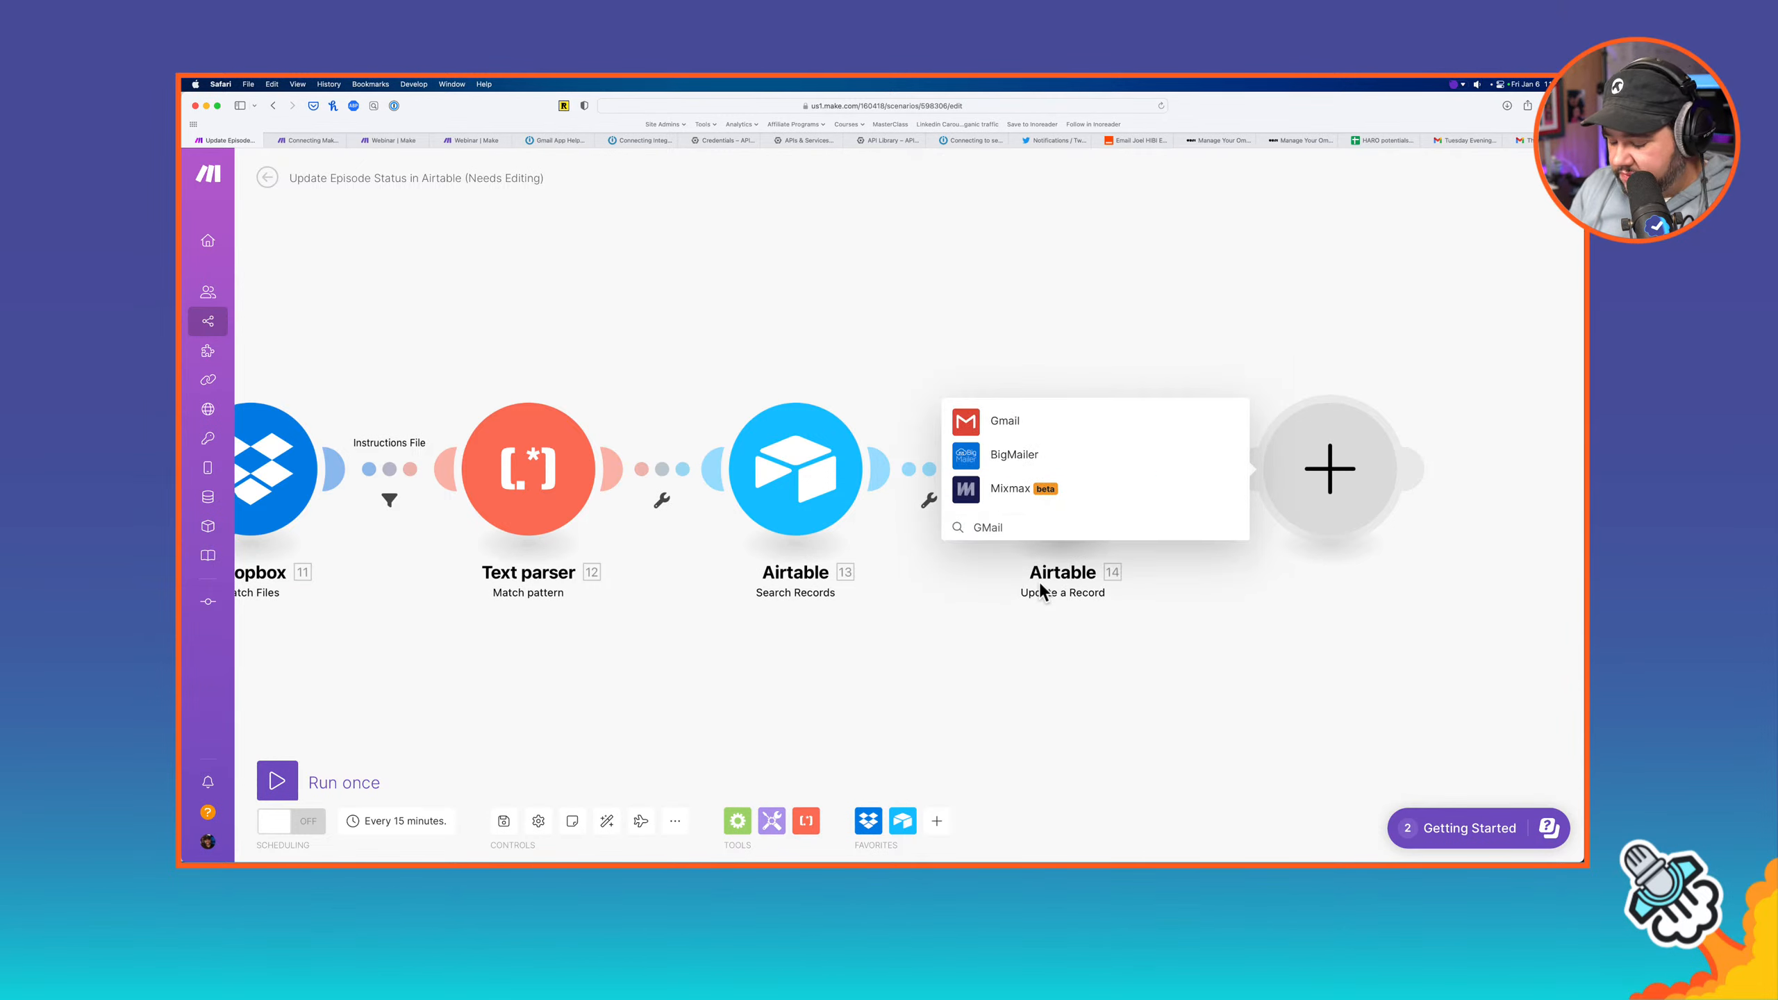
click(1019, 428)
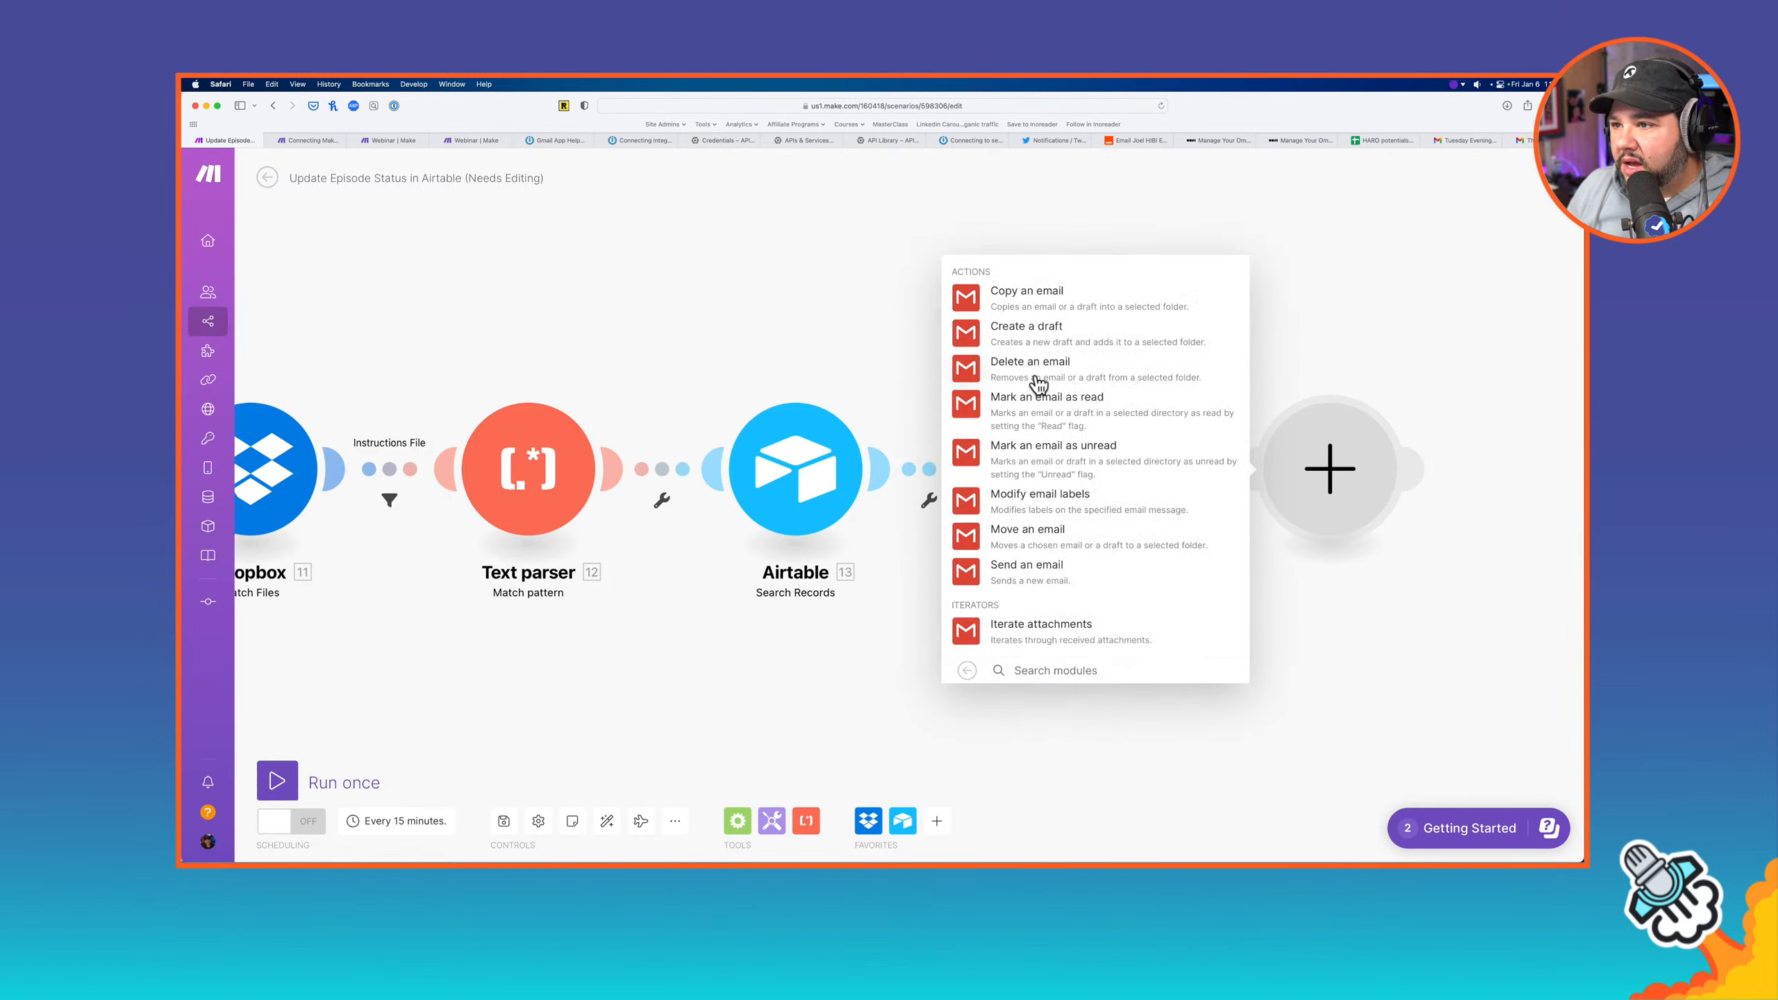
click(1046, 573)
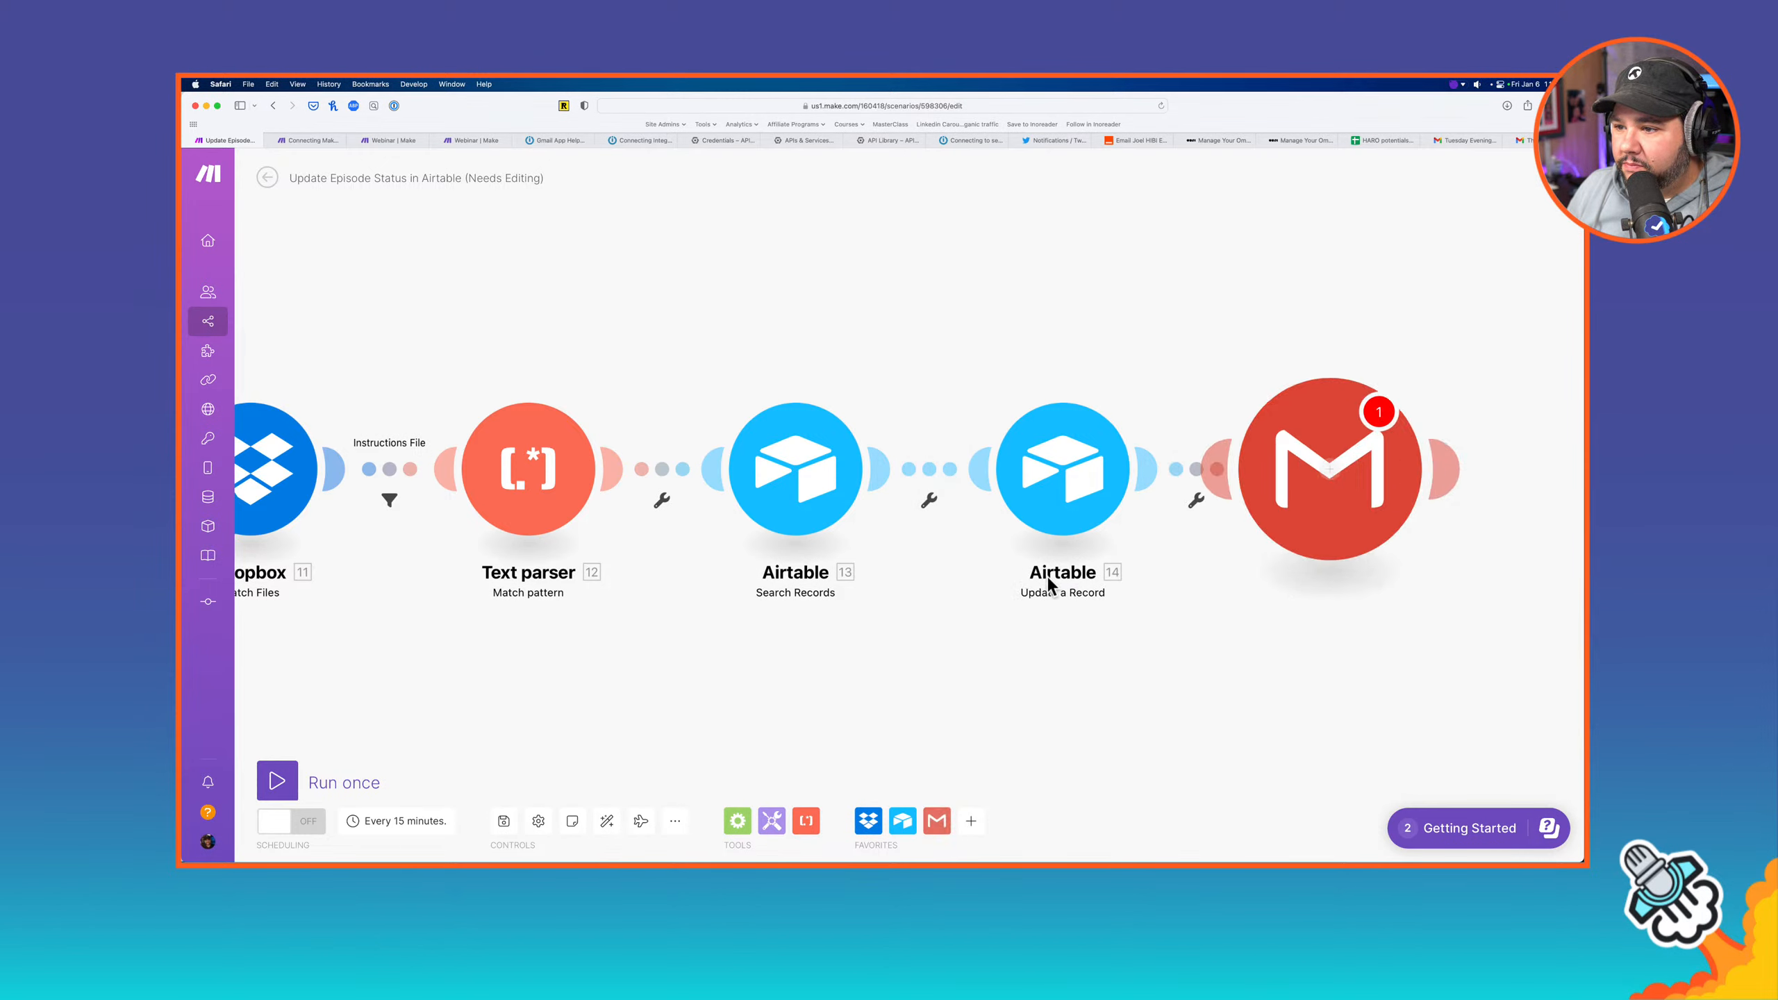
Select My Google Restricted connection for the Gmail module and open the form for creating a connection
click(1192, 344)
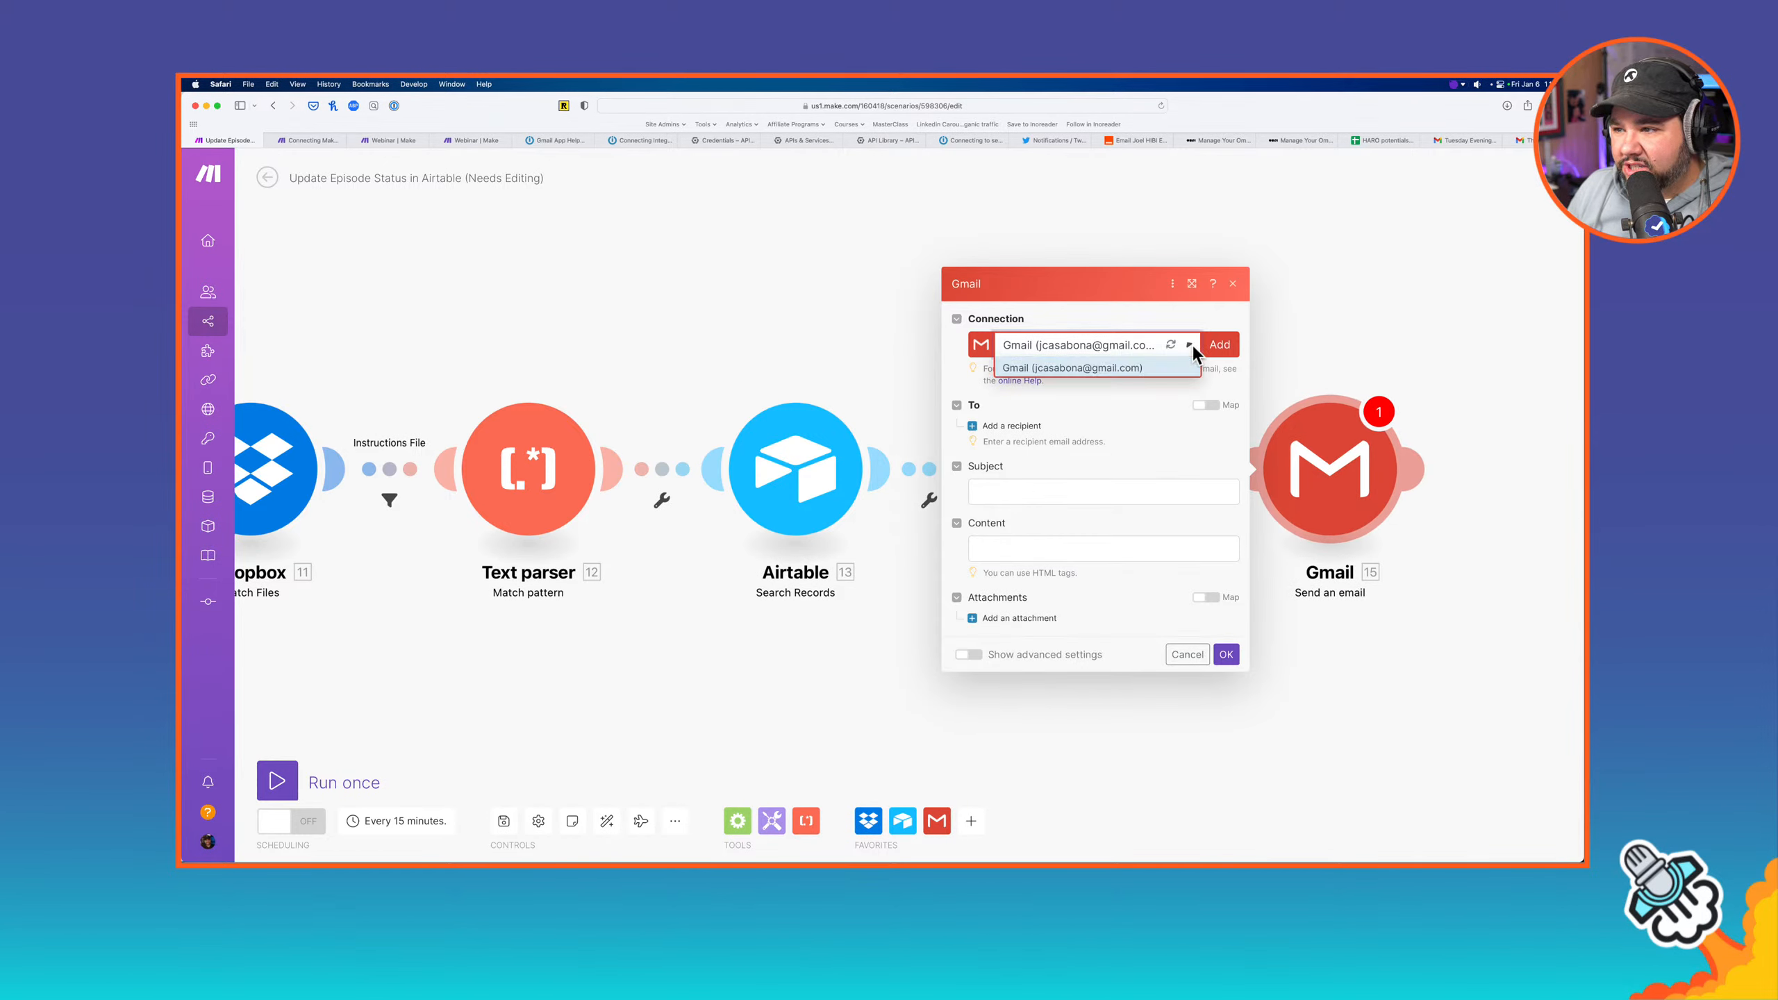
click(1134, 400)
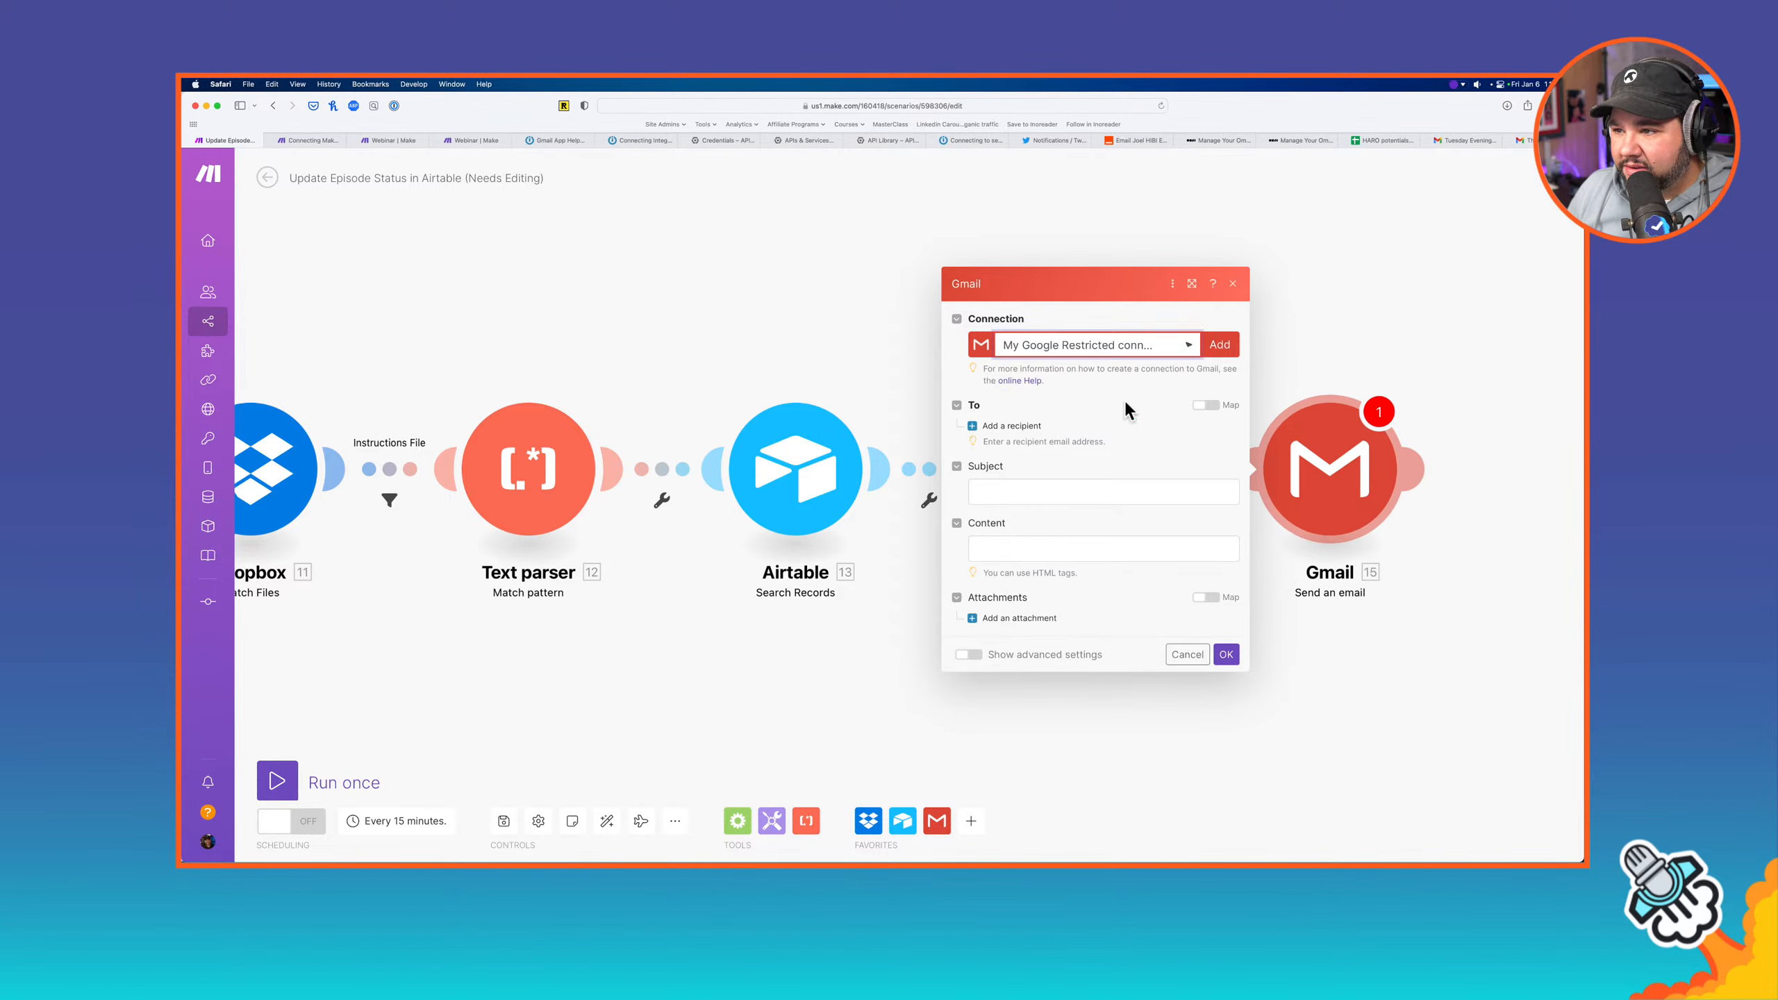
click(1219, 344)
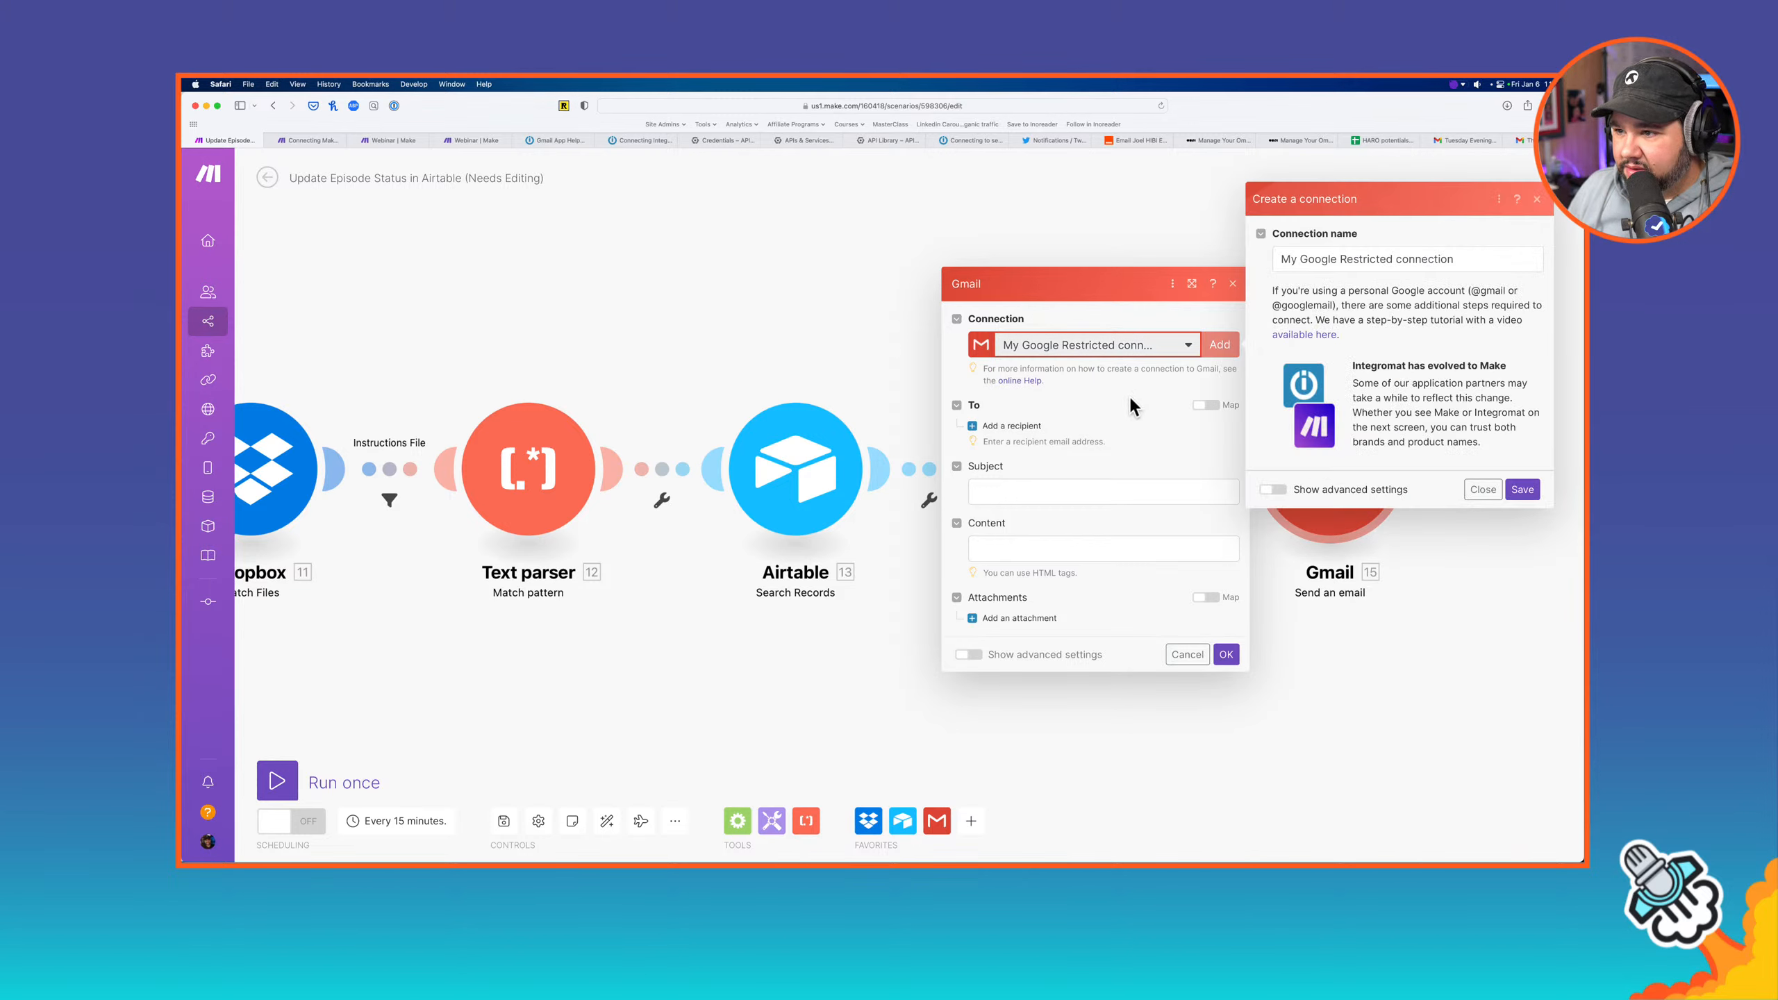
Add a recipient to the Gmail module and paste the editor's copied email address
click(1008, 425)
click(1016, 438)
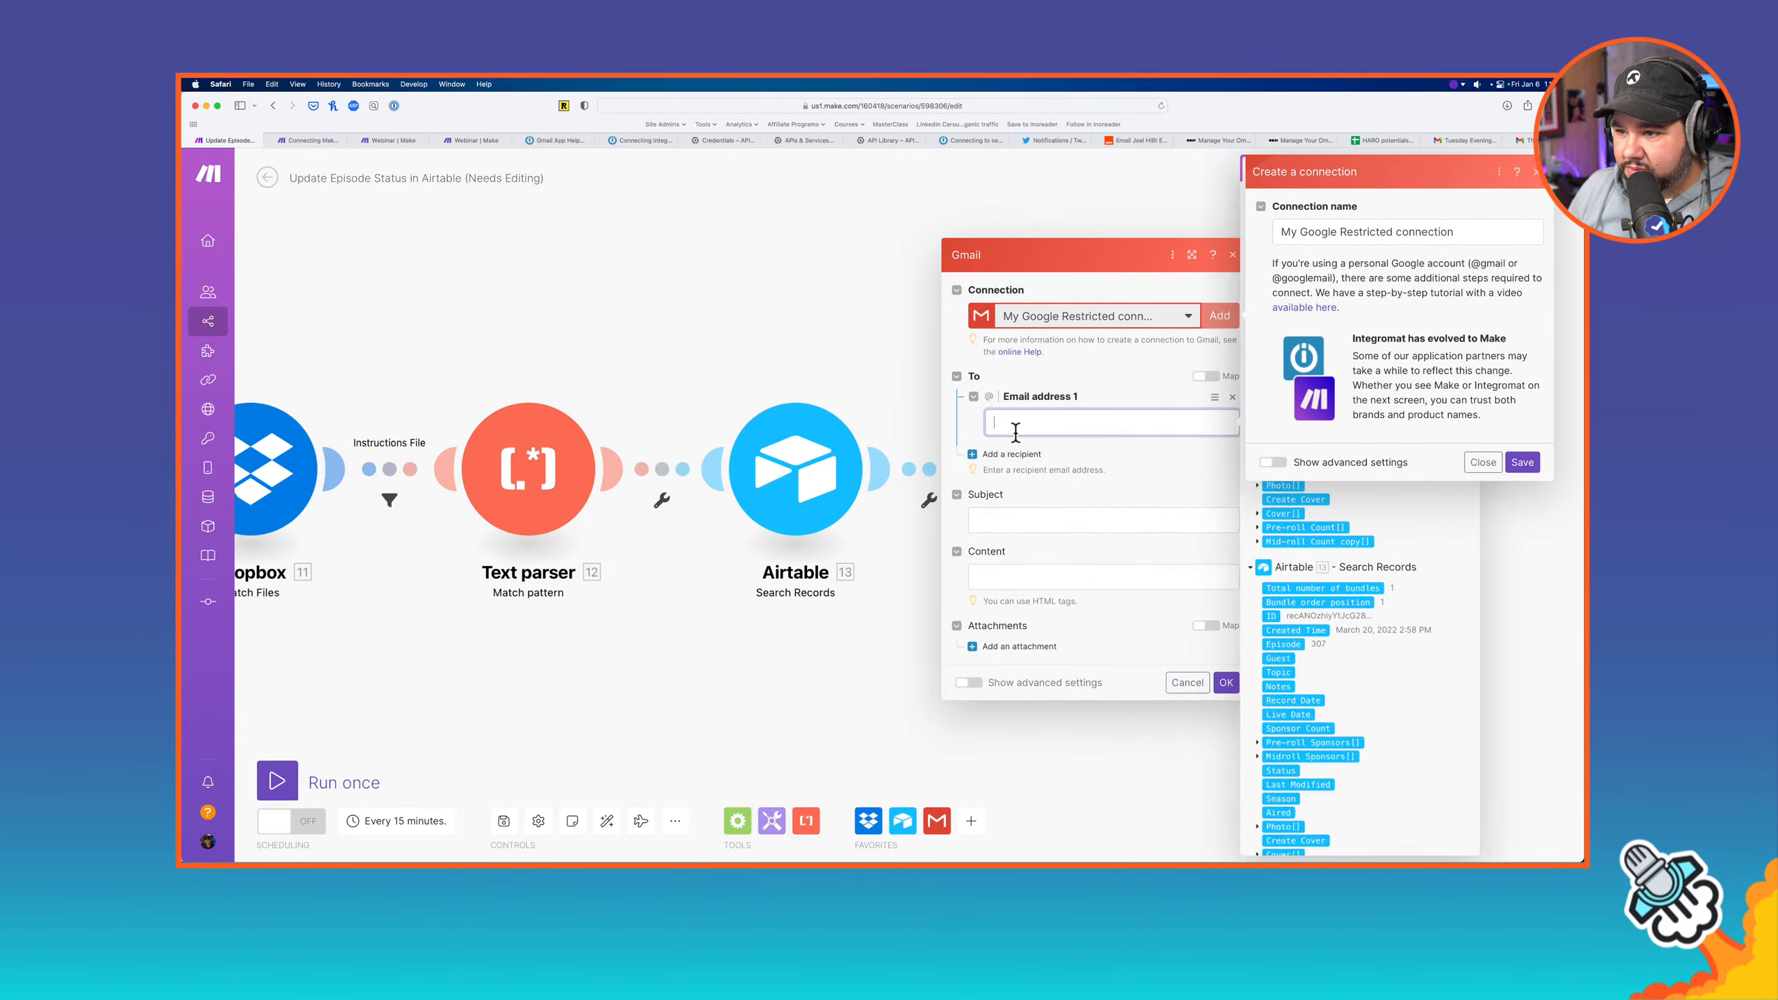
key(super+shift+v)
key(Down)
key(Return)
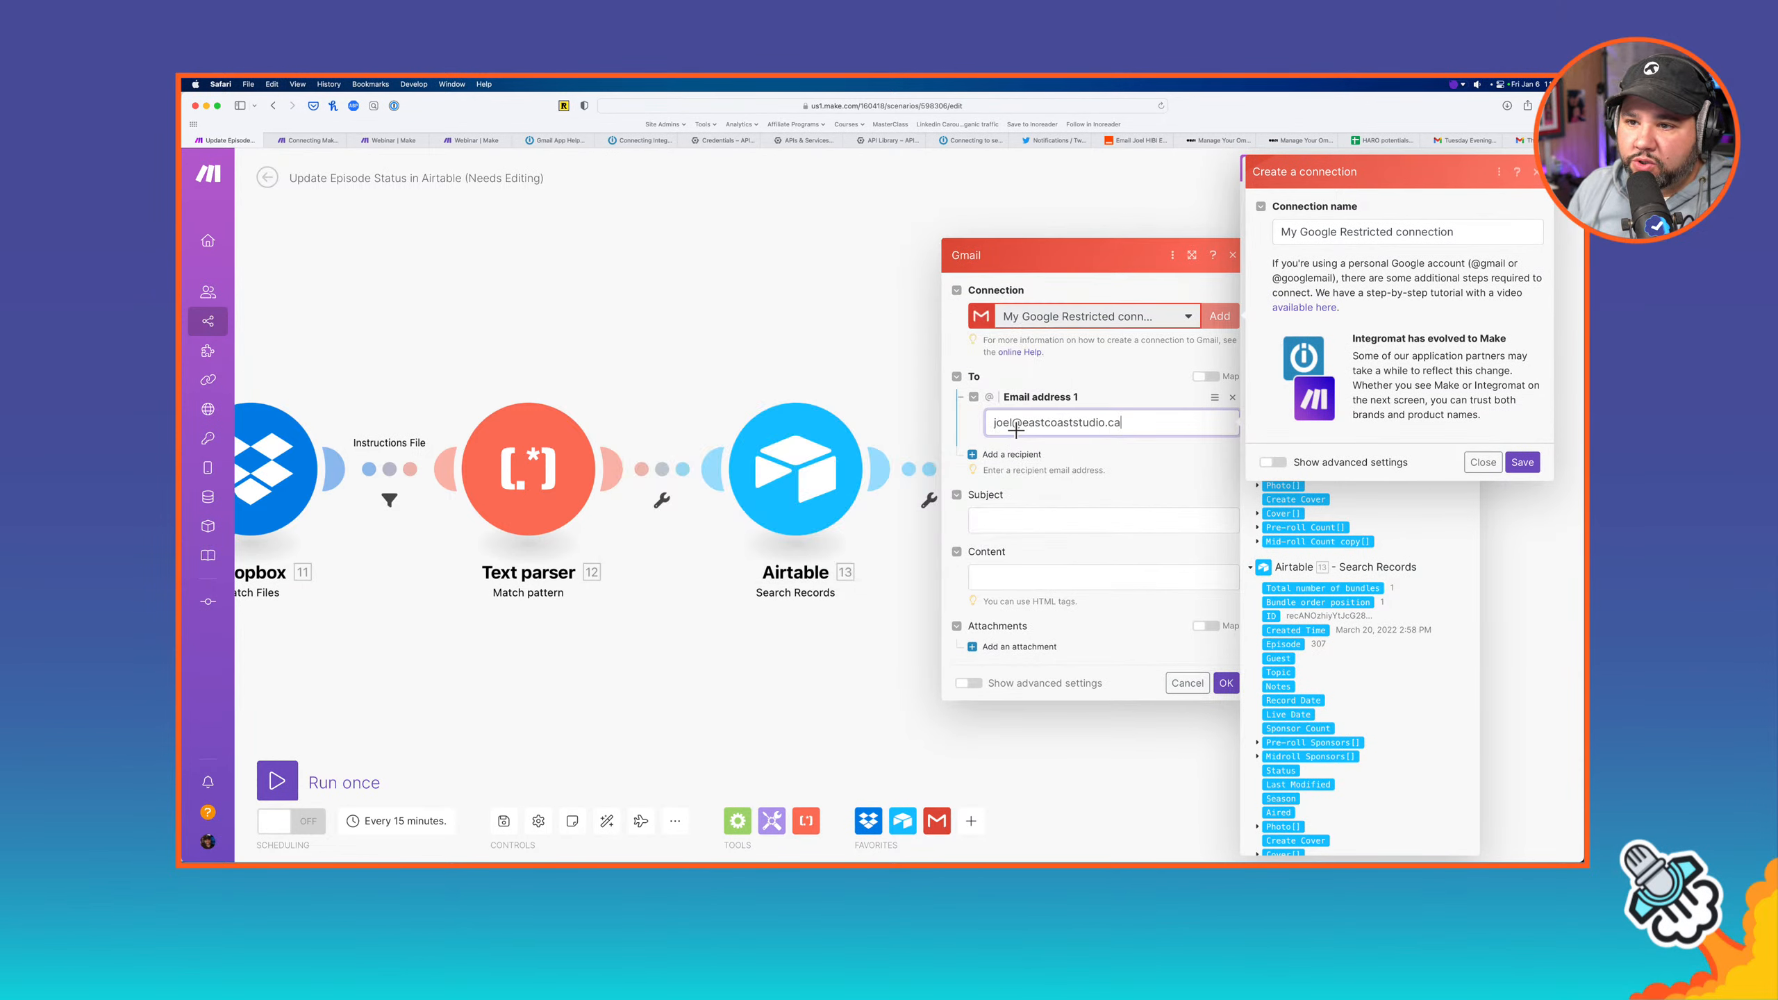
Set the email subject to New Podcast Episode in Dropbox, copied from the Gmail action in Zapier
click(1041, 521)
text(New)
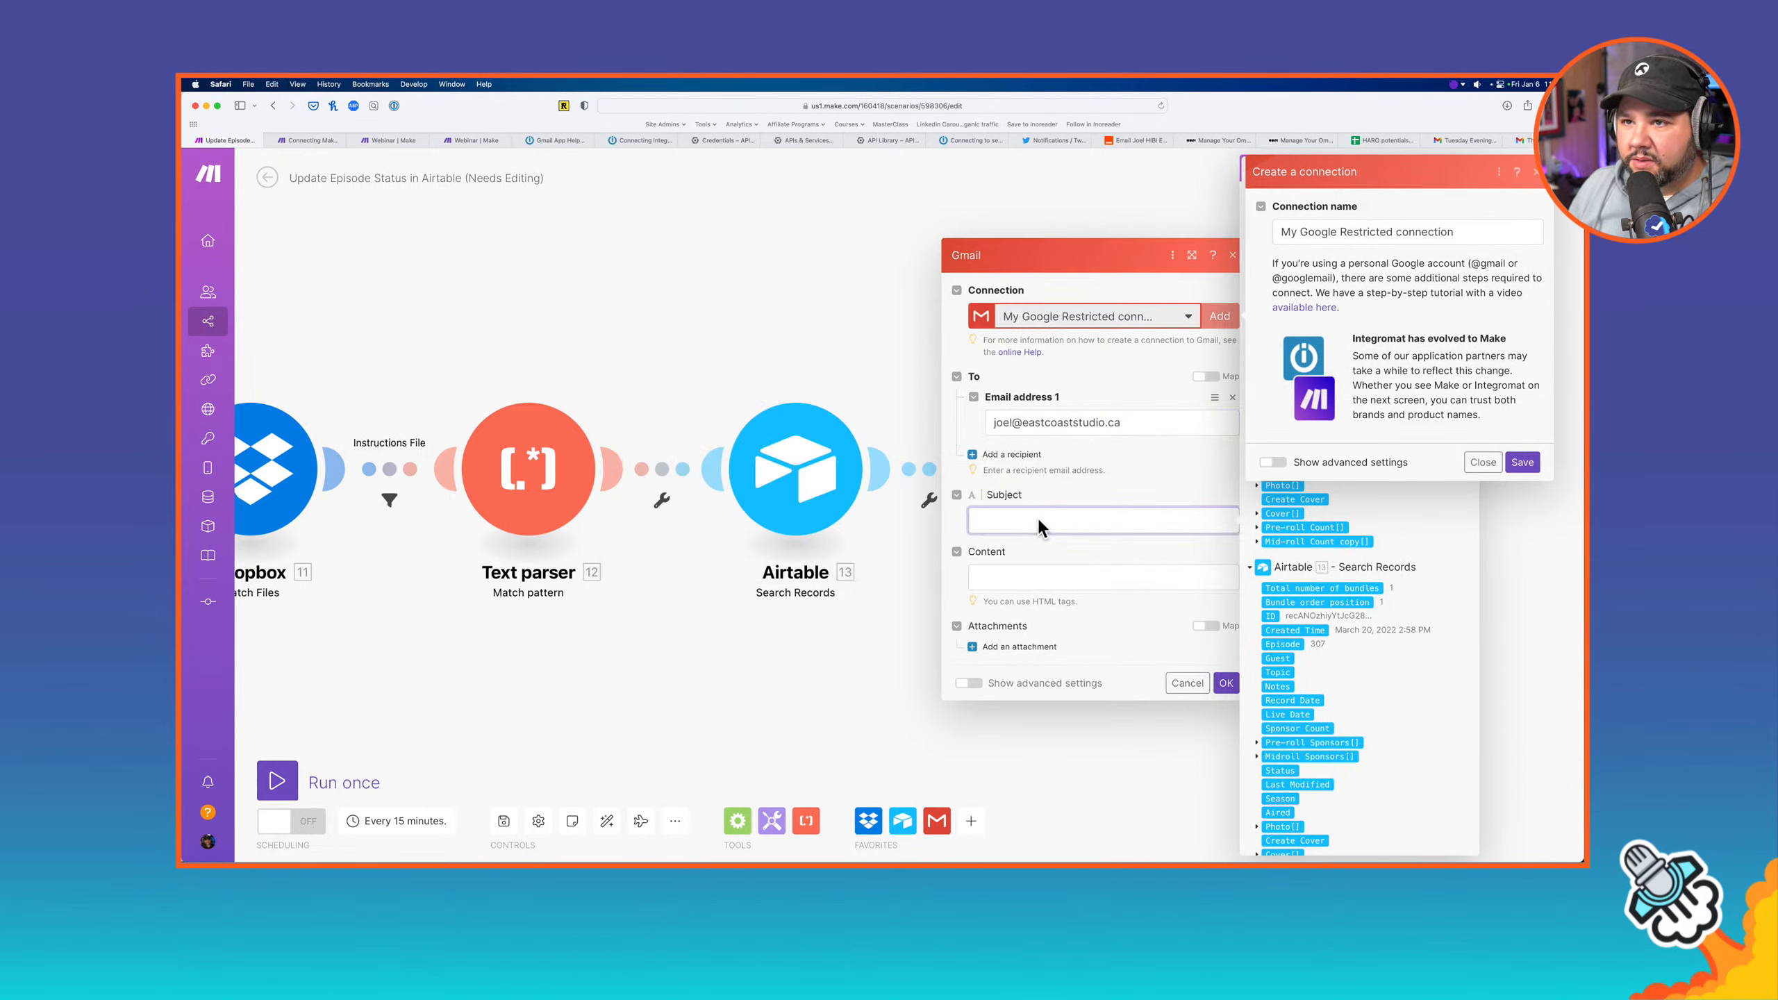
text( Epis)
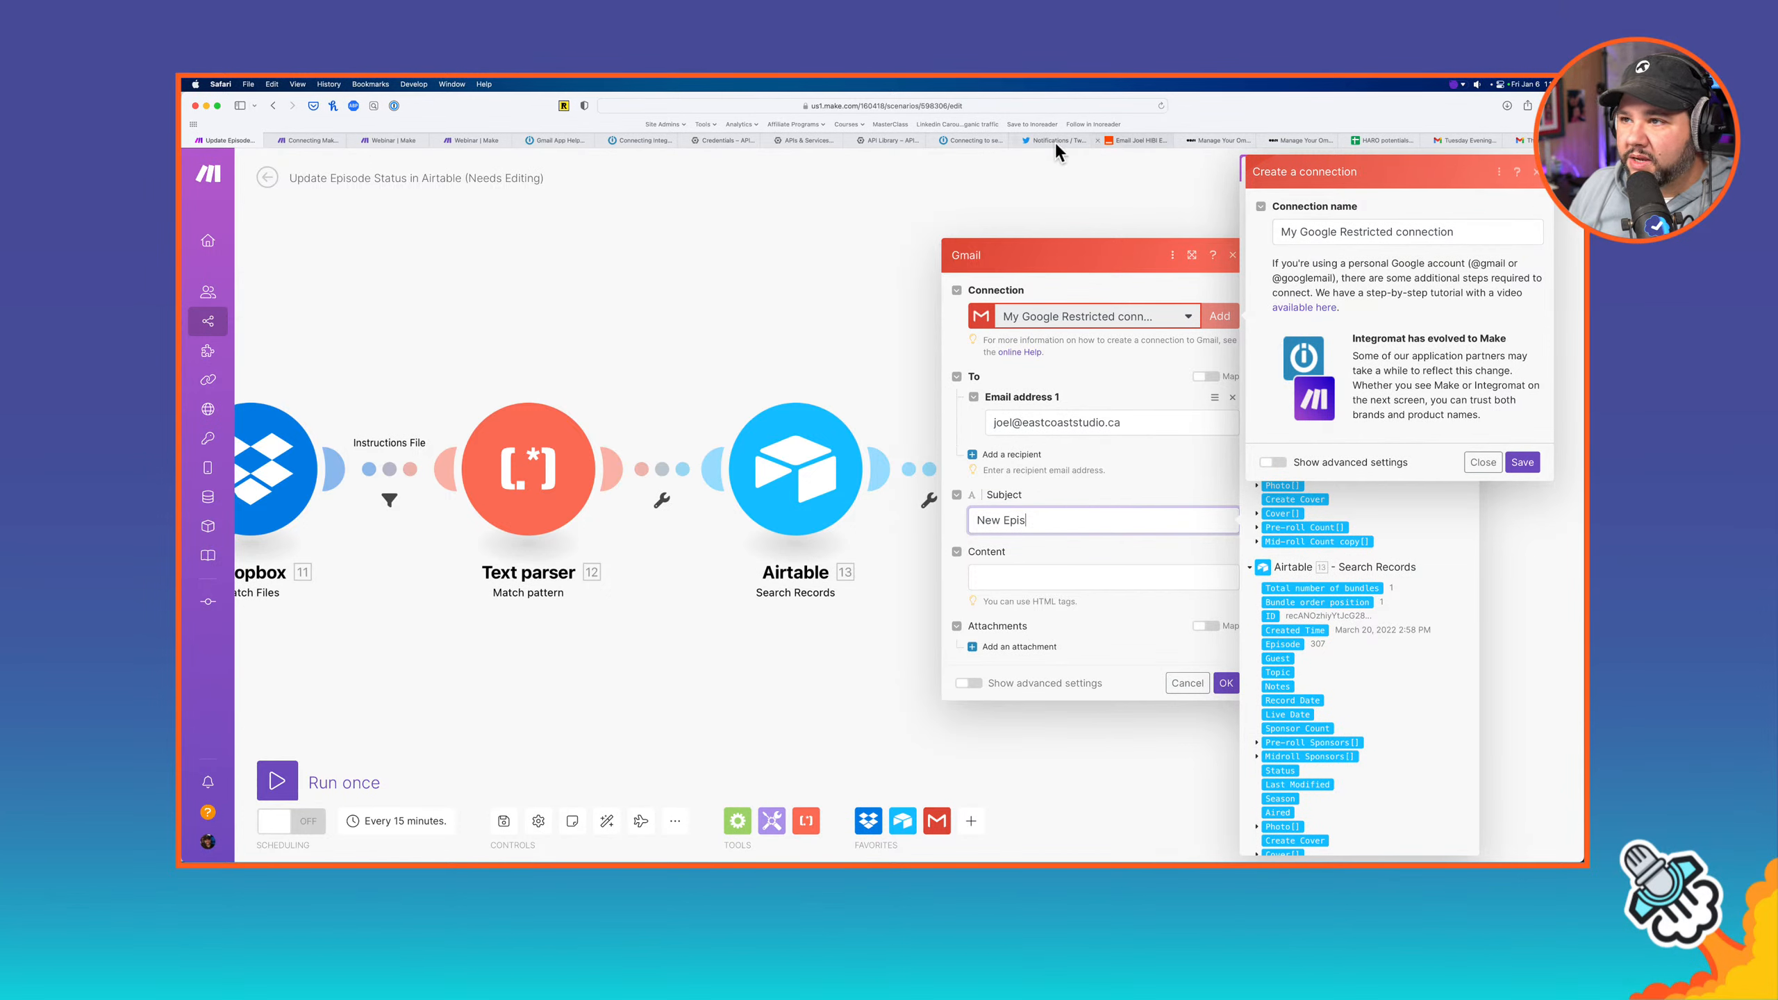
click(1131, 143)
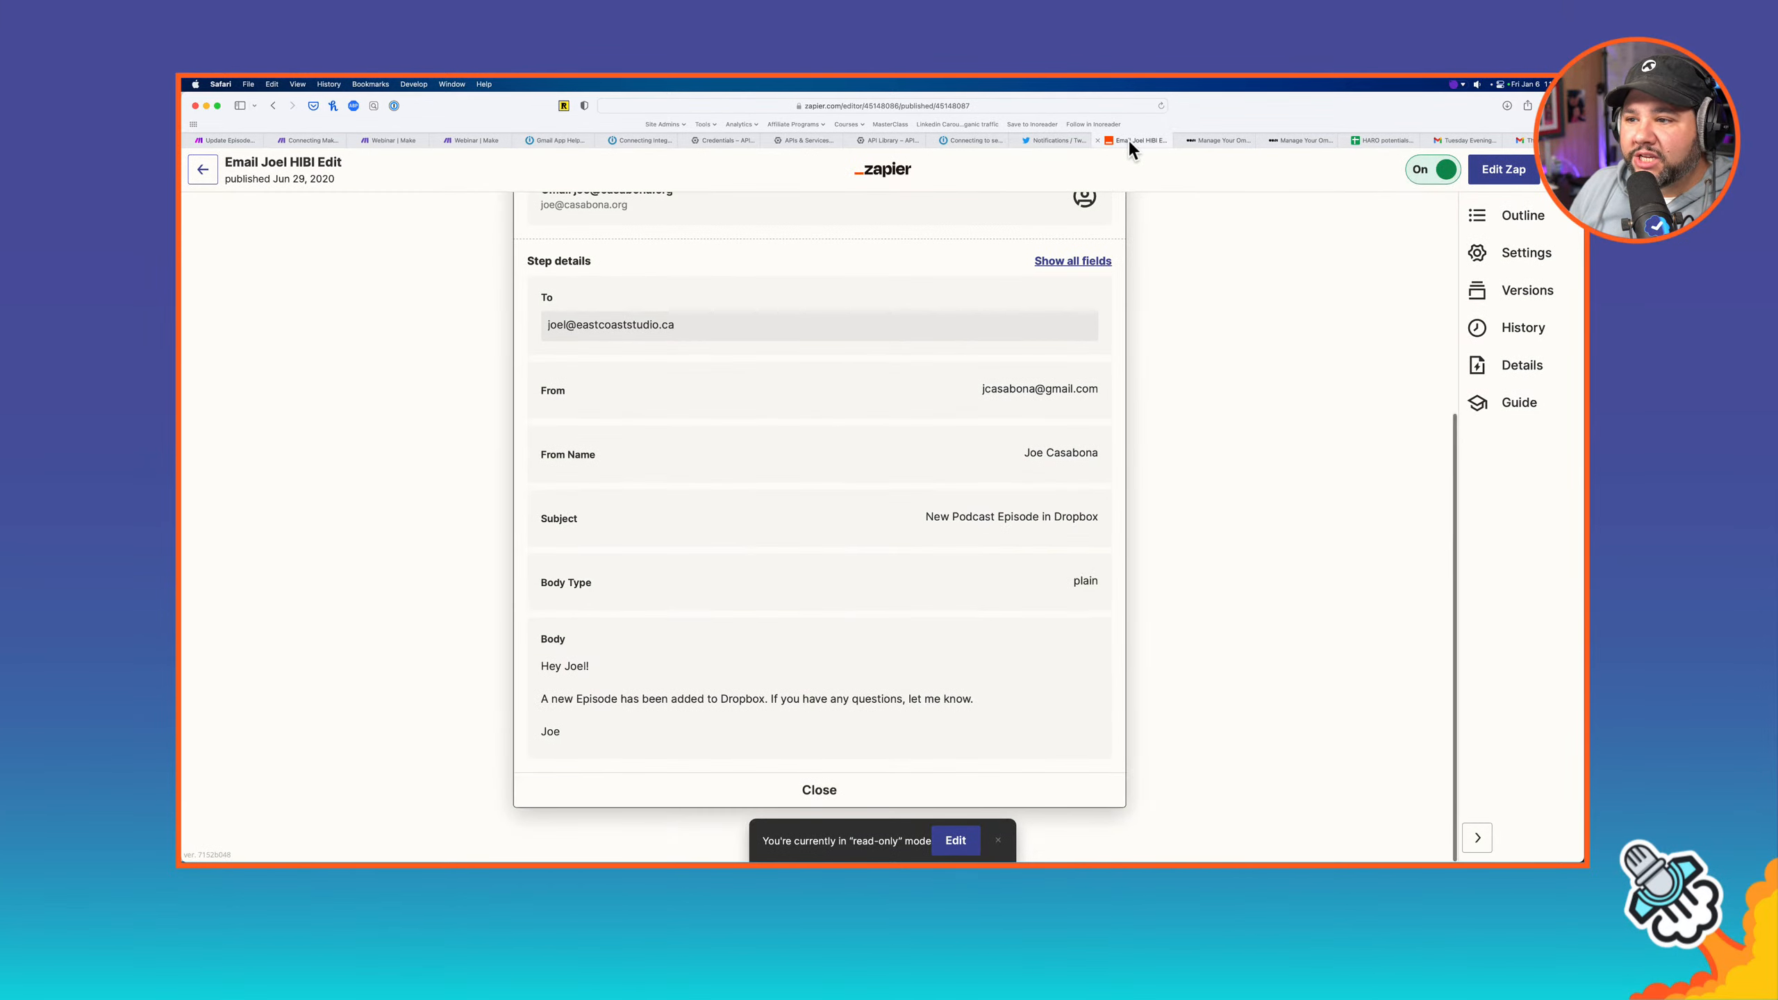
drag(926, 515, 1100, 516)
key(super+c)
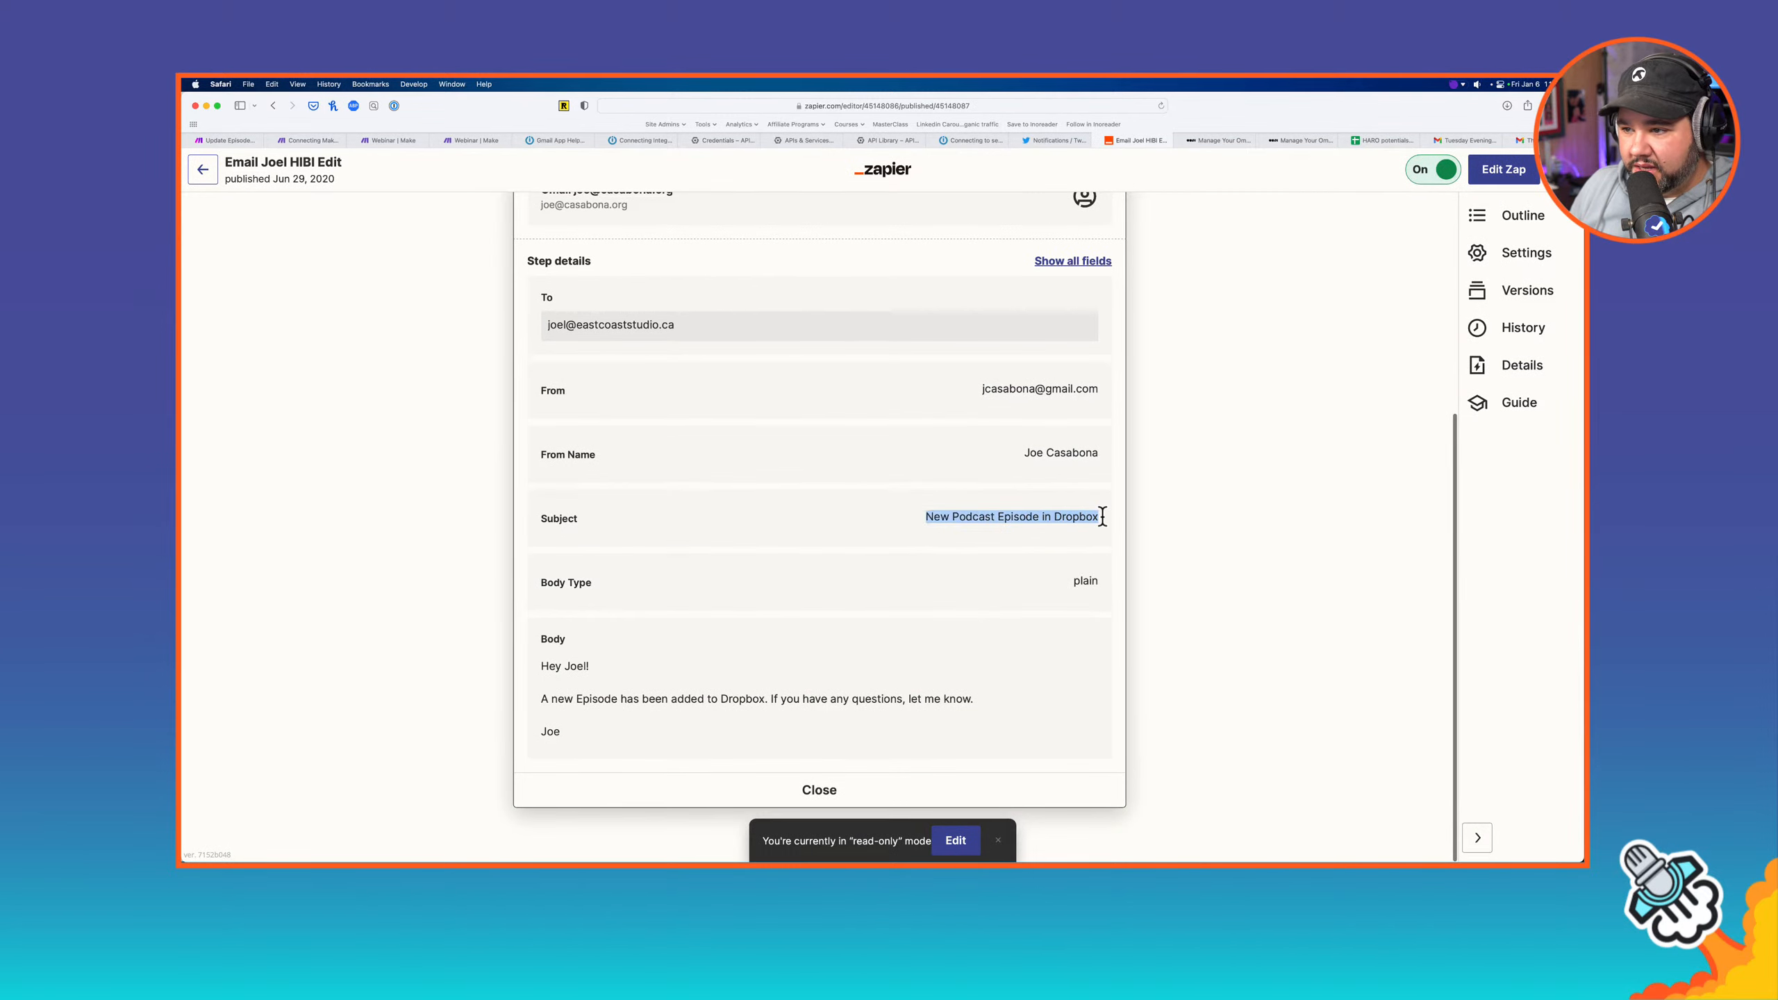
click(238, 140)
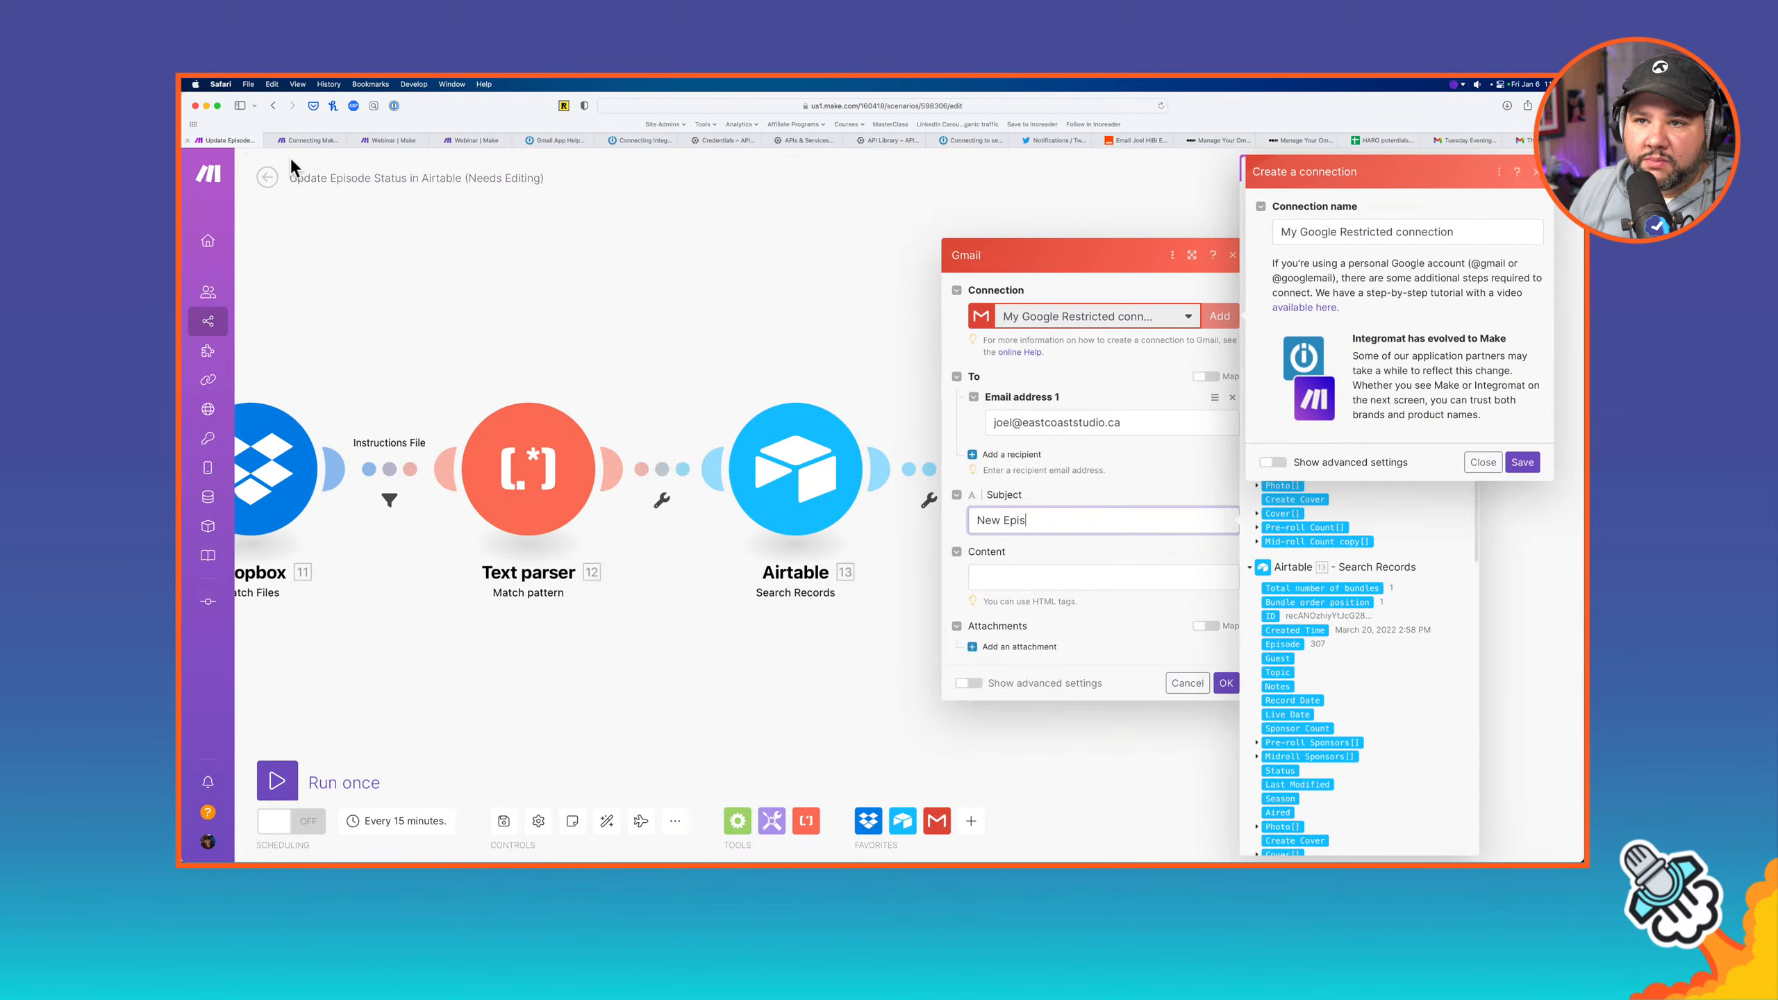
key(super+a)
key(super+v)
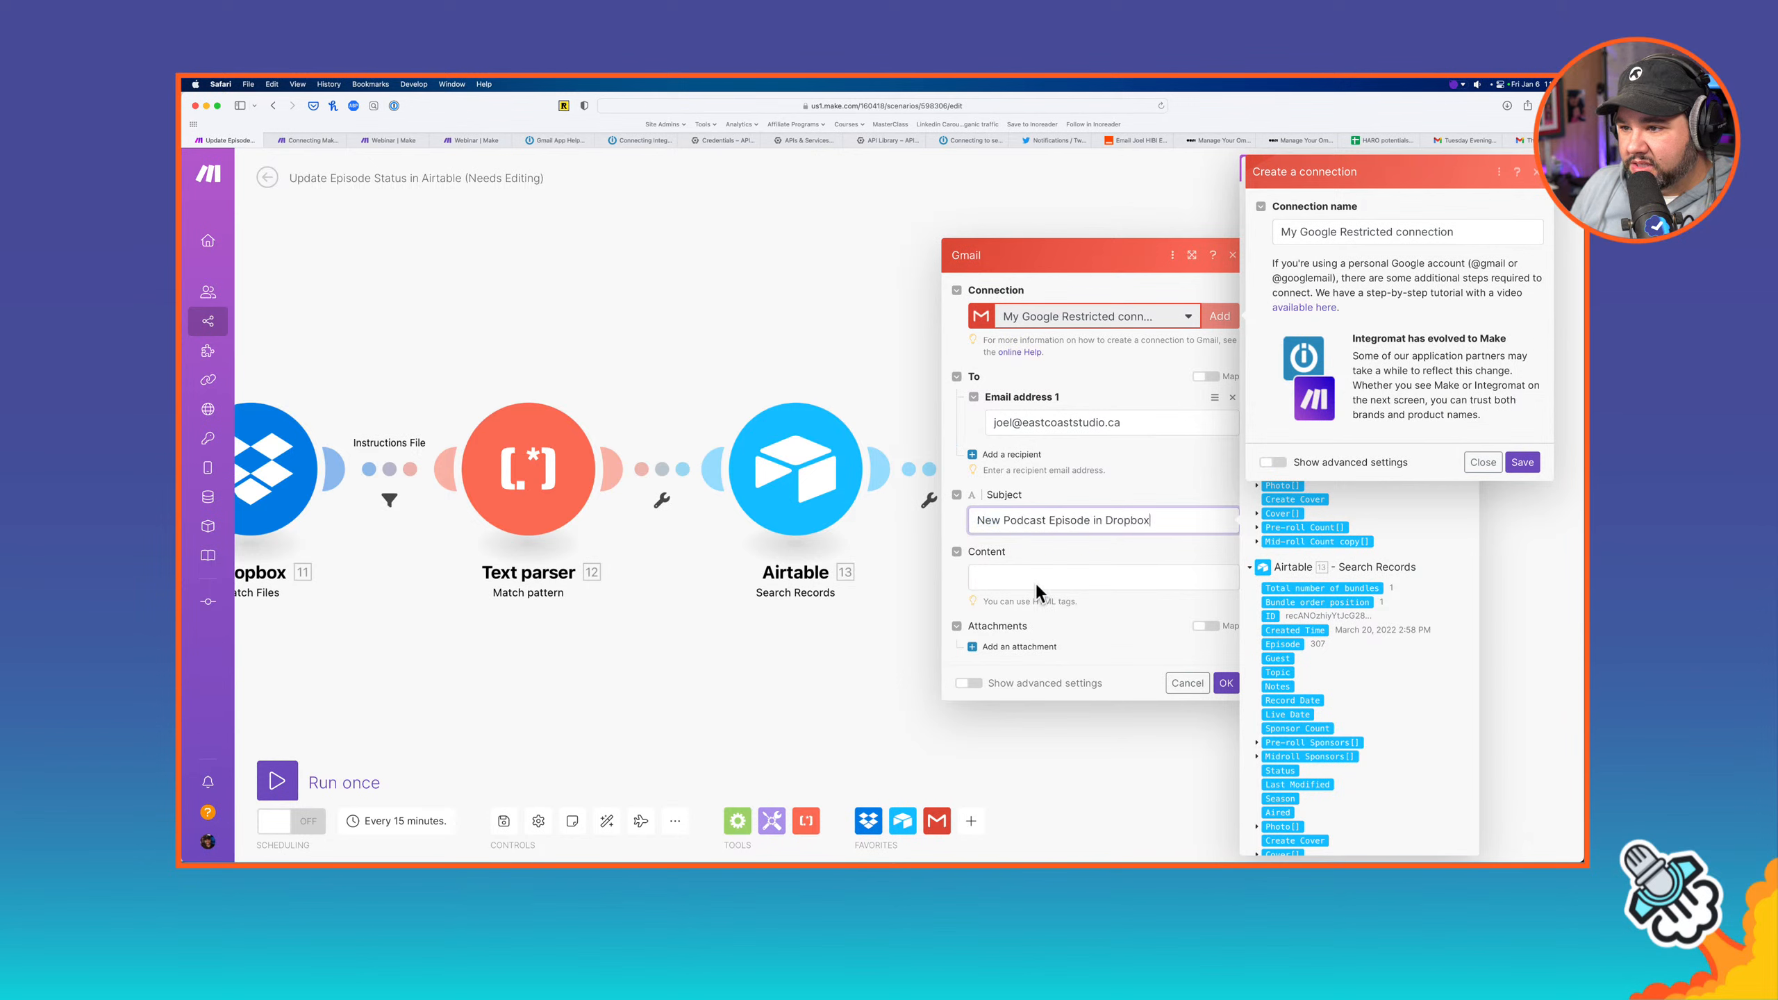
Fill the email content with the message body copied from the Zap, using the clipboard history
click(1041, 583)
key(alt+super+c)
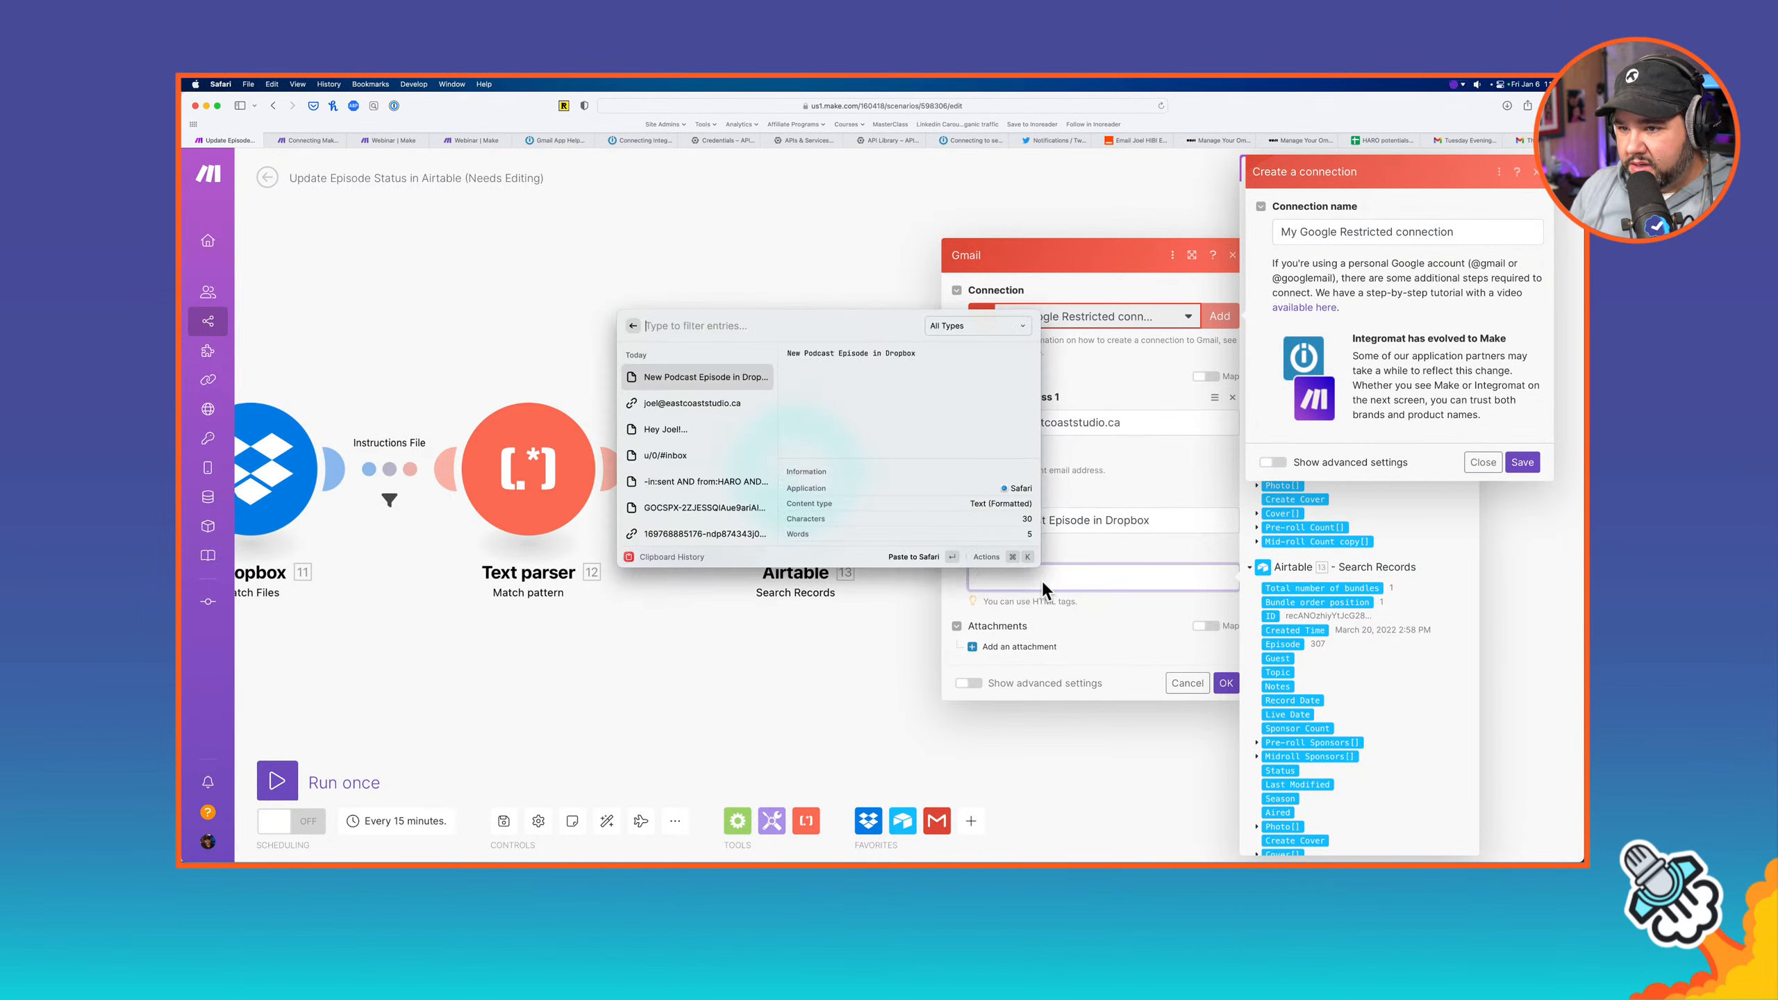
key(Down)
key(Return)
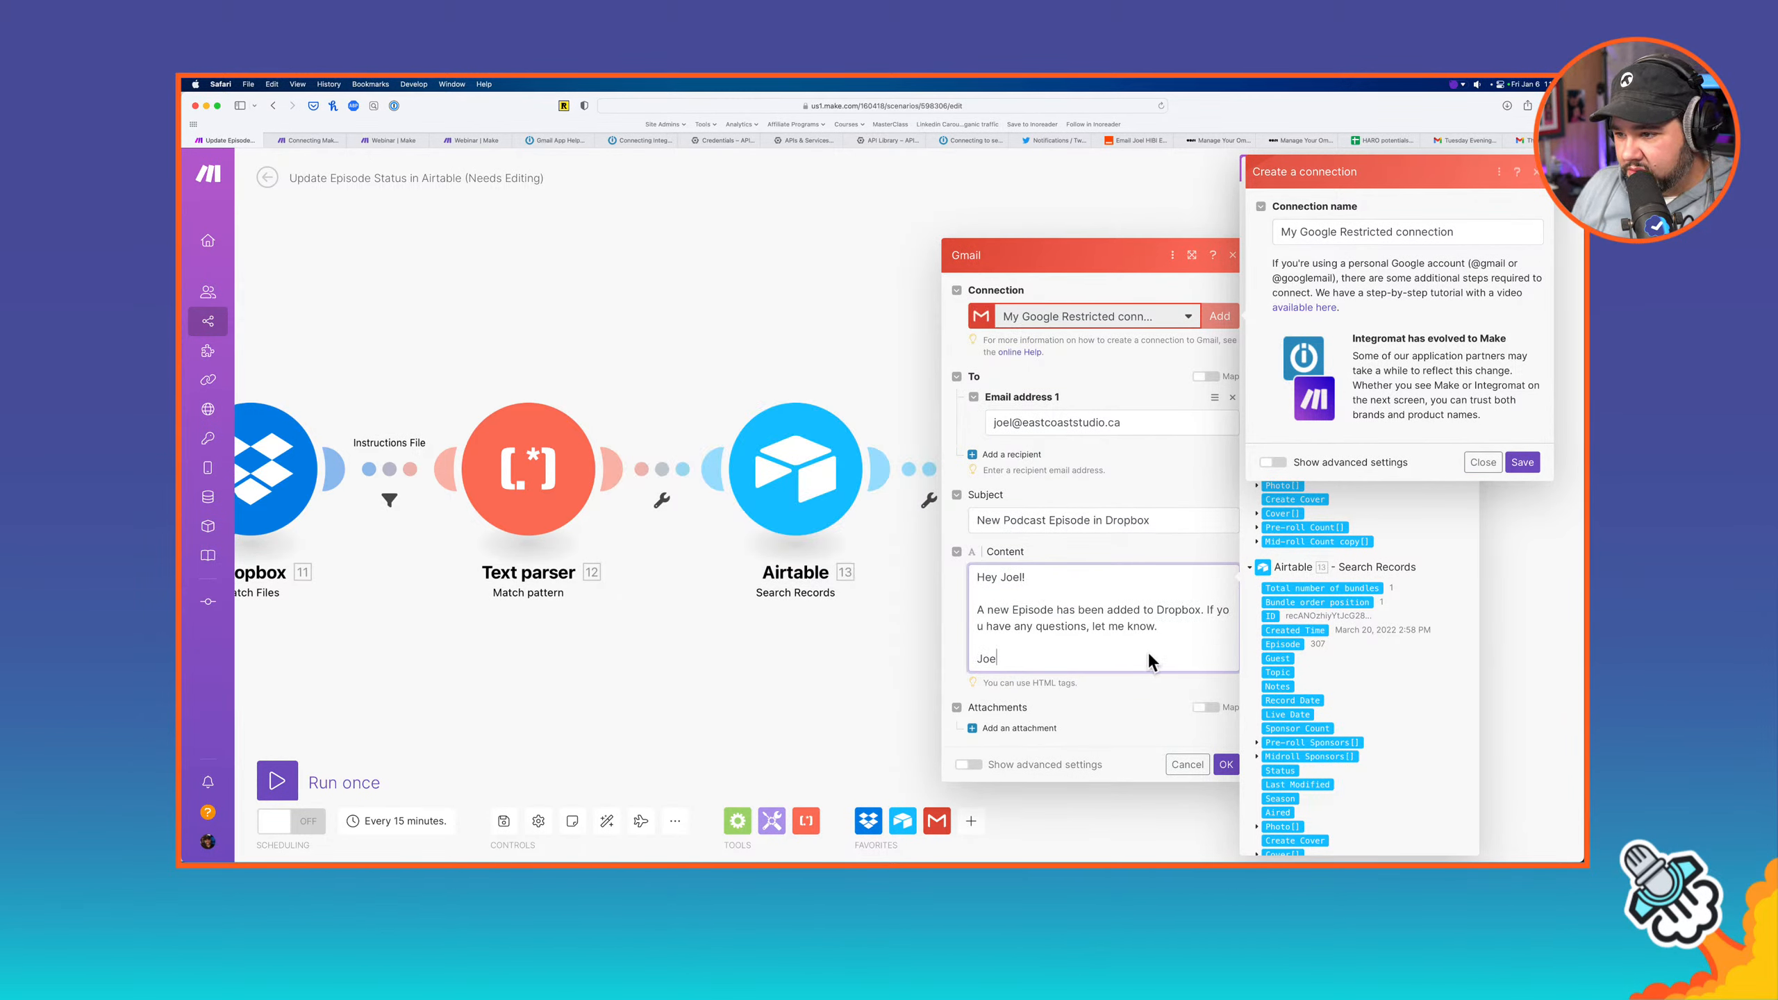
Insert a "Link:" line above the sign-off in the email content and close the connection creation form
click(1173, 628)
key(Return)
key(Return)
text(Li)
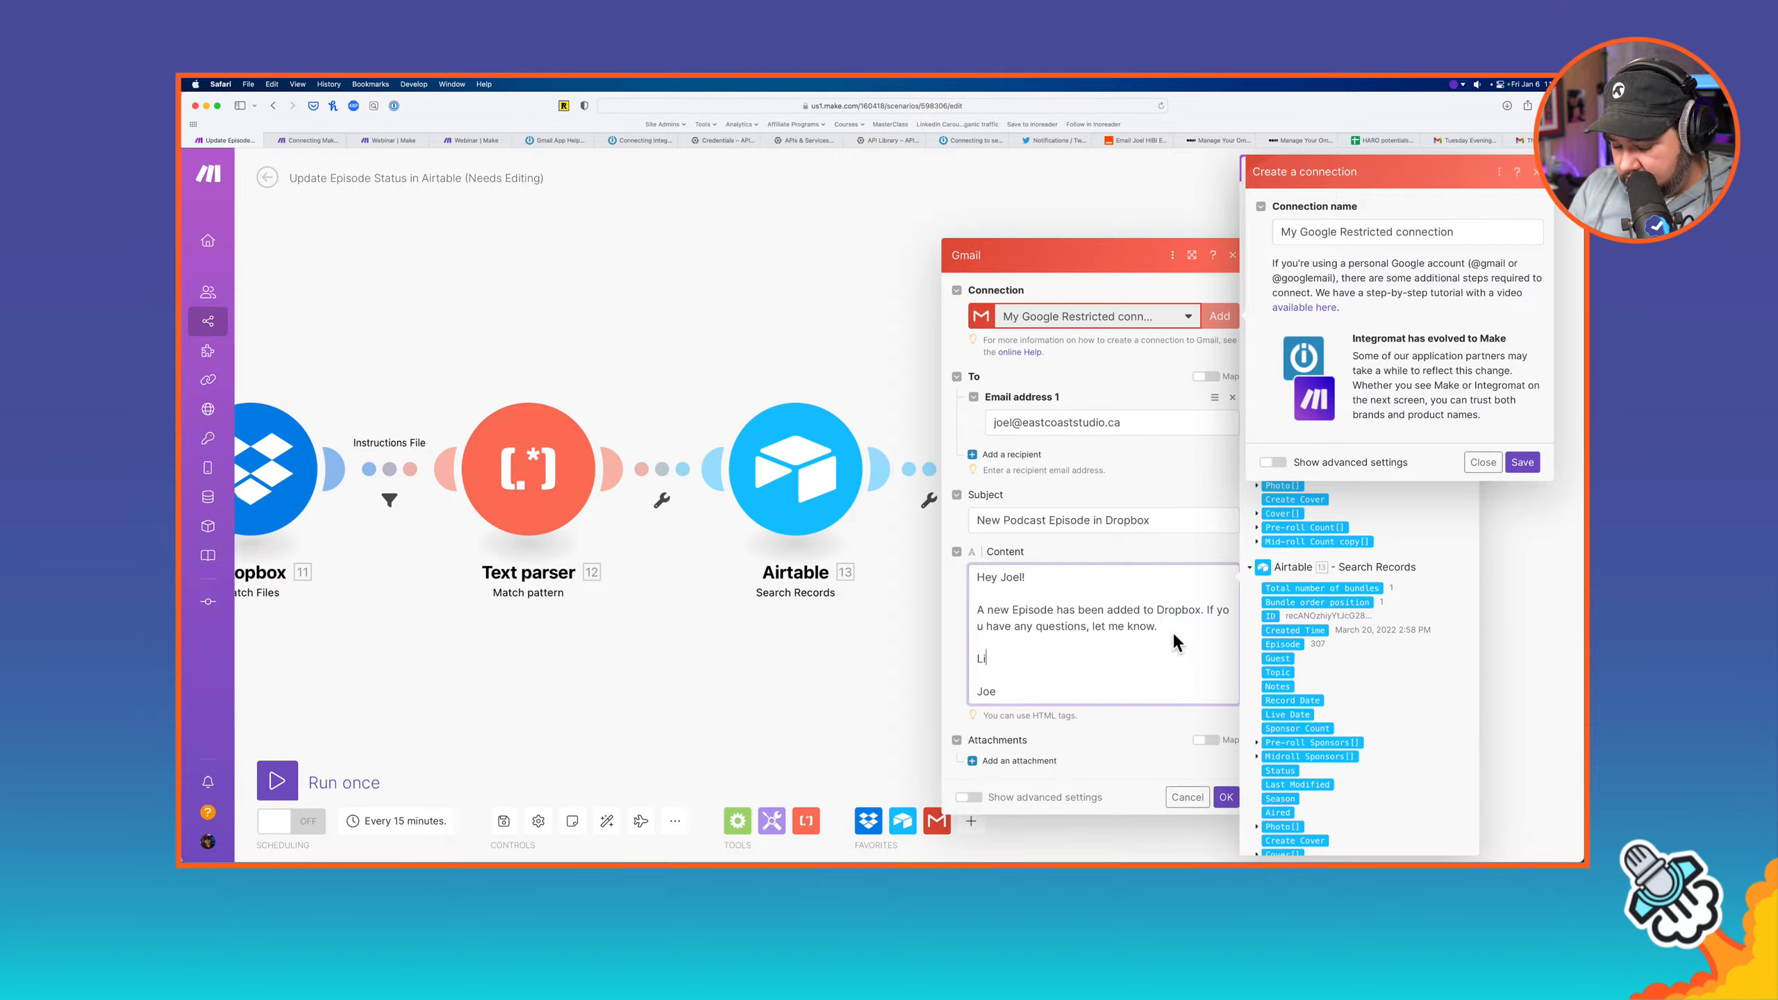
text(nk:)
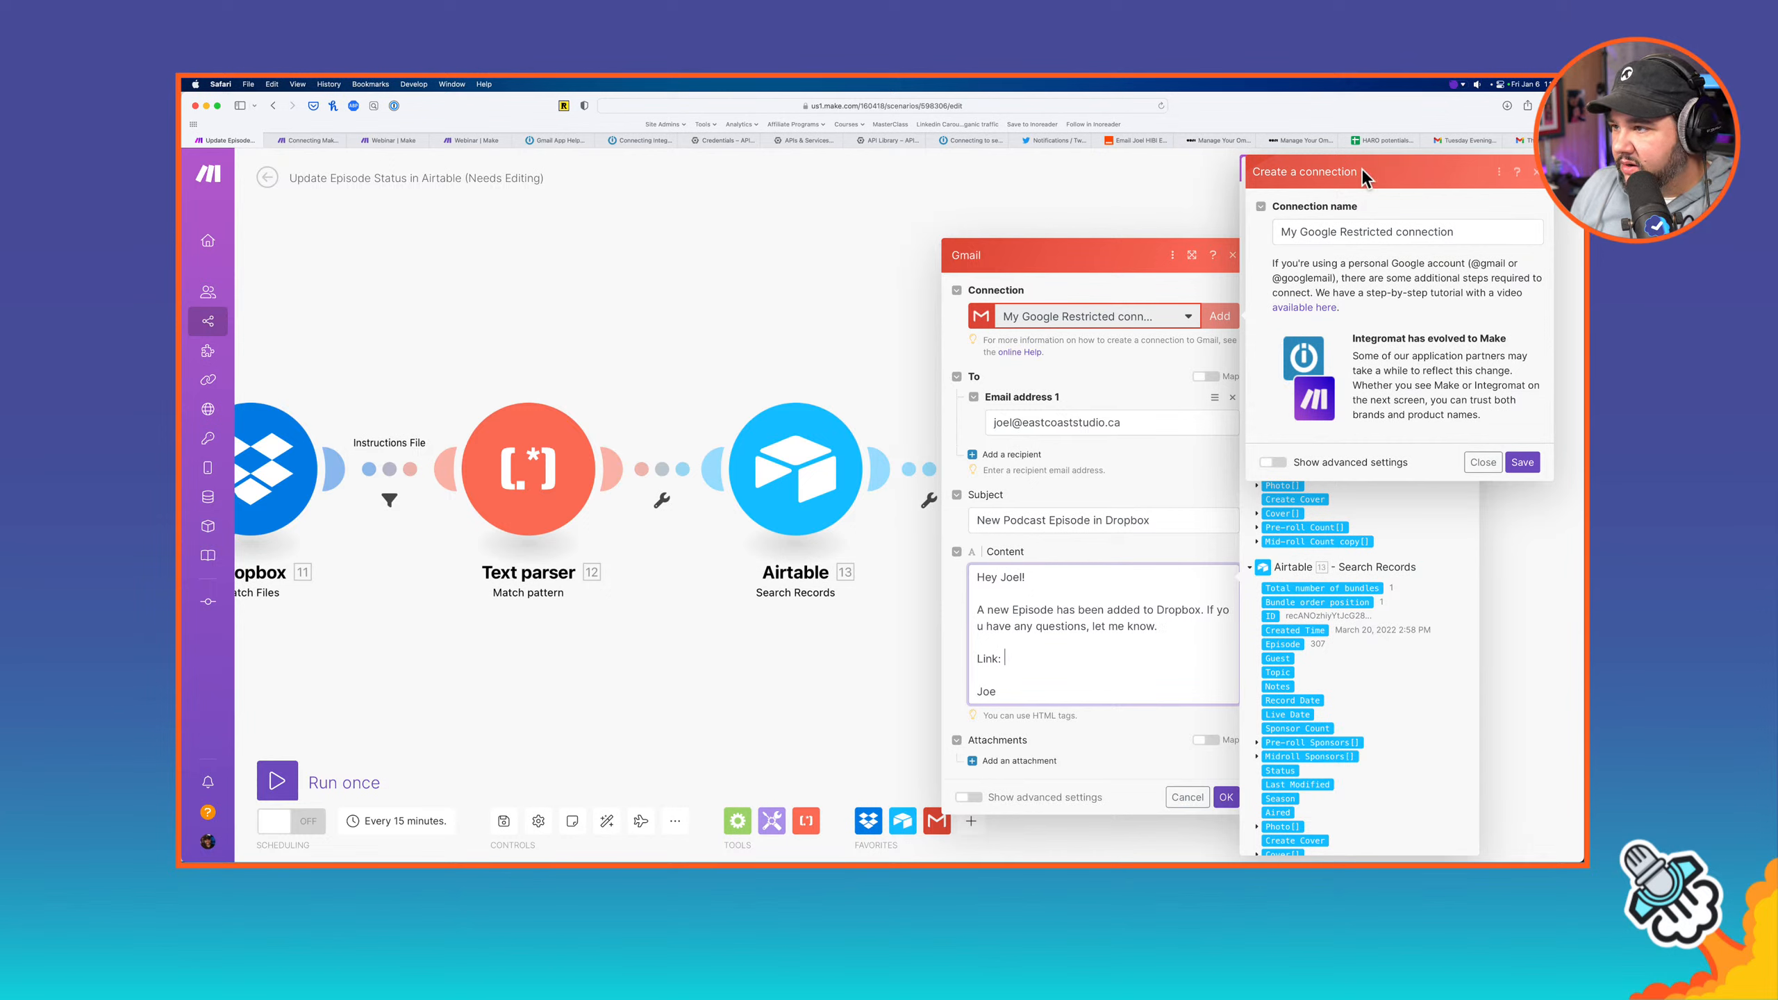
click(1483, 462)
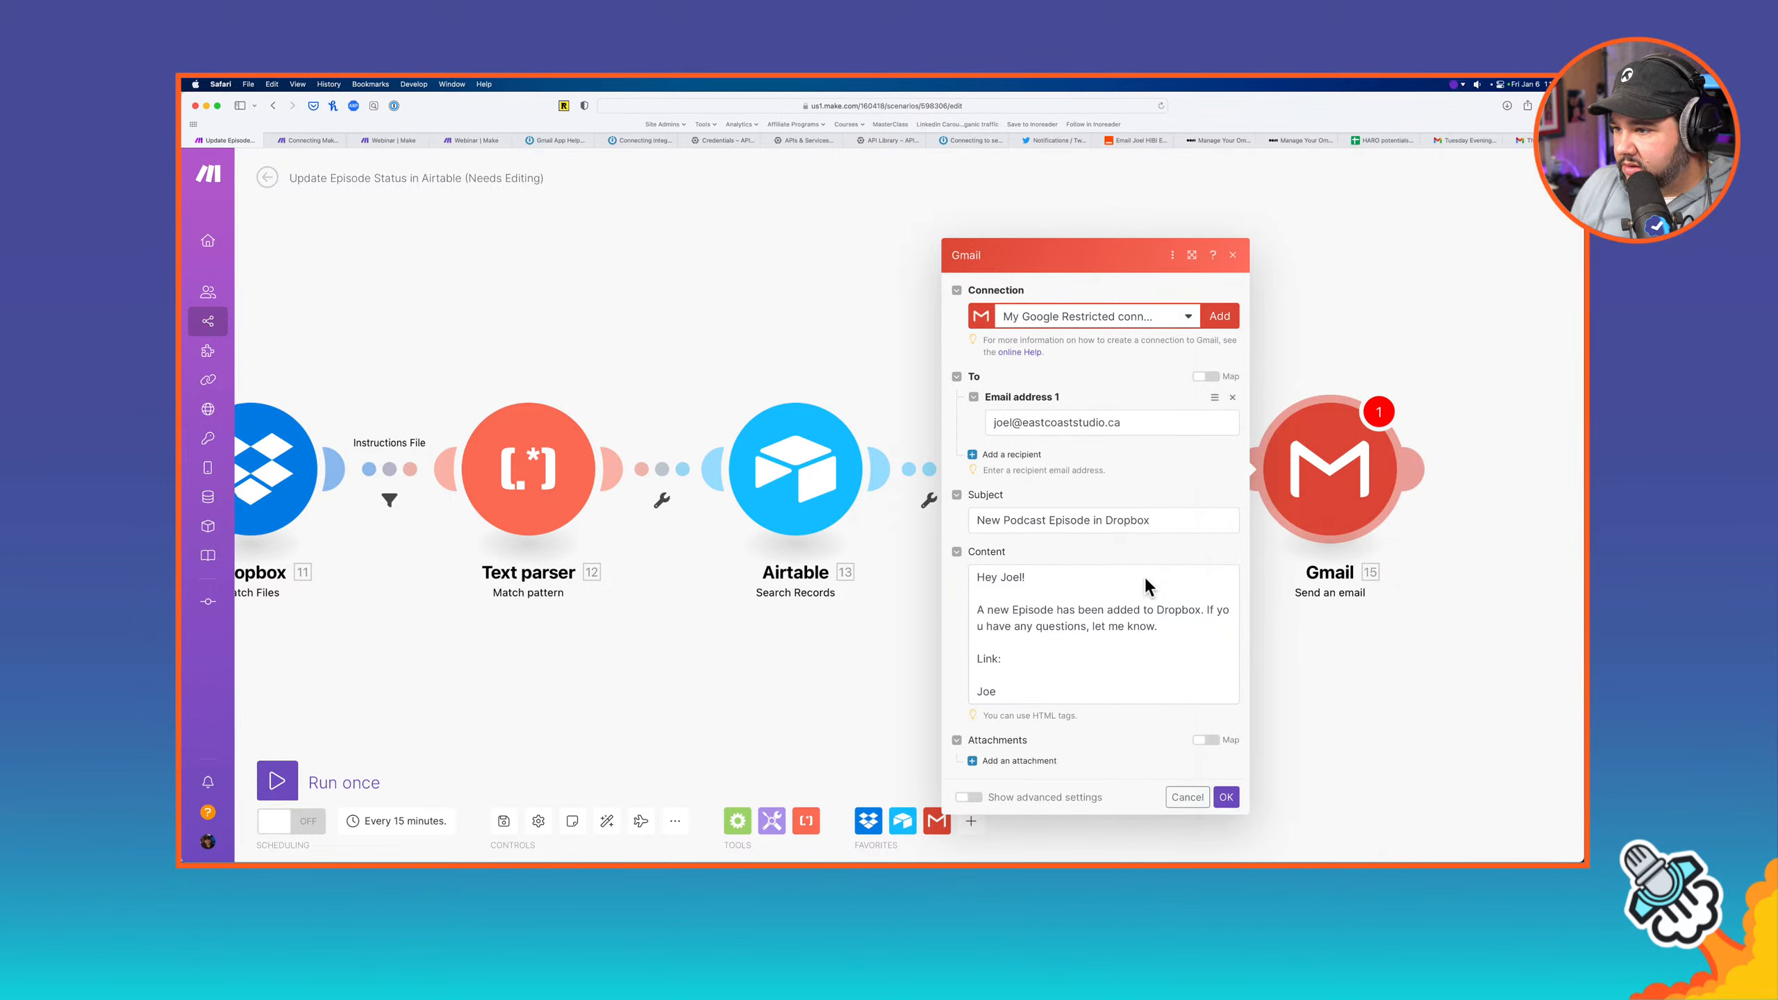
Examine the Dropbox Watch Files output fields for a file link usable in the email, and close the Gmail module
click(1014, 658)
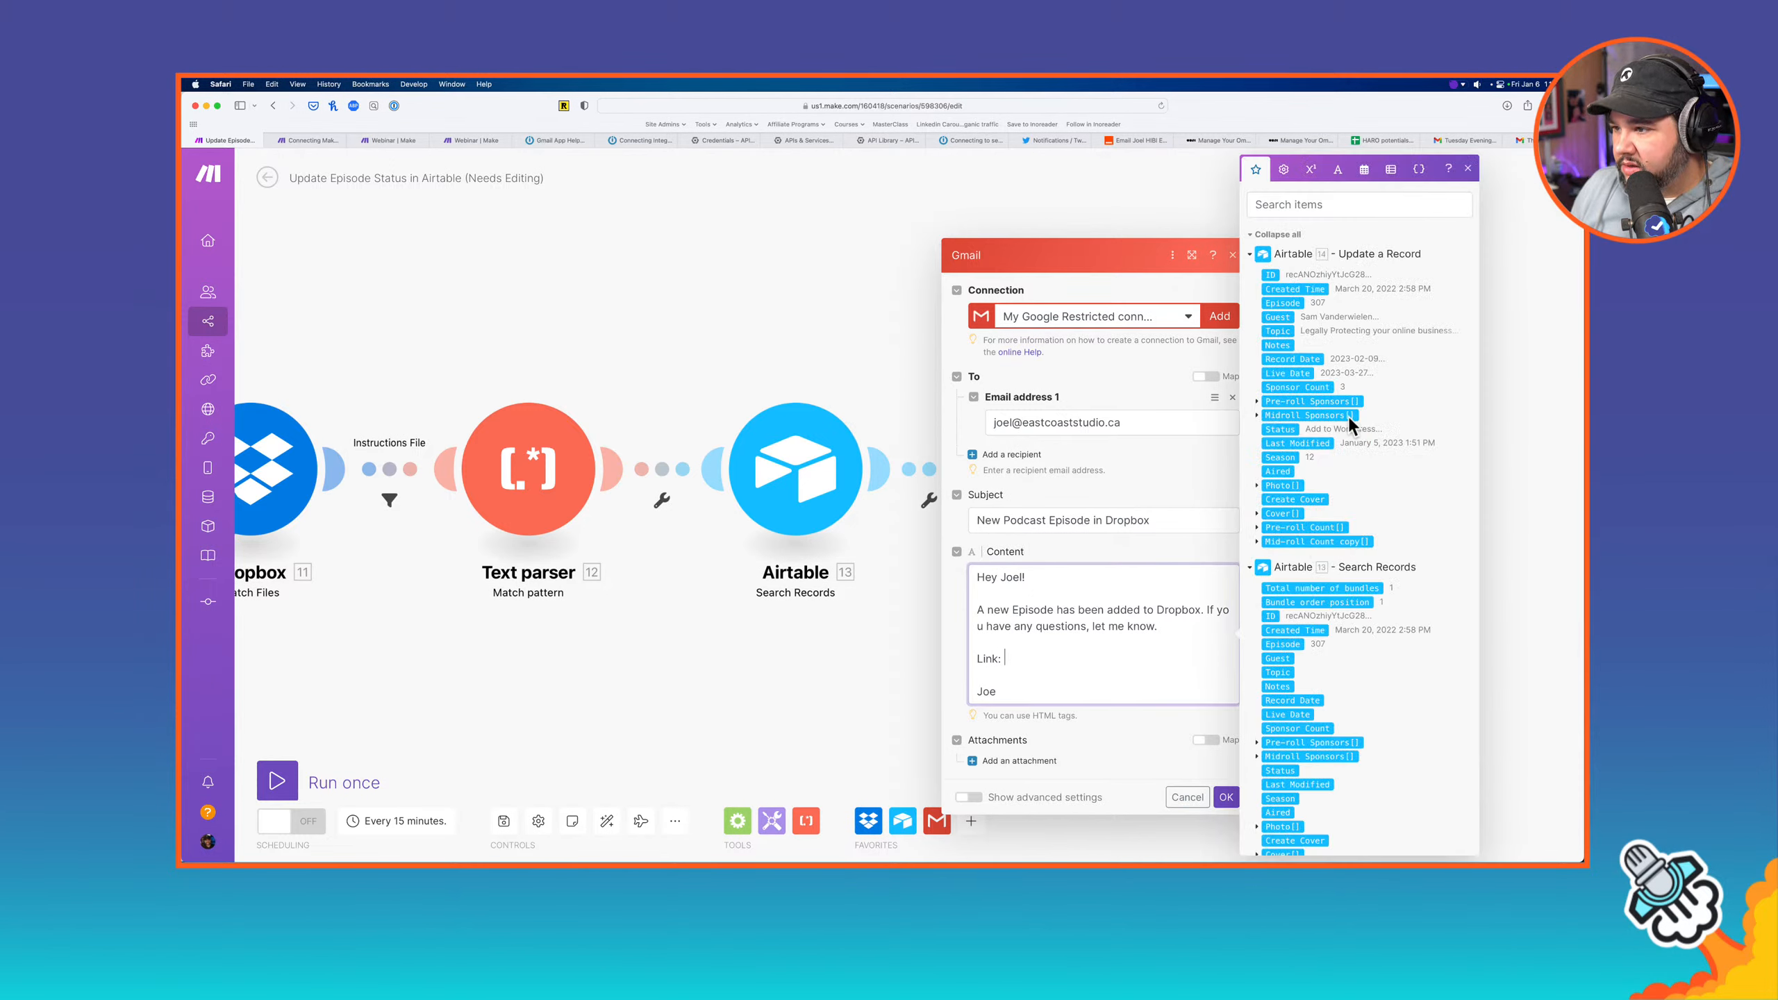
click(1252, 254)
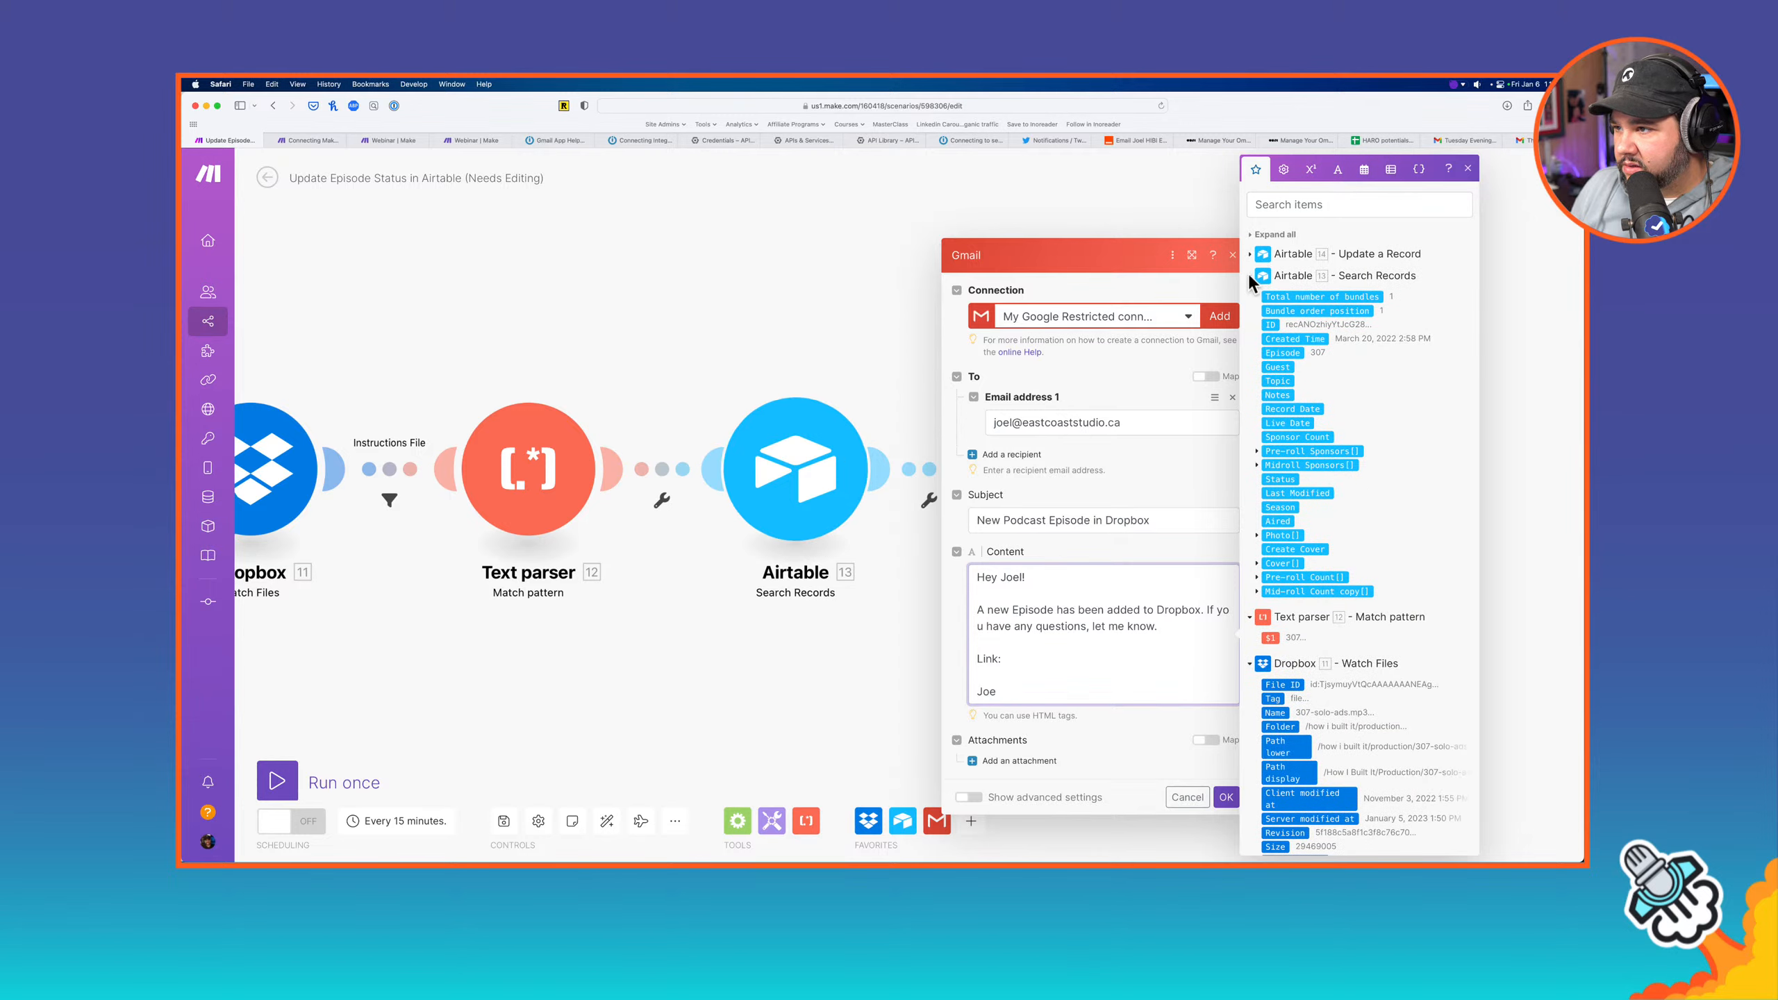
click(1249, 274)
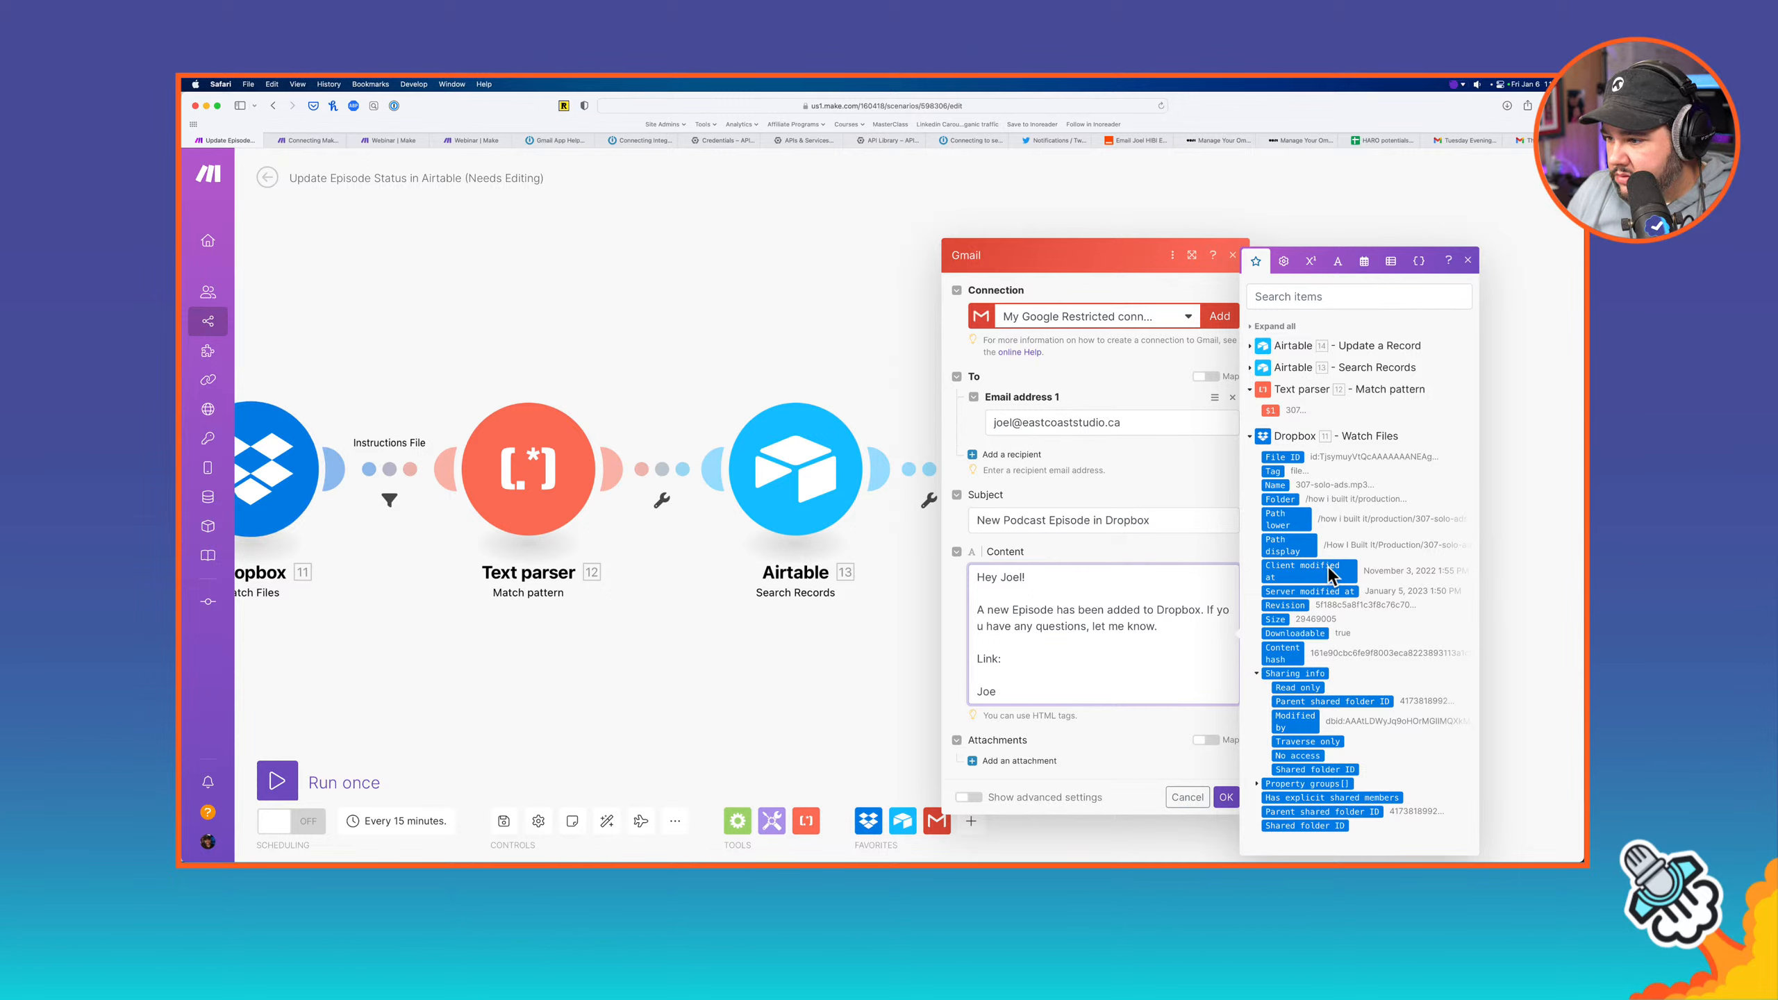
click(1258, 673)
click(409, 690)
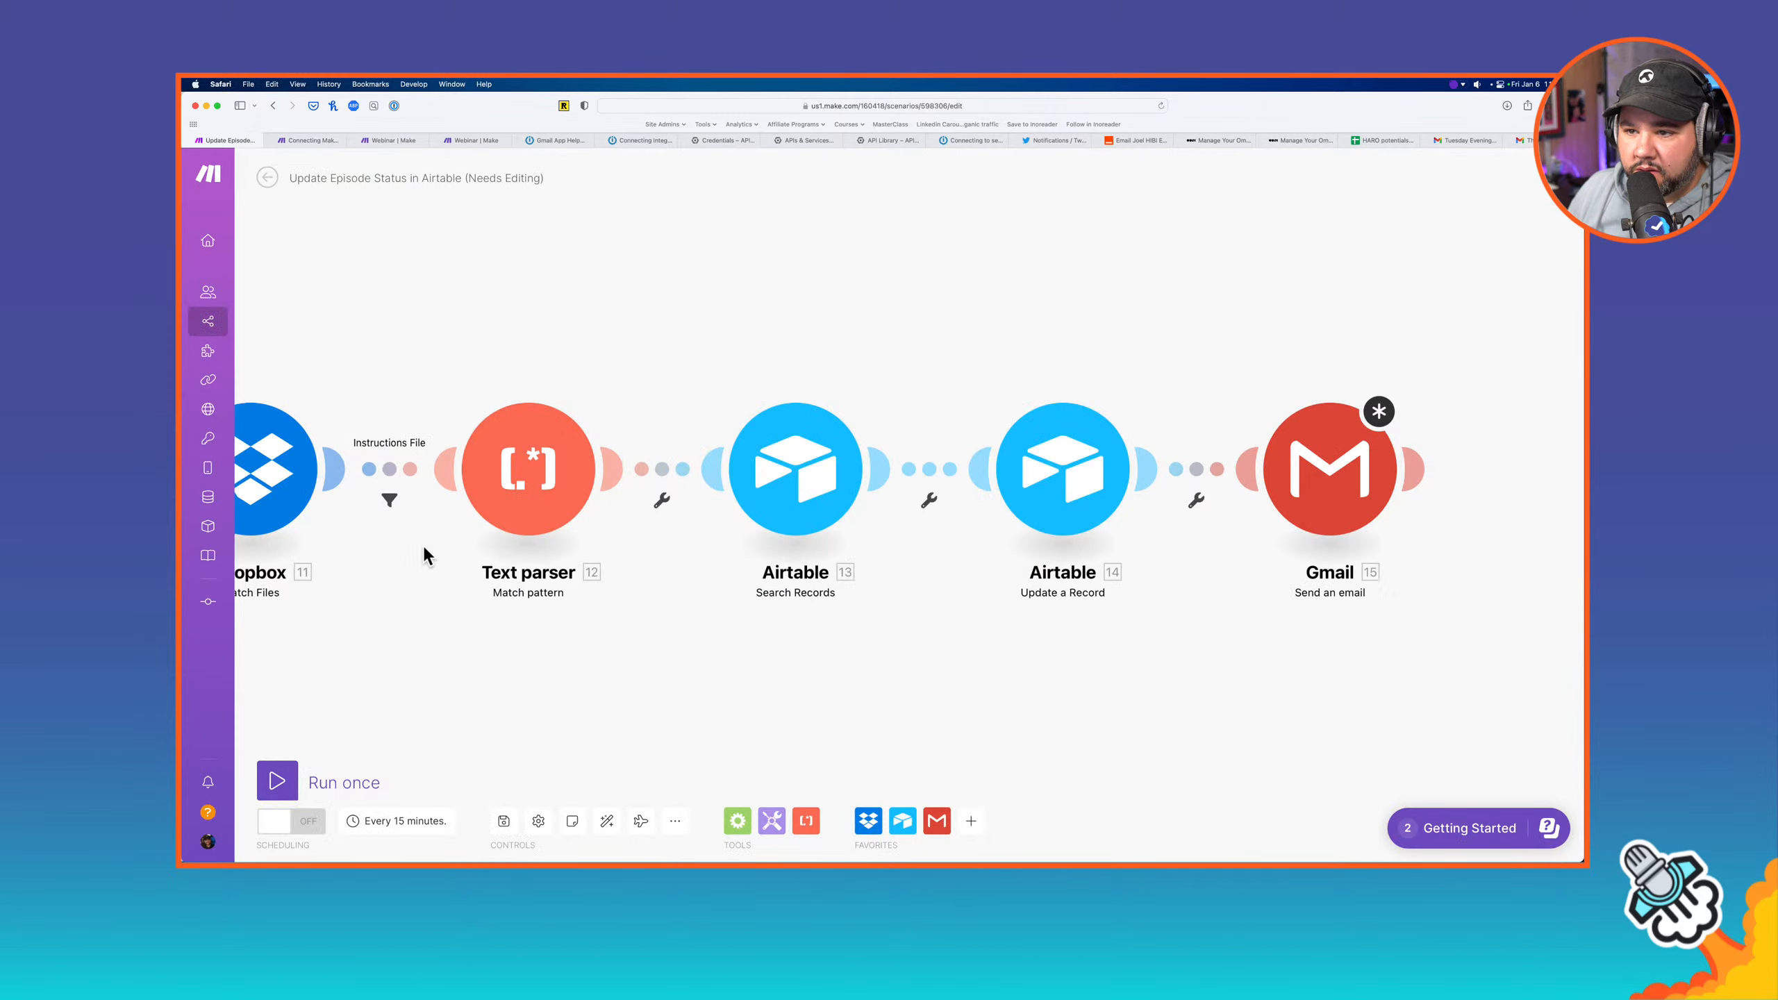
click(389, 499)
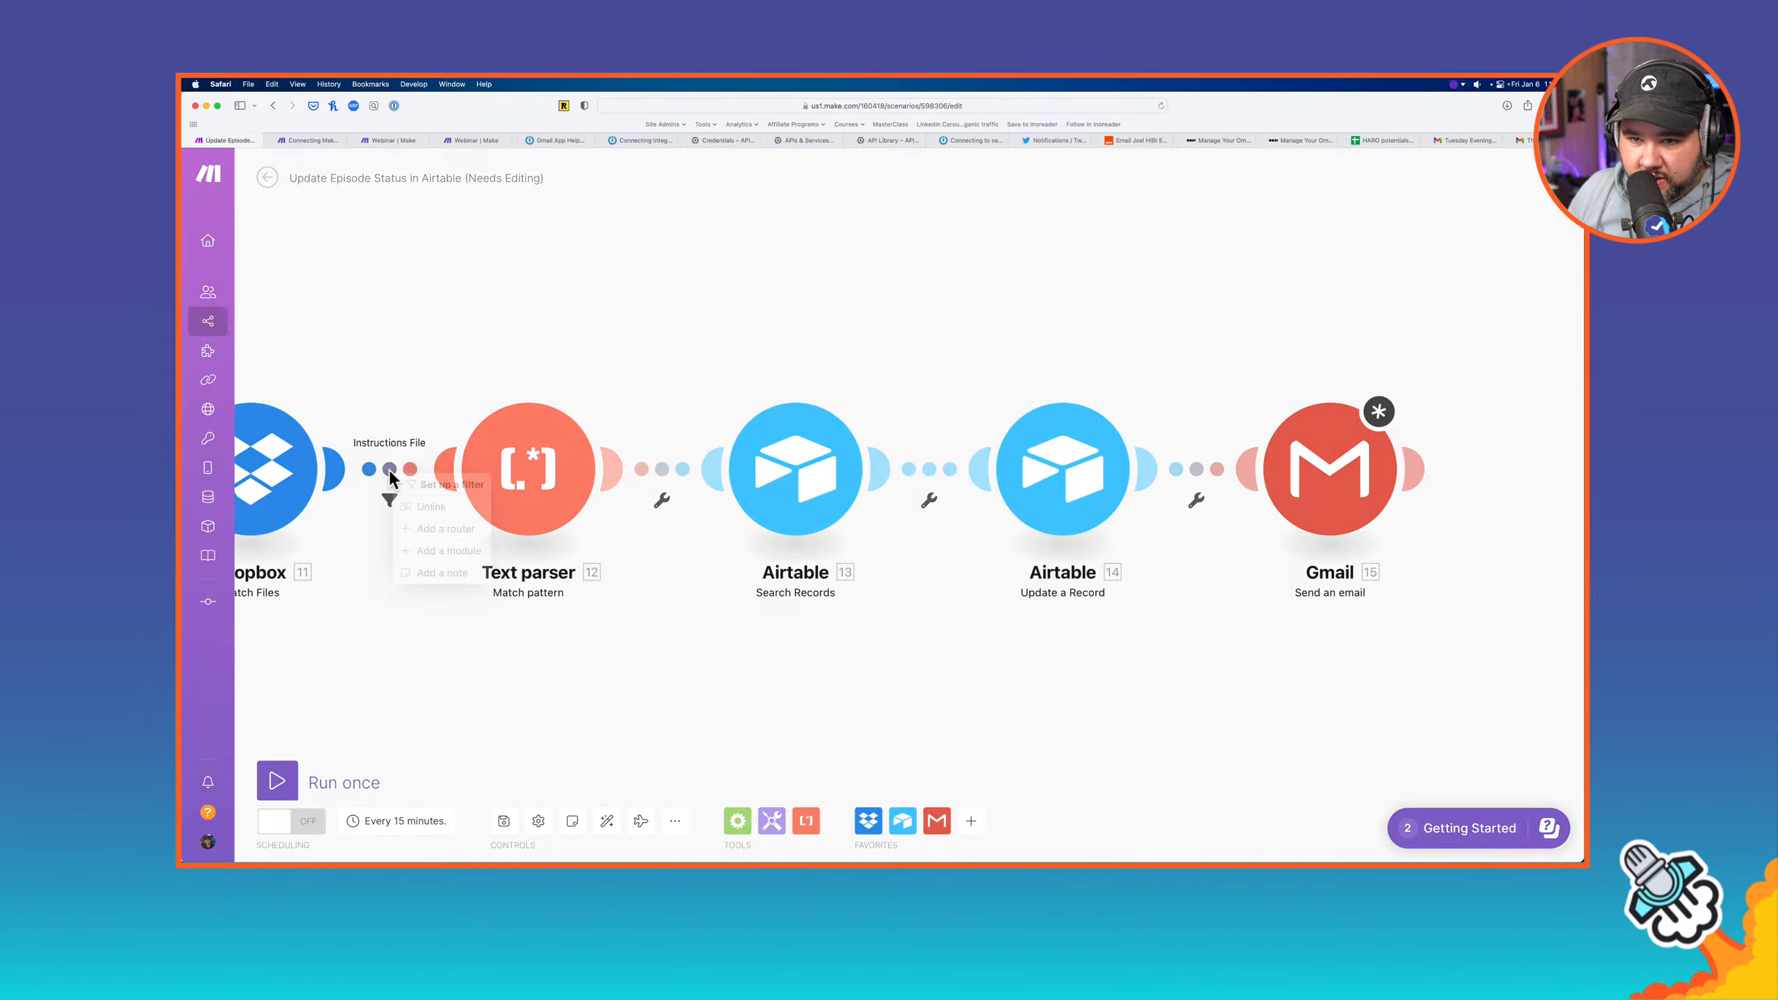
click(440, 551)
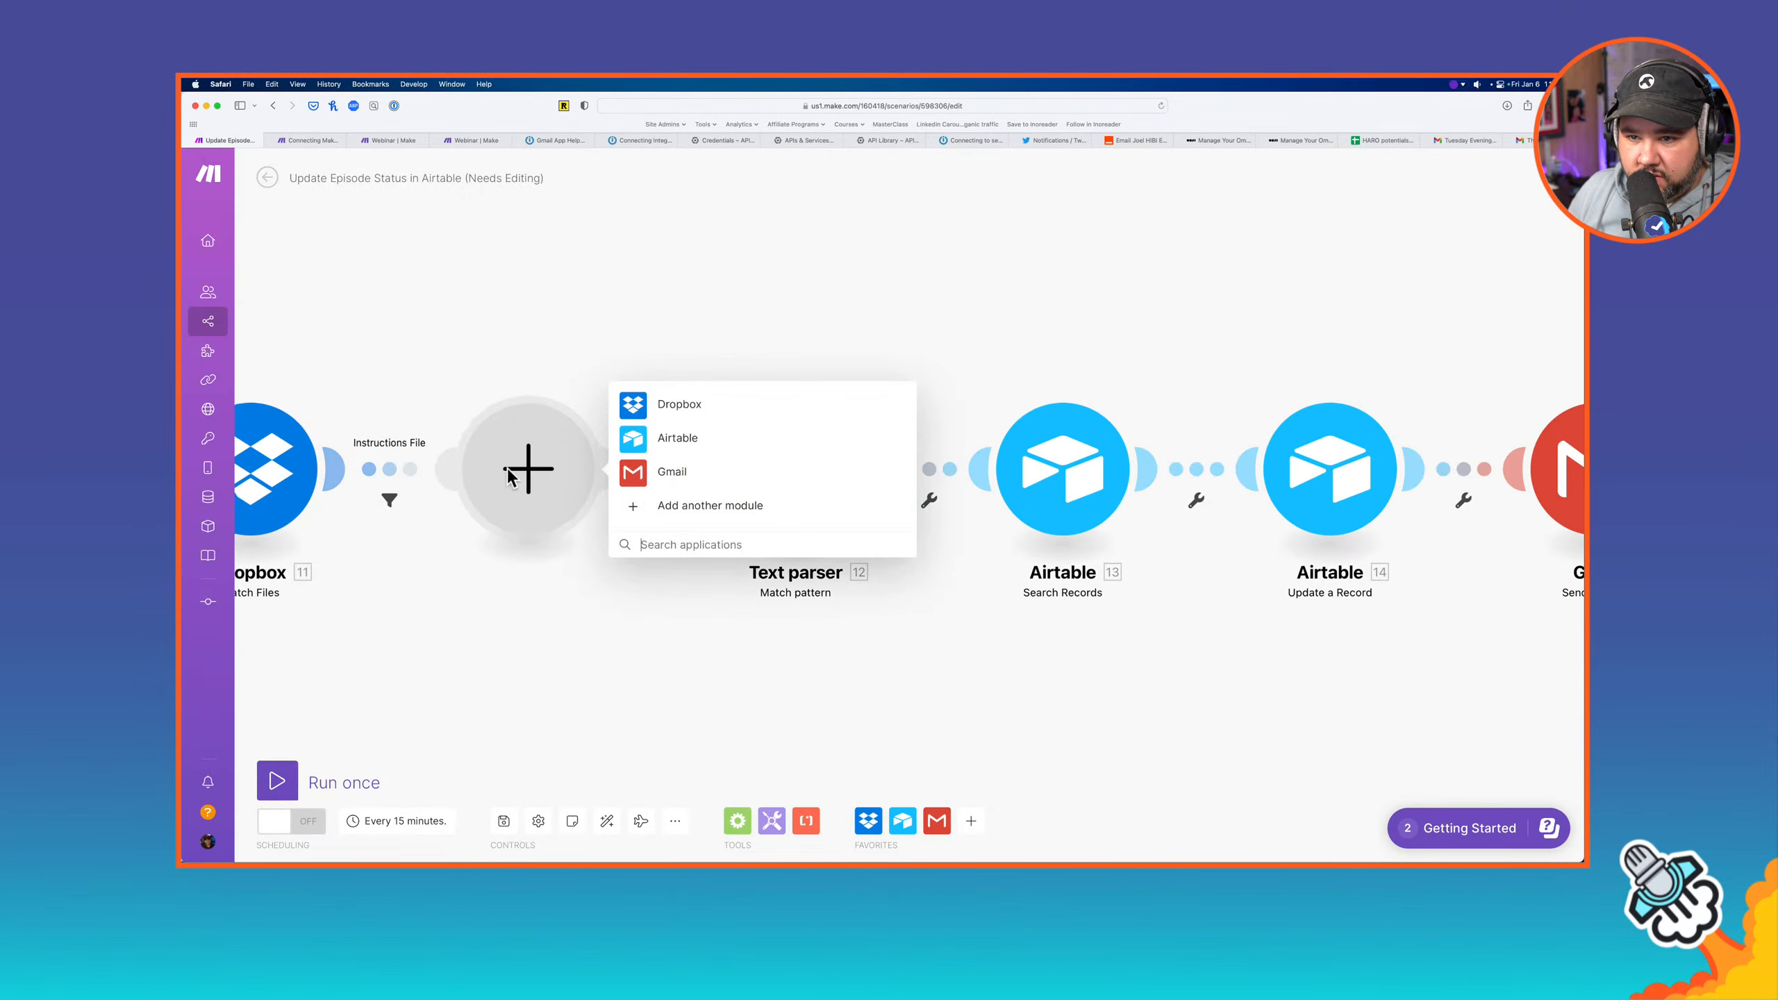
click(655, 409)
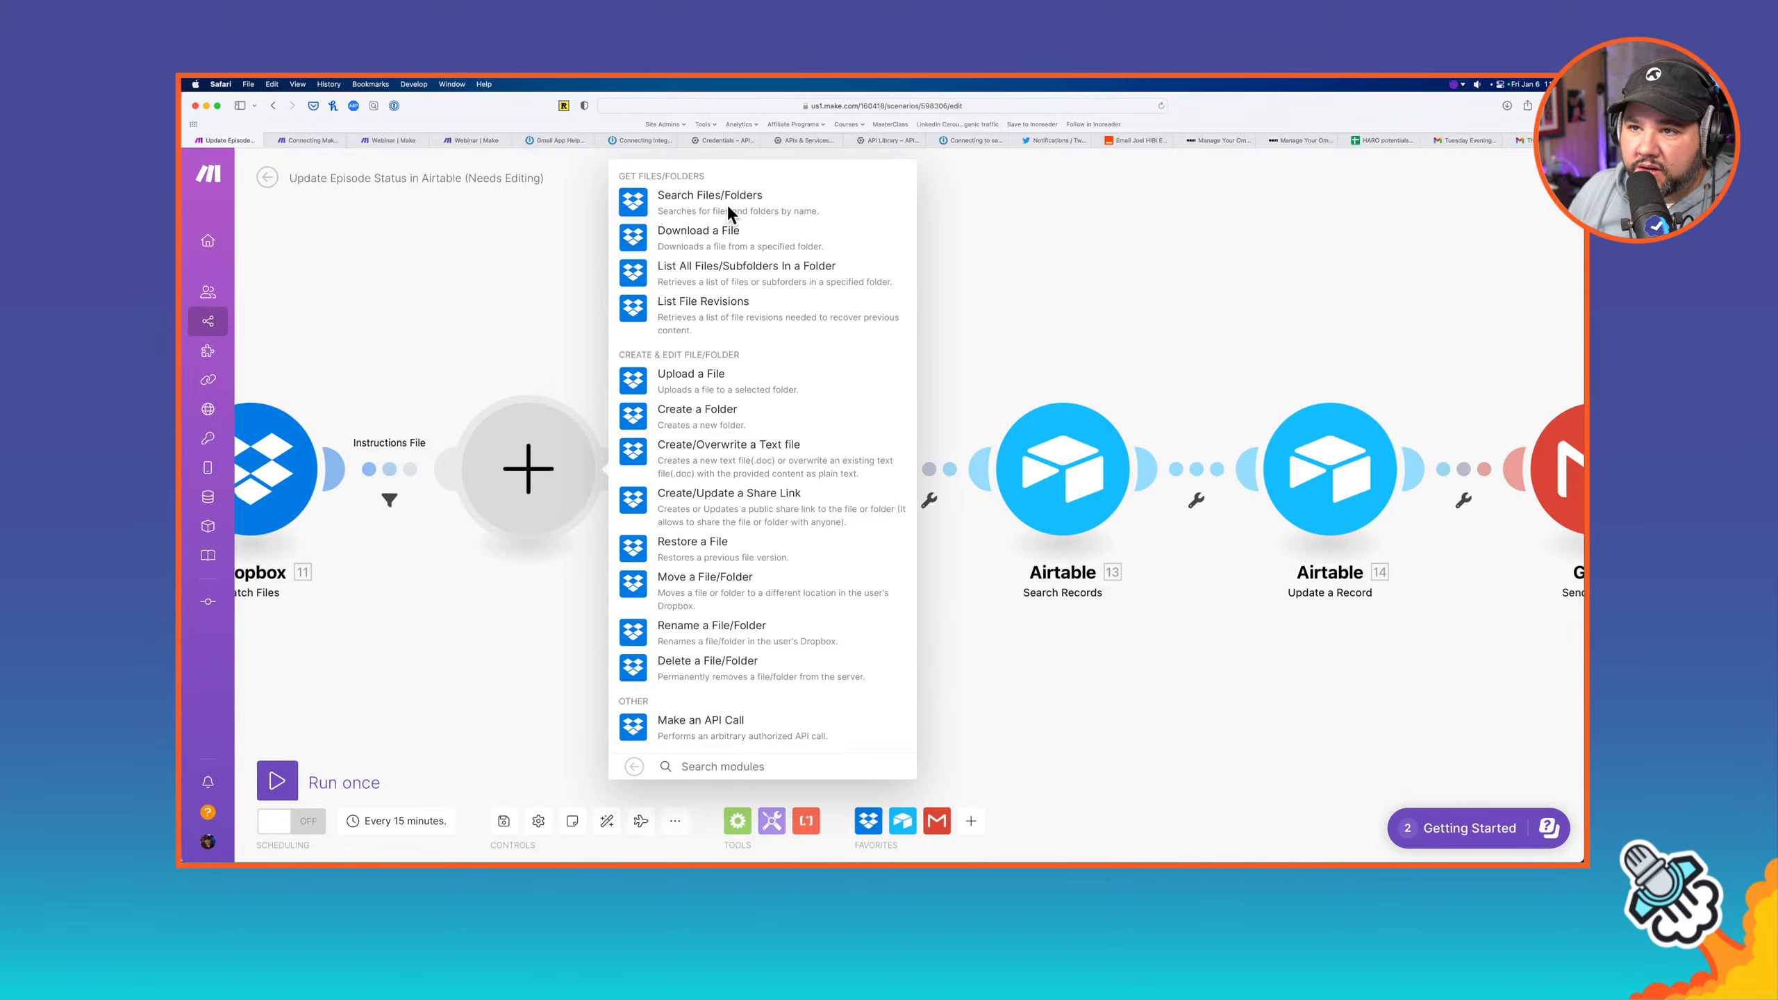
click(526, 452)
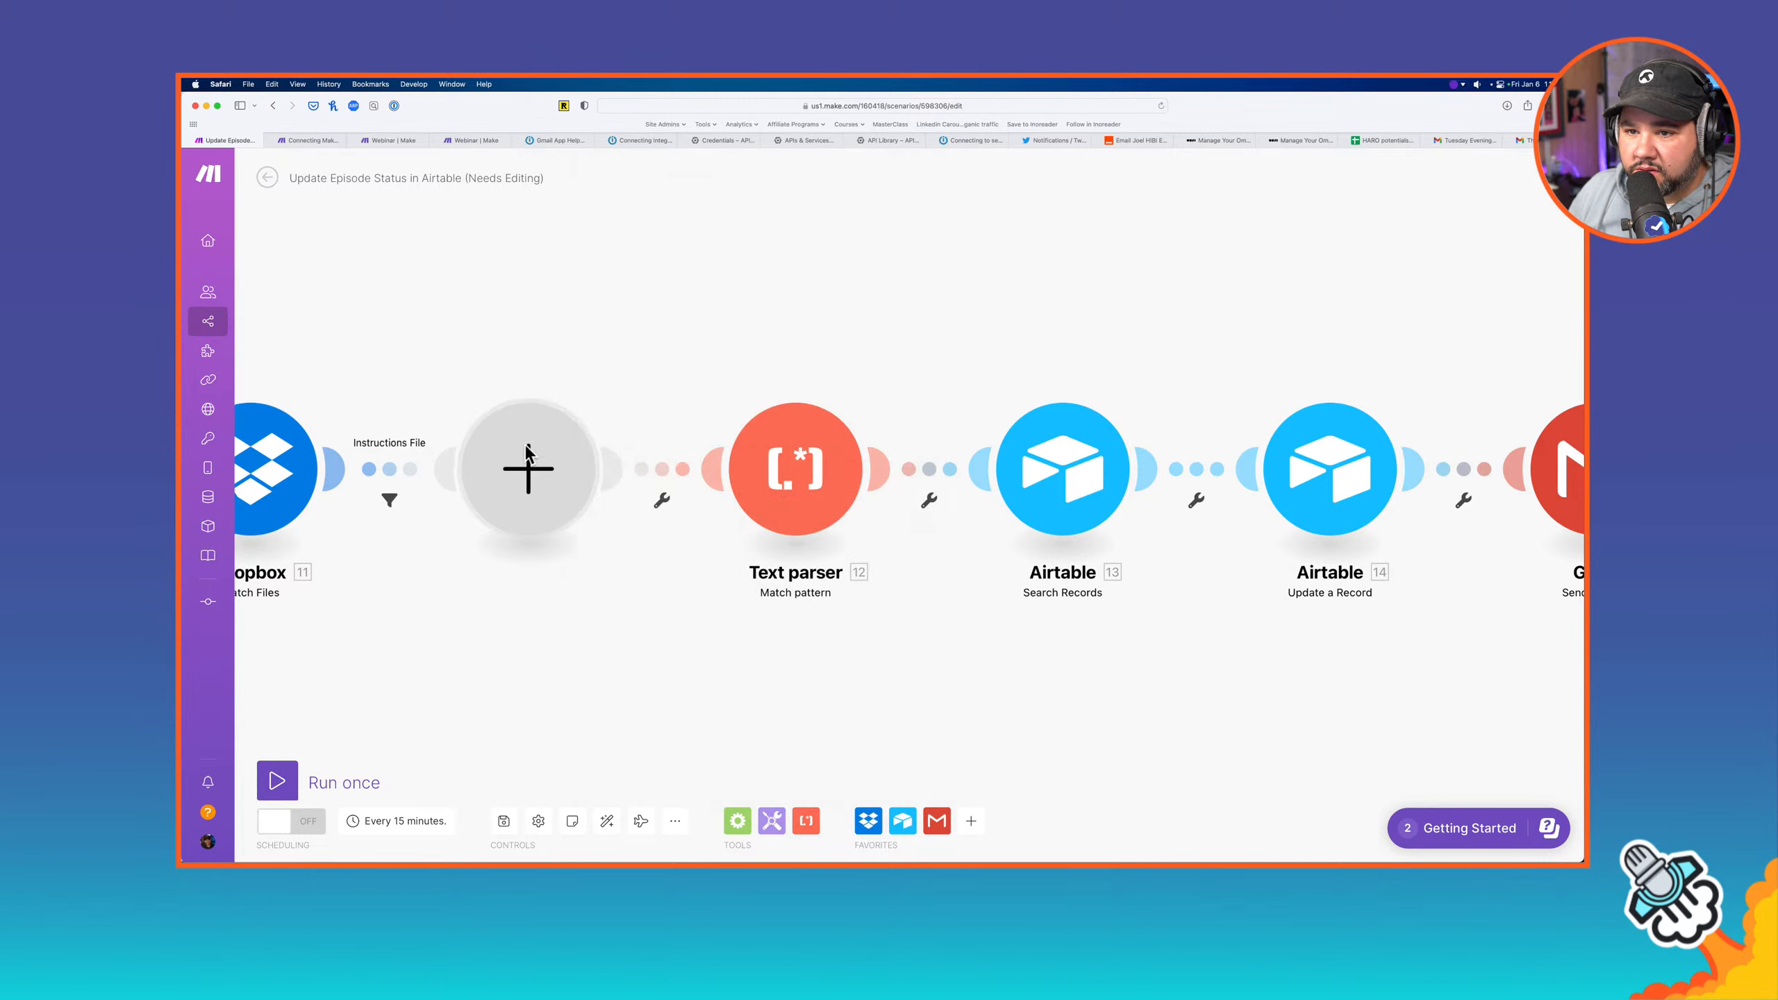
right_click(526, 452)
click(556, 486)
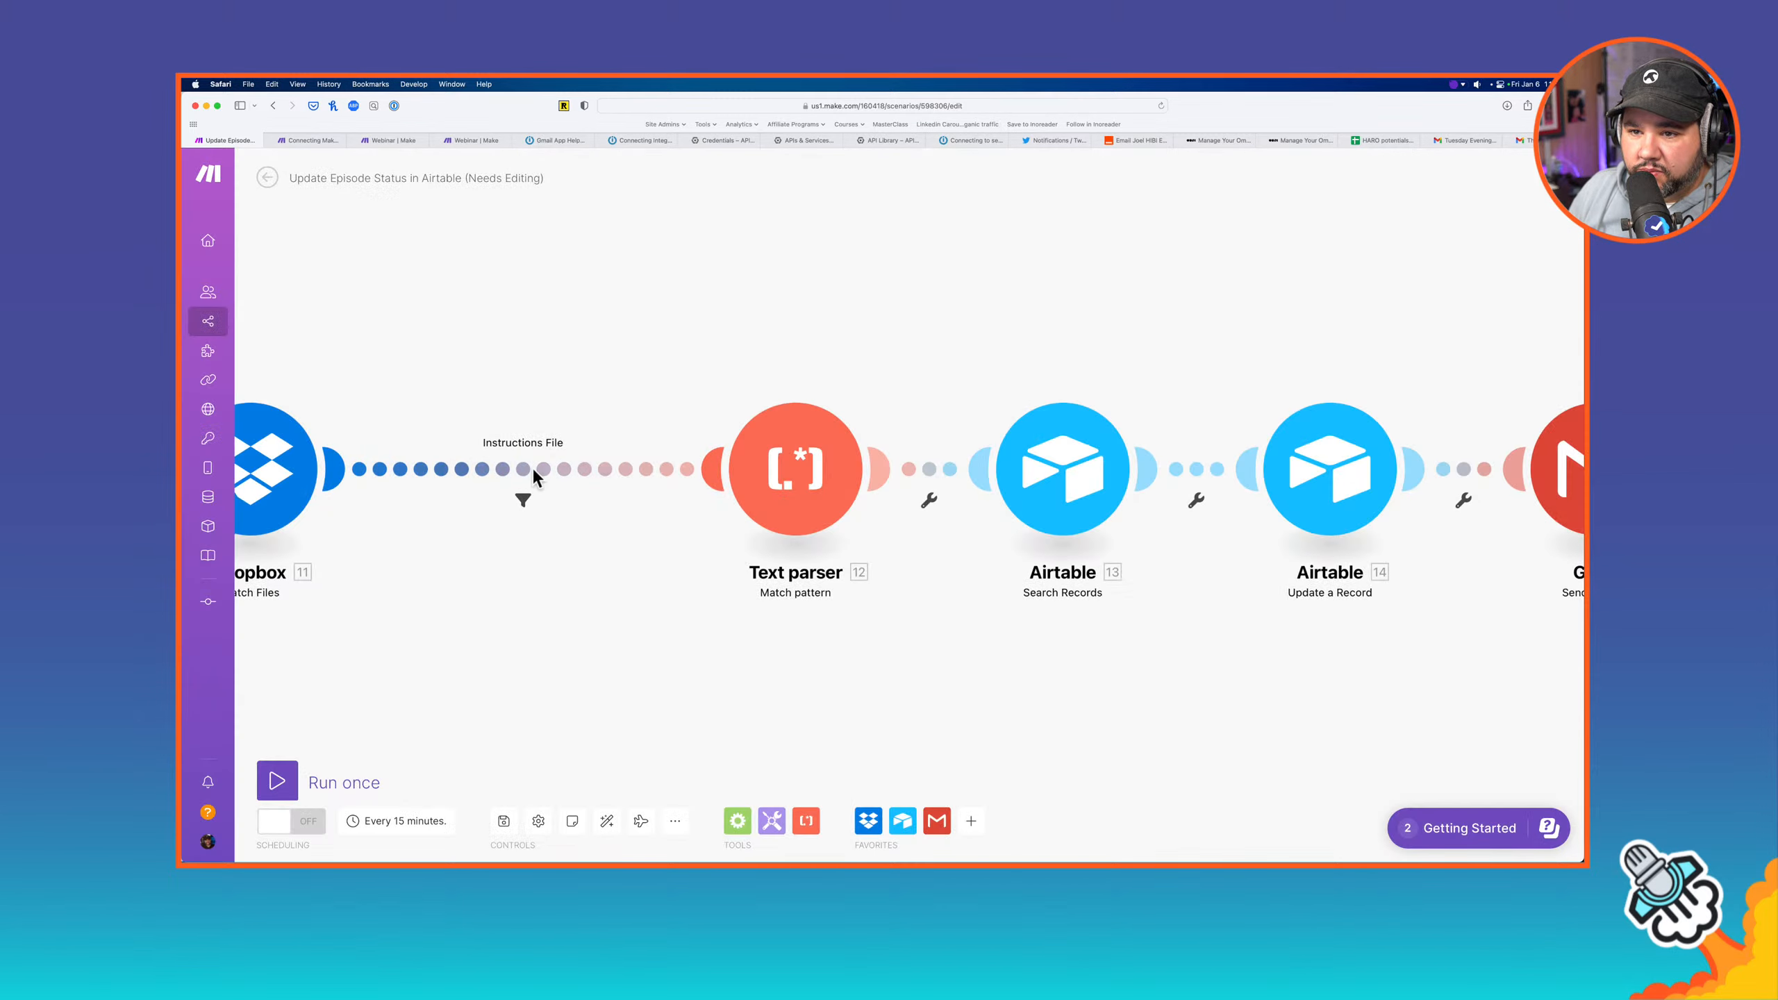
drag(766, 477, 618, 471)
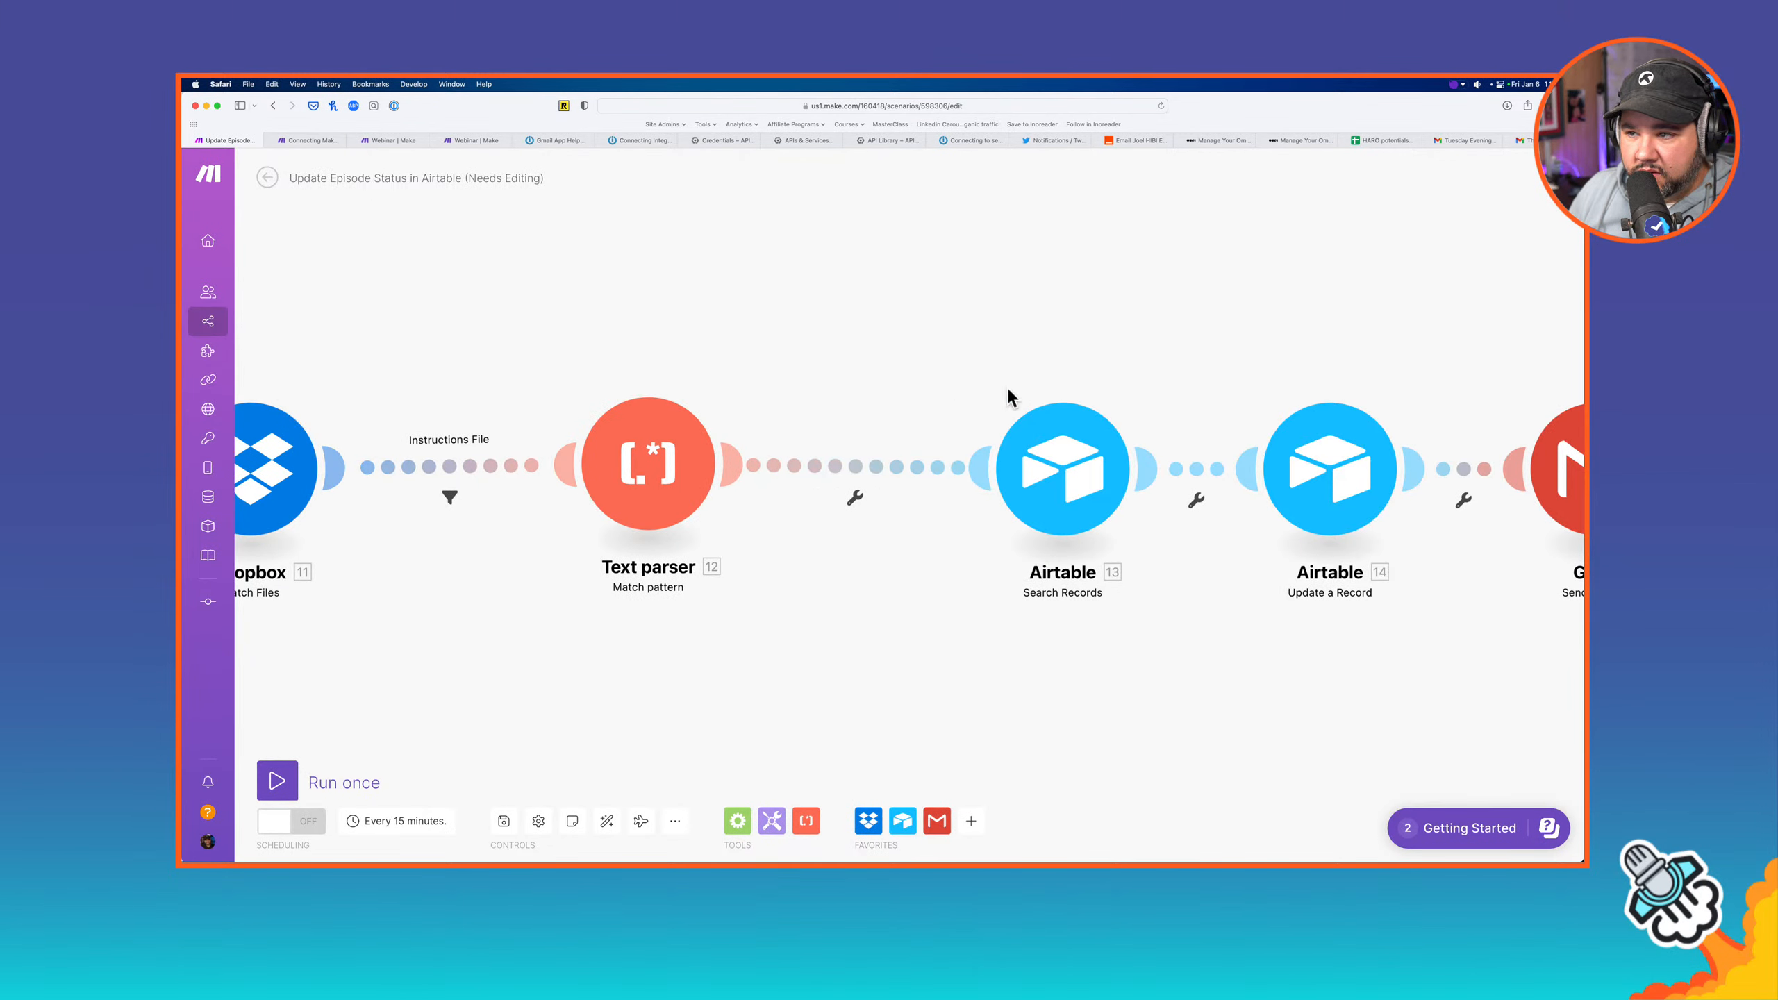
Examine the nested sharing info and property group fields of the Dropbox Watch Files output for a link to use in the Gmail content
click(1543, 471)
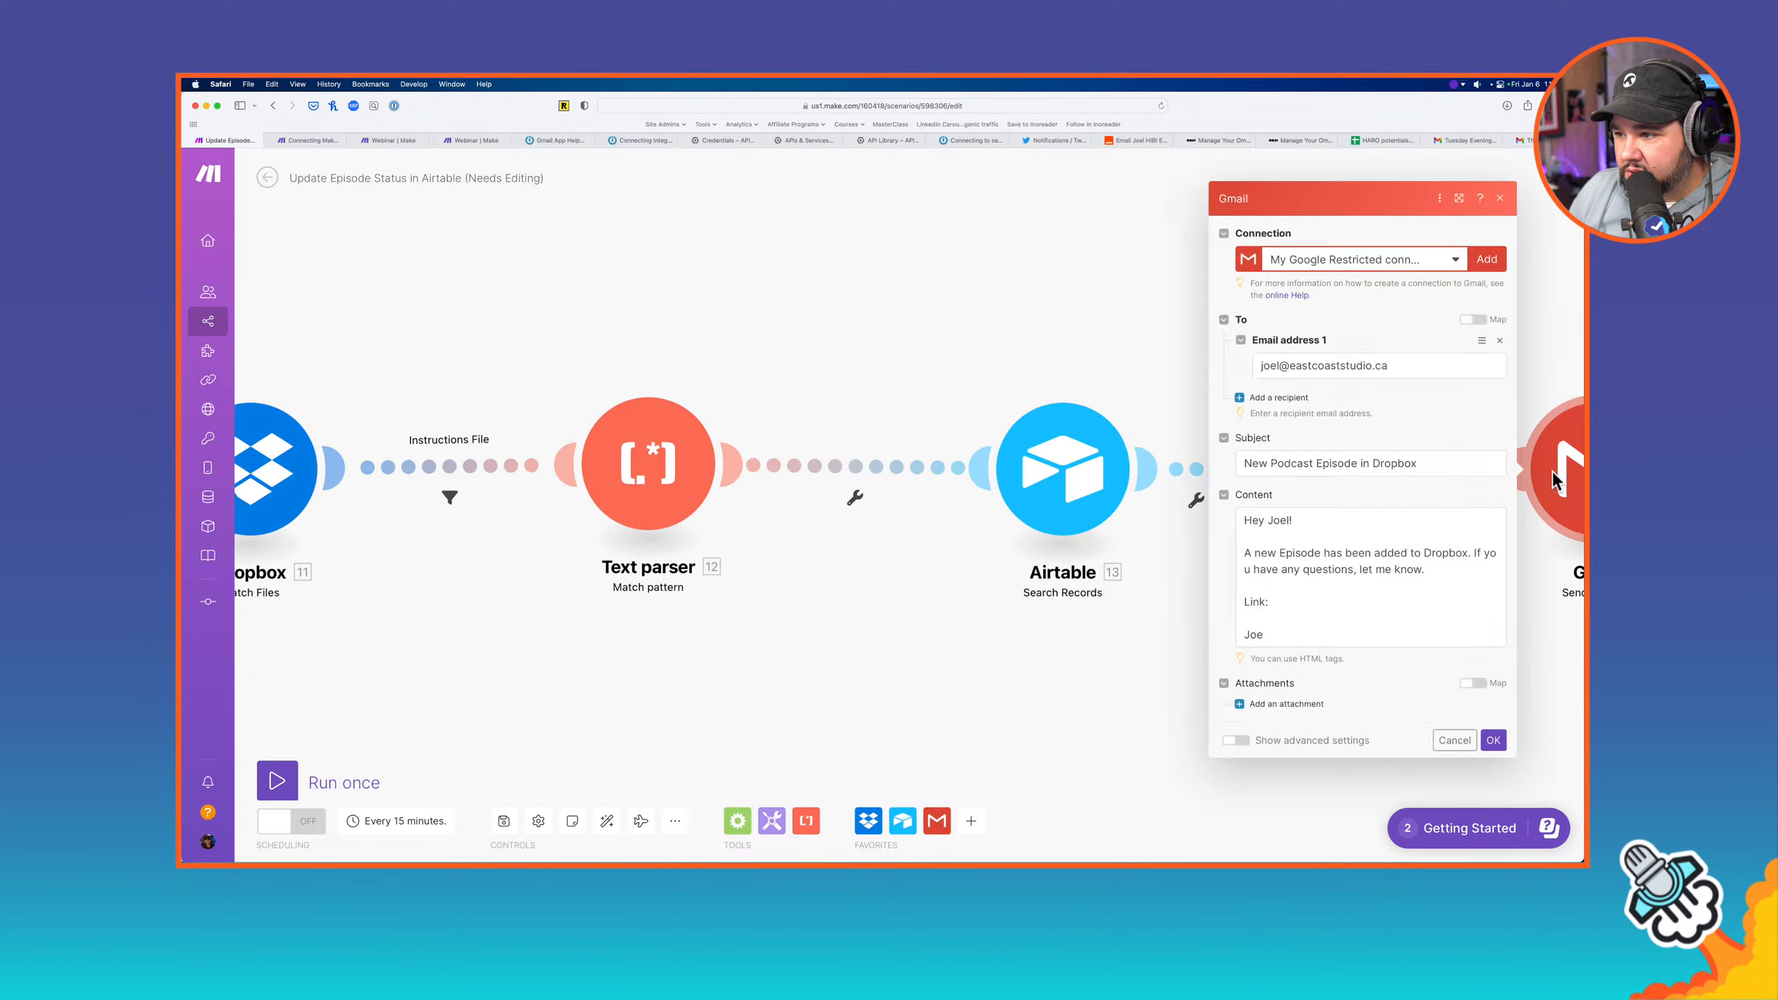
click(1296, 599)
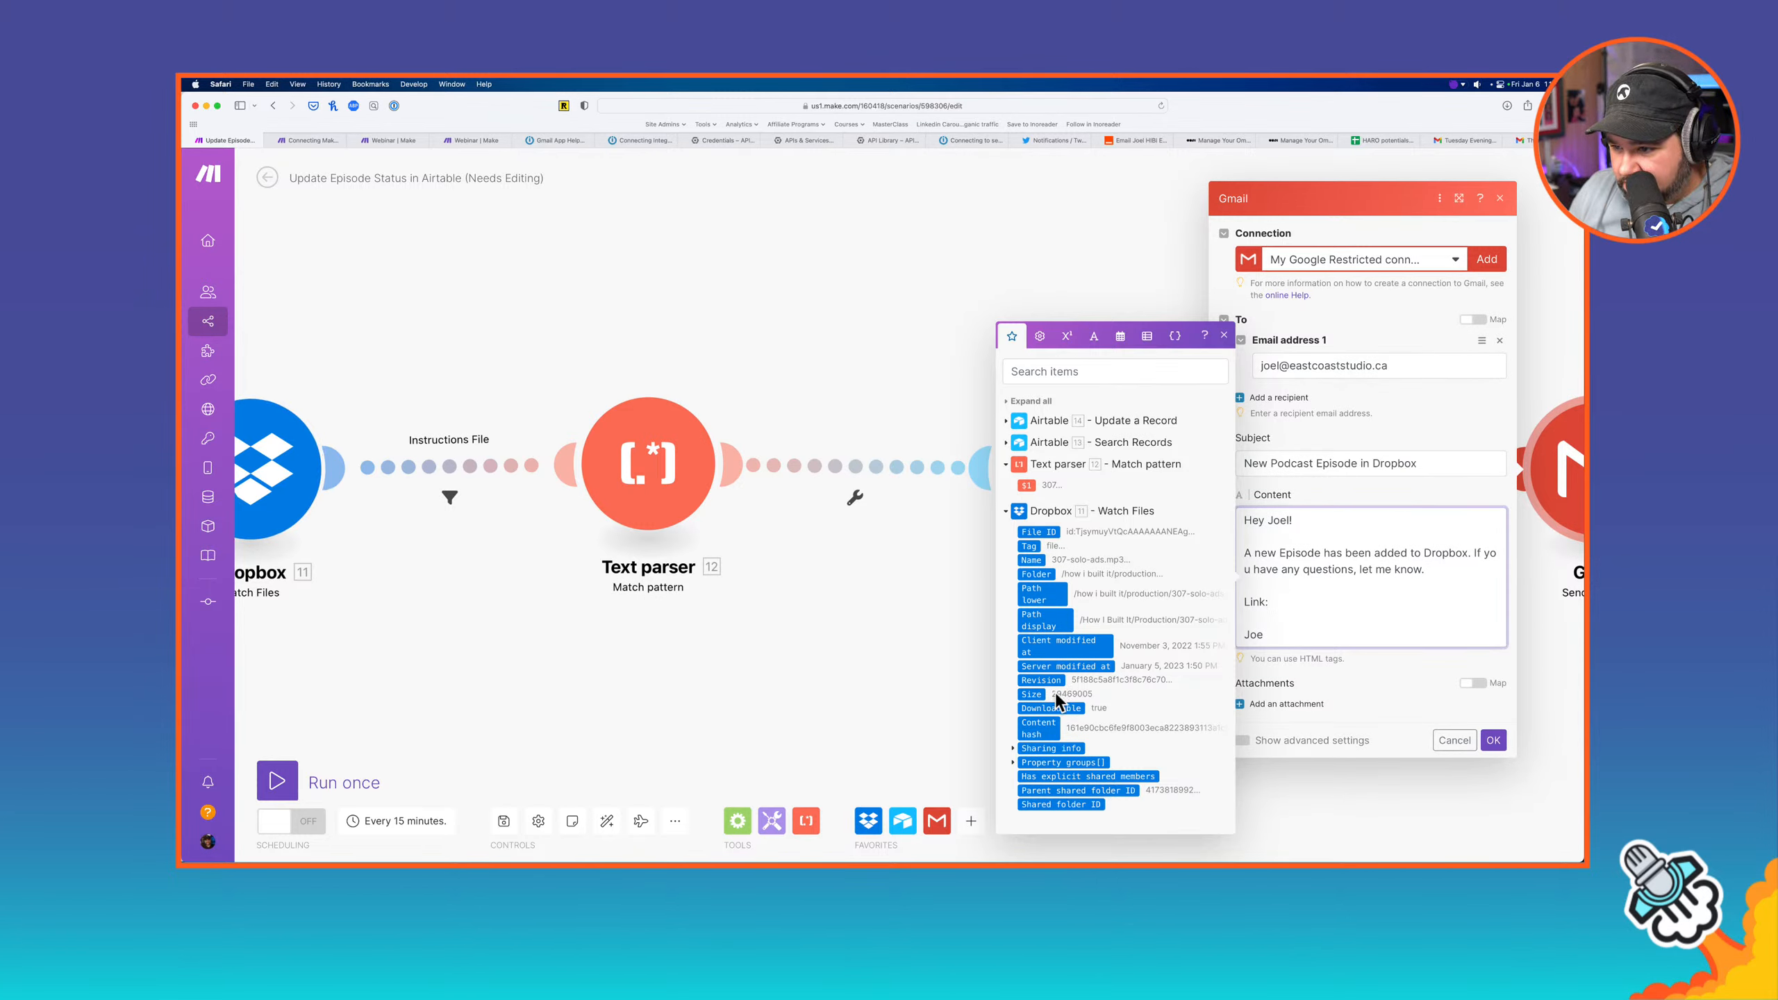
click(1012, 748)
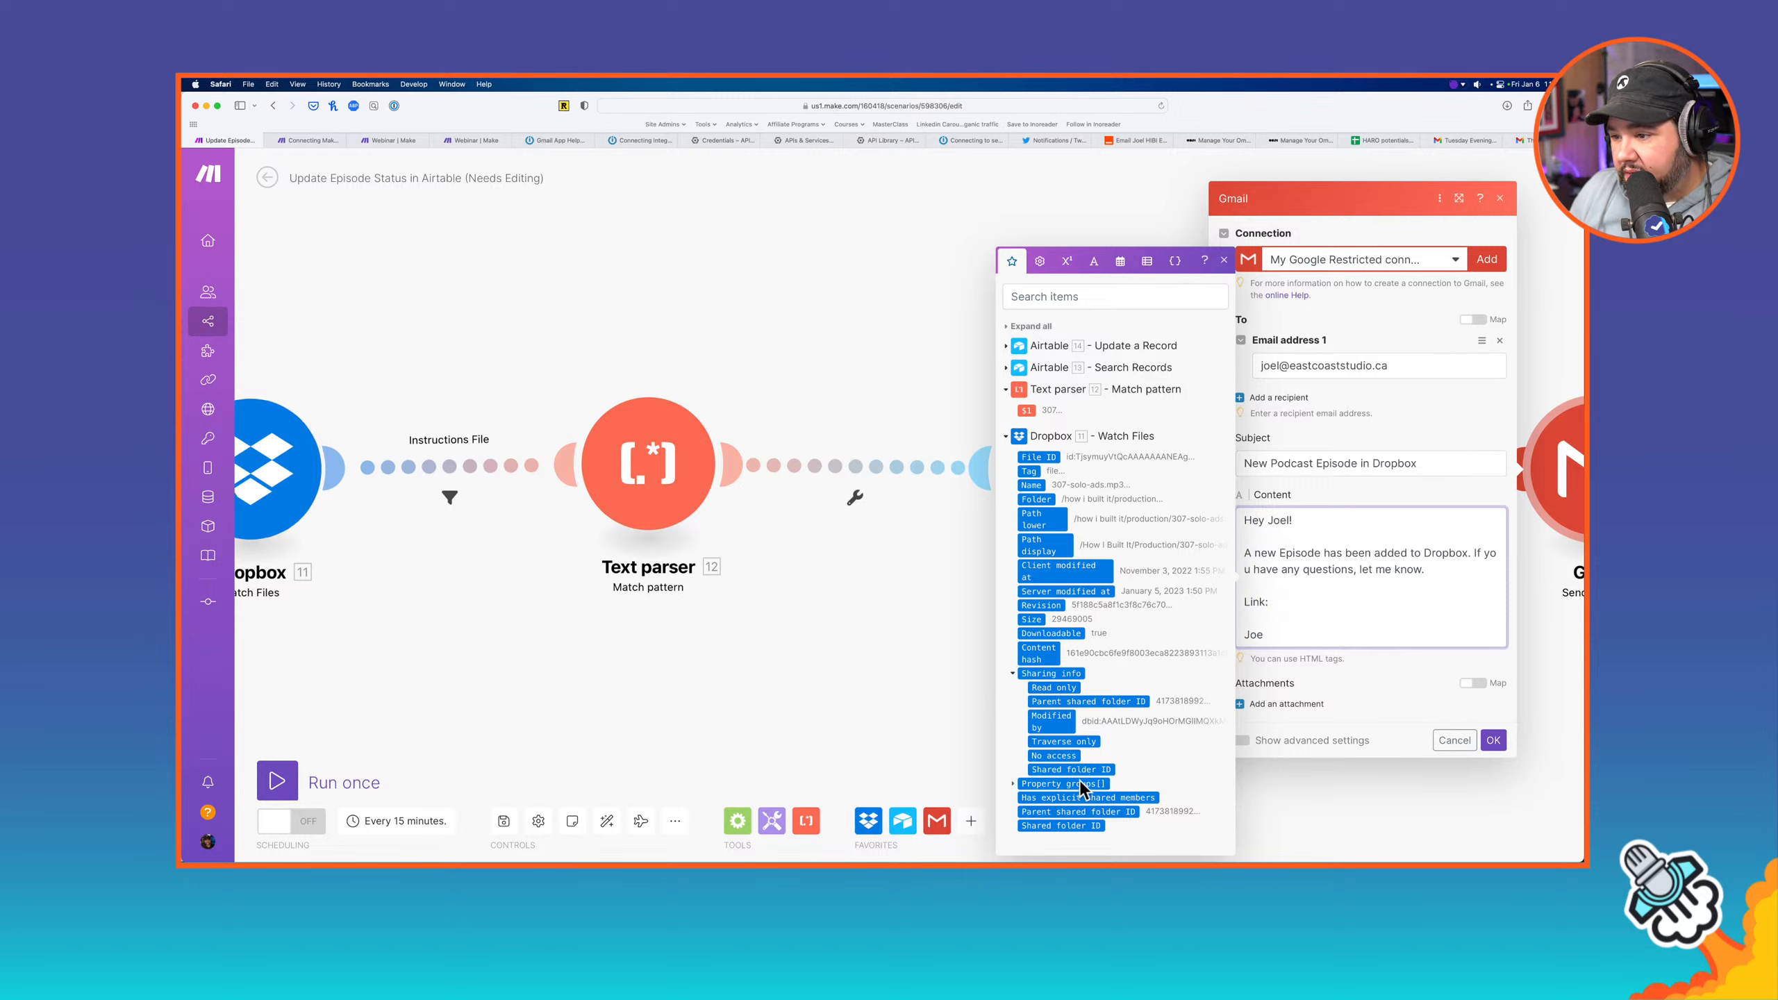
click(1013, 782)
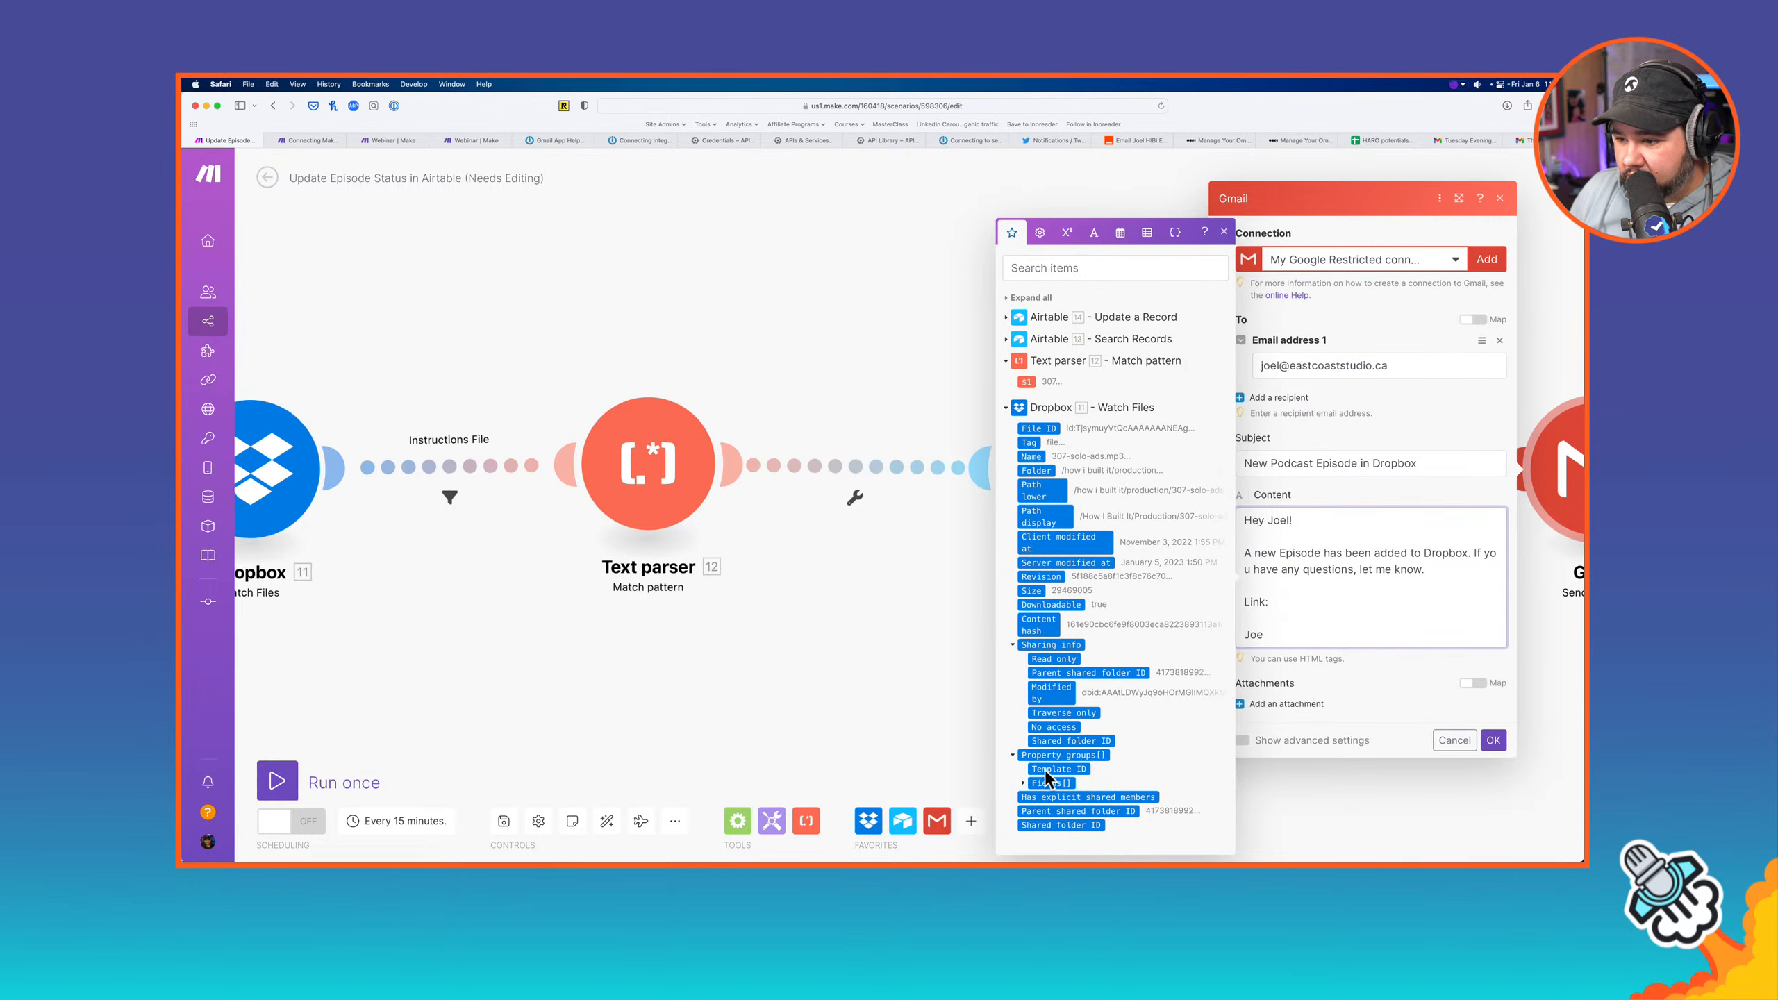
click(1025, 782)
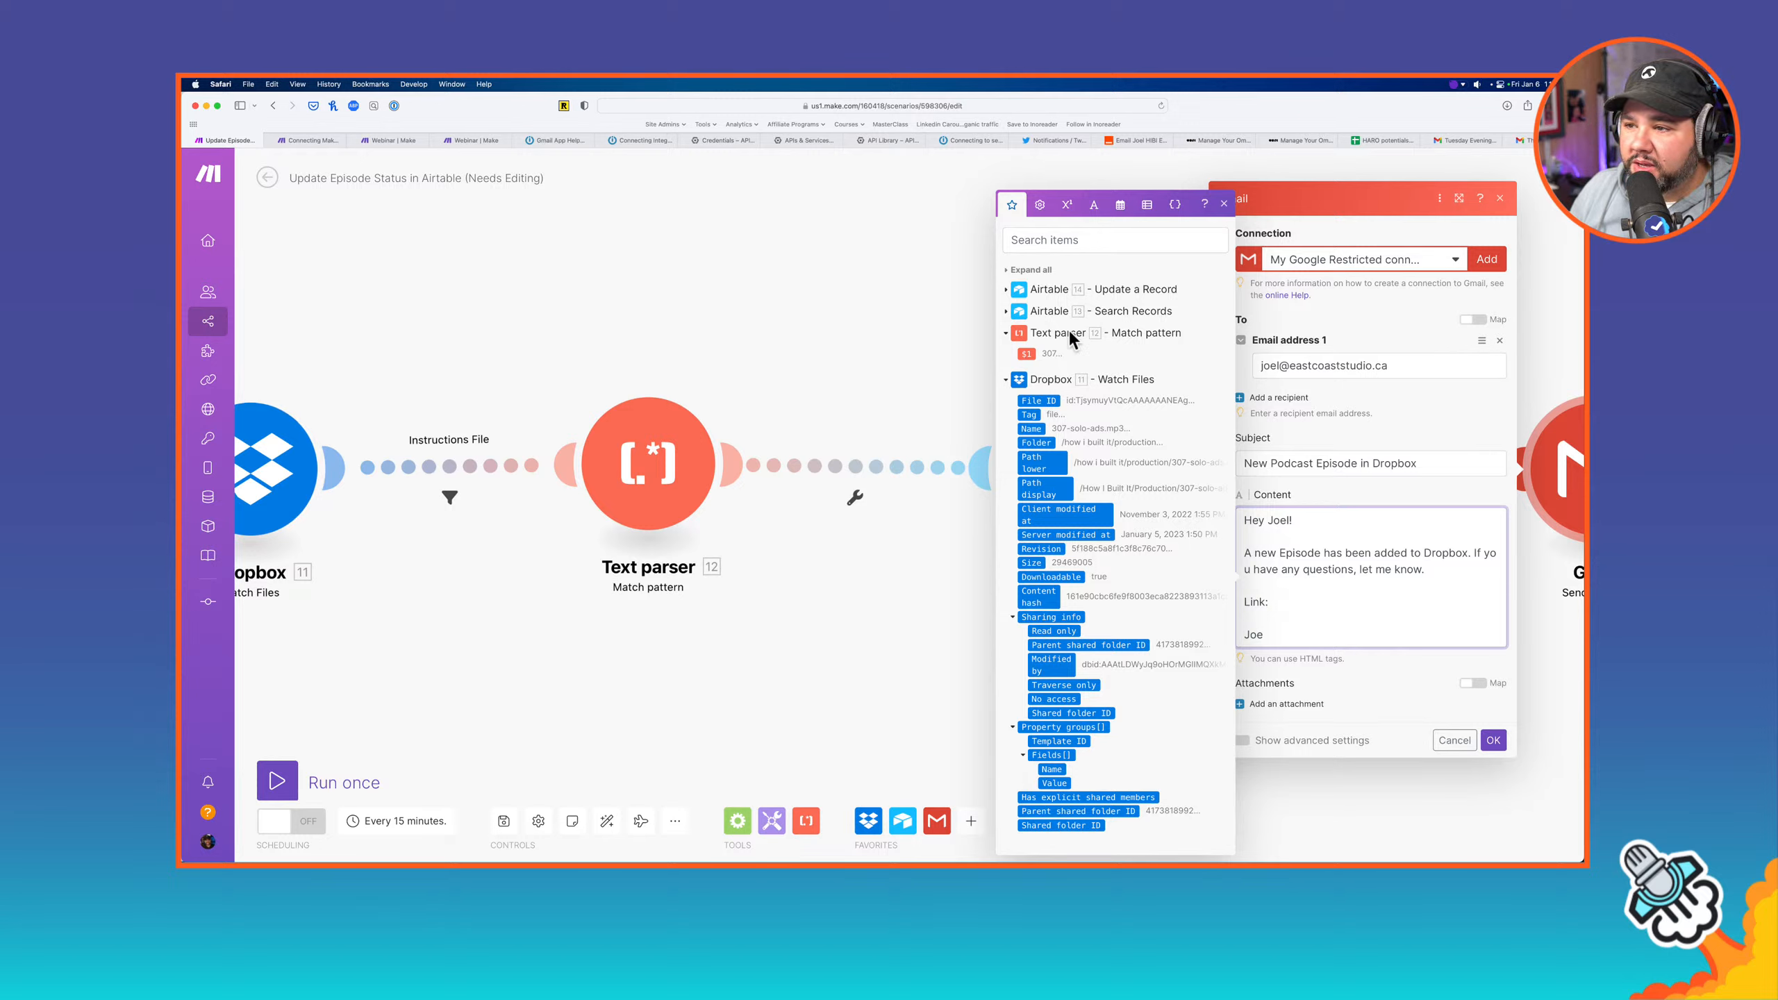
click(1006, 378)
Remove the "Link:" line from the Gmail email content
click(1288, 615)
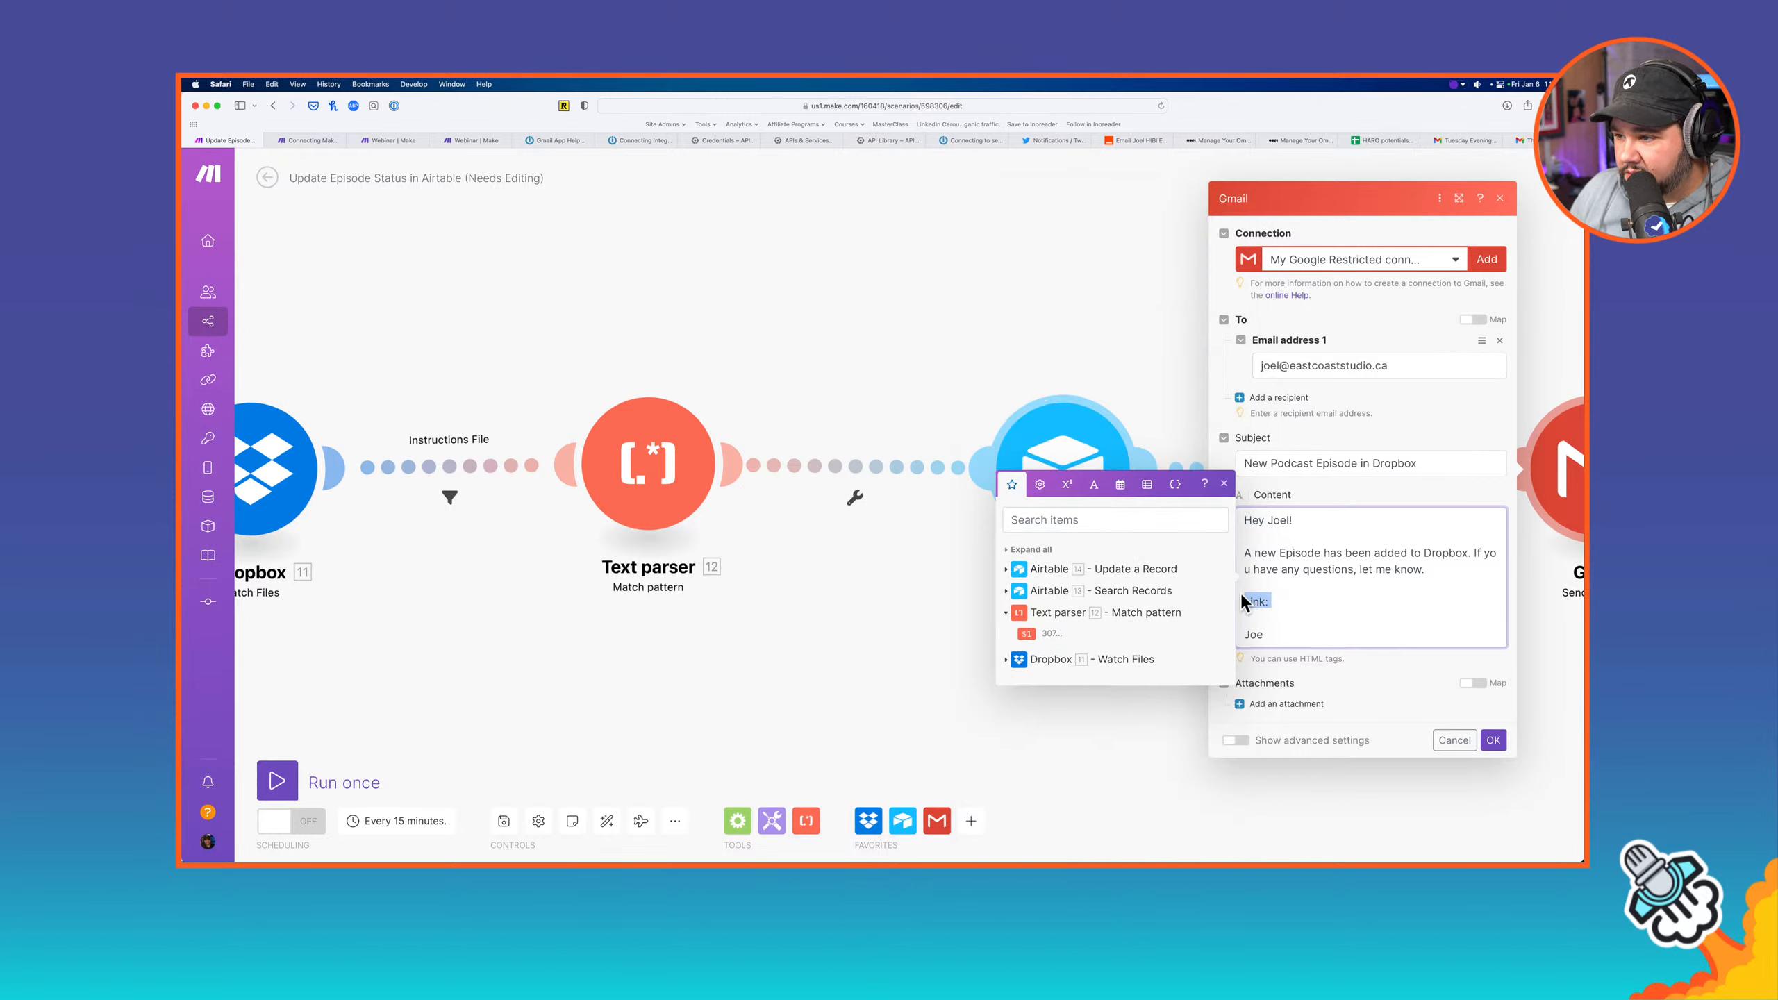
key(BackSpace)
key(BackSpace)
key(BackSpace)
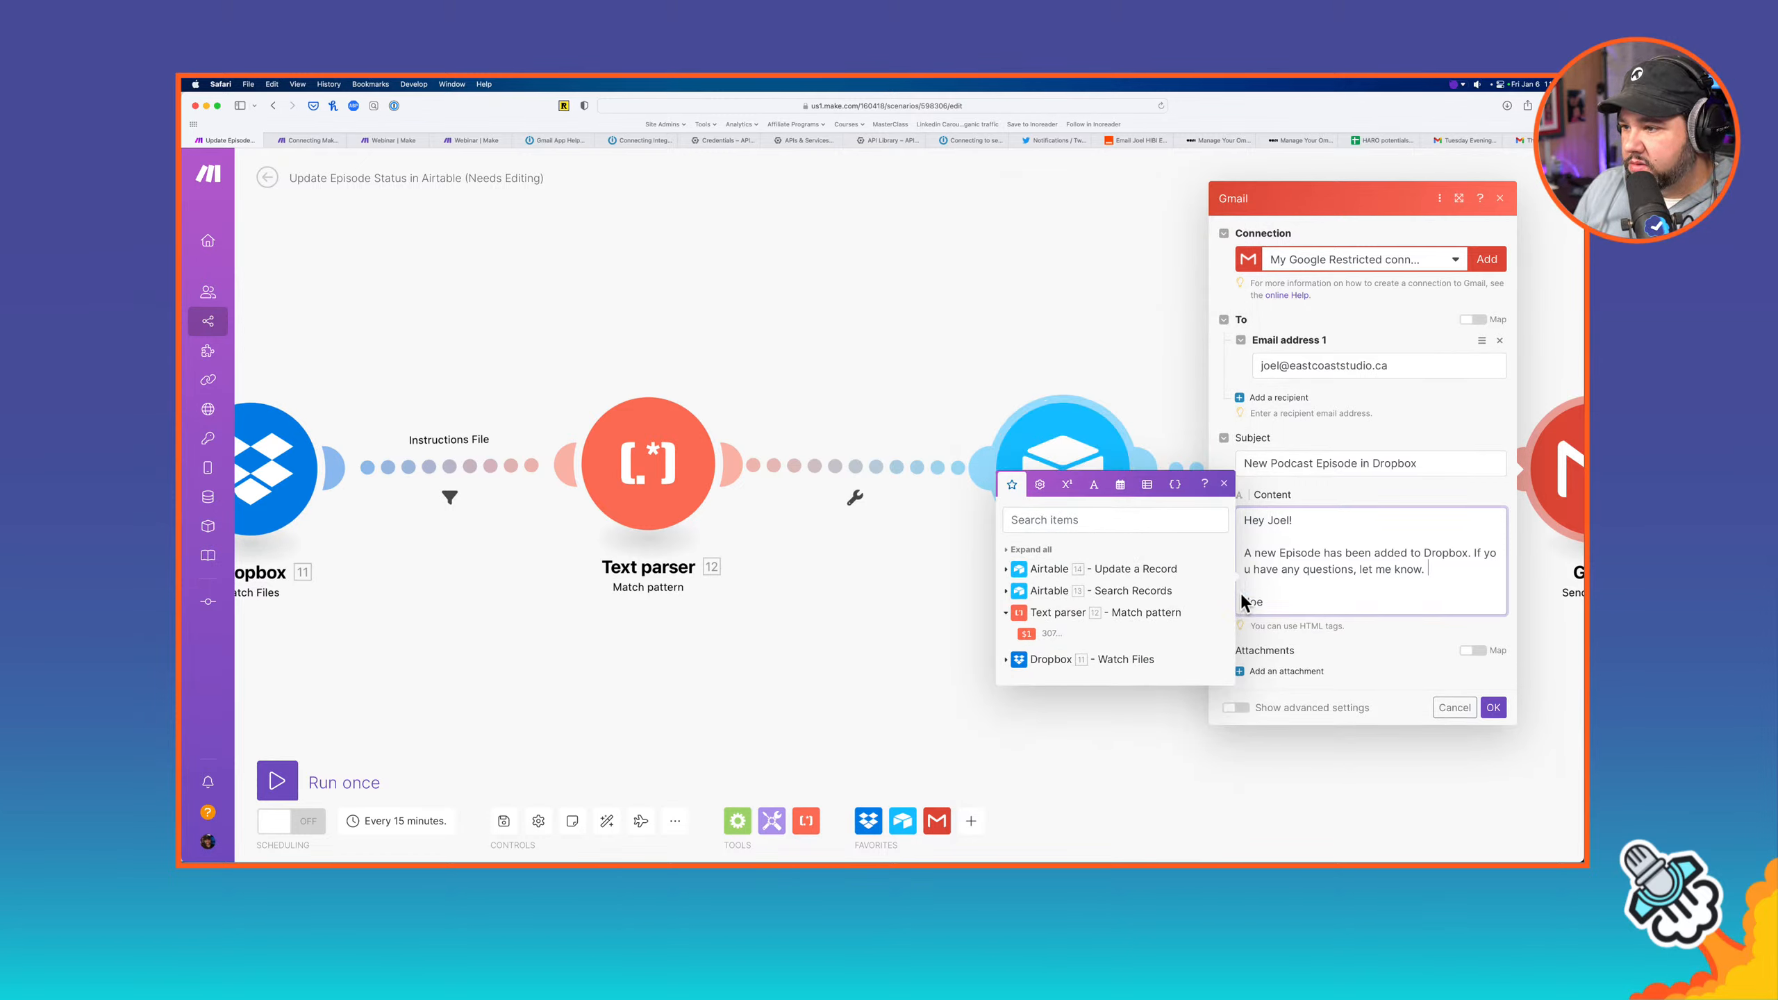
Insert "(episode", the Text parser match value and ")" after "A new Episode" in the email content, and save the Gmail module
text((episode)
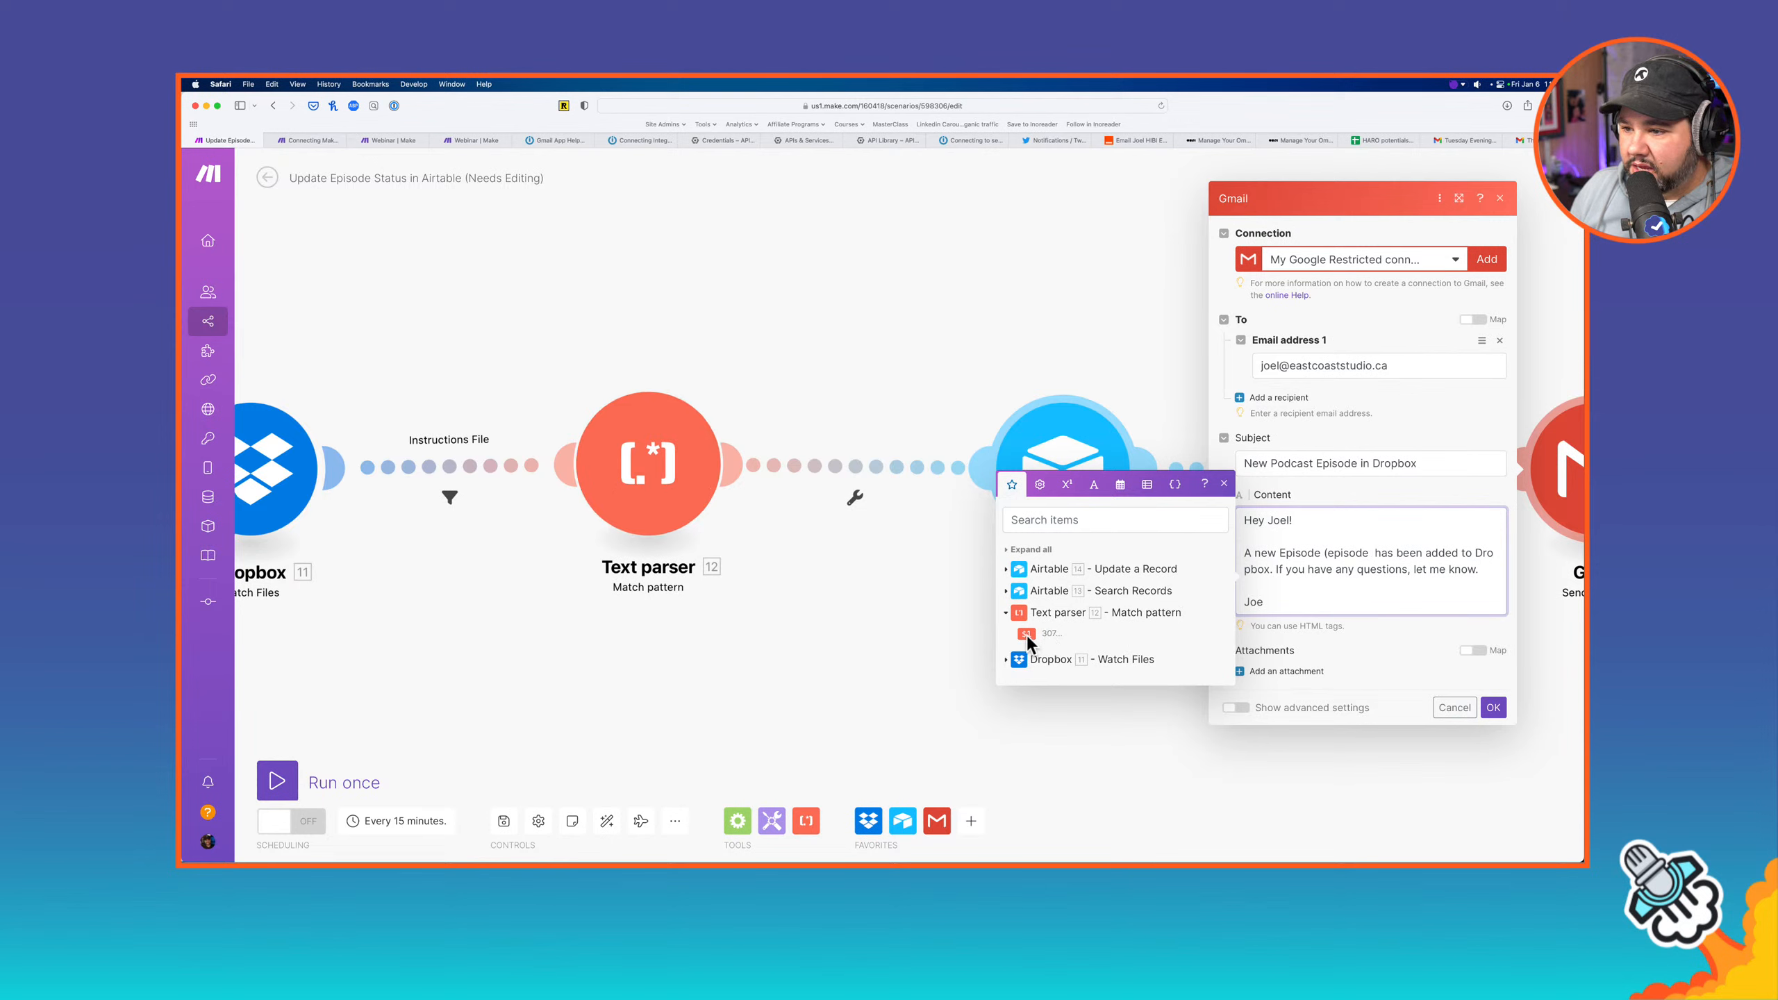
drag(1026, 634, 1372, 552)
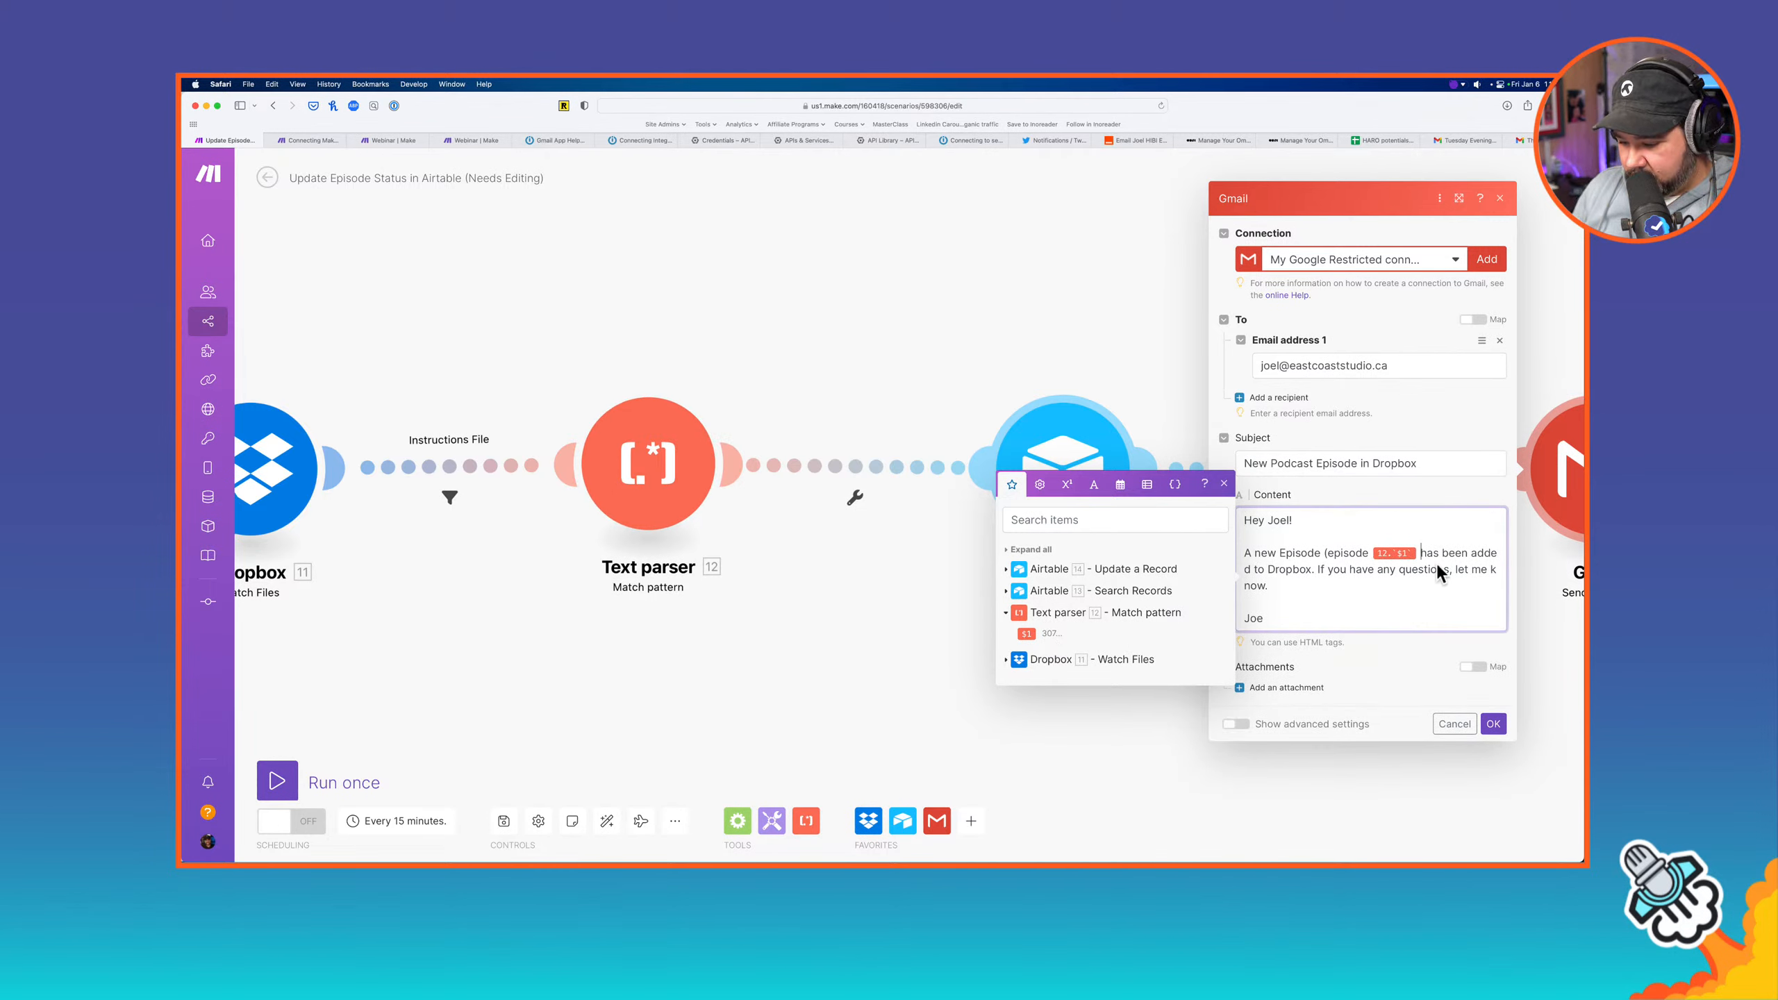
text())
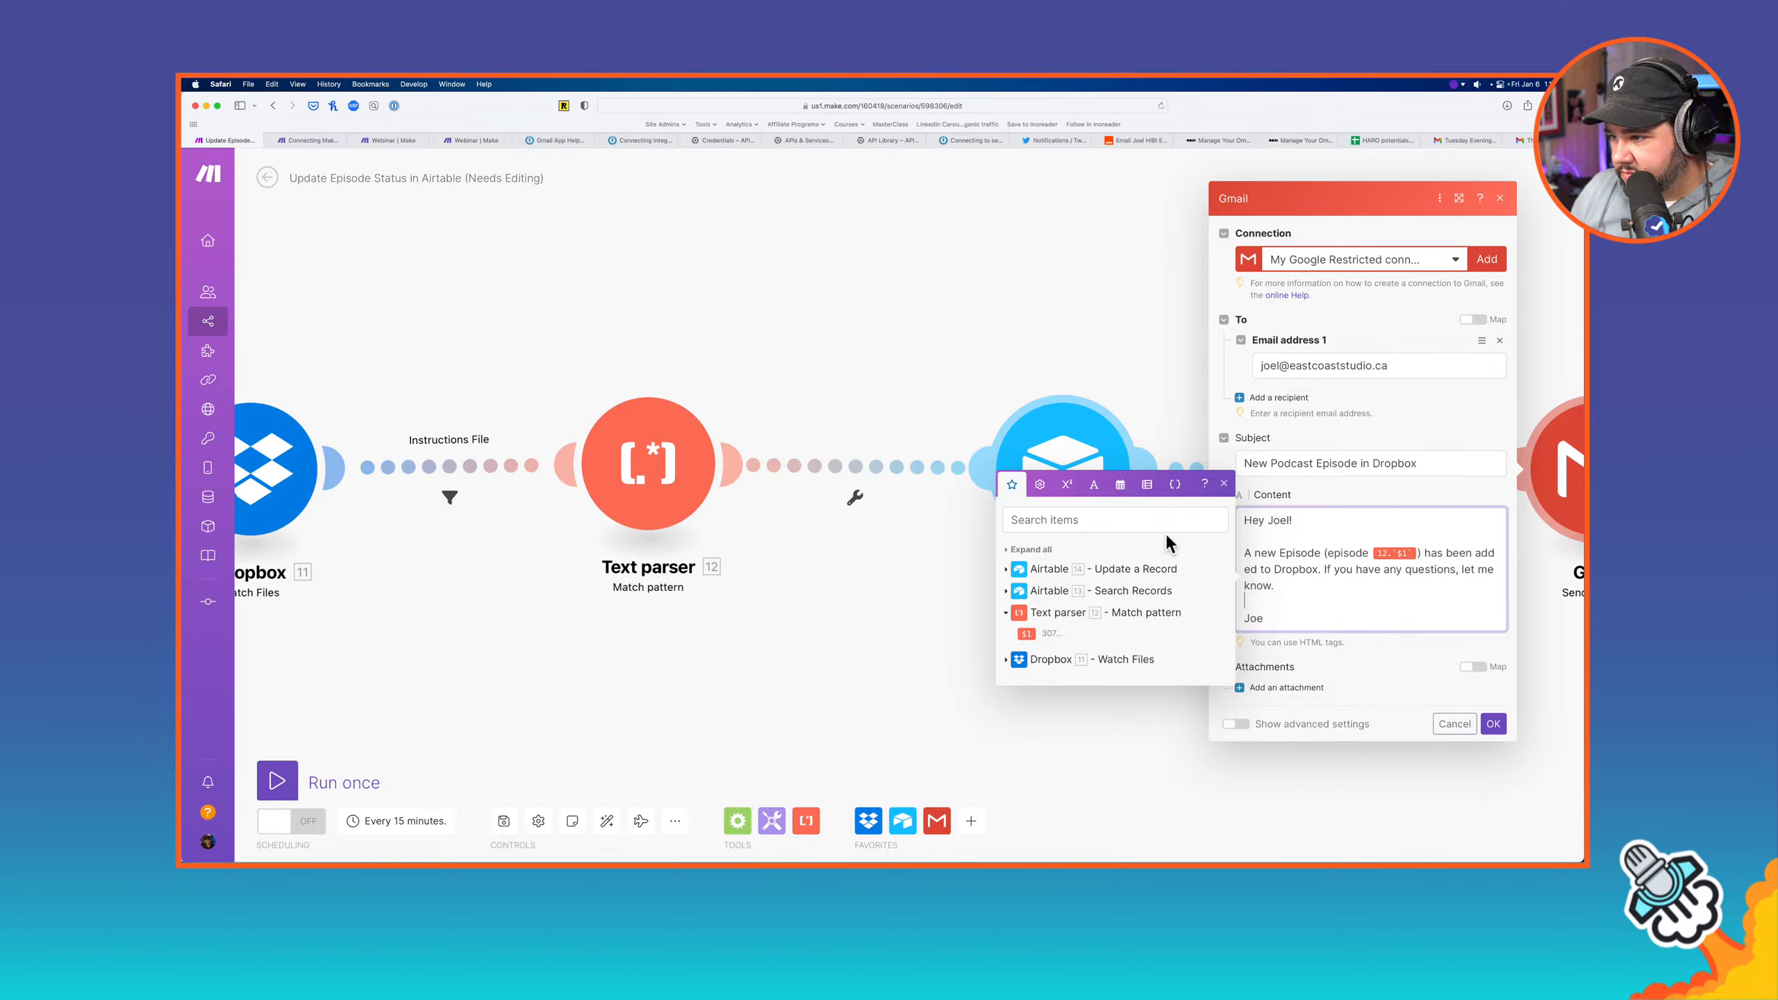
click(1493, 724)
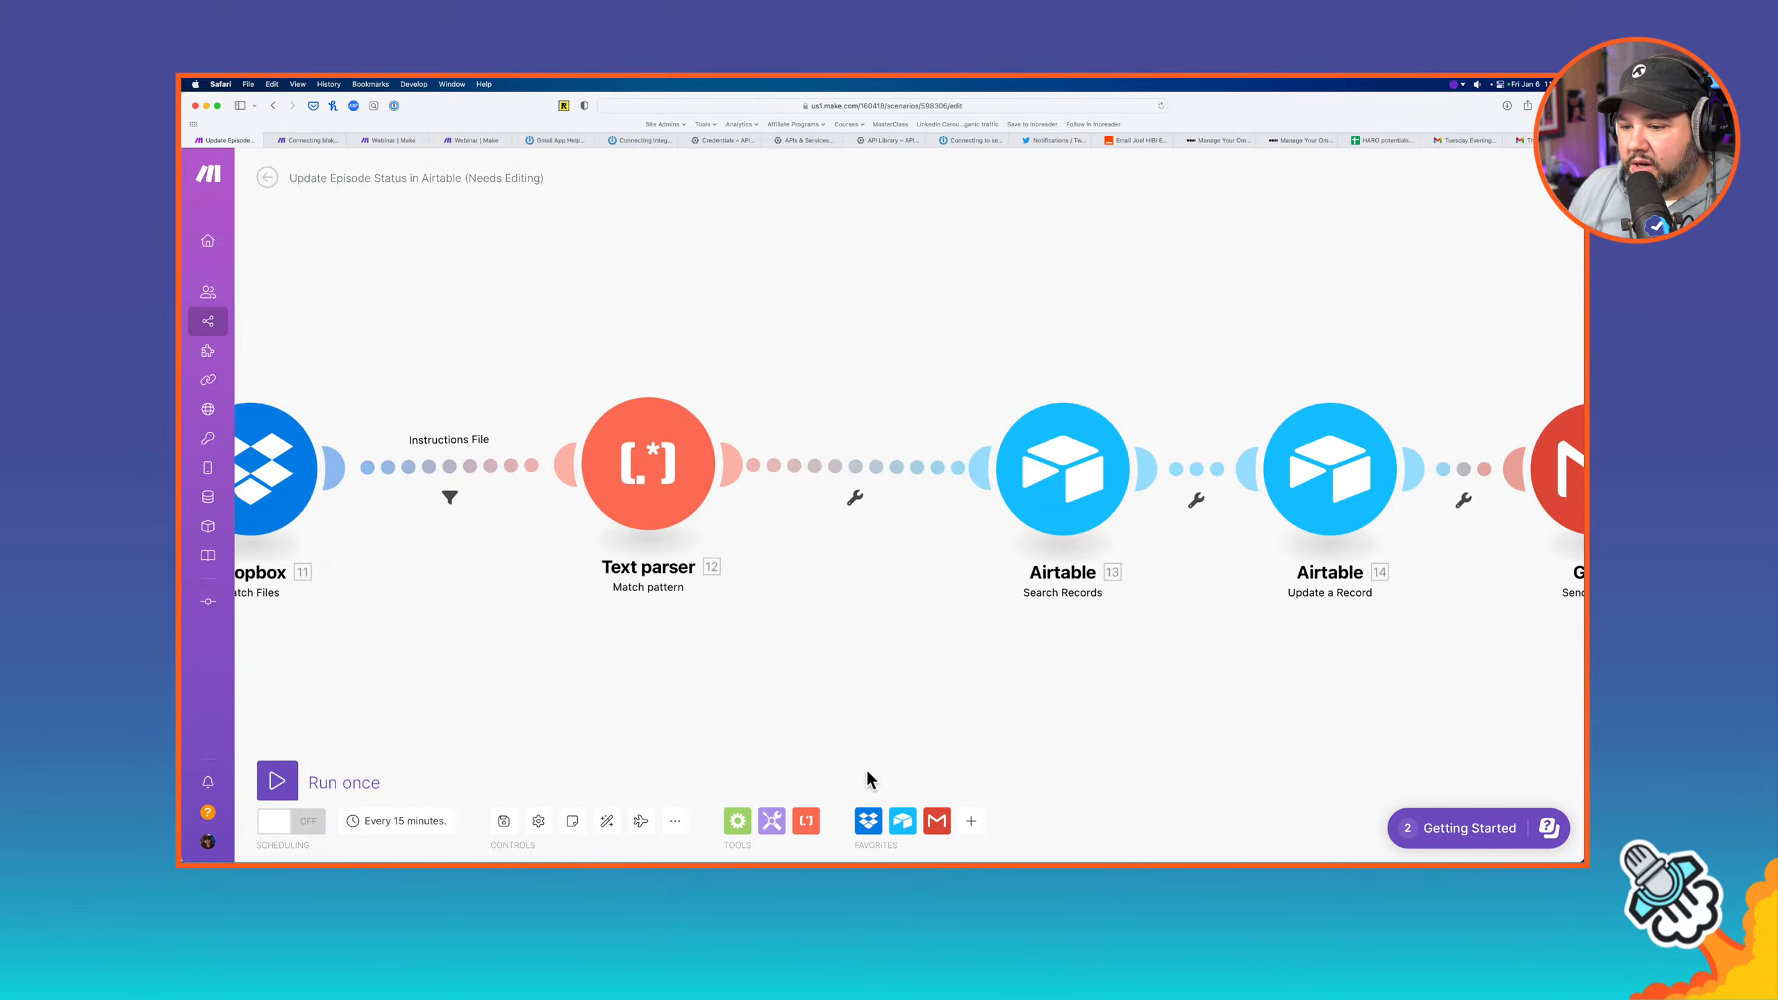
Auto-align the scenario's modules and review the Gmail module's settings
click(607, 824)
right_click(1452, 484)
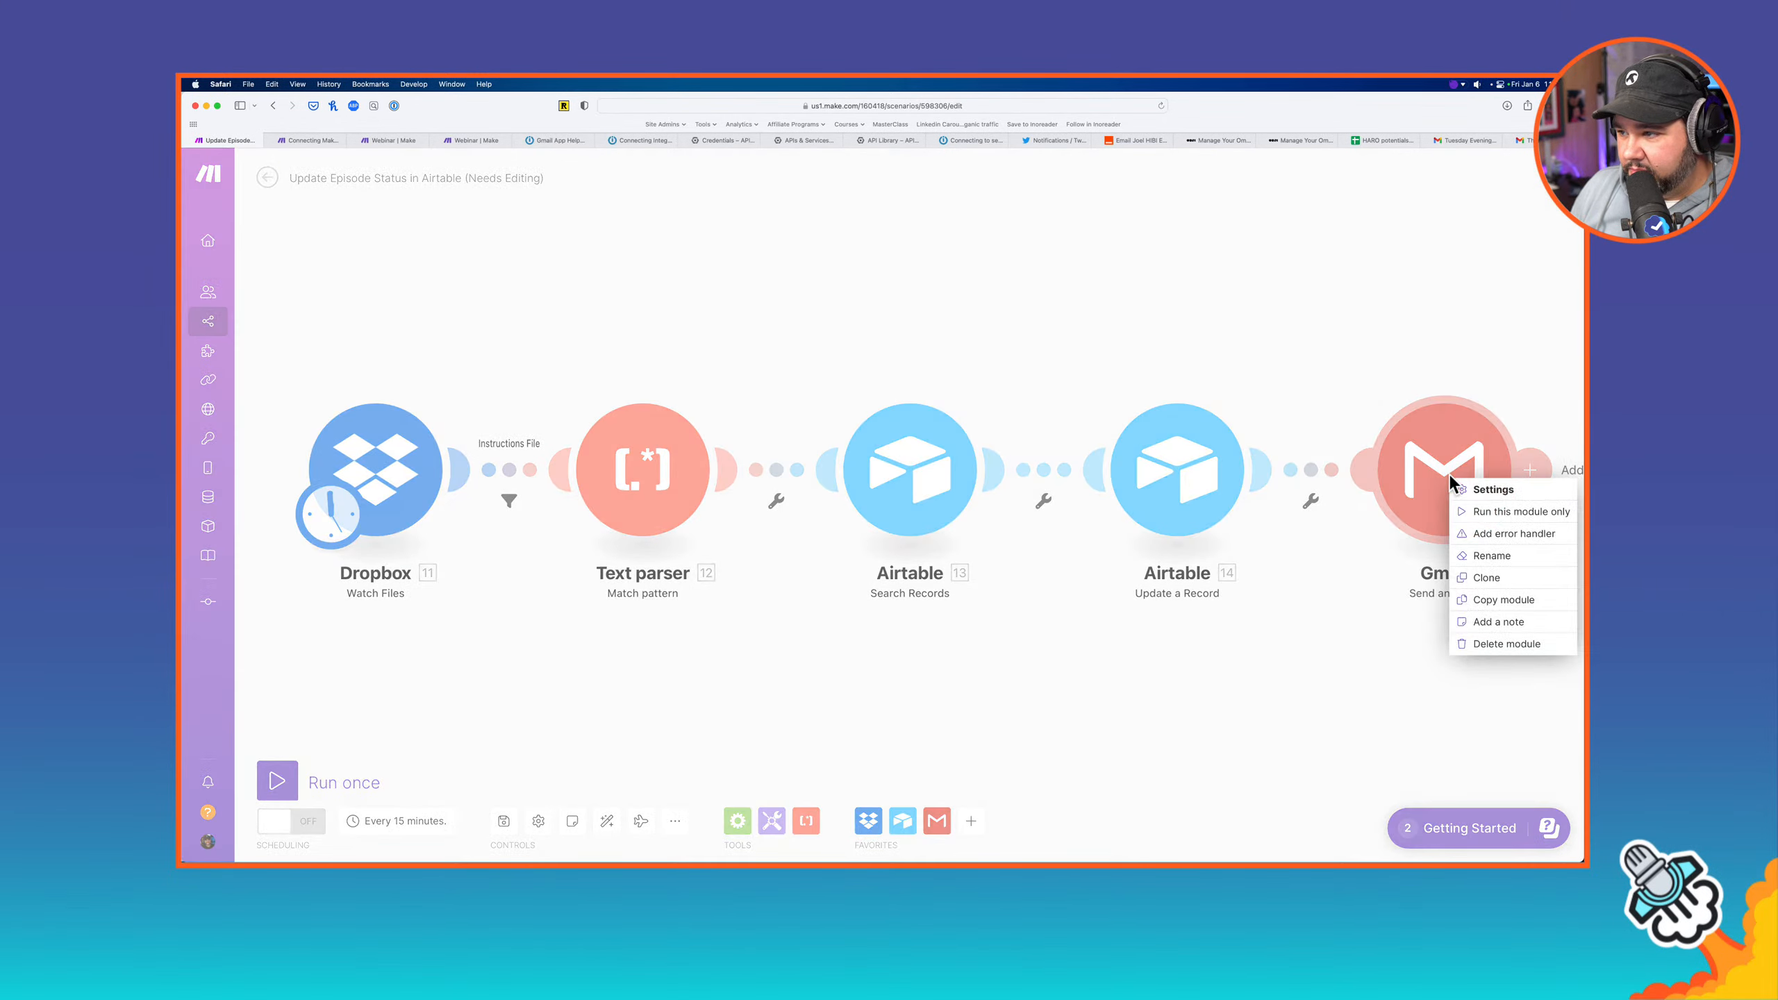
click(1506, 496)
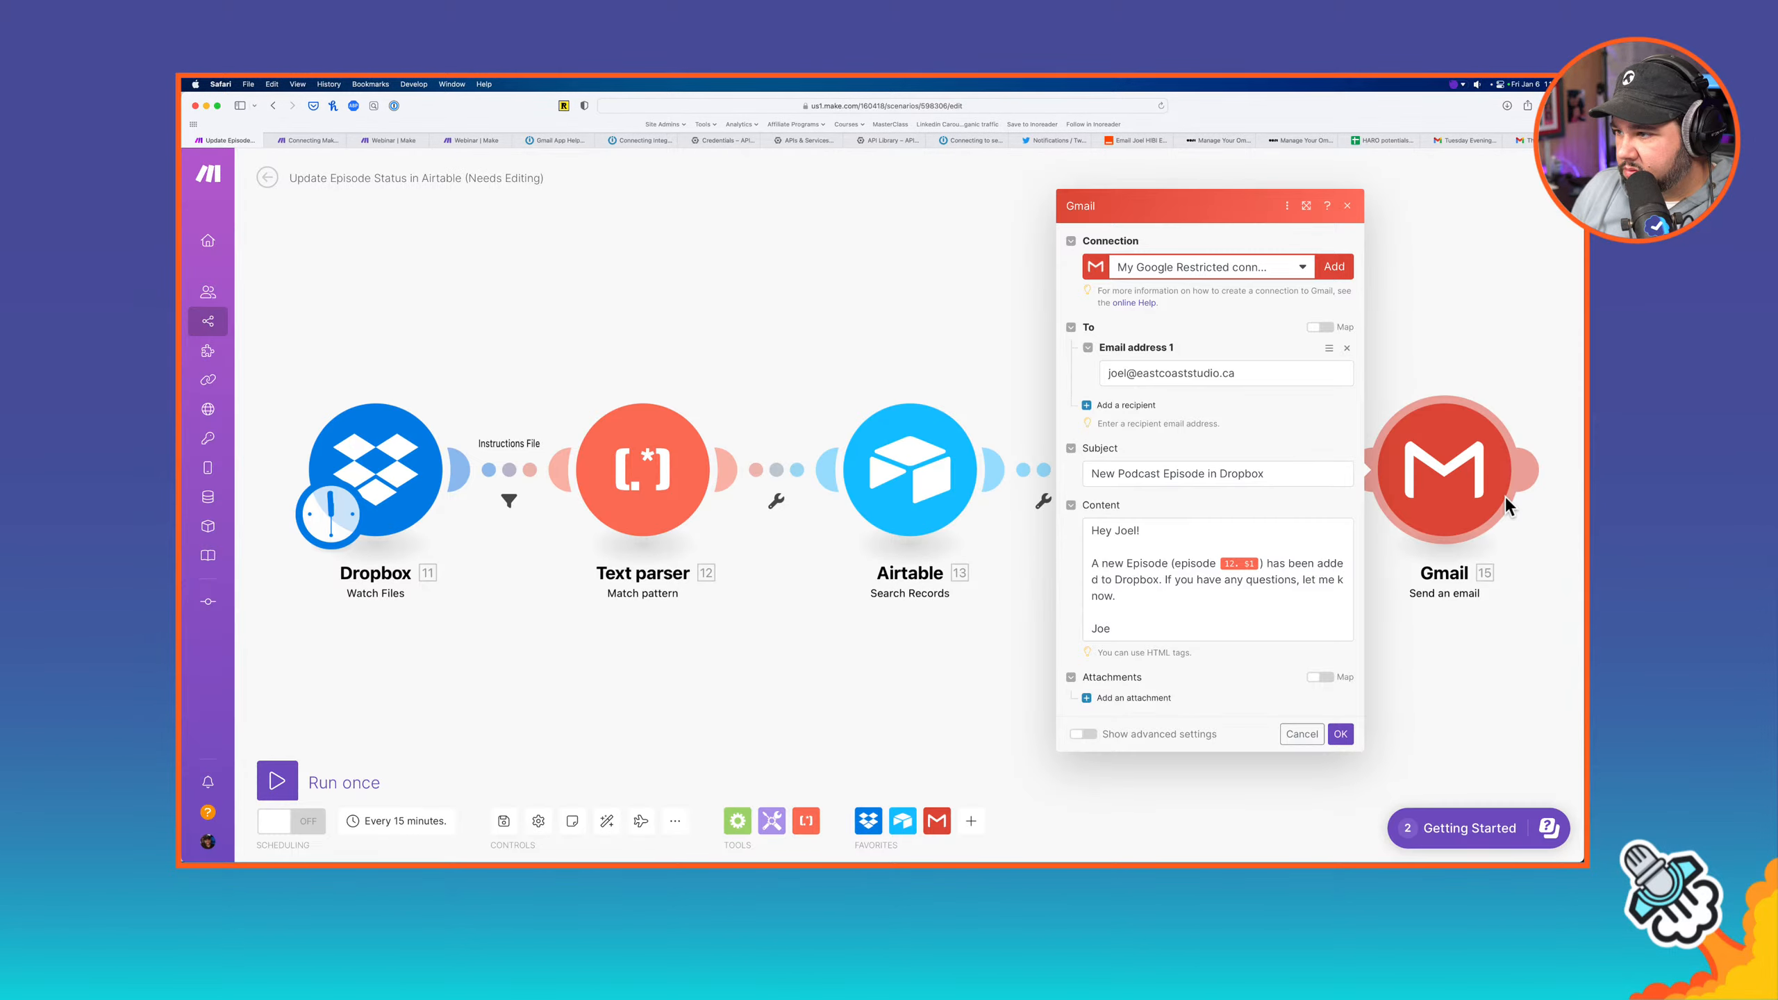
click(980, 686)
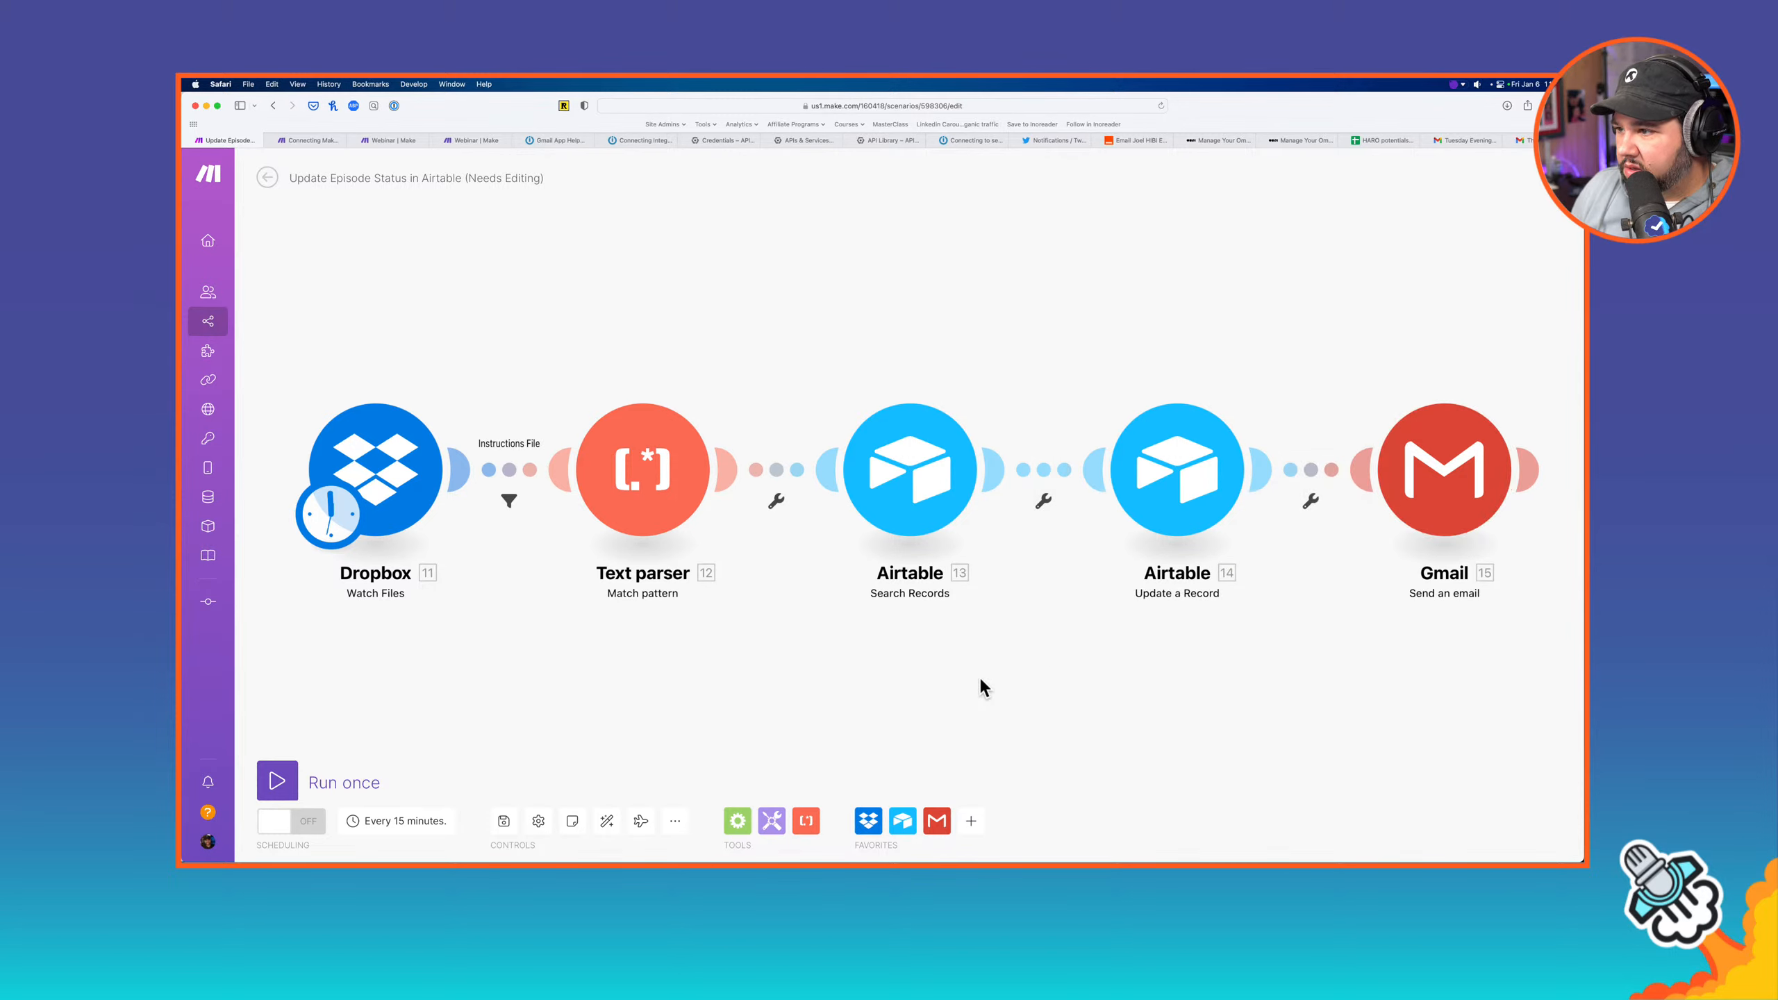
Unlink the Gmail module from the Airtable Update a Record module and place it above the chain
click(1312, 500)
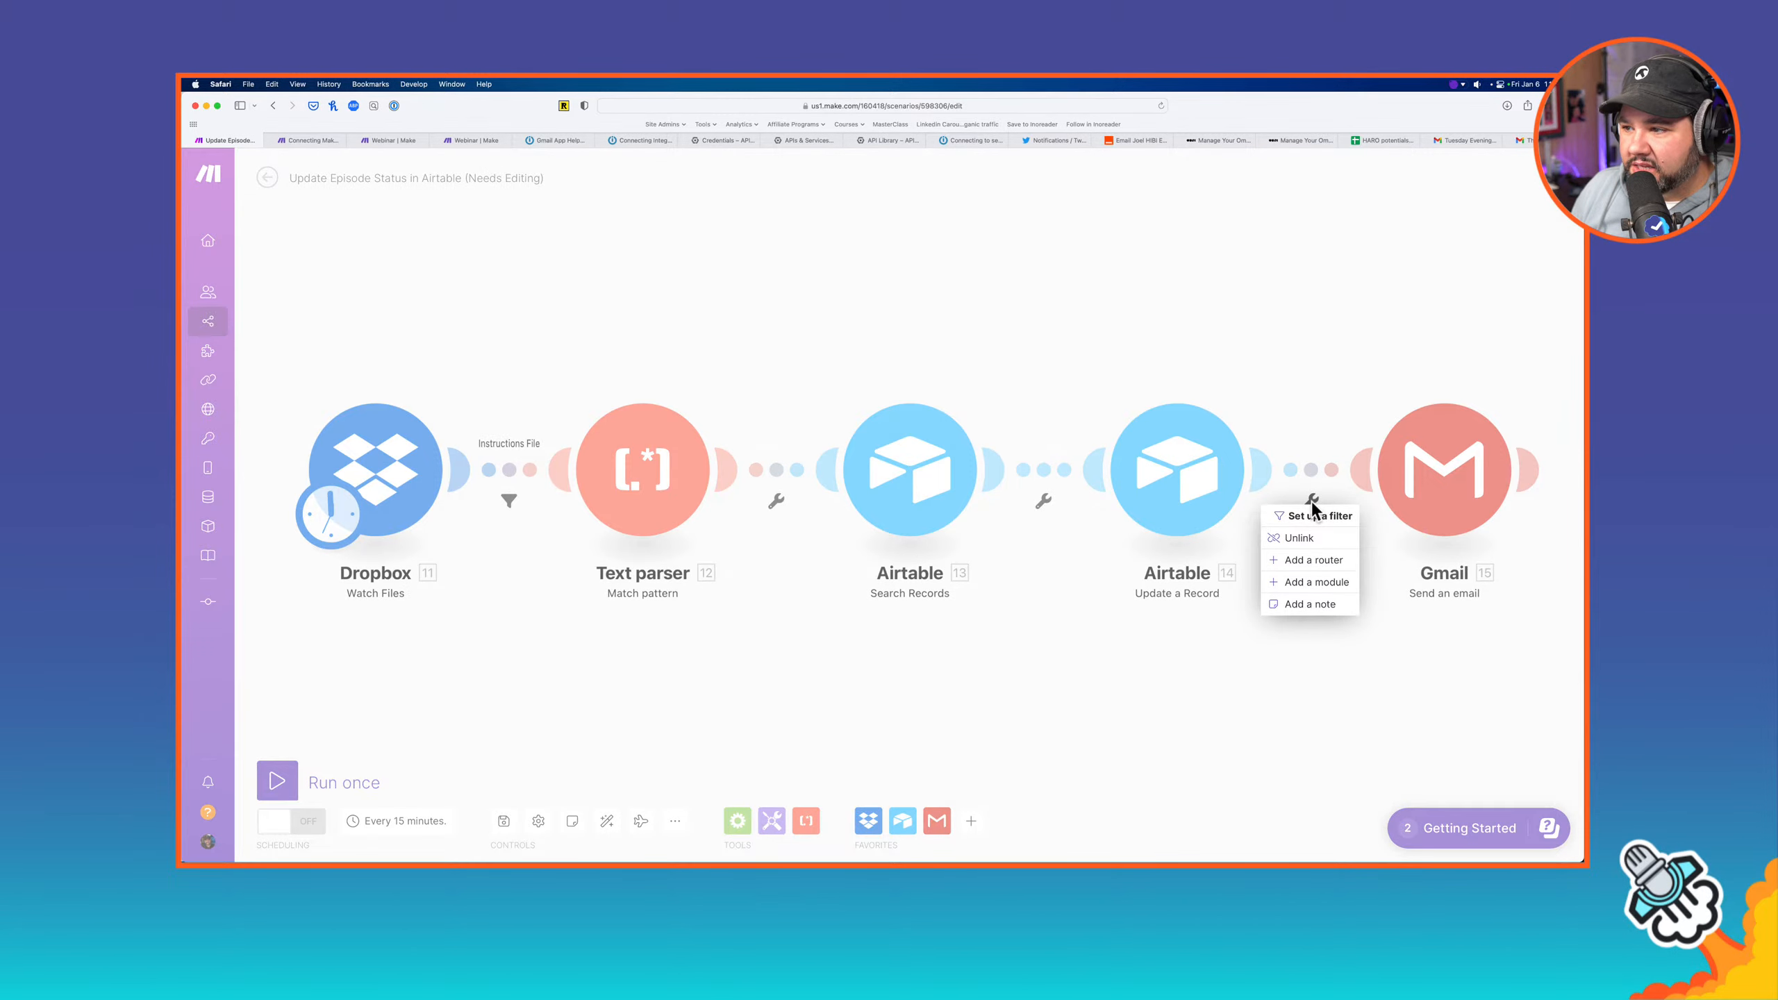
click(1315, 537)
drag(1381, 498, 1358, 274)
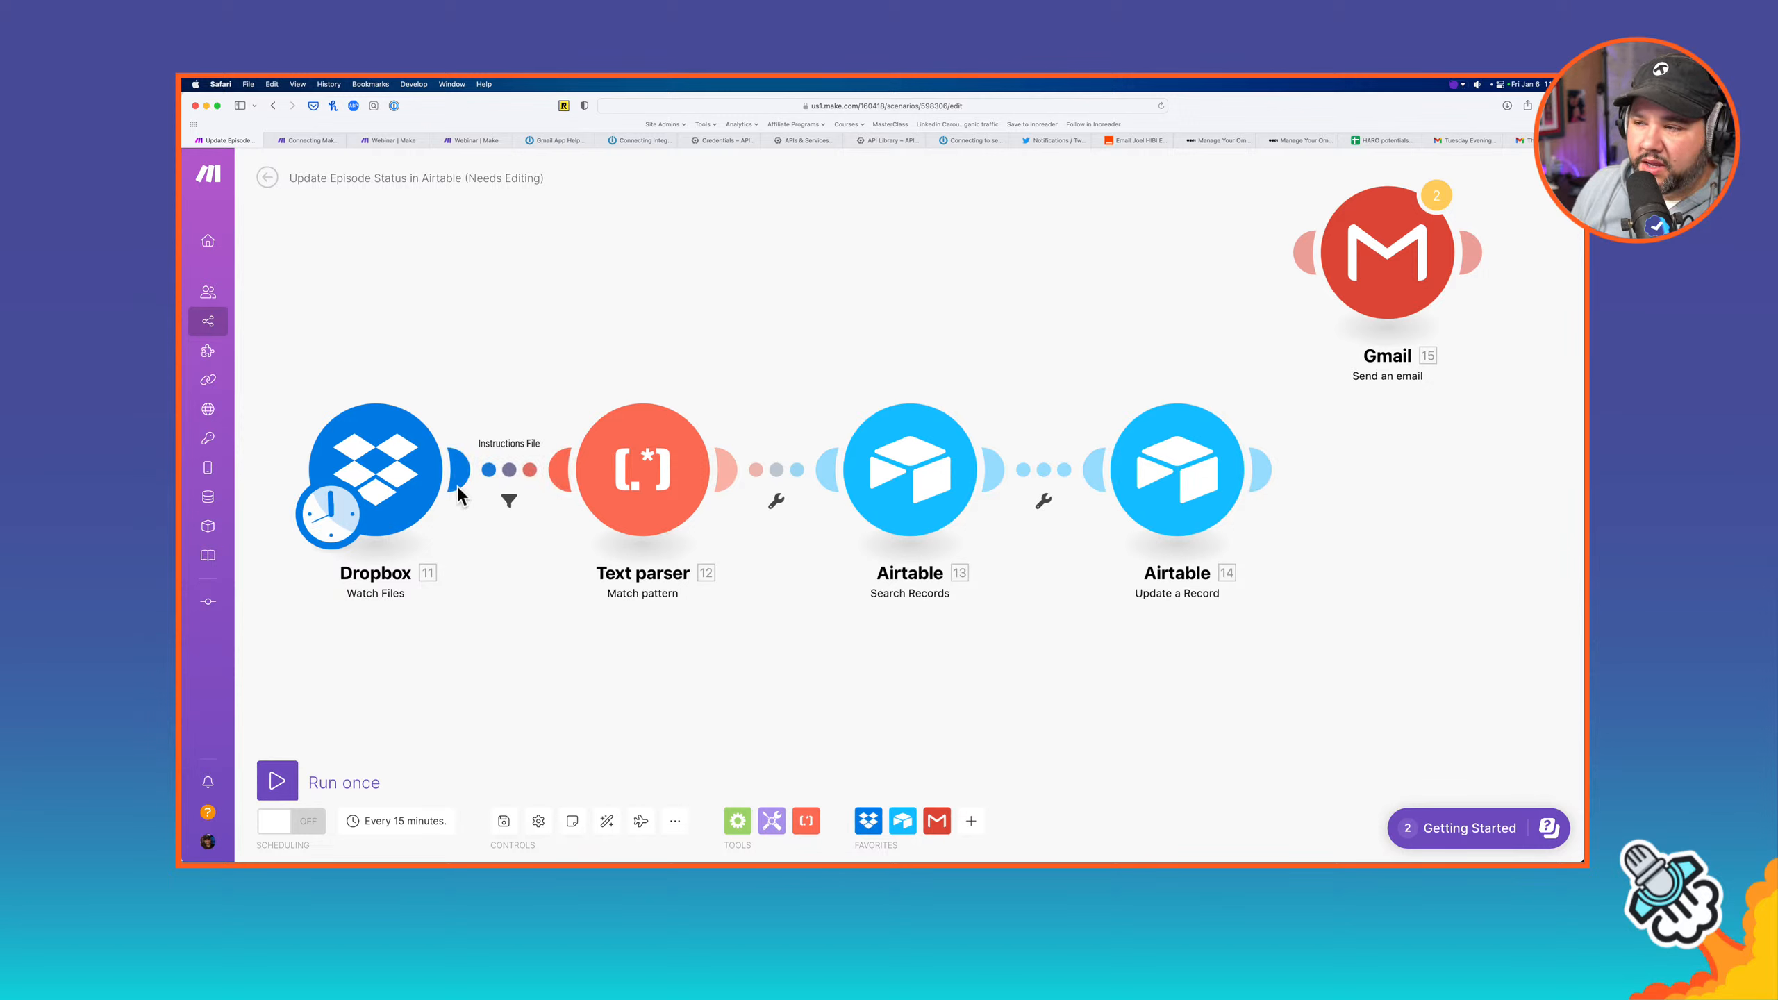
Run the scenario once and check the Dropbox Watch Files module's output
click(277, 781)
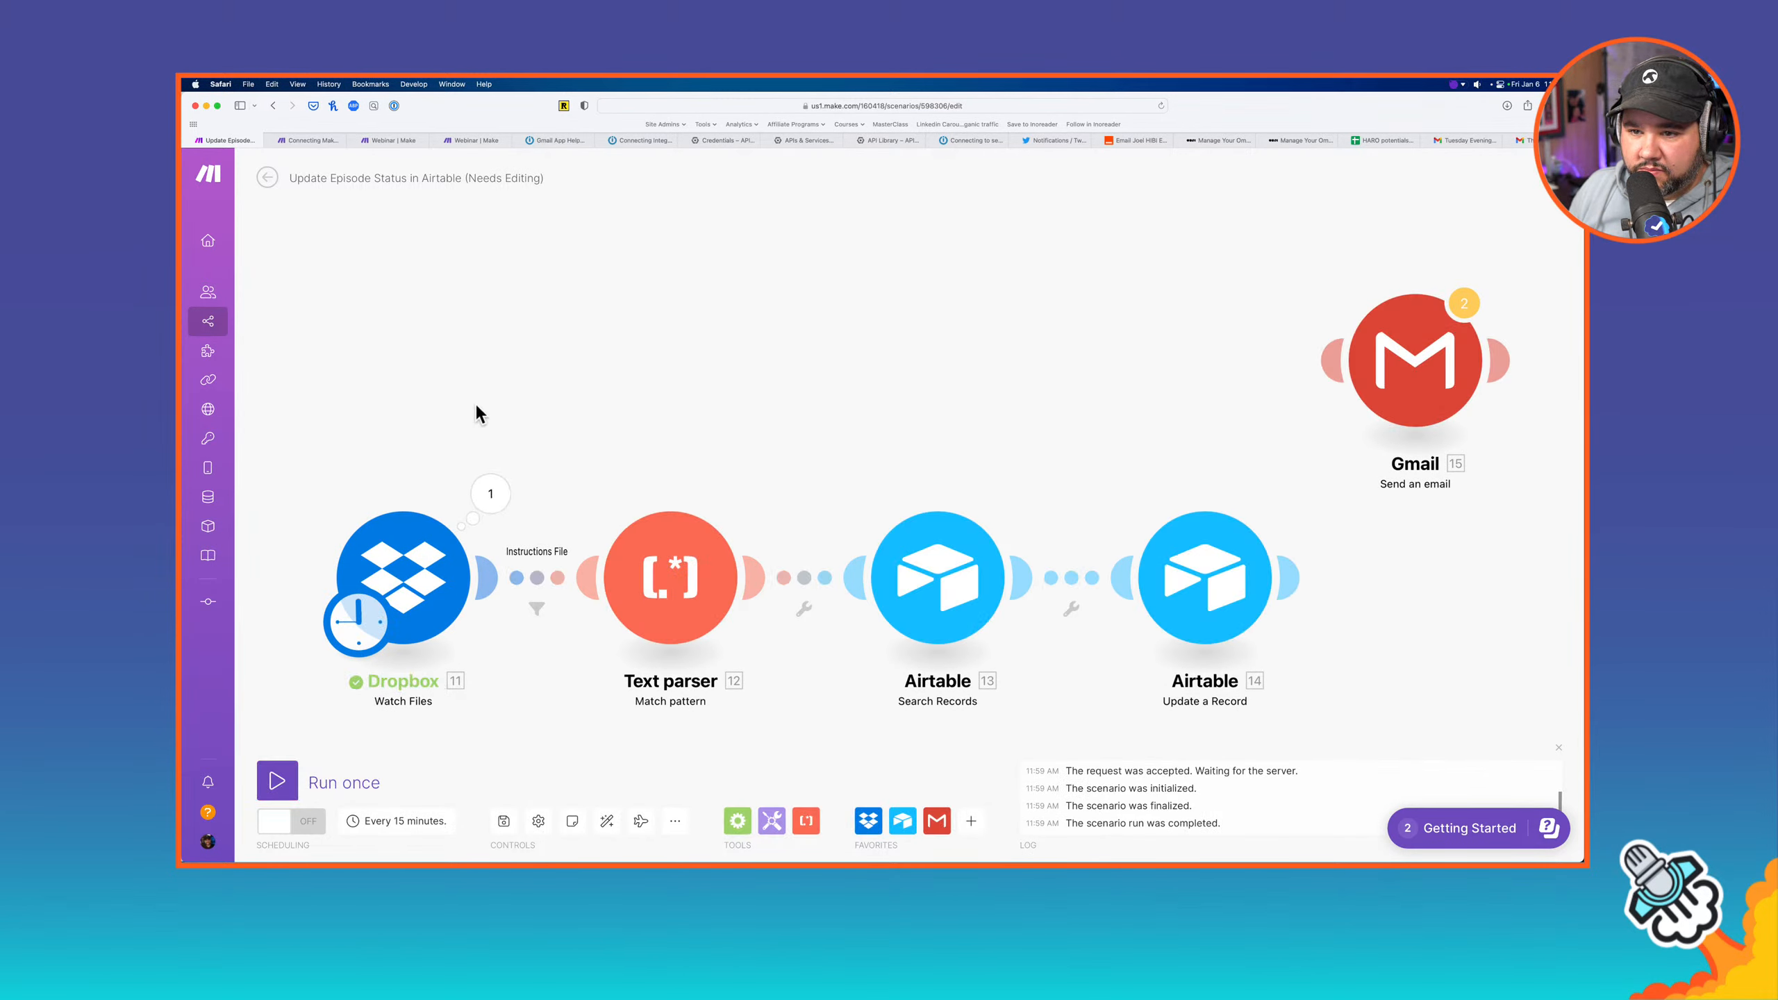
click(492, 495)
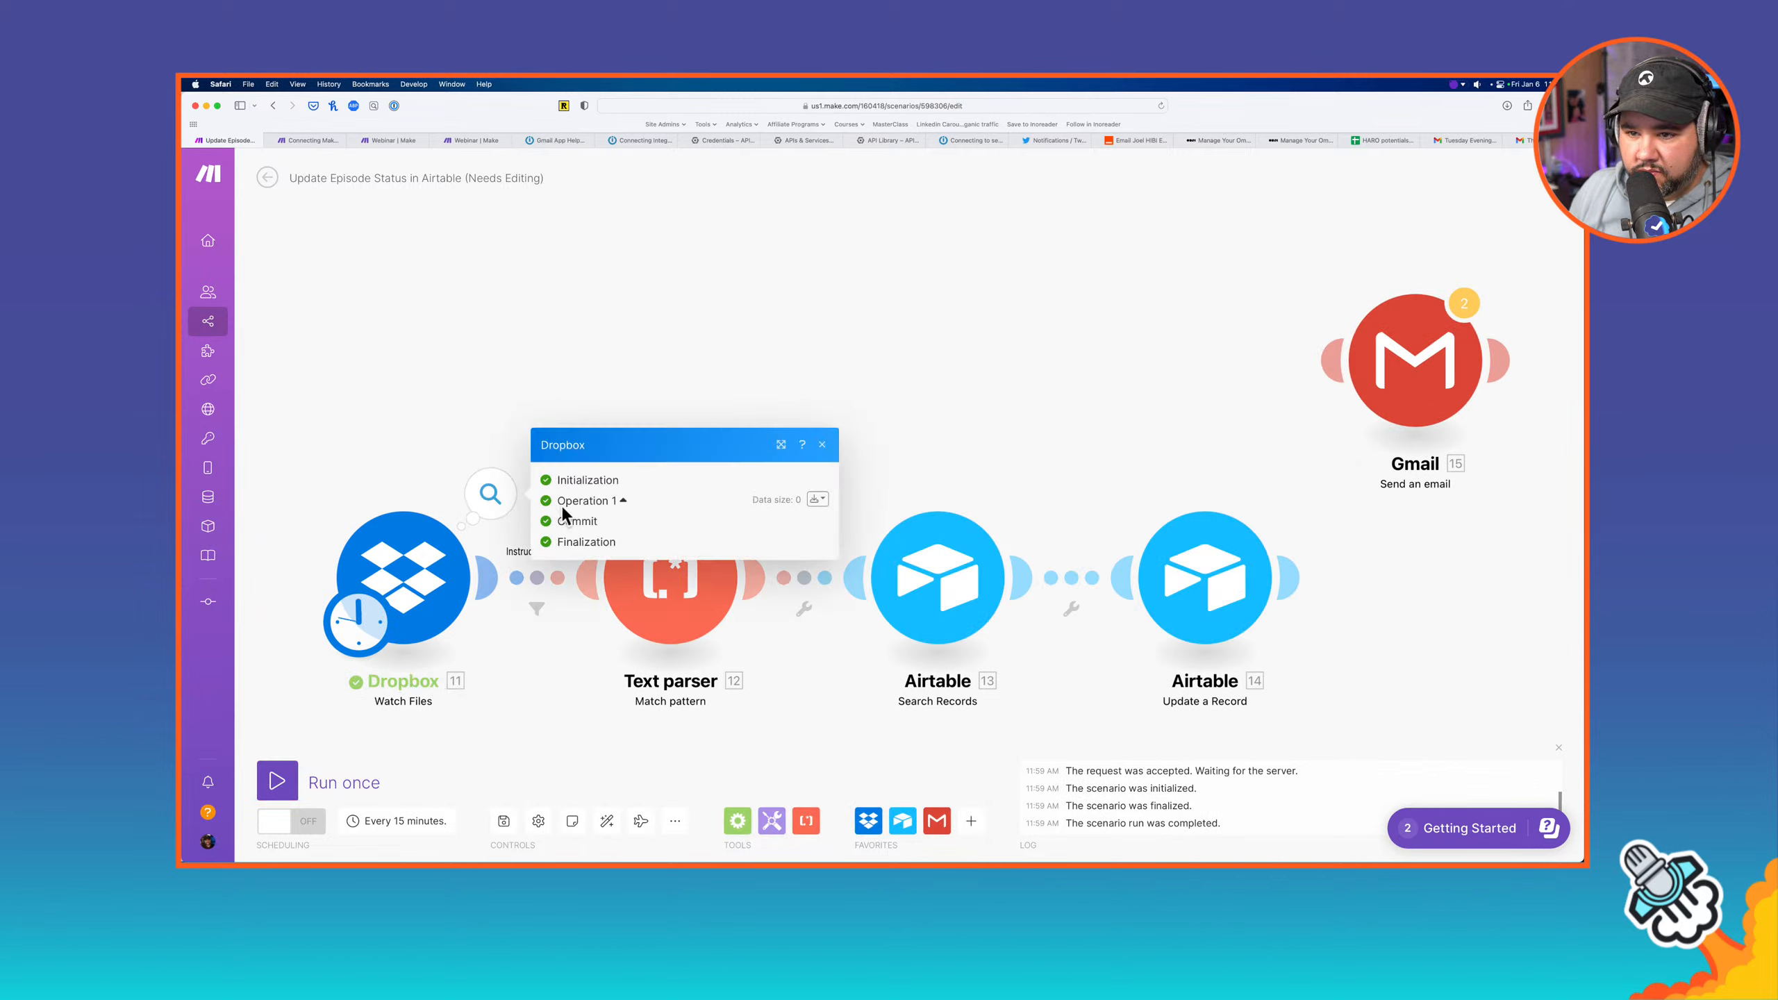
click(505, 432)
Switch to Finder and open the Needs Editing folder inside Dropbox's How I Built It folder
key(super+Tab)
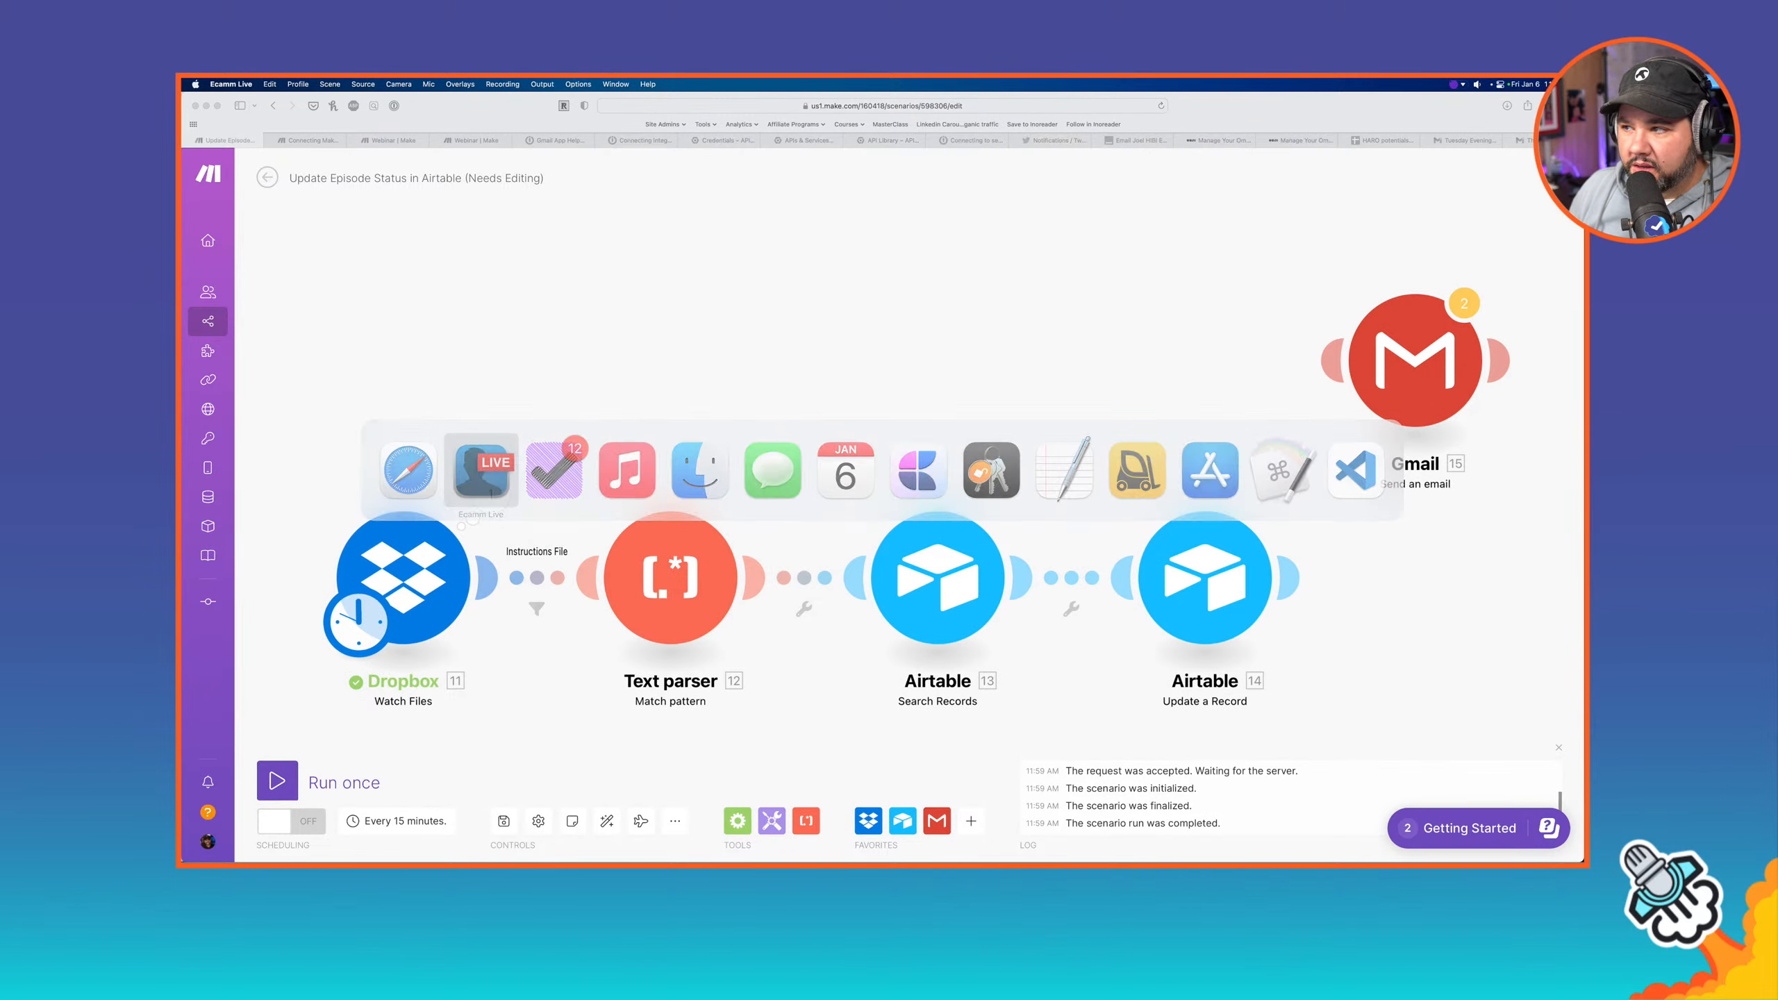
key(super+Tab)
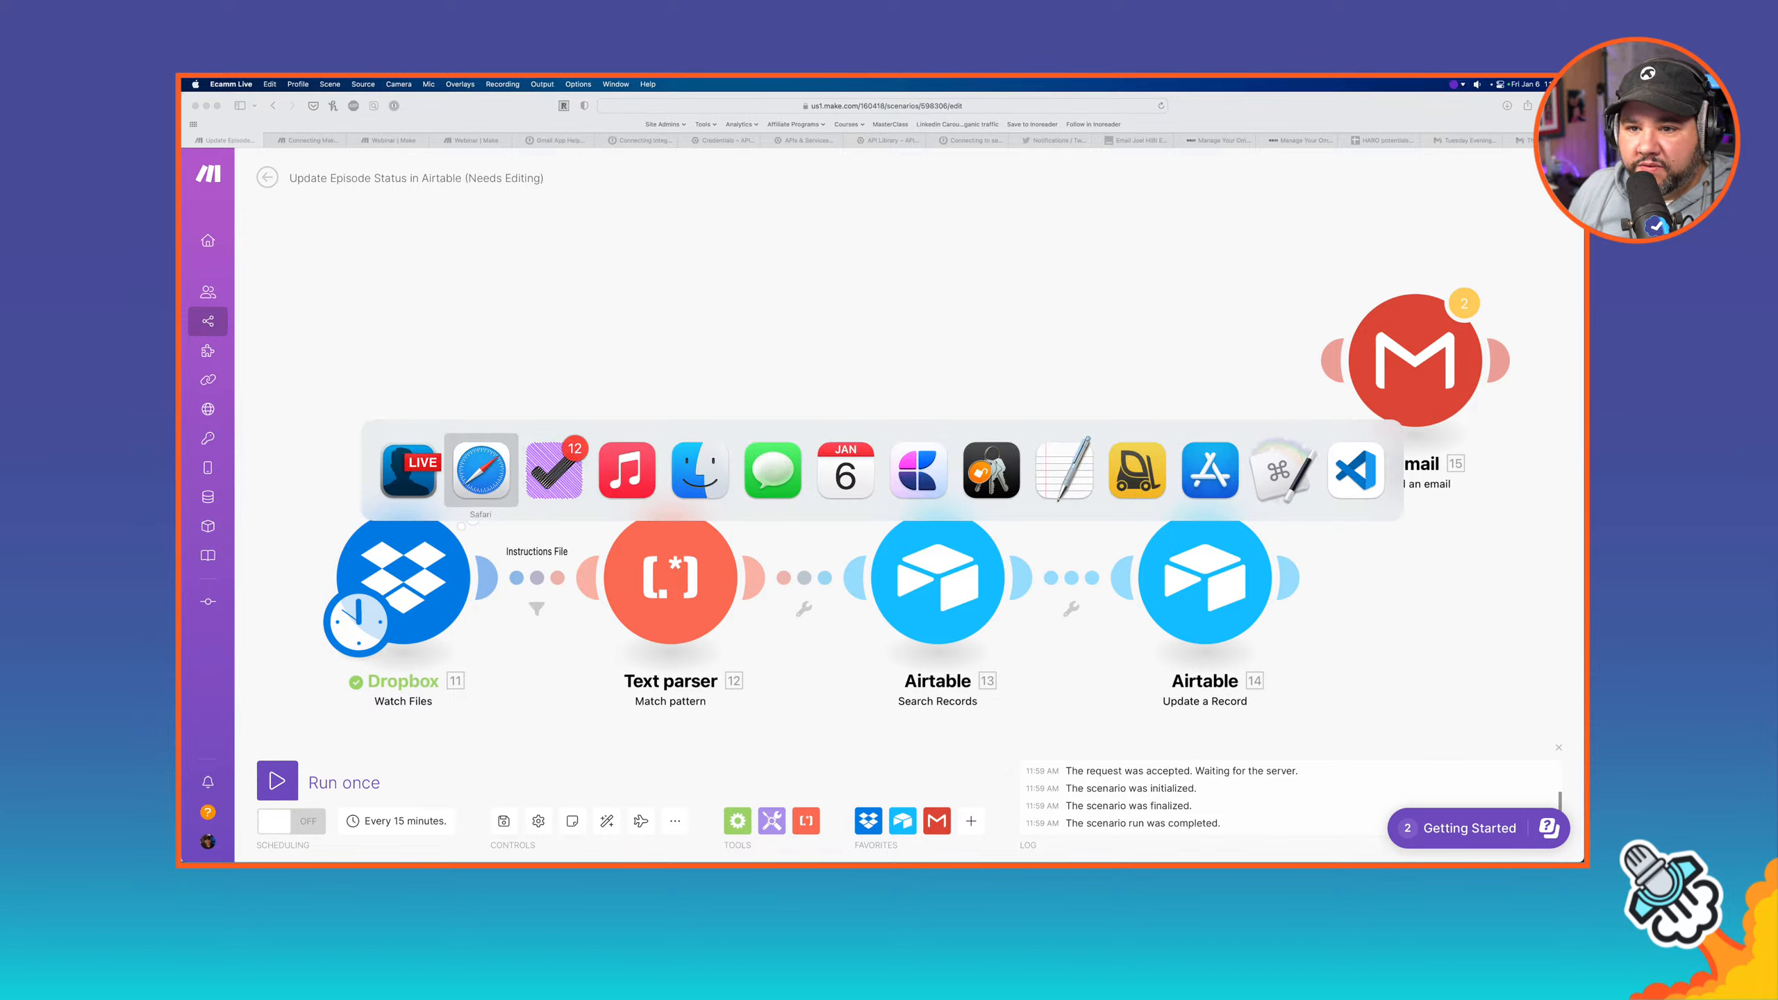
click(712, 482)
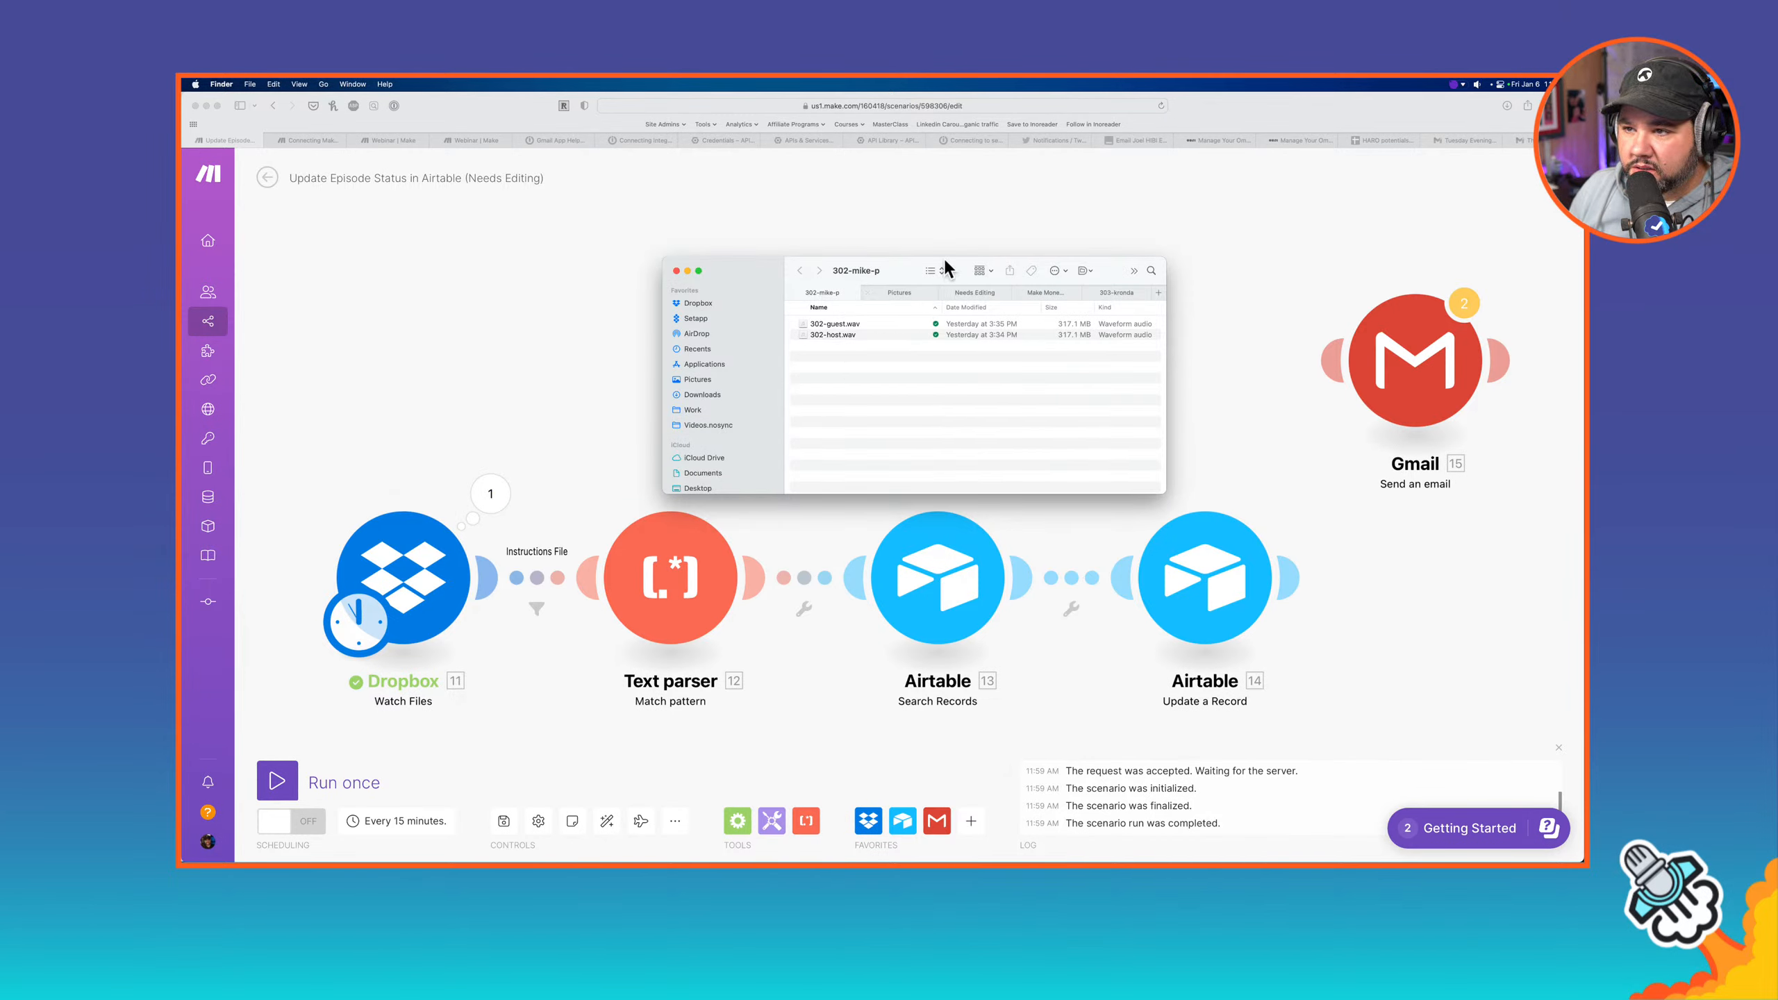
drag(944, 261, 1181, 518)
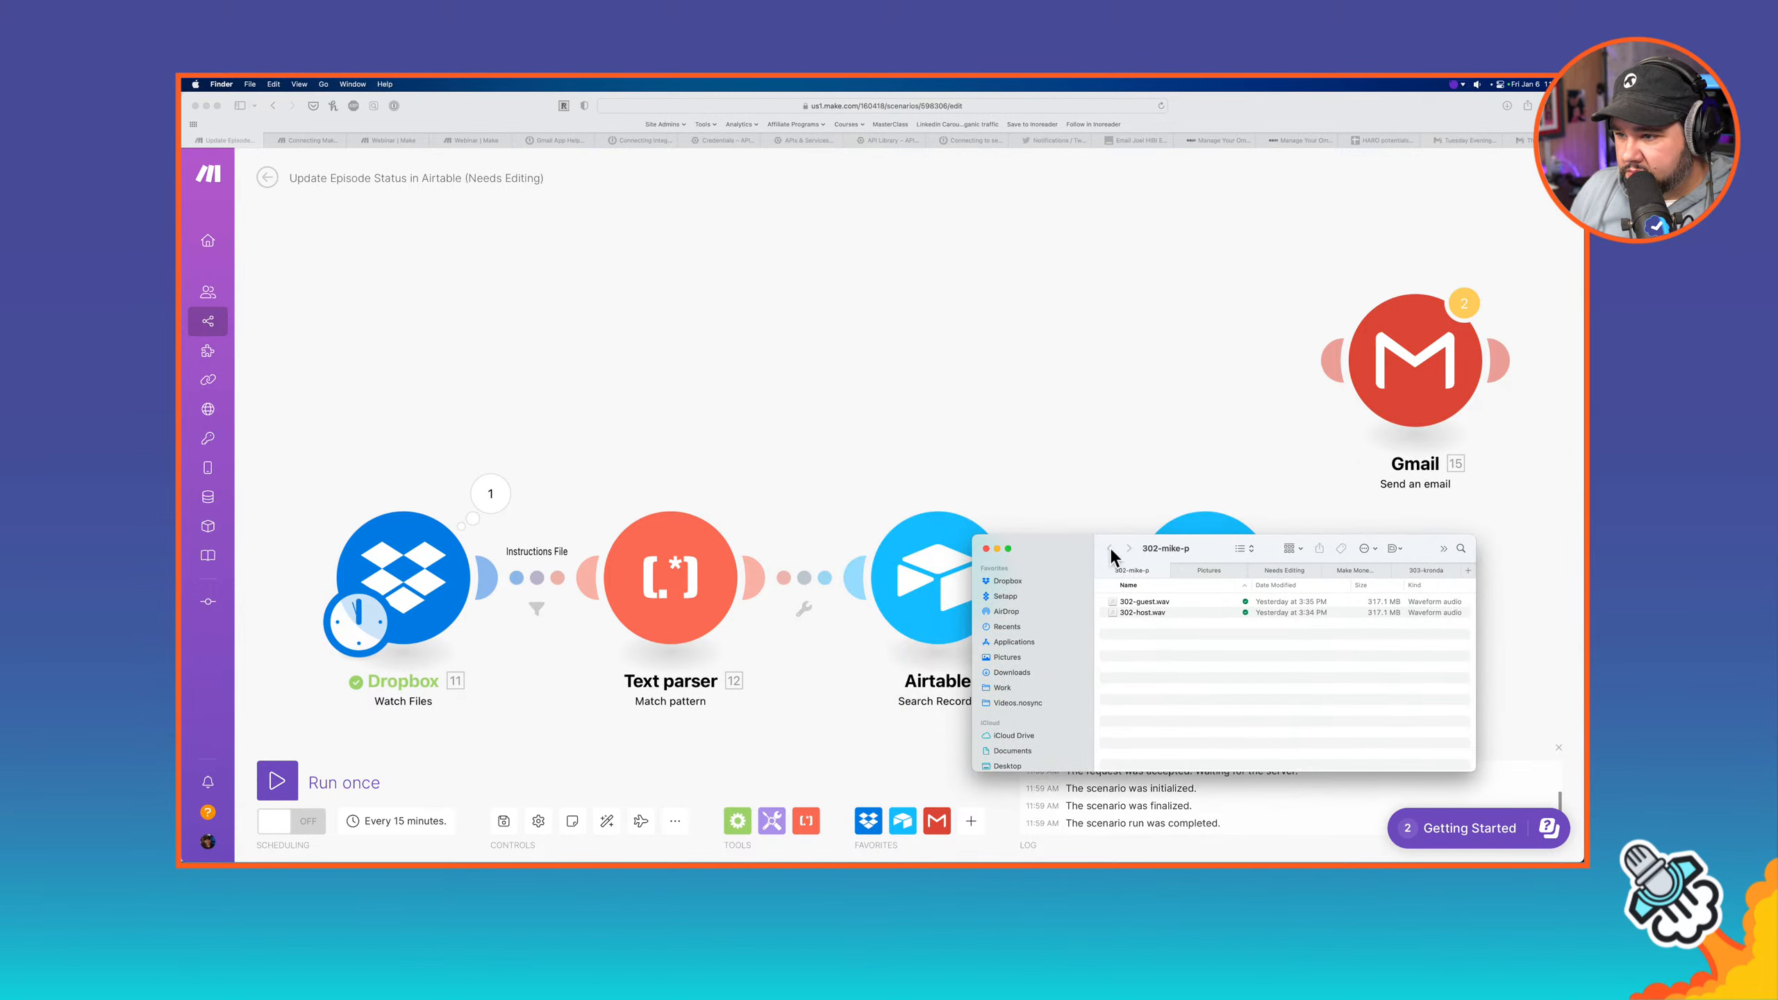
click(1006, 583)
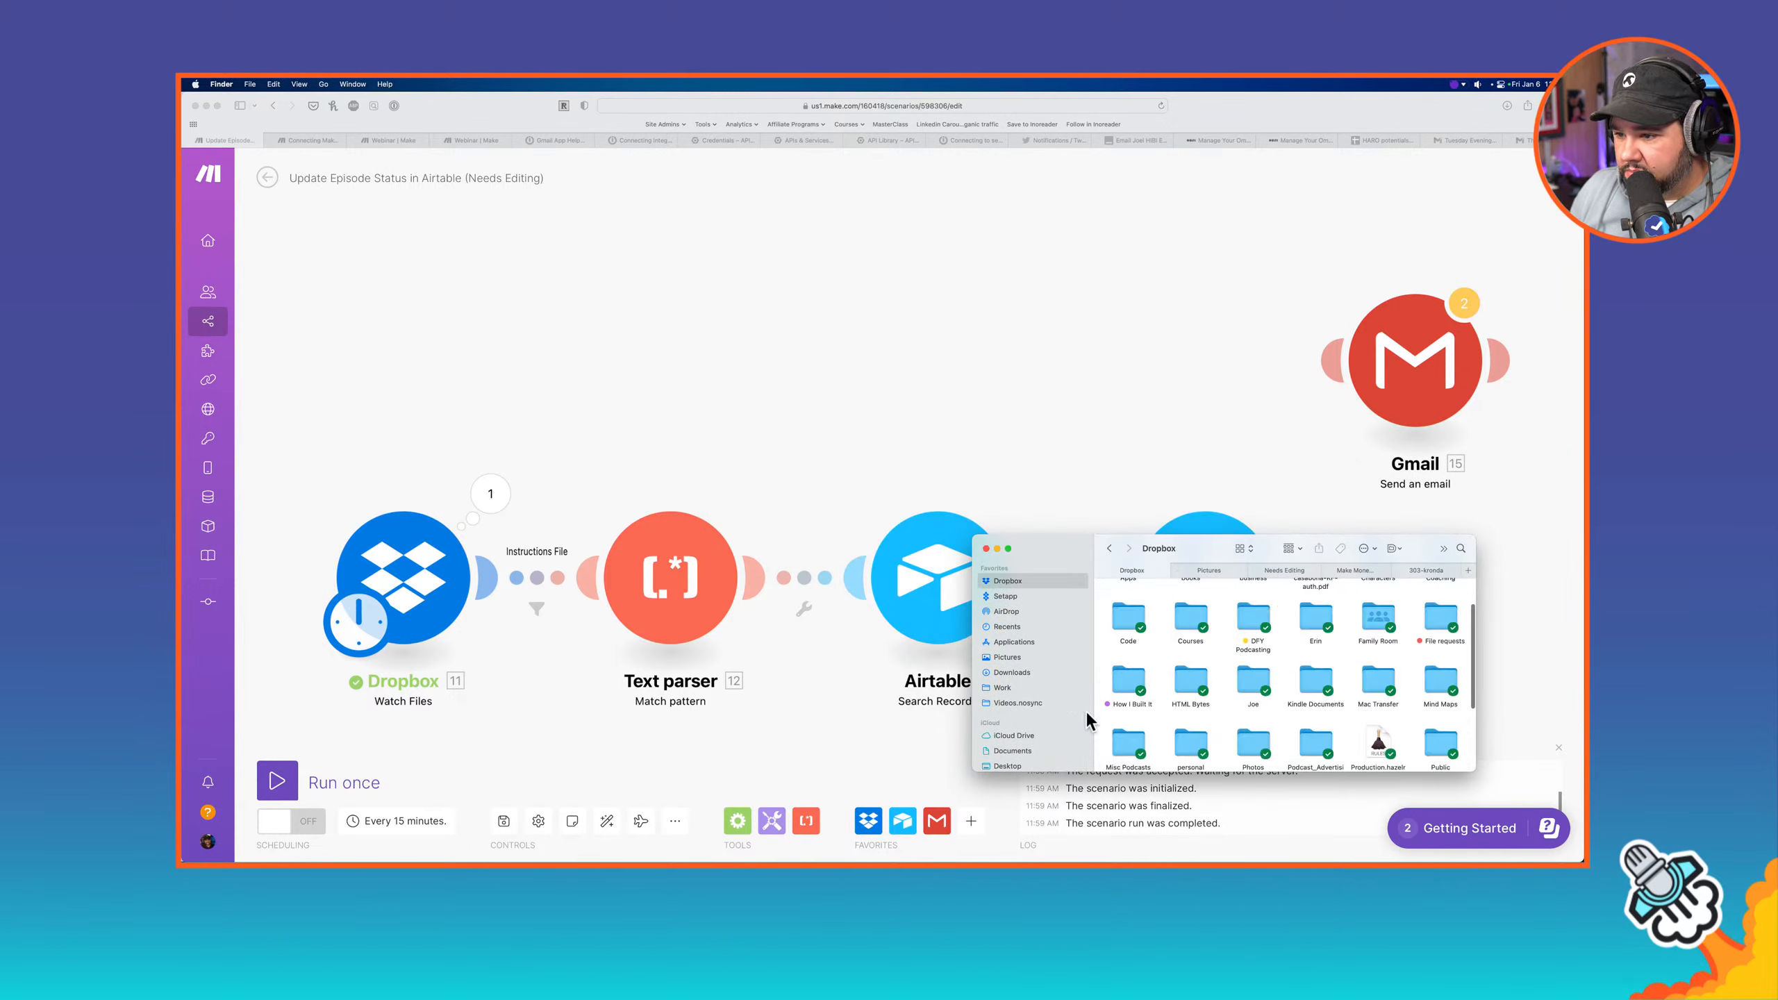
double_click(1129, 681)
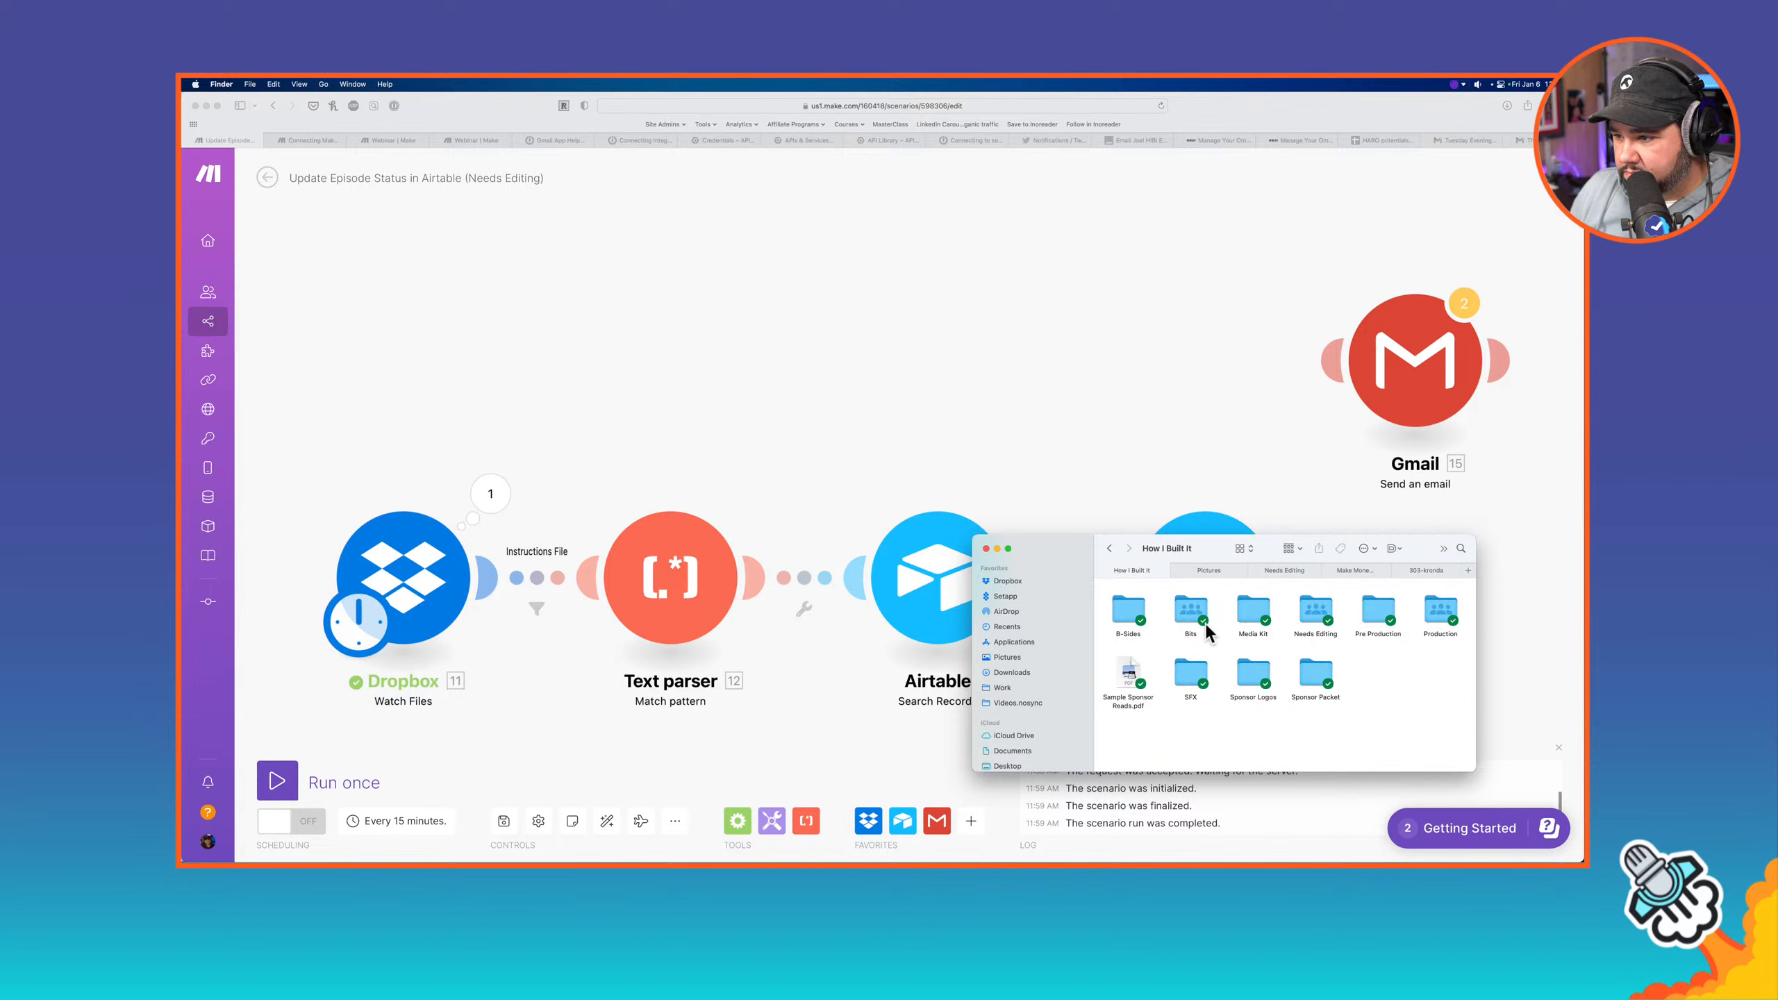
double_click(1312, 614)
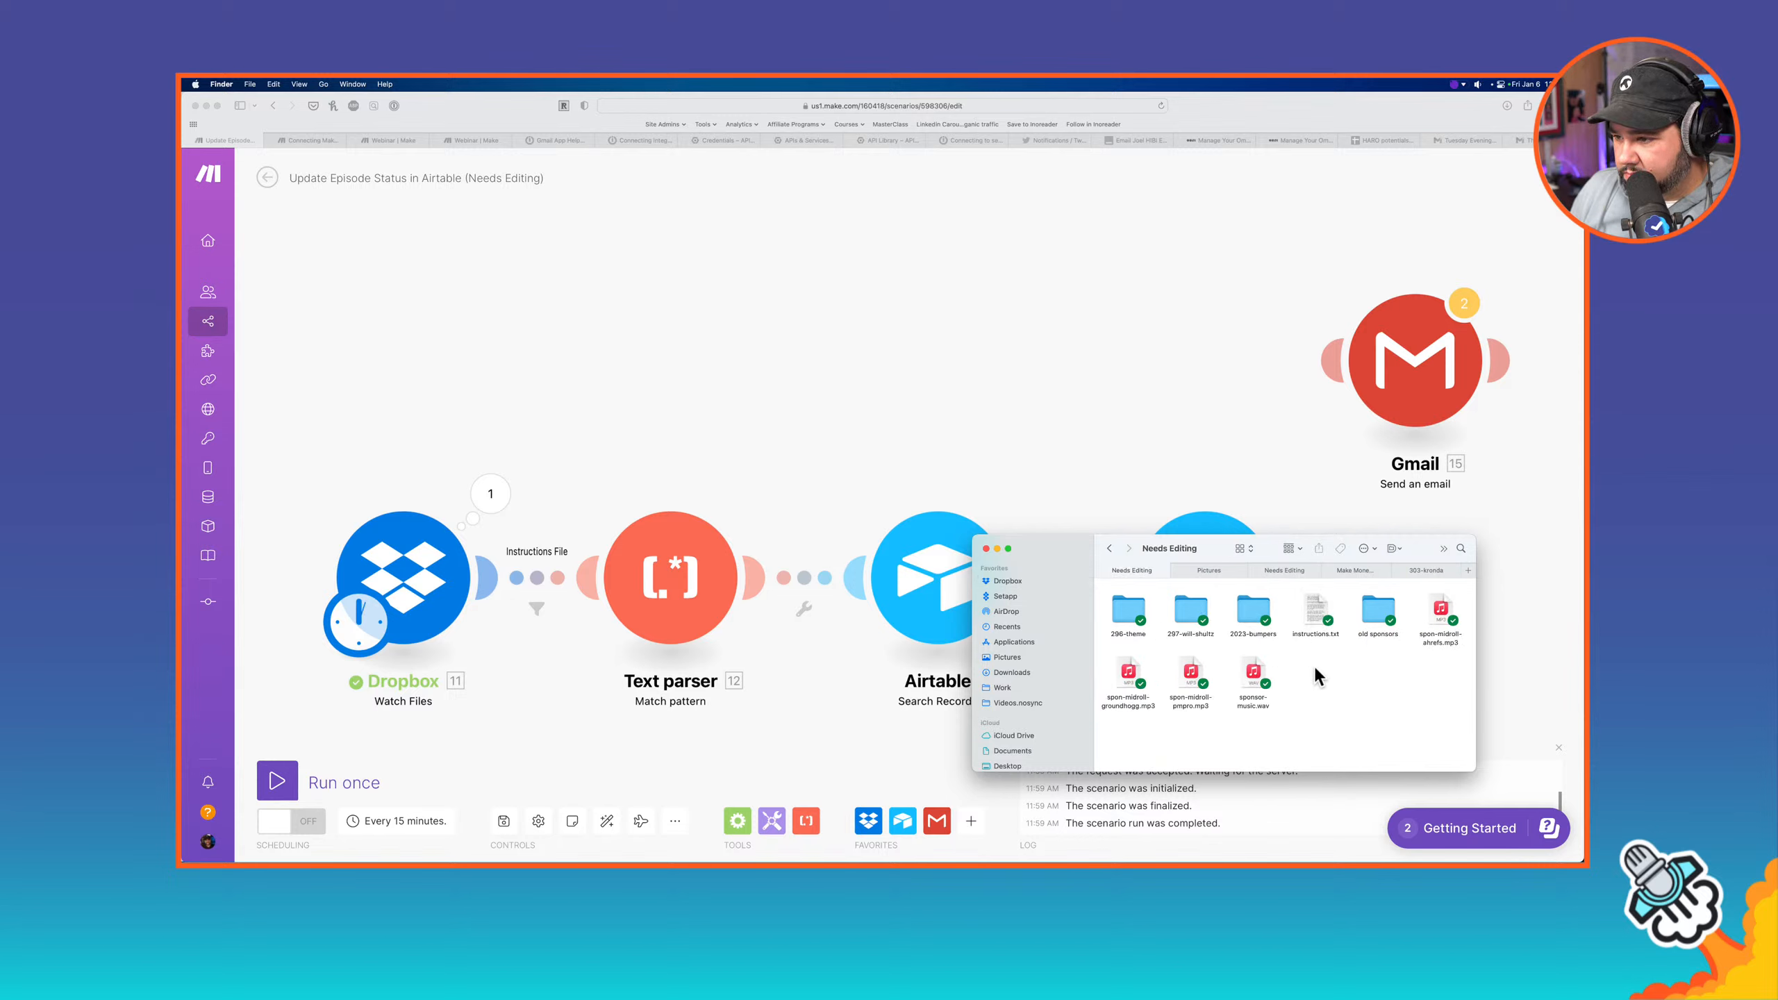
Copy the 297 episode folder from Needs Editing and paste it into the Make Money Podcast folder
click(1187, 606)
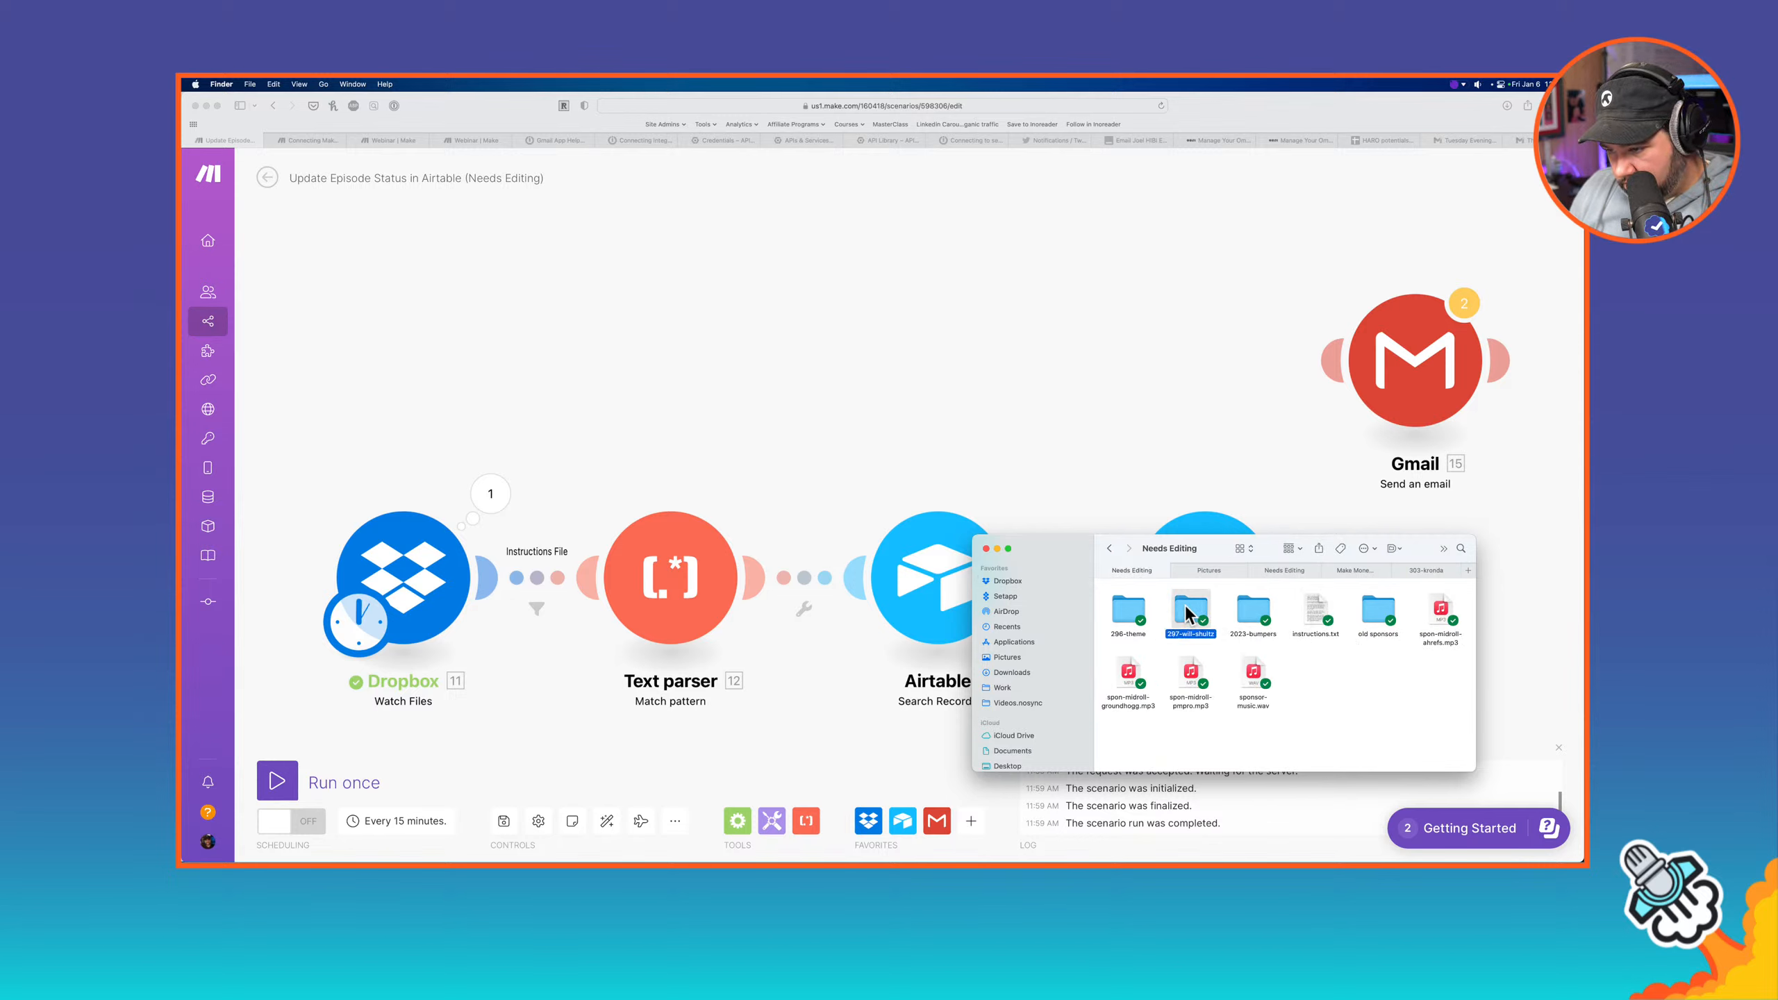
right_click(1331, 678)
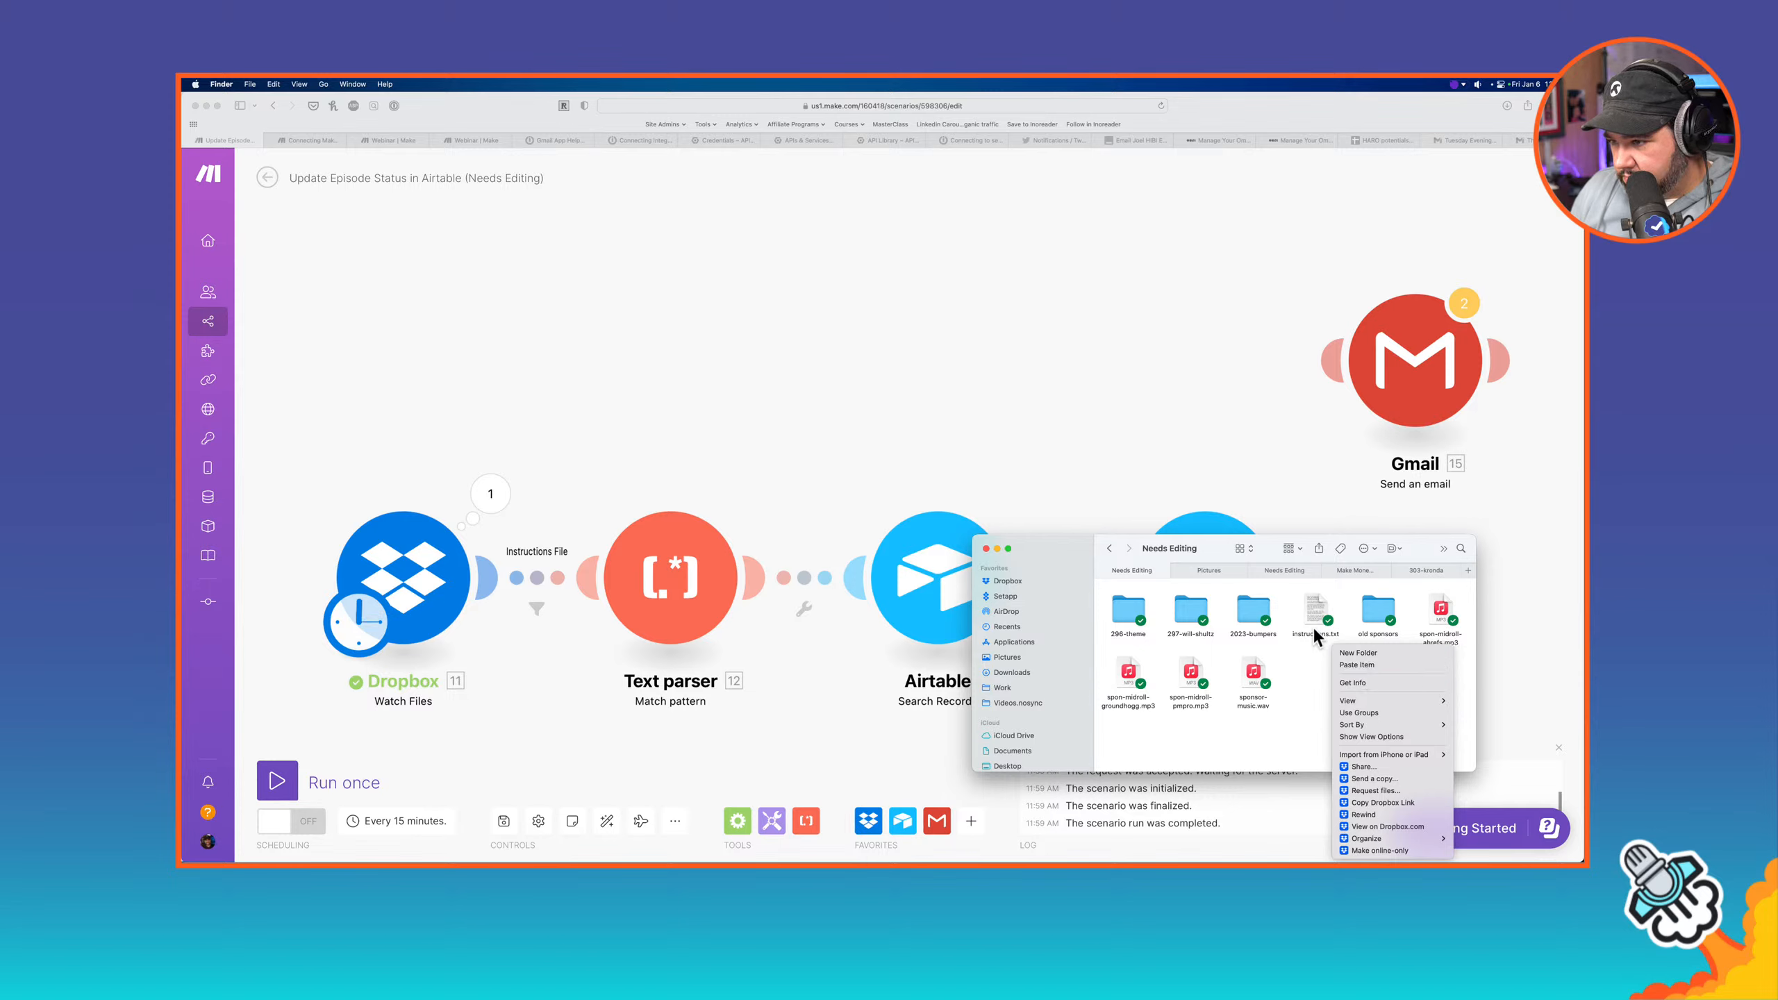
click(1215, 571)
click(1219, 570)
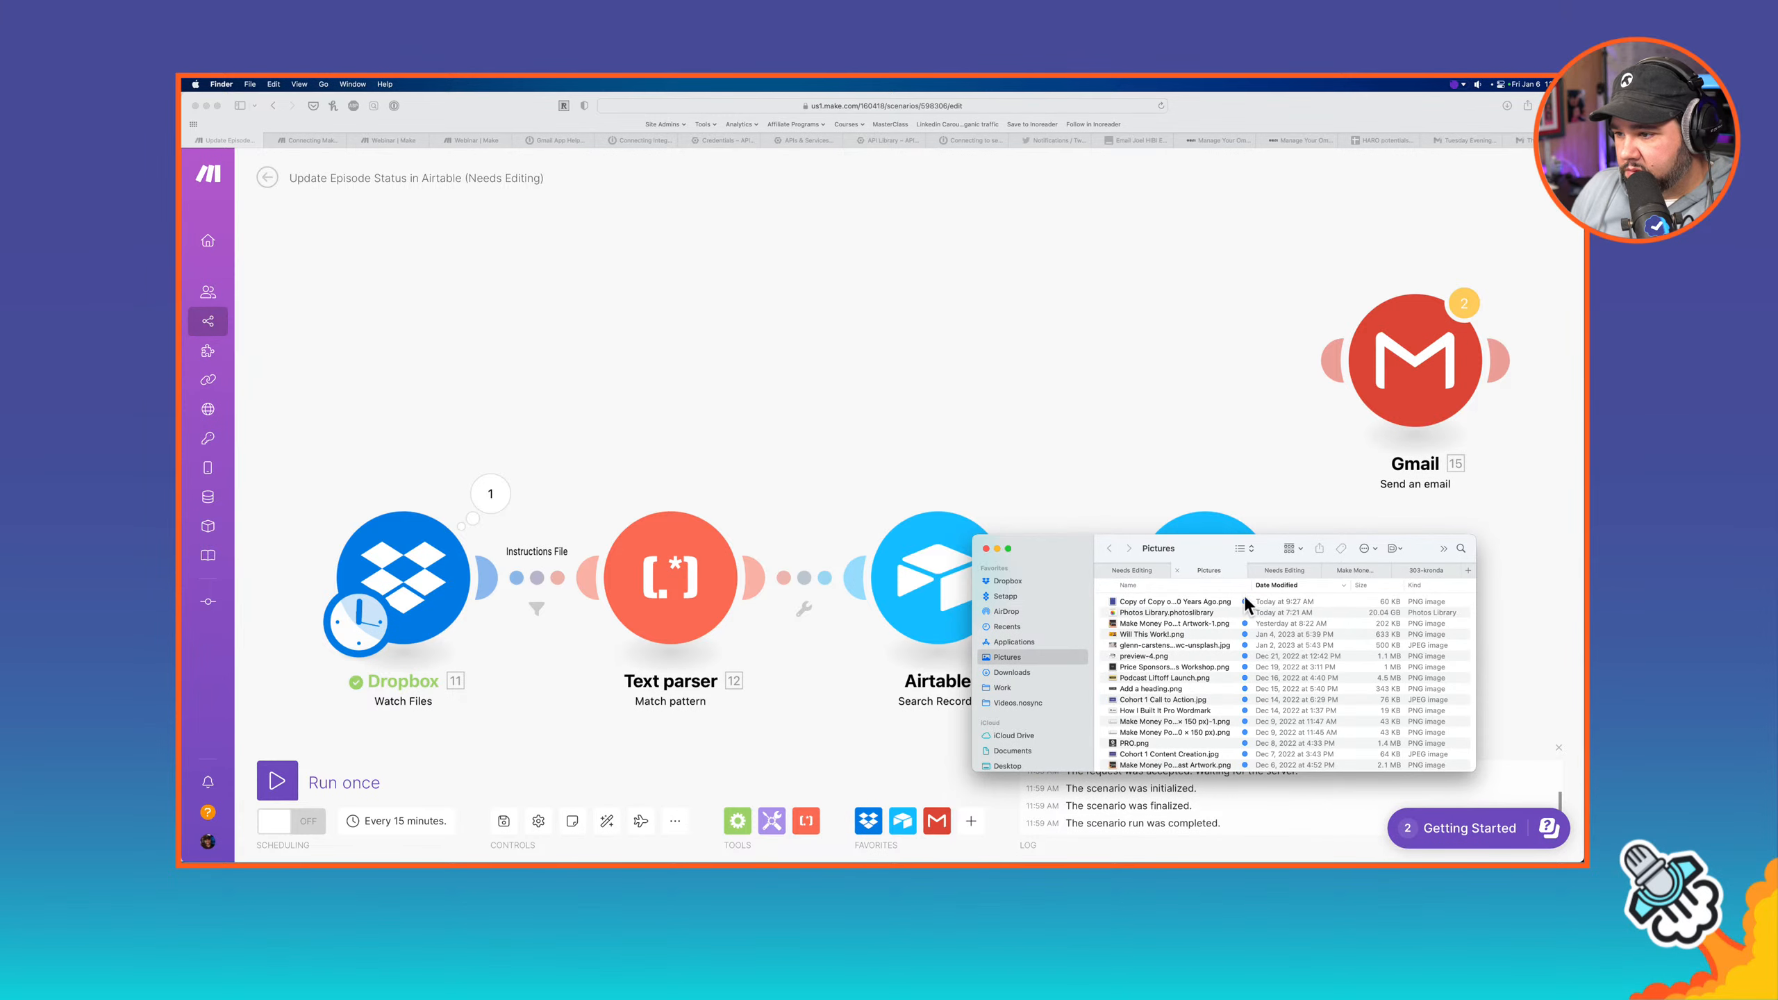
click(1288, 572)
click(1354, 572)
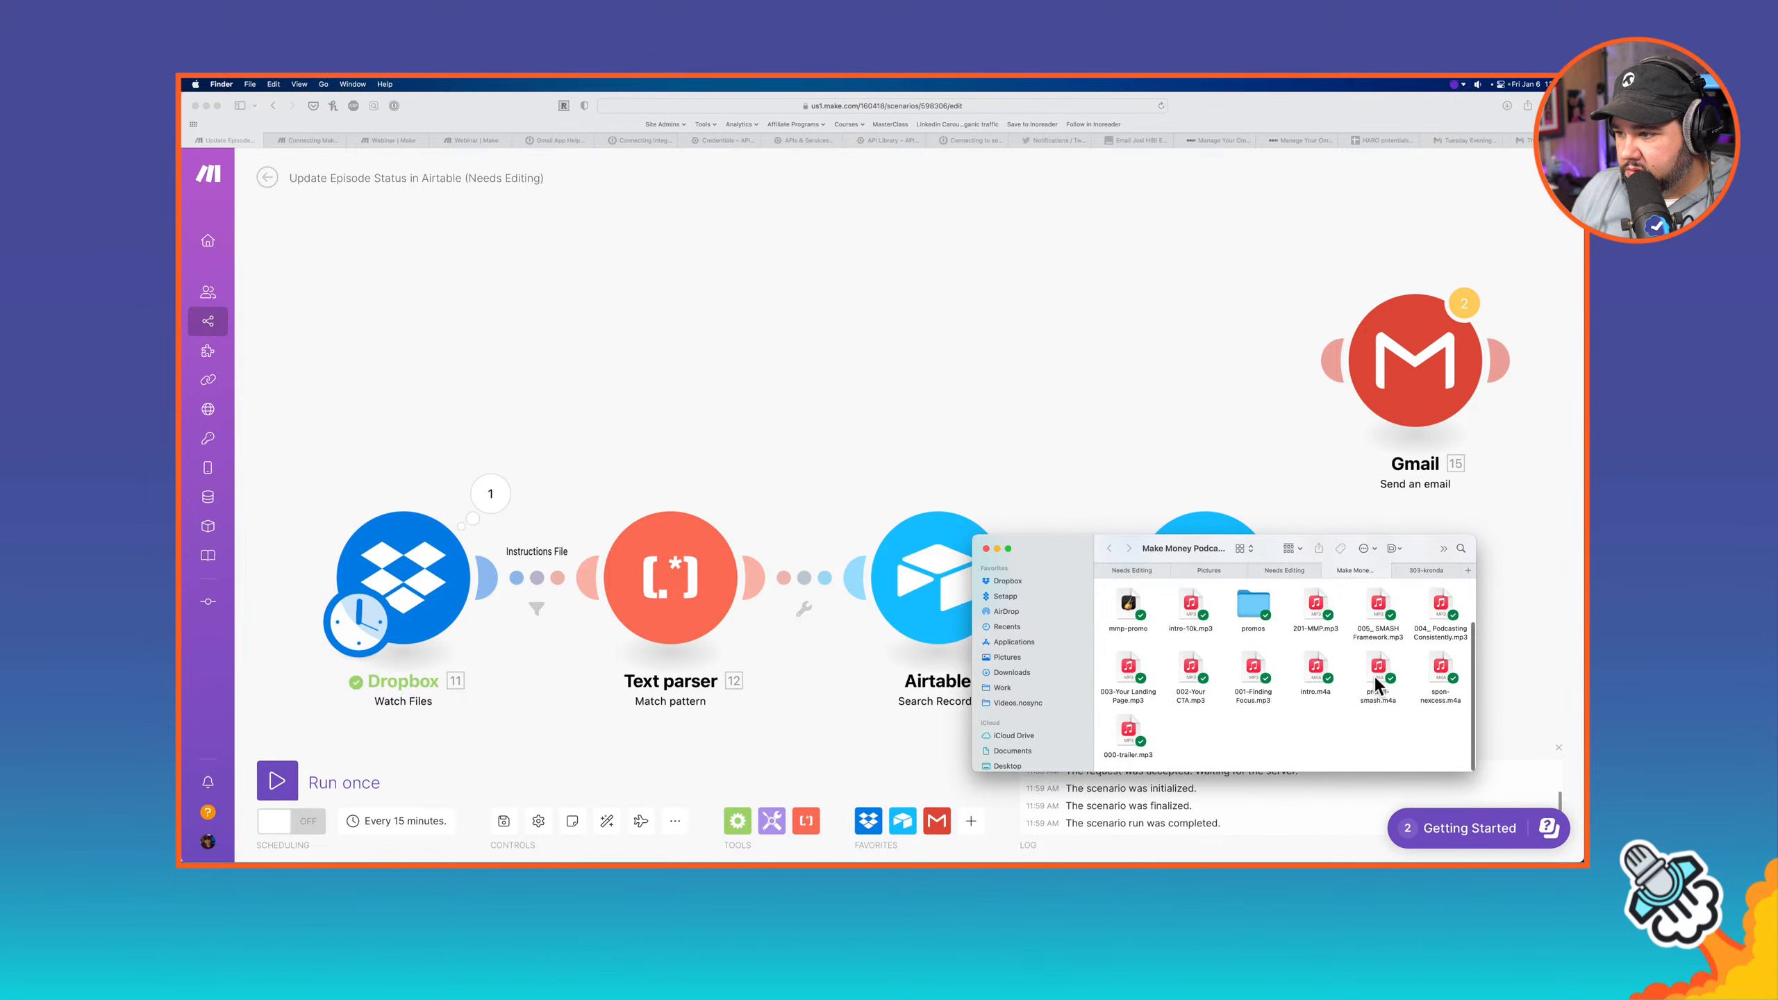
right_click(1348, 752)
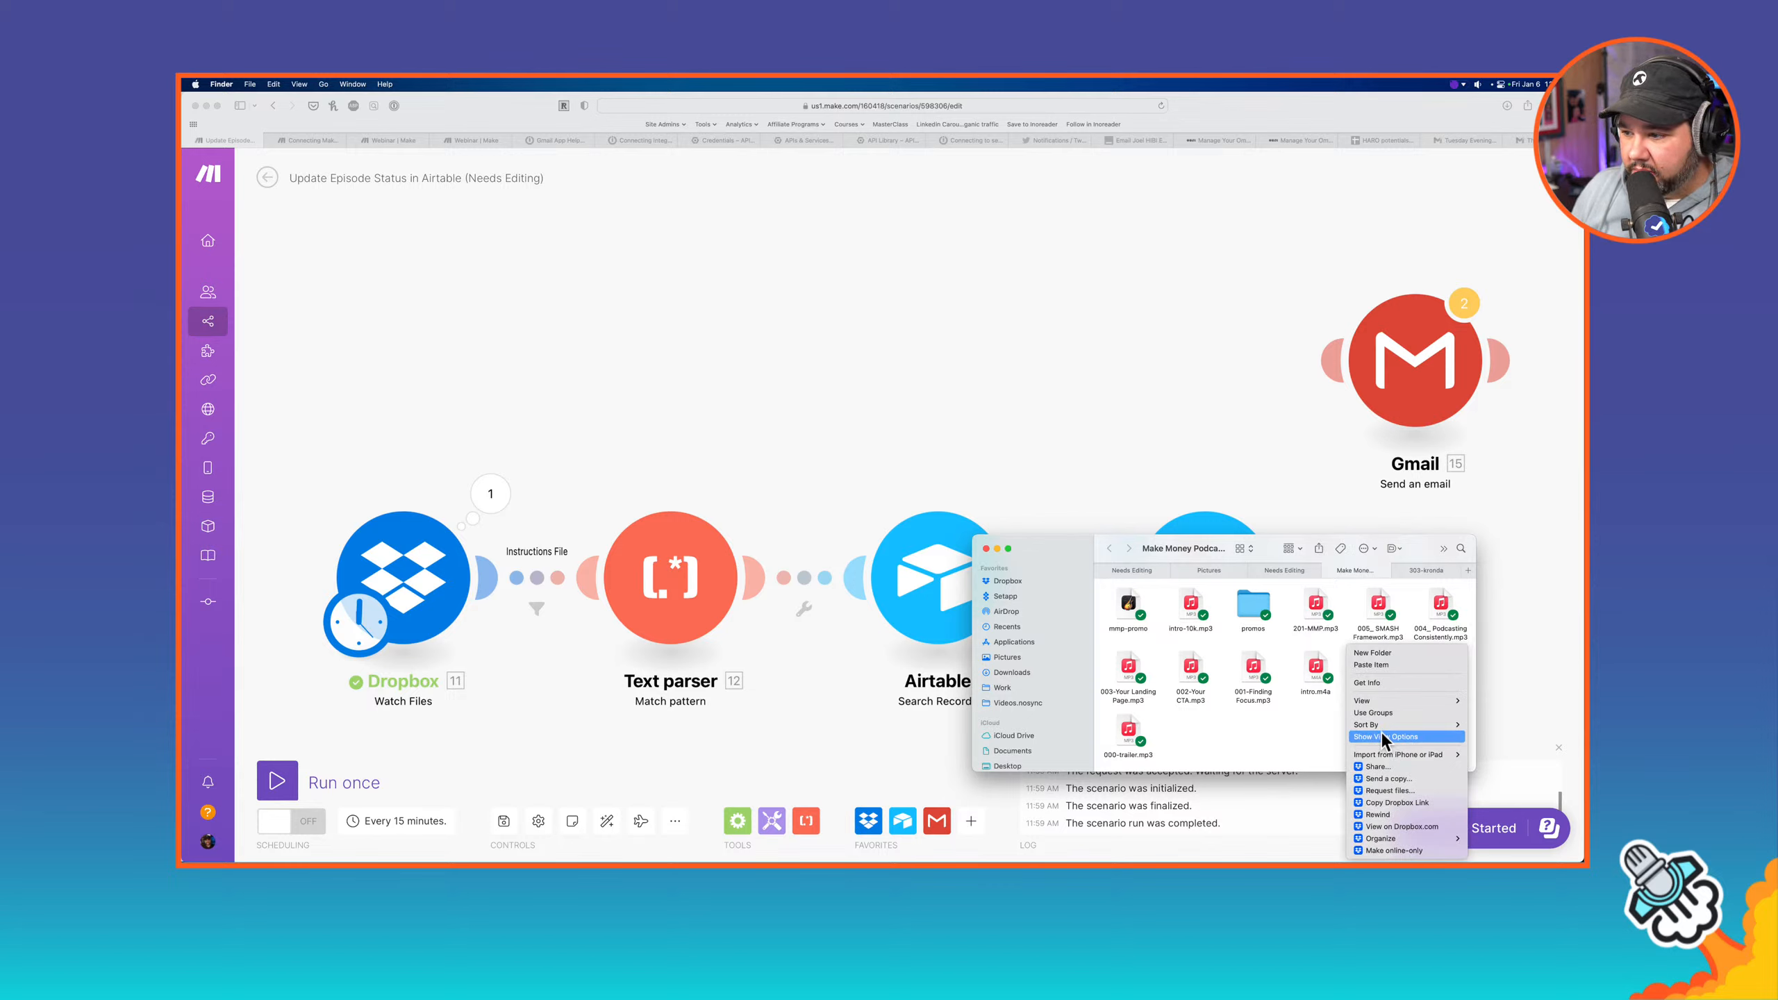
click(1286, 721)
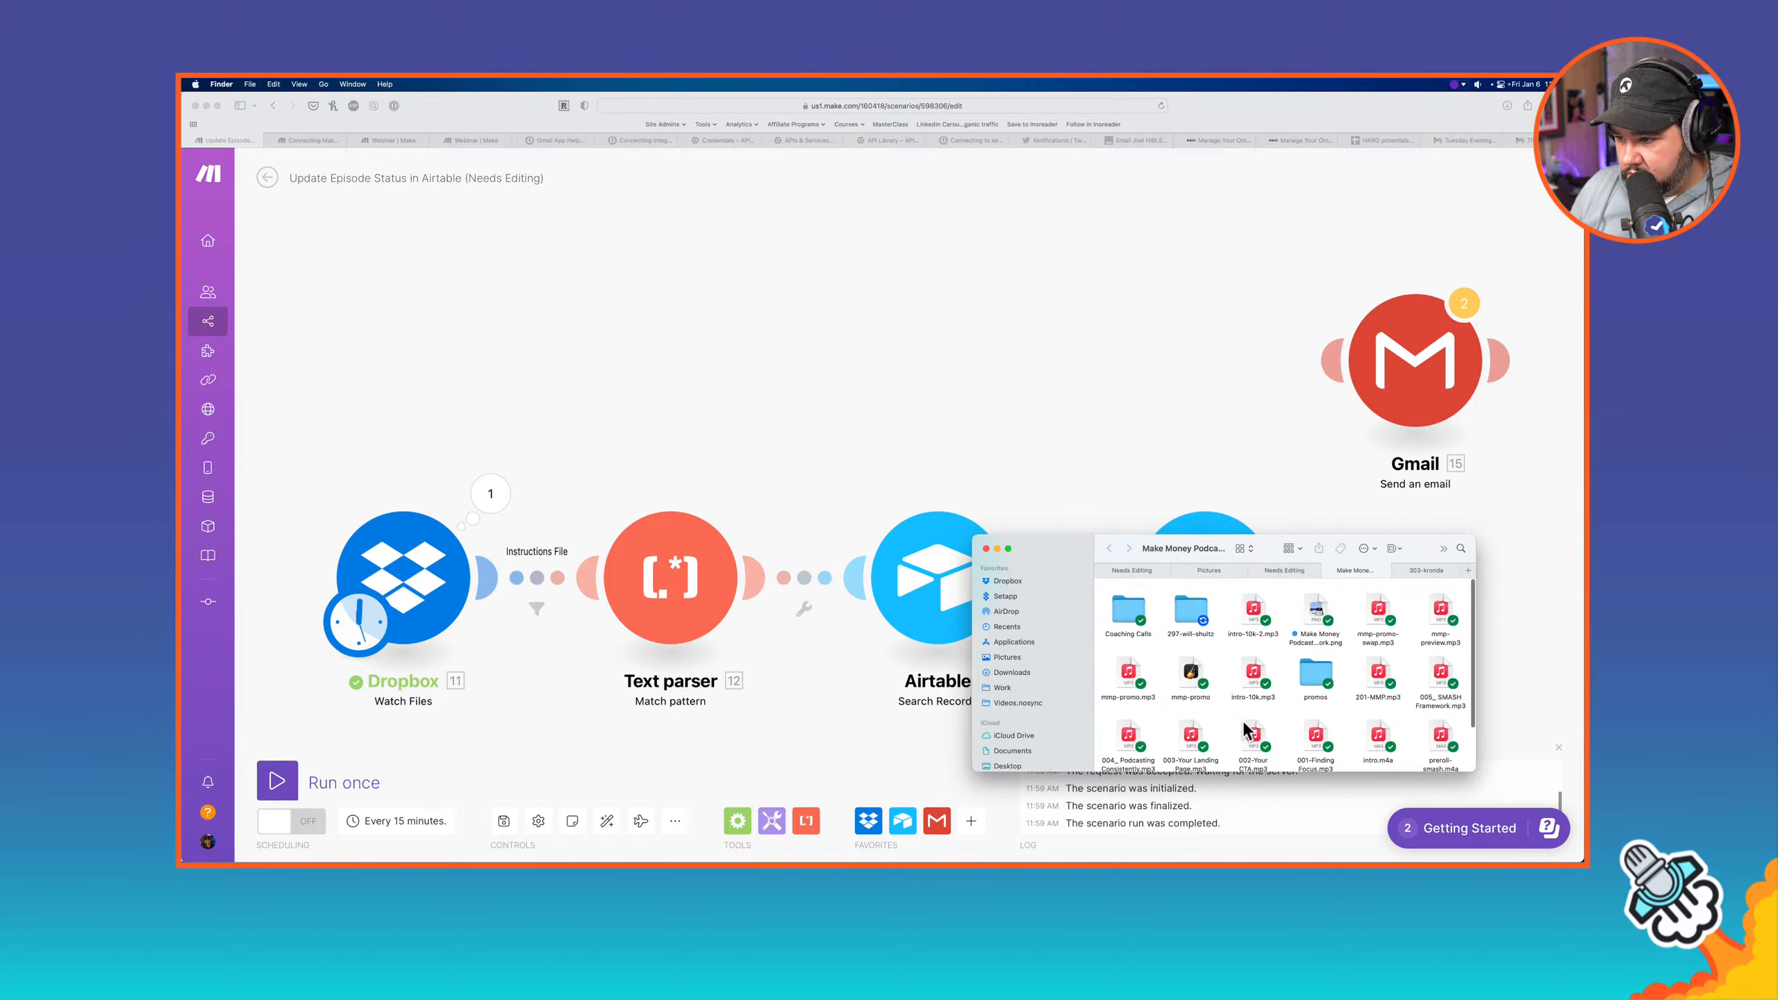
Rename the pasted 297 episode folder as 310-tester
click(1176, 639)
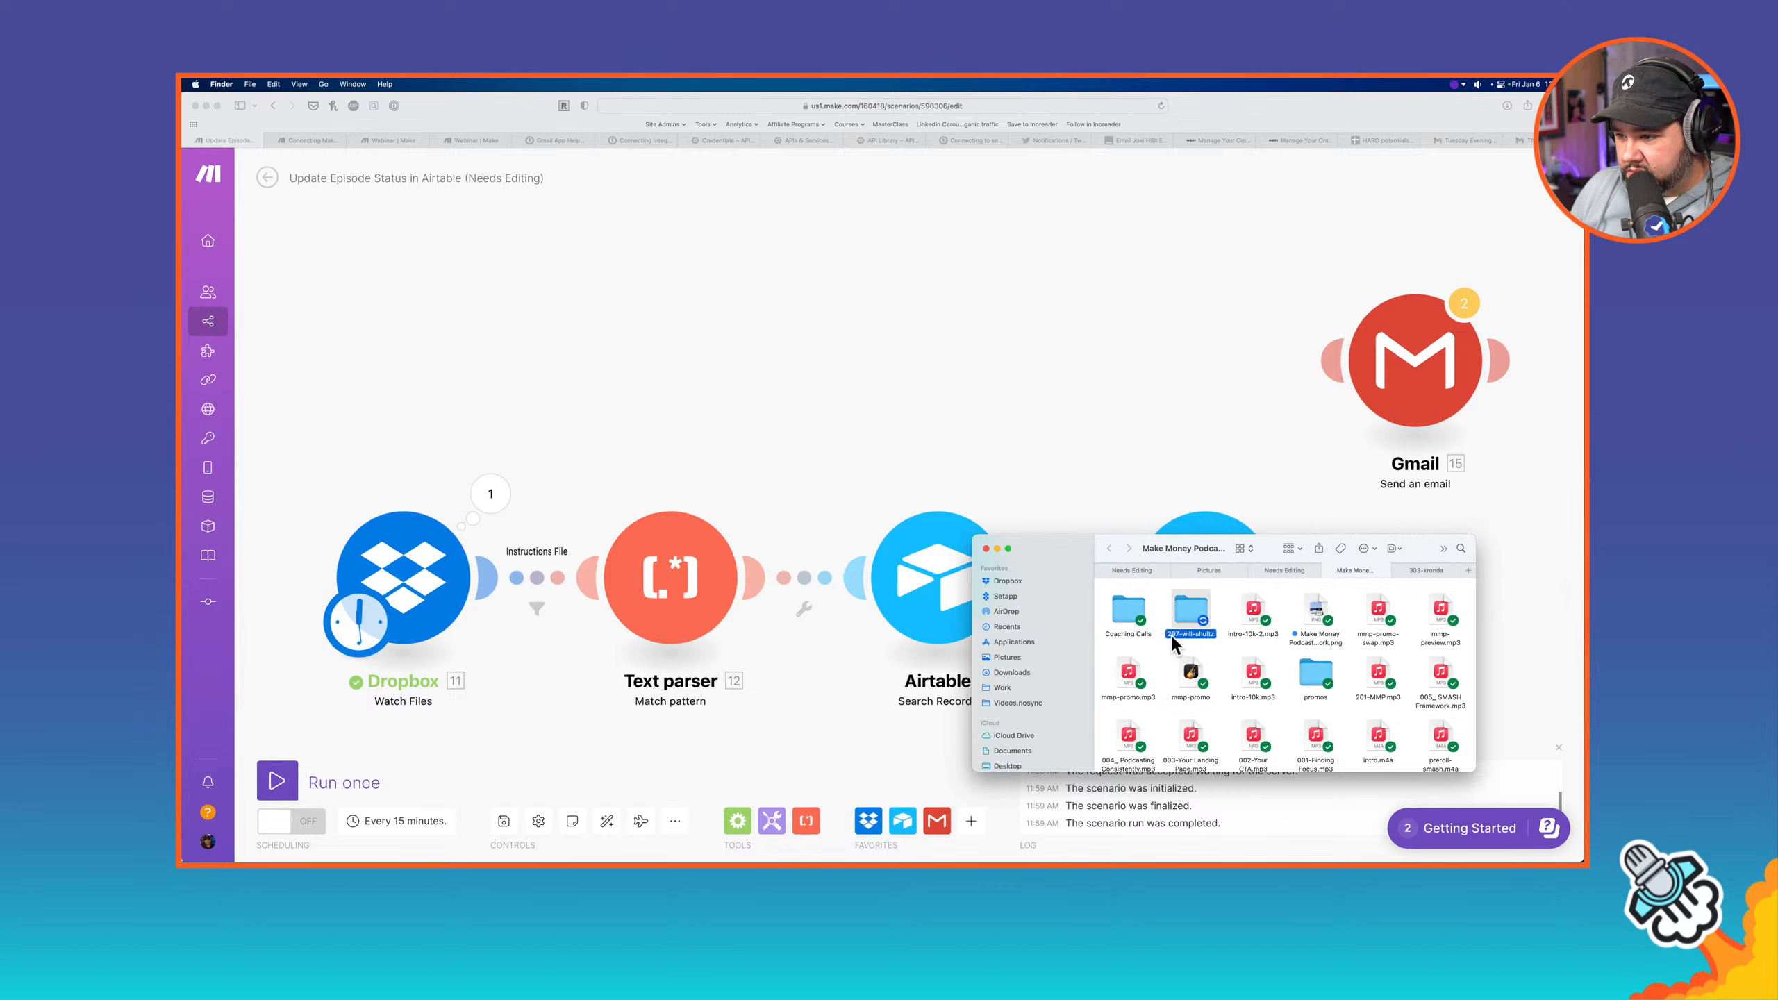
click(1177, 635)
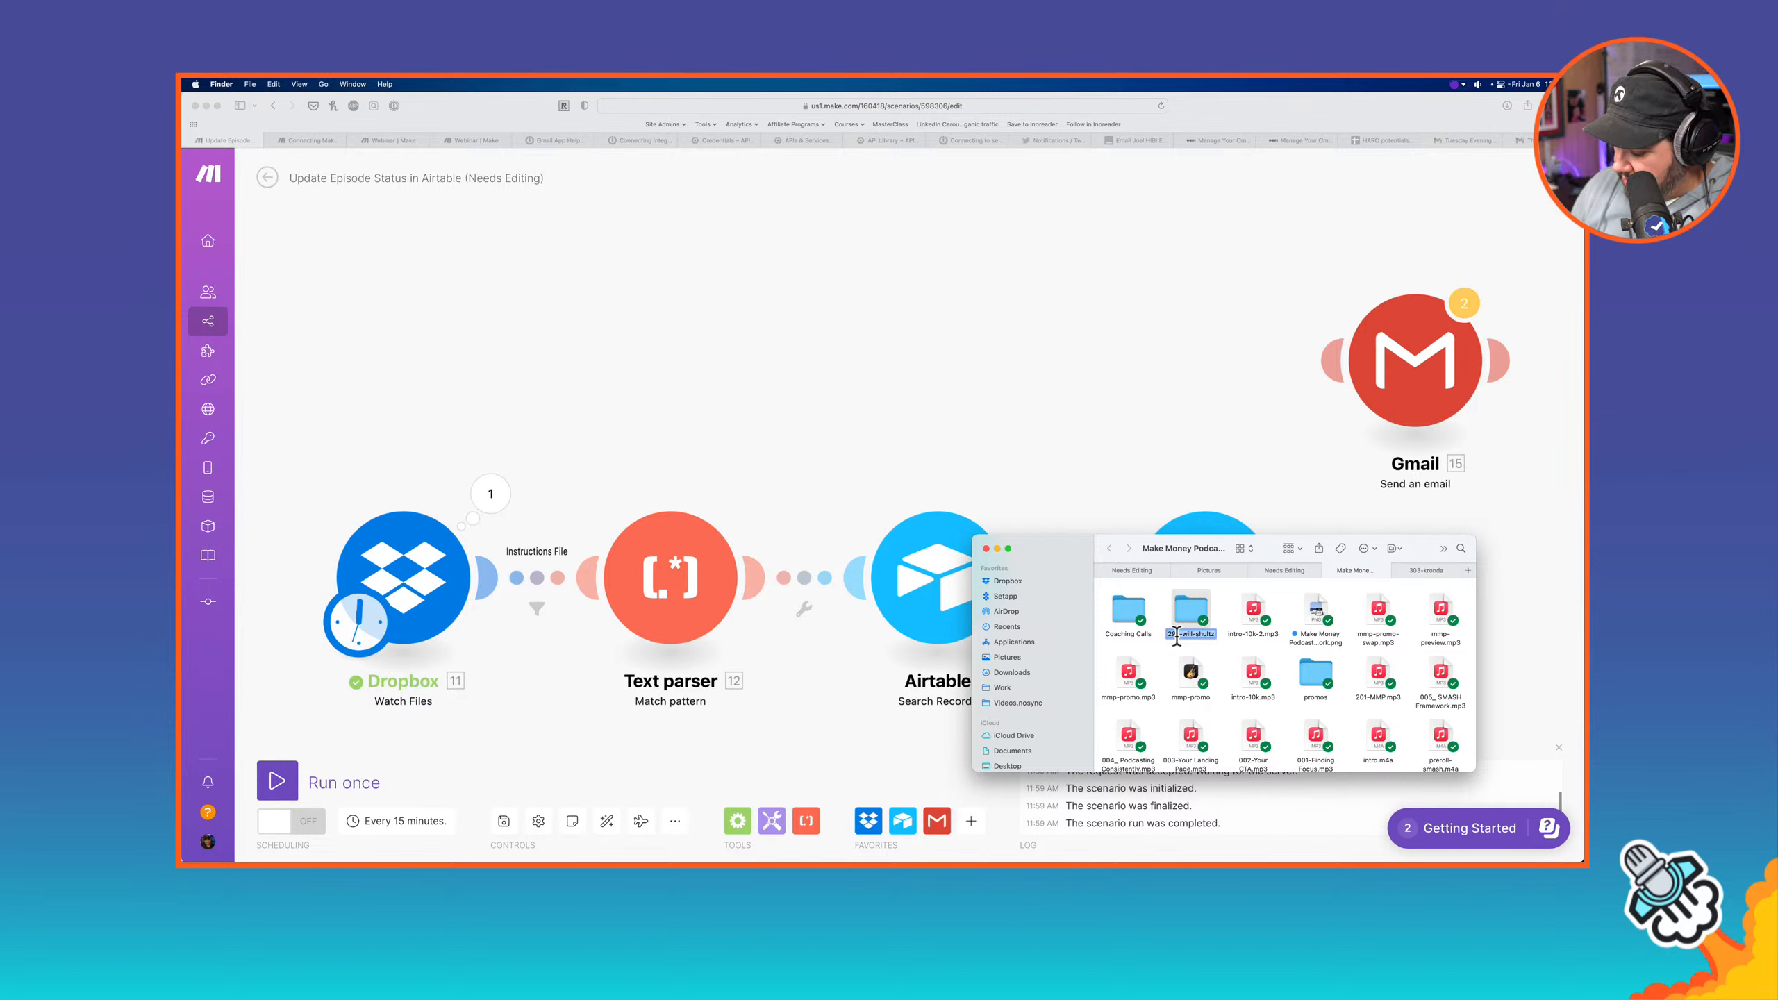
text(3)
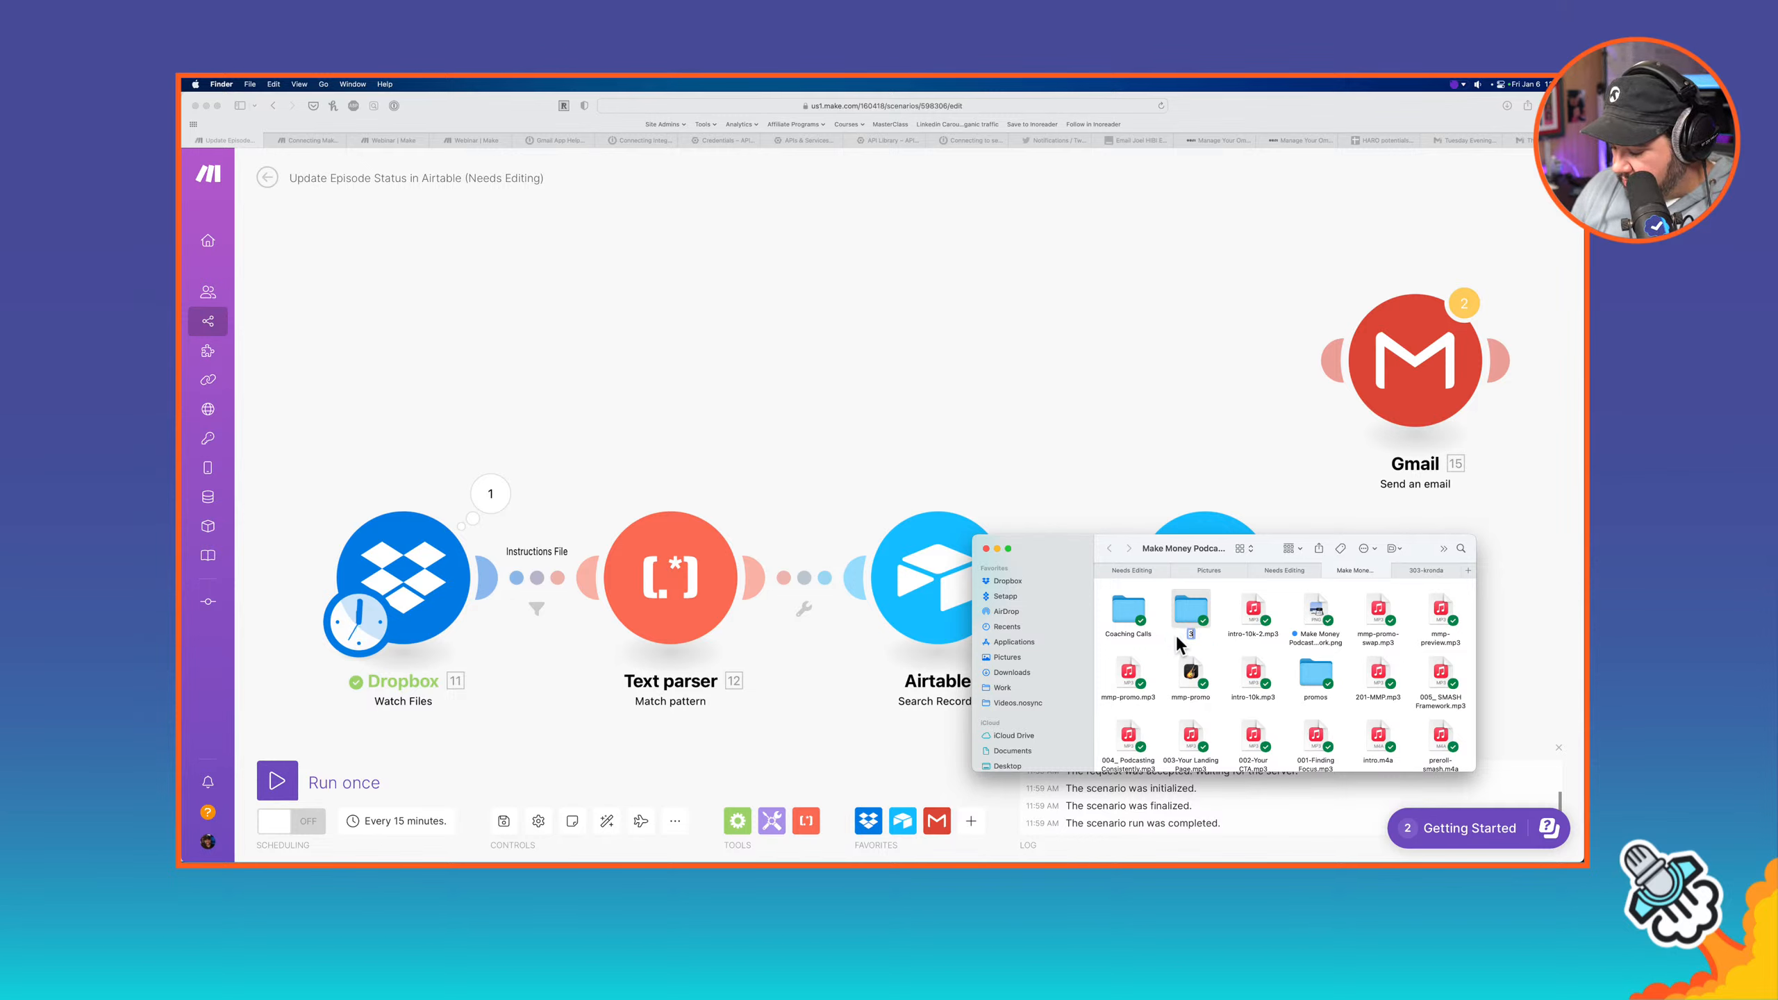
text(10)
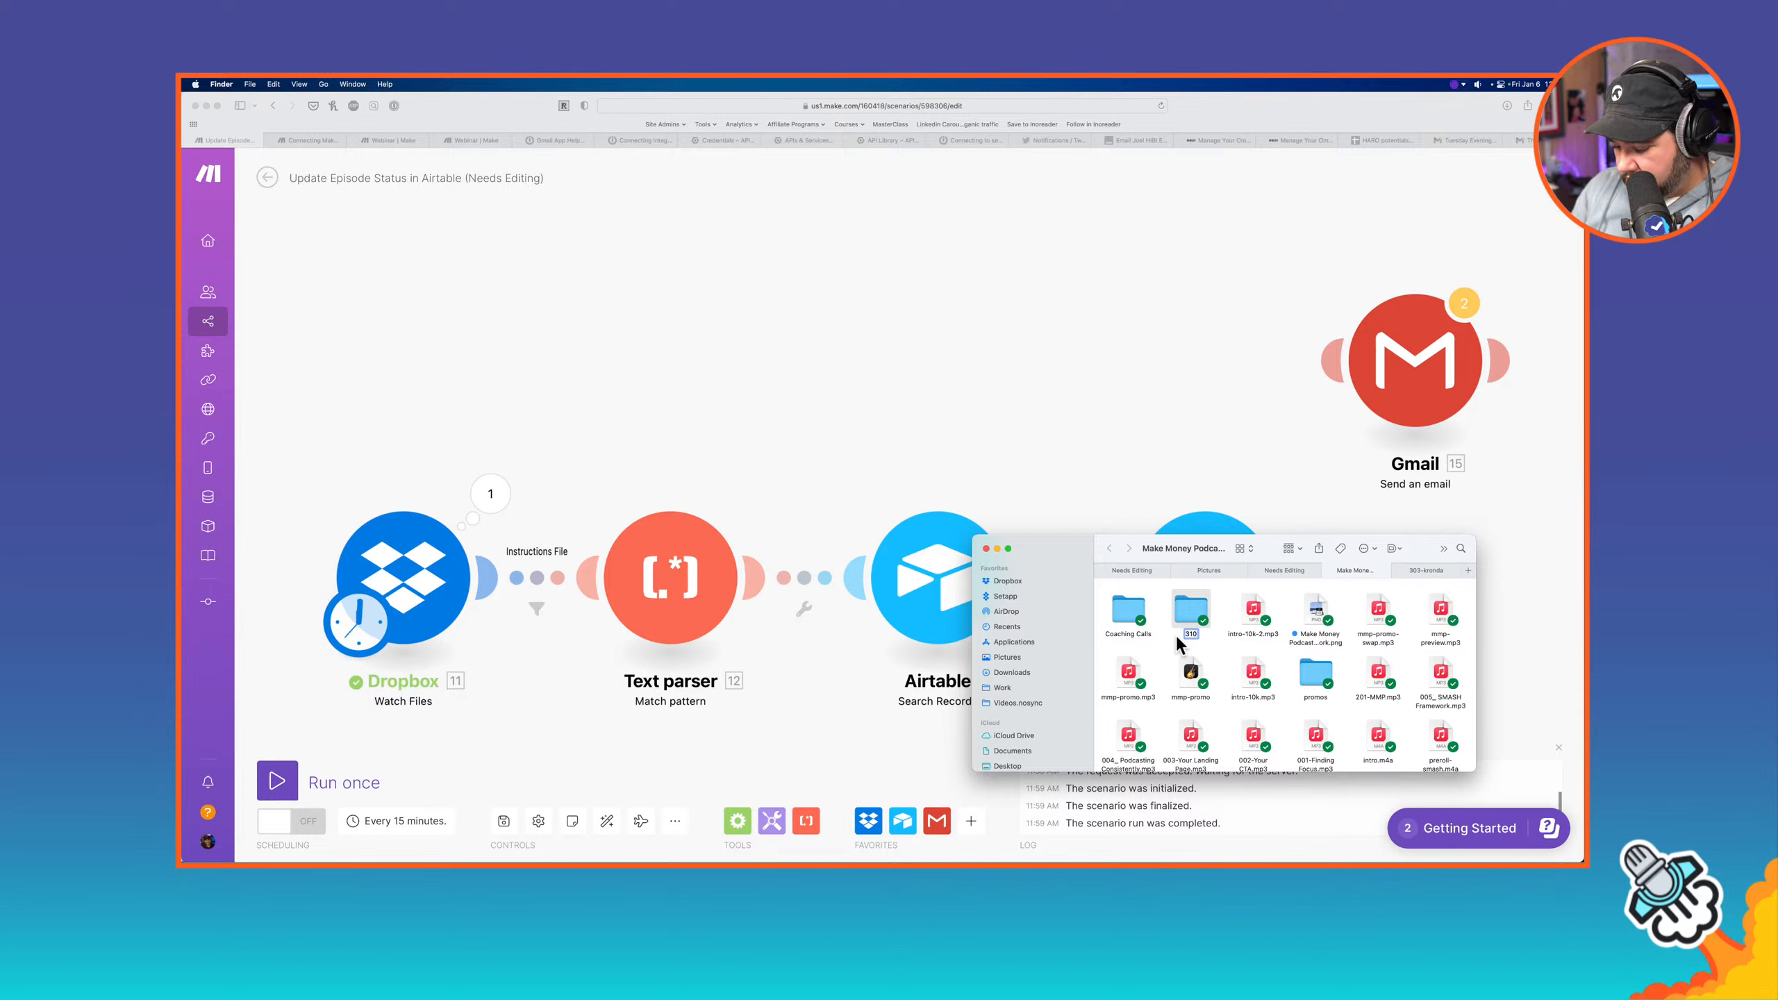
text(-tester)
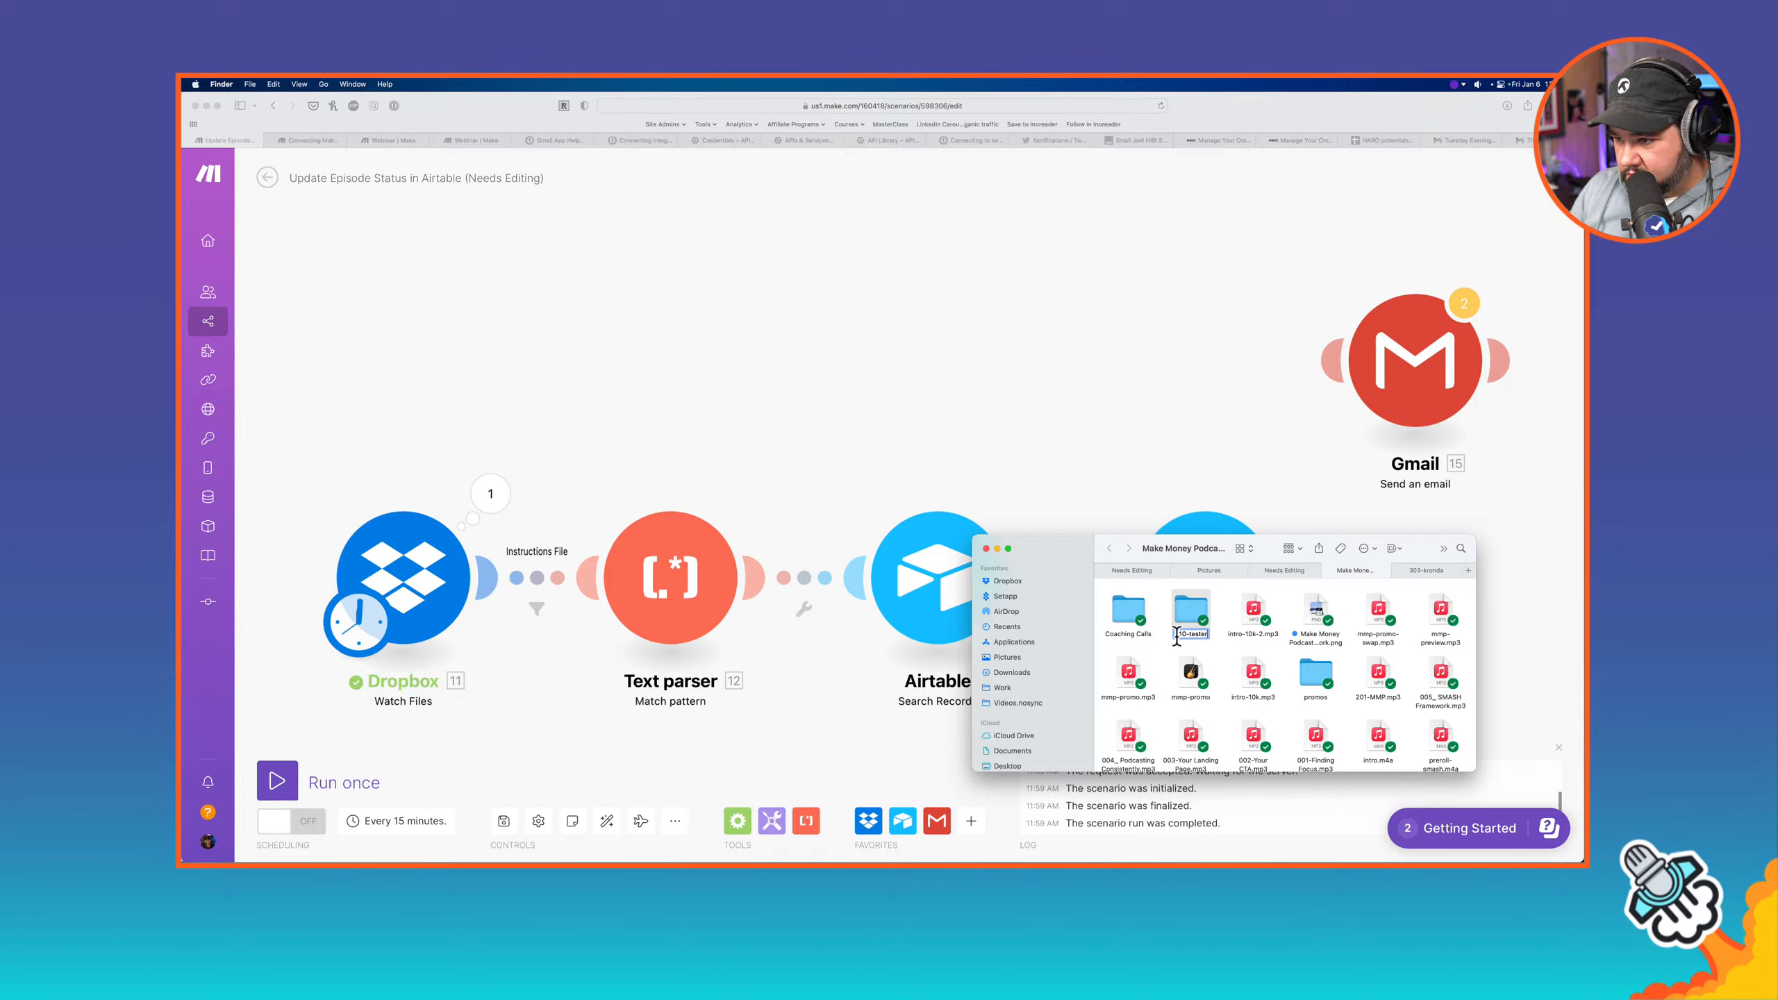
key(Return)
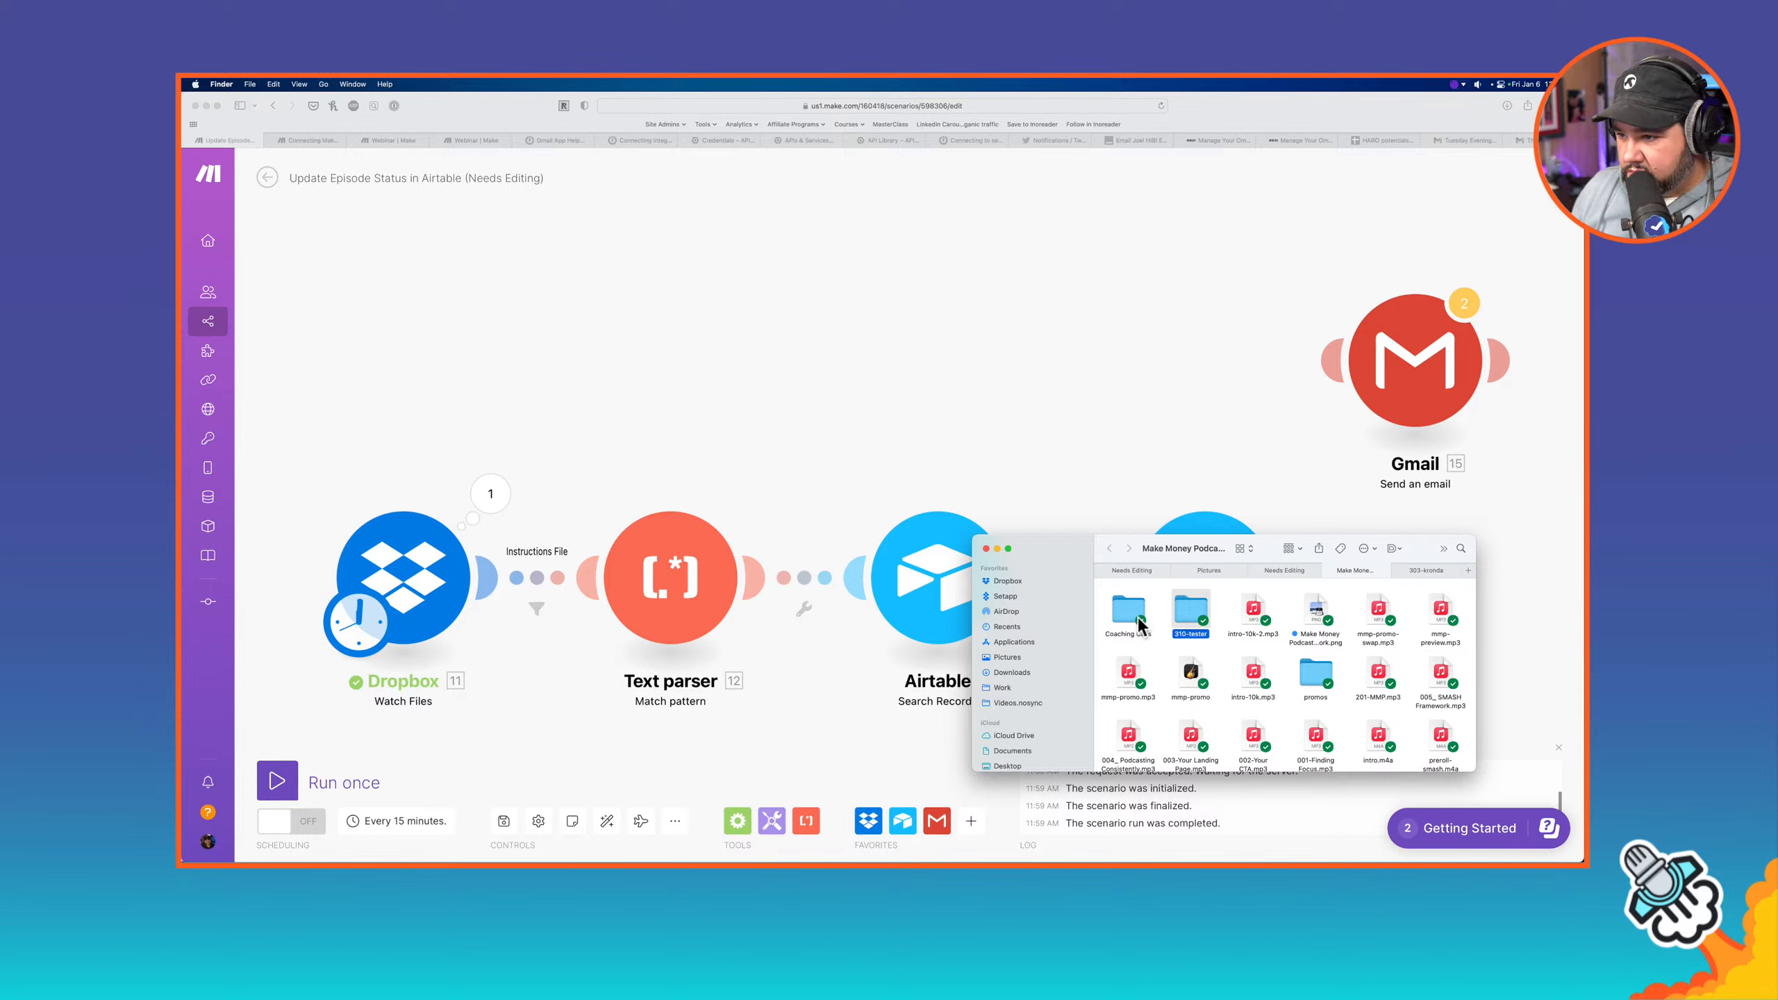
Rename the instructions text file inside the 310-tester folder as 310-instructions.txt
double_click(1187, 620)
right_click(1245, 635)
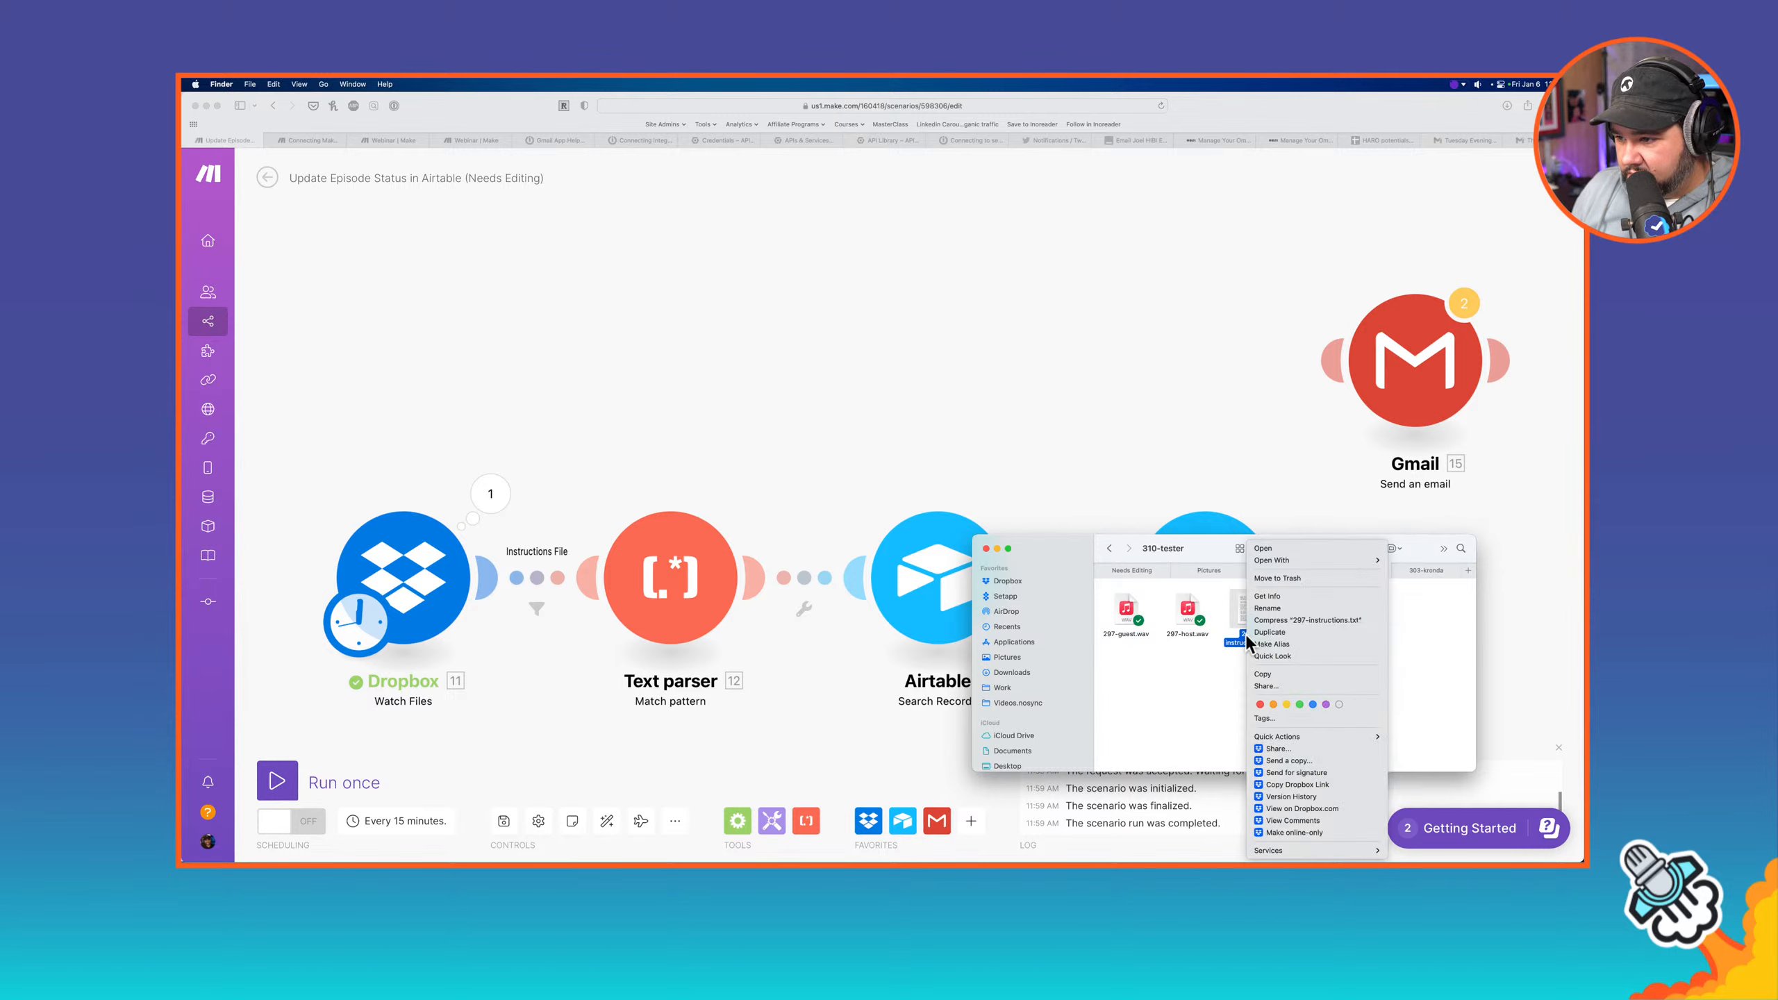
click(1280, 609)
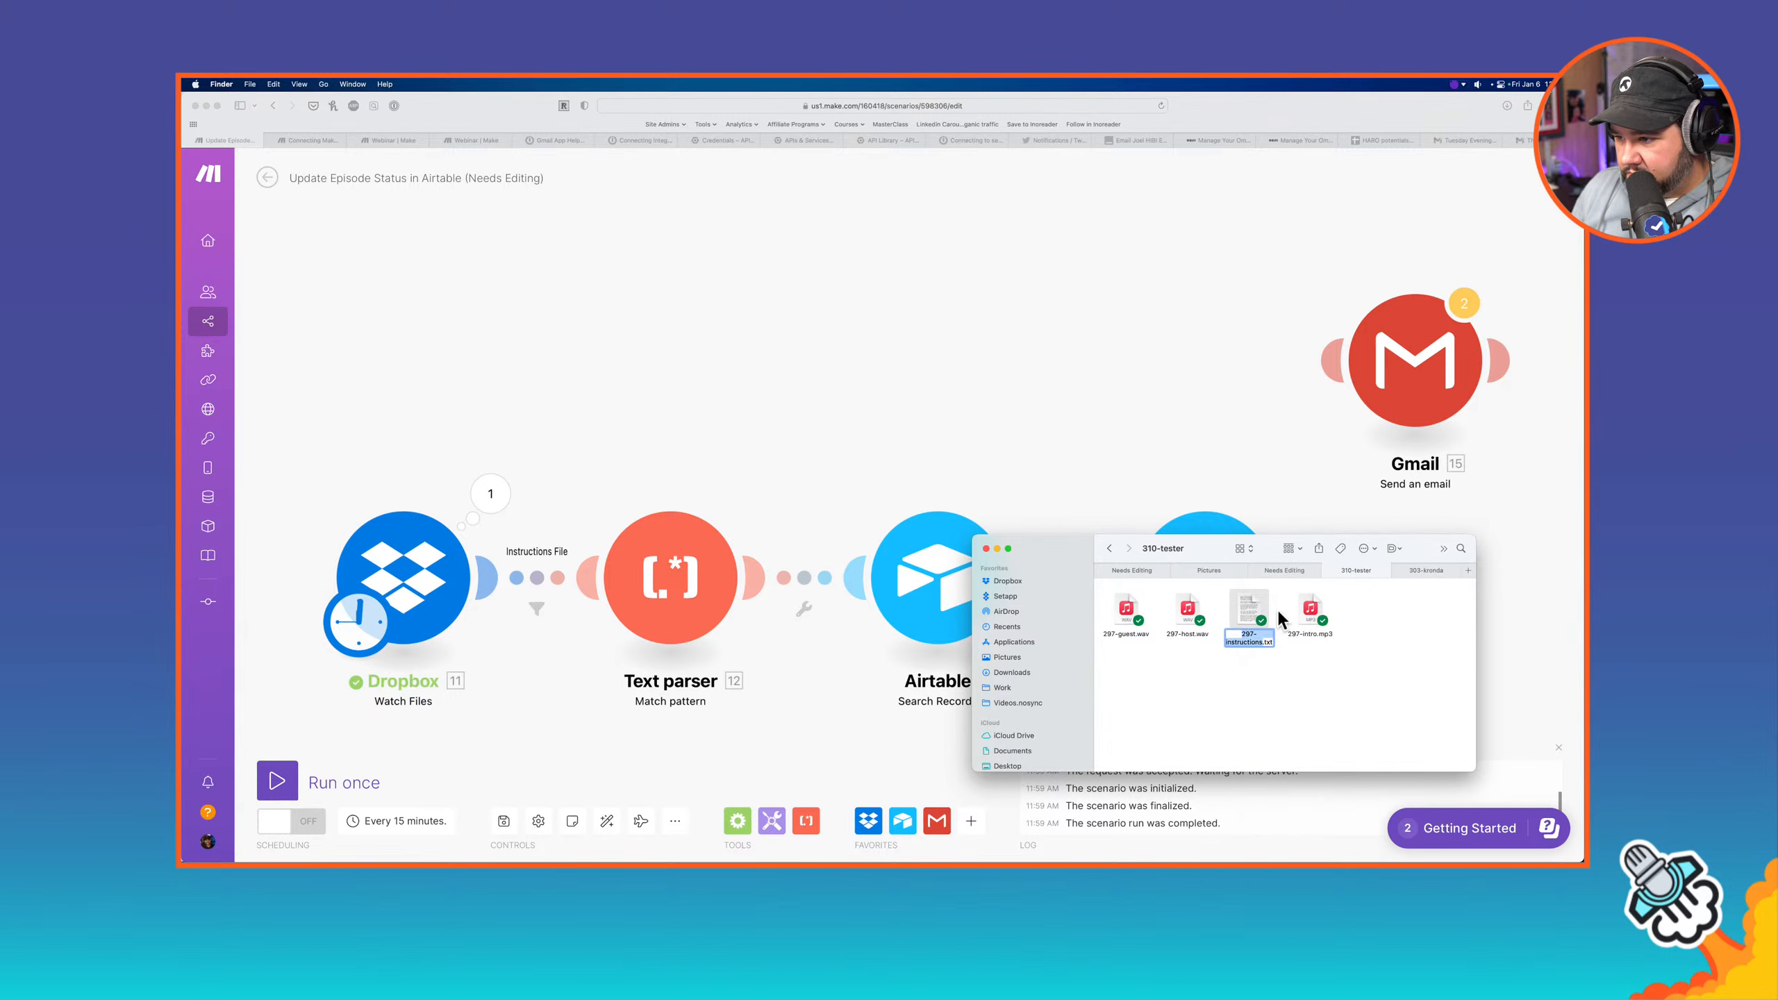
key(Left)
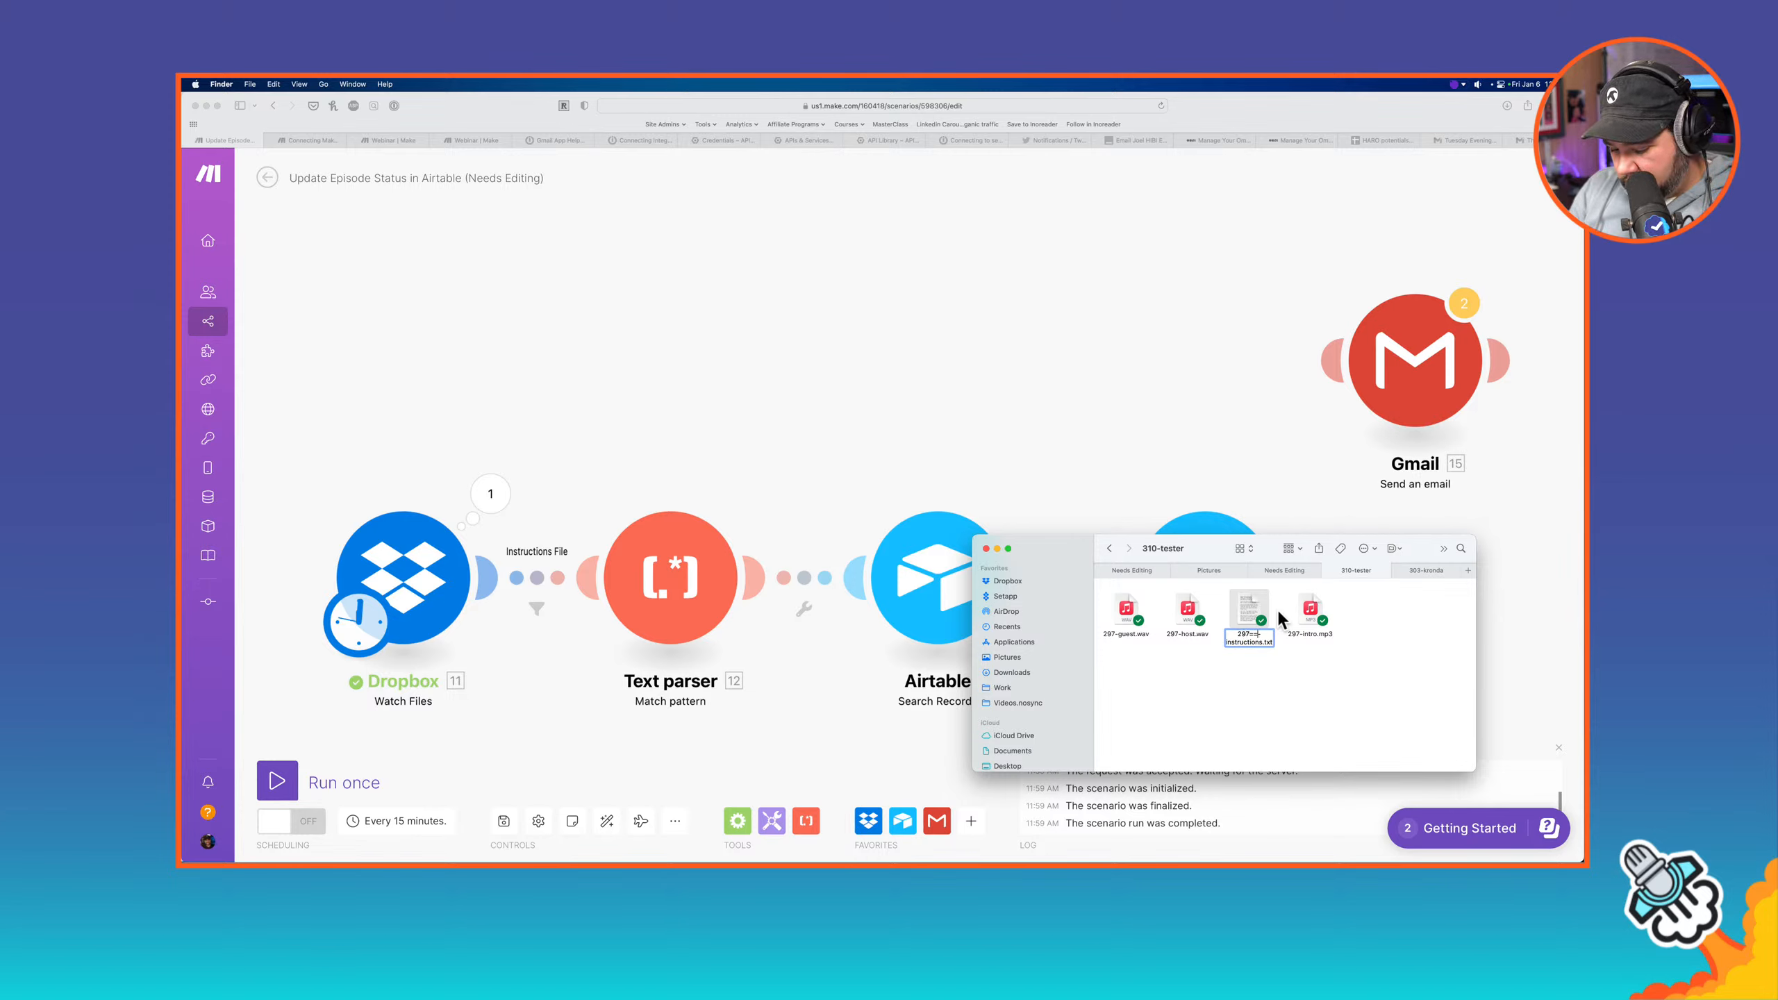
key(BackSpace)
key(BackSpace)
text(3)
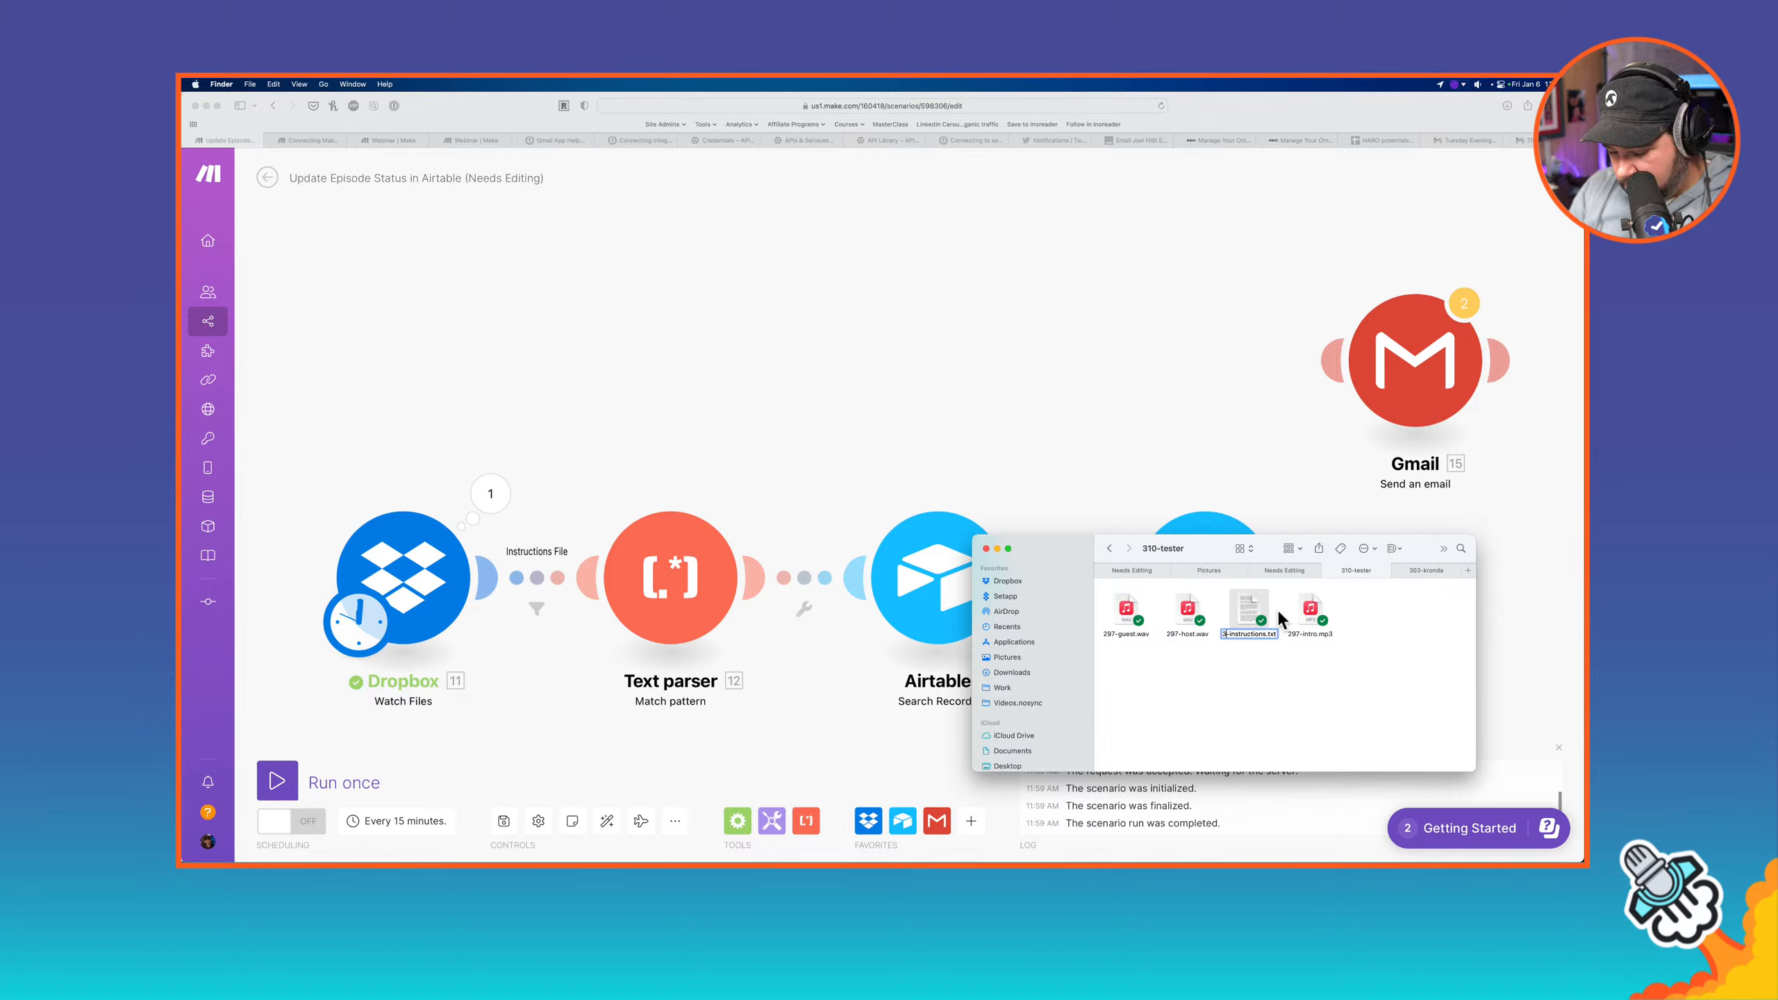
text(10)
key(Return)
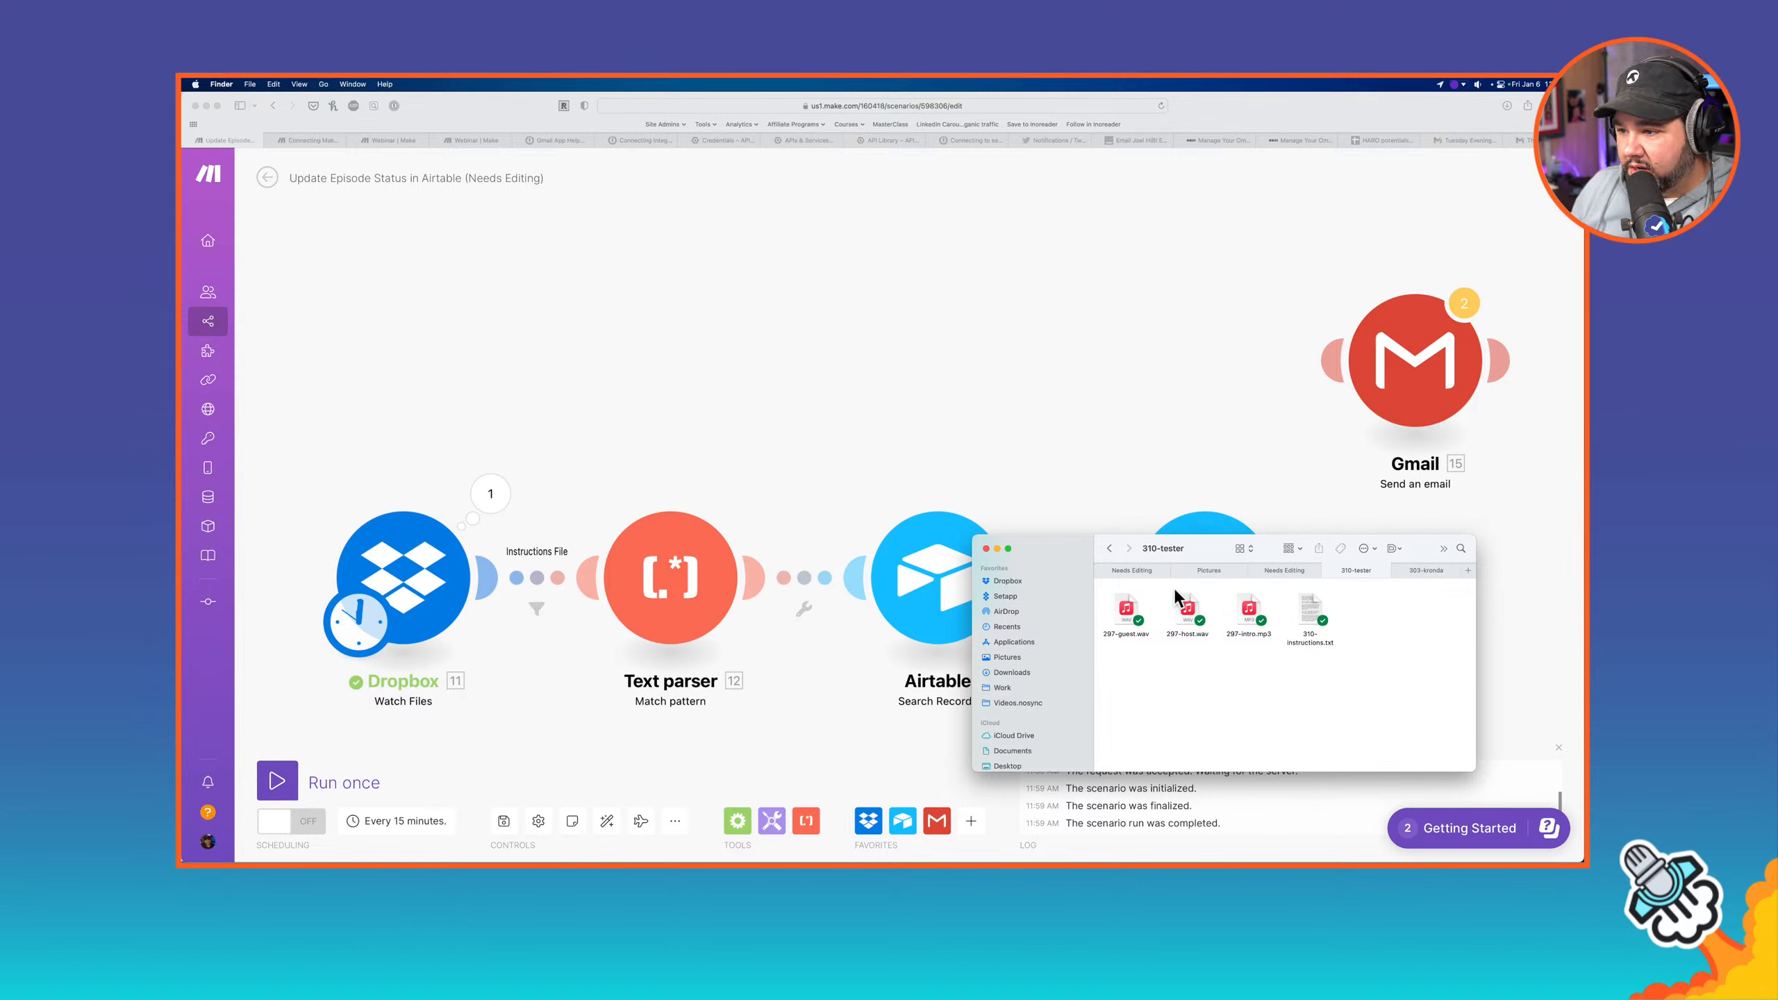
Move the 310-tester folder from the Make Money Podcast folder into the Needs Editing folder
click(1109, 549)
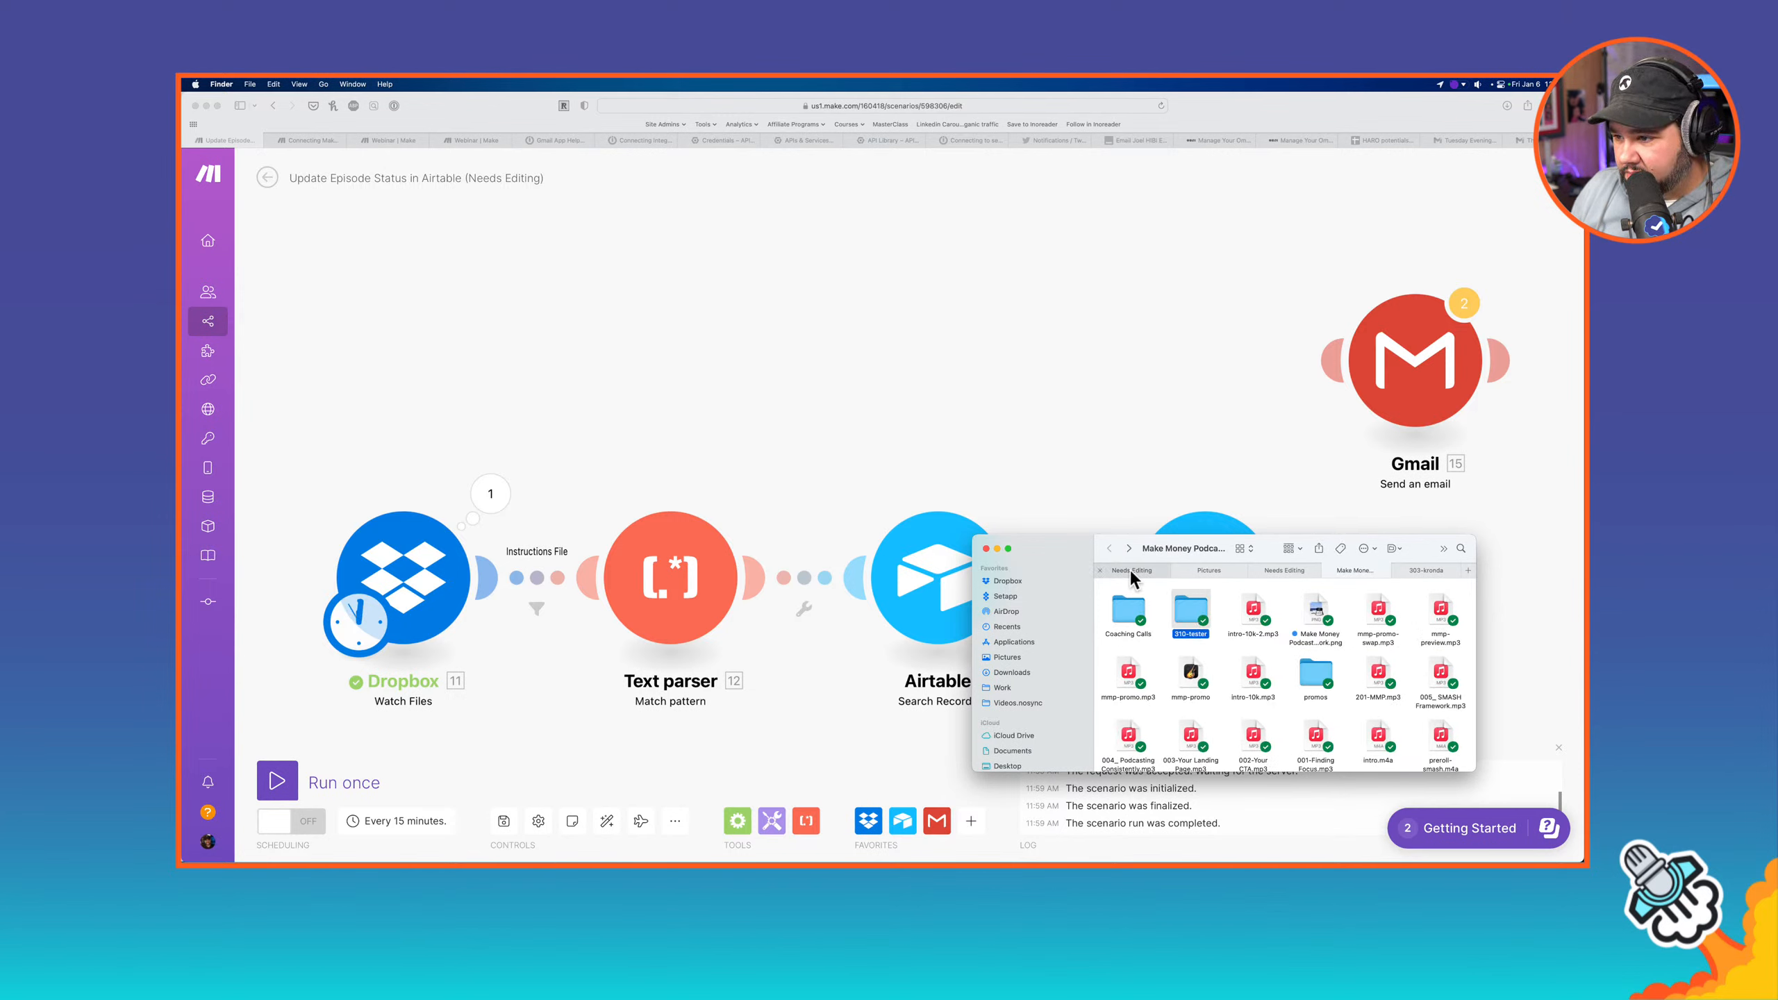
right_click(1188, 610)
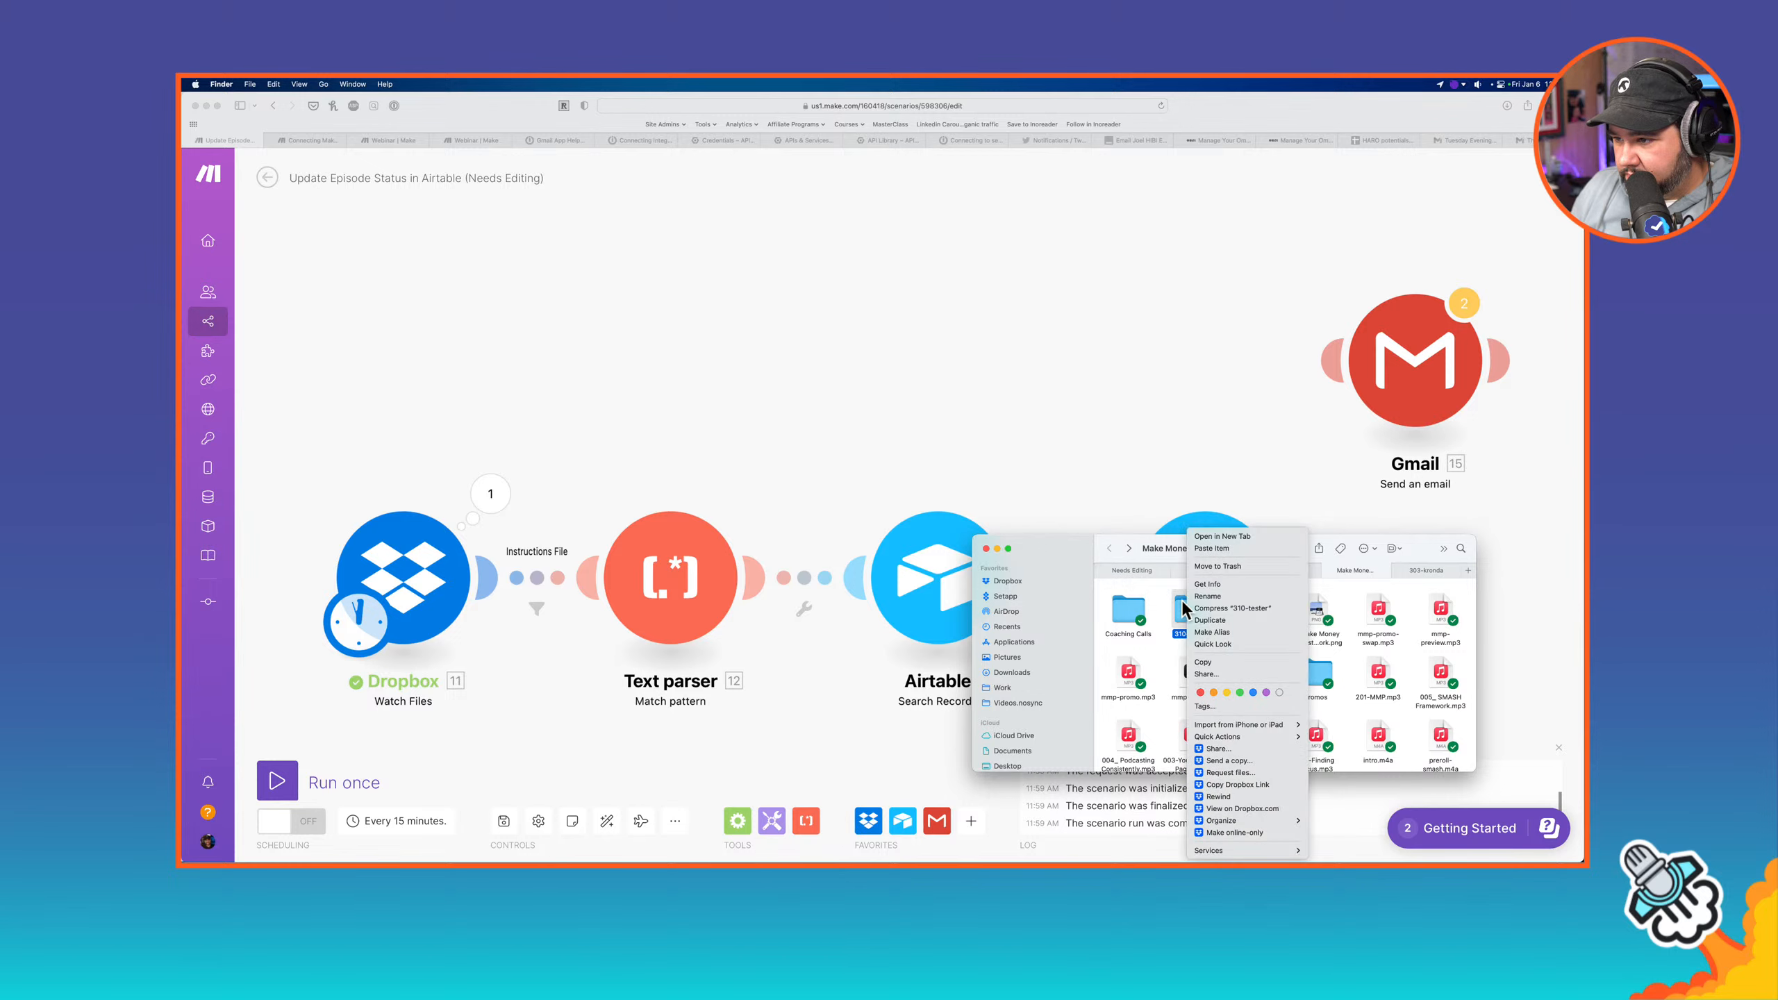
click(1185, 605)
drag(1188, 612, 1544, 529)
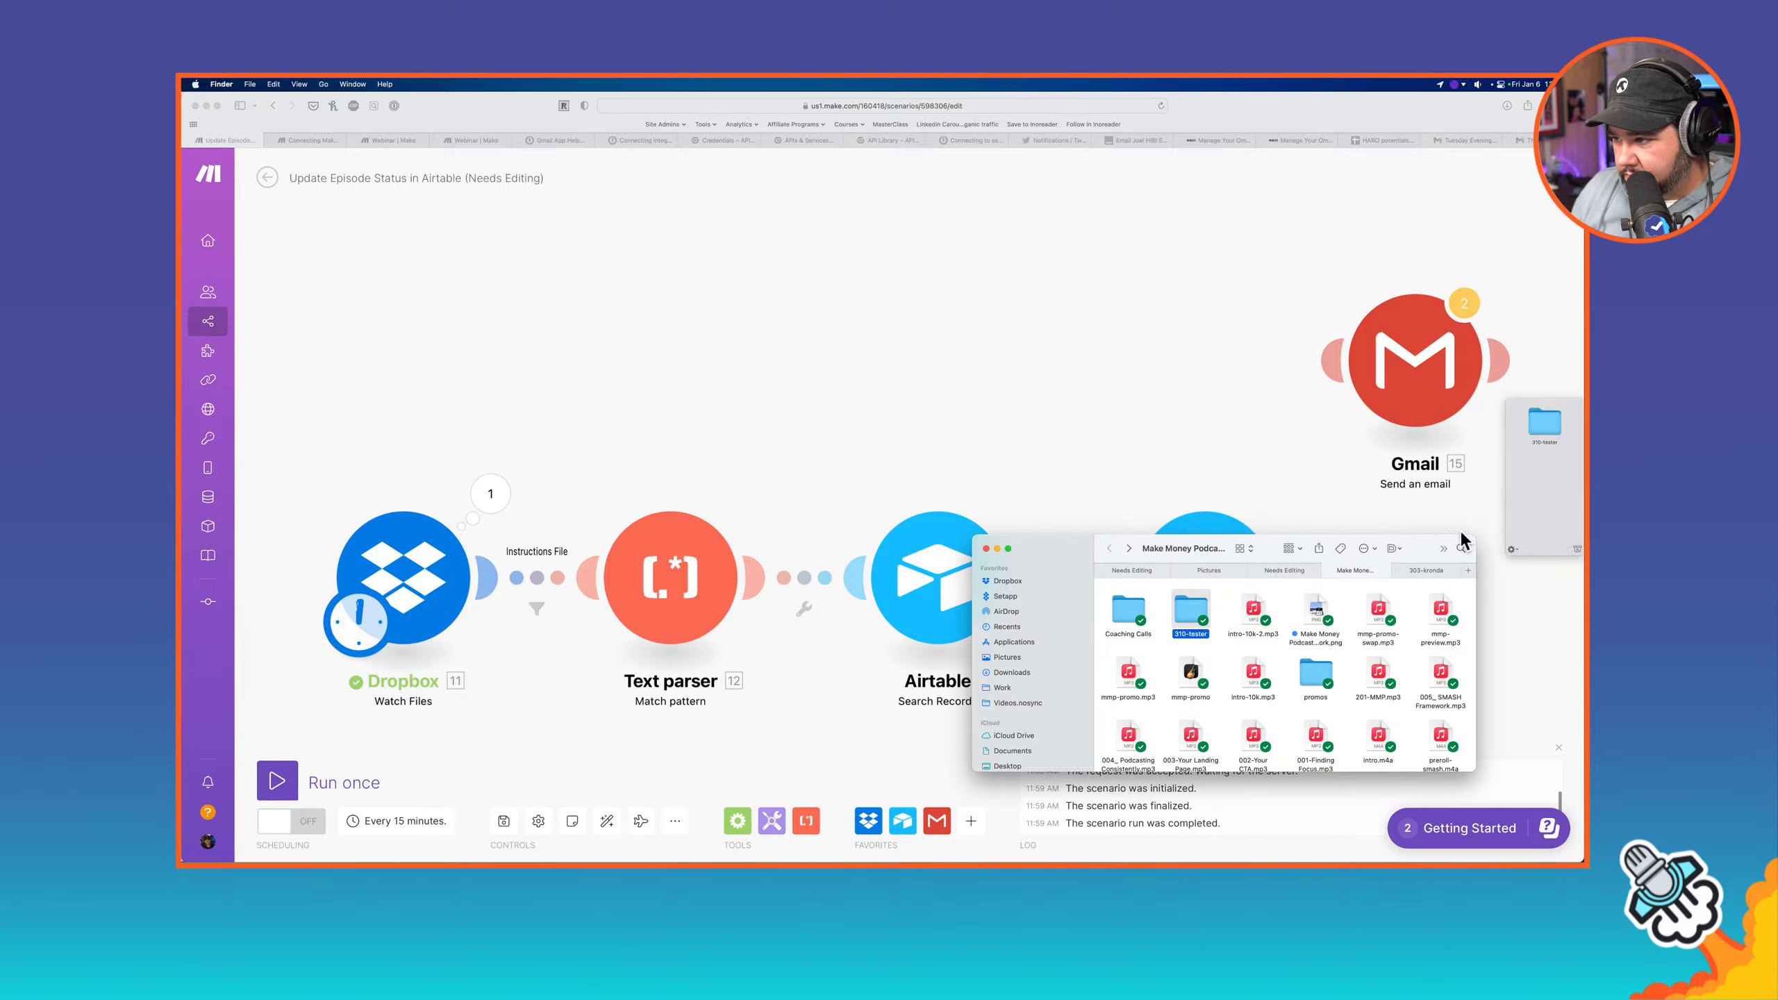
click(1124, 573)
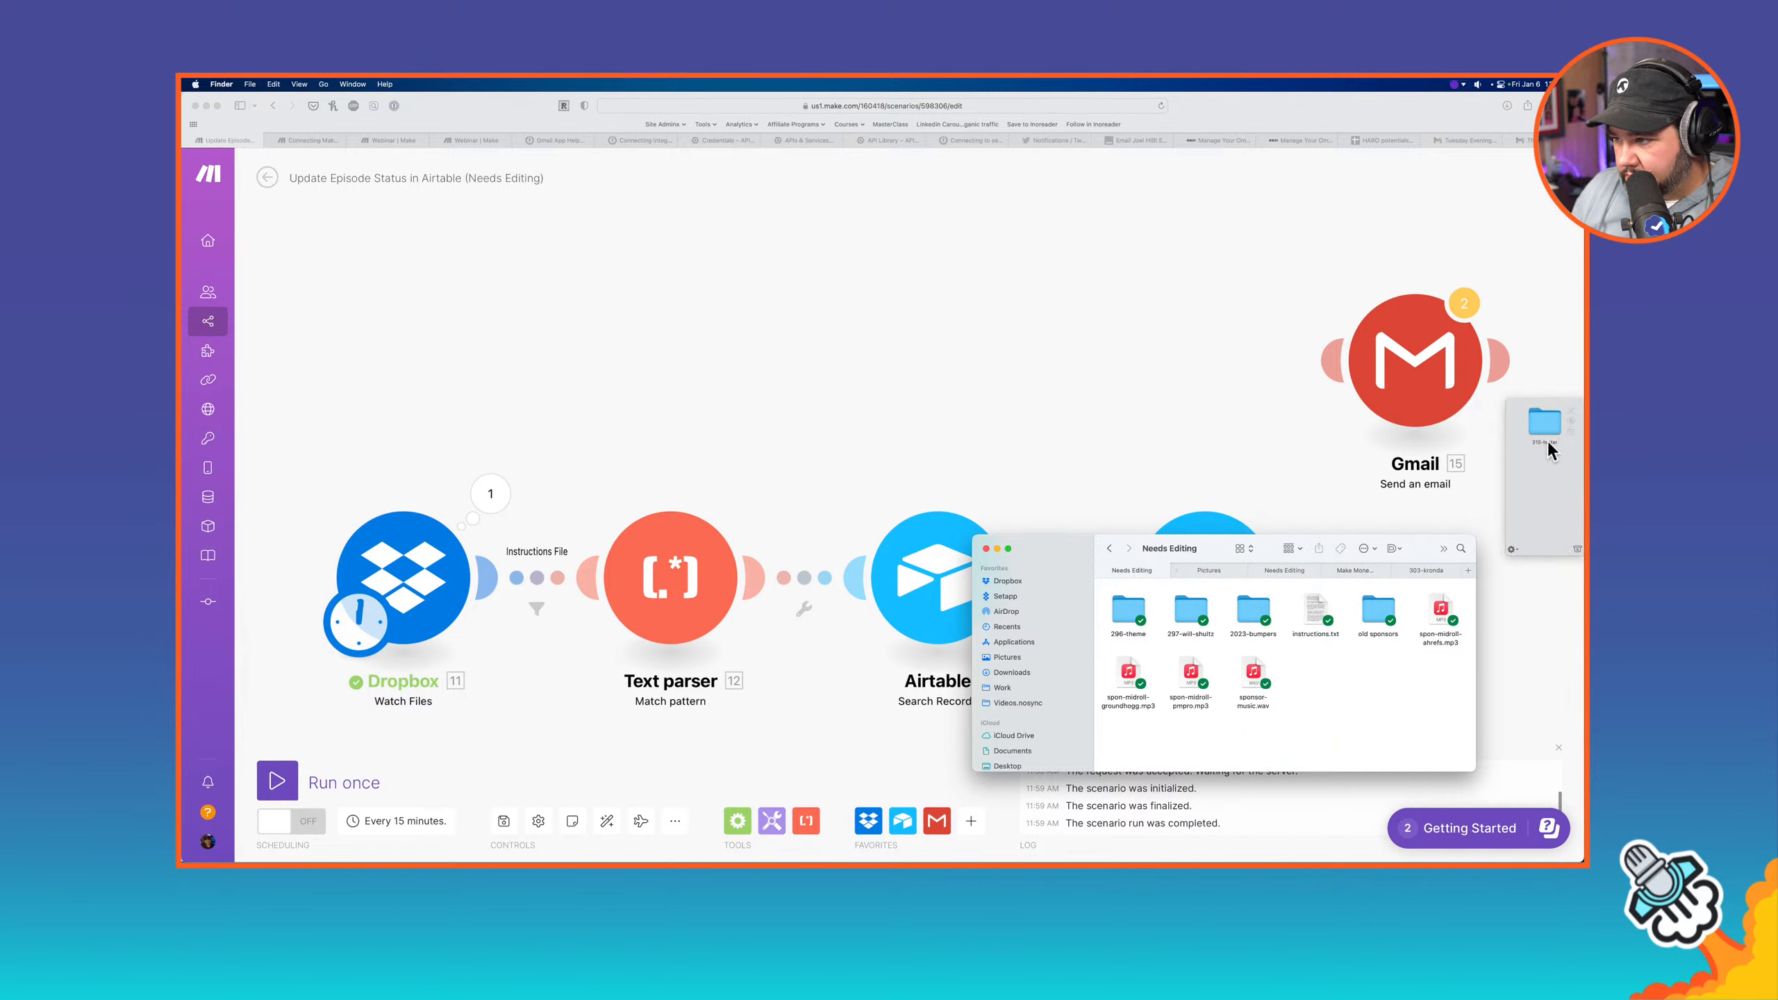
drag(1545, 422, 1345, 690)
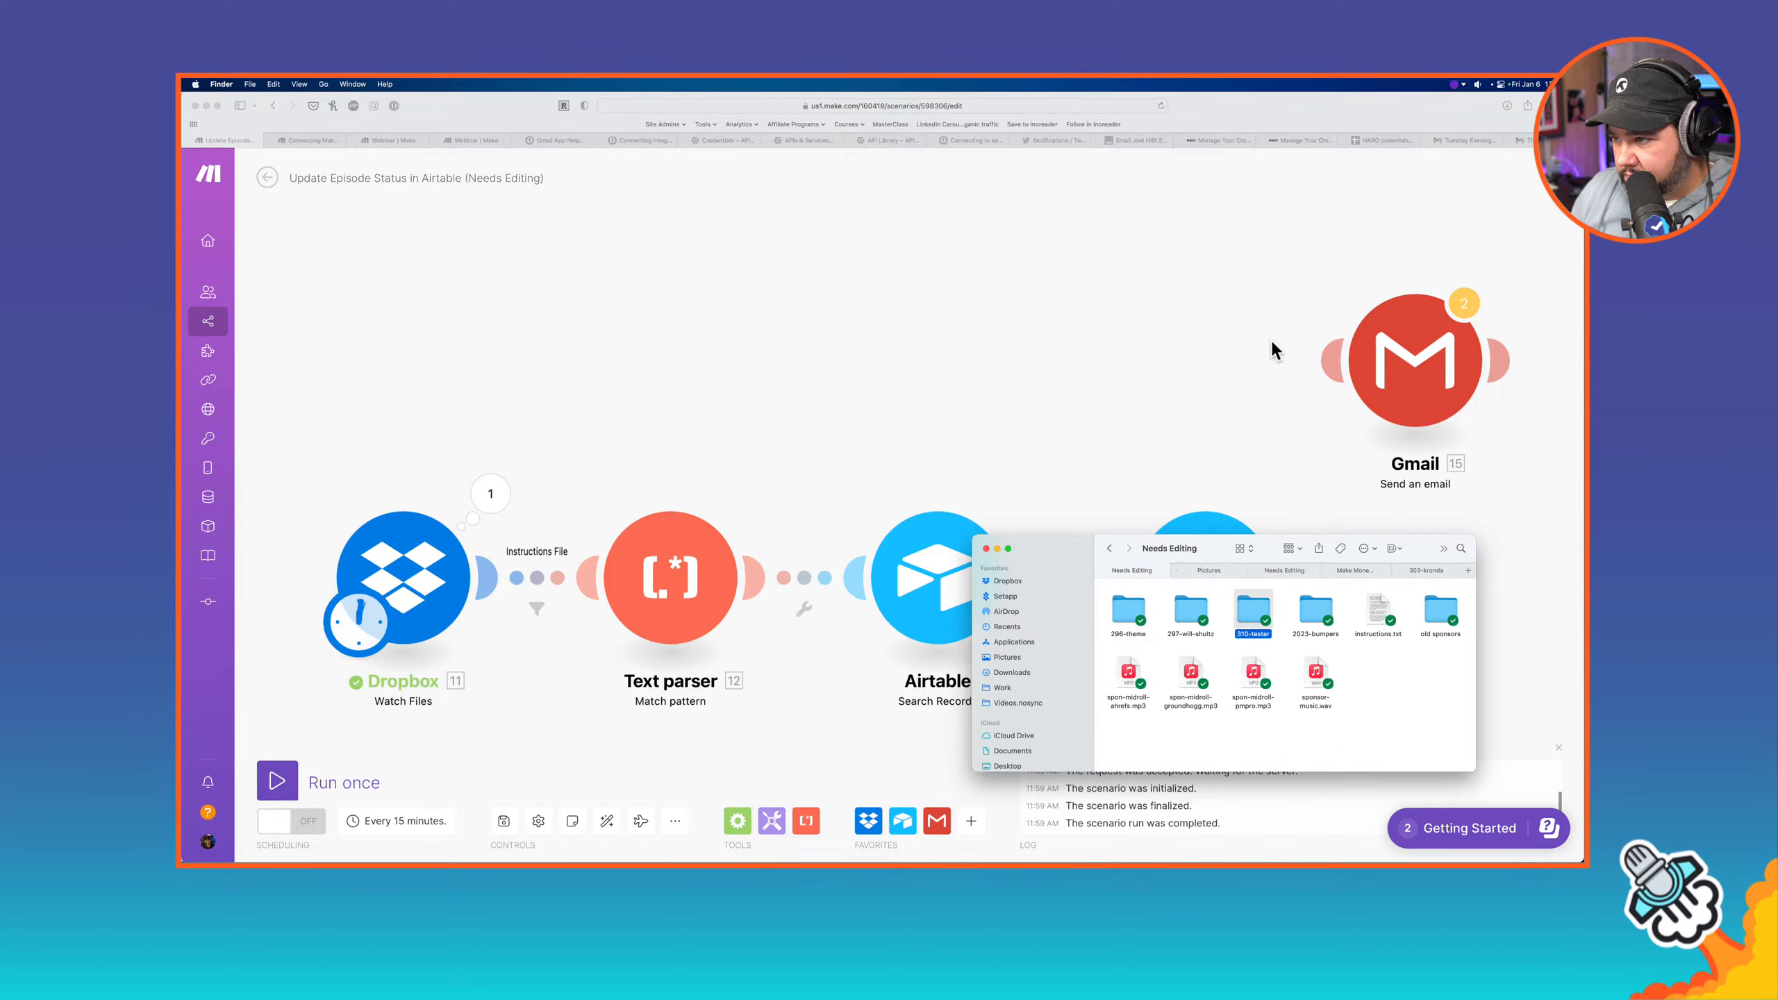
Switch back to Make, run the scenario once and inspect the bundles evaluated by the Instructions File filter
click(1224, 234)
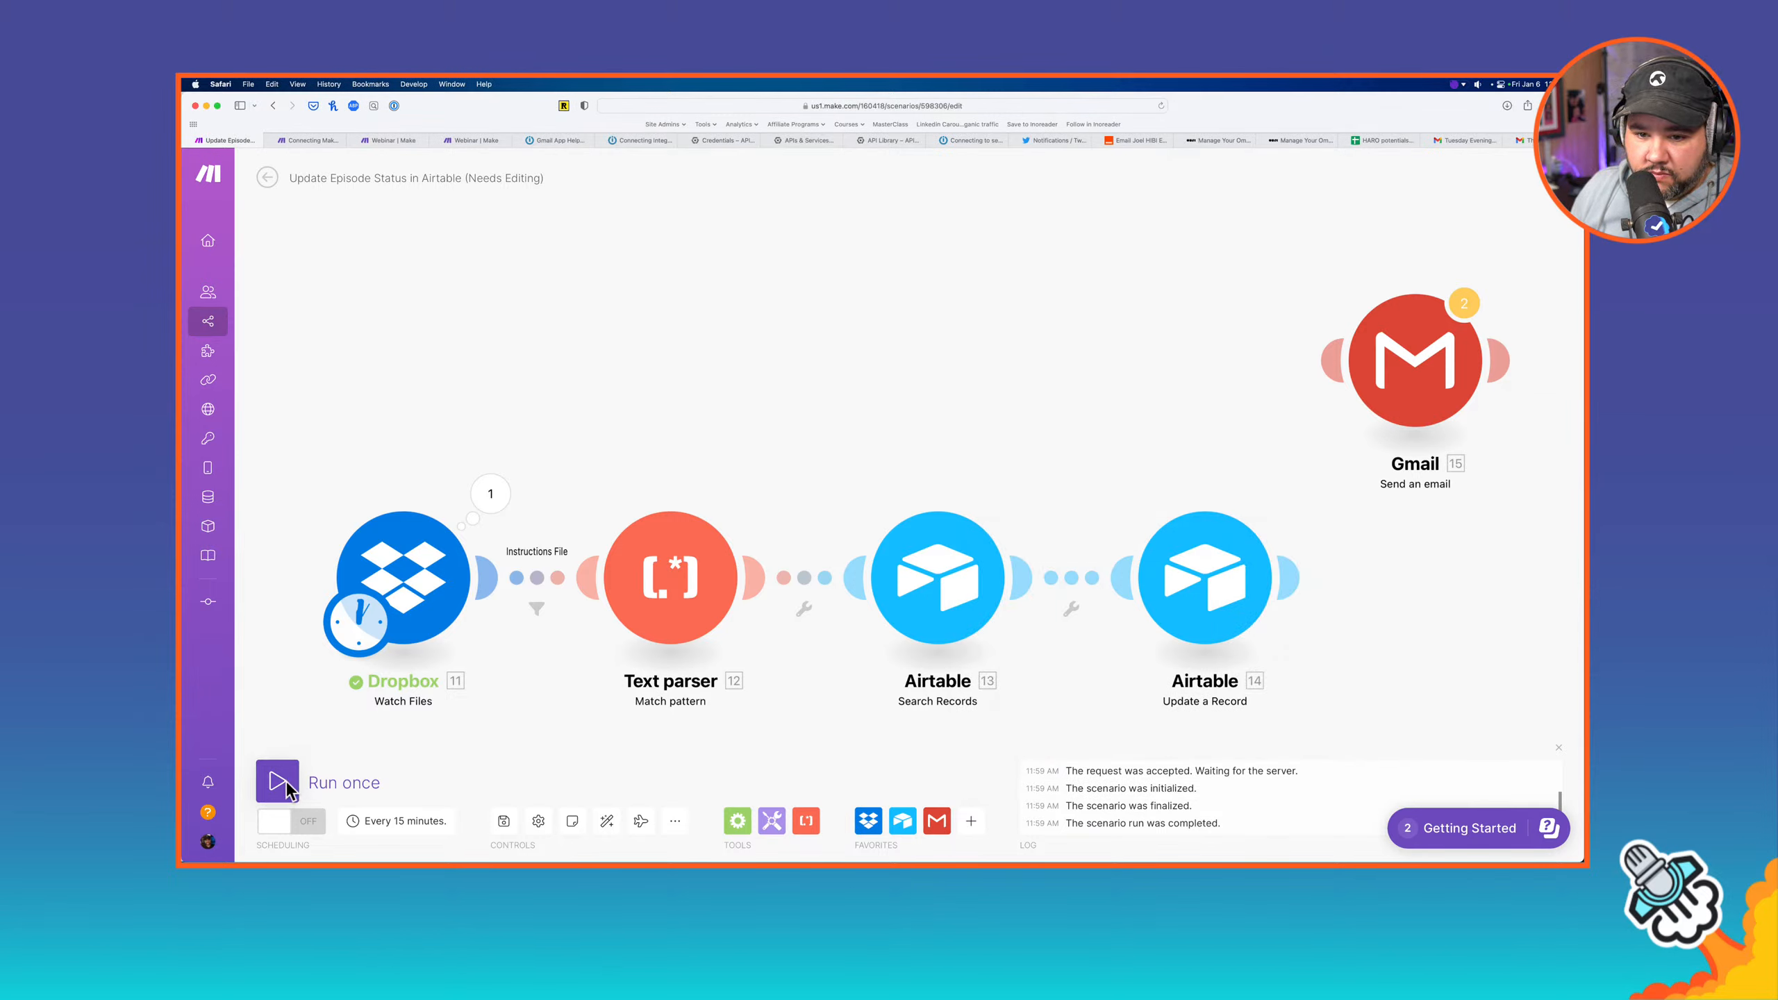
key(super+Tab)
key(super+Tab)
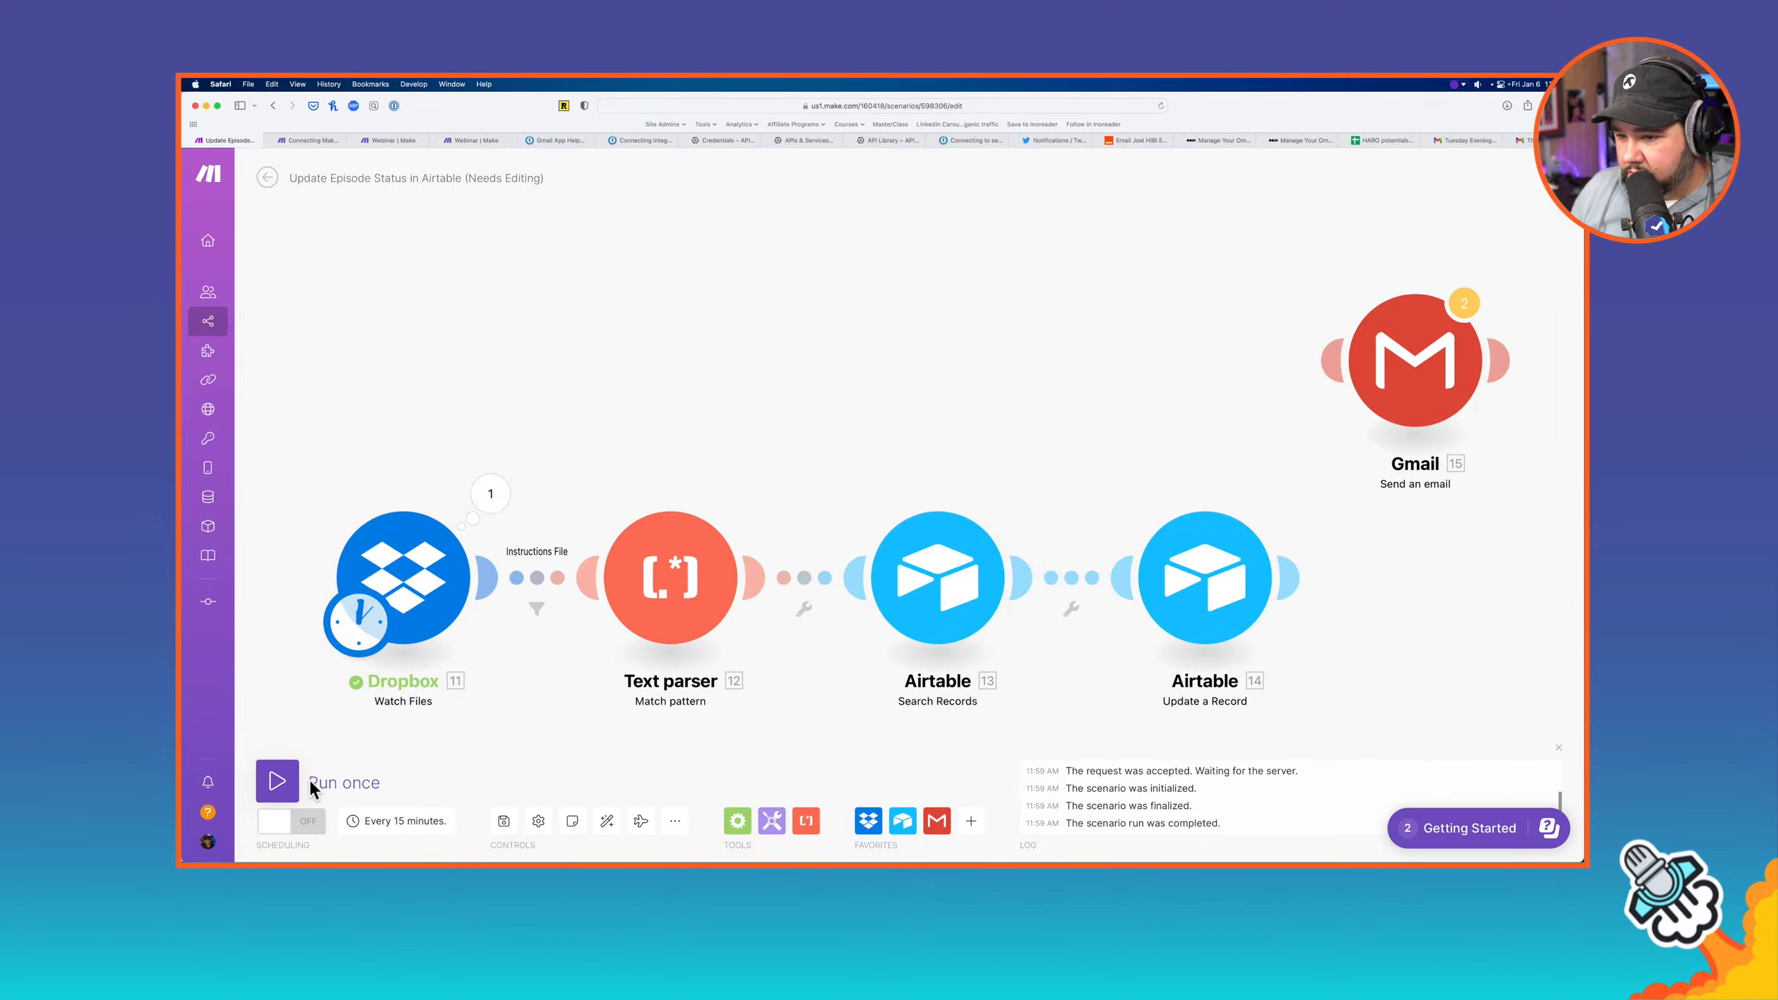
click(280, 782)
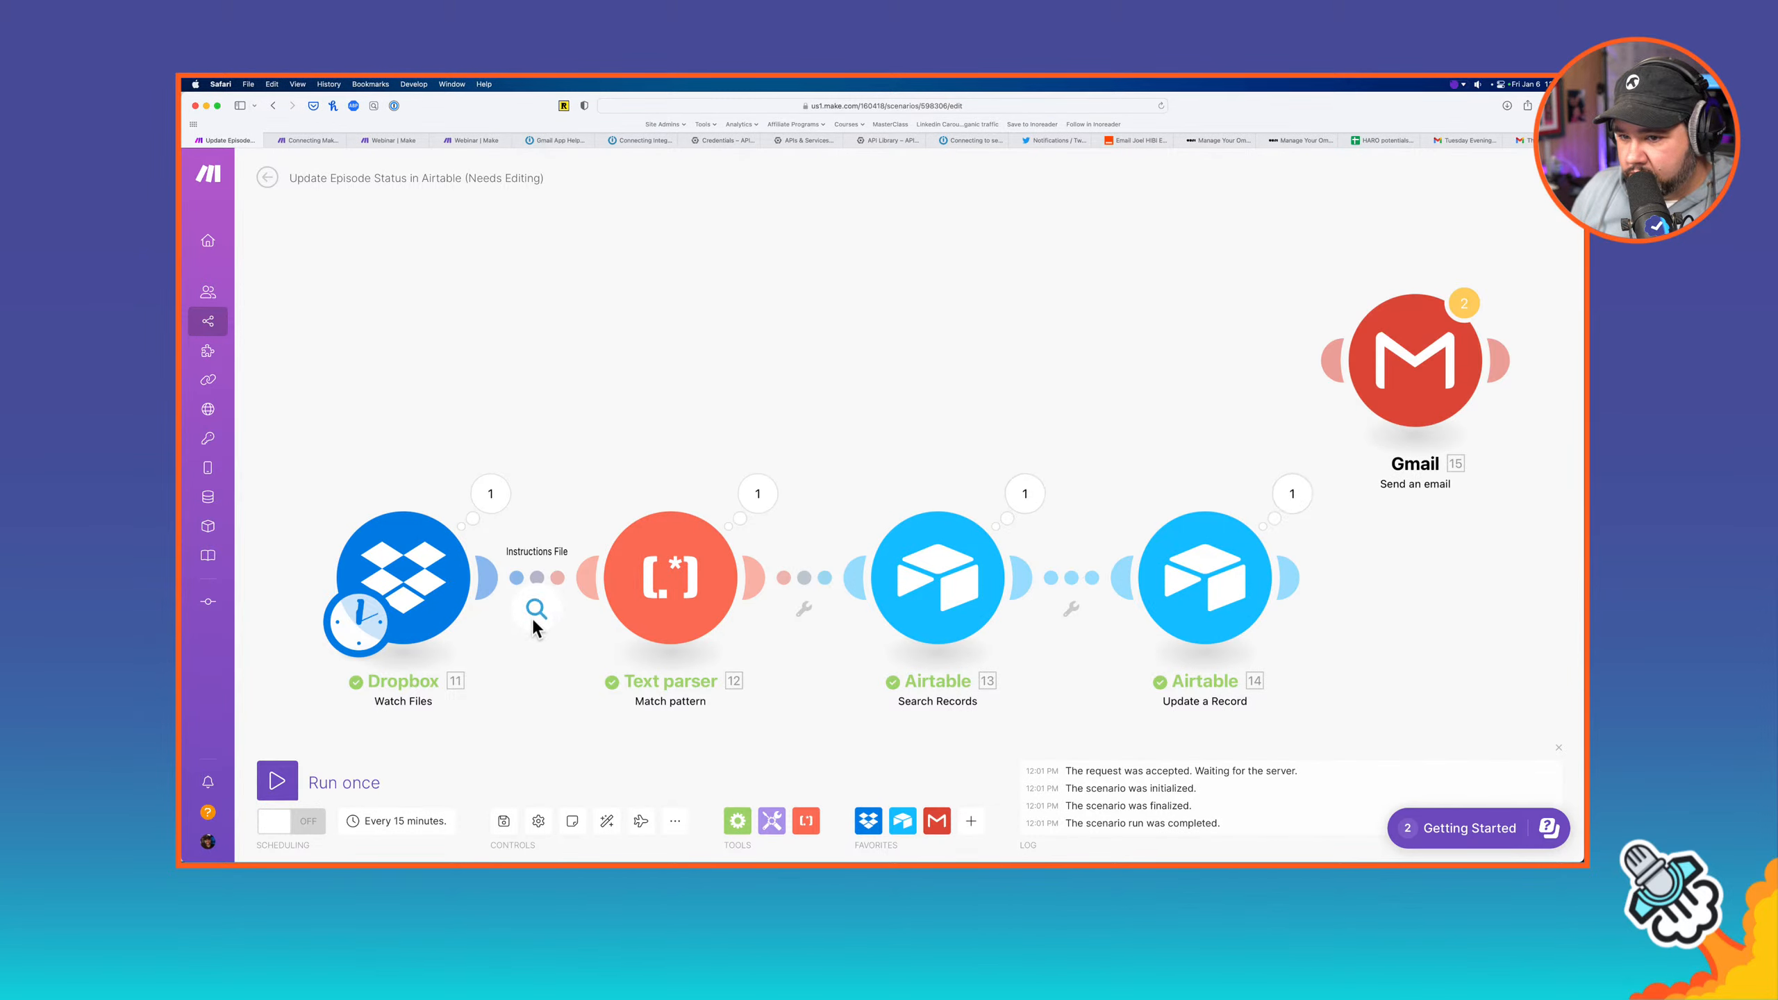
click(534, 615)
mouse_move(619, 660)
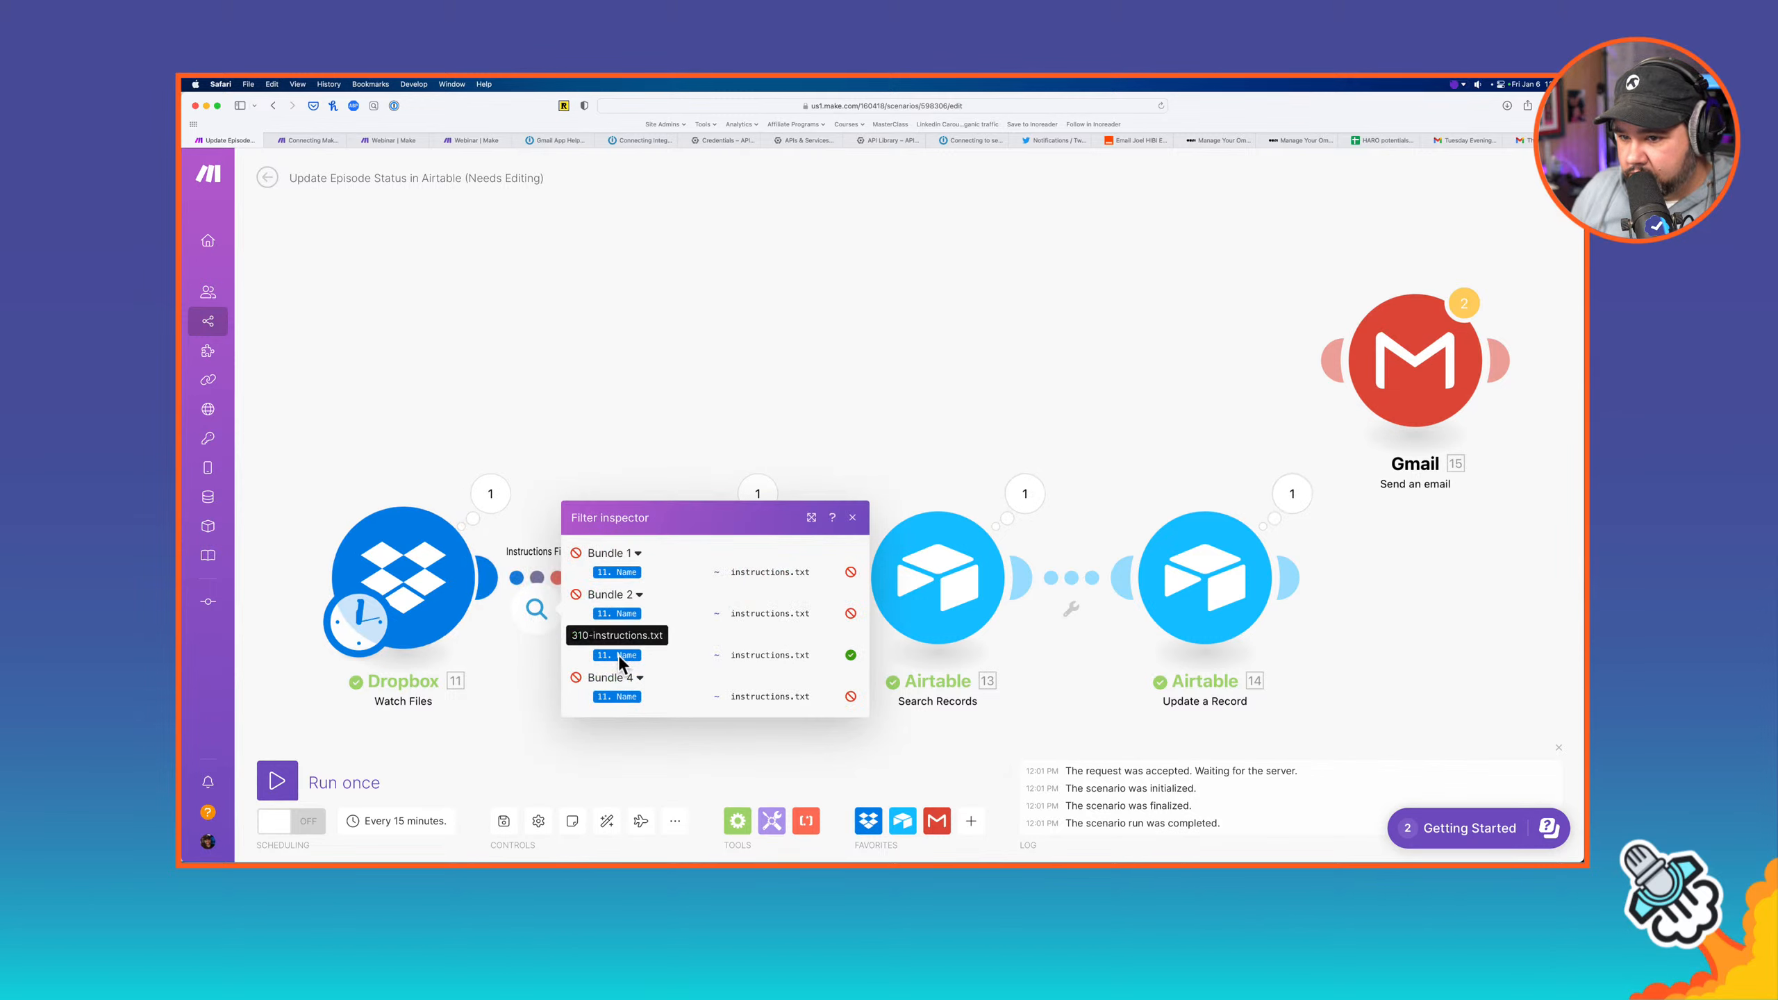
click(504, 731)
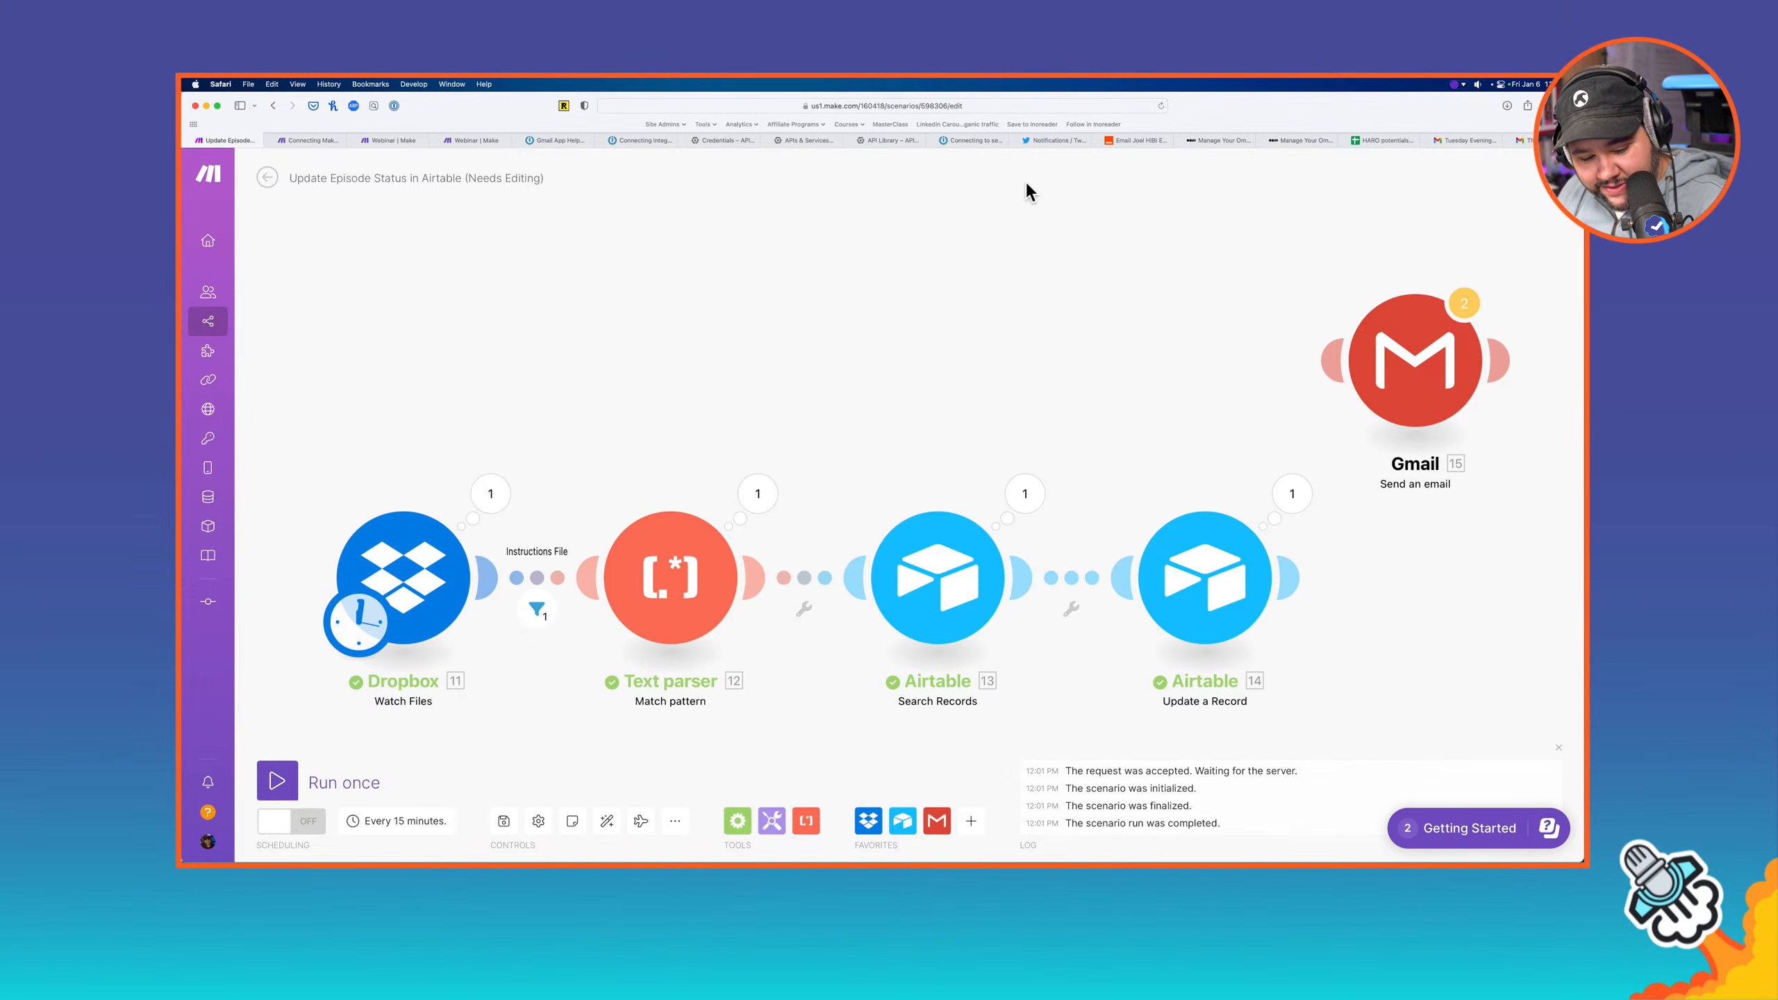
Open the How I Built It base in Airtable and set episode 310's status to Need to Write
key(super+t)
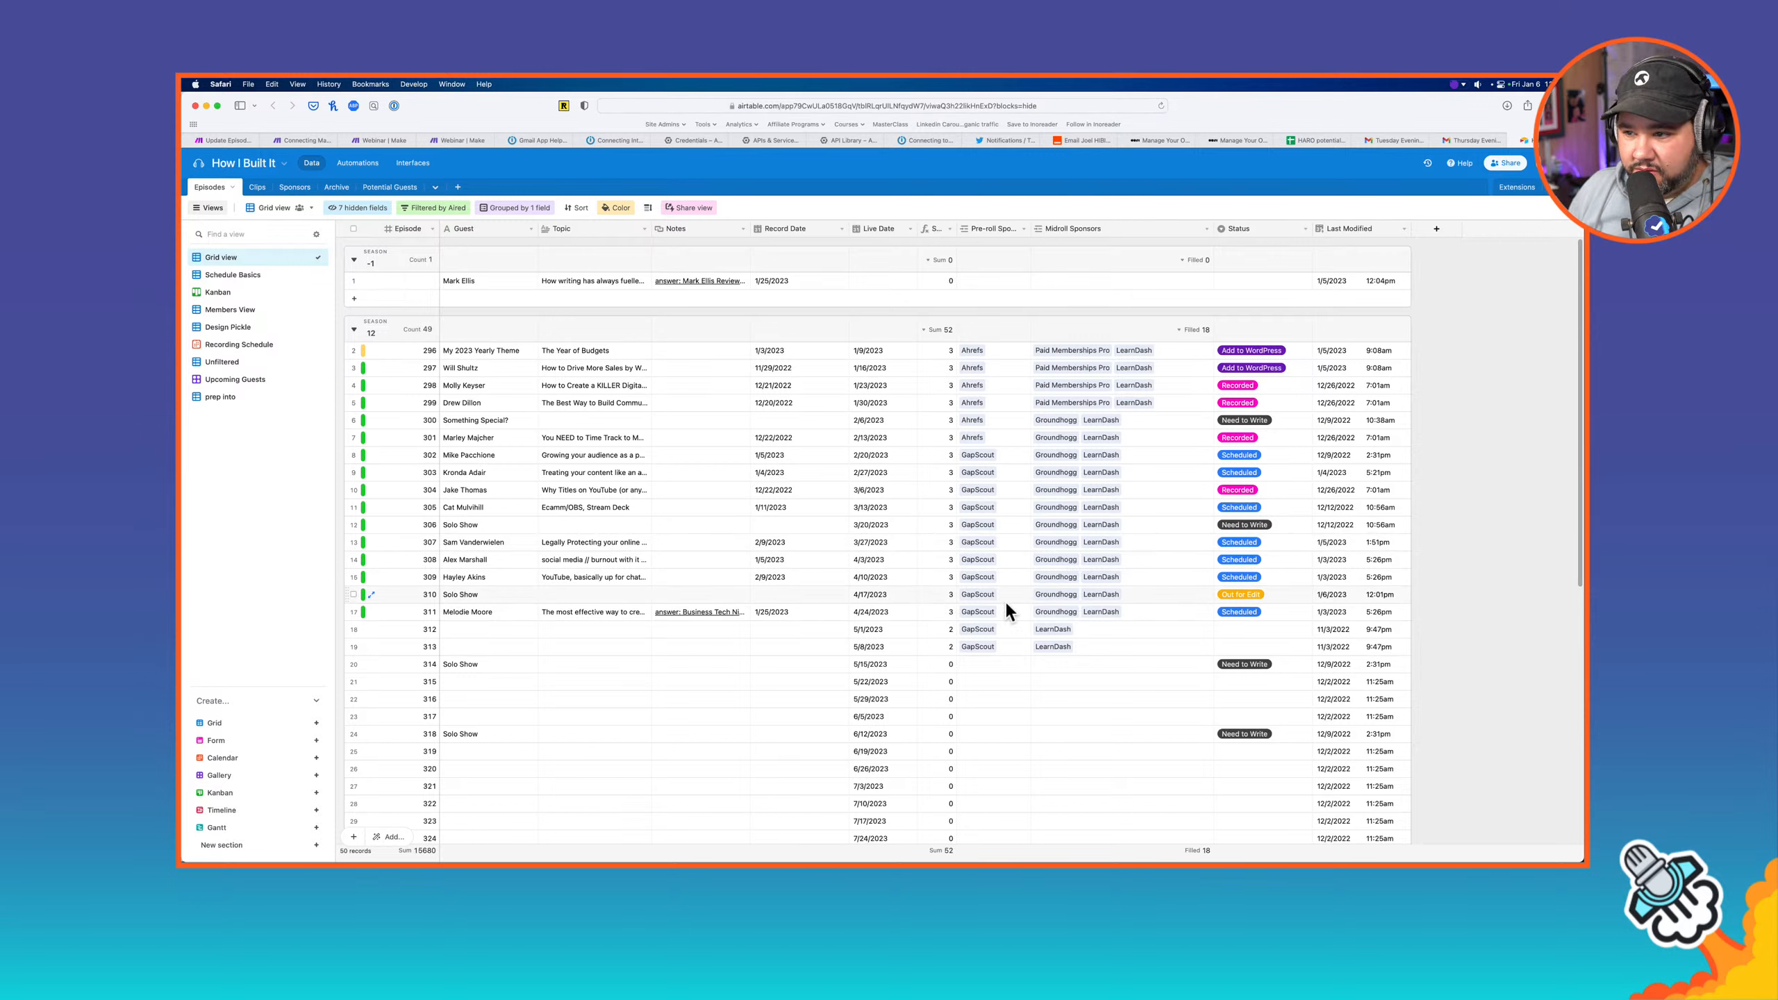
double_click(1288, 593)
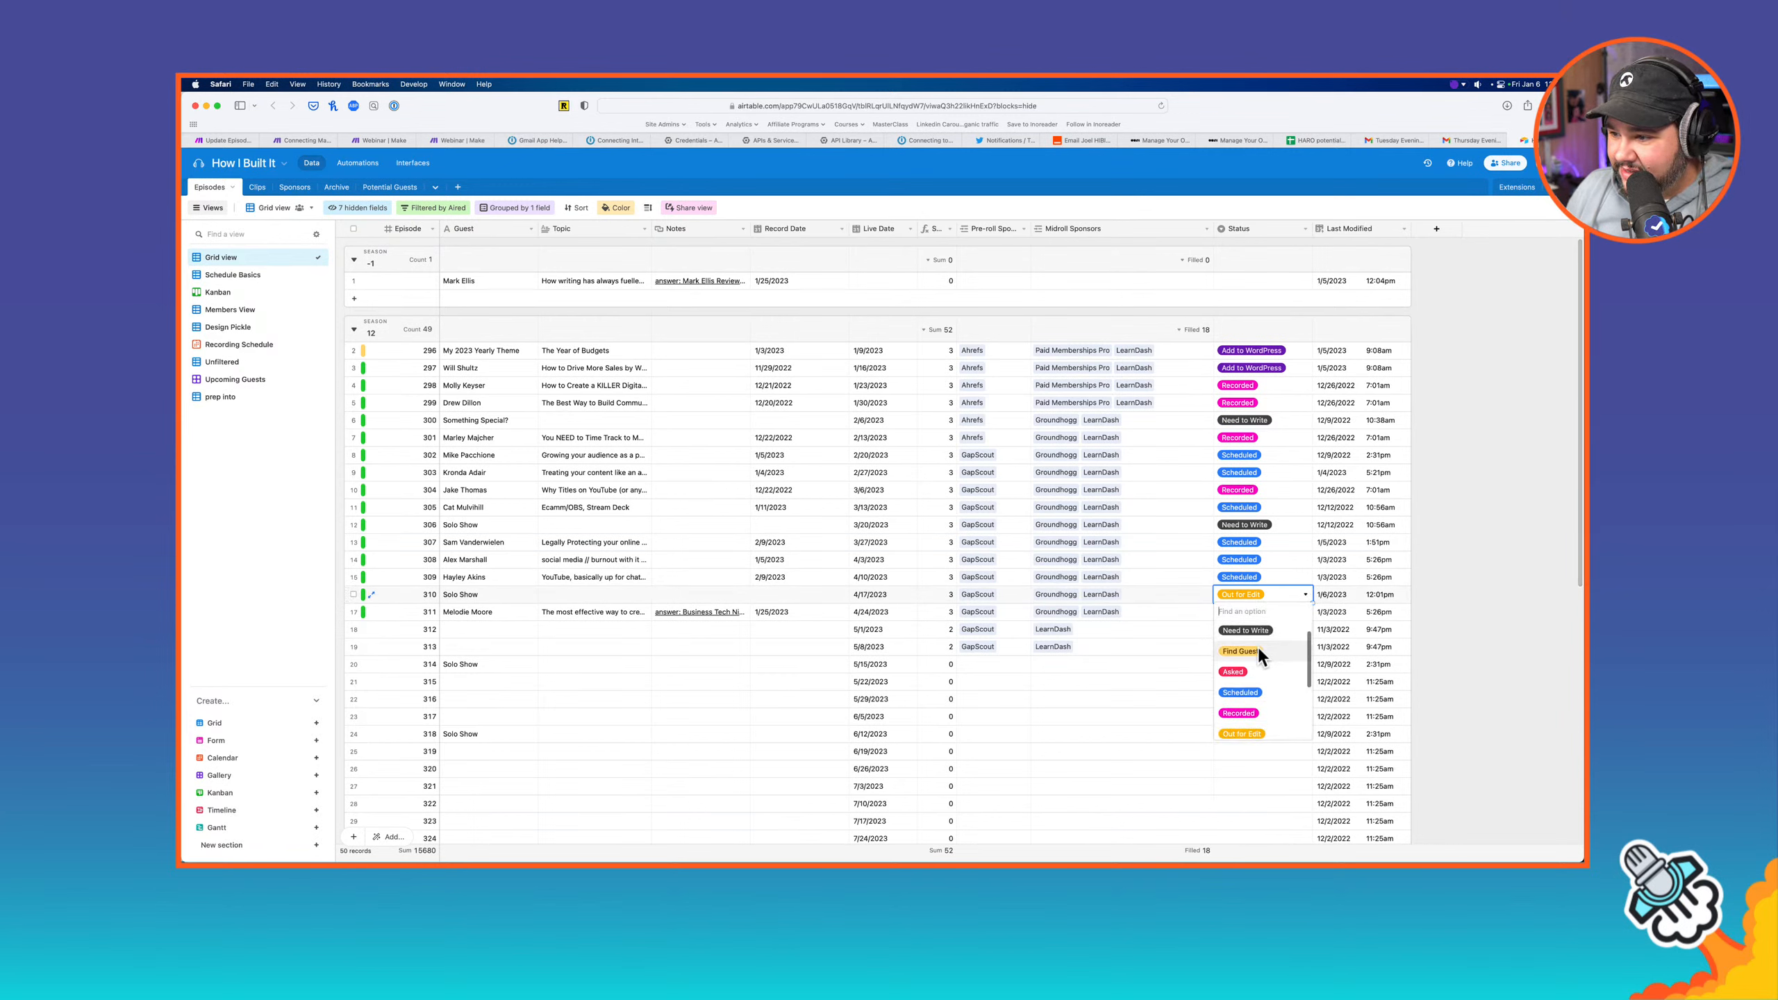
scroll(1259, 647, up, 1)
scroll(1259, 652, down, 1)
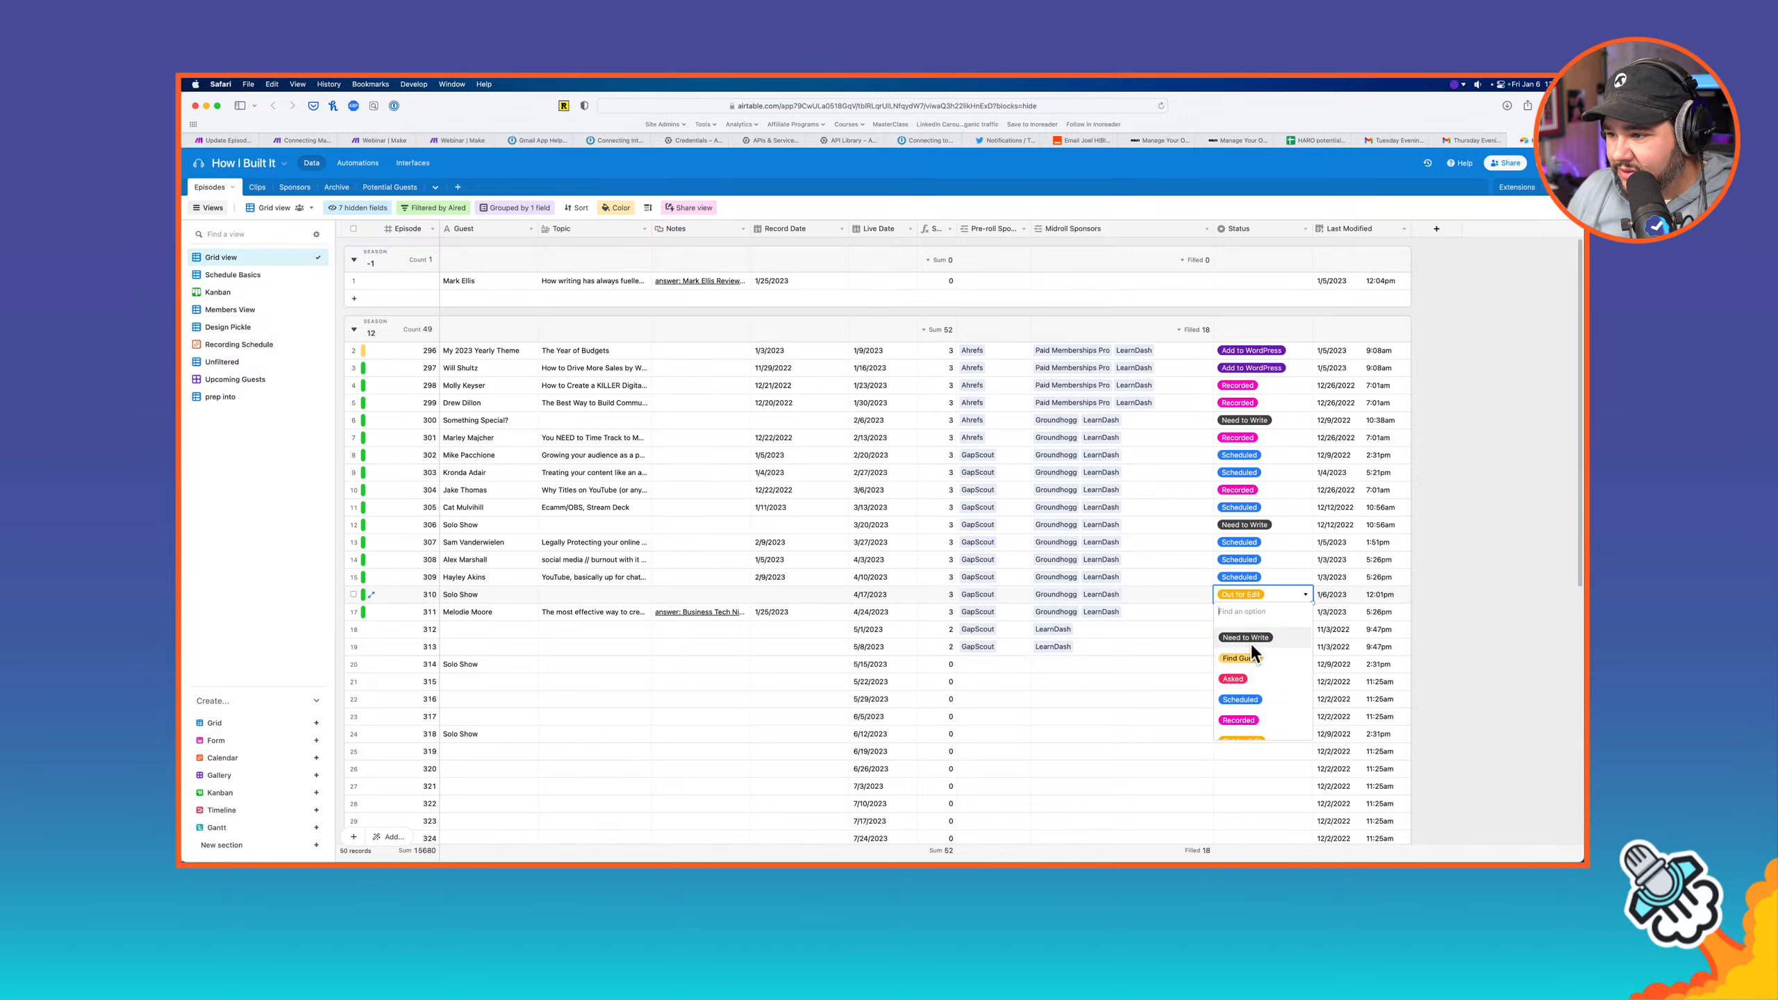
click(1250, 639)
click(1441, 594)
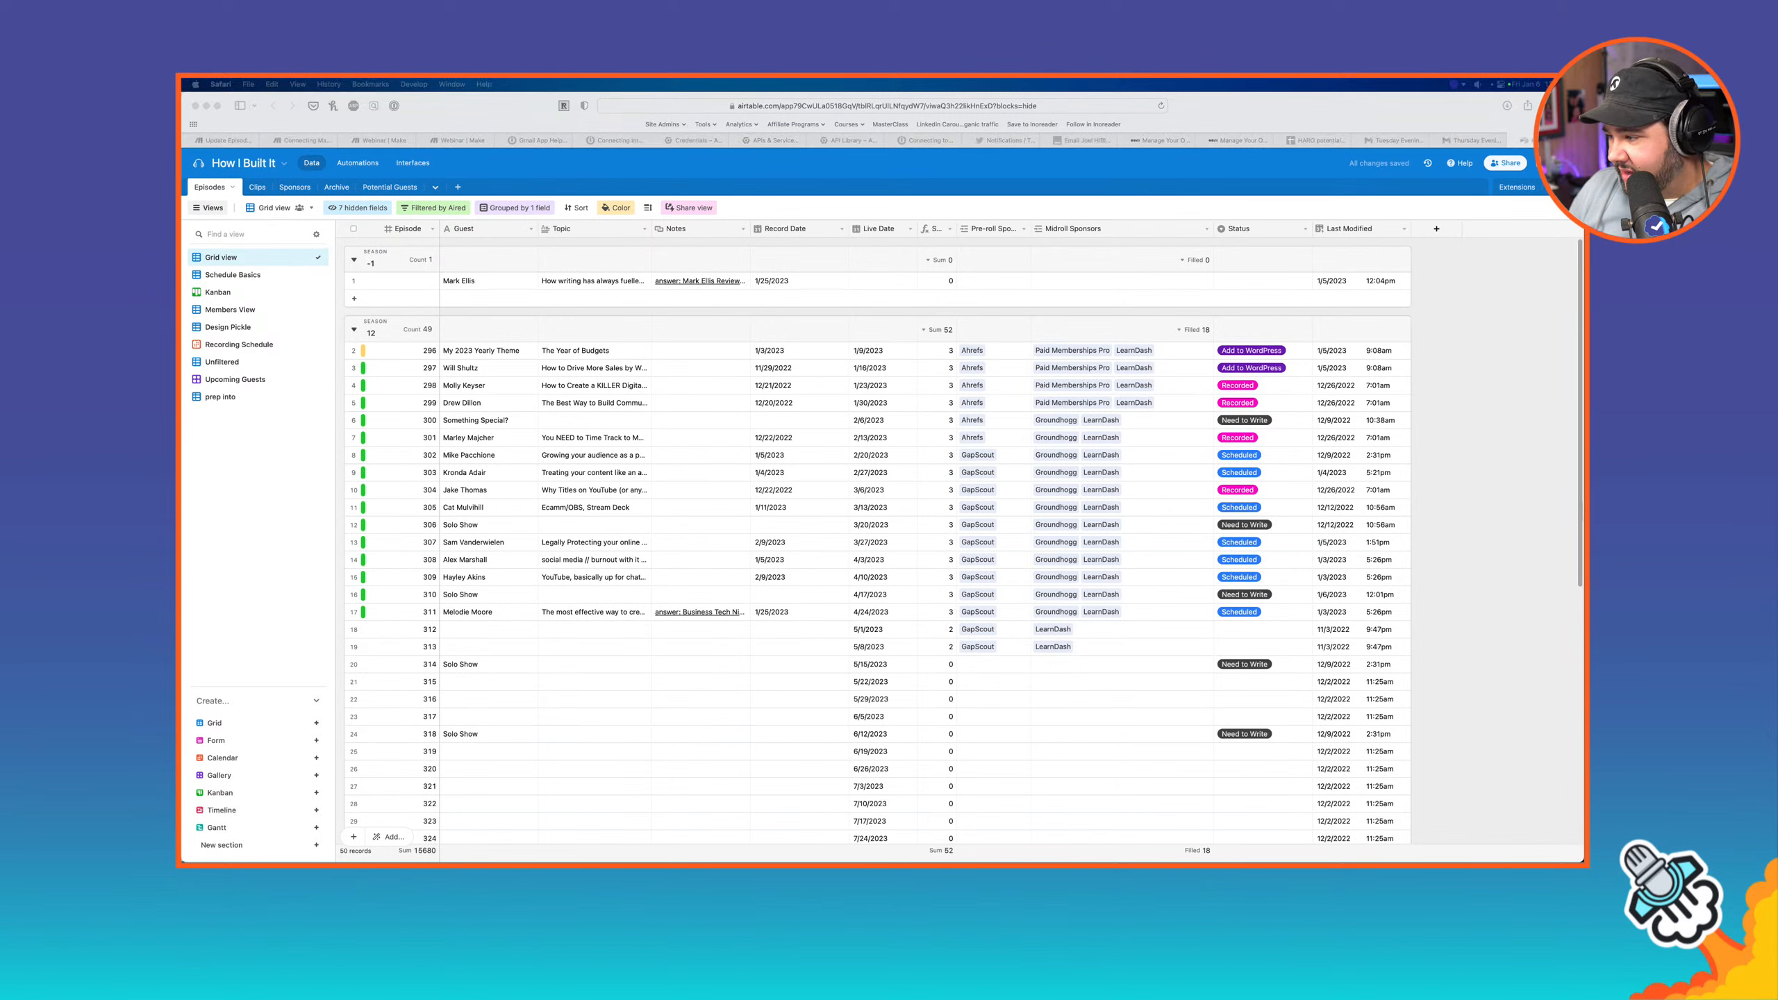
click(1520, 308)
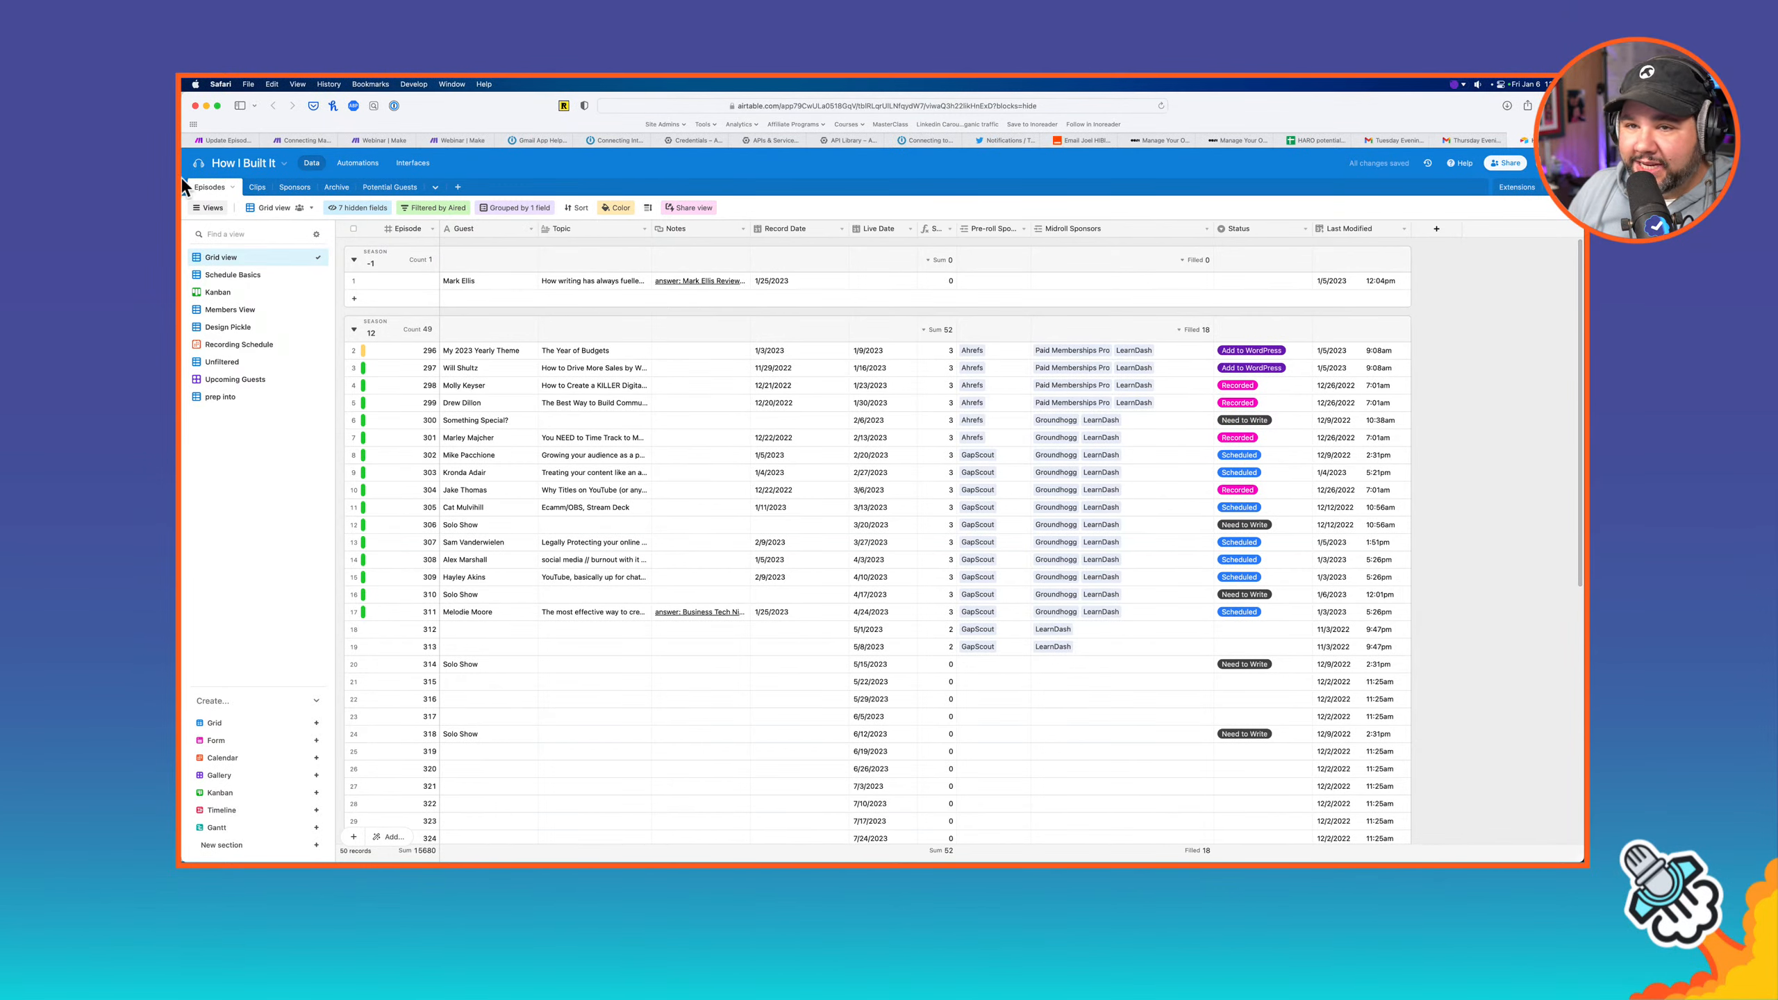
Return to the Make scenario and link the Gmail module after the Airtable Update a Record module
click(220, 139)
drag(1411, 364, 1475, 576)
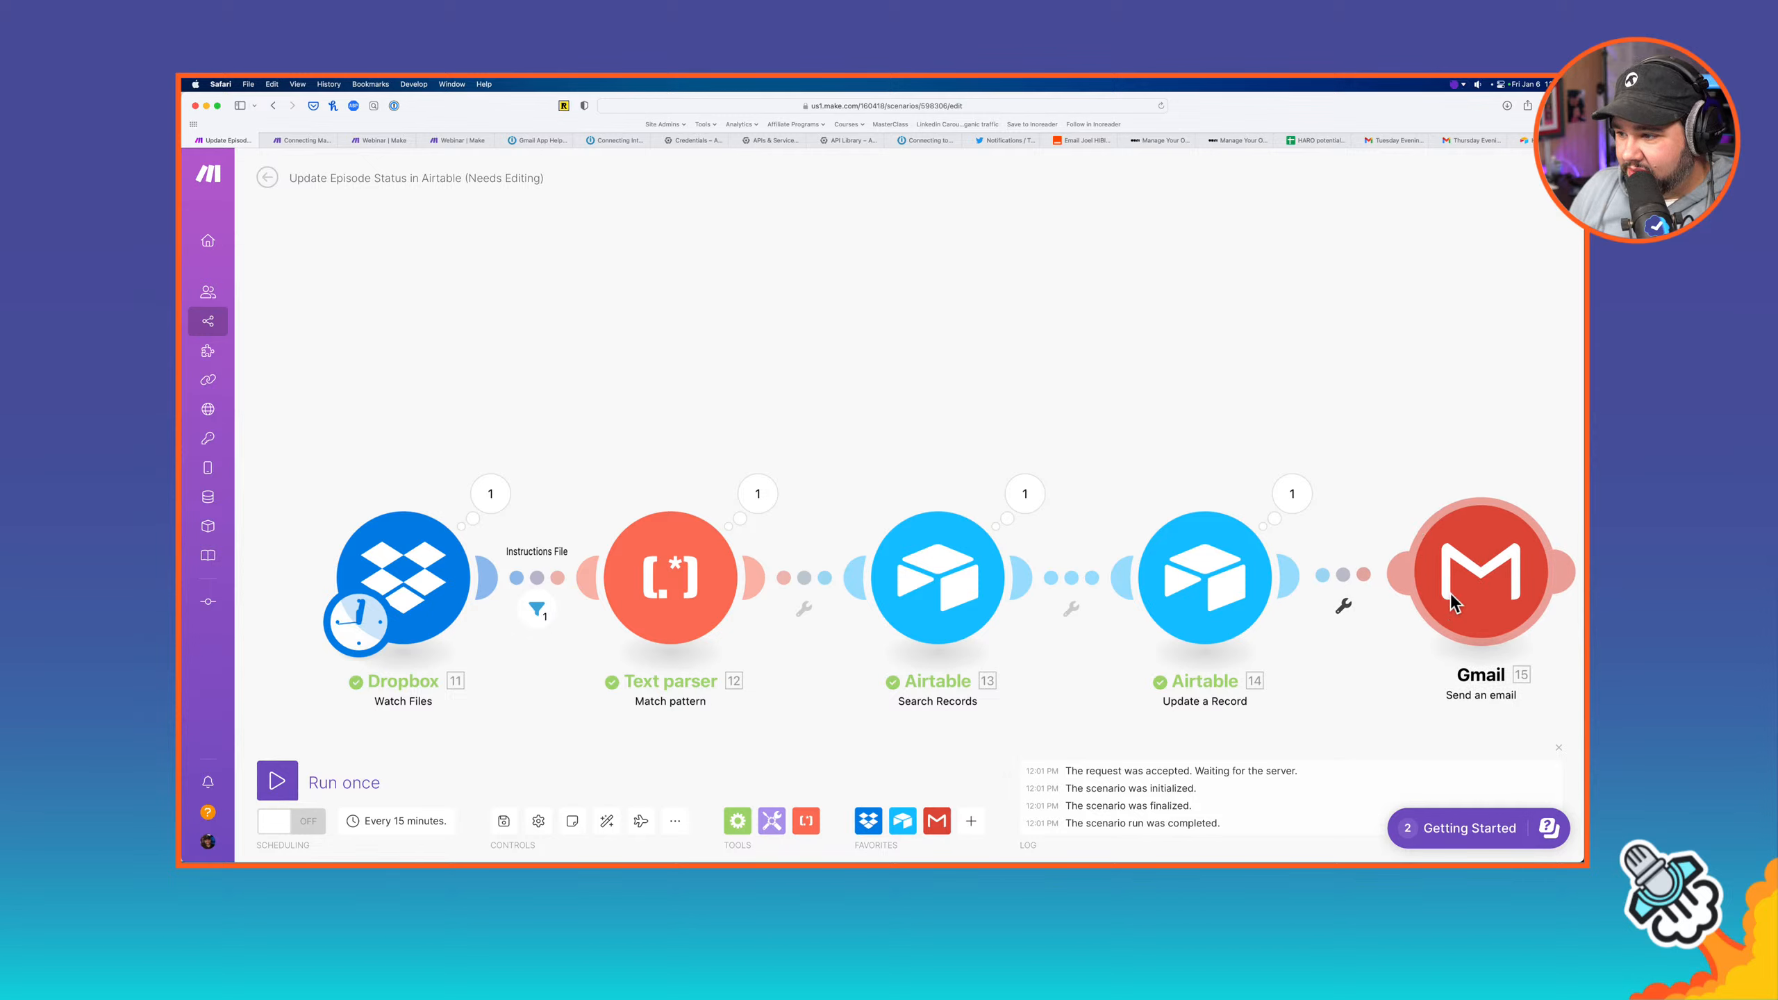